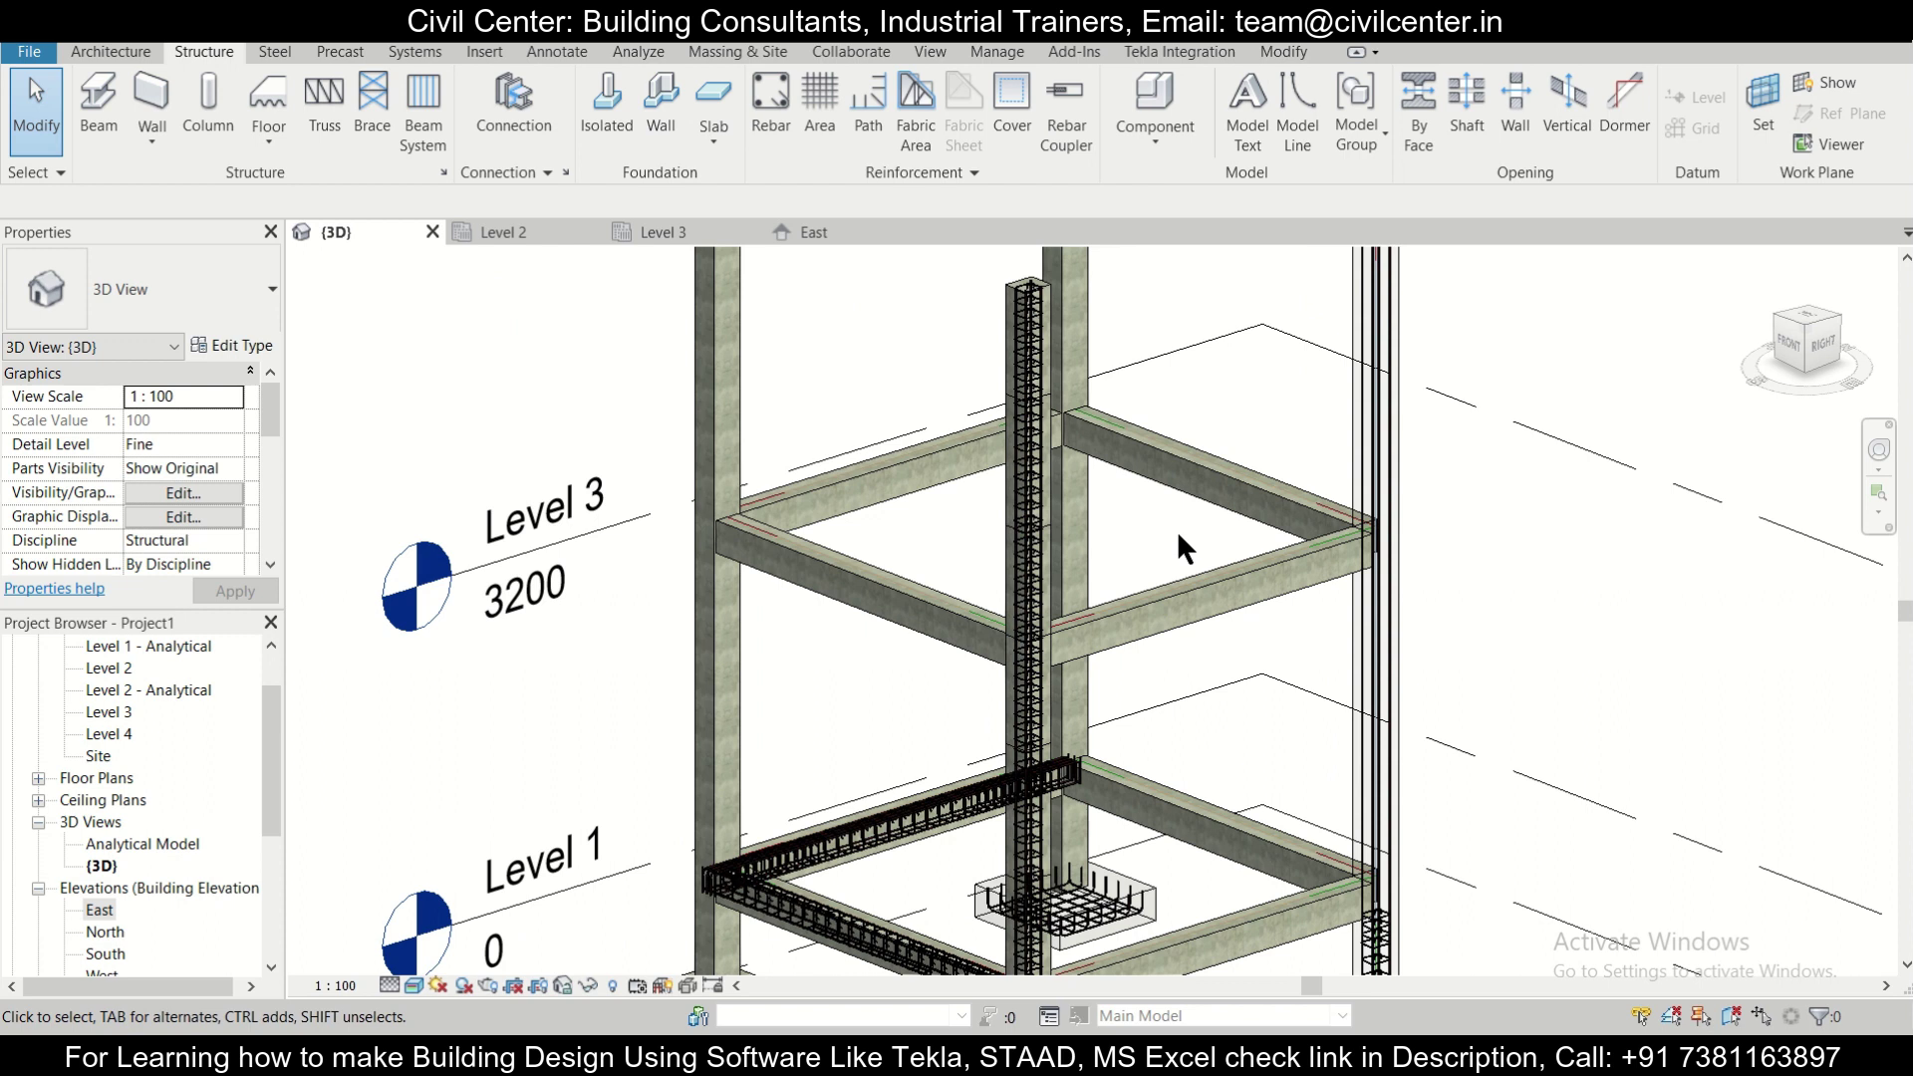
Switch to the PDF drawing to check the typical slab section details, and return to the 3D structural model.
{"action": "key", "text": "alt+Tab"}
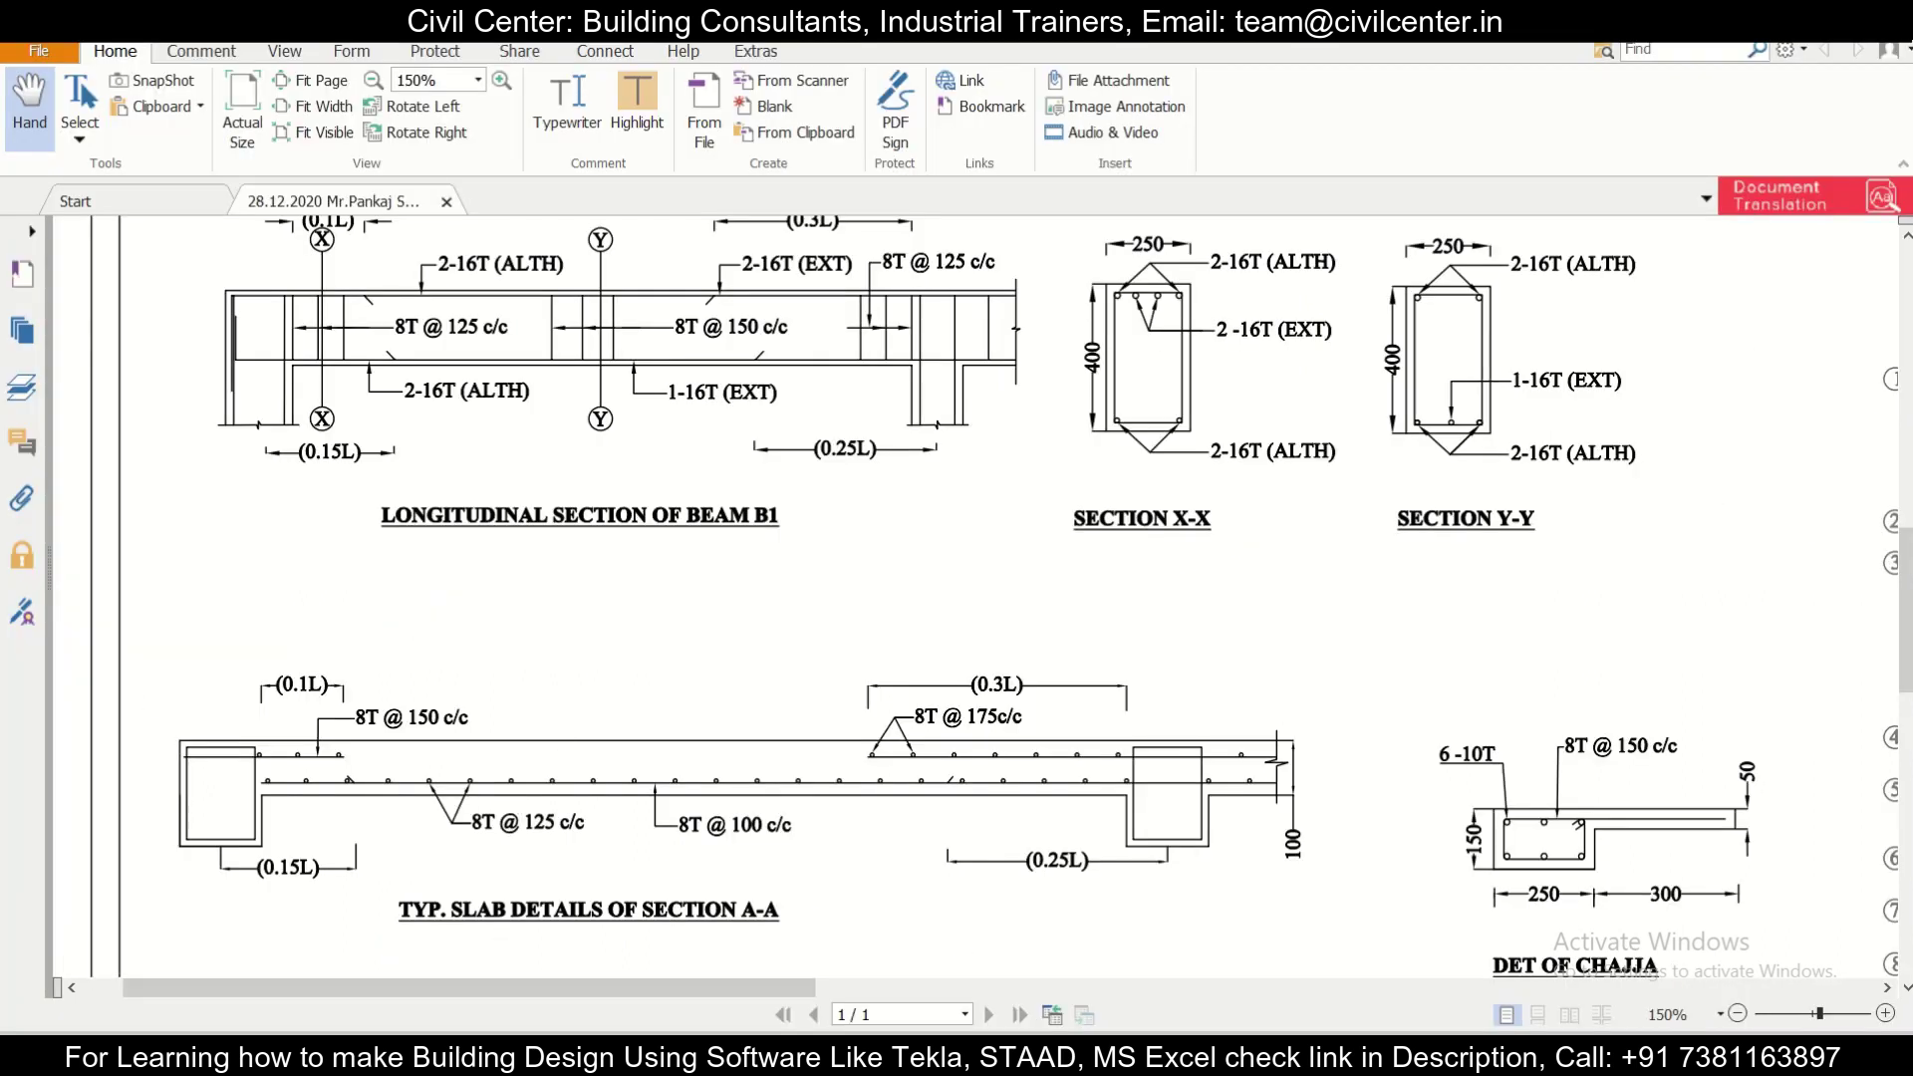
{"action": "key", "text": "alt+Tab"}
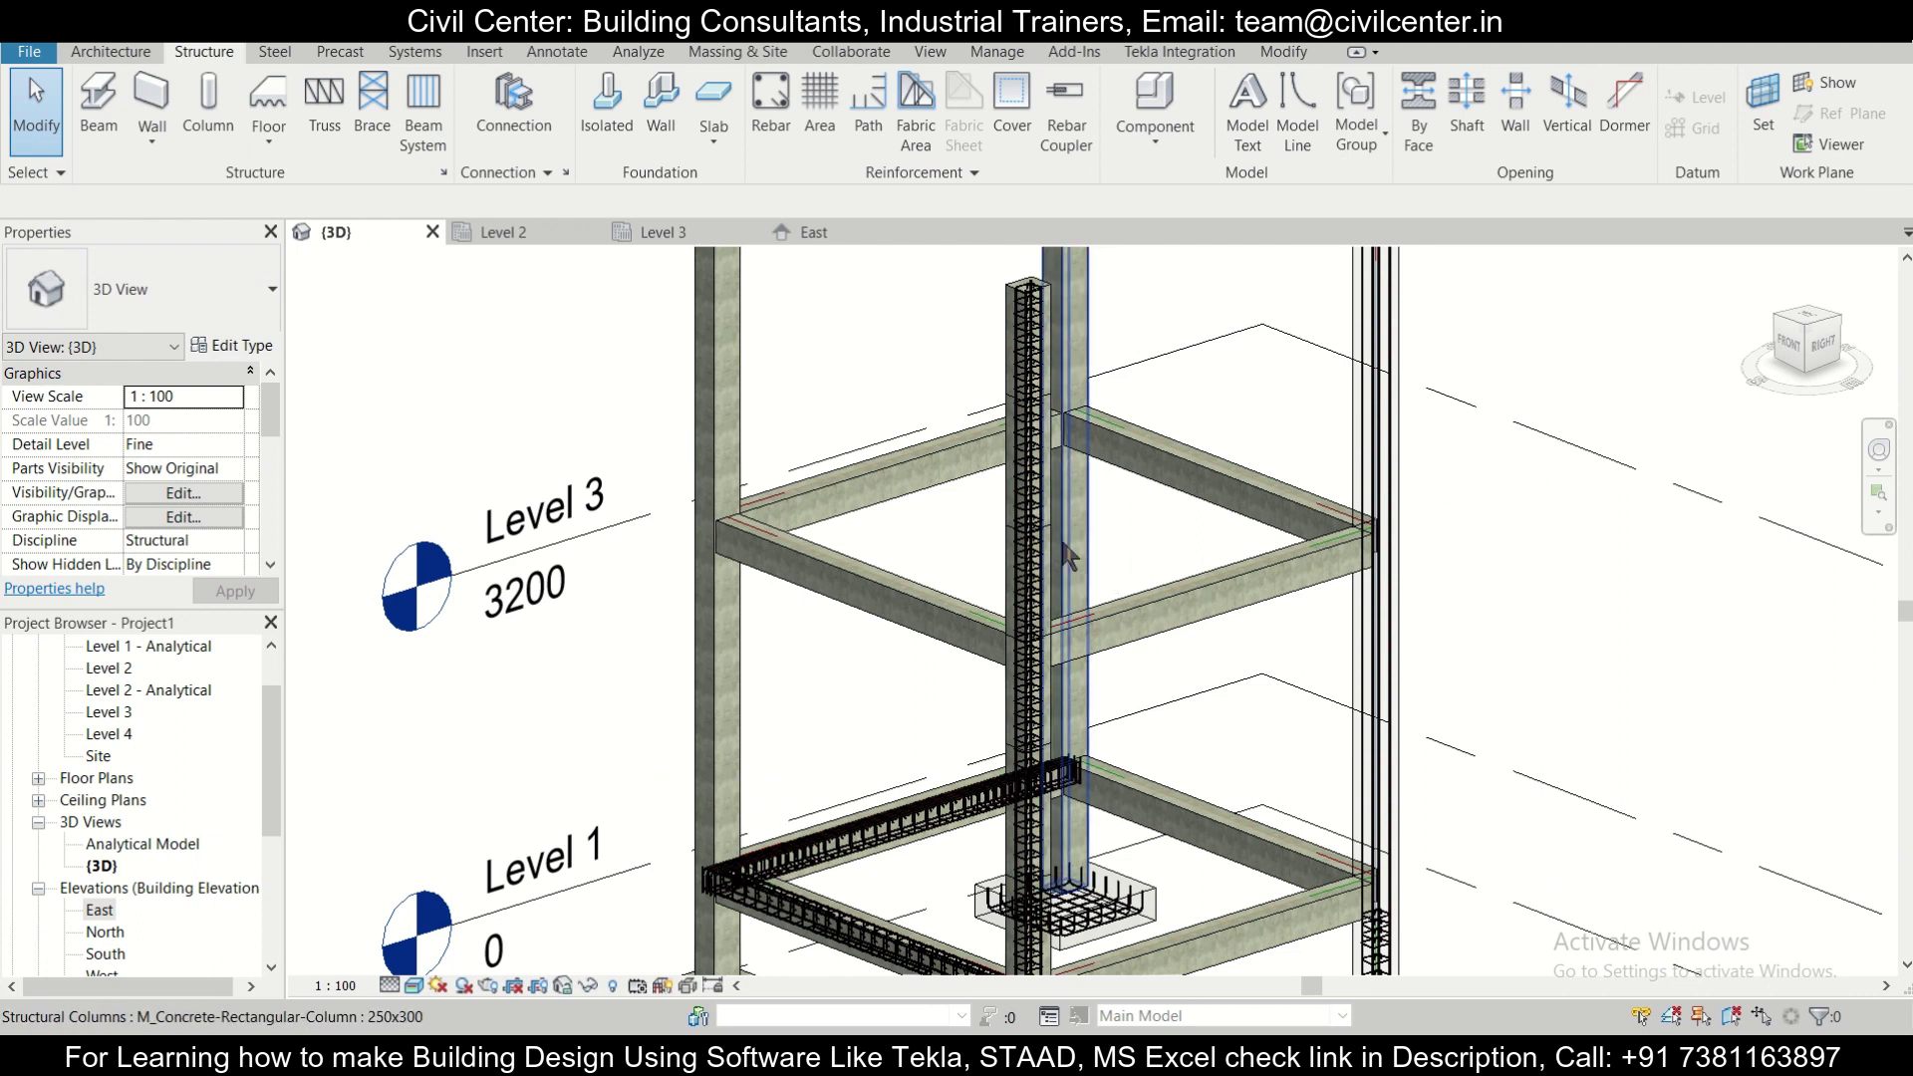
{"action": "scroll", "coordinate": [1114, 578], "scroll_direction": "down", "scroll_amount": 5}
{"action": "scroll", "coordinate": [927, 485], "scroll_direction": "up", "scroll_amount": 4}
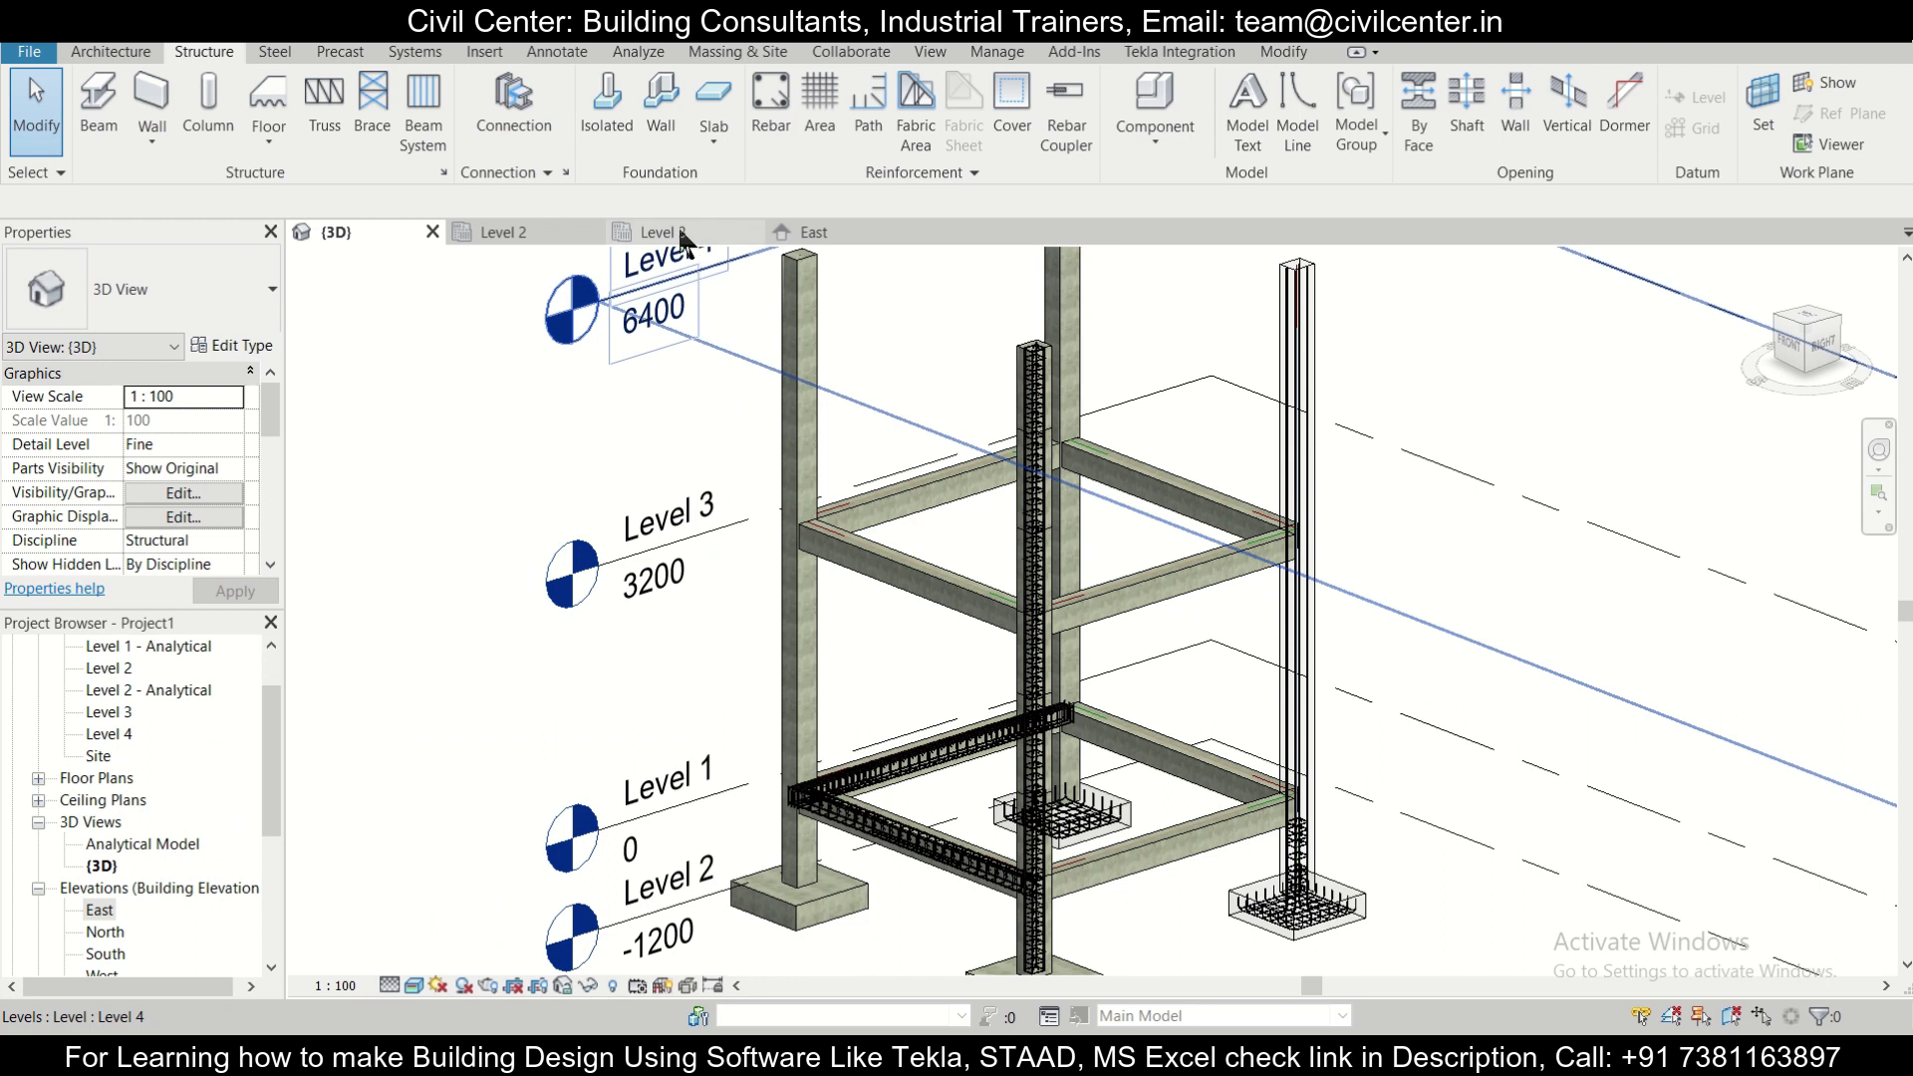
Create a structural floor on the Level 3 plan with a rectangular boundary about 3750 by 3725 mm between the beams' inner faces.
{"action": "left_click", "coordinate": [680, 235]}
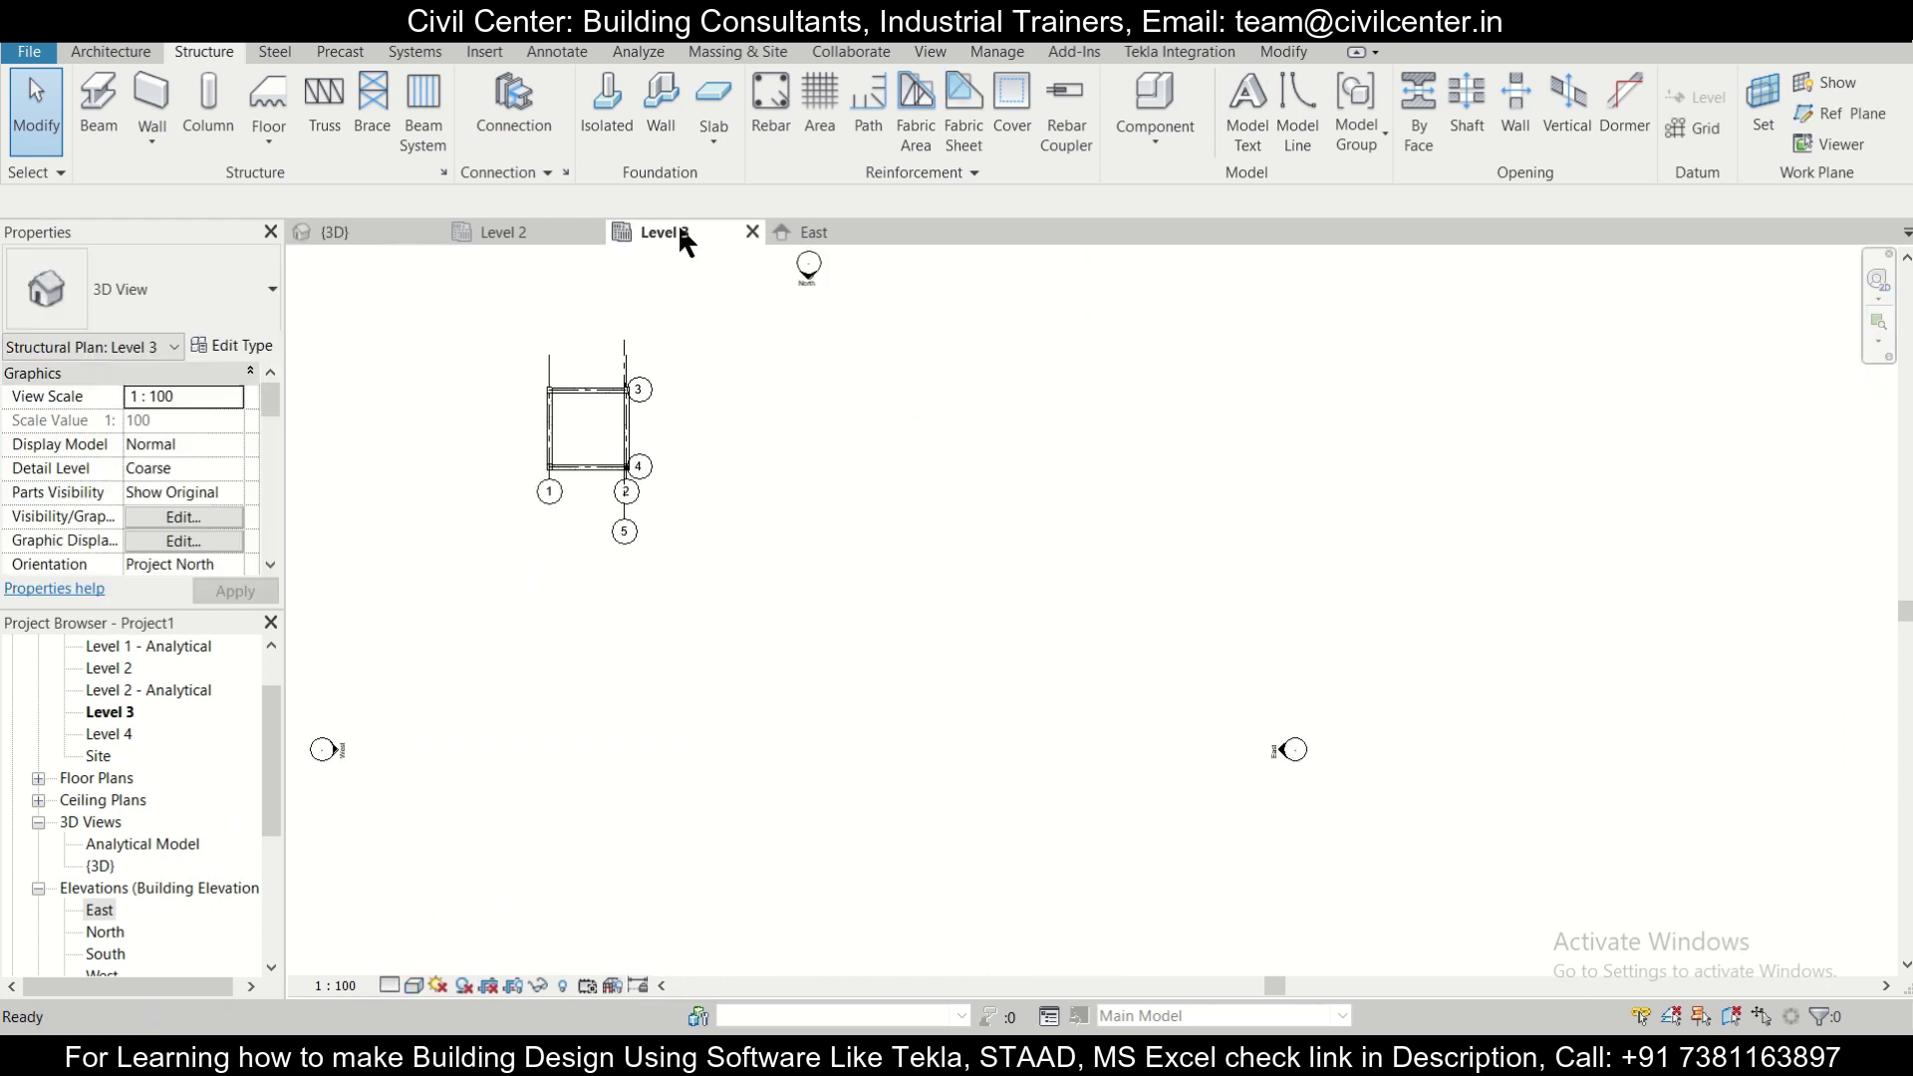
{"action": "left_click", "coordinate": [265, 139]}
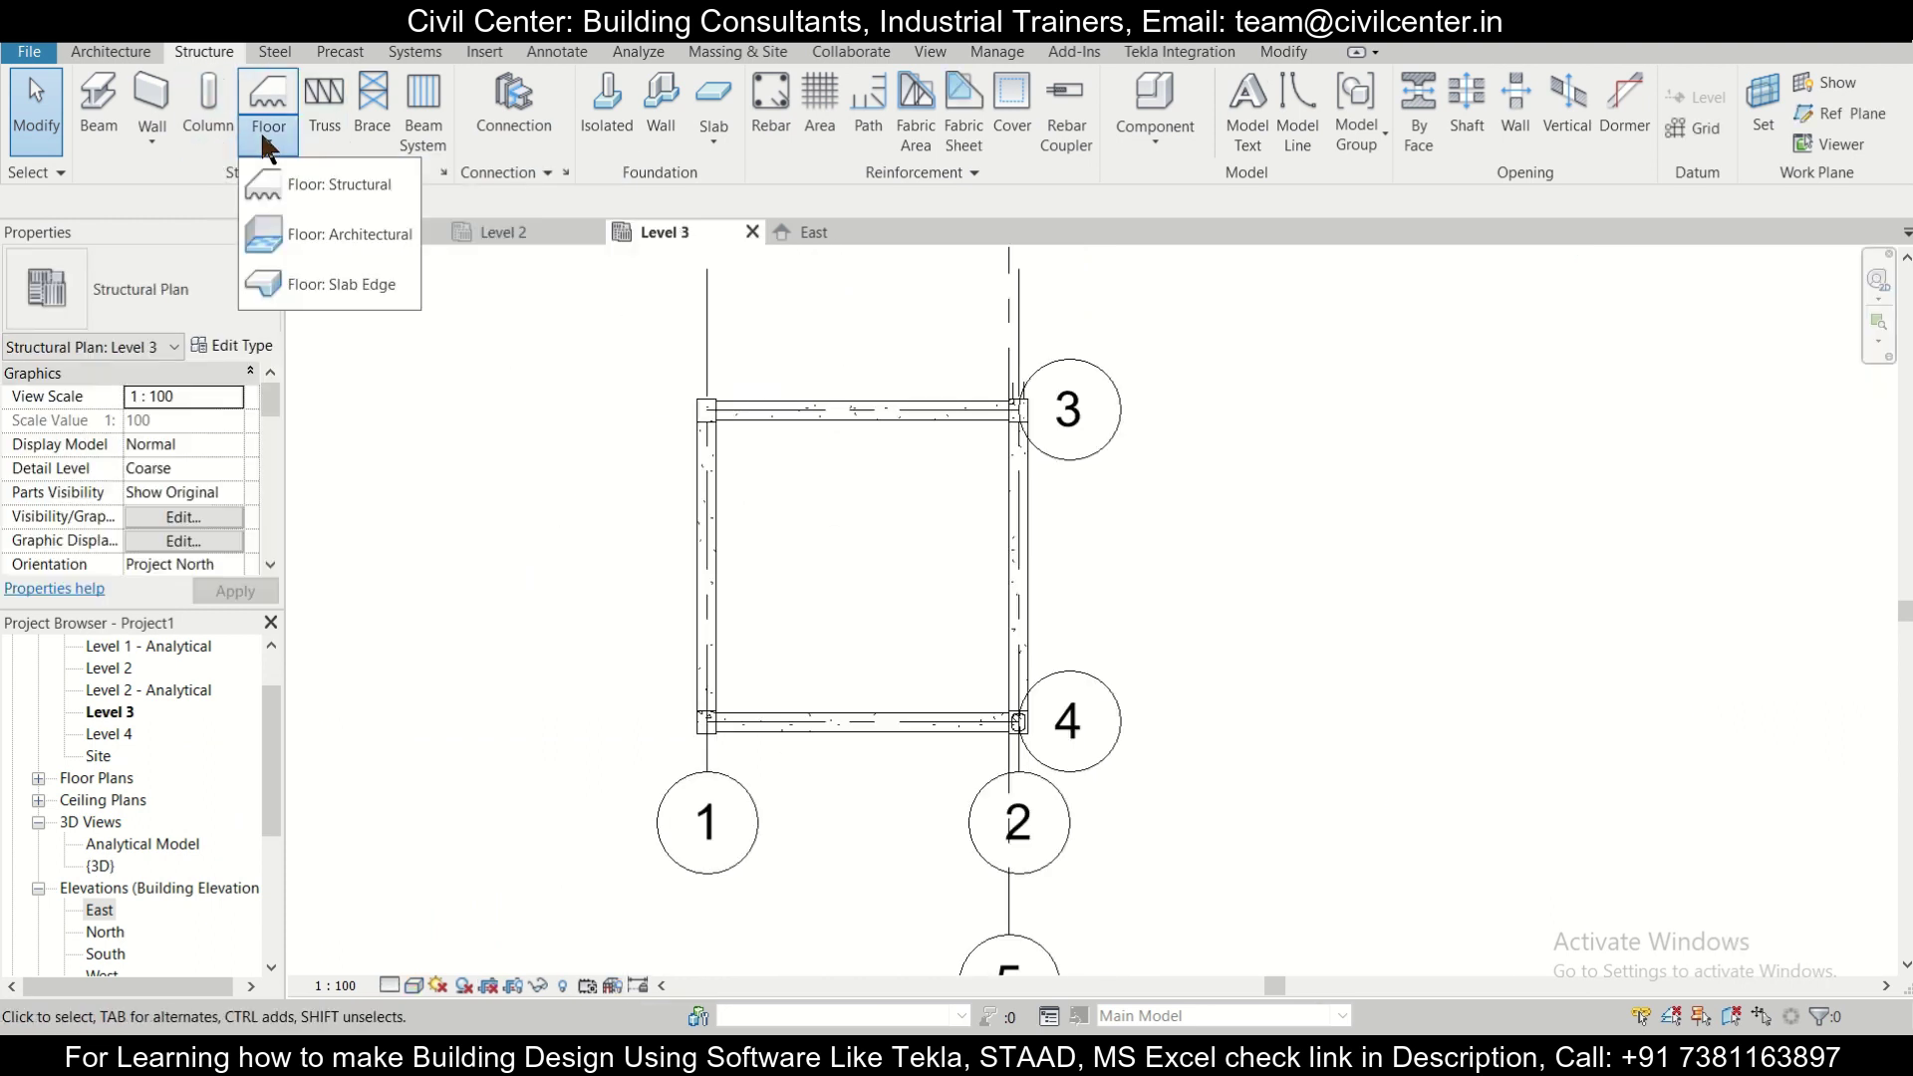
{"action": "left_click", "coordinate": [299, 184]}
{"action": "left_click", "coordinate": [1216, 84]}
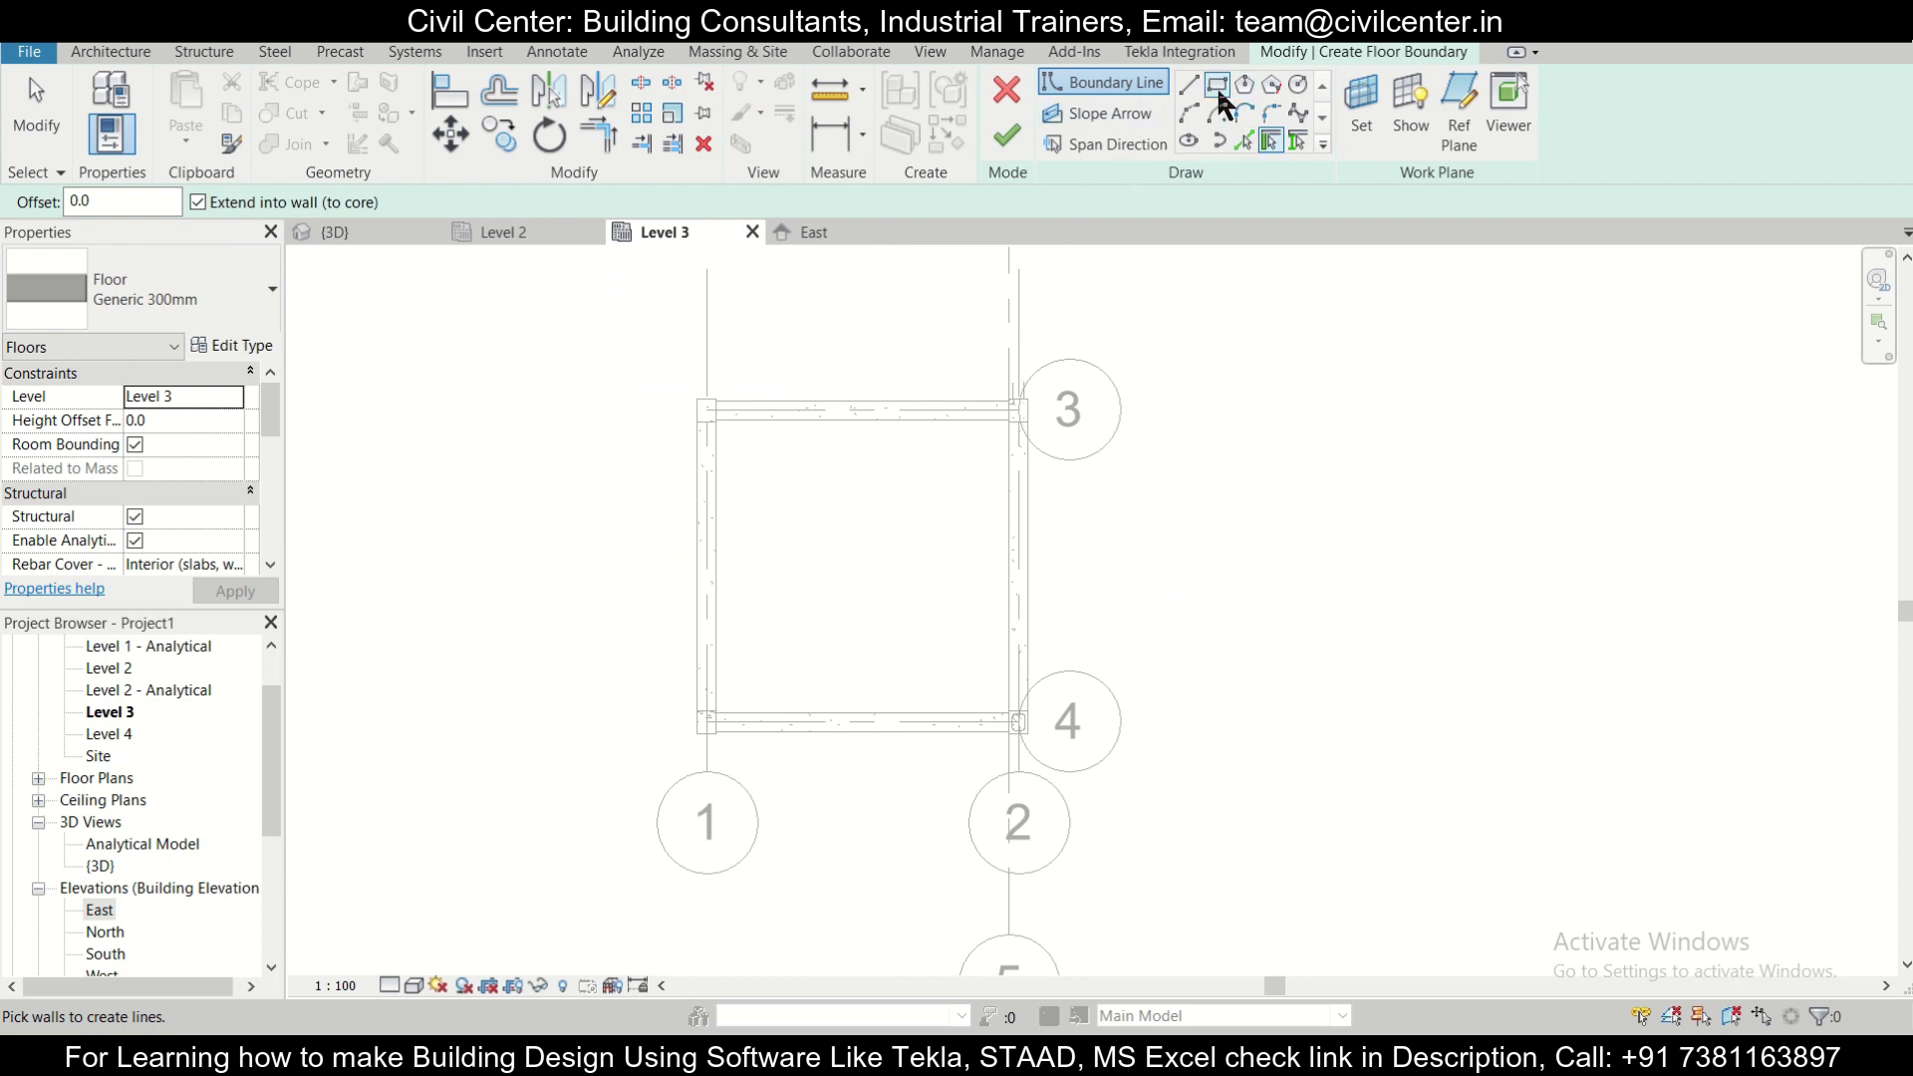
{"action": "scroll", "coordinate": [712, 430], "scroll_direction": "up", "scroll_amount": 2}
{"action": "left_click", "coordinate": [727, 416]}
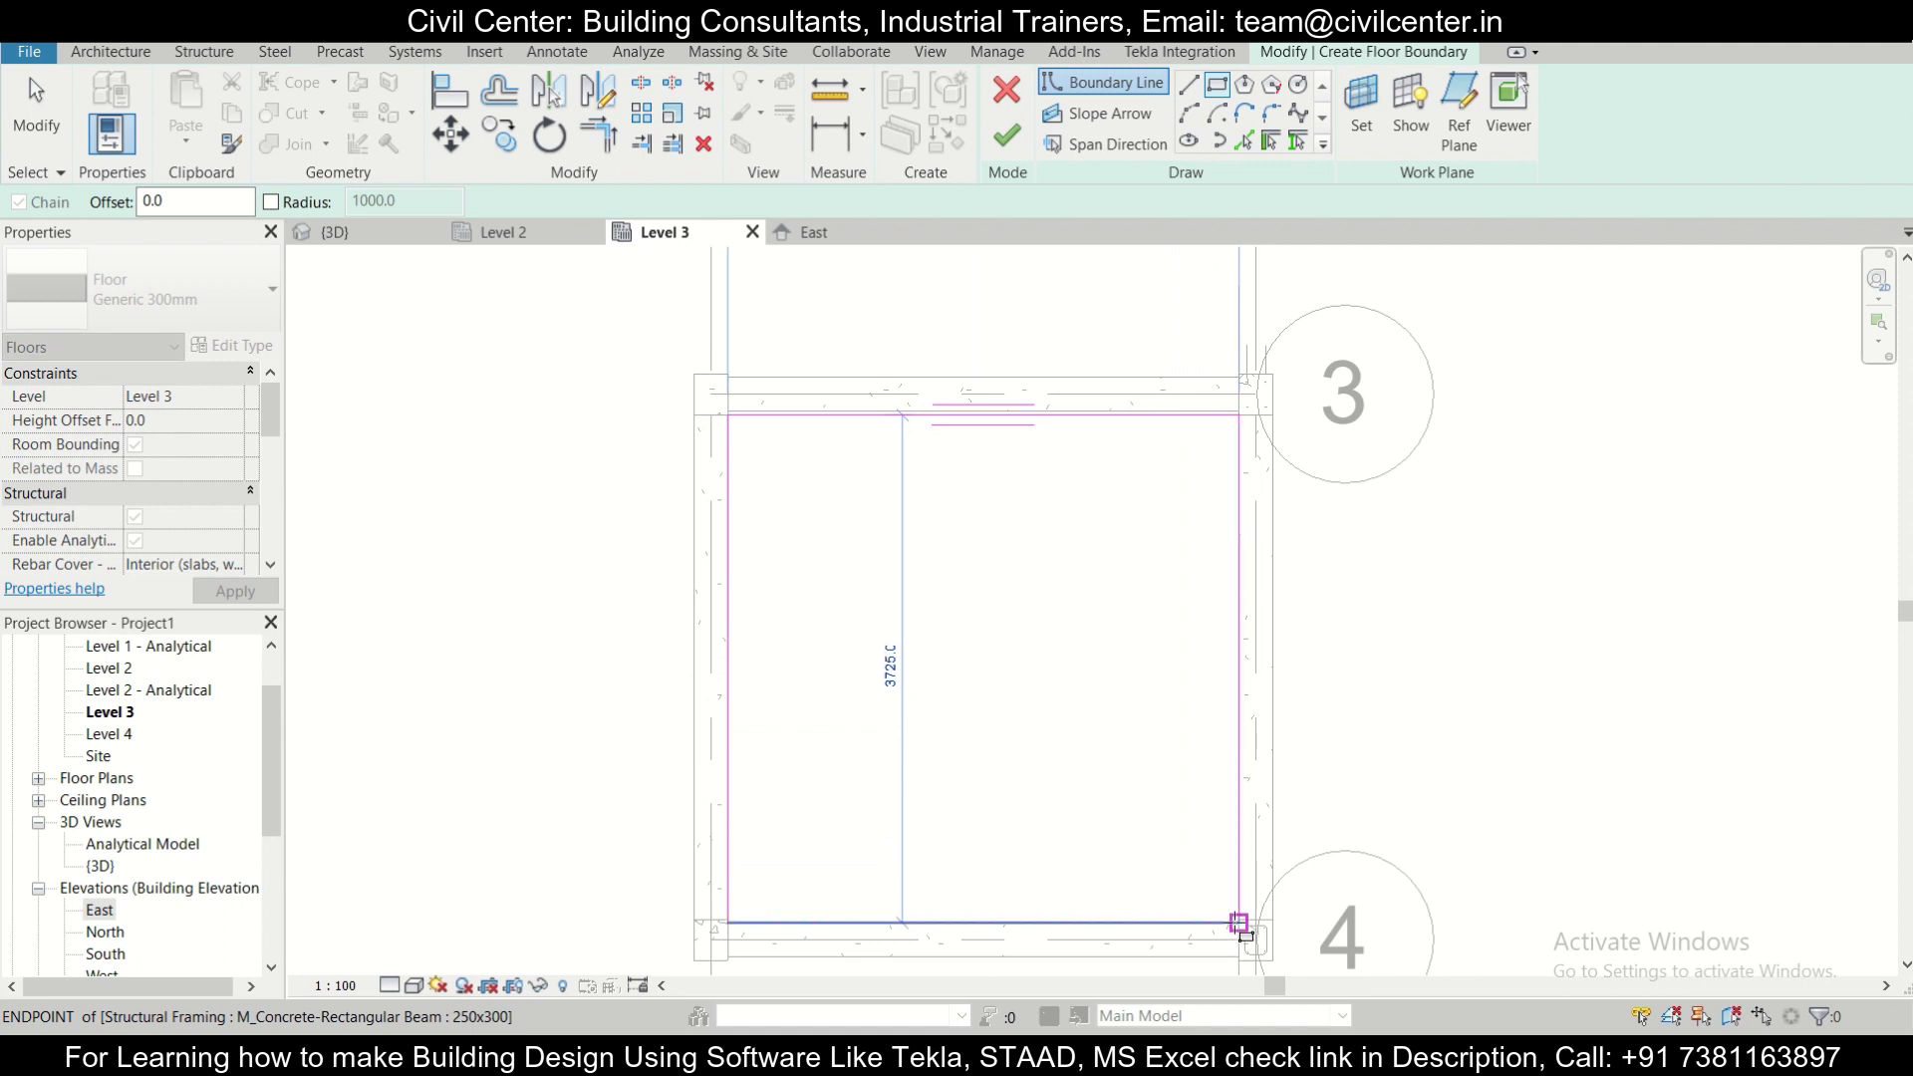
{"action": "left_click", "coordinate": [1239, 919]}
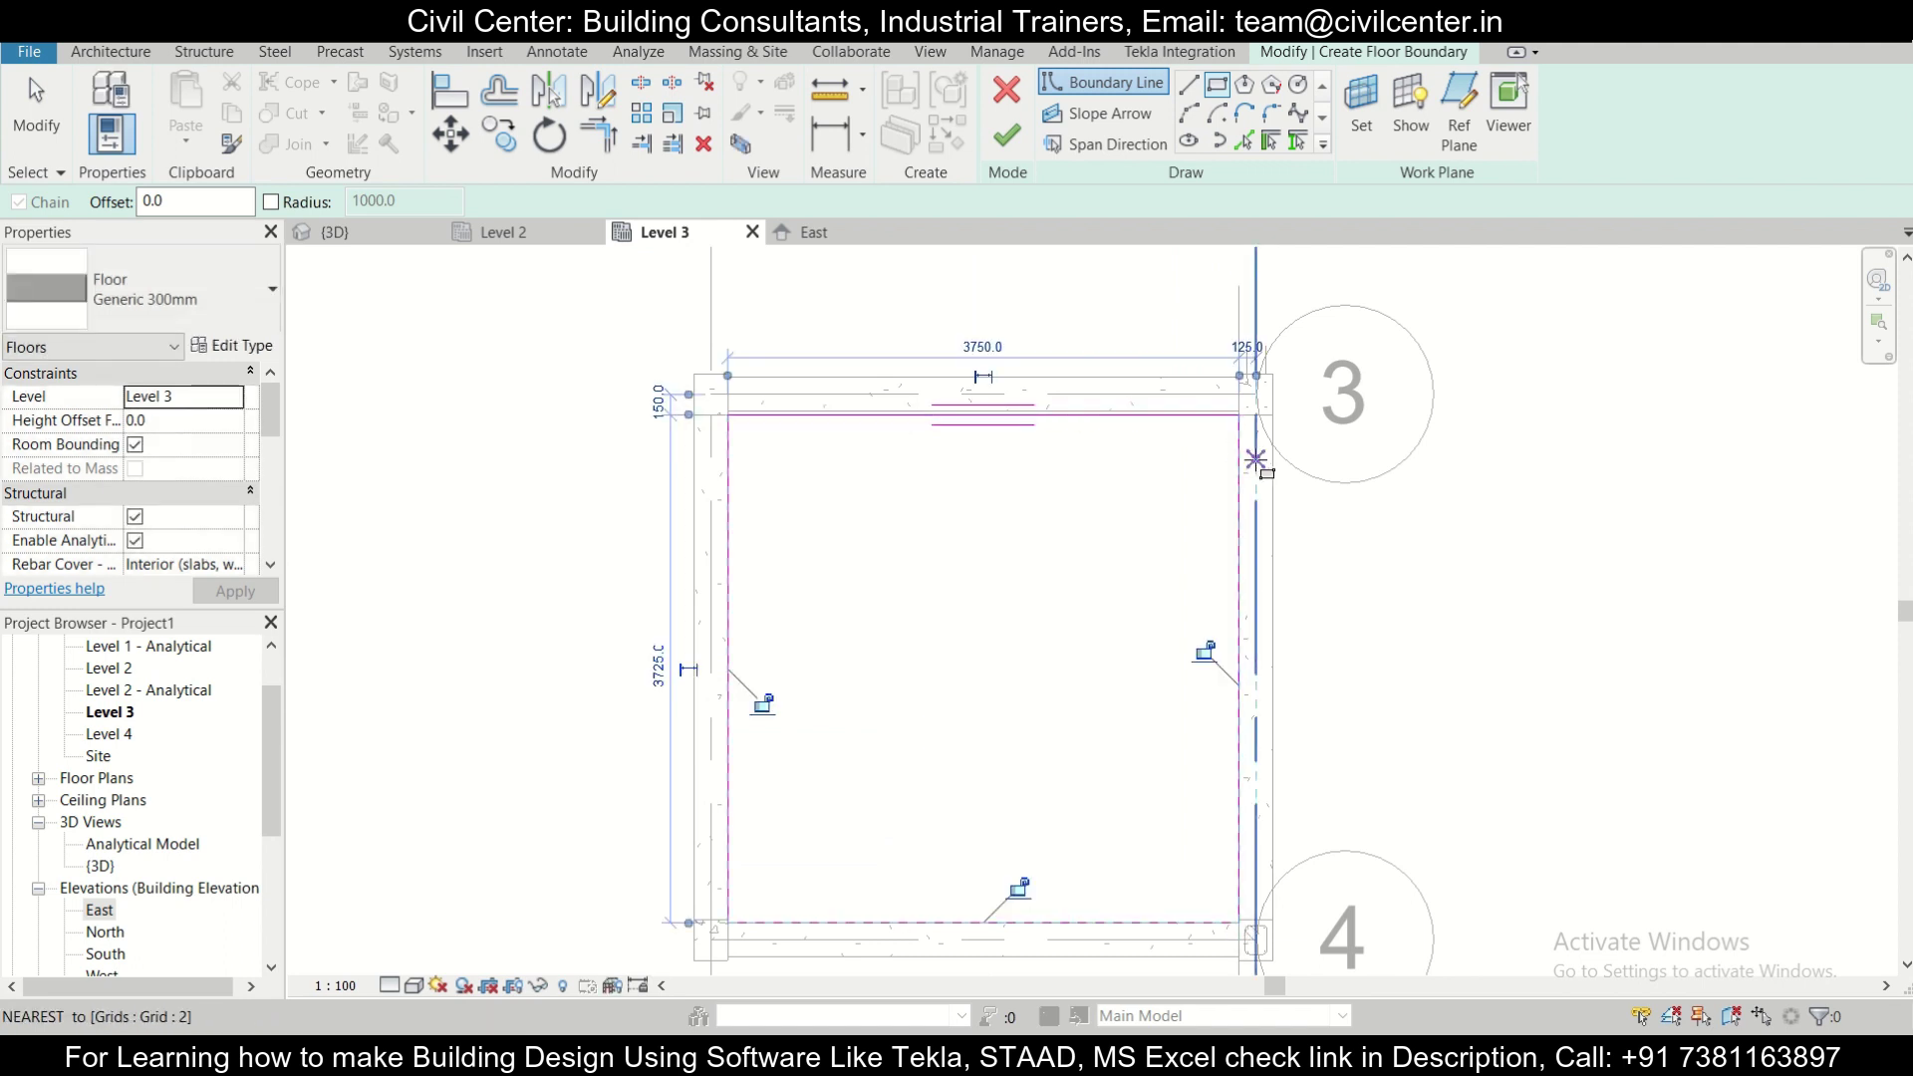
{"action": "left_click", "coordinate": [1007, 136]}
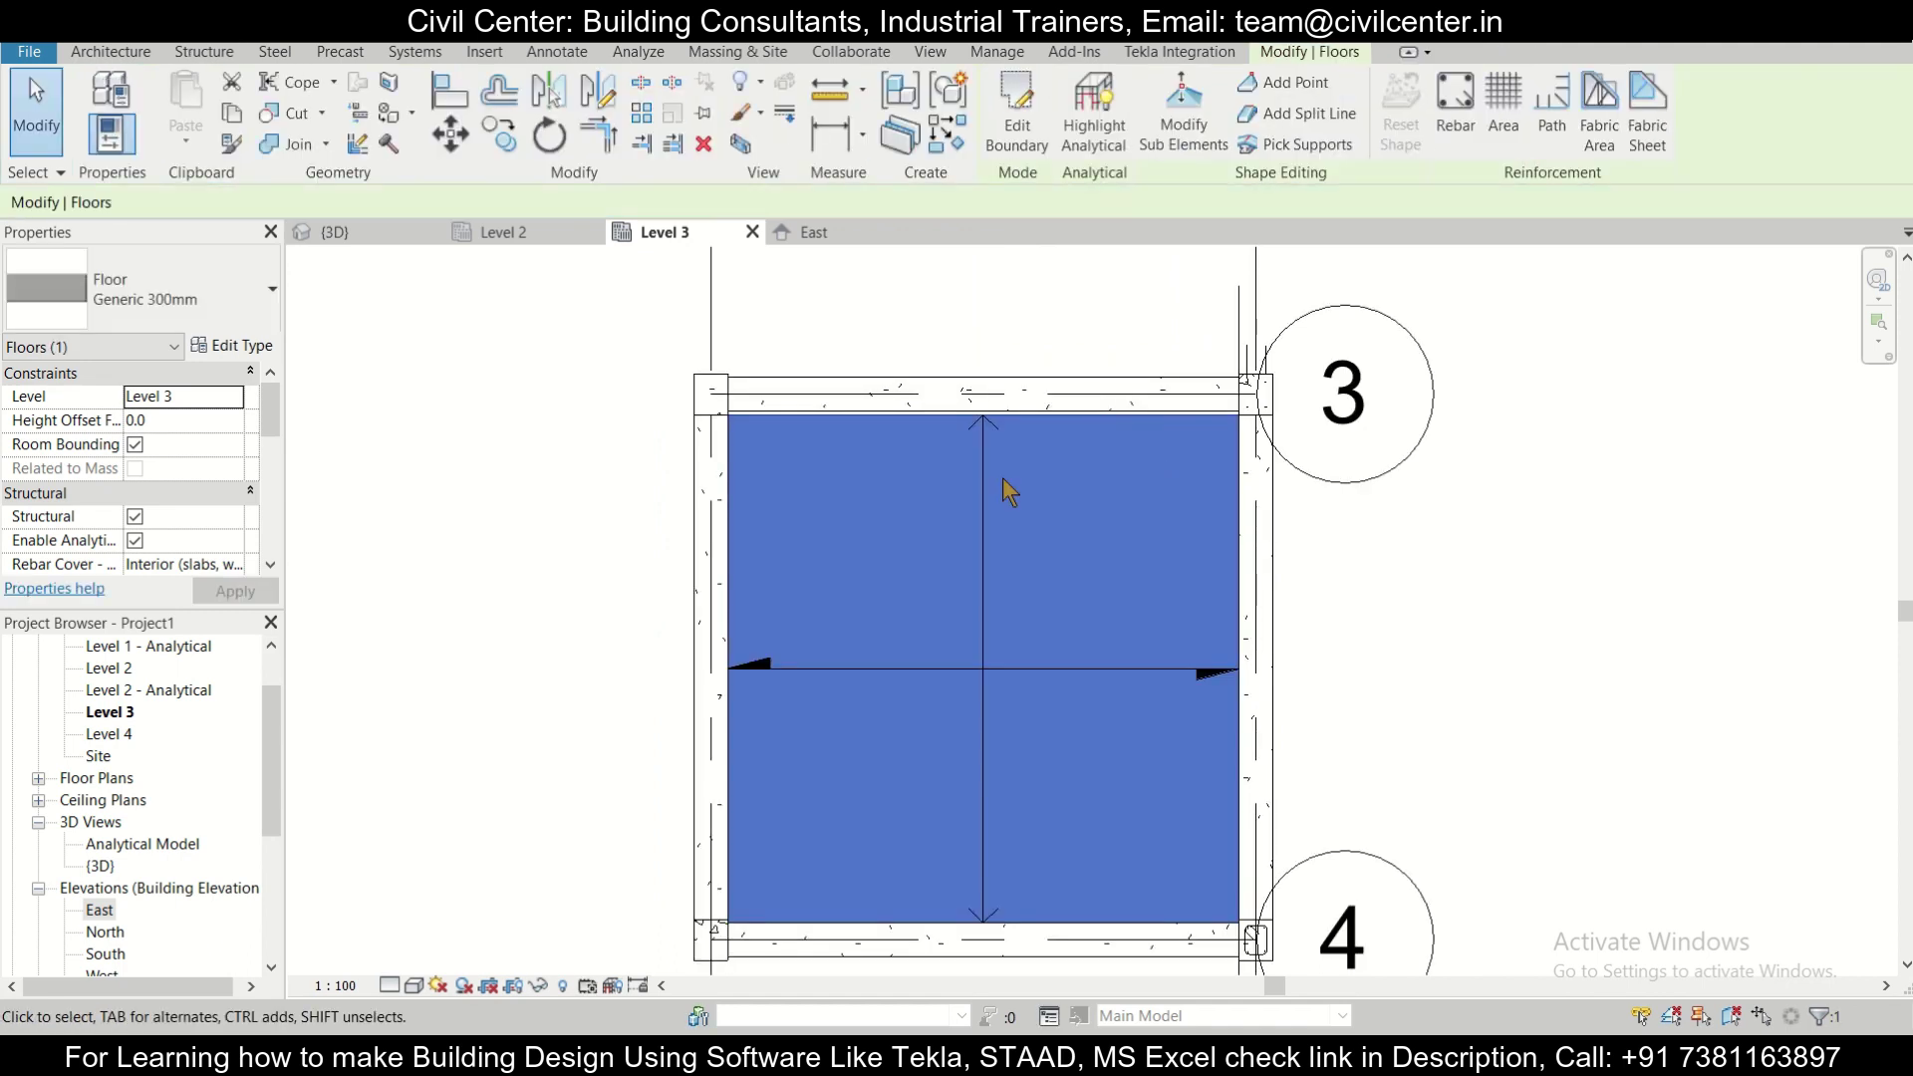
Change the new Level 3 floor's type to 100 mm.
{"action": "left_click", "coordinate": [215, 290]}
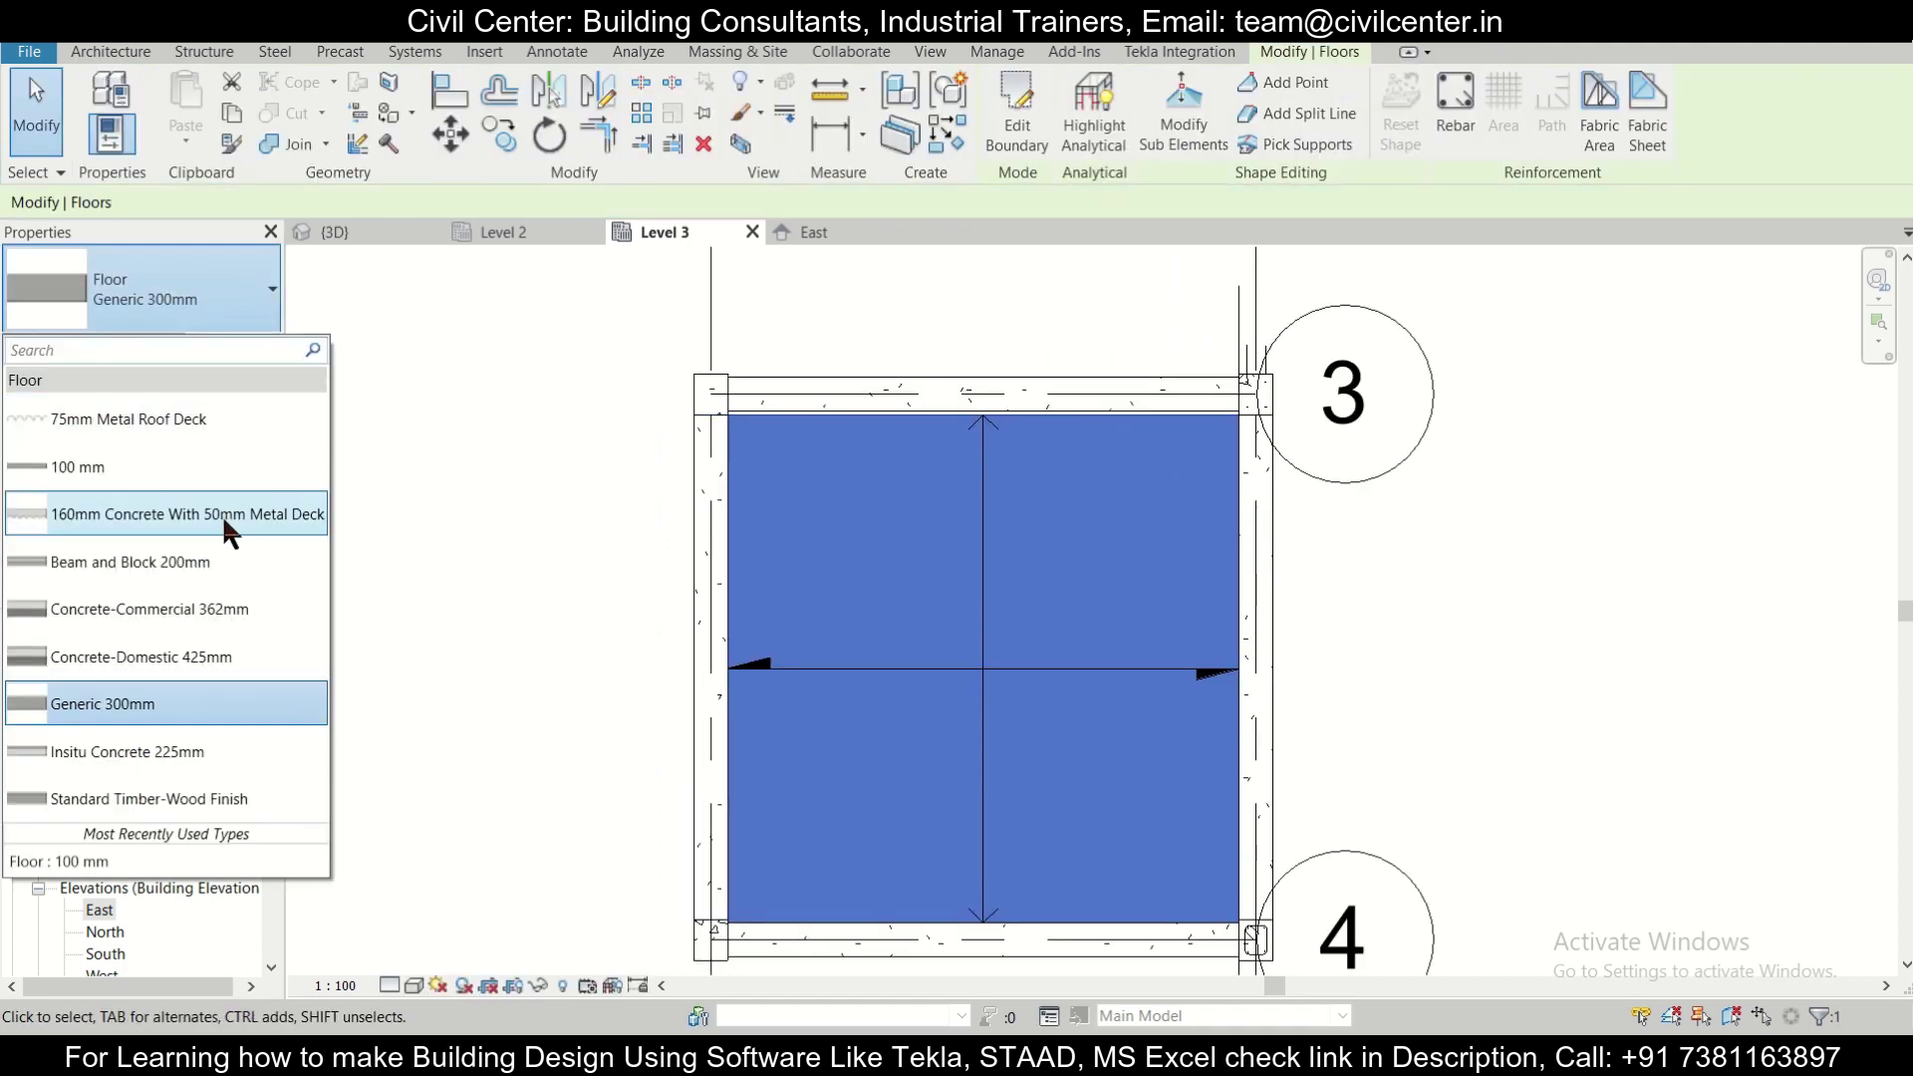
{"action": "left_click", "coordinate": [206, 466]}
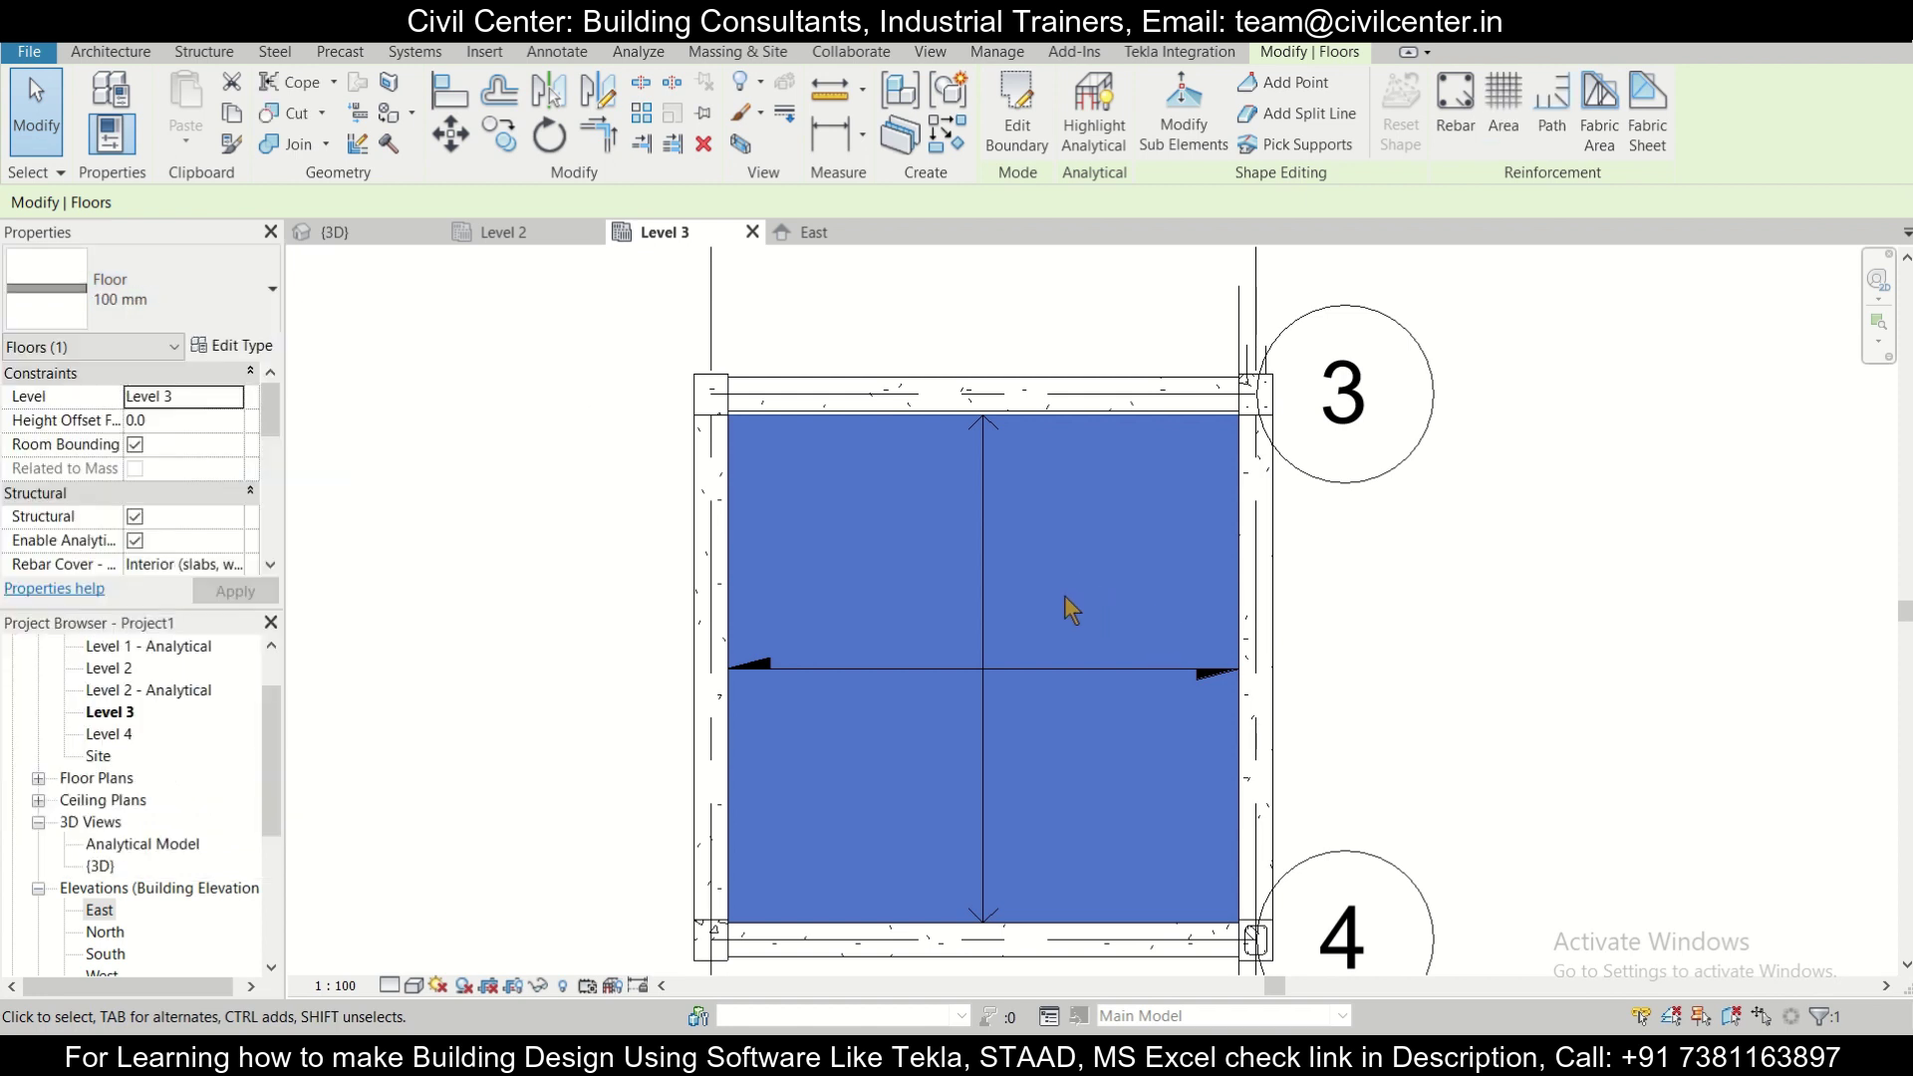
{"action": "scroll", "coordinate": [994, 555], "scroll_direction": "down", "scroll_amount": 2}
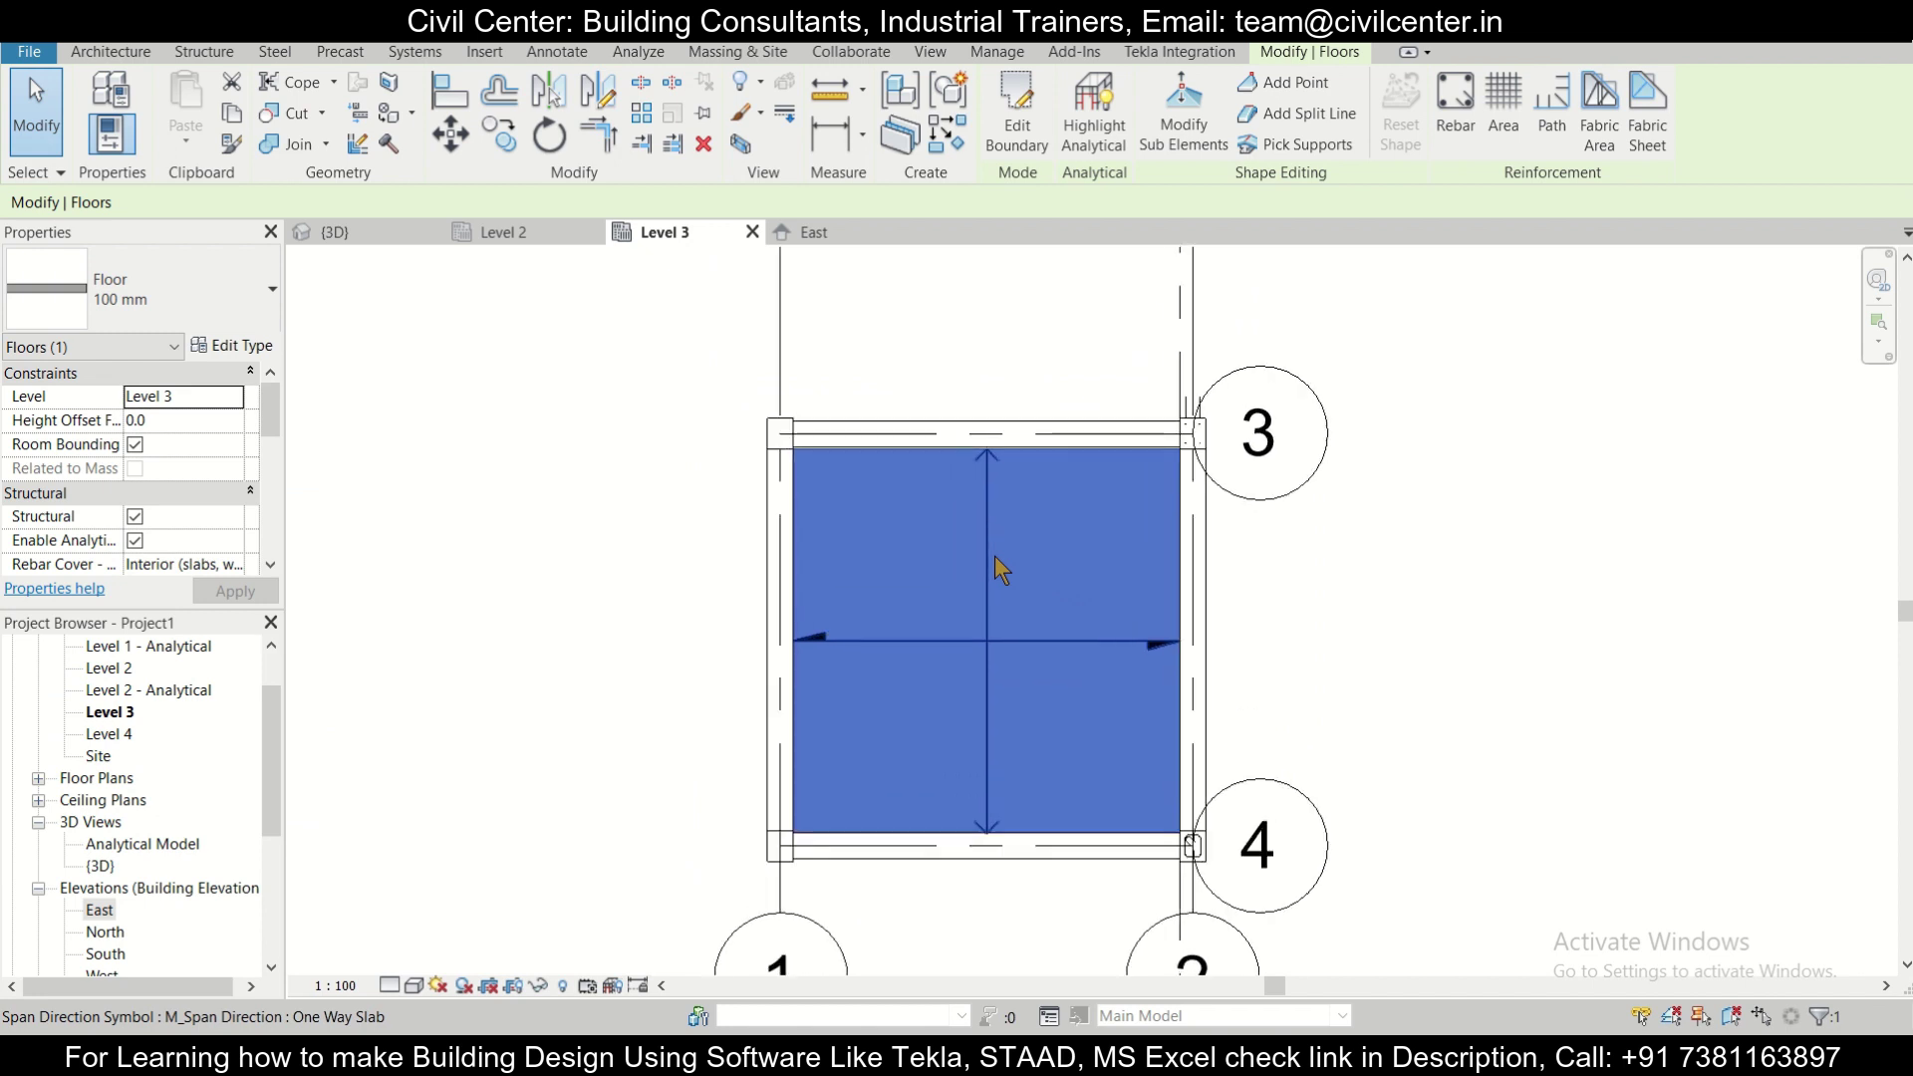
{"action": "scroll", "coordinate": [999, 568], "scroll_direction": "up", "scroll_amount": 2}
{"action": "scroll", "coordinate": [999, 567], "scroll_direction": "down", "scroll_amount": 1}
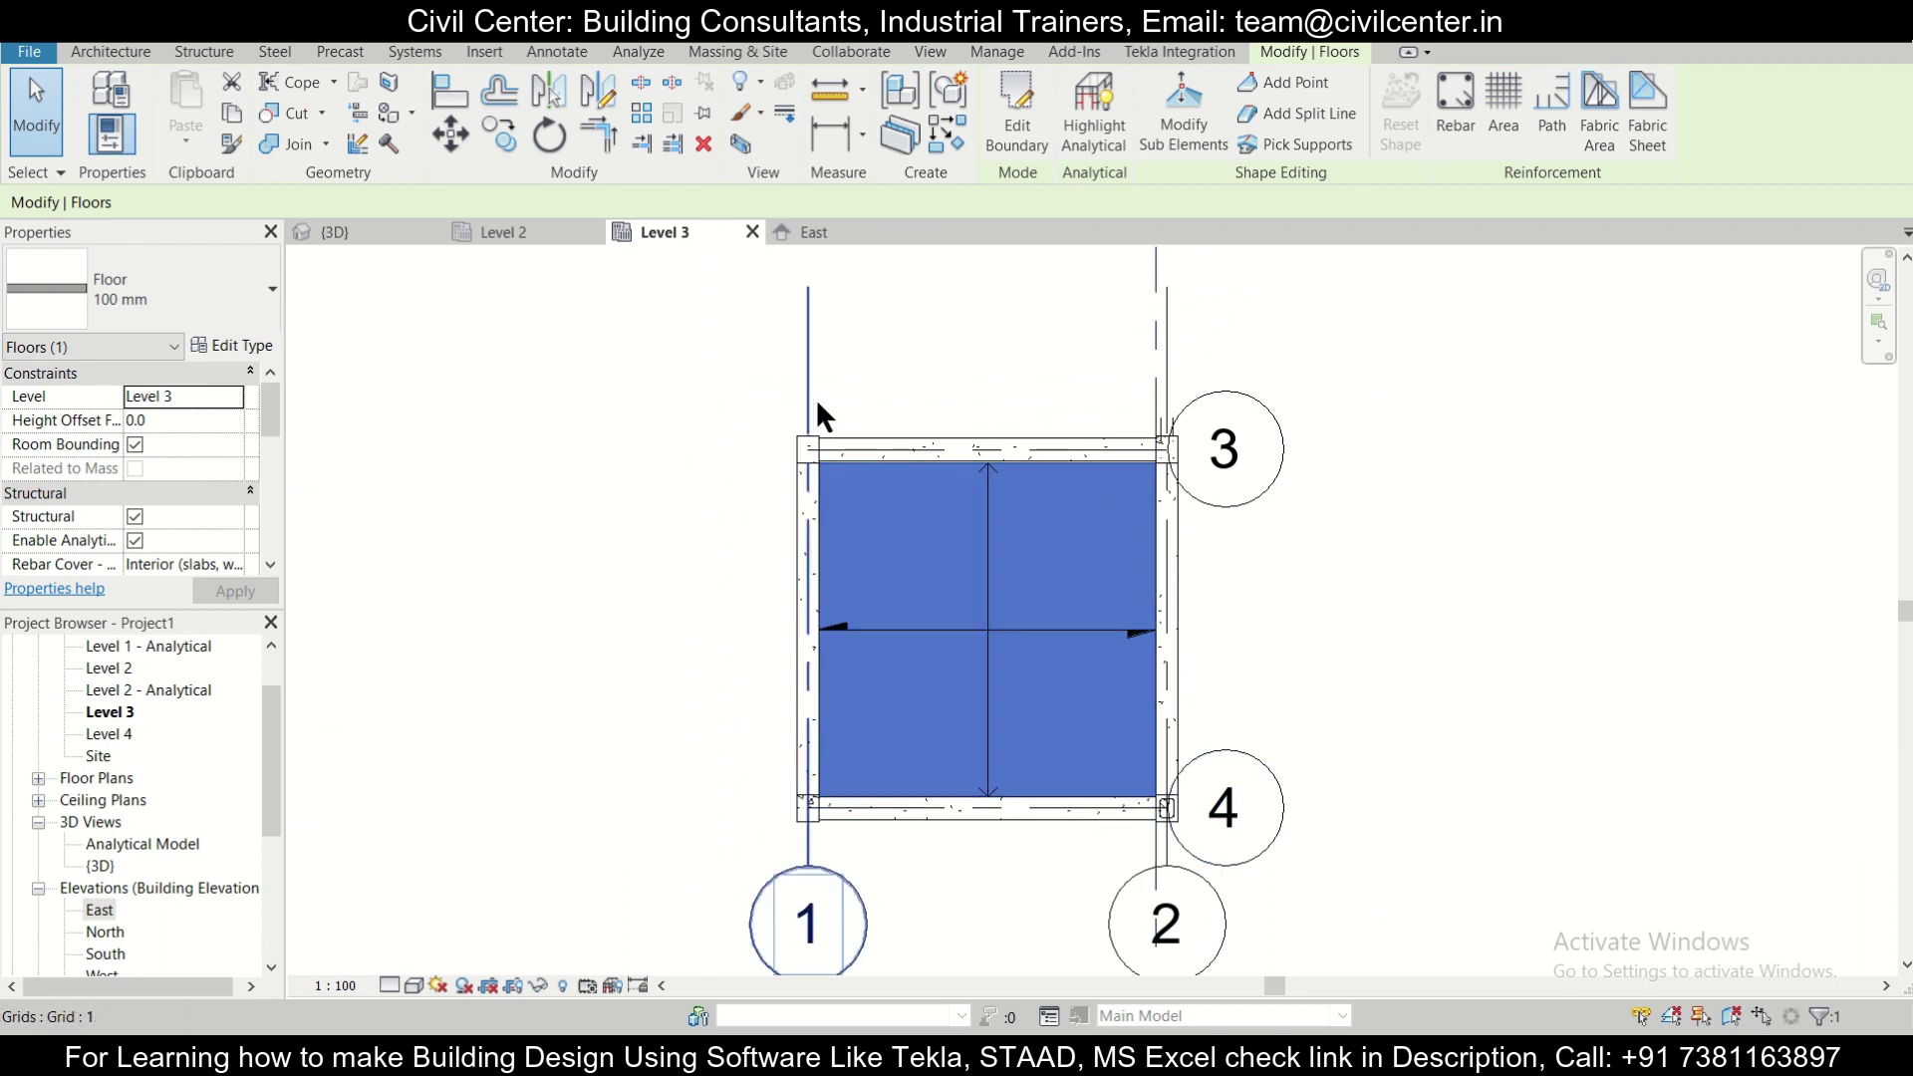
Open the East elevation at the Level 3 beam and set its visual style to Wireframe.
{"action": "left_click", "coordinate": [816, 243]}
{"action": "scroll", "coordinate": [863, 734], "scroll_direction": "down", "scroll_amount": 1}
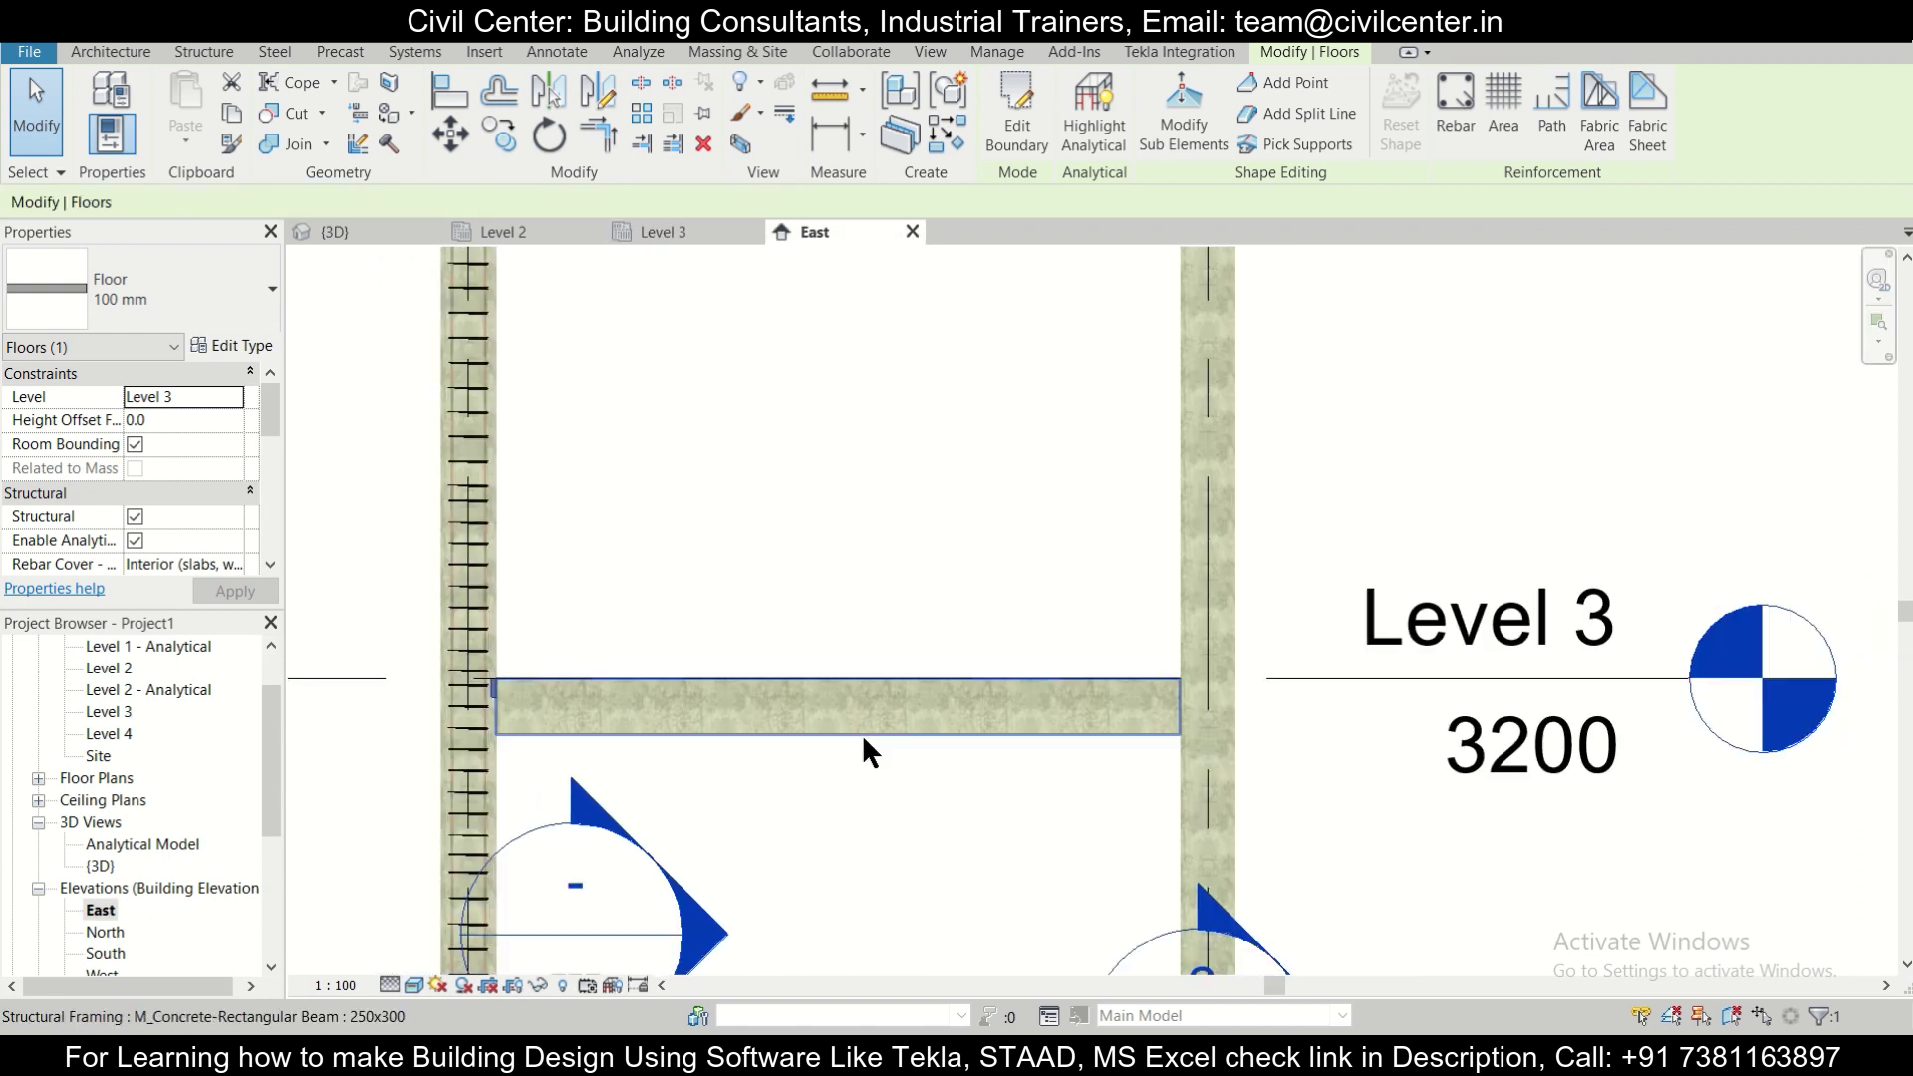
{"action": "scroll", "coordinate": [875, 777], "scroll_direction": "down", "scroll_amount": 2}
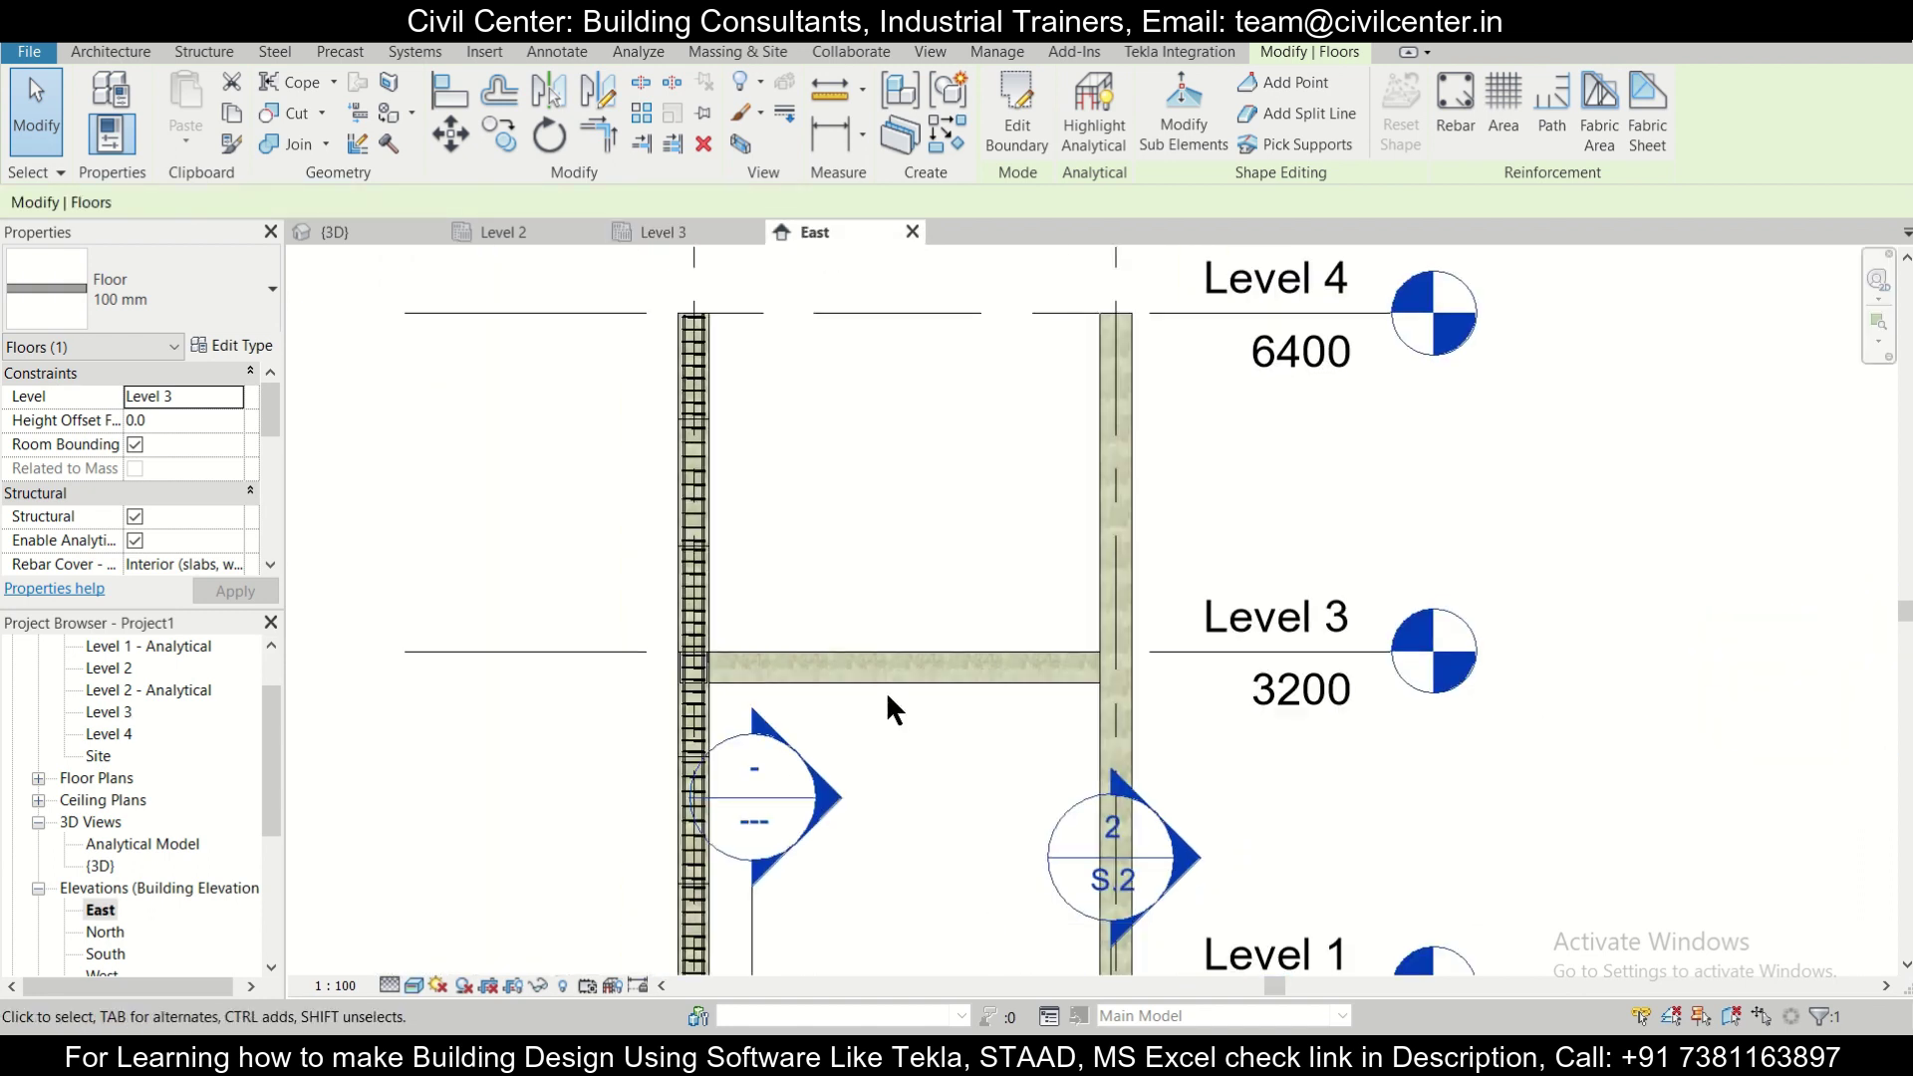
{"action": "scroll", "coordinate": [887, 690], "scroll_direction": "up", "scroll_amount": 1}
{"action": "scroll", "coordinate": [886, 694], "scroll_direction": "up", "scroll_amount": 1}
{"action": "left_click", "coordinate": [413, 985]}
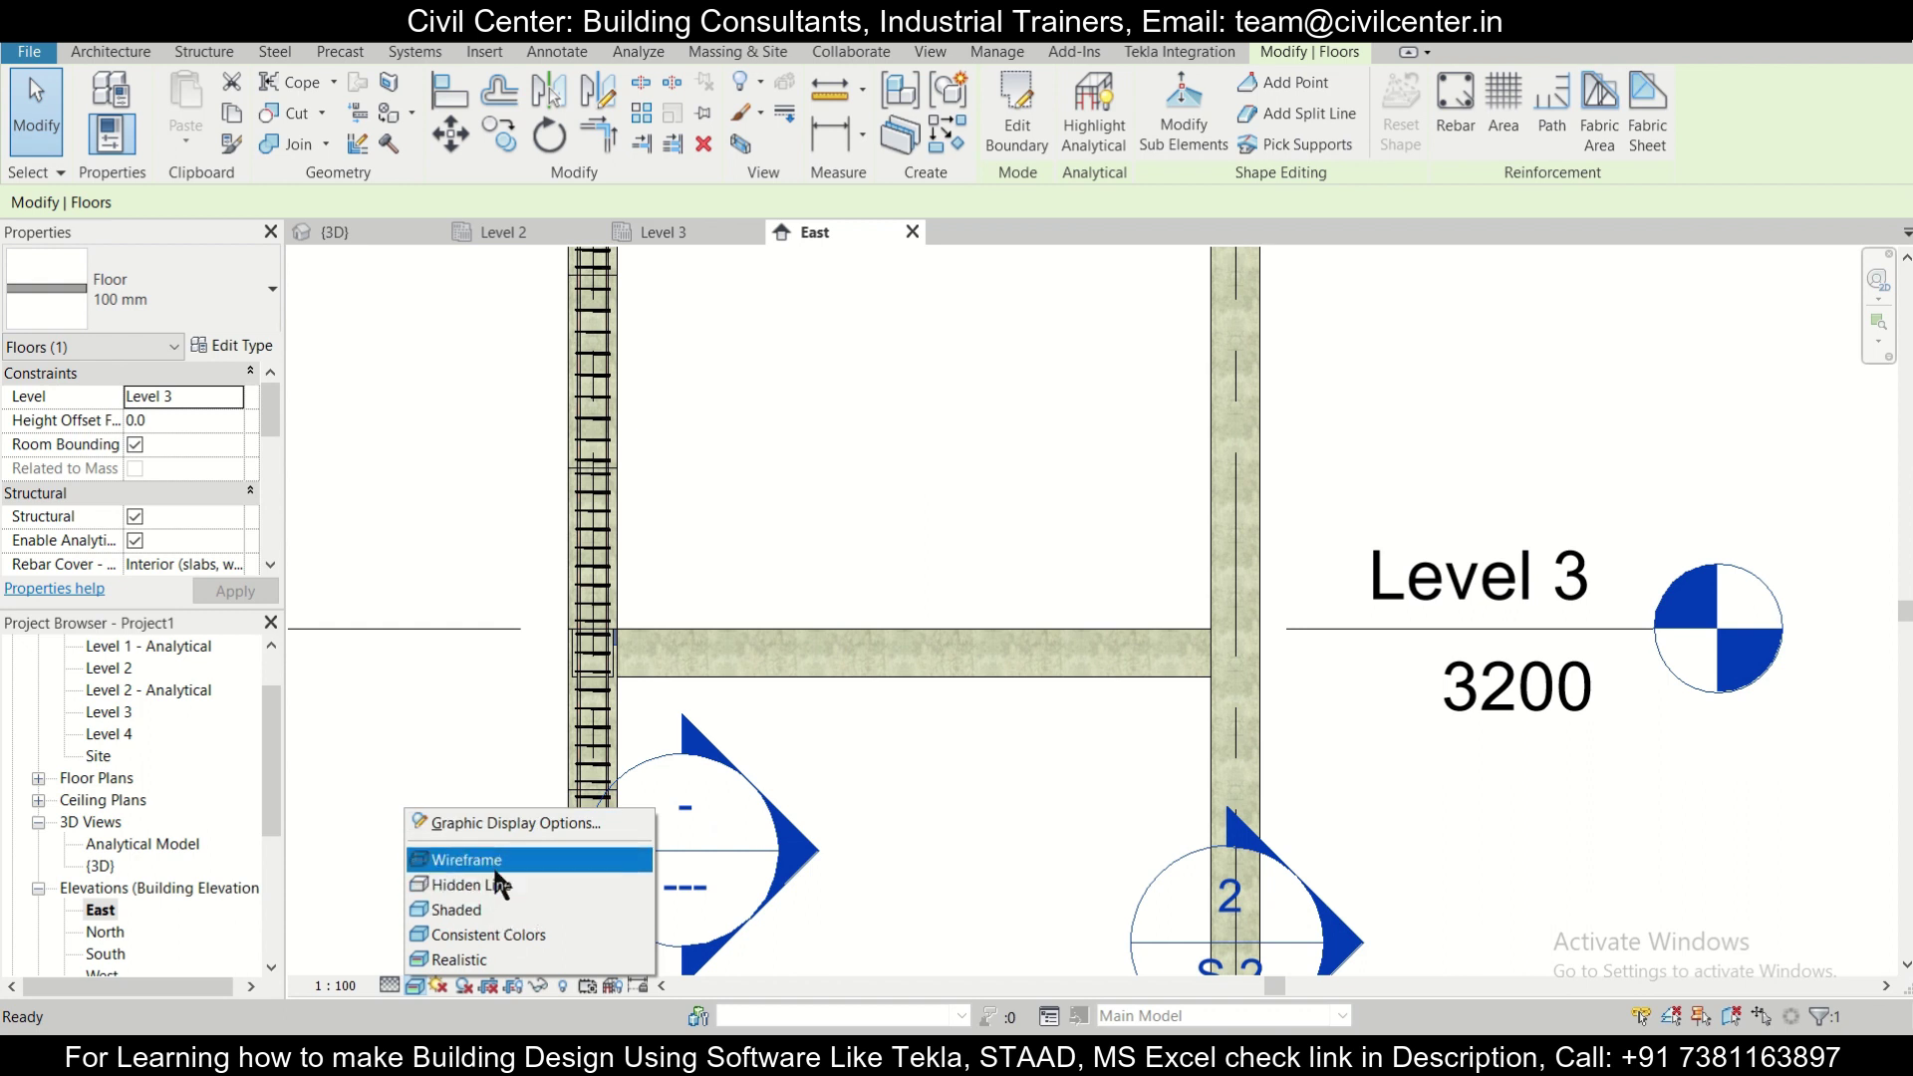
{"action": "left_click", "coordinate": [496, 869]}
Hide the two overlapping 250x300 Level 3 beams as elements in the East elevation, leaving the slab edge exposed.
{"action": "left_click", "coordinate": [884, 677]}
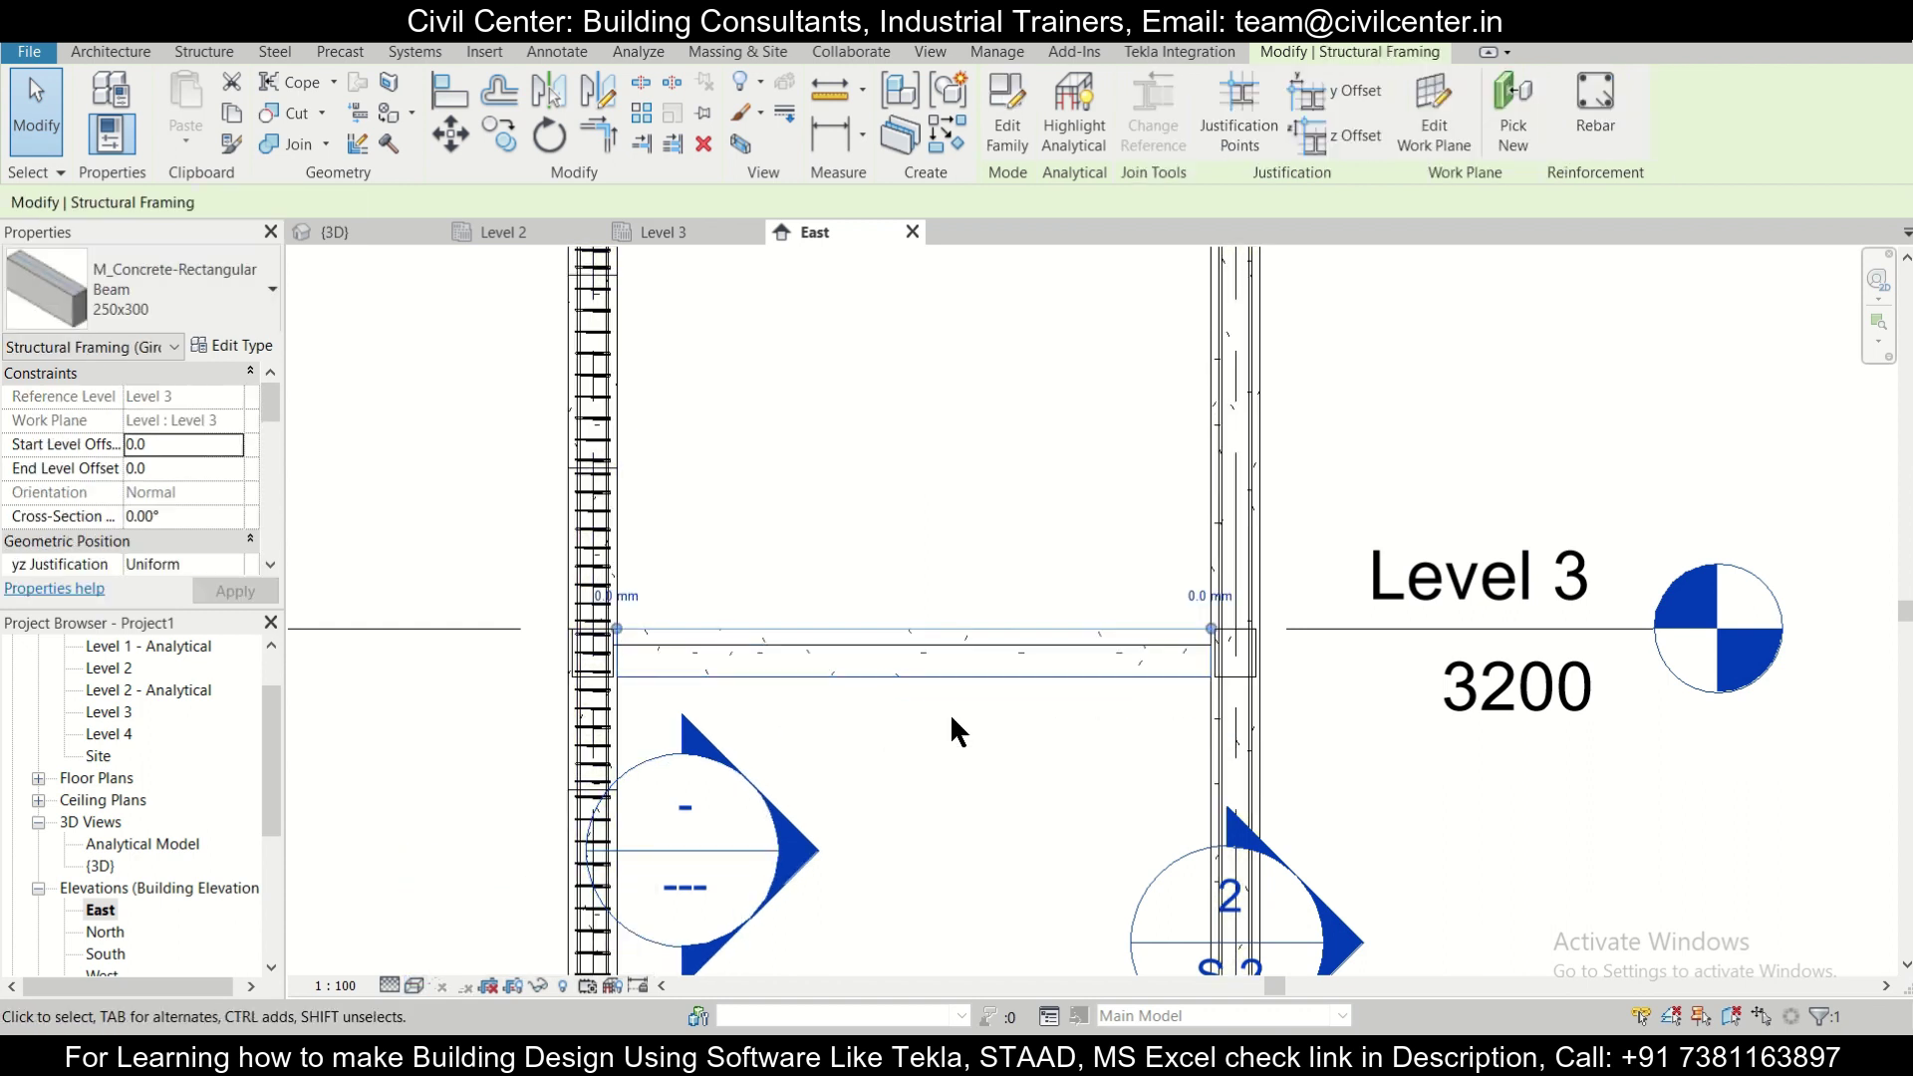
{"action": "left_click", "coordinate": [926, 696]}
{"action": "left_click", "coordinate": [891, 675]}
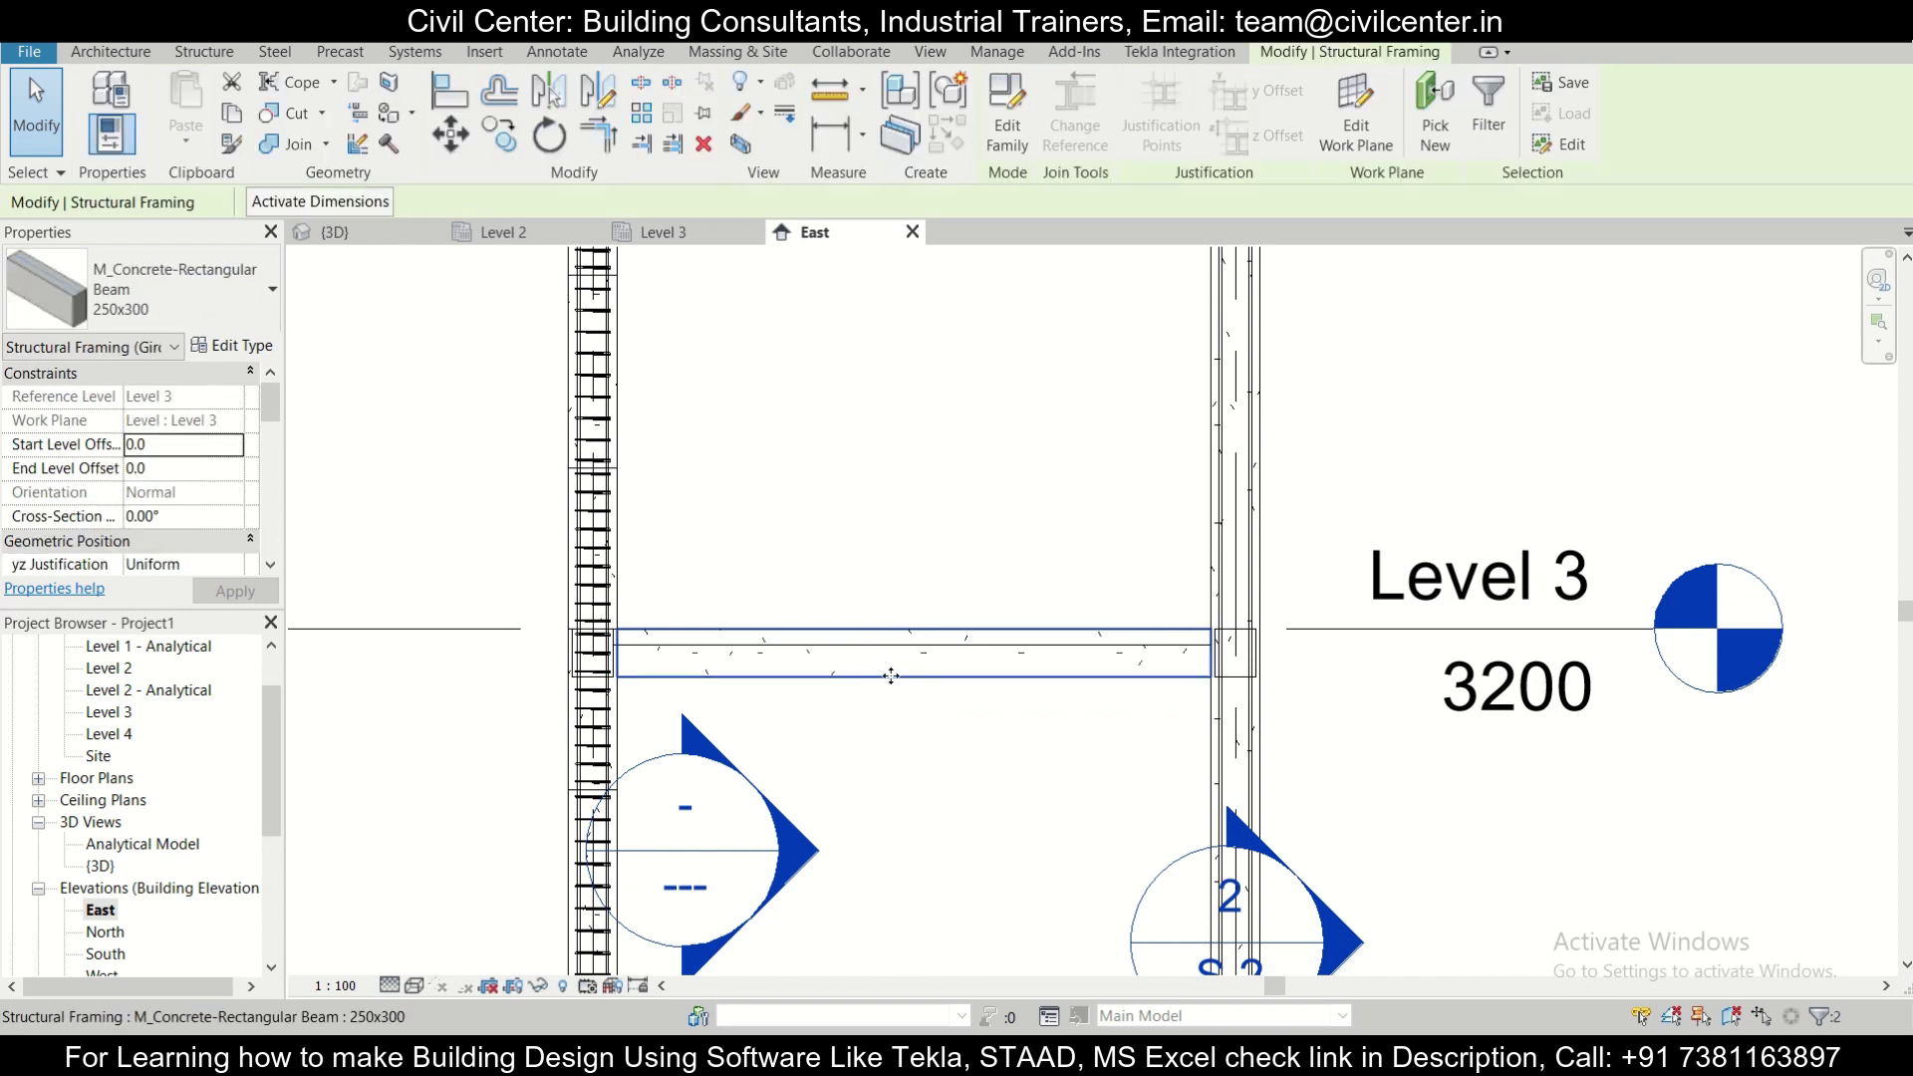
{"action": "right_click", "coordinate": [892, 677]}
{"action": "mouse_move", "coordinate": [1146, 295]}
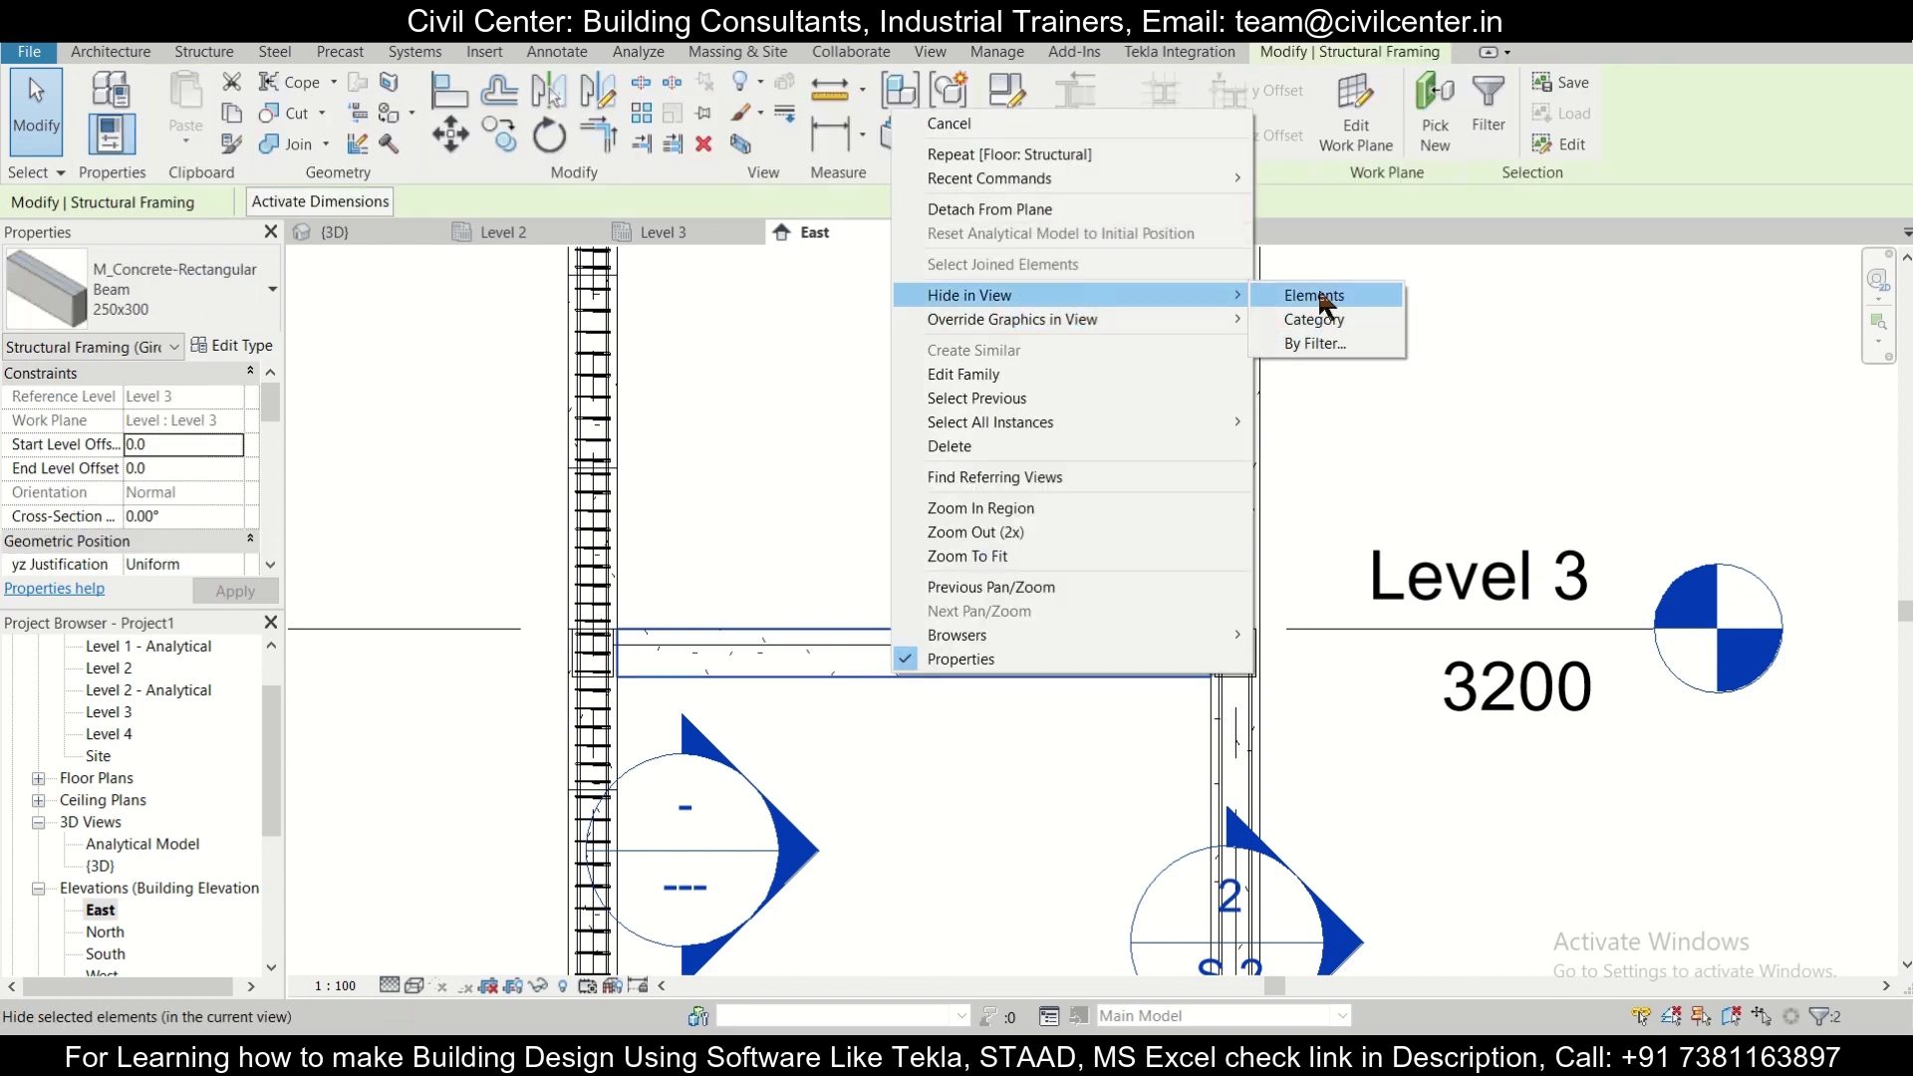
{"action": "left_click", "coordinate": [1317, 297]}
{"action": "scroll", "coordinate": [676, 678], "scroll_direction": "up", "scroll_amount": 2}
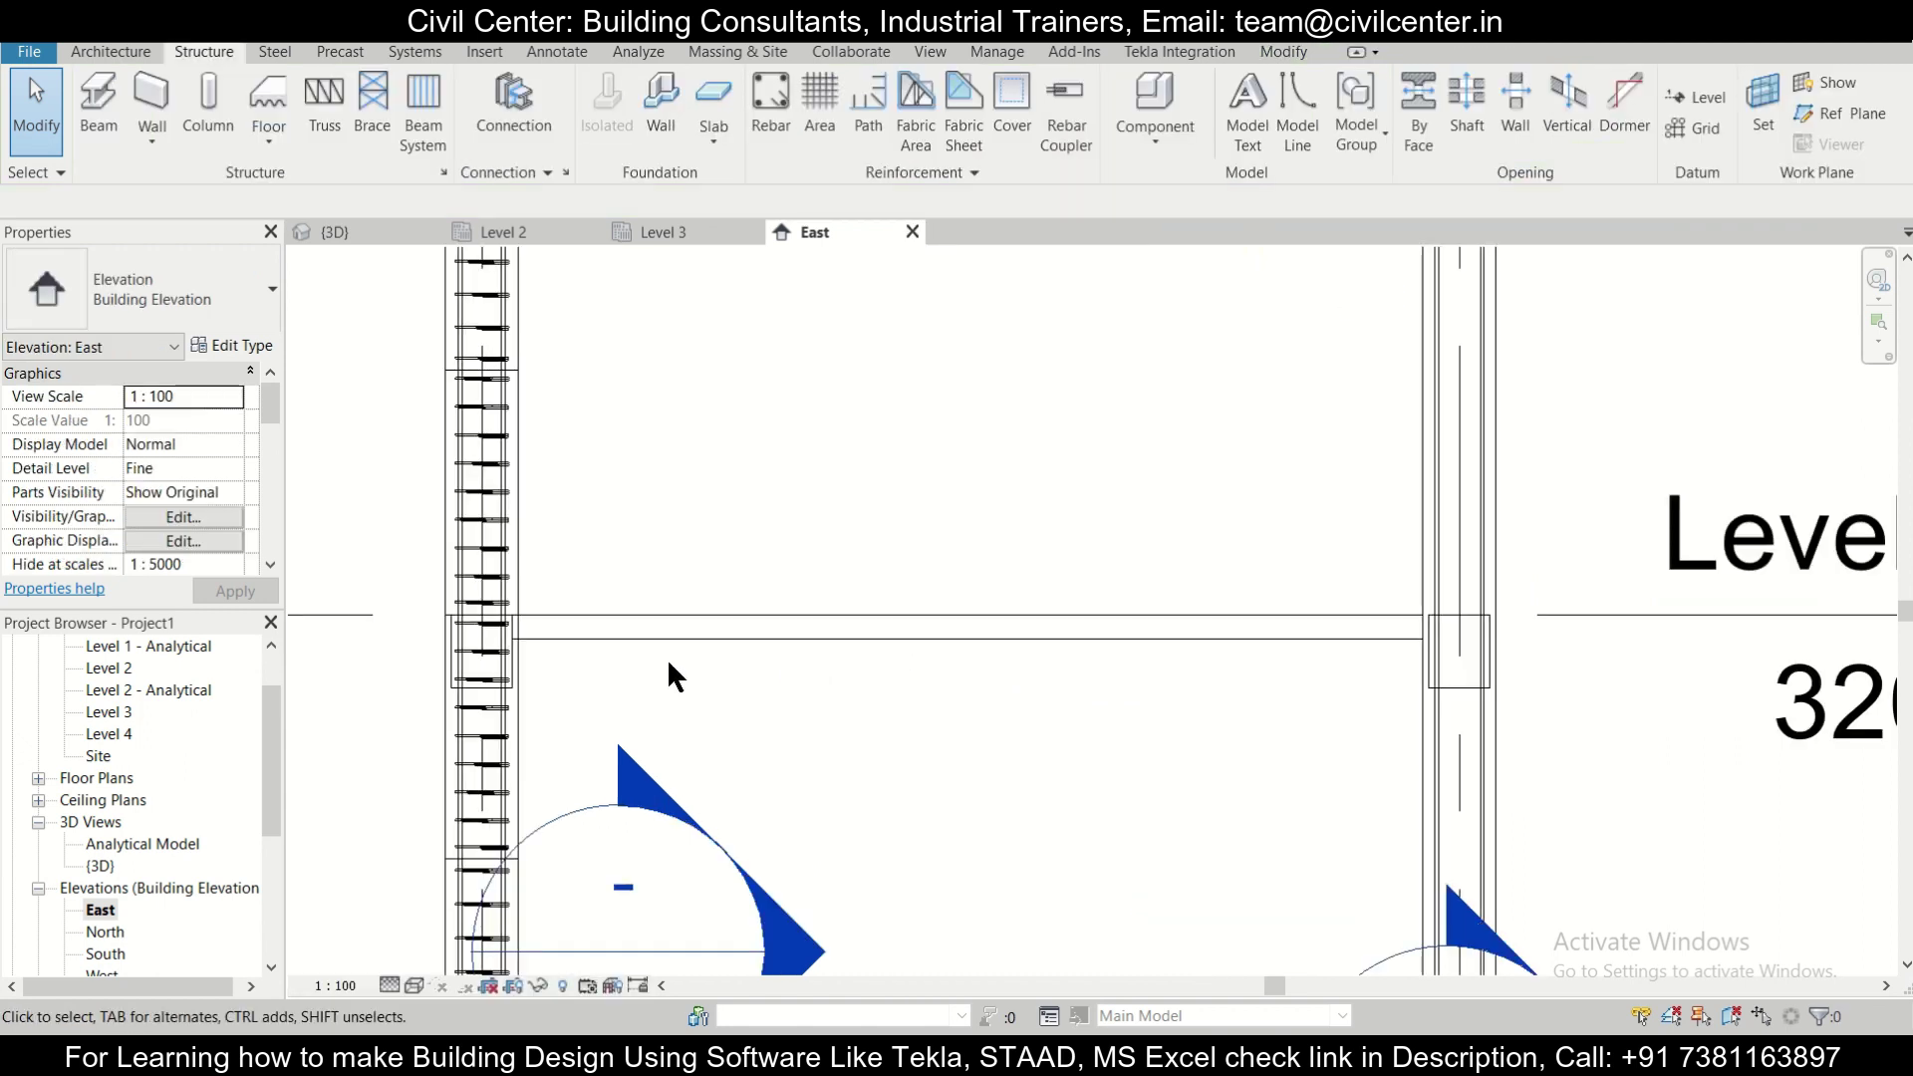
Add a linear dimension across the Level 3 slab's length in the East elevation, placing it above the slab.
{"action": "middle_click_drag", "start_coordinate": [675, 677], "coordinate": [862, 695]}
{"action": "scroll", "coordinate": [675, 666], "scroll_direction": "up", "scroll_amount": 2}
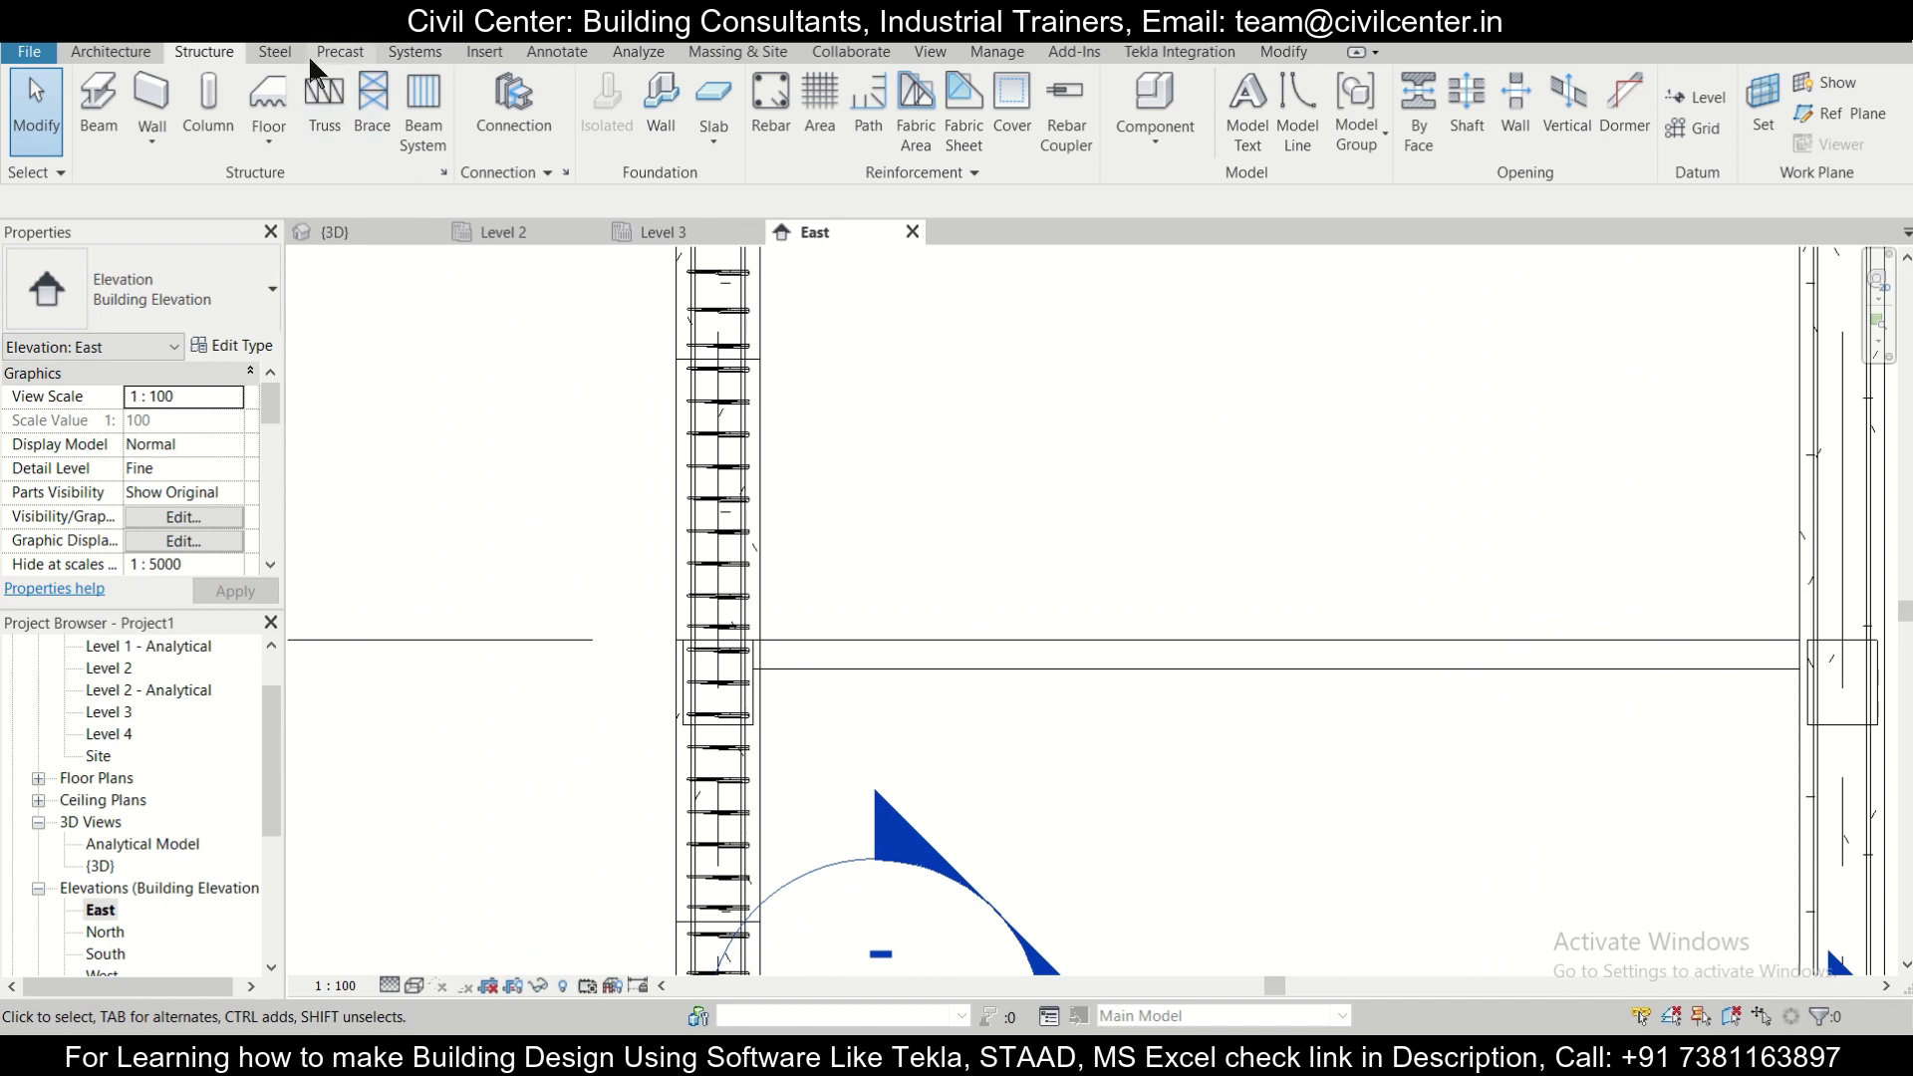
{"action": "scroll", "coordinate": [1179, 482], "scroll_direction": "down", "scroll_amount": 2}
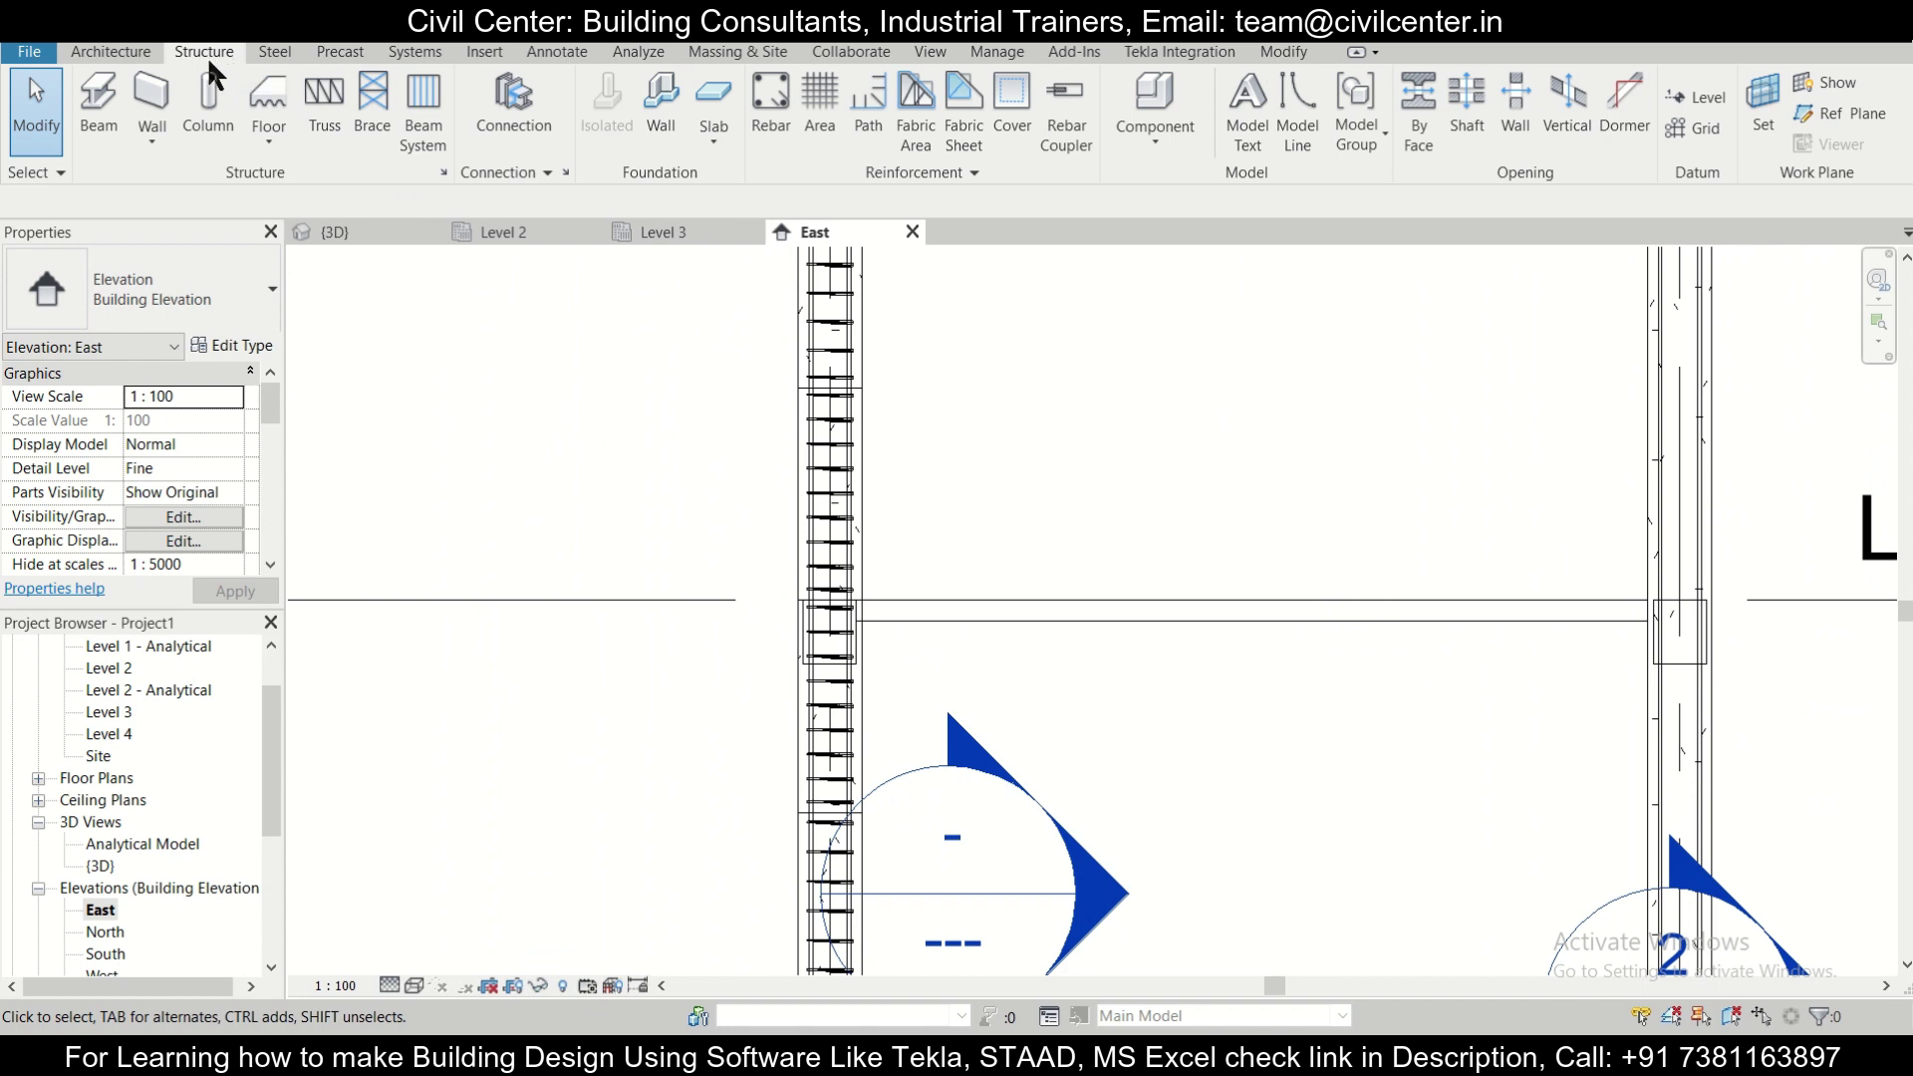
{"action": "left_click", "coordinate": [1297, 55]}
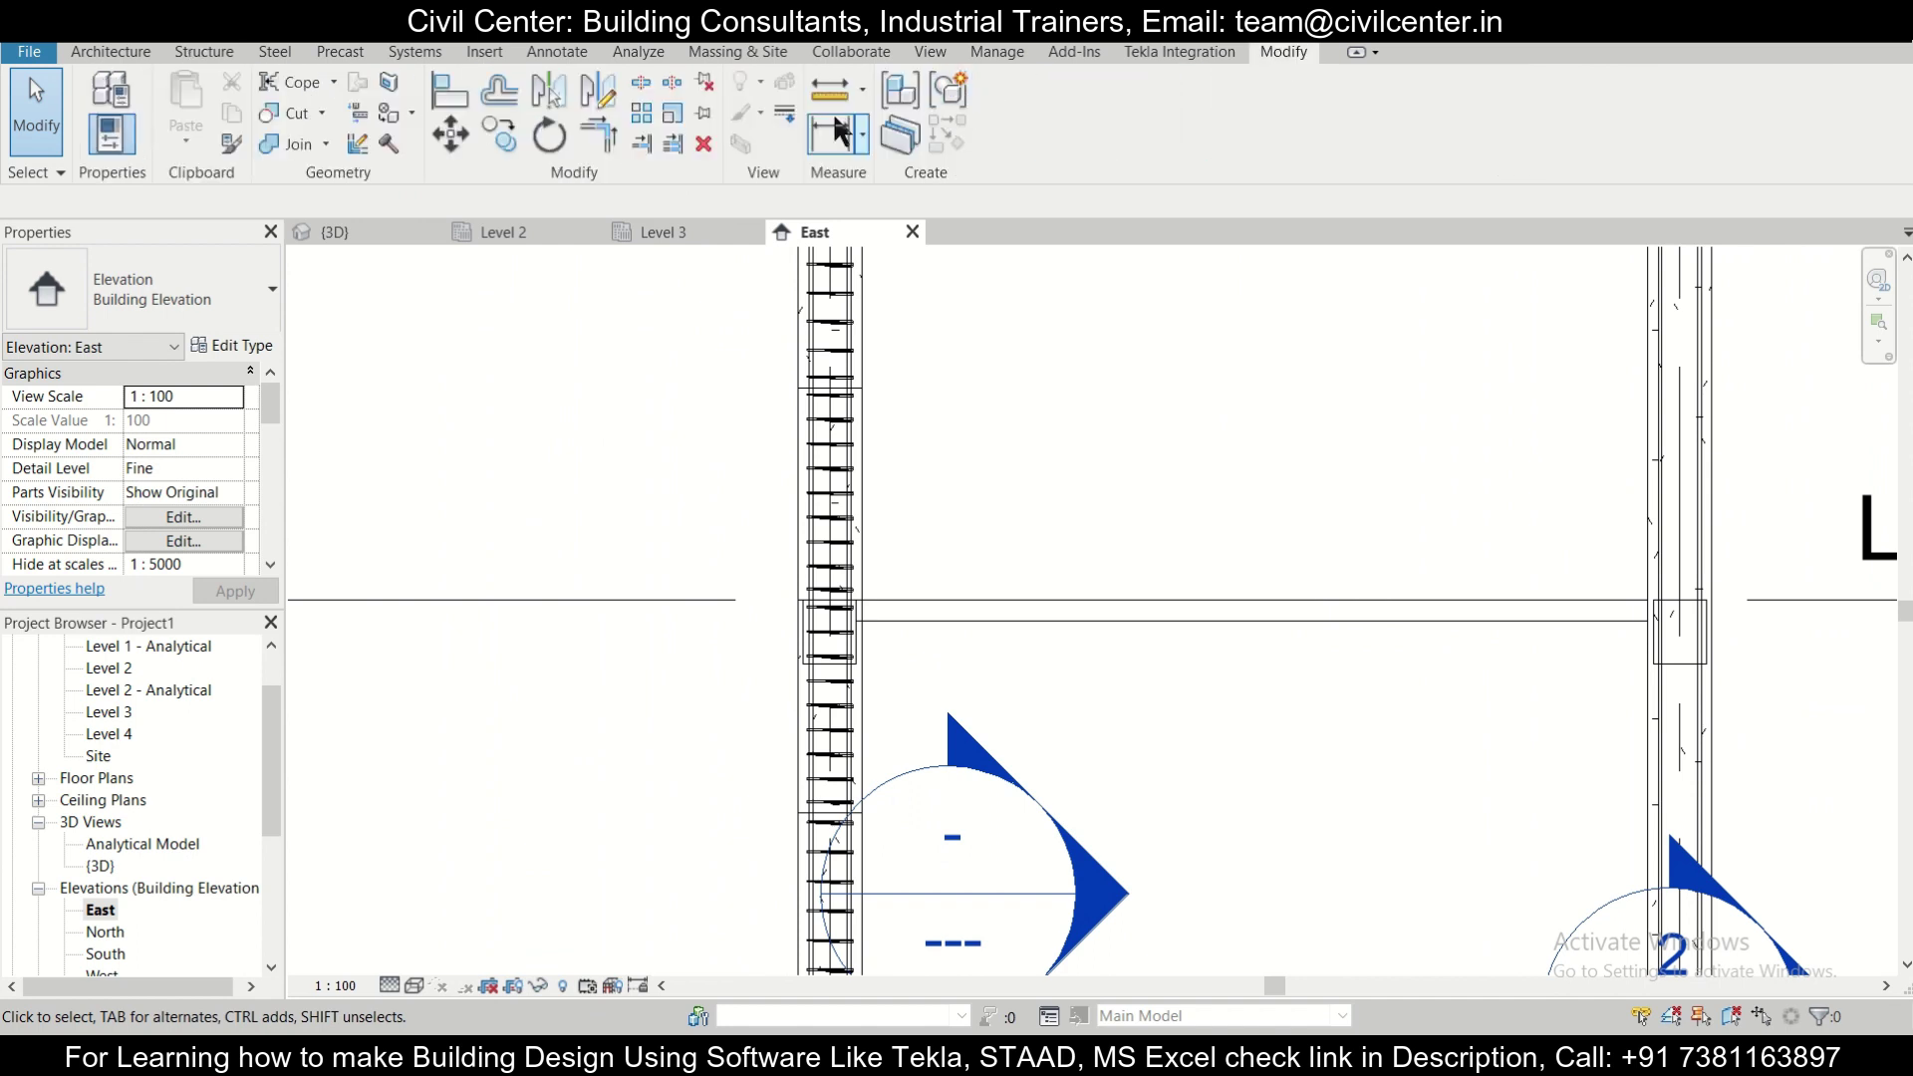
{"action": "left_click", "coordinate": [862, 91]}
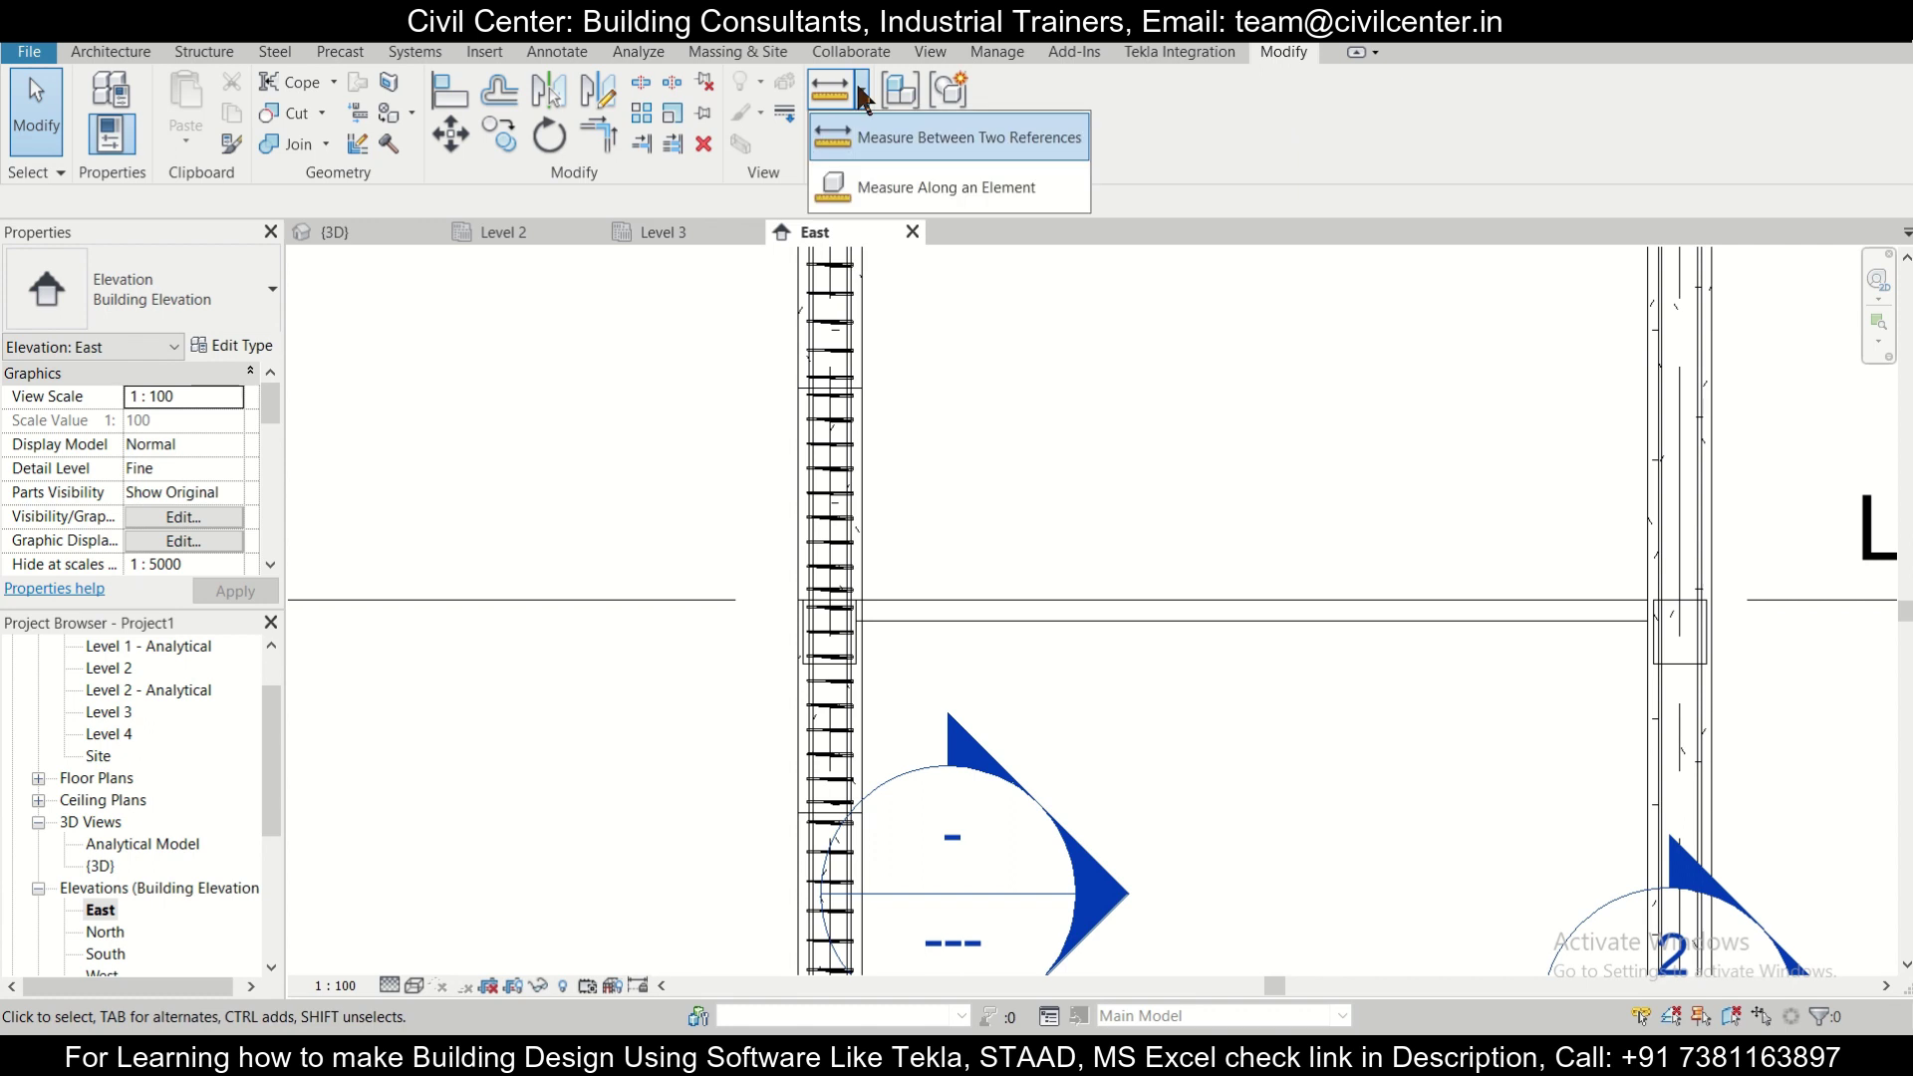
{"action": "left_click", "coordinate": [862, 135]}
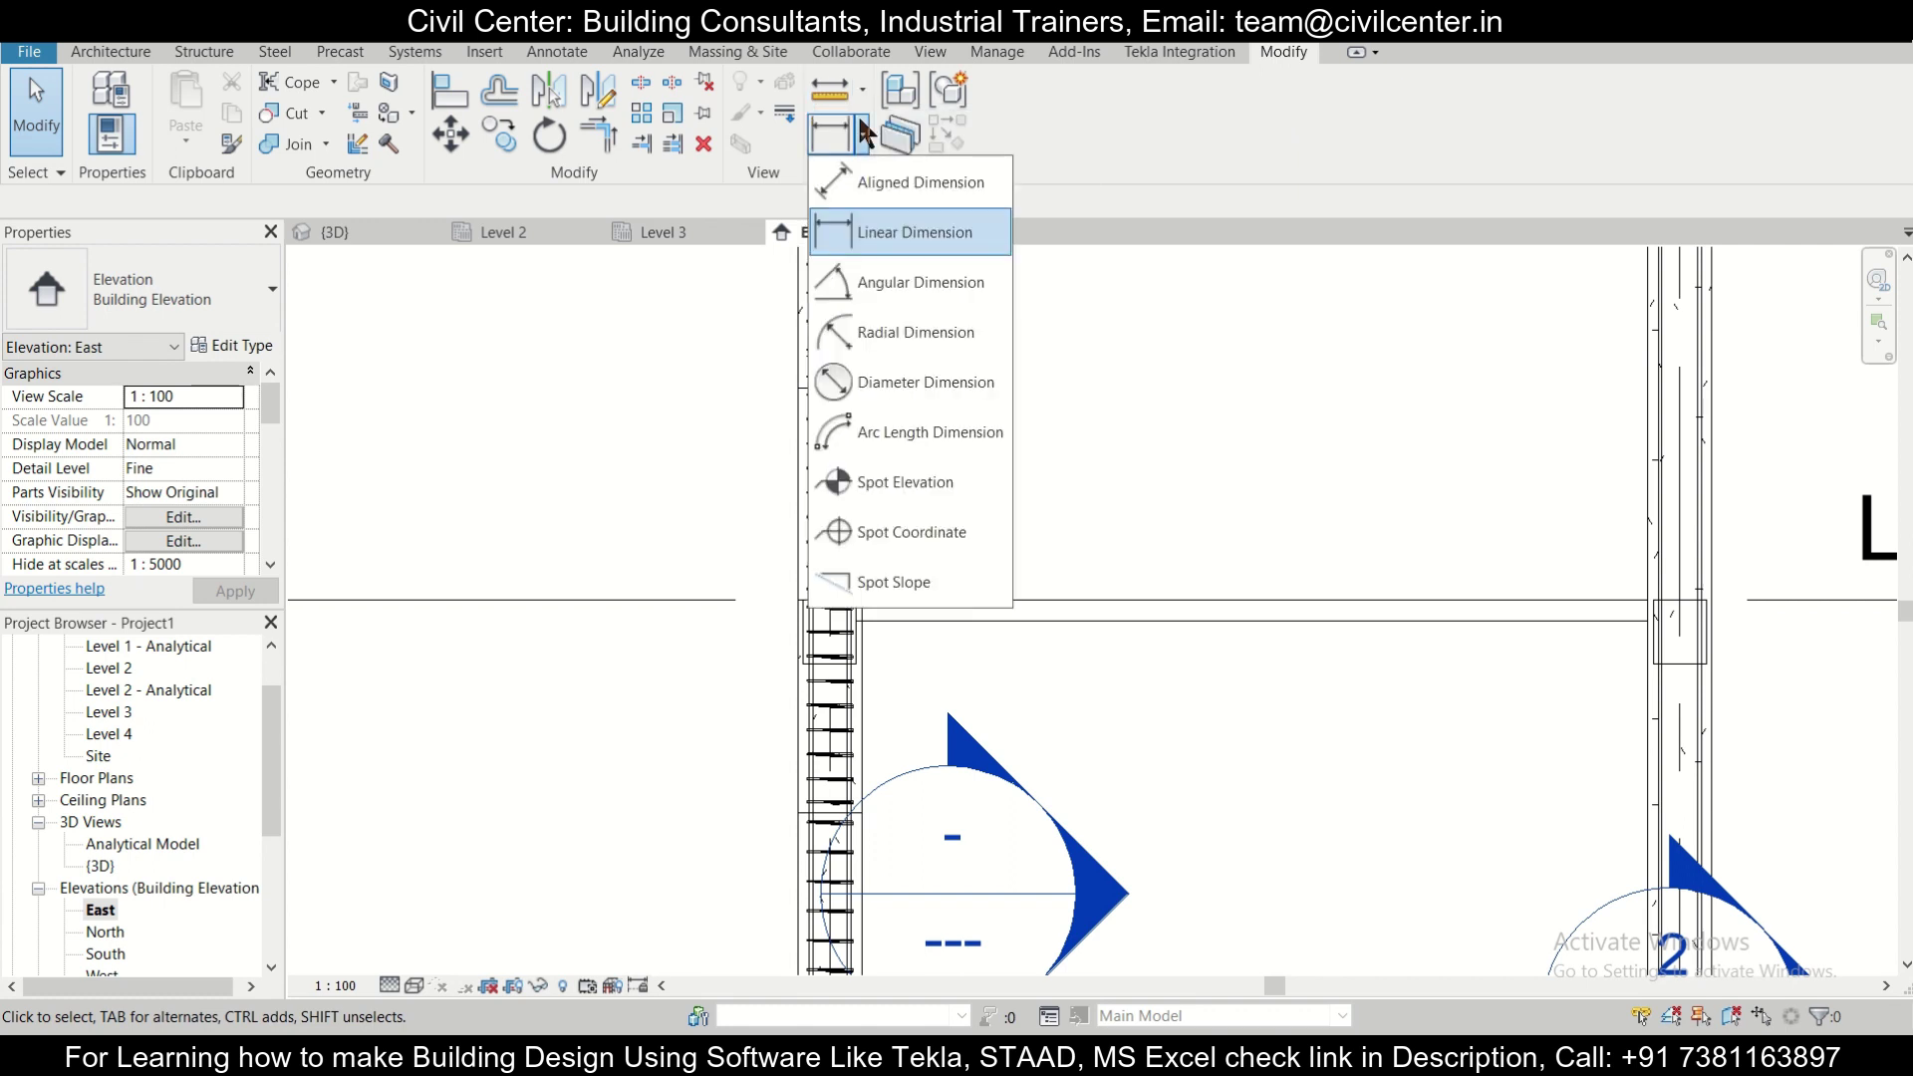
{"action": "left_click", "coordinate": [894, 235]}
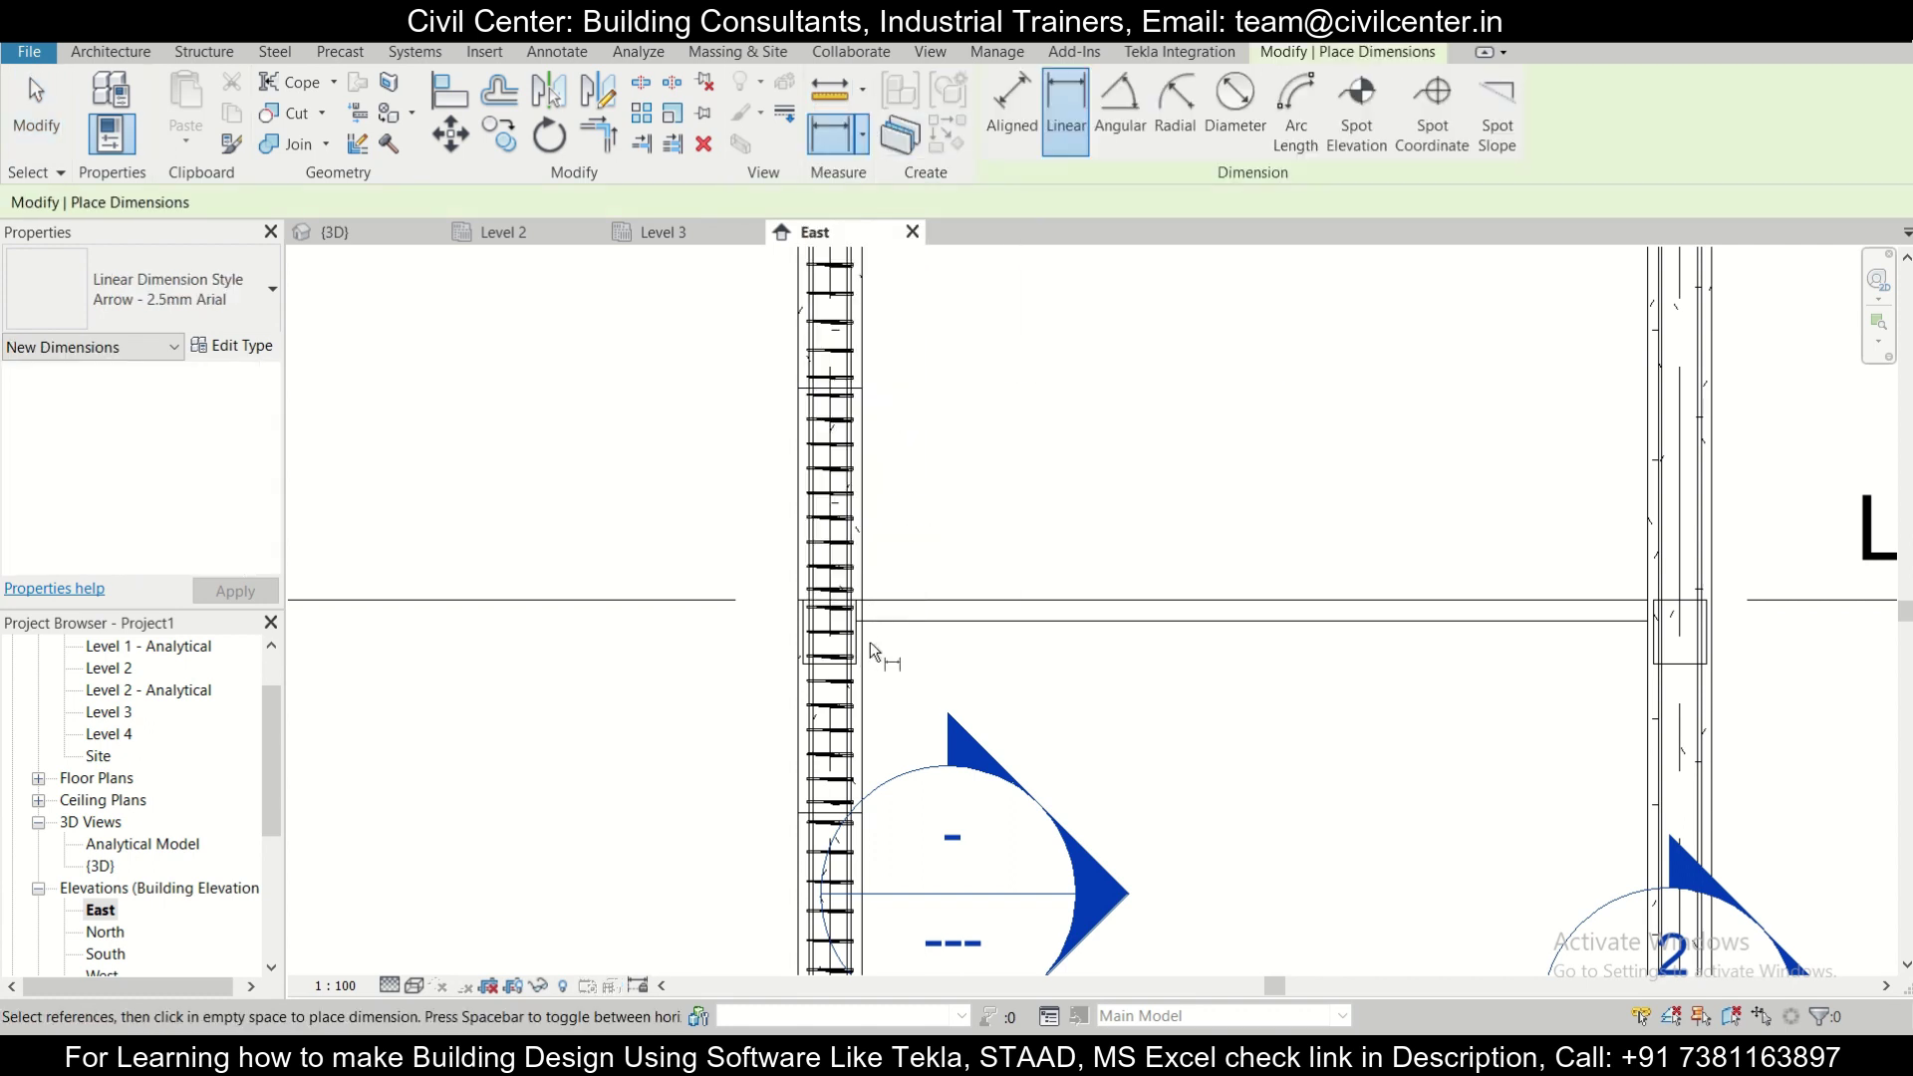
{"action": "left_click", "coordinate": [863, 626]}
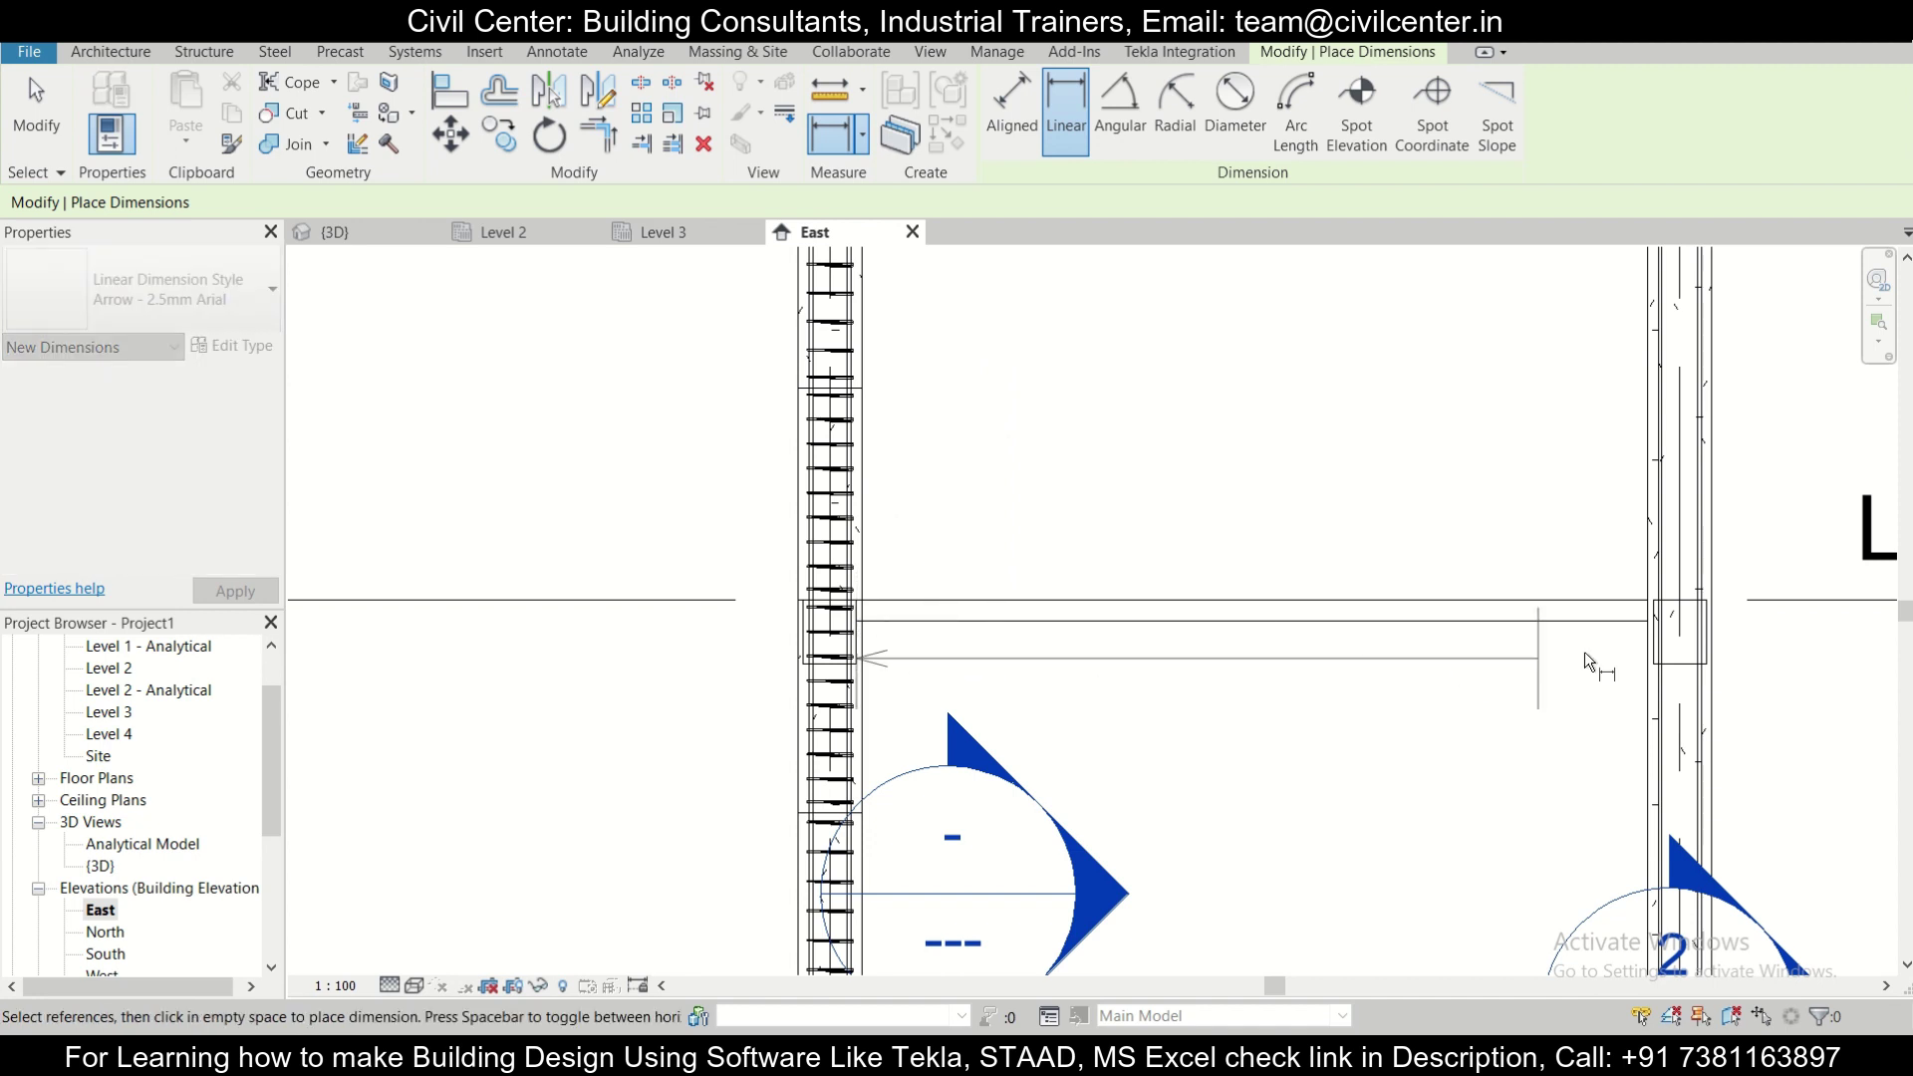
{"action": "scroll", "coordinate": [1668, 626], "scroll_direction": "up", "scroll_amount": 4}
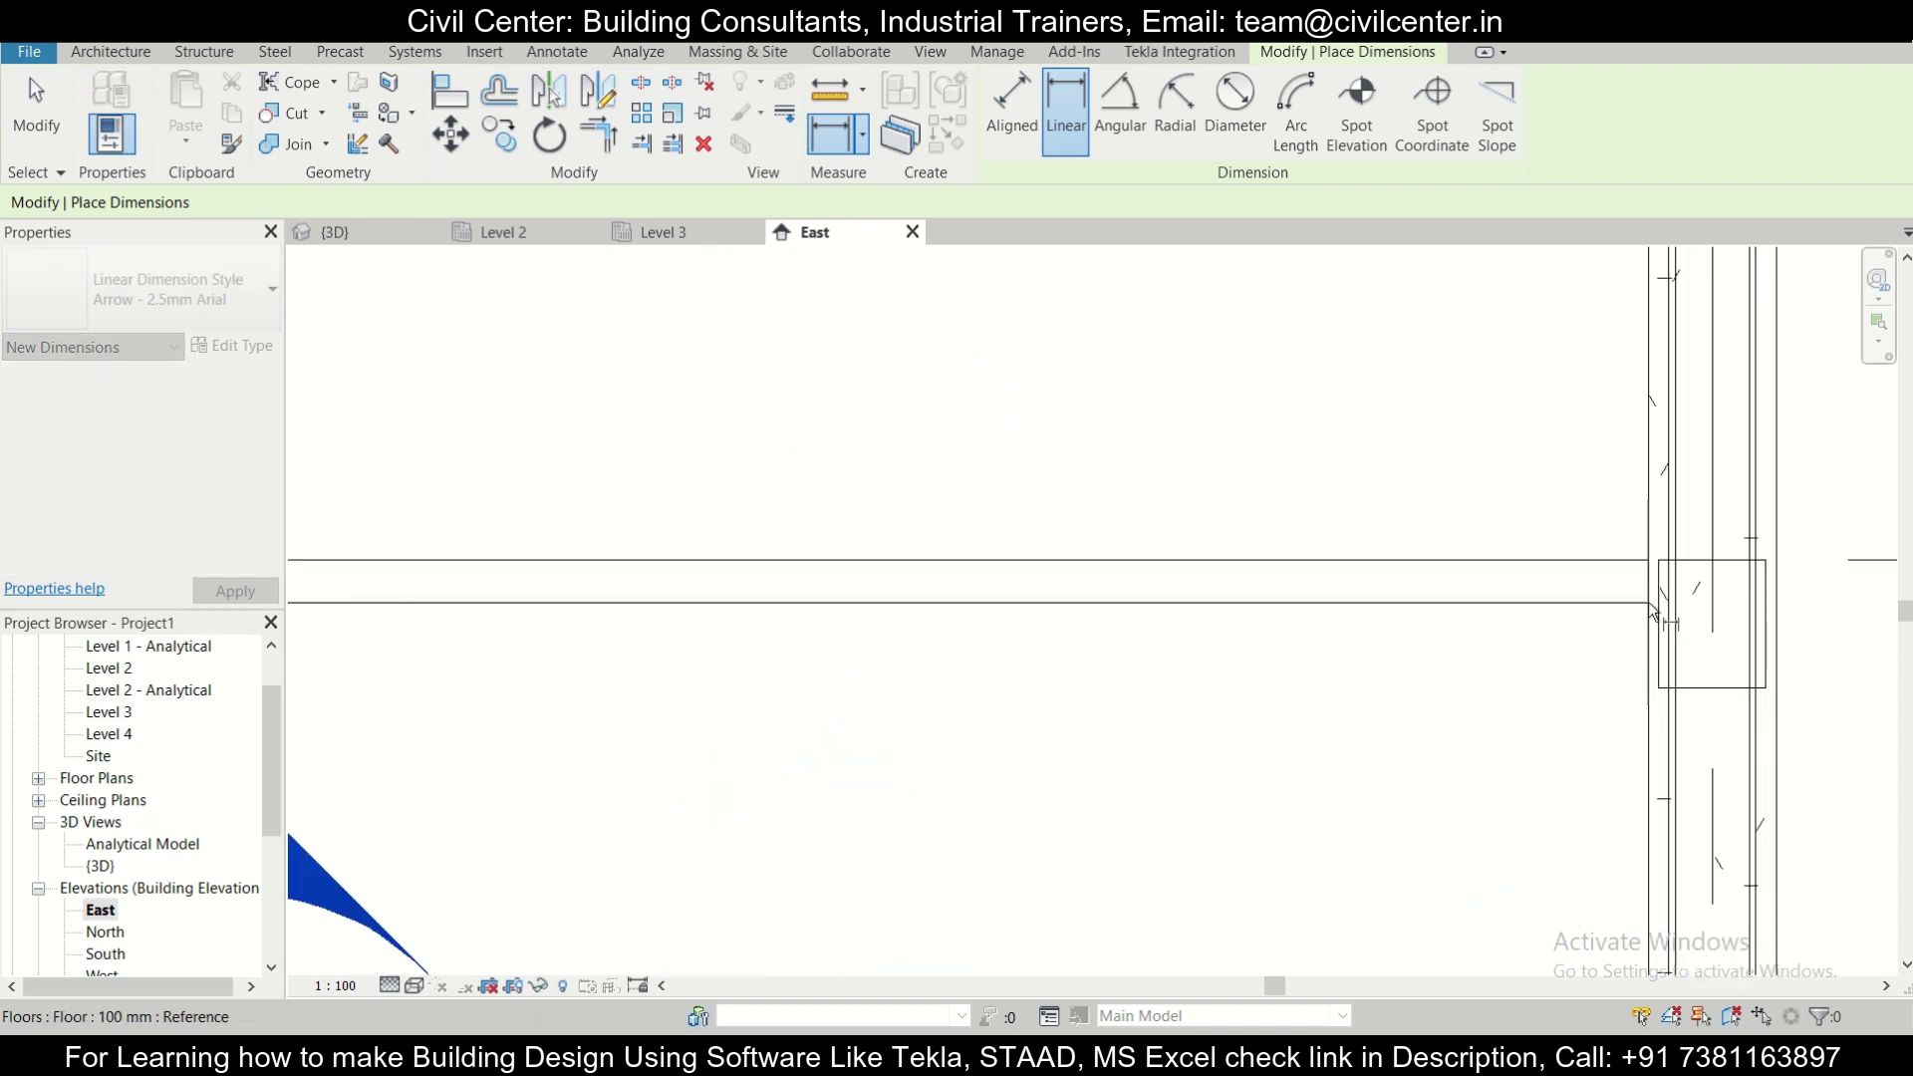
{"action": "scroll", "coordinate": [1624, 429], "scroll_direction": "down", "scroll_amount": 2}
{"action": "scroll", "coordinate": [1612, 403], "scroll_direction": "down", "scroll_amount": 2}
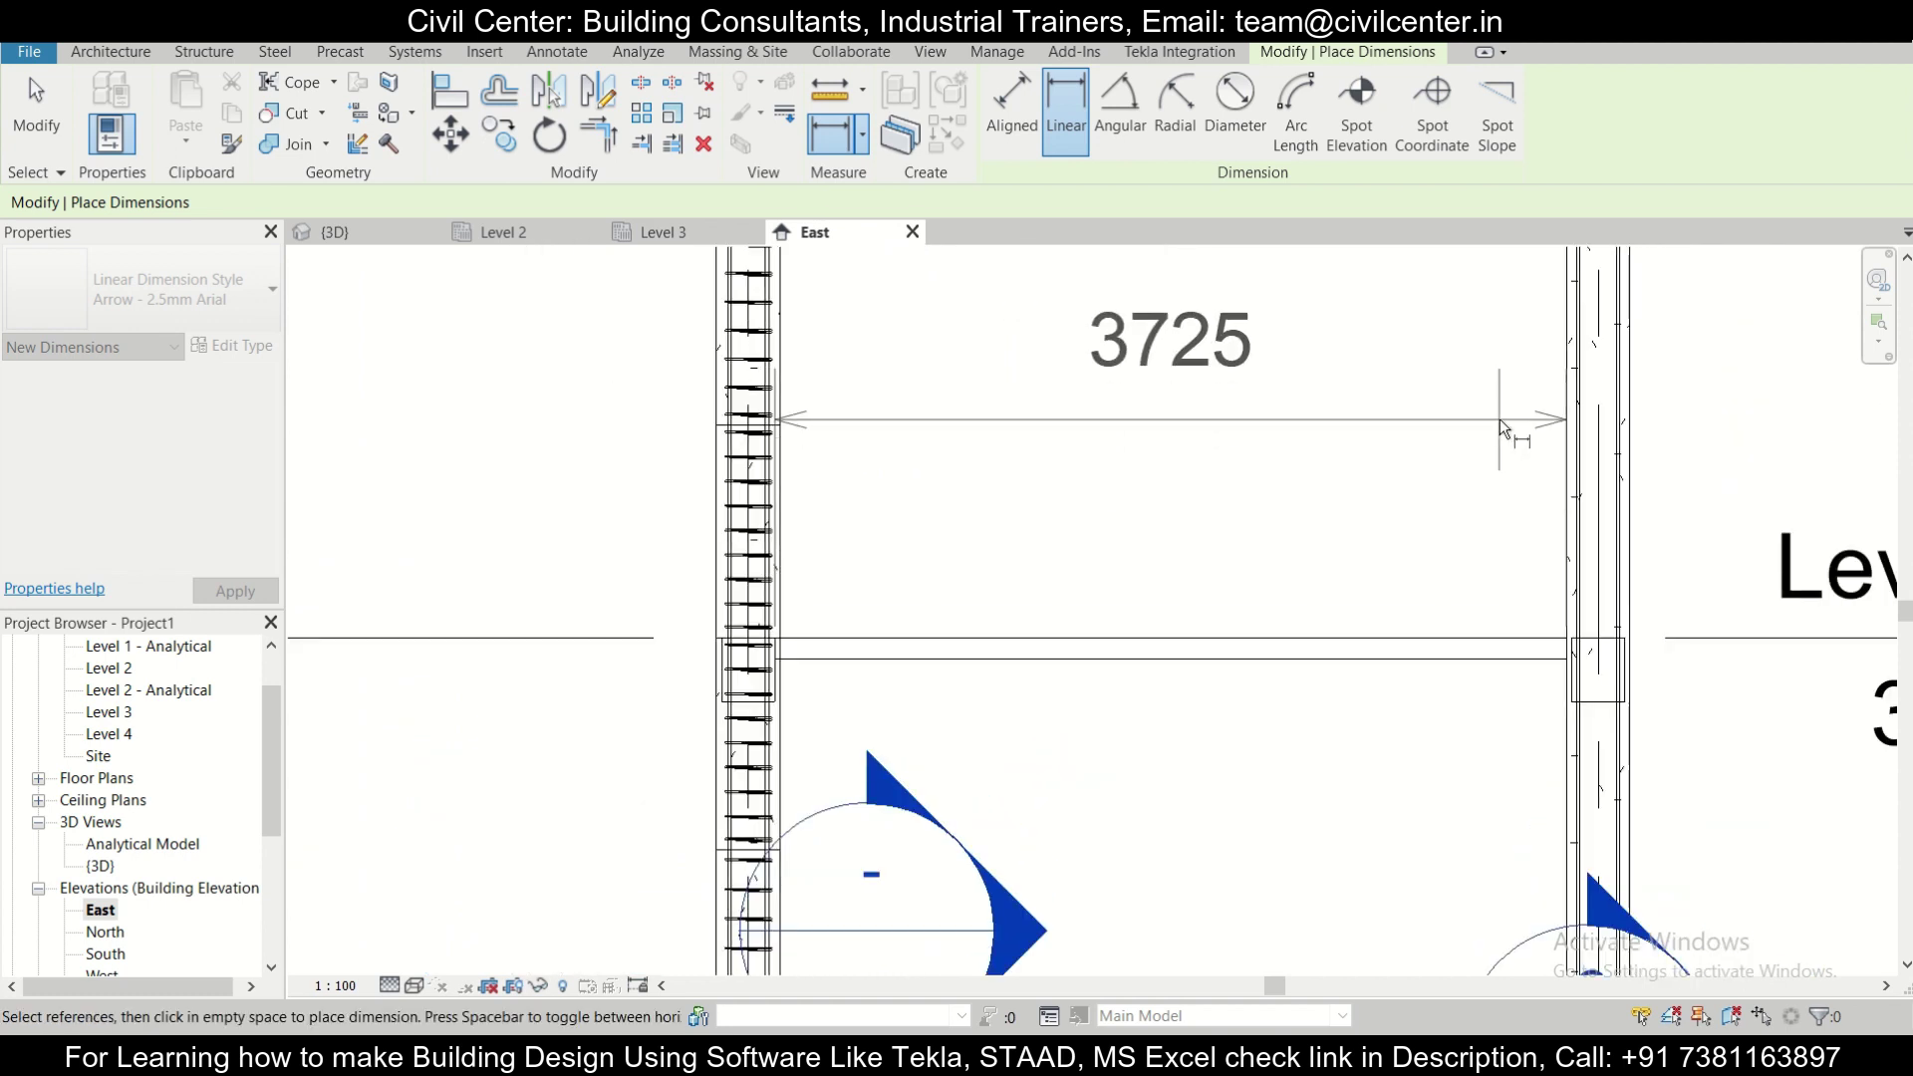
{"action": "left_click", "coordinate": [1499, 418]}
{"action": "scroll", "coordinate": [1006, 513], "scroll_direction": "down", "scroll_amount": 1}
Examine where the slab dimension's witness line meets the reinforced column and the slab end.
{"action": "scroll", "coordinate": [1061, 573], "scroll_direction": "up", "scroll_amount": 2}
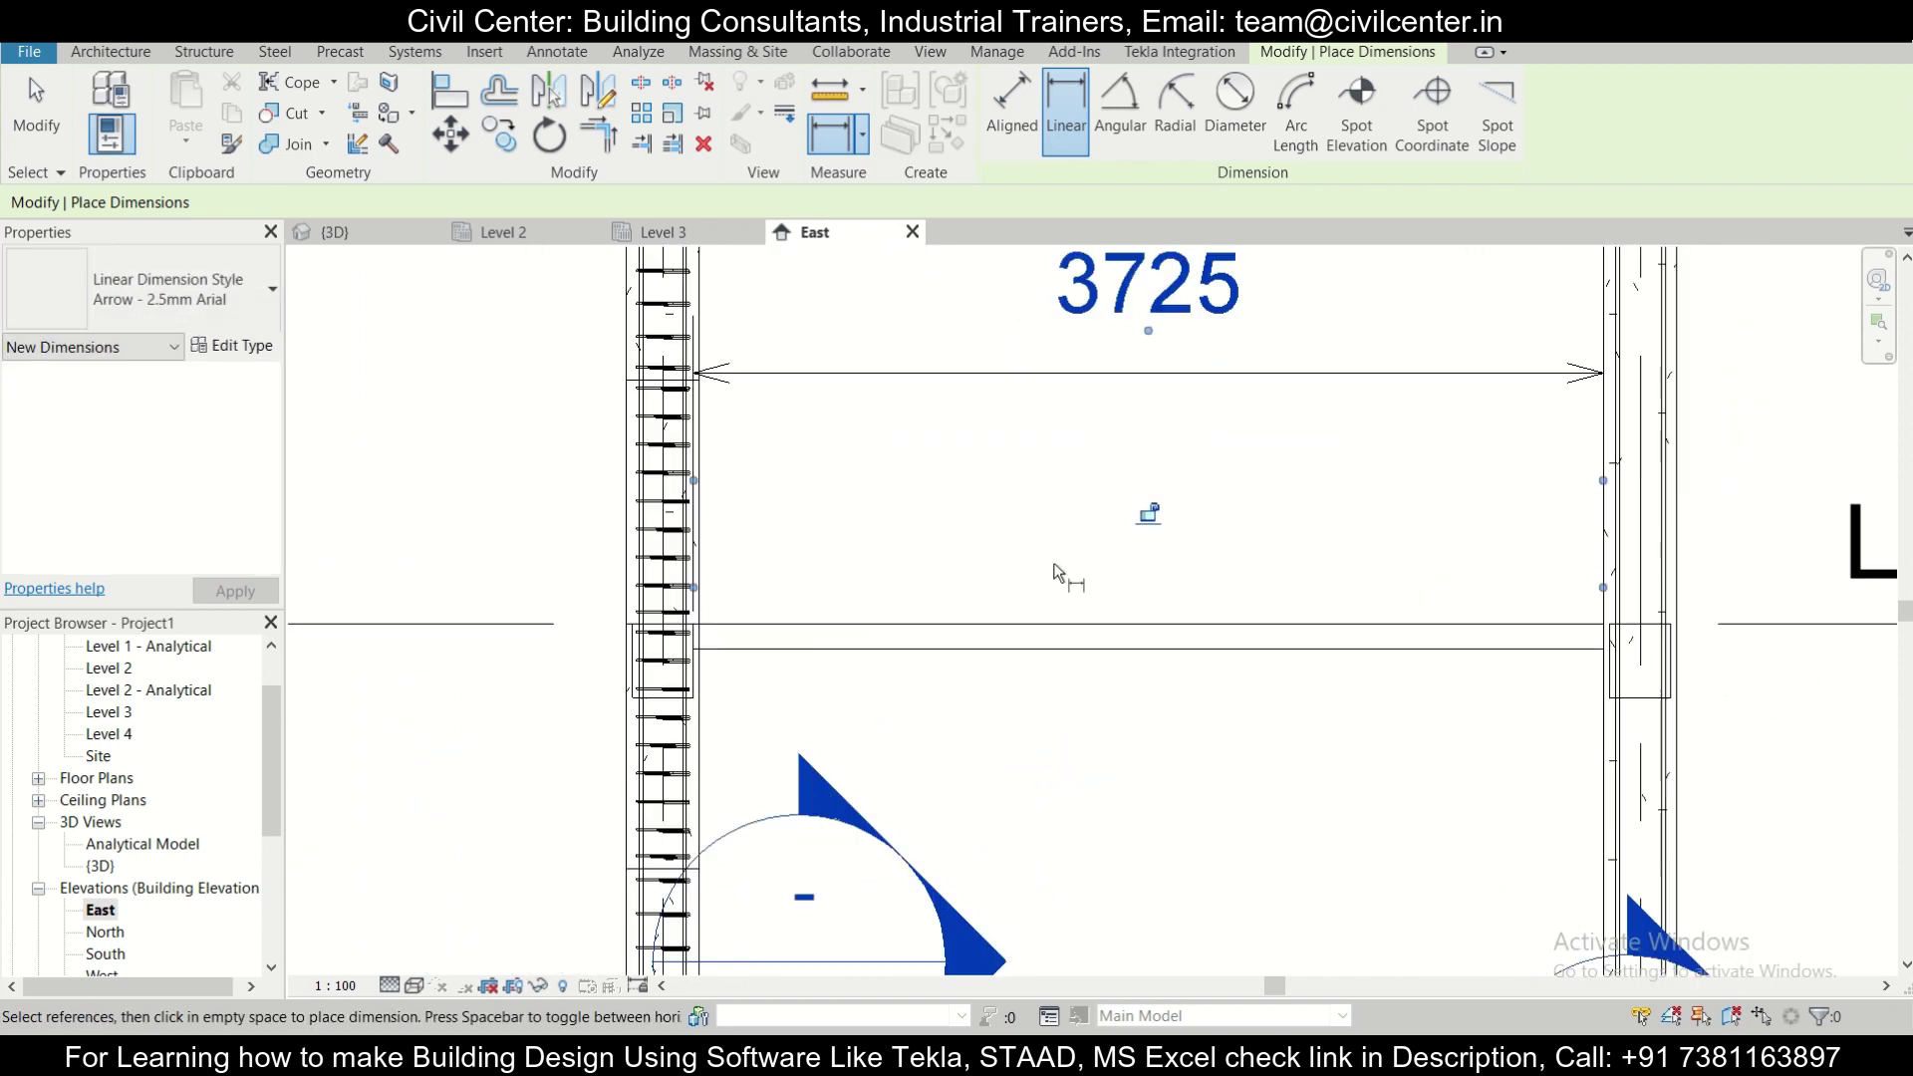
{"action": "scroll", "coordinate": [709, 344], "scroll_direction": "up", "scroll_amount": 2}
{"action": "scroll", "coordinate": [737, 371], "scroll_direction": "down", "scroll_amount": 3}
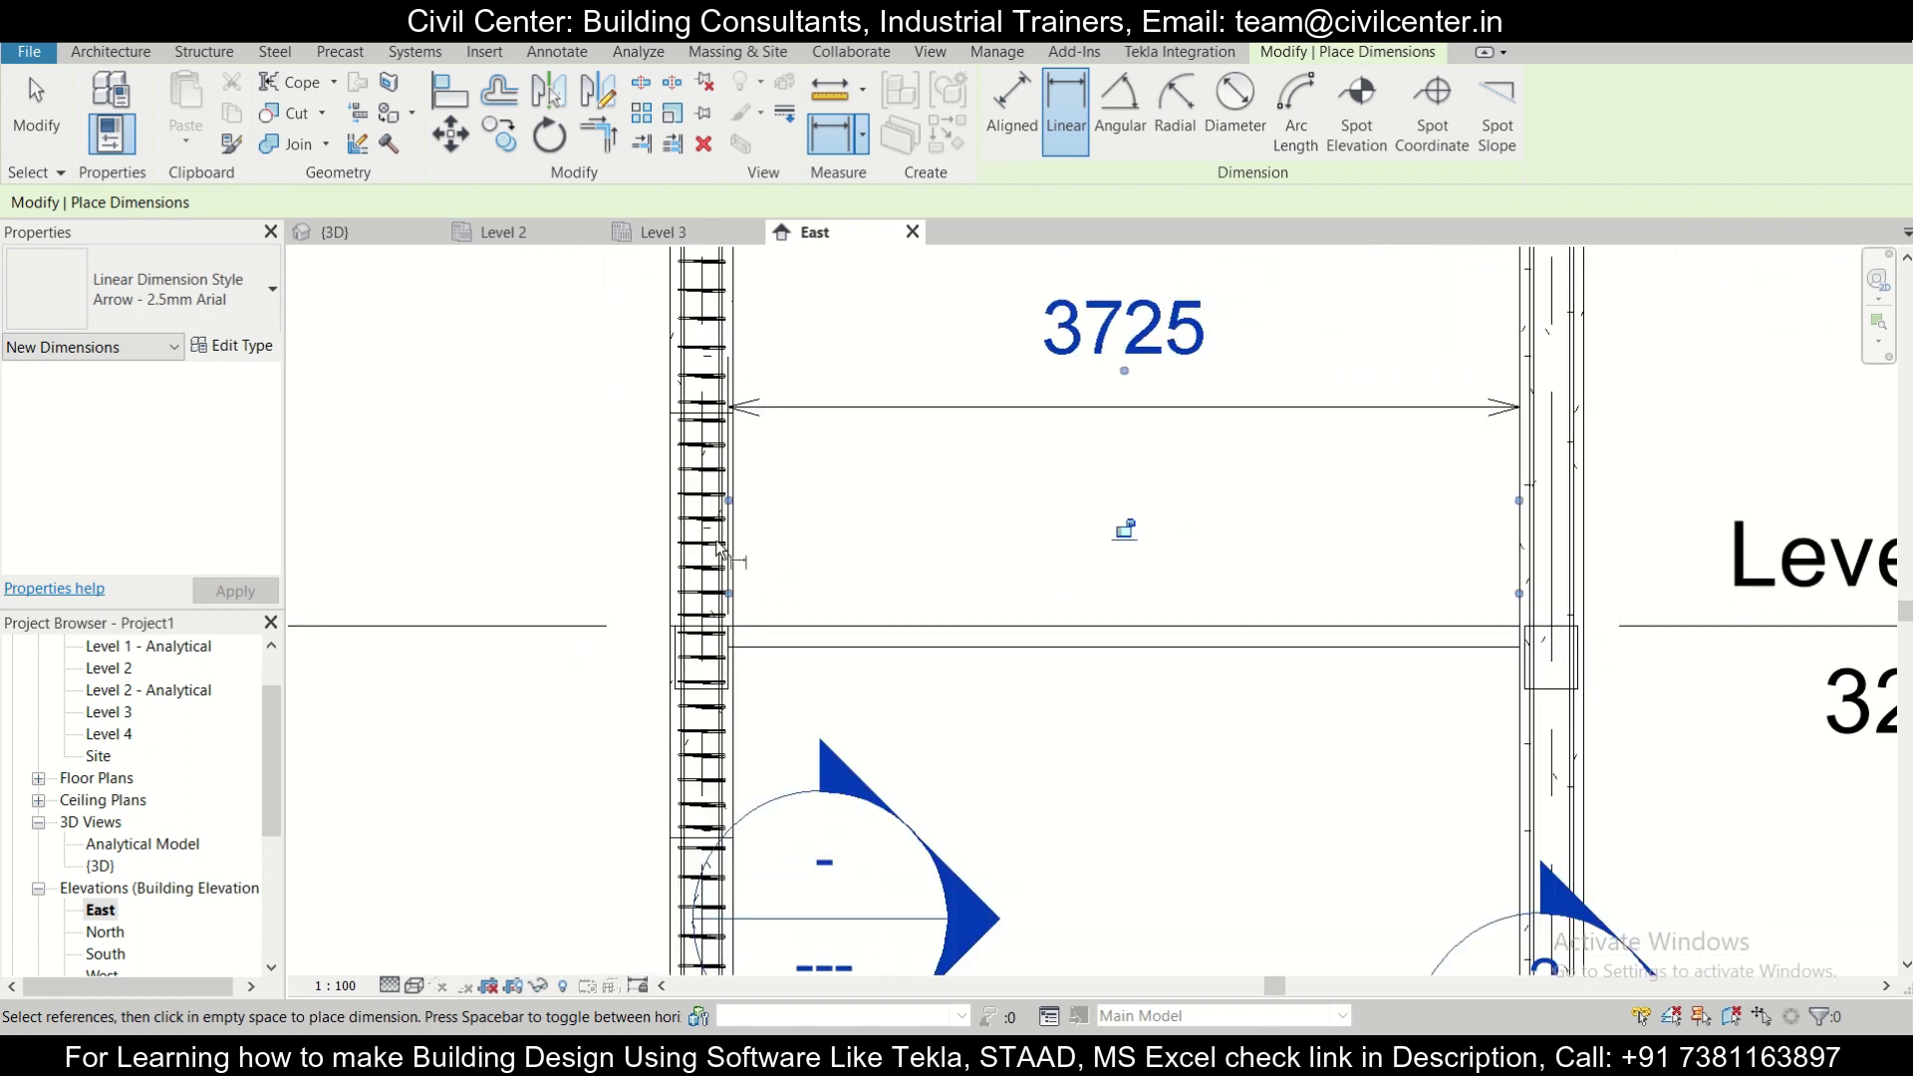
{"action": "scroll", "coordinate": [739, 369], "scroll_direction": "up", "scroll_amount": 1}
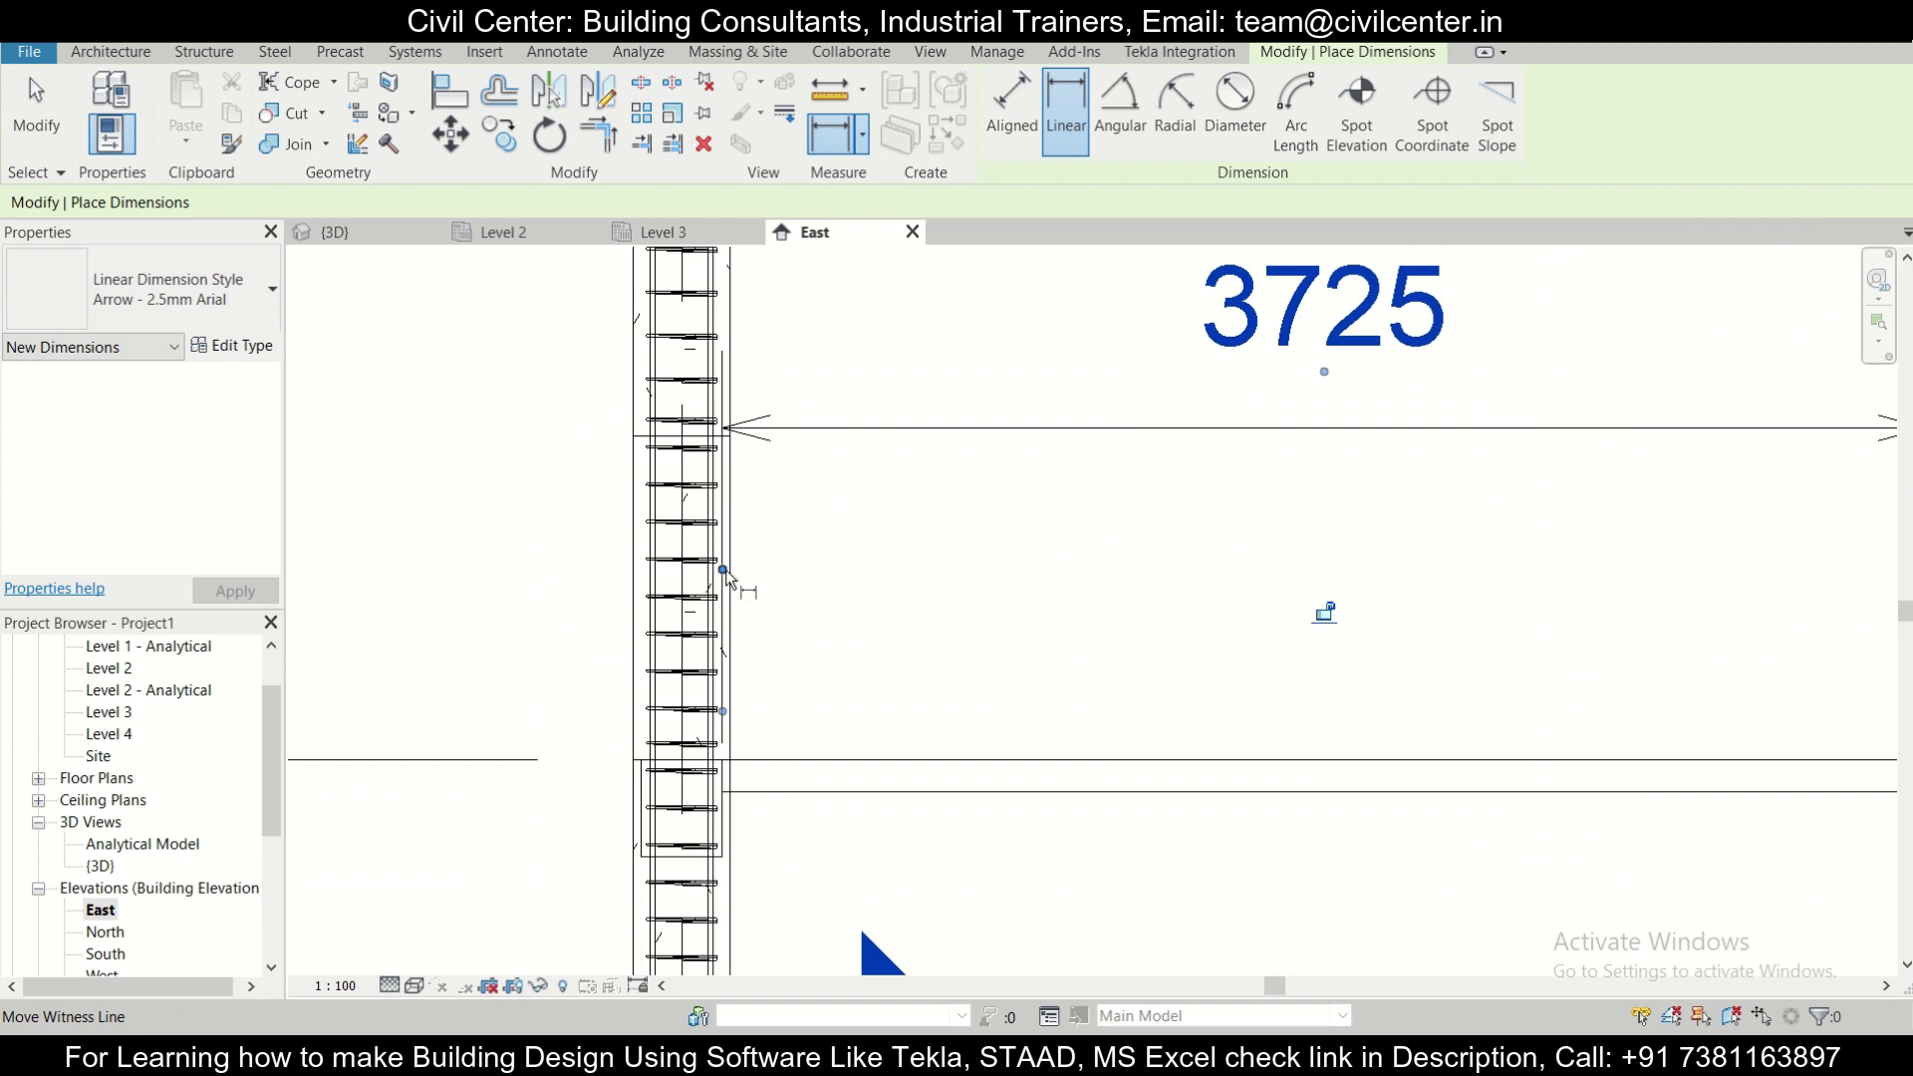
{"action": "left_click_drag", "start_coordinate": [725, 567], "coordinate": [725, 564]}
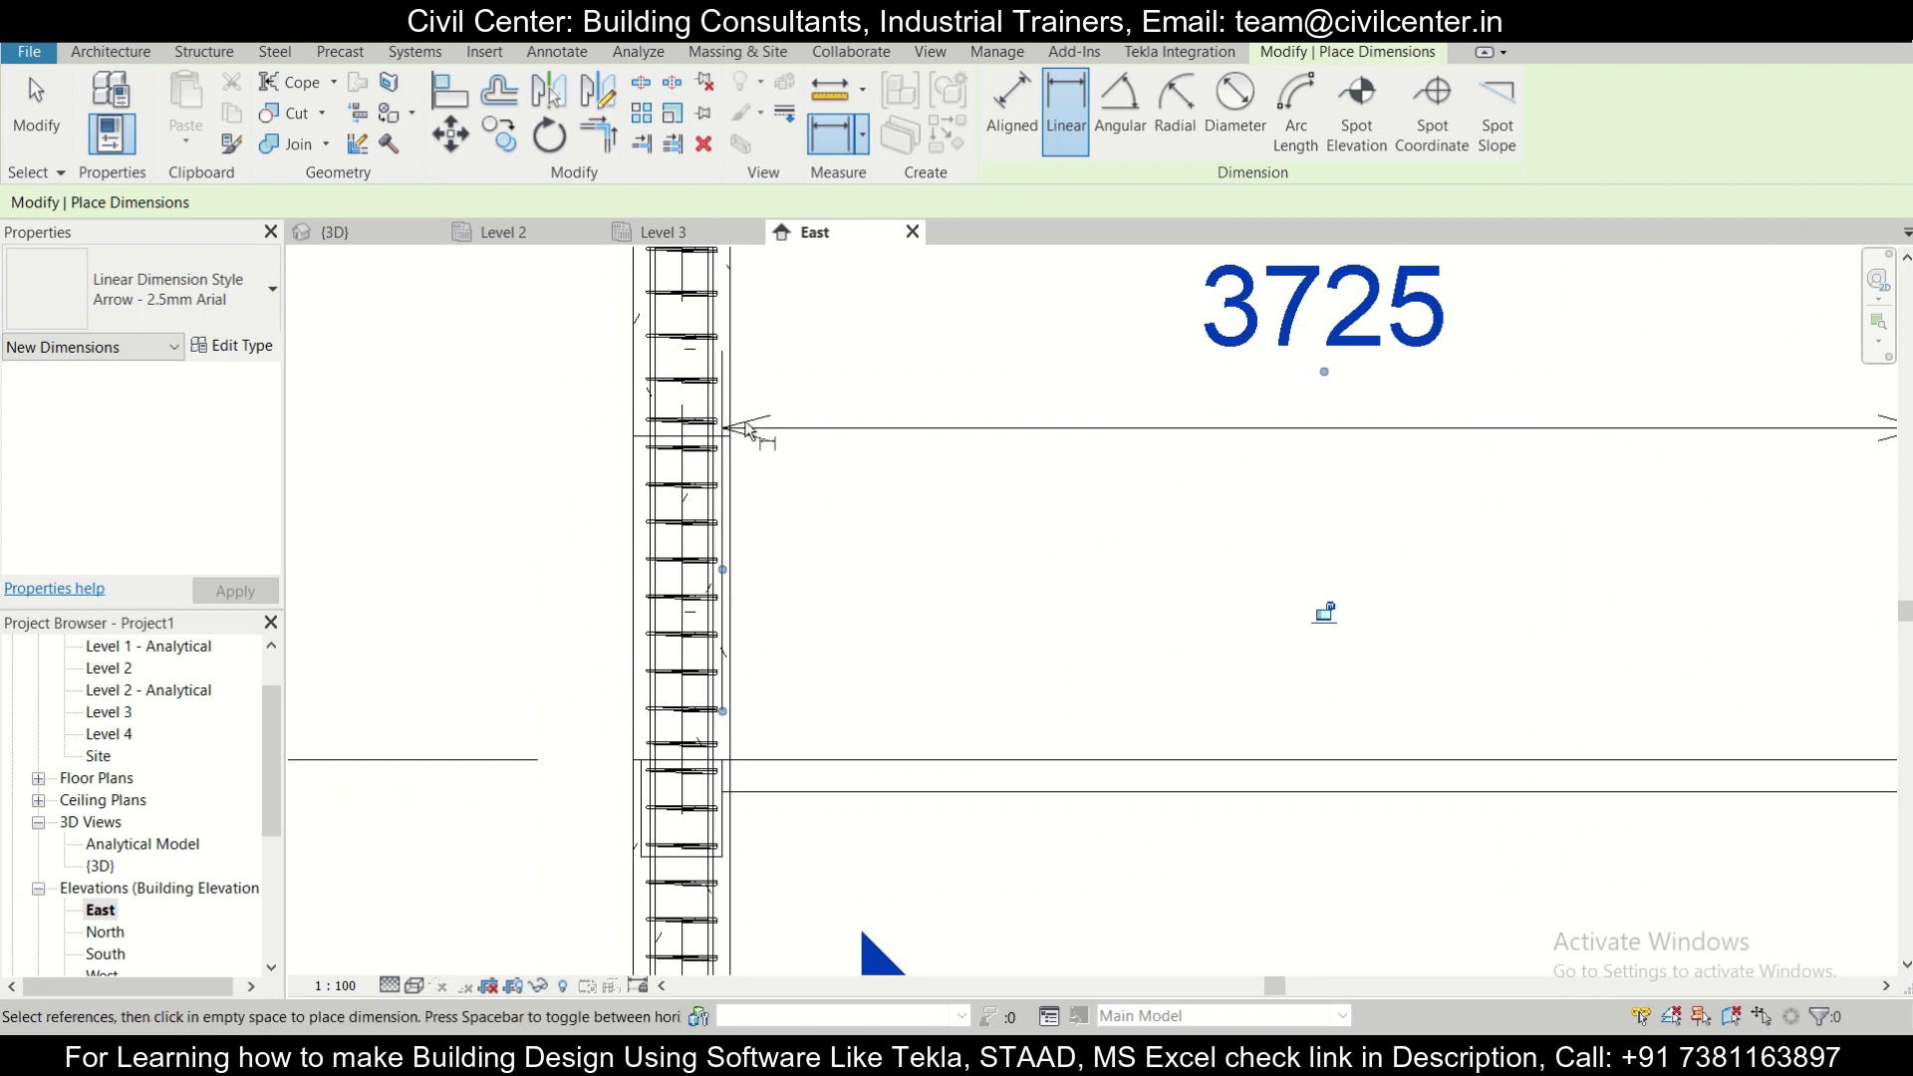
{"action": "scroll", "coordinate": [730, 428], "scroll_direction": "up", "scroll_amount": 2}
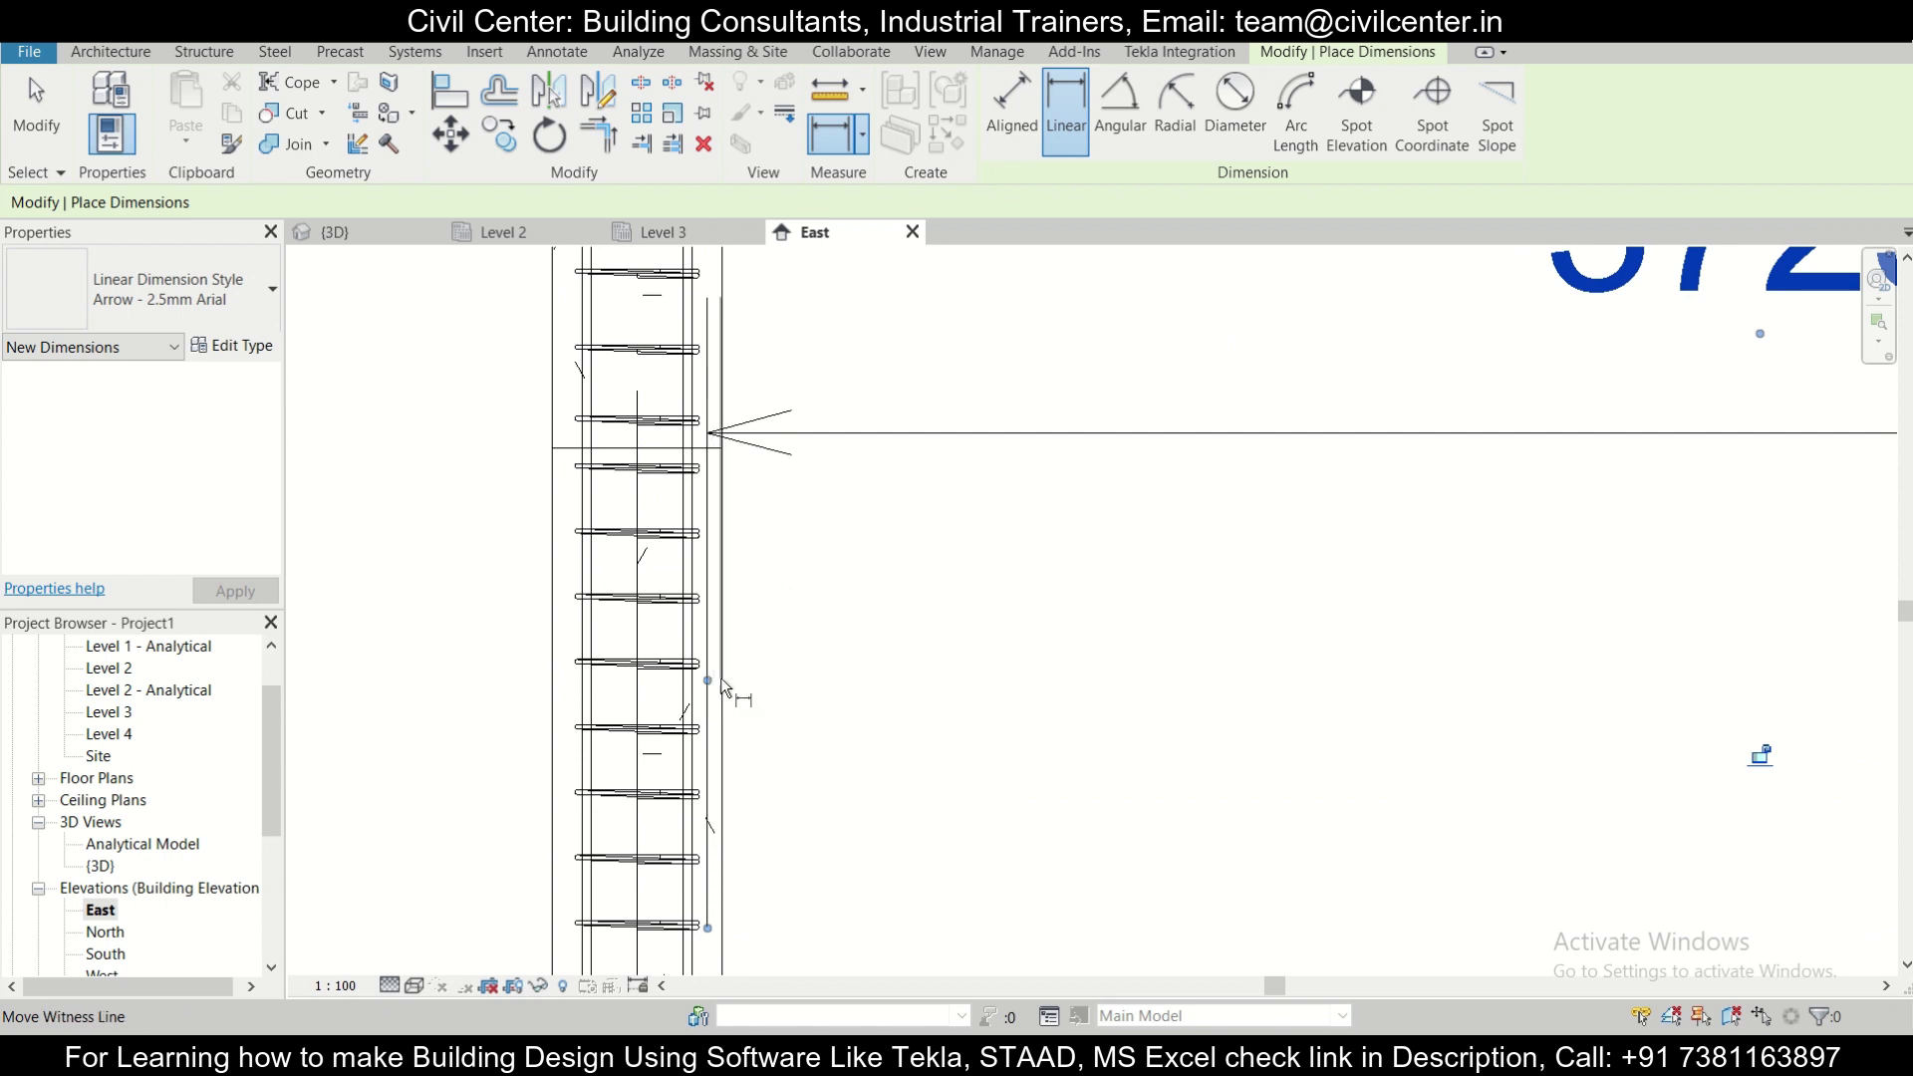
{"action": "scroll", "coordinate": [789, 566], "scroll_direction": "down", "scroll_amount": 2}
{"action": "scroll", "coordinate": [796, 551], "scroll_direction": "down", "scroll_amount": 2}
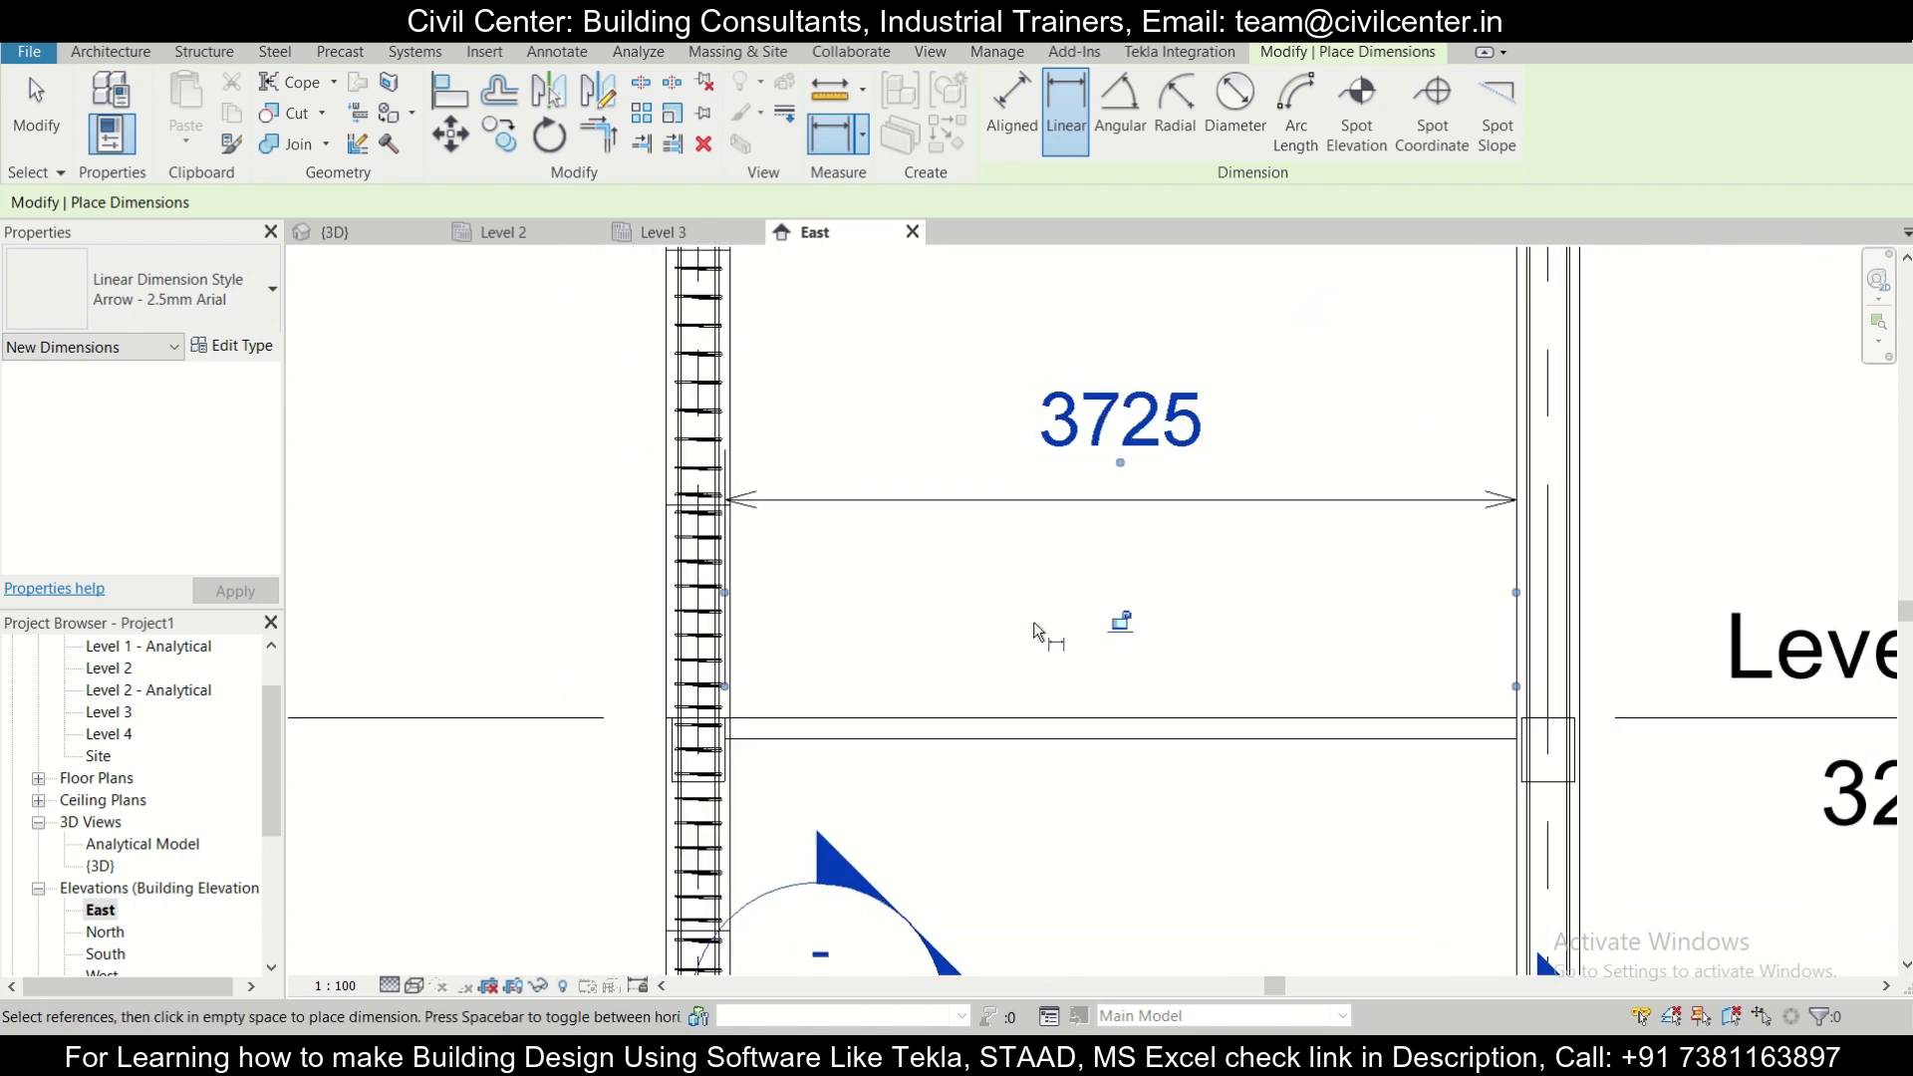
Review the PDF's beam layout plans, Section A-A location and slab details for the reinforcement cut-off lengths.
{"action": "middle_click_drag", "start_coordinate": [1476, 680], "coordinate": [1365, 588]}
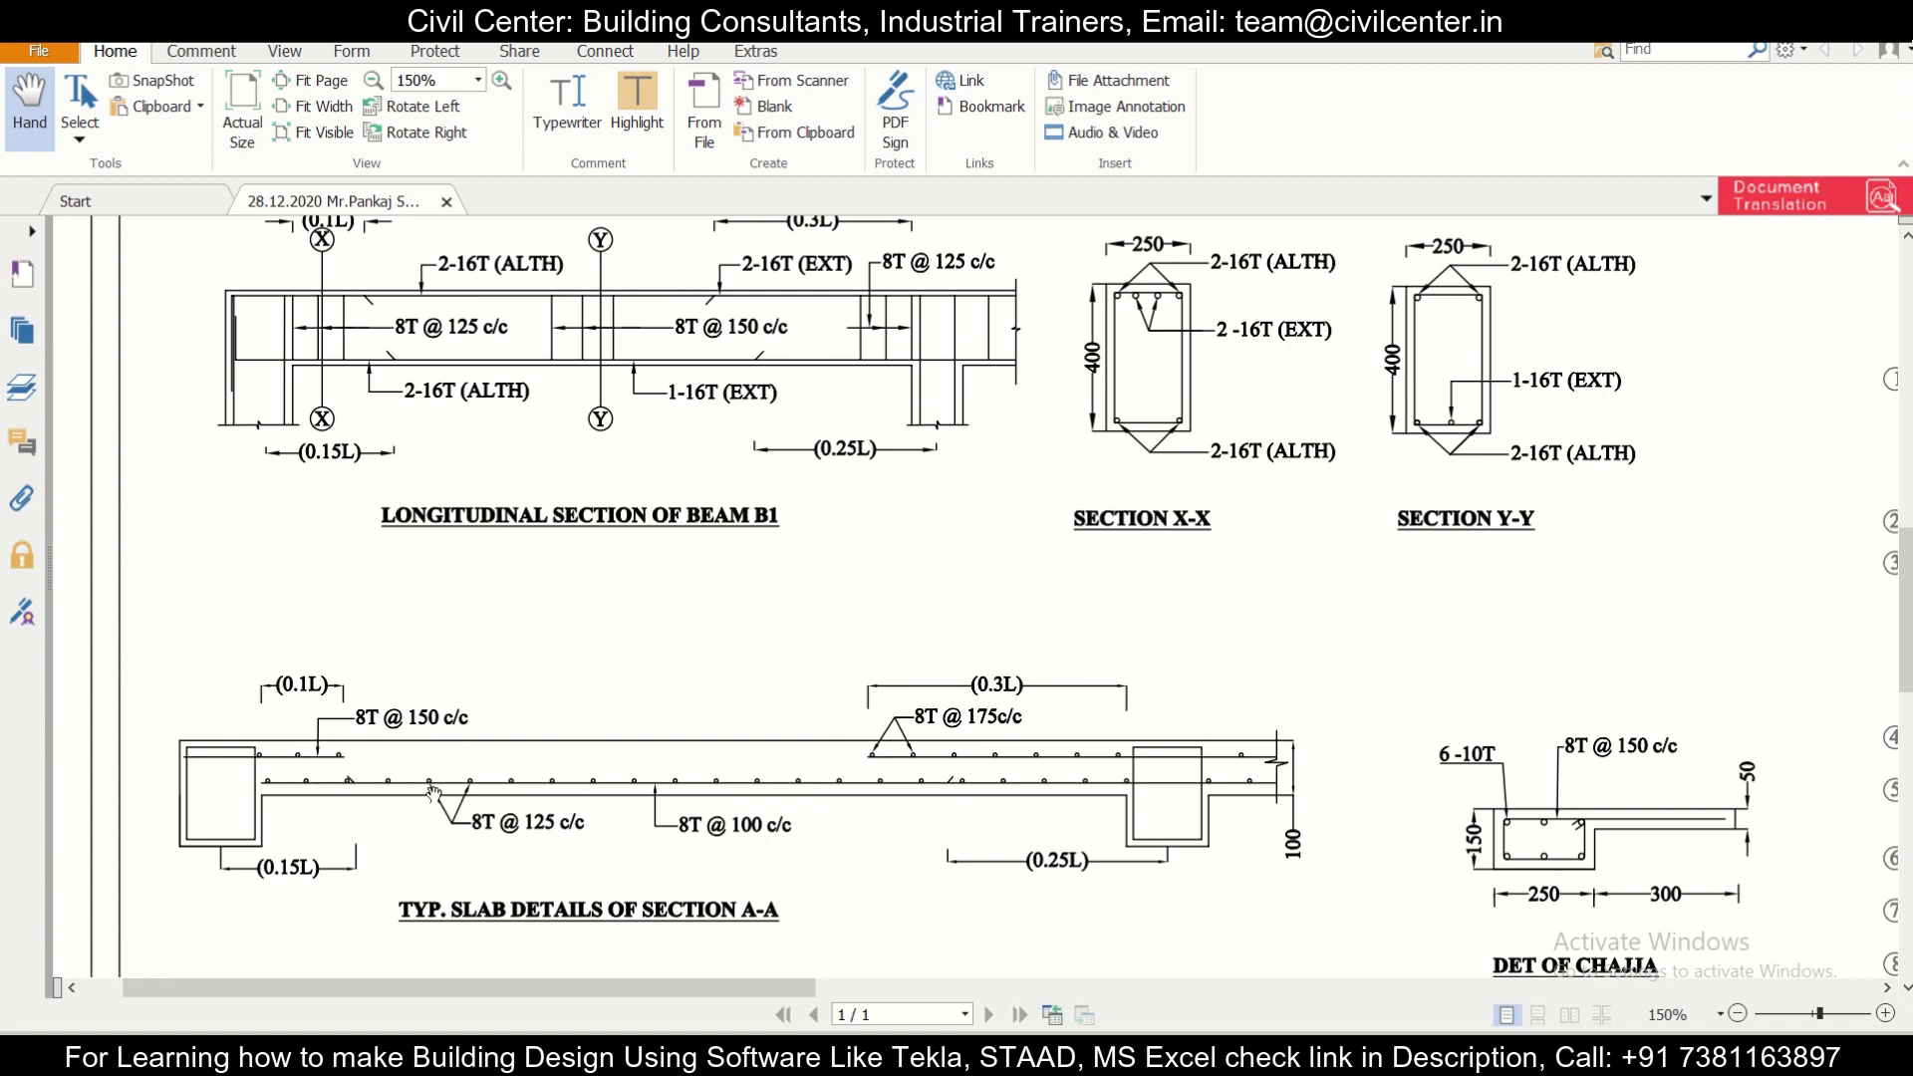
{"action": "scroll", "coordinate": [432, 794], "scroll_direction": "up", "scroll_amount": 1}
{"action": "scroll", "coordinate": [697, 817], "scroll_direction": "down", "scroll_amount": 2}
{"action": "scroll", "coordinate": [987, 842], "scroll_direction": "up", "scroll_amount": 3}
{"action": "scroll", "coordinate": [986, 842], "scroll_direction": "up", "scroll_amount": 5}
{"action": "left_click", "coordinate": [1051, 1014]}
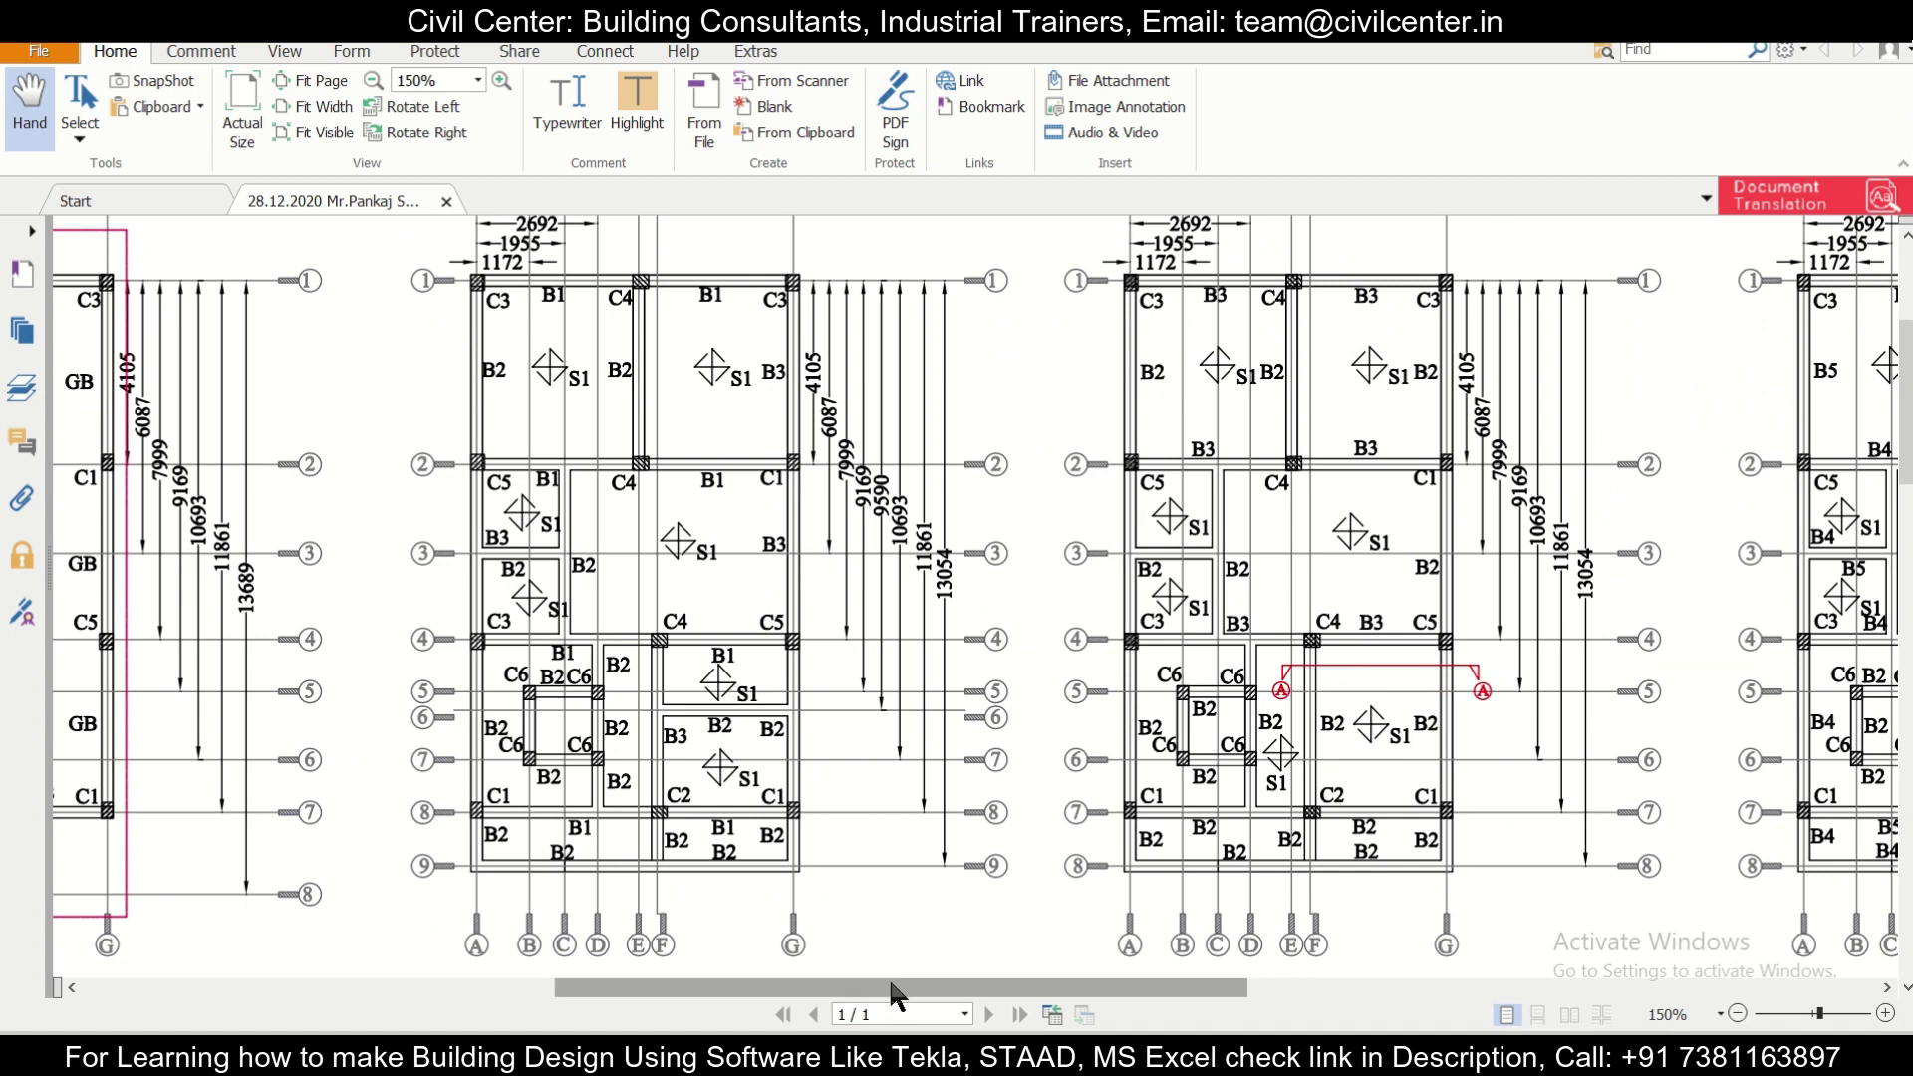
{"action": "left_click_drag", "start_coordinate": [887, 984], "coordinate": [490, 941]}
{"action": "scroll", "coordinate": [623, 761], "scroll_direction": "down", "scroll_amount": 5}
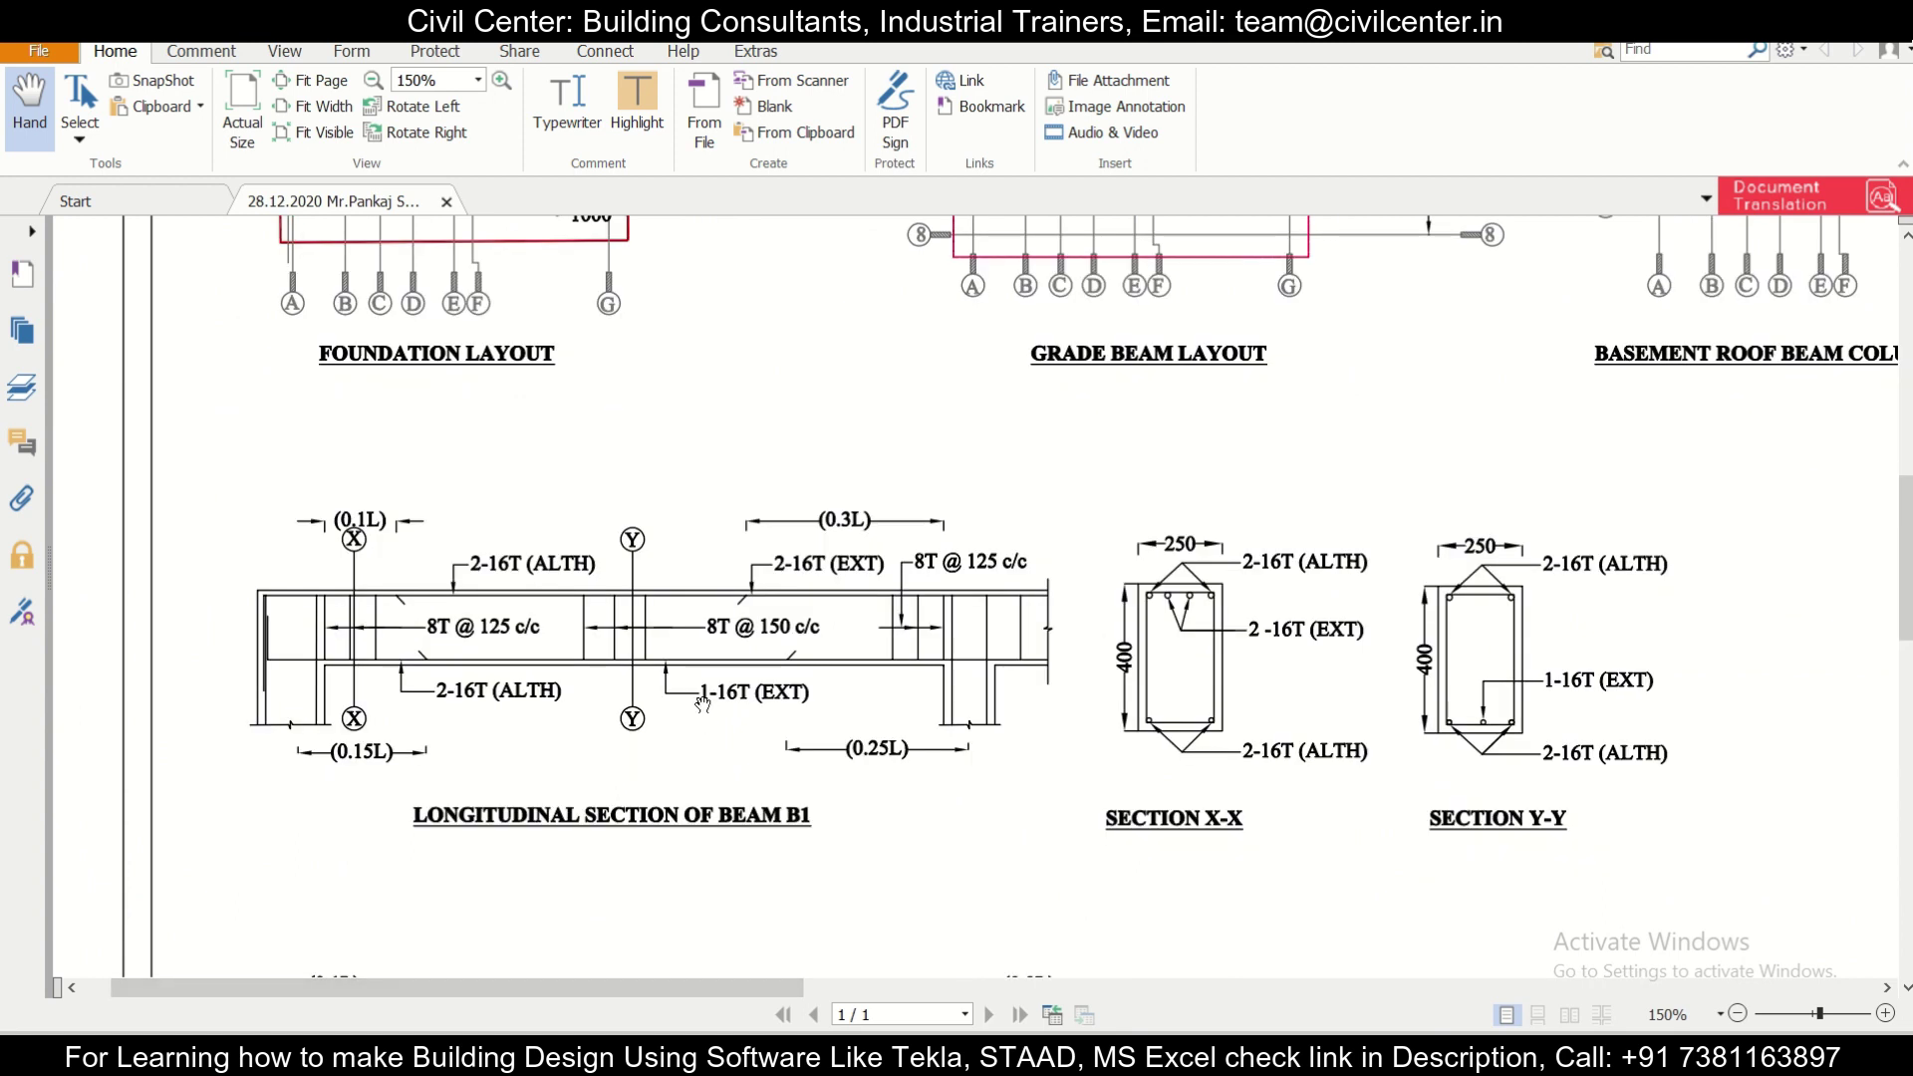
{"action": "scroll", "coordinate": [705, 712], "scroll_direction": "down", "scroll_amount": 5}
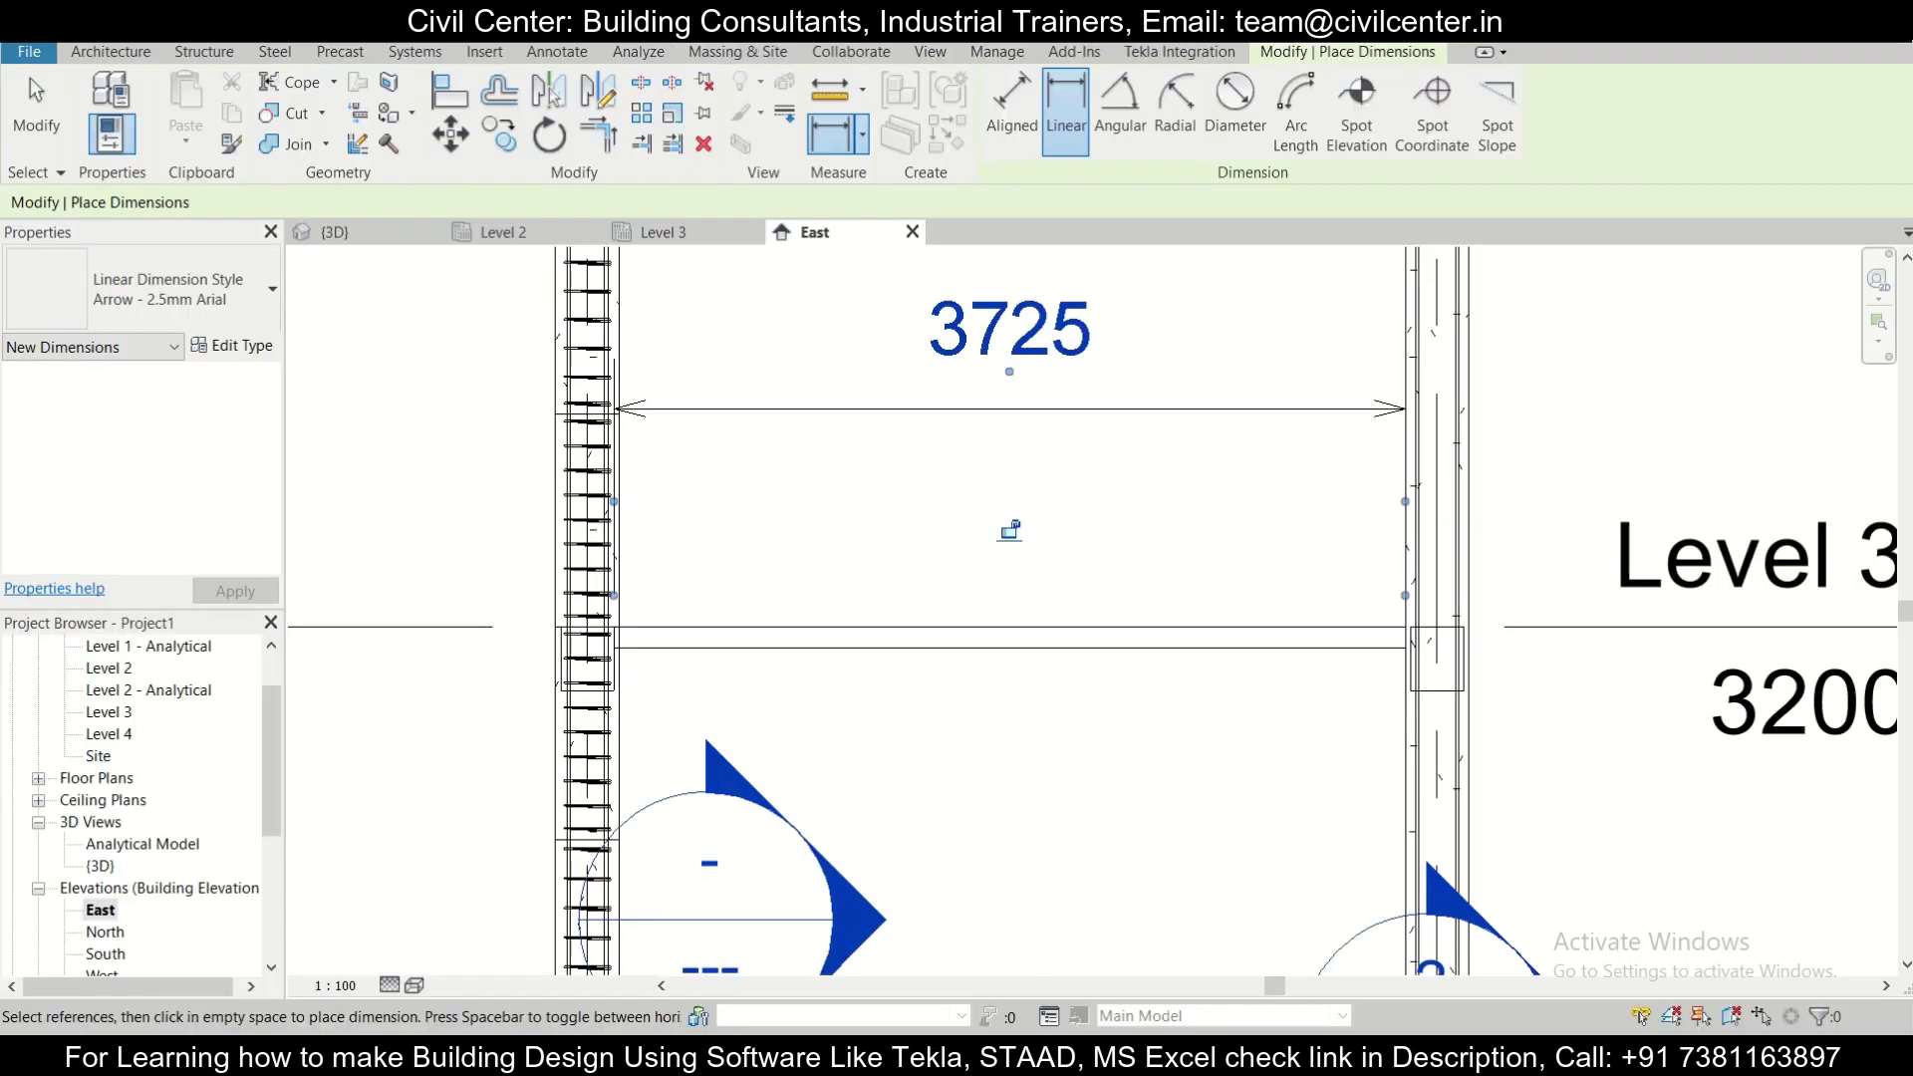
Compare the dimensioned slab span between the columns in the East elevation with the PDF's 0.15L and 0.25L bar extents.
{"action": "scroll", "coordinate": [789, 610], "scroll_direction": "up", "scroll_amount": 3}
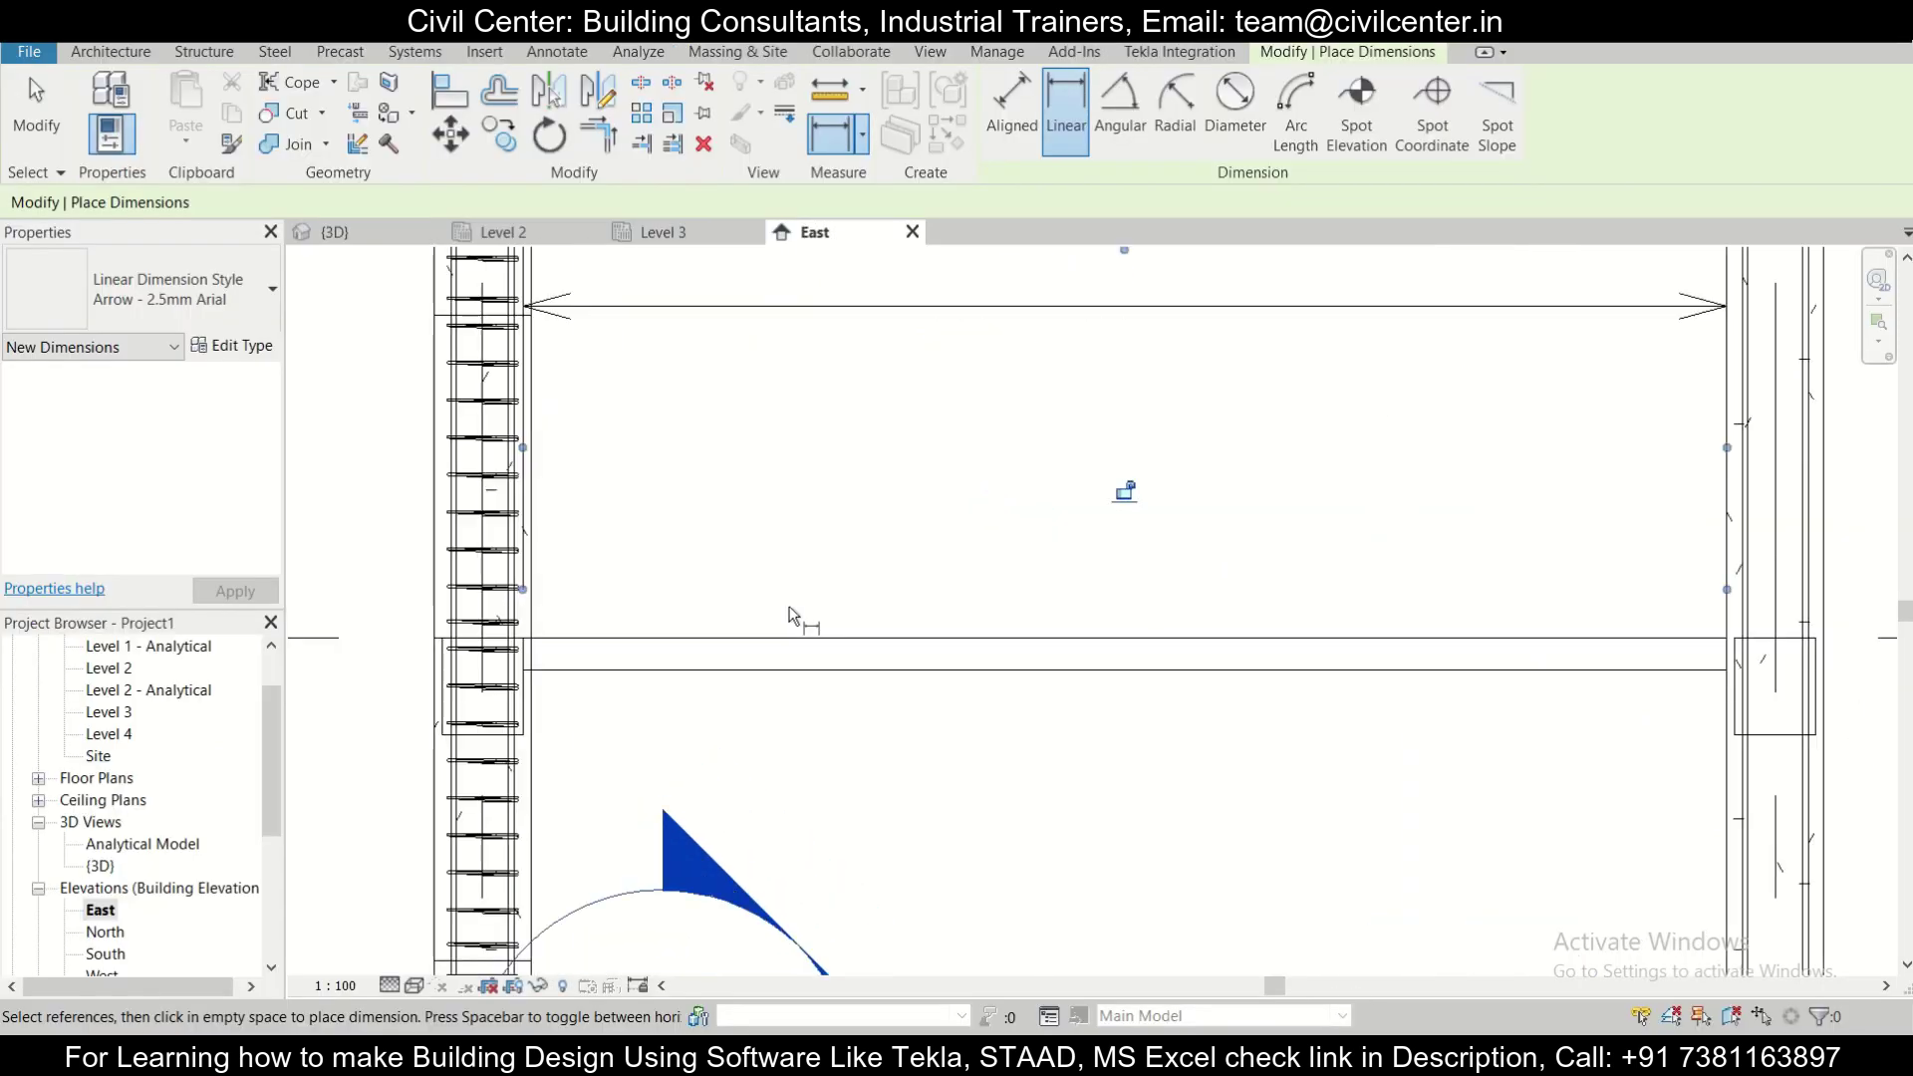
{"action": "scroll", "coordinate": [789, 614], "scroll_direction": "down", "scroll_amount": 1}
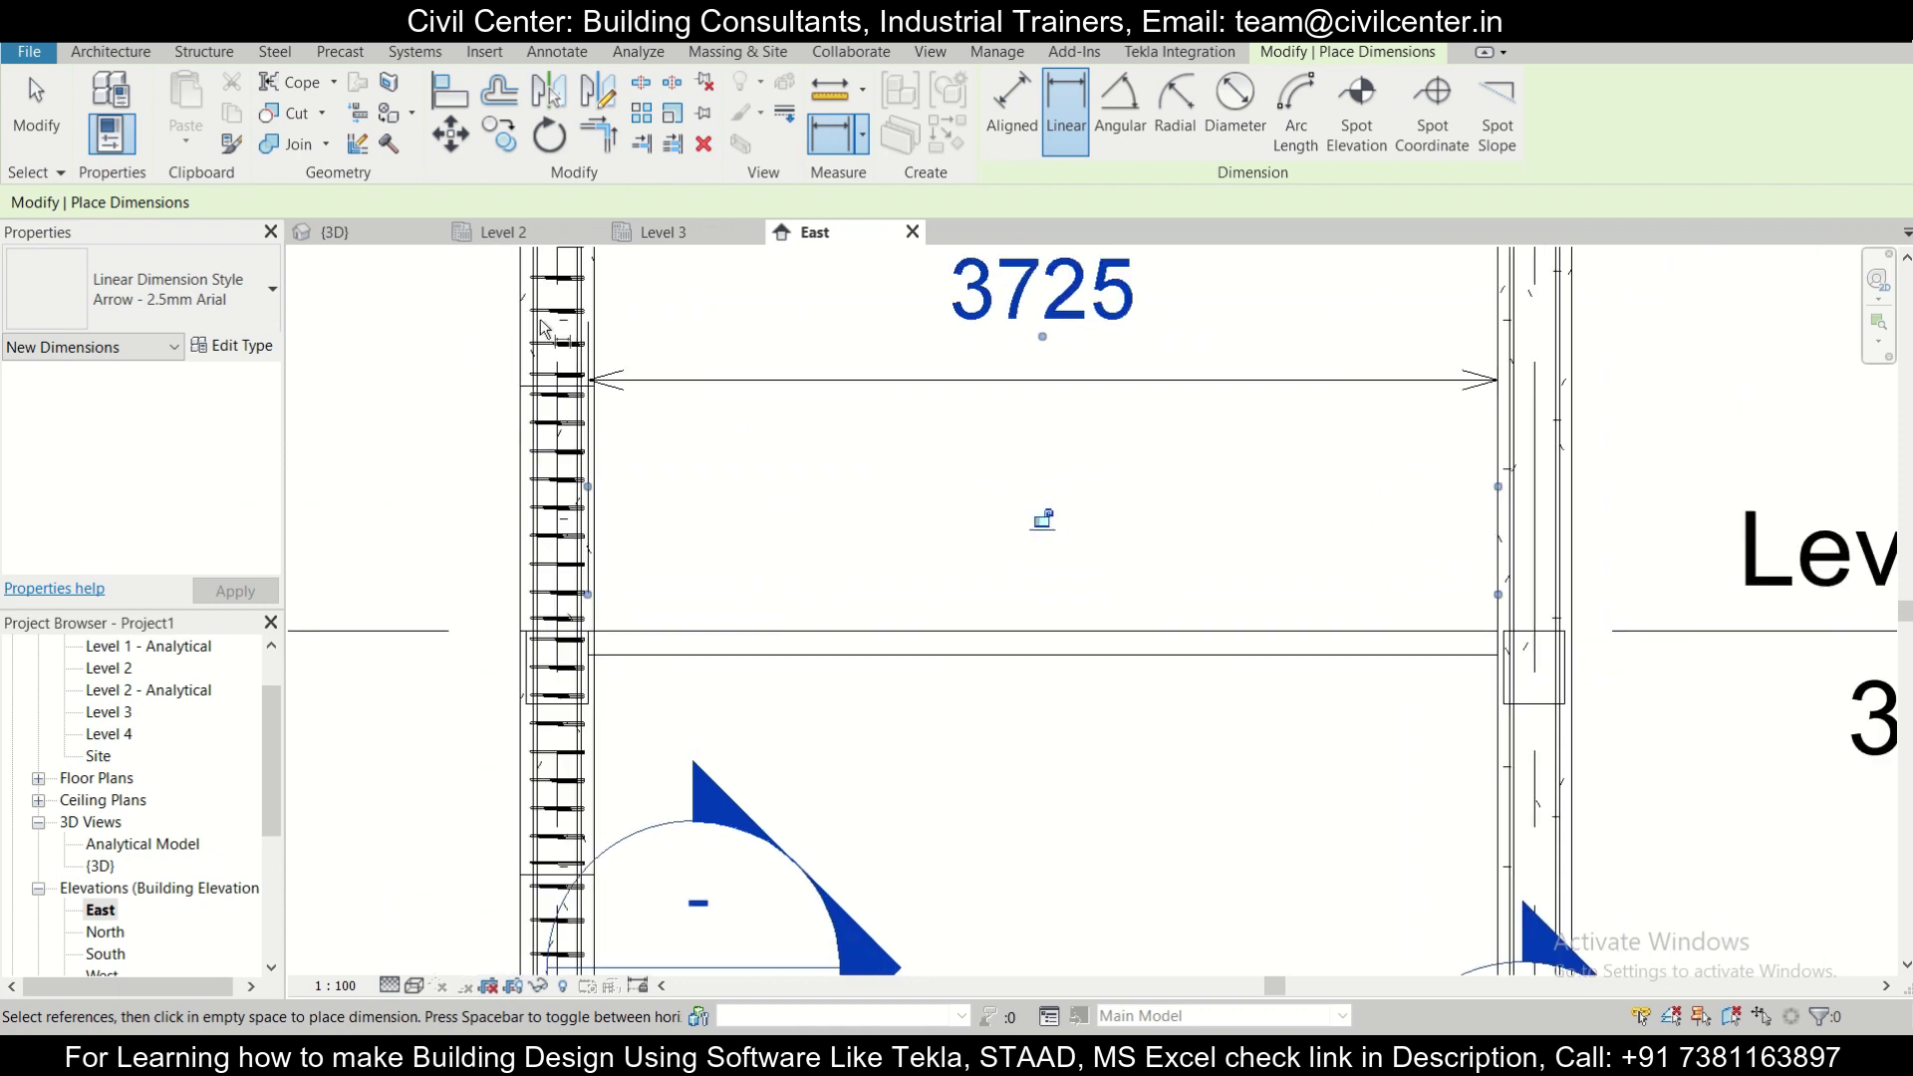
{"action": "scroll", "coordinate": [697, 444], "scroll_direction": "up", "scroll_amount": 2}
{"action": "scroll", "coordinate": [700, 444], "scroll_direction": "down", "scroll_amount": 3}
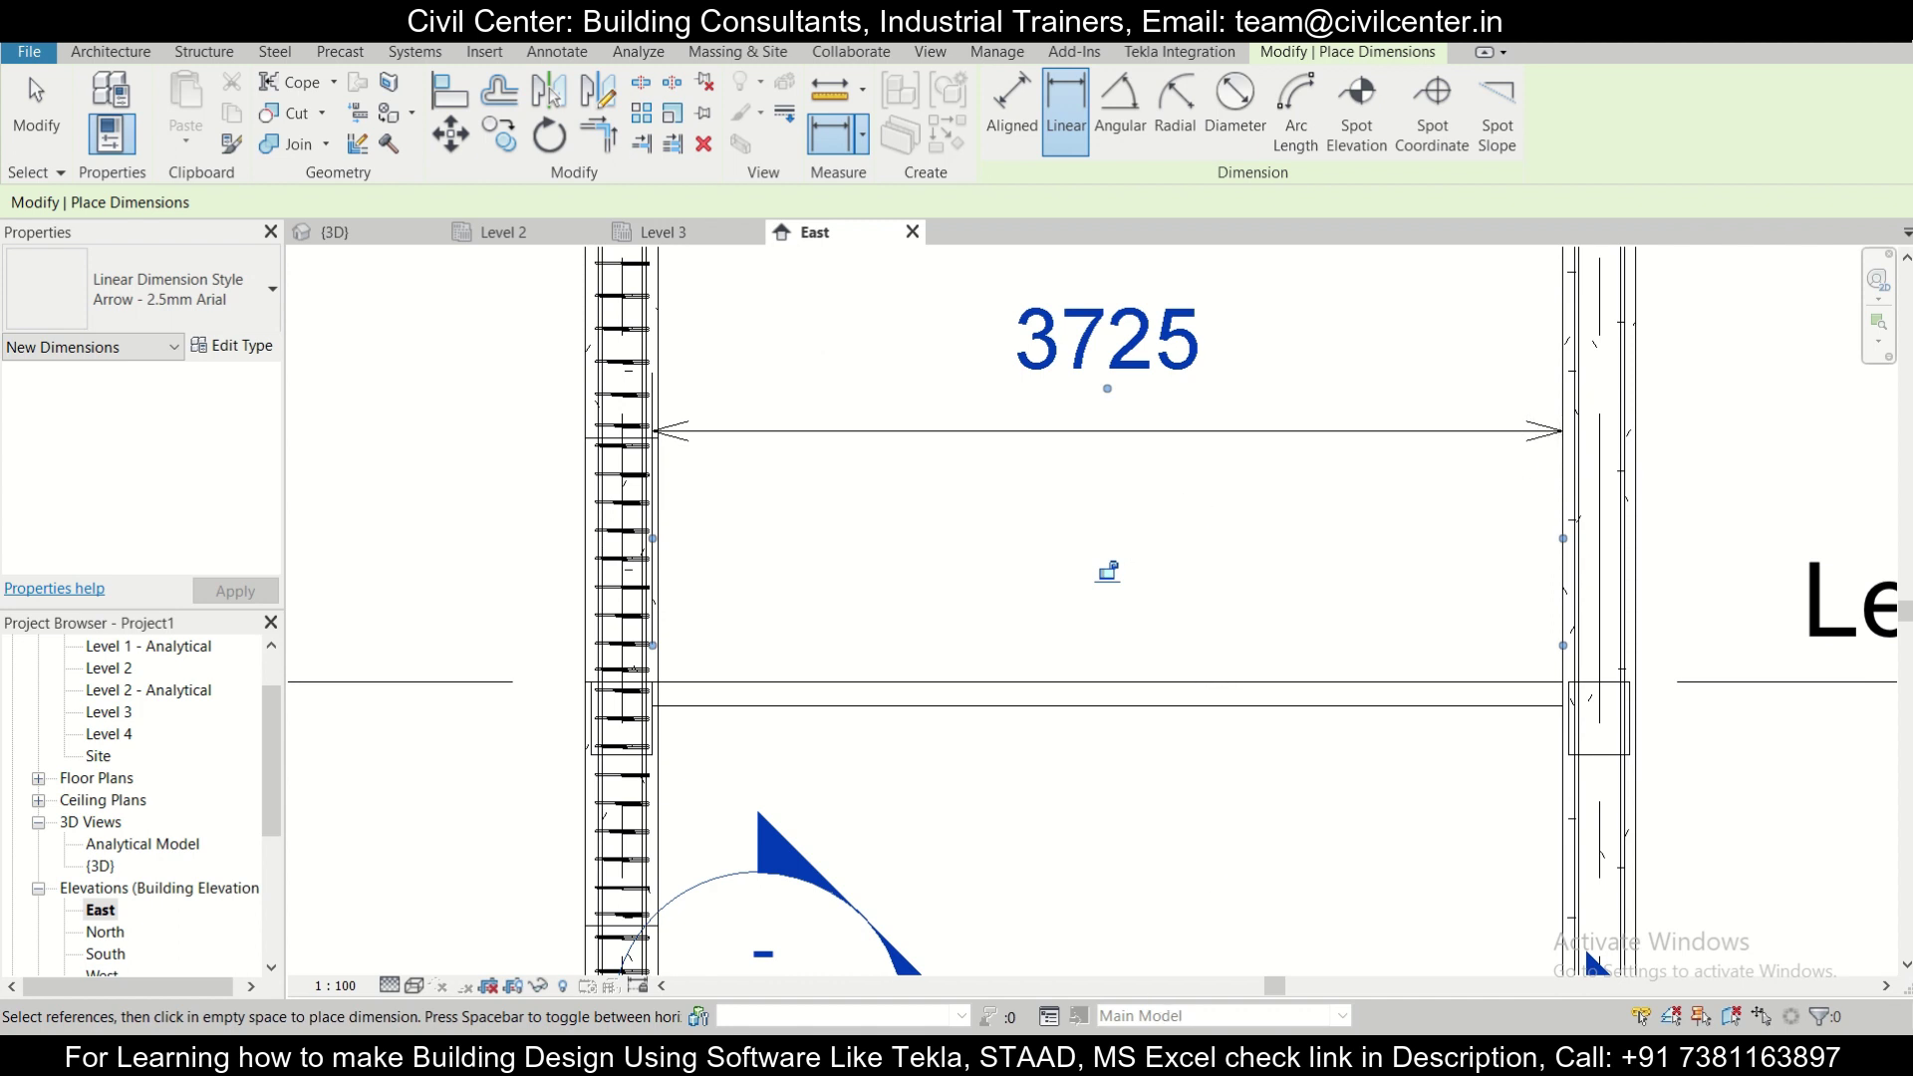
{"action": "key", "text": "alt+Tab"}
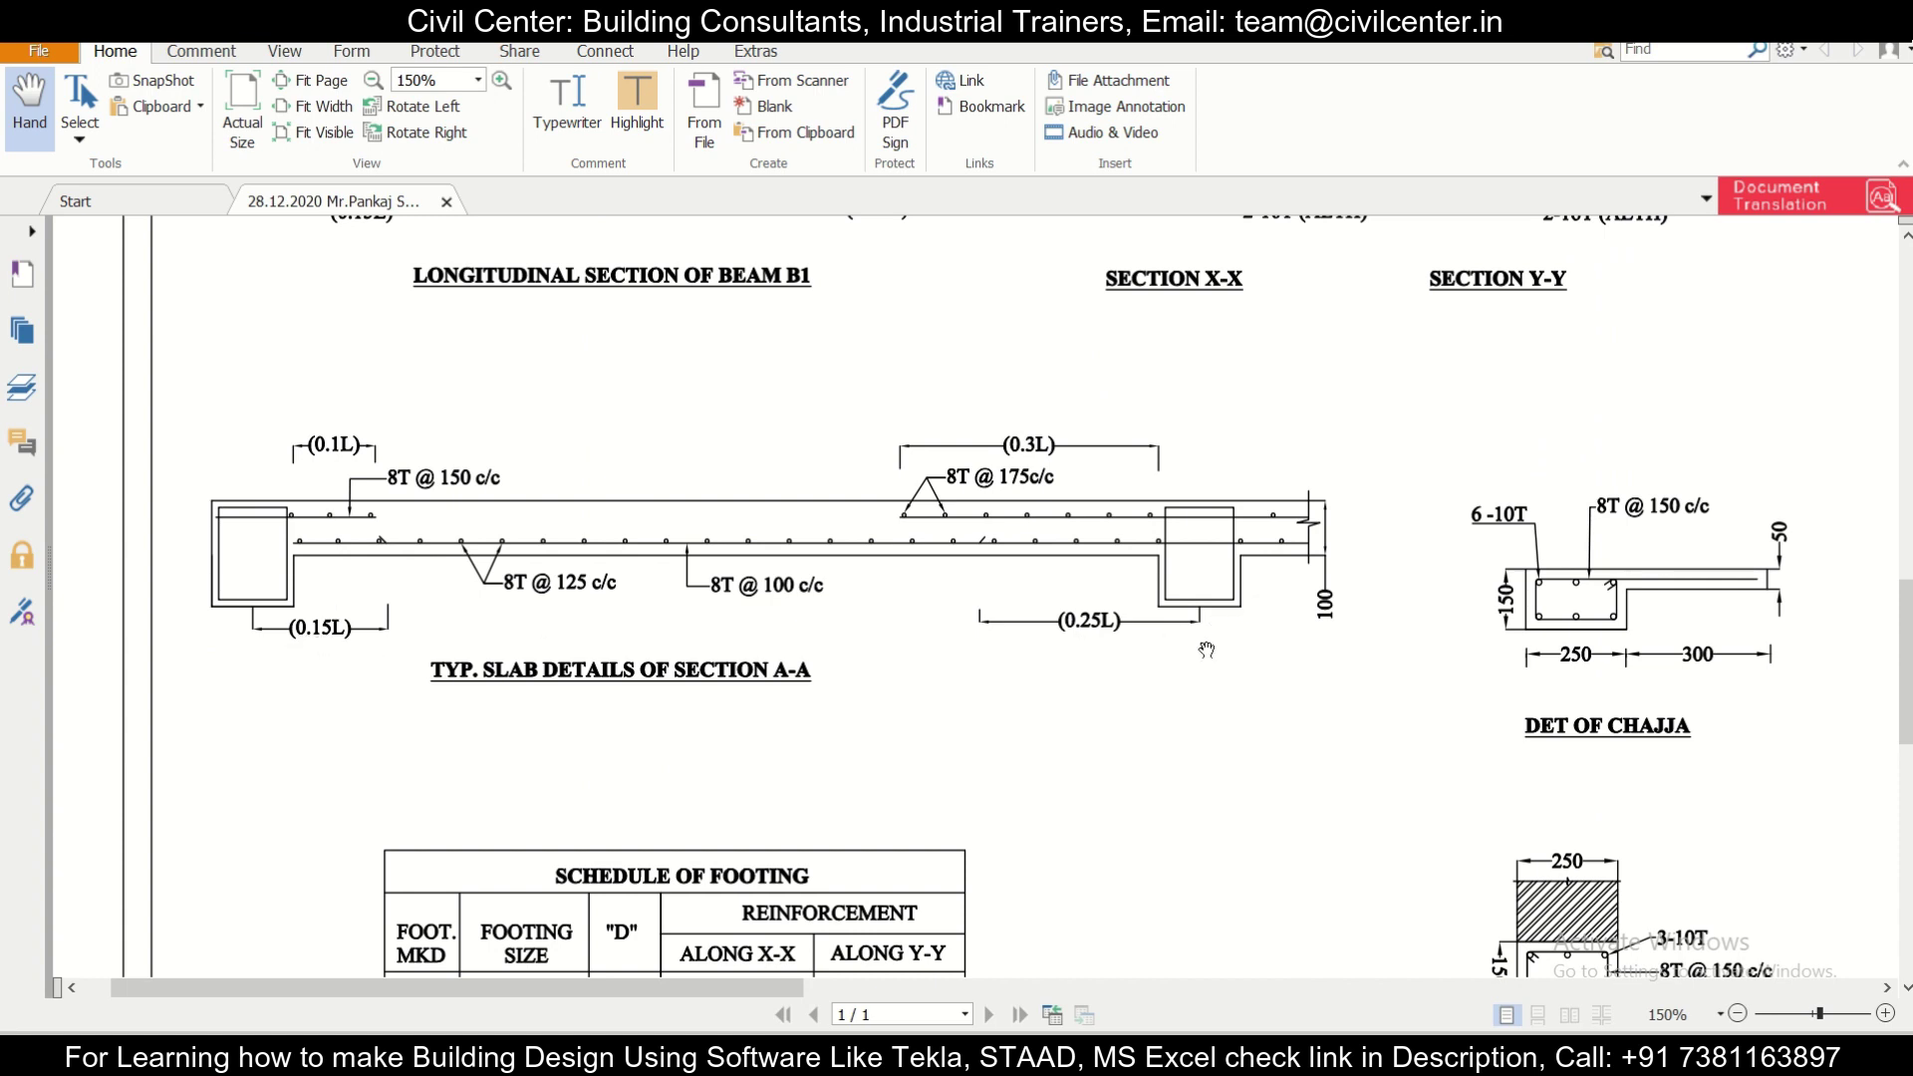
{"action": "key", "text": "alt+Tab"}
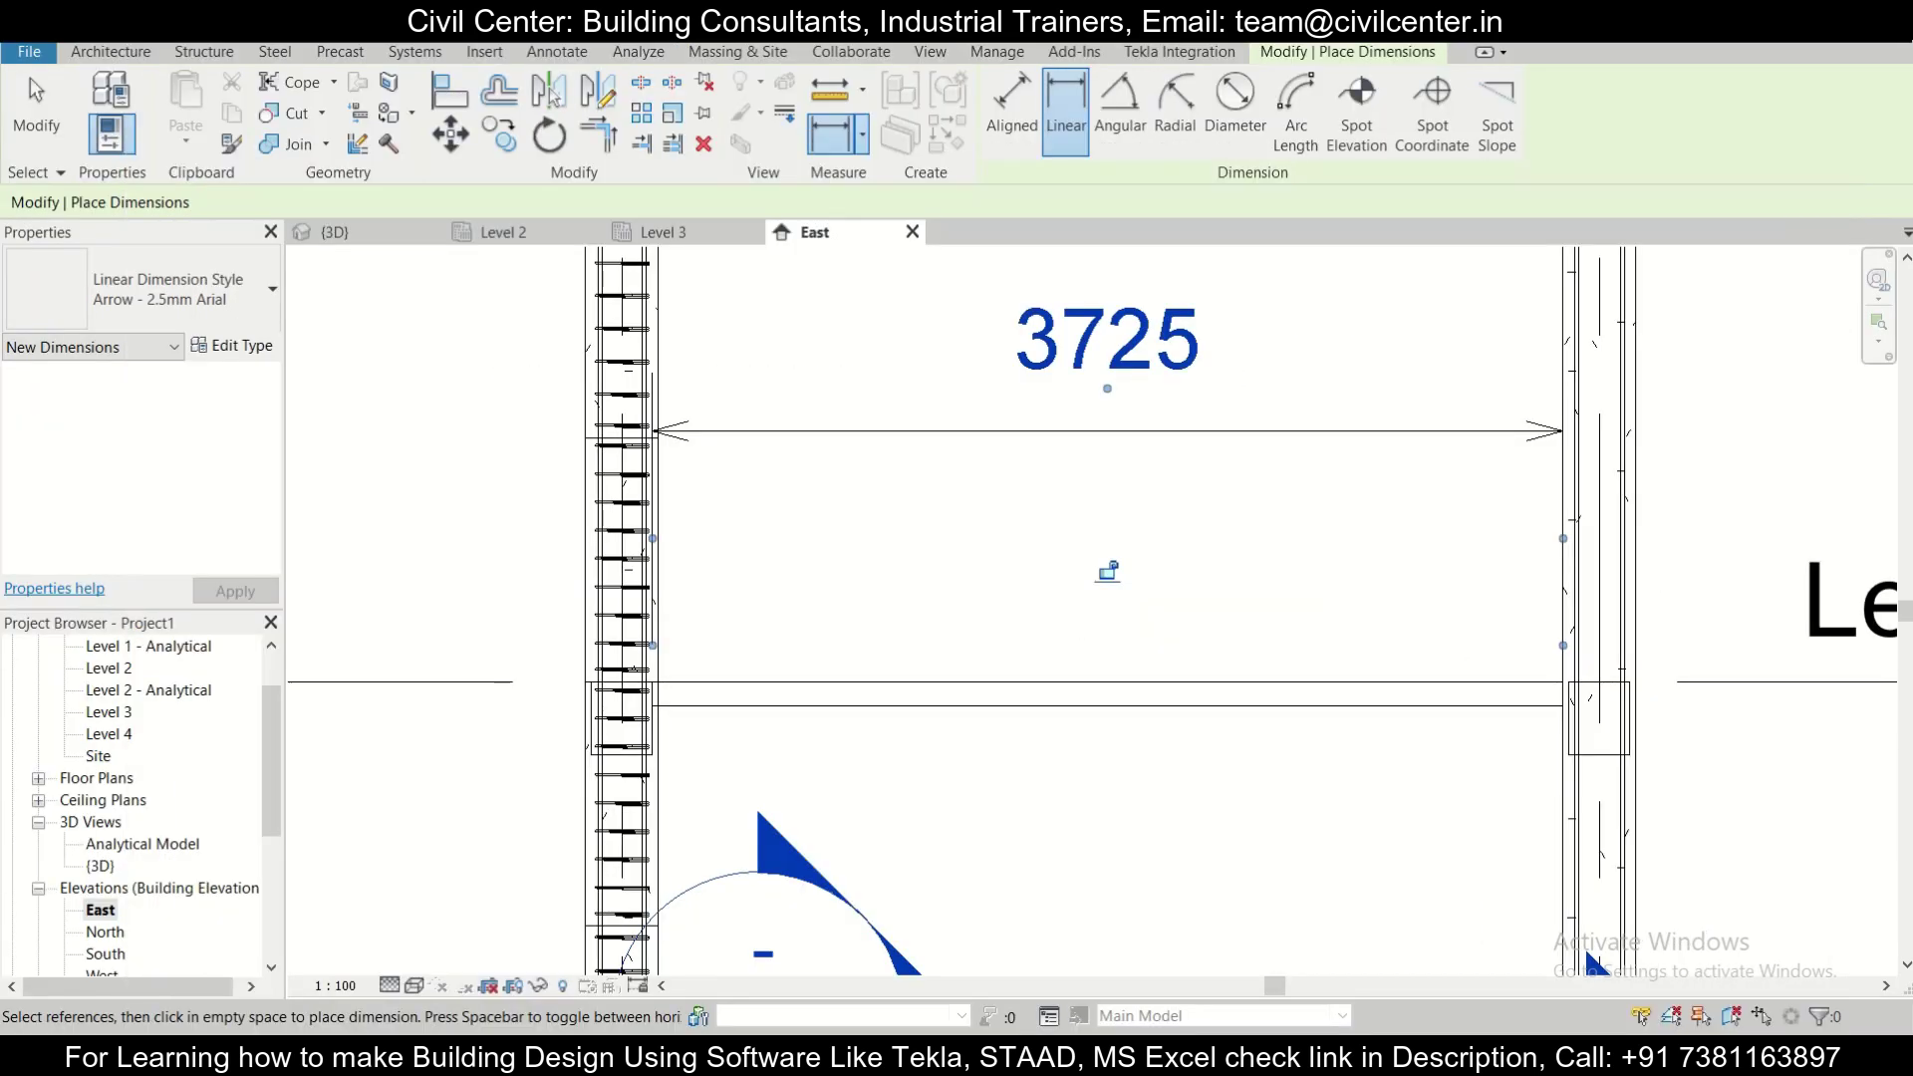
Switch to Calculator and try to work out the cut-off length as 0.15 × 3725 + 250.
{"action": "key", "text": "alt+Tab"}
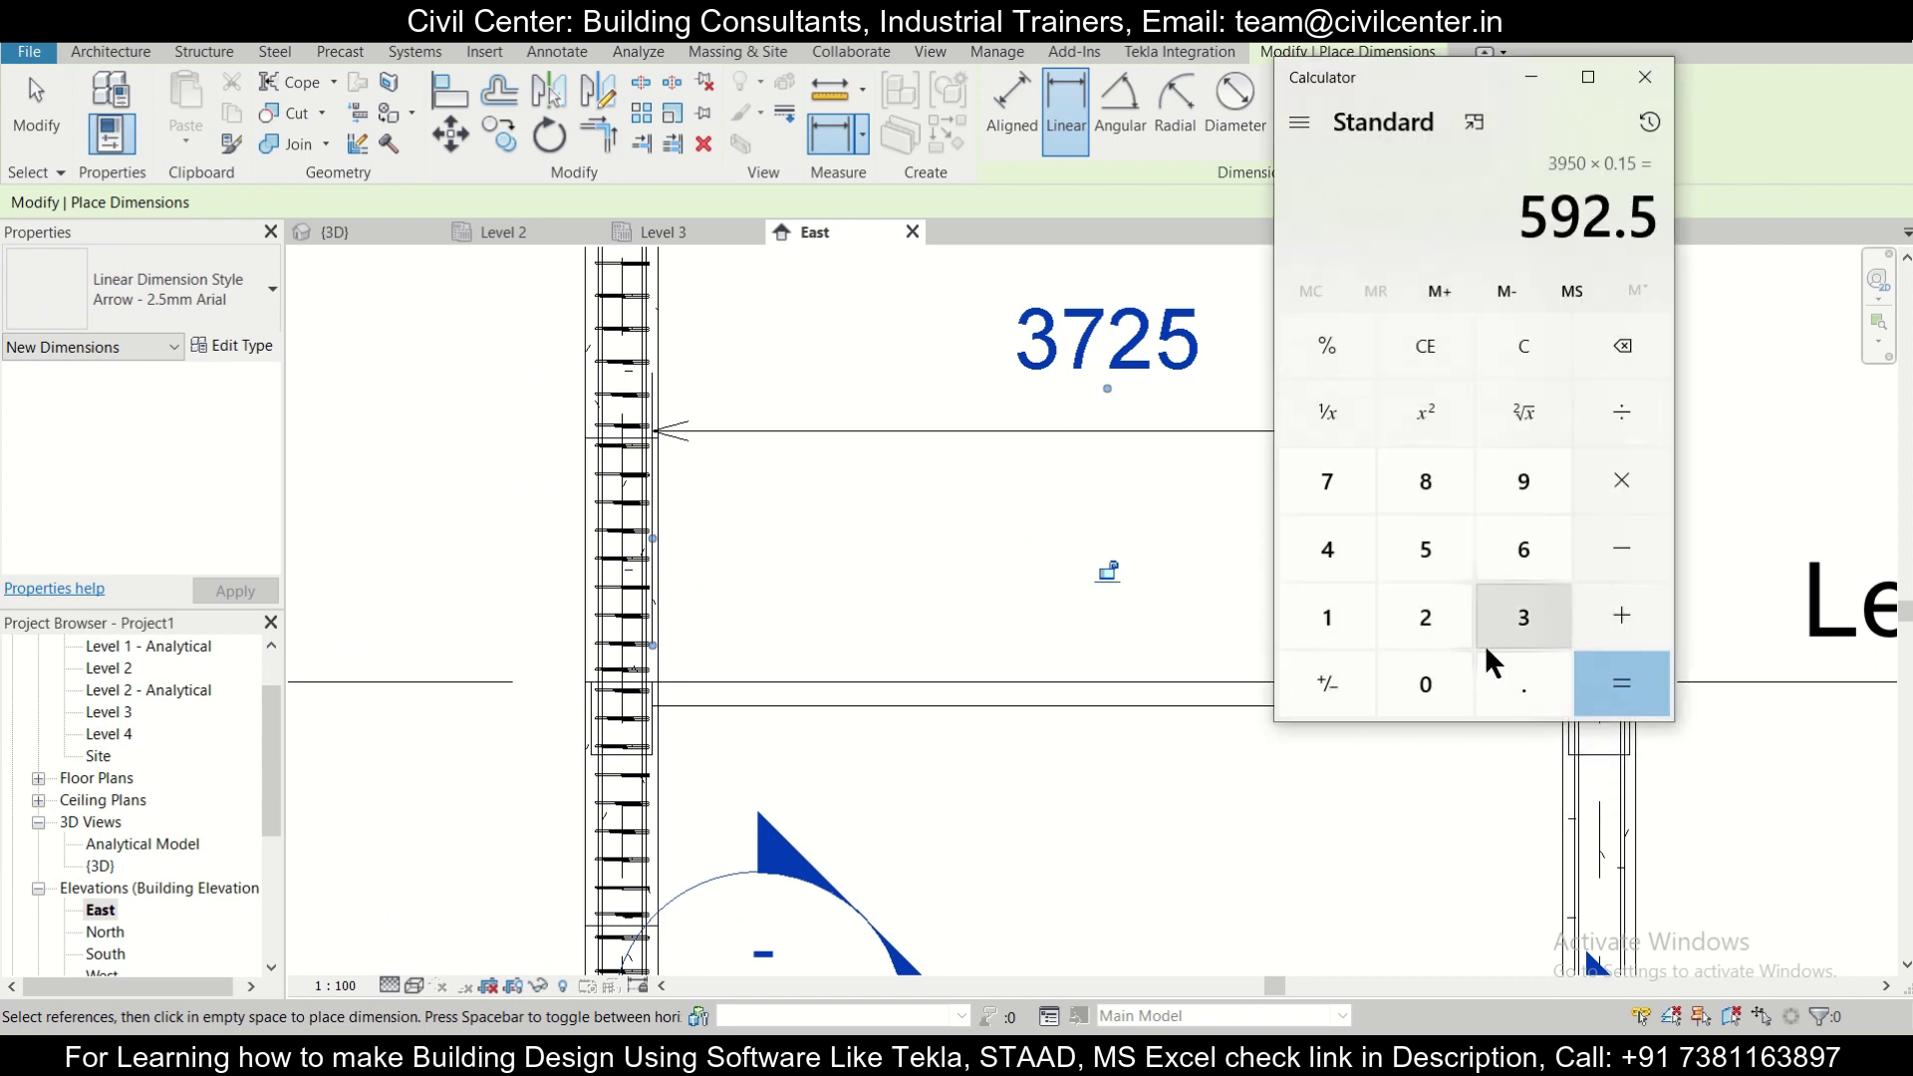
{"action": "left_click", "coordinate": [1499, 685]}
{"action": "left_click", "coordinate": [1335, 619]}
{"action": "left_click", "coordinate": [1430, 558]}
{"action": "left_click", "coordinate": [1600, 482]}
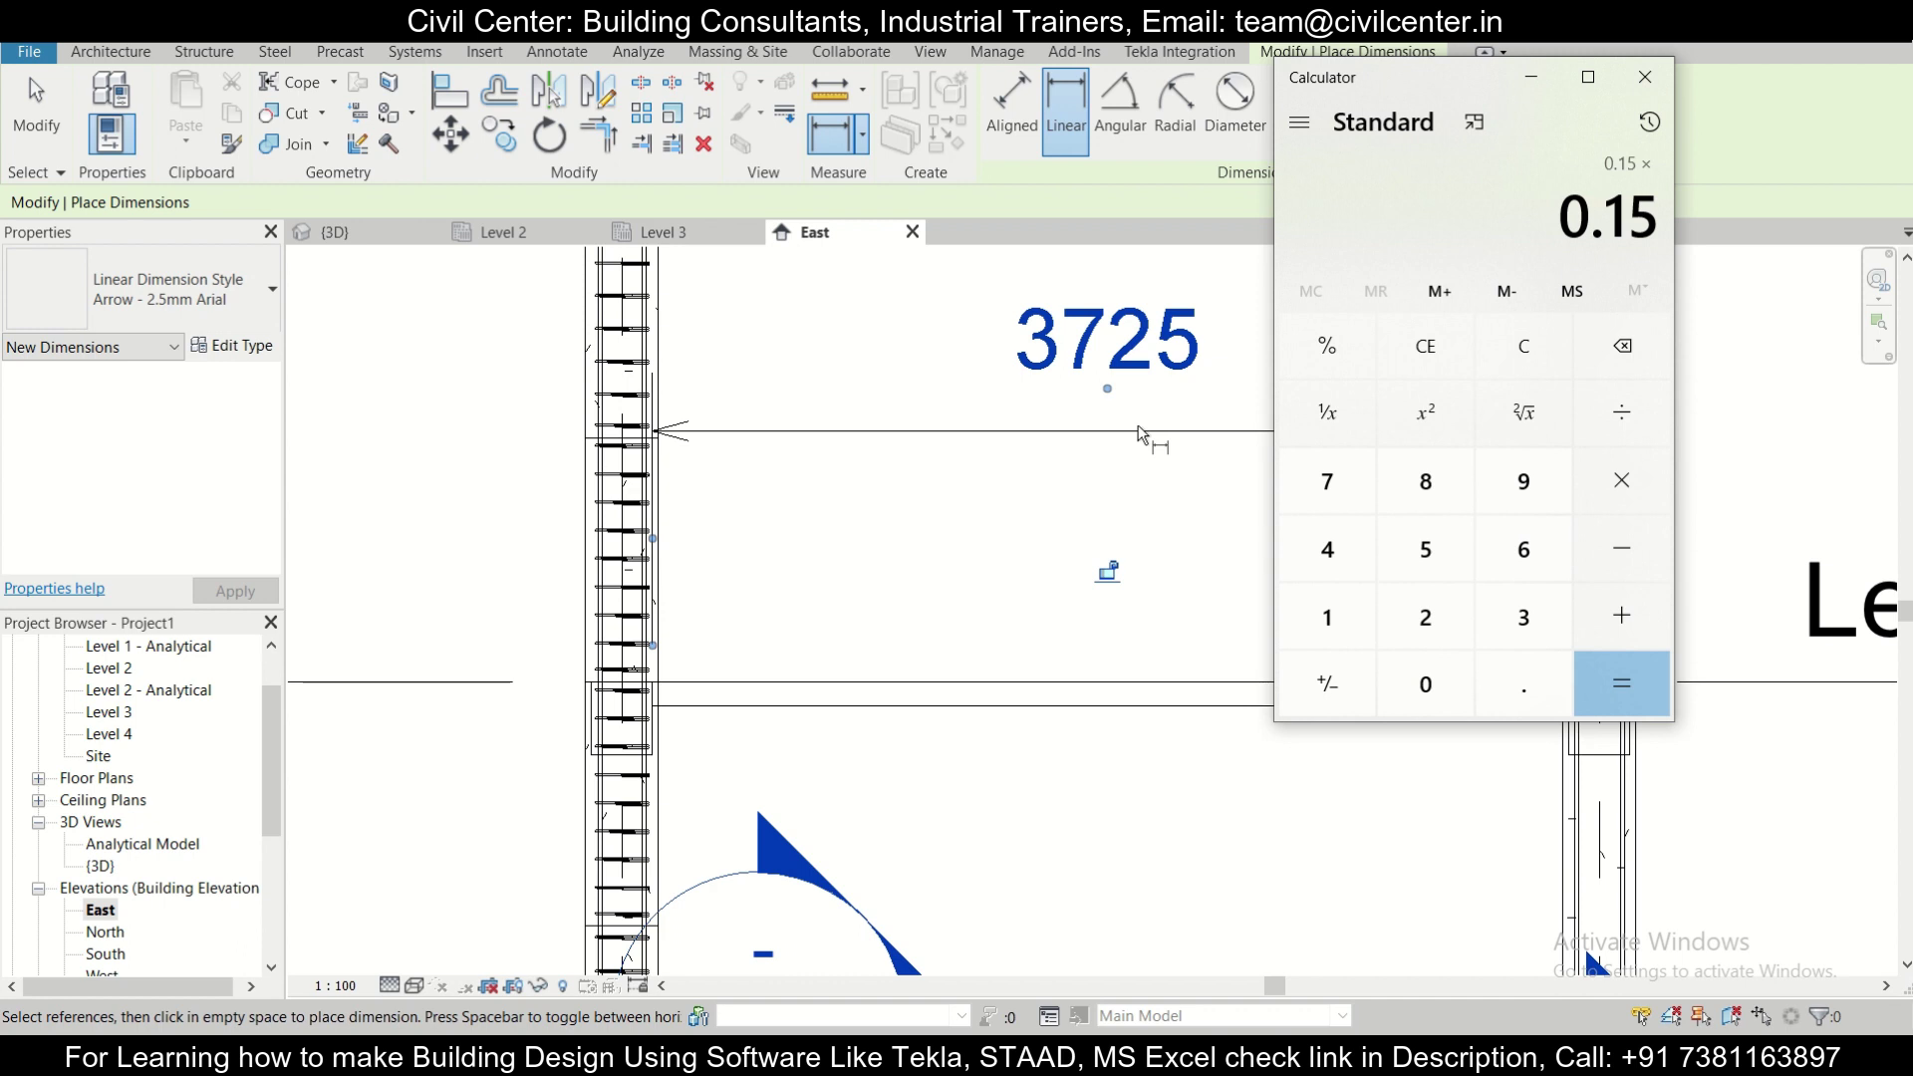
{"action": "left_click", "coordinate": [1521, 621]}
{"action": "left_click", "coordinate": [1330, 491]}
{"action": "left_click", "coordinate": [1429, 616]}
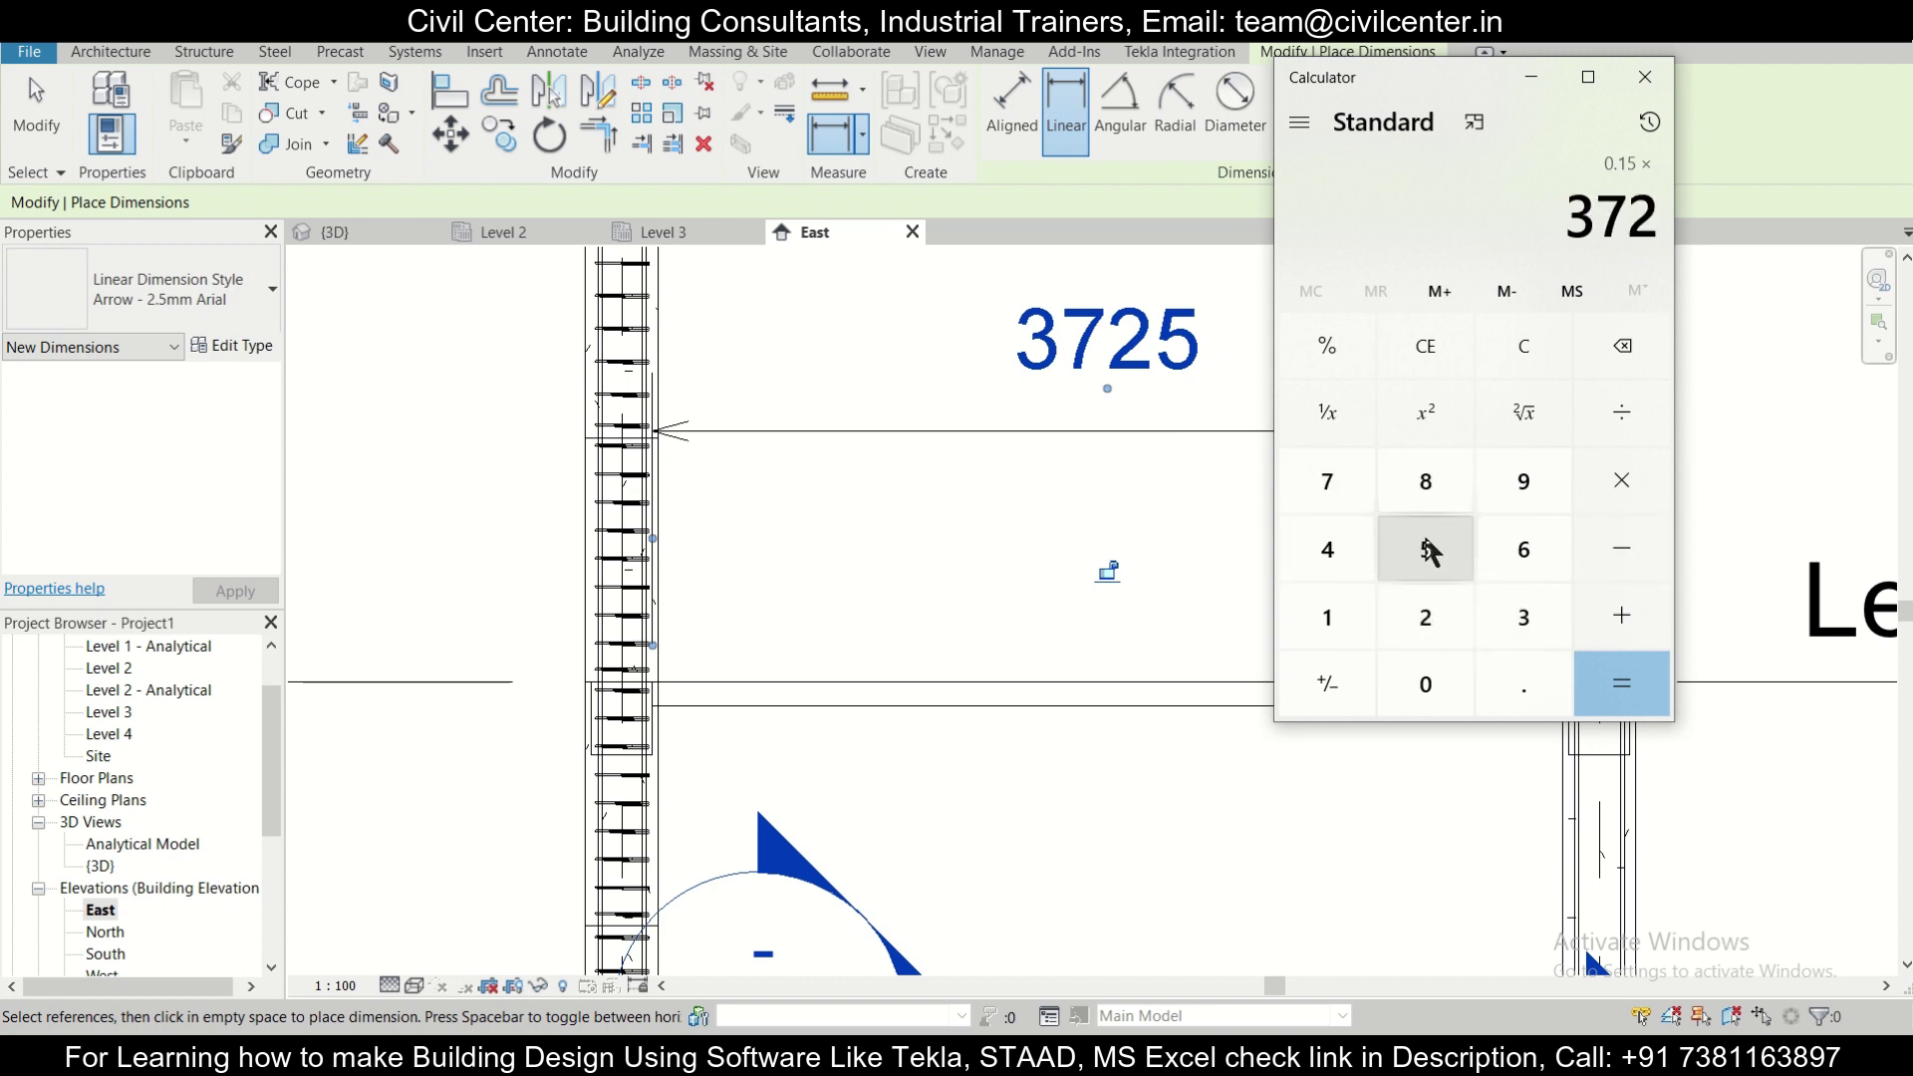
{"action": "left_click", "coordinate": [1433, 548]}
{"action": "left_click", "coordinate": [1627, 618]}
{"action": "left_click", "coordinate": [1445, 622]}
{"action": "left_click", "coordinate": [1438, 543]}
{"action": "left_click", "coordinate": [1444, 687]}
{"action": "left_click", "coordinate": [1611, 702]}
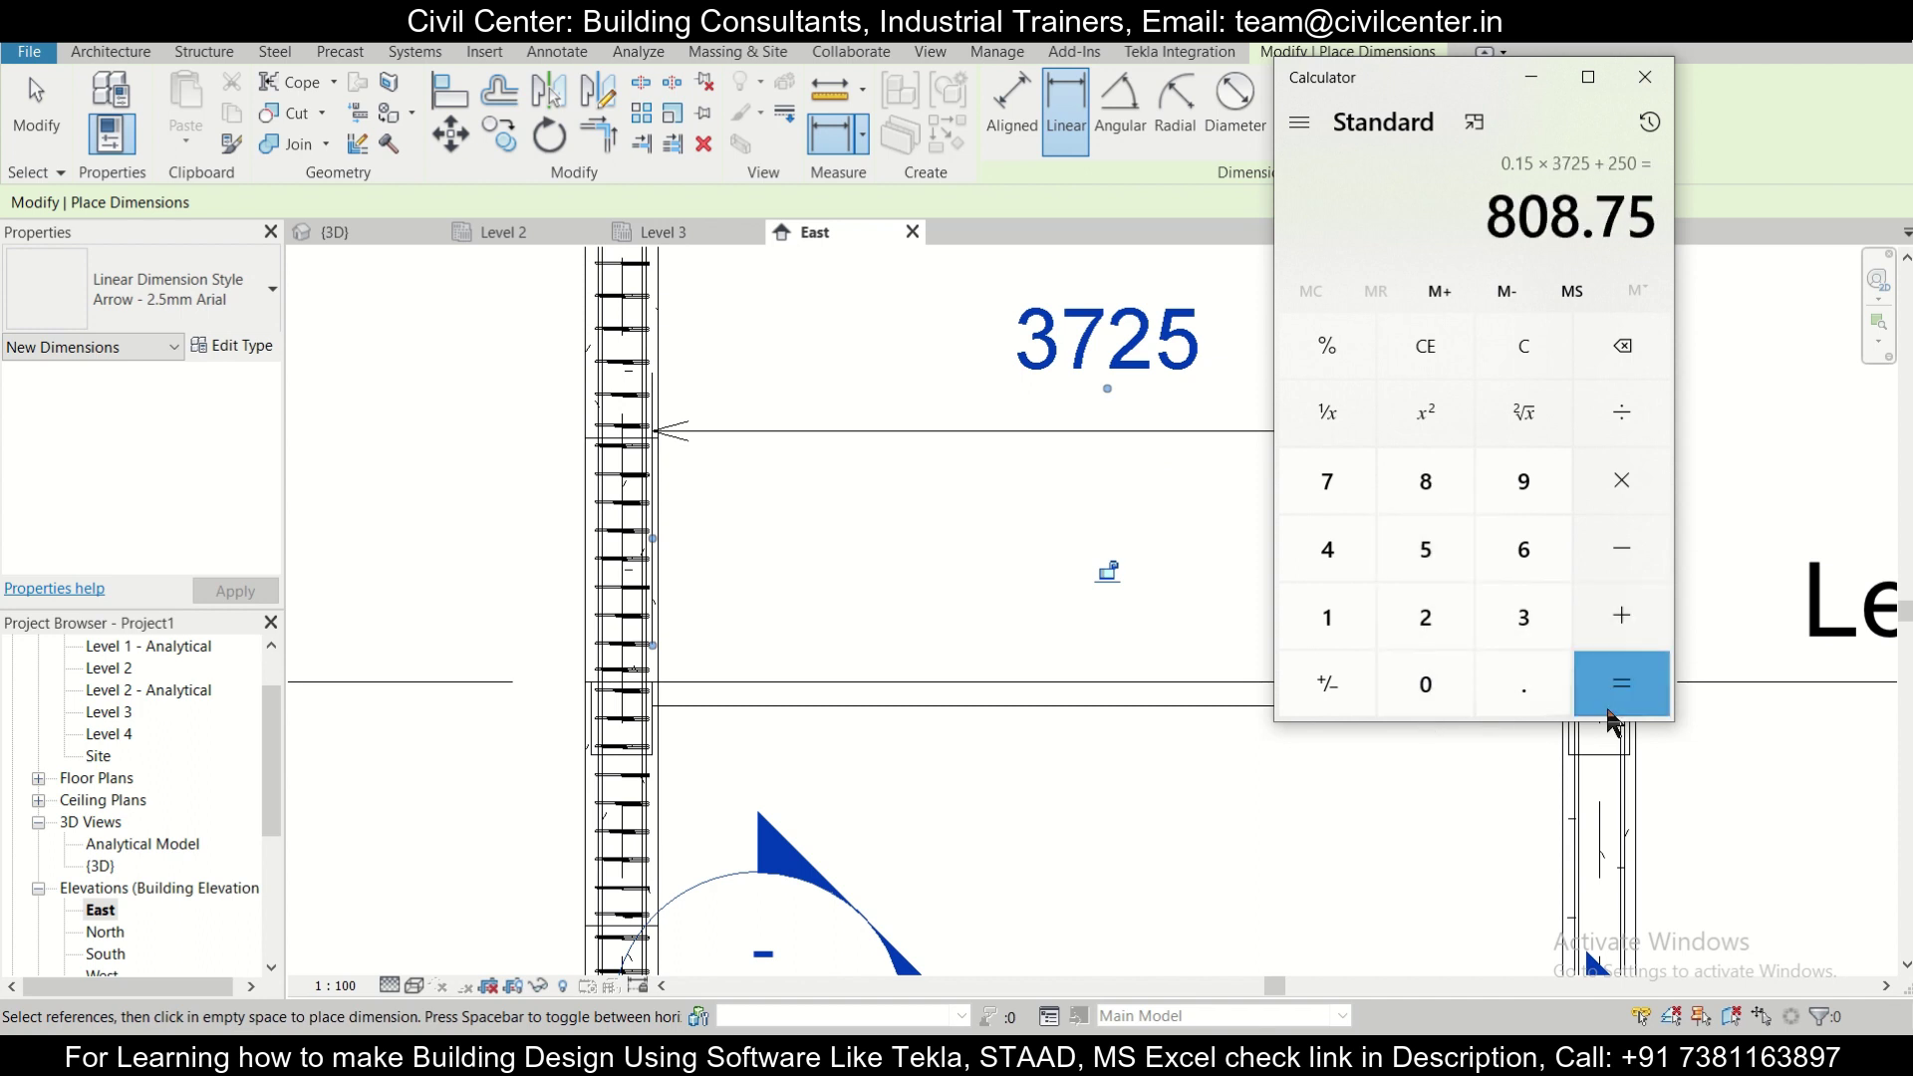
Clear the calculation and compute the effective slab span as 3725 + 250.
{"action": "left_click", "coordinate": [1499, 488]}
{"action": "left_click", "coordinate": [1506, 360]}
{"action": "left_click", "coordinate": [1506, 609]}
{"action": "left_click", "coordinate": [1367, 500]}
{"action": "left_click", "coordinate": [1428, 622]}
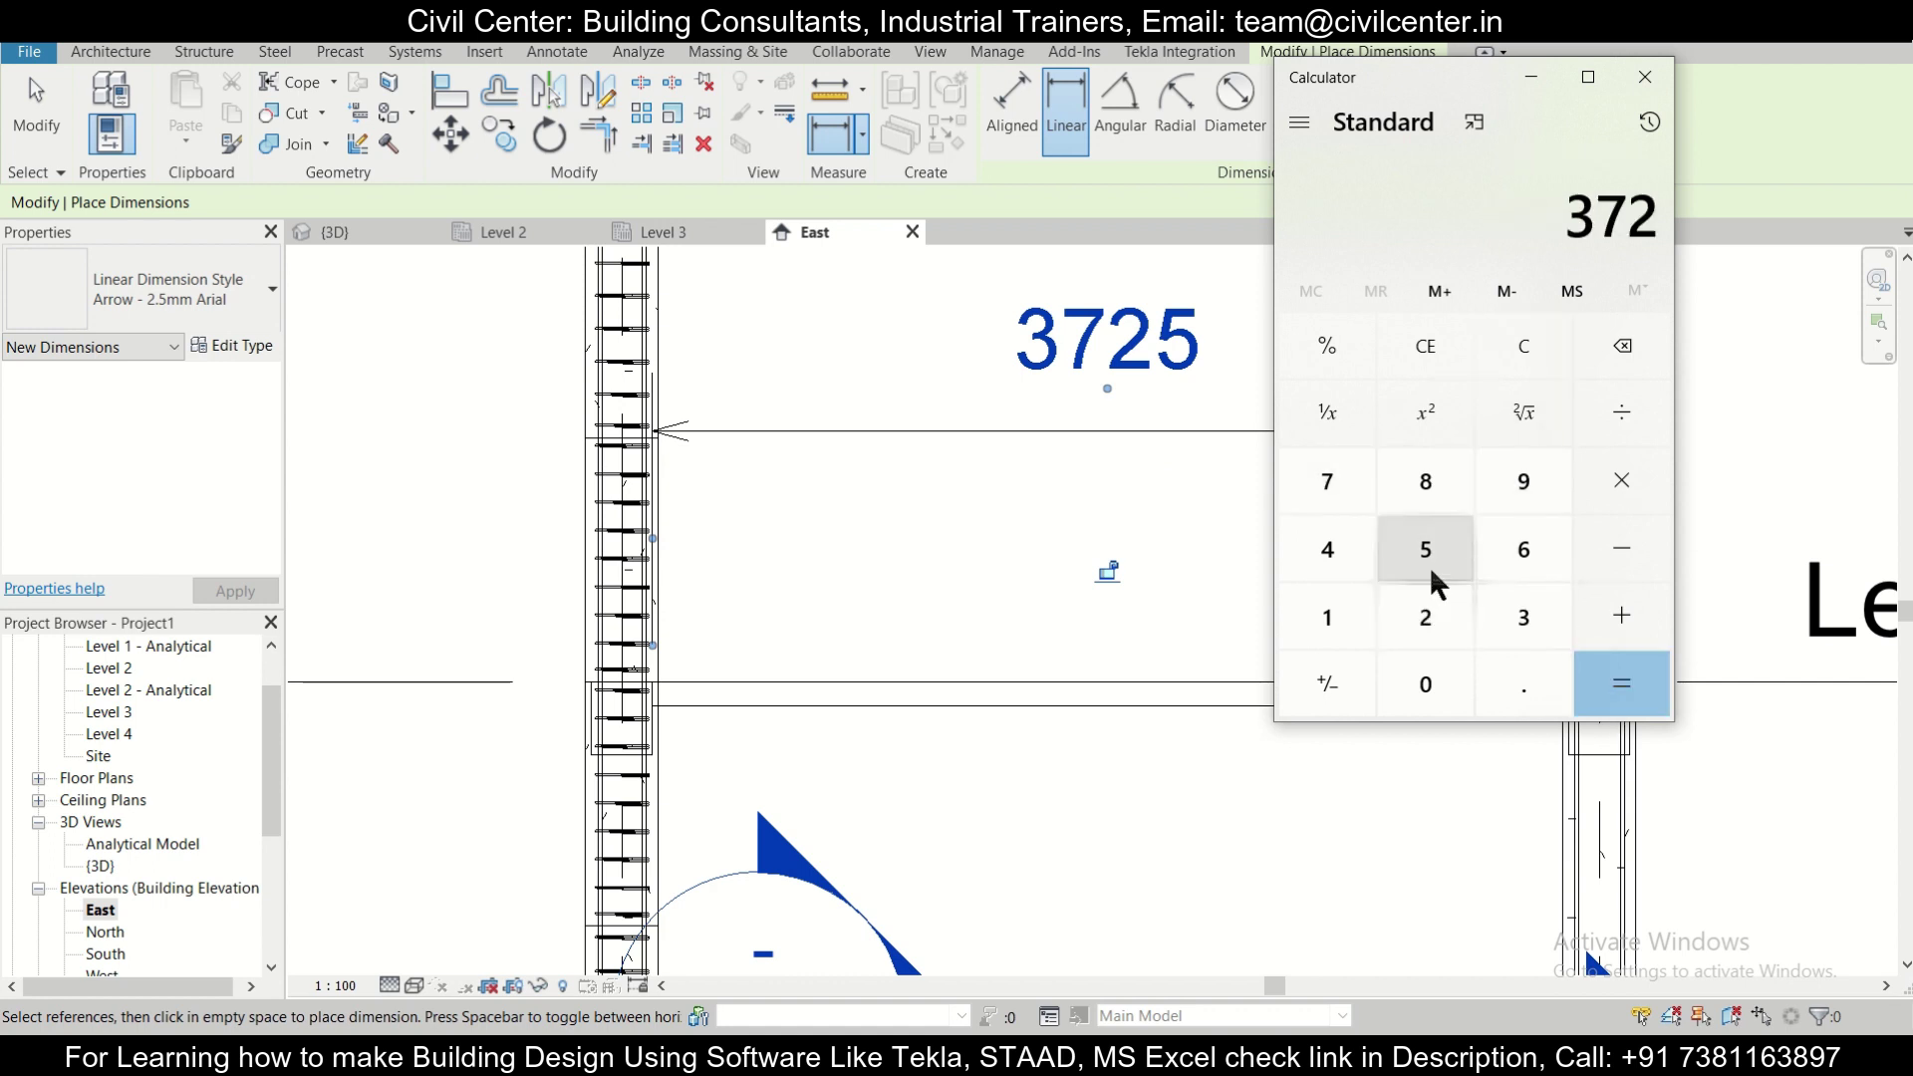
{"action": "left_click", "coordinate": [1431, 564]}
{"action": "left_click", "coordinate": [1430, 617]}
{"action": "left_click", "coordinate": [1426, 549]}
{"action": "left_click", "coordinate": [1424, 687]}
{"action": "left_click", "coordinate": [1647, 699]}
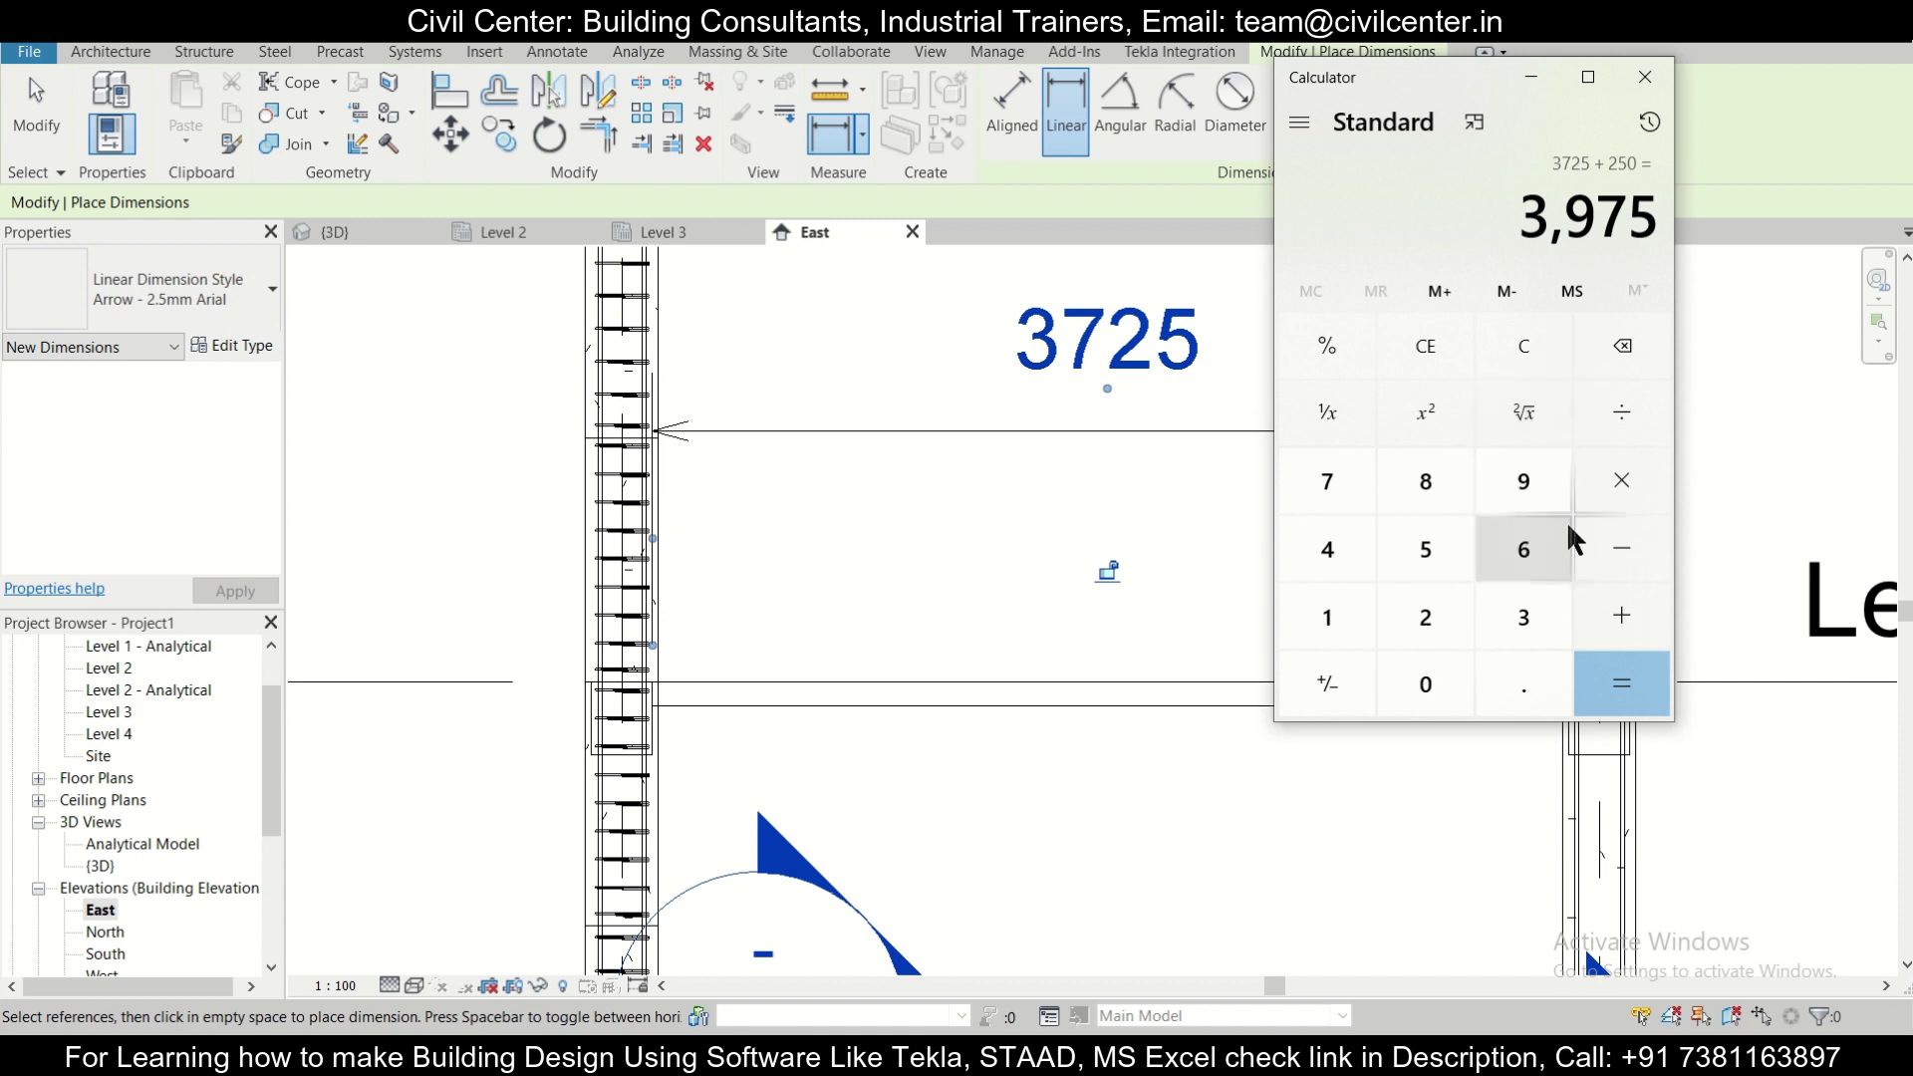
Check the end-support fraction in the PDF slab section and multiply the 3975 span by 0.15 in Calculator.
{"action": "key", "text": "alt+Tab"}
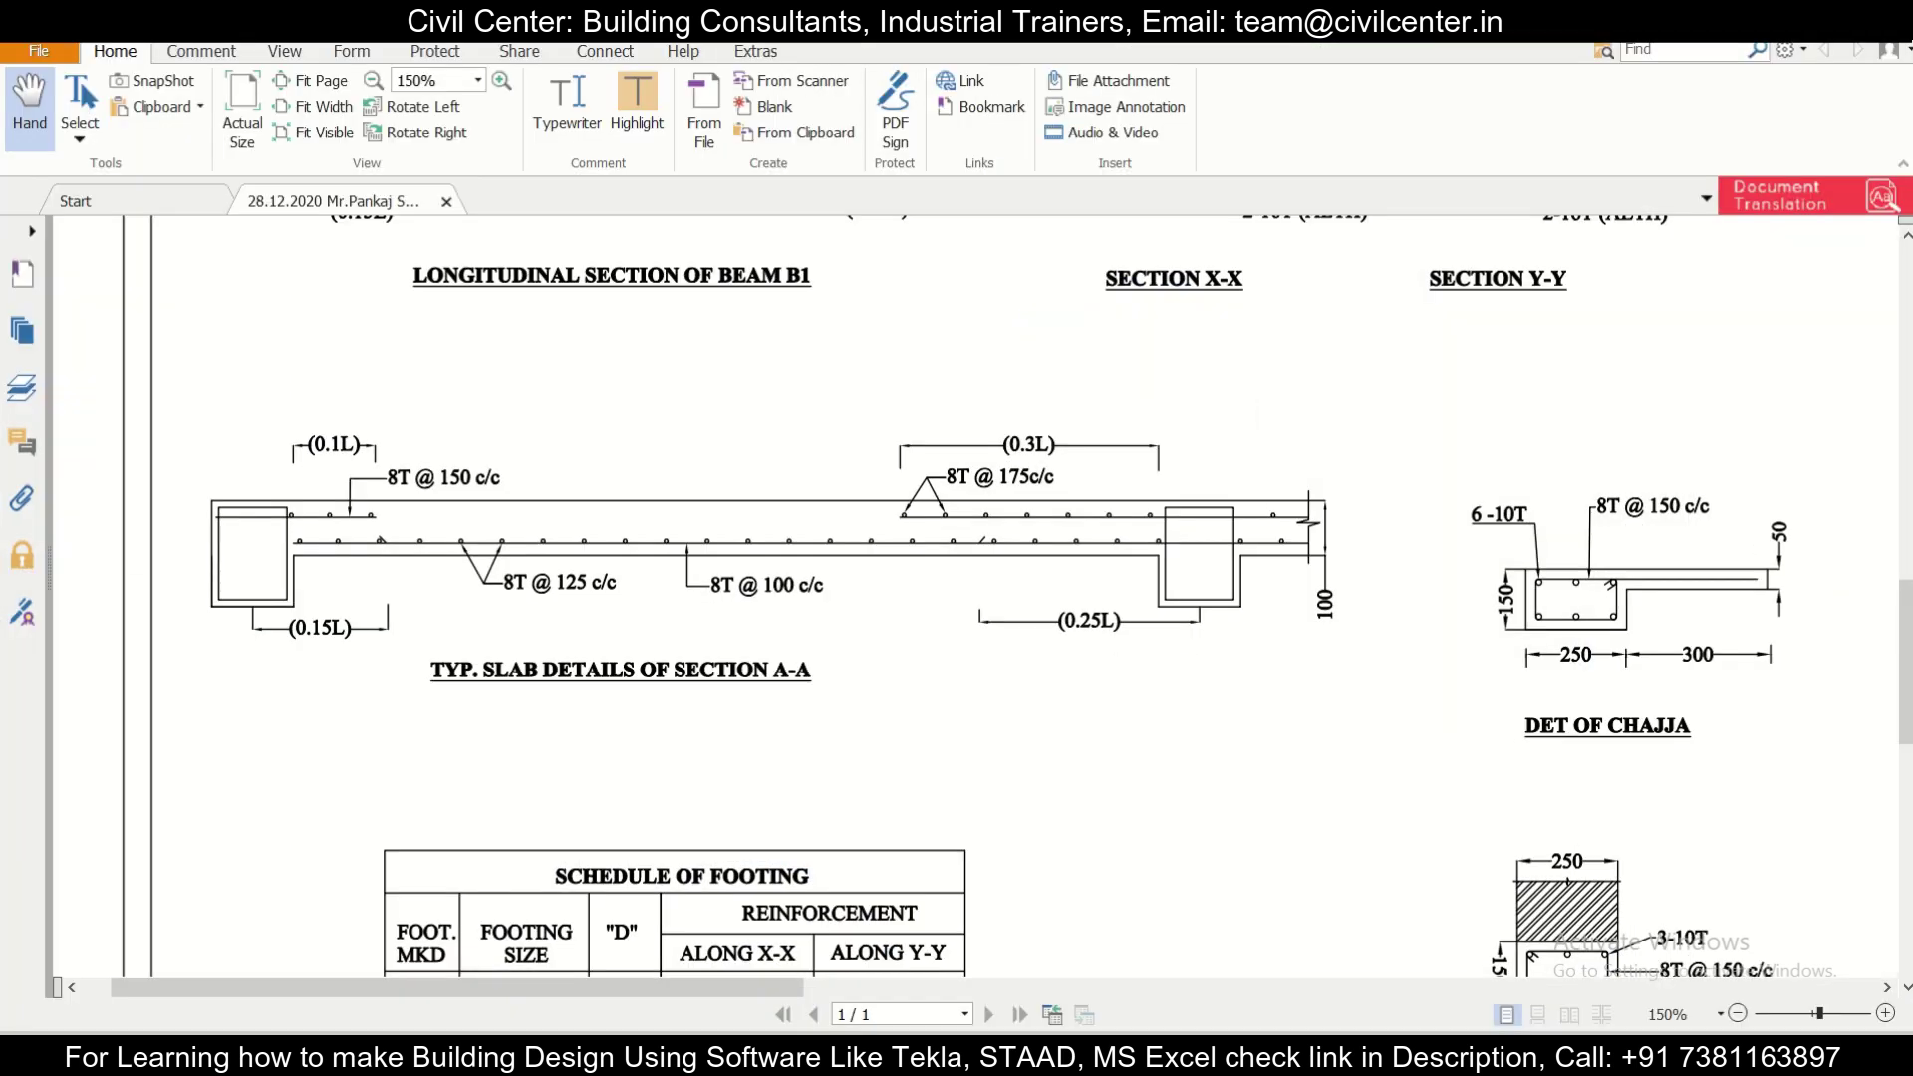
{"action": "key", "text": "alt+Tab"}
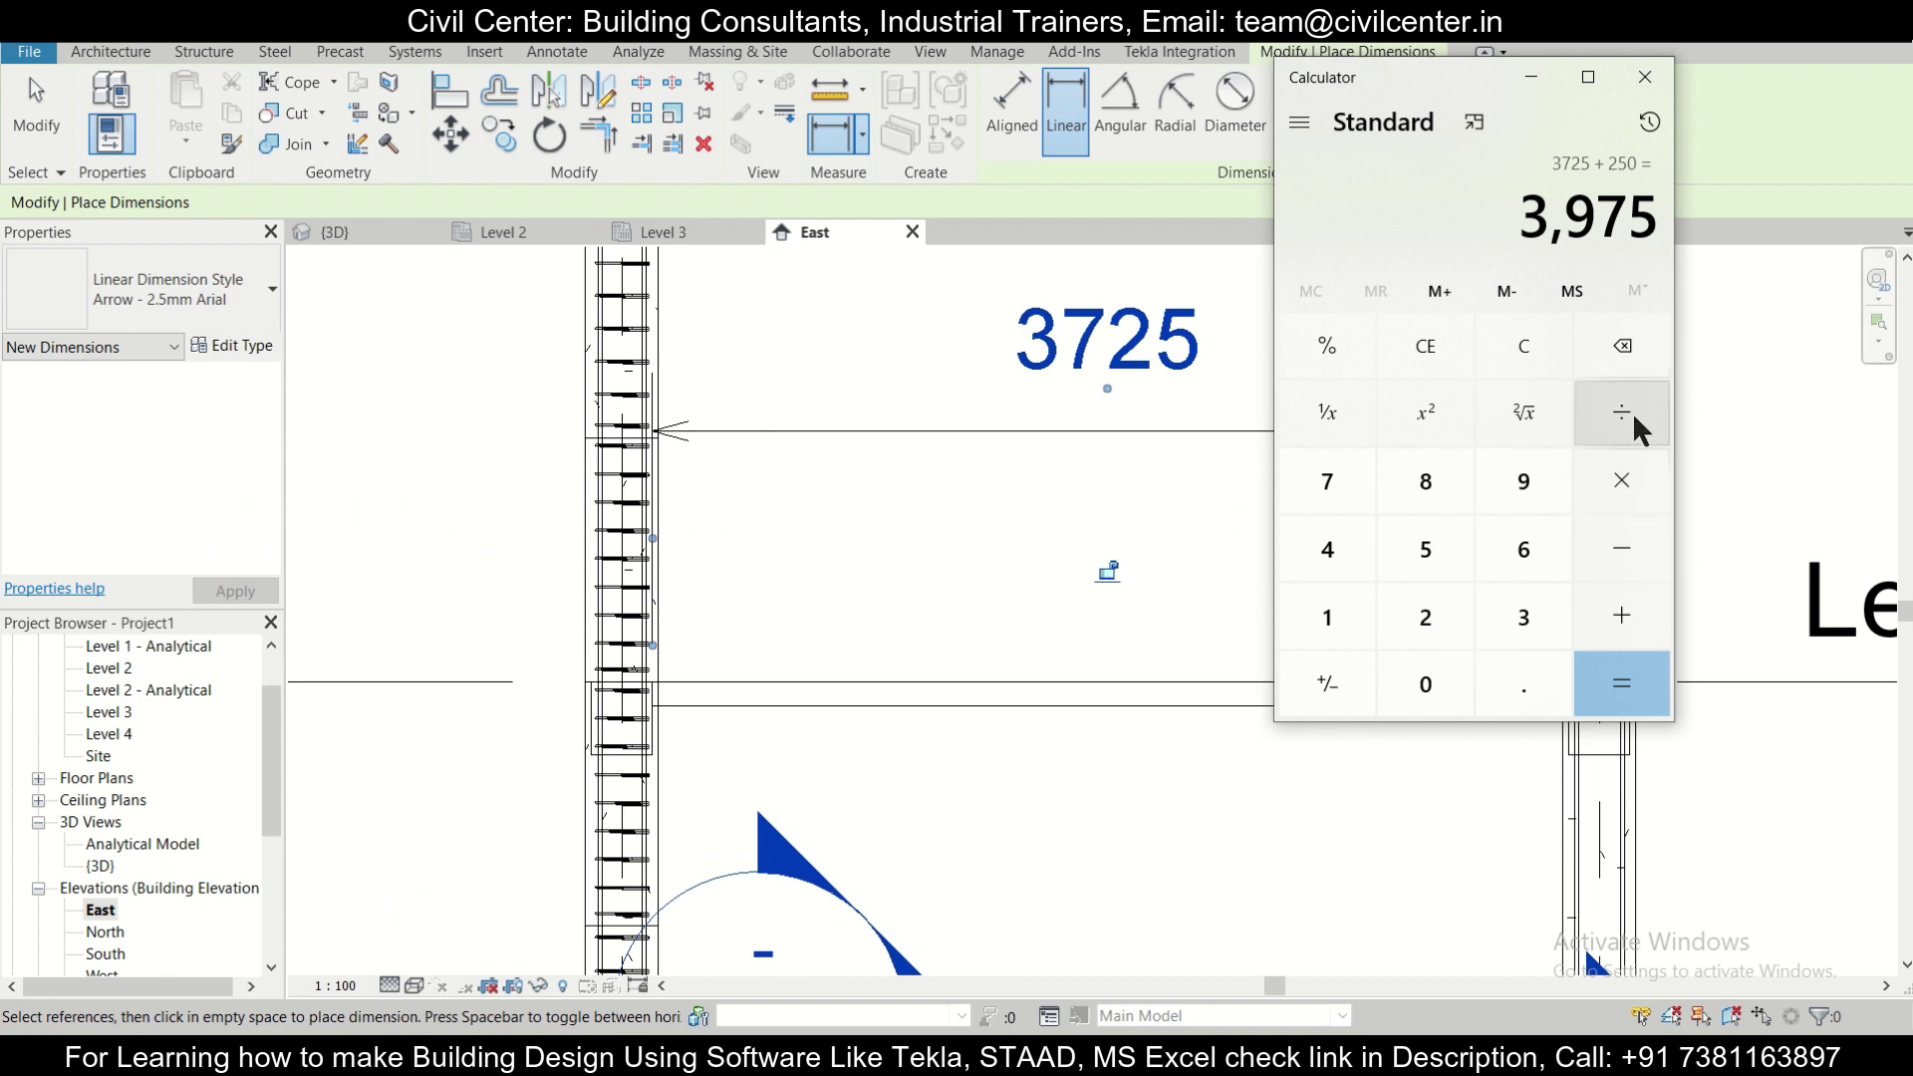
{"action": "left_click", "coordinate": [1614, 478]}
{"action": "left_click", "coordinate": [1522, 677]}
{"action": "left_click", "coordinate": [1335, 613]}
{"action": "left_click", "coordinate": [1425, 549]}
{"action": "left_click", "coordinate": [1614, 683]}
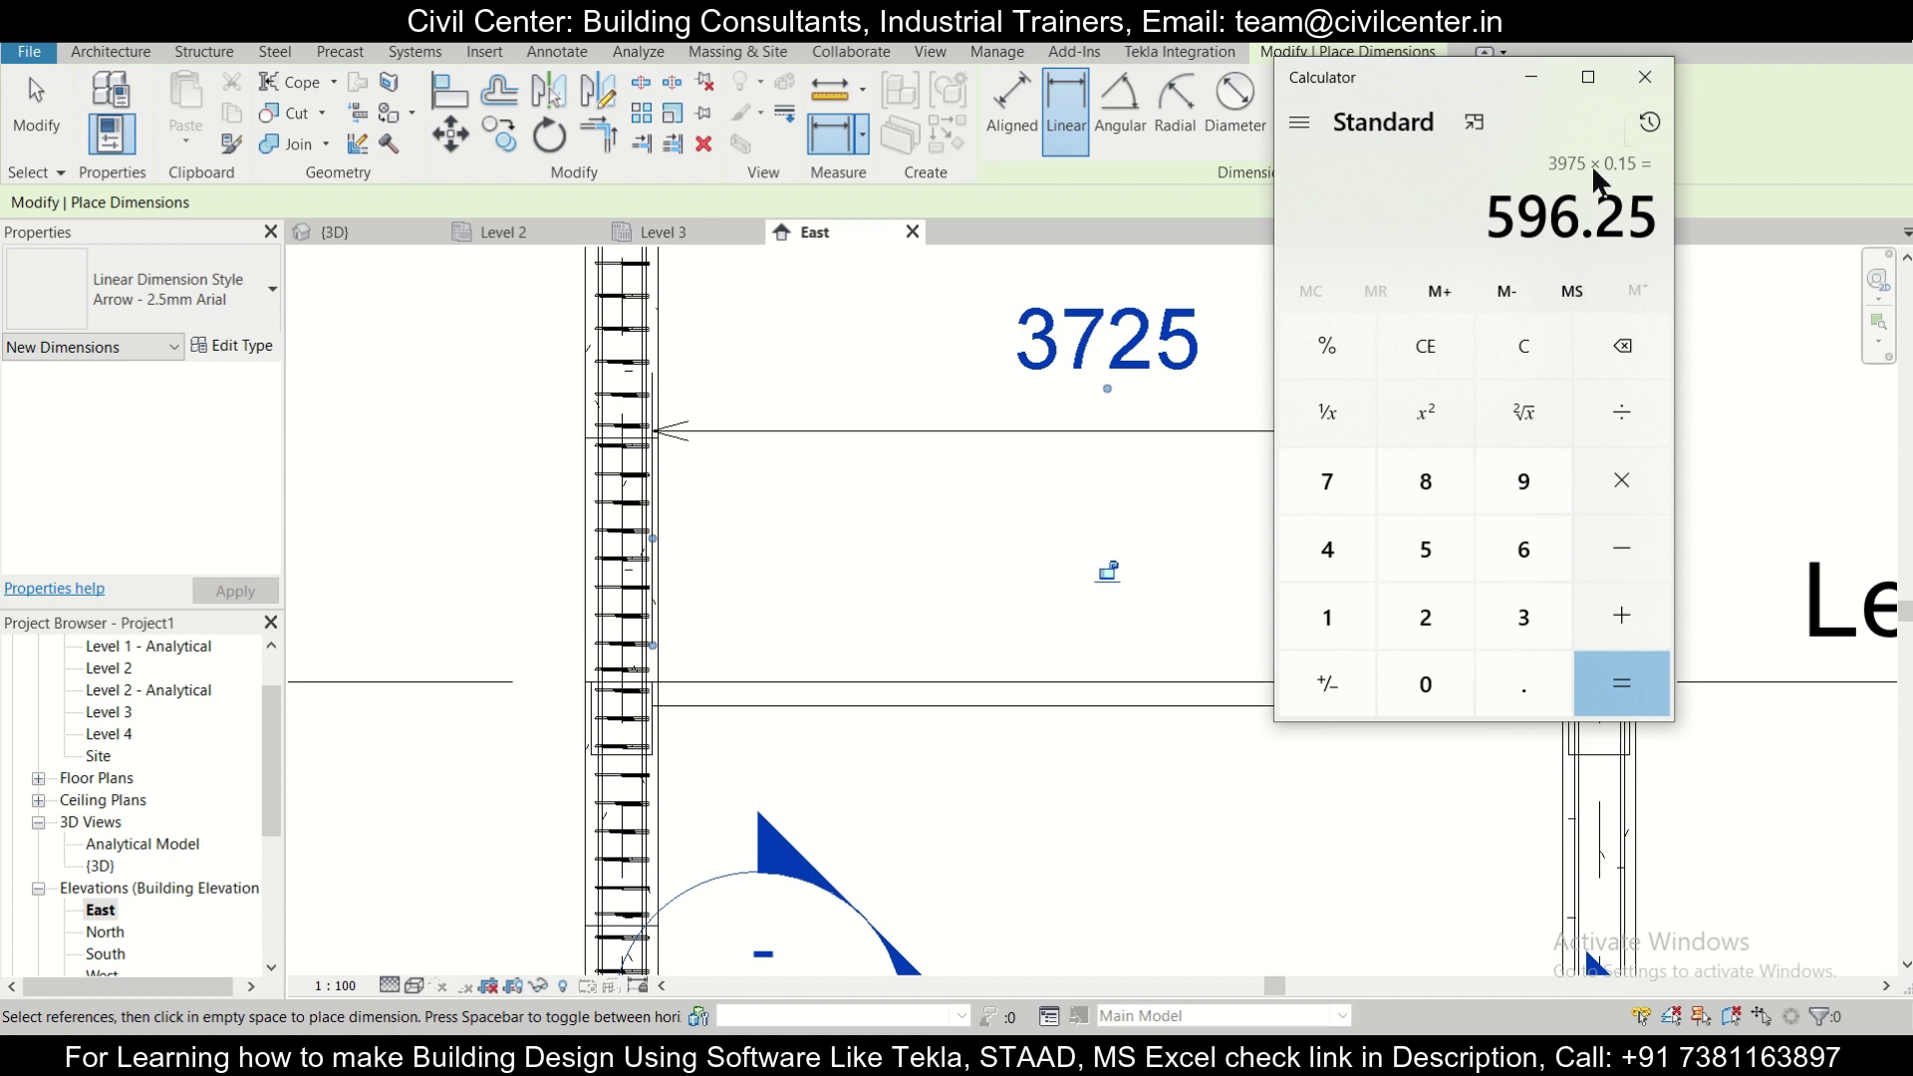
{"action": "left_click", "coordinate": [1530, 84]}
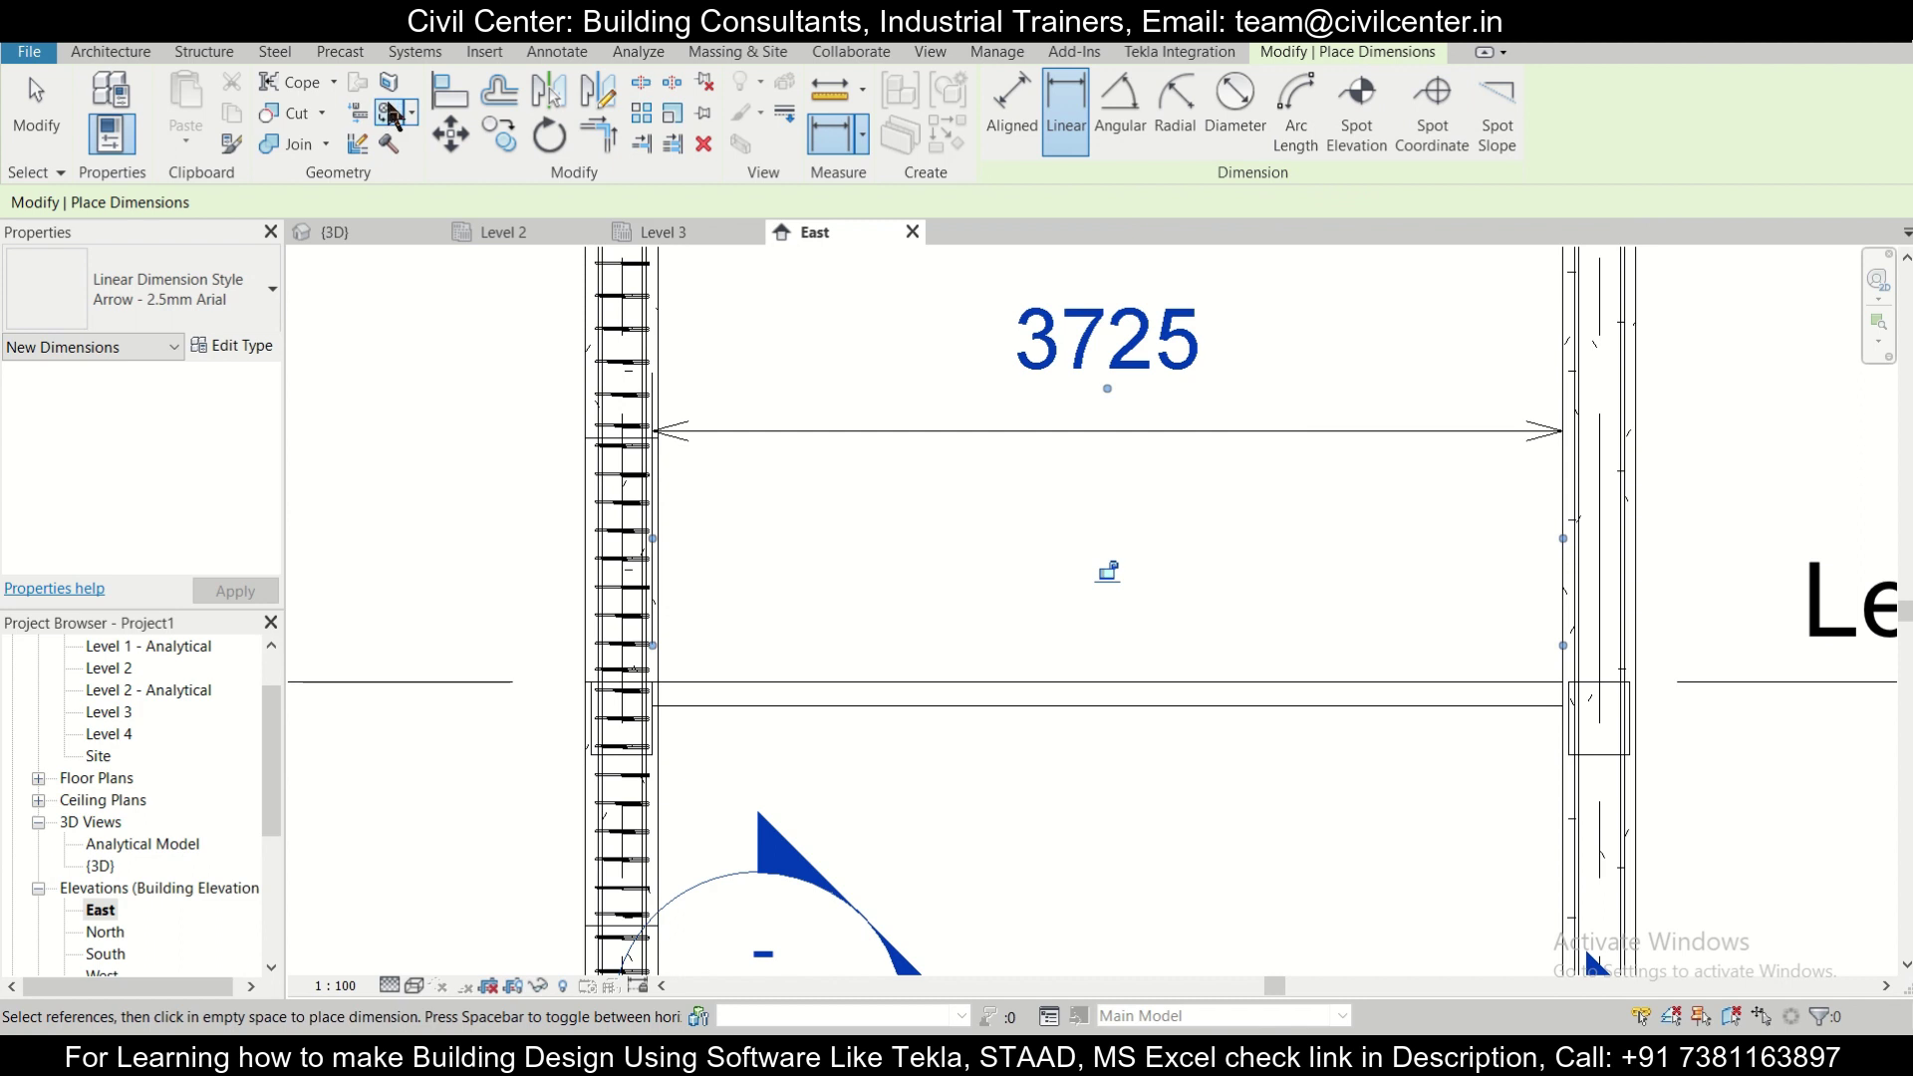
Place a grid line offset 596.3 from the reinforced column's centreline, toward the slab, in the East elevation.
{"action": "left_click", "coordinate": [205, 52]}
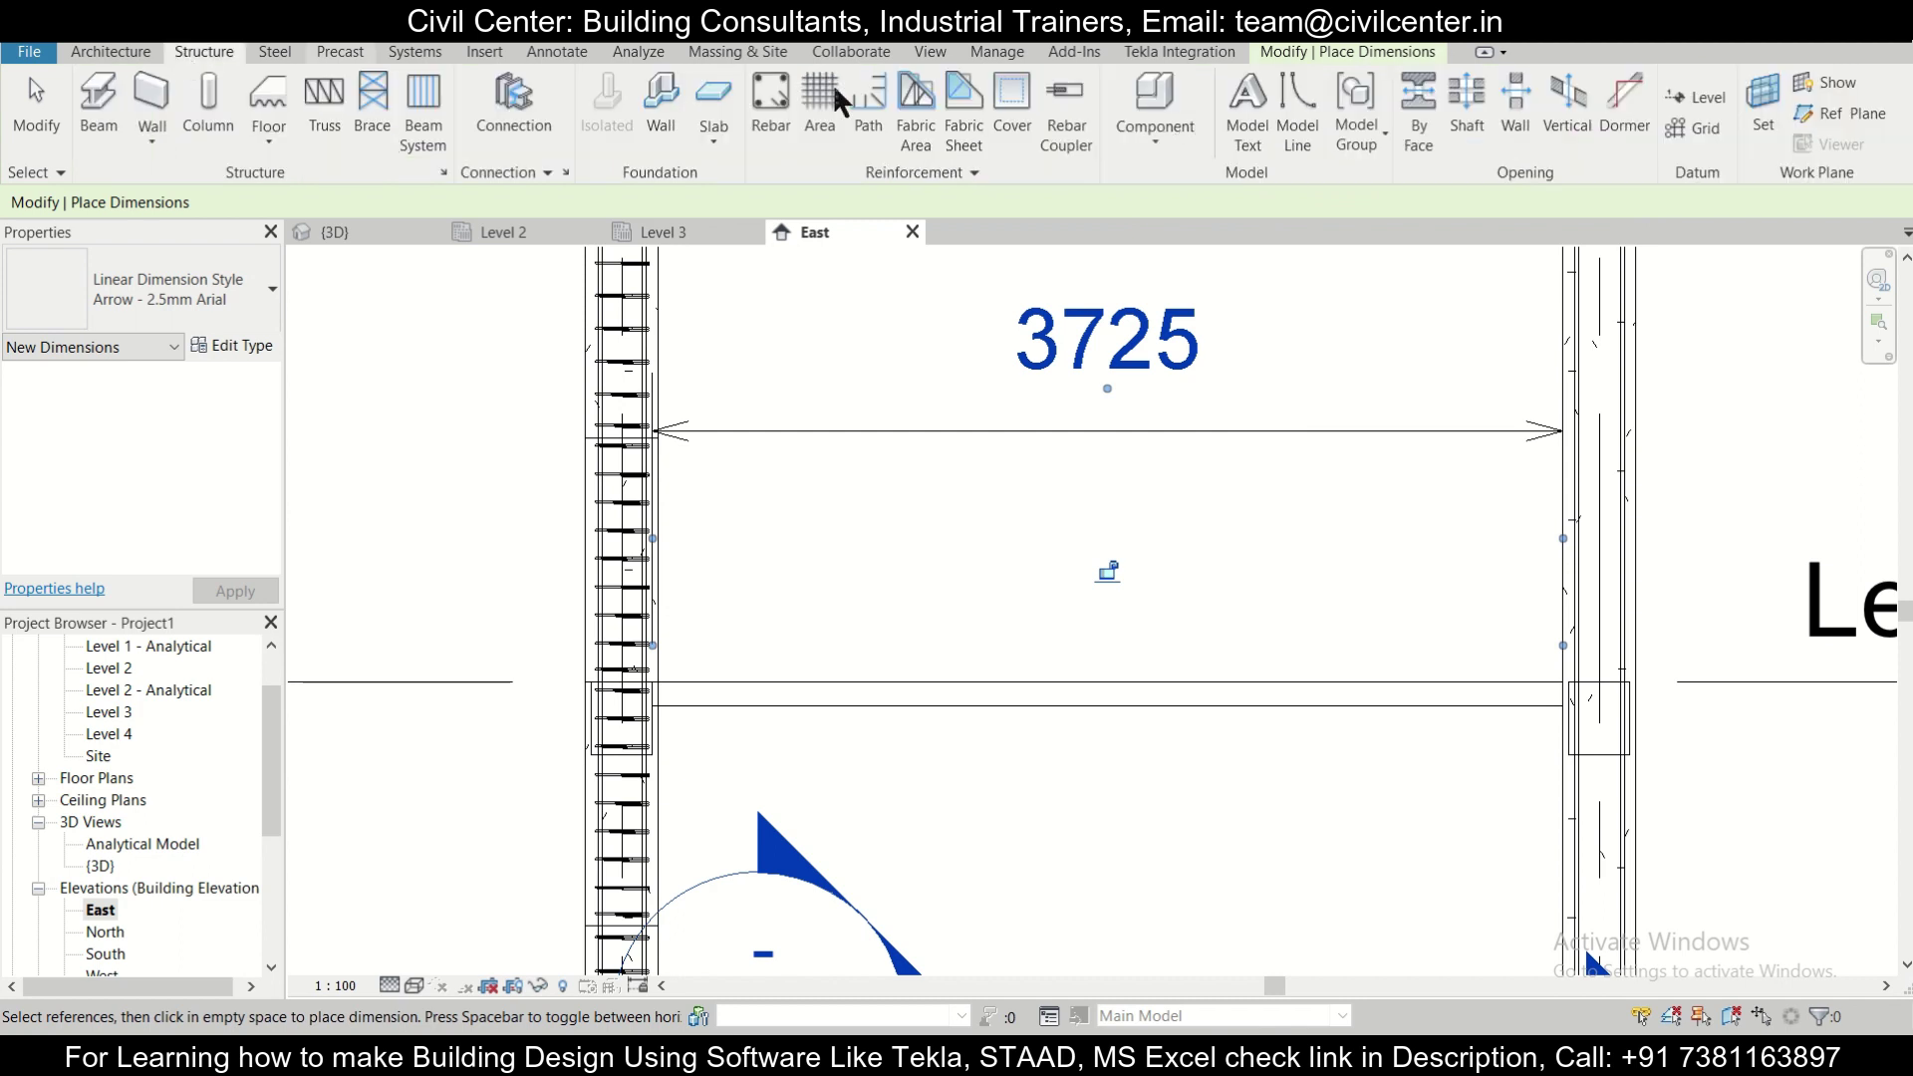
{"action": "left_click", "coordinate": [1697, 127]}
{"action": "left_click", "coordinate": [1025, 87]}
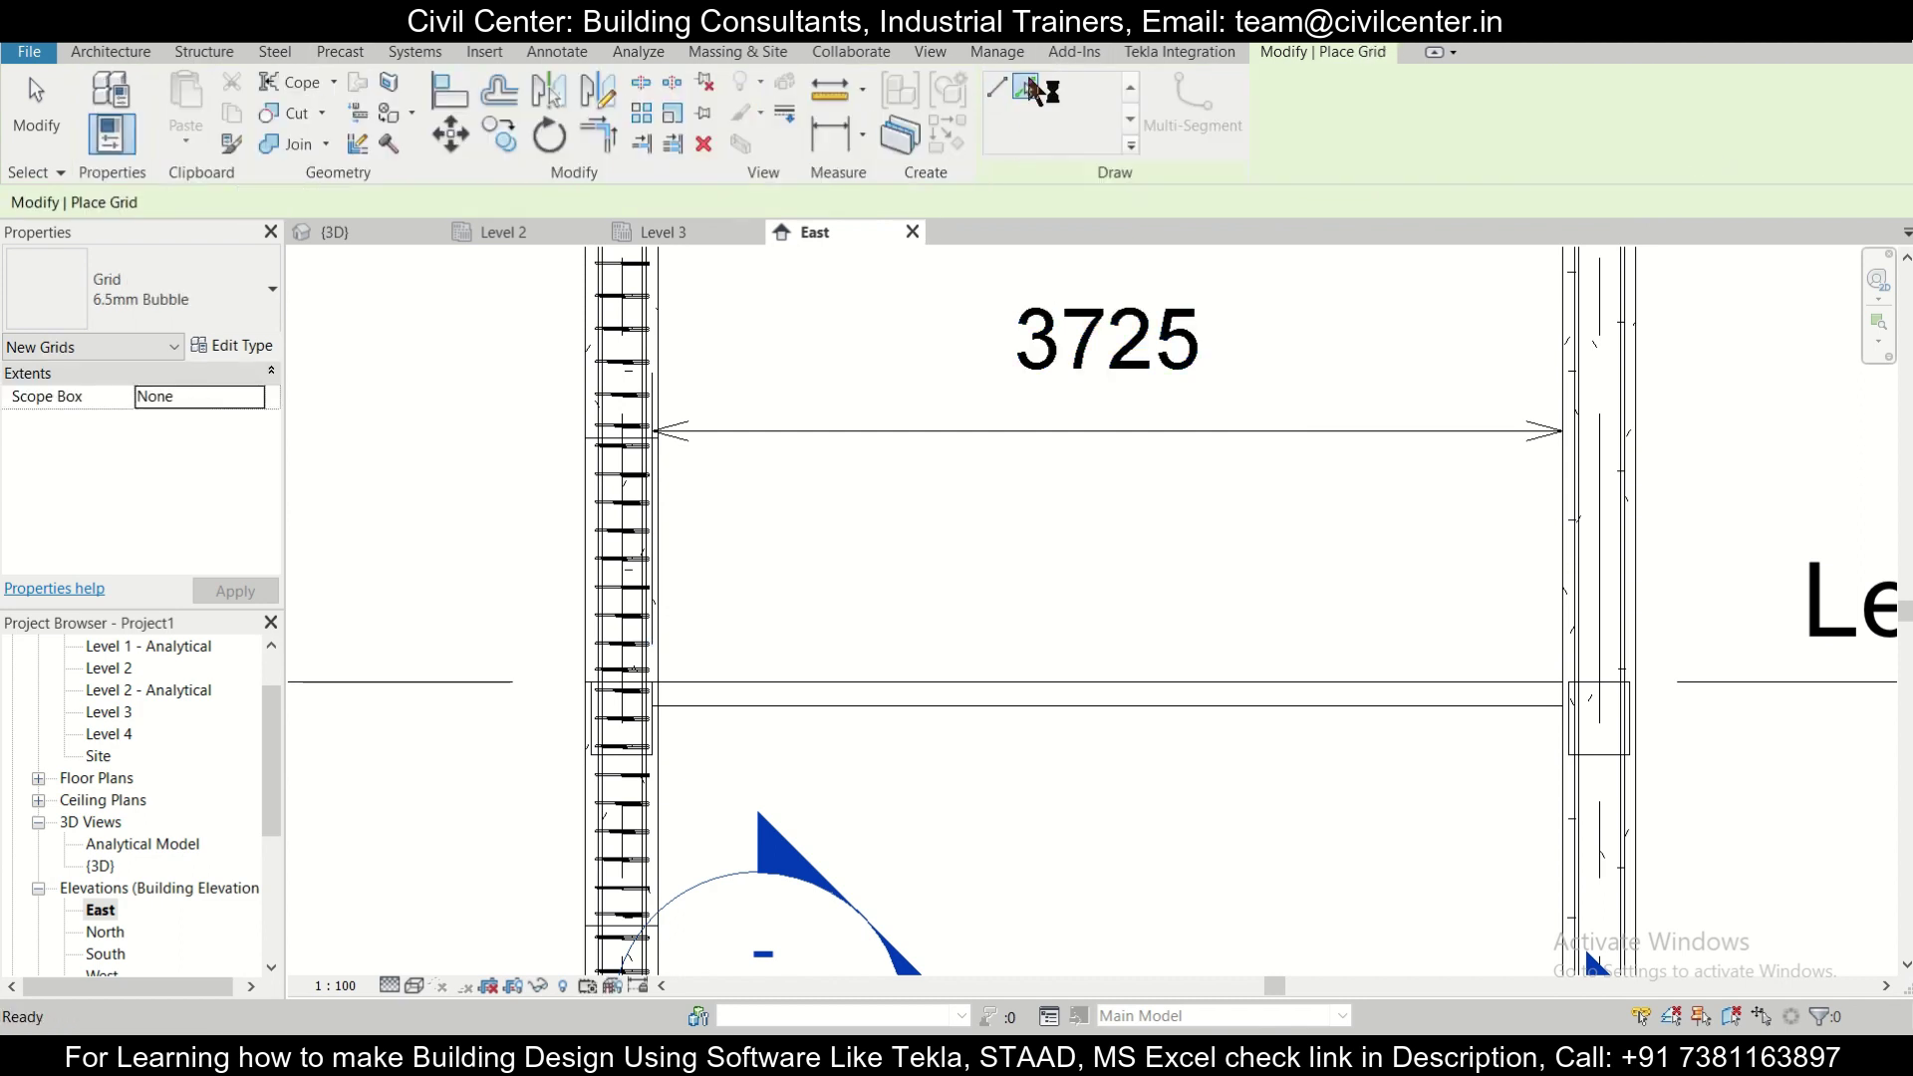
{"action": "double_click", "coordinate": [273, 204]}
{"action": "type", "text": "596.3"}
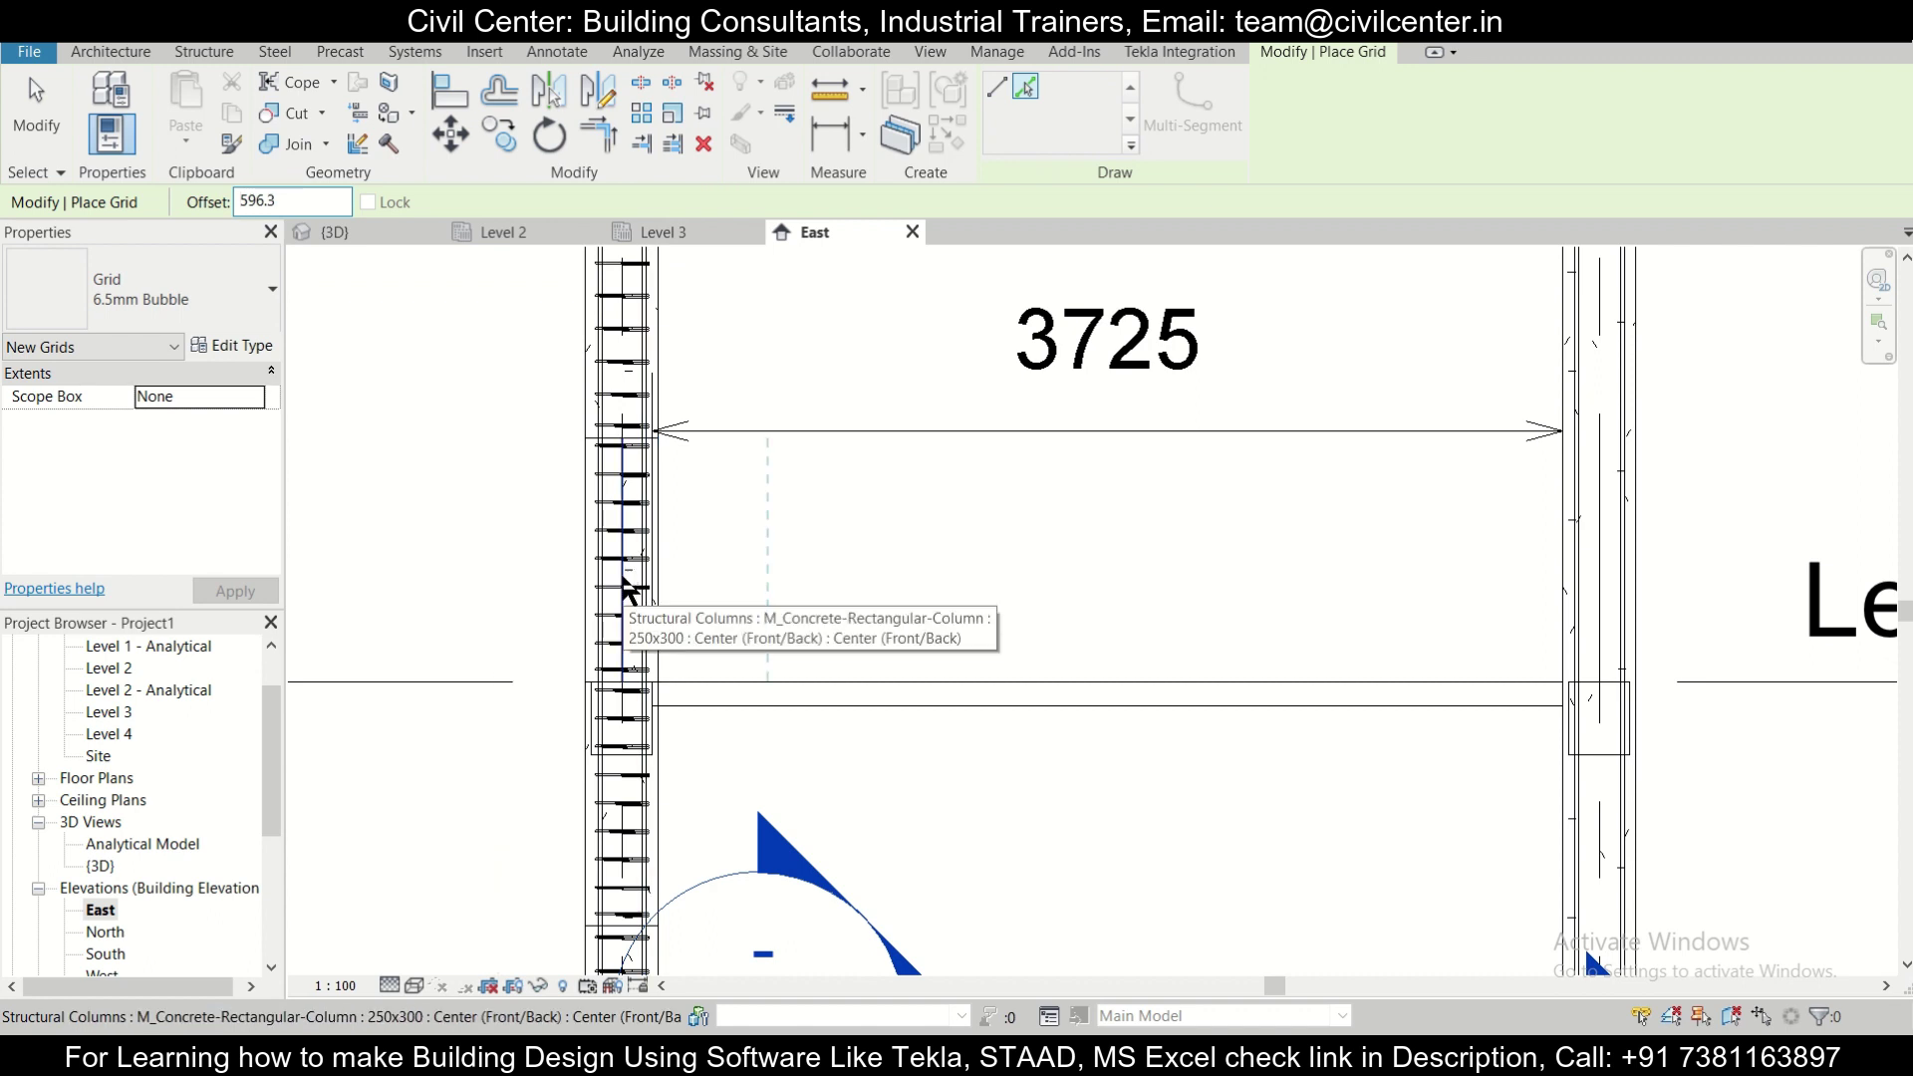
{"action": "left_click", "coordinate": [625, 580]}
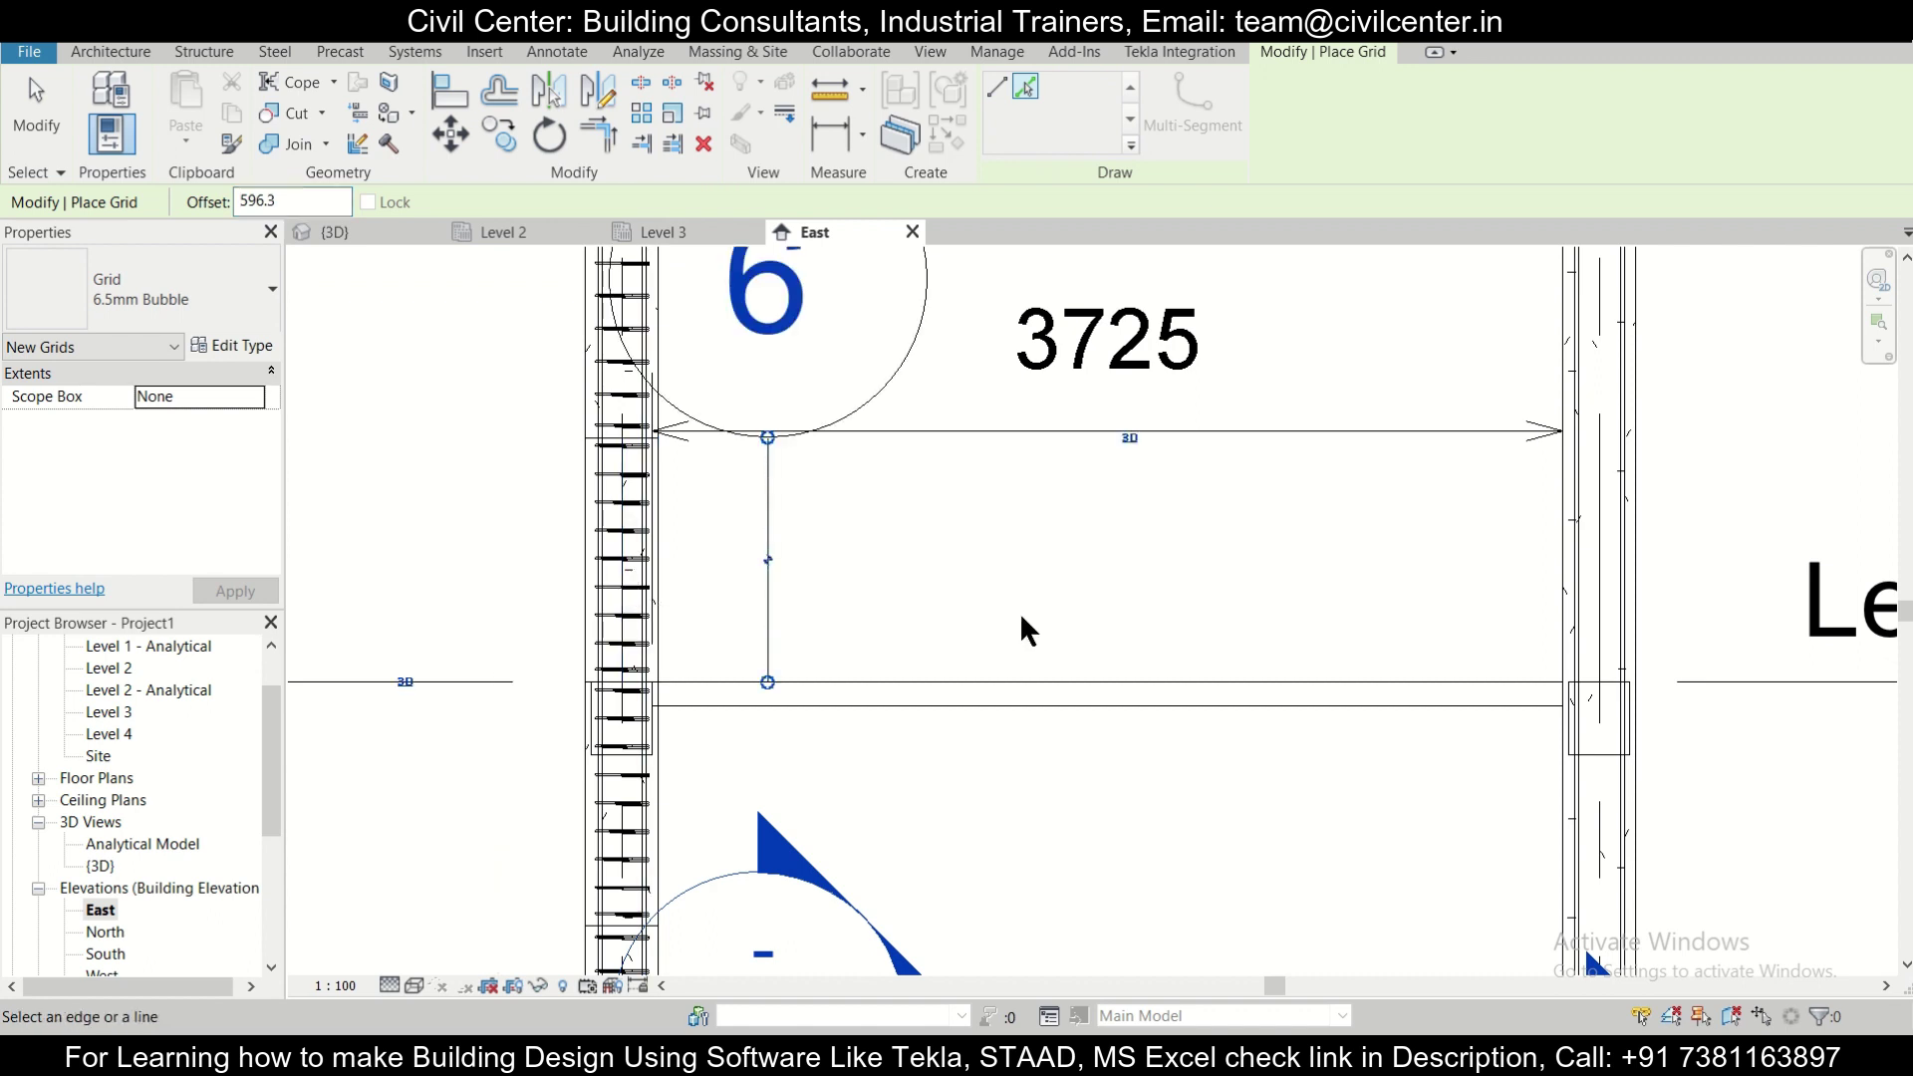
Consult the PDF slab section and calculate 3975 × 0.5 in Calculator for the other support's cut-off.
{"action": "scroll", "coordinate": [1008, 614], "scroll_direction": "down", "scroll_amount": 2}
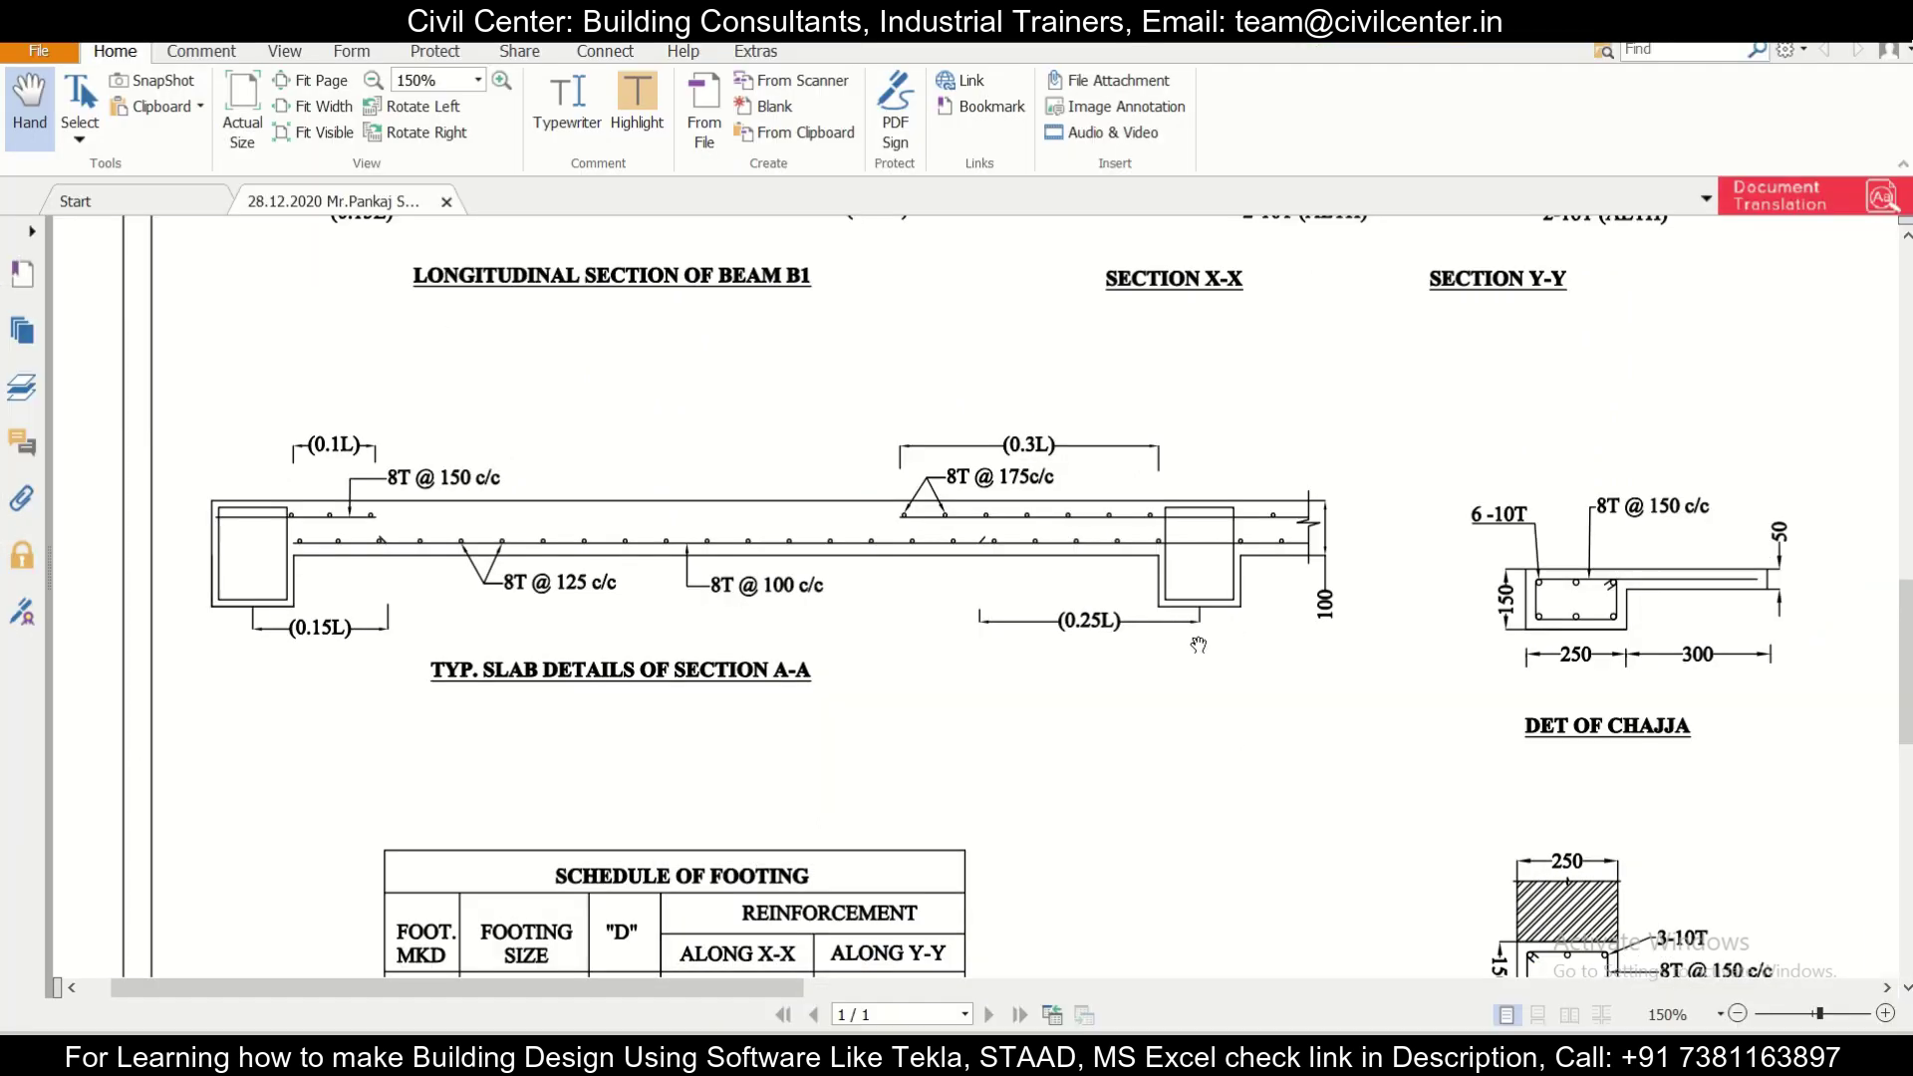
{"action": "key", "text": "alt+Tab"}
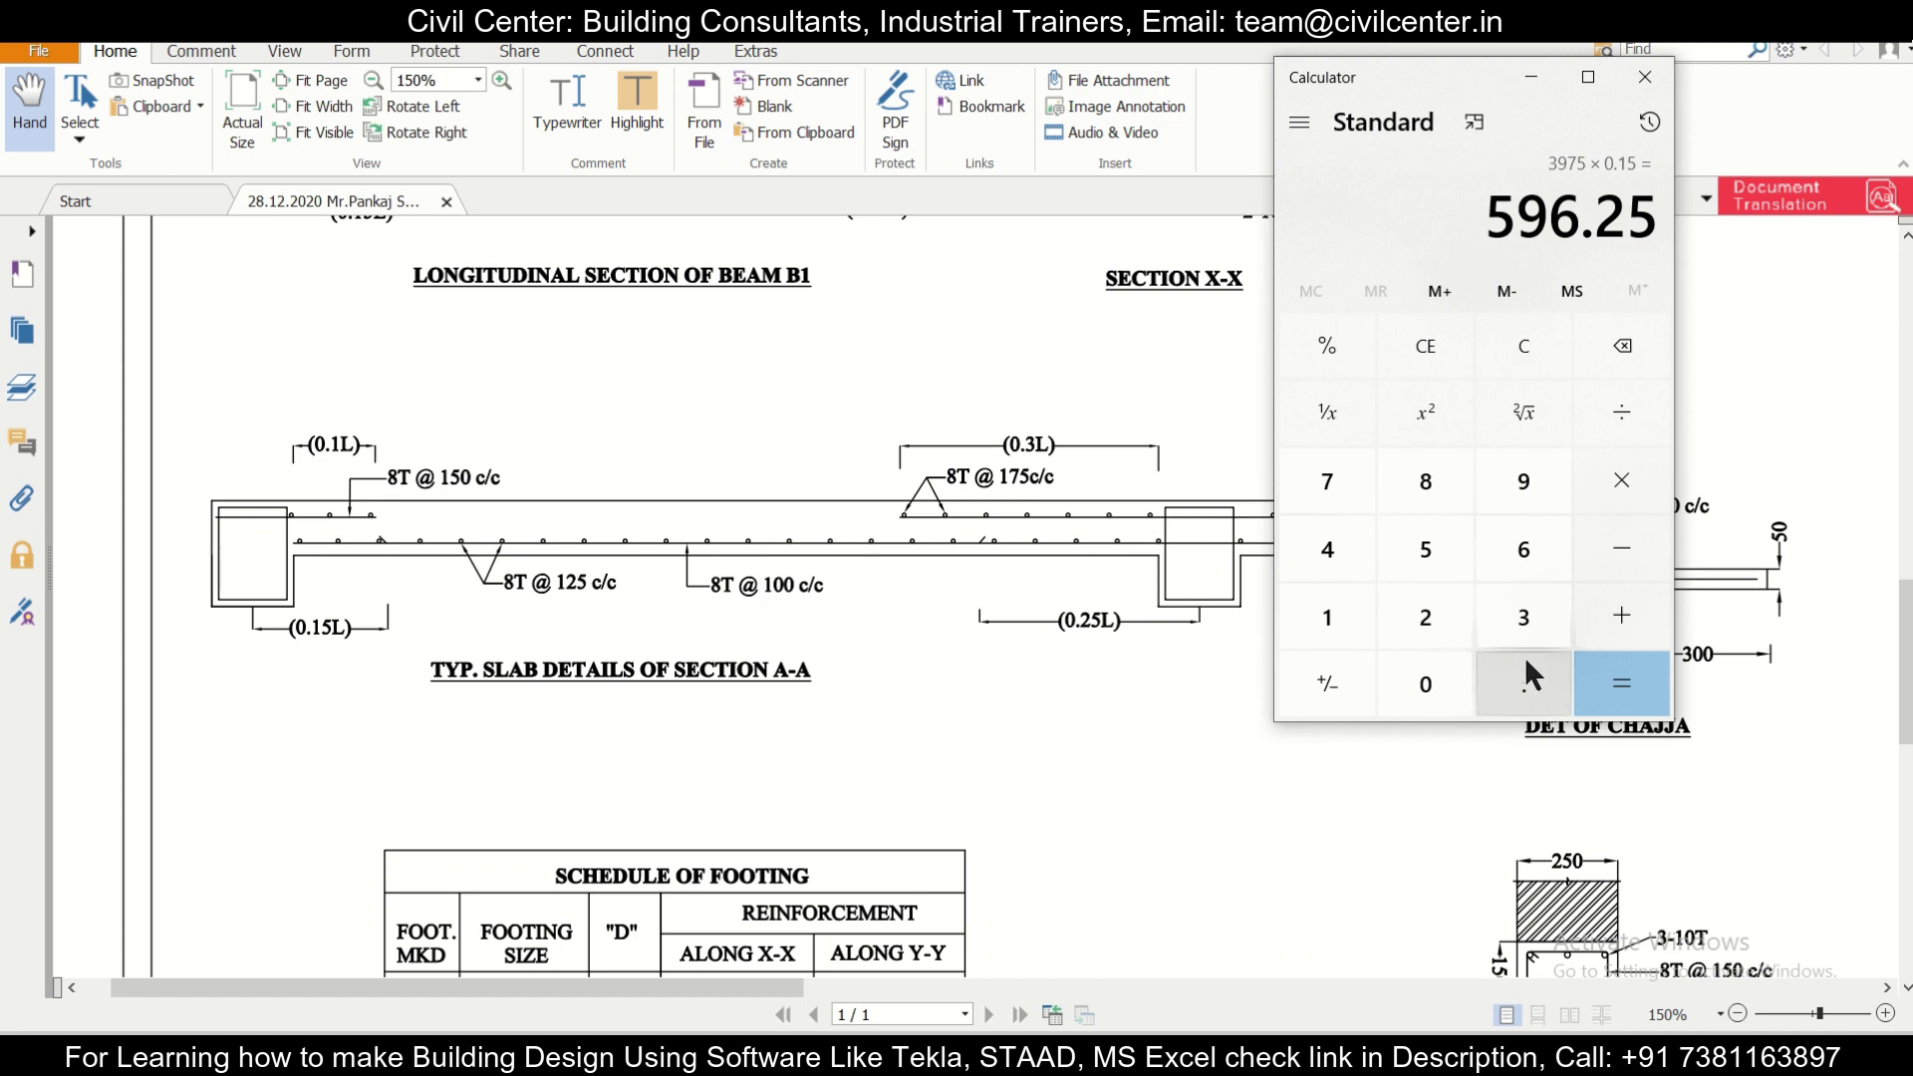
{"action": "left_click", "coordinate": [1521, 617]}
{"action": "left_click", "coordinate": [1523, 481]}
{"action": "left_click", "coordinate": [1327, 481]}
{"action": "left_click", "coordinate": [1426, 549]}
{"action": "left_click", "coordinate": [1621, 481]}
{"action": "left_click", "coordinate": [1523, 683]}
{"action": "left_click", "coordinate": [1426, 549]}
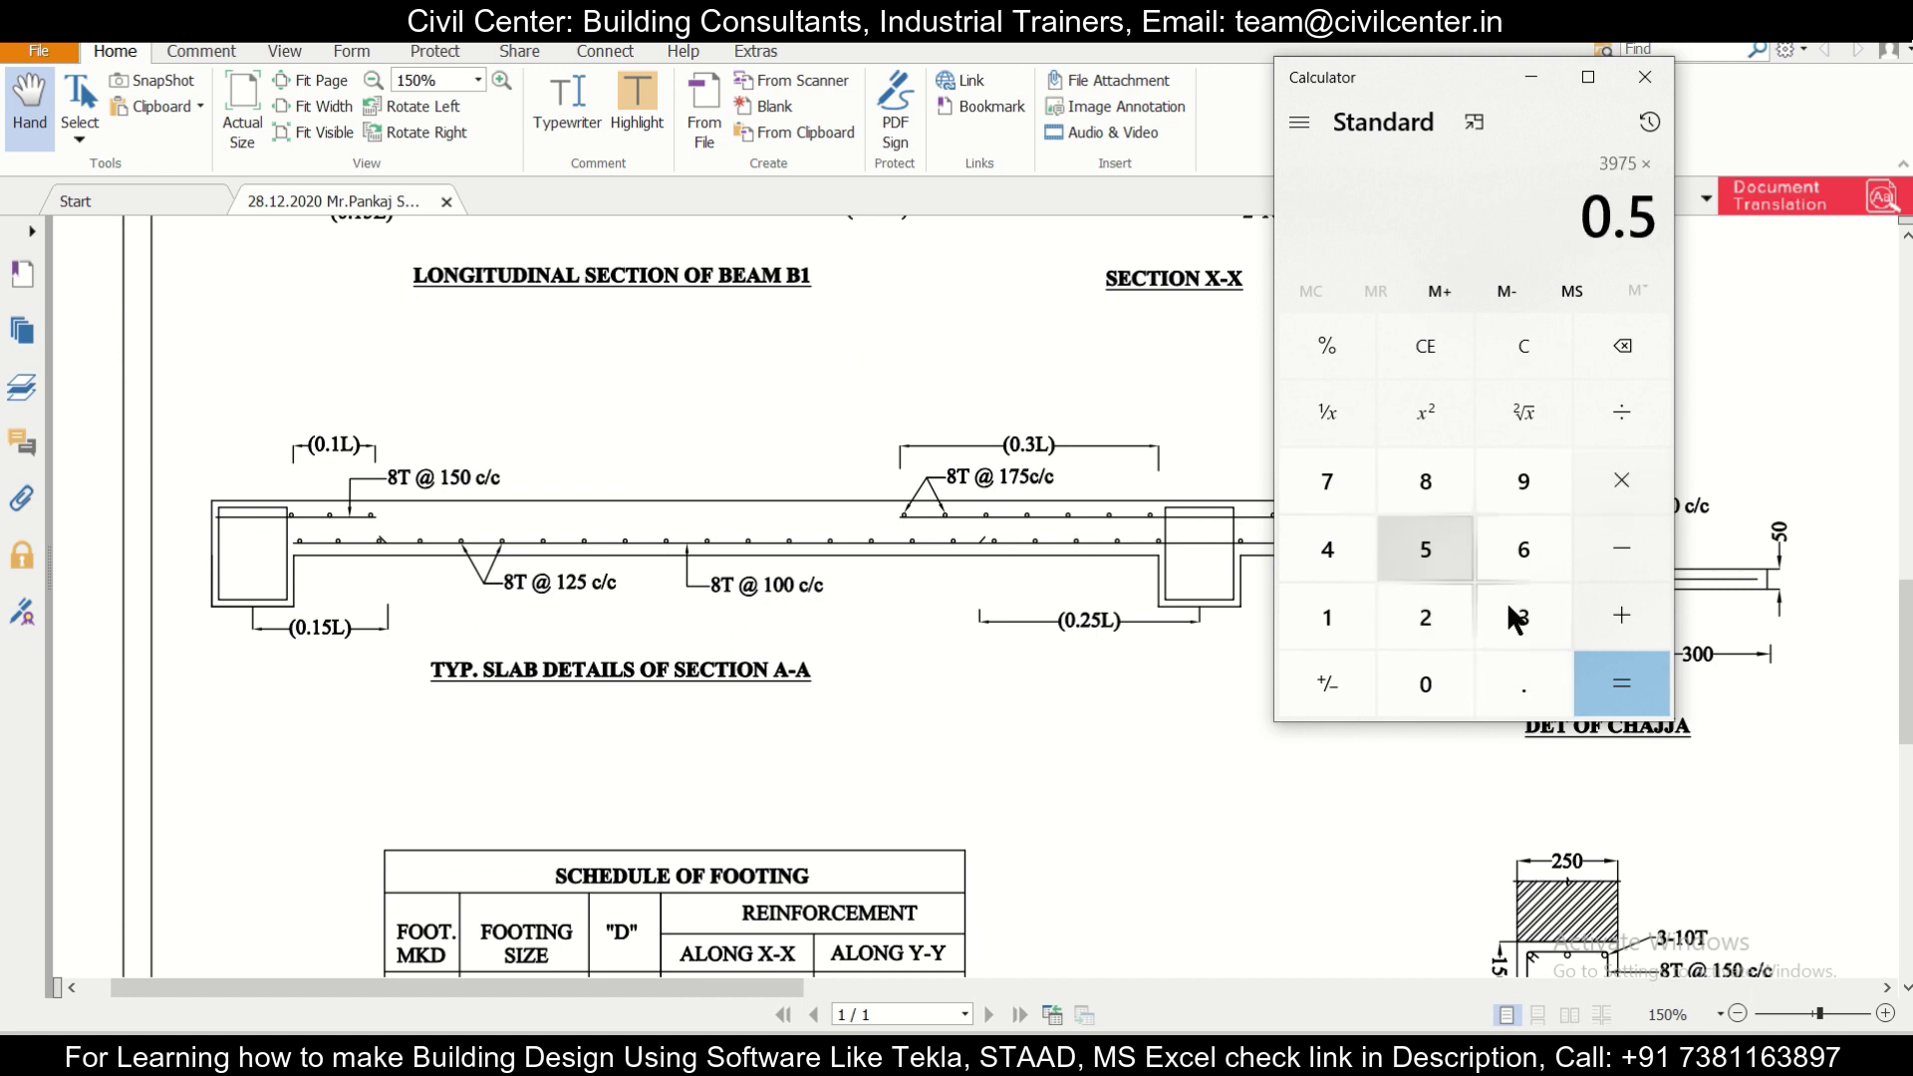
{"action": "left_click", "coordinate": [1606, 686]}
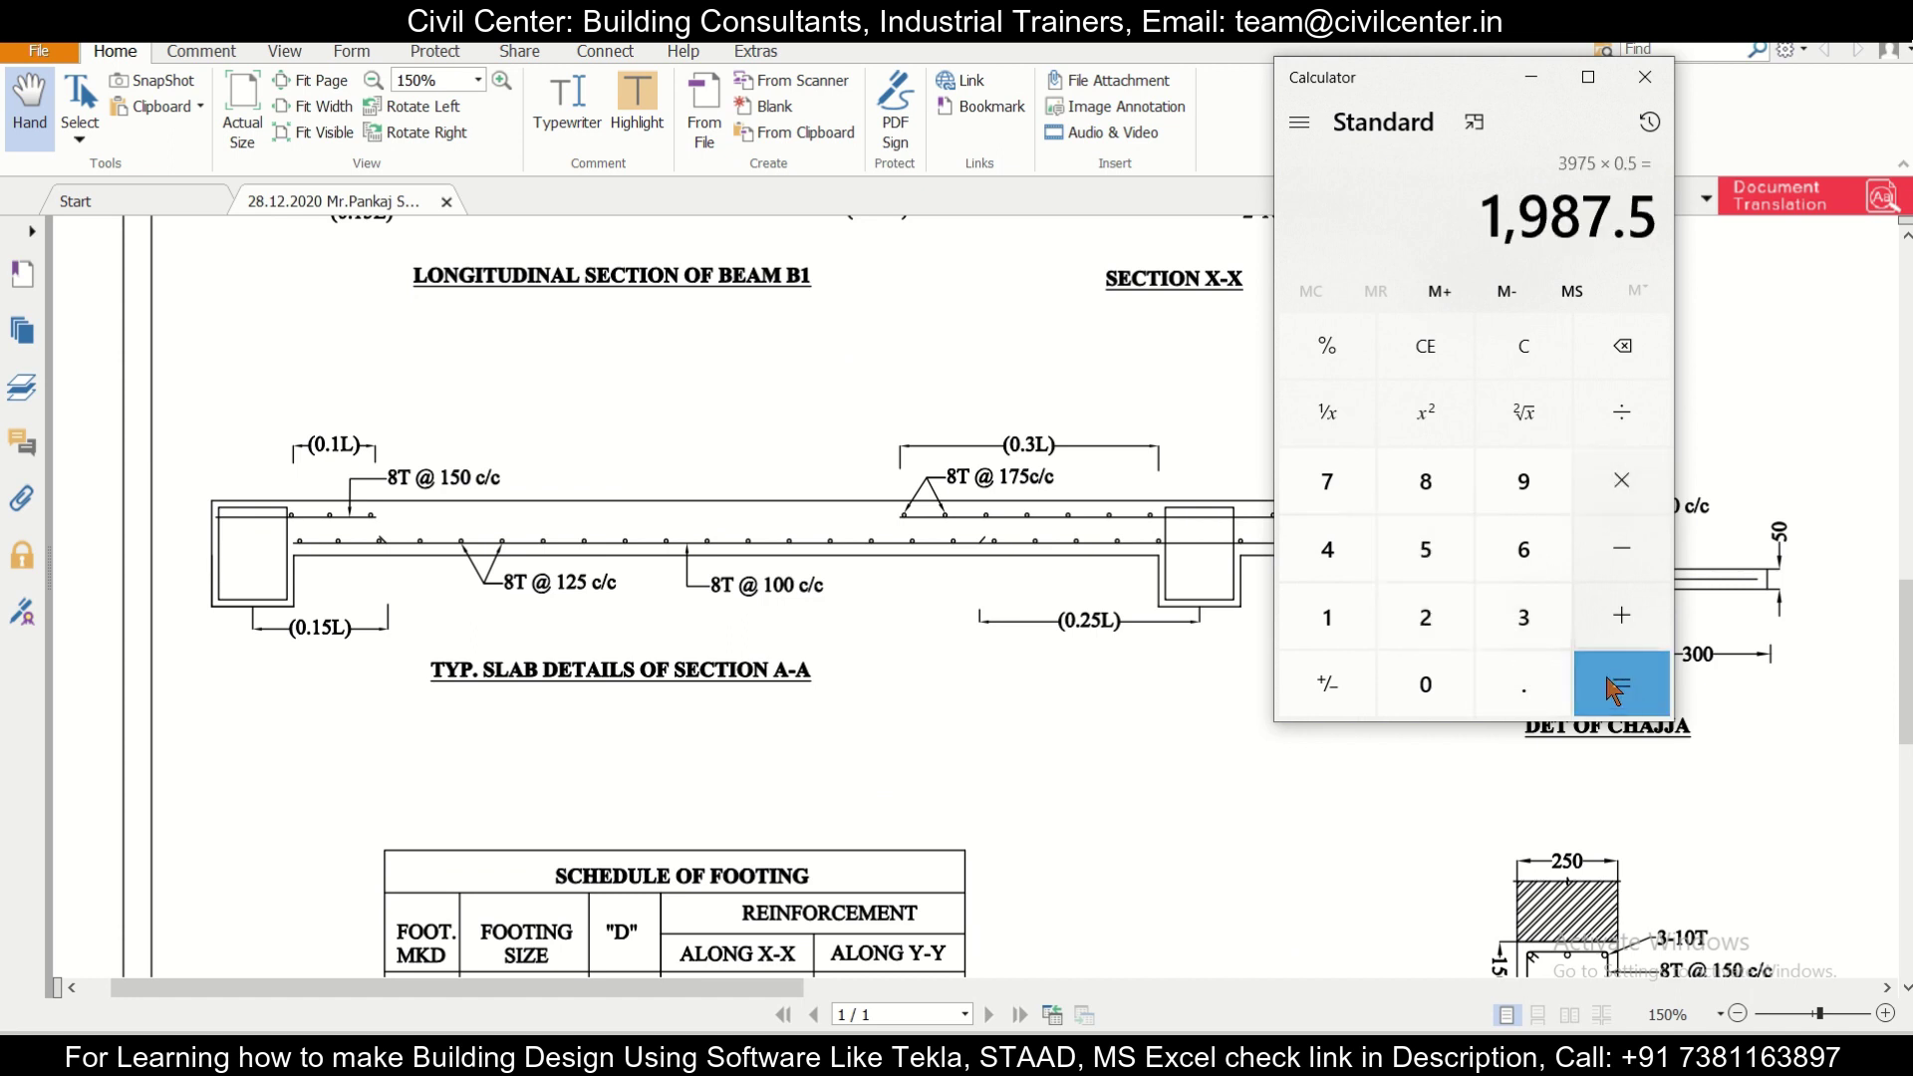
{"action": "left_click", "coordinate": [1531, 78]}
Return to Revit and set the grid offset to 1987.5.
{"action": "key", "text": "alt+Tab"}
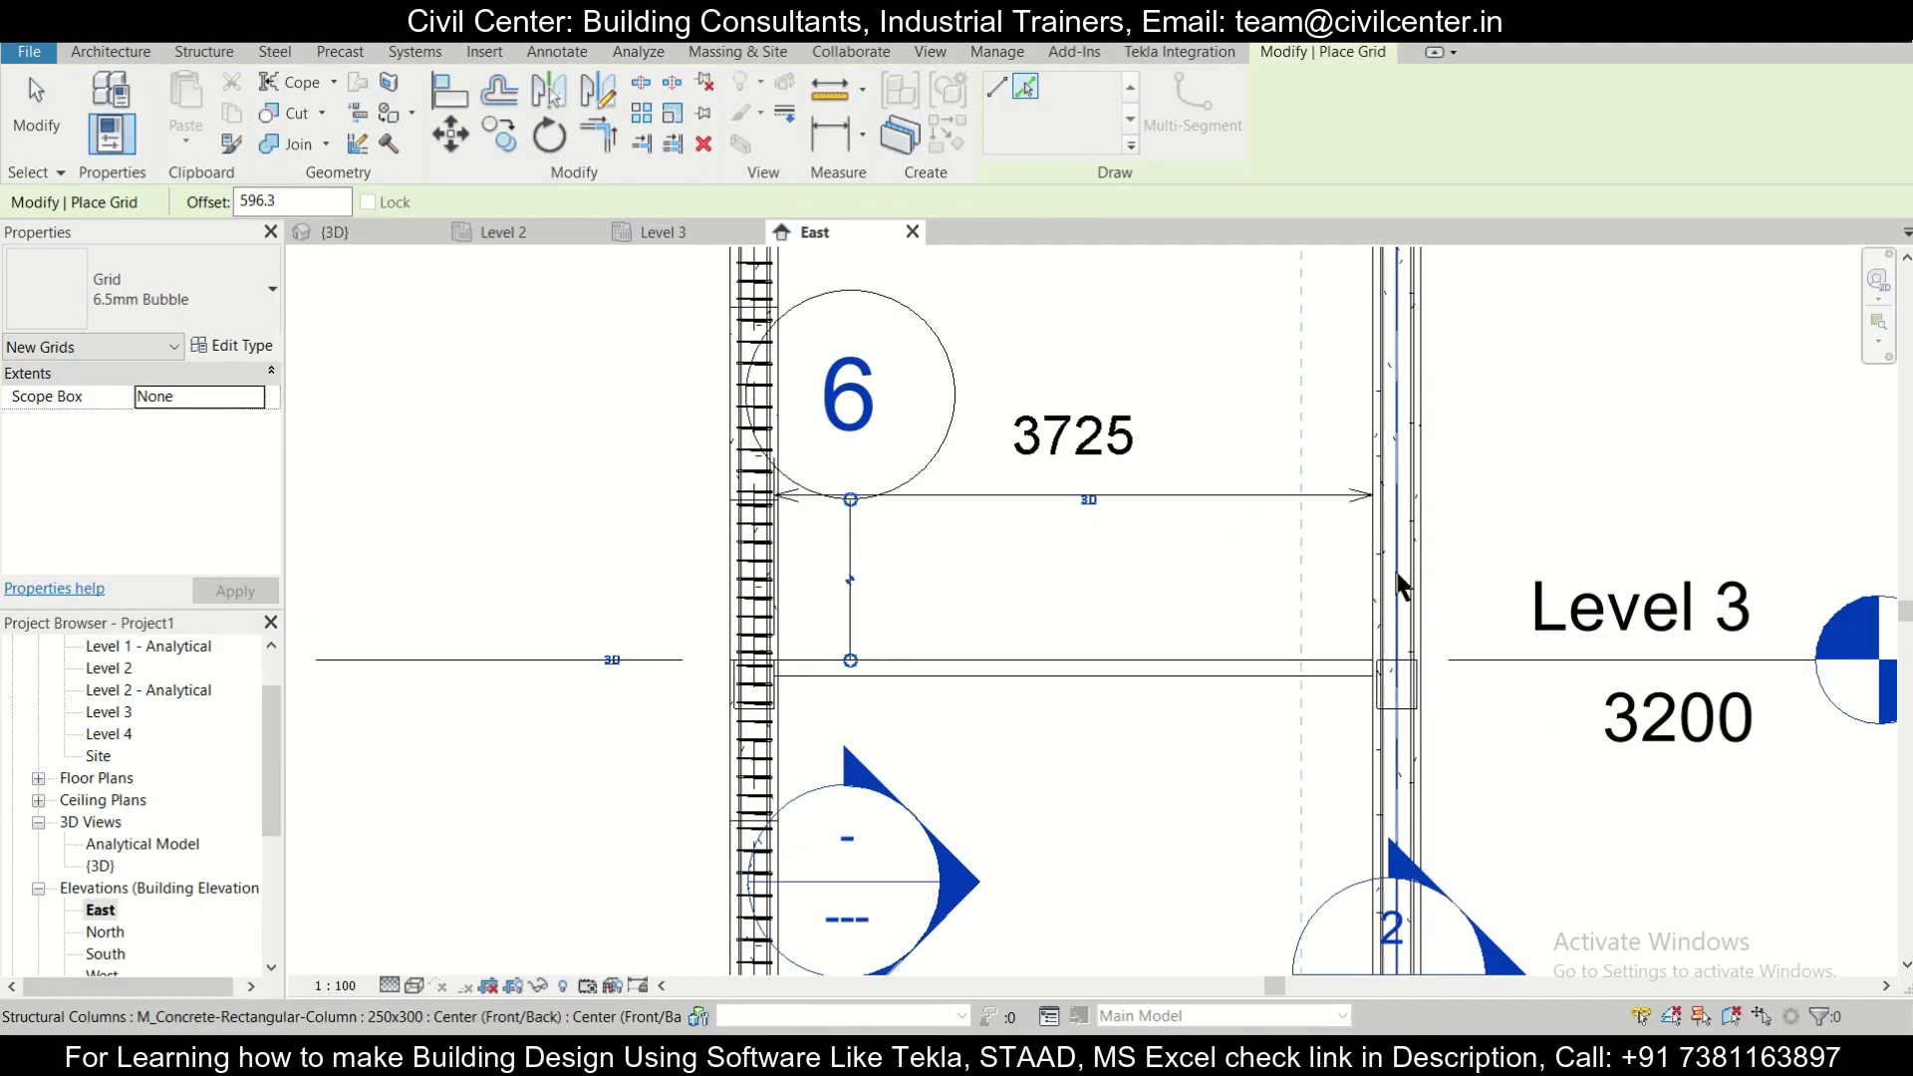
{"action": "double_click", "coordinate": [299, 201]}
{"action": "type", "text": "1987.5"}
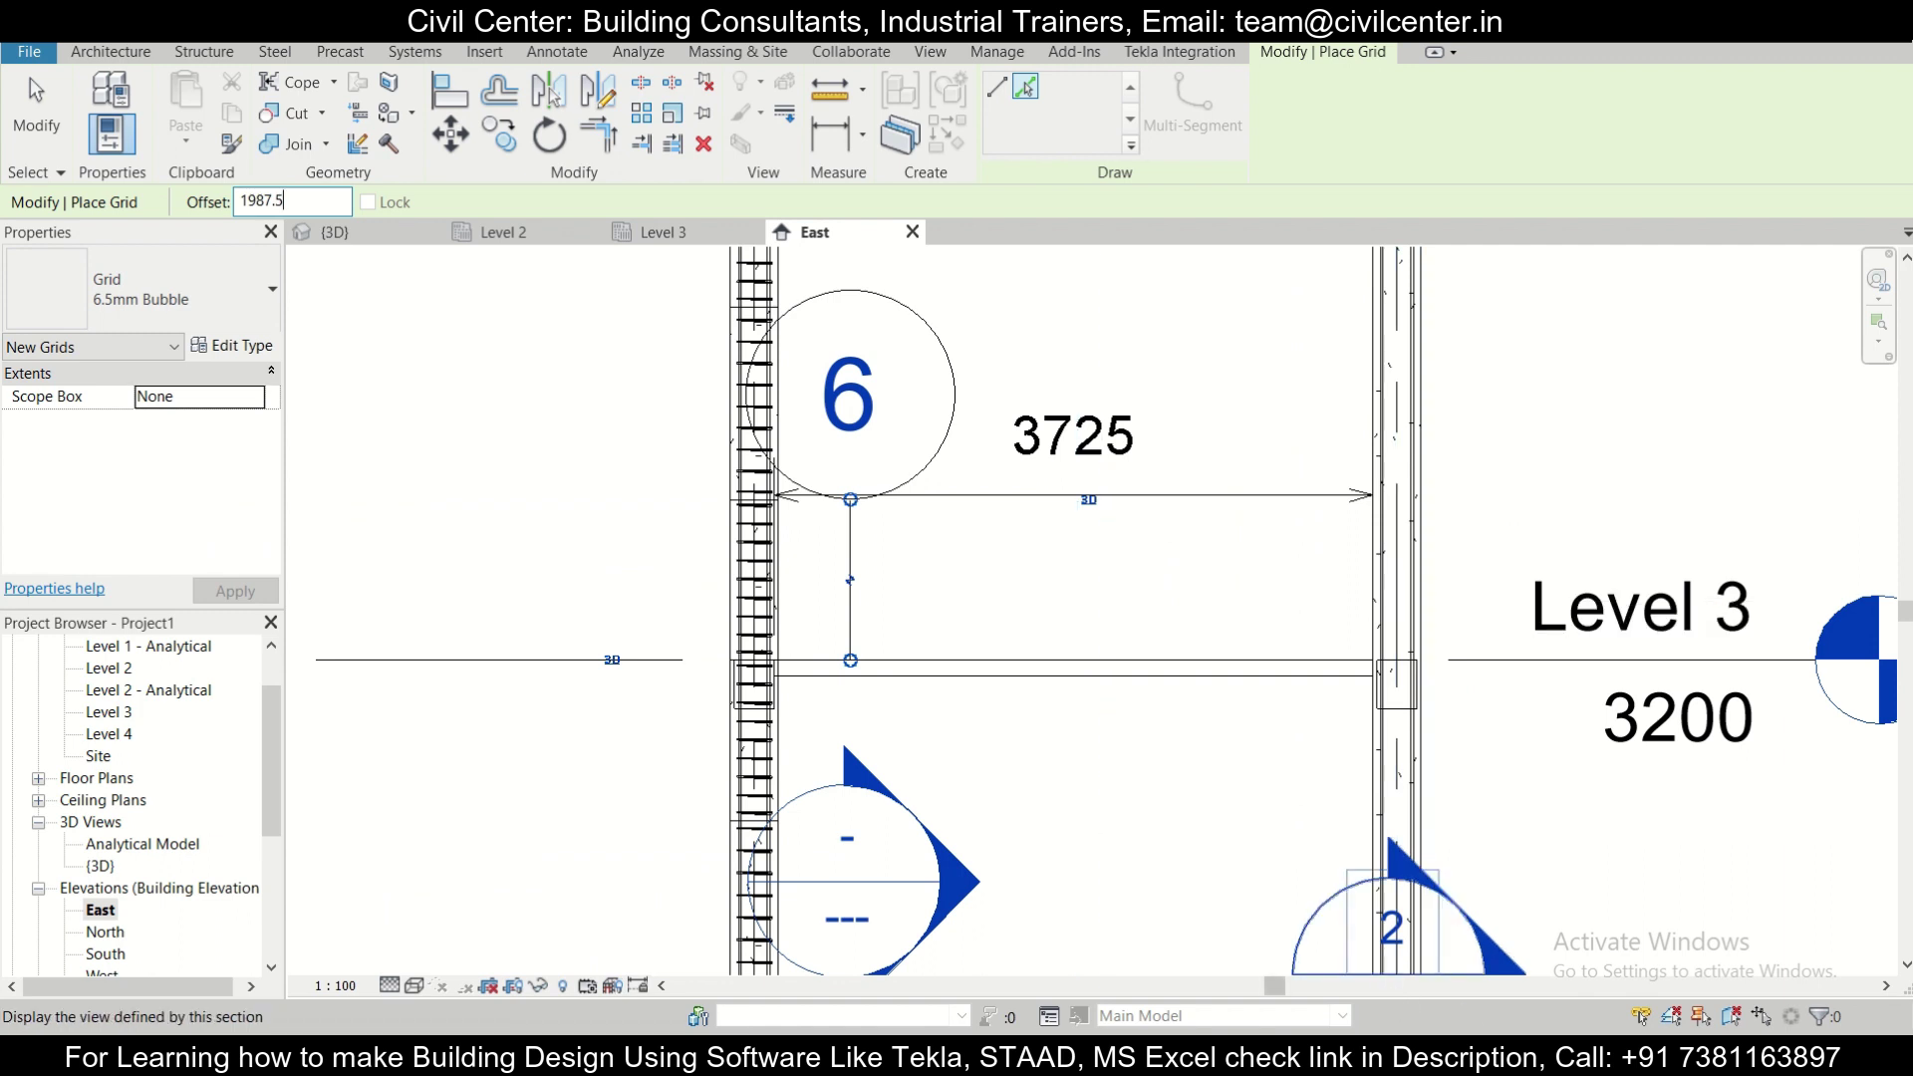
Recheck the PDF's 0.25L bar extent and calculate 3975 × 0.25 in Calculator.
{"action": "key", "text": "alt+Tab"}
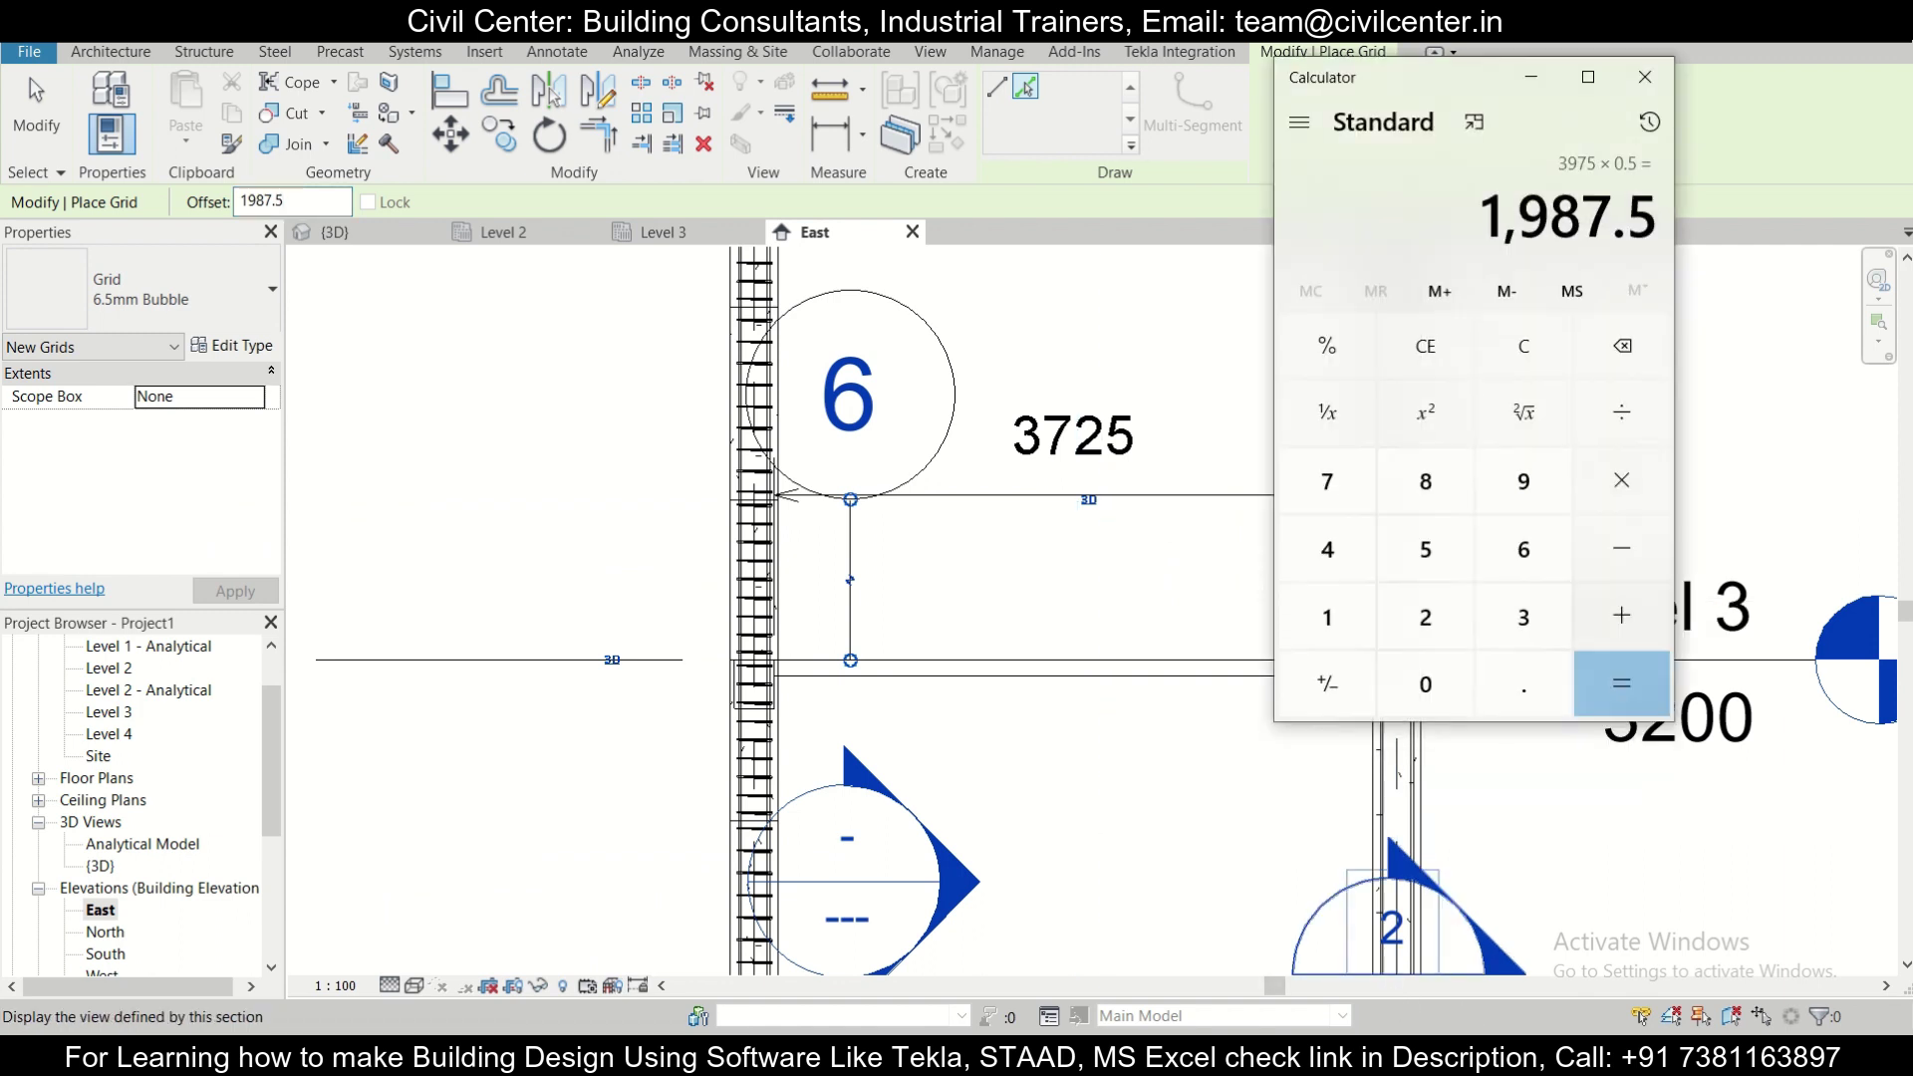
{"action": "key", "text": "alt+Tab"}
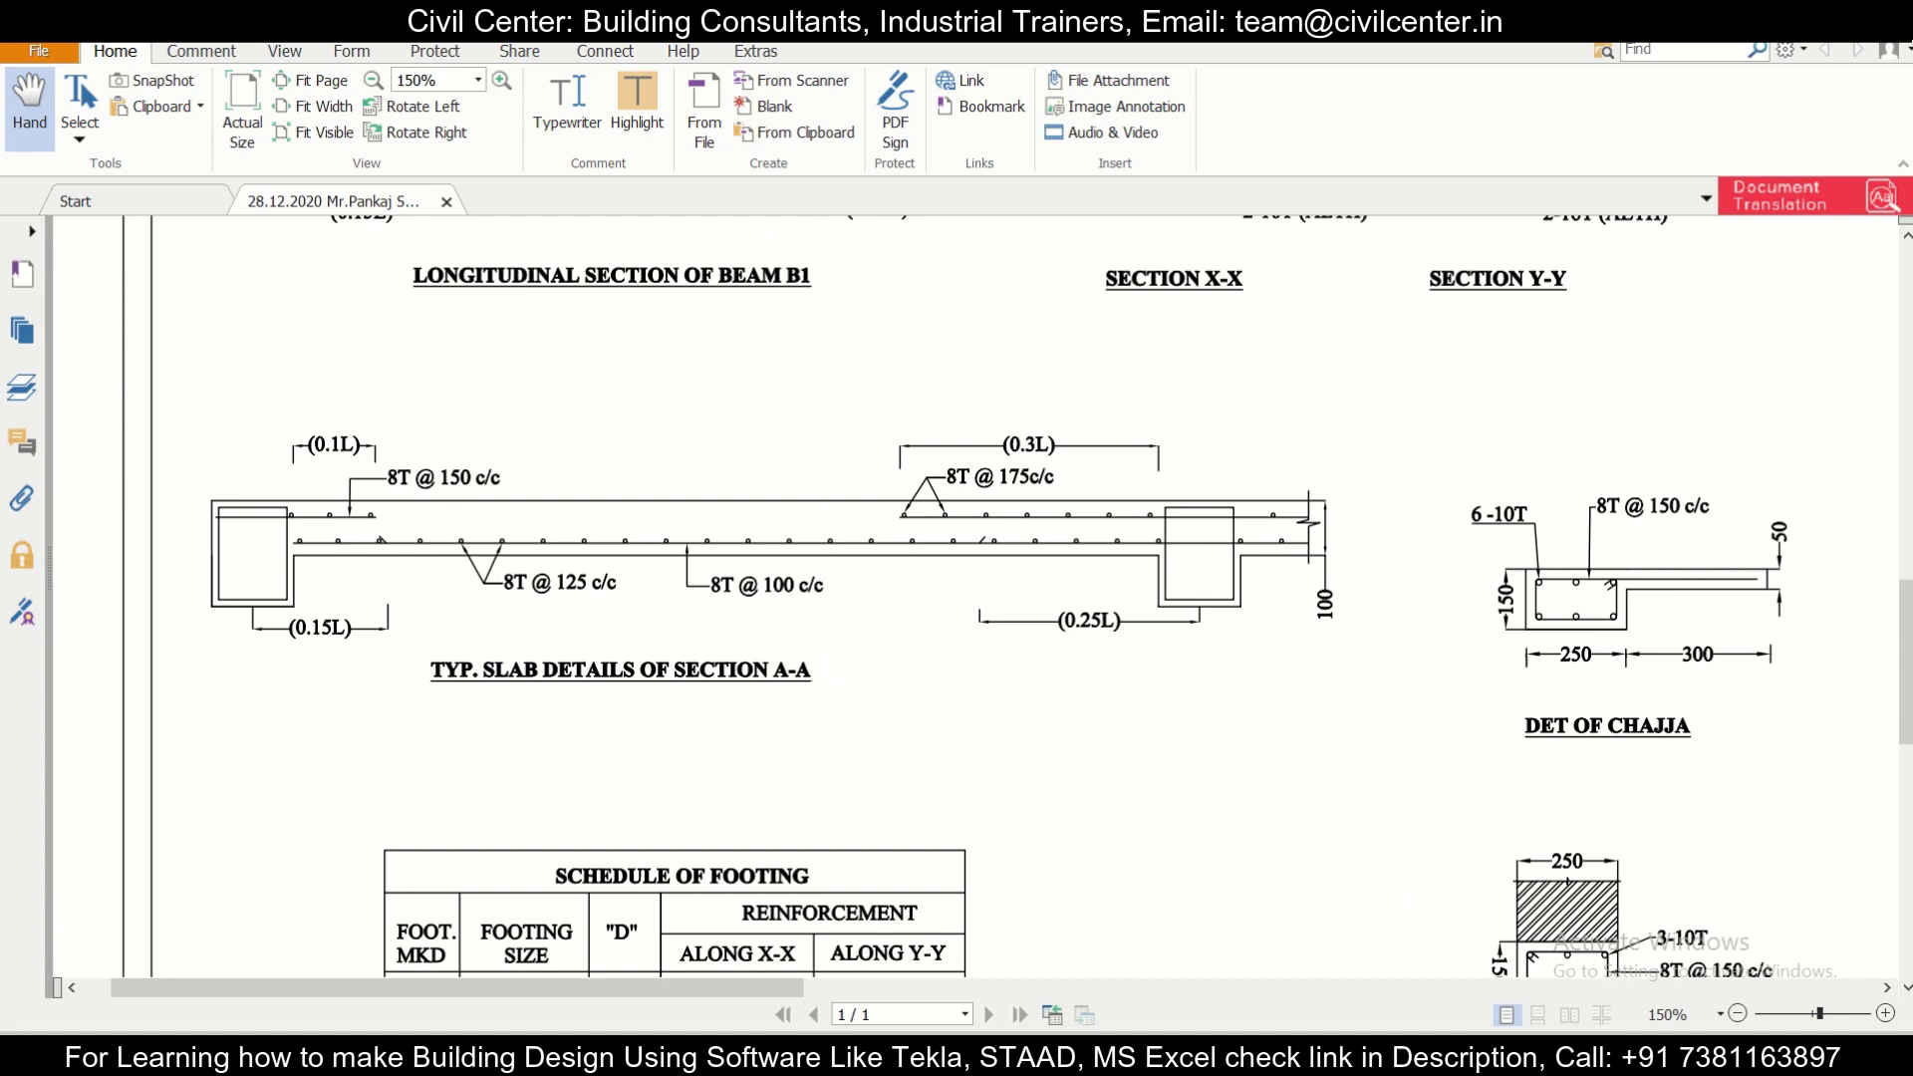
{"action": "key", "text": "alt+Tab"}
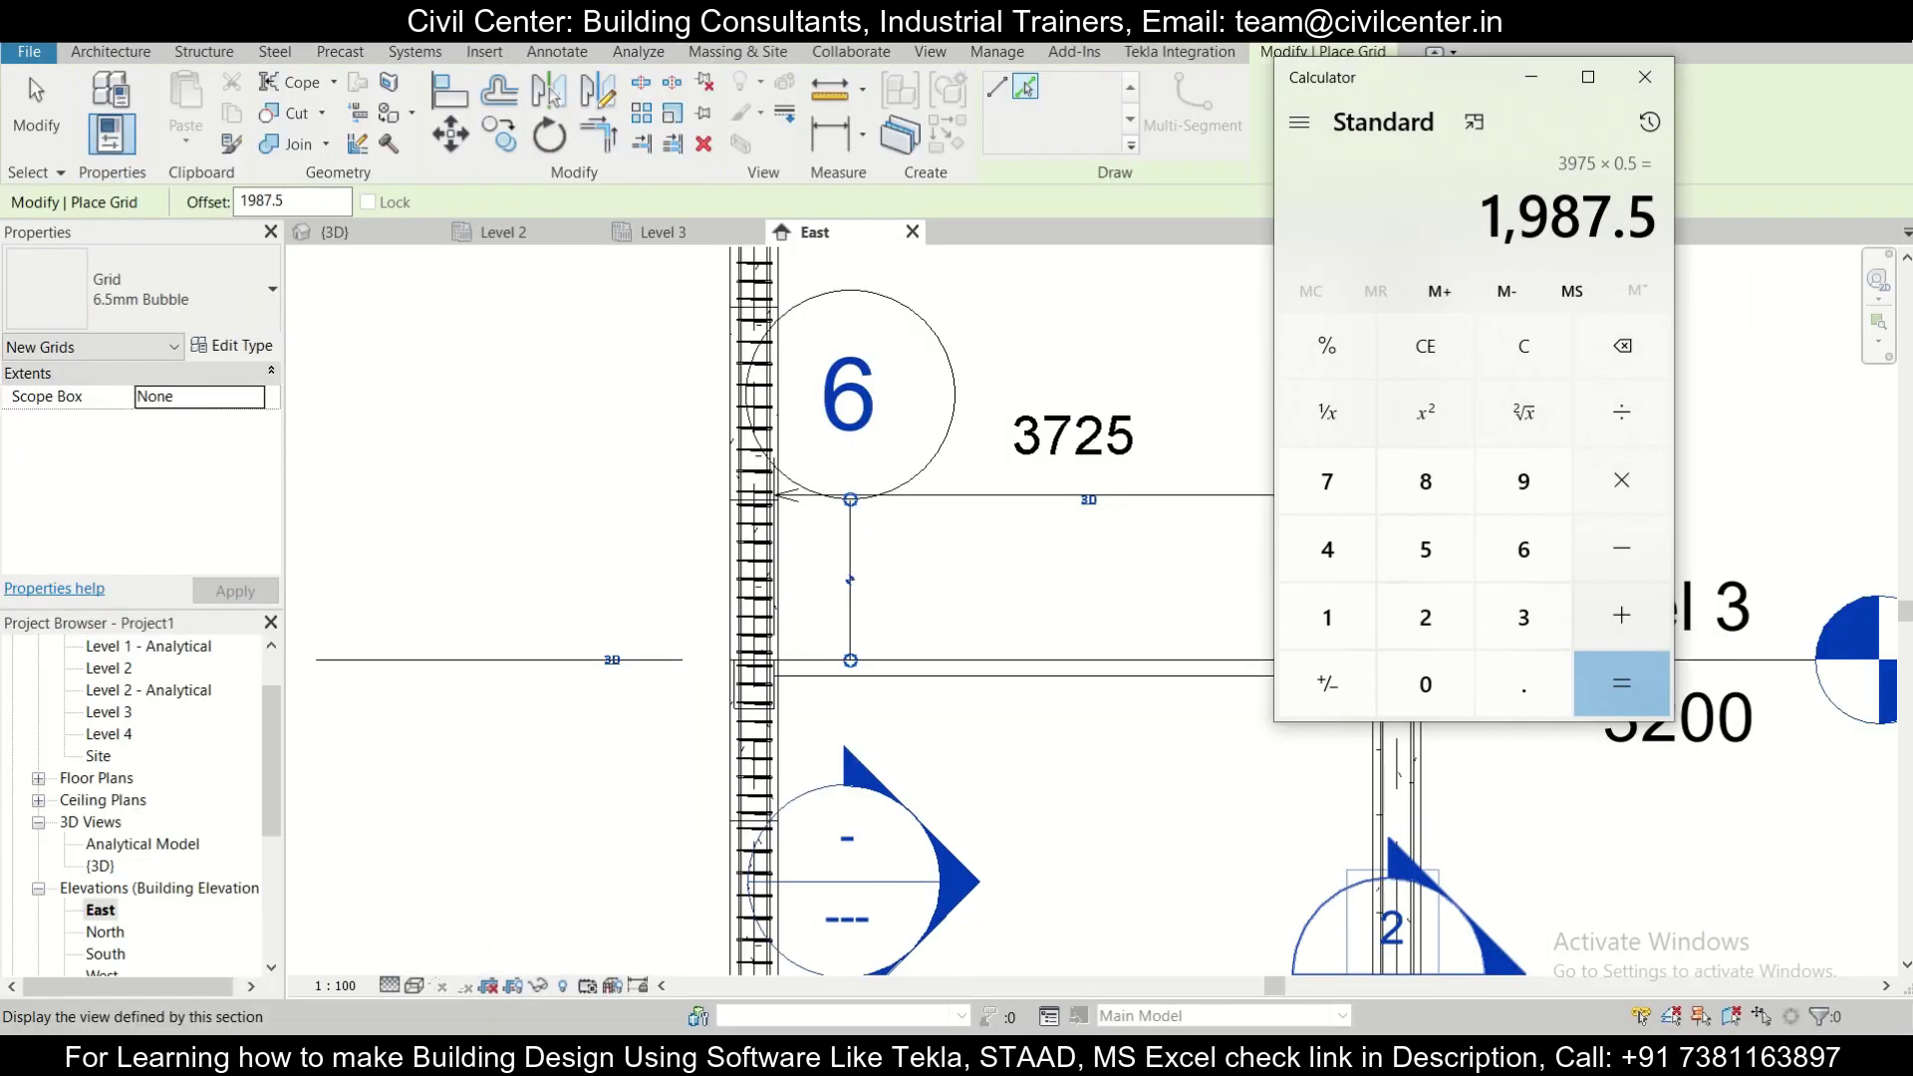
{"action": "left_click", "coordinate": [1523, 618]}
{"action": "left_click", "coordinate": [1523, 481]}
{"action": "left_click", "coordinate": [1372, 474]}
{"action": "left_click", "coordinate": [1438, 542]}
{"action": "left_click", "coordinate": [1592, 471]}
{"action": "left_click", "coordinate": [1523, 686]}
{"action": "left_click", "coordinate": [1425, 618]}
{"action": "left_click", "coordinate": [1425, 549]}
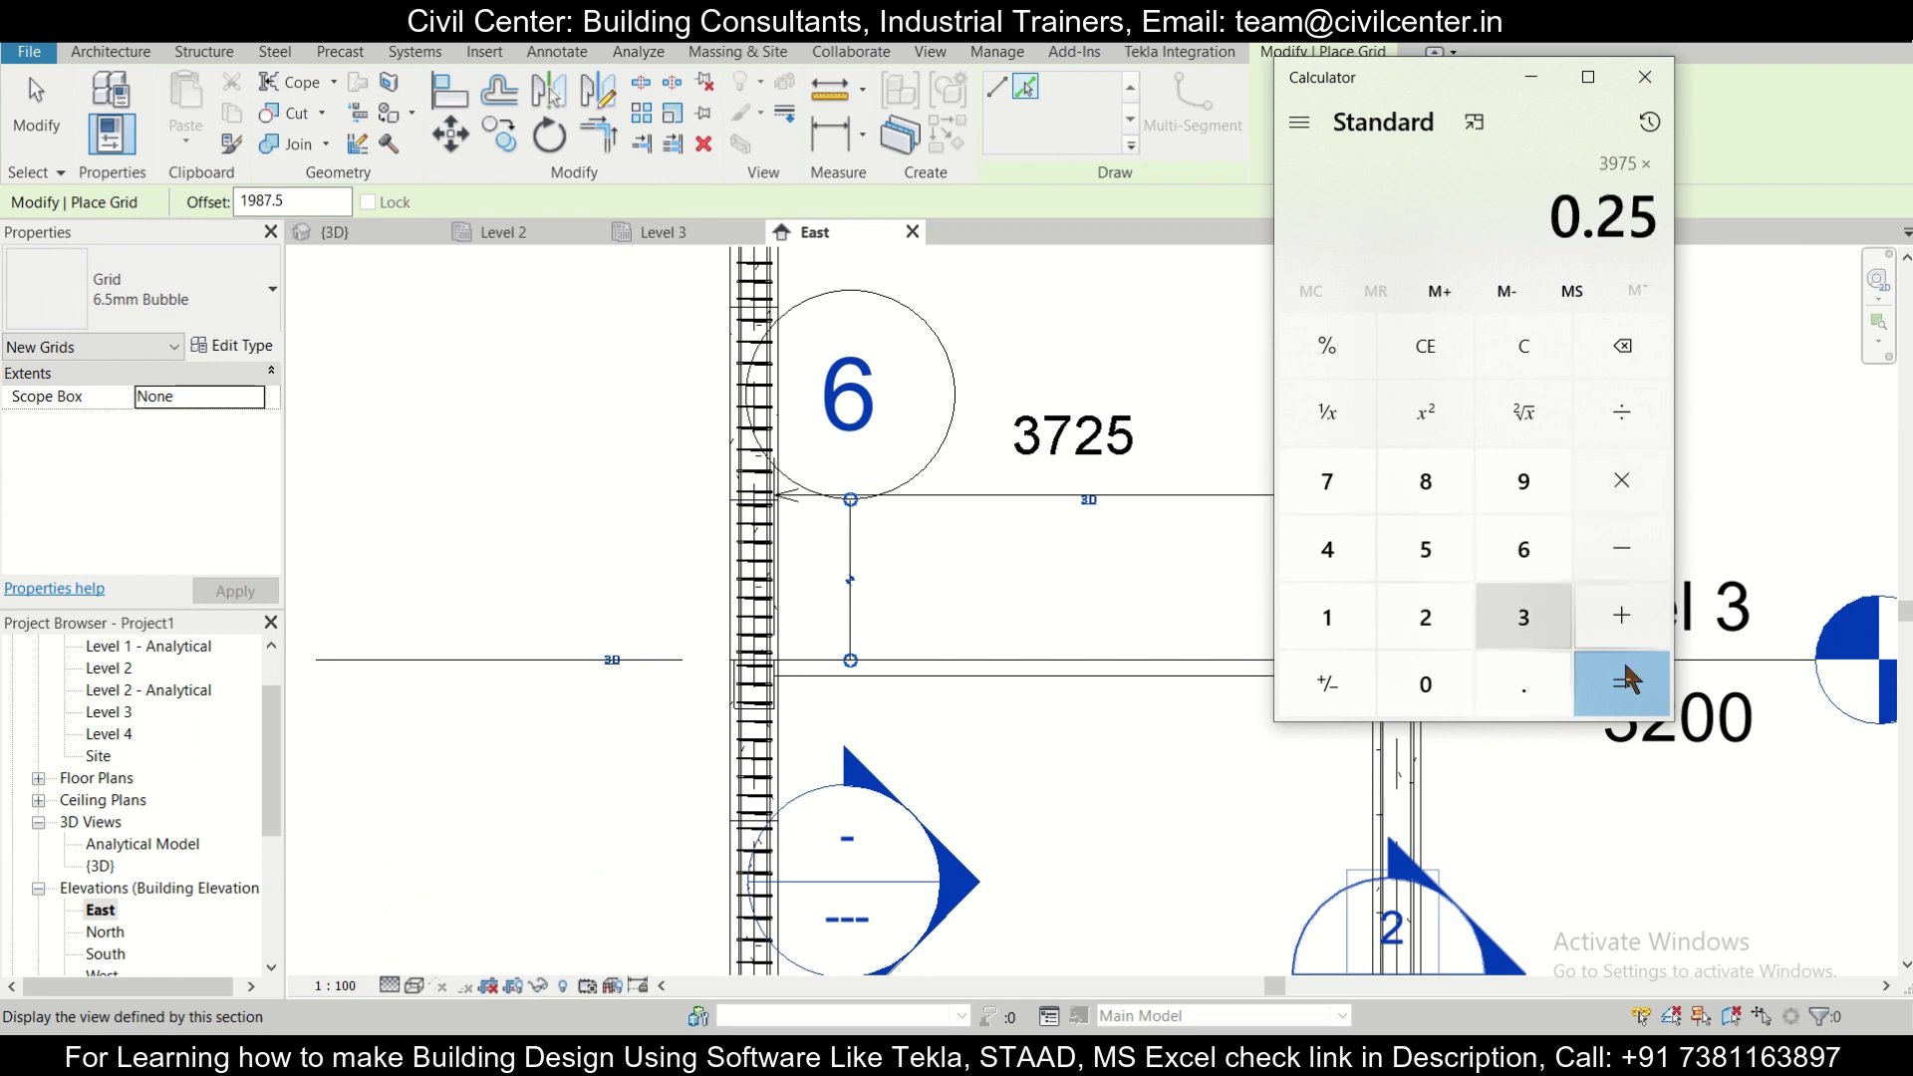
{"action": "left_click", "coordinate": [1622, 684]}
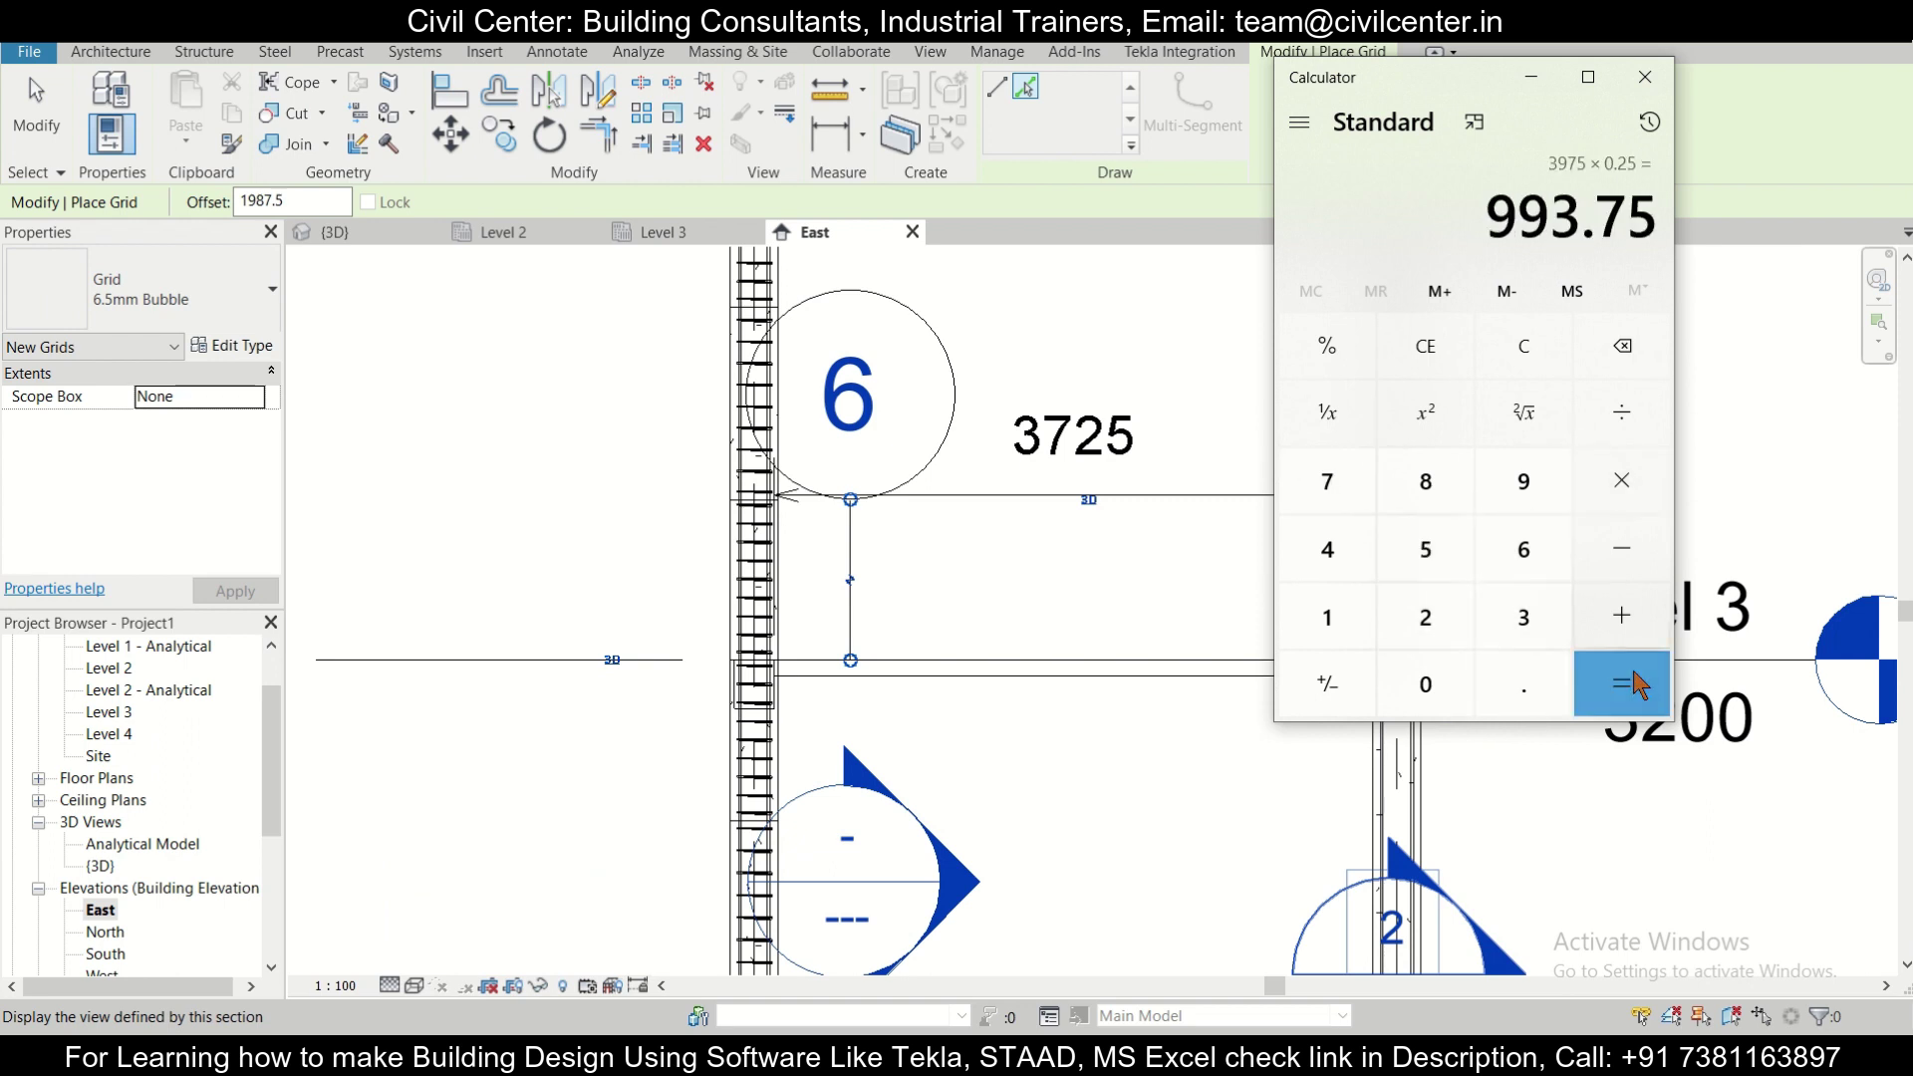
Place a grid line offset 993.75 from the unreinforced column's centreline, toward the slab, in the East elevation.
{"action": "left_click", "coordinate": [1535, 76]}
{"action": "double_click", "coordinate": [294, 198]}
{"action": "type", "text": "993."}
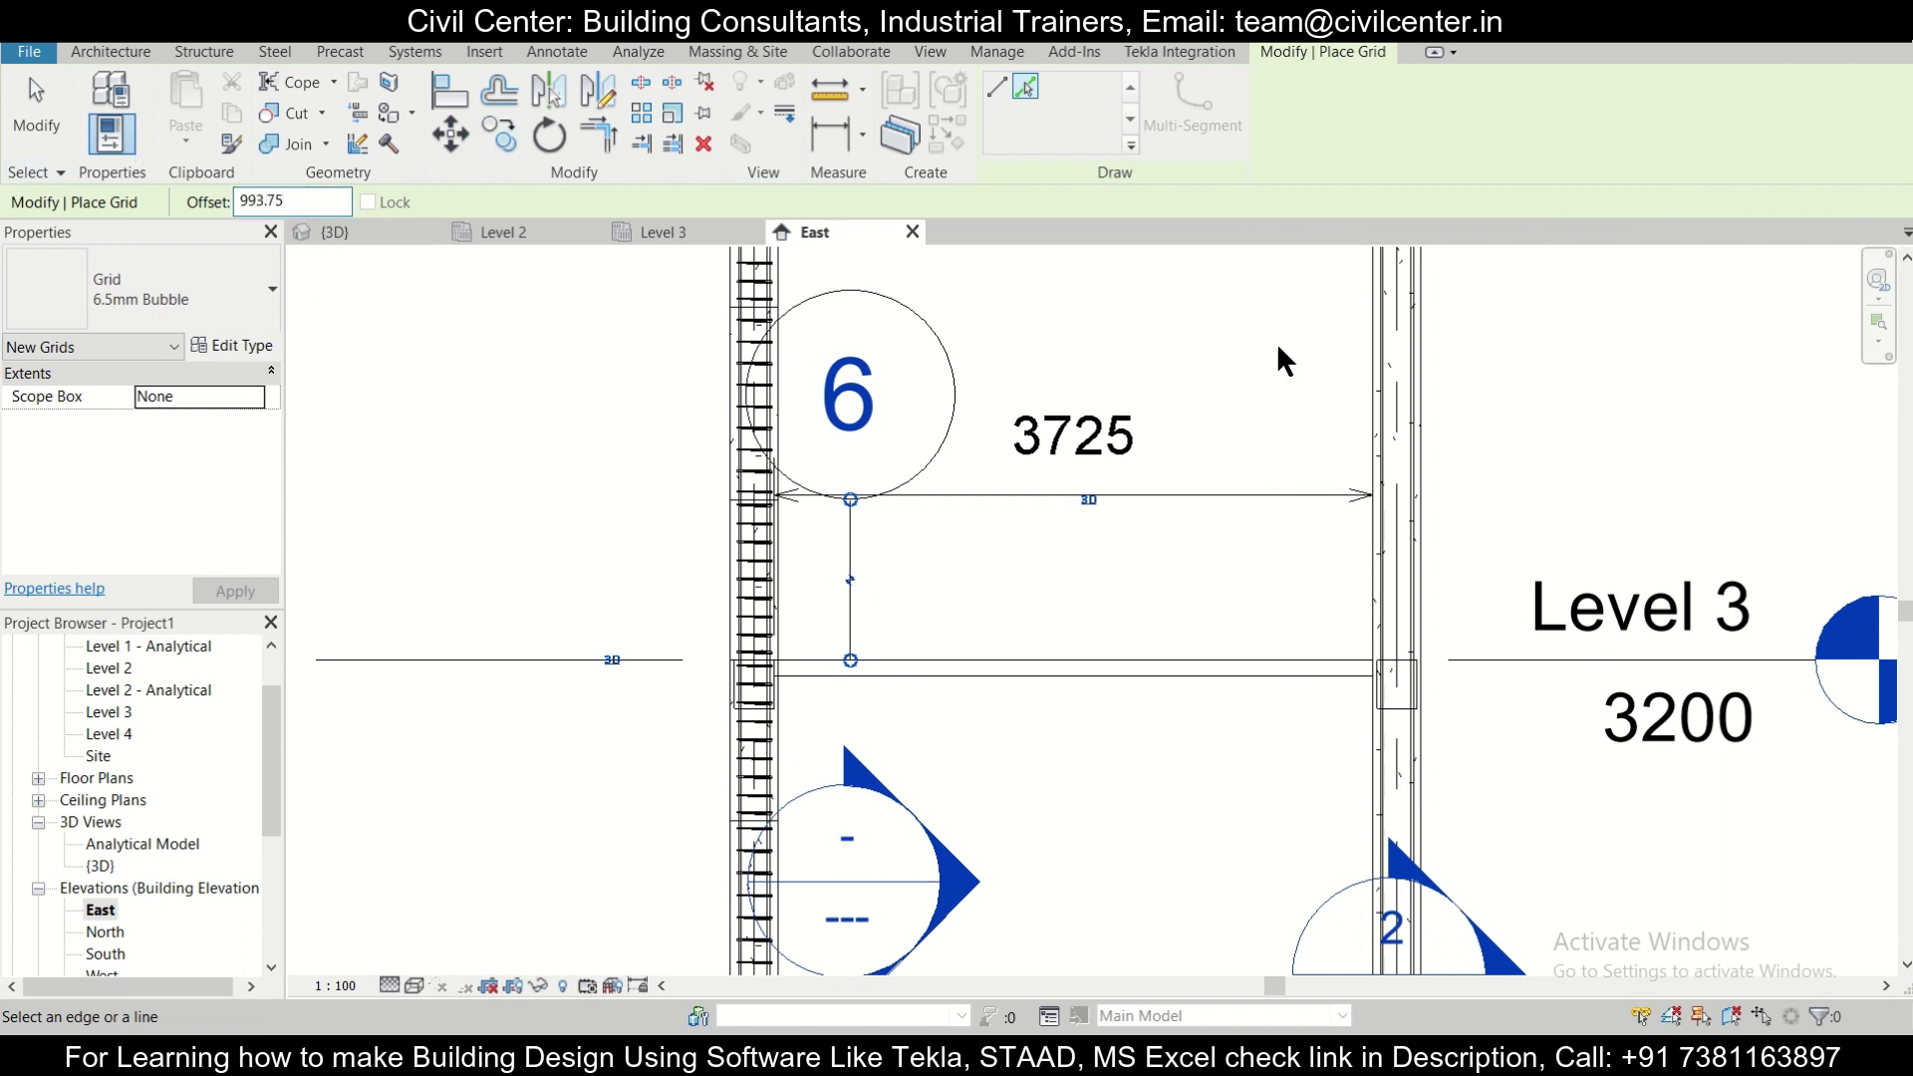
{"action": "left_click", "coordinate": [1389, 547]}
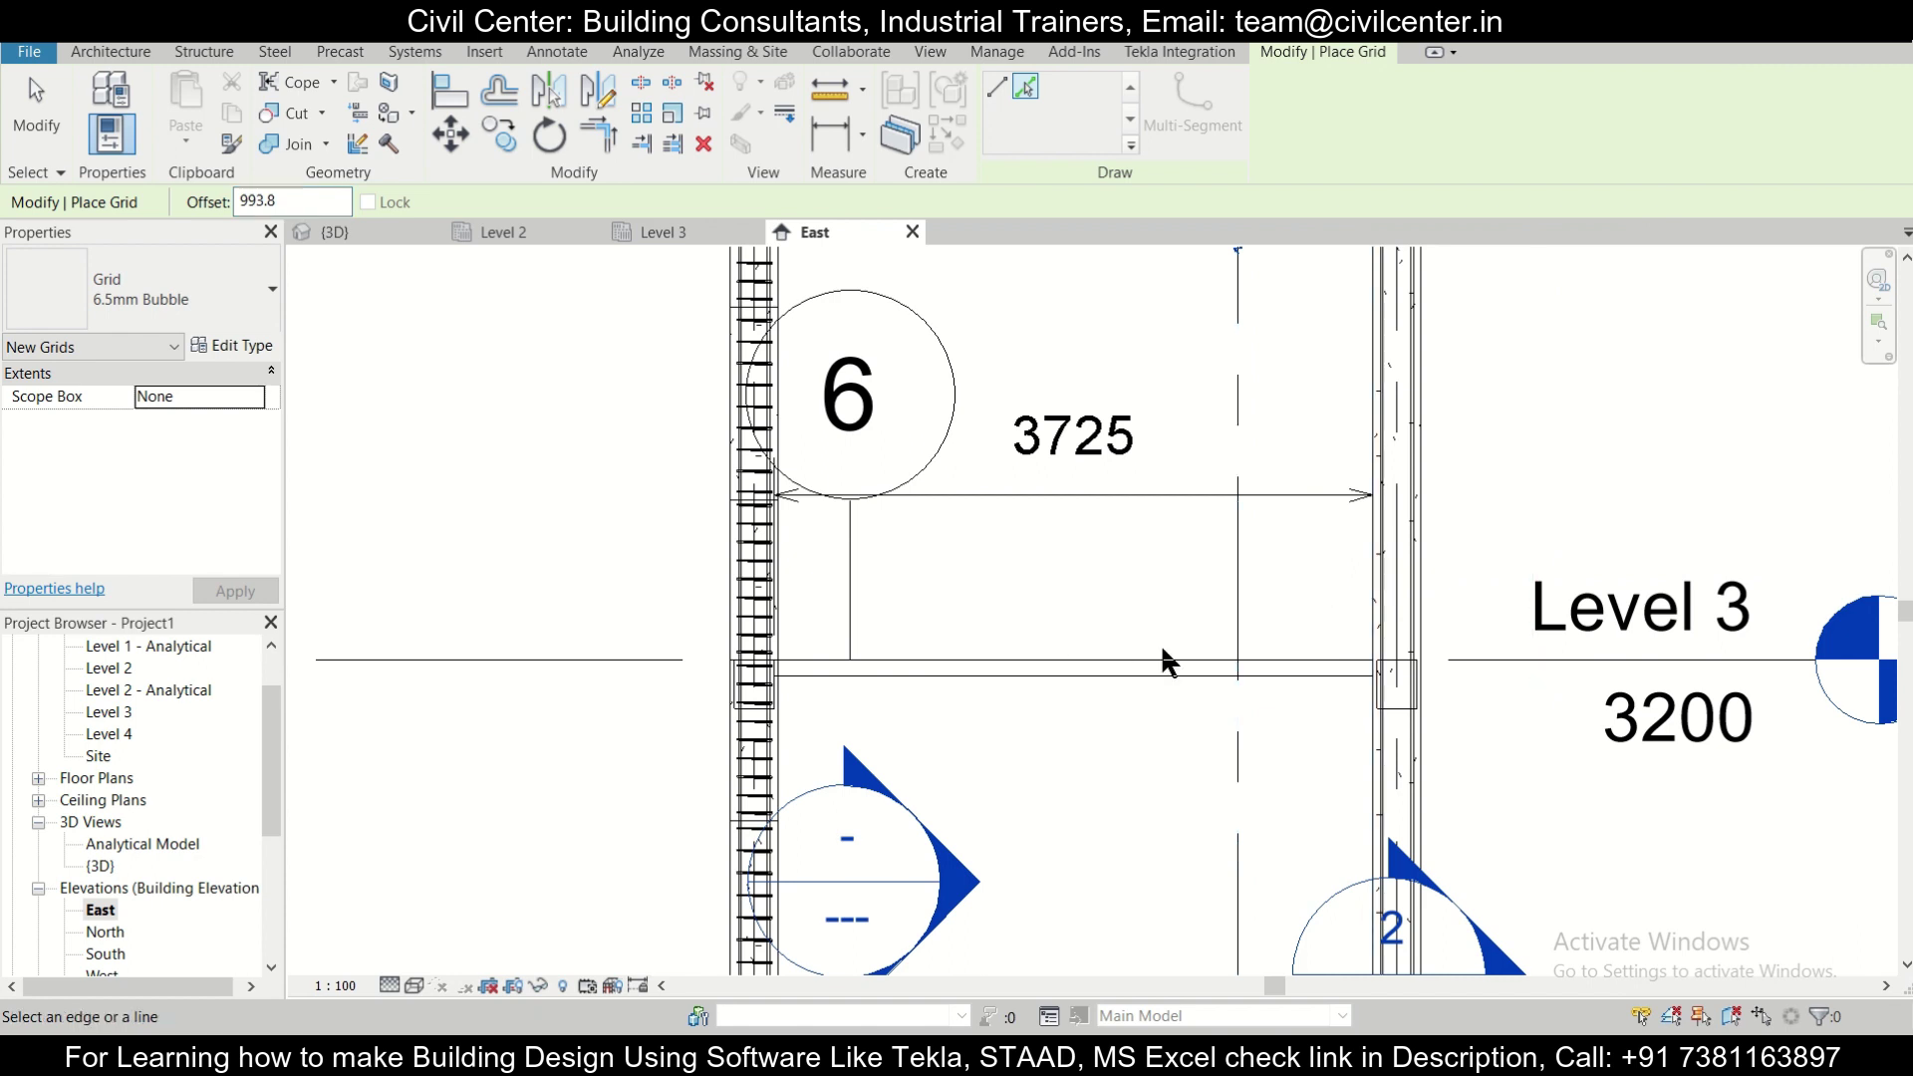
{"action": "scroll", "coordinate": [1127, 653], "scroll_direction": "up", "scroll_amount": 1}
{"action": "scroll", "coordinate": [714, 751], "scroll_direction": "up", "scroll_amount": 2}
{"action": "scroll", "coordinate": [1375, 790], "scroll_direction": "up", "scroll_amount": 1}
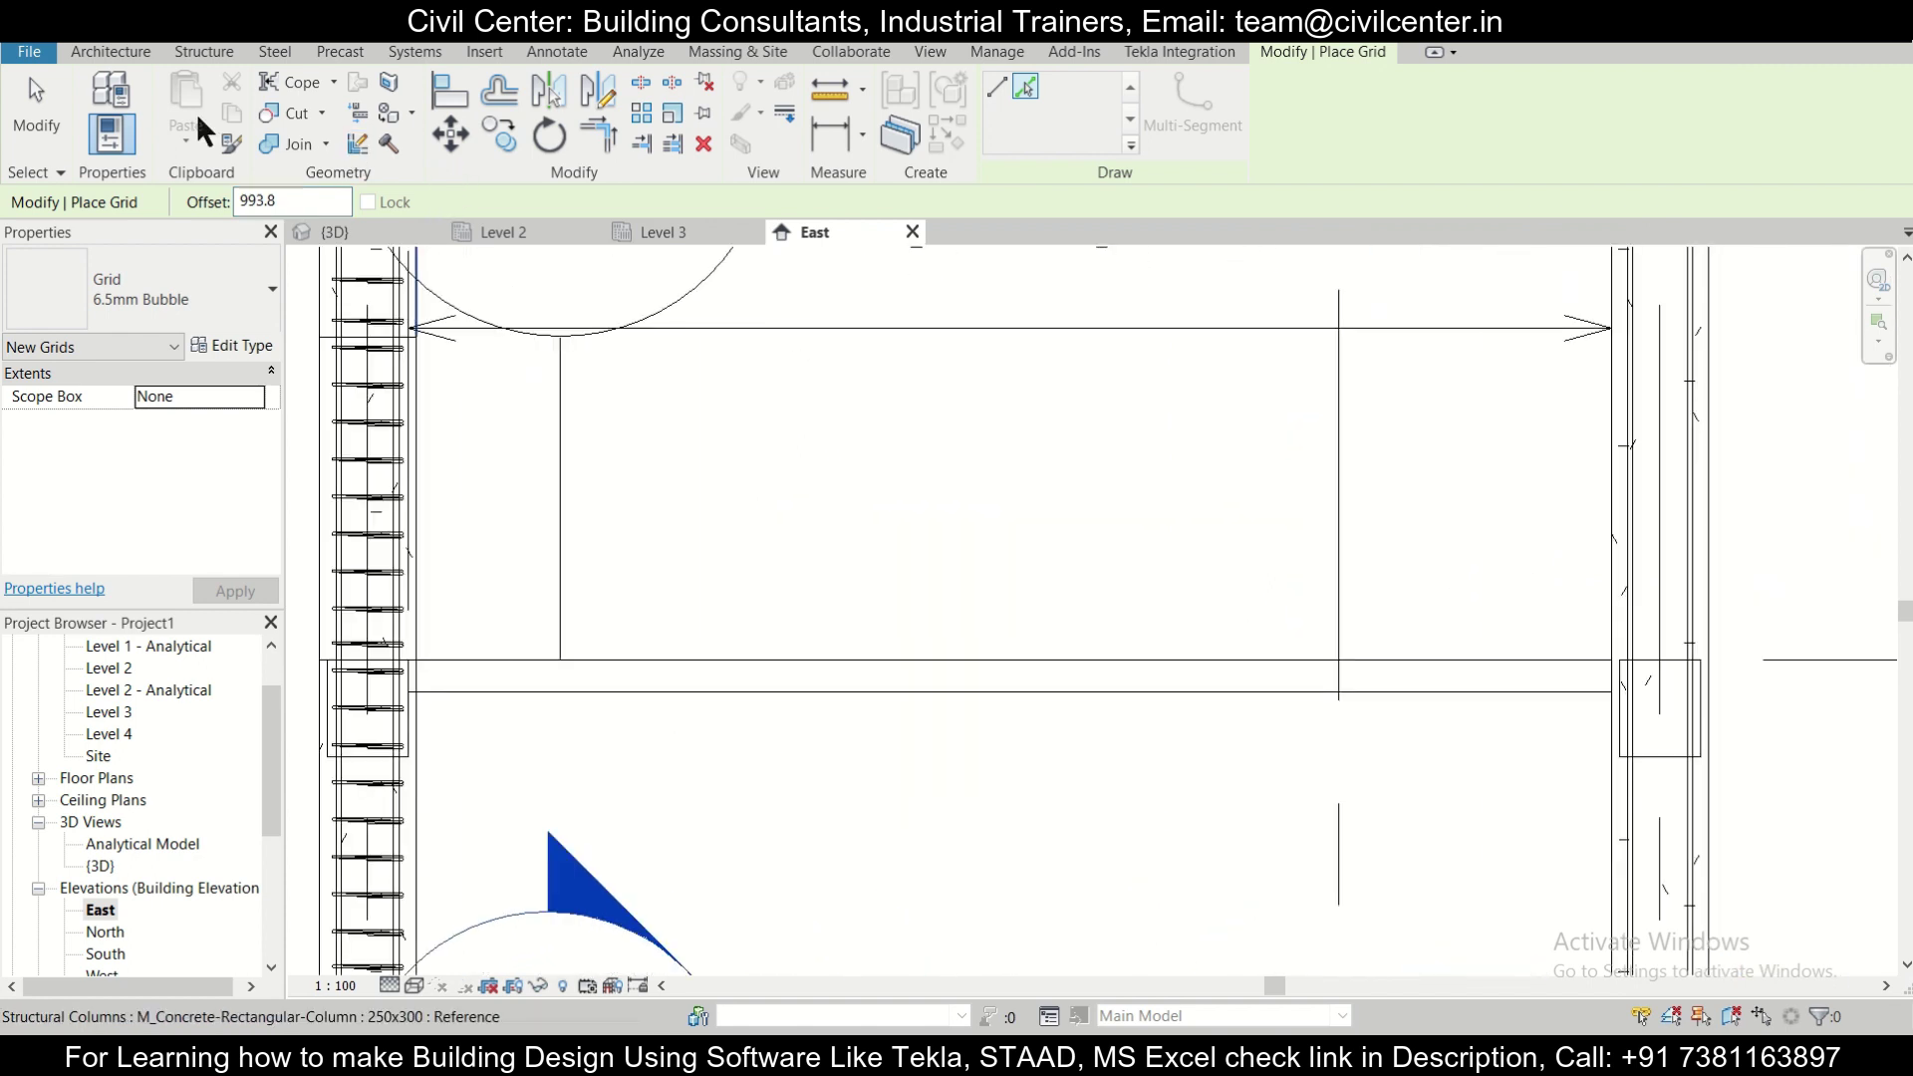
{"action": "left_click", "coordinate": [194, 50]}
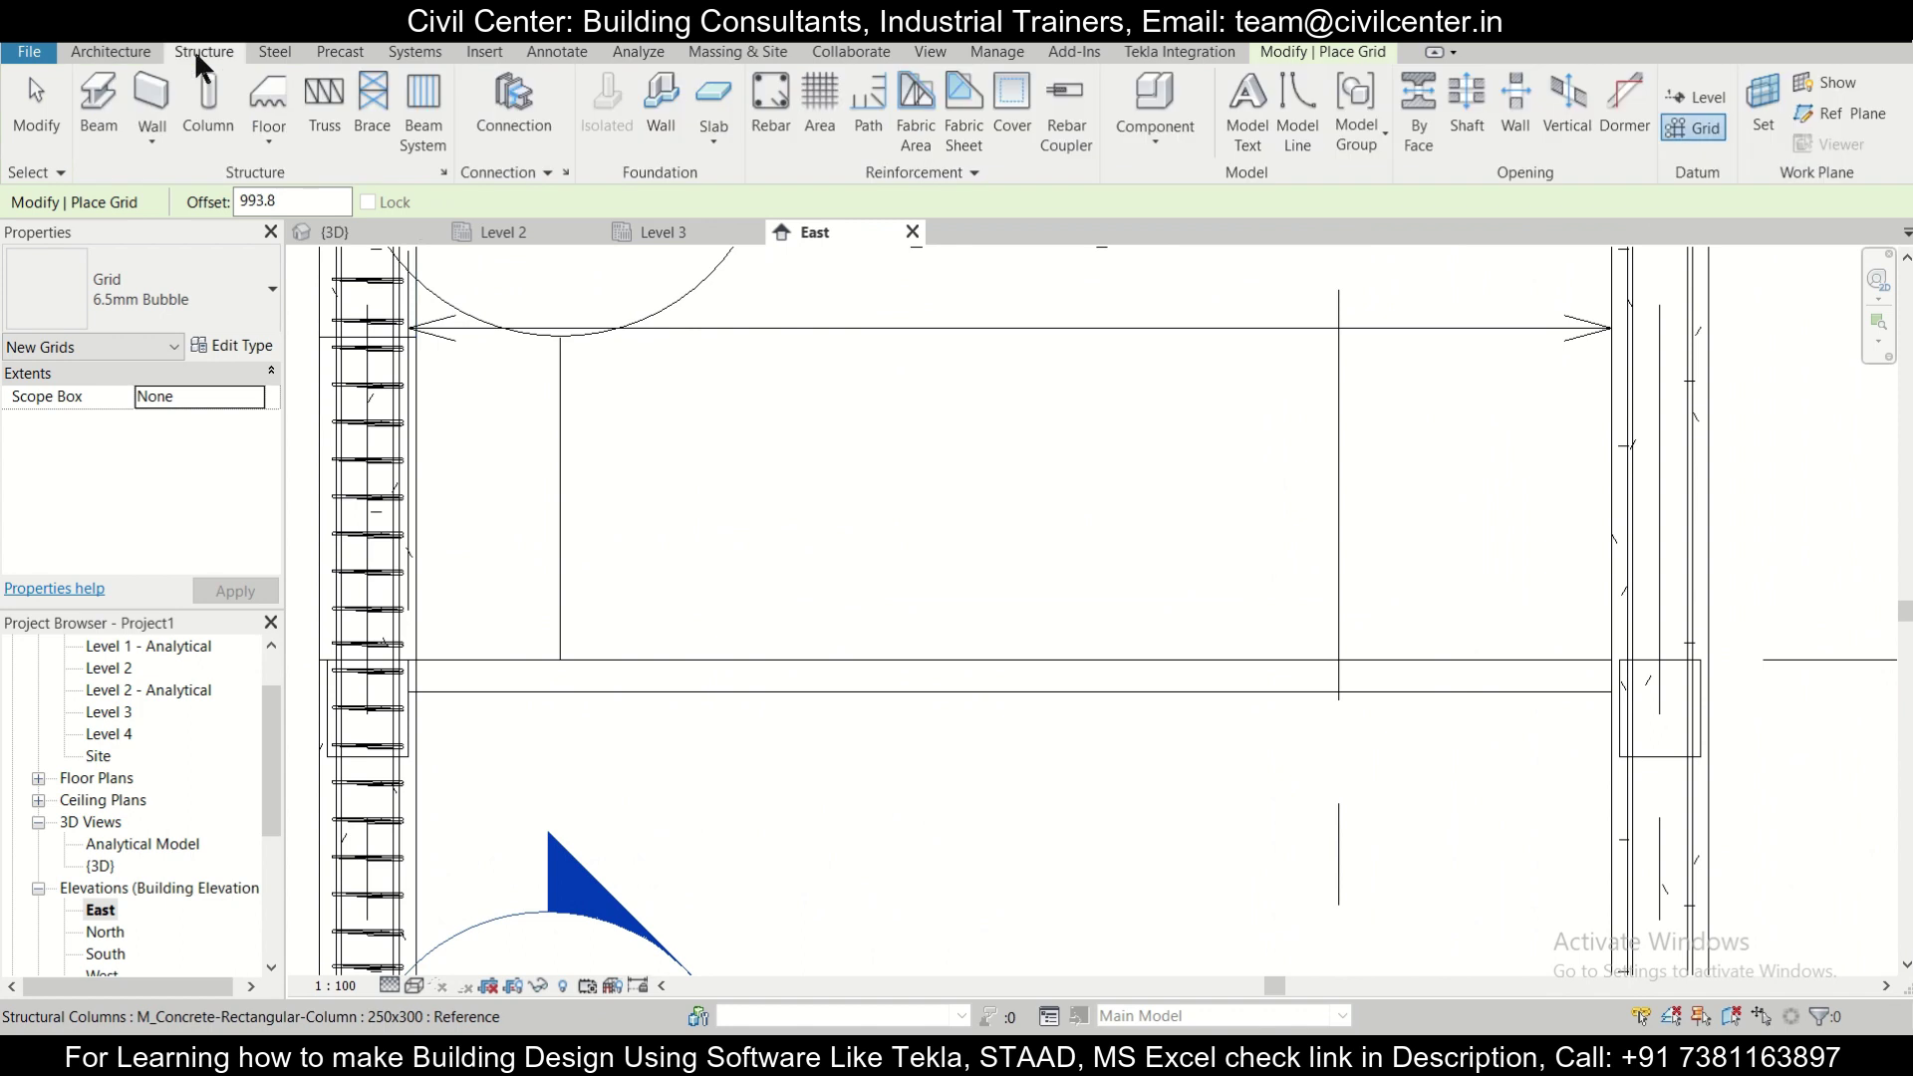
{"action": "left_click", "coordinate": [770, 122]}
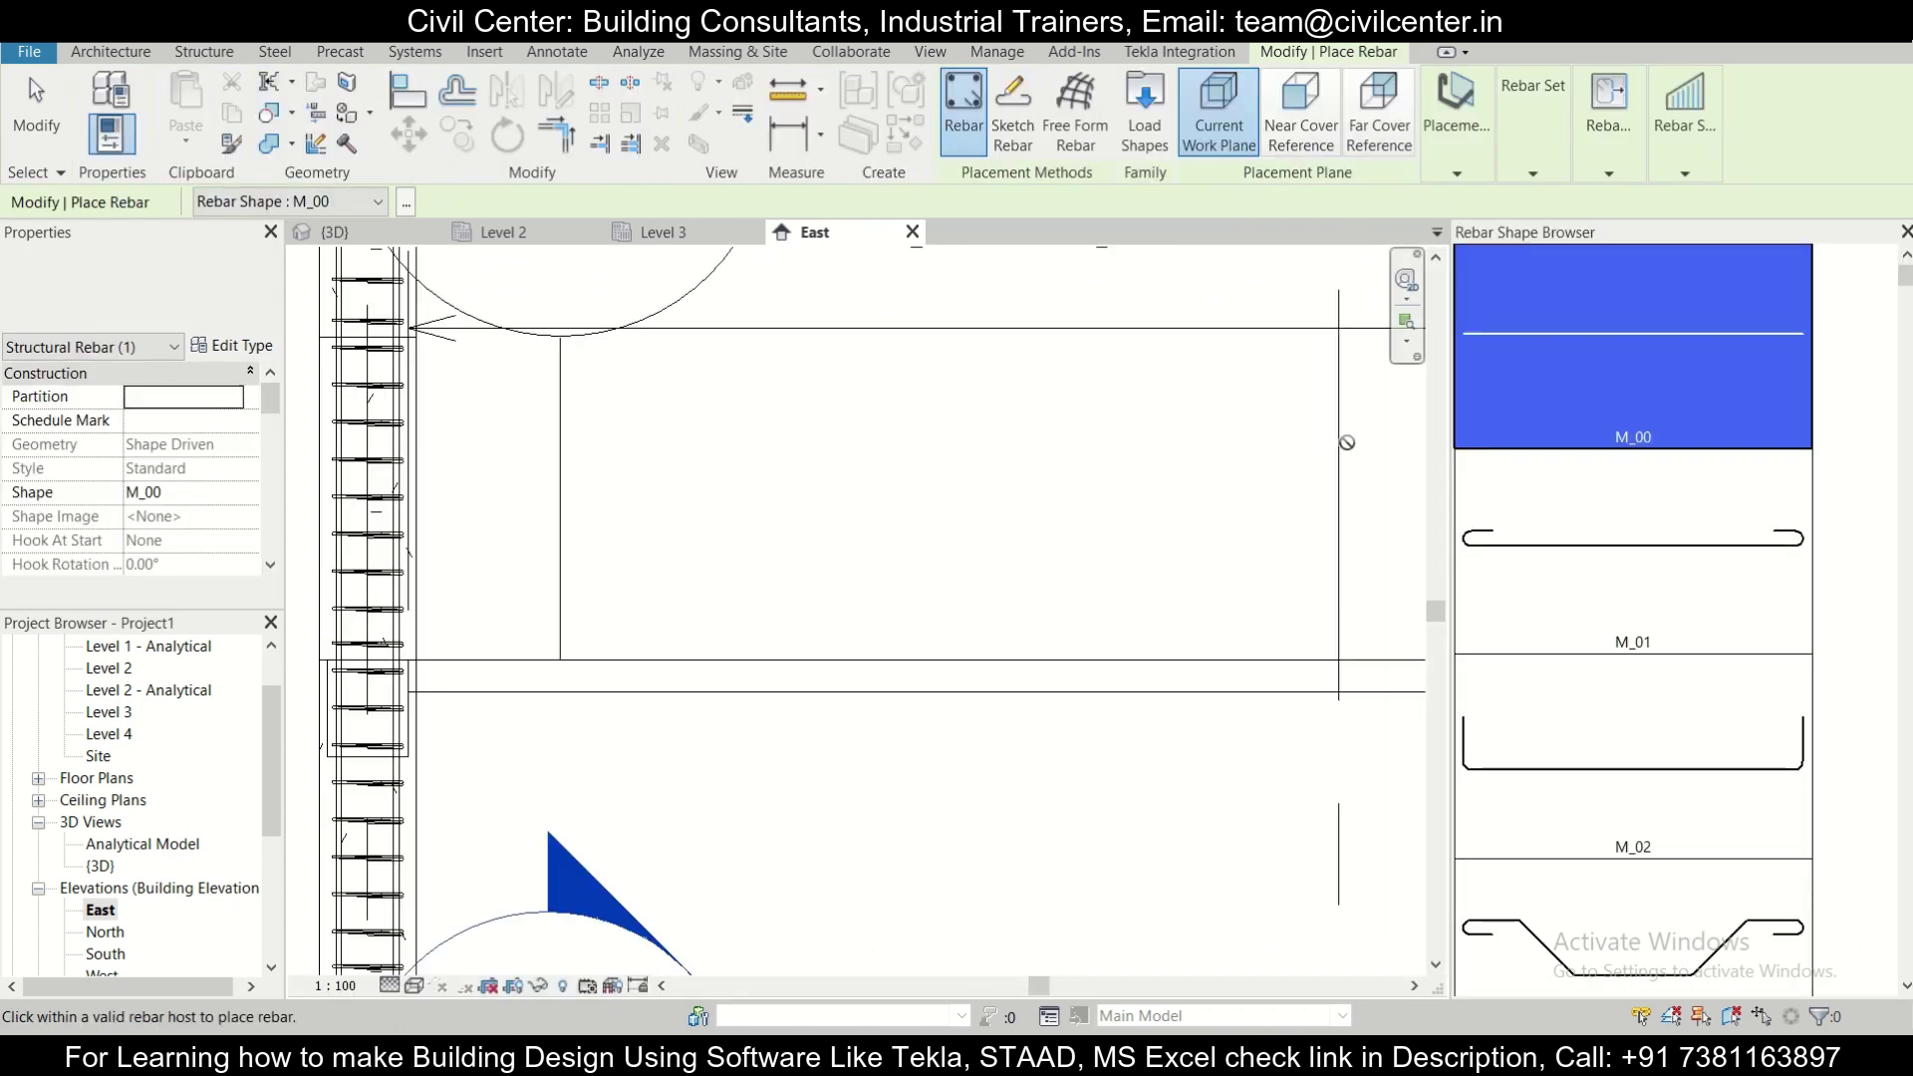
{"action": "left_click", "coordinate": [196, 320]}
{"action": "left_click", "coordinate": [190, 309]}
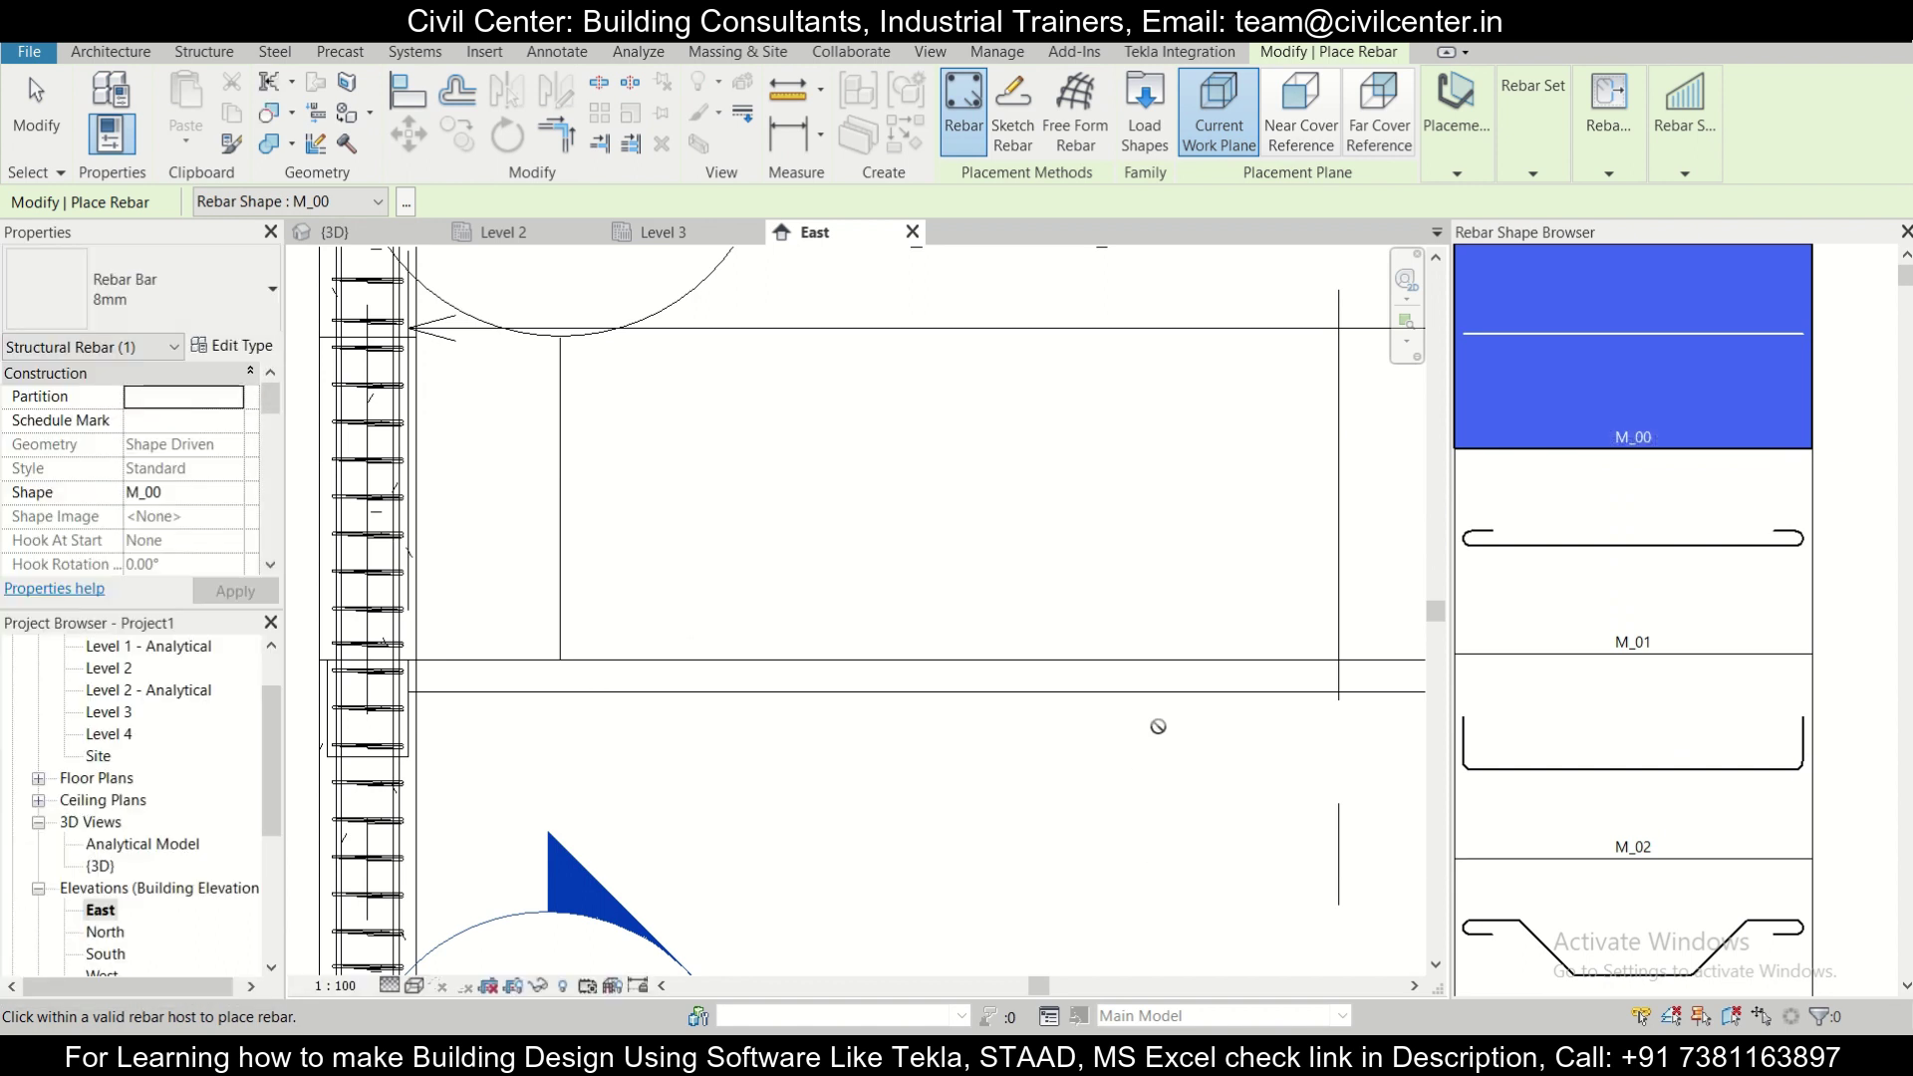
{"action": "scroll", "coordinate": [1145, 719], "scroll_direction": "down", "scroll_amount": 3}
{"action": "key", "text": "Escape"}
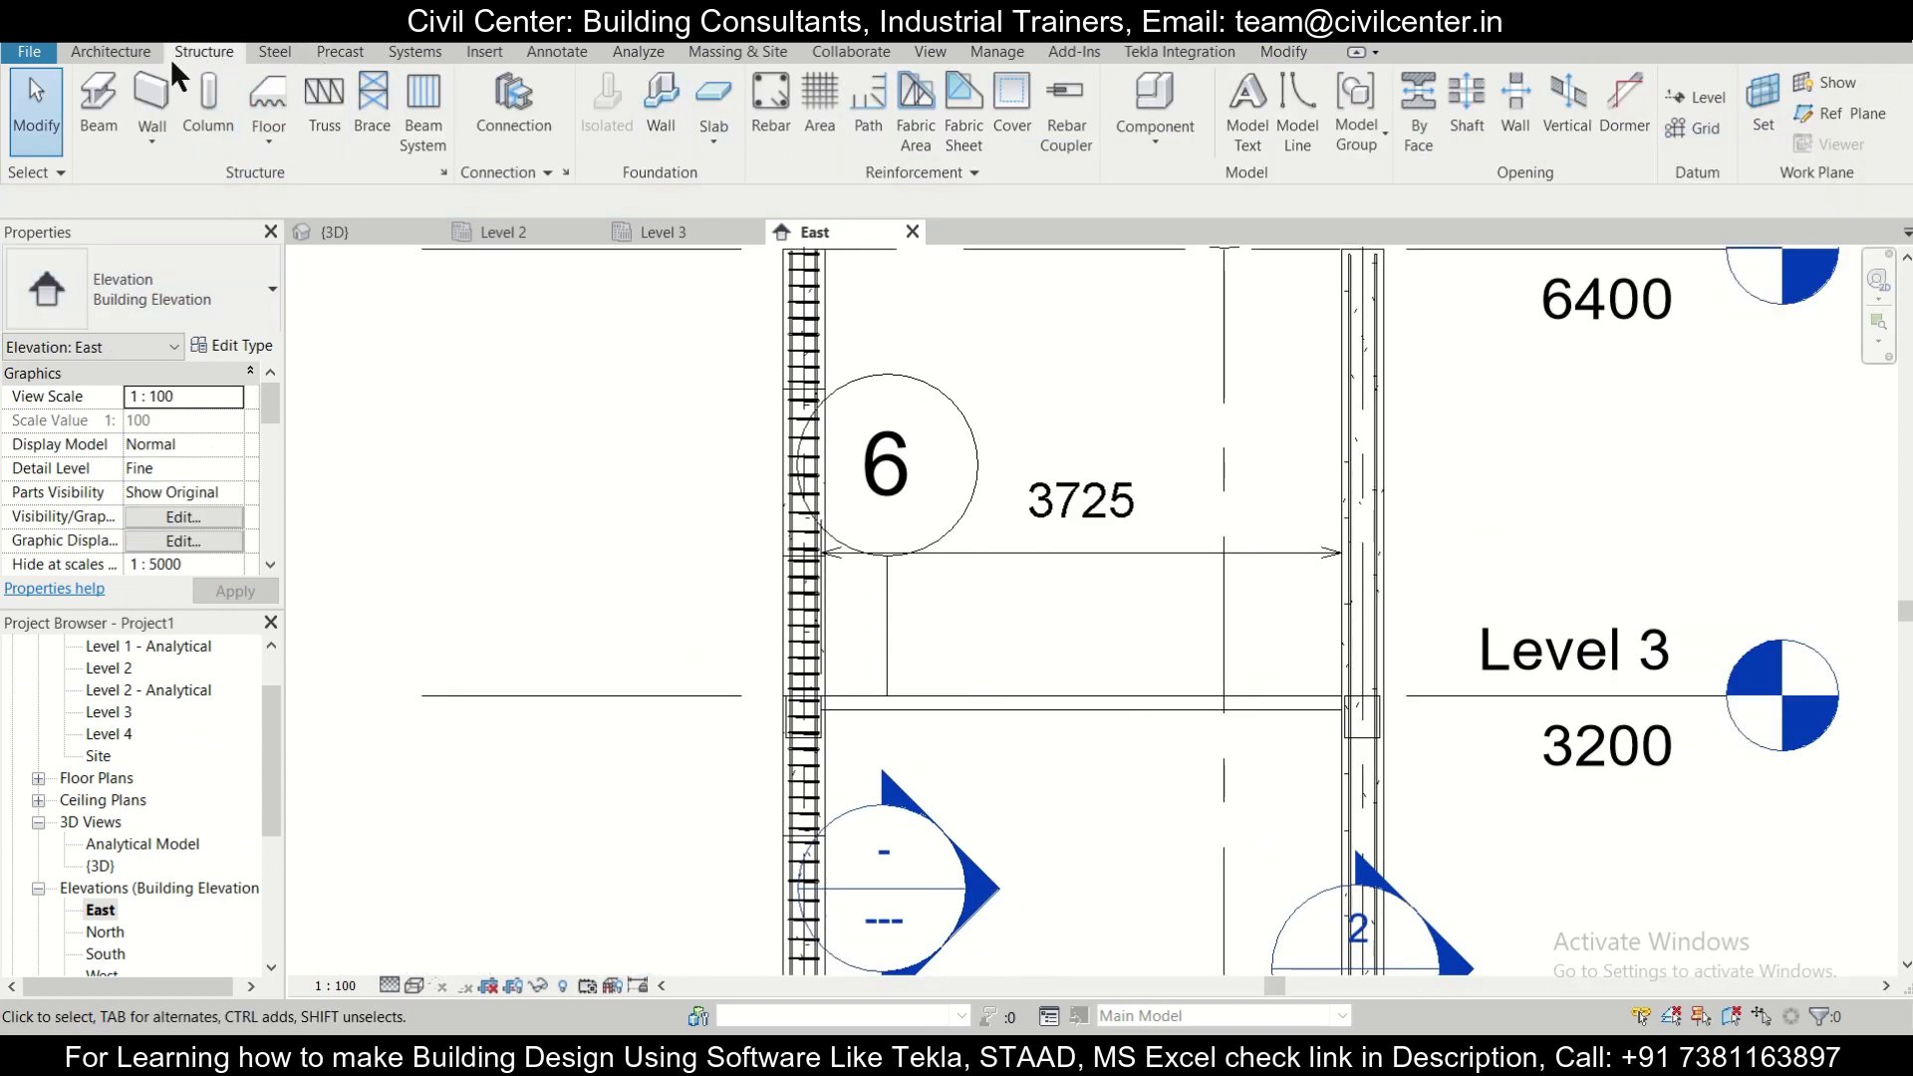
Select the Level 3 slab for rebar cover editing and review the defined covers in the rebar cover settings.
{"action": "left_click", "coordinate": [1011, 109]}
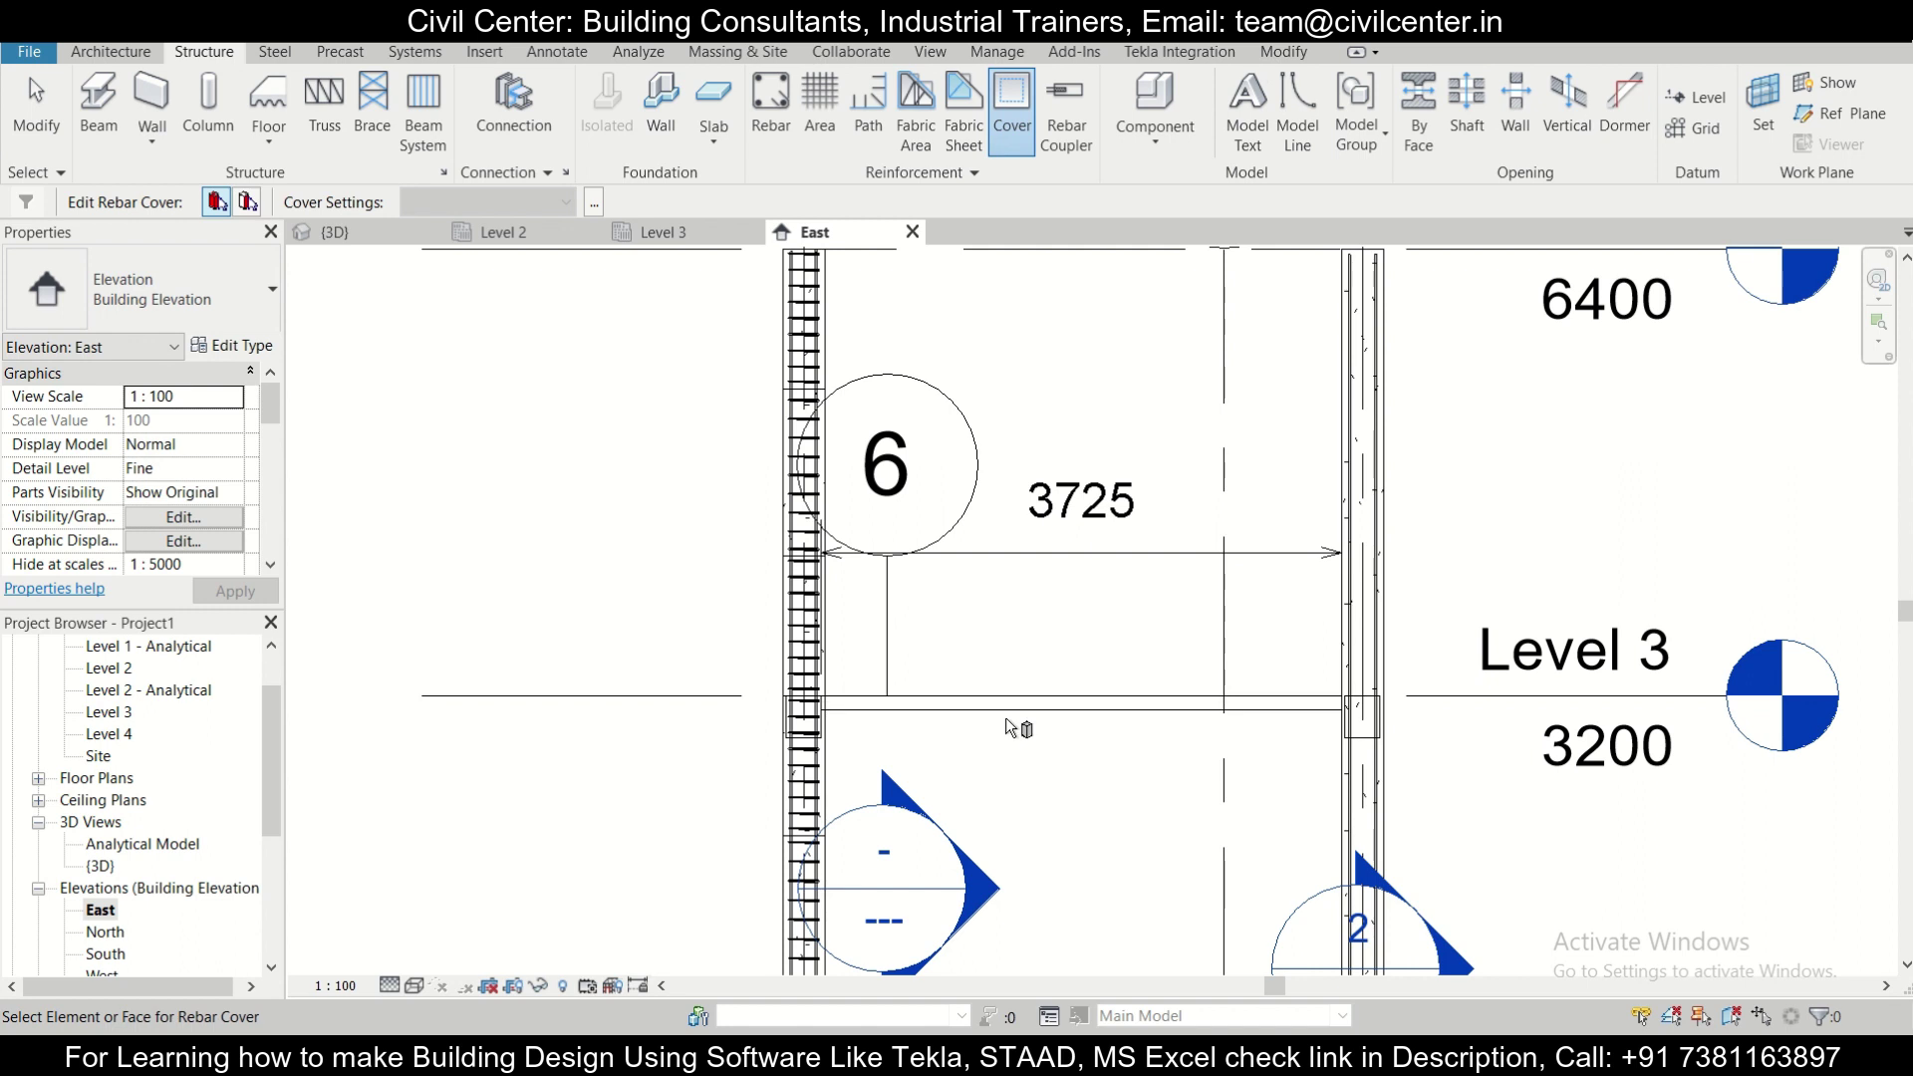
{"action": "left_click", "coordinate": [1014, 703]}
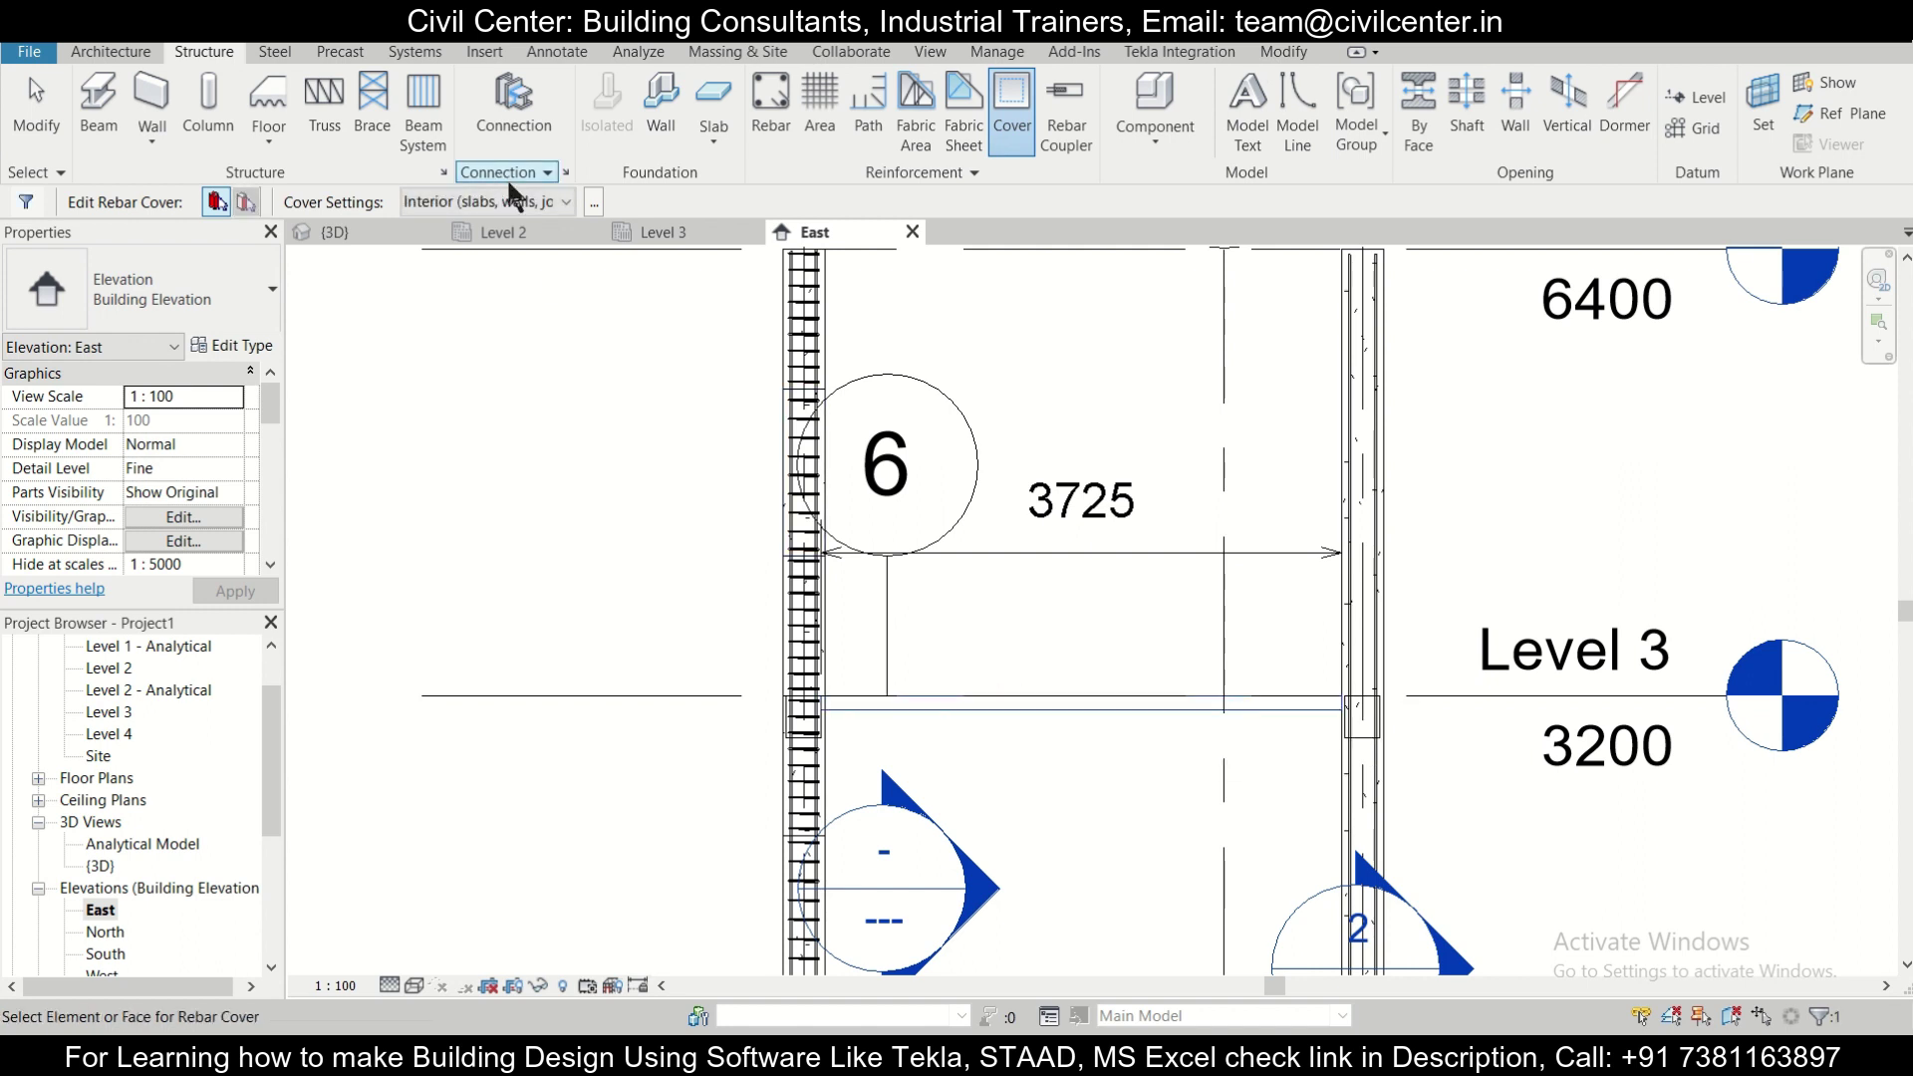
{"action": "left_click", "coordinate": [543, 197]}
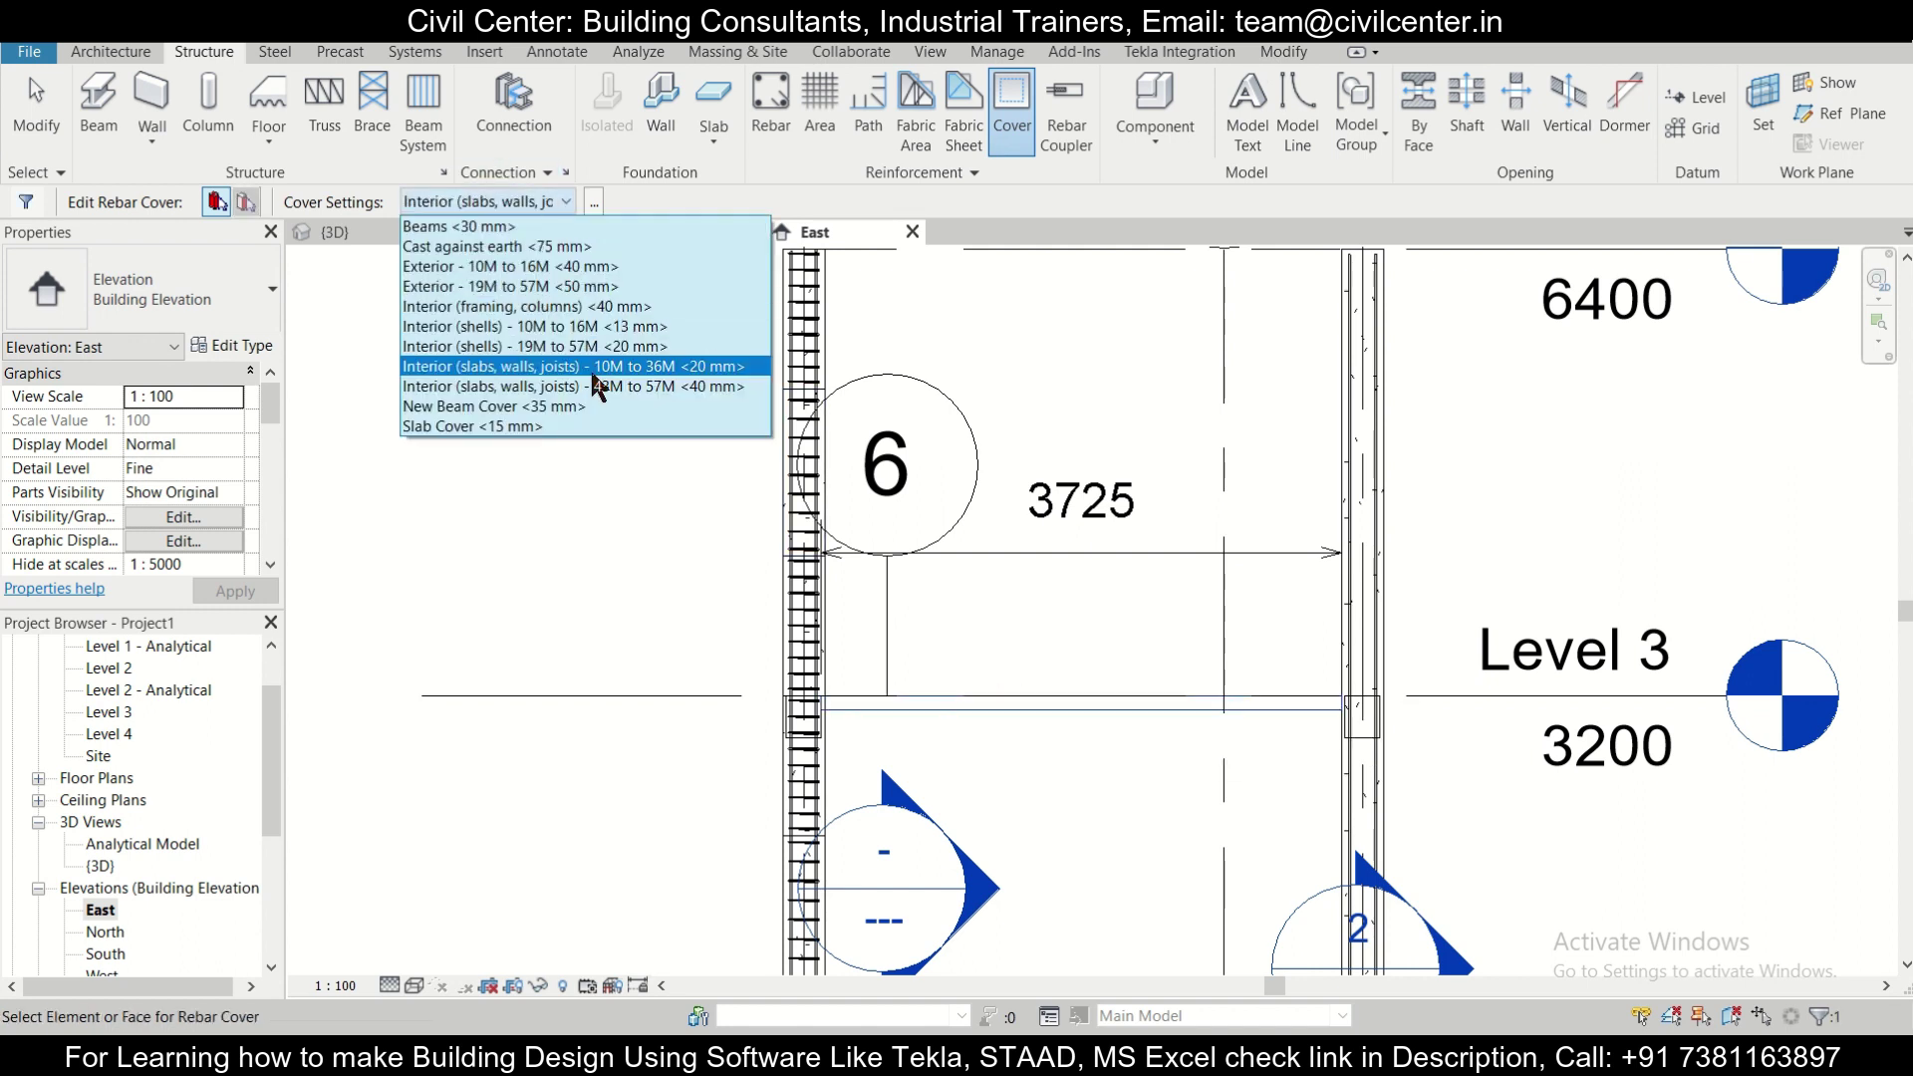
{"action": "left_click", "coordinate": [594, 202]}
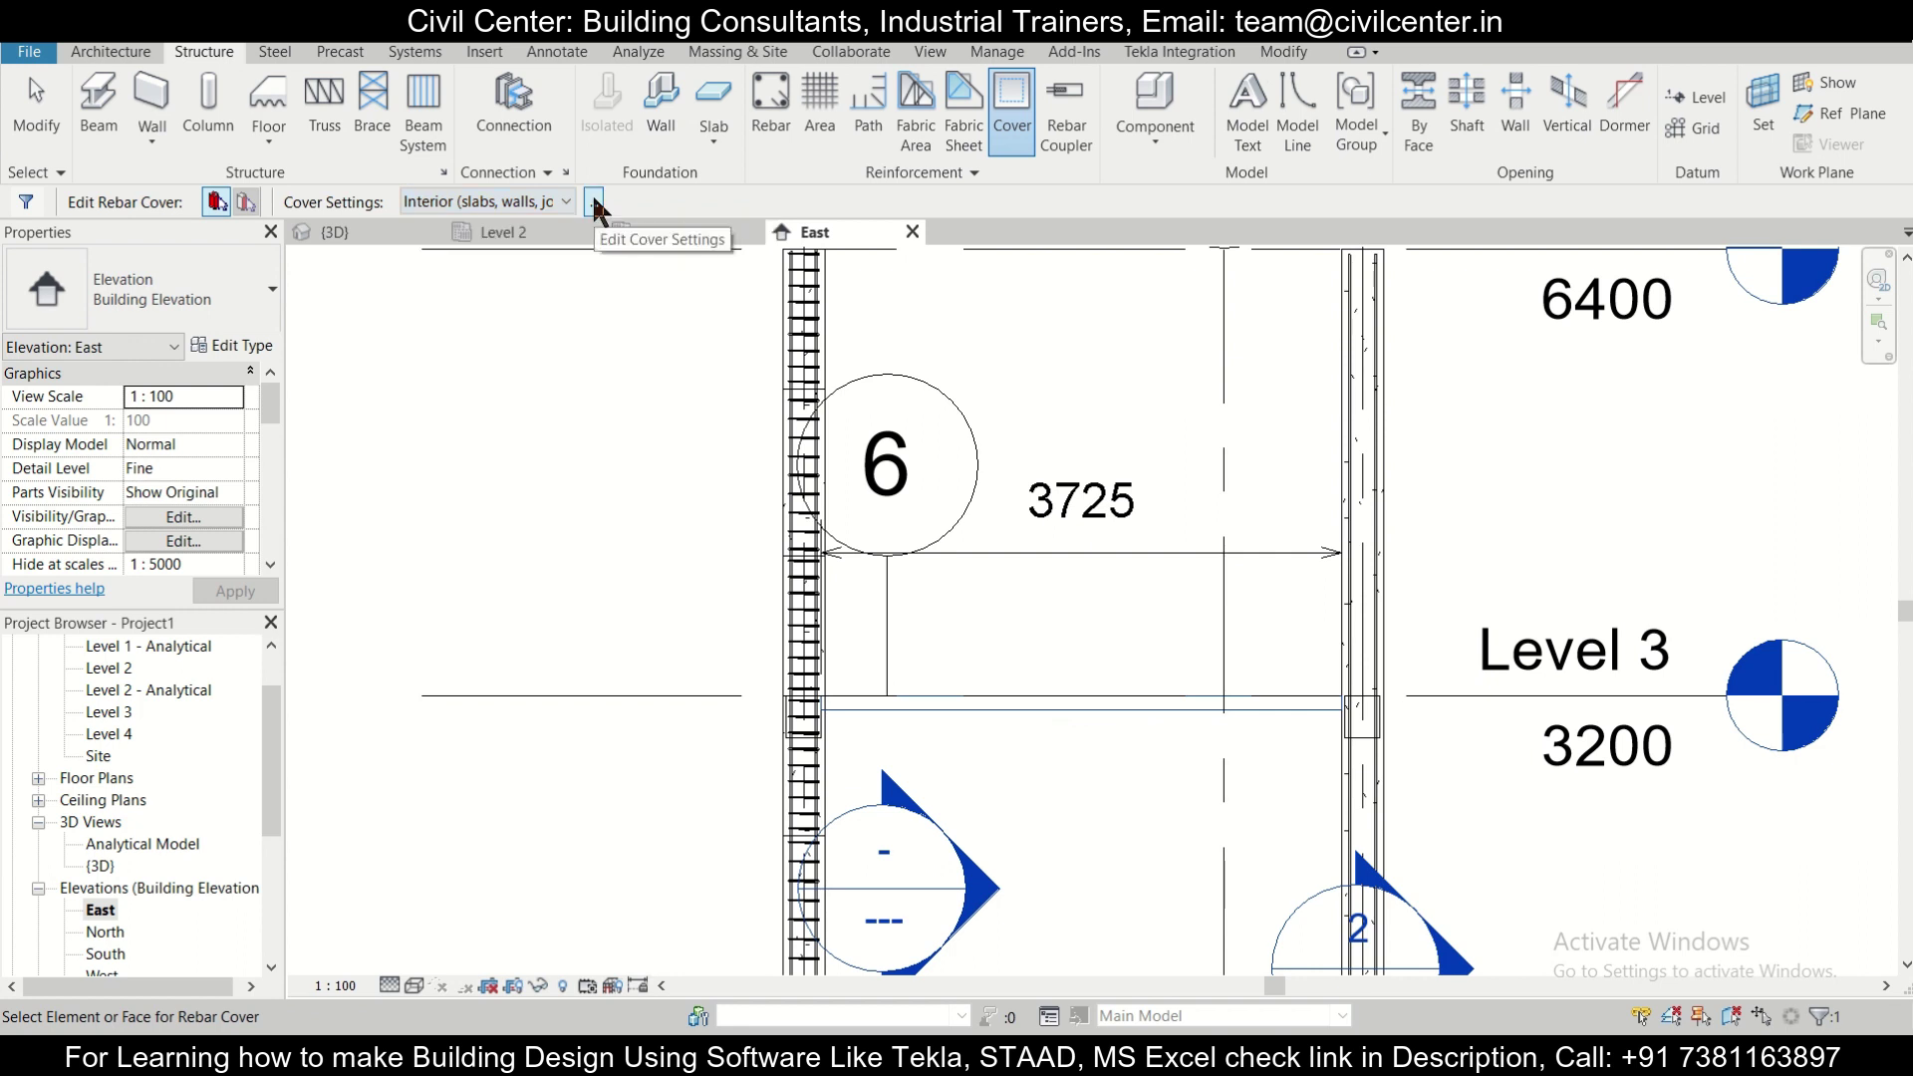
{"action": "left_click", "coordinate": [598, 202]}
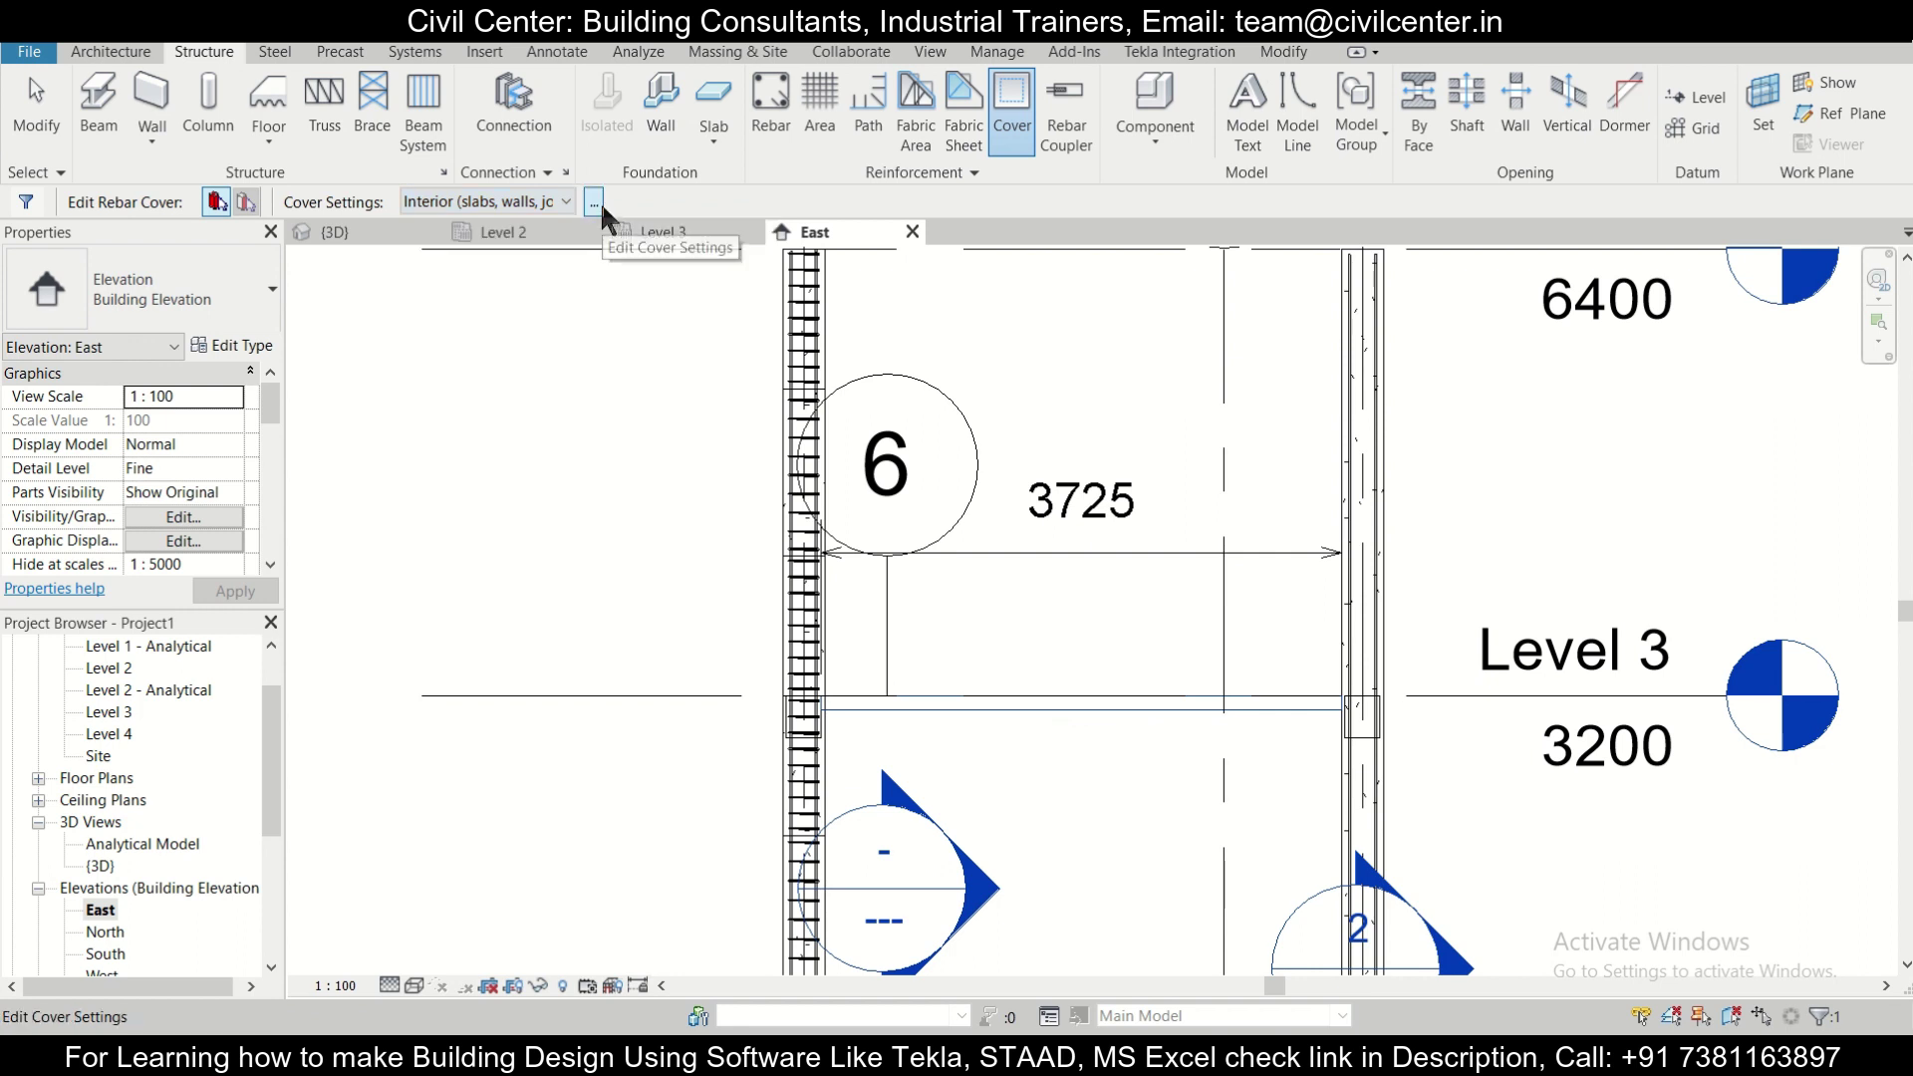
{"action": "scroll", "coordinate": [226, 468], "scroll_direction": "down", "scroll_amount": 2}
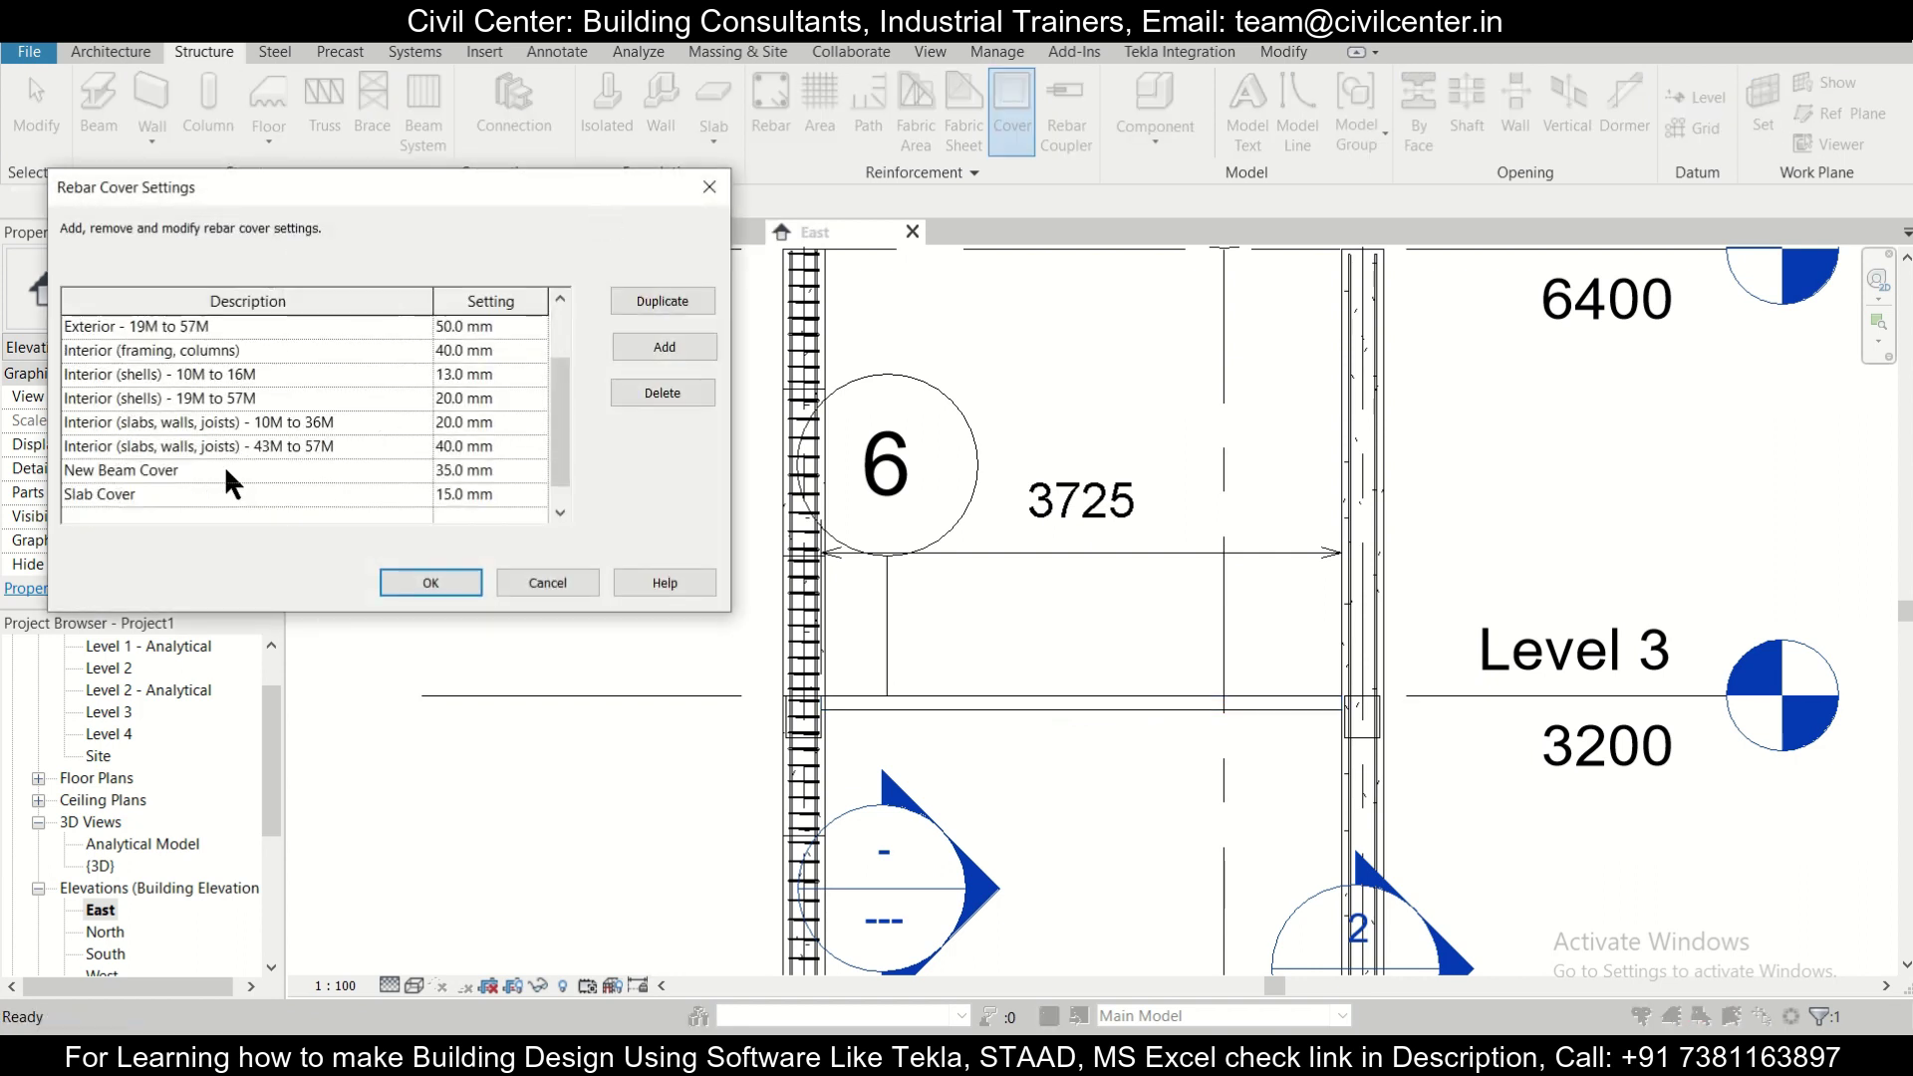
{"action": "scroll", "coordinate": [241, 450], "scroll_direction": "up", "scroll_amount": 2}
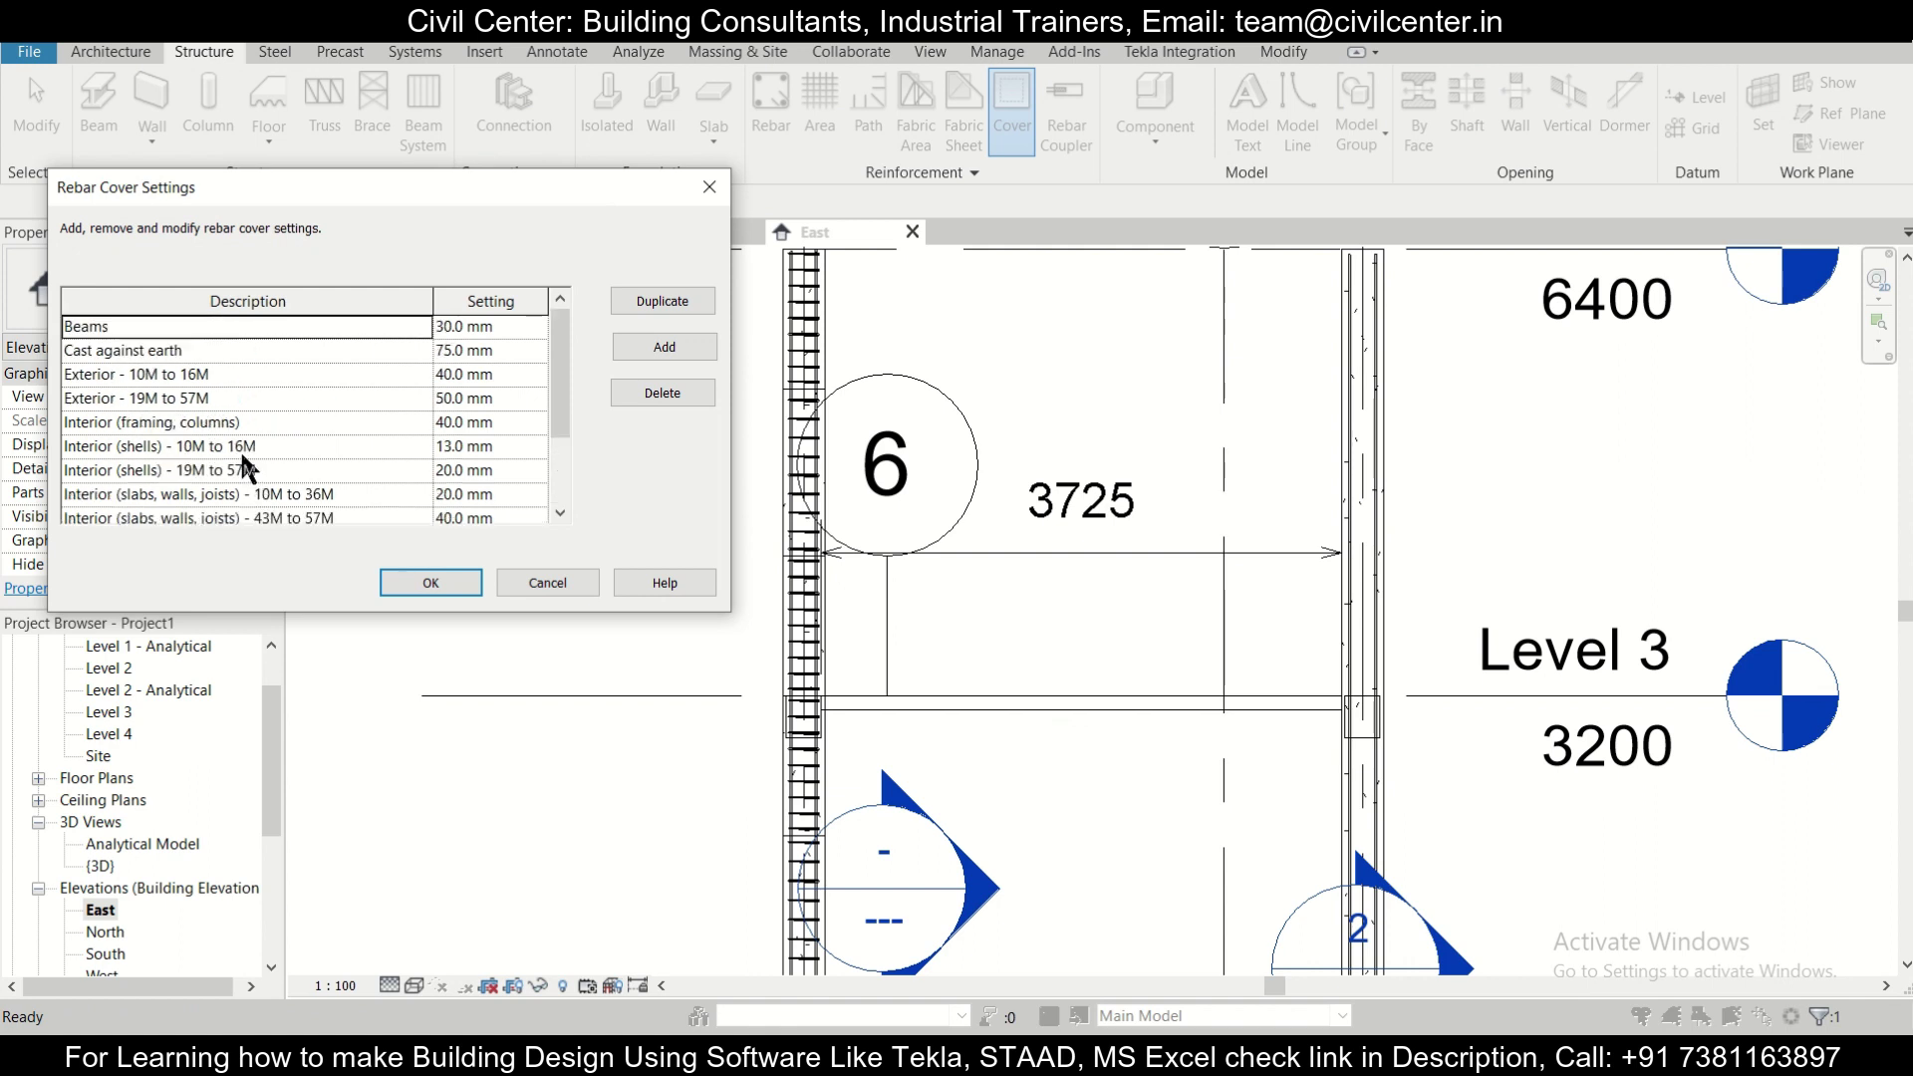
{"action": "scroll", "coordinate": [273, 422], "scroll_direction": "down", "scroll_amount": 2}
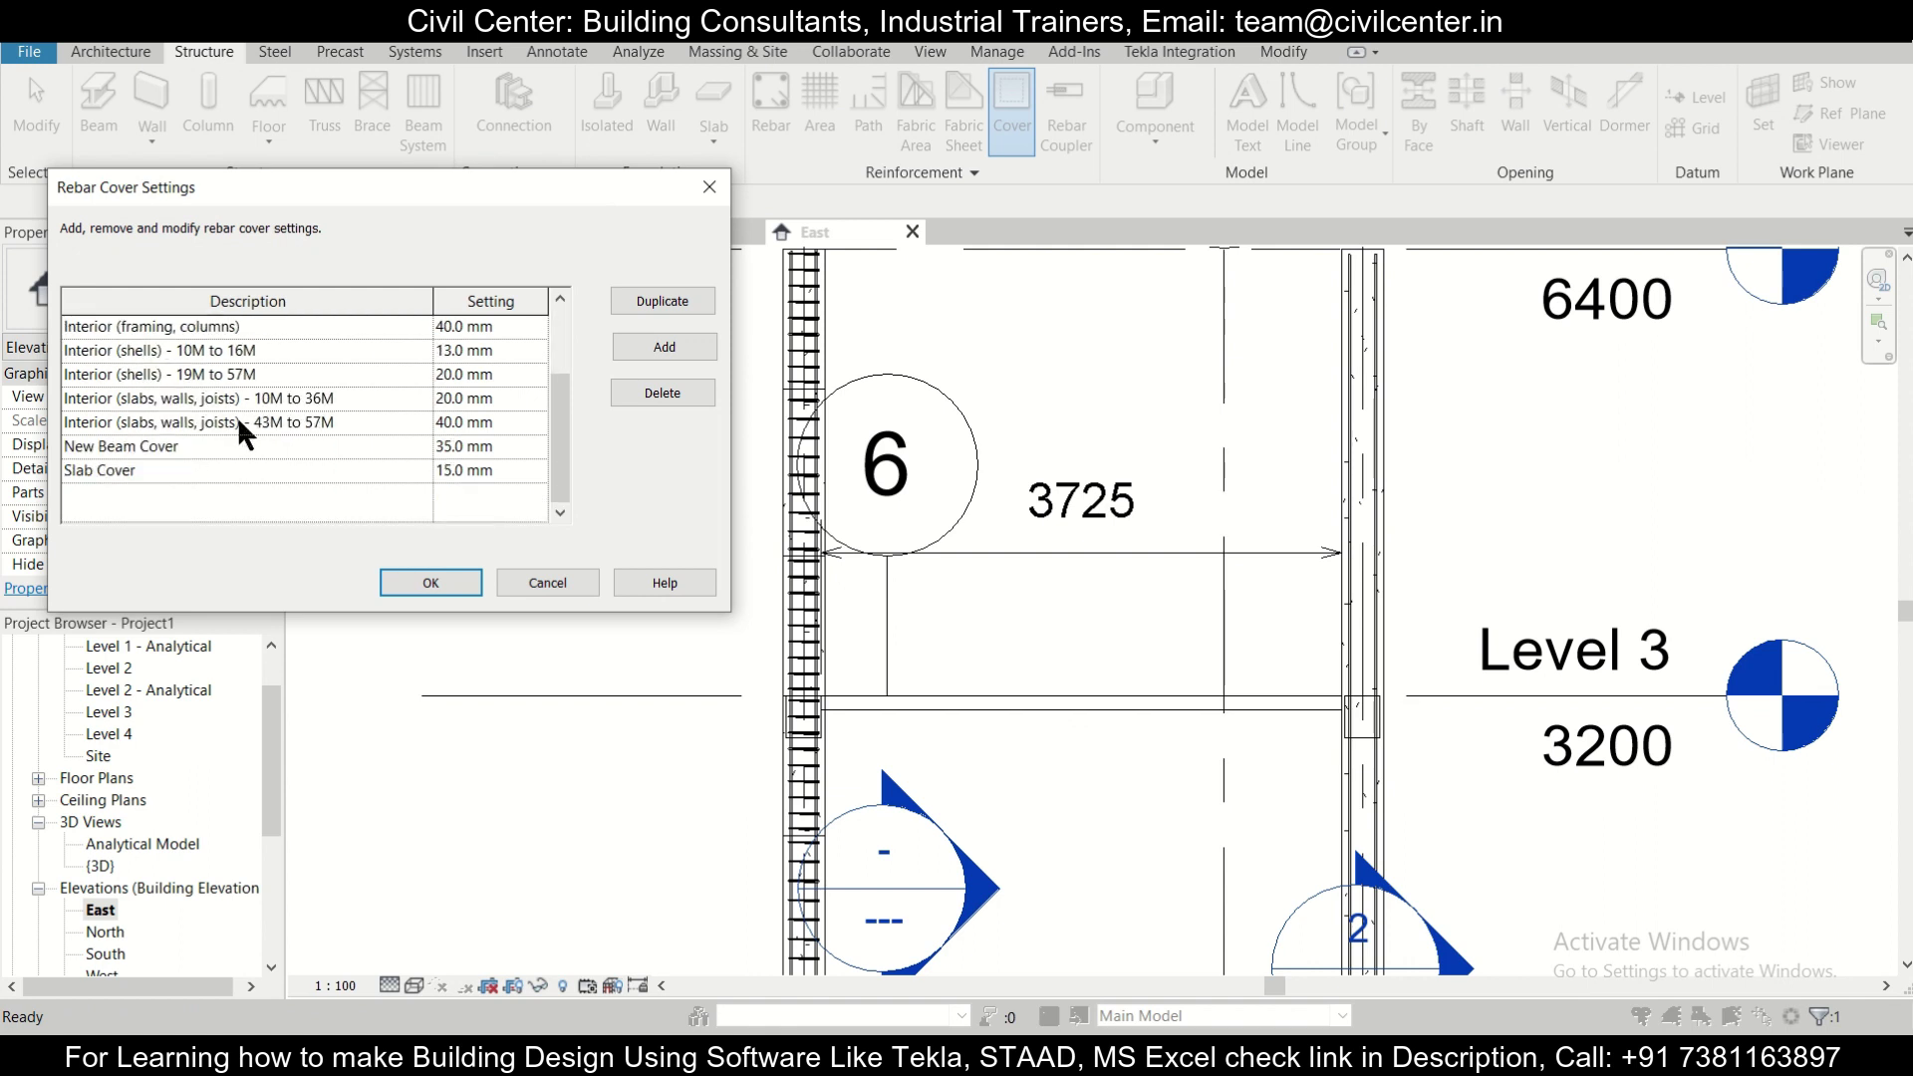
Duplicate the Interior (slabs, walls, joists) - 10M to 36M cover setting and try to name the copy Slab Cover.
{"action": "left_click", "coordinate": [386, 398]}
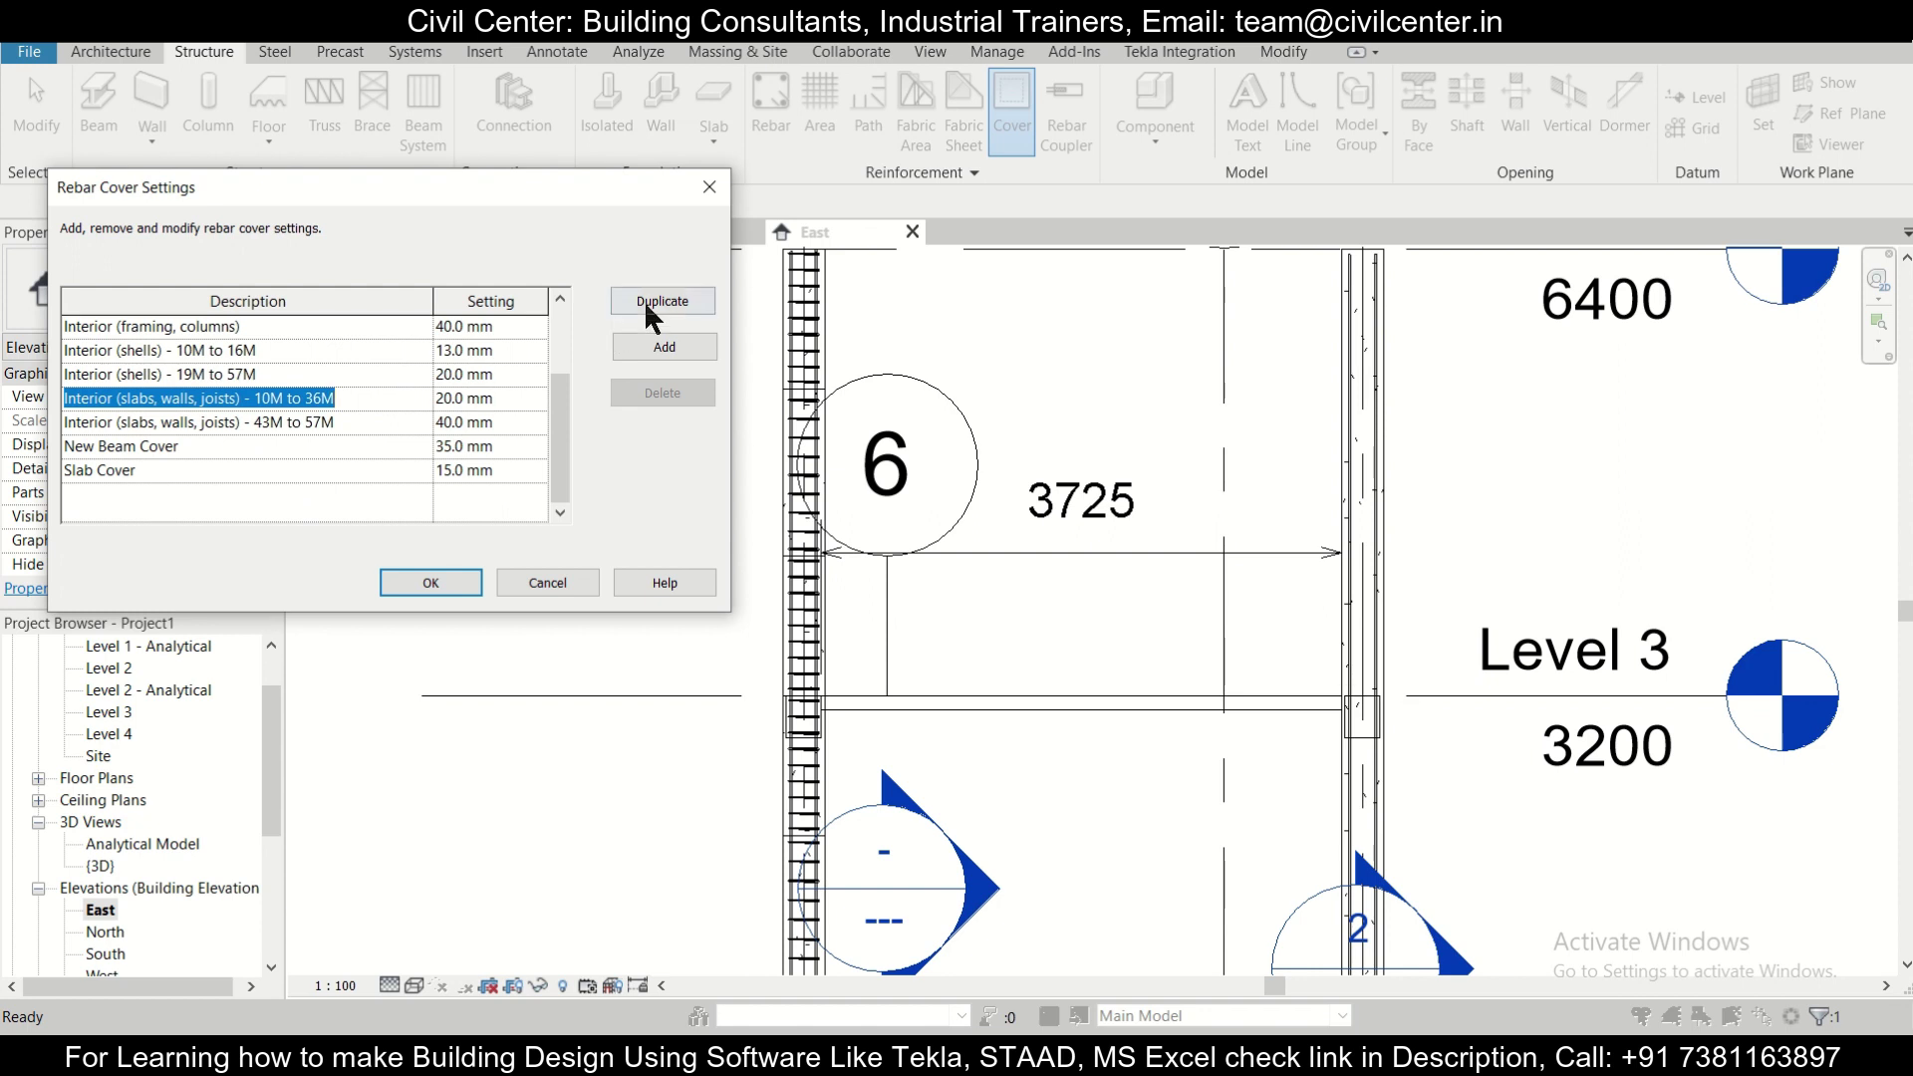
{"action": "left_click", "coordinate": [652, 301]}
{"action": "left_click", "coordinate": [368, 419]}
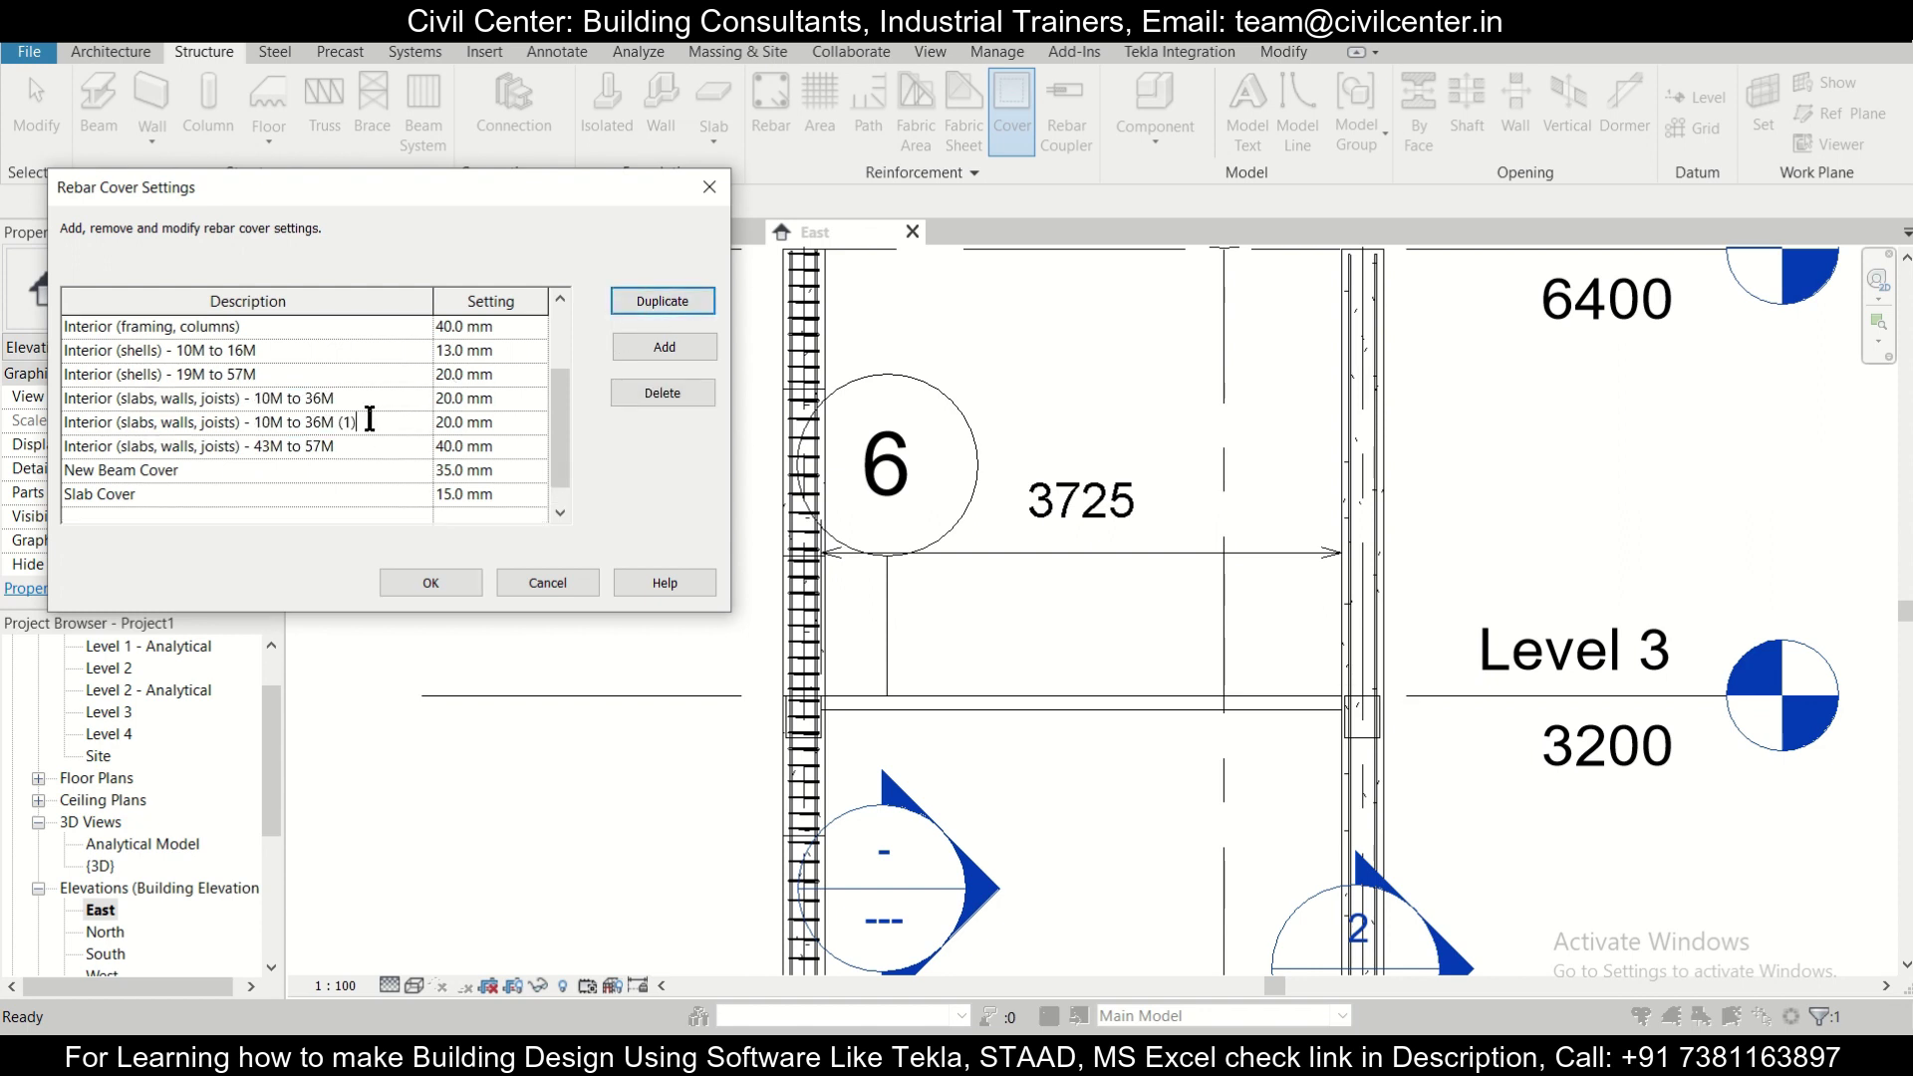
{"action": "left_click_drag", "start_coordinate": [369, 419], "coordinate": [3, 436]}
{"action": "type", "text": "Slab Cover"}
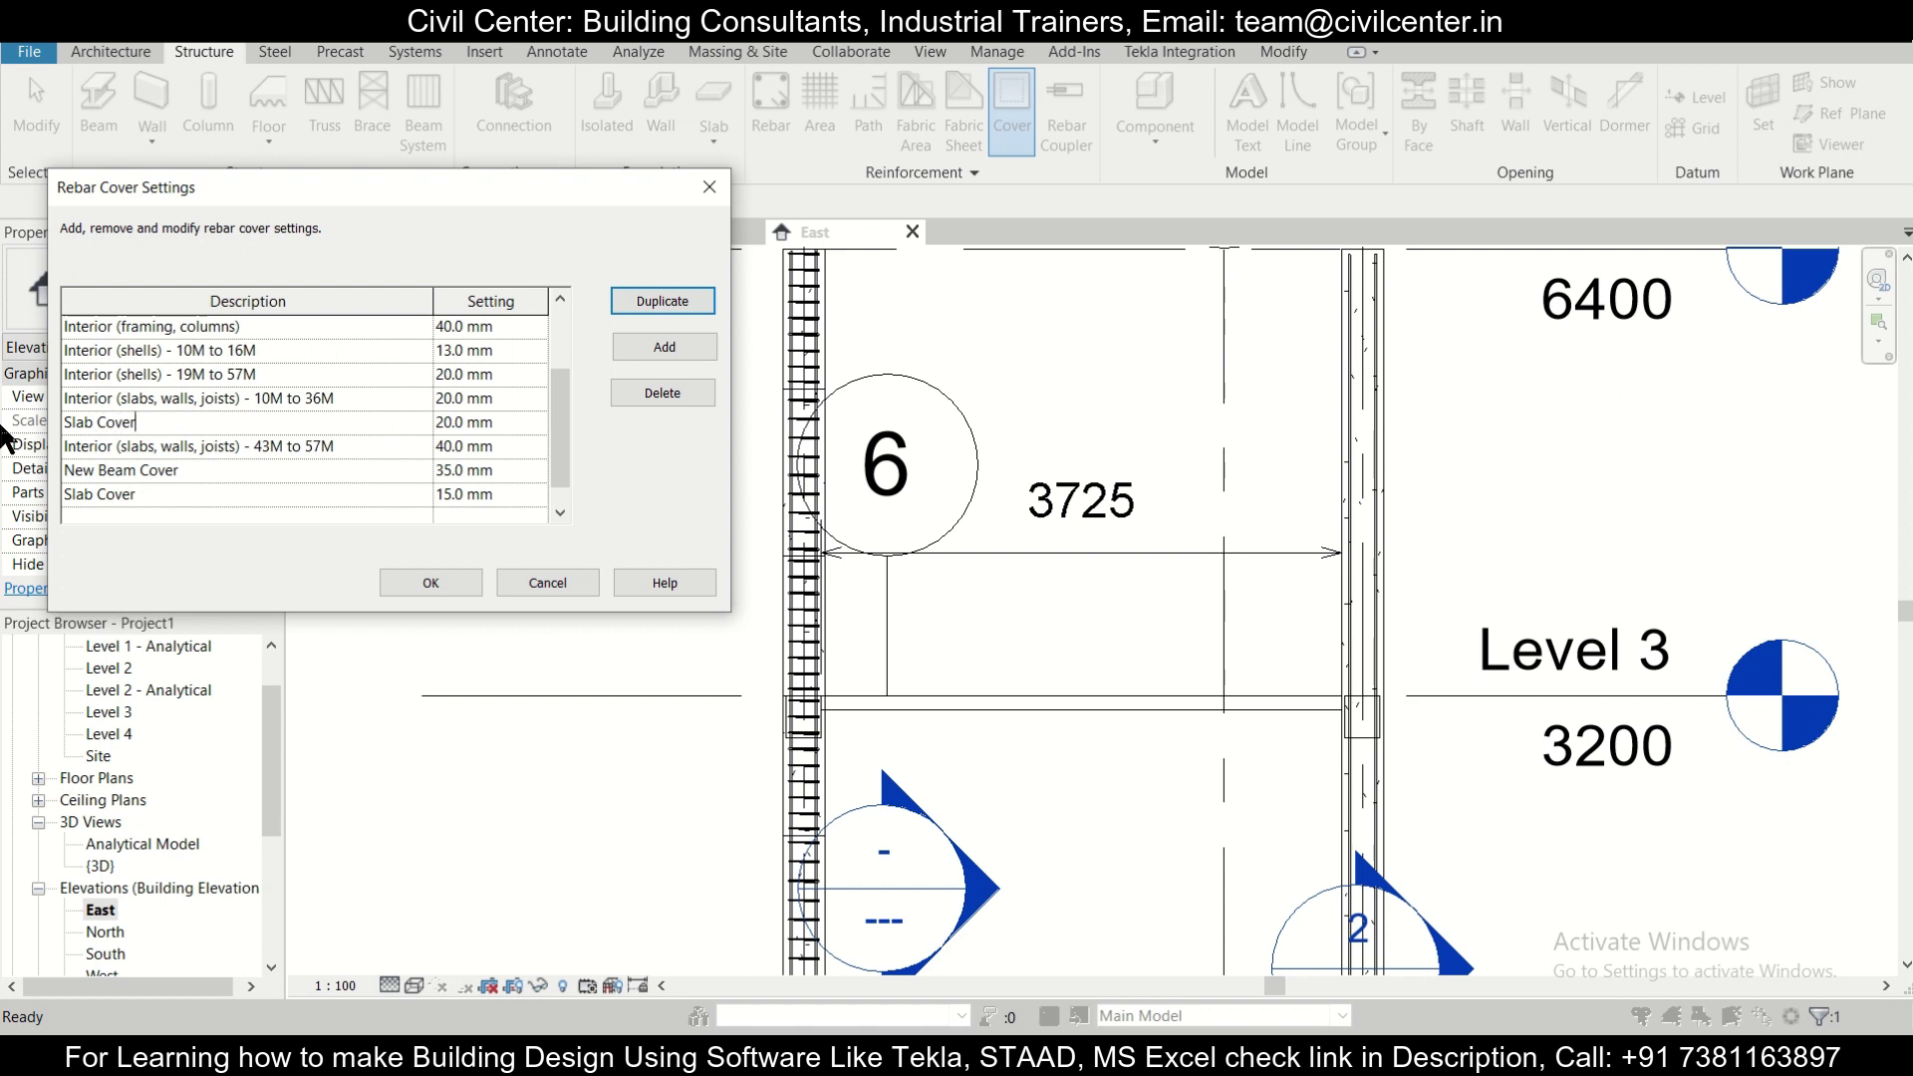
{"action": "key", "text": "Return"}
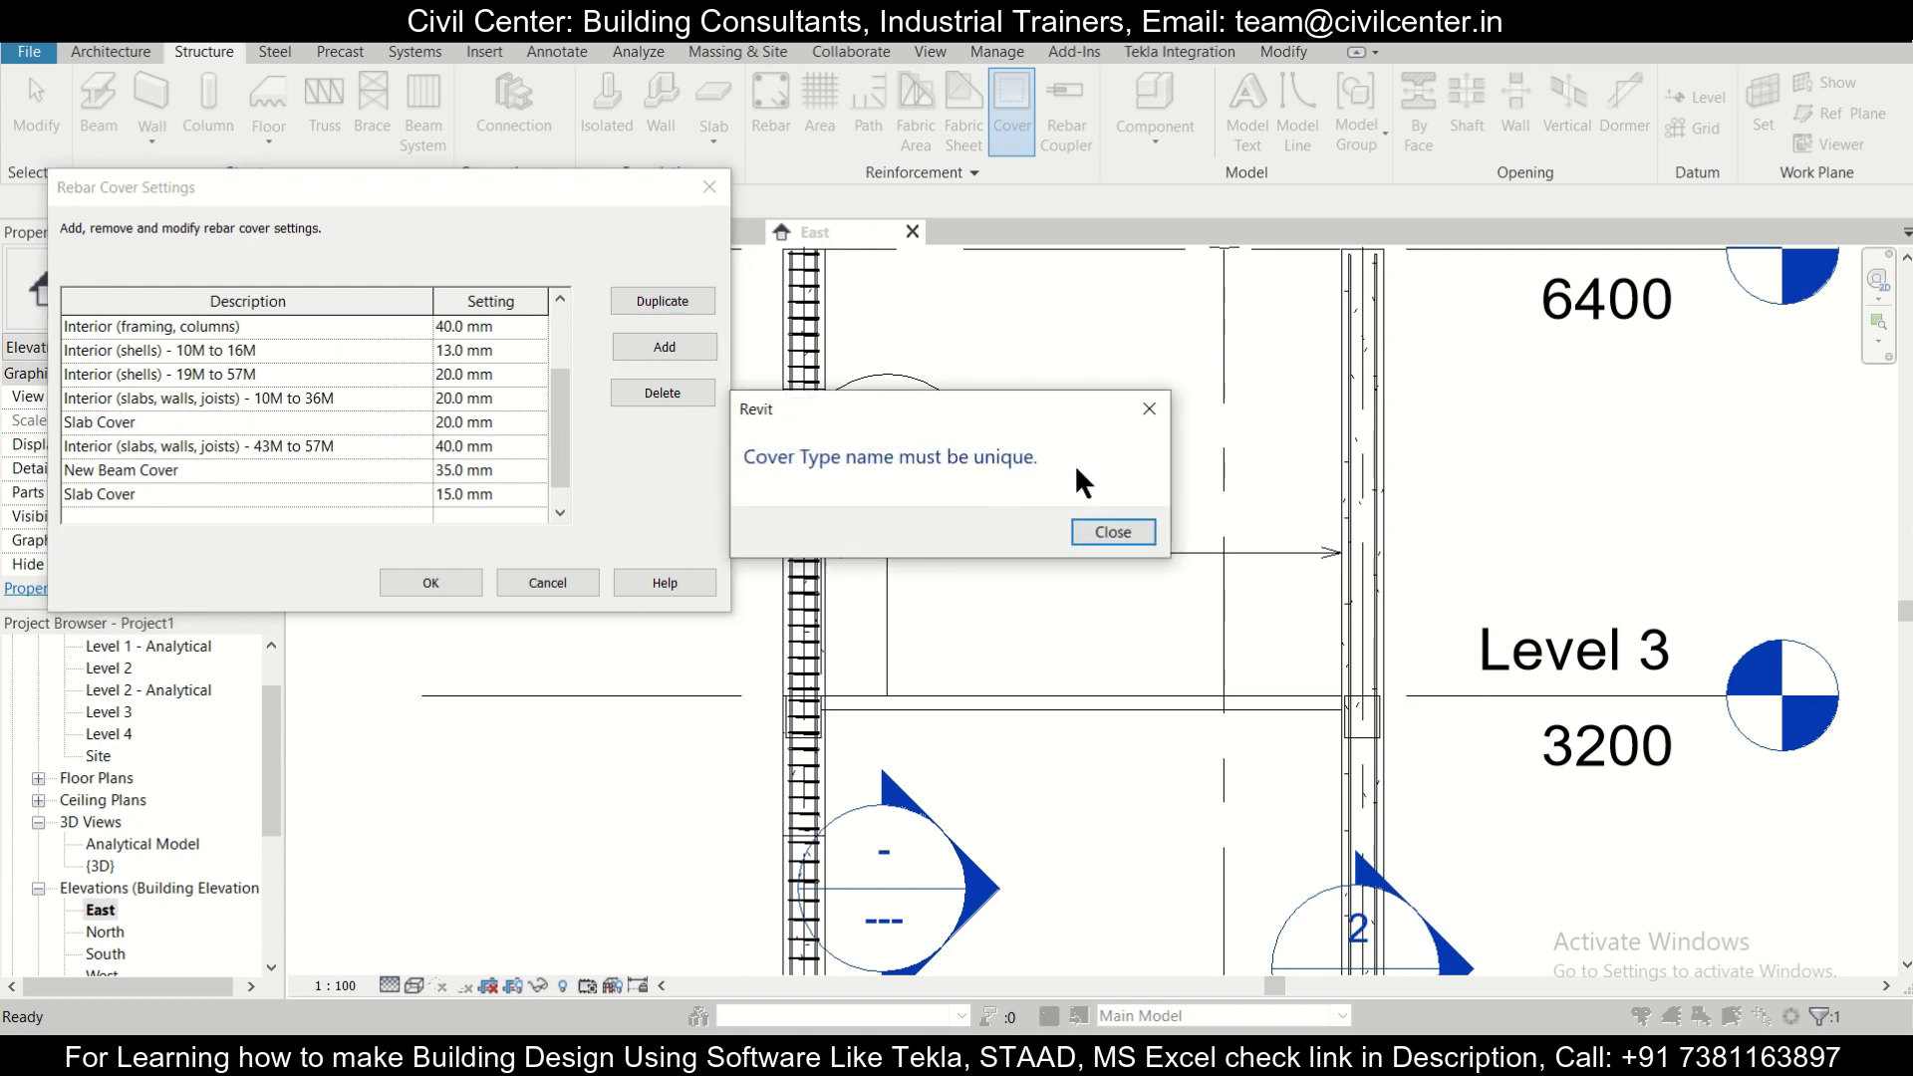
{"action": "left_click", "coordinate": [1081, 526]}
{"action": "left_click", "coordinate": [441, 428]}
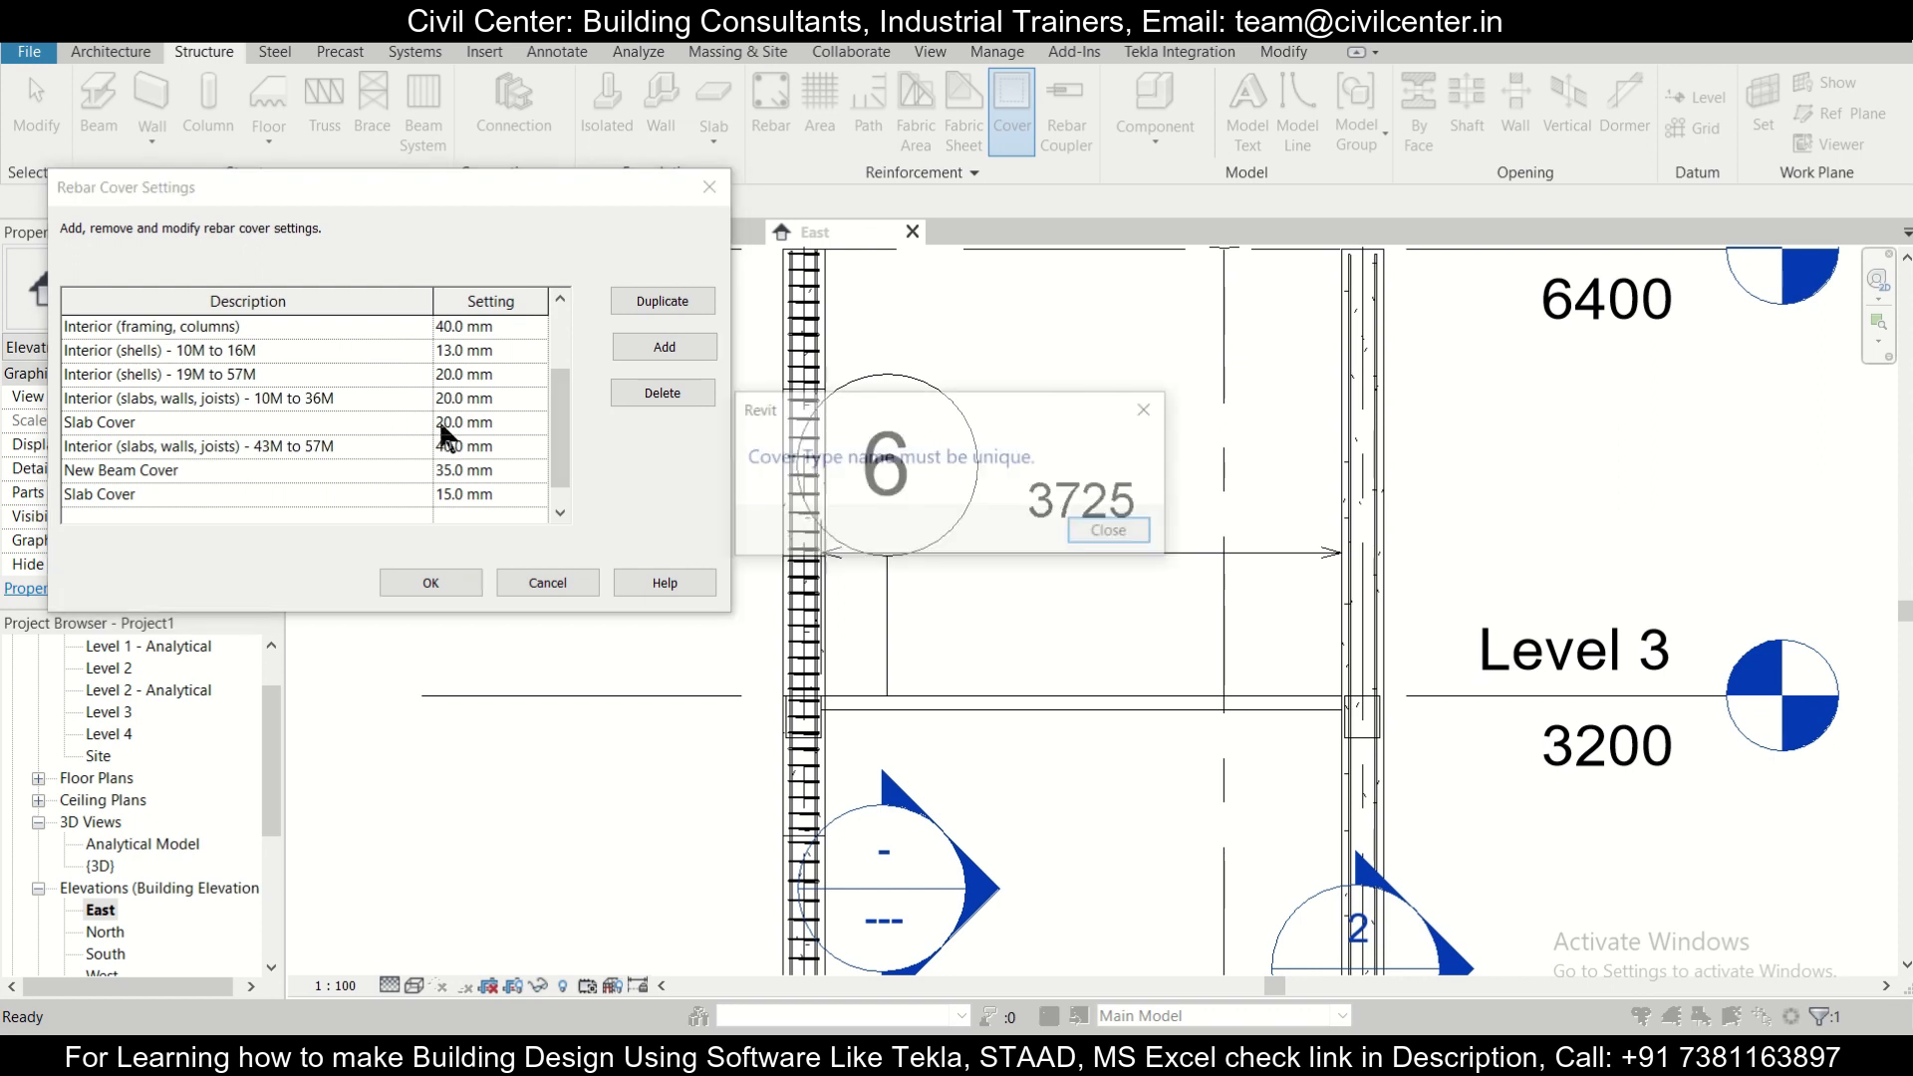
{"action": "left_click", "coordinate": [1091, 538]}
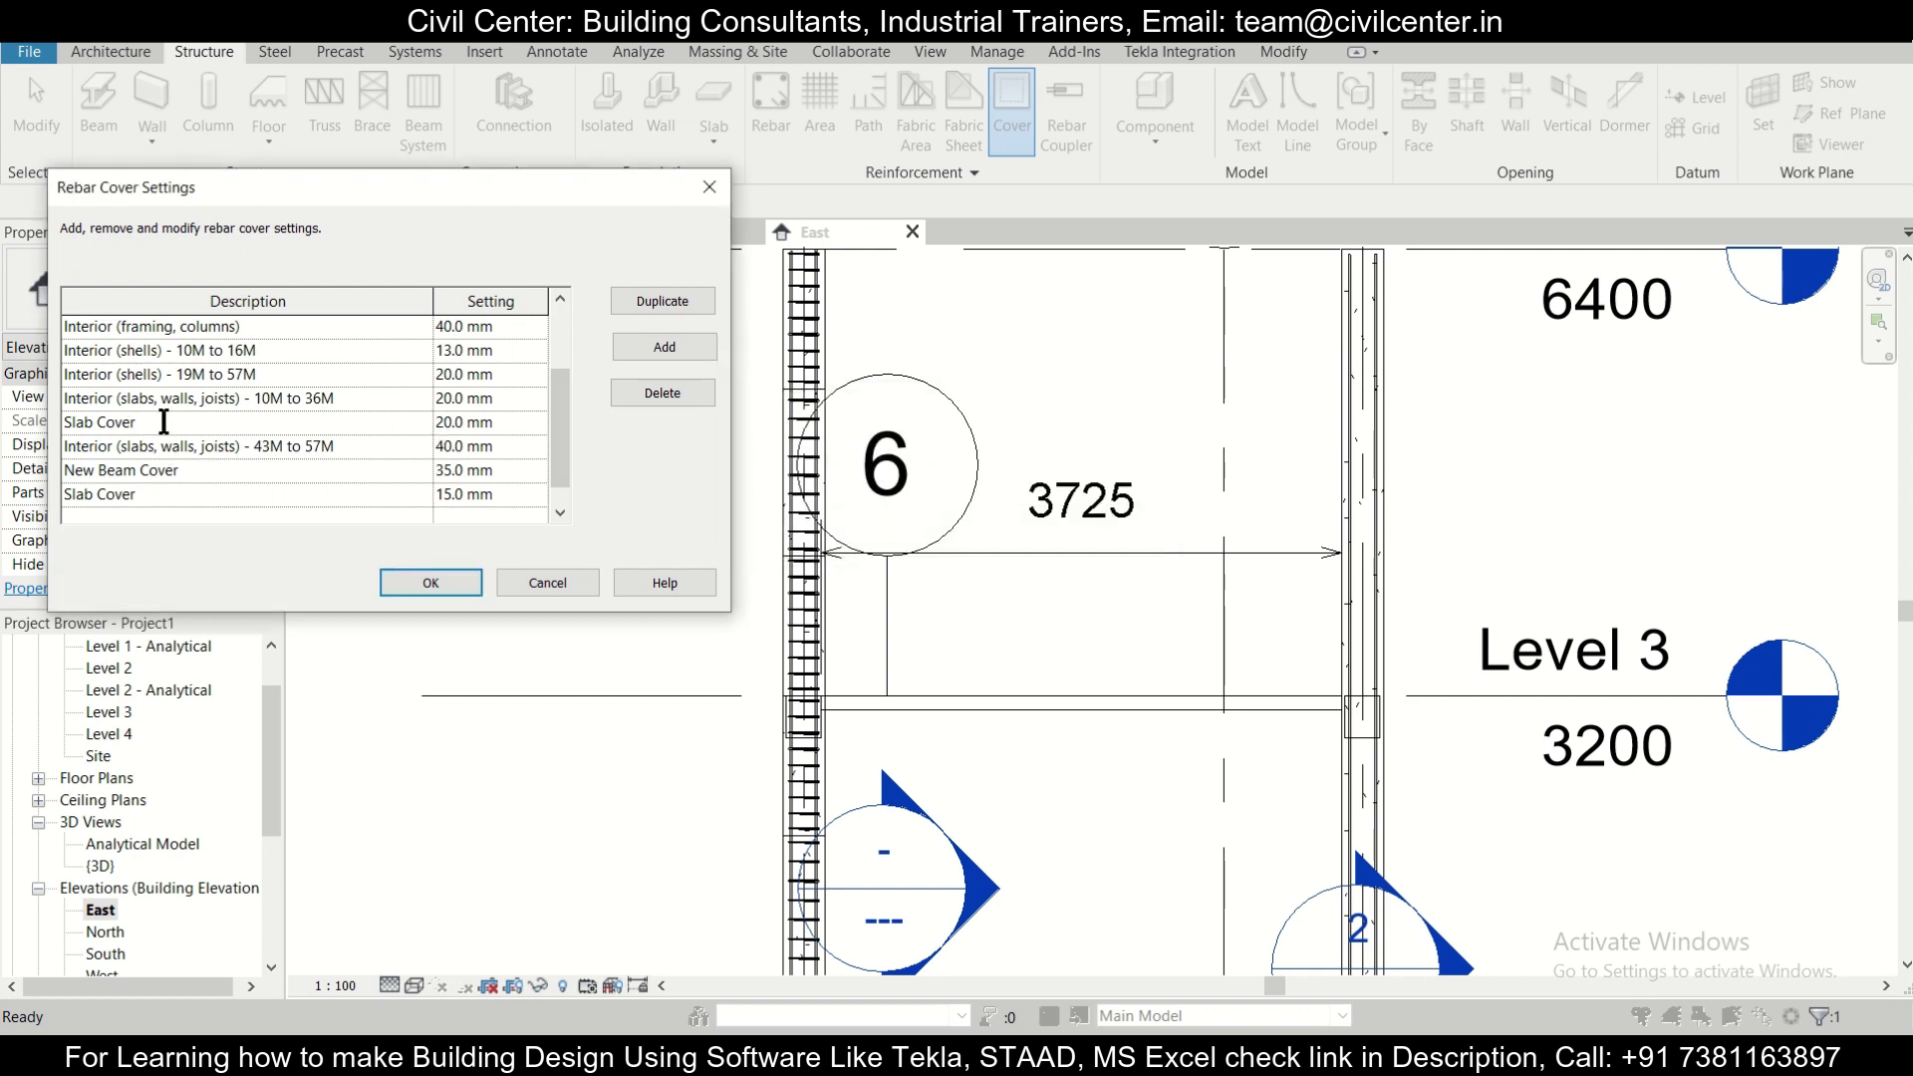
Define the duplicated cover as Slab Cover 2 with a 15 mm setting and assign it to the Level 3 slab.
{"action": "type", "text": "215"}
{"action": "left_click", "coordinate": [426, 585]}
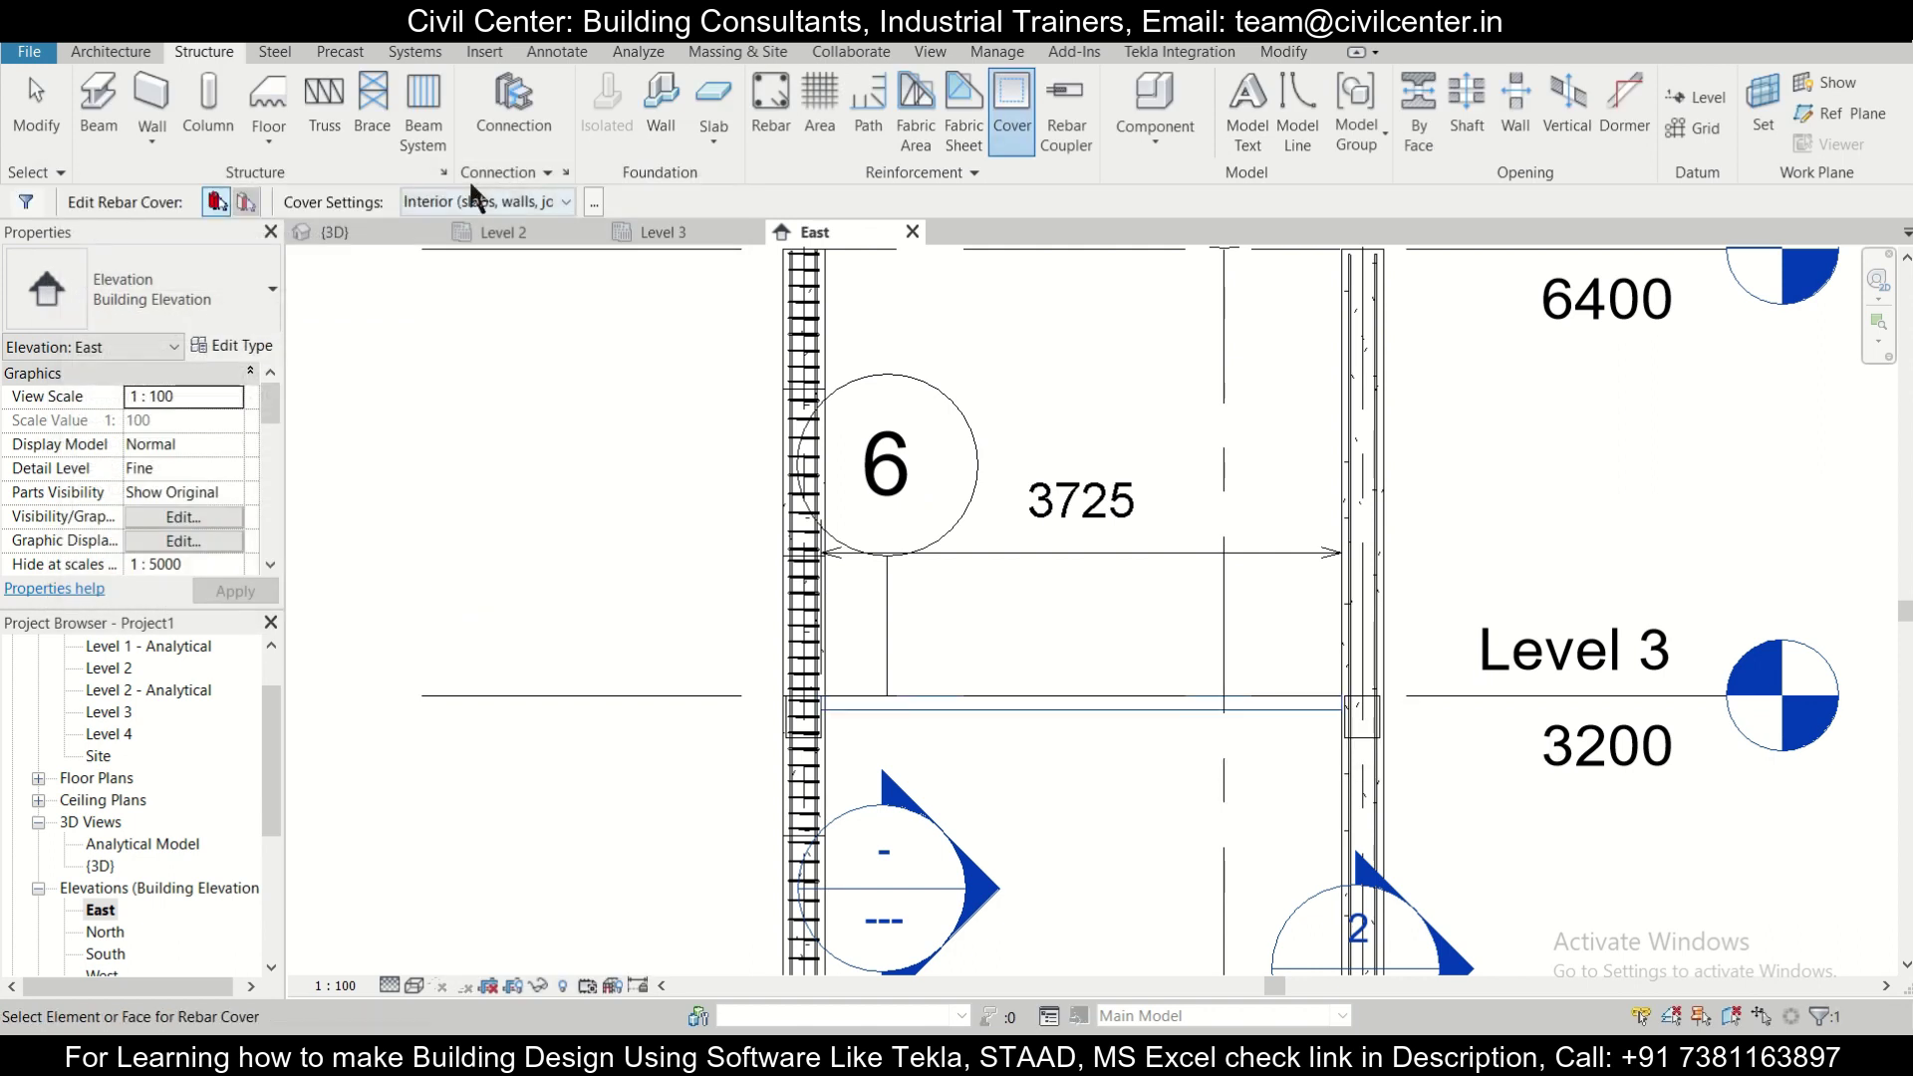
{"action": "left_click", "coordinate": [488, 201]}
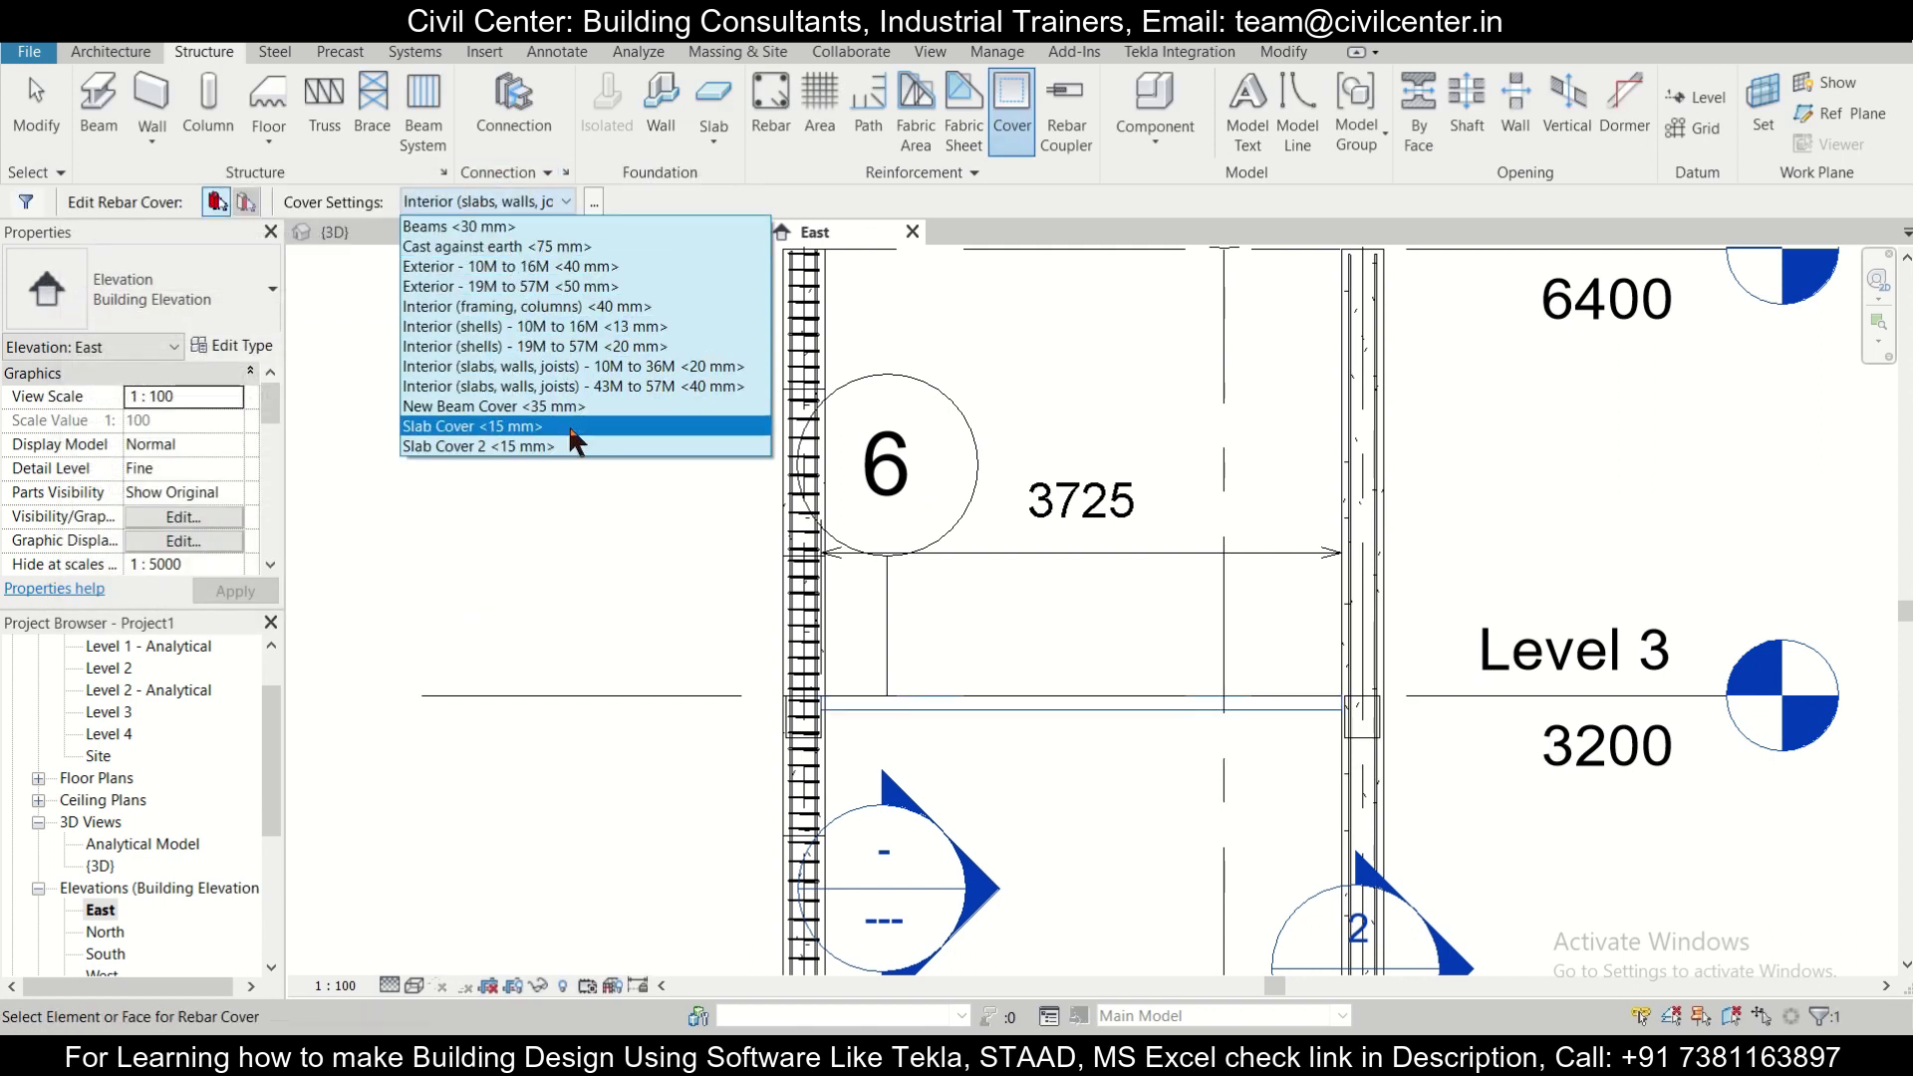
{"action": "left_click", "coordinate": [570, 448]}
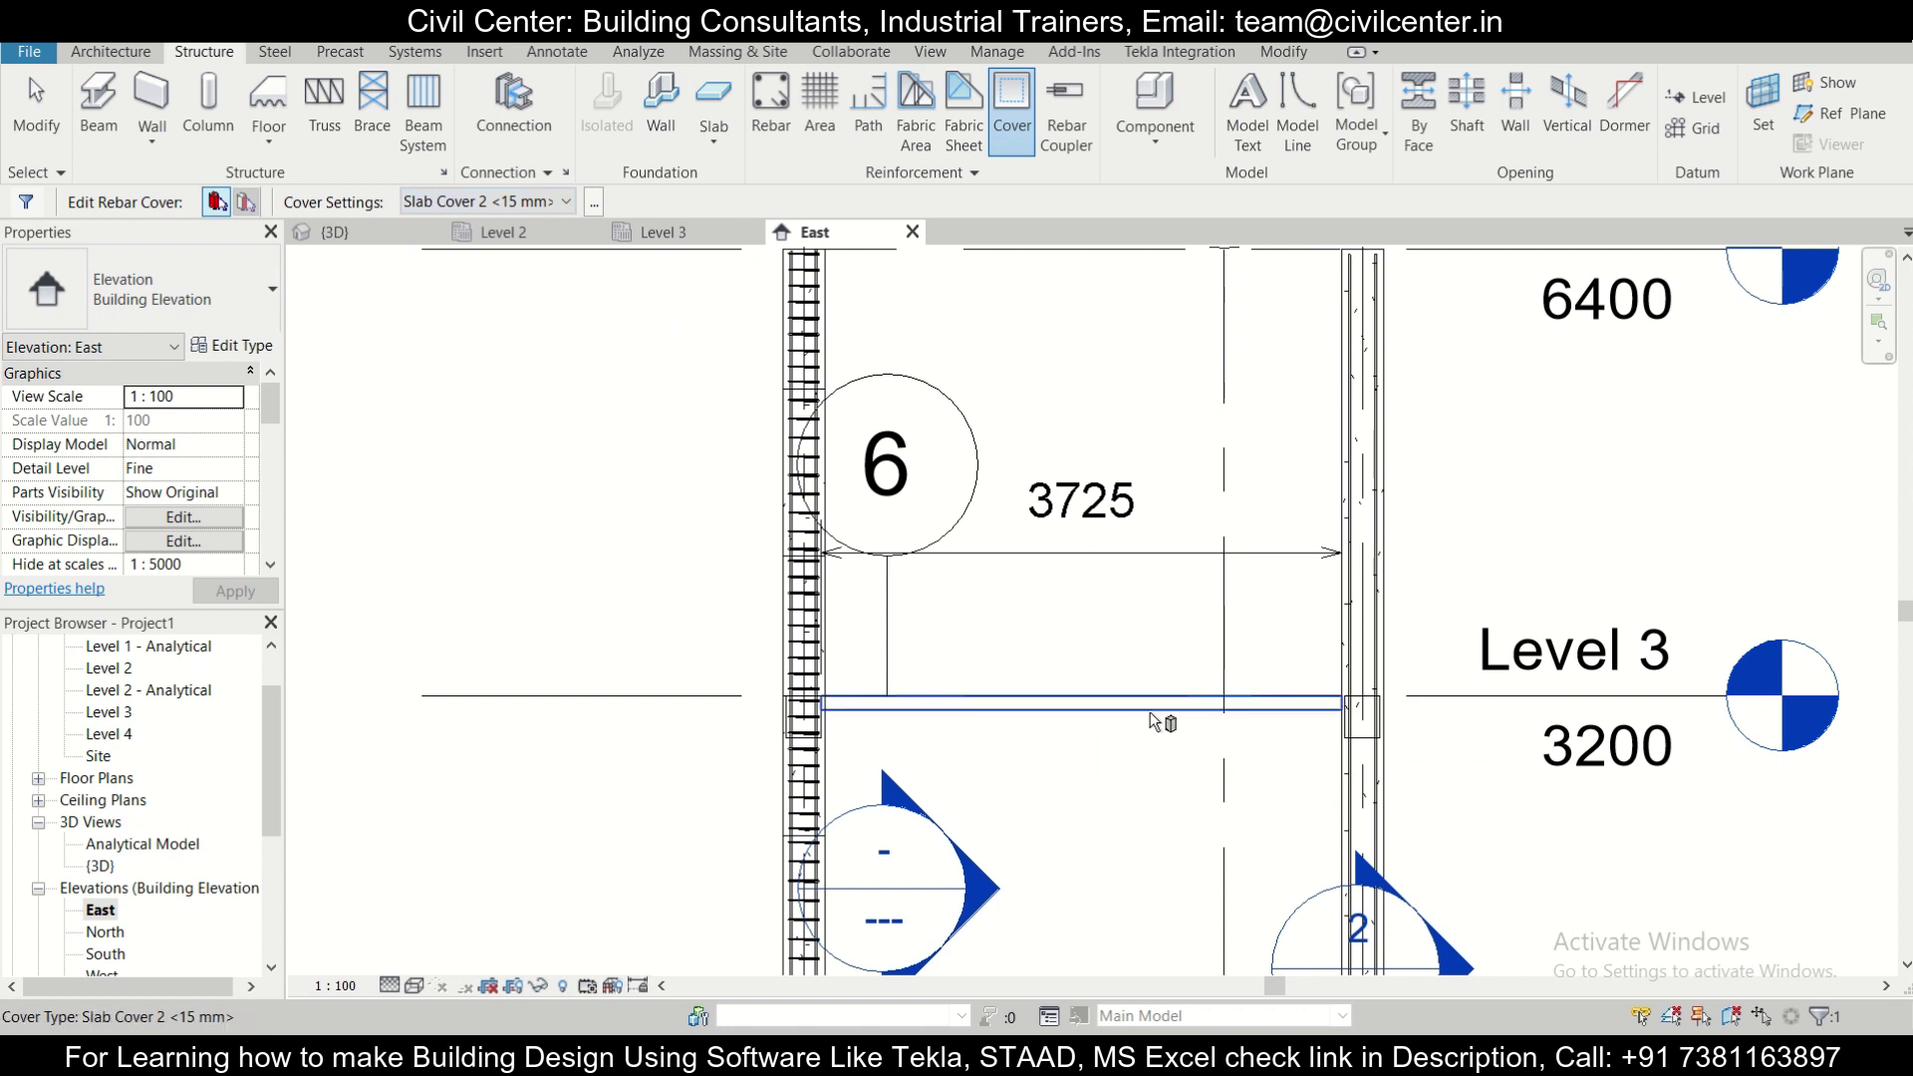
Start placing 8mm straight rebar of shape M_00 with the Parallel to Cover placement orientation.
{"action": "scroll", "coordinate": [1150, 713], "scroll_direction": "up", "scroll_amount": 2}
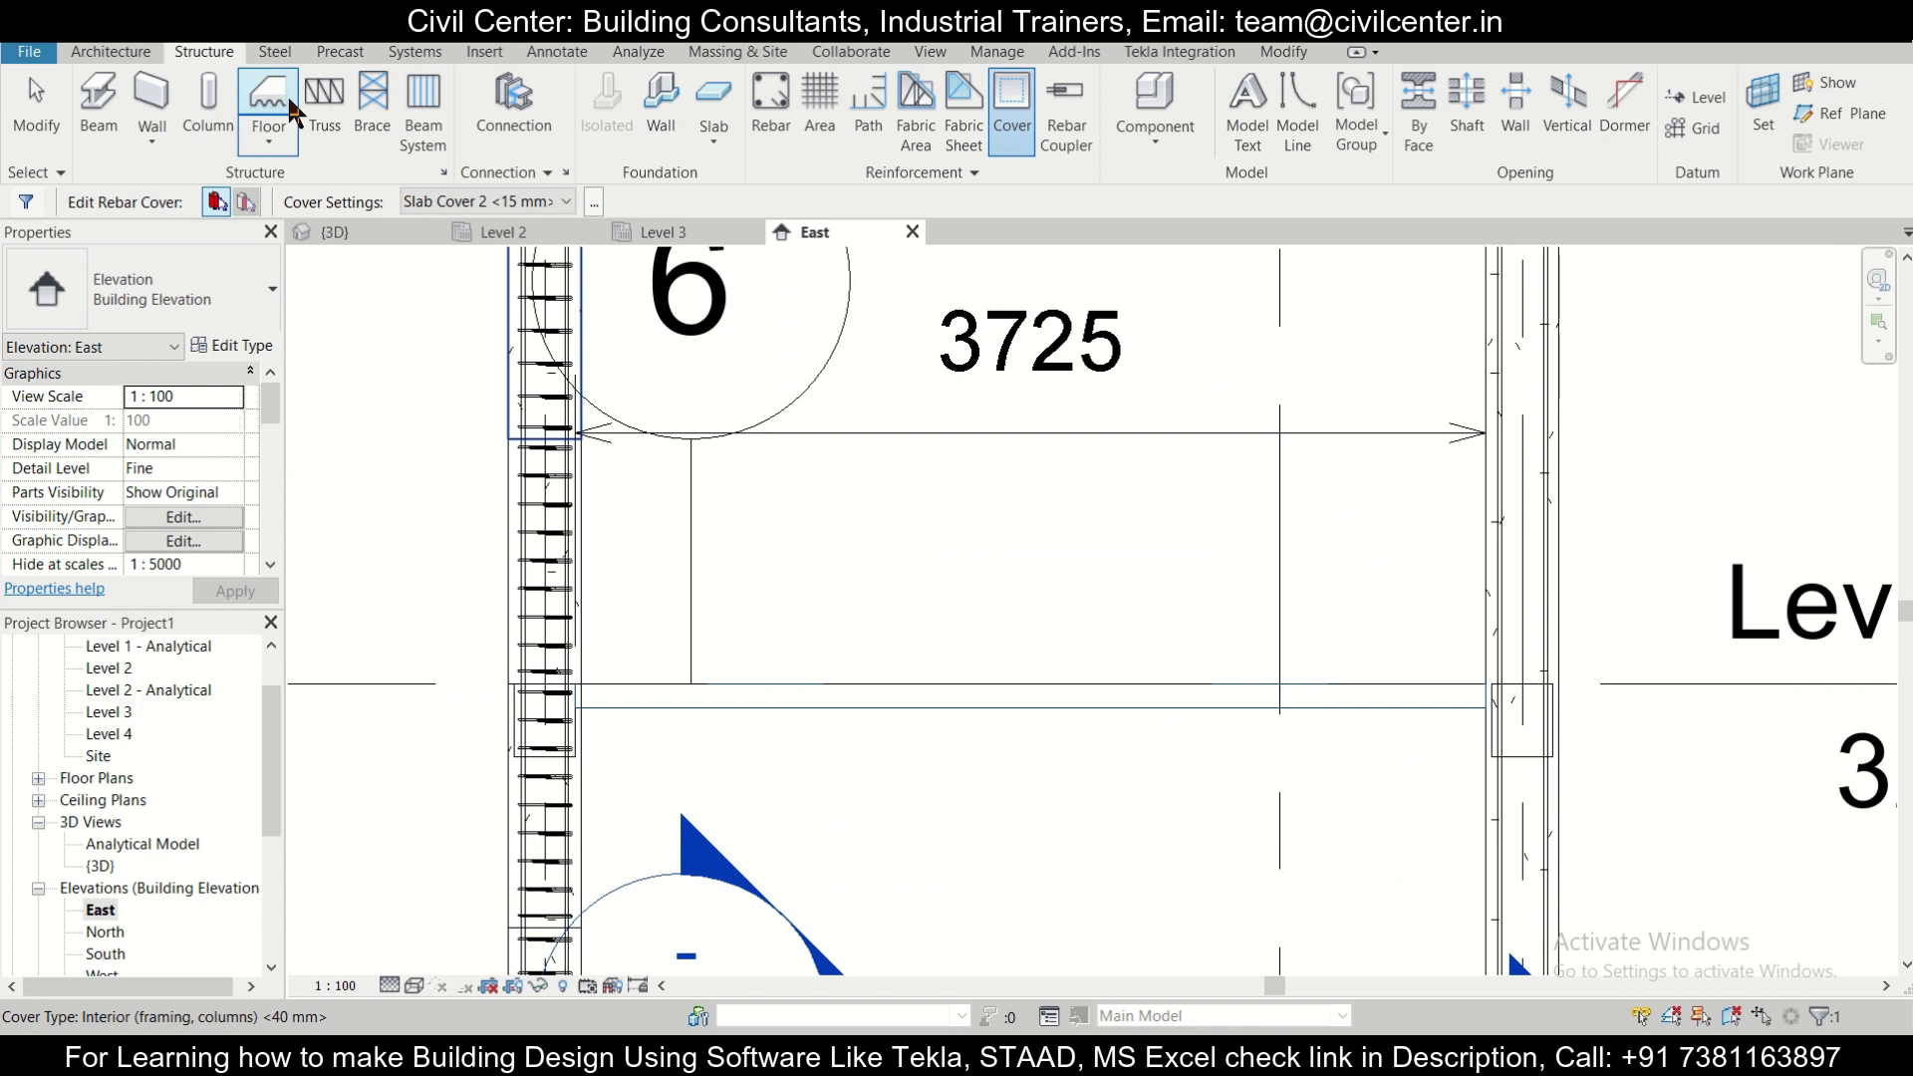
{"action": "left_click", "coordinate": [780, 117]}
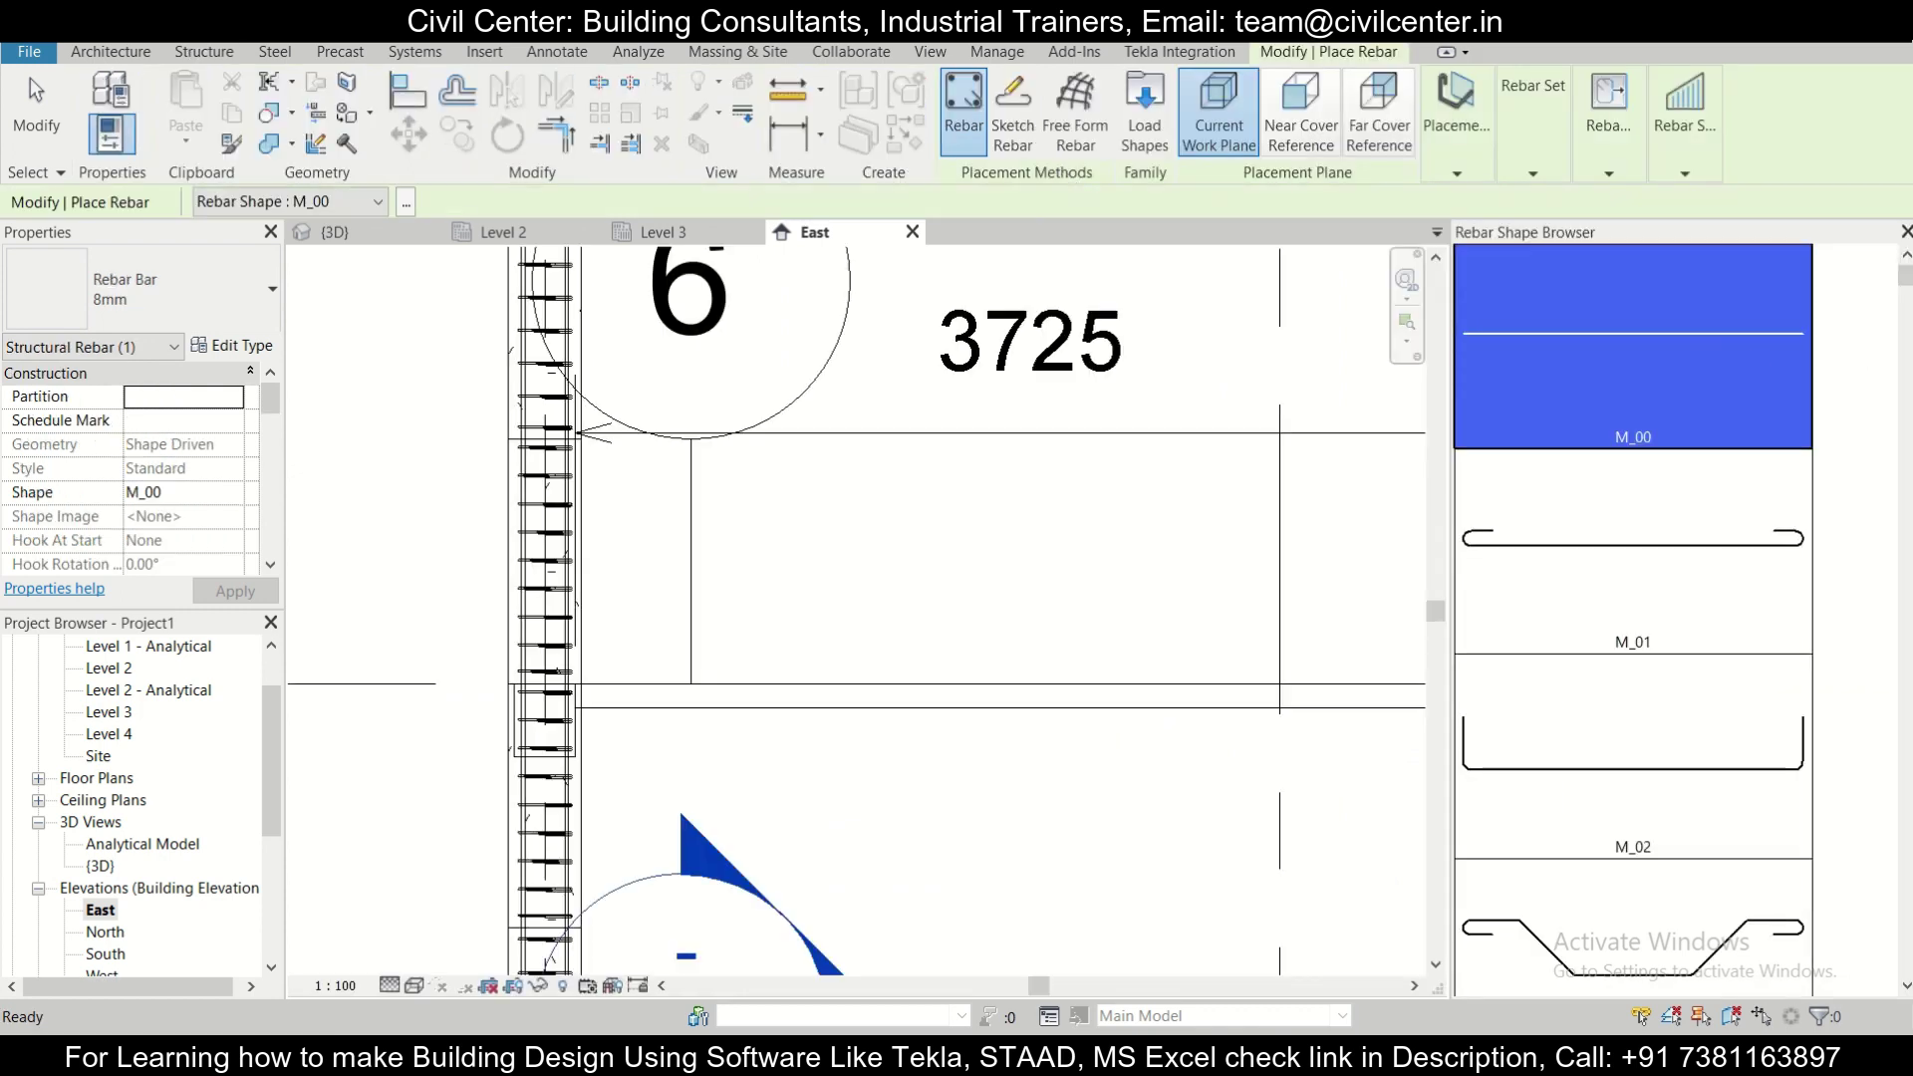
{"action": "left_click", "coordinate": [1655, 393]}
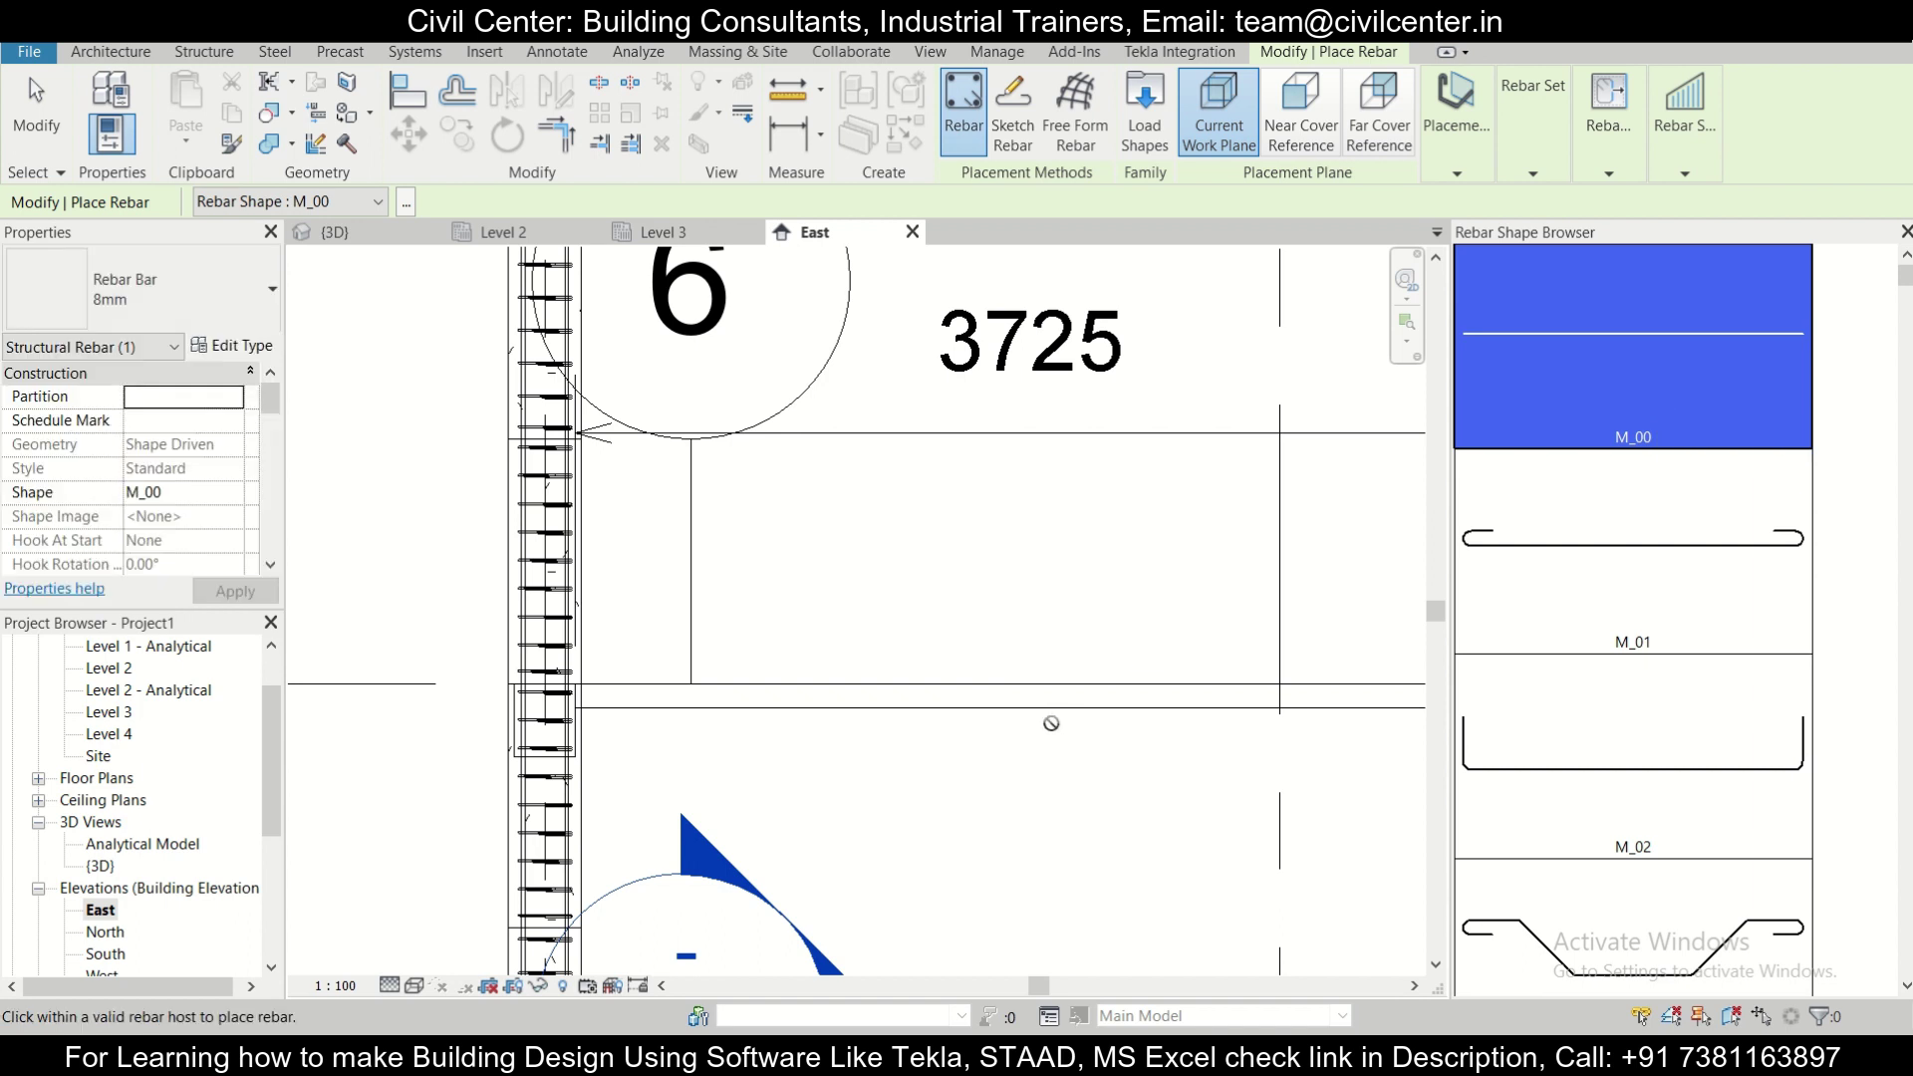
{"action": "middle_click_drag", "start_coordinate": [934, 641], "coordinate": [740, 584]}
{"action": "scroll", "coordinate": [1634, 436], "scroll_direction": "down", "scroll_amount": 1}
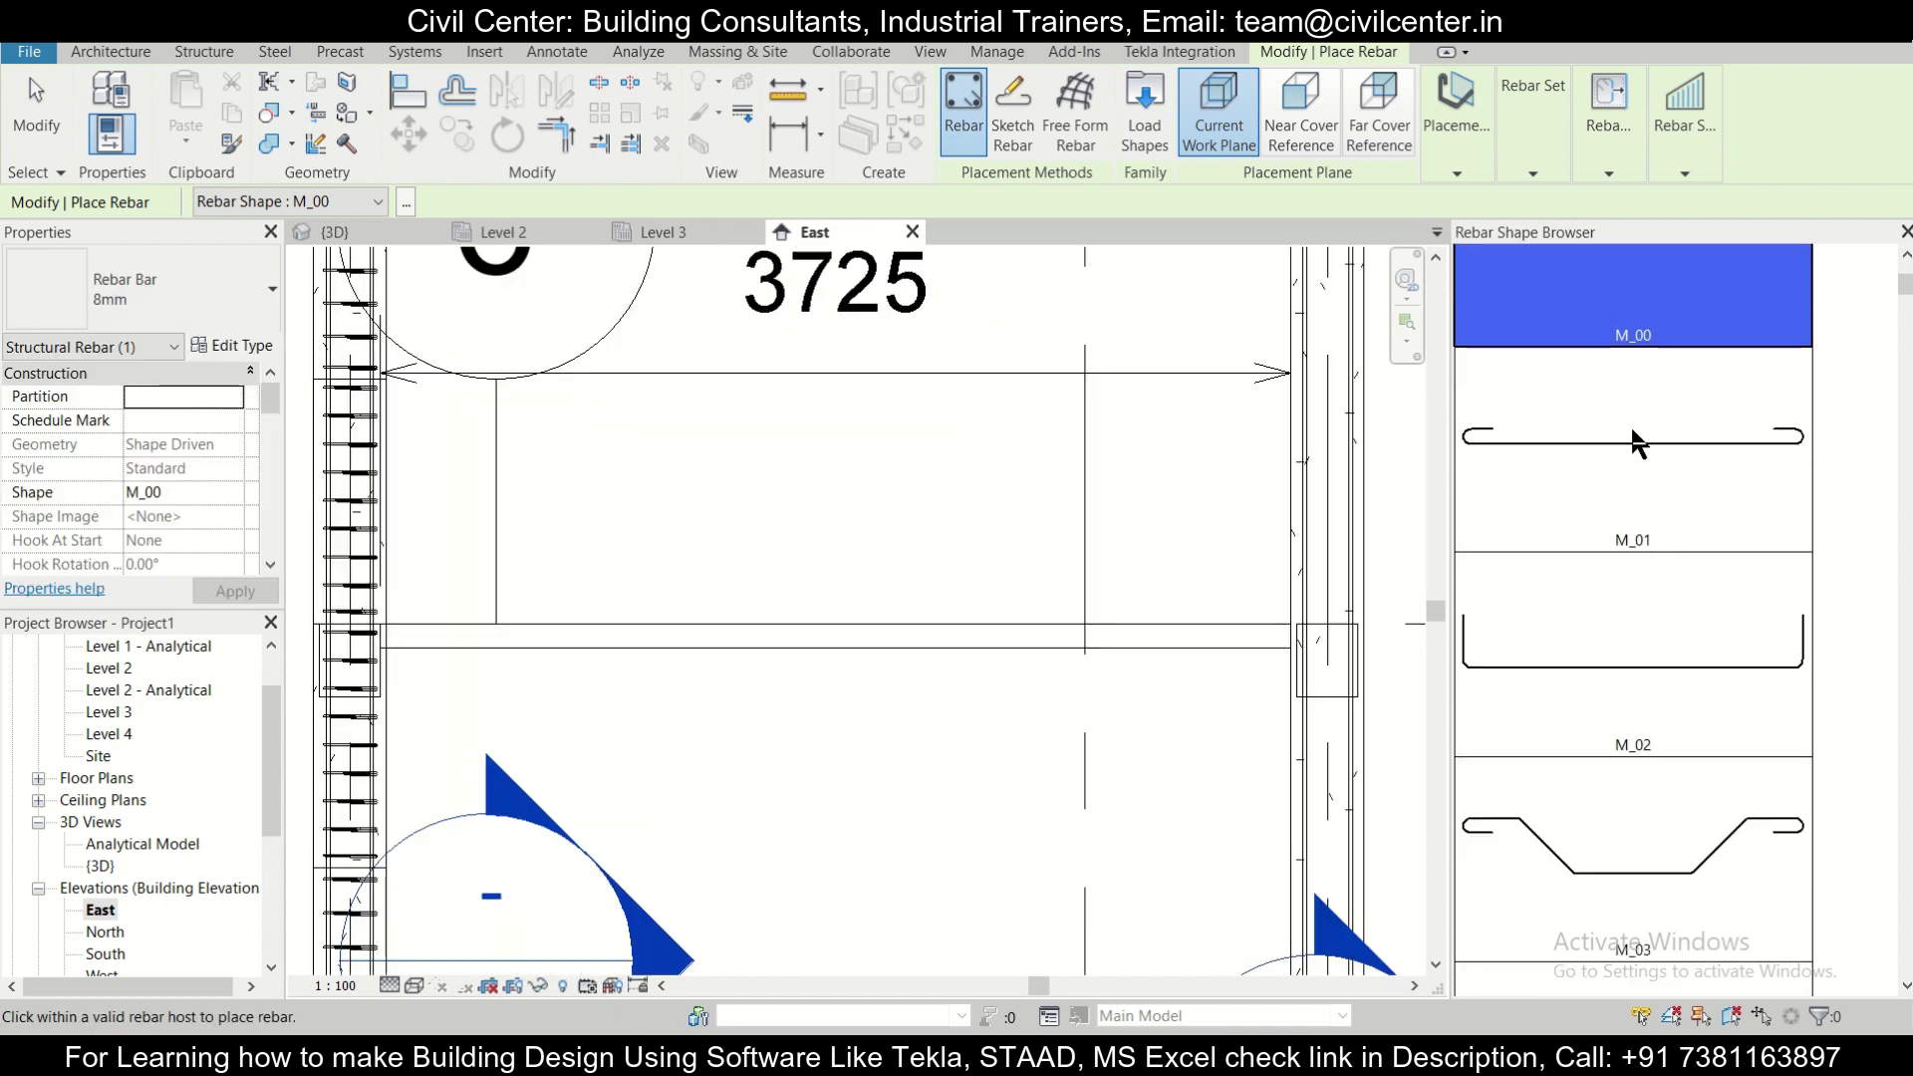
{"action": "left_click", "coordinate": [207, 301]}
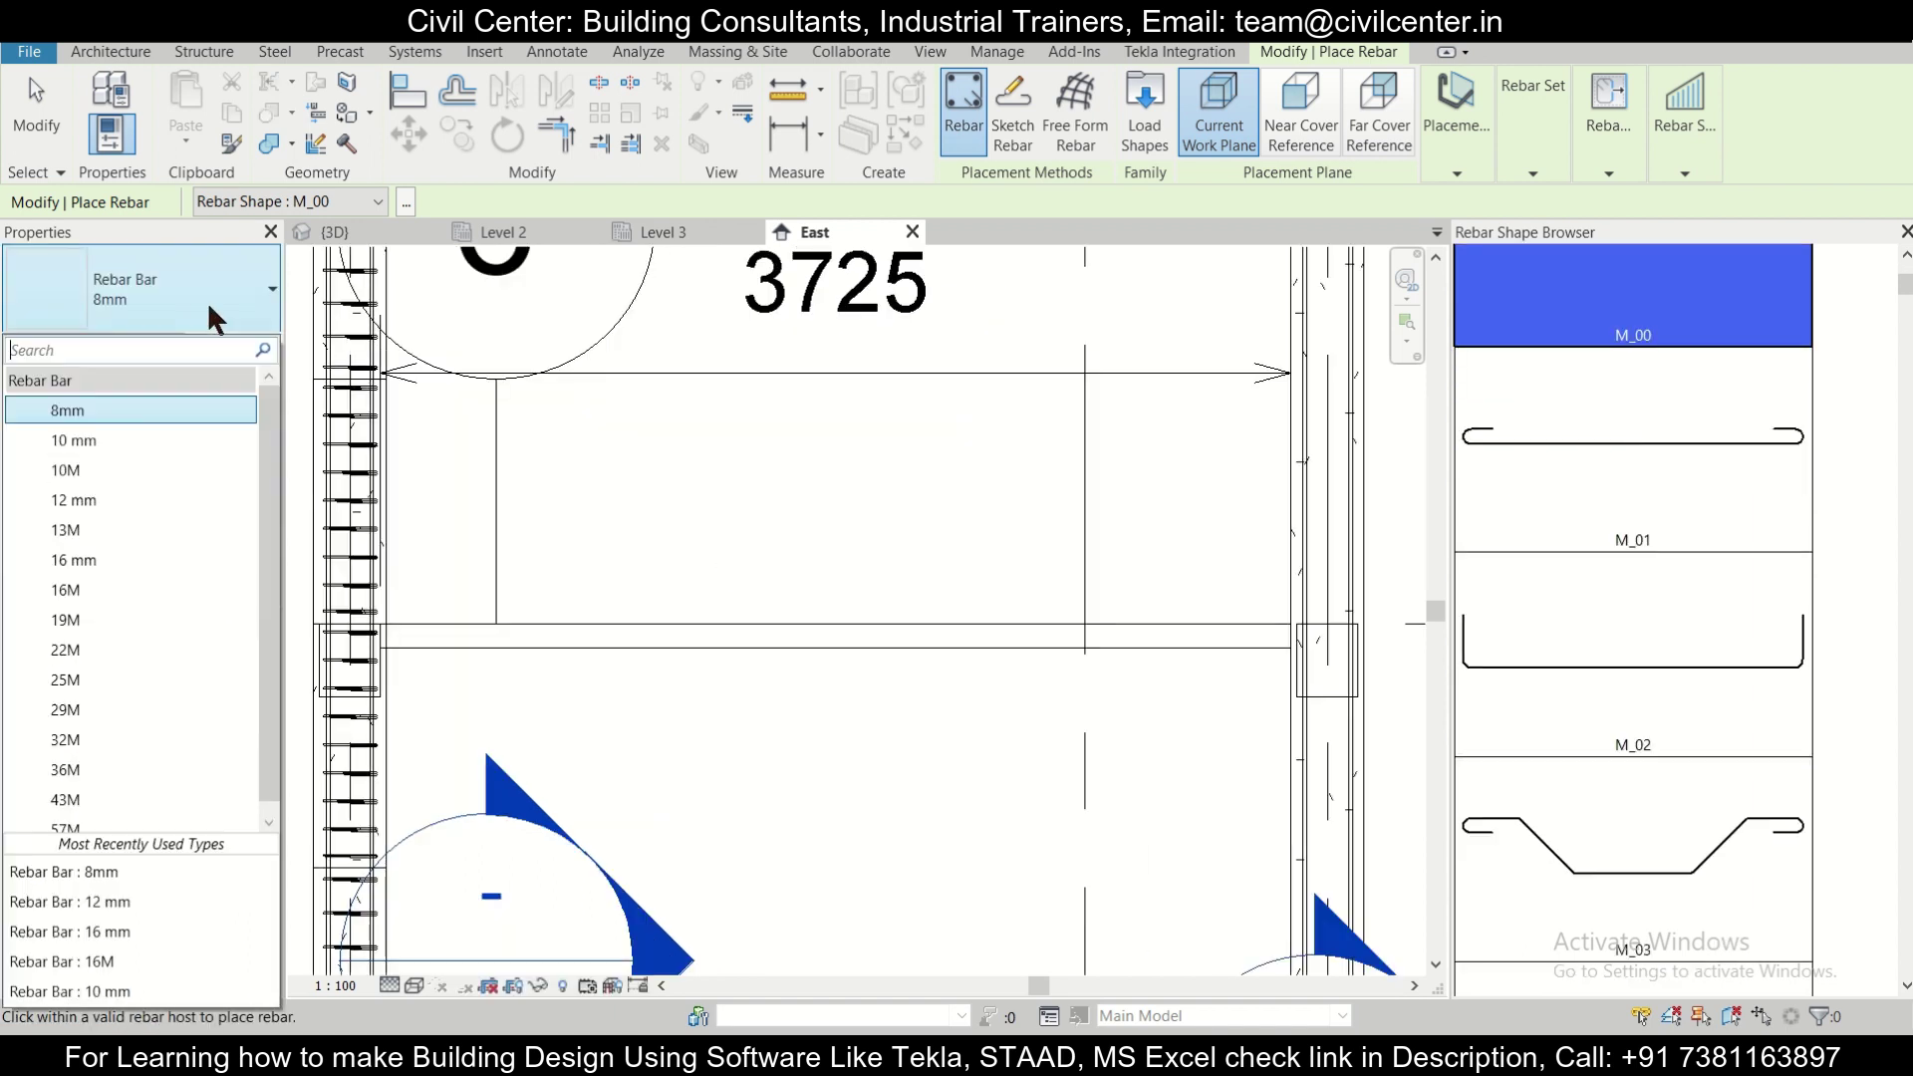
{"action": "left_click", "coordinate": [188, 401]}
{"action": "left_click", "coordinate": [1456, 124]}
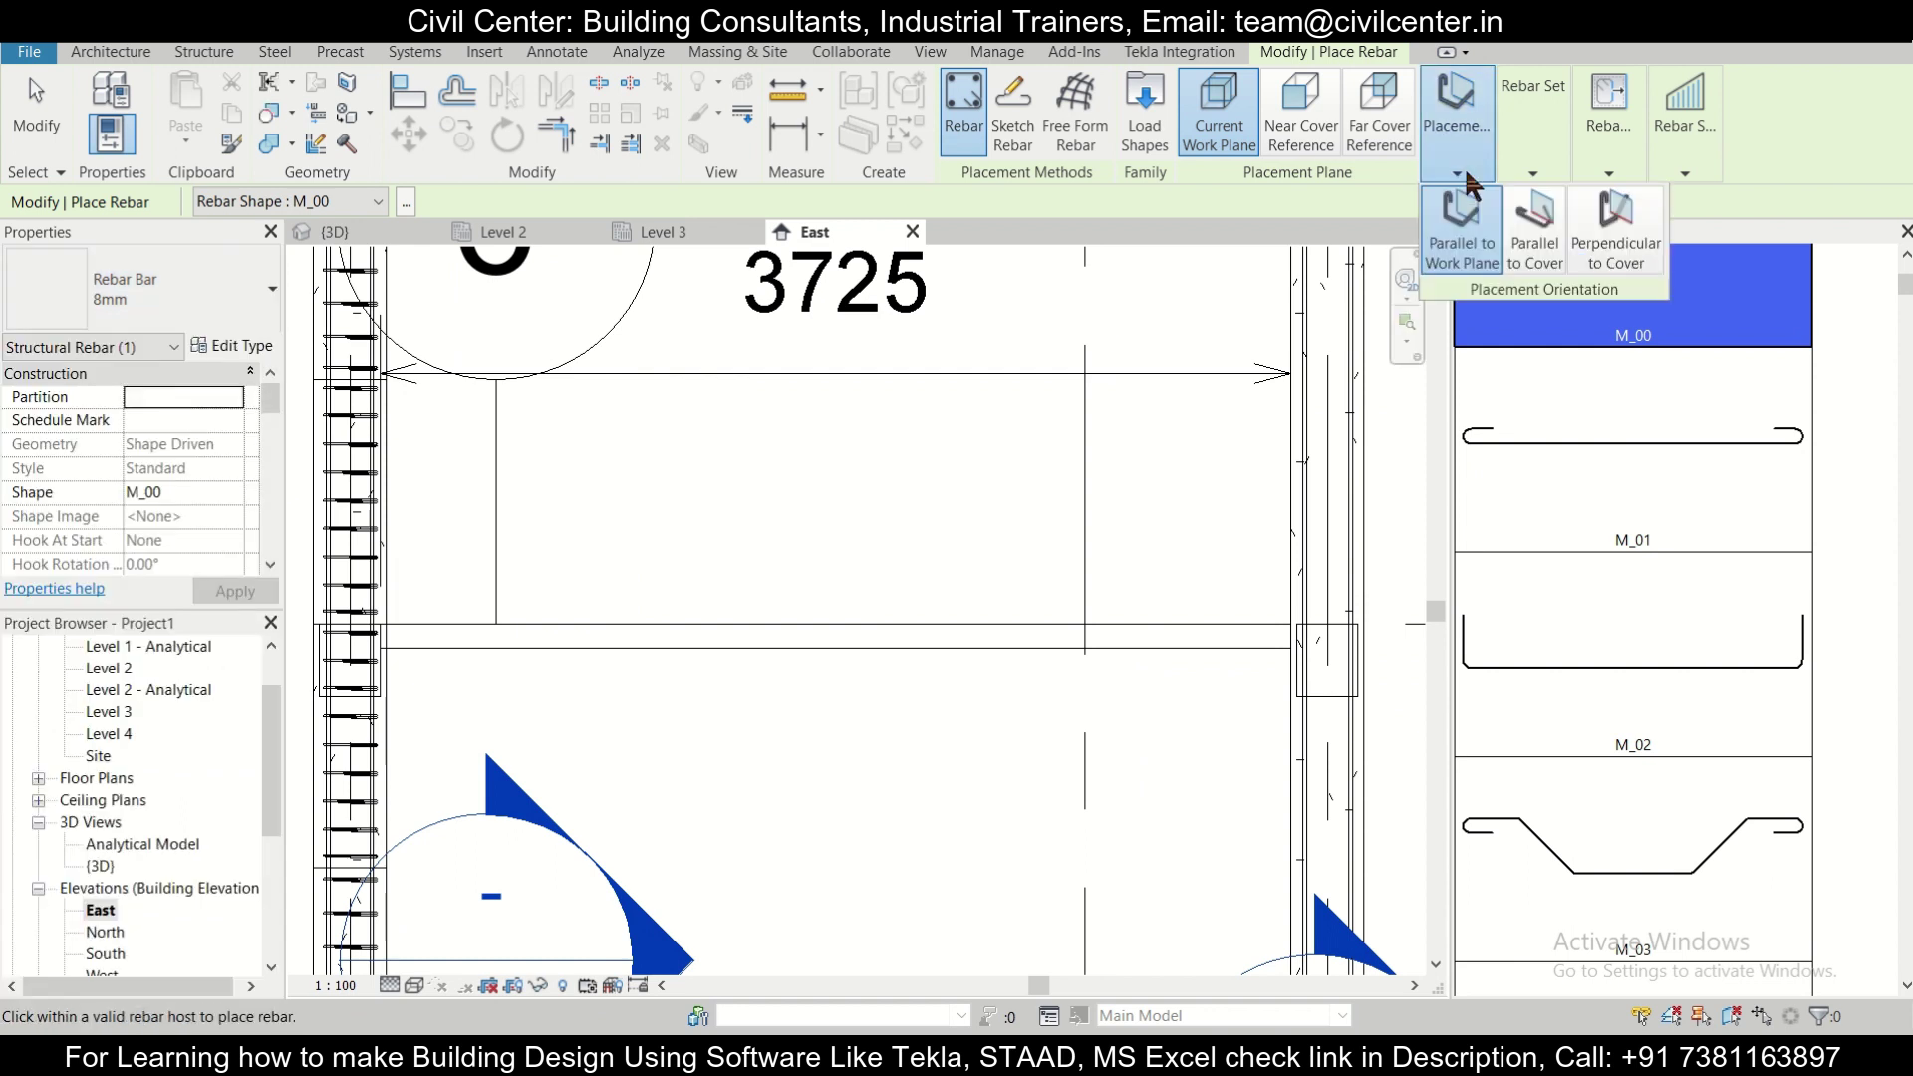
{"action": "left_click", "coordinate": [1525, 232]}
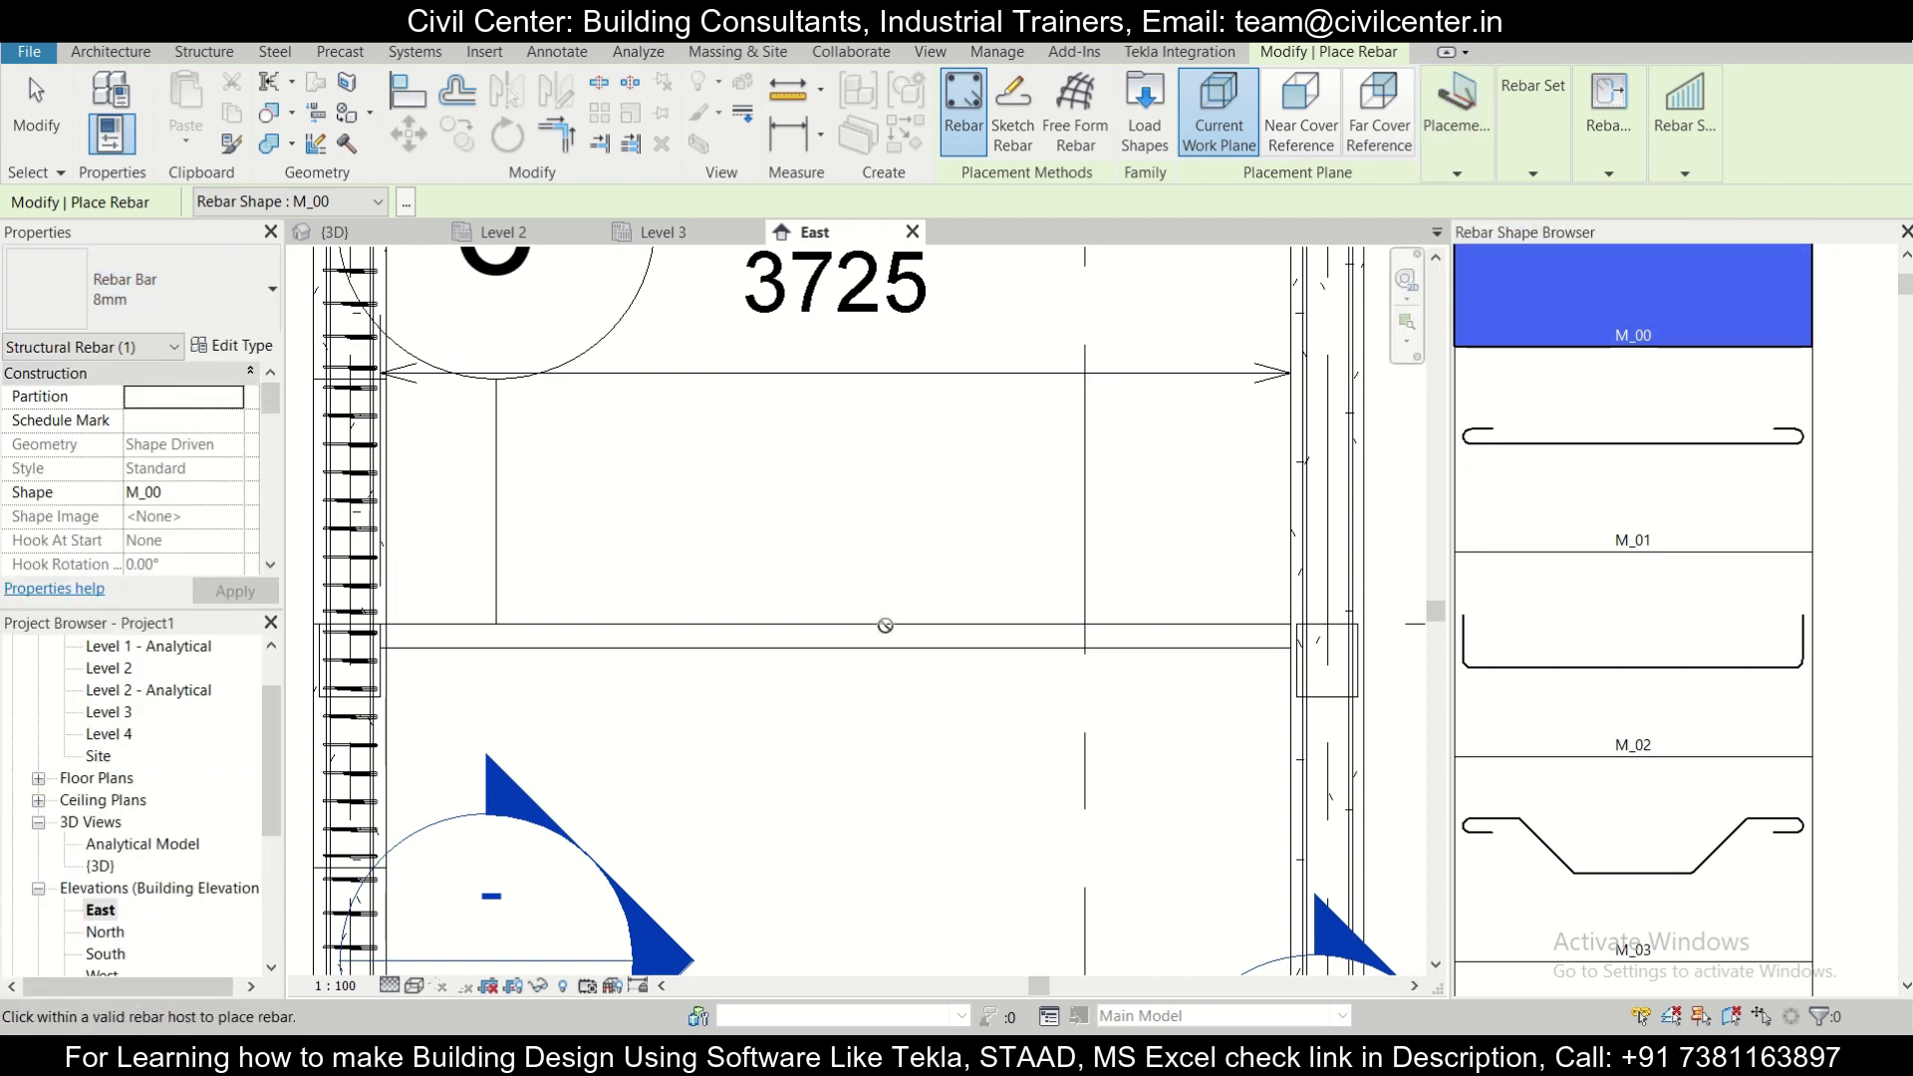
Set the placement plane for the 8mm slab bar to Near Cover Reference in the East elevation.
{"action": "scroll", "coordinate": [926, 588], "scroll_direction": "up", "scroll_amount": 3}
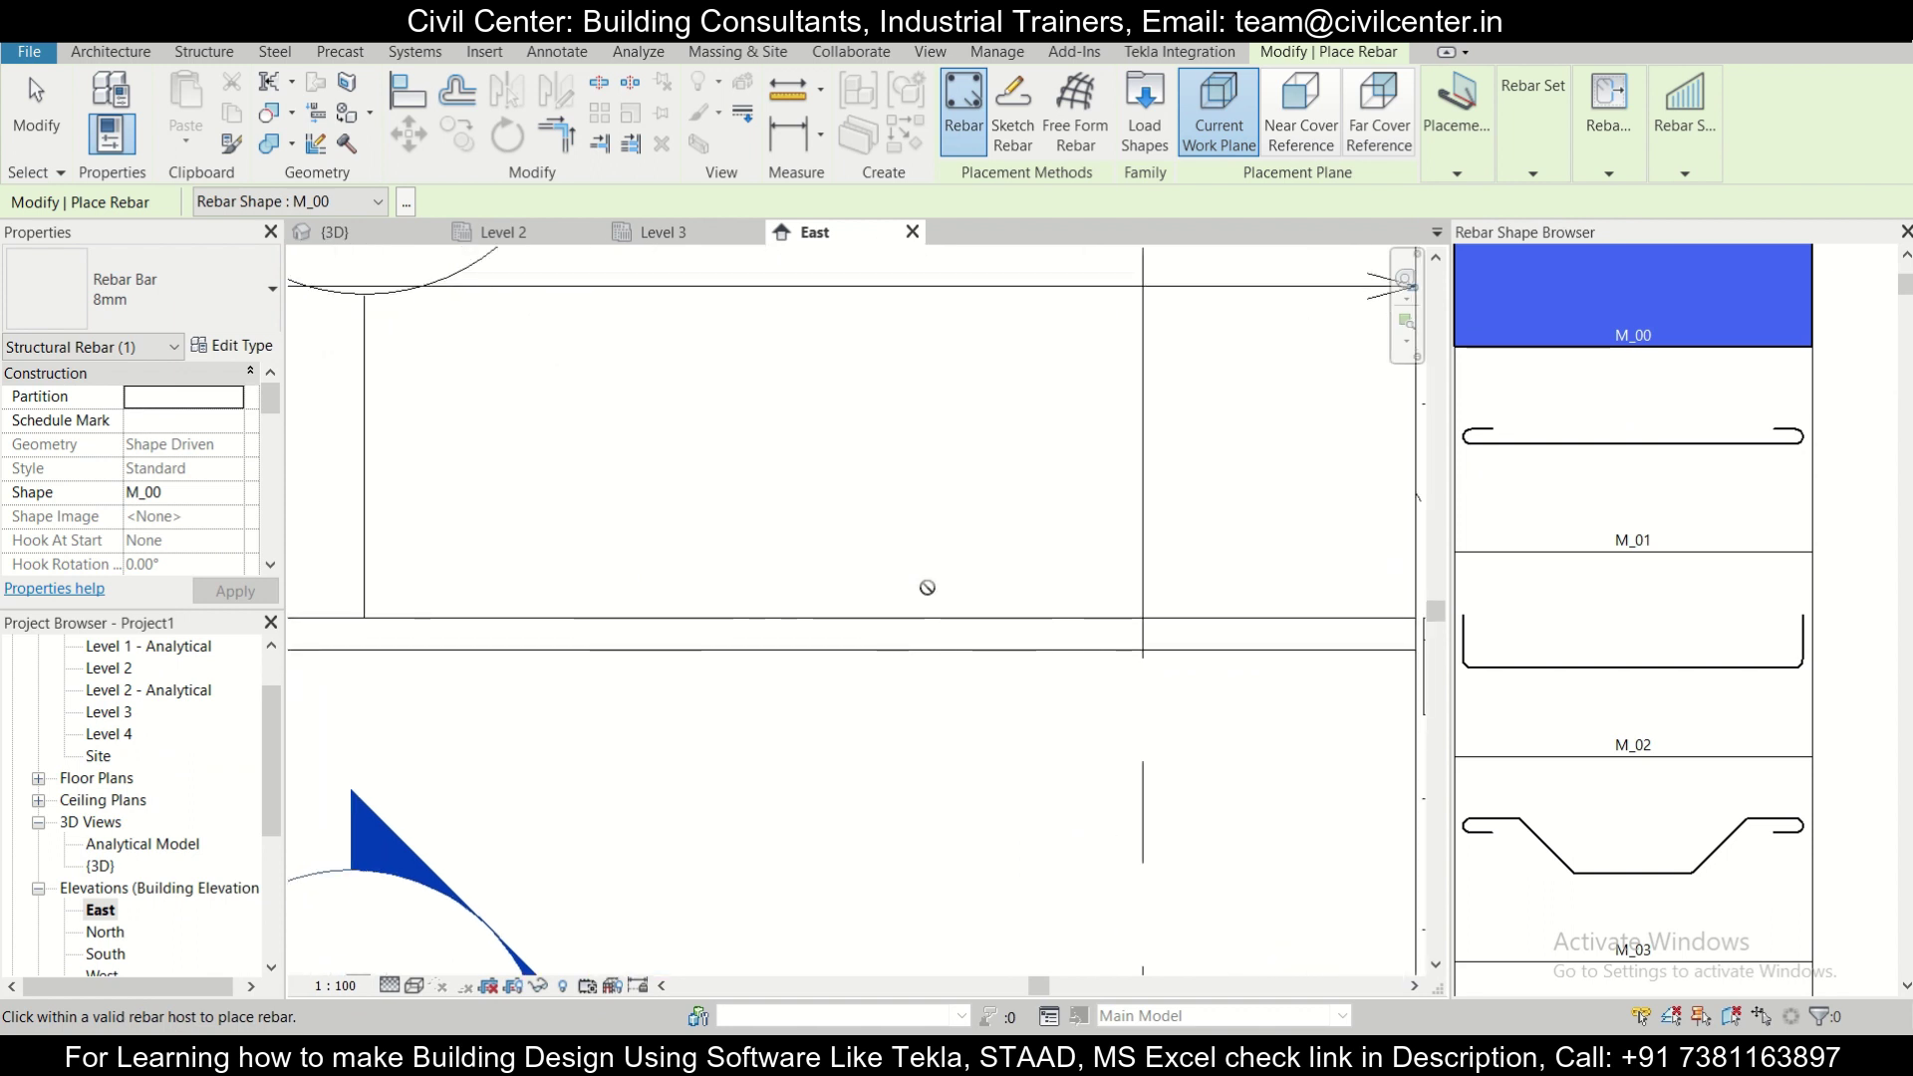
{"action": "scroll", "coordinate": [926, 590], "scroll_direction": "down", "scroll_amount": 3}
{"action": "scroll", "coordinate": [697, 623], "scroll_direction": "up", "scroll_amount": 2}
{"action": "left_click", "coordinate": [1300, 115]}
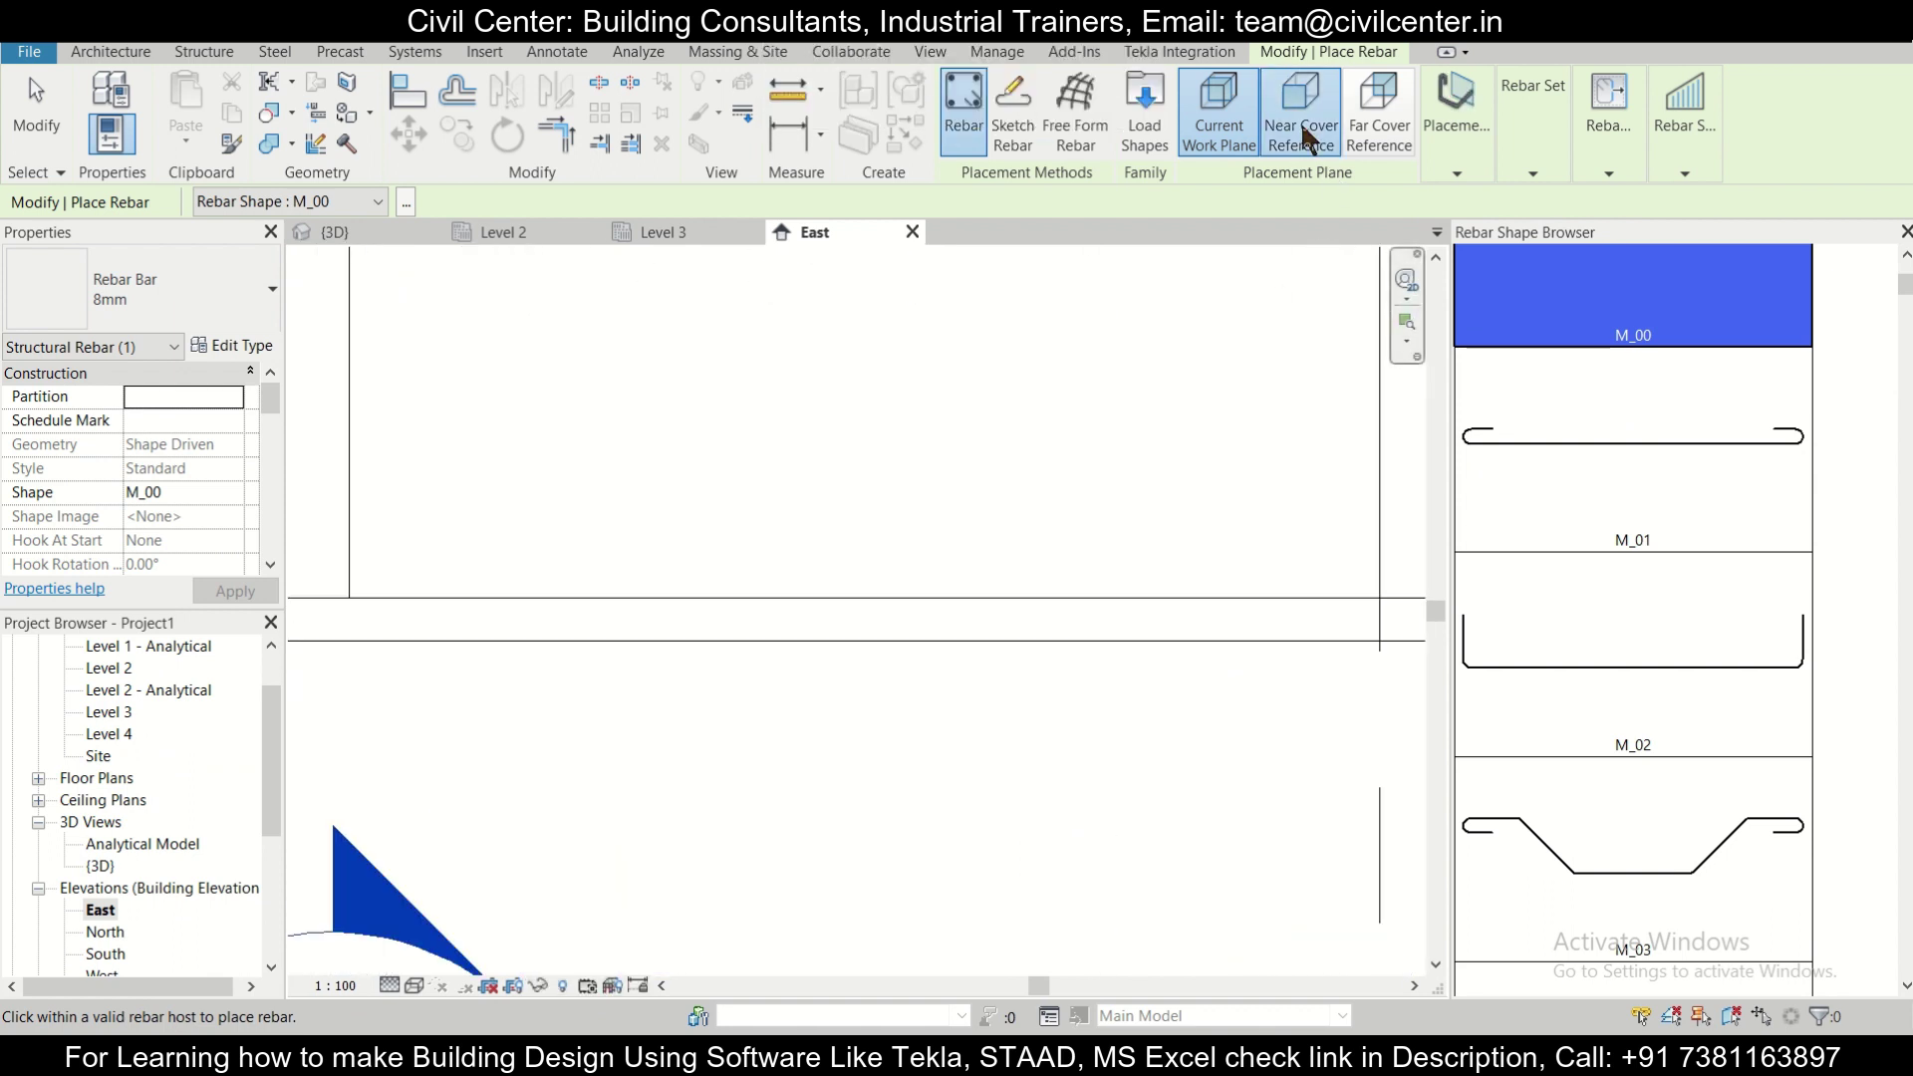
{"action": "left_click", "coordinate": [1457, 171]}
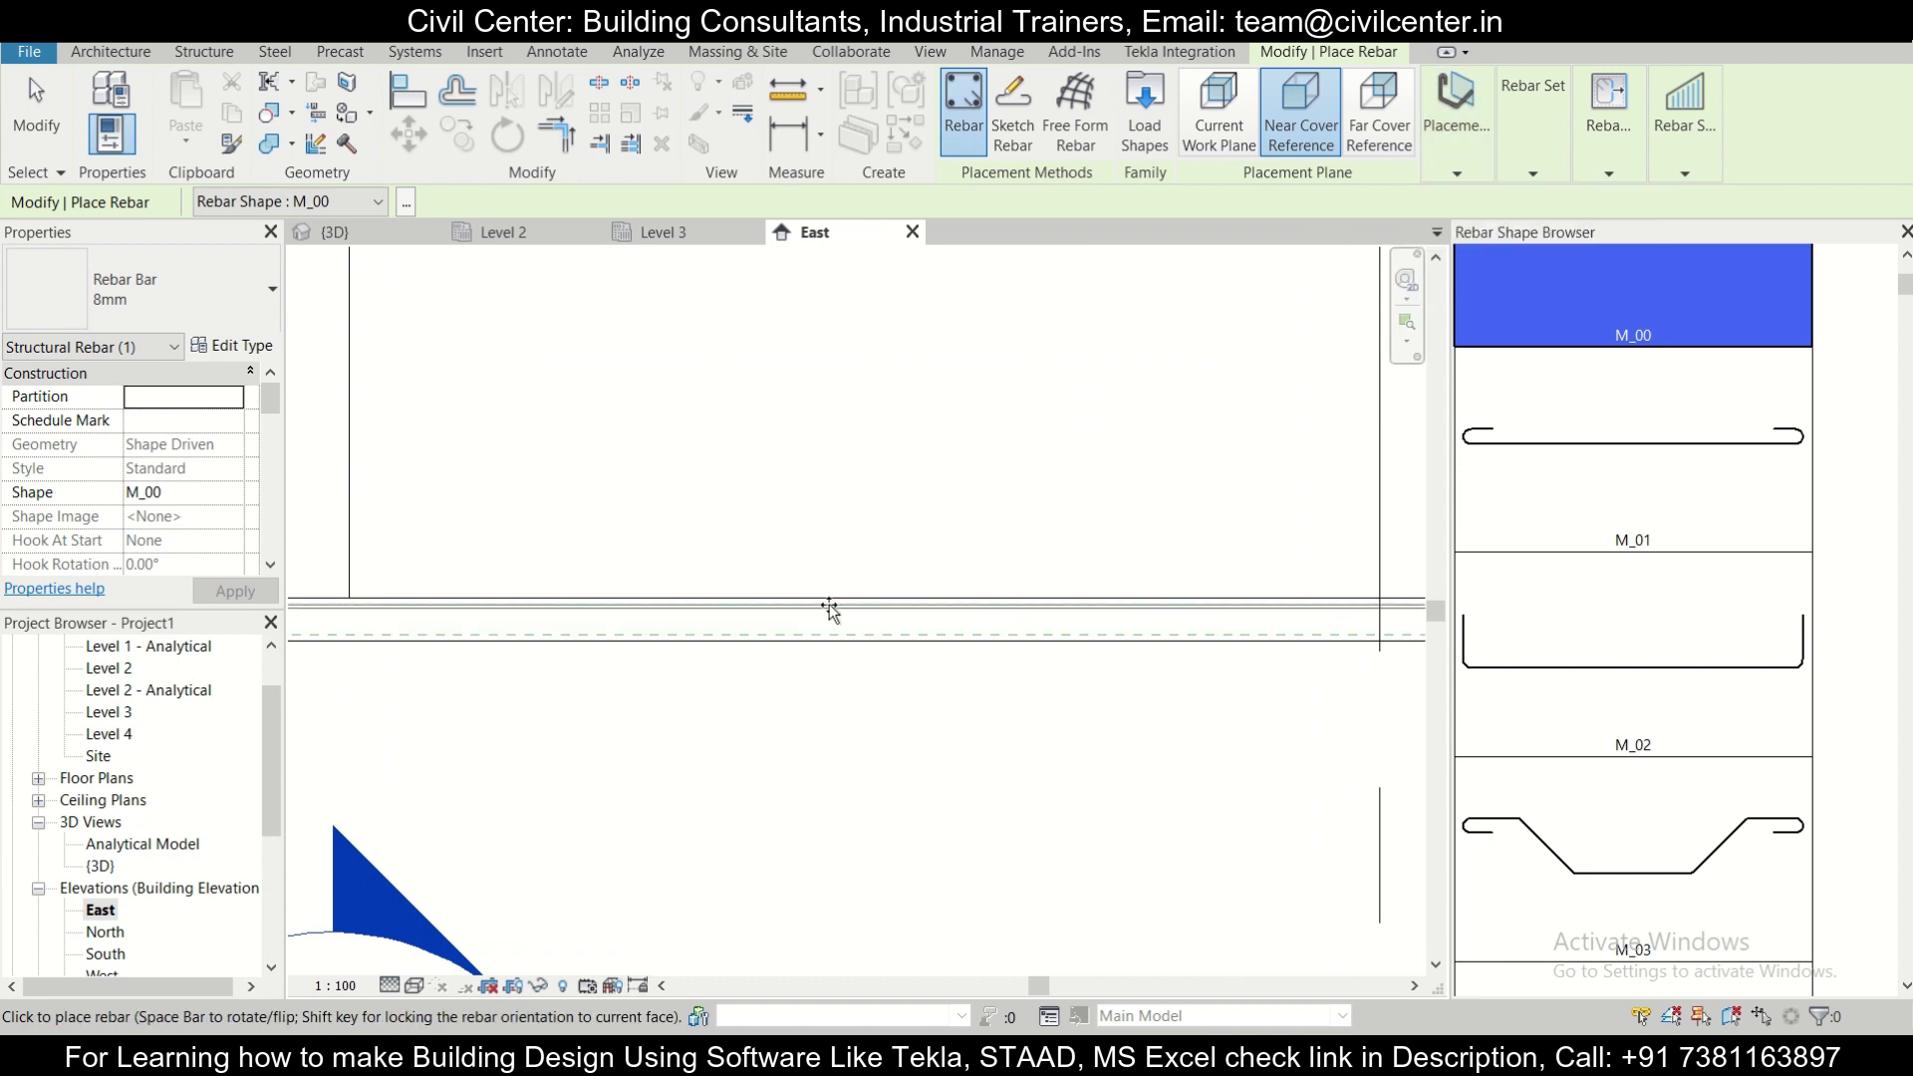
{"action": "left_click", "coordinate": [383, 985]}
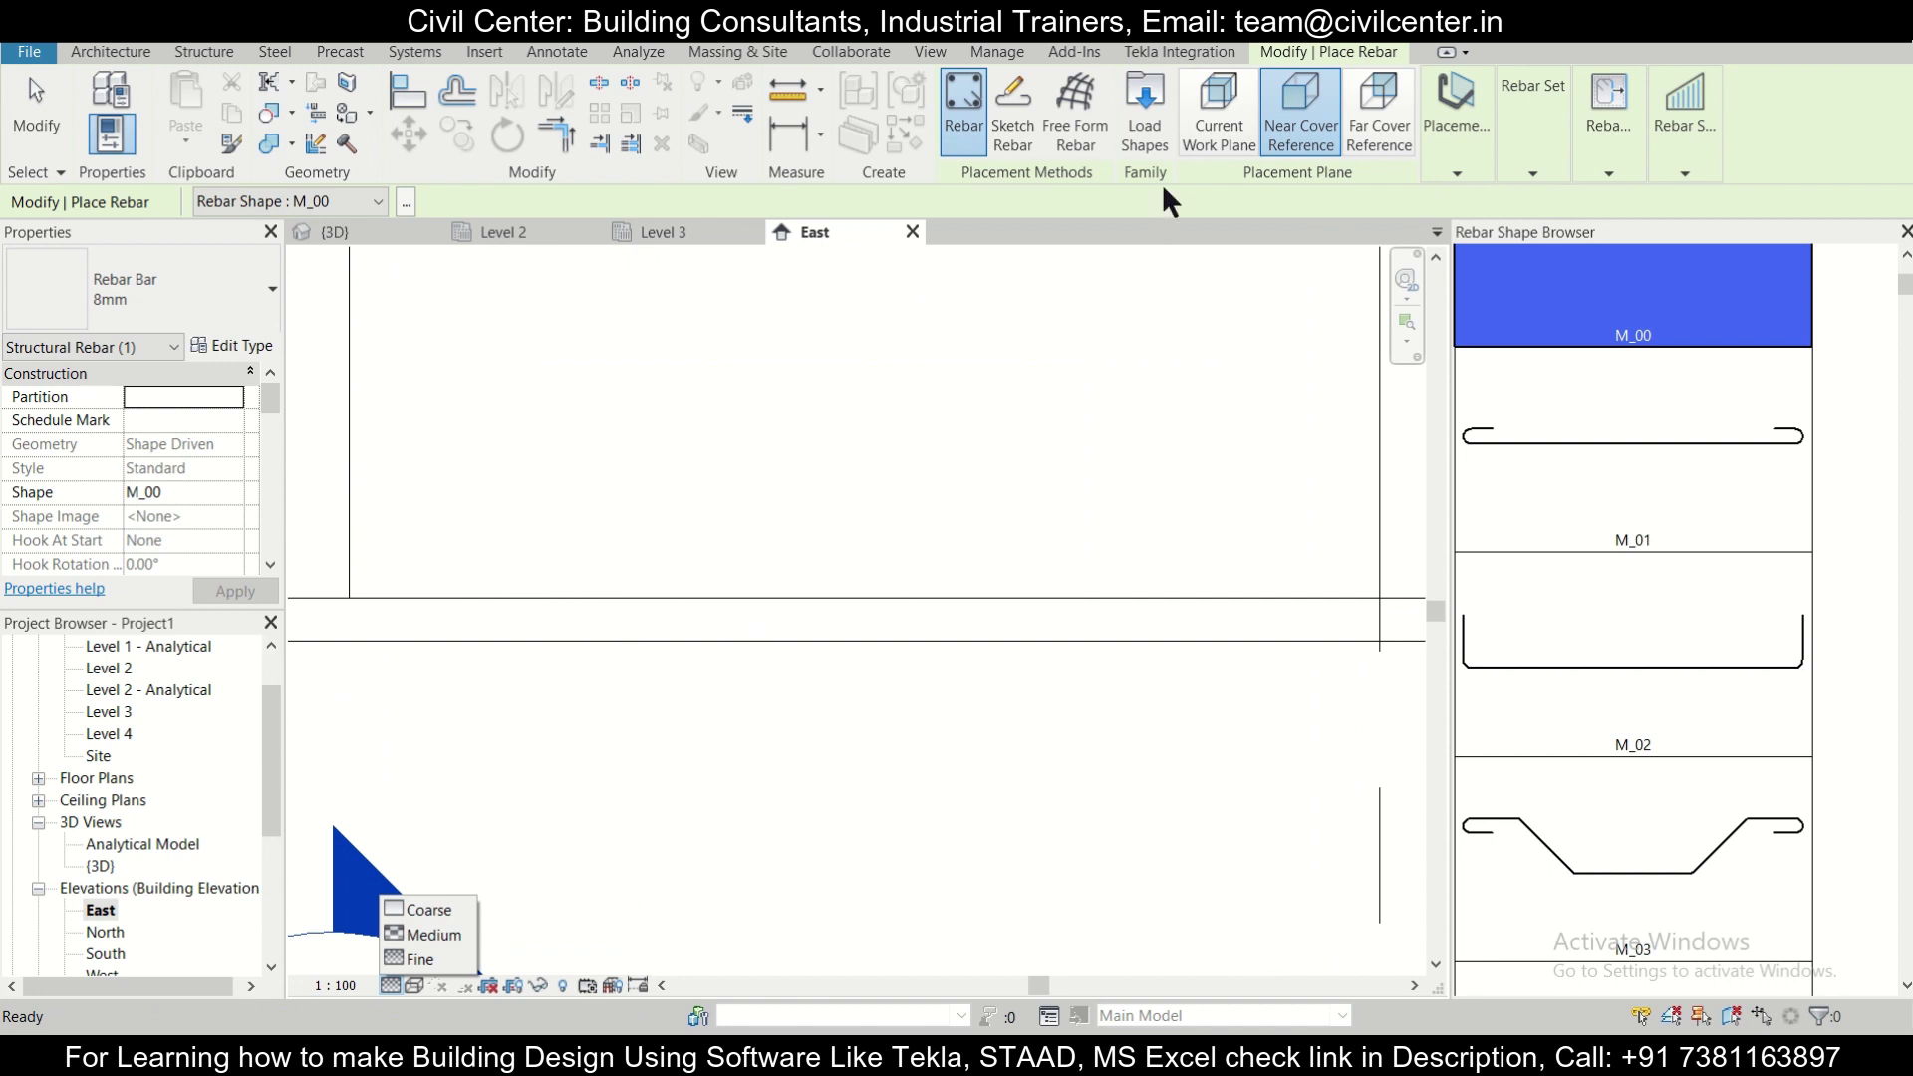
{"action": "left_click", "coordinate": [1293, 111]}
Place a single straight 8mm M_00 bar along the bottom cover of the Level 3 slab and finish rebar placement.
{"action": "scroll", "coordinate": [835, 625], "scroll_direction": "left", "scroll_amount": 10, "text": "shift"}
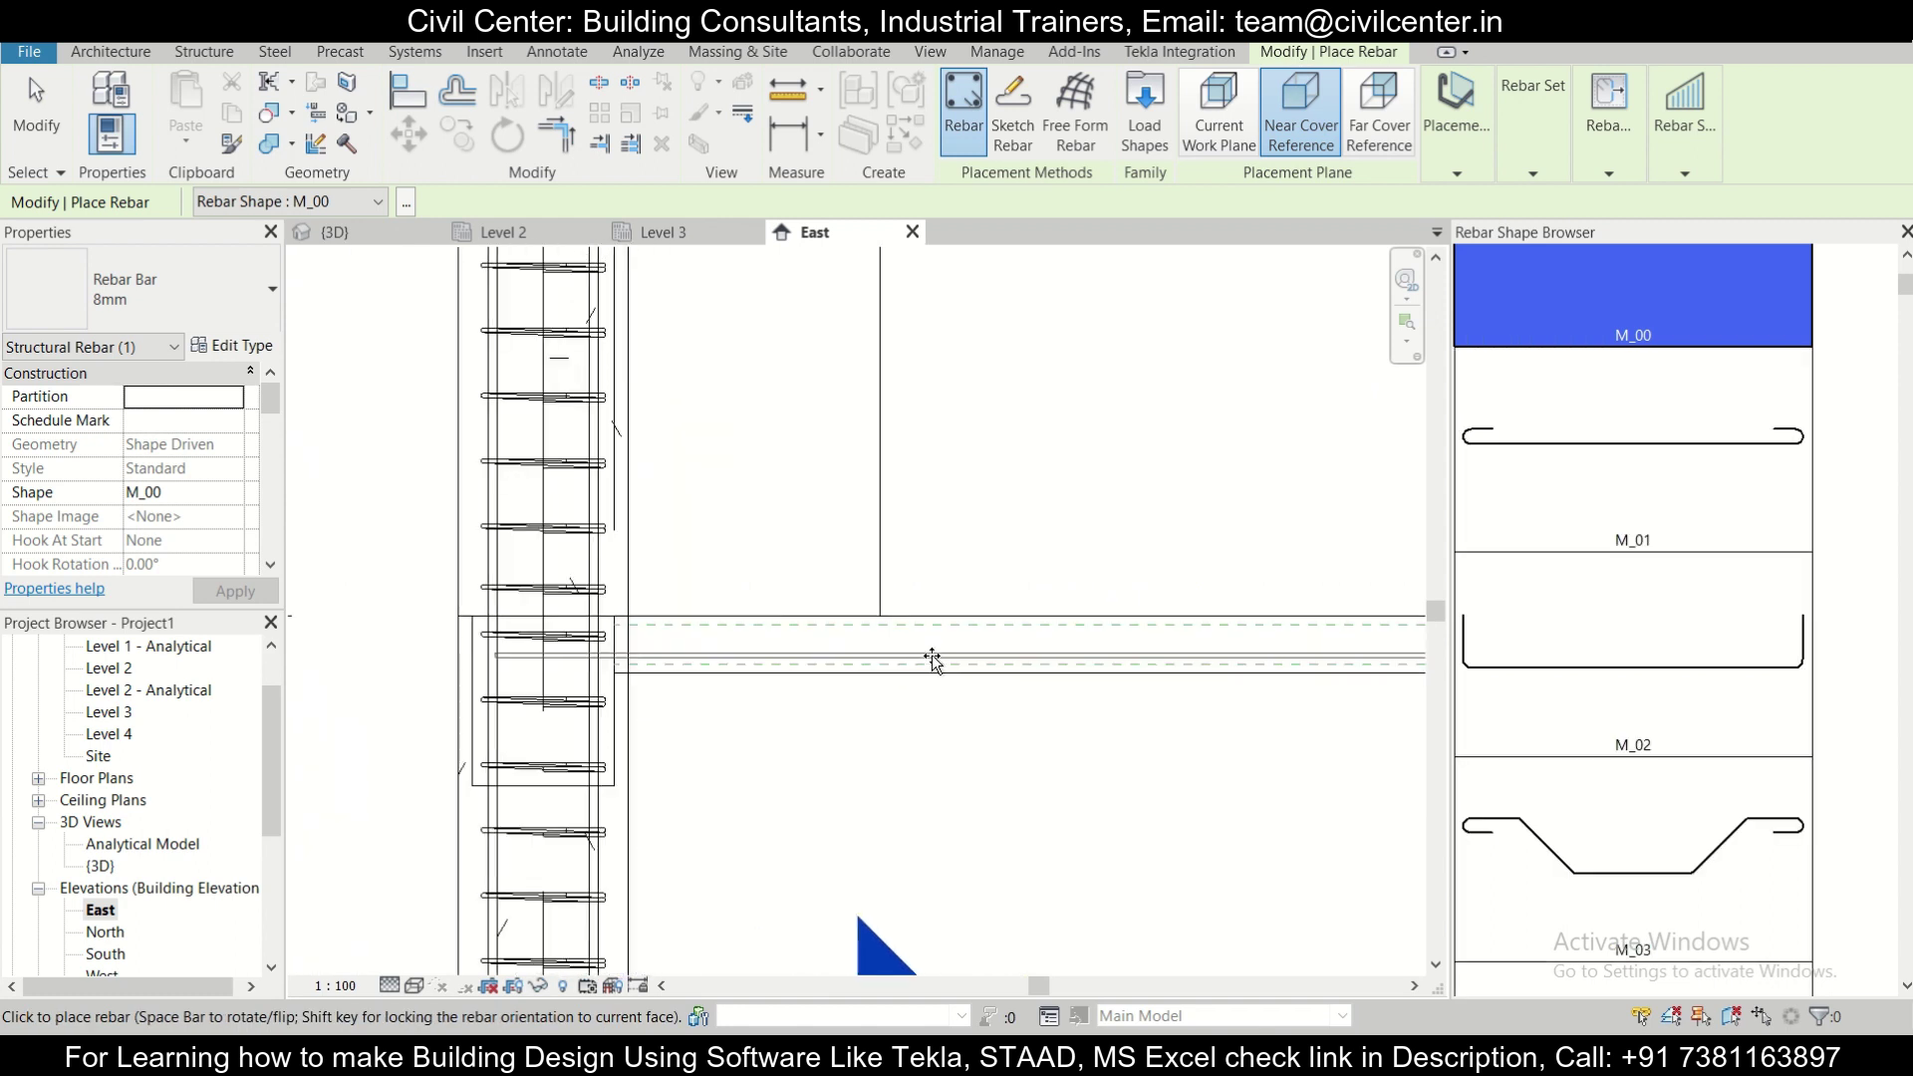
{"action": "middle_click_drag", "start_coordinate": [973, 648], "coordinate": [642, 577]}
{"action": "scroll", "coordinate": [641, 577], "scroll_direction": "down", "scroll_amount": 3}
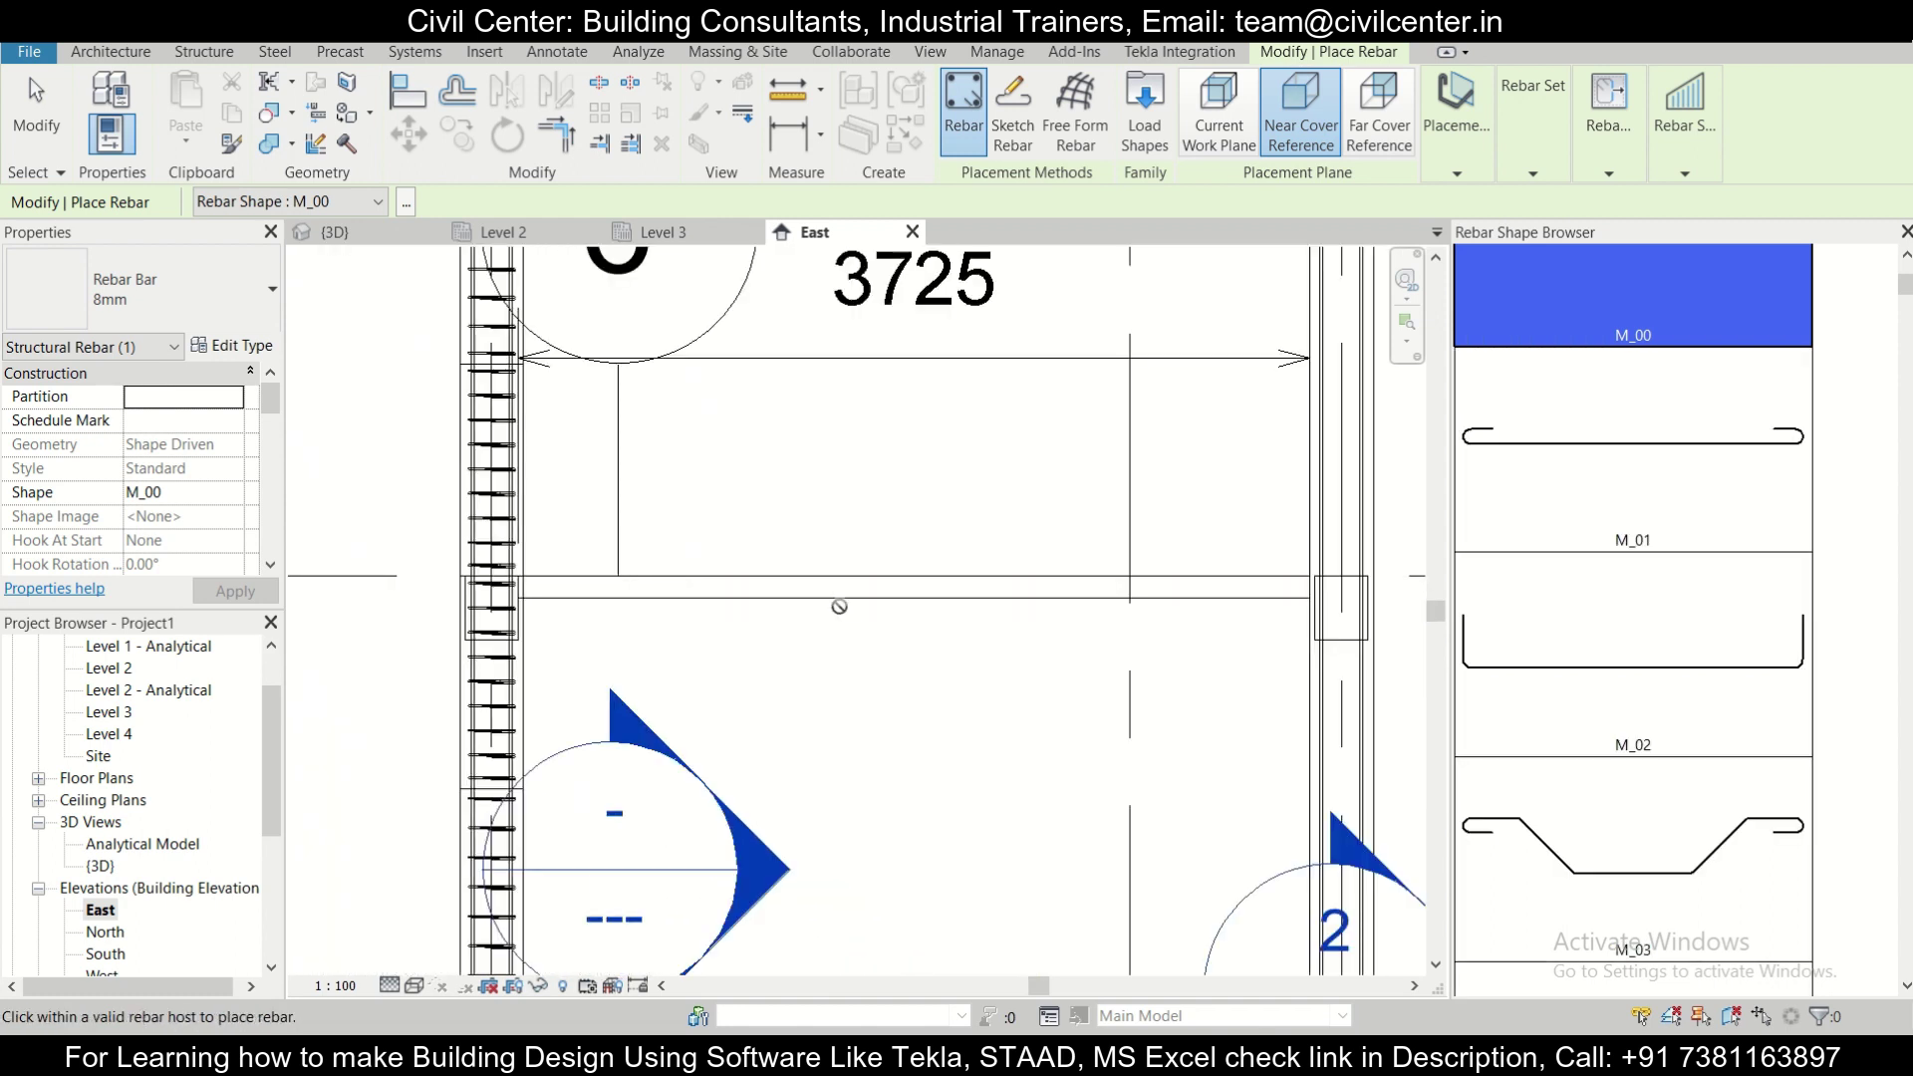
{"action": "scroll", "coordinate": [844, 599], "scroll_direction": "up", "scroll_amount": 2}
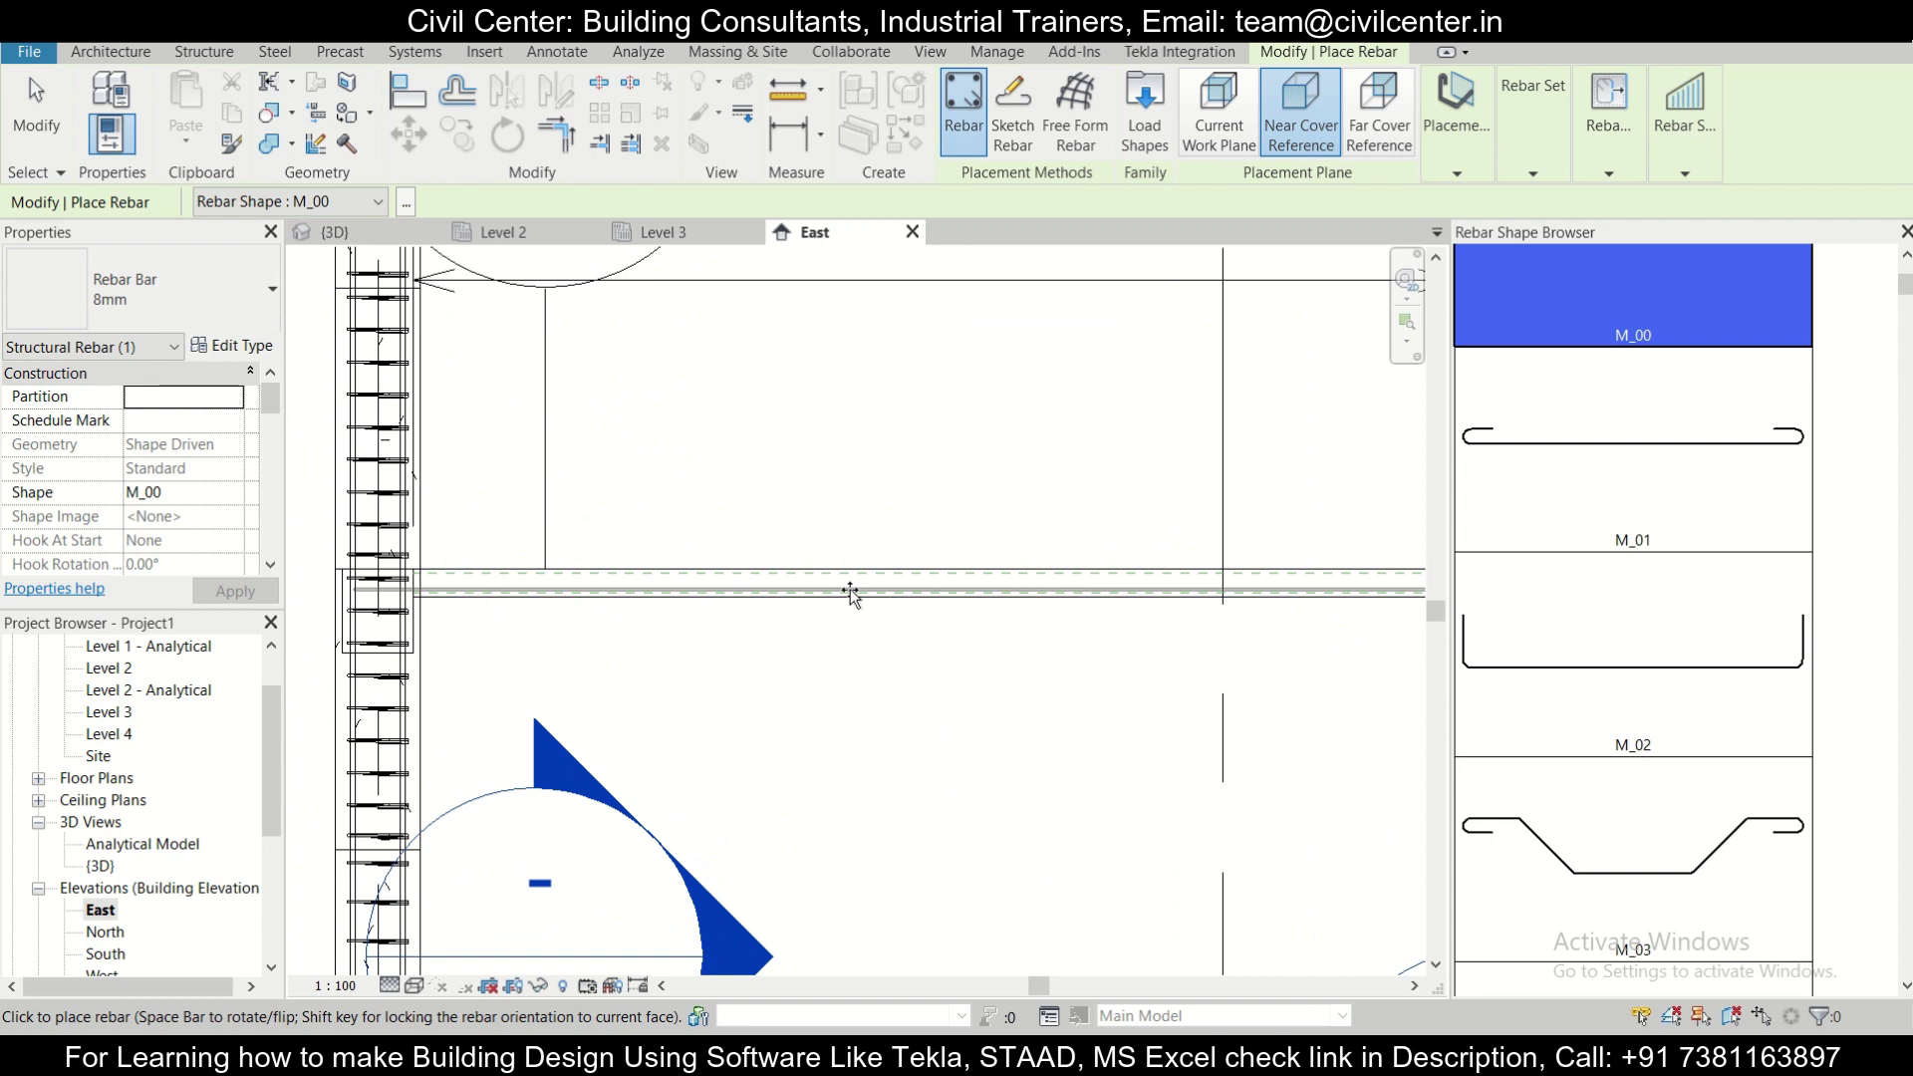
{"action": "scroll", "coordinate": [850, 594], "scroll_direction": "up", "scroll_amount": 3}
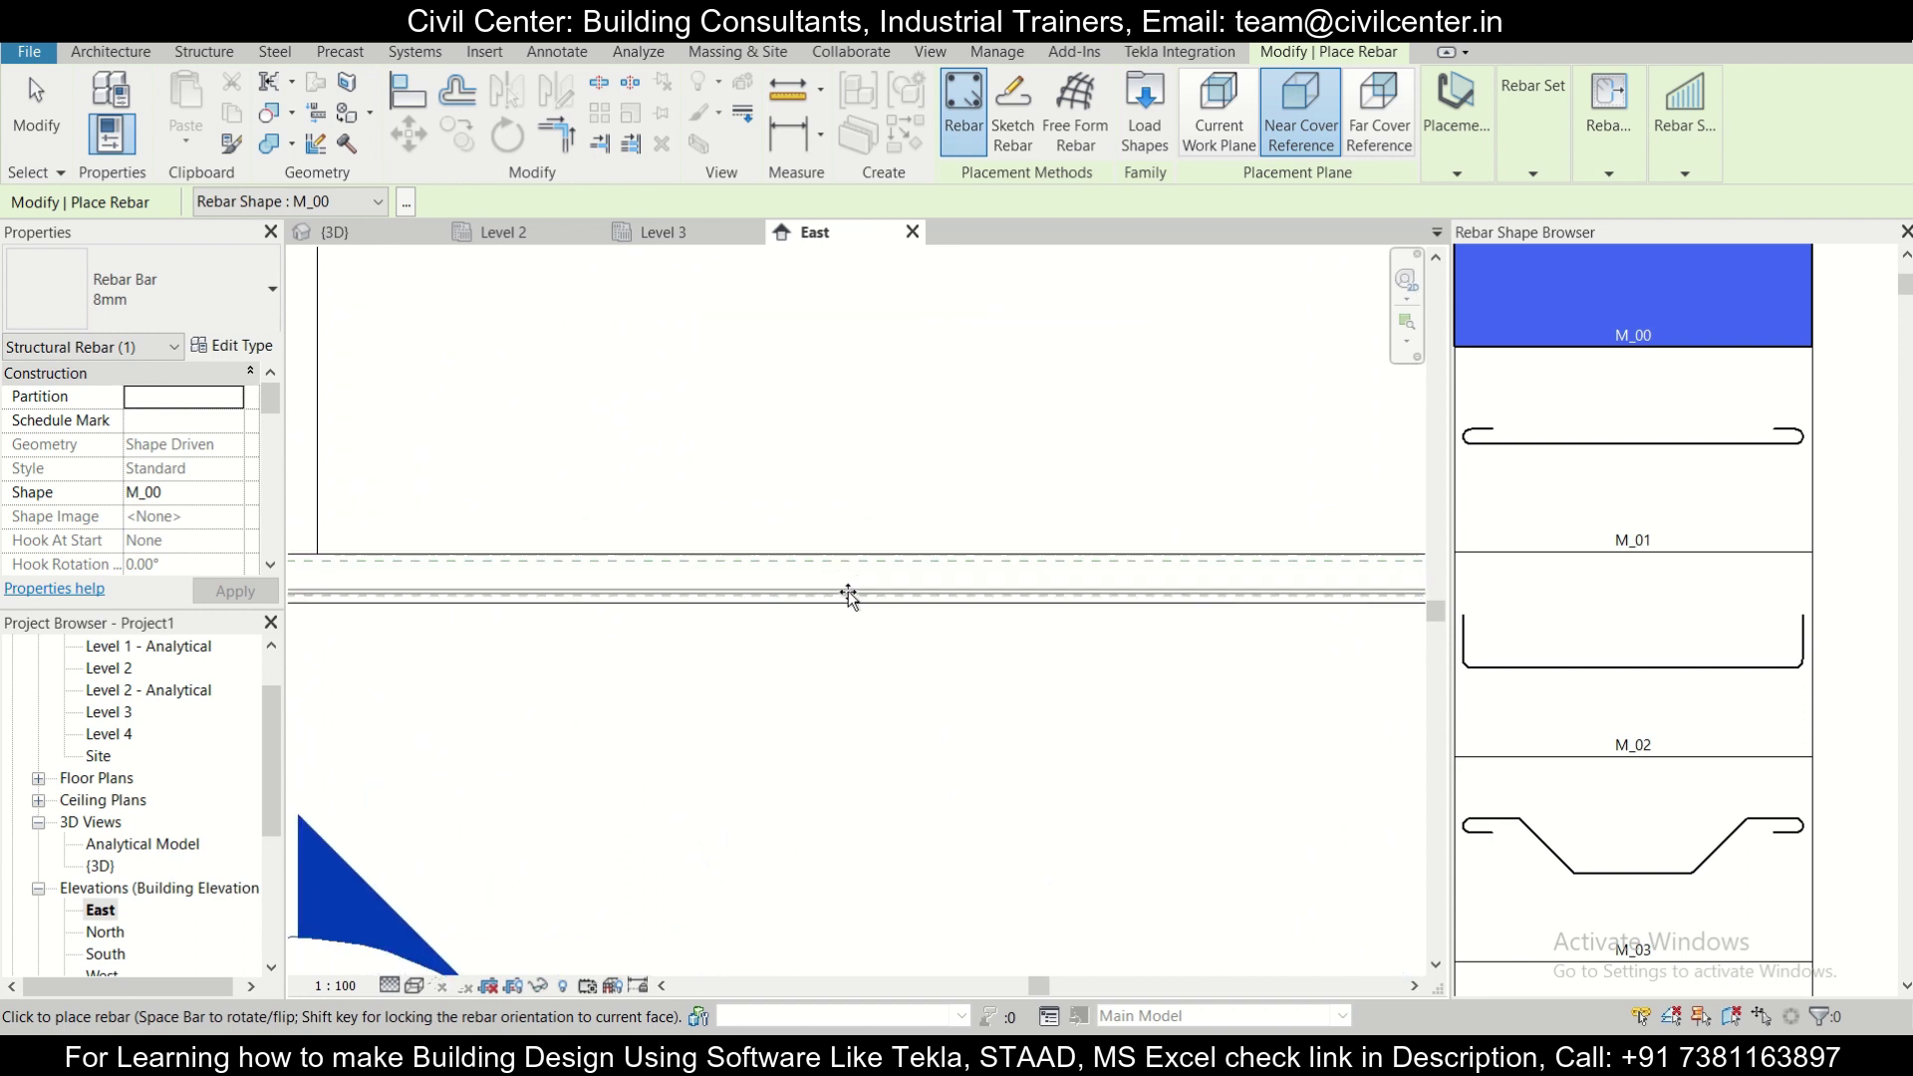
{"action": "left_click", "coordinate": [1219, 110]}
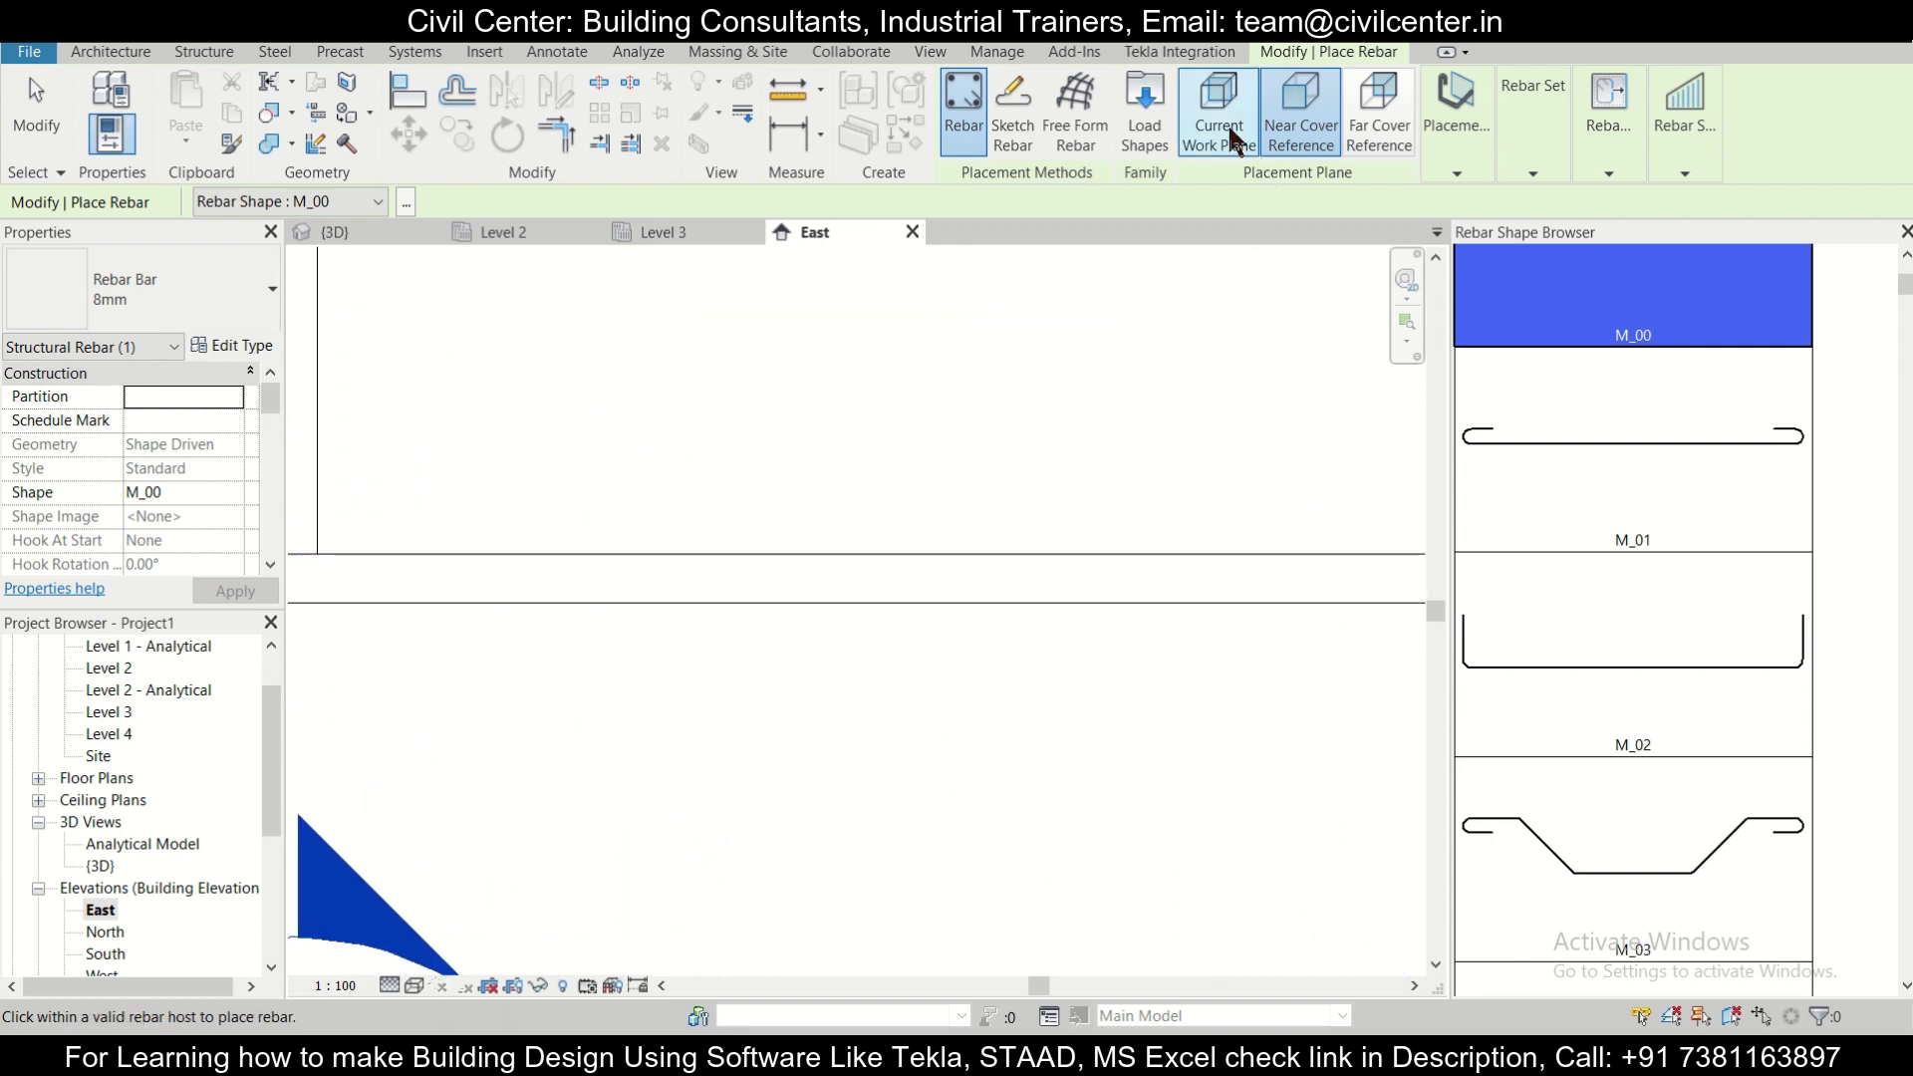
{"action": "left_click", "coordinate": [1293, 127]}
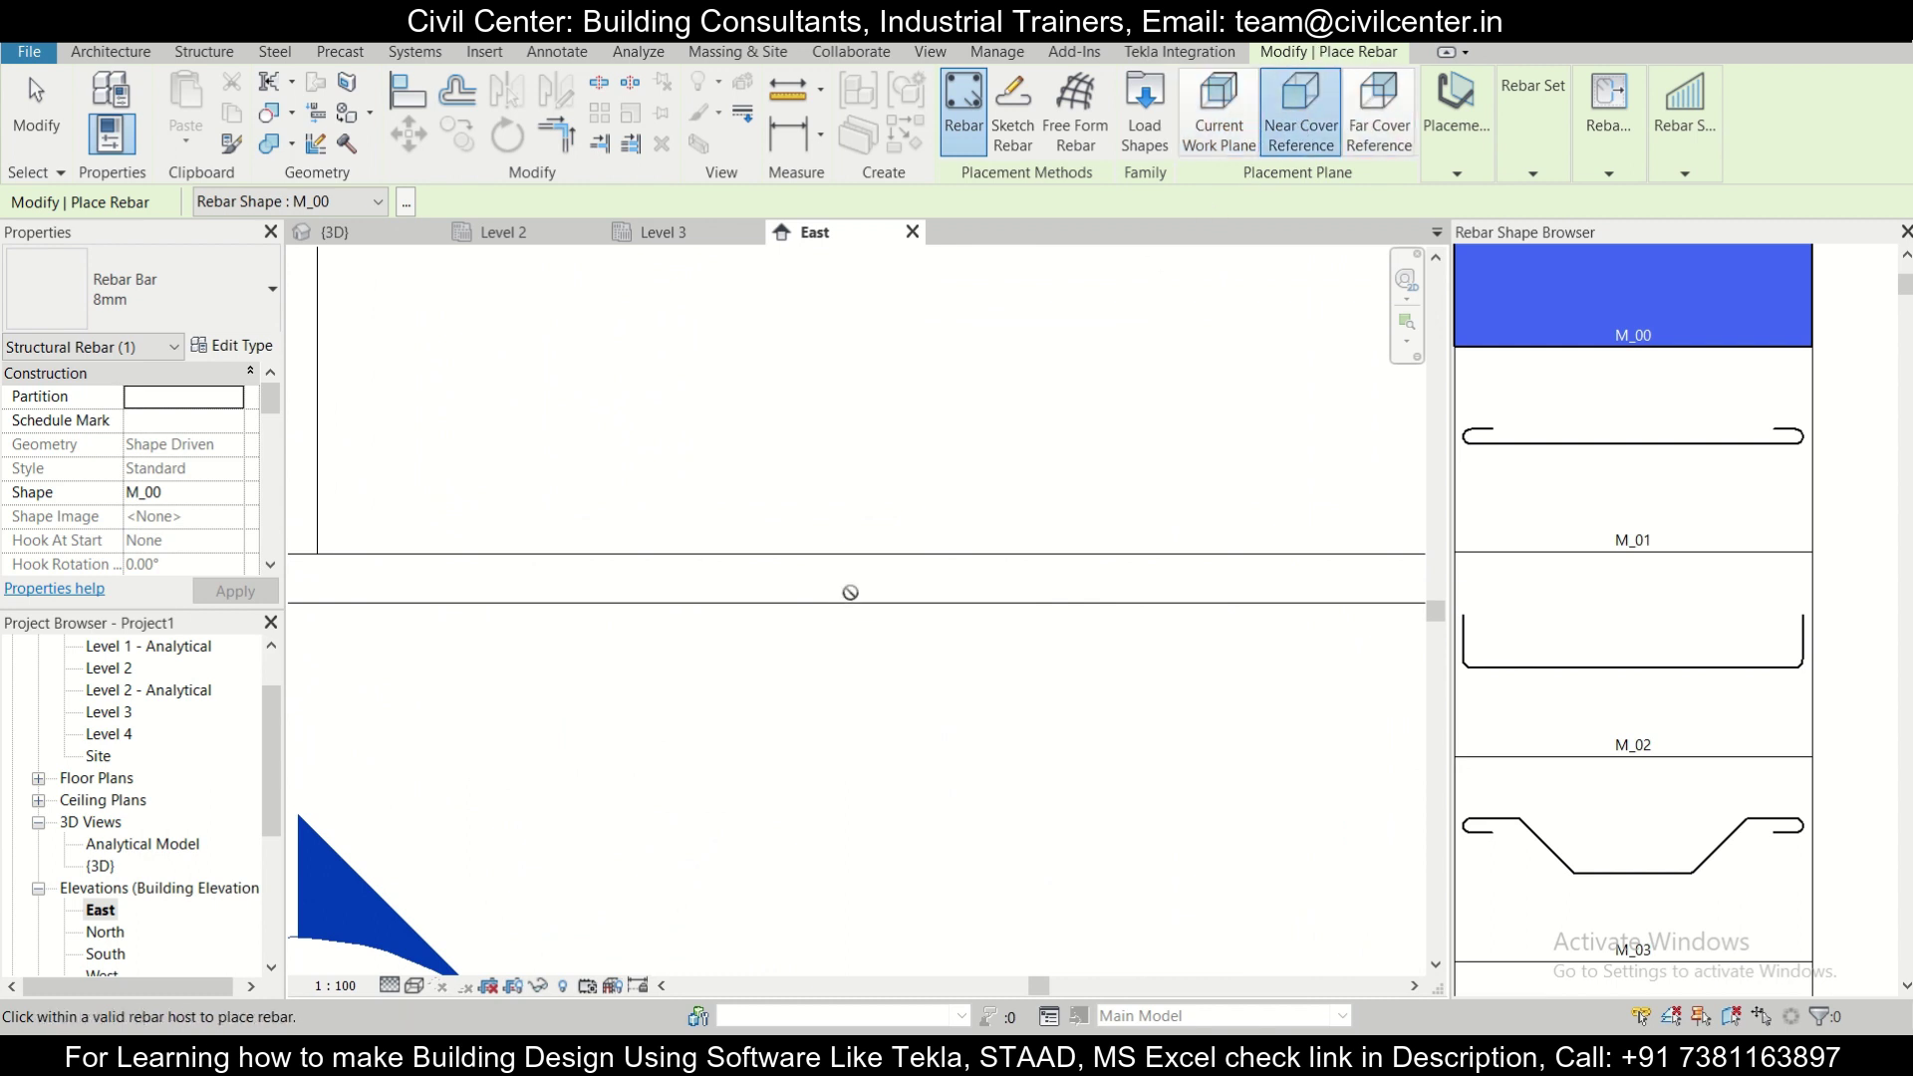
{"action": "scroll", "coordinate": [852, 592], "scroll_direction": "up", "scroll_amount": 2}
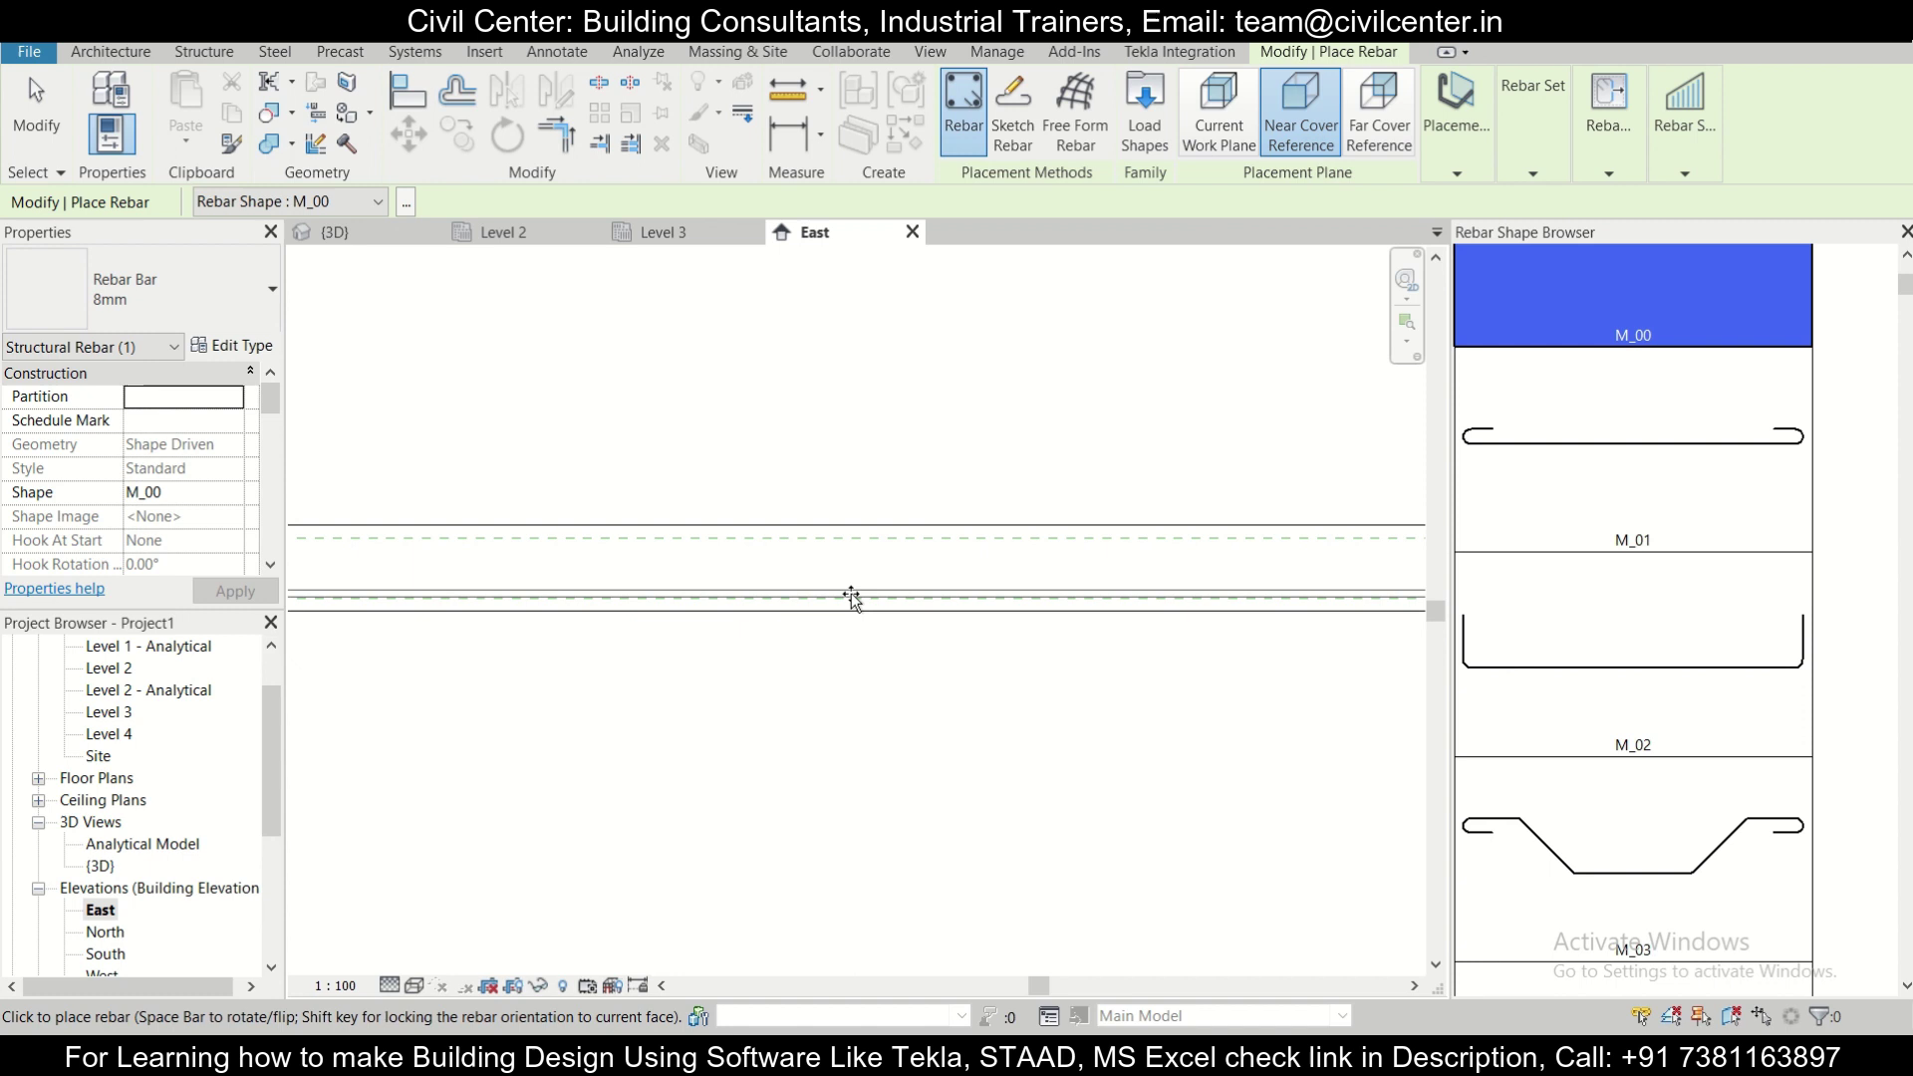
{"action": "scroll", "coordinate": [854, 529], "scroll_direction": "down", "scroll_amount": 2}
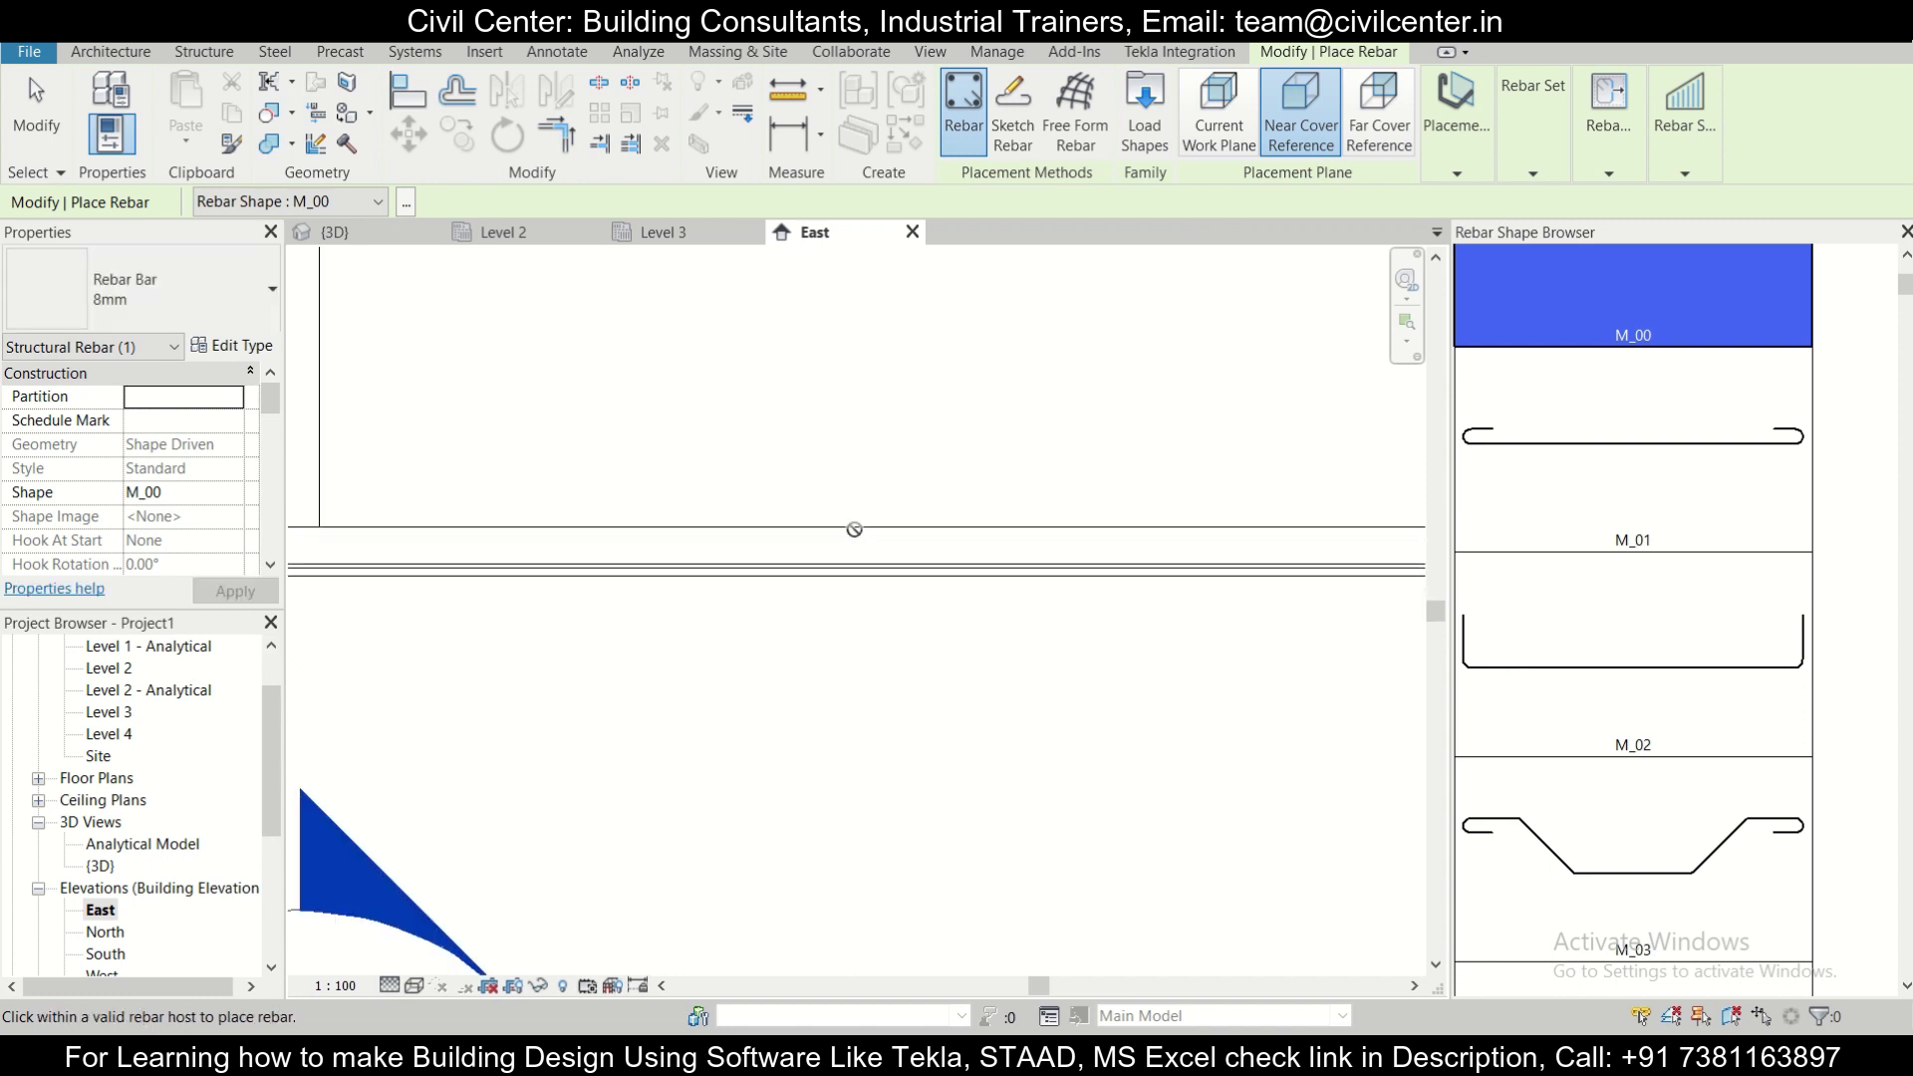
{"action": "key", "text": "Escape"}
{"action": "key", "text": "Escape"}
Check the slab section in the PDF and pull the bottom bar's left end back from the column to the slab edge.
{"action": "scroll", "coordinate": [948, 684], "scroll_direction": "up", "scroll_amount": 5}
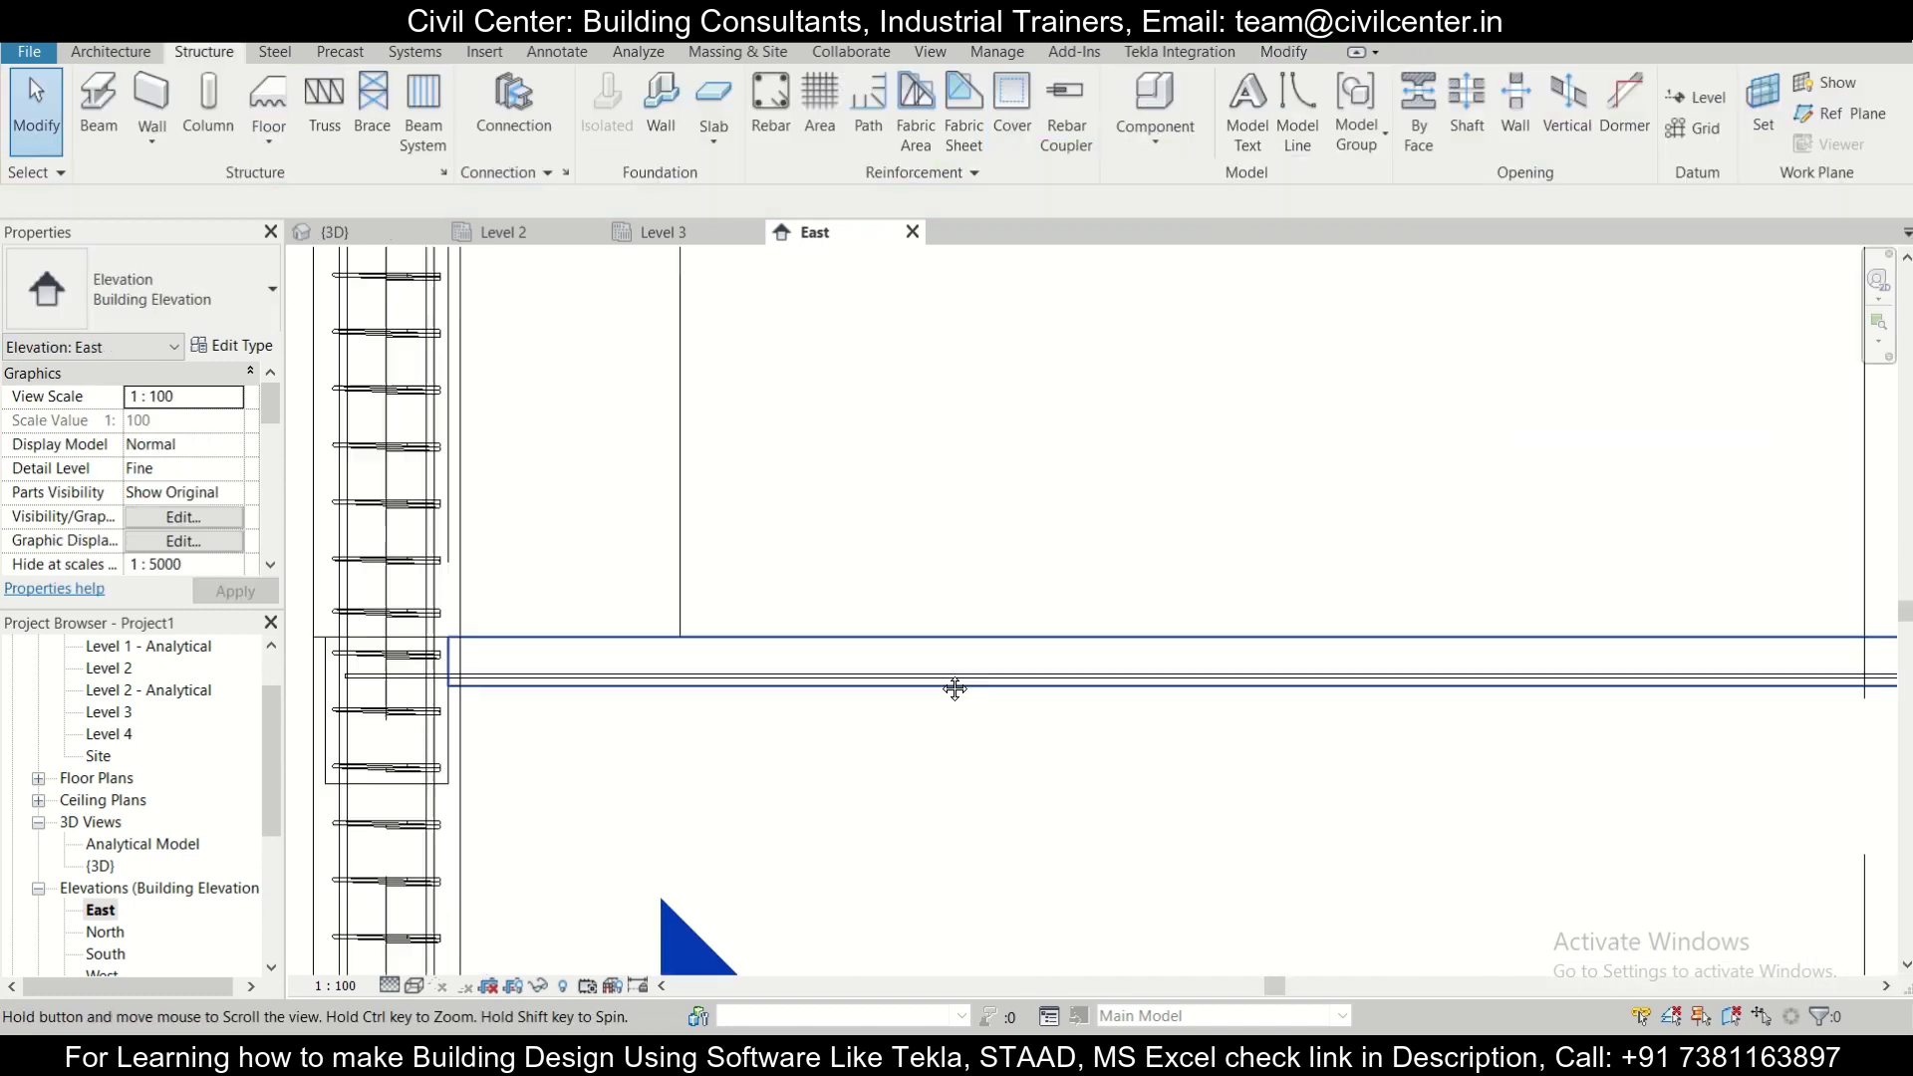
{"action": "left_click", "coordinate": [690, 689]}
{"action": "scroll", "coordinate": [684, 669], "scroll_direction": "down", "scroll_amount": 1}
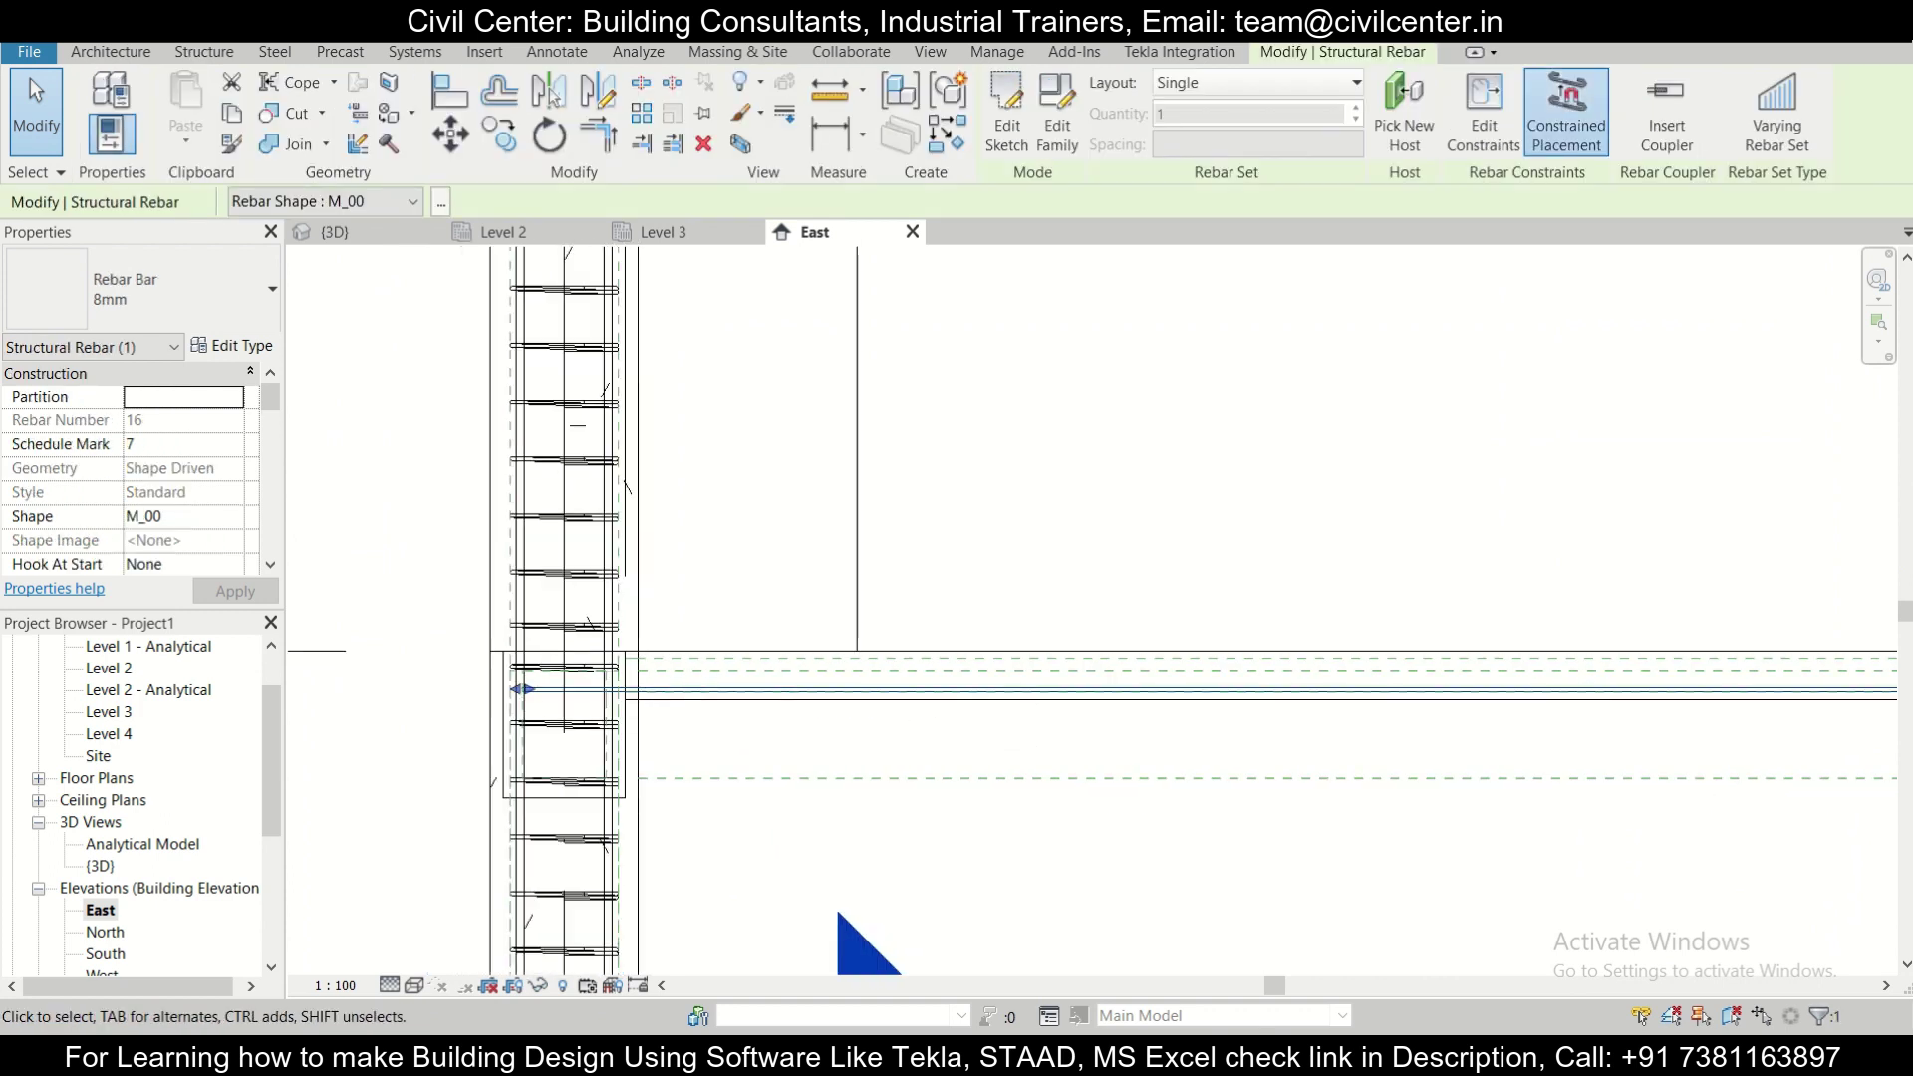
{"action": "key", "text": "alt+Tab"}
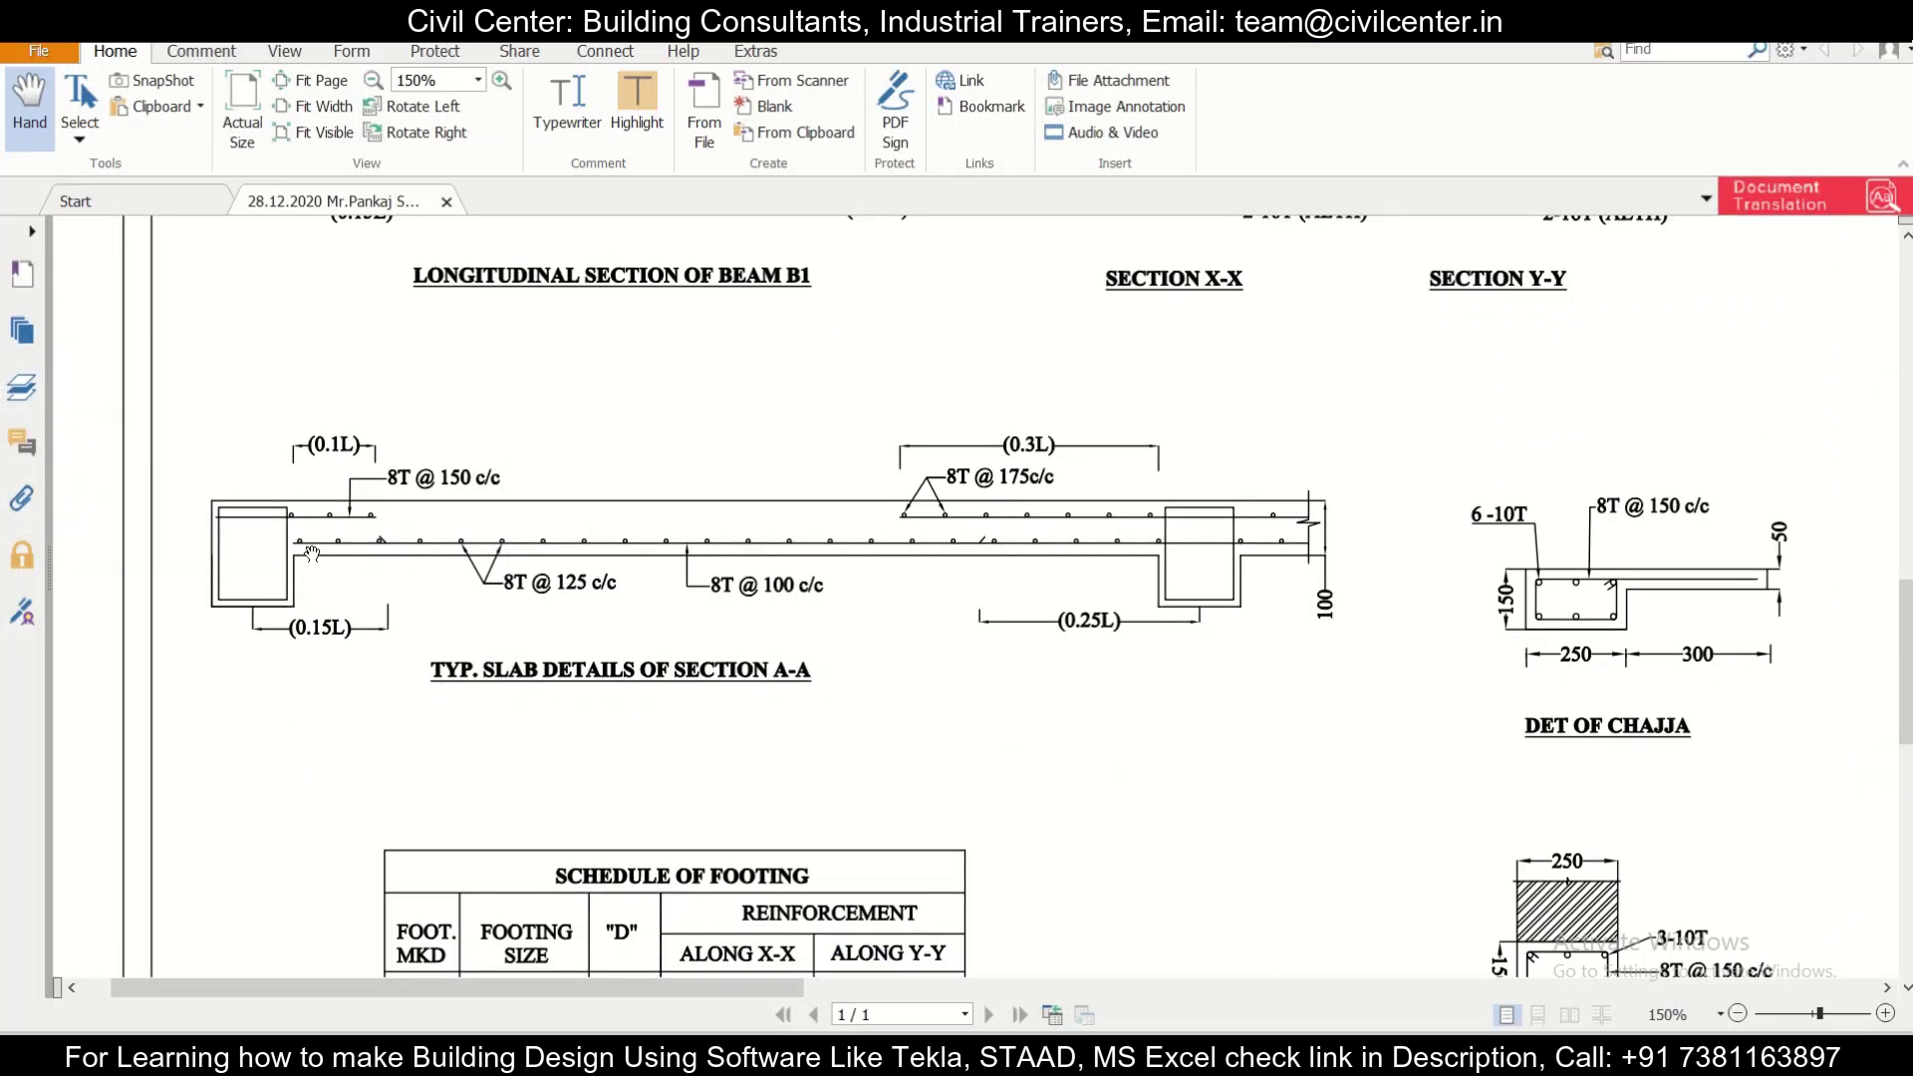
{"action": "key", "text": "alt+Tab"}
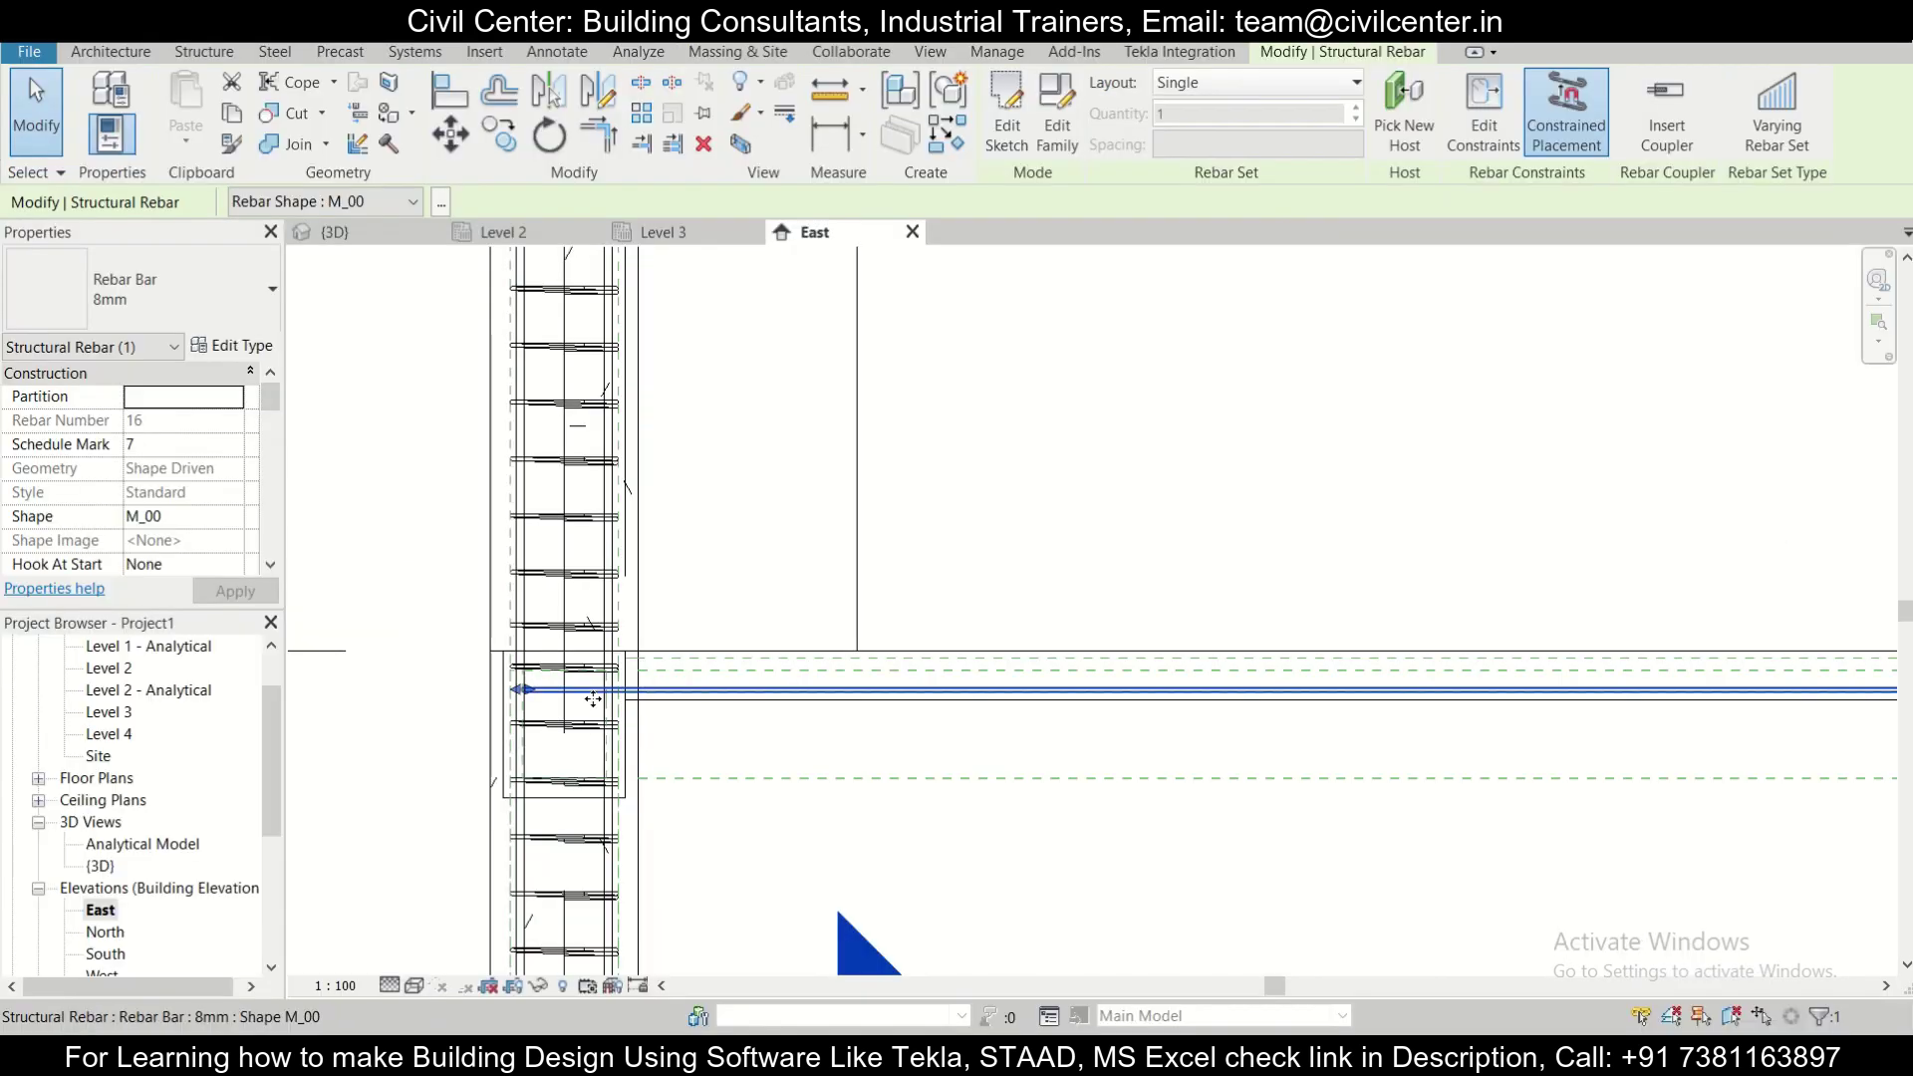
{"action": "left_click_drag", "start_coordinate": [472, 687], "coordinate": [649, 700]}
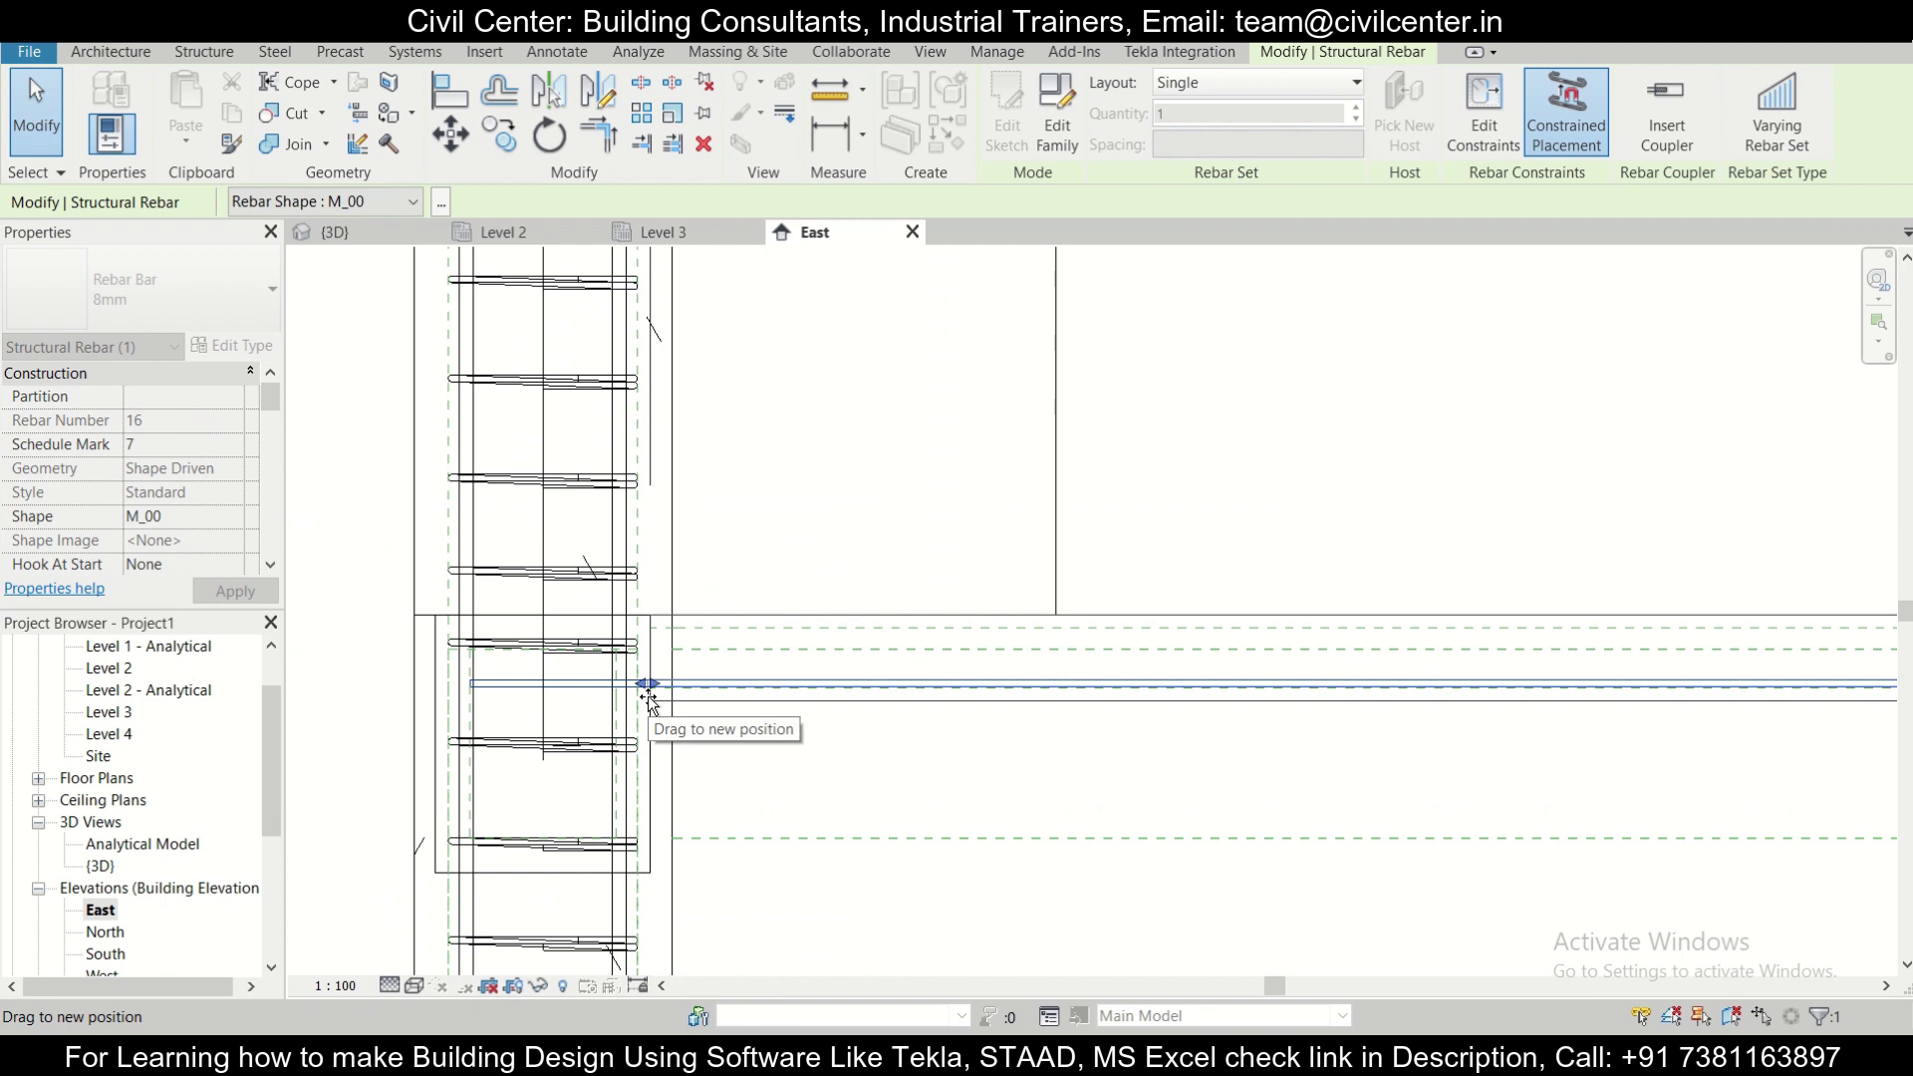
{"action": "left_click_drag", "start_coordinate": [644, 696], "coordinate": [672, 689]}
Shorten the bottom bar's right end to the offset grid line near the right support.
{"action": "scroll", "coordinate": [737, 767], "scroll_direction": "down", "scroll_amount": 4}
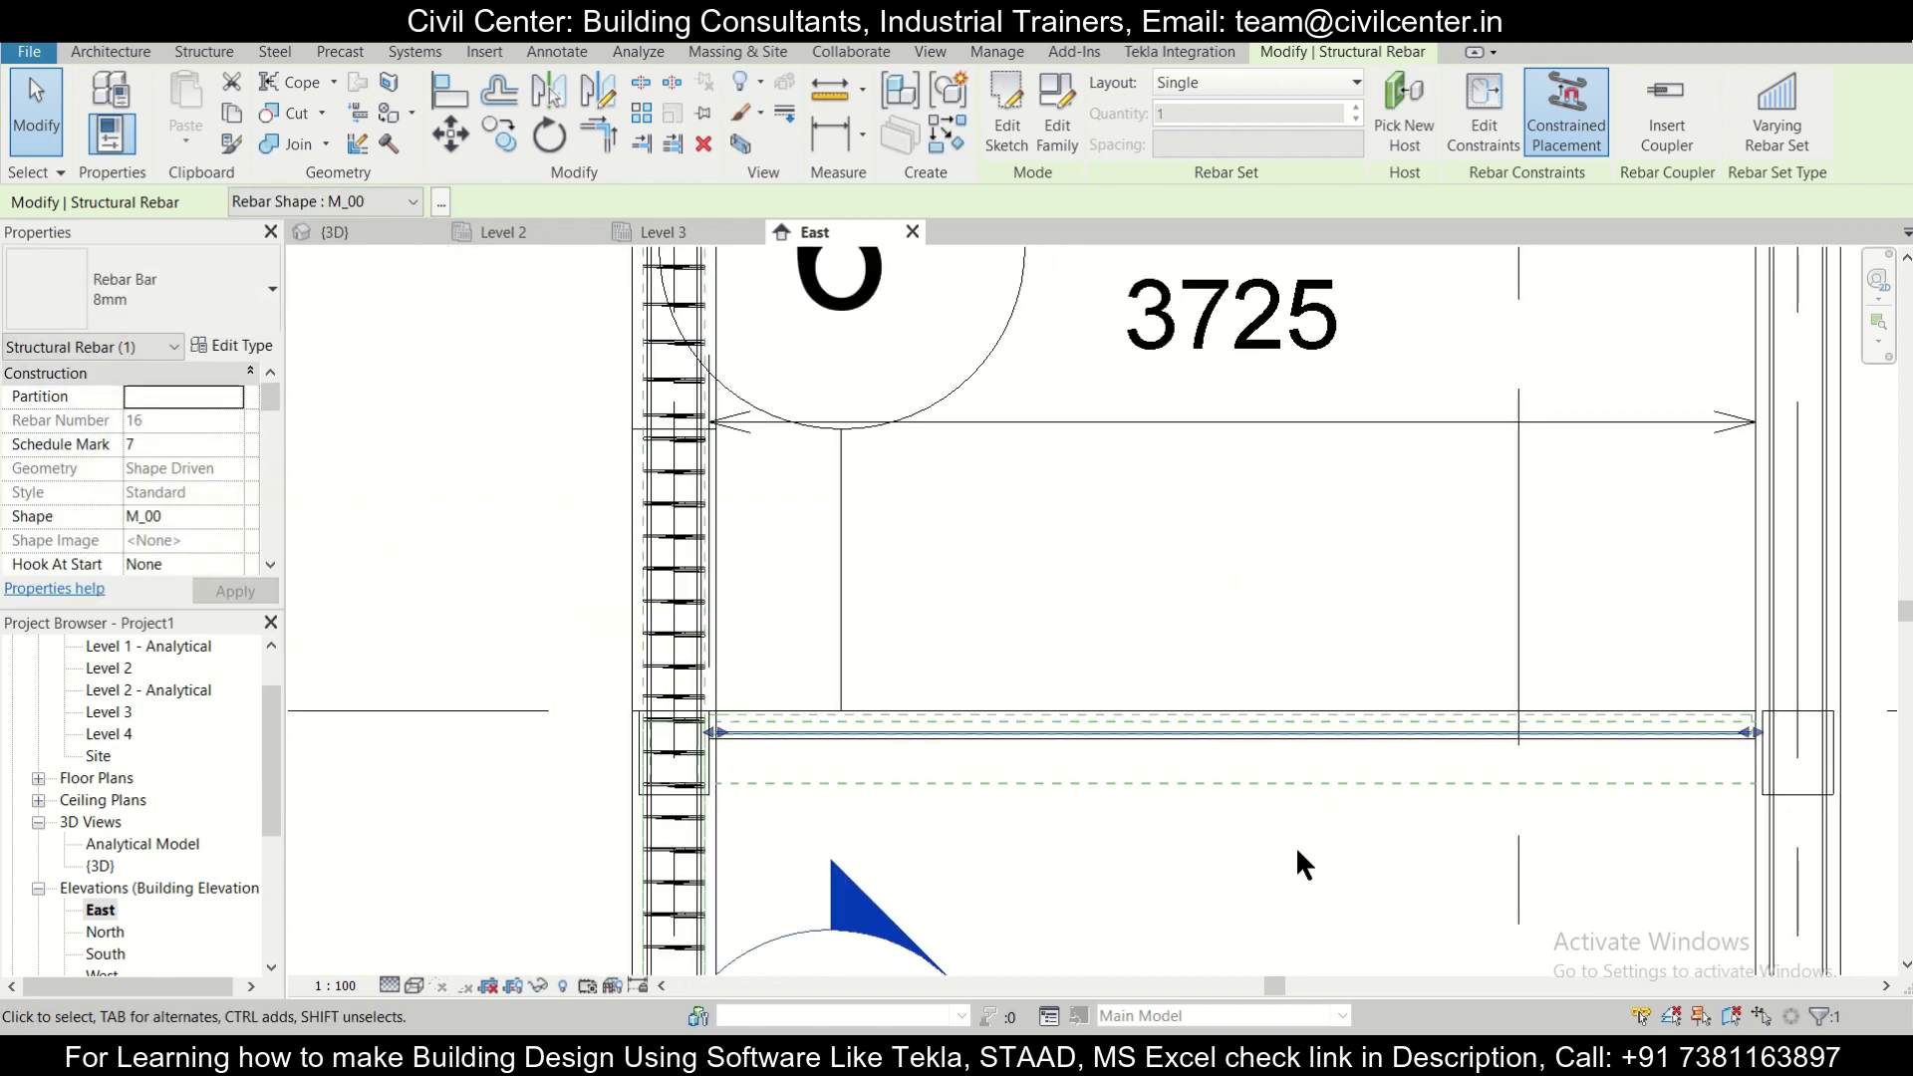
{"action": "scroll", "coordinate": [1791, 766], "scroll_direction": "up", "scroll_amount": 3}
{"action": "left_click_drag", "start_coordinate": [1699, 727], "coordinate": [1018, 721]}
{"action": "scroll", "coordinate": [1011, 728], "scroll_direction": "up", "scroll_amount": 4}
{"action": "scroll", "coordinate": [856, 711], "scroll_direction": "up", "scroll_amount": 3}
{"action": "scroll", "coordinate": [856, 705], "scroll_direction": "up", "scroll_amount": 2}
{"action": "scroll", "coordinate": [857, 703], "scroll_direction": "down", "scroll_amount": 3}
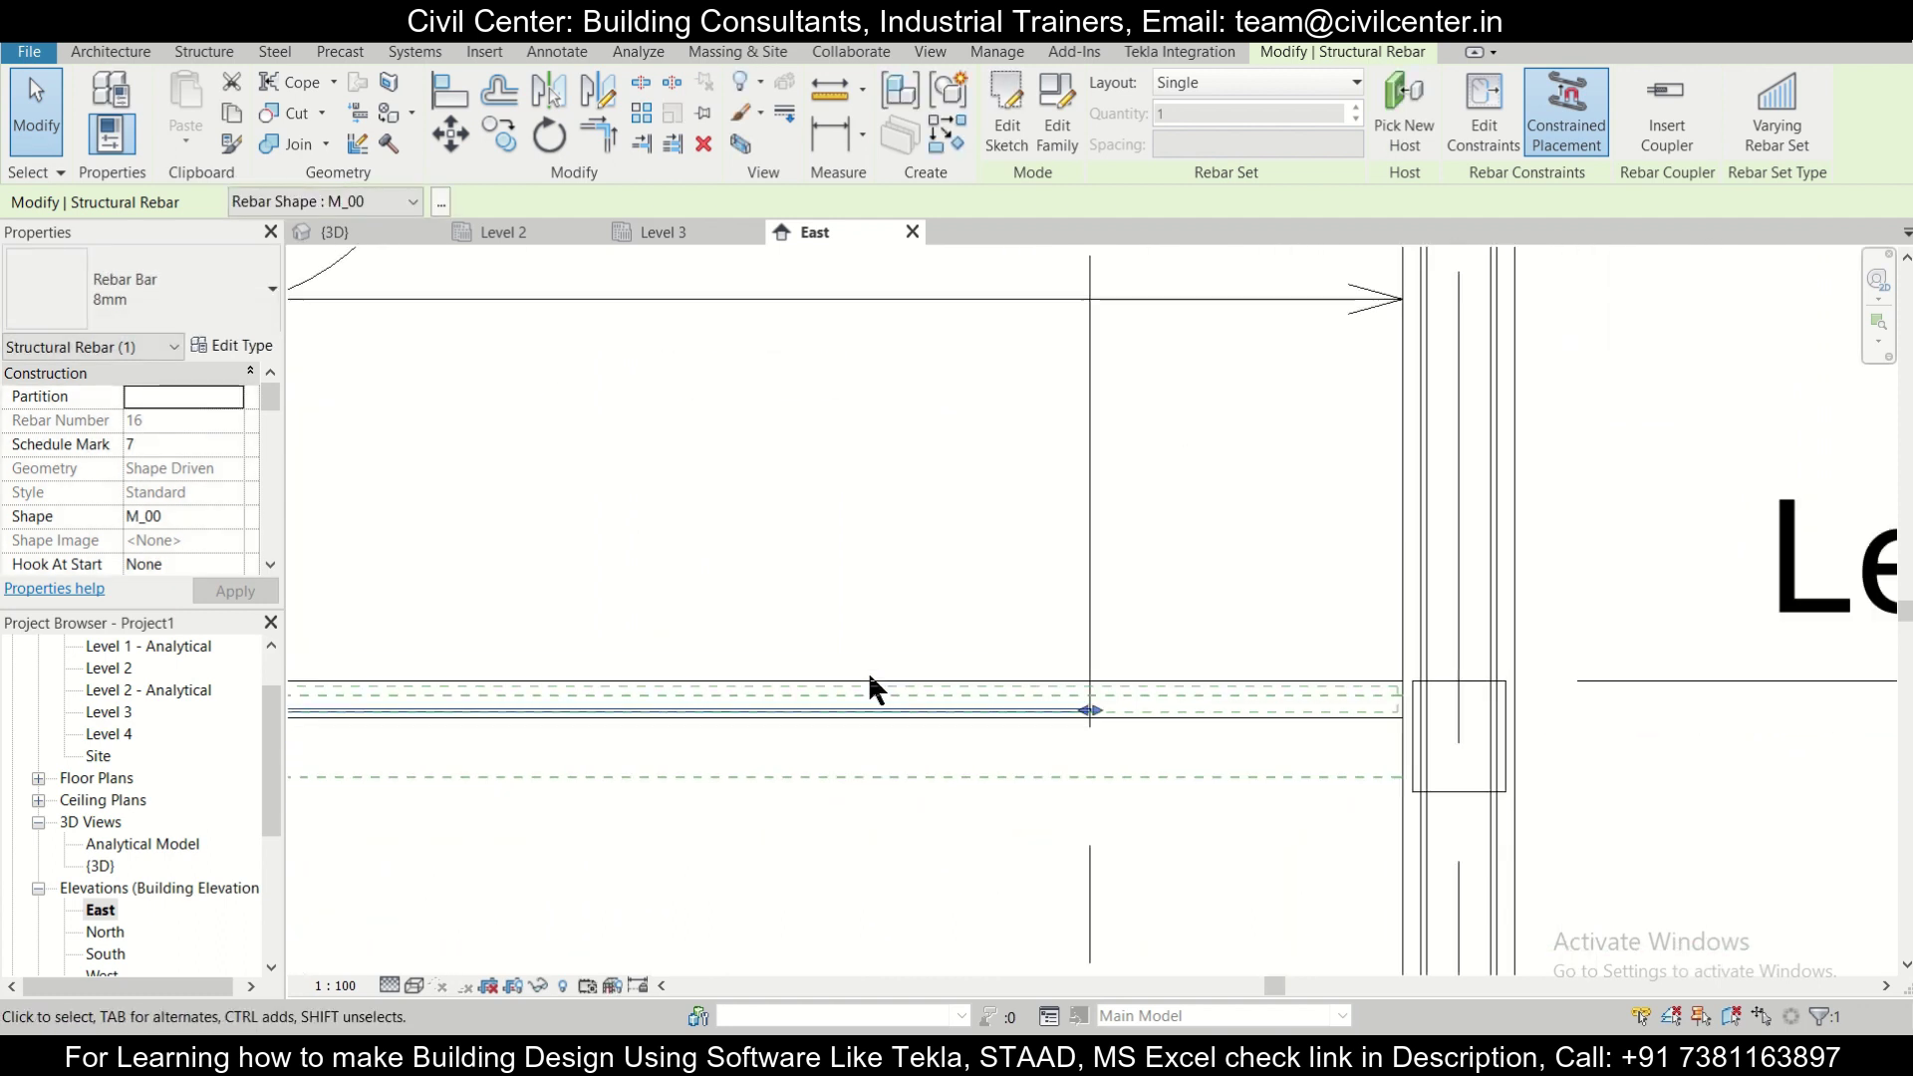
Copy the shortened bar horizontally from its right end at the offset grid line to the slab's right edge.
{"action": "left_click", "coordinate": [501, 140]}
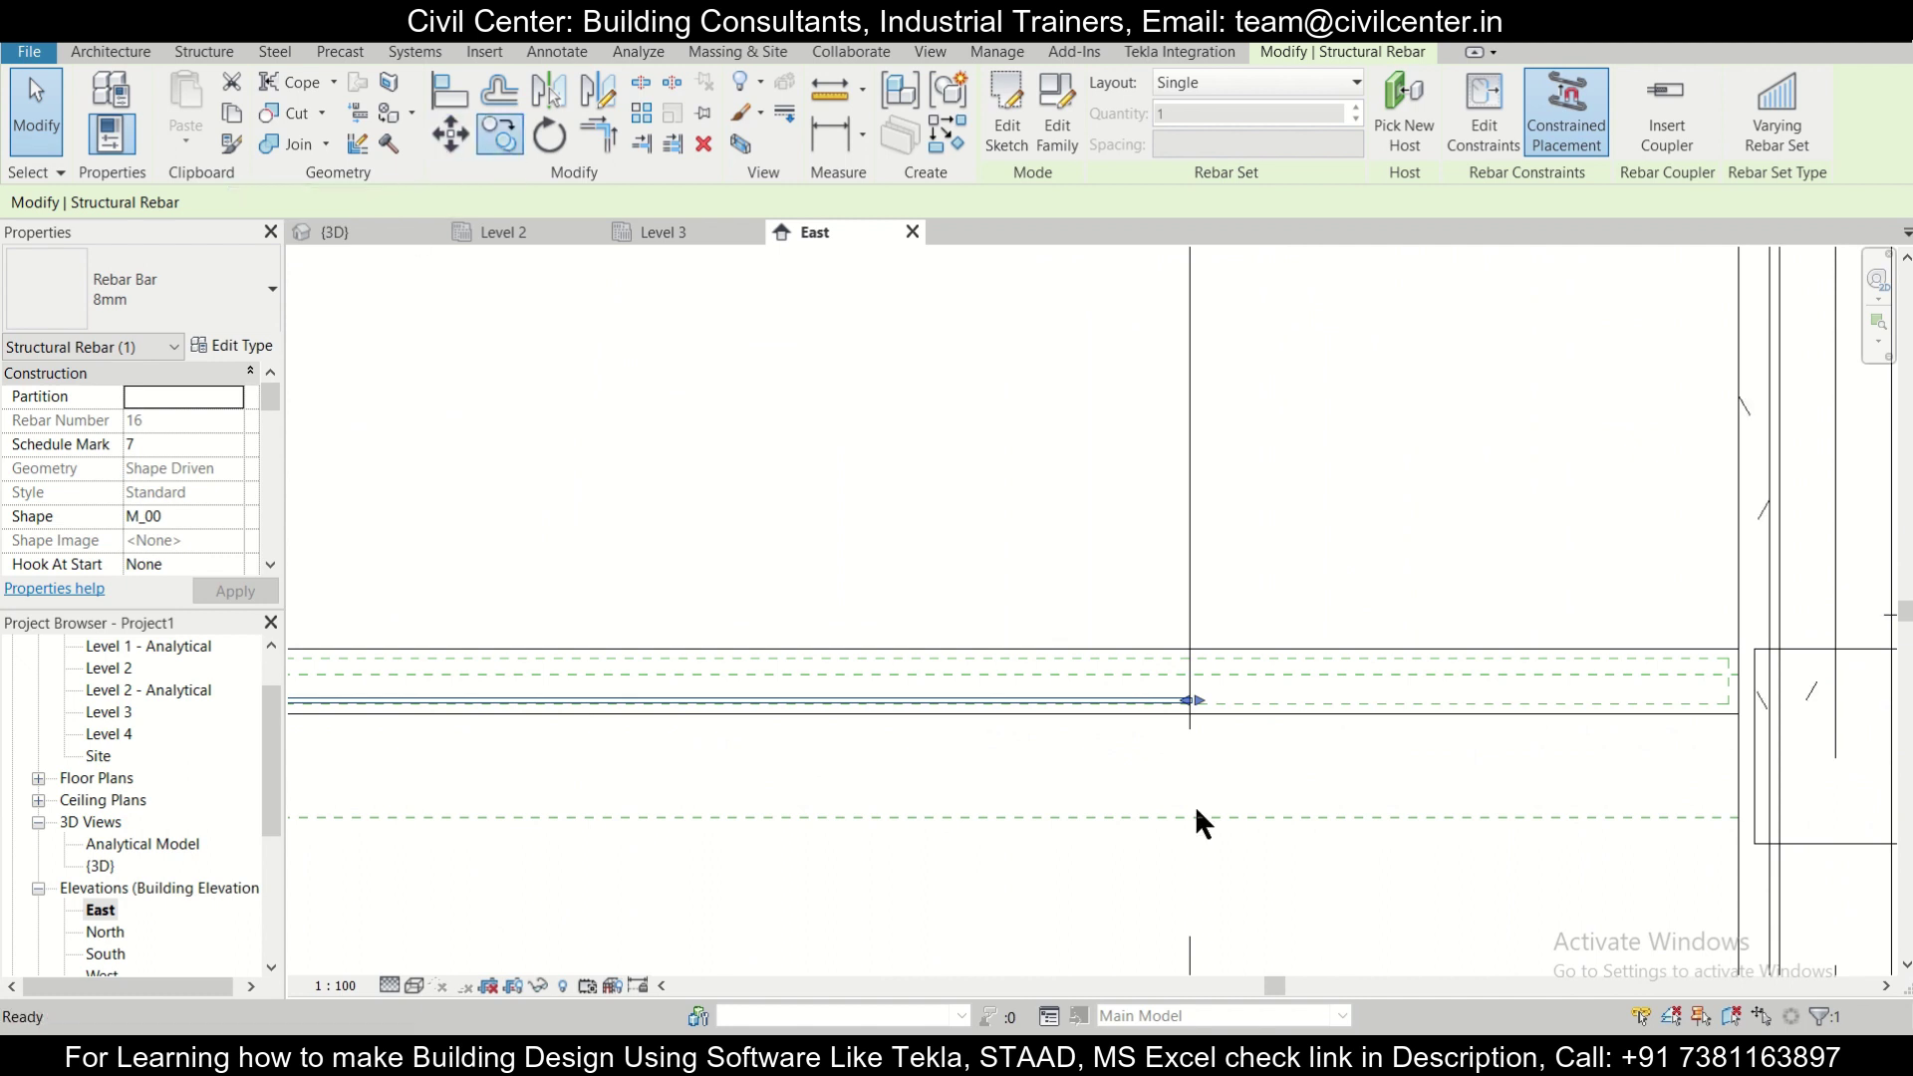
{"action": "left_click", "coordinate": [1188, 706]}
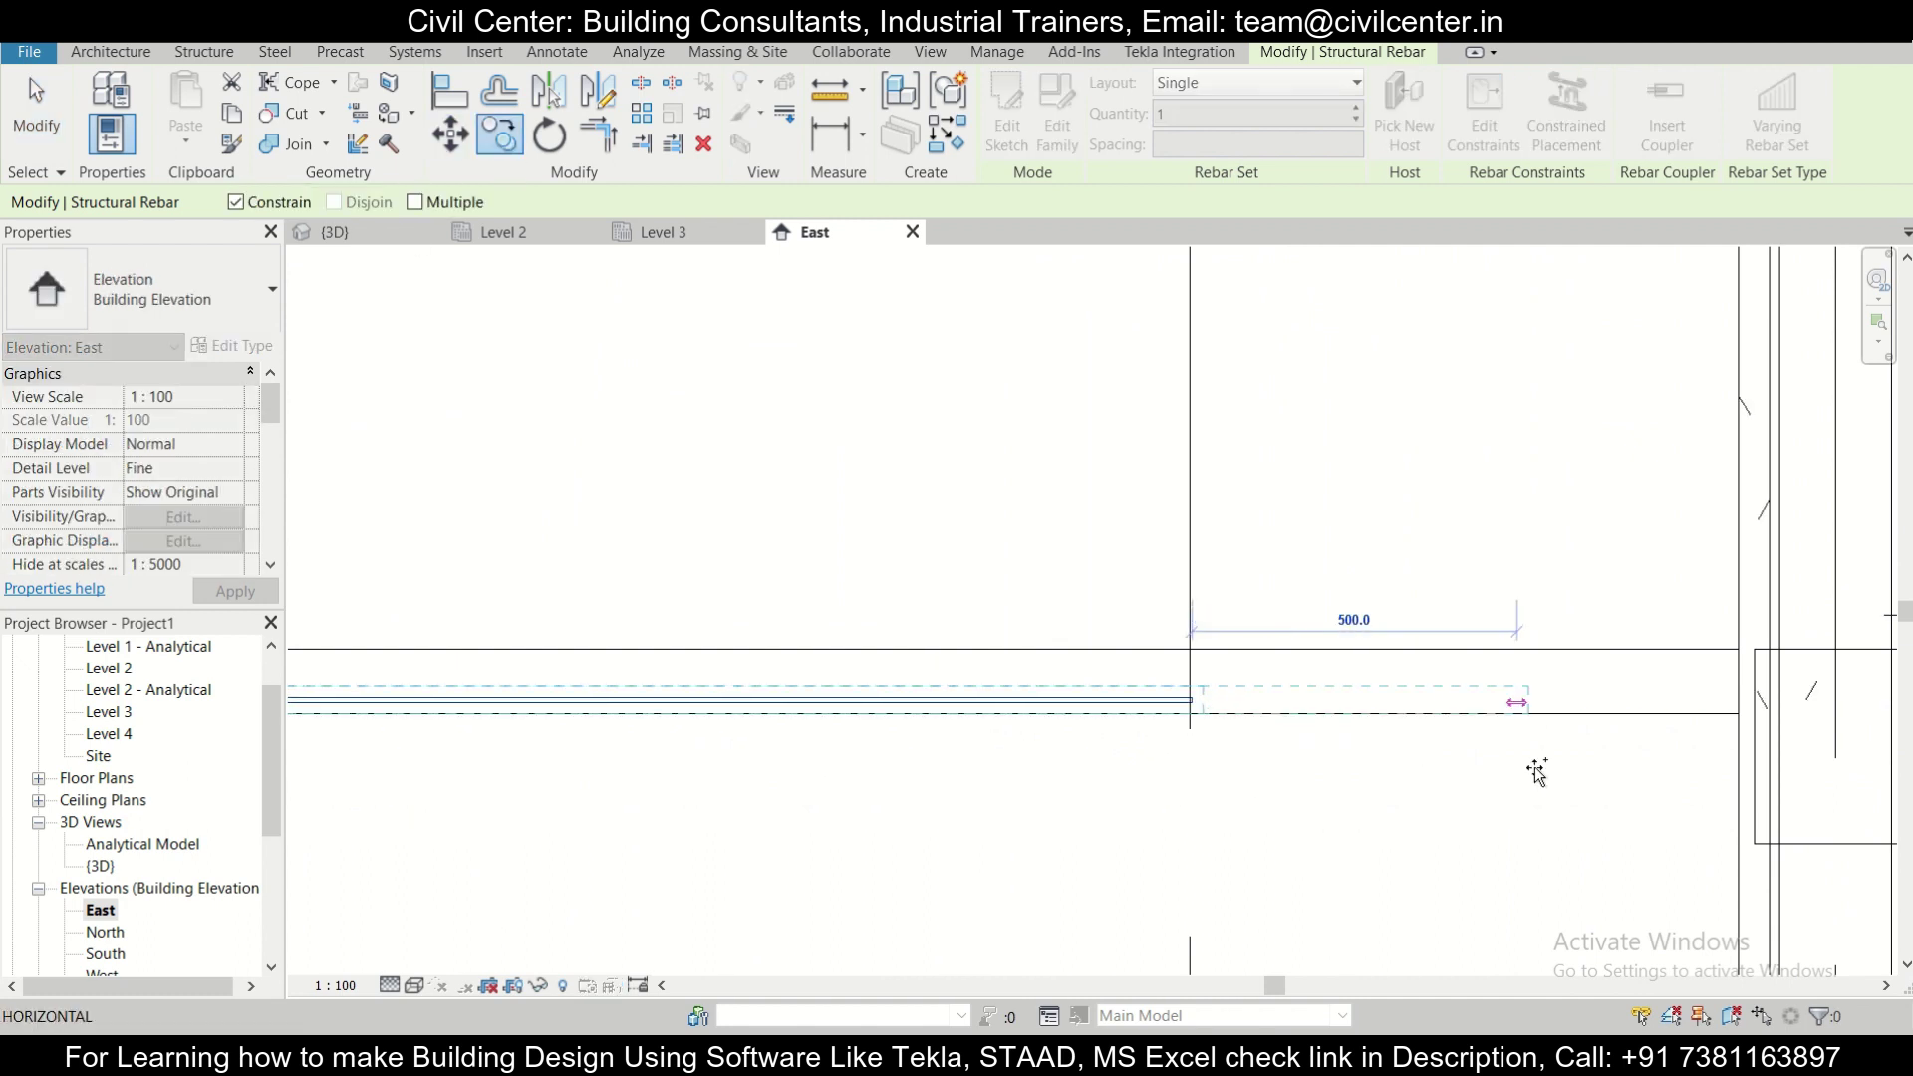
{"action": "left_click", "coordinate": [1733, 710]}
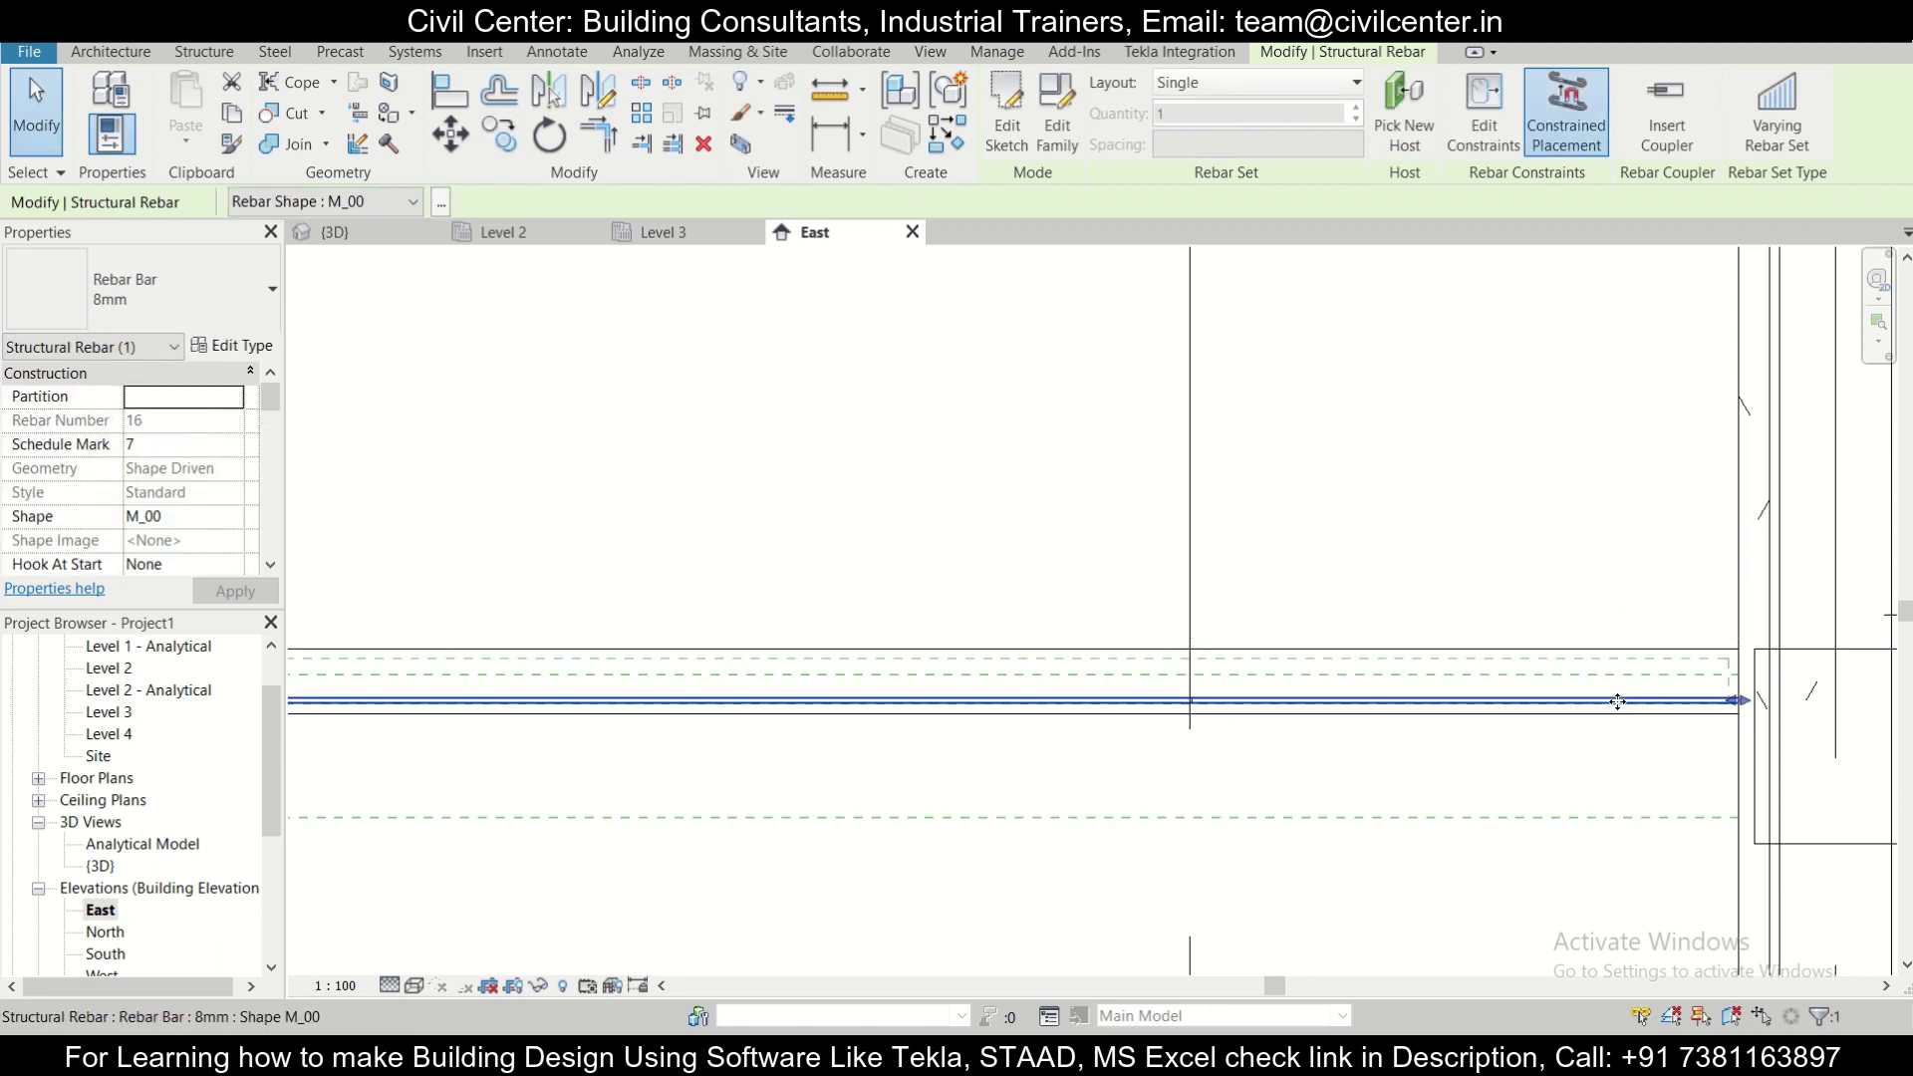
Stretch the copied bar's left end to the offset grid line near the left support, then select the original bar.
{"action": "middle_click_drag", "start_coordinate": [517, 683], "coordinate": [570, 709]}
{"action": "scroll", "coordinate": [570, 713], "scroll_direction": "up", "scroll_amount": 2}
{"action": "scroll", "coordinate": [585, 738], "scroll_direction": "down", "scroll_amount": 2}
{"action": "left_click_drag", "start_coordinate": [572, 745], "coordinate": [379, 744]}
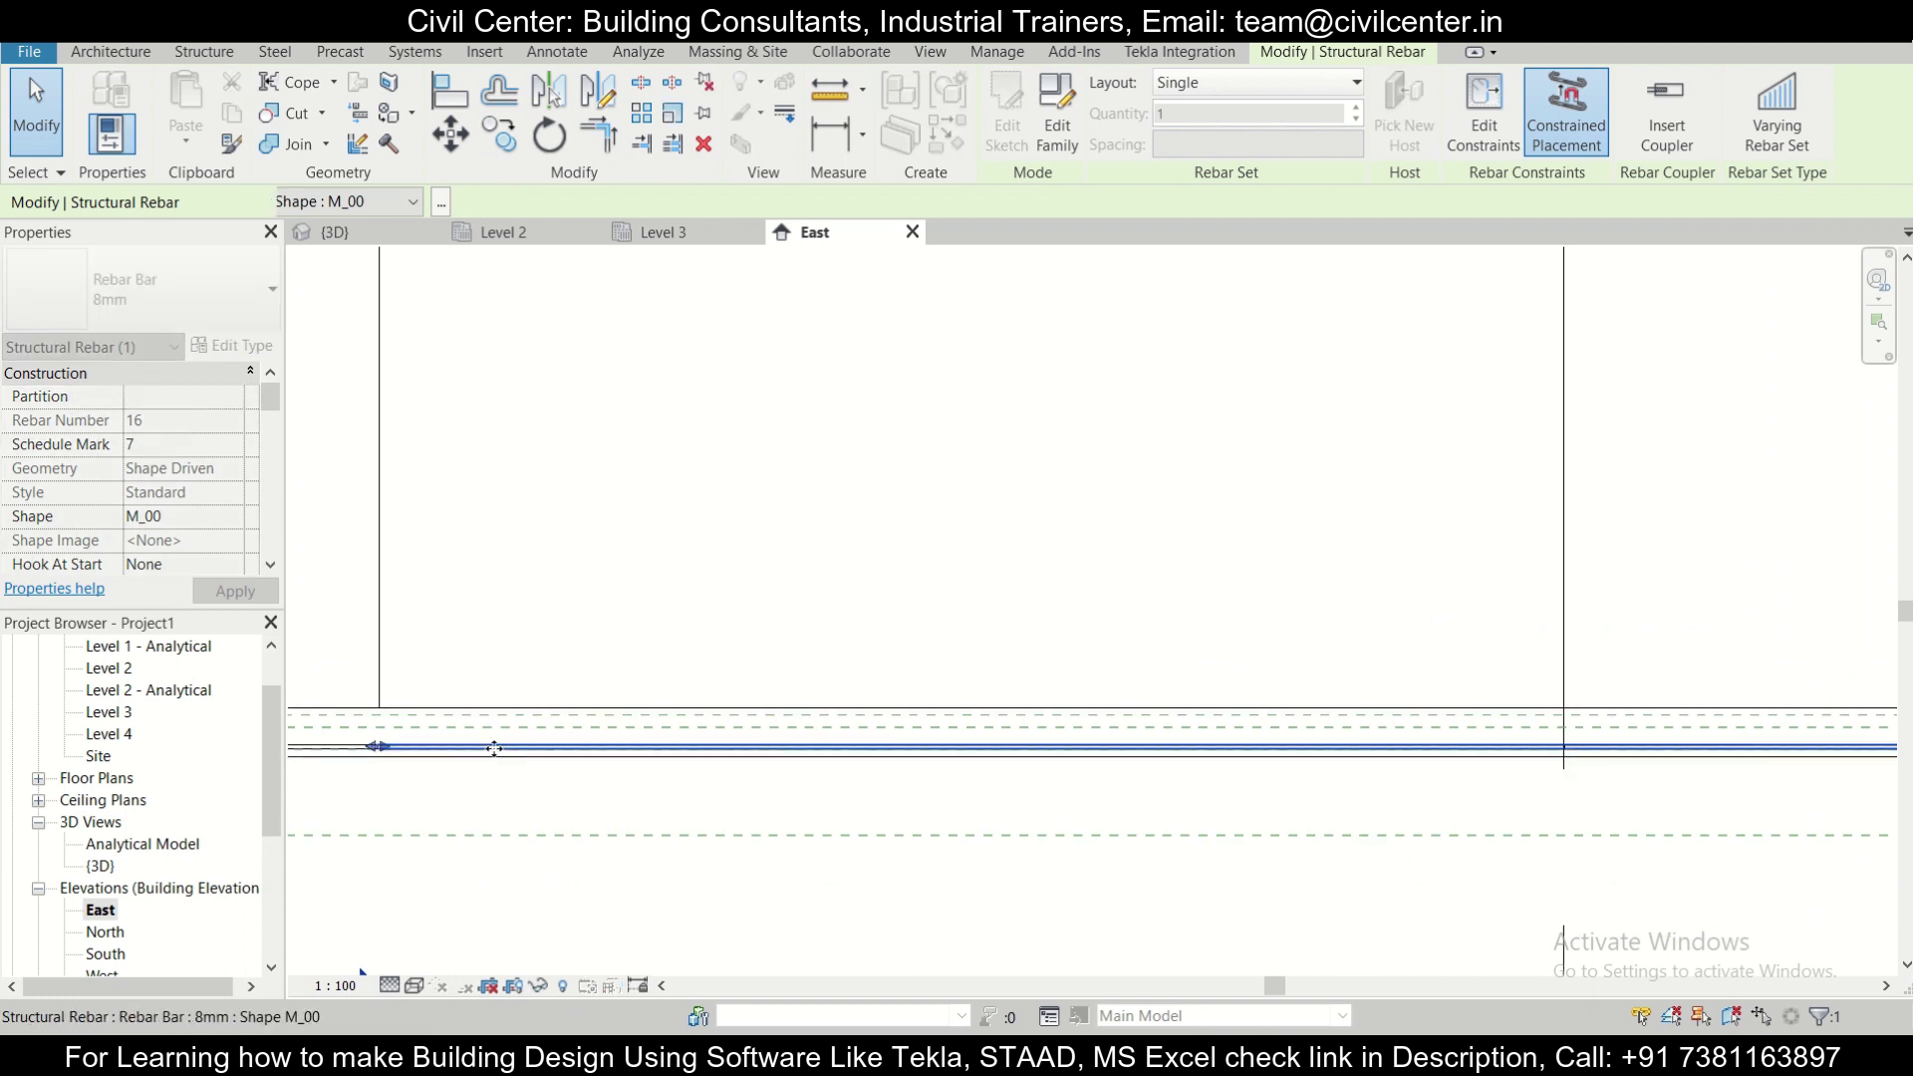
{"action": "key", "text": "Escape"}
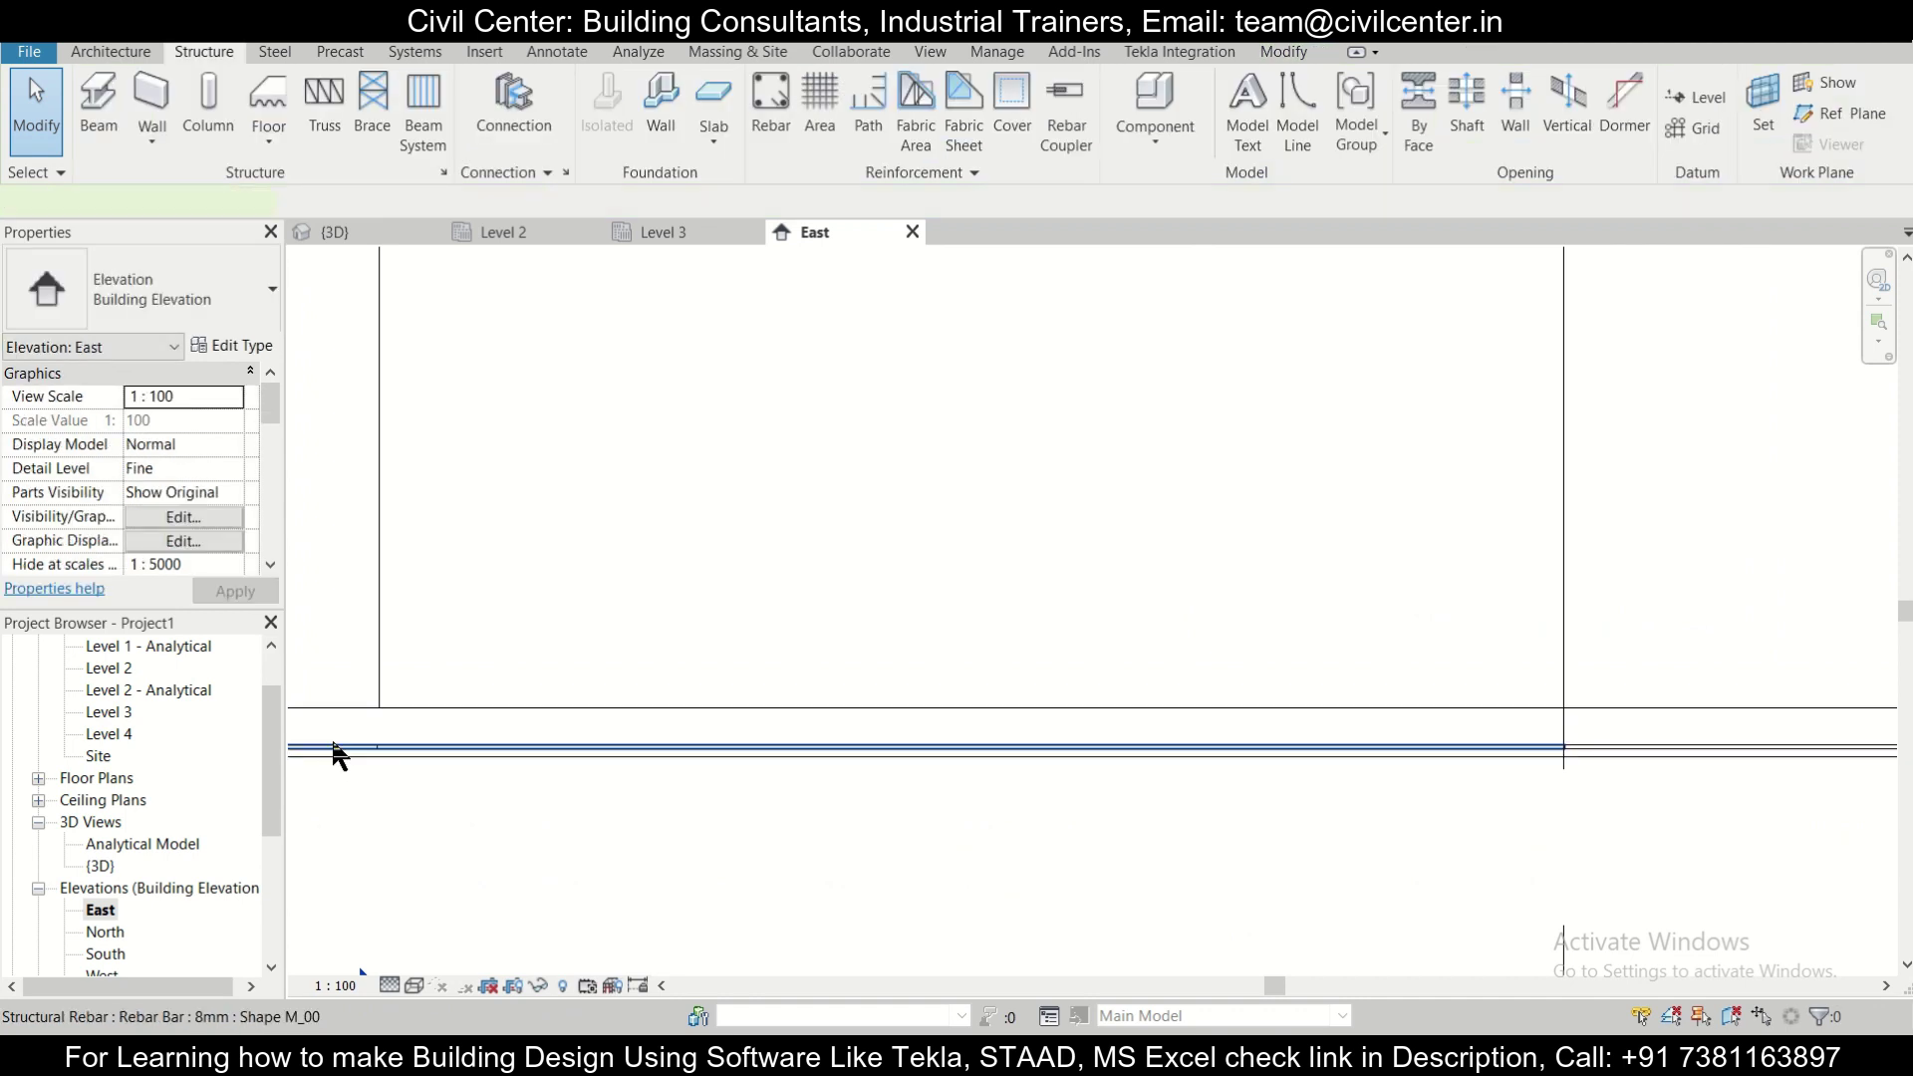
{"action": "left_click", "coordinate": [339, 747]}
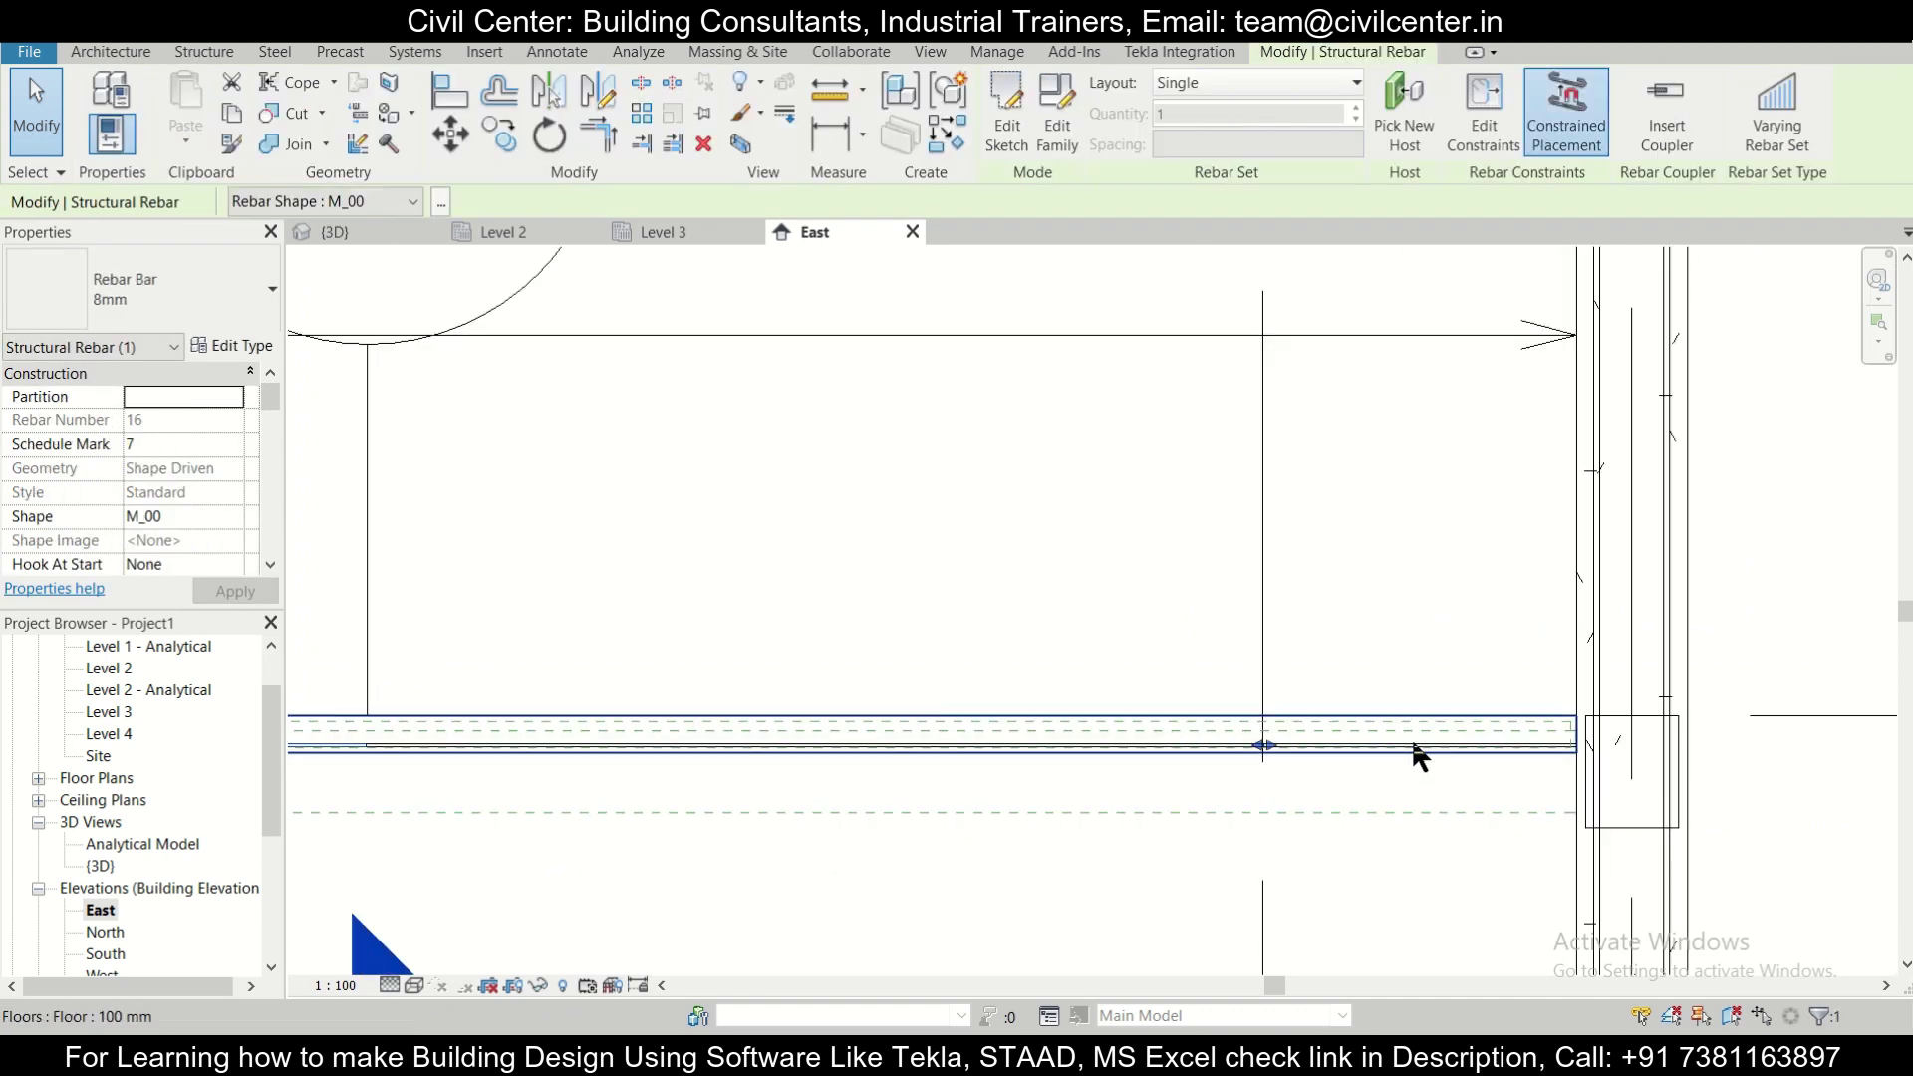
In the Level 3 plan, override the slab's graphics by element with a surface transparency of 72.
{"action": "left_click", "coordinate": [1407, 738]}
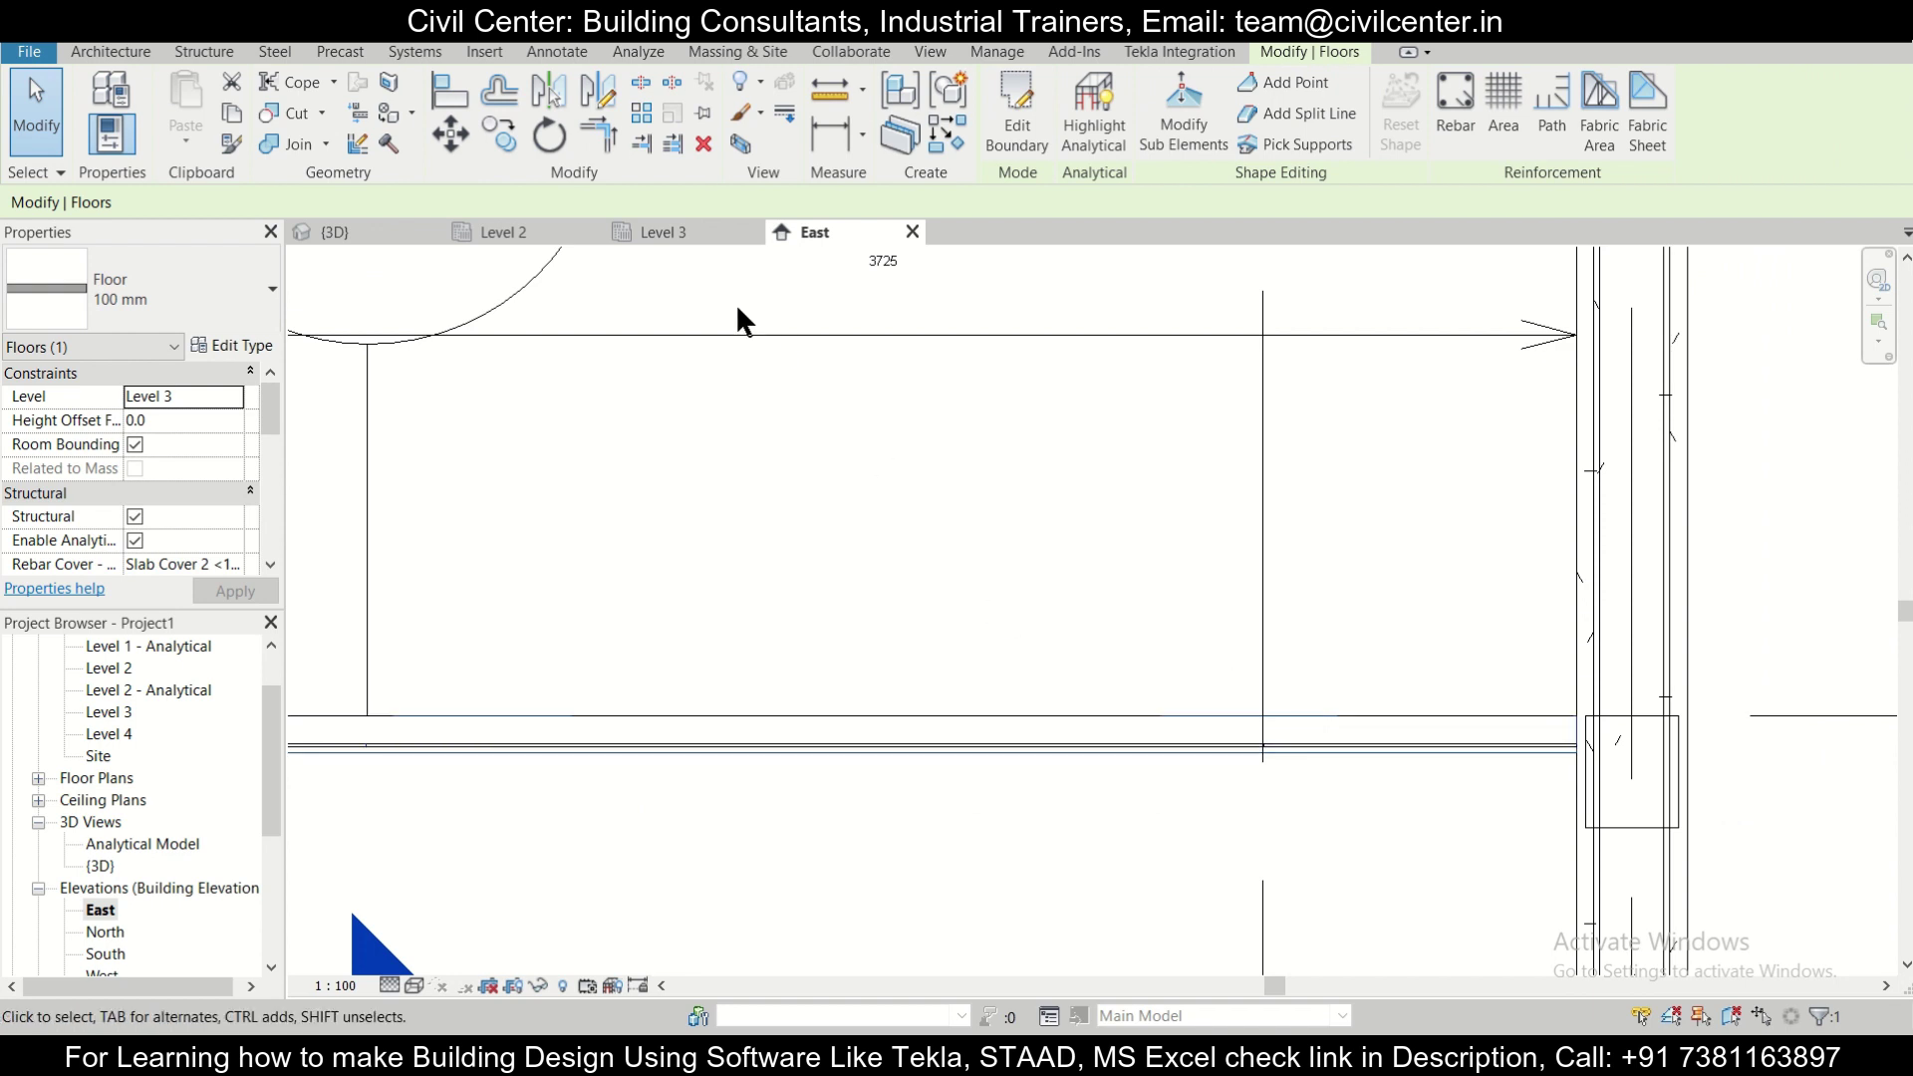
{"action": "left_click", "coordinate": [696, 239]}
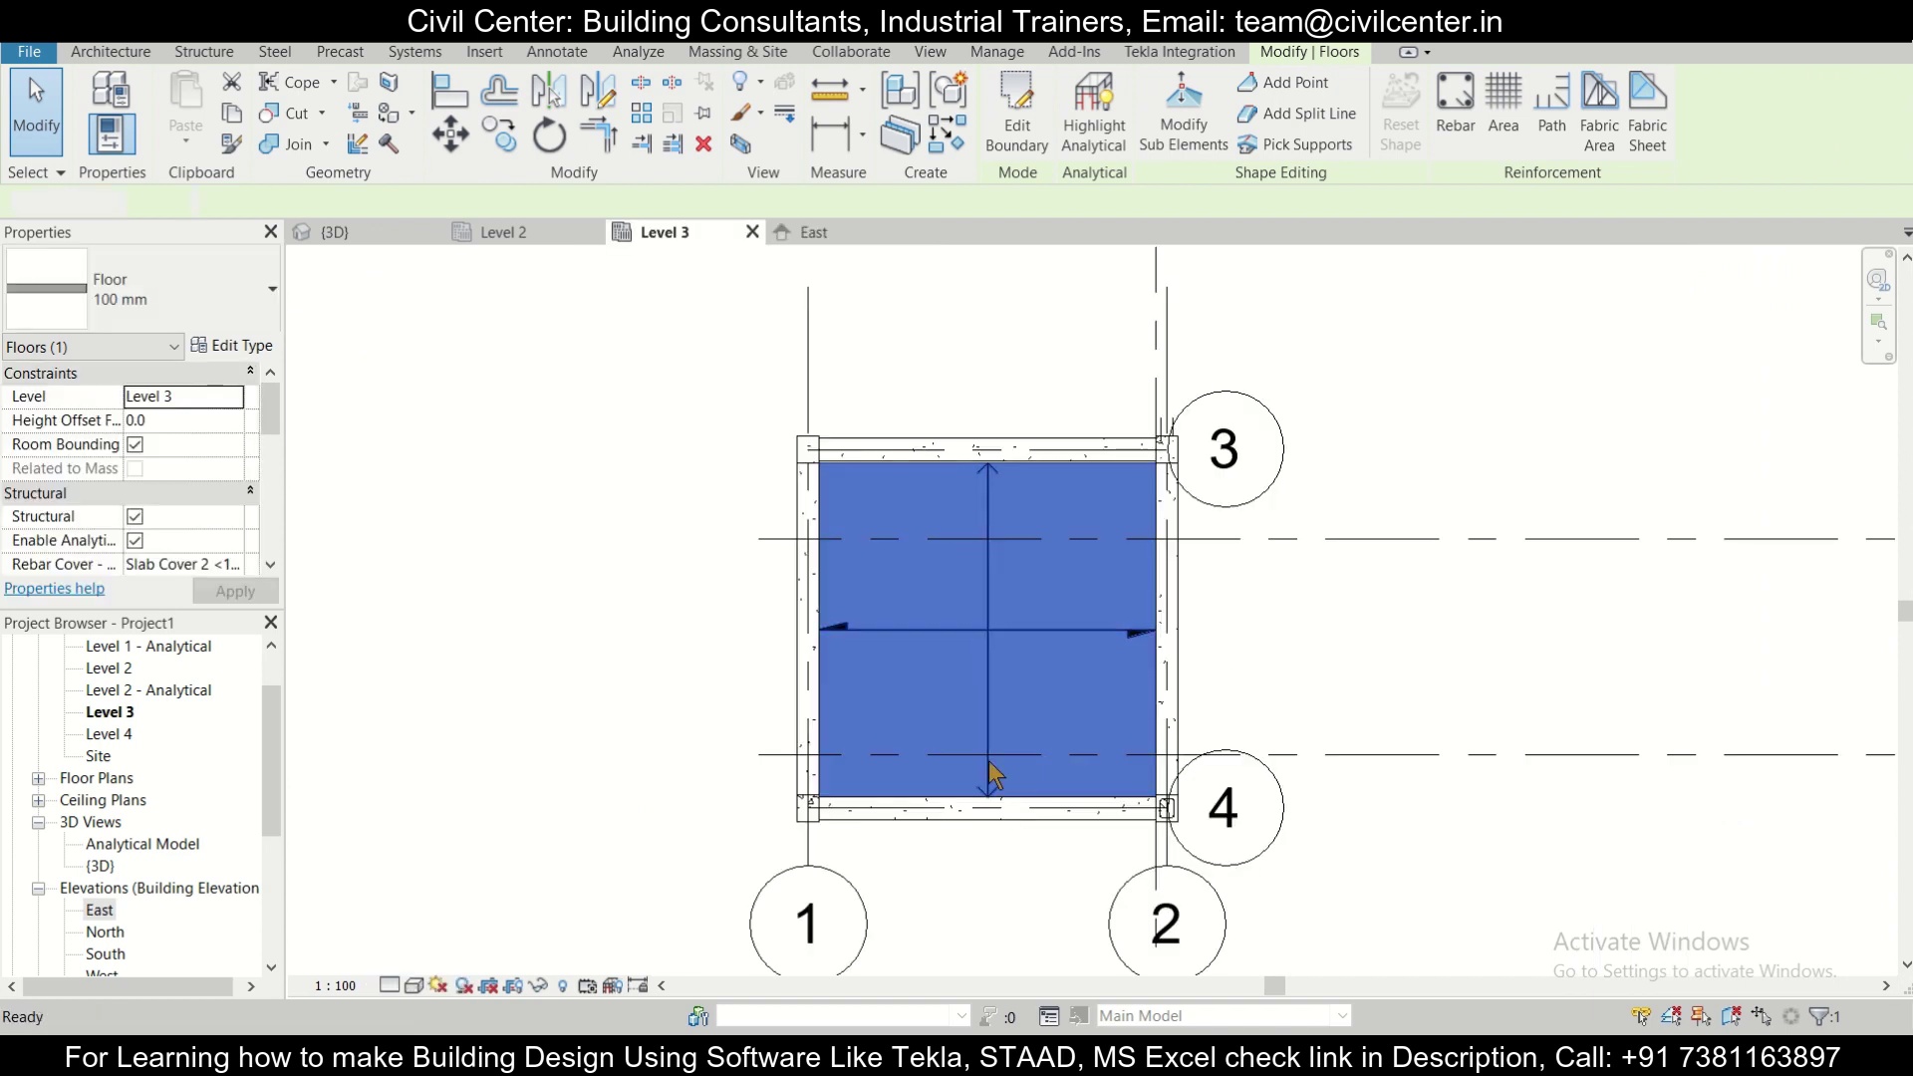
{"action": "key", "text": "Escape"}
{"action": "scroll", "coordinate": [995, 747], "scroll_direction": "up", "scroll_amount": 1}
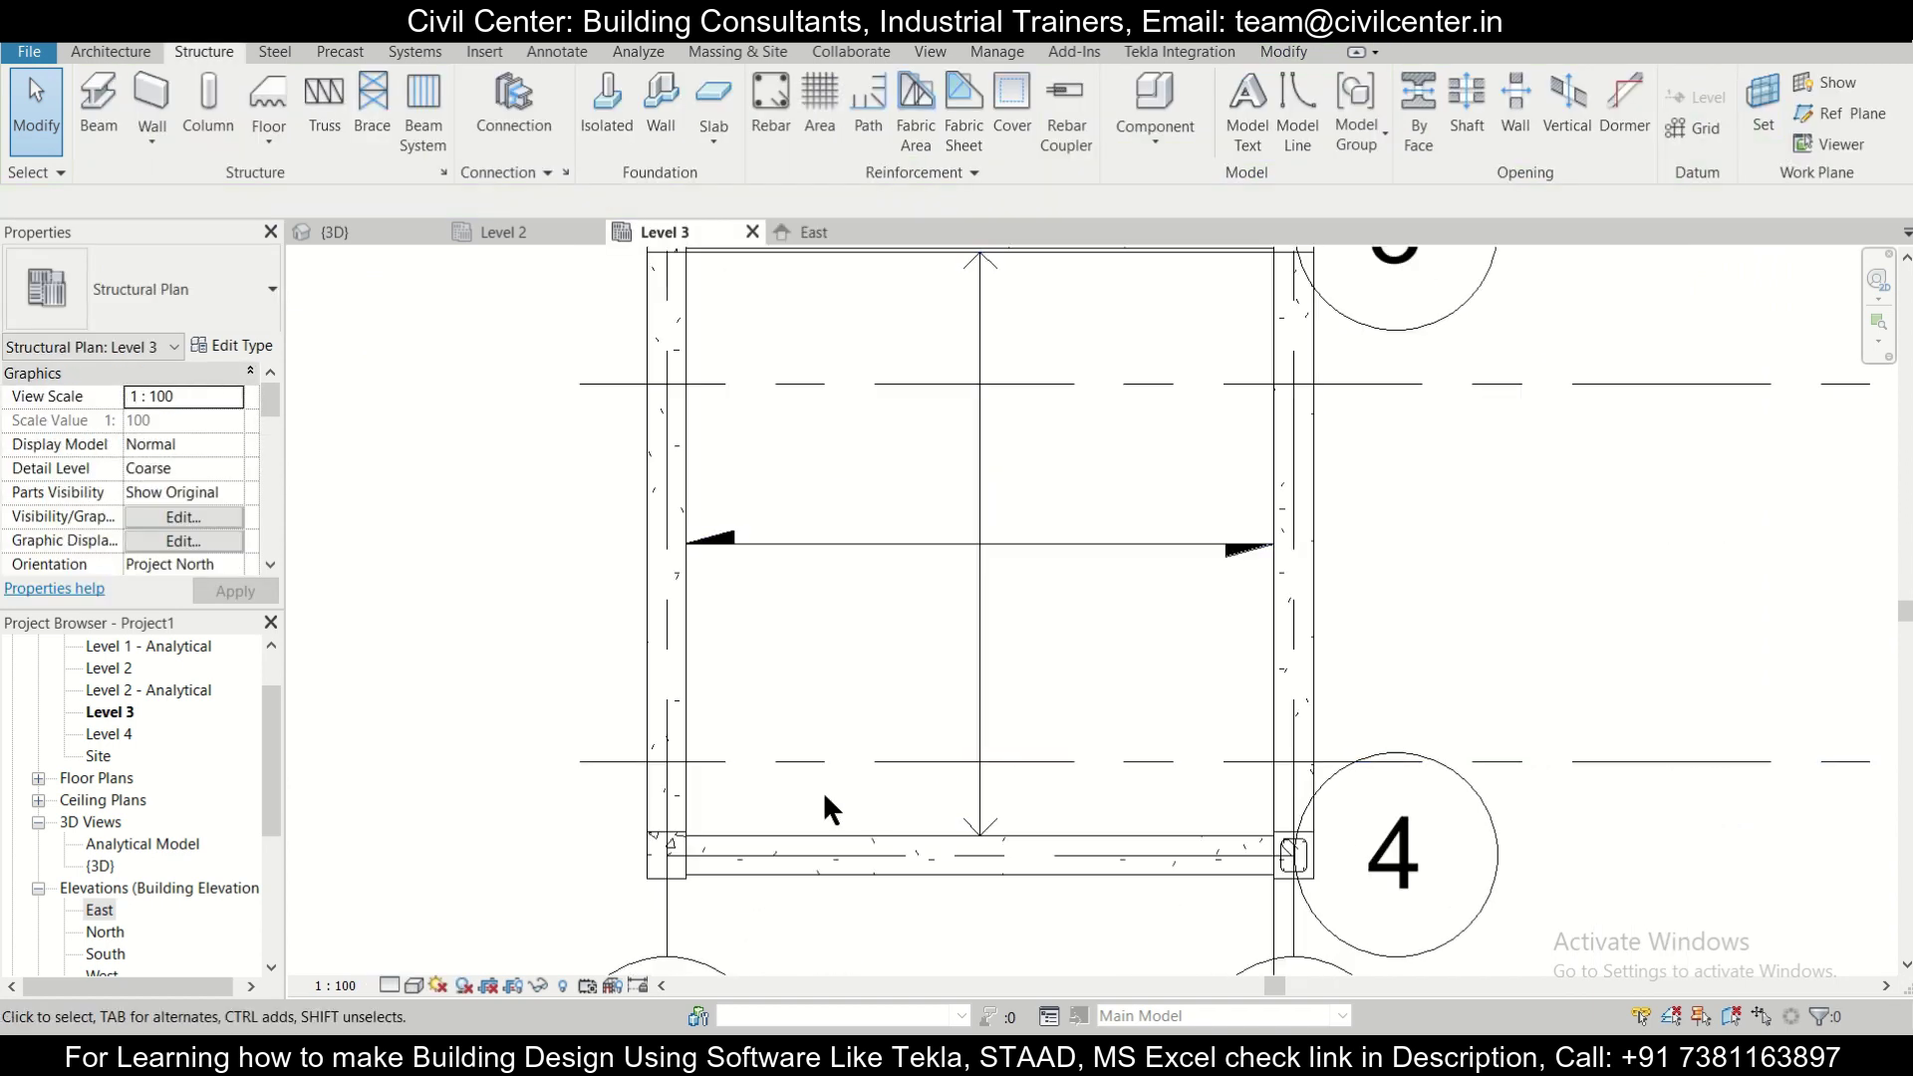
{"action": "left_click", "coordinate": [783, 835]}
{"action": "right_click", "coordinate": [783, 835]}
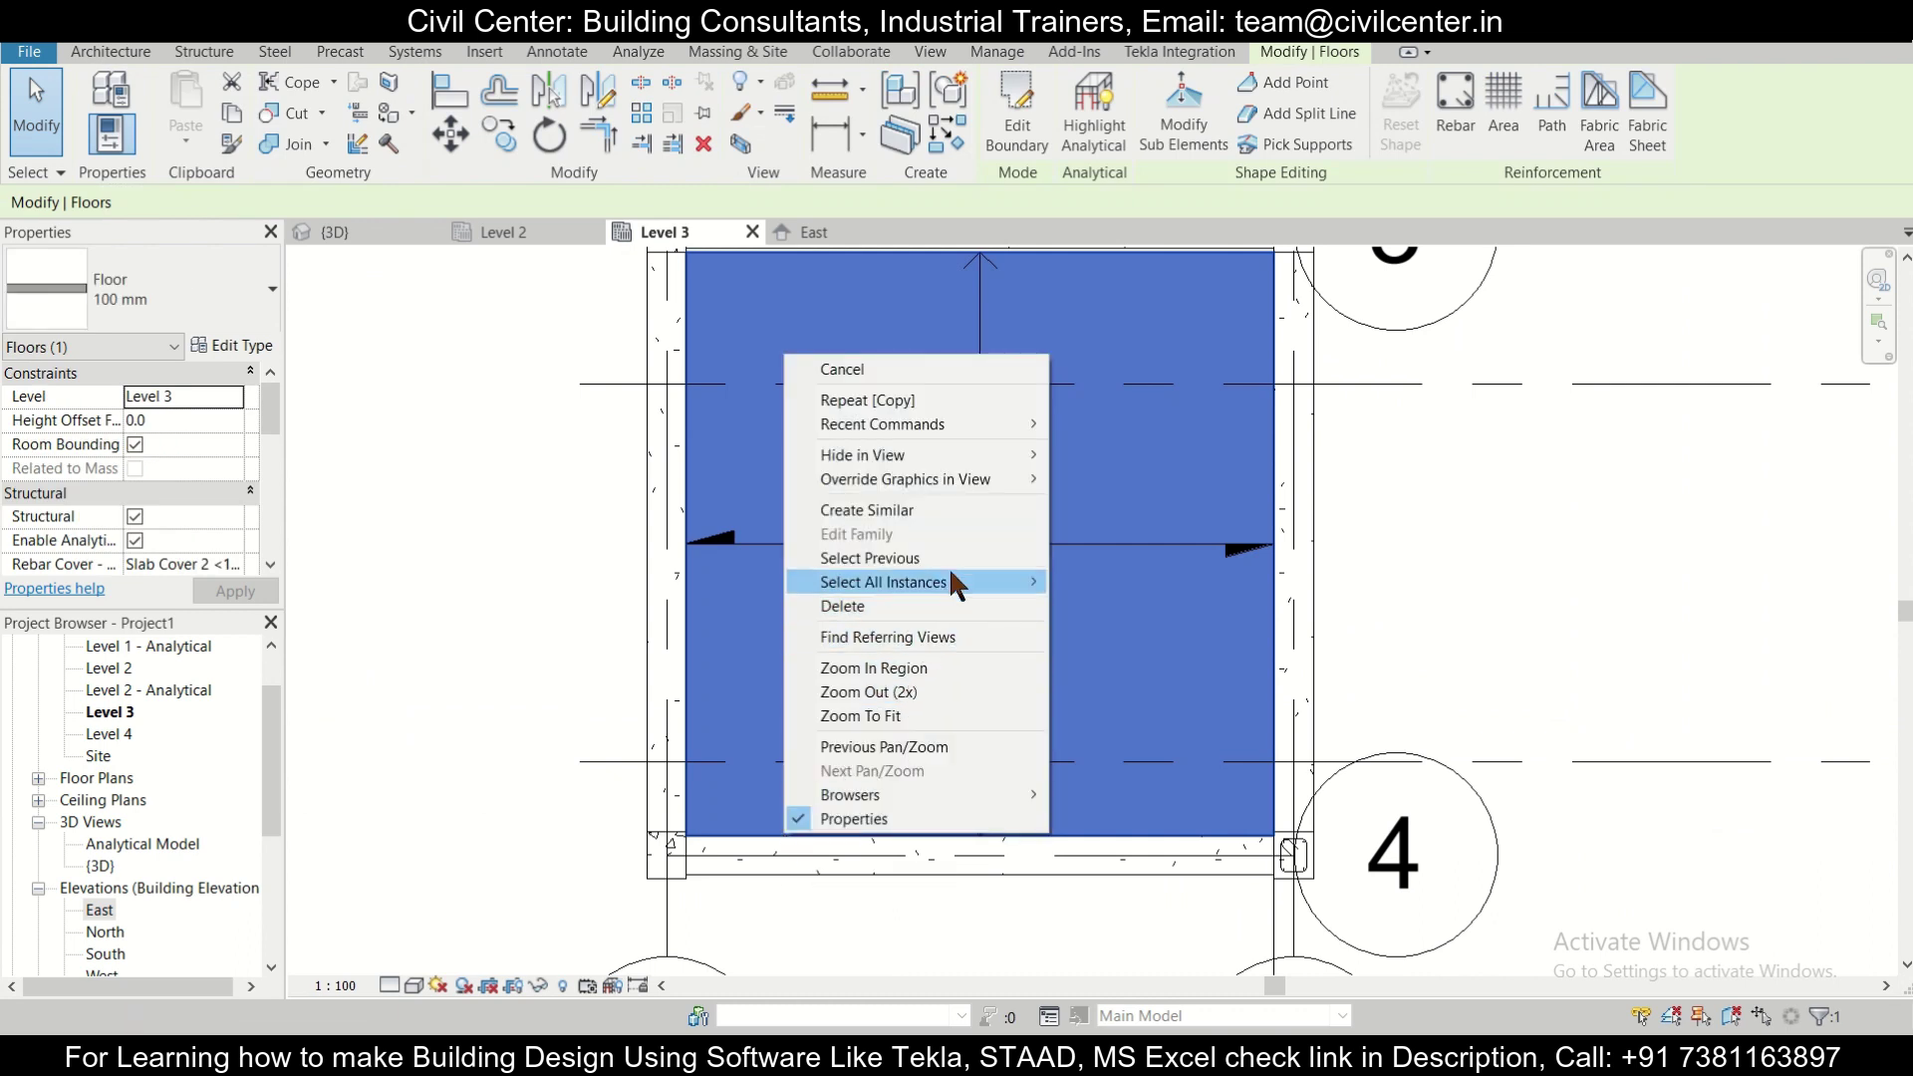
{"action": "mouse_move", "coordinate": [988, 478]}
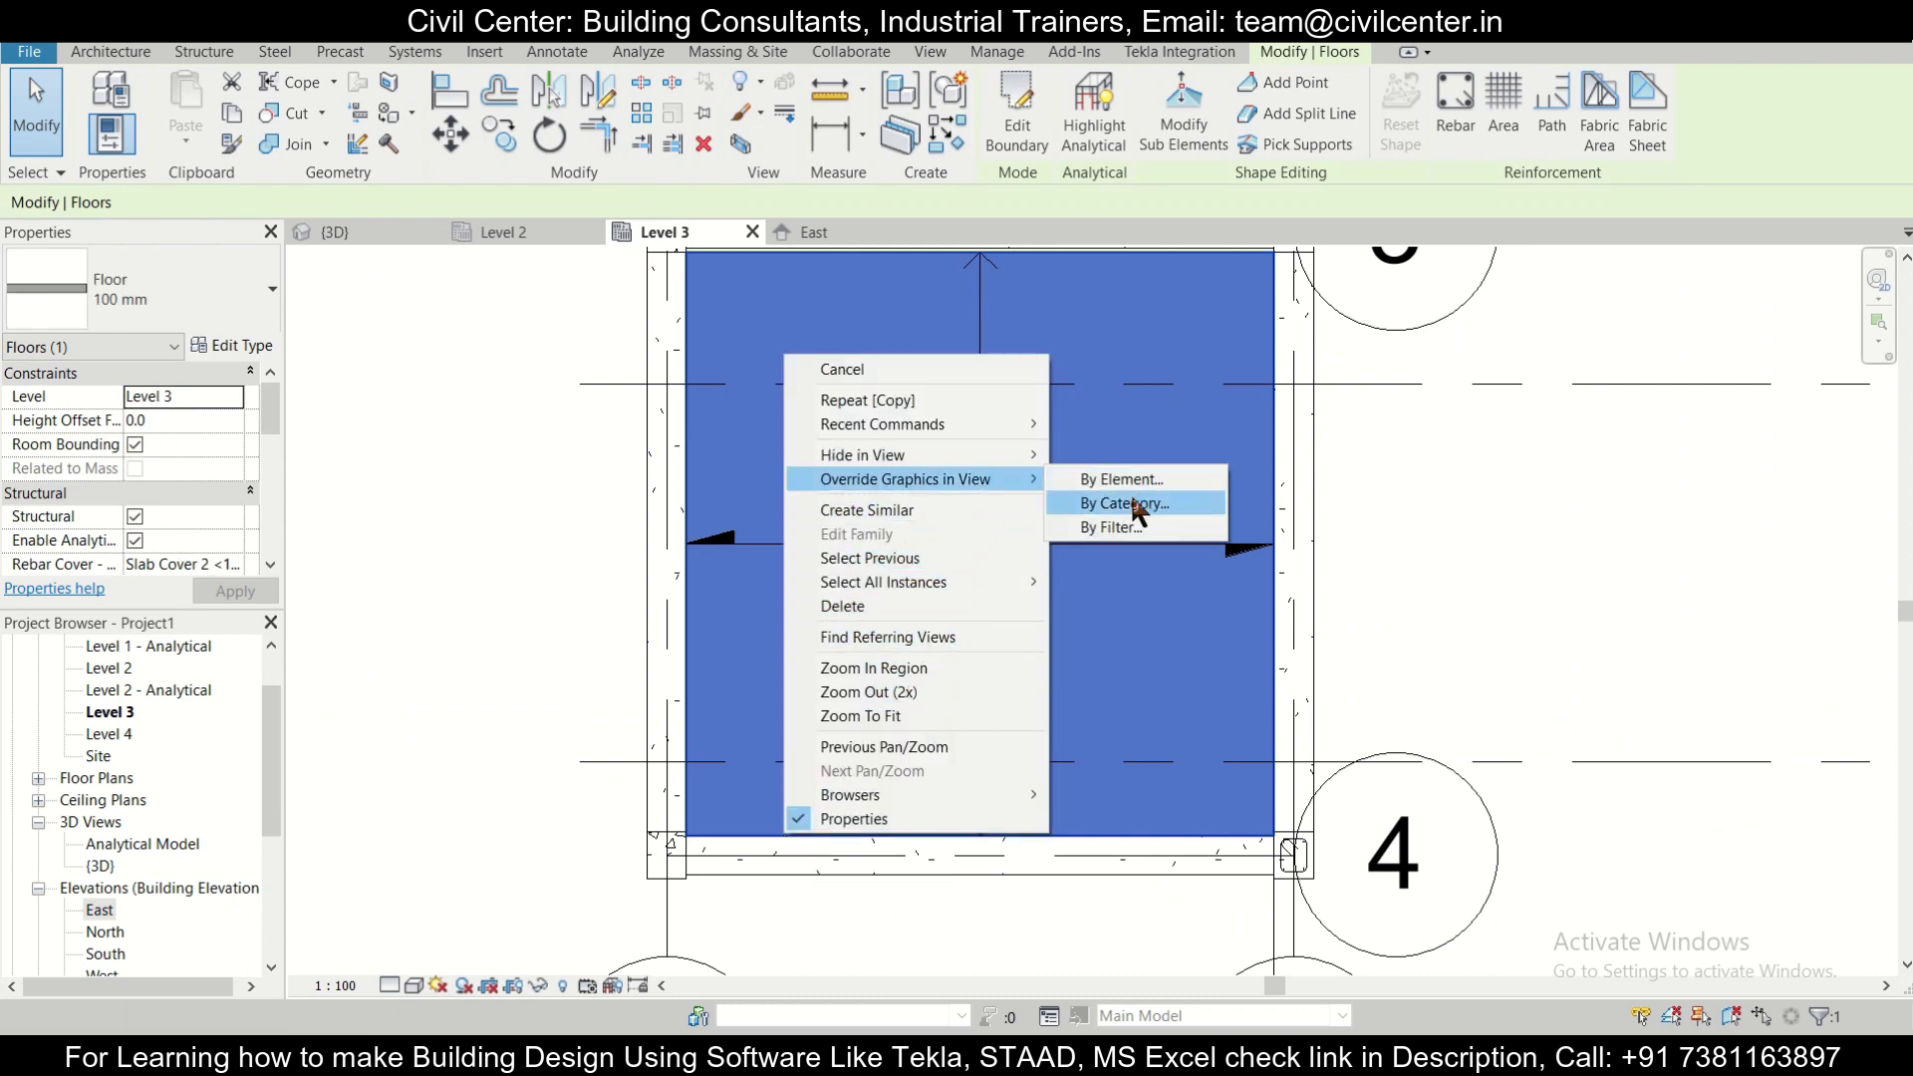
{"action": "left_click", "coordinate": [1122, 481]}
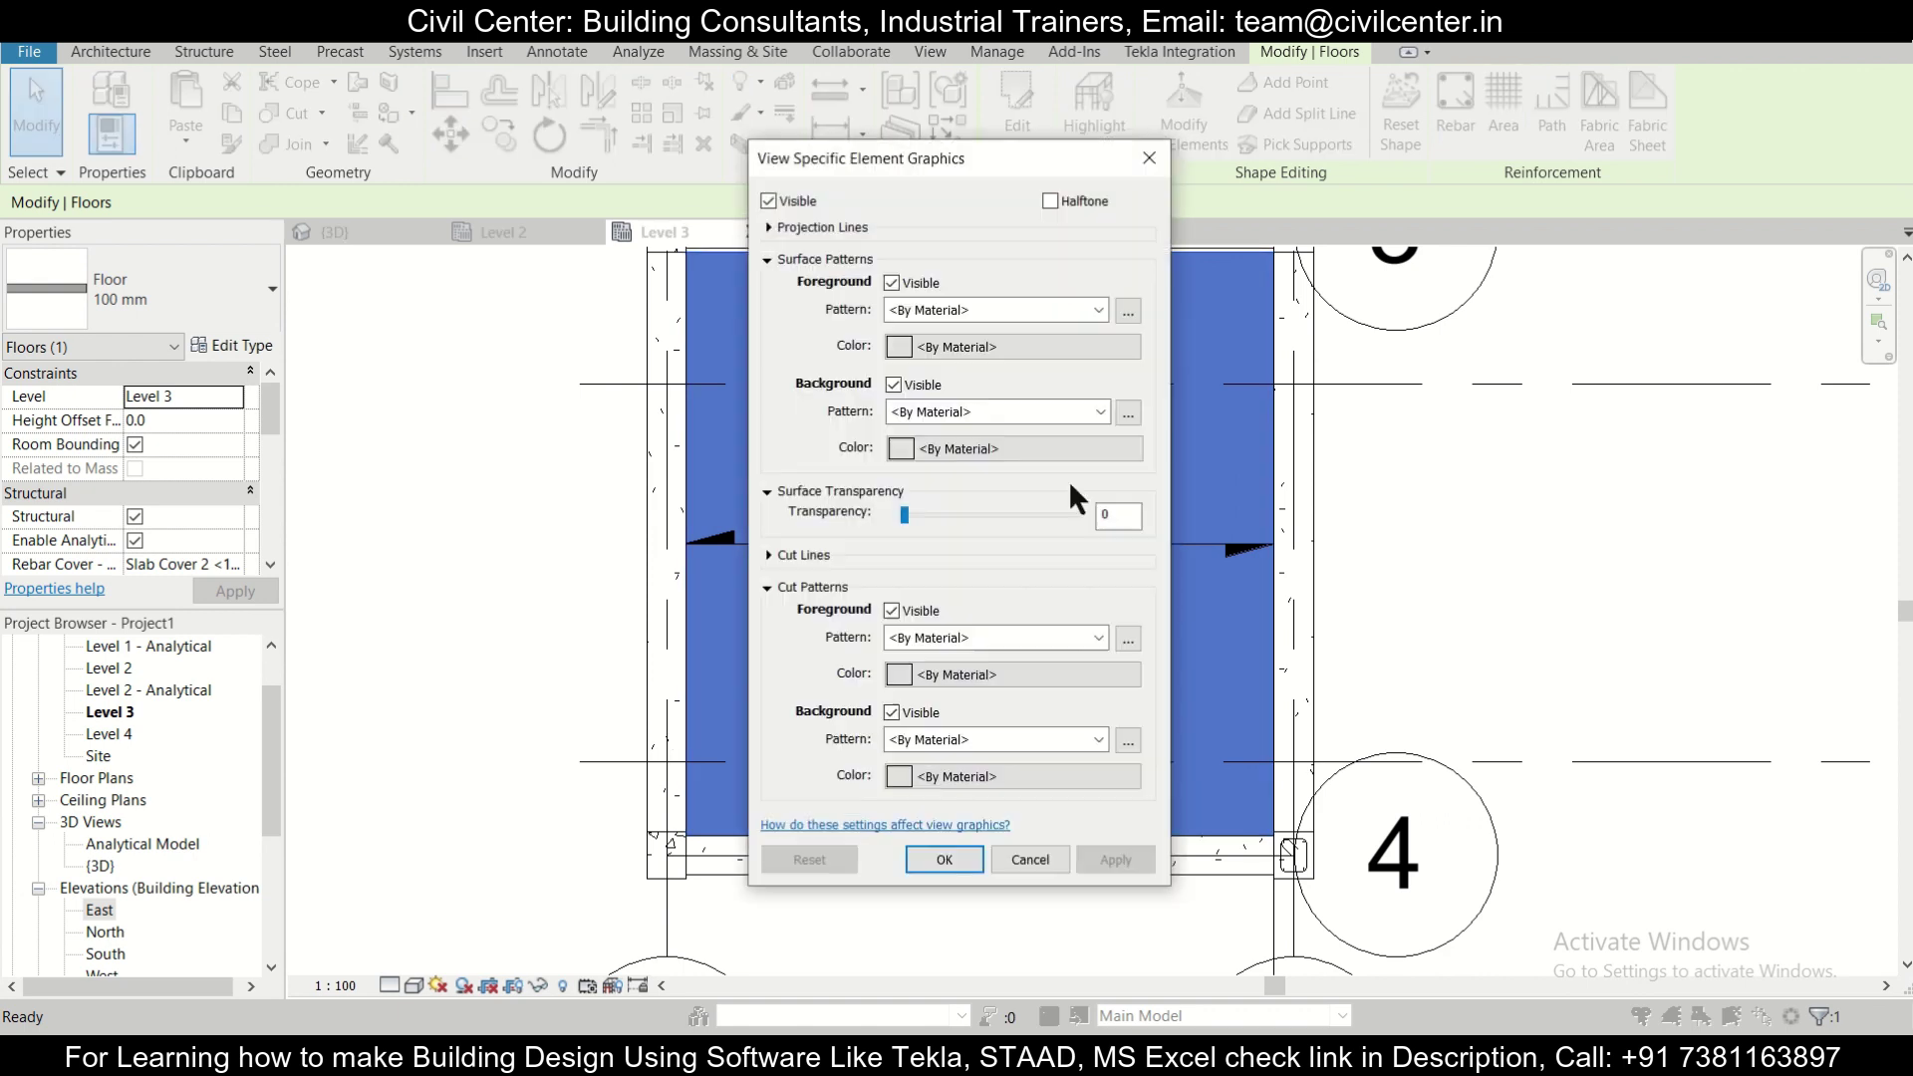
{"action": "left_click_drag", "start_coordinate": [905, 514], "coordinate": [1026, 514]}
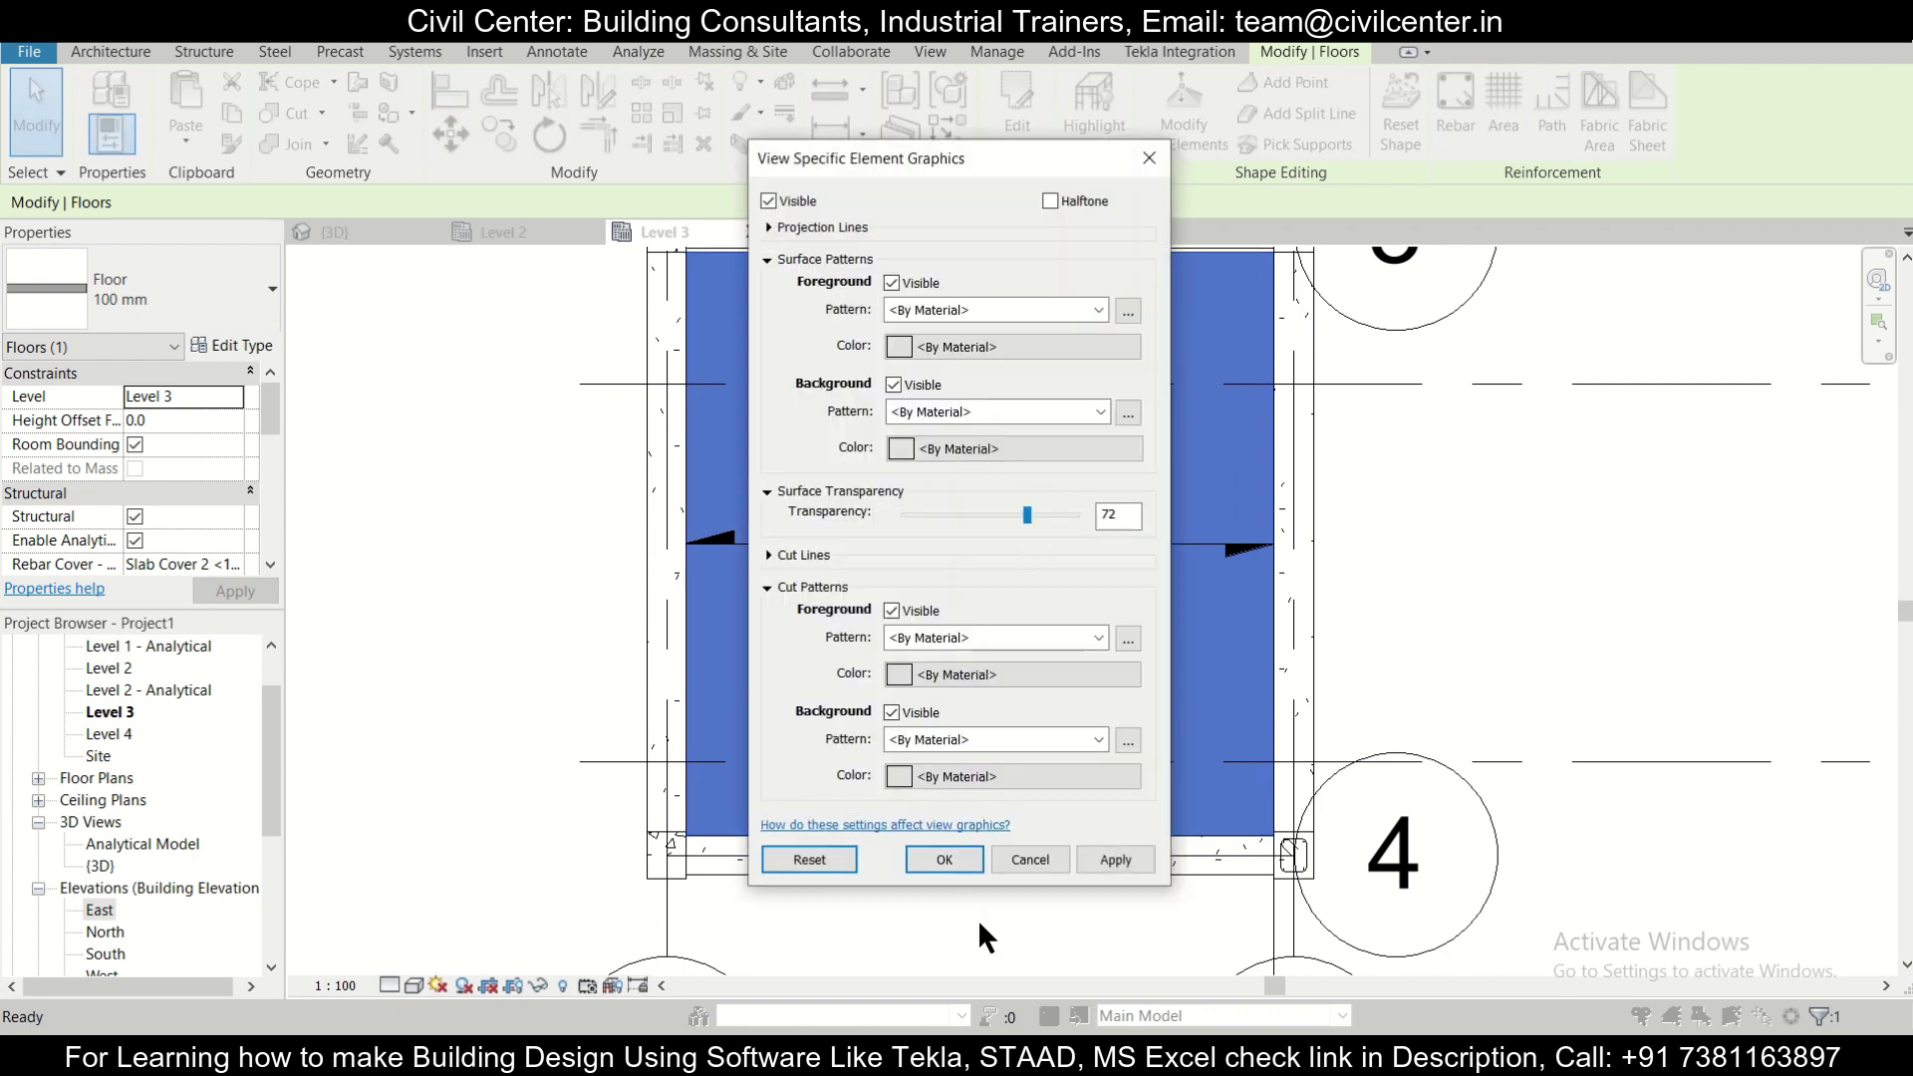
{"action": "left_click", "coordinate": [1136, 858]}
{"action": "left_click", "coordinate": [971, 855]}
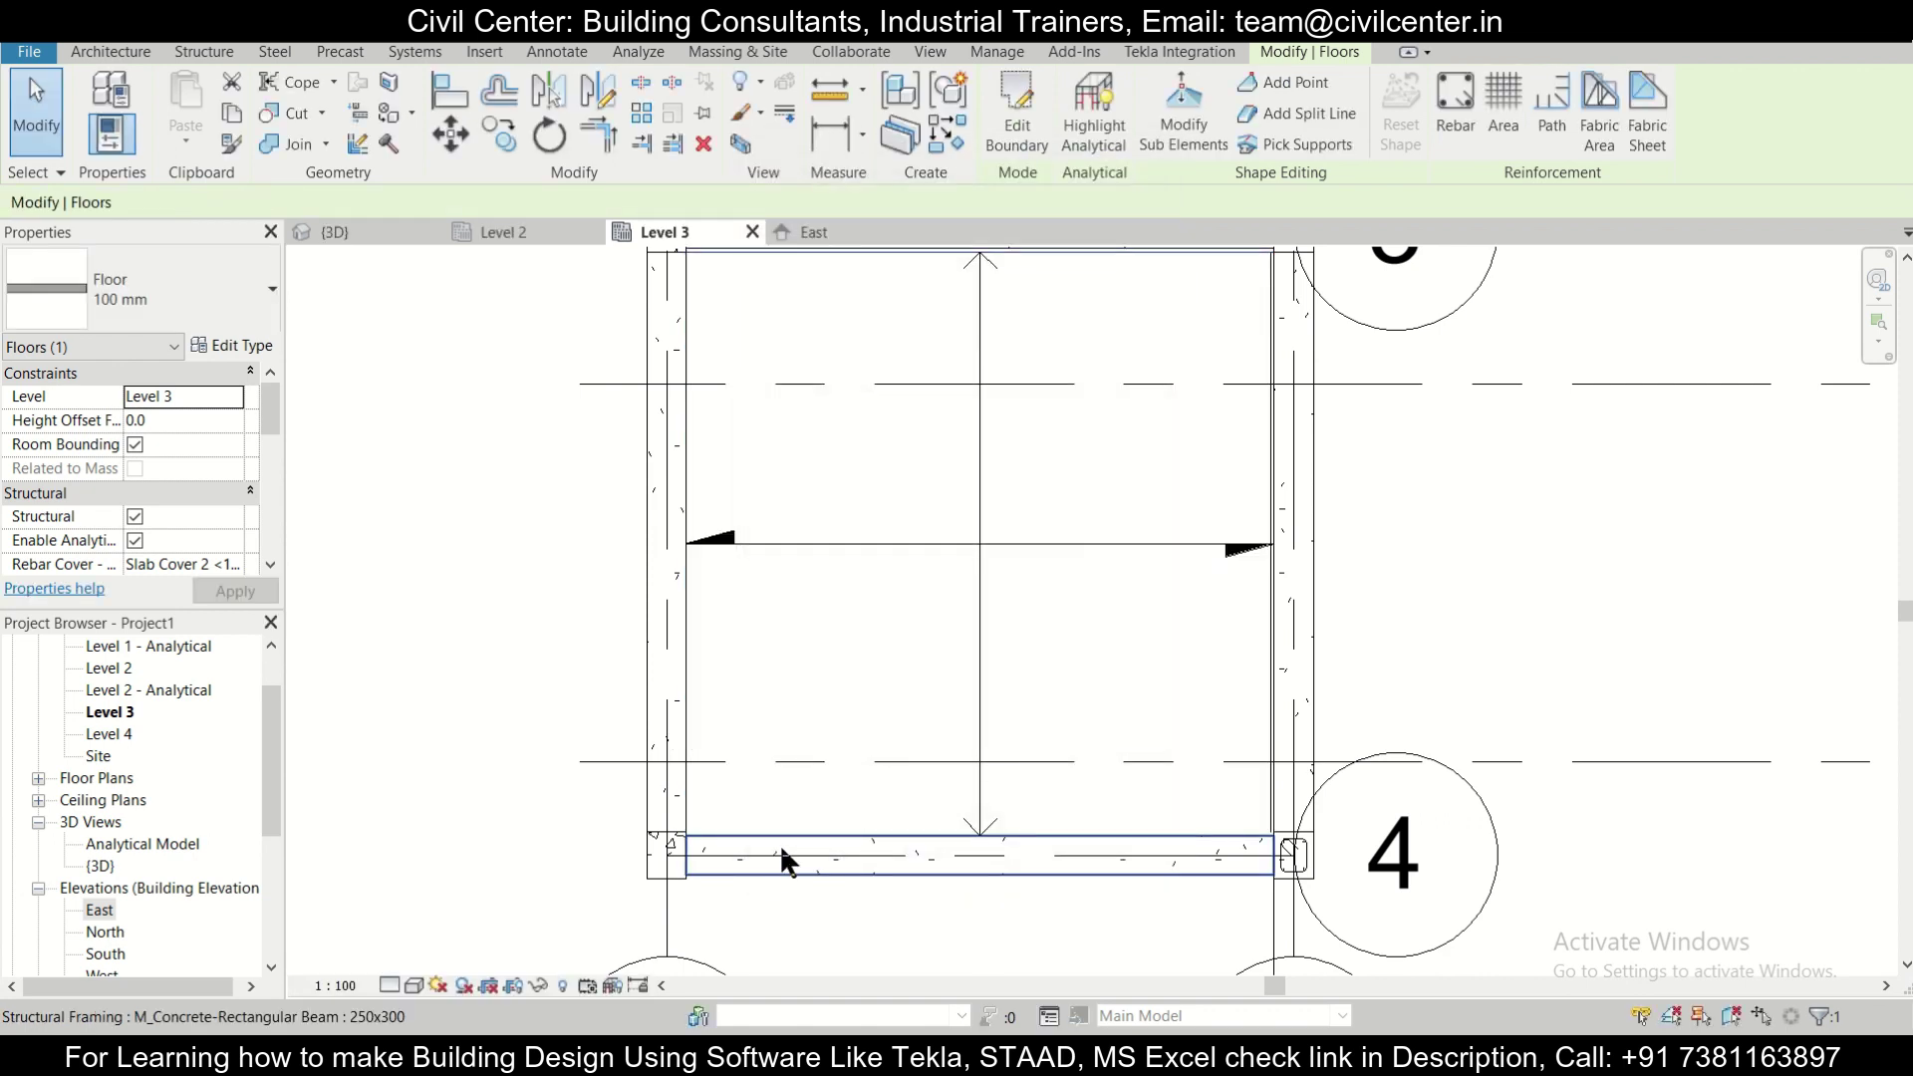
Delete the One Way Slab span direction symbol from the Level 3 plan.
{"action": "scroll", "coordinate": [909, 705], "scroll_direction": "down", "scroll_amount": 2}
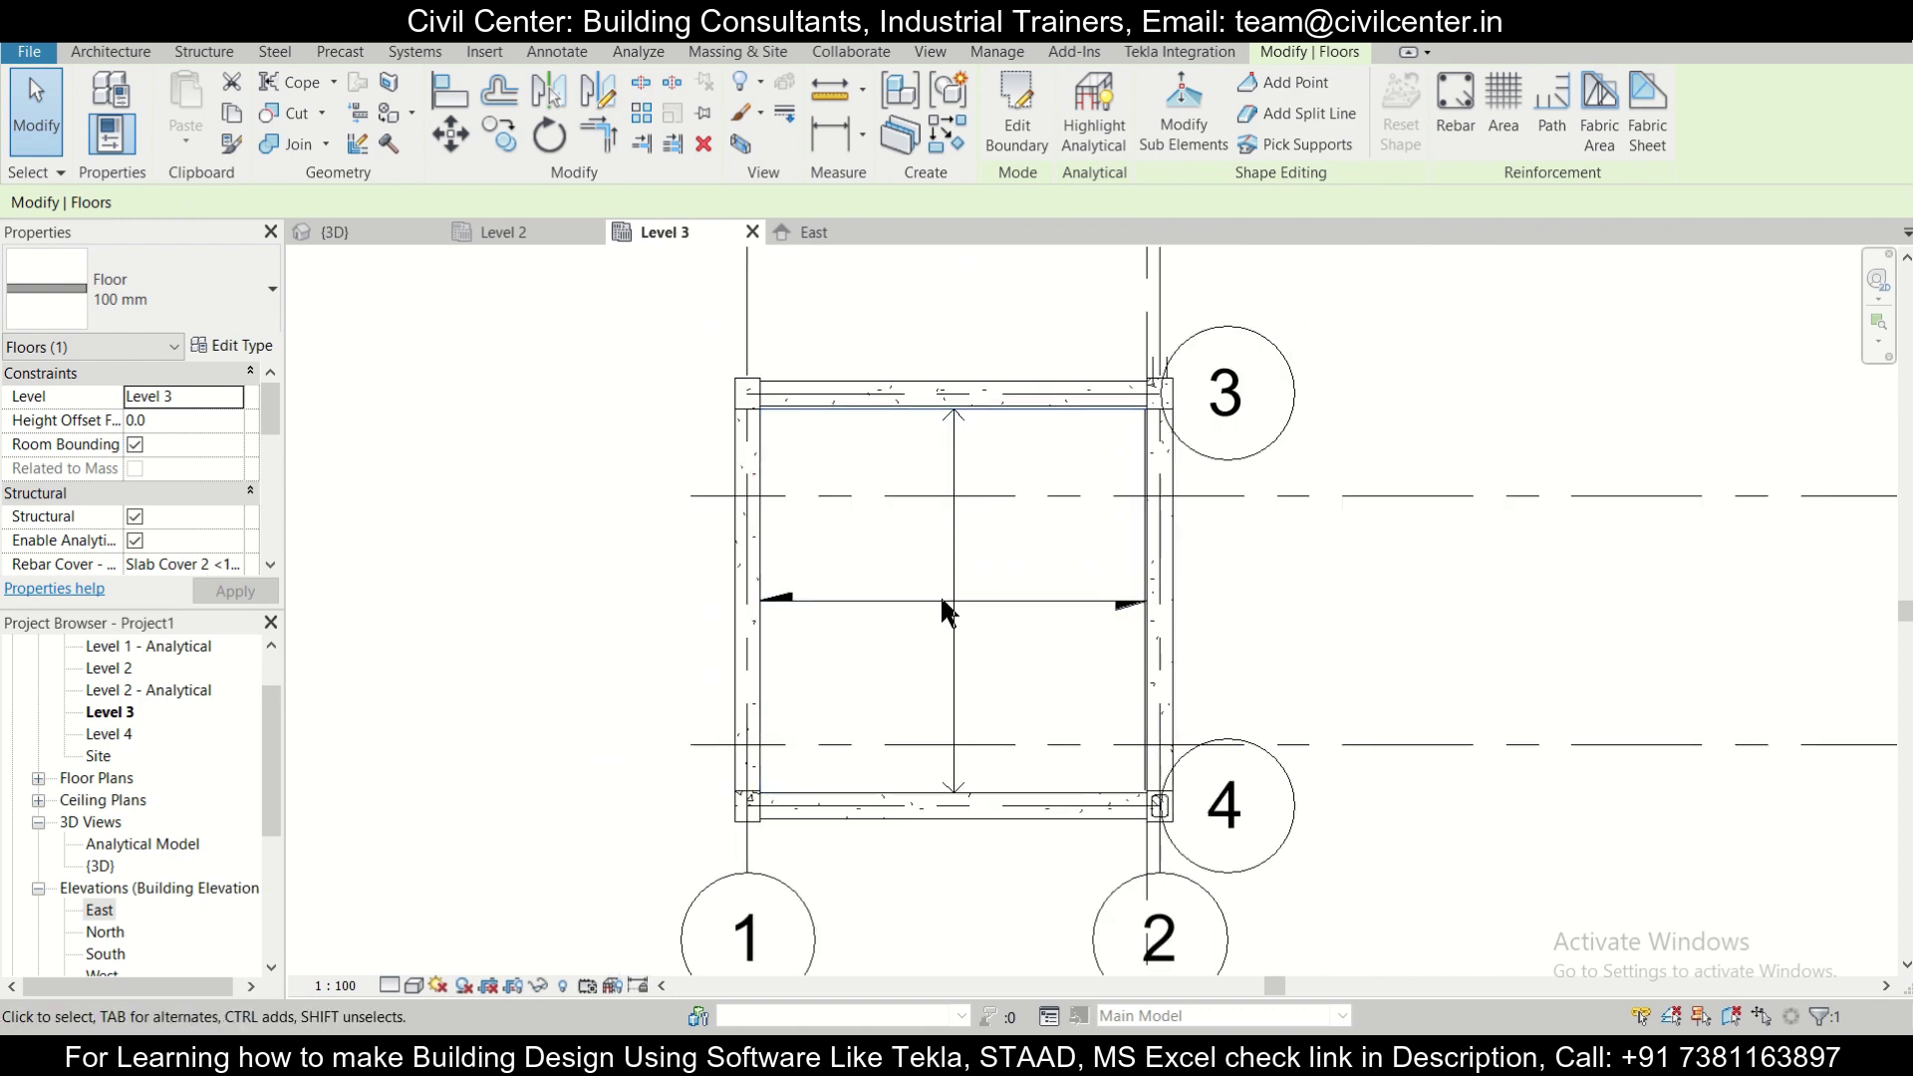
{"action": "left_click", "coordinate": [962, 546]}
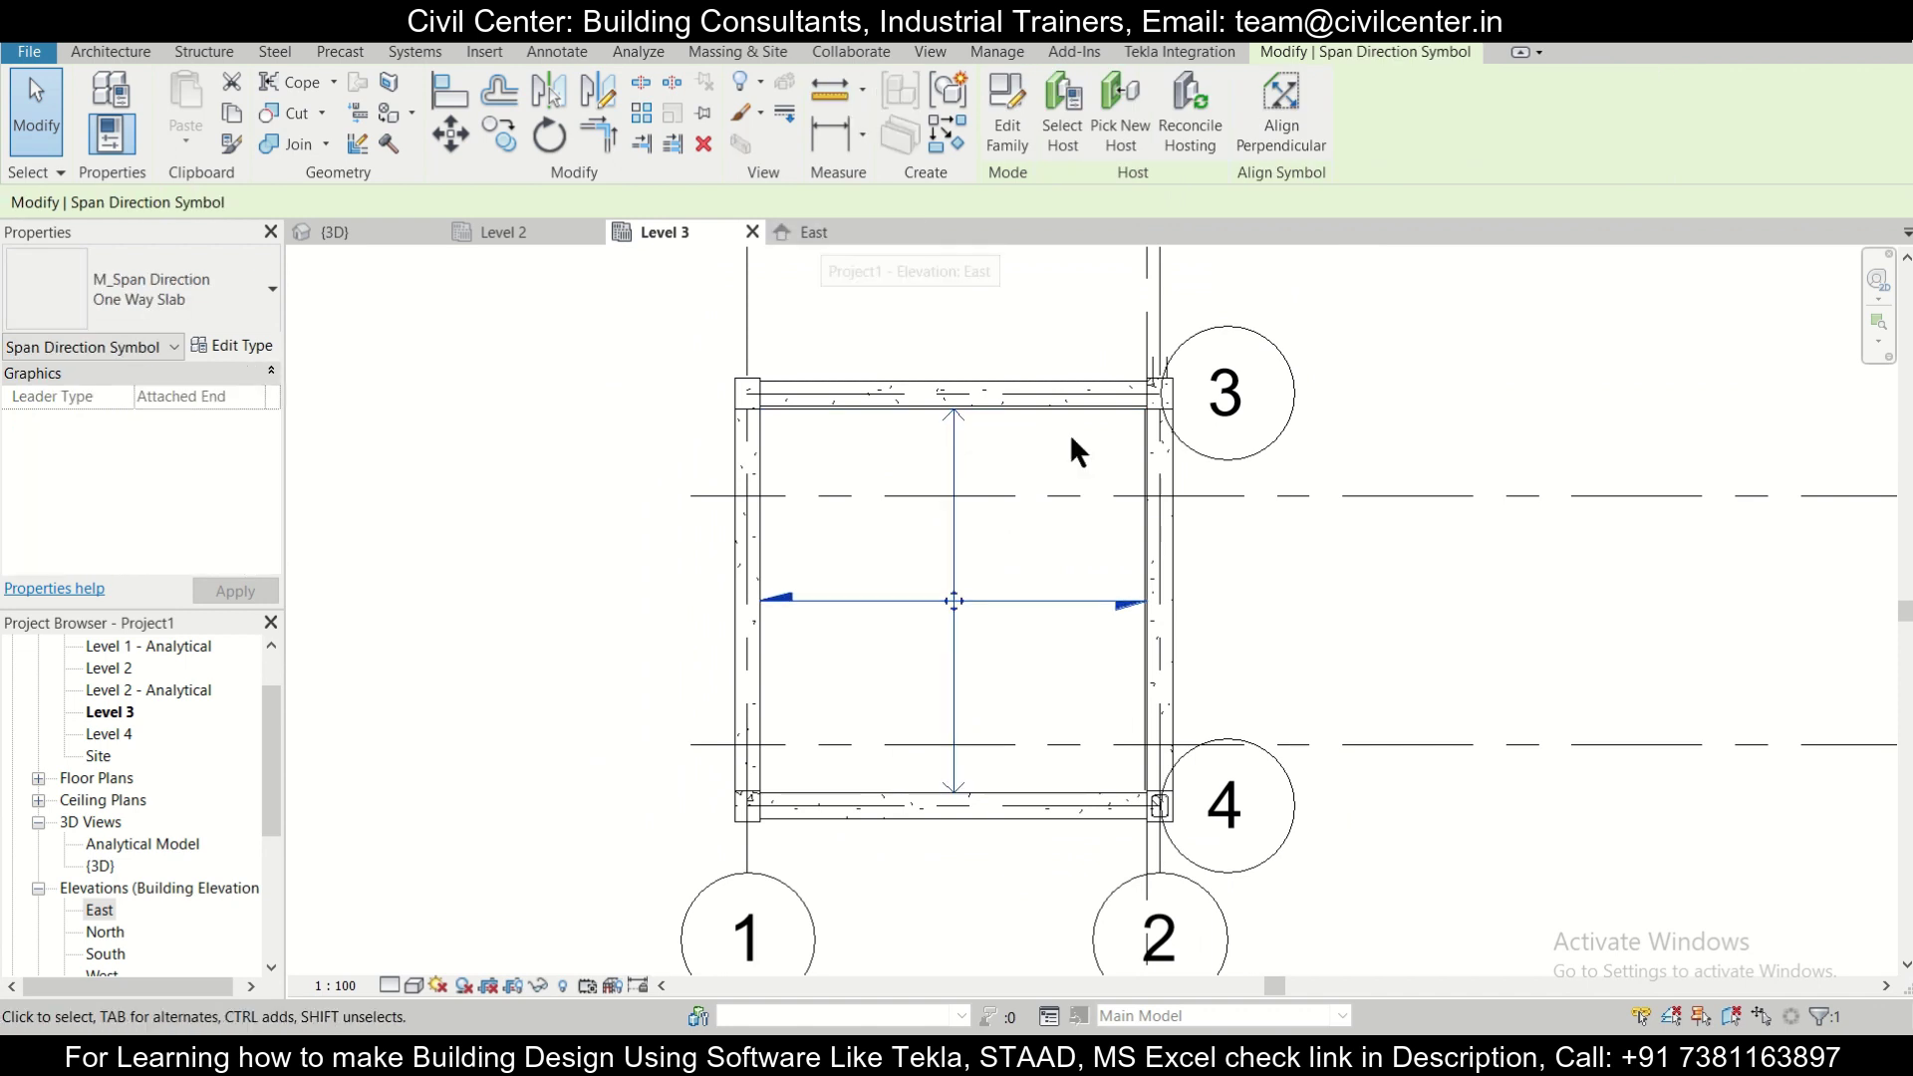
{"action": "key", "text": "Escape"}
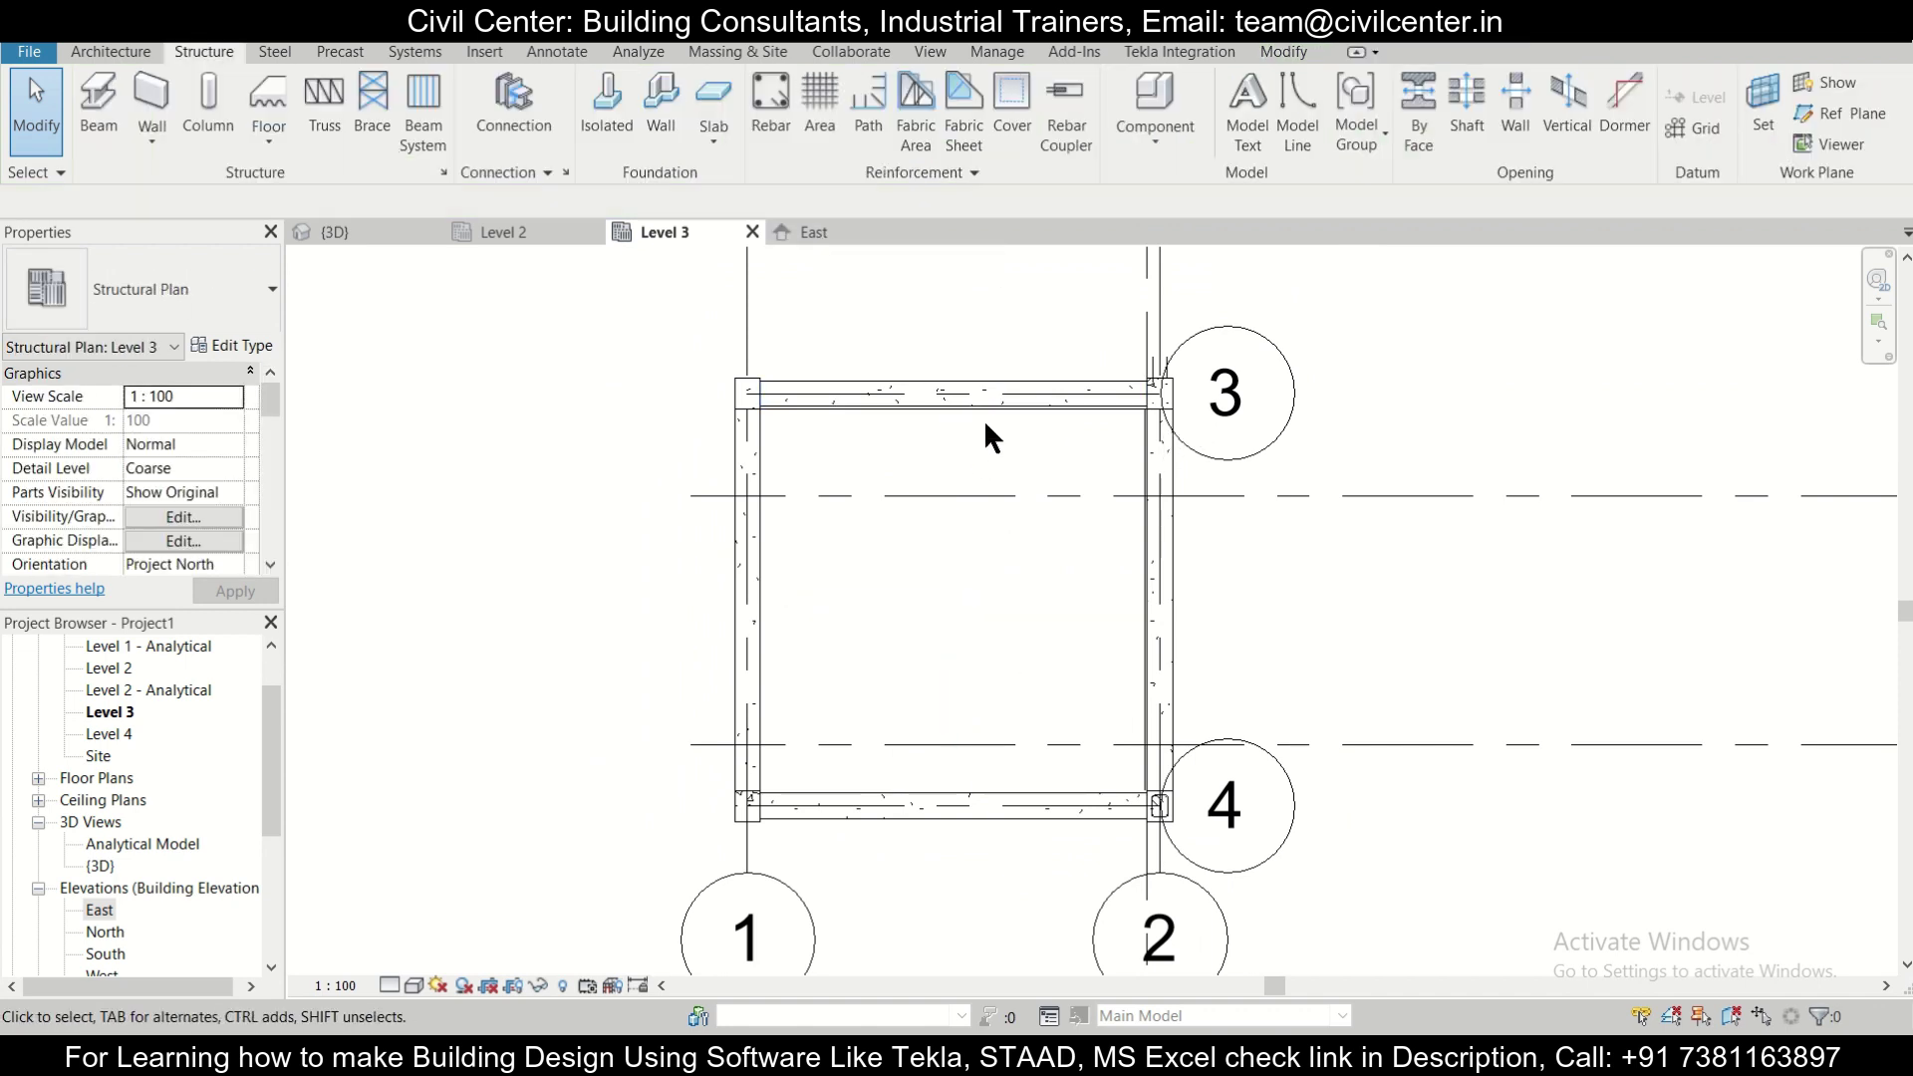
In the East elevation, distribute the 8mm bottom bar running from the left offset grid line to the right support with Maximum Spacing layout at 208 mm.
{"action": "left_click", "coordinate": [988, 409]}
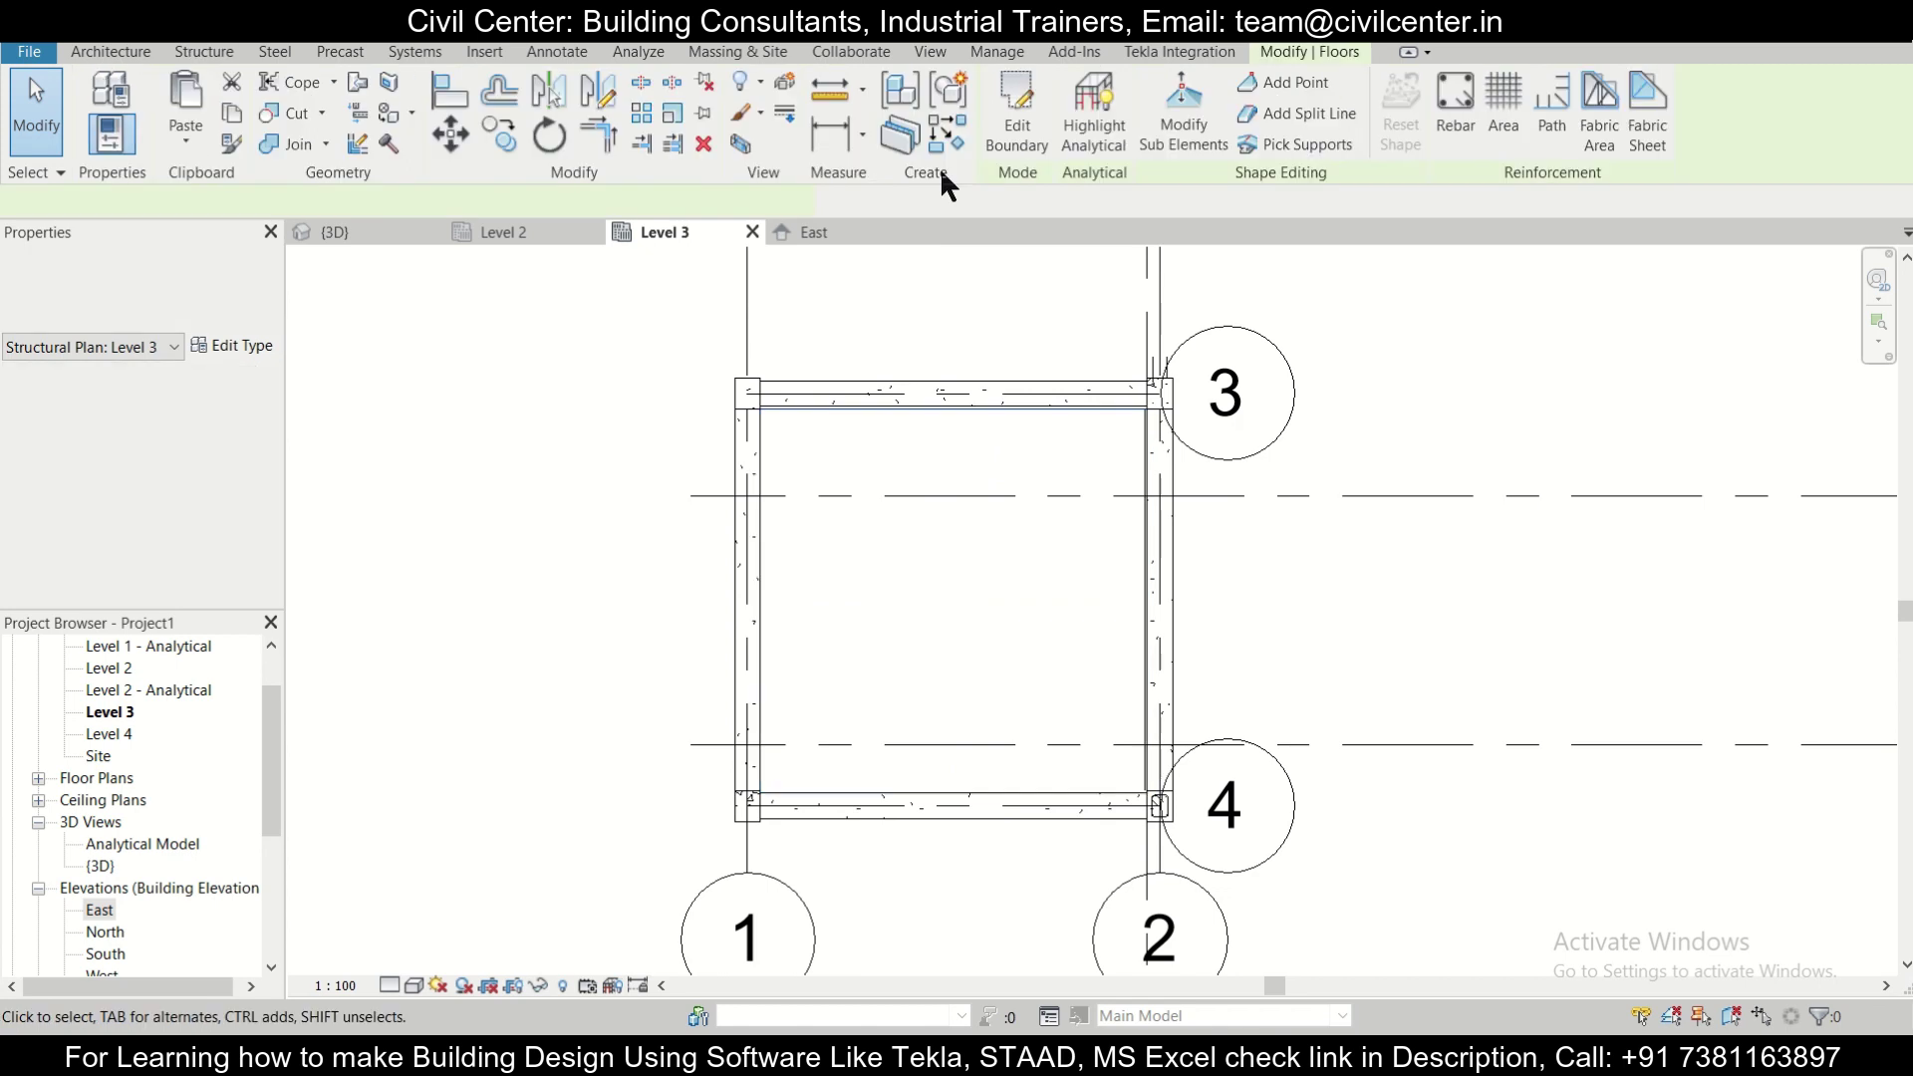
{"action": "left_click", "coordinate": [807, 231]}
{"action": "scroll", "coordinate": [1001, 773], "scroll_direction": "down", "scroll_amount": 2}
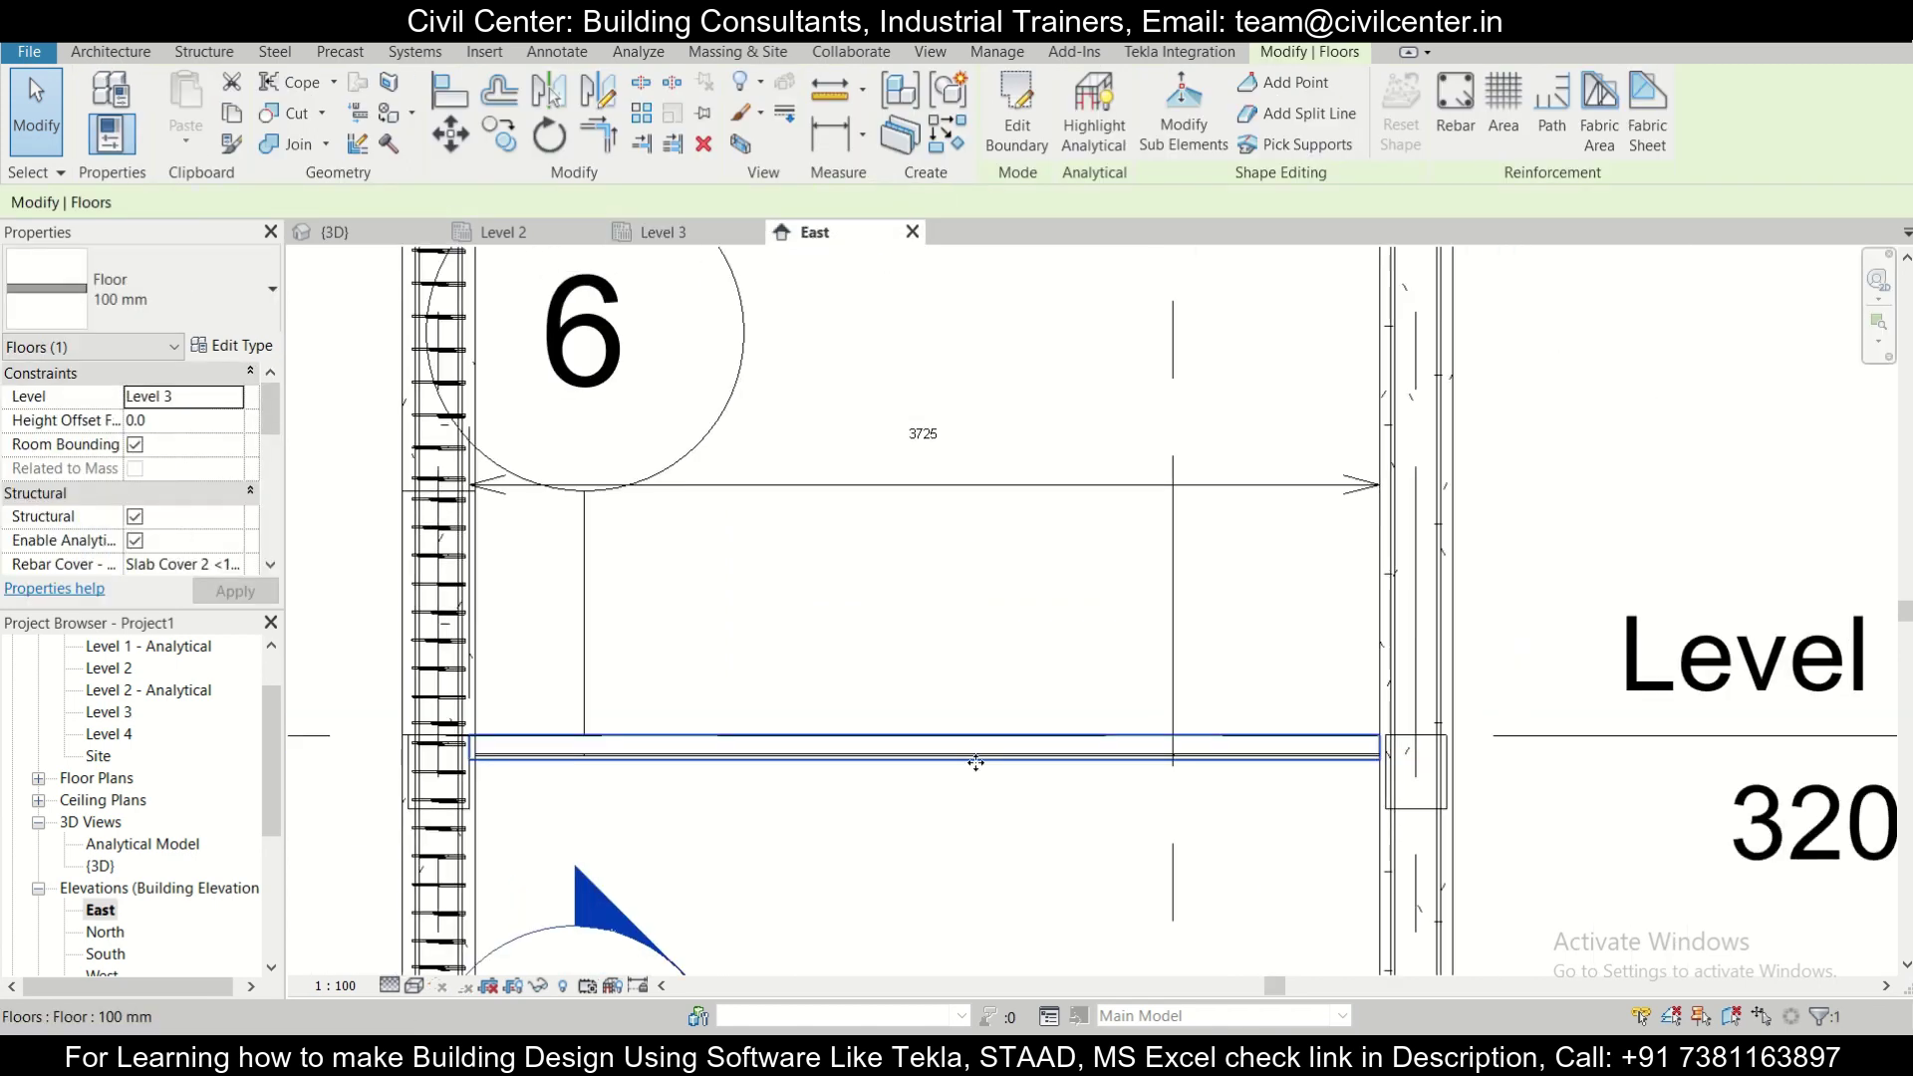
{"action": "scroll", "coordinate": [971, 762], "scroll_direction": "up", "scroll_amount": 3}
{"action": "left_click", "coordinate": [958, 767]}
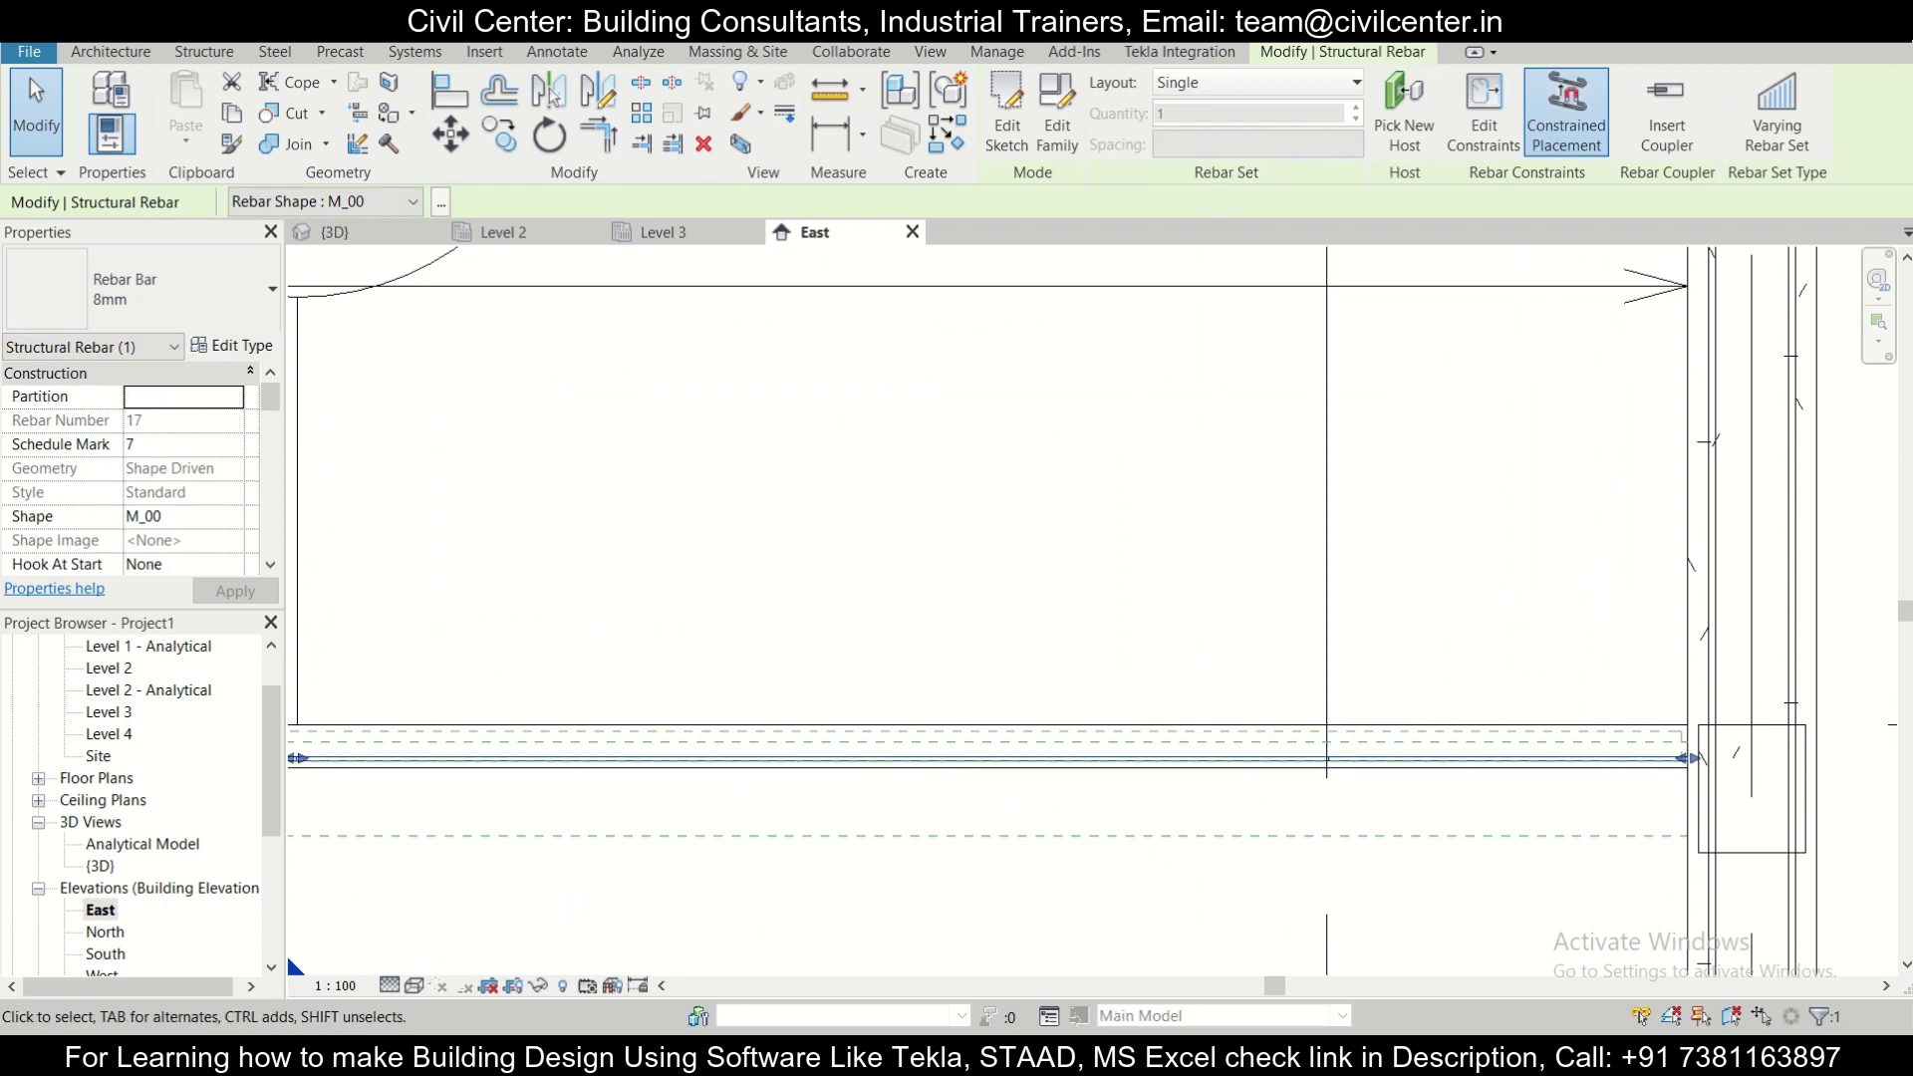
{"action": "scroll", "coordinate": [751, 658], "scroll_direction": "down", "scroll_amount": 2}
{"action": "middle_click_drag", "start_coordinate": [751, 658], "coordinate": [1063, 798]}
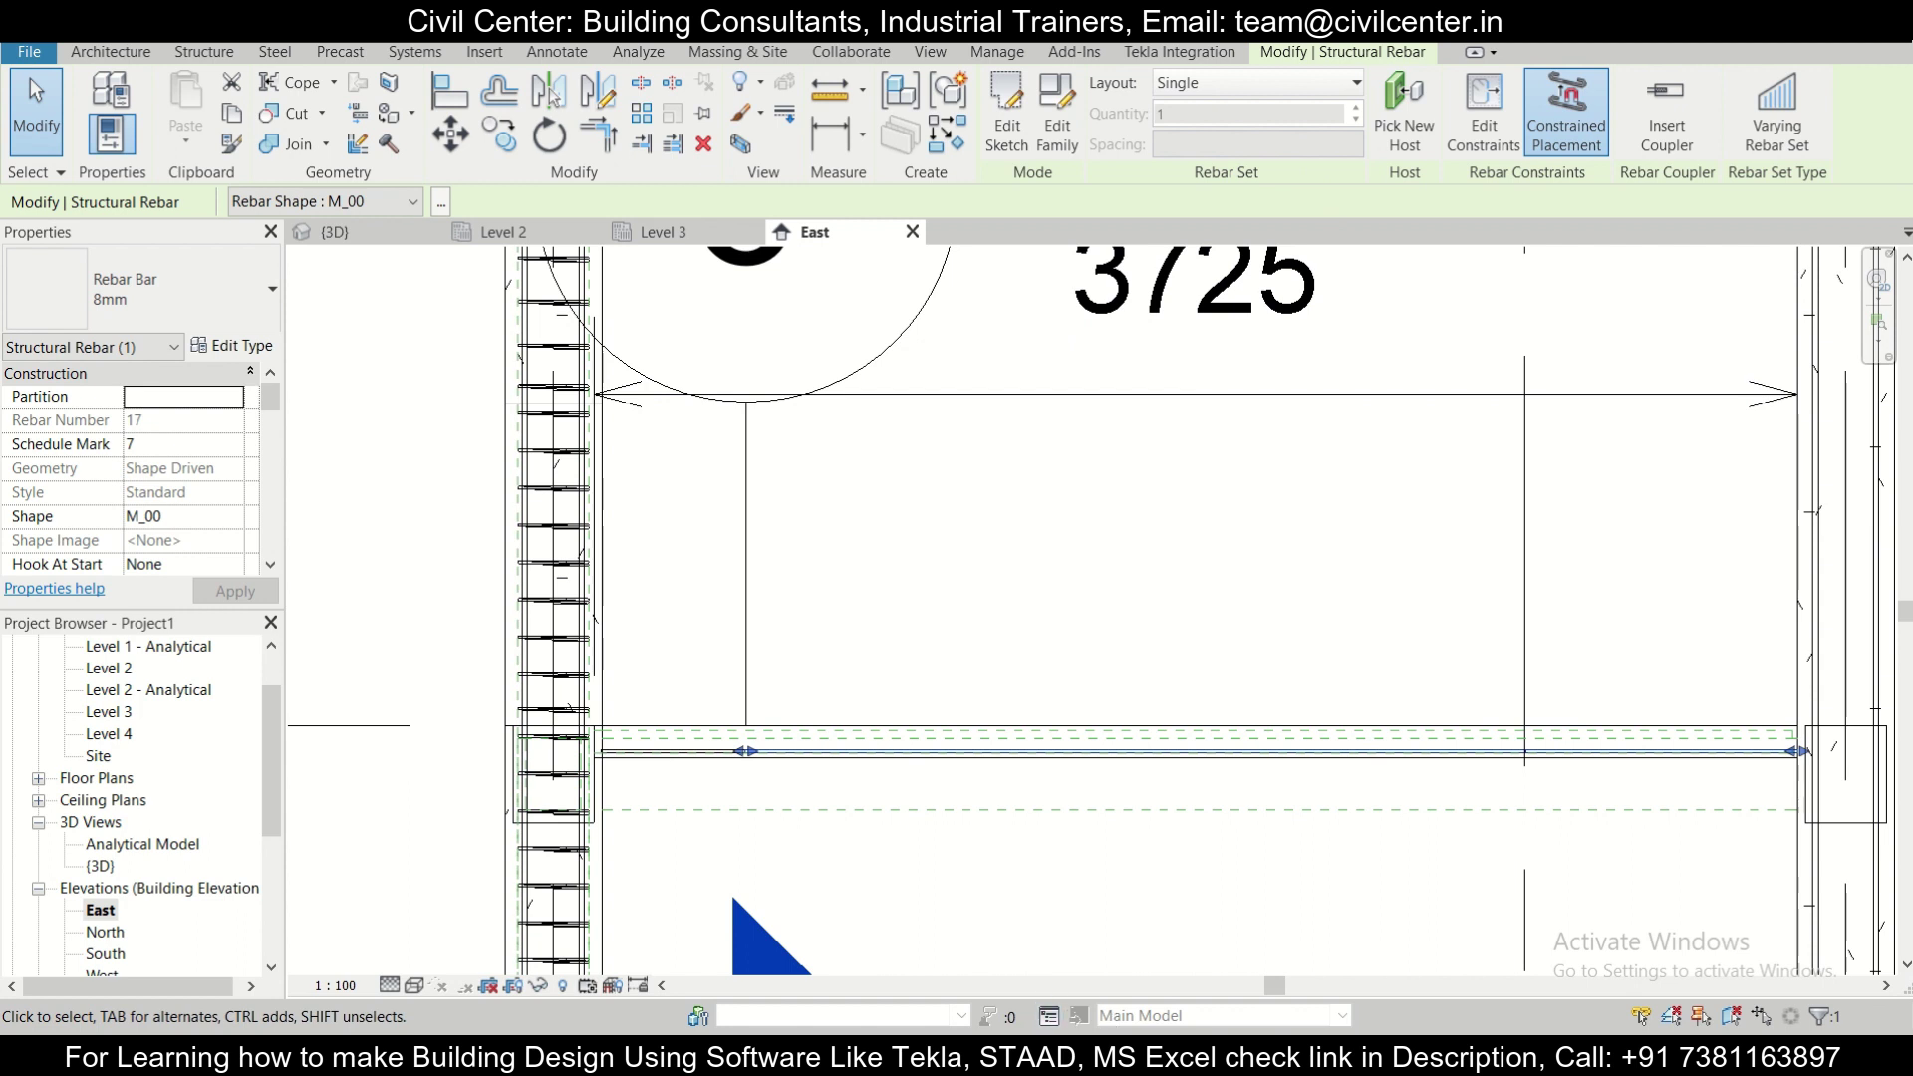
{"action": "key", "text": "alt+Tab"}
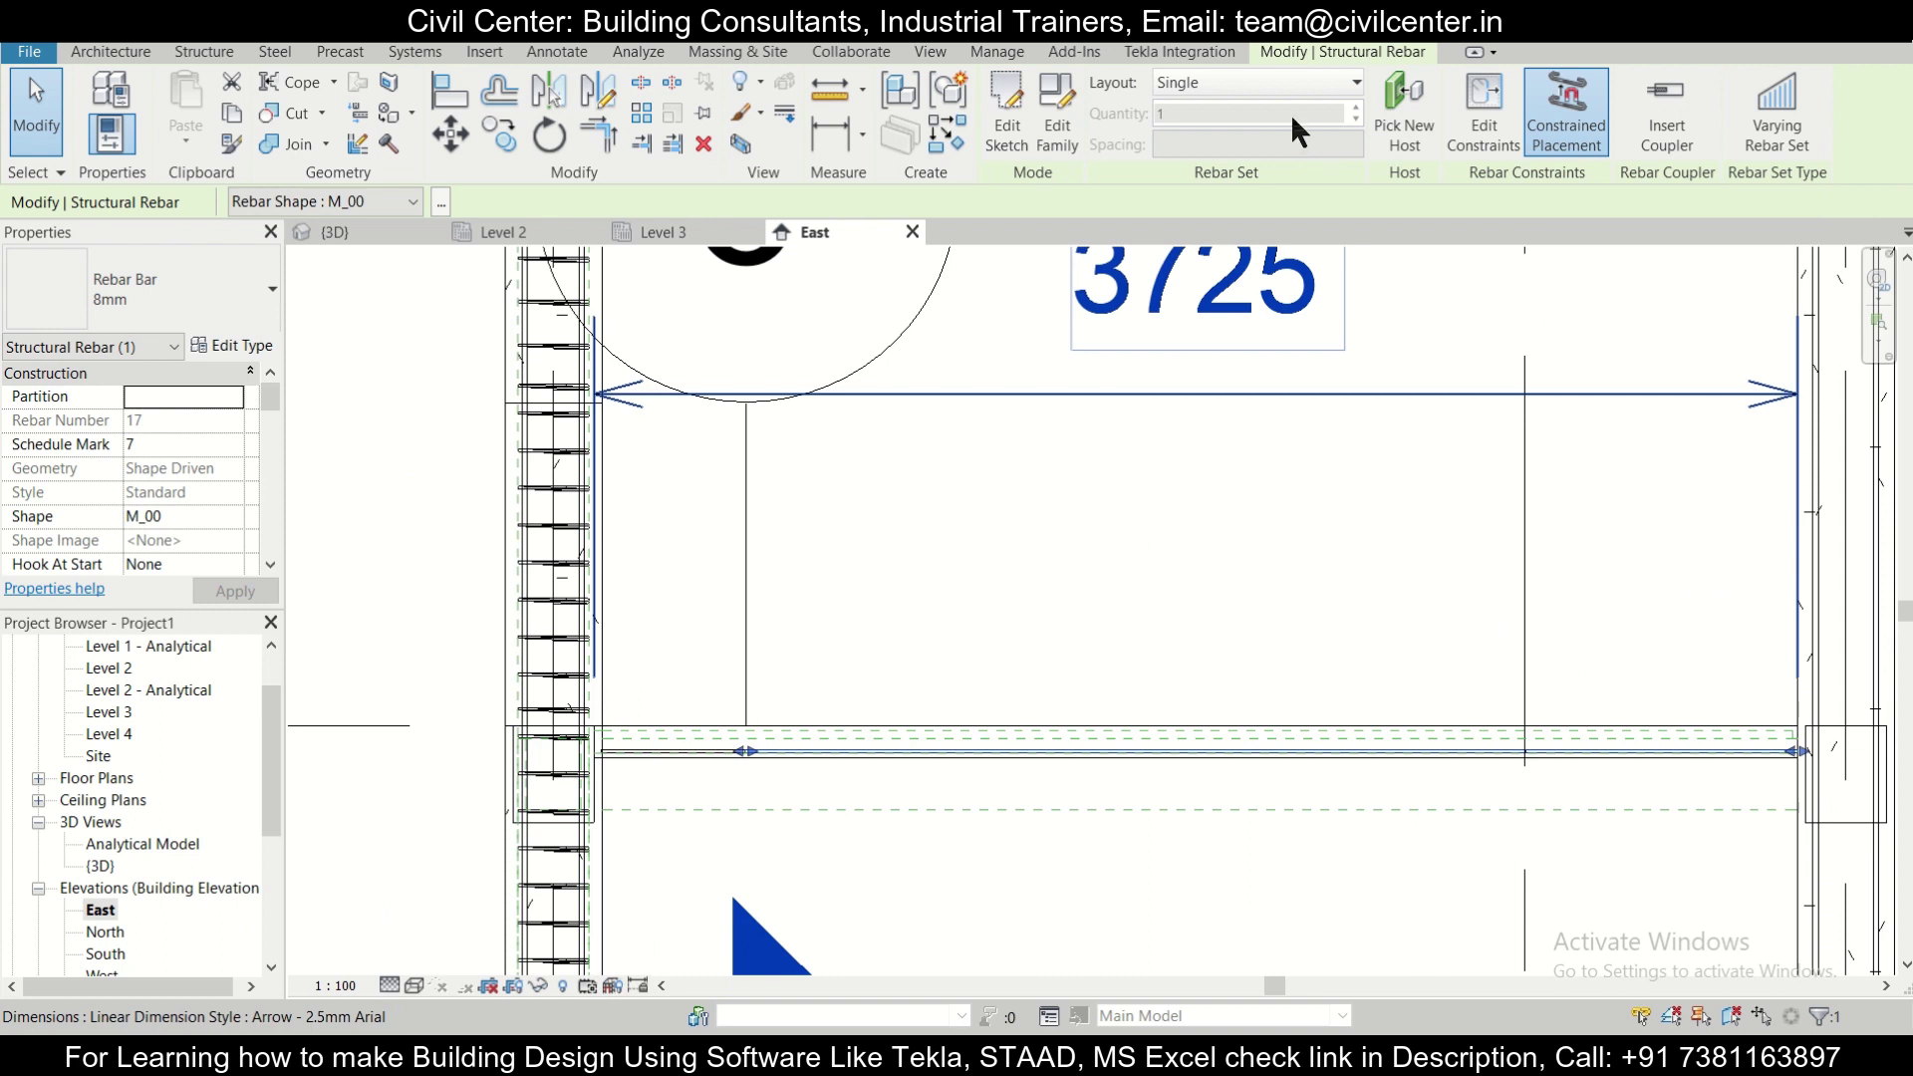
{"action": "left_click", "coordinate": [1300, 88]}
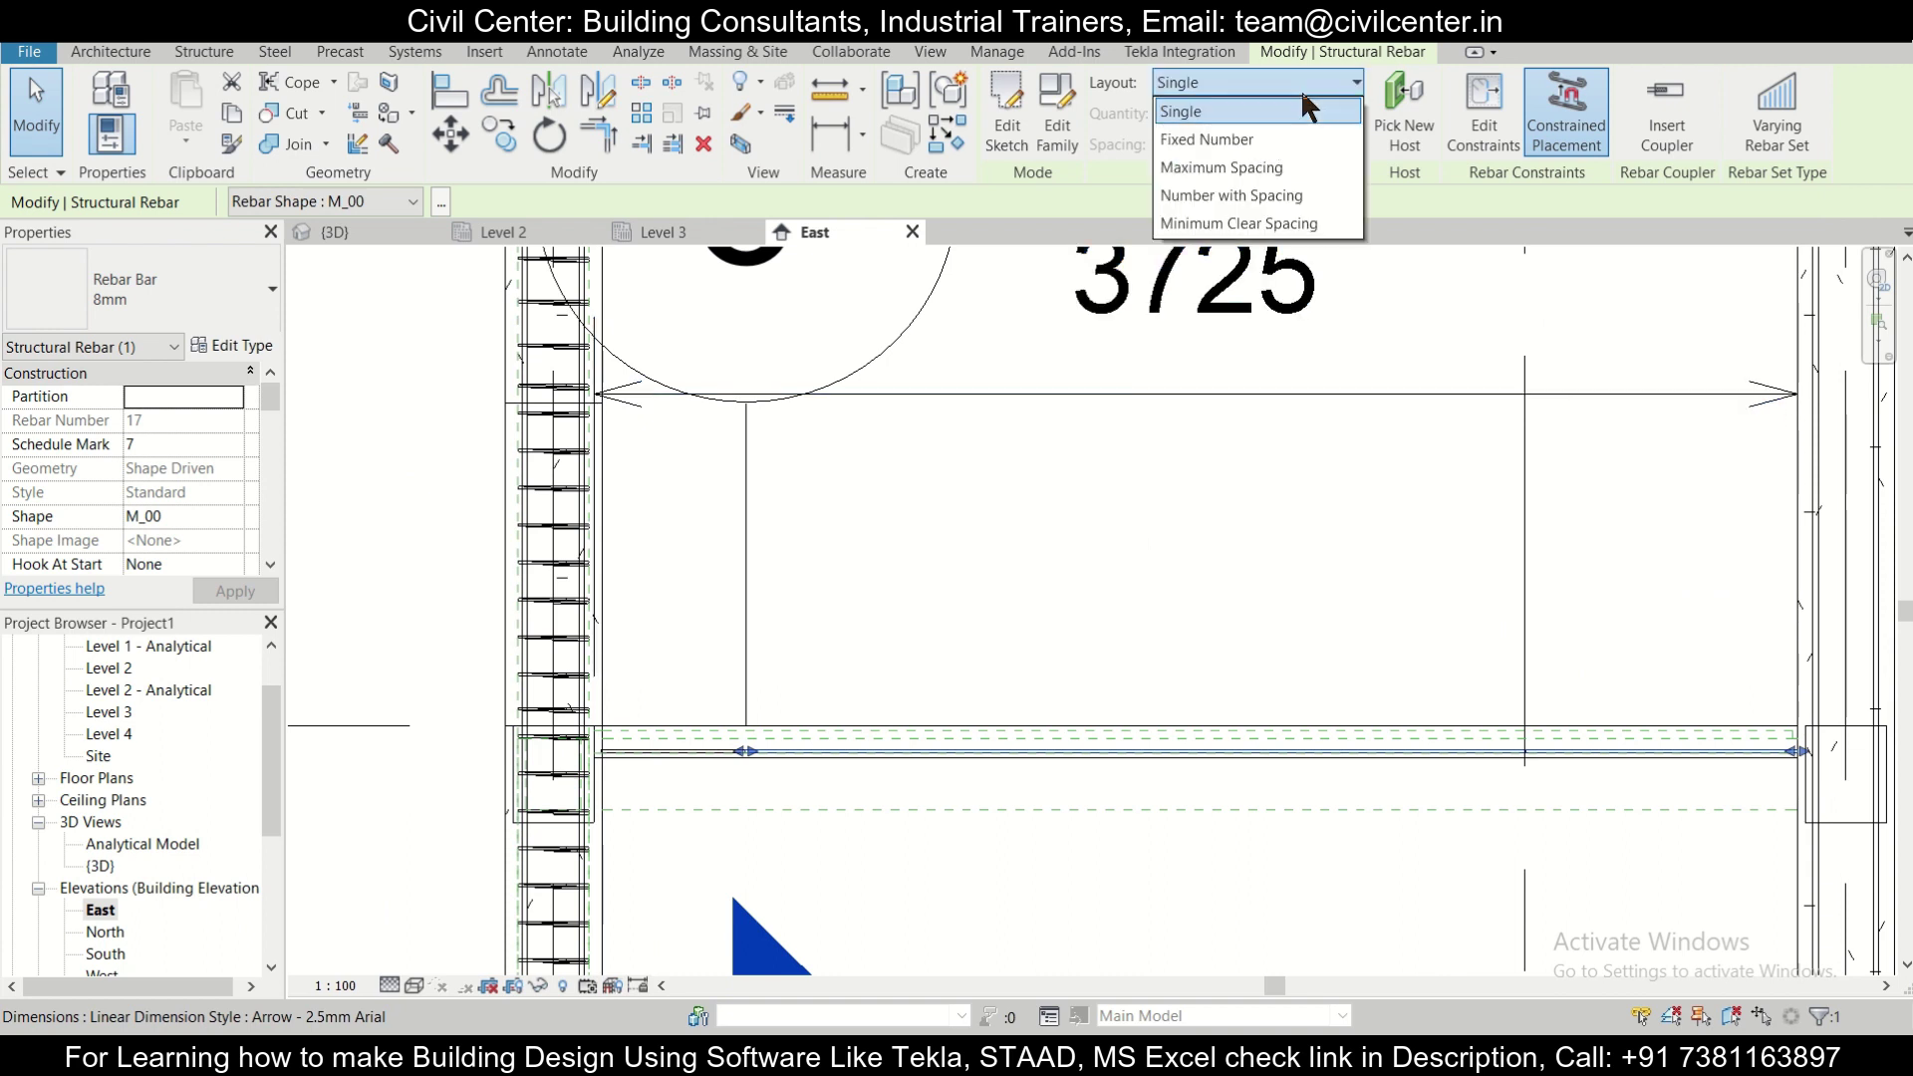
{"action": "left_click", "coordinate": [1273, 167]}
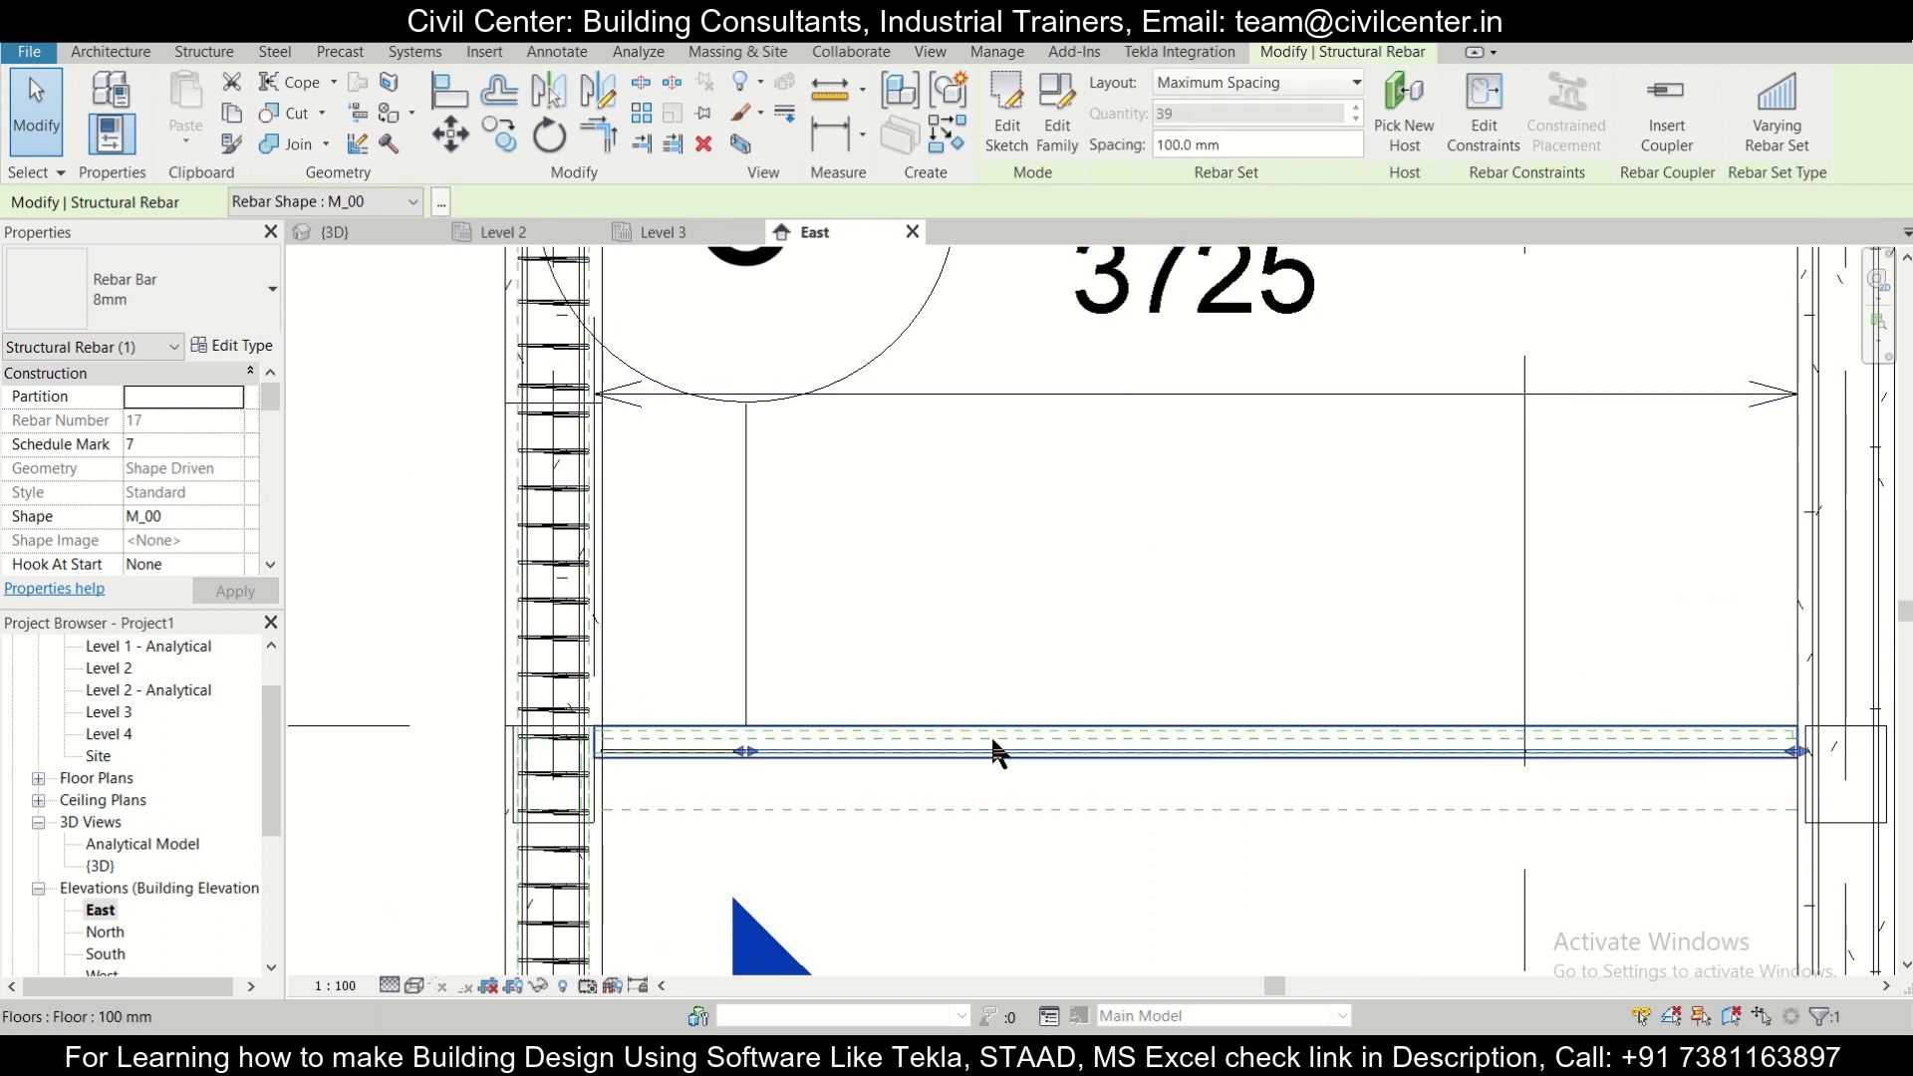
{"action": "left_click", "coordinate": [1268, 143]}
{"action": "type", "text": "20"}
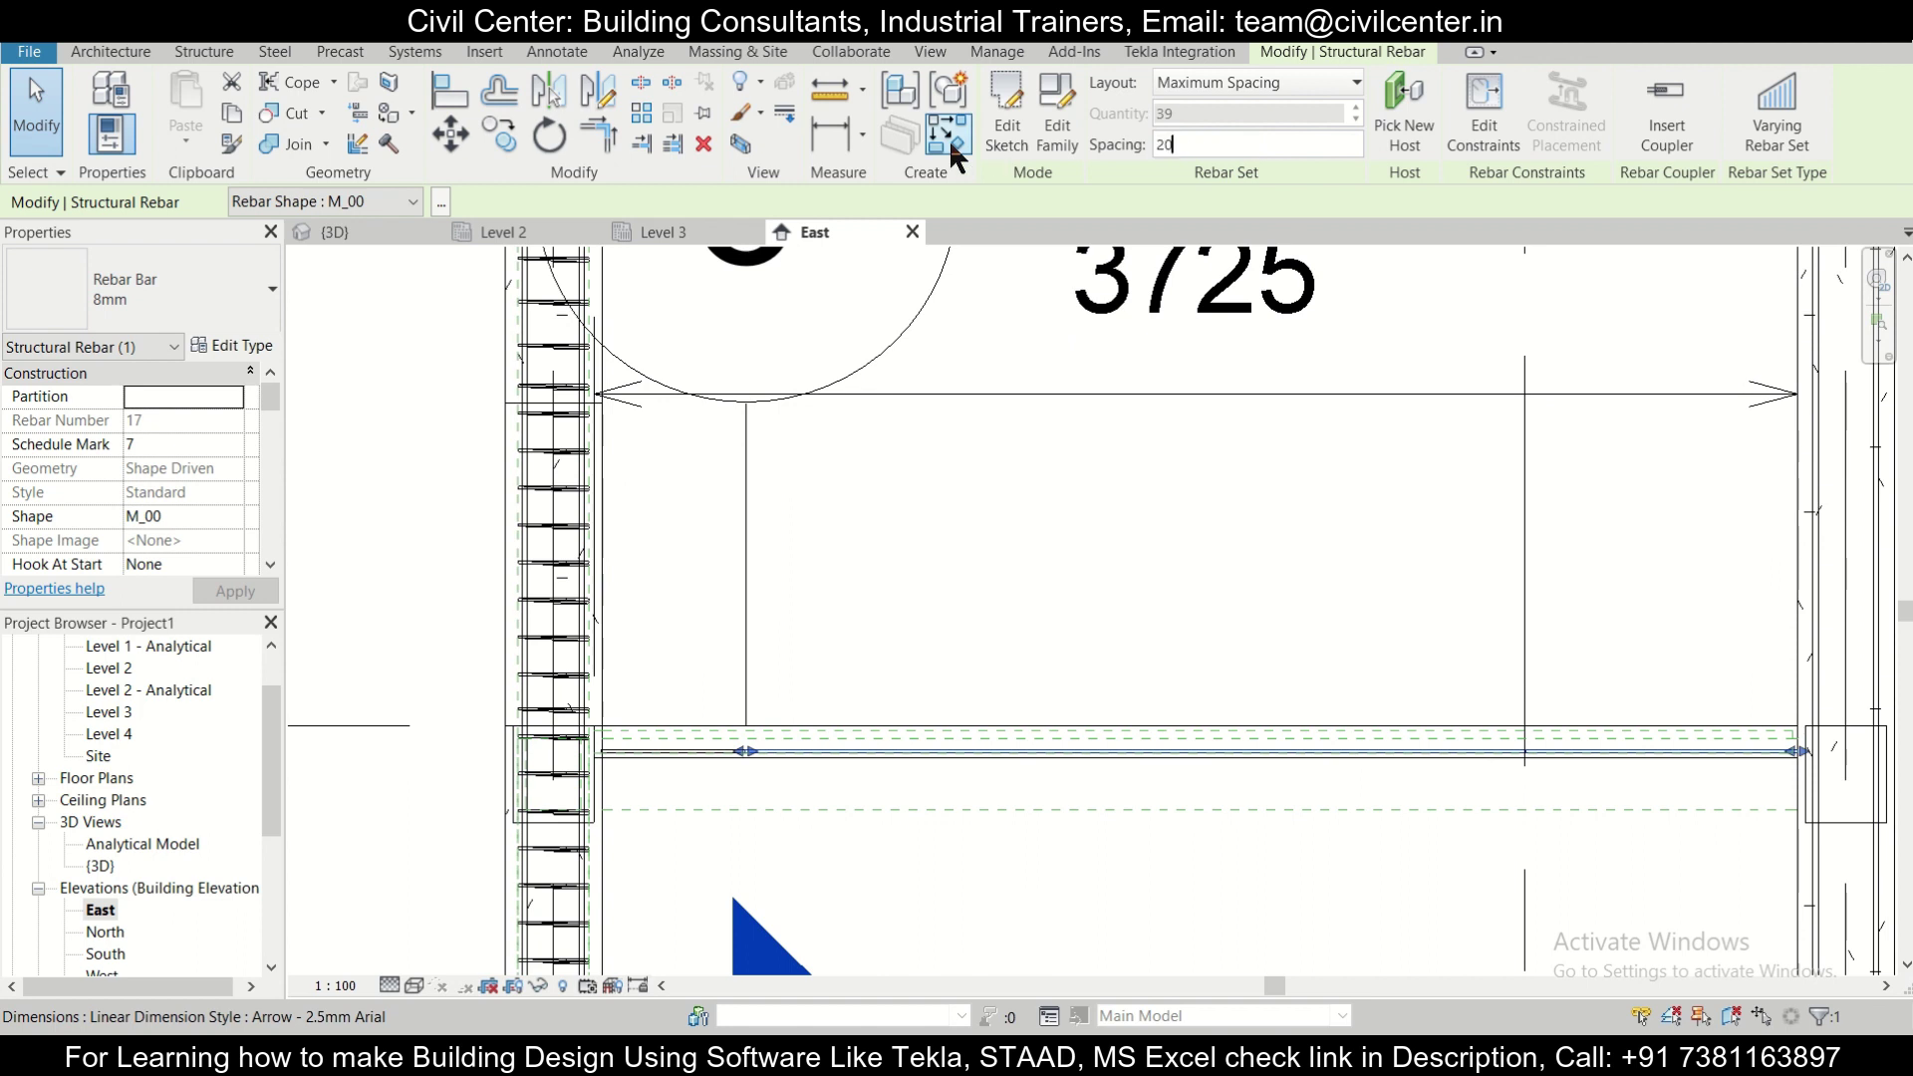
{"action": "type", "text": "8"}
{"action": "left_click", "coordinate": [1412, 619]}
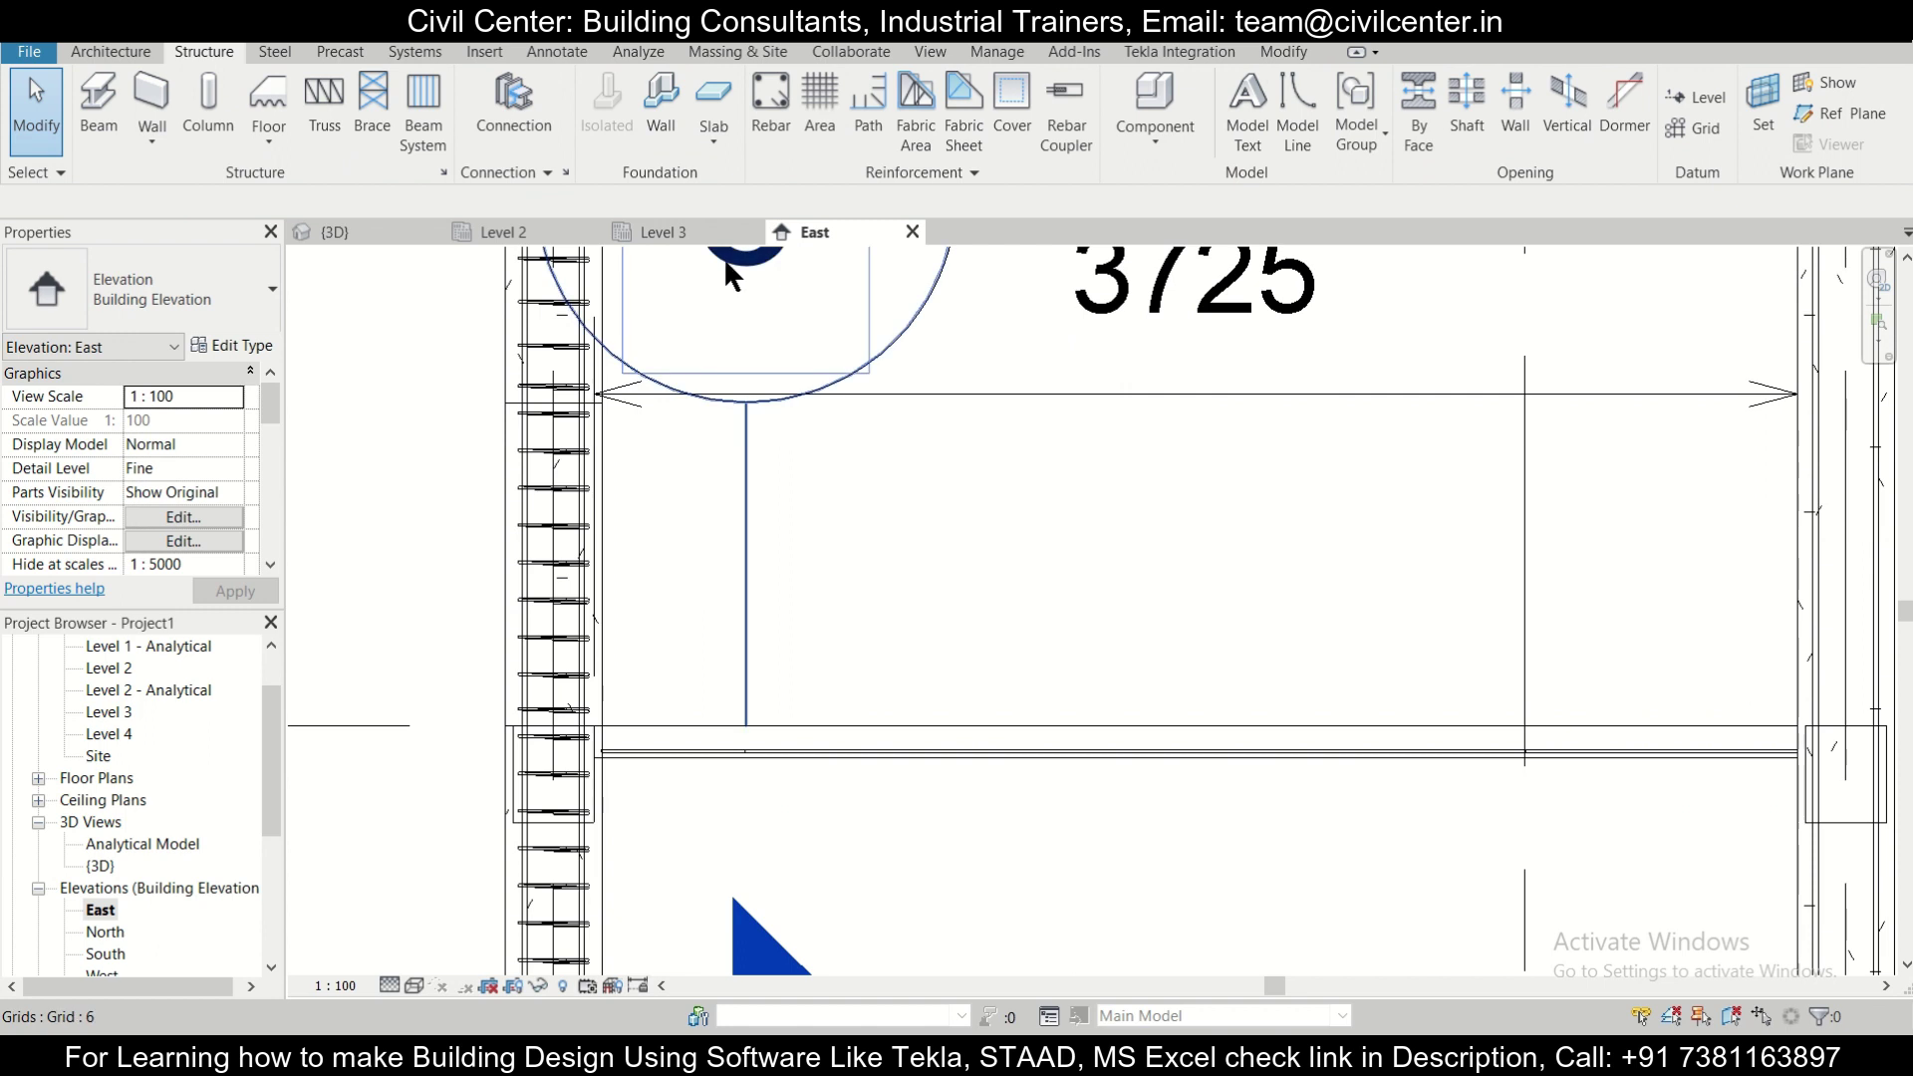
Examine the distributed bar set's spacing and cut-off ends between the supports in the Level 3 plan.
{"action": "left_click", "coordinate": [689, 231]}
{"action": "scroll", "coordinate": [909, 747], "scroll_direction": "up", "scroll_amount": 2}
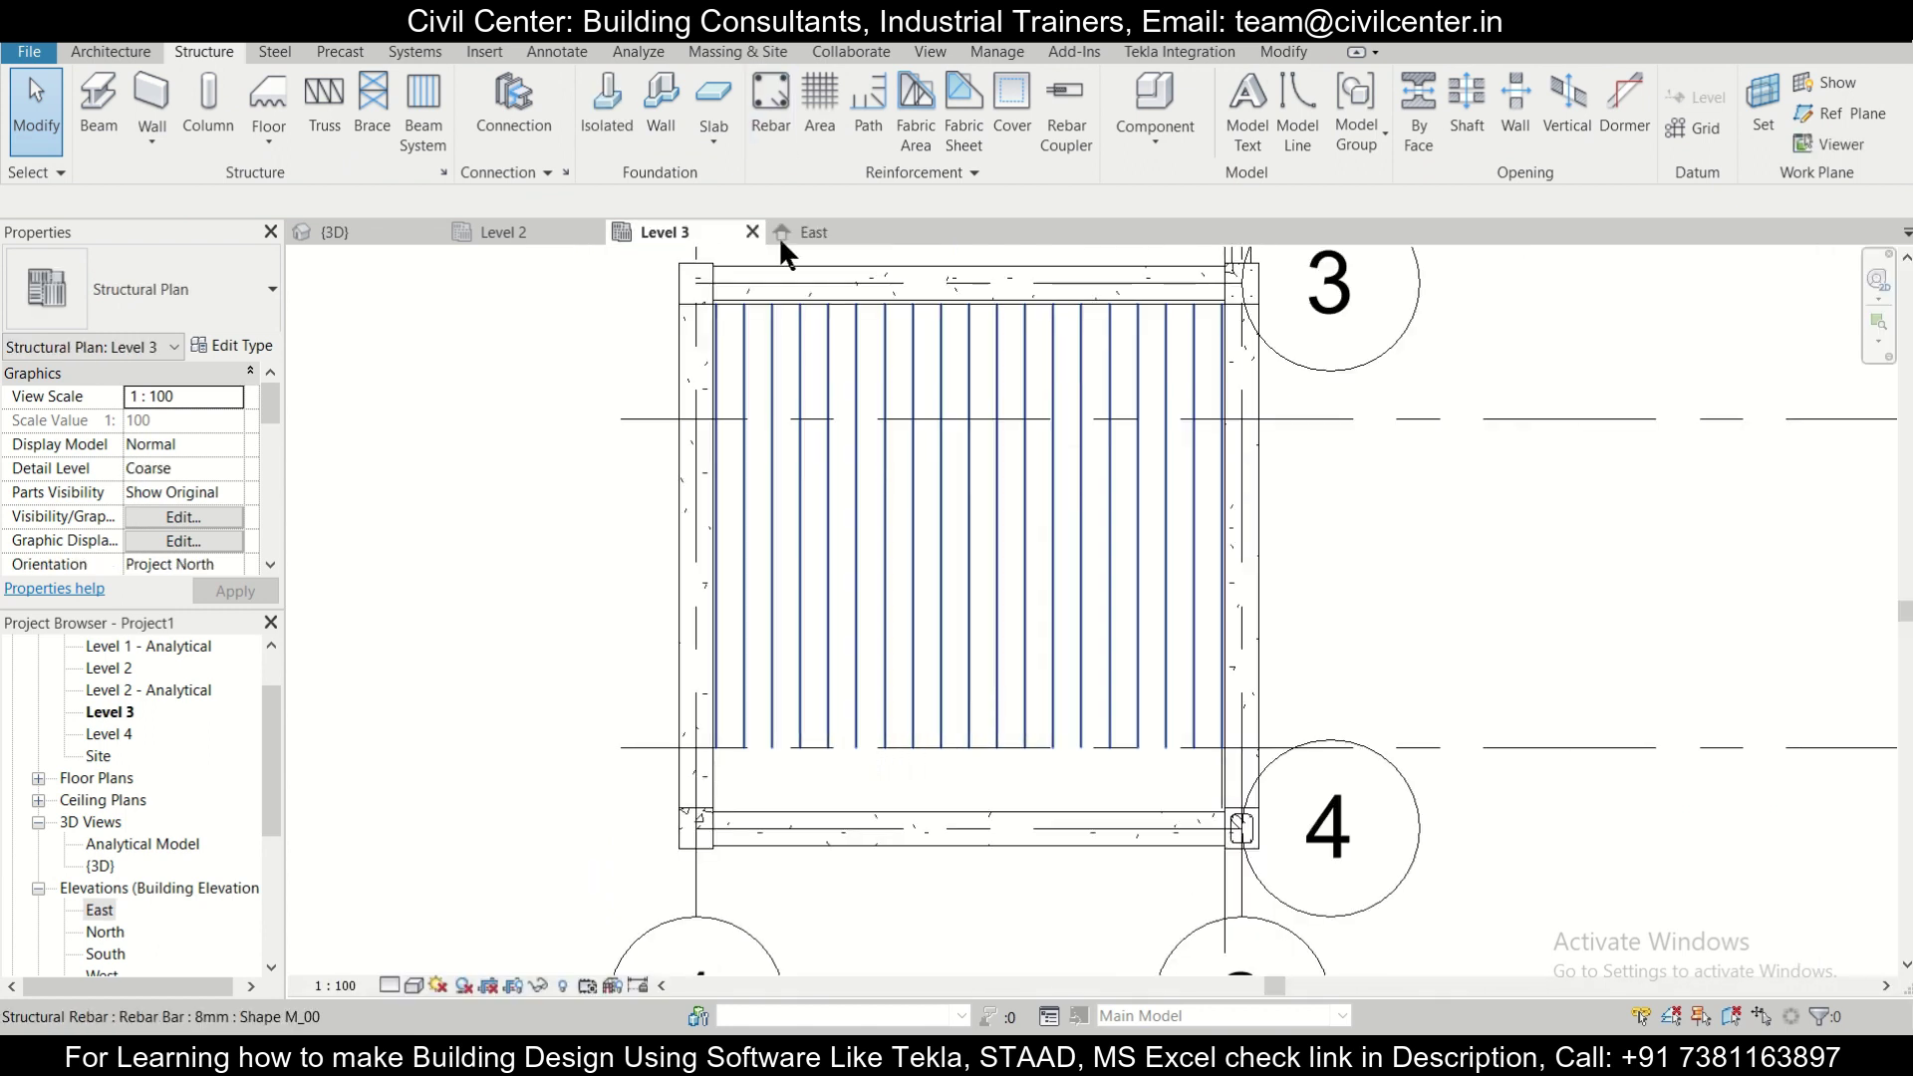
{"action": "scroll", "coordinate": [727, 273], "scroll_direction": "up", "scroll_amount": 1}
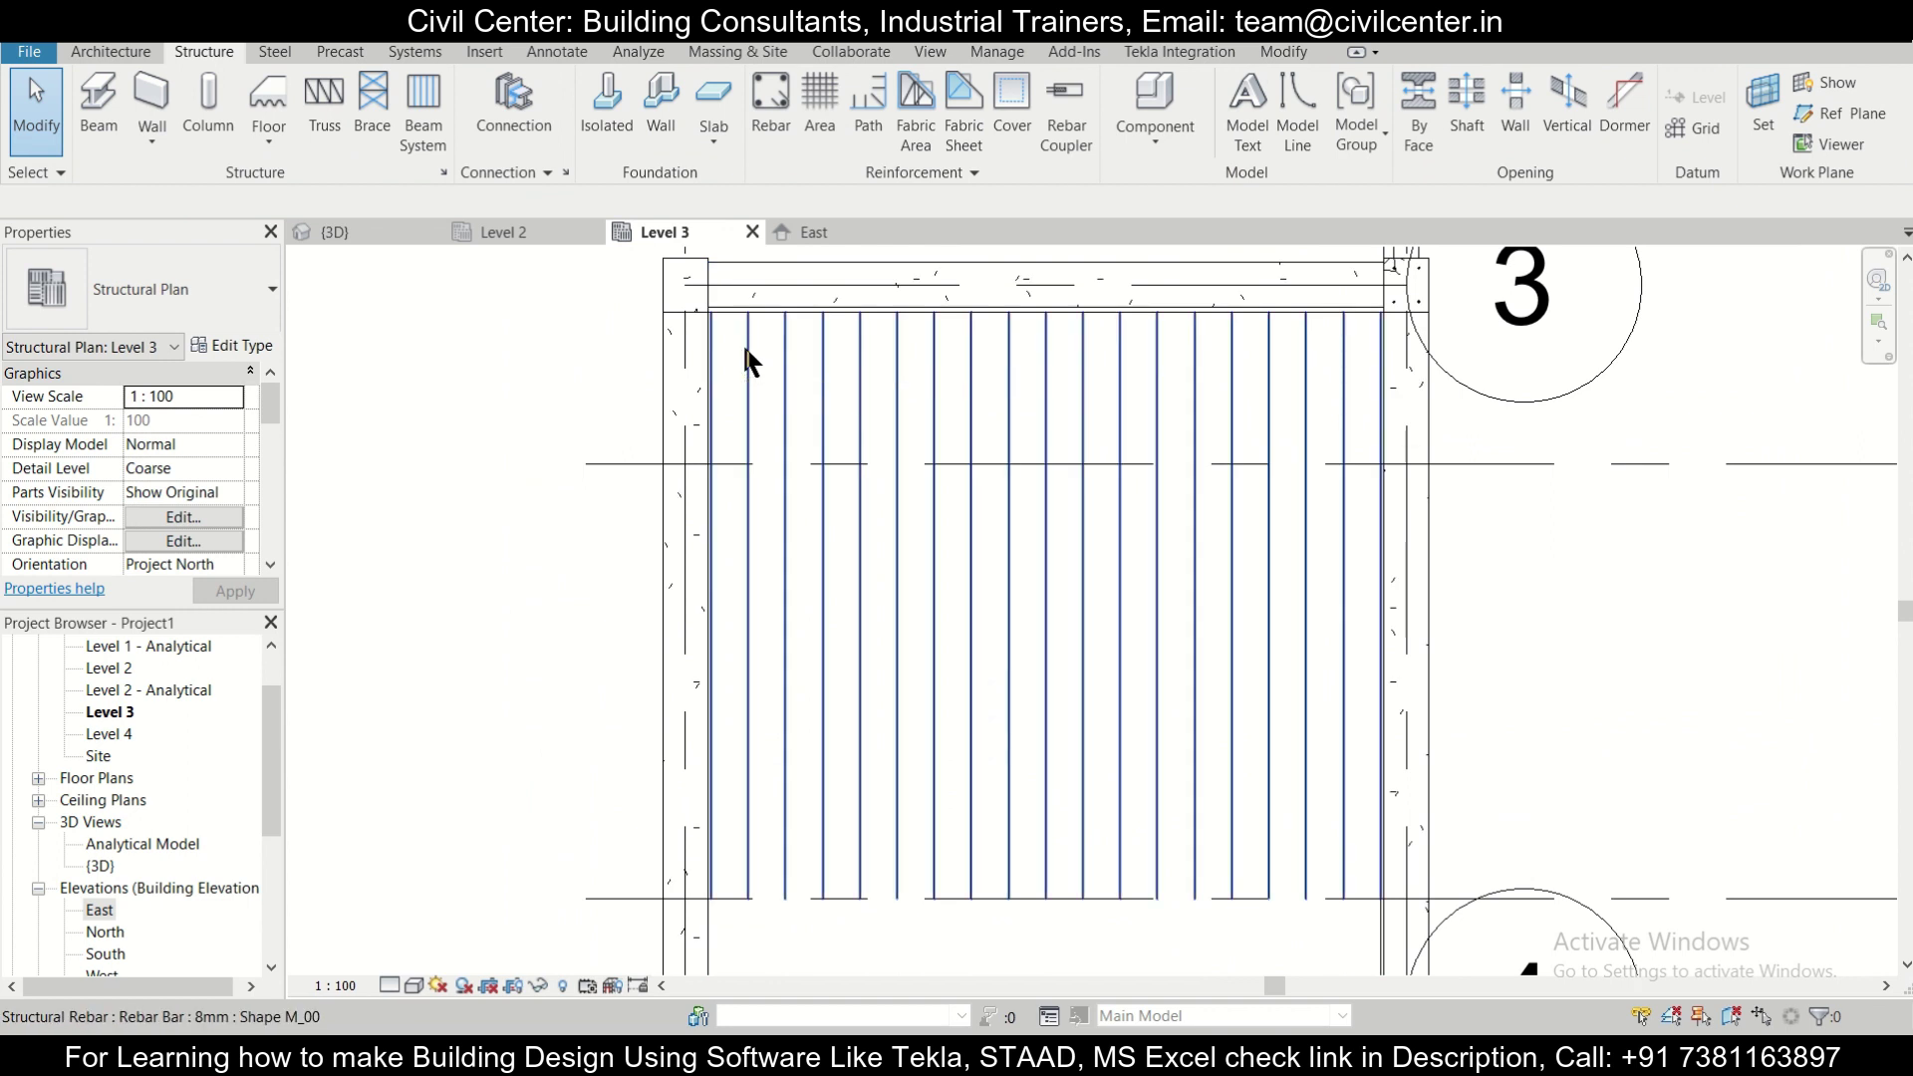
{"action": "left_click", "coordinate": [743, 343]}
{"action": "scroll", "coordinate": [726, 337], "scroll_direction": "up", "scroll_amount": 1}
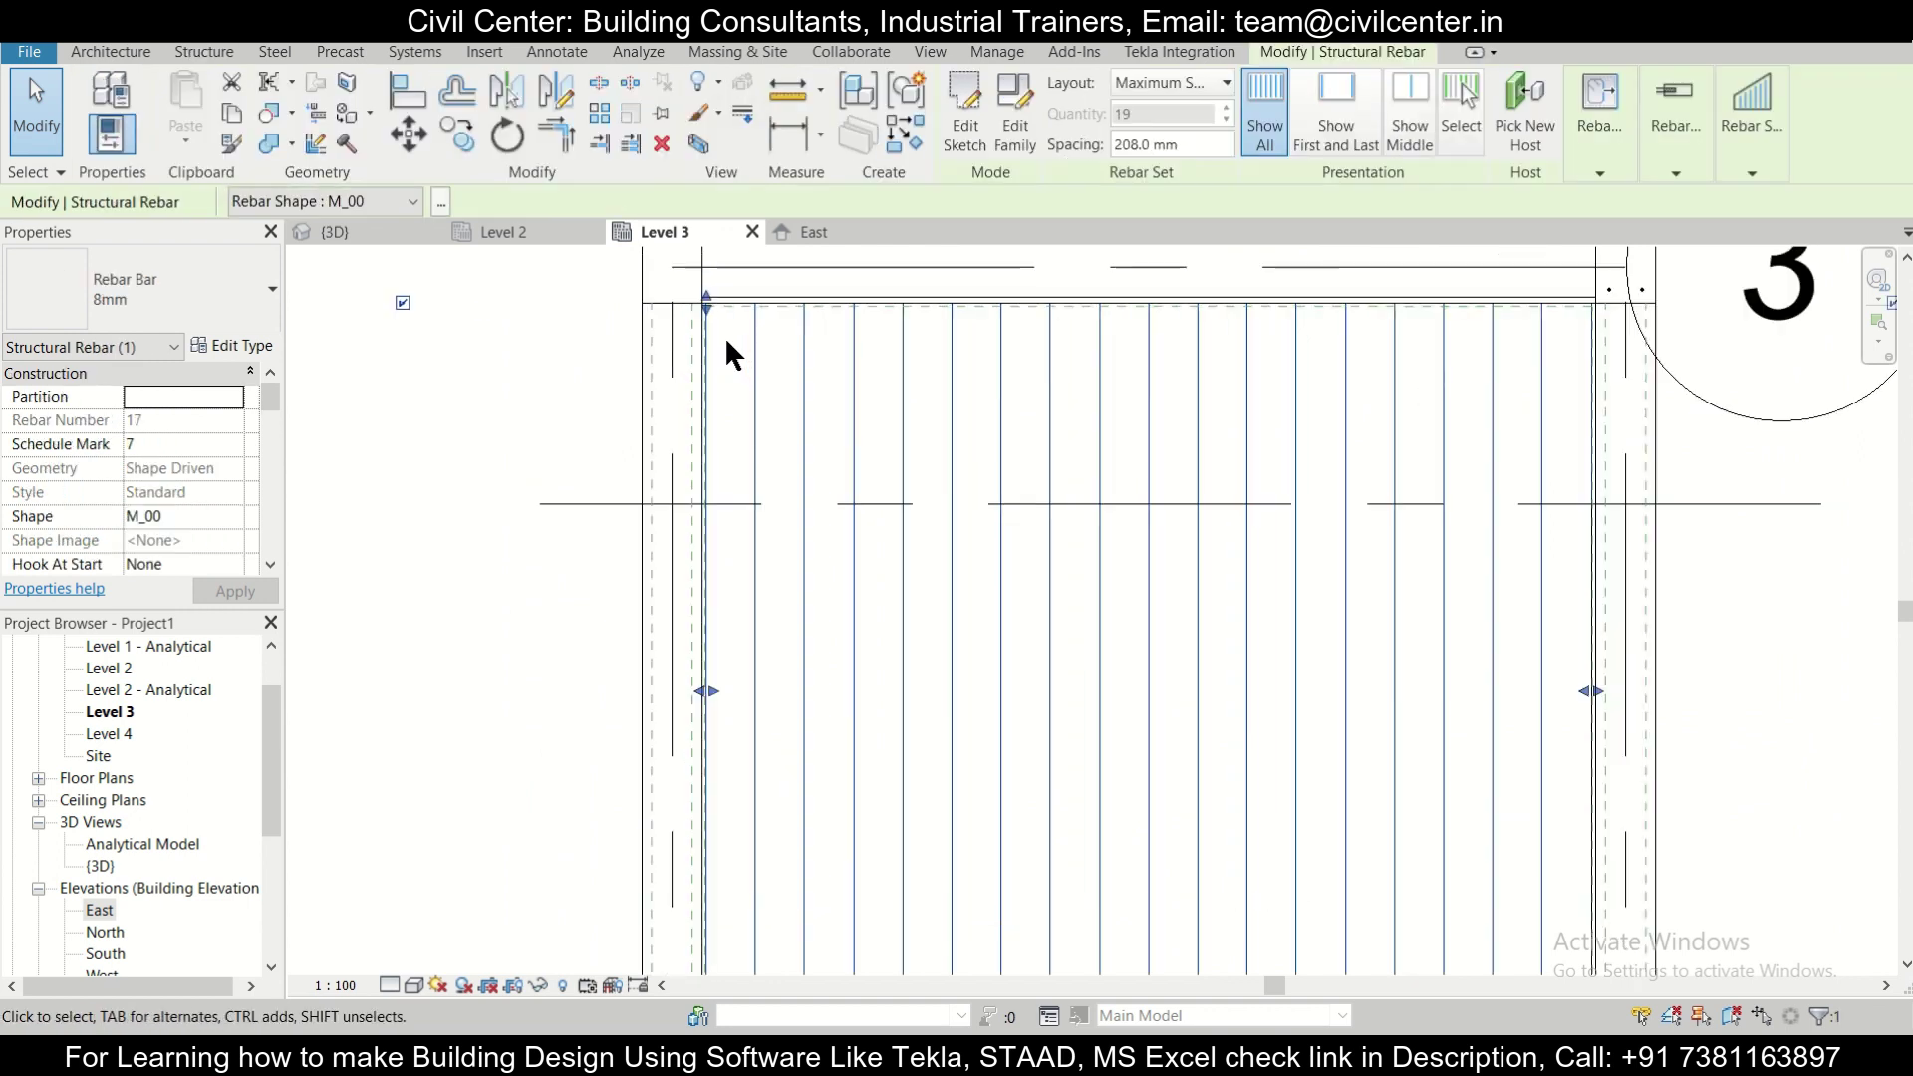
{"action": "scroll", "coordinate": [725, 337], "scroll_direction": "up", "scroll_amount": 1}
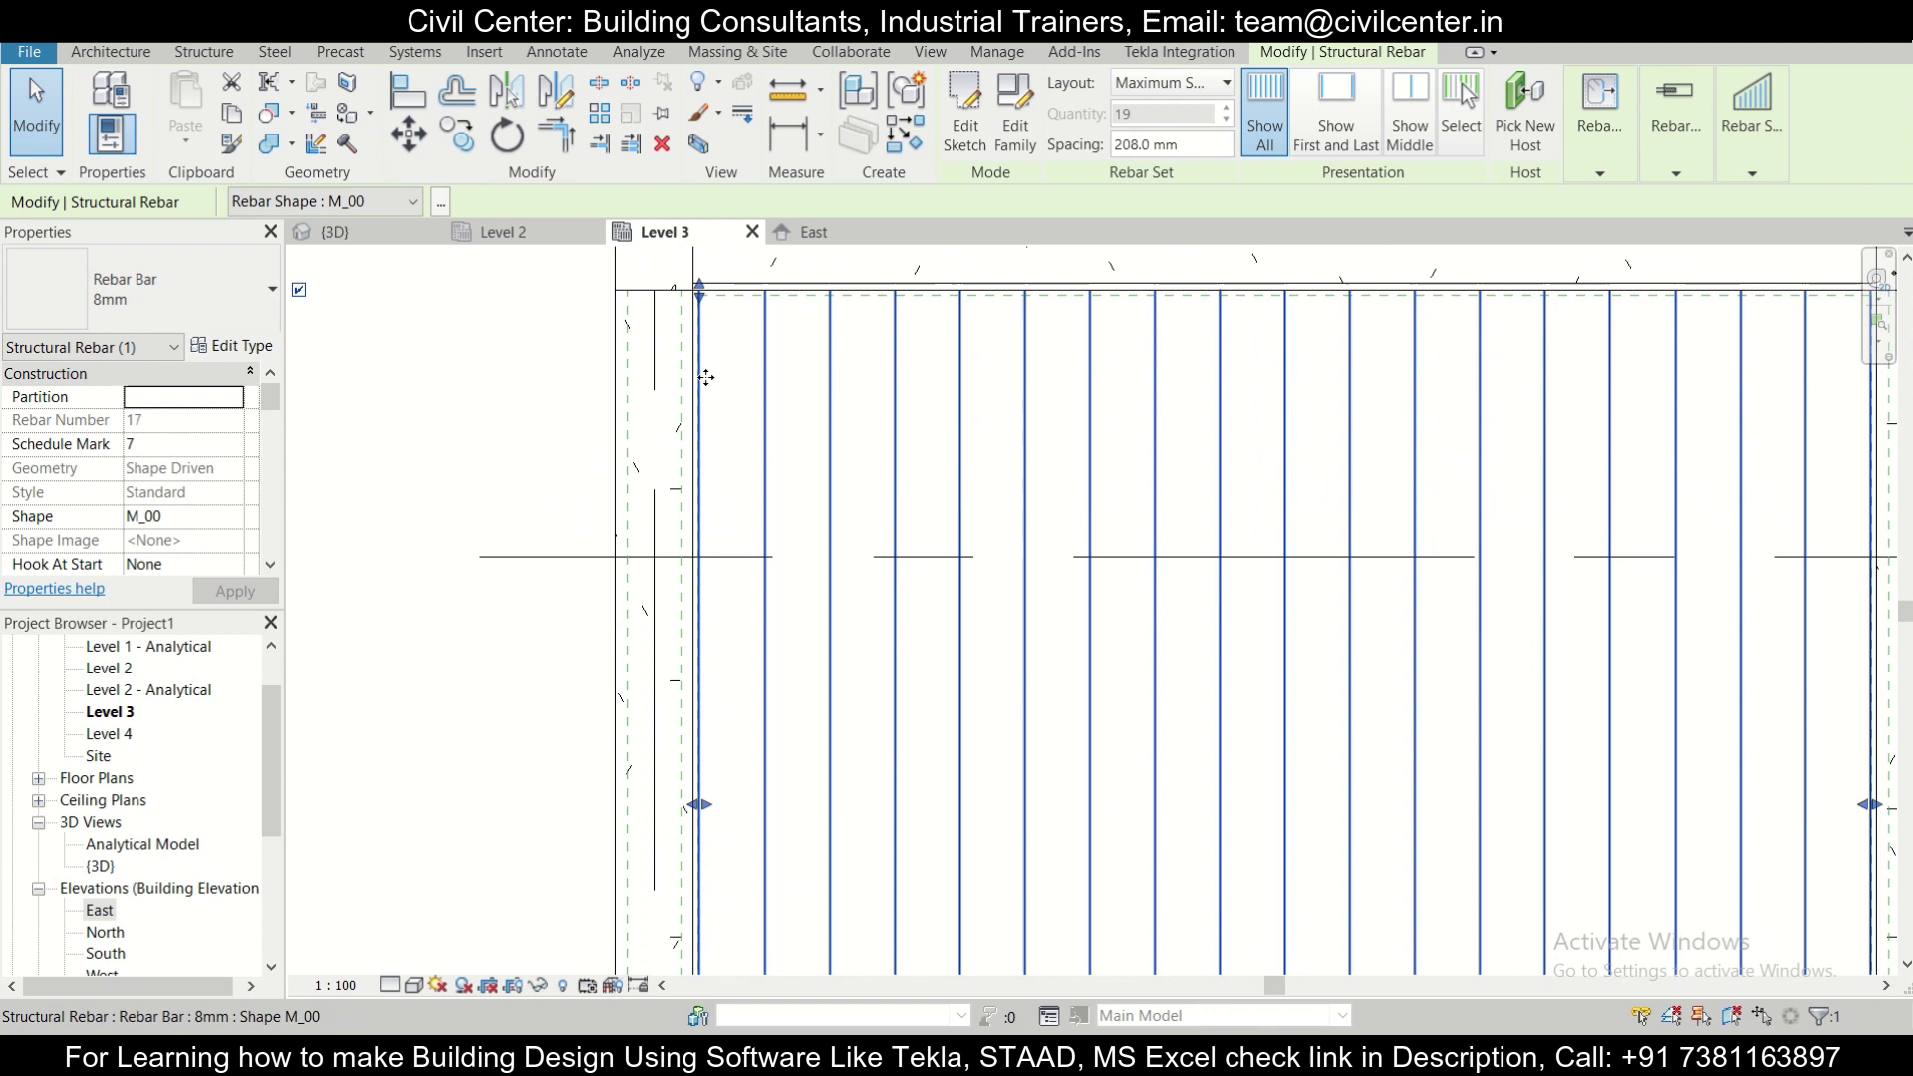
{"action": "scroll", "coordinate": [708, 377], "scroll_direction": "down", "scroll_amount": 1}
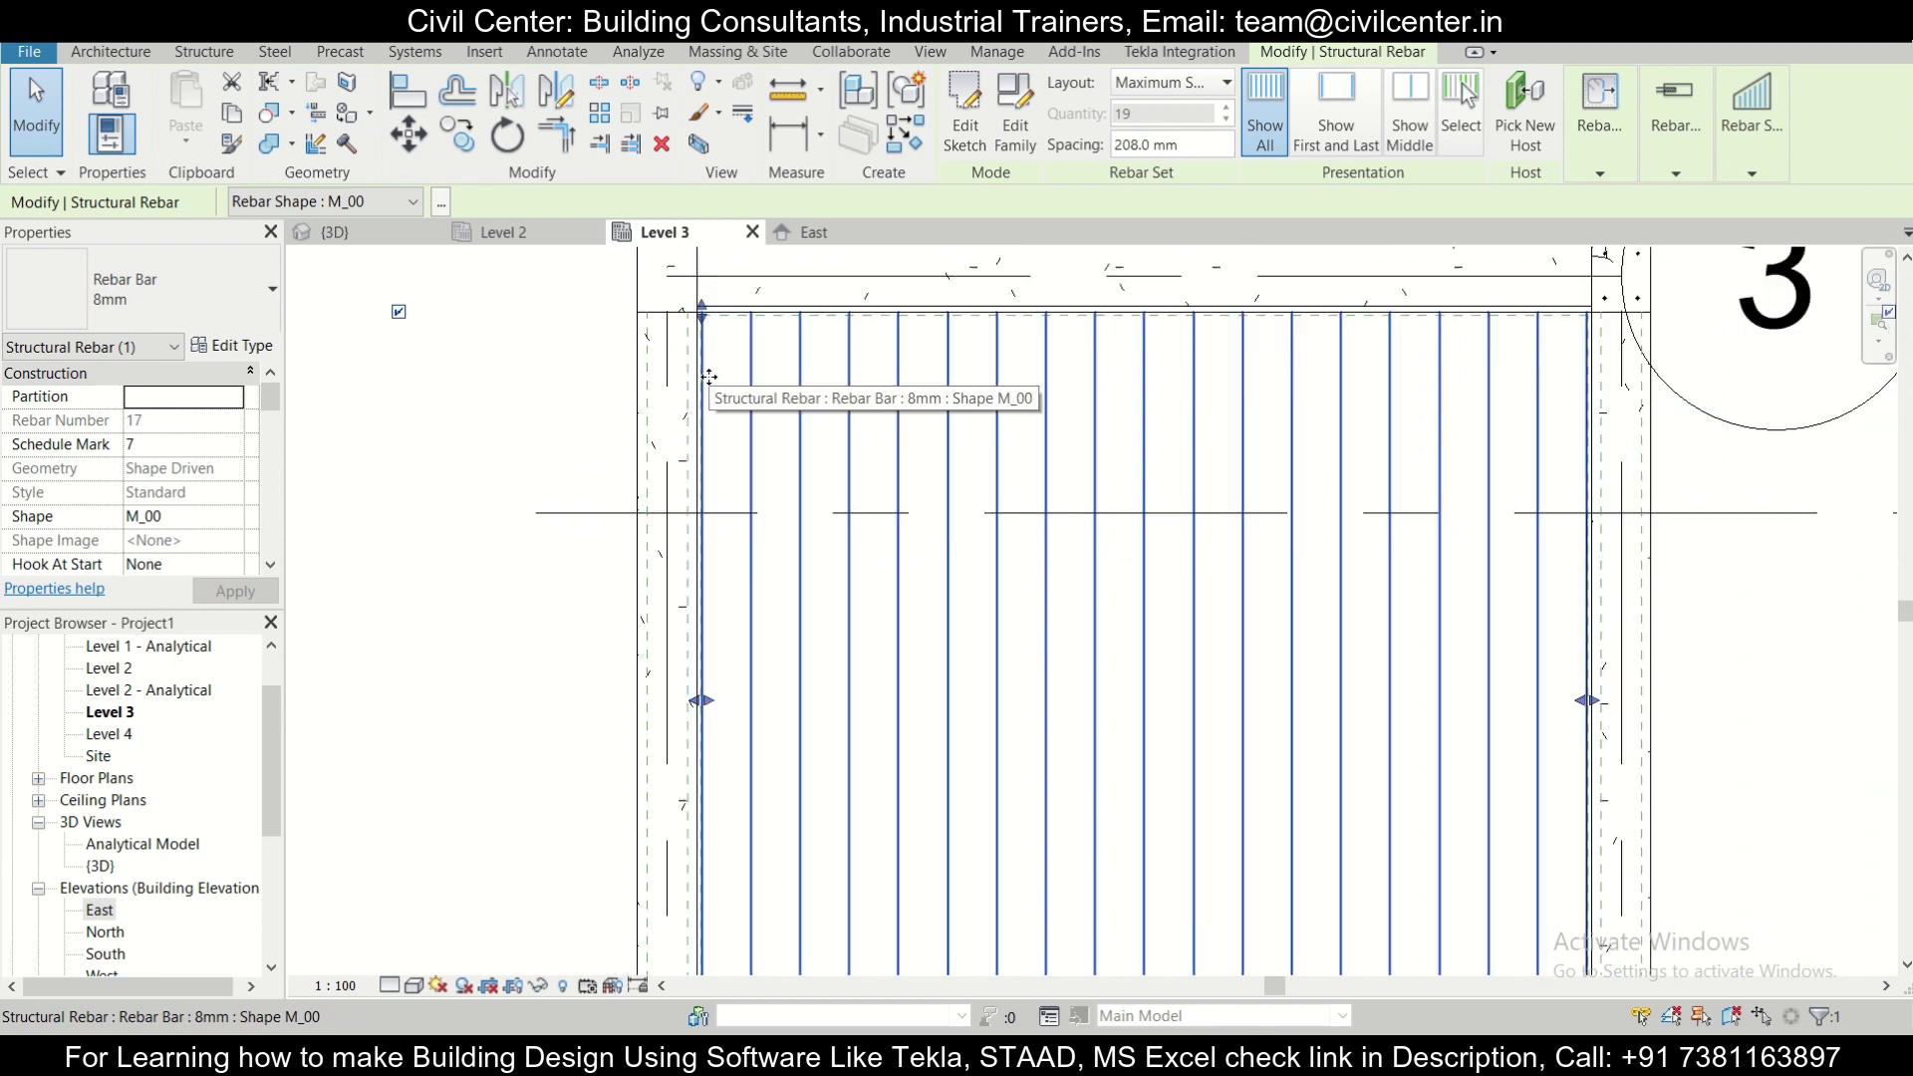
{"action": "scroll", "coordinate": [708, 377], "scroll_direction": "down", "scroll_amount": 2}
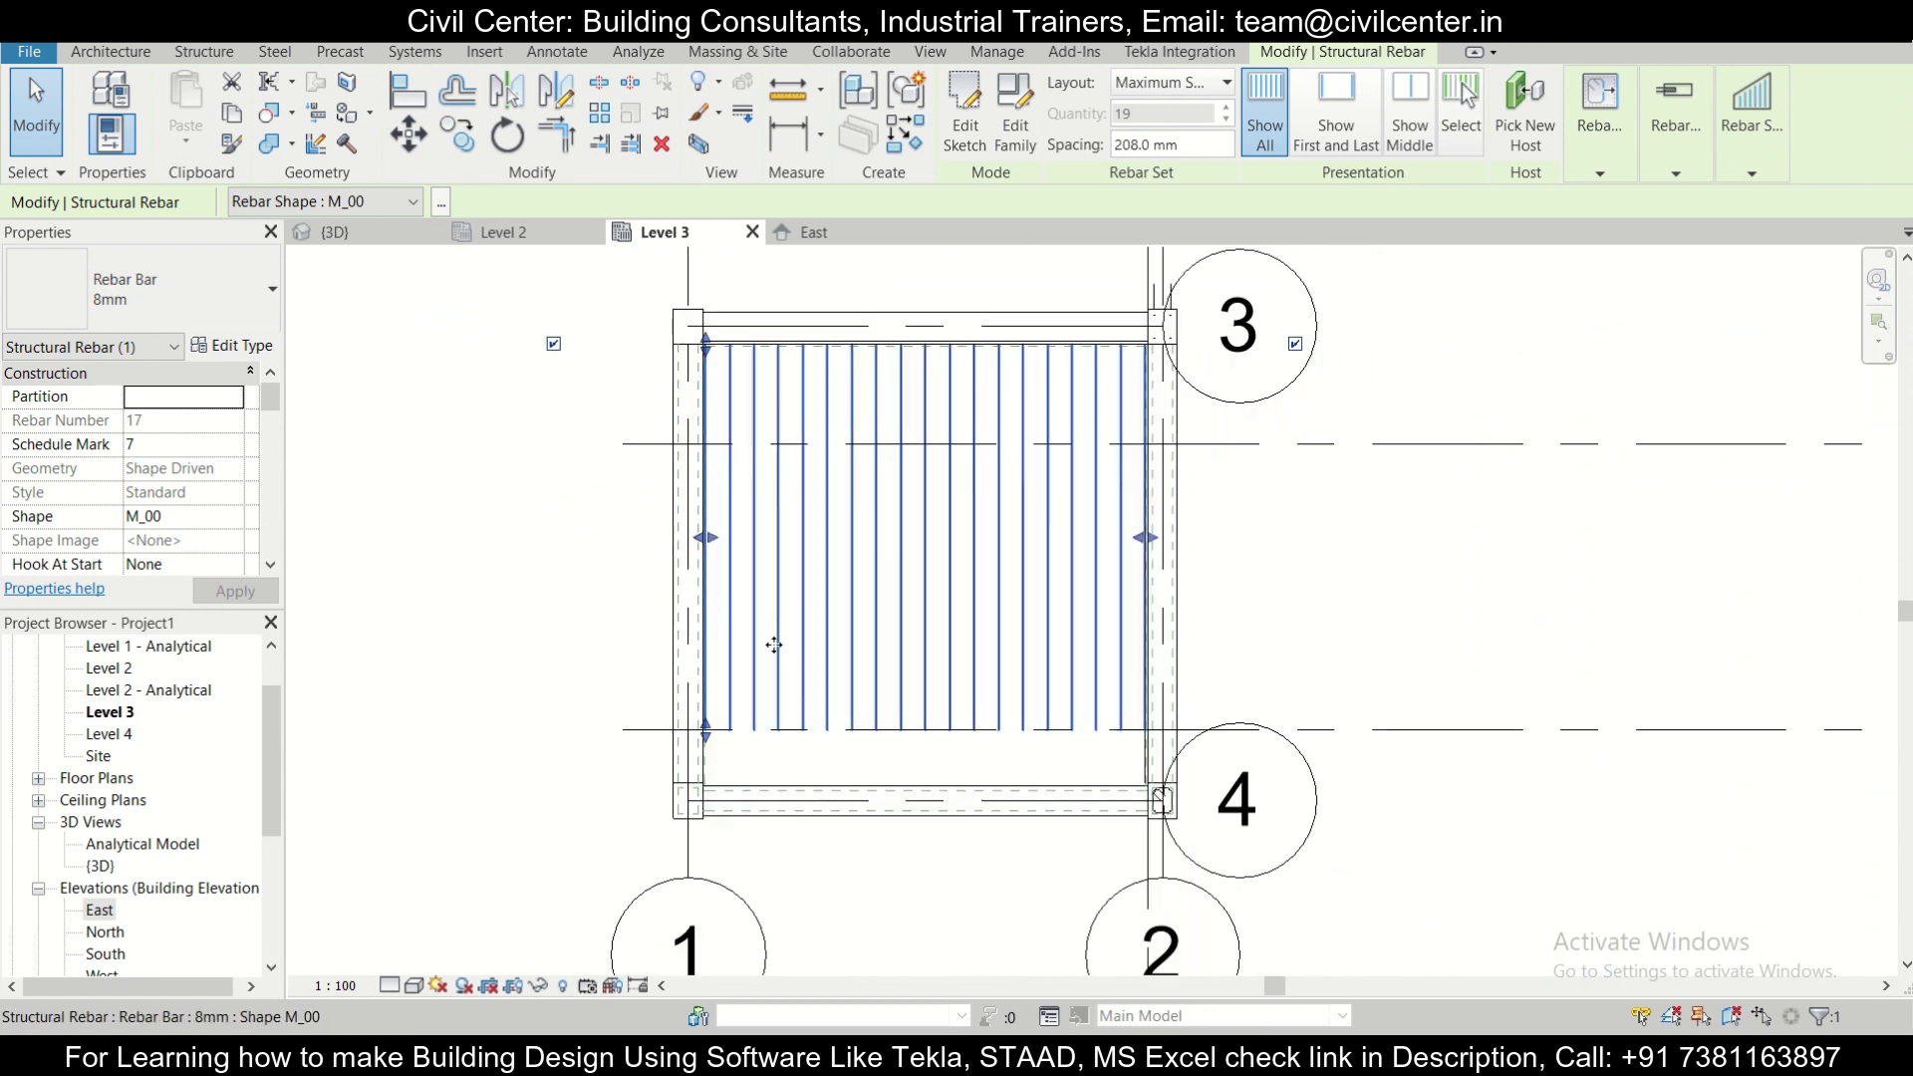
{"action": "scroll", "coordinate": [738, 709], "scroll_direction": "up", "scroll_amount": 2}
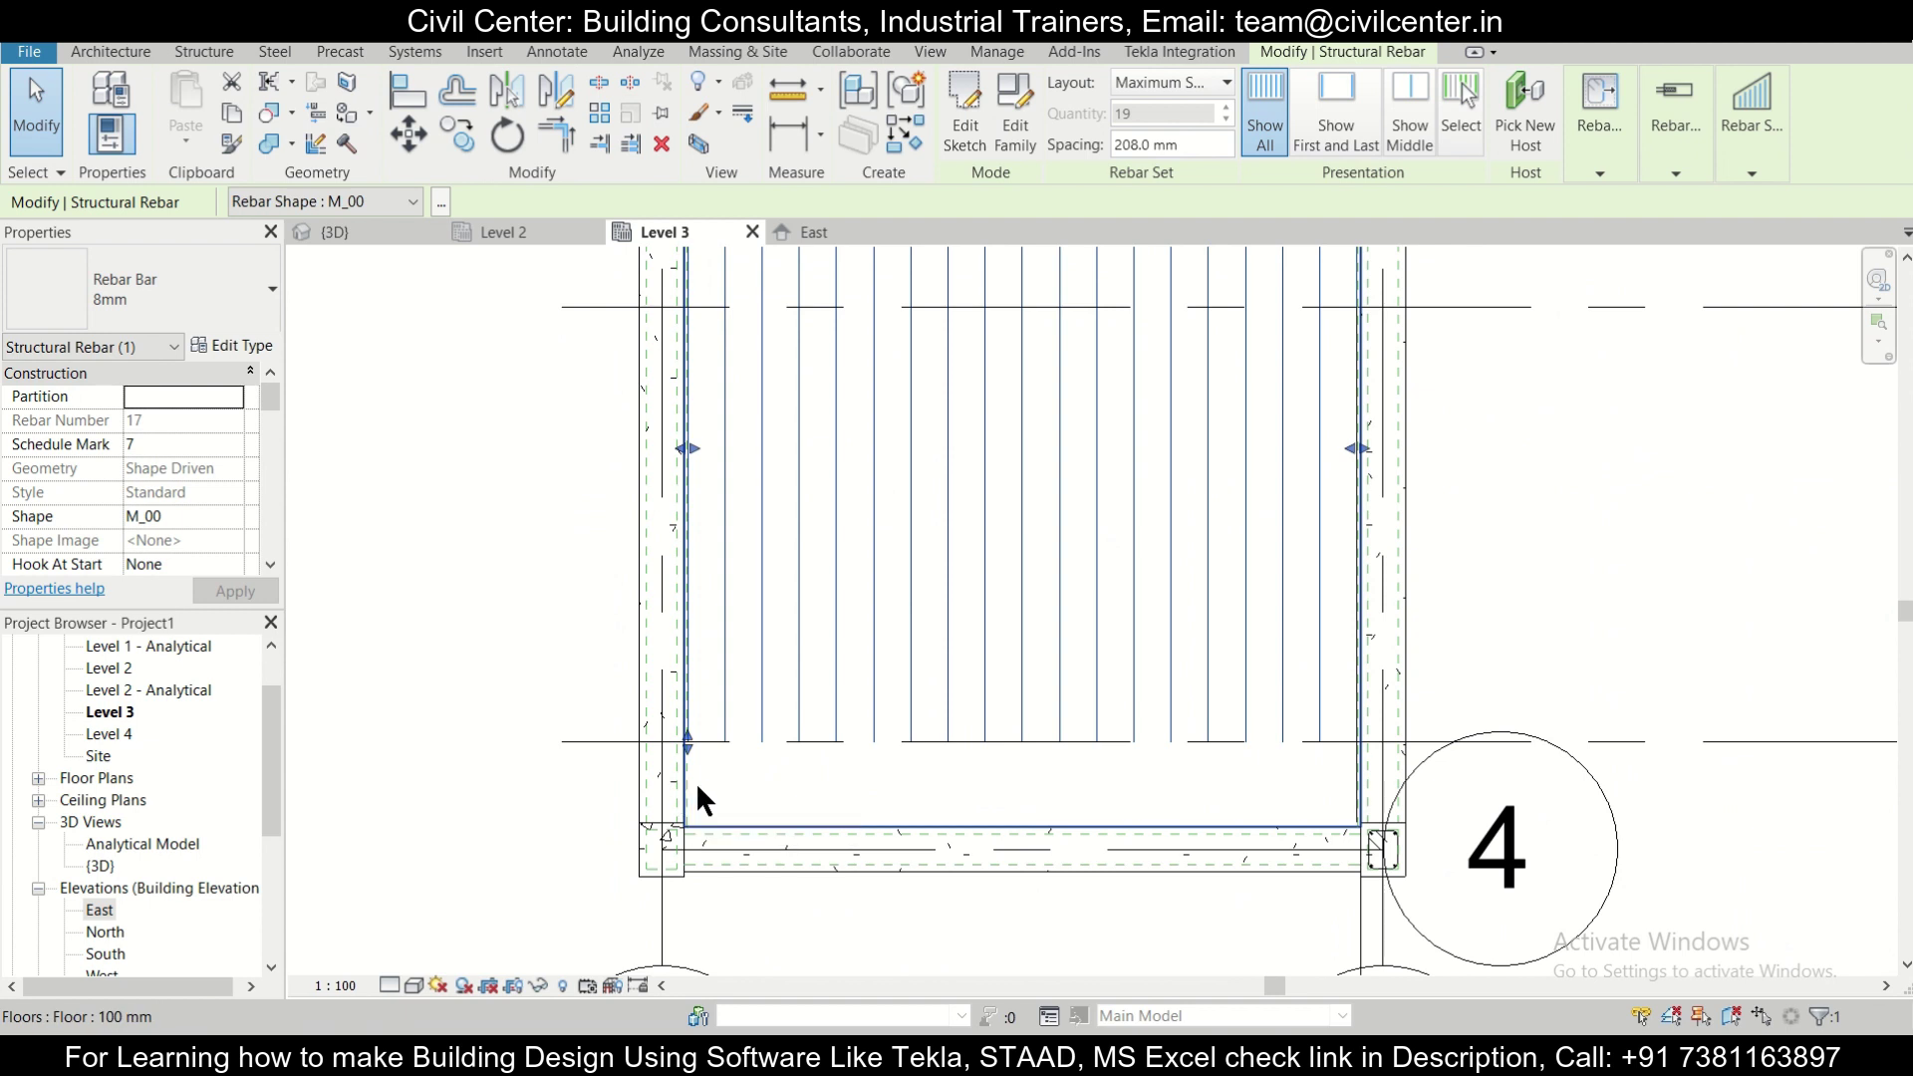
{"action": "scroll", "coordinate": [1357, 819], "scroll_direction": "up", "scroll_amount": 2}
{"action": "key", "text": "Escape"}
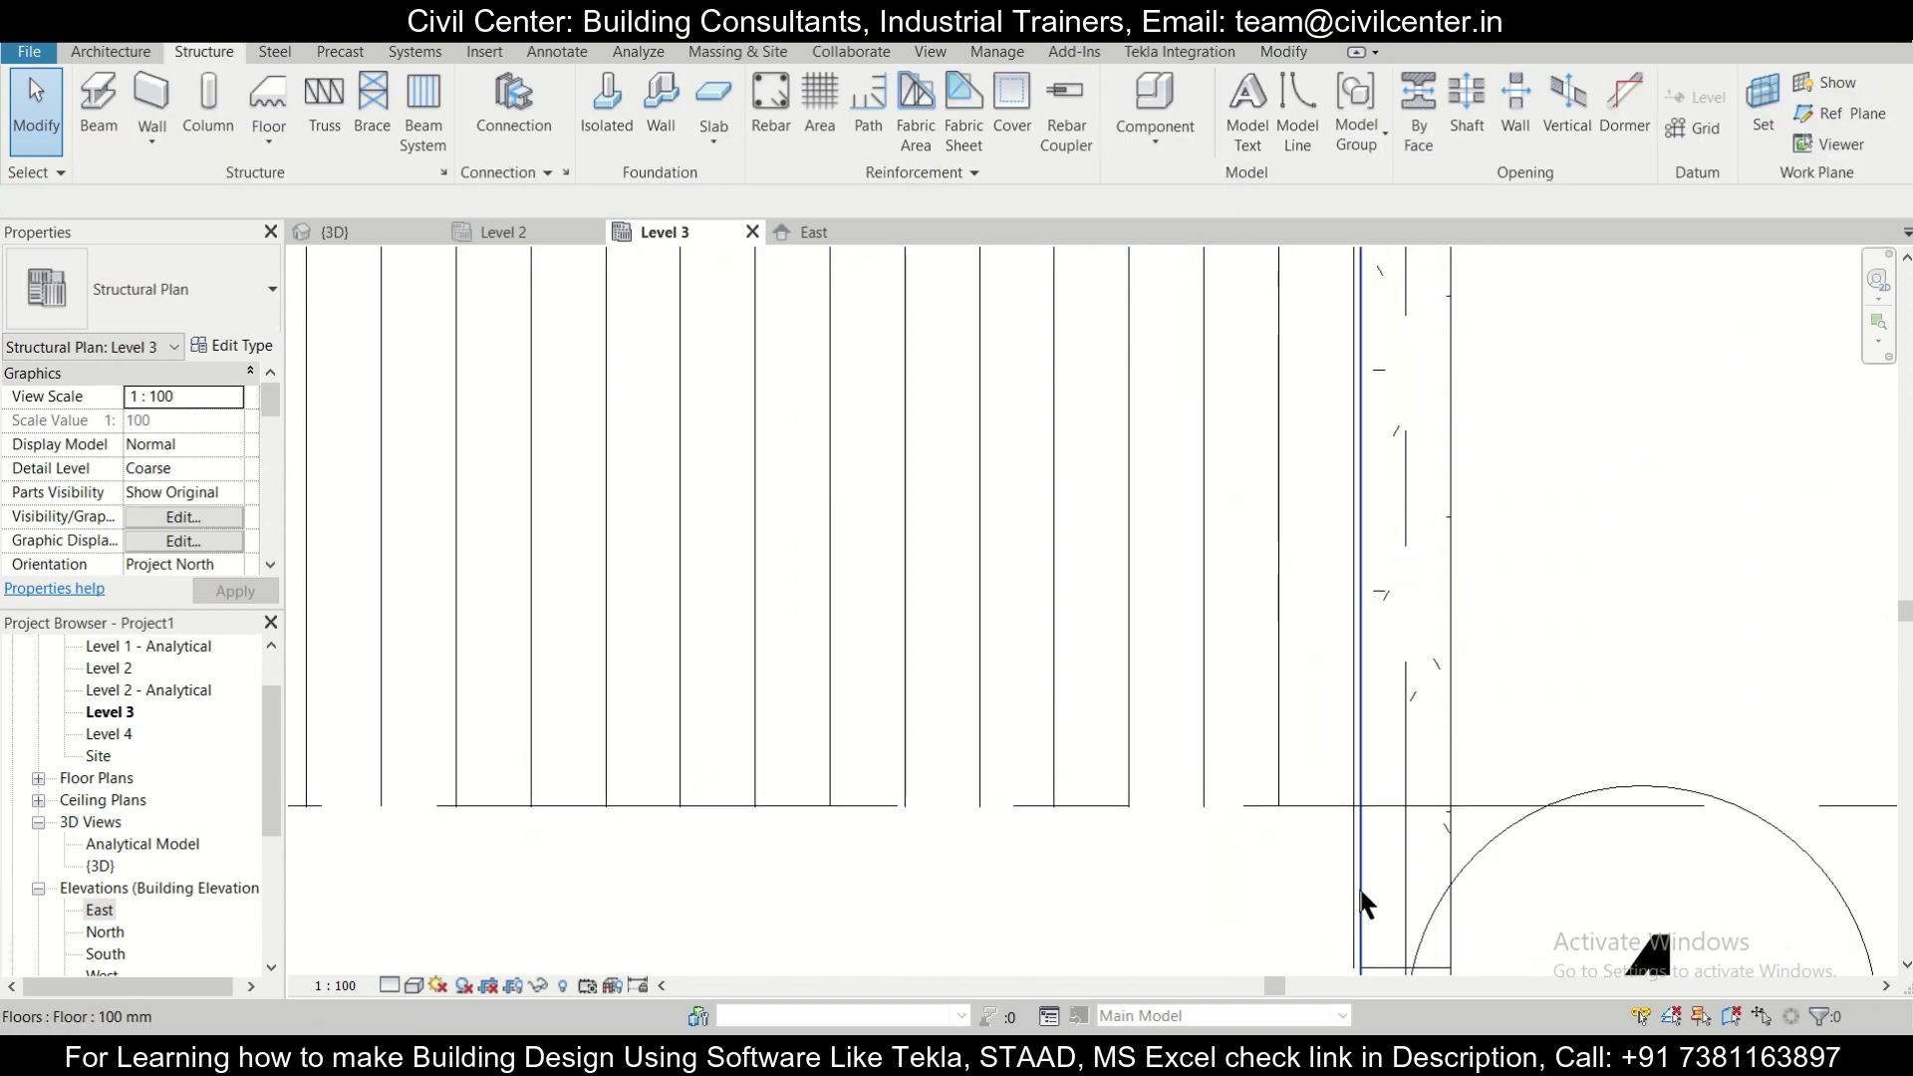
Move the remaining single 8mm bar beside the grid 2 beam horizontally inward, midway between the last two bars of the distributed set.
{"action": "left_click", "coordinate": [1357, 885]}
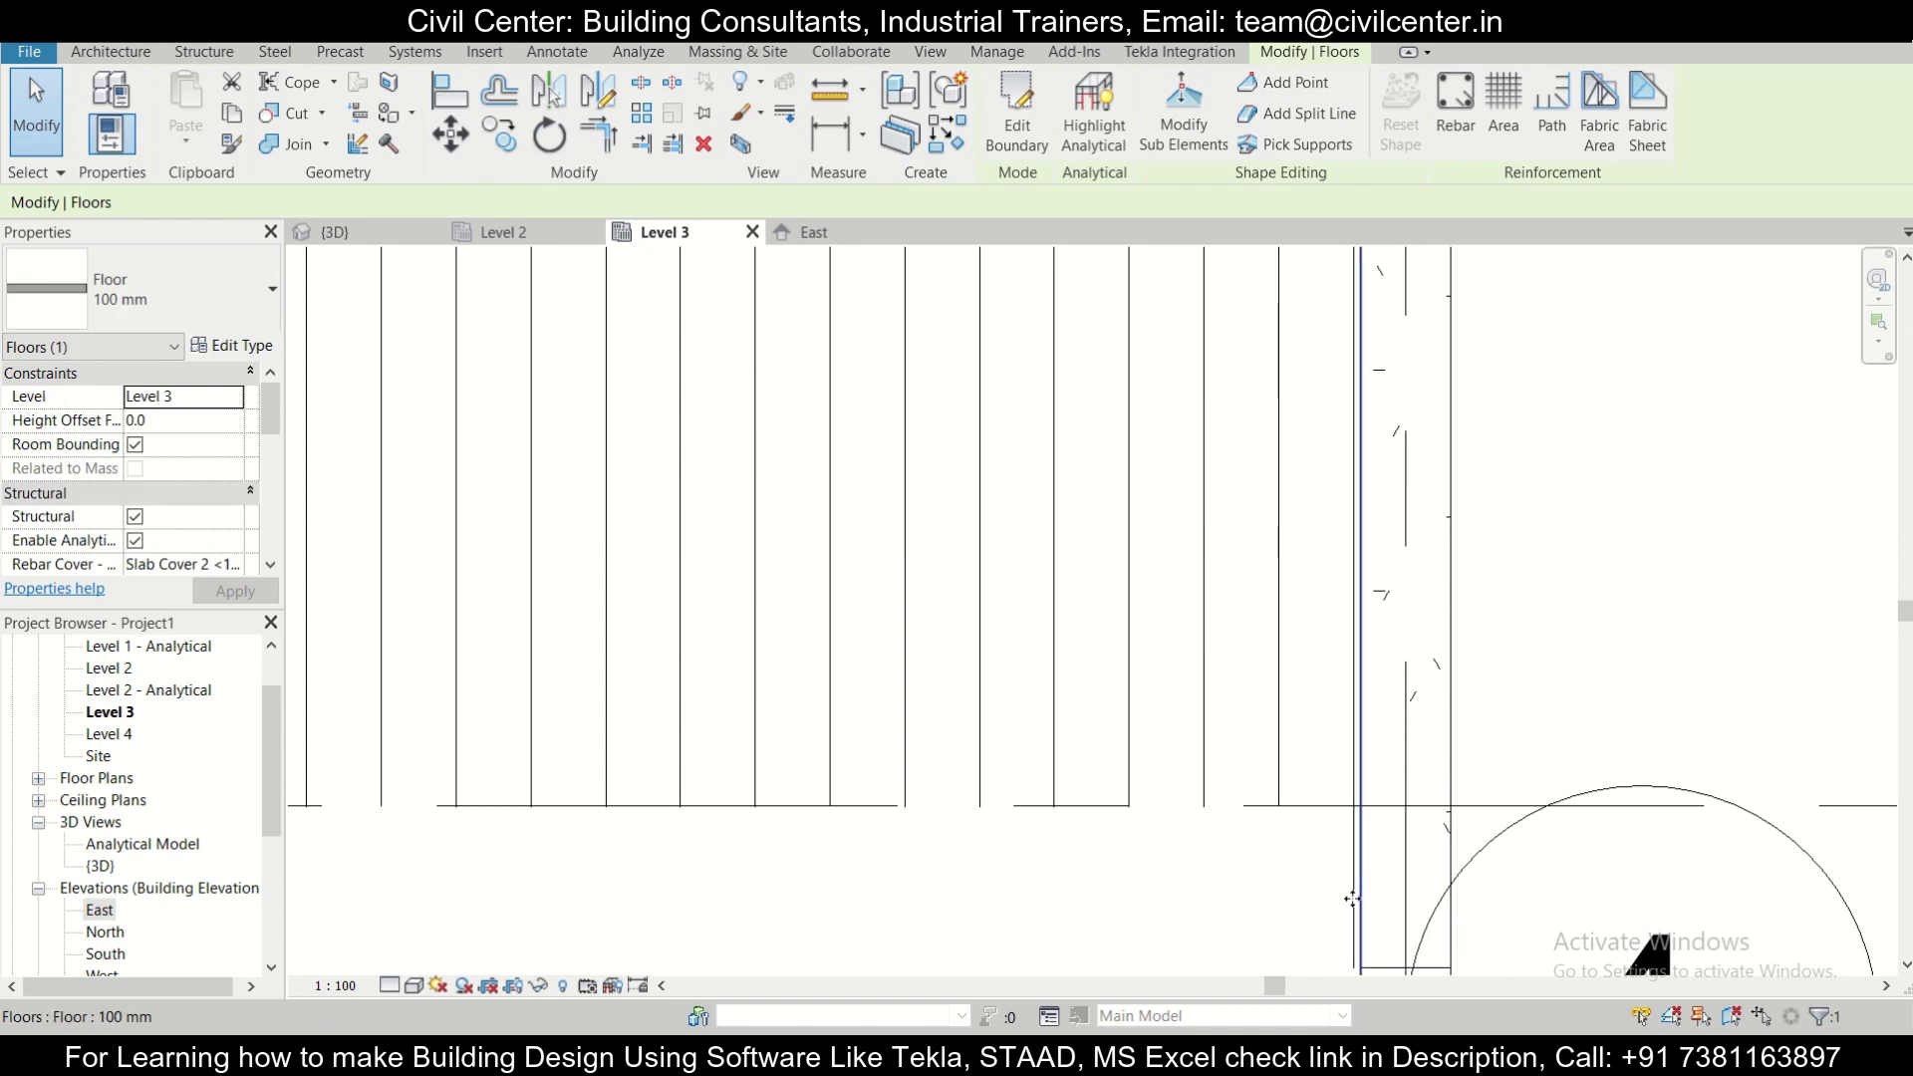
{"action": "scroll", "coordinate": [1351, 902], "scroll_direction": "up", "scroll_amount": 3}
{"action": "left_click", "coordinate": [1354, 922]}
{"action": "scroll", "coordinate": [1114, 845], "scroll_direction": "down", "scroll_amount": 2}
{"action": "scroll", "coordinate": [1078, 823], "scroll_direction": "up", "scroll_amount": 1}
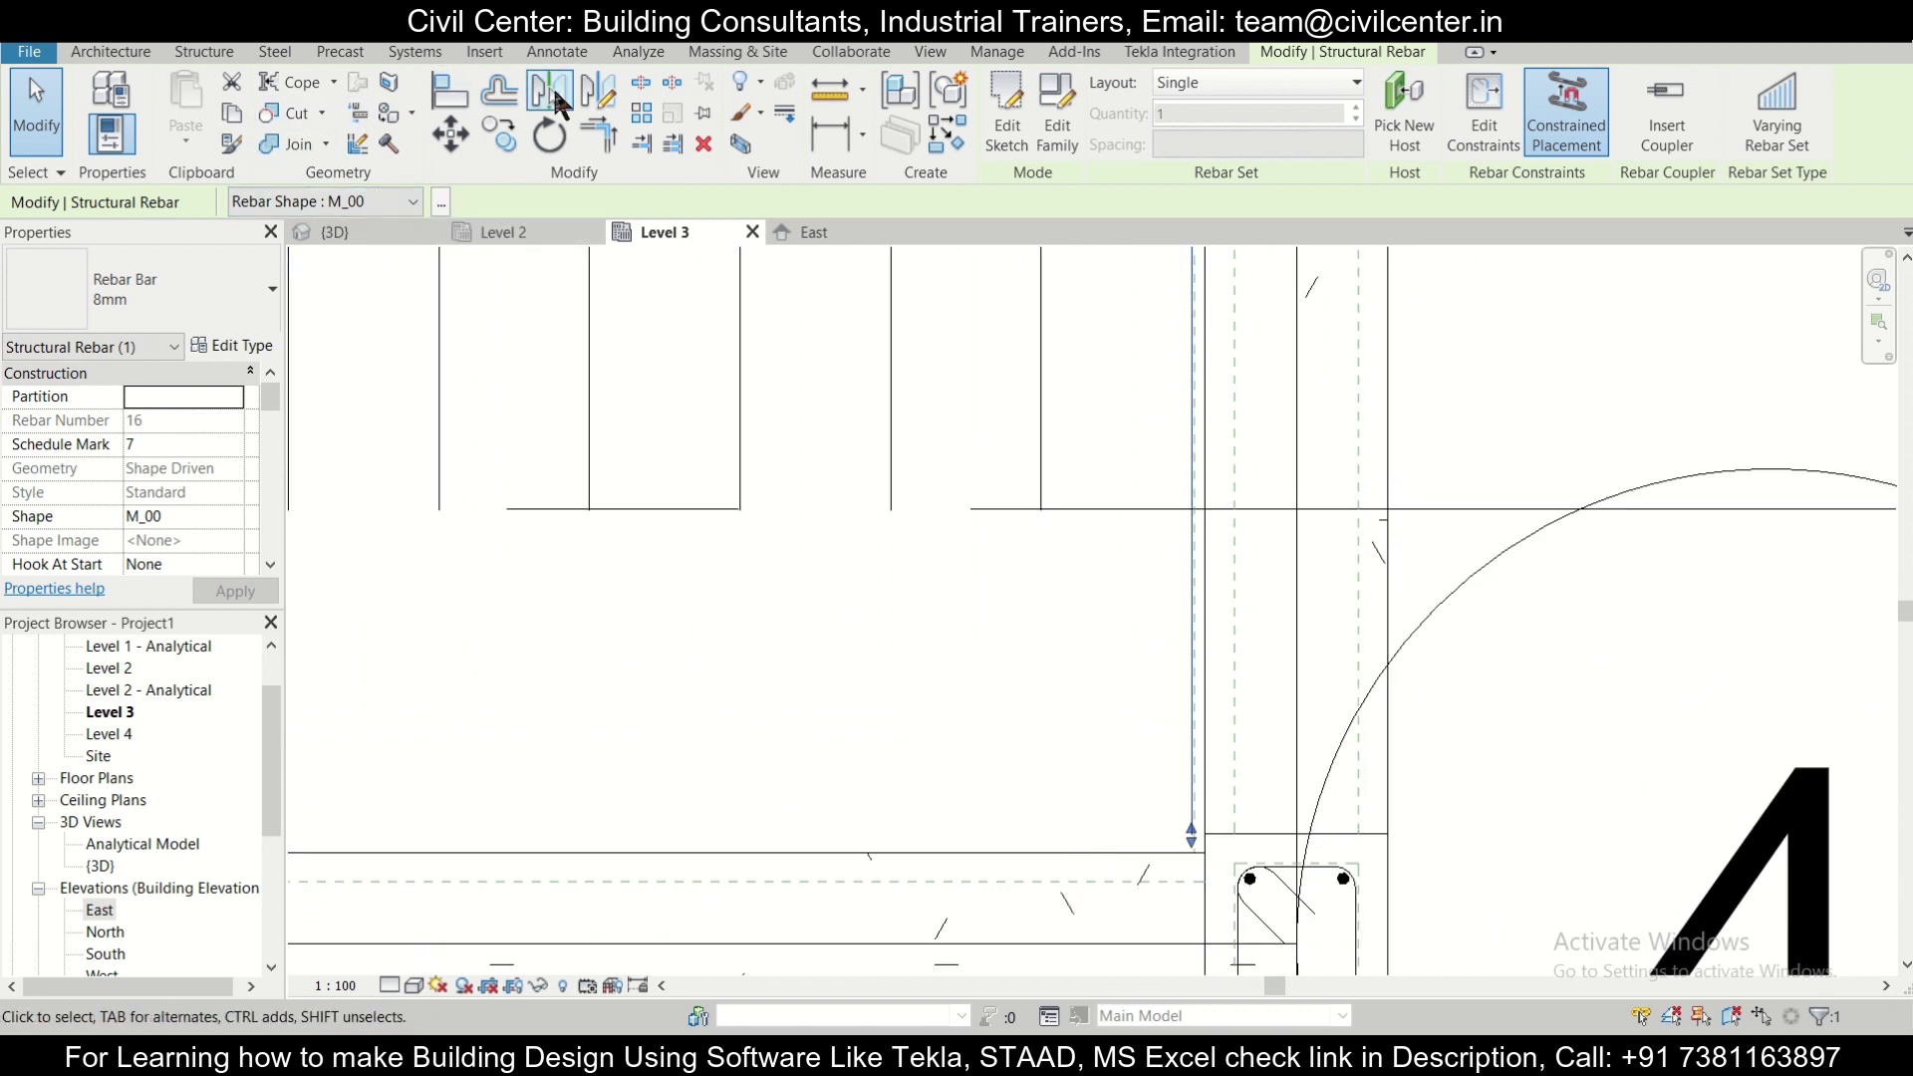
{"action": "left_click", "coordinate": [450, 133]}
{"action": "left_click", "coordinate": [1196, 854]}
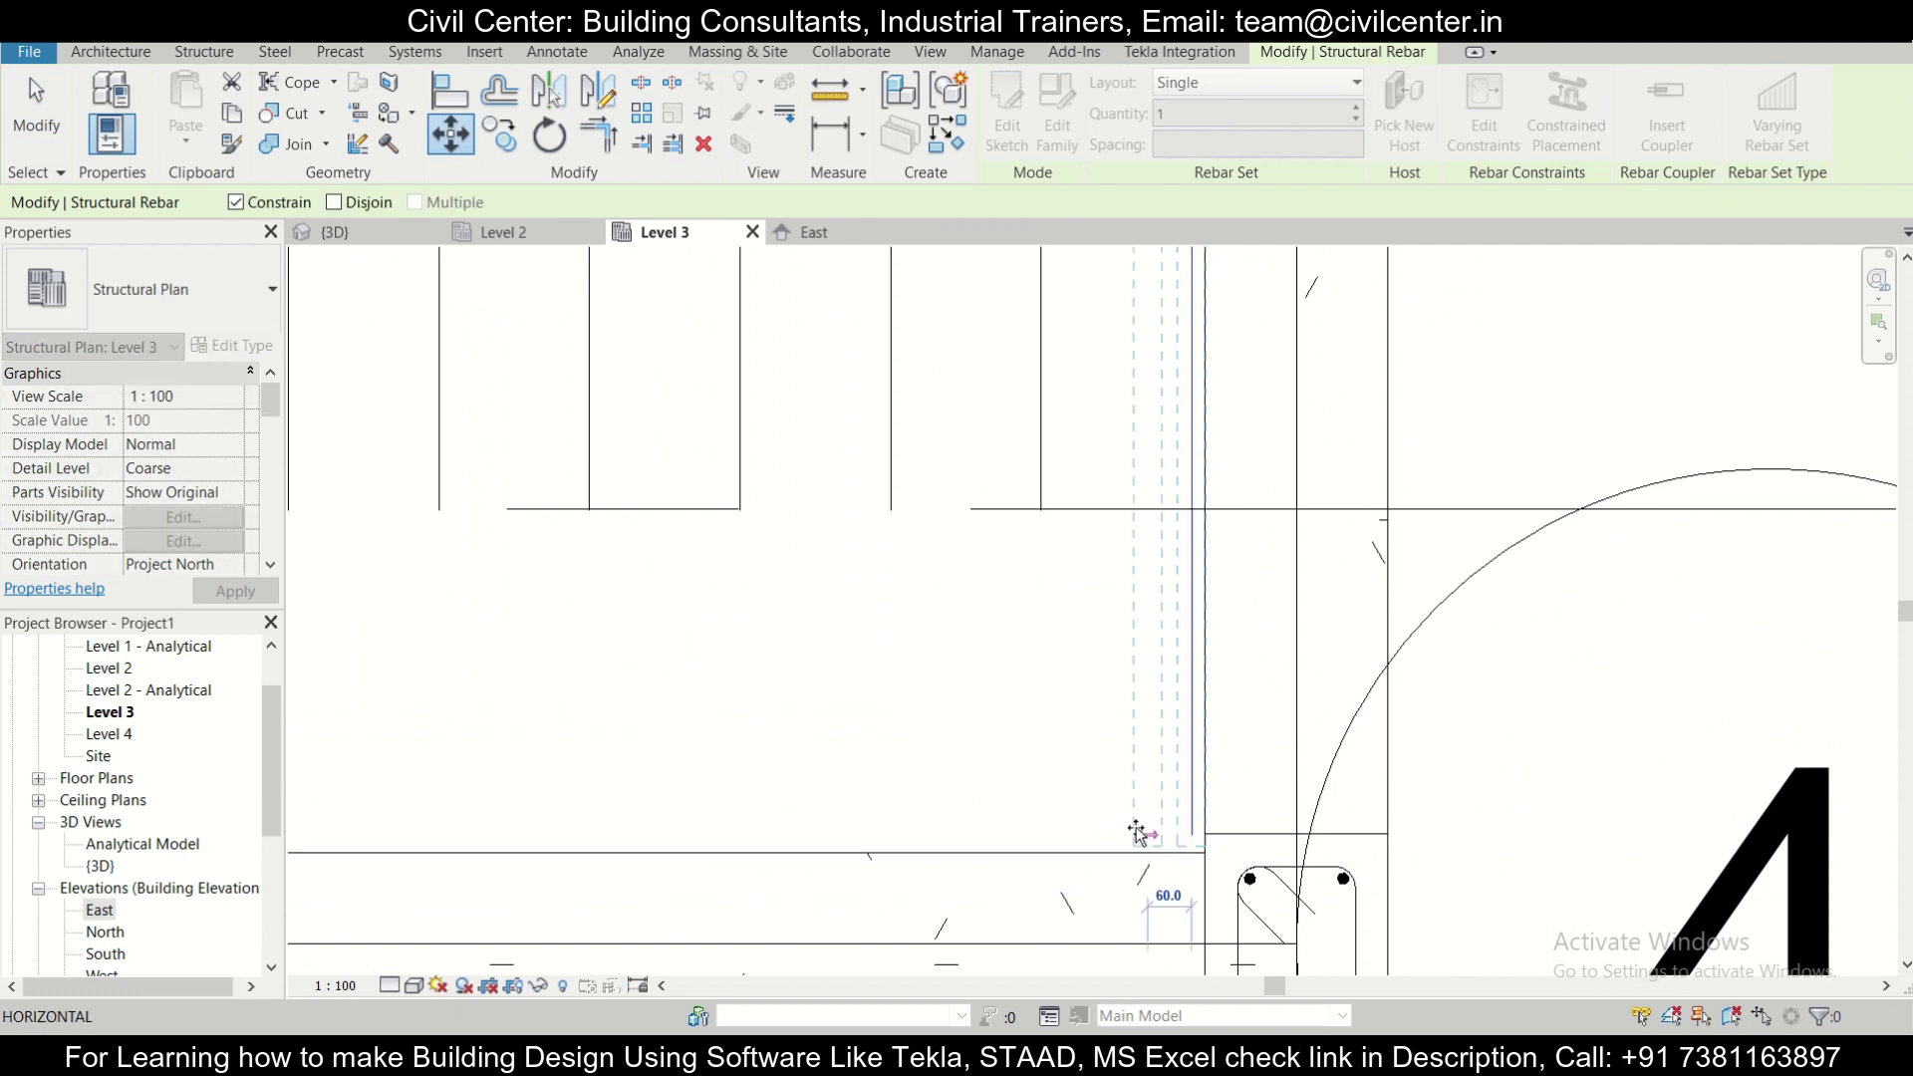
{"action": "left_click", "coordinate": [1122, 819]}
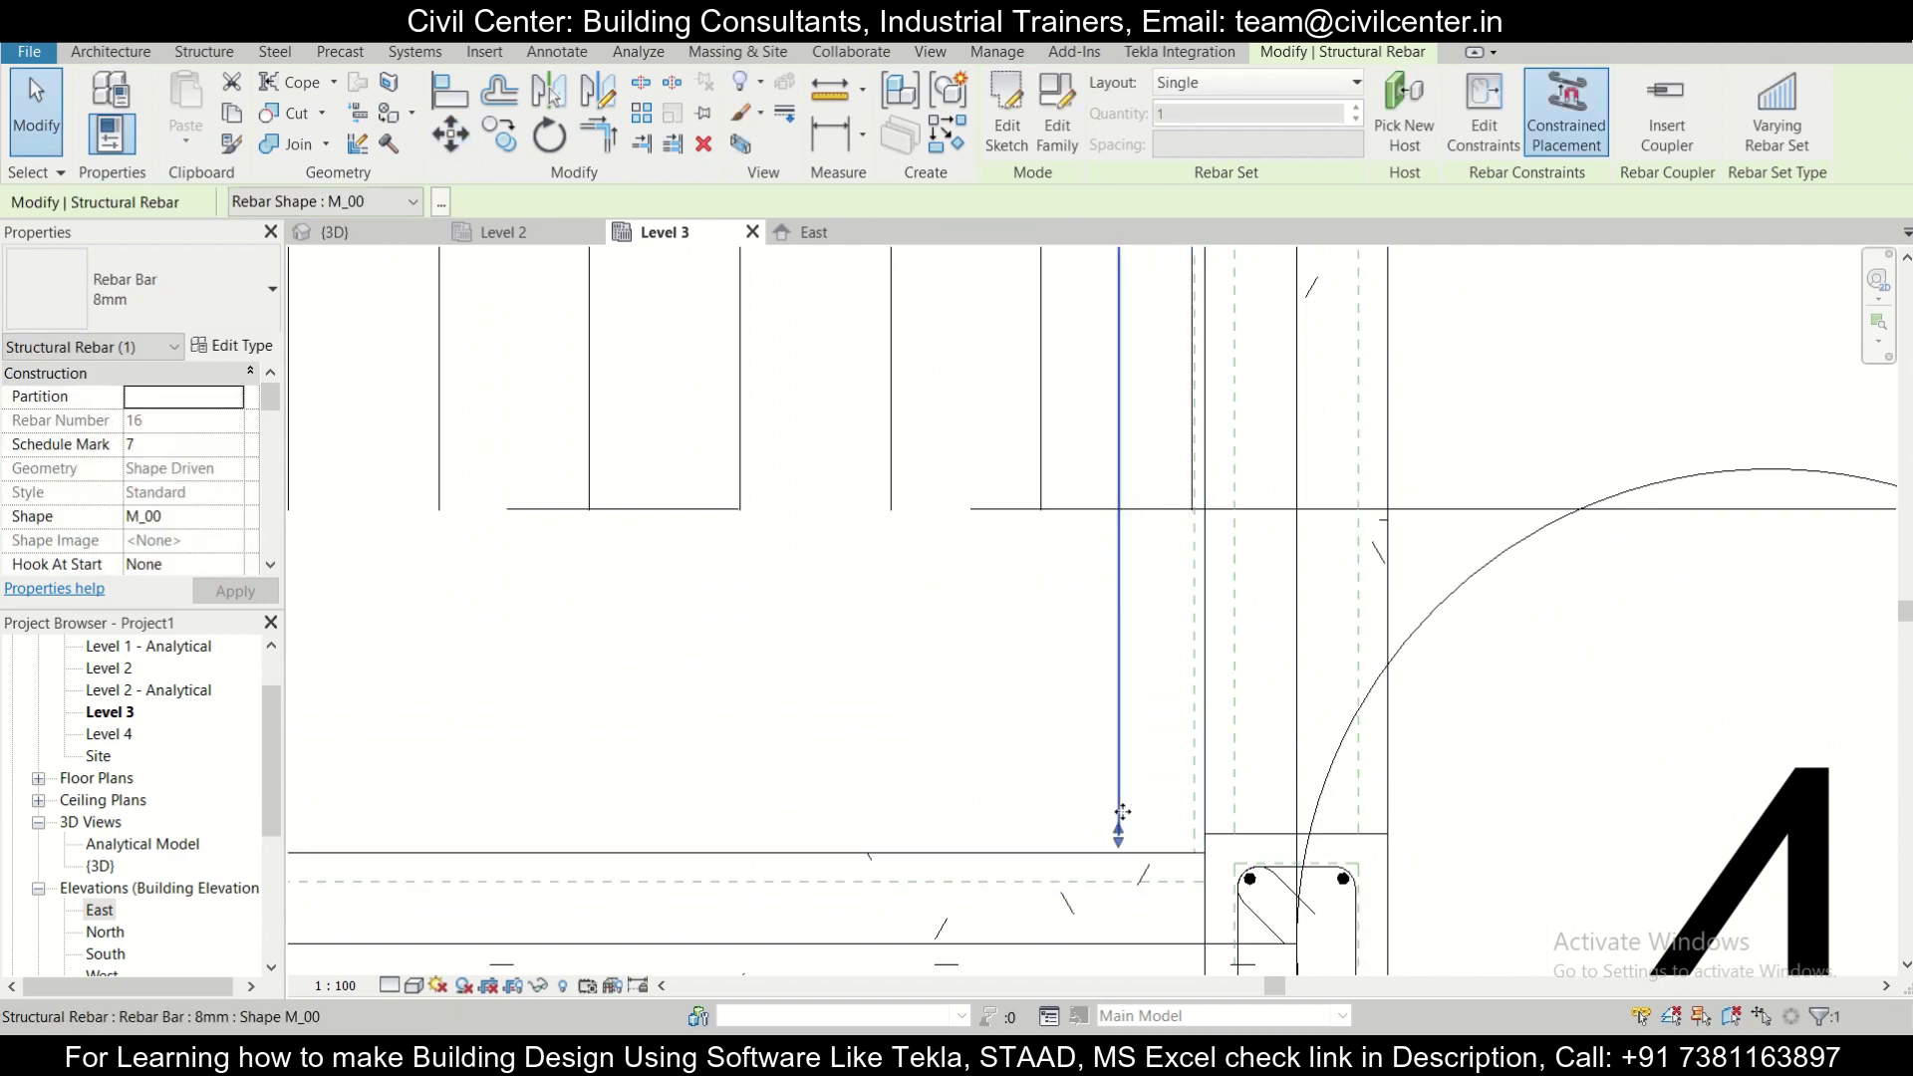
{"action": "scroll", "coordinate": [1140, 719], "scroll_direction": "down", "scroll_amount": 2}
{"action": "scroll", "coordinate": [1154, 687], "scroll_direction": "up", "scroll_amount": 3}
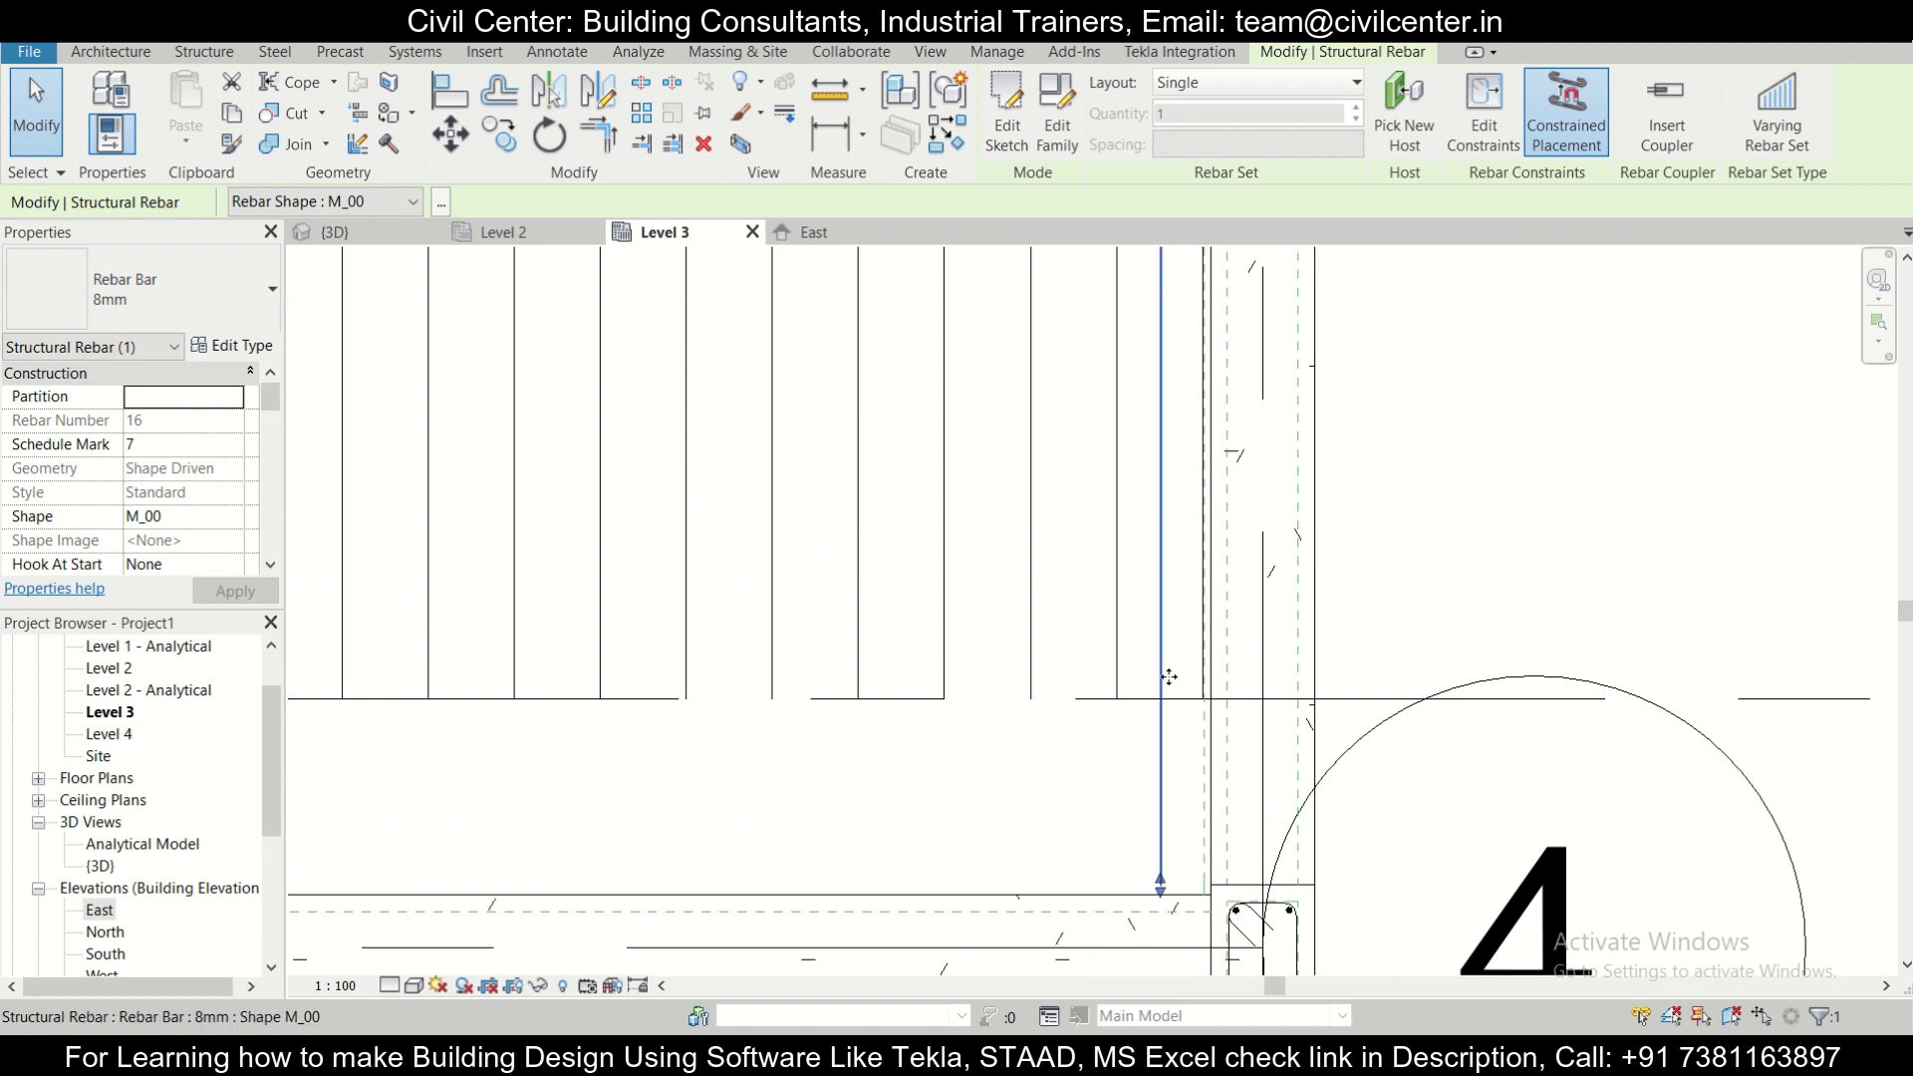
{"action": "scroll", "coordinate": [1133, 717], "scroll_direction": "down", "scroll_amount": 4}
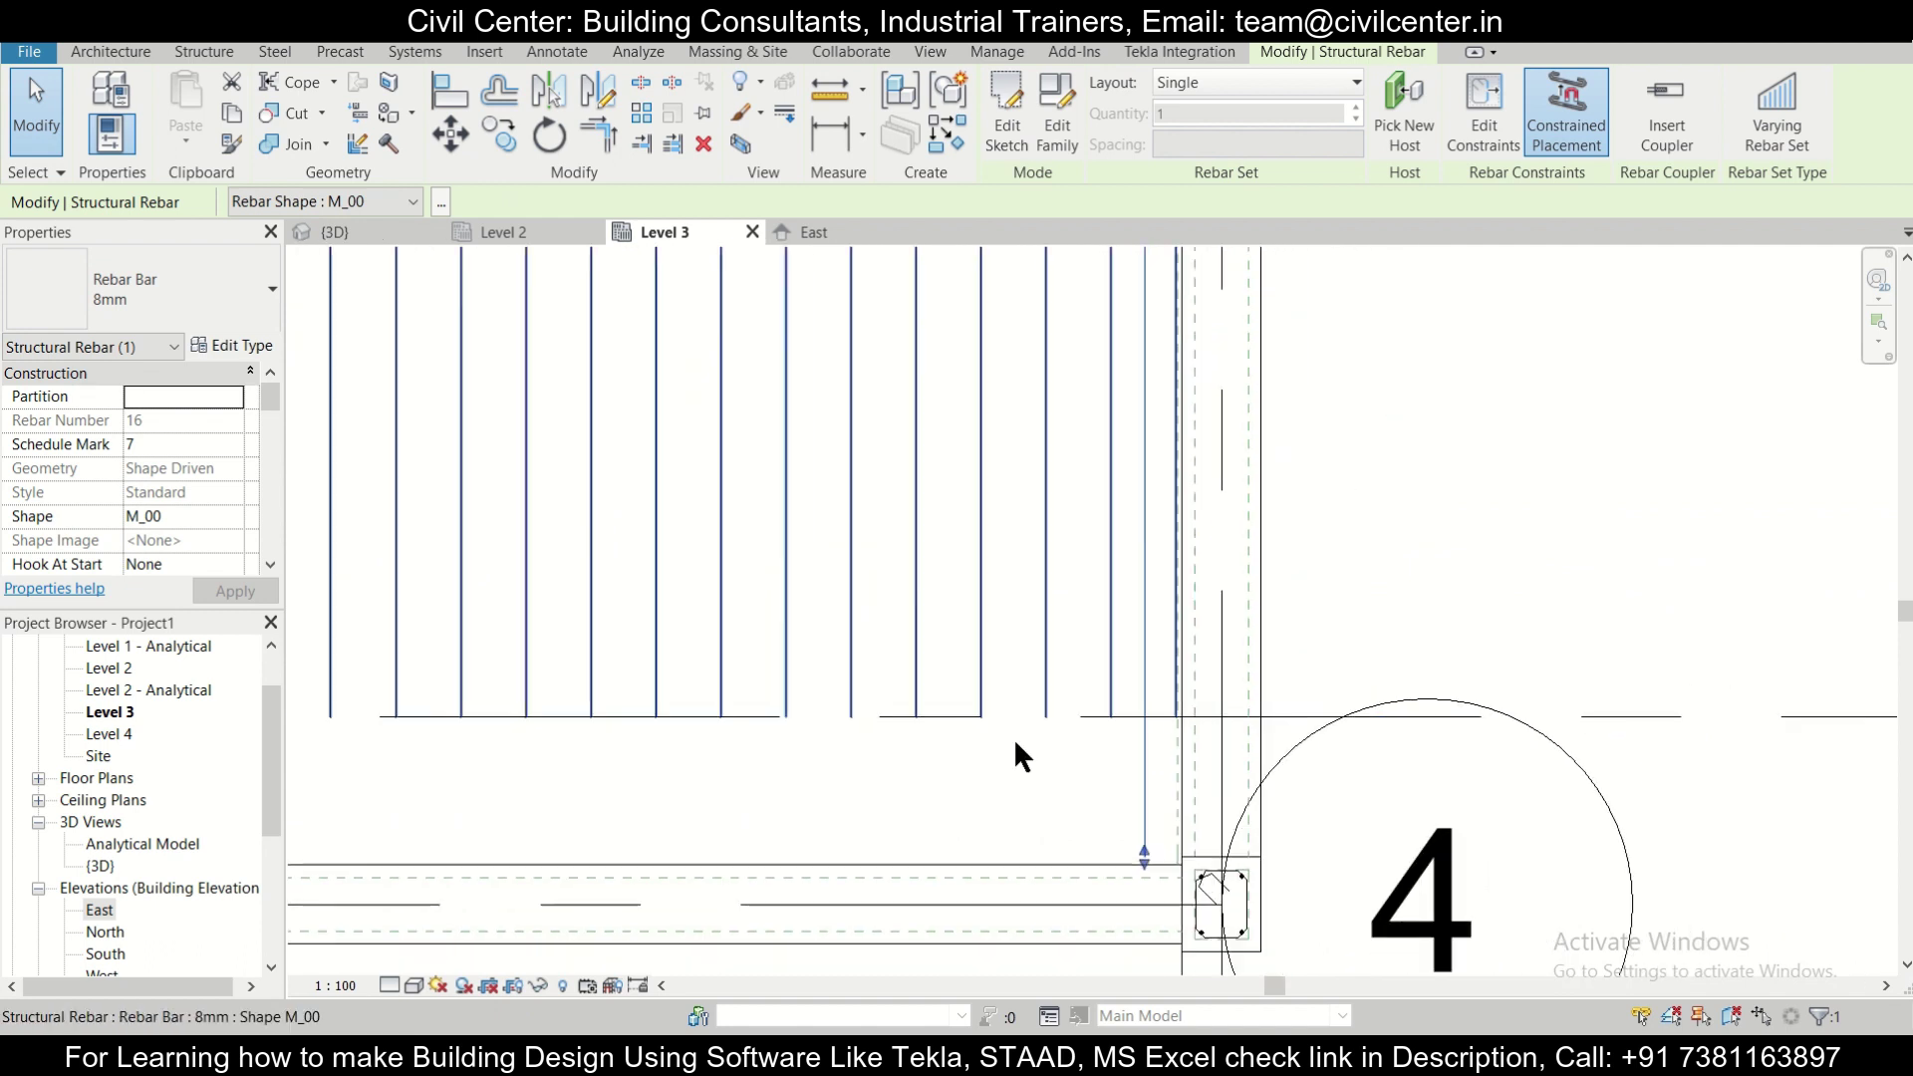
Distribute the moved bar across the slab with Maximum Spacing layout at 208 mm.
{"action": "left_click", "coordinate": [1246, 79]}
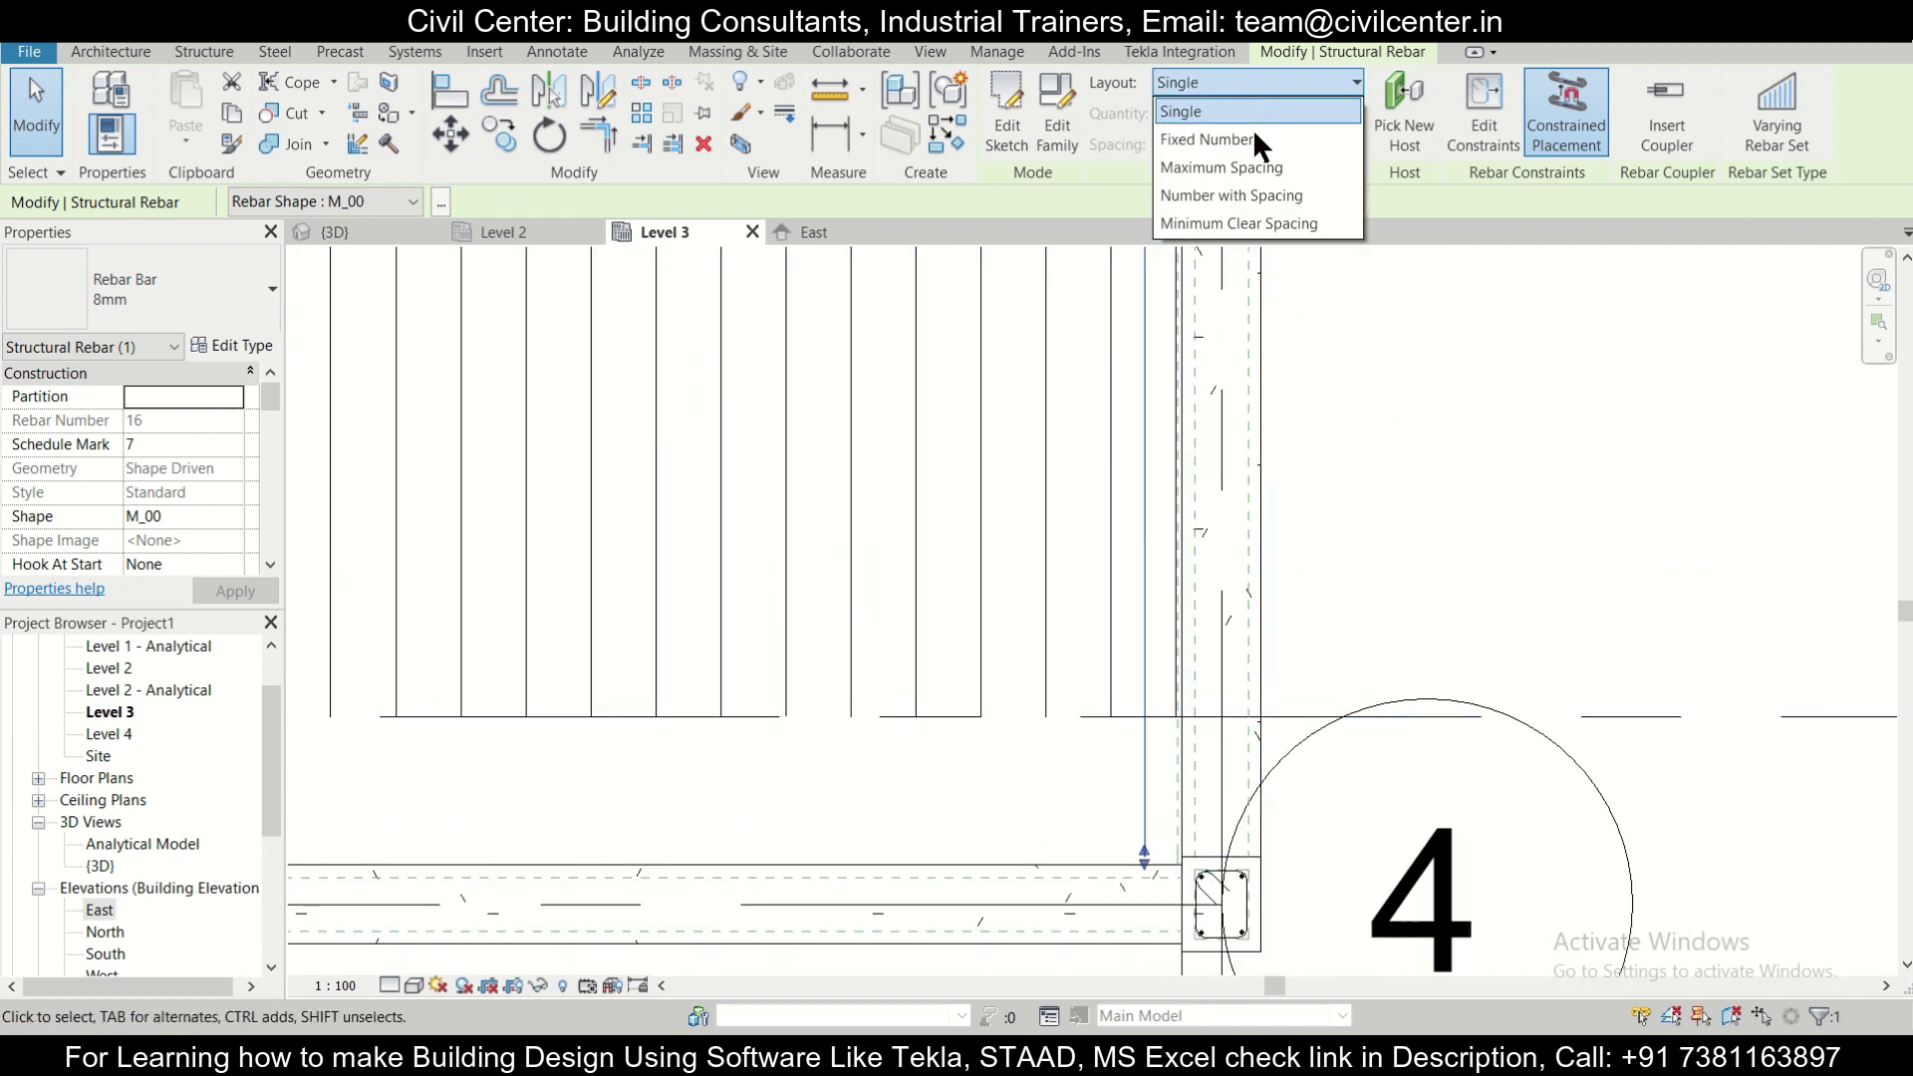
{"action": "left_click", "coordinate": [1258, 133]}
{"action": "double_click", "coordinate": [1189, 143]}
{"action": "type", "text": "208"}
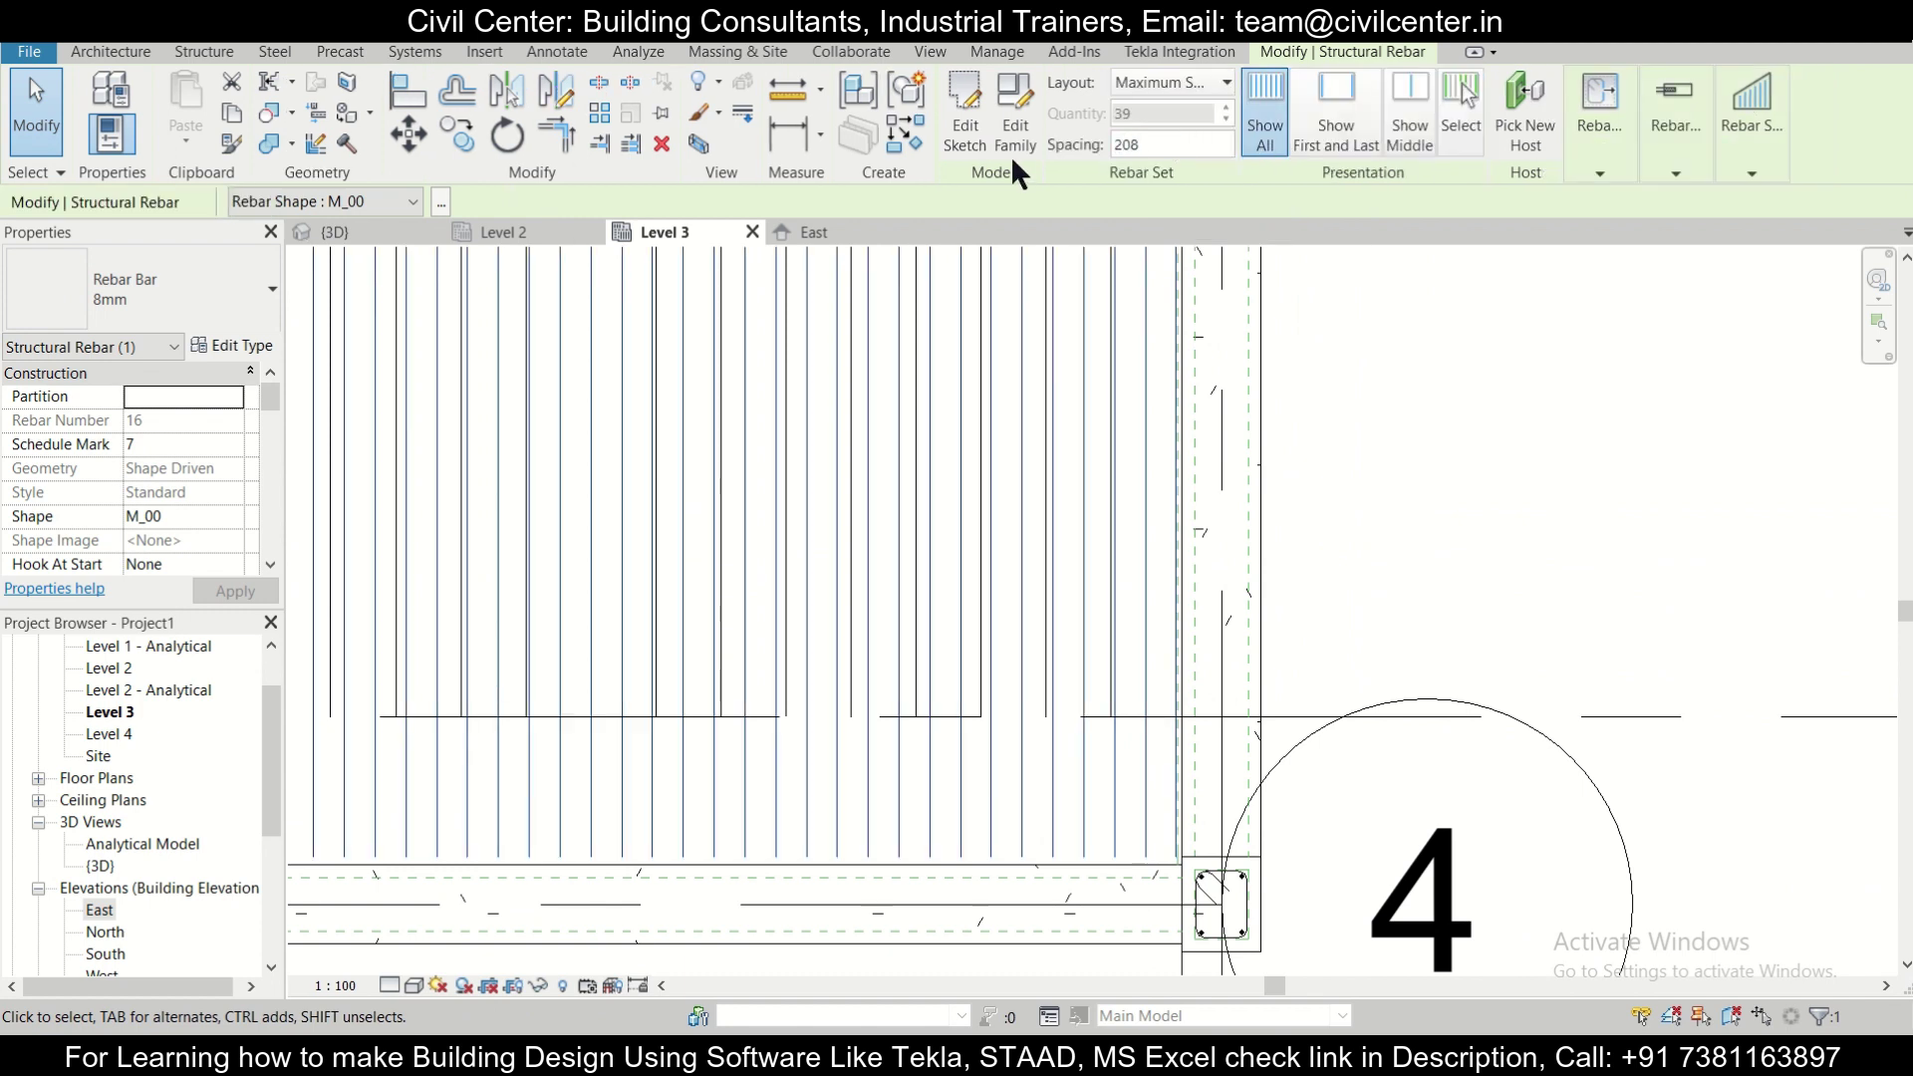
{"action": "left_click", "coordinate": [1569, 439]}
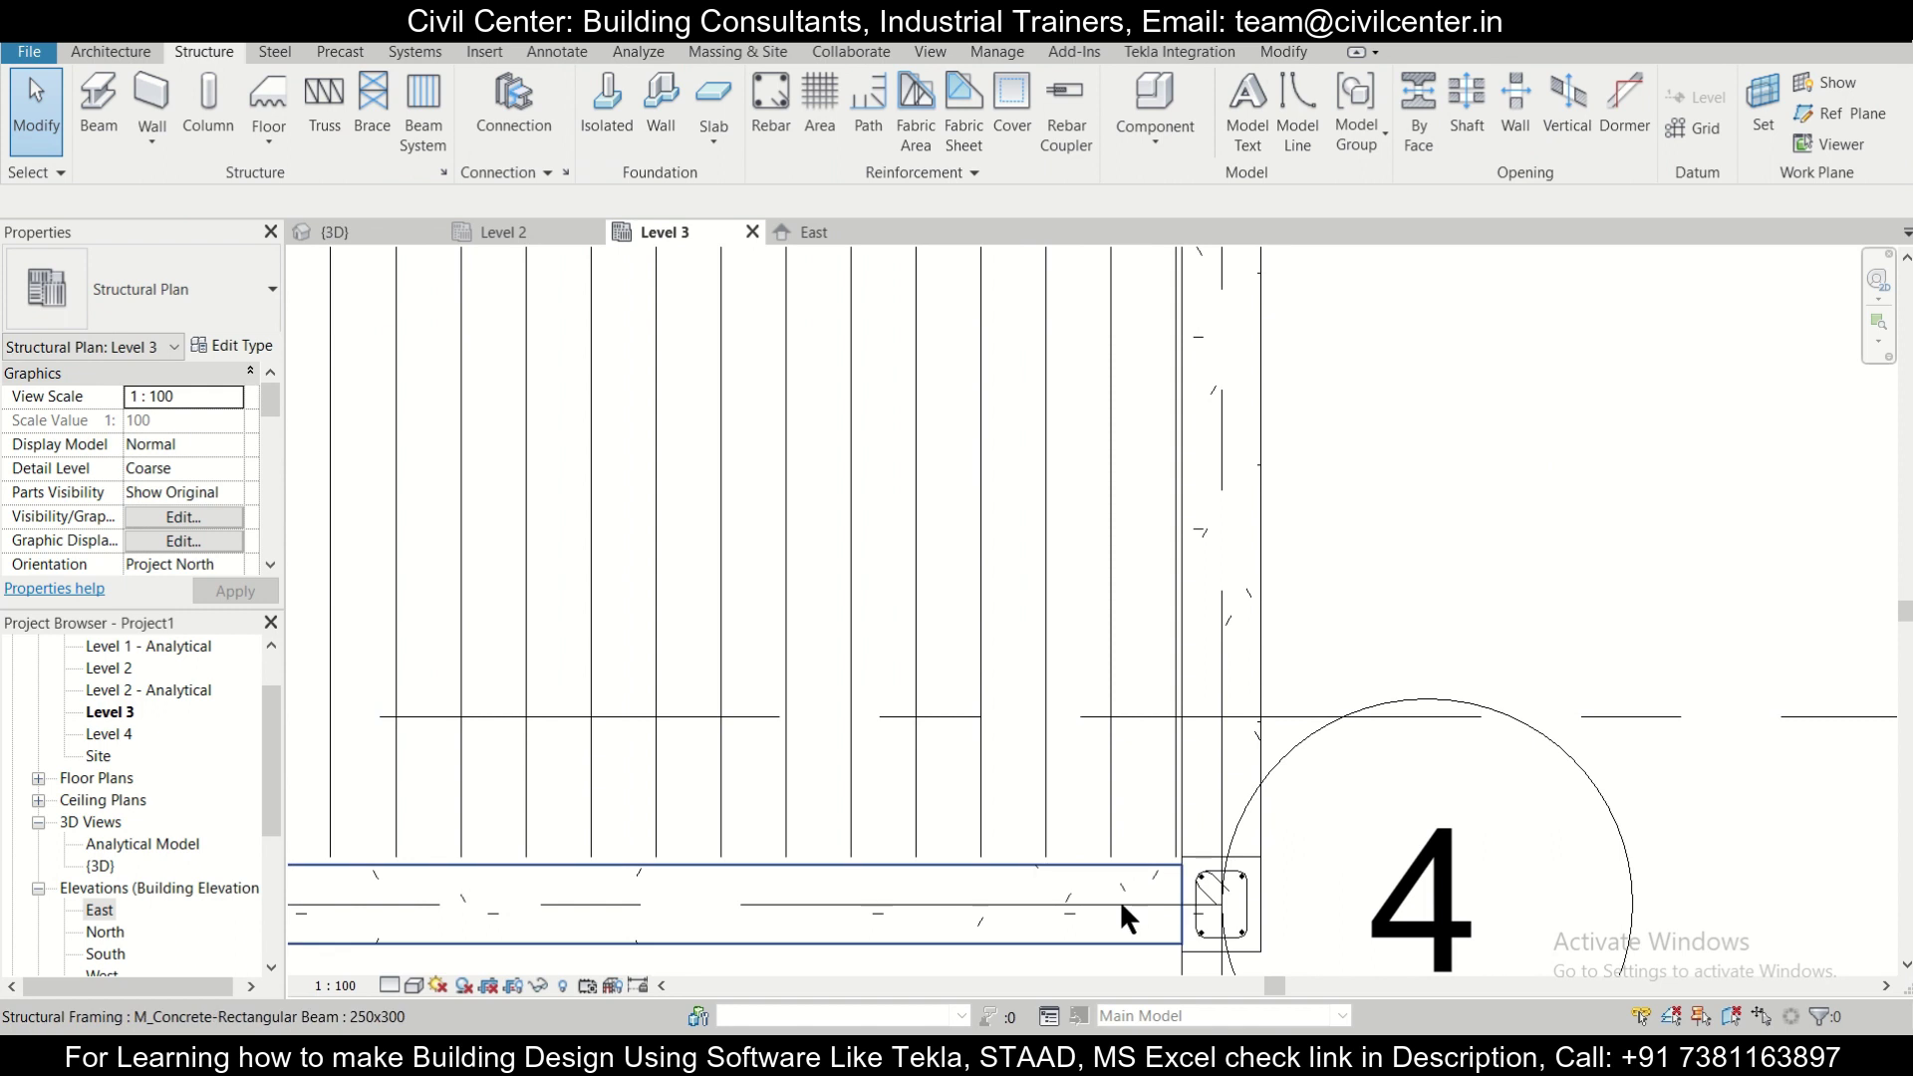
Select the bar set reaching the grid 4 beam and pull its distribution end near grid 2 inward, offsetting its bars from the other set.
{"action": "scroll", "coordinate": [1139, 870], "scroll_direction": "down", "scroll_amount": 1}
{"action": "scroll", "coordinate": [1103, 829], "scroll_direction": "down", "scroll_amount": 2}
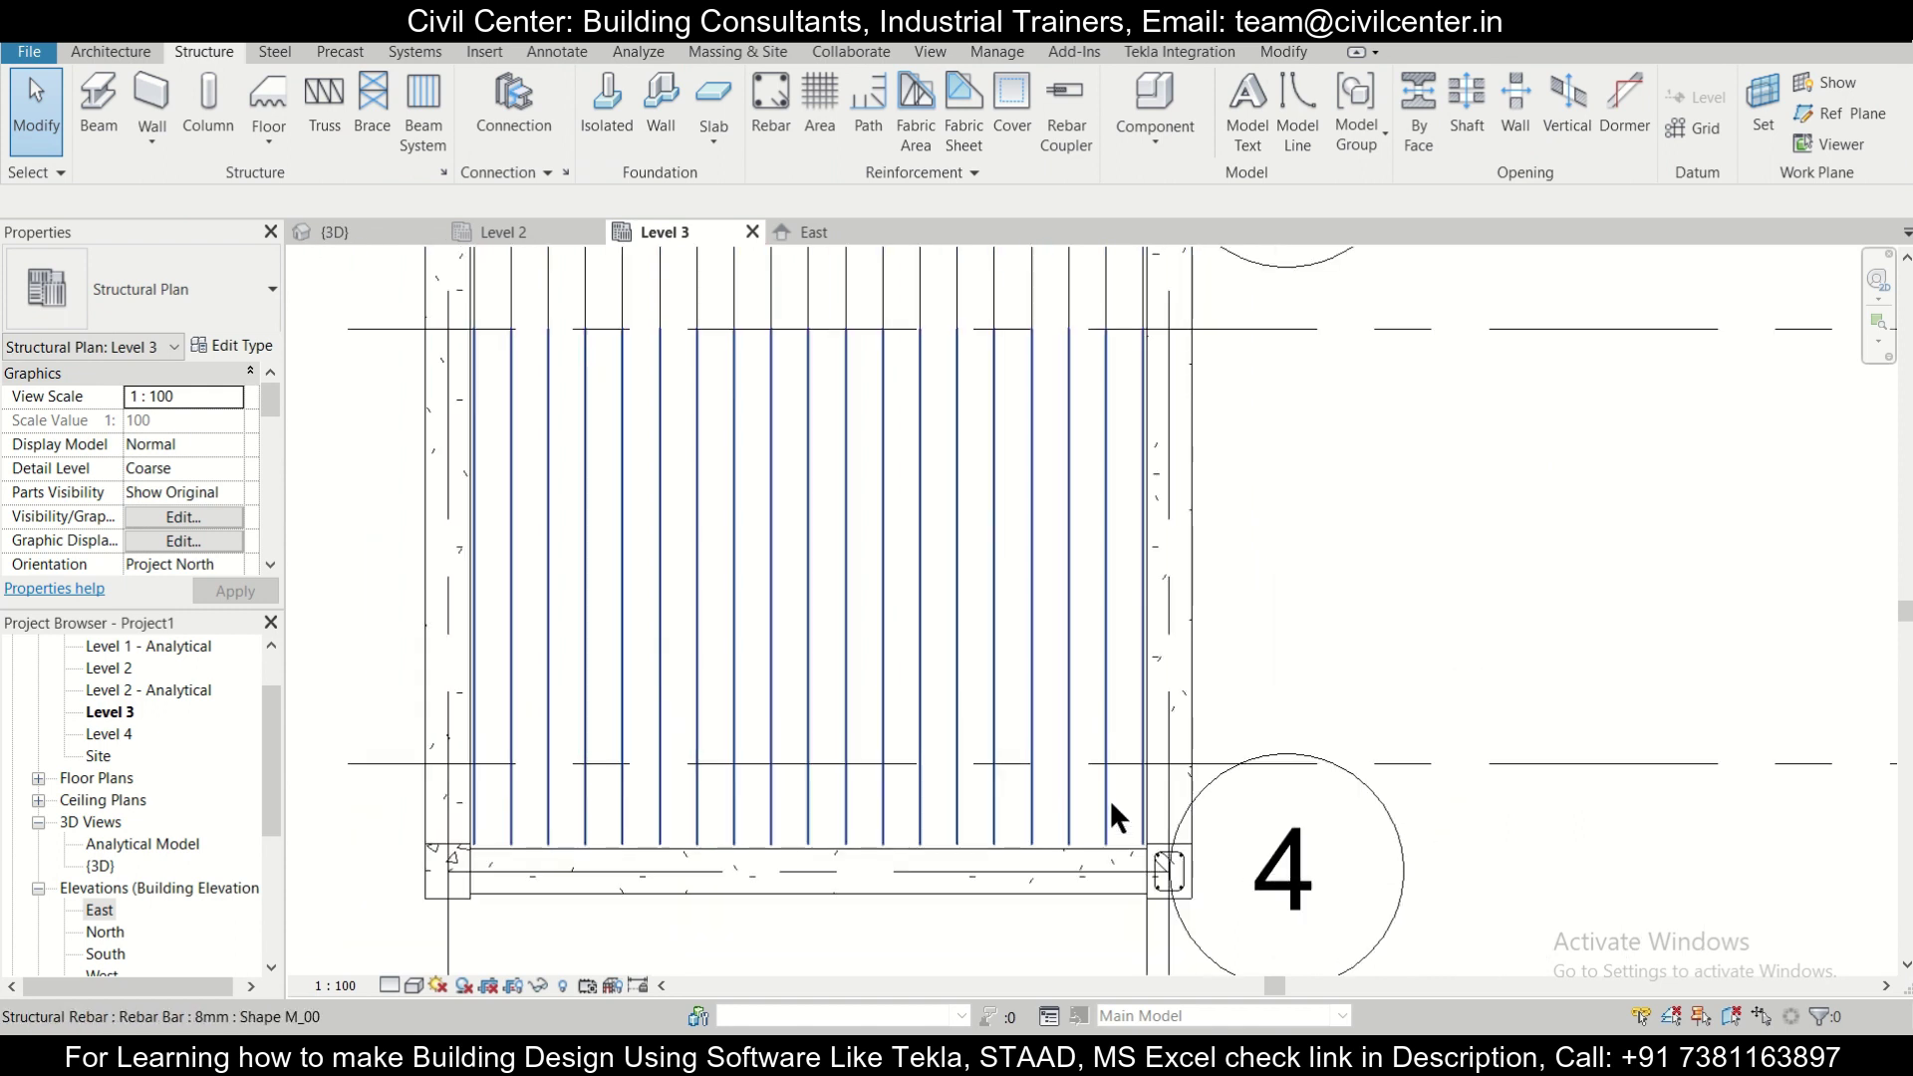
{"action": "scroll", "coordinate": [1110, 803], "scroll_direction": "down", "scroll_amount": 1}
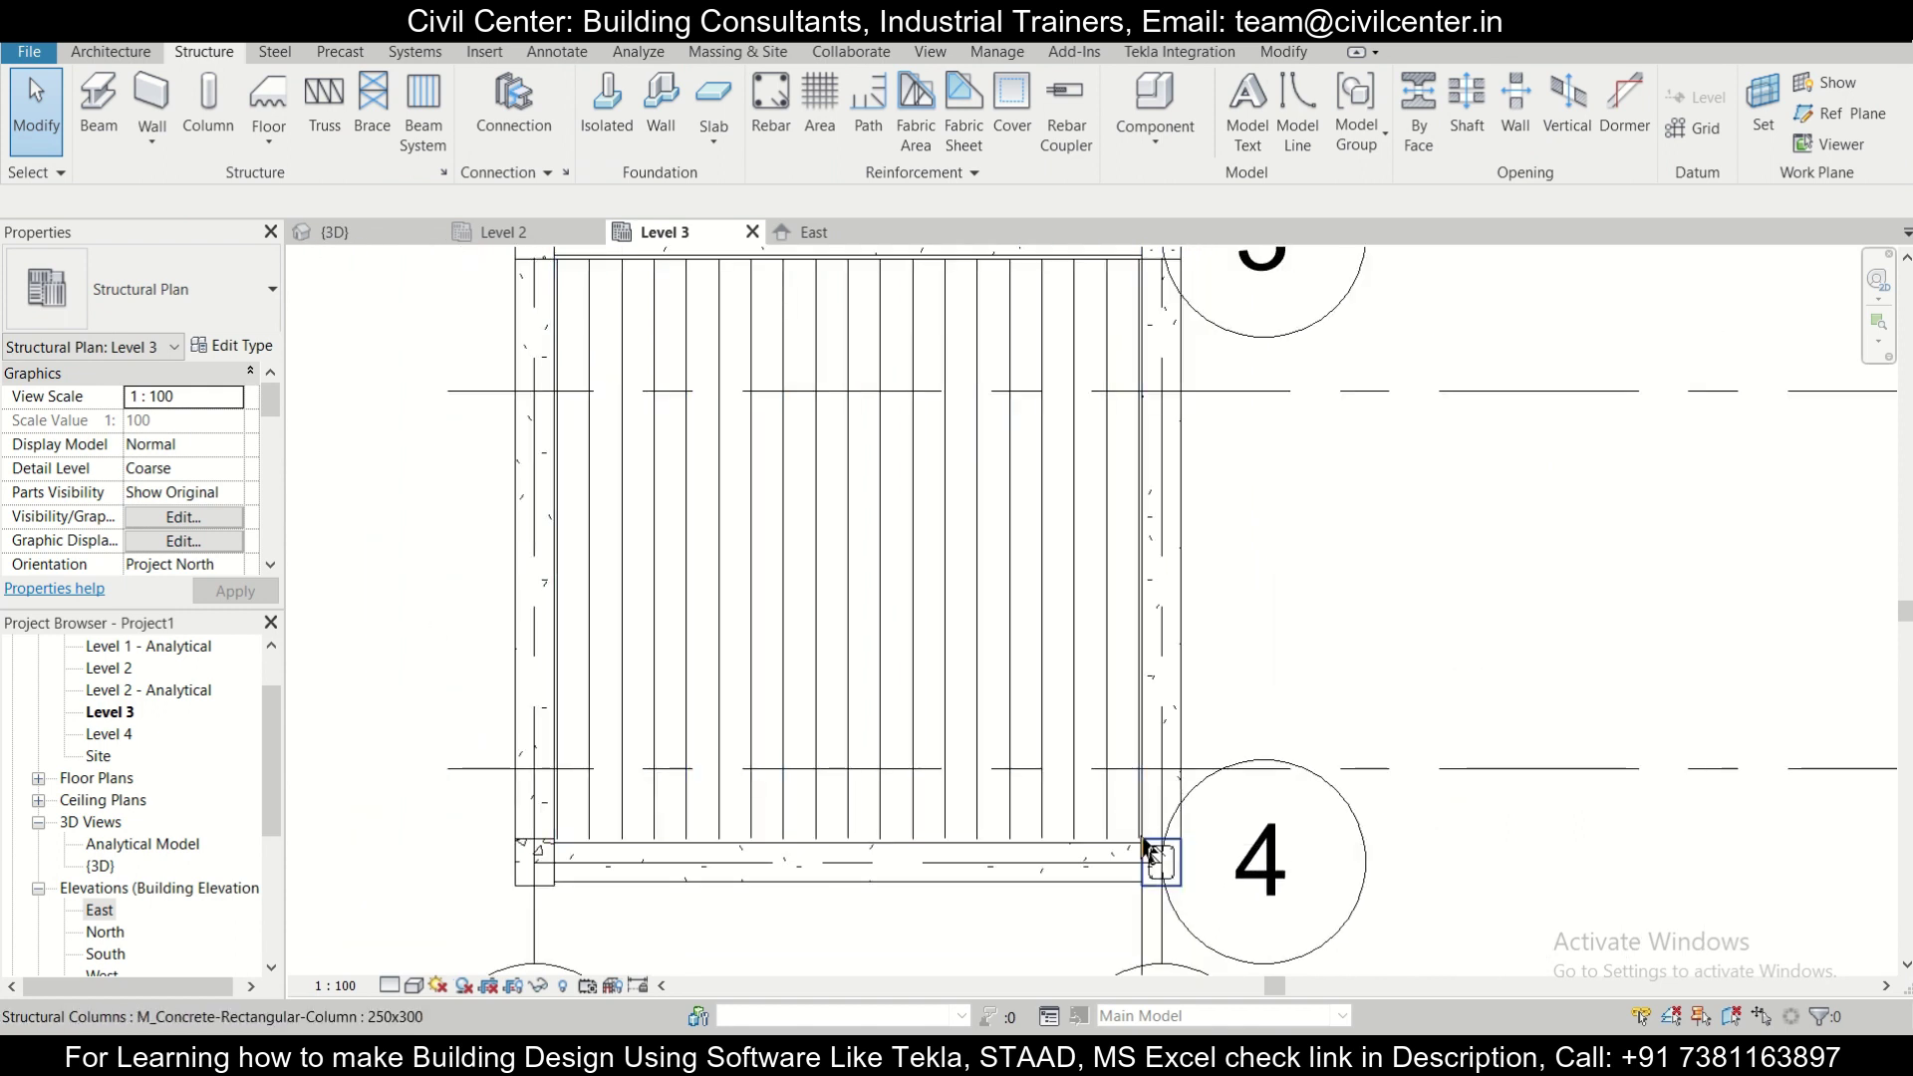
{"action": "scroll", "coordinate": [1143, 847], "scroll_direction": "up", "scroll_amount": 3}
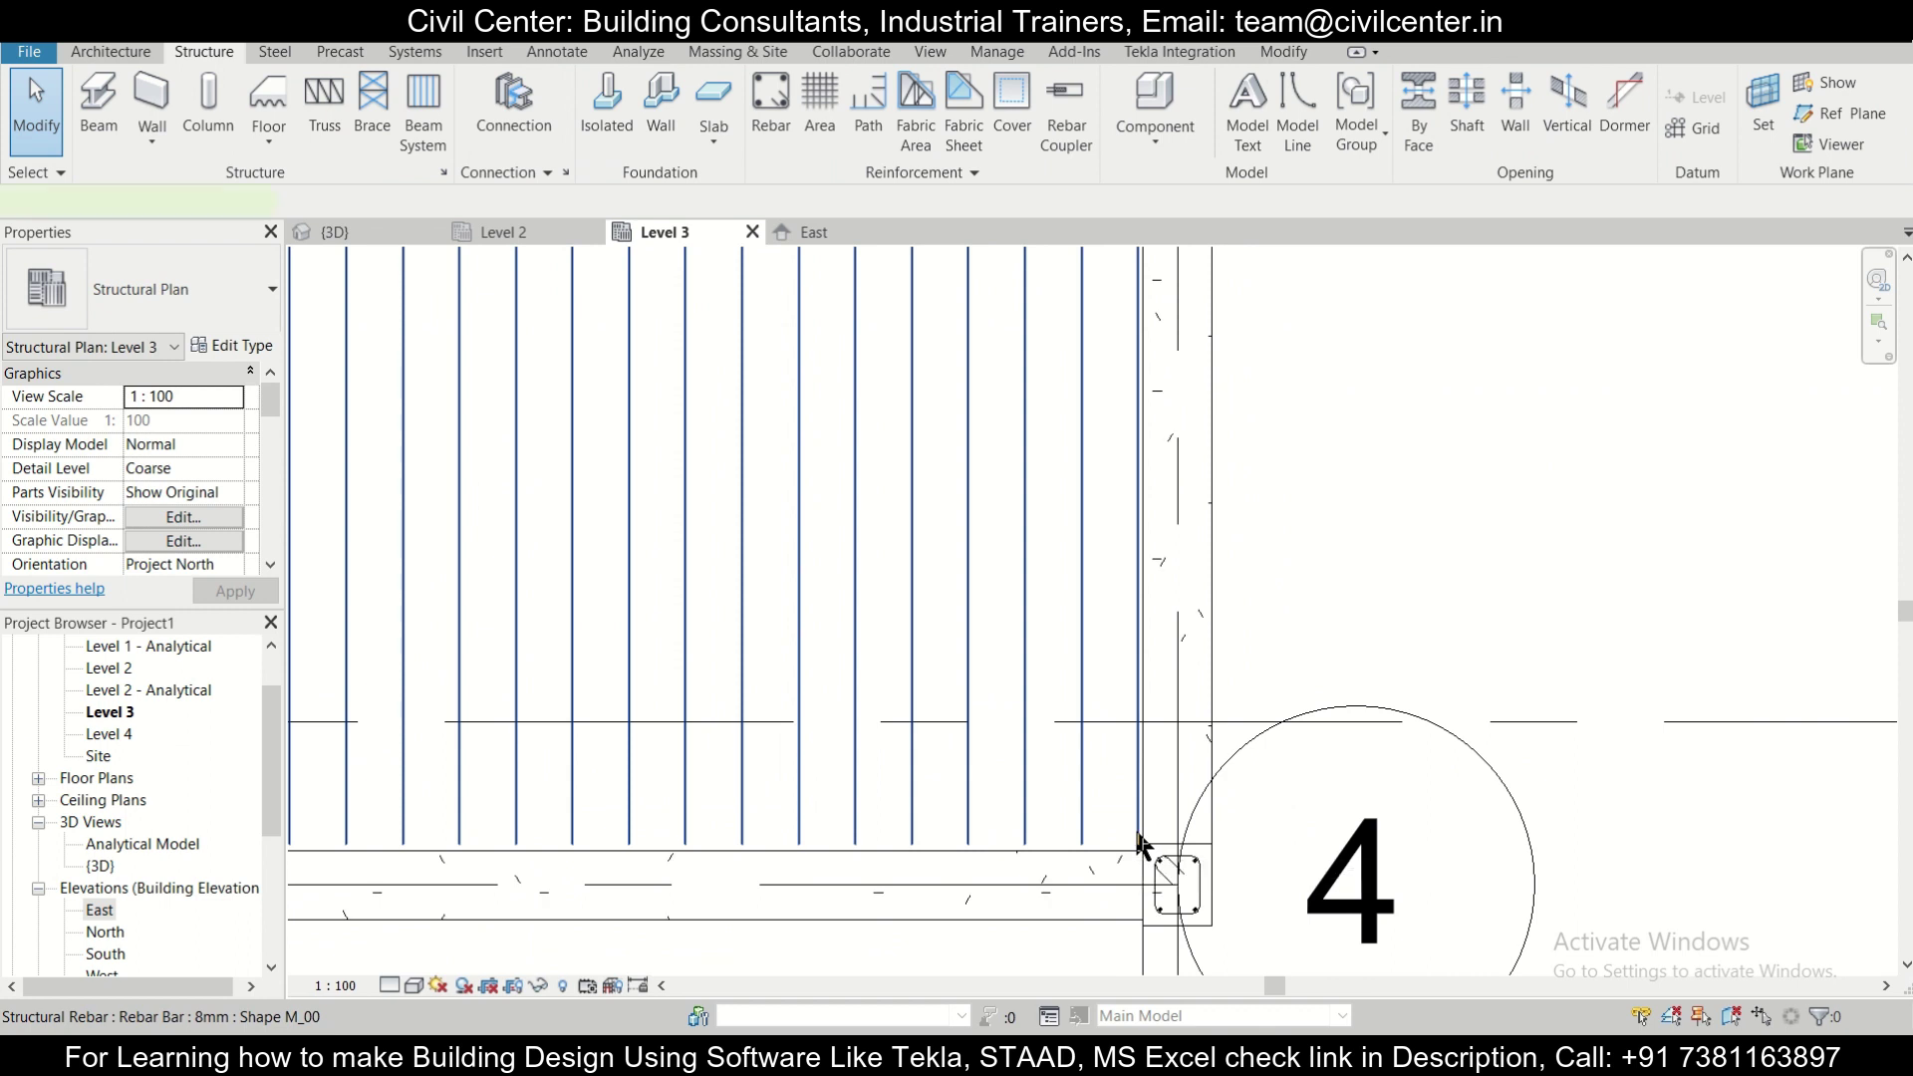
{"action": "left_click", "coordinate": [1140, 844]}
{"action": "scroll", "coordinate": [1147, 558], "scroll_direction": "down", "scroll_amount": 2}
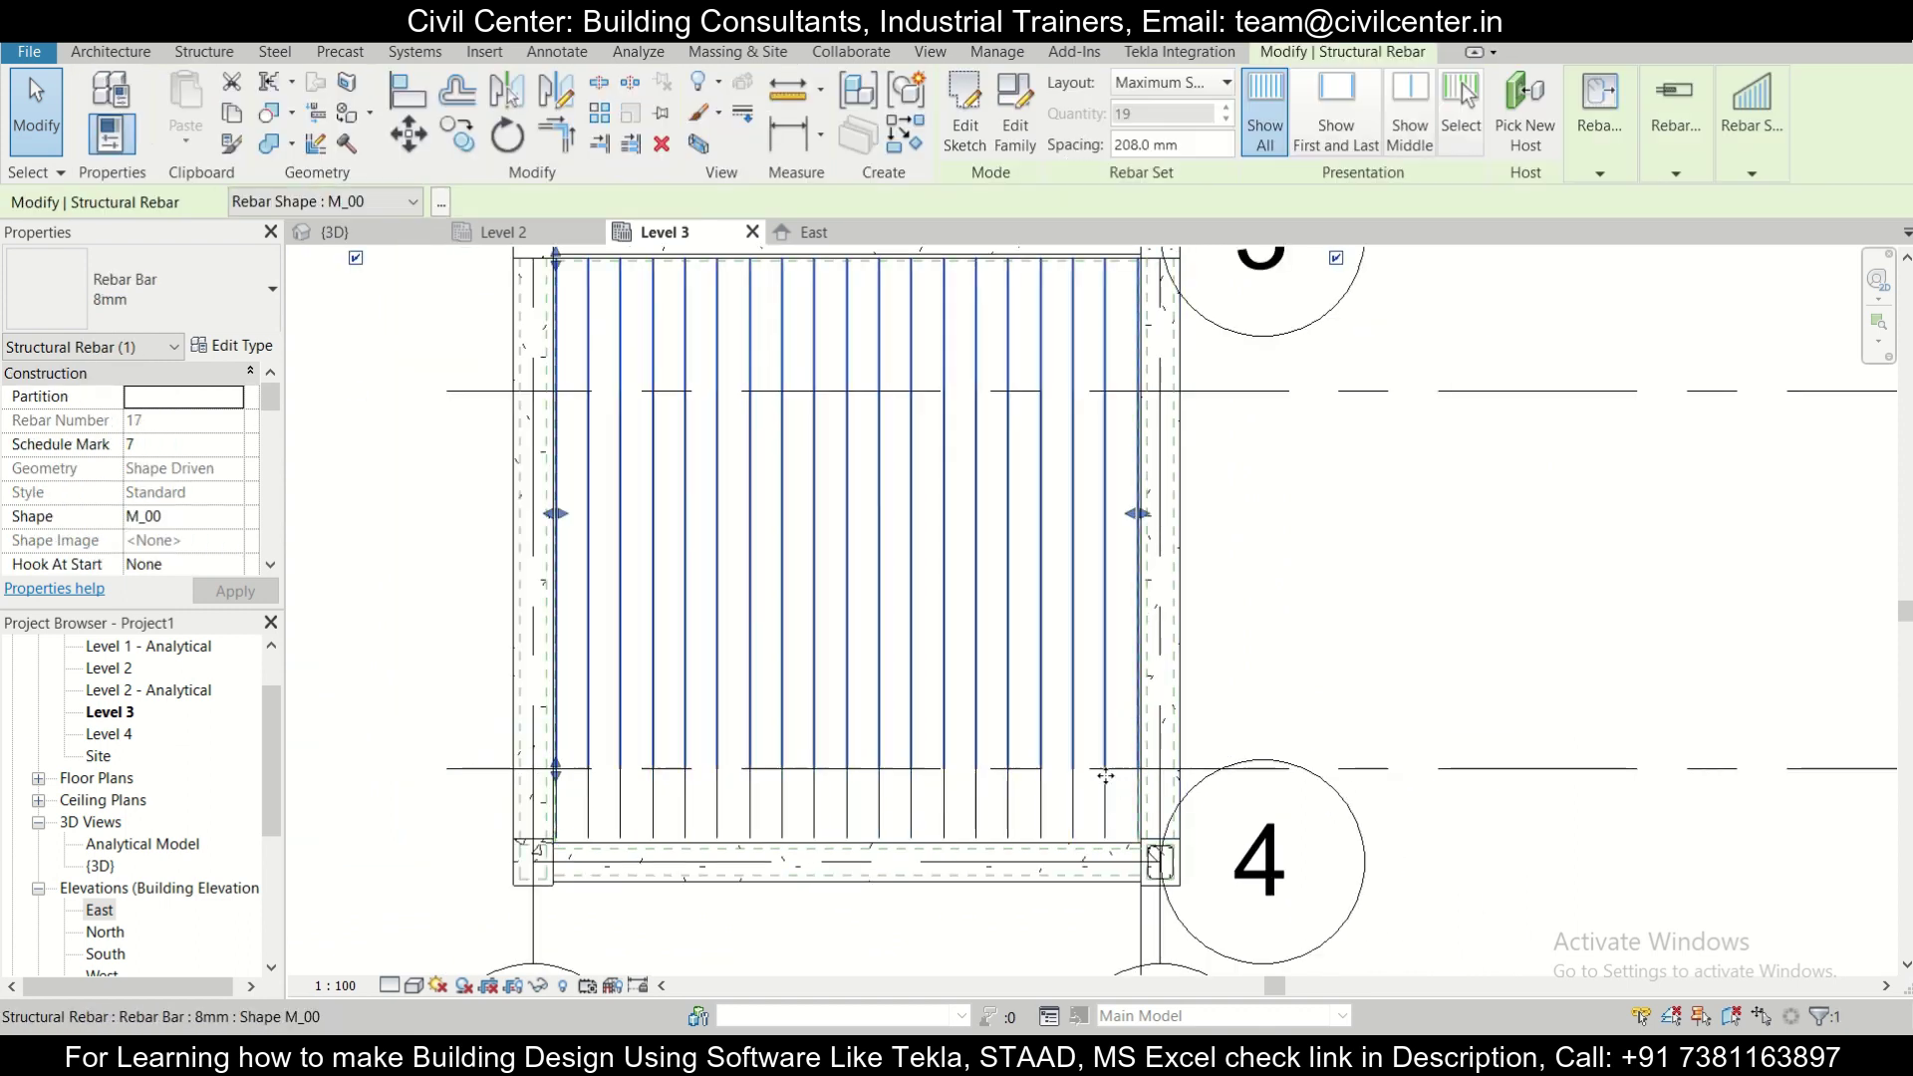
{"action": "left_click", "coordinate": [1096, 807]}
{"action": "left_click", "coordinate": [1097, 807]}
{"action": "scroll", "coordinate": [1133, 811], "scroll_direction": "up", "scroll_amount": 3}
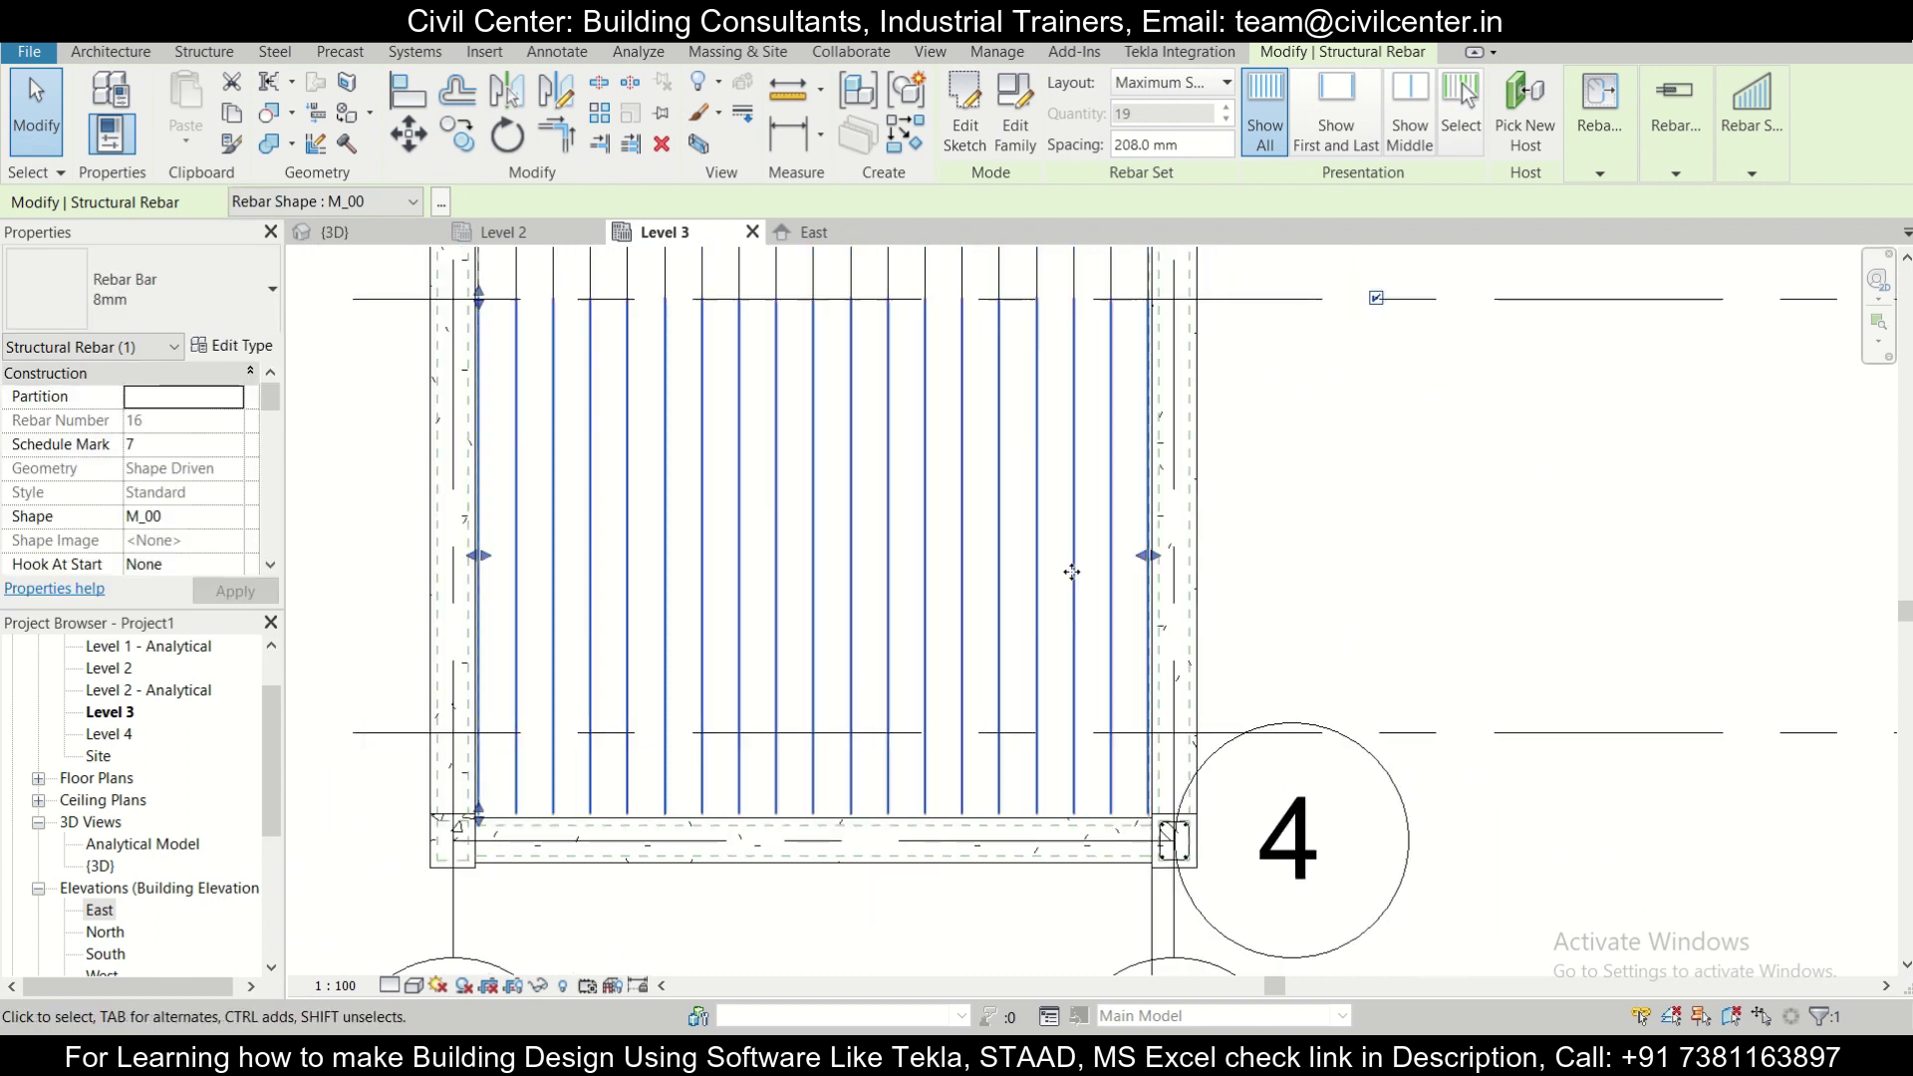
{"action": "scroll", "coordinate": [1146, 554], "scroll_direction": "up", "scroll_amount": 2}
{"action": "left_click_drag", "start_coordinate": [1146, 554], "coordinate": [1118, 556]}
{"action": "scroll", "coordinate": [938, 682], "scroll_direction": "down", "scroll_amount": 2}
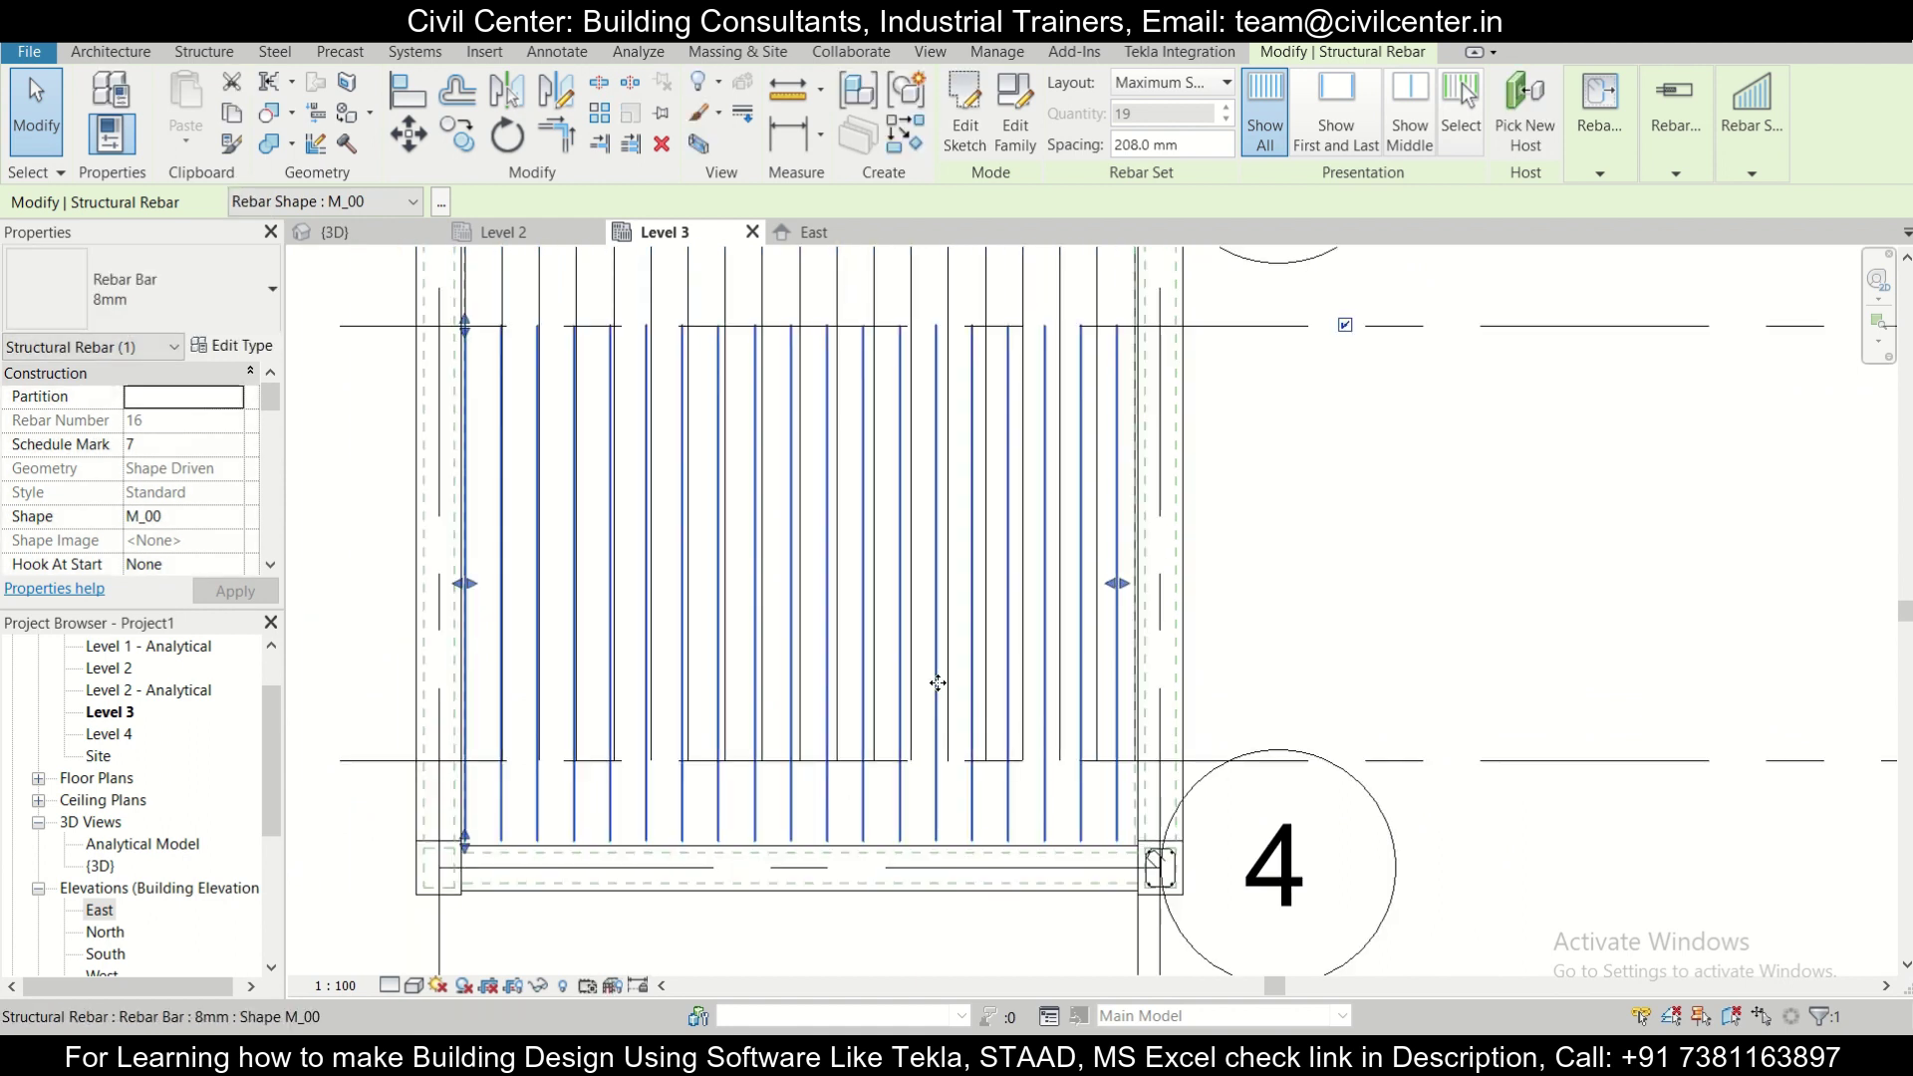
Pull the selected bar set's other distribution end inward from the opposite beam so its bars alternate with the other set.
{"action": "middle_click_drag", "start_coordinate": [938, 682], "coordinate": [990, 684]}
{"action": "scroll", "coordinate": [640, 611], "scroll_direction": "up", "scroll_amount": 2}
{"action": "left_click_drag", "start_coordinate": [505, 566], "coordinate": [535, 563]}
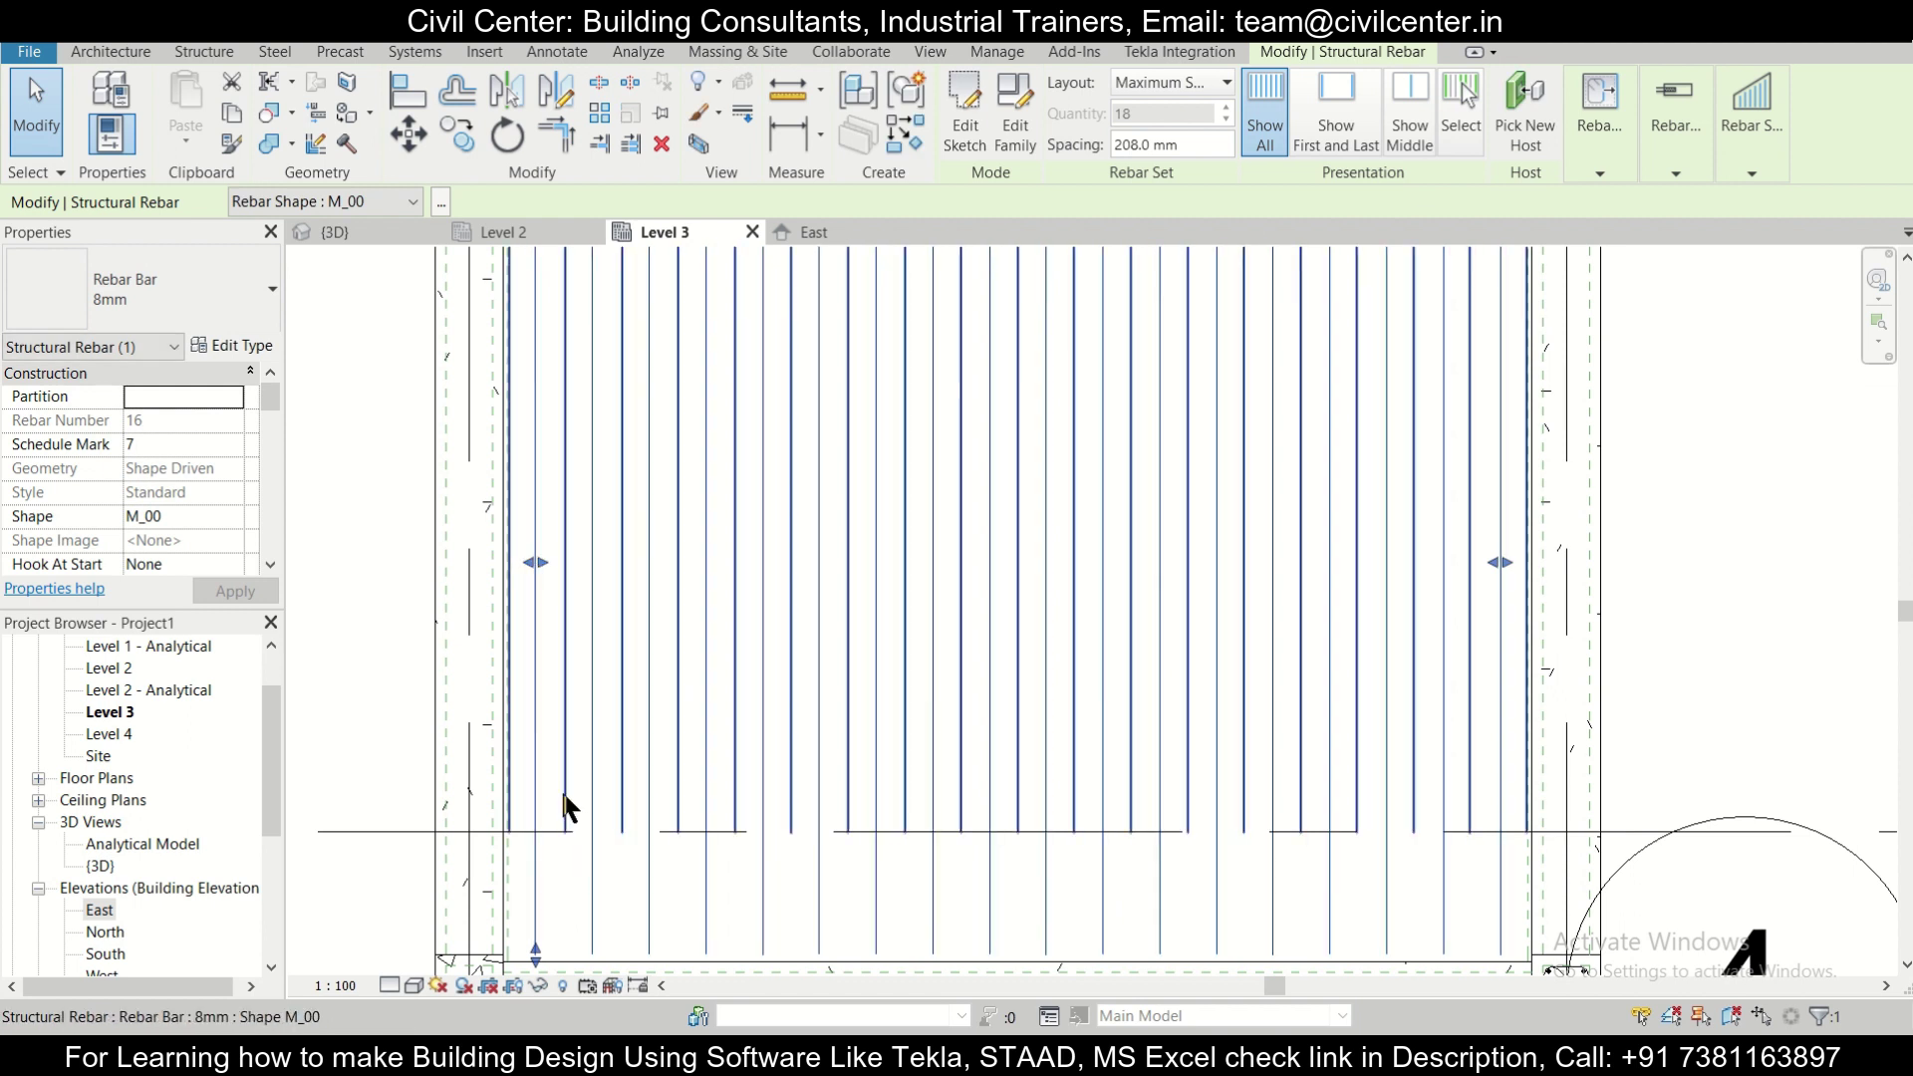
{"action": "scroll", "coordinate": [591, 858], "scroll_direction": "down", "scroll_amount": 2}
{"action": "scroll", "coordinate": [598, 857], "scroll_direction": "down", "scroll_amount": 2}
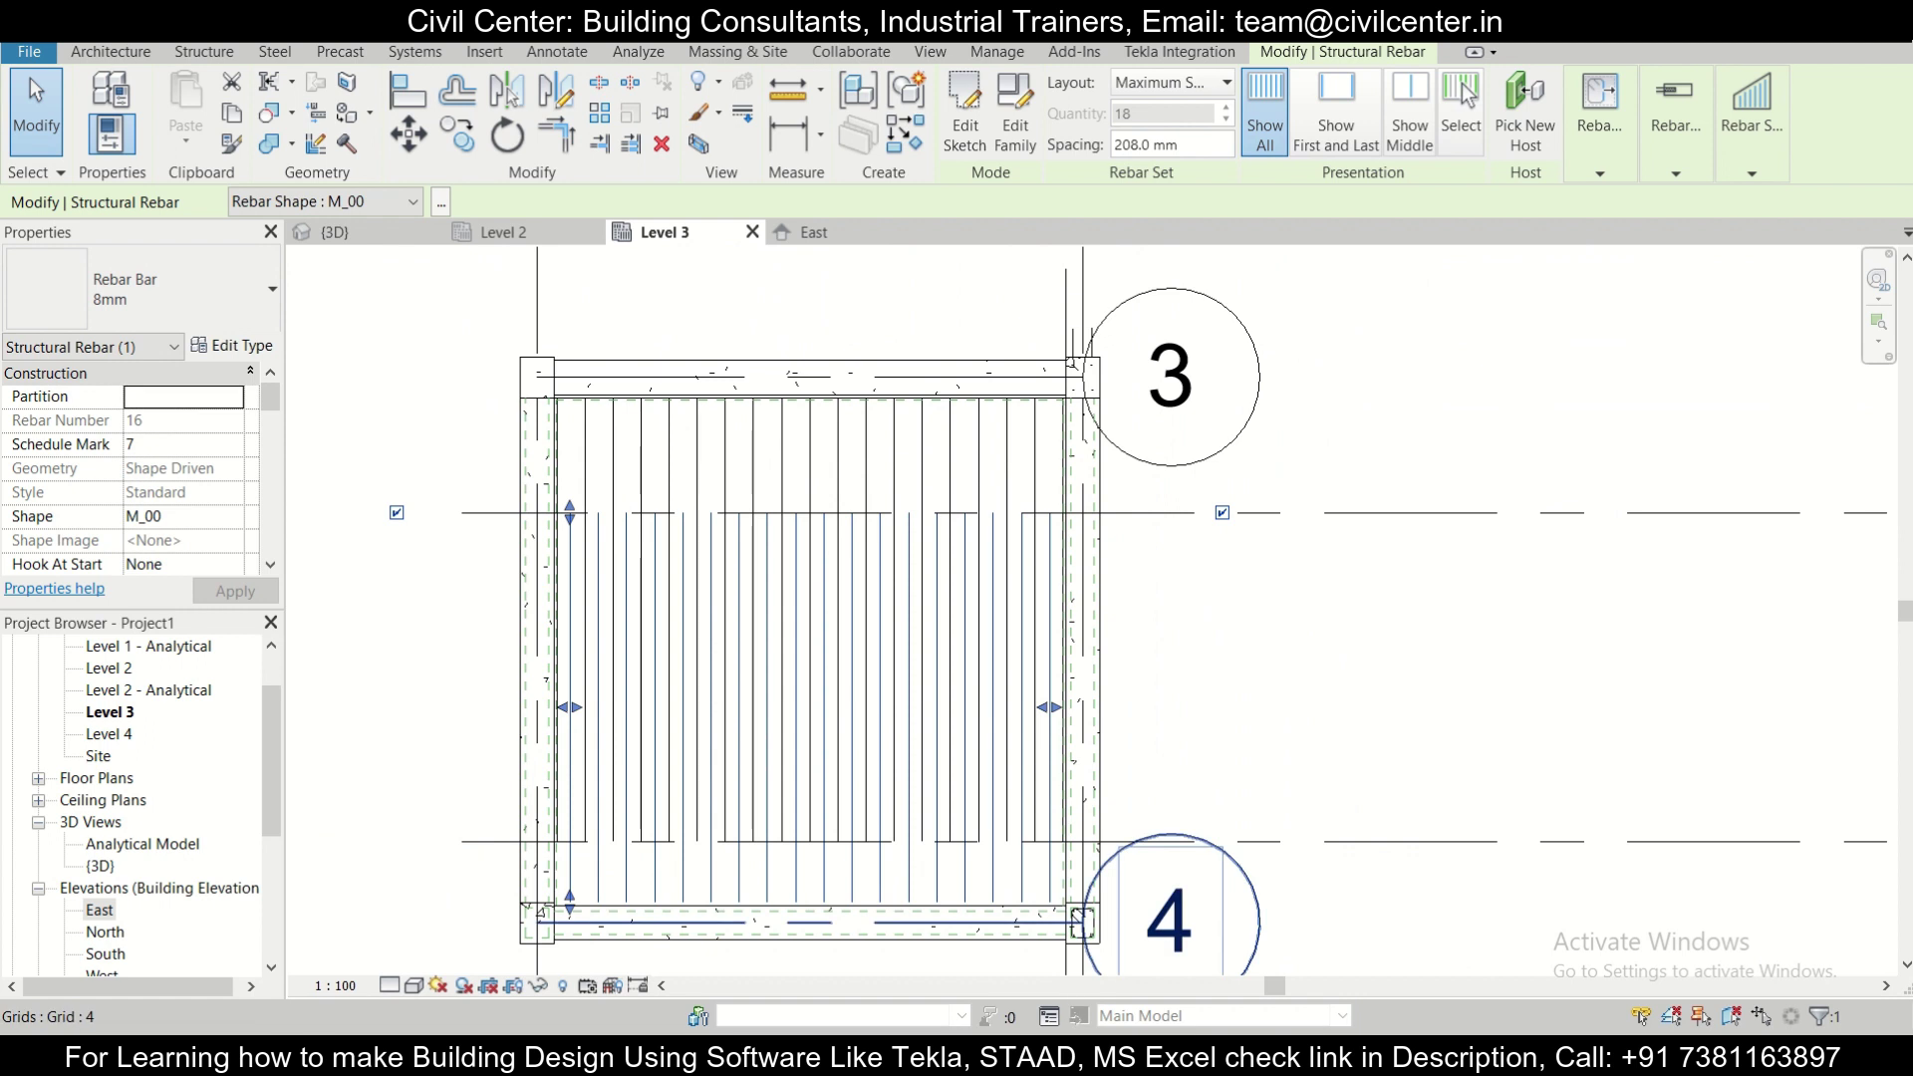
In the East elevation, set up placement of a straight M_00 8mm rebar with Perpendicular to Cover orientation.
{"action": "key", "text": "alt+Tab"}
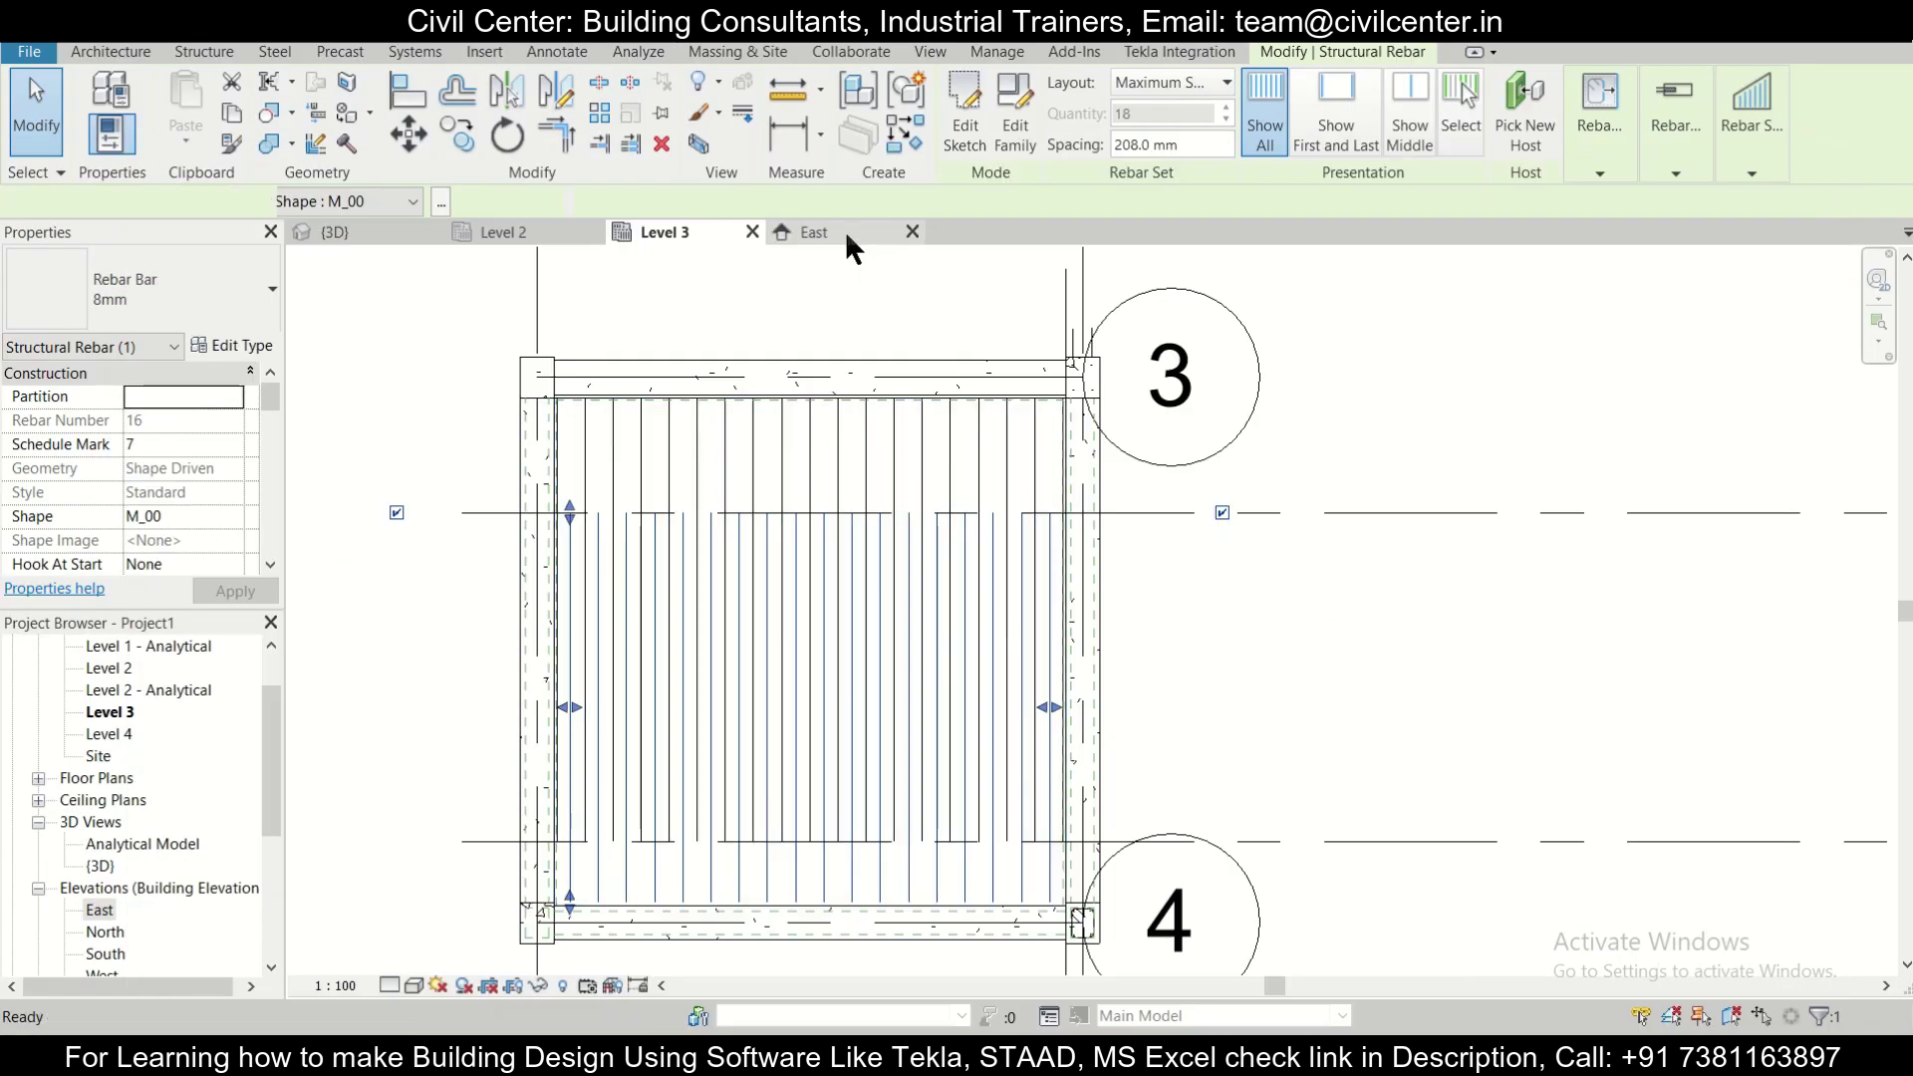
{"action": "left_click", "coordinate": [848, 233]}
{"action": "middle_click_drag", "start_coordinate": [1325, 628], "coordinate": [1191, 596]}
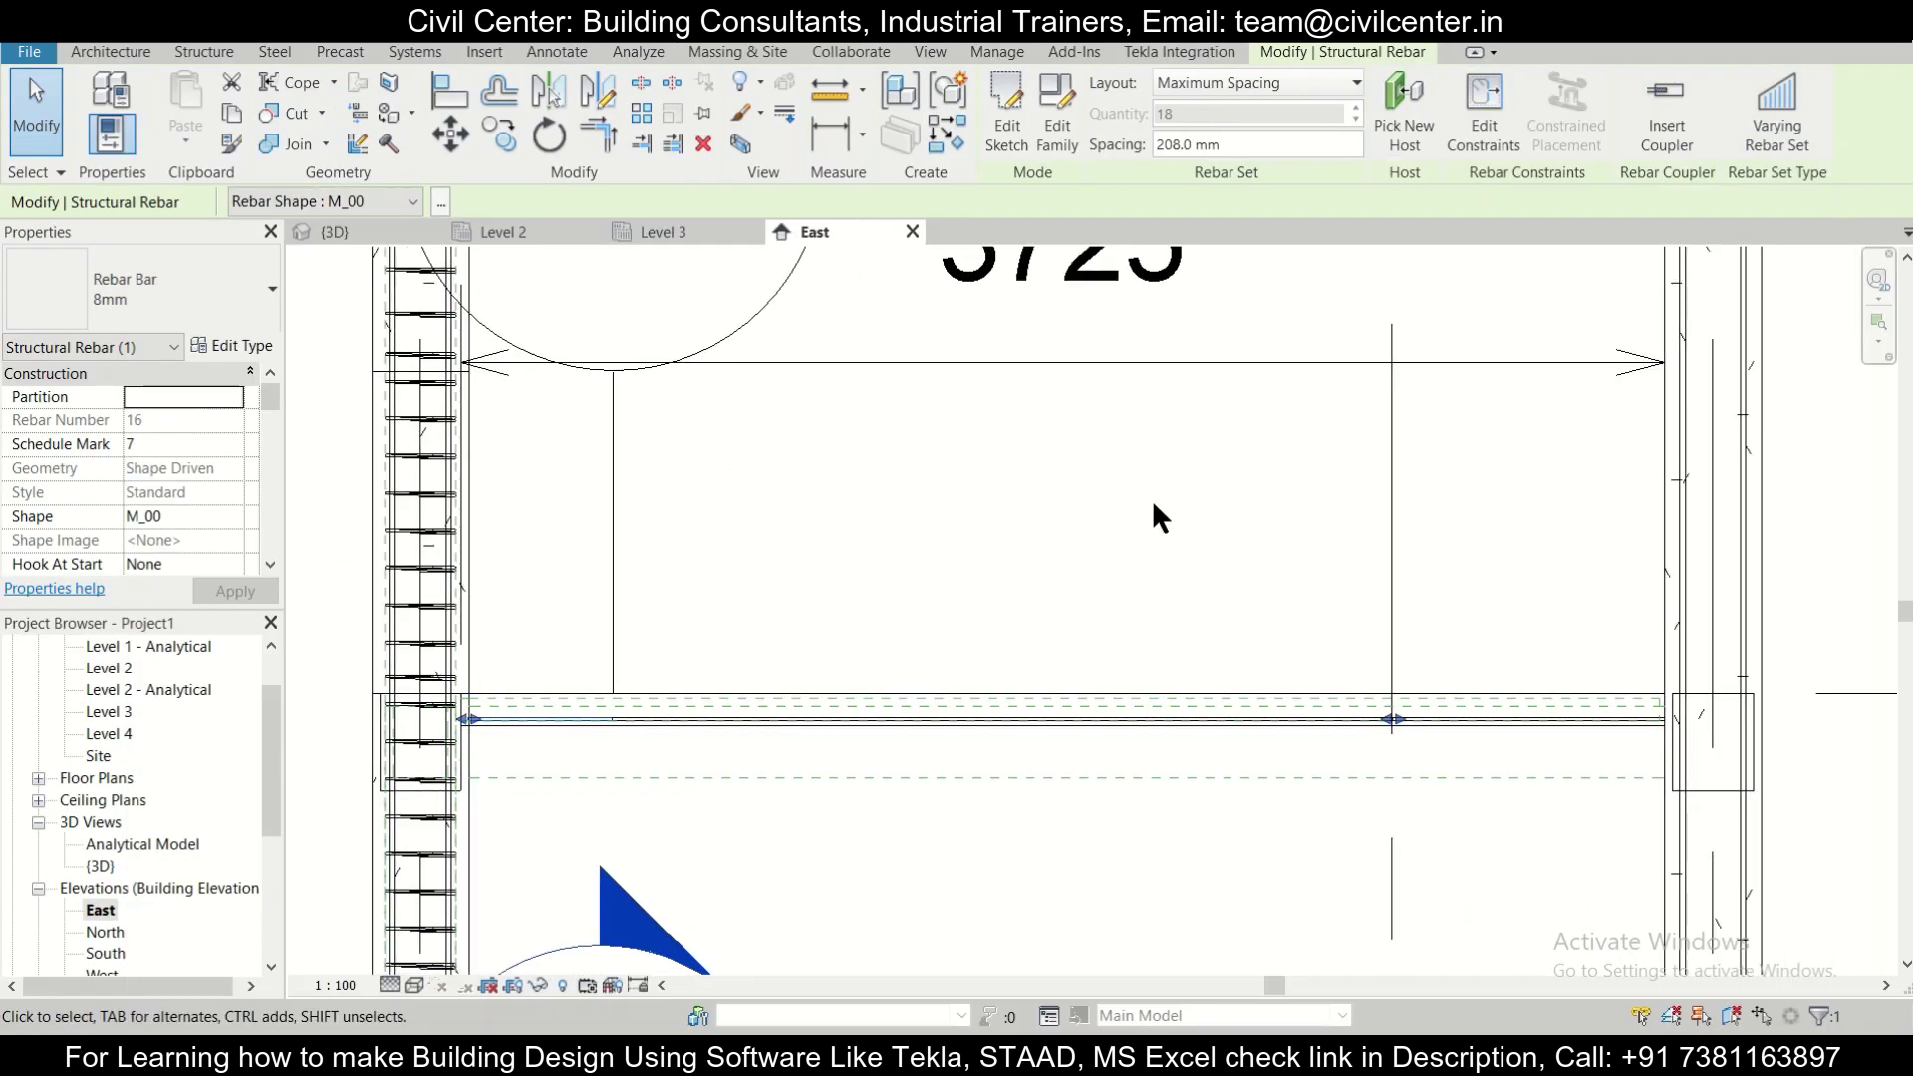
{"action": "left_click", "coordinate": [227, 50]}
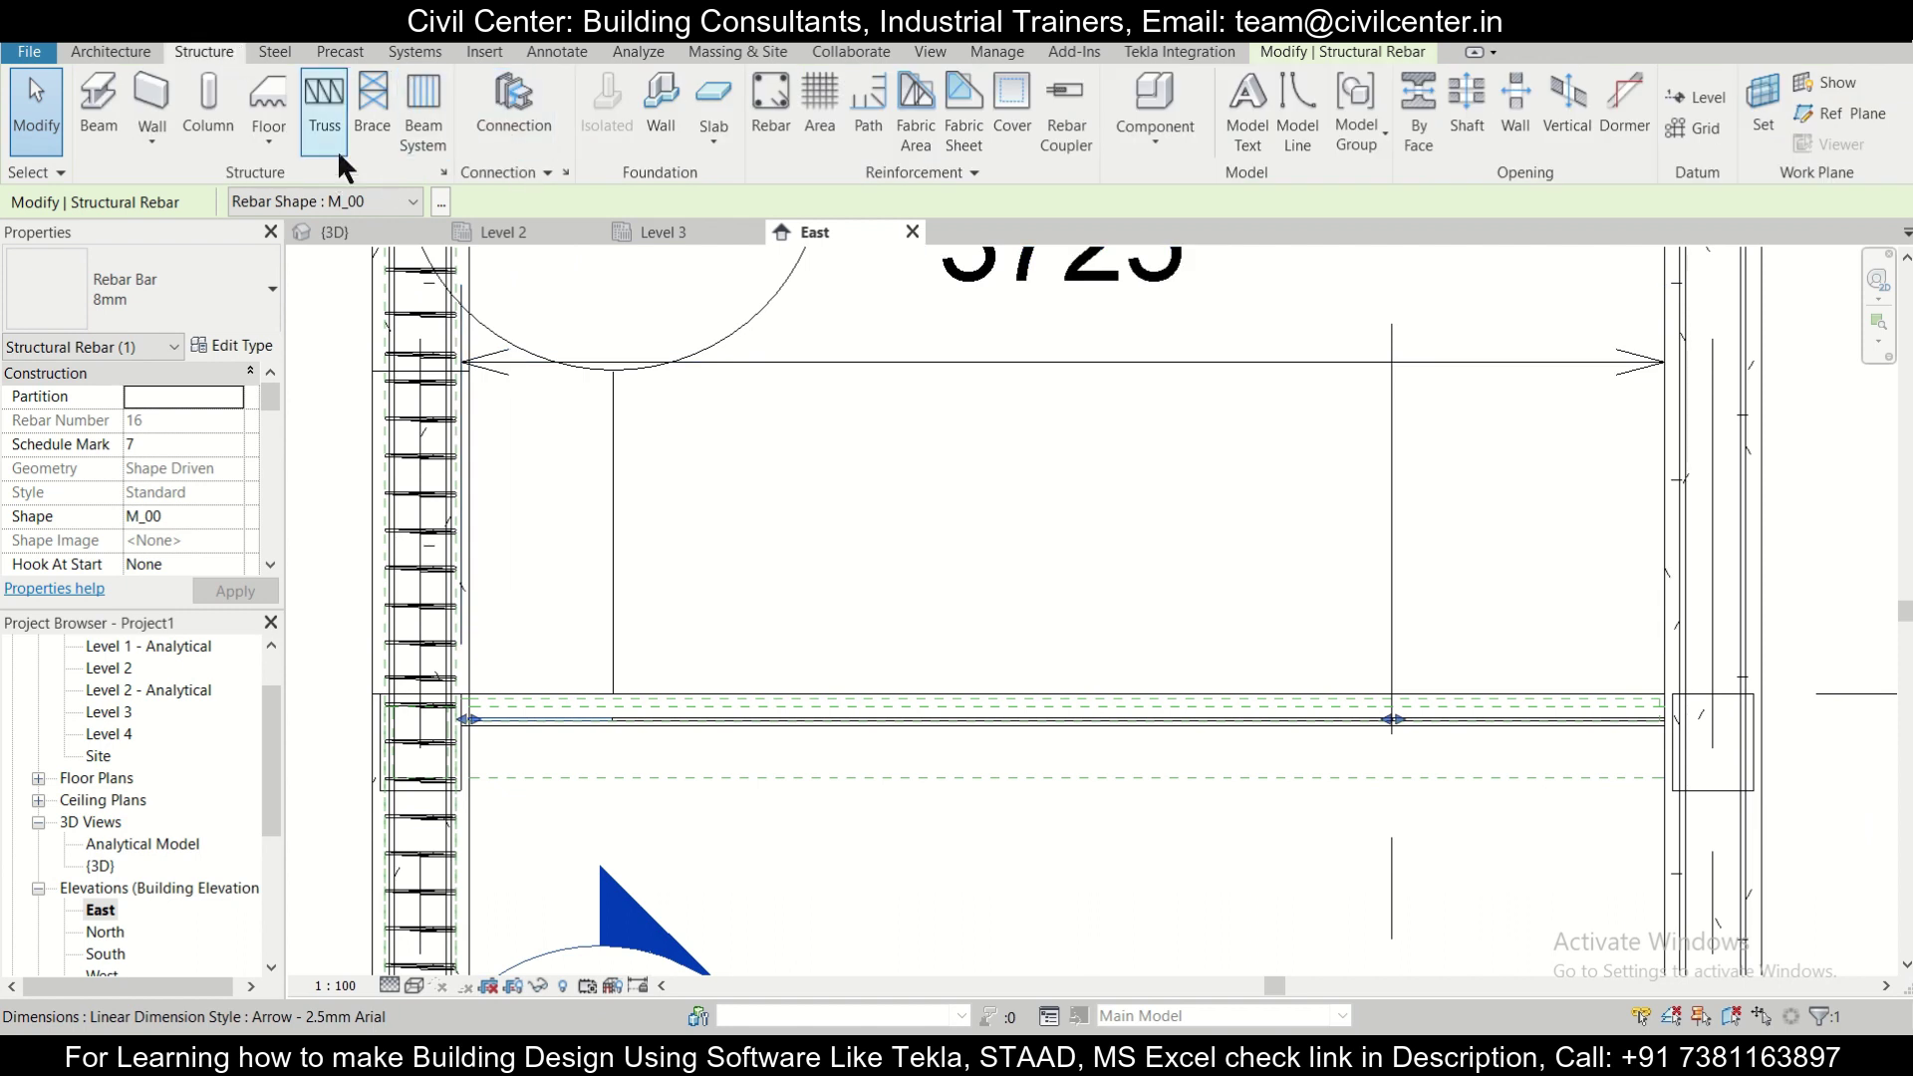
{"action": "left_click", "coordinate": [768, 106]}
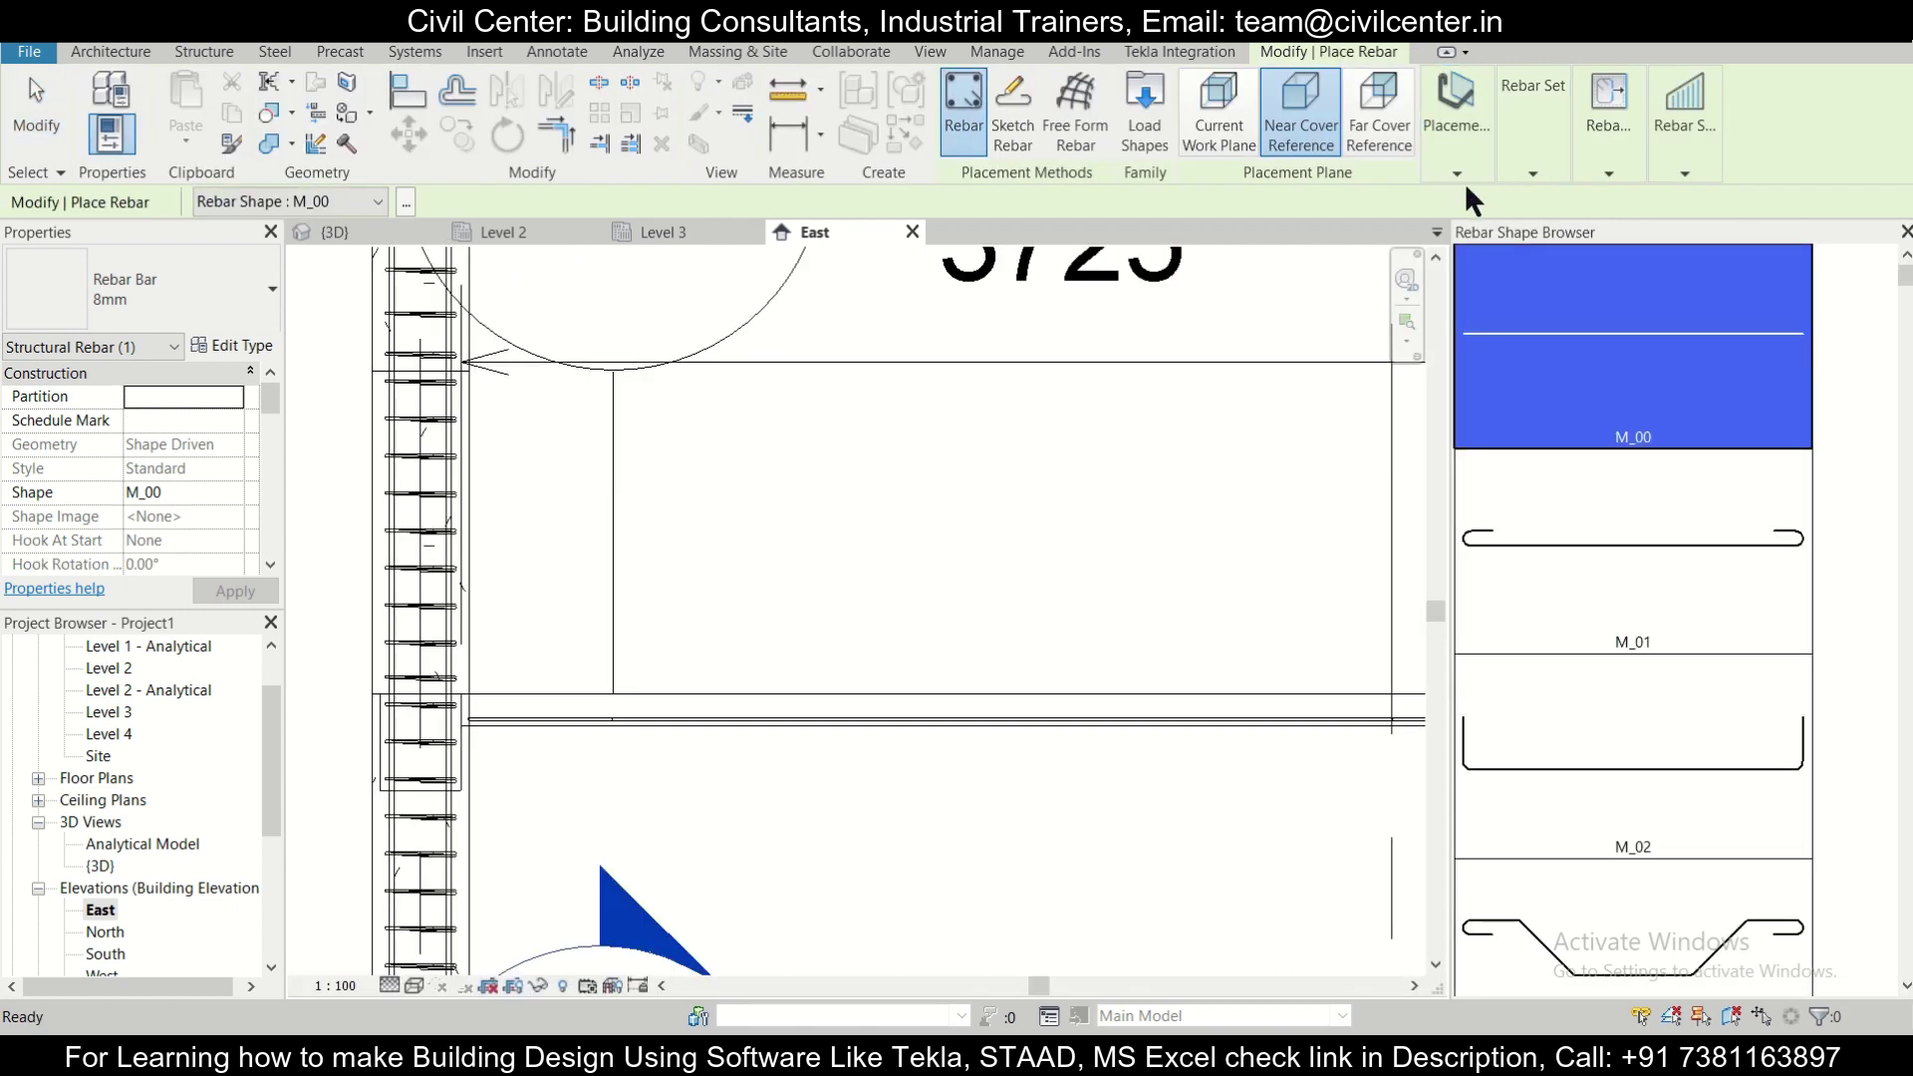
{"action": "mouse_move", "coordinate": [1467, 163]}
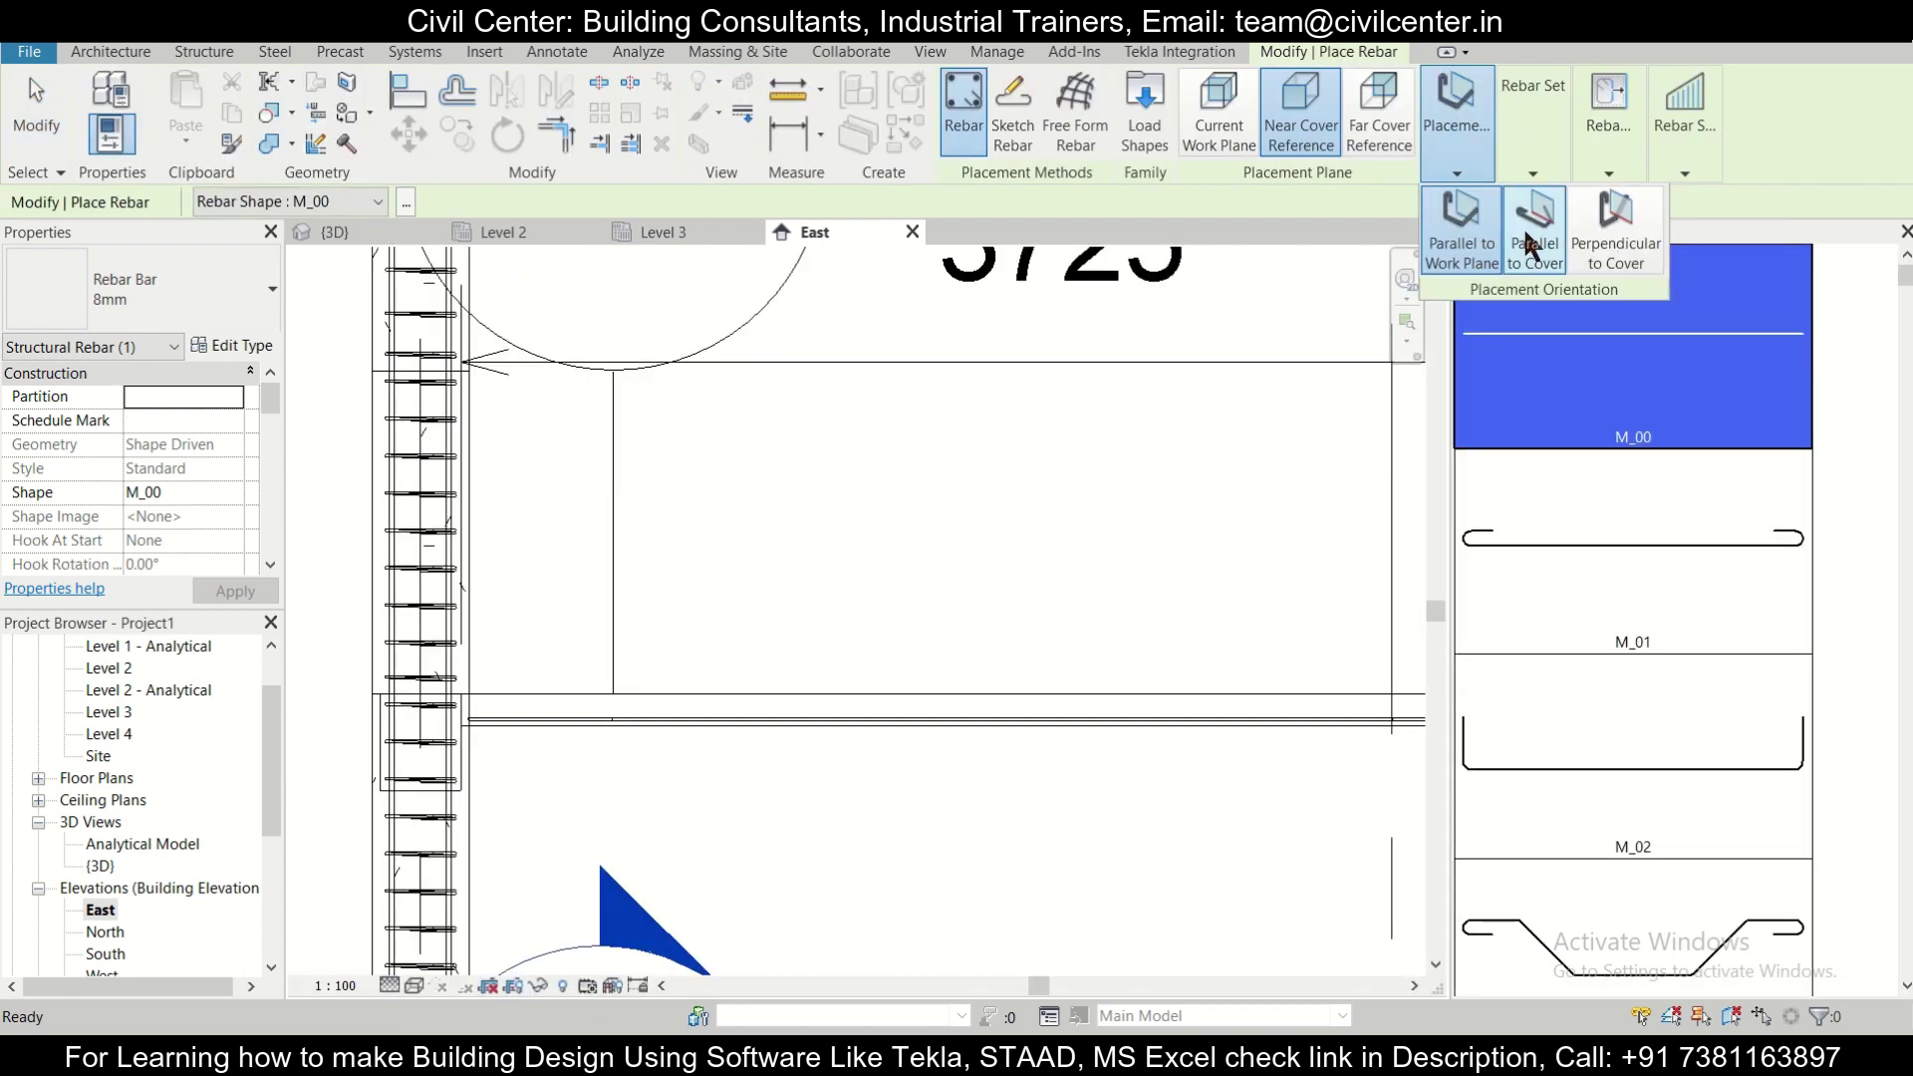
{"action": "left_click", "coordinate": [1615, 224]}
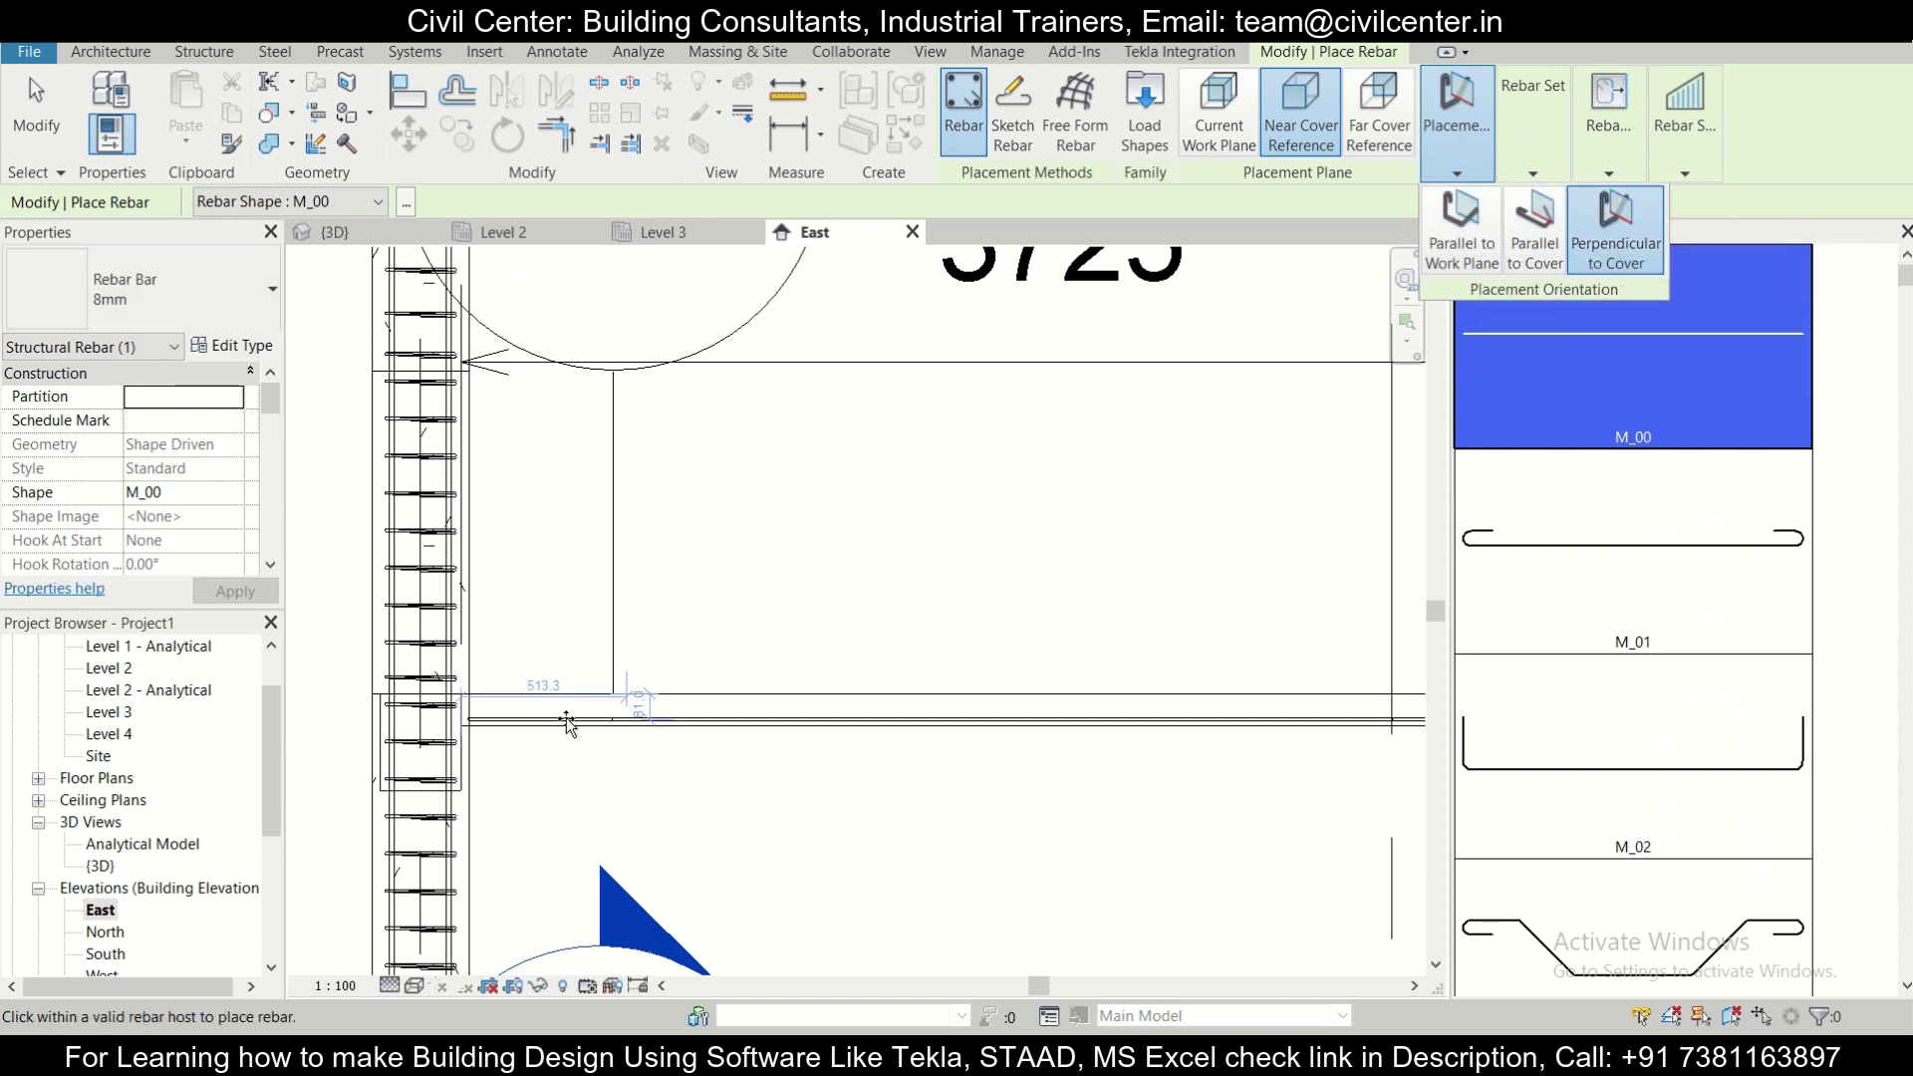
Place one bar using Near Cover Reference, directly above the slab's bottom bars beside the grid 4 column face.
{"action": "scroll", "coordinate": [541, 715], "scroll_direction": "up", "scroll_amount": 2}
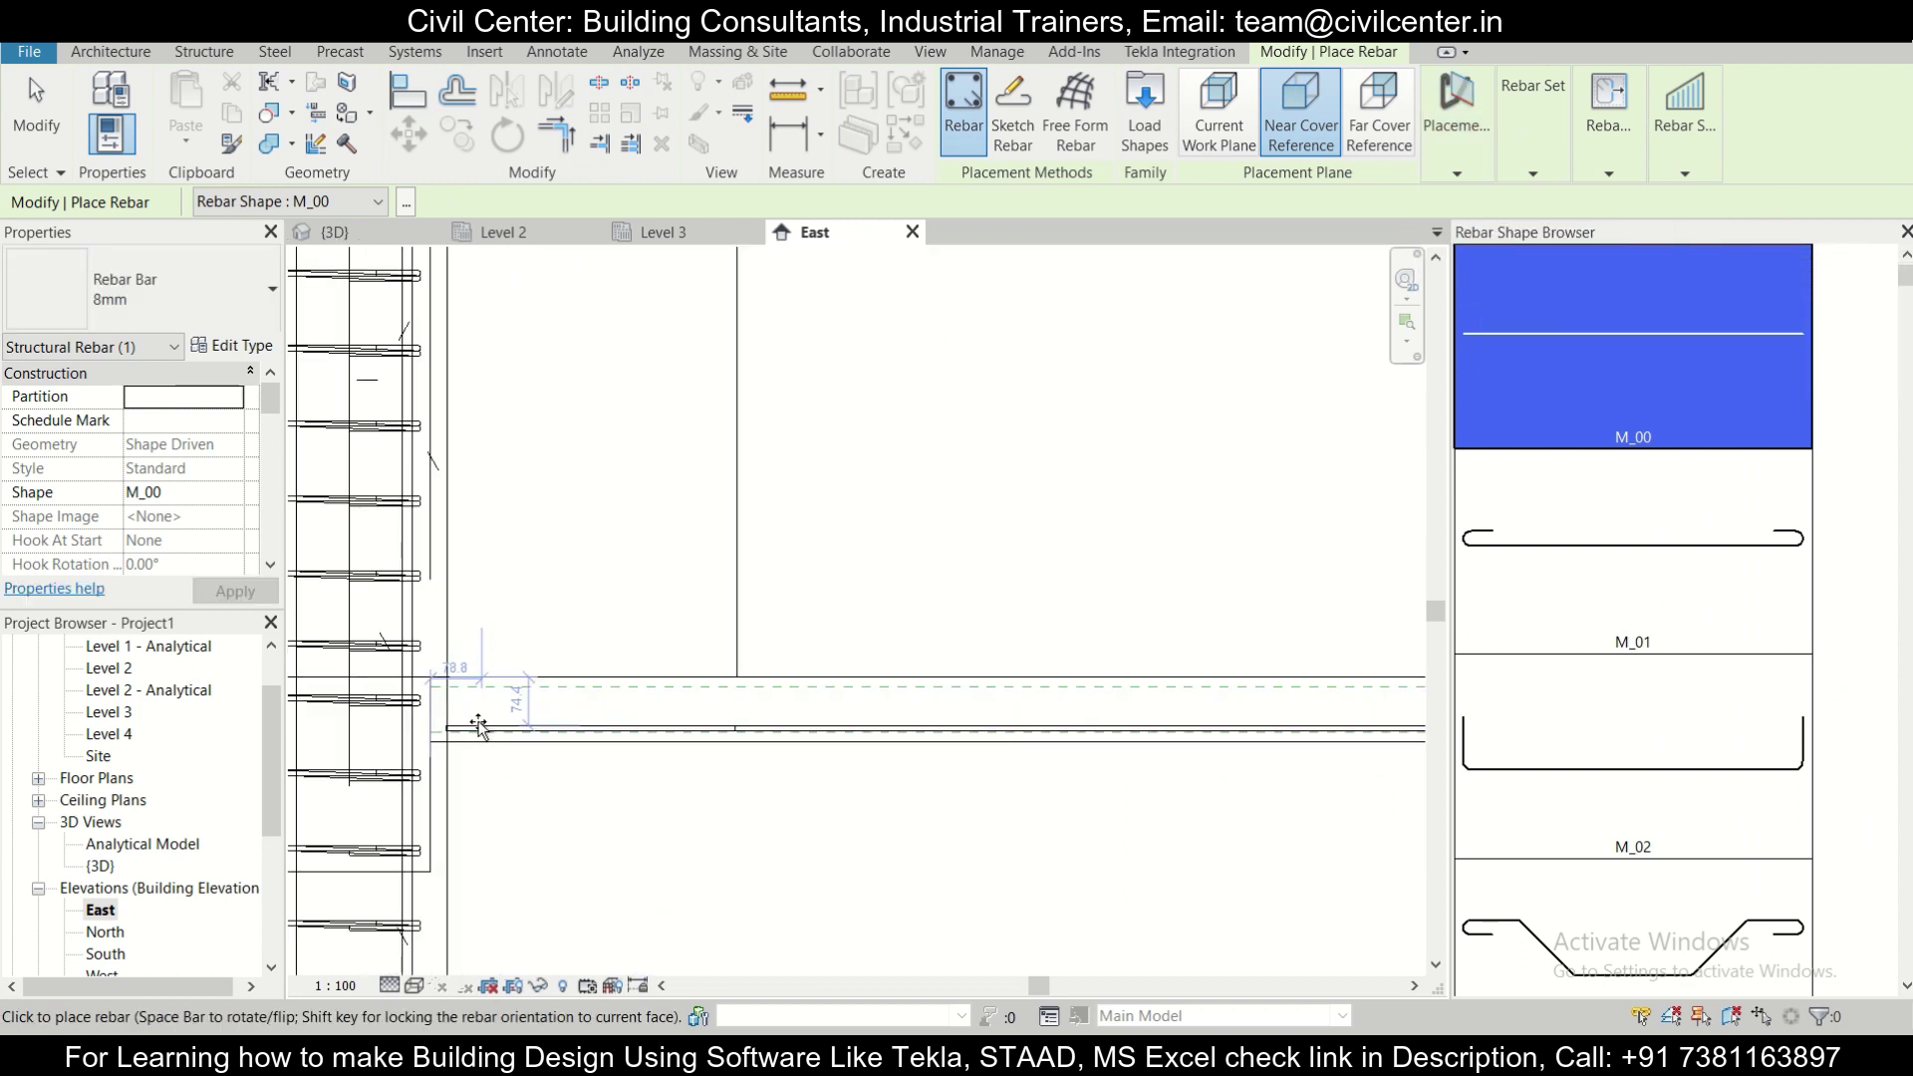
{"action": "scroll", "coordinate": [474, 726], "scroll_direction": "up", "scroll_amount": 3}
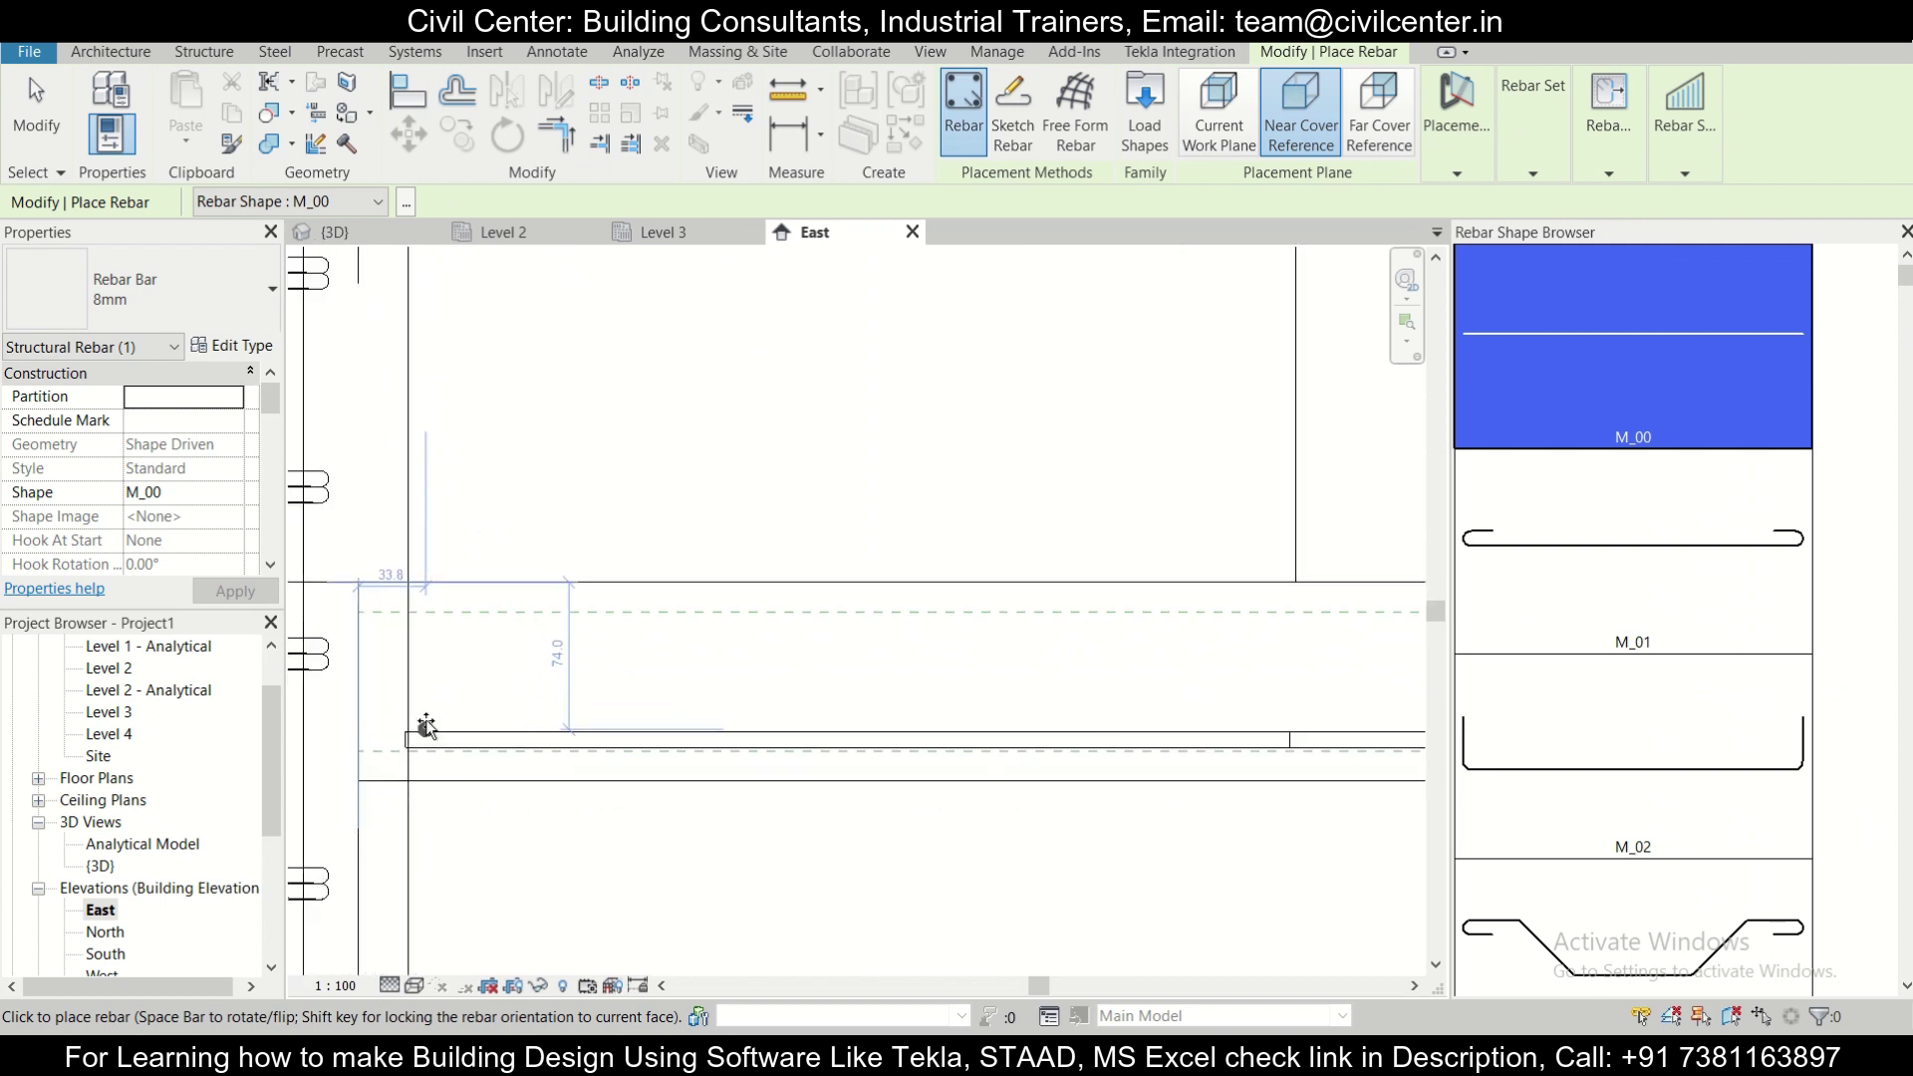
{"action": "left_click", "coordinate": [1220, 112]}
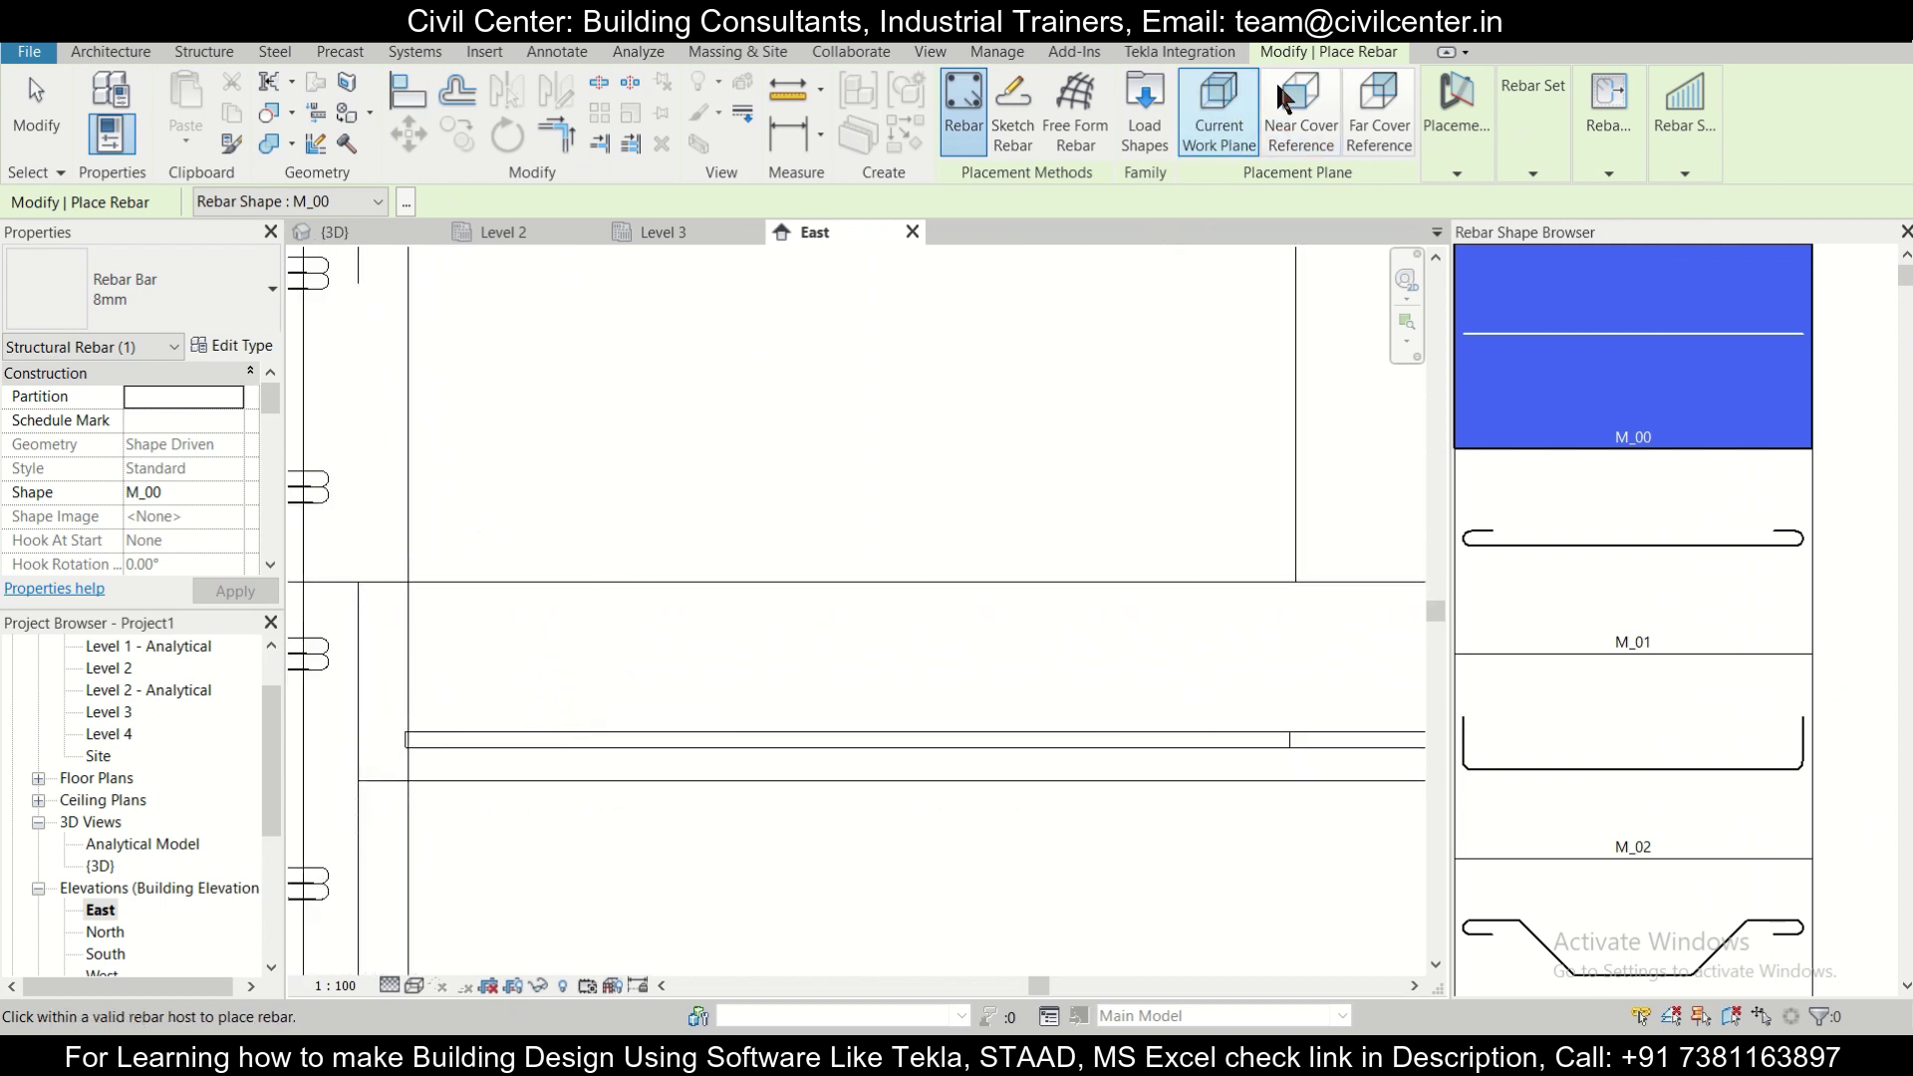
{"action": "left_click", "coordinate": [1378, 119]}
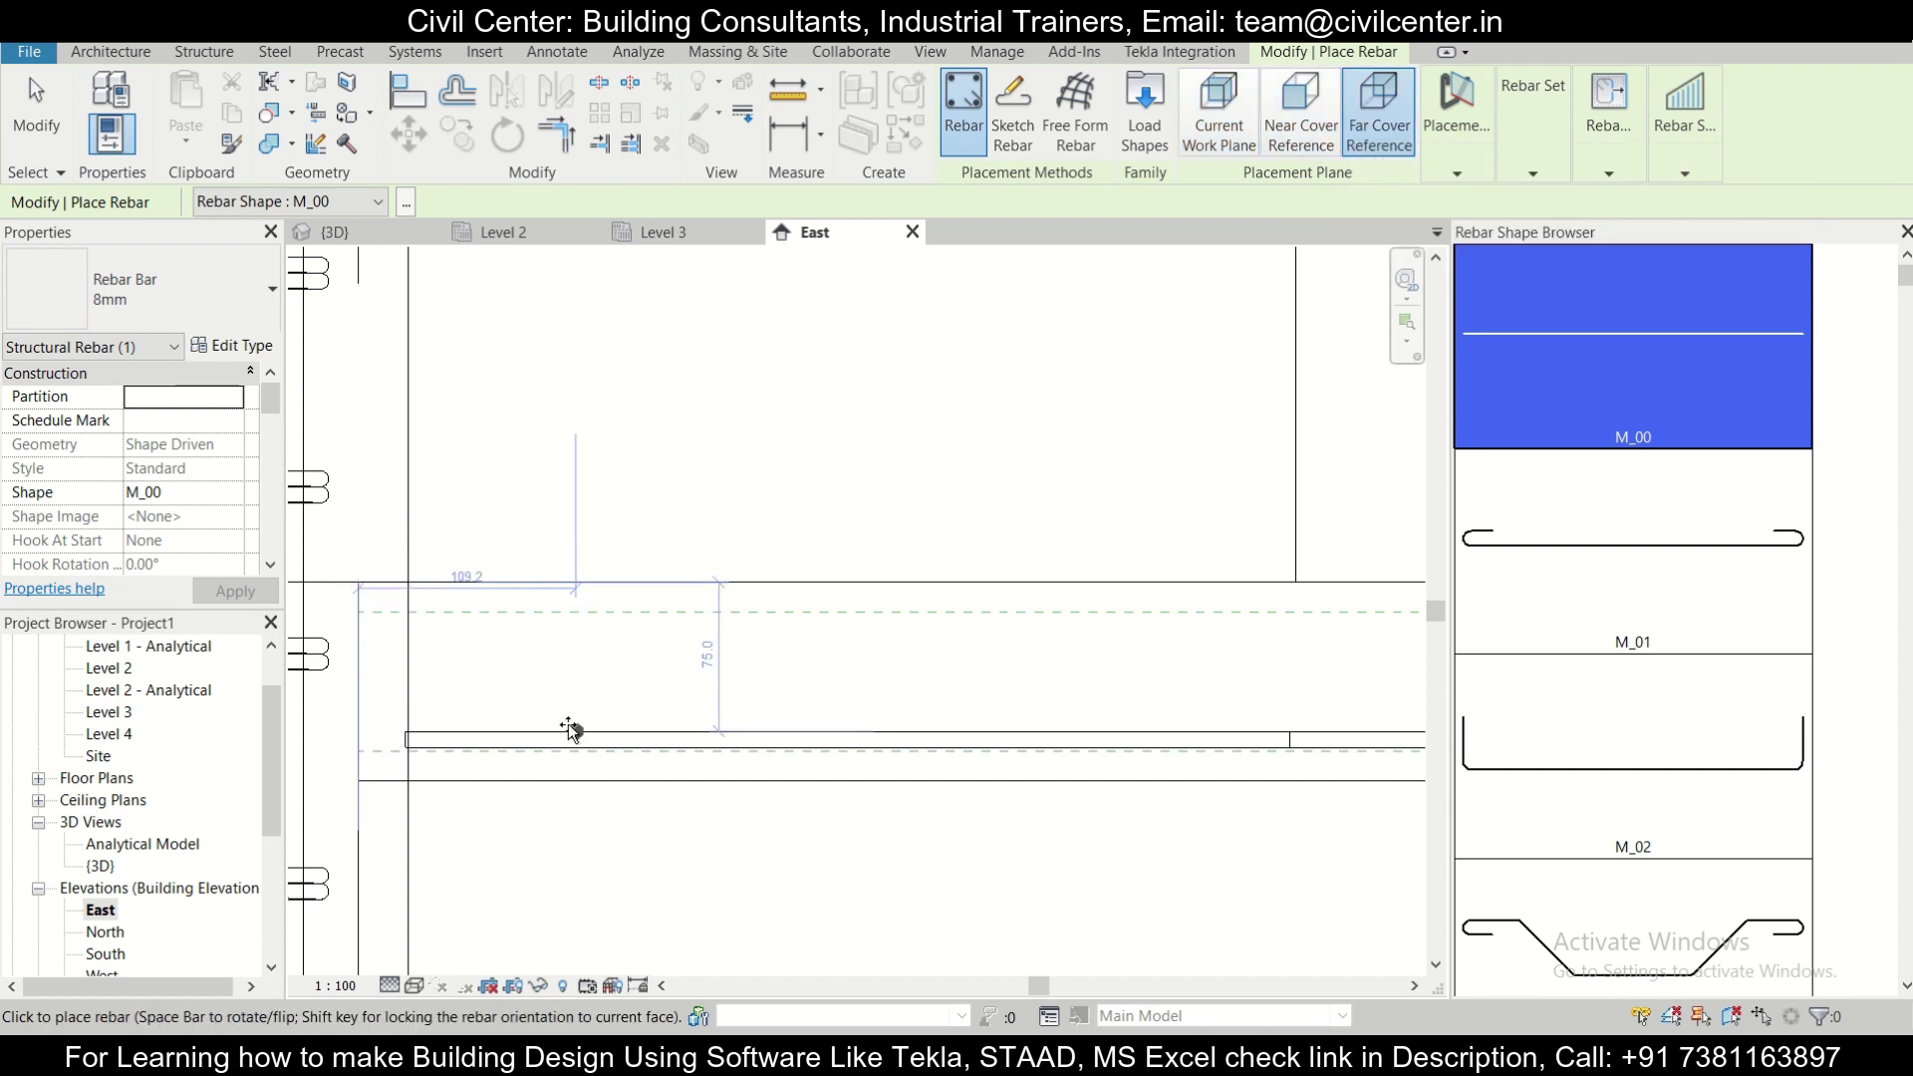
{"action": "left_click", "coordinate": [1300, 144]}
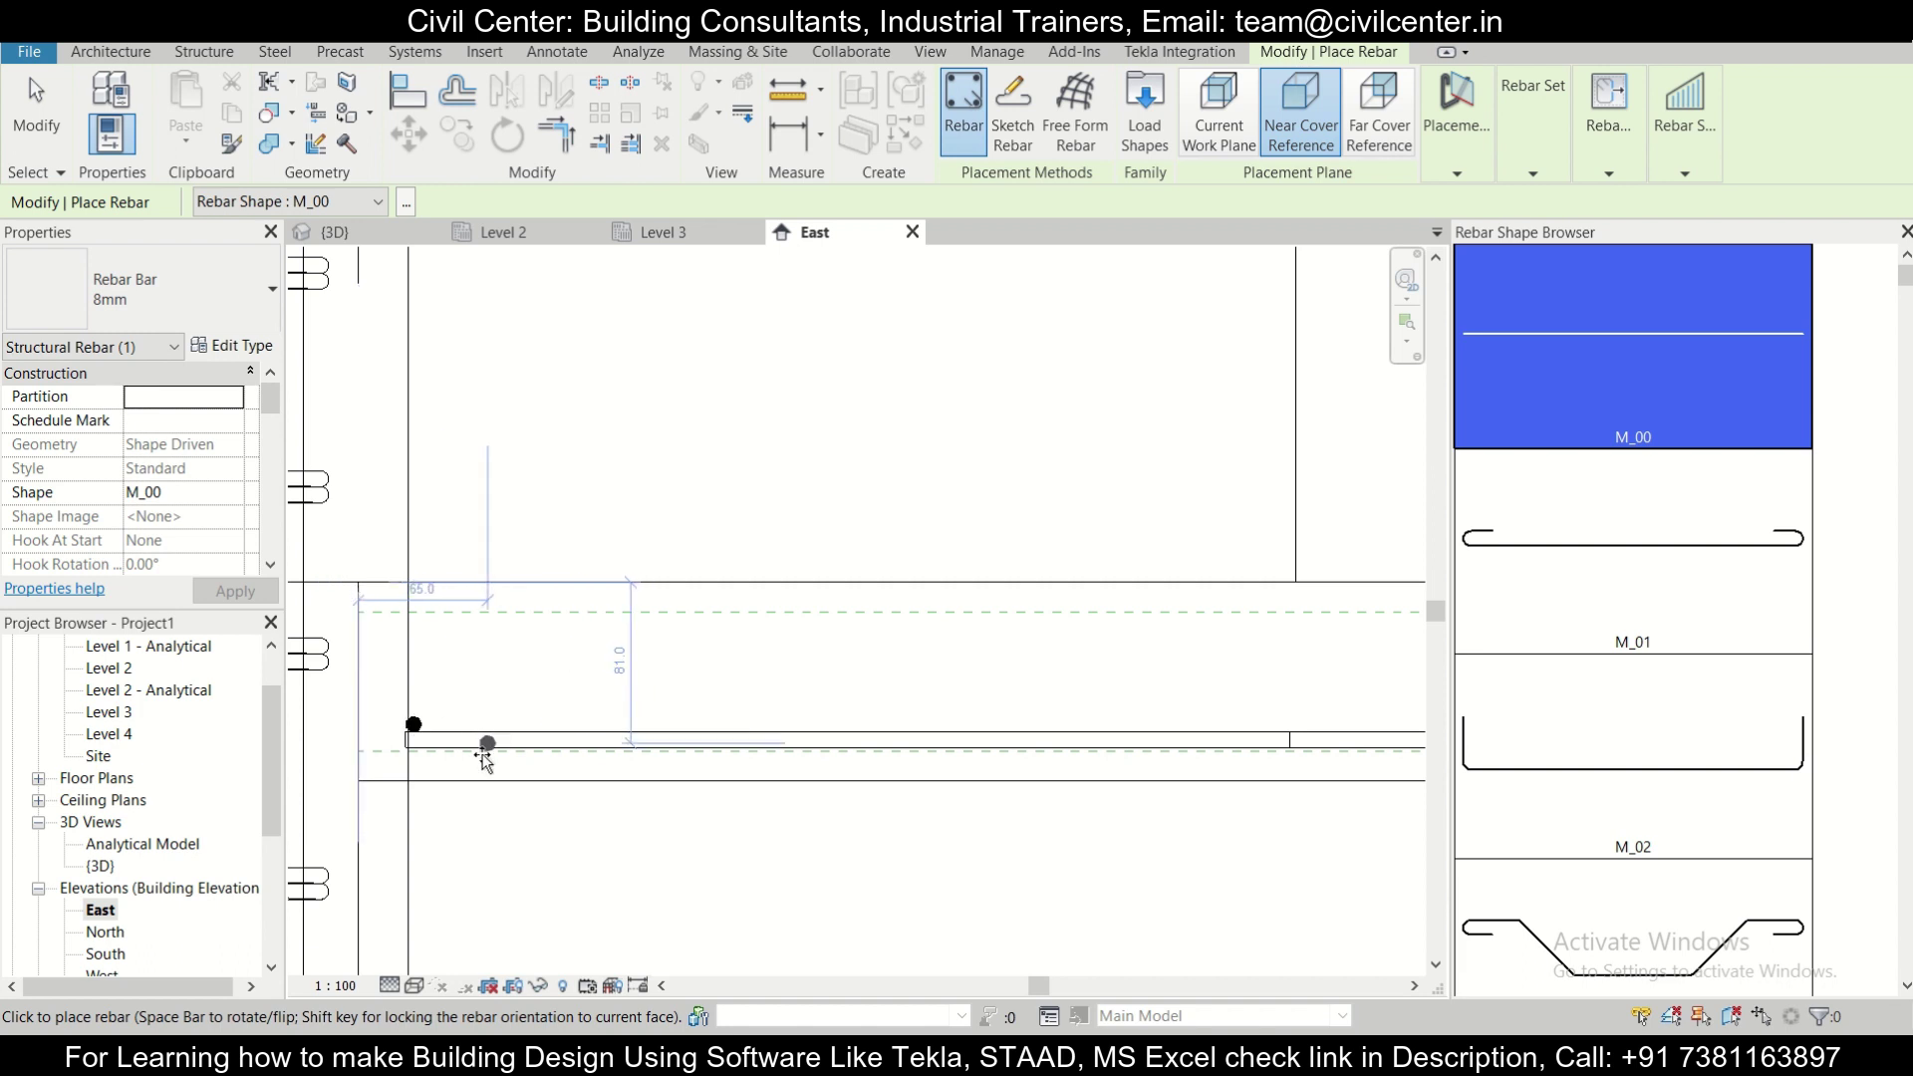
{"action": "scroll", "coordinate": [487, 786], "scroll_direction": "down", "scroll_amount": 3}
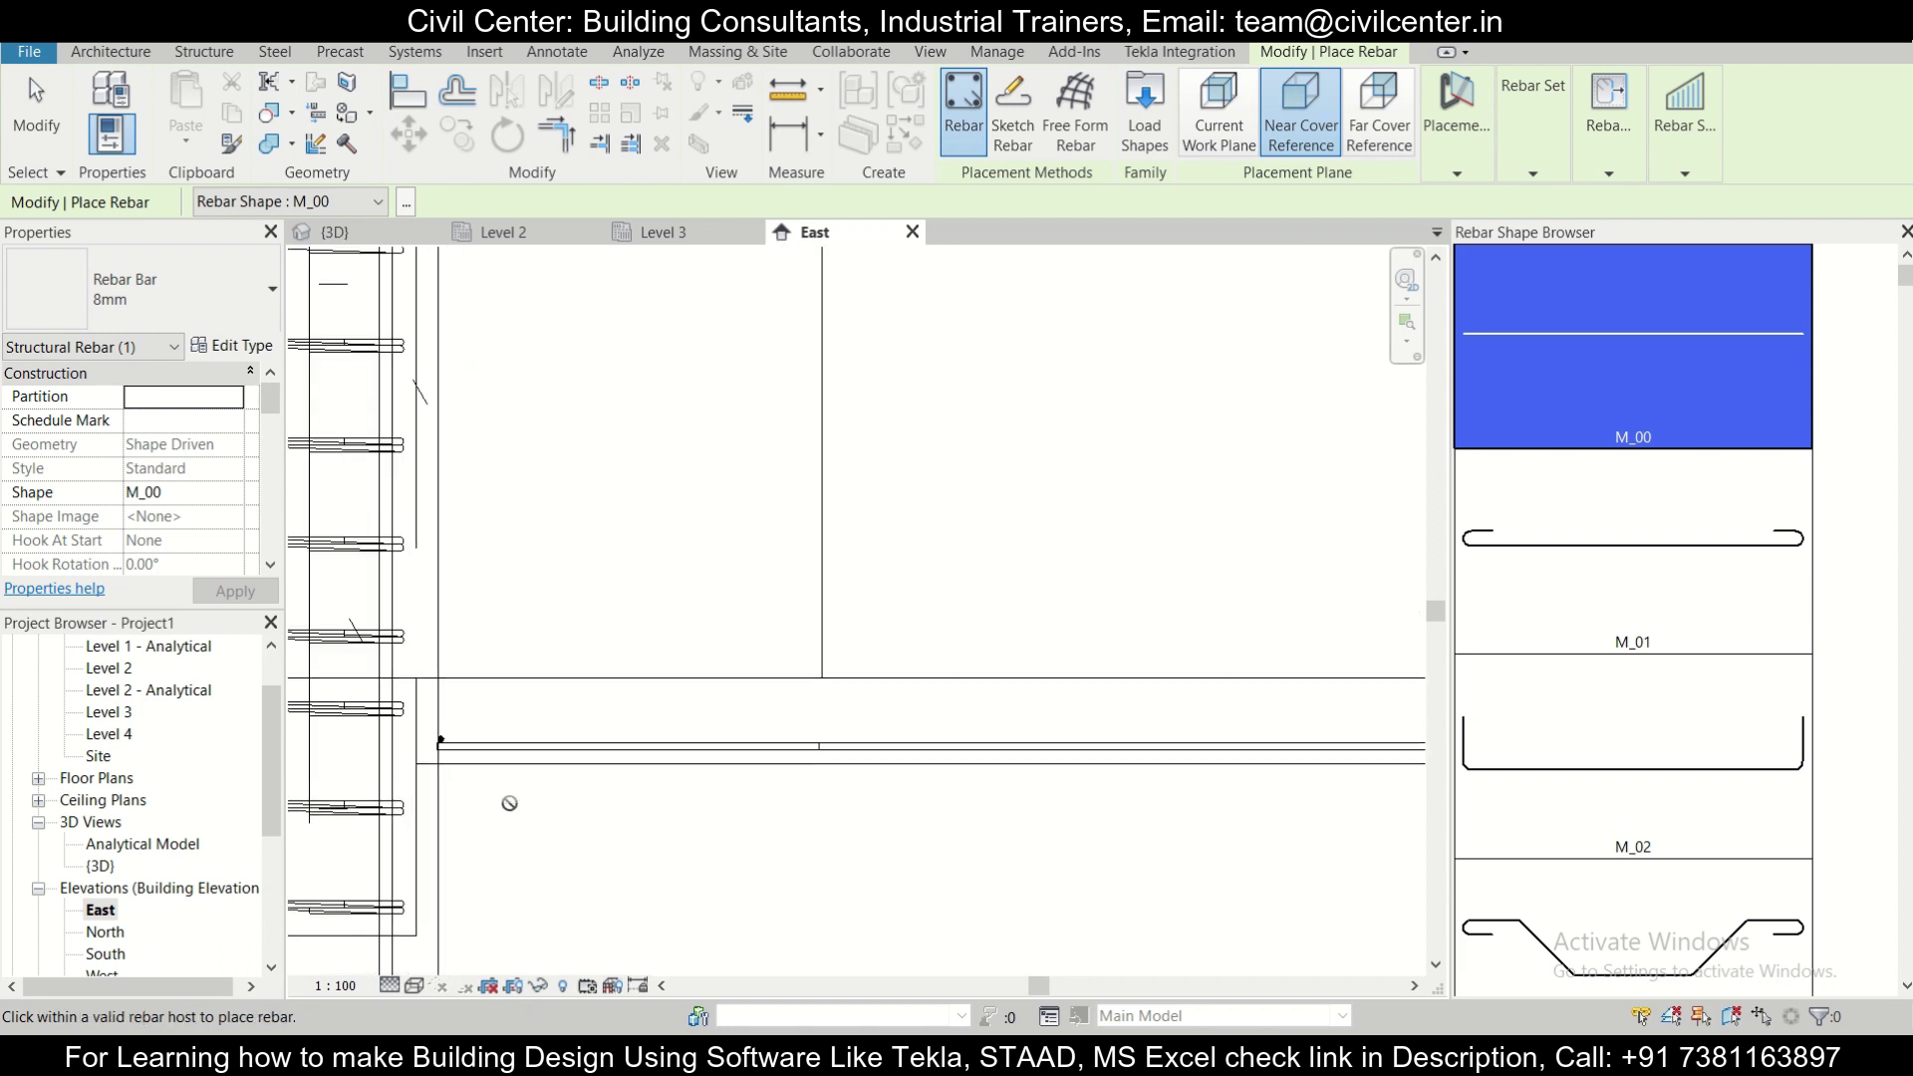
{"action": "scroll", "coordinate": [509, 803], "scroll_direction": "up", "scroll_amount": 3}
{"action": "scroll", "coordinate": [505, 797], "scroll_direction": "down", "scroll_amount": 3}
{"action": "scroll", "coordinate": [523, 757], "scroll_direction": "up", "scroll_amount": 2}
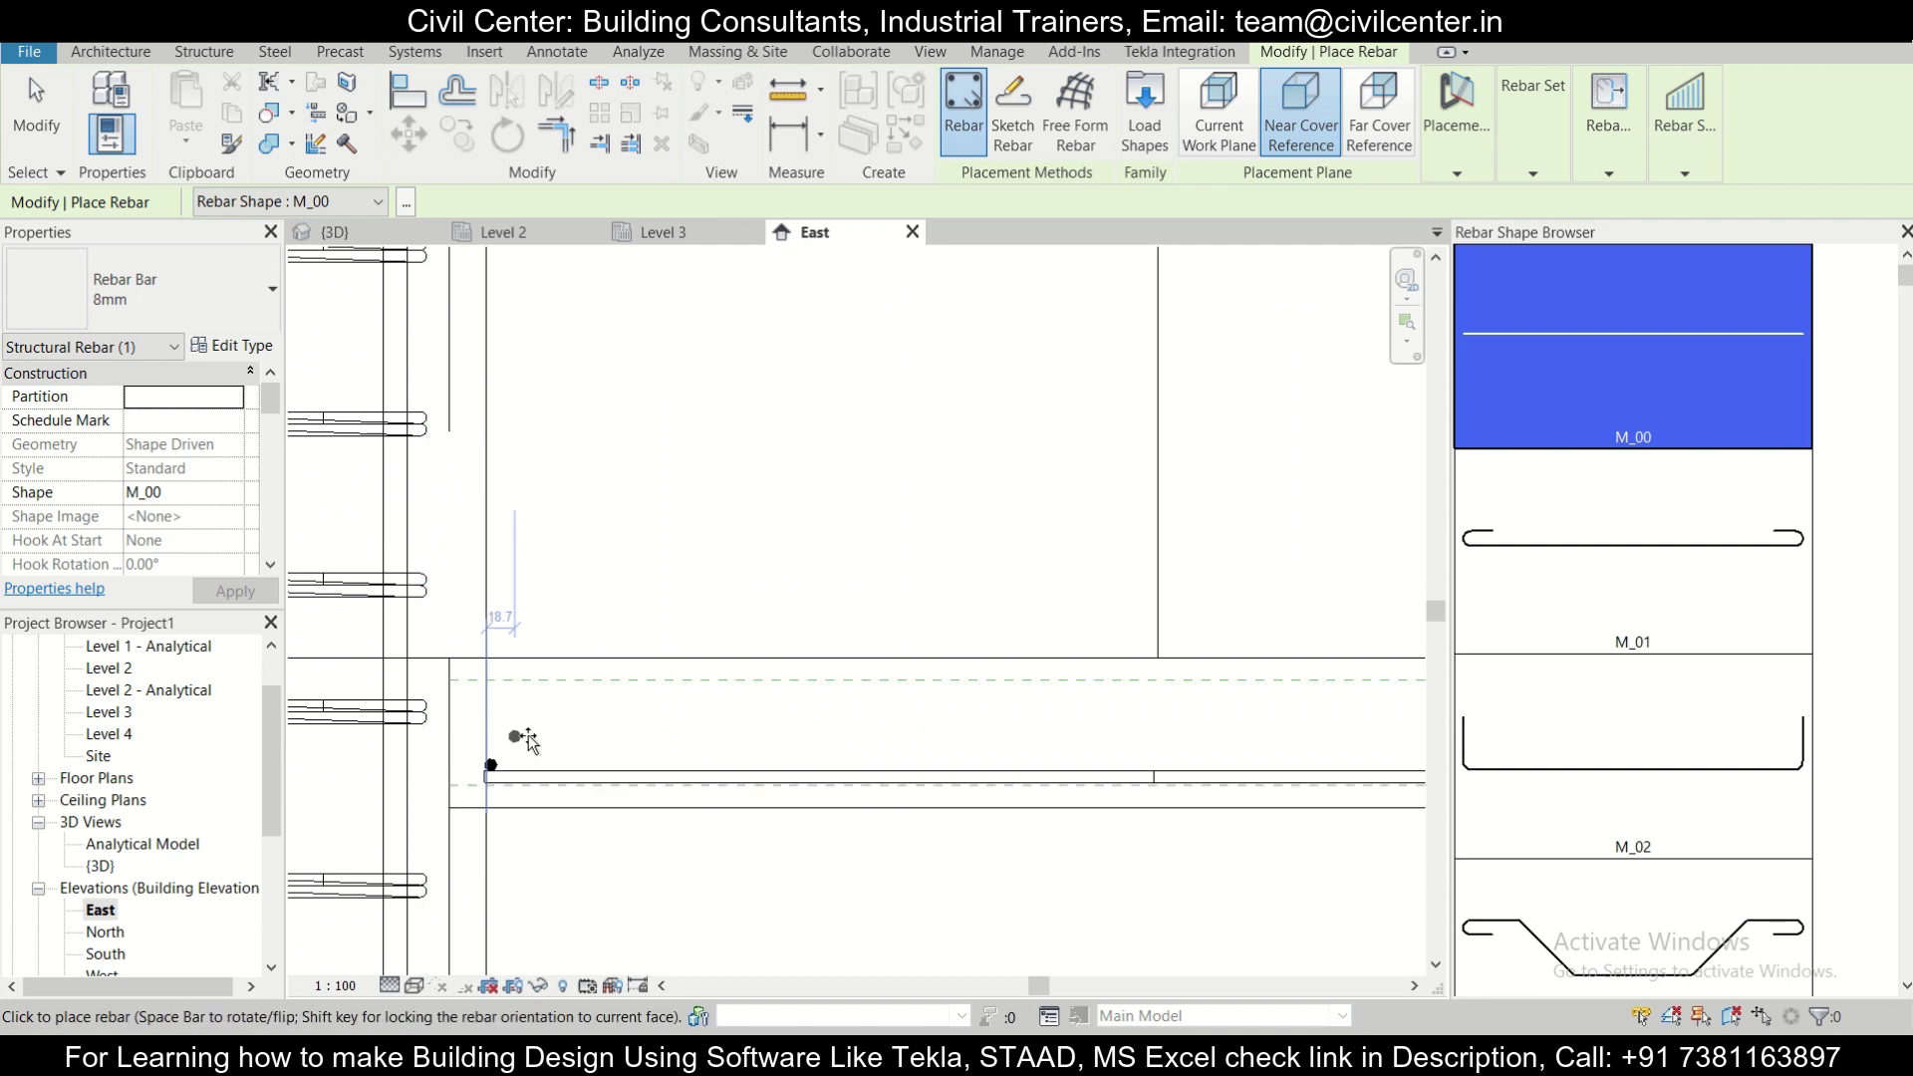
{"action": "key", "text": "Escape"}
Select the placed bar at the column face and copy it 125 mm horizontally along the slab.
{"action": "scroll", "coordinate": [492, 772], "scroll_direction": "up", "scroll_amount": 2}
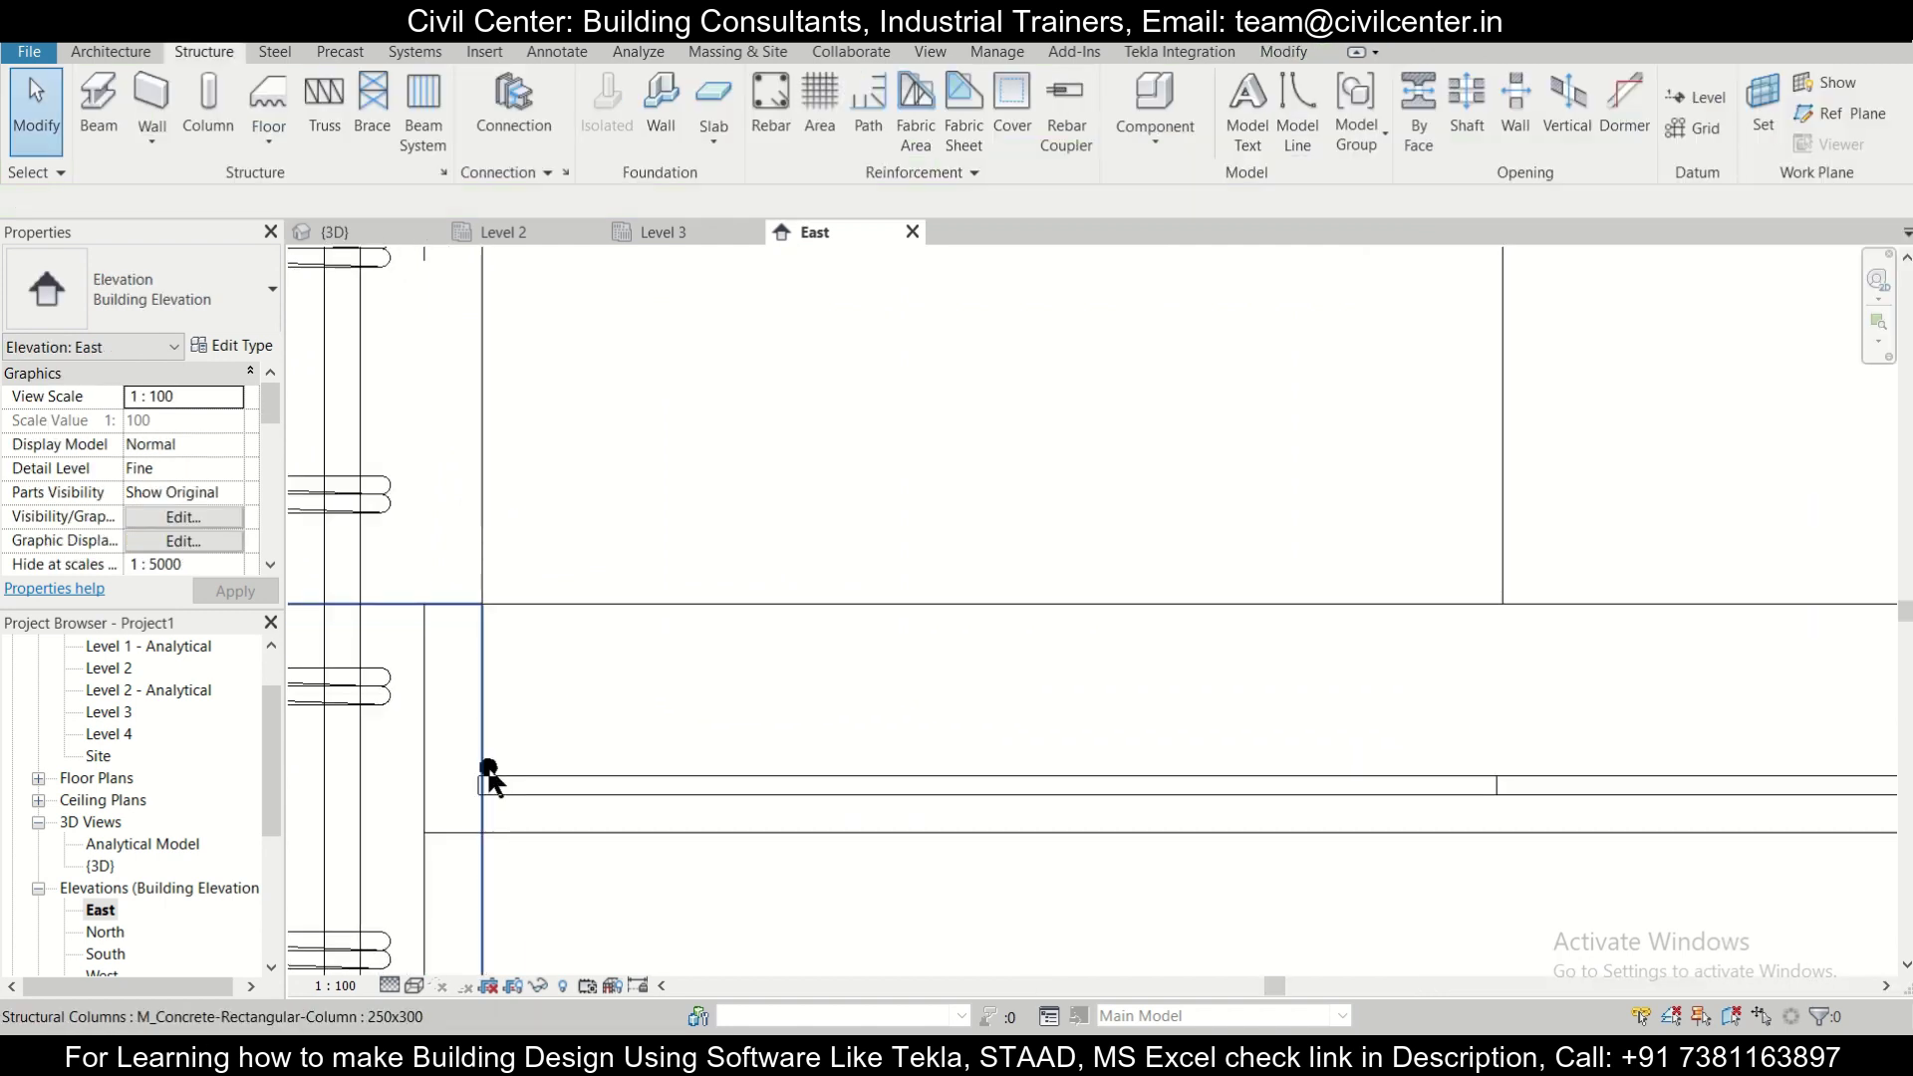
{"action": "left_click", "coordinate": [489, 782]}
{"action": "scroll", "coordinate": [489, 777], "scroll_direction": "up", "scroll_amount": 2}
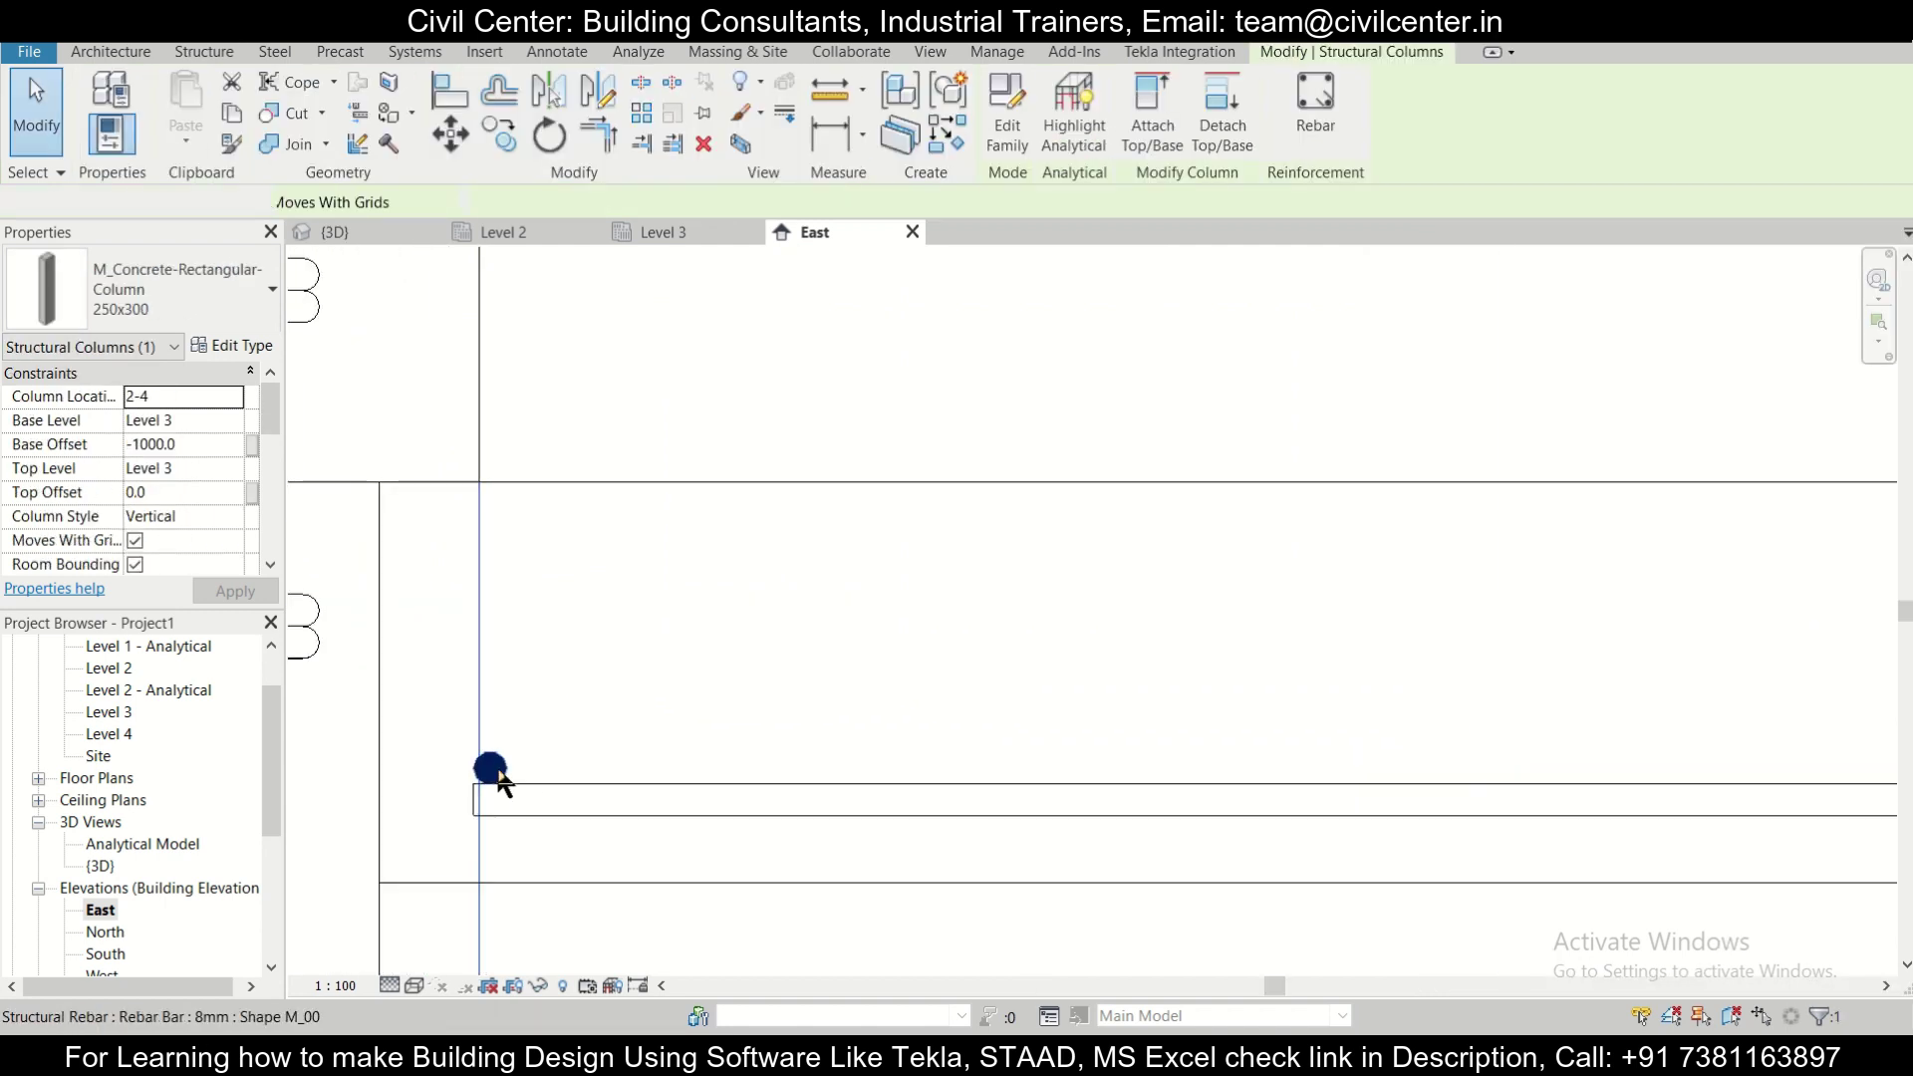
{"action": "left_click", "coordinate": [498, 773]}
{"action": "scroll", "coordinate": [523, 756], "scroll_direction": "up", "scroll_amount": 2}
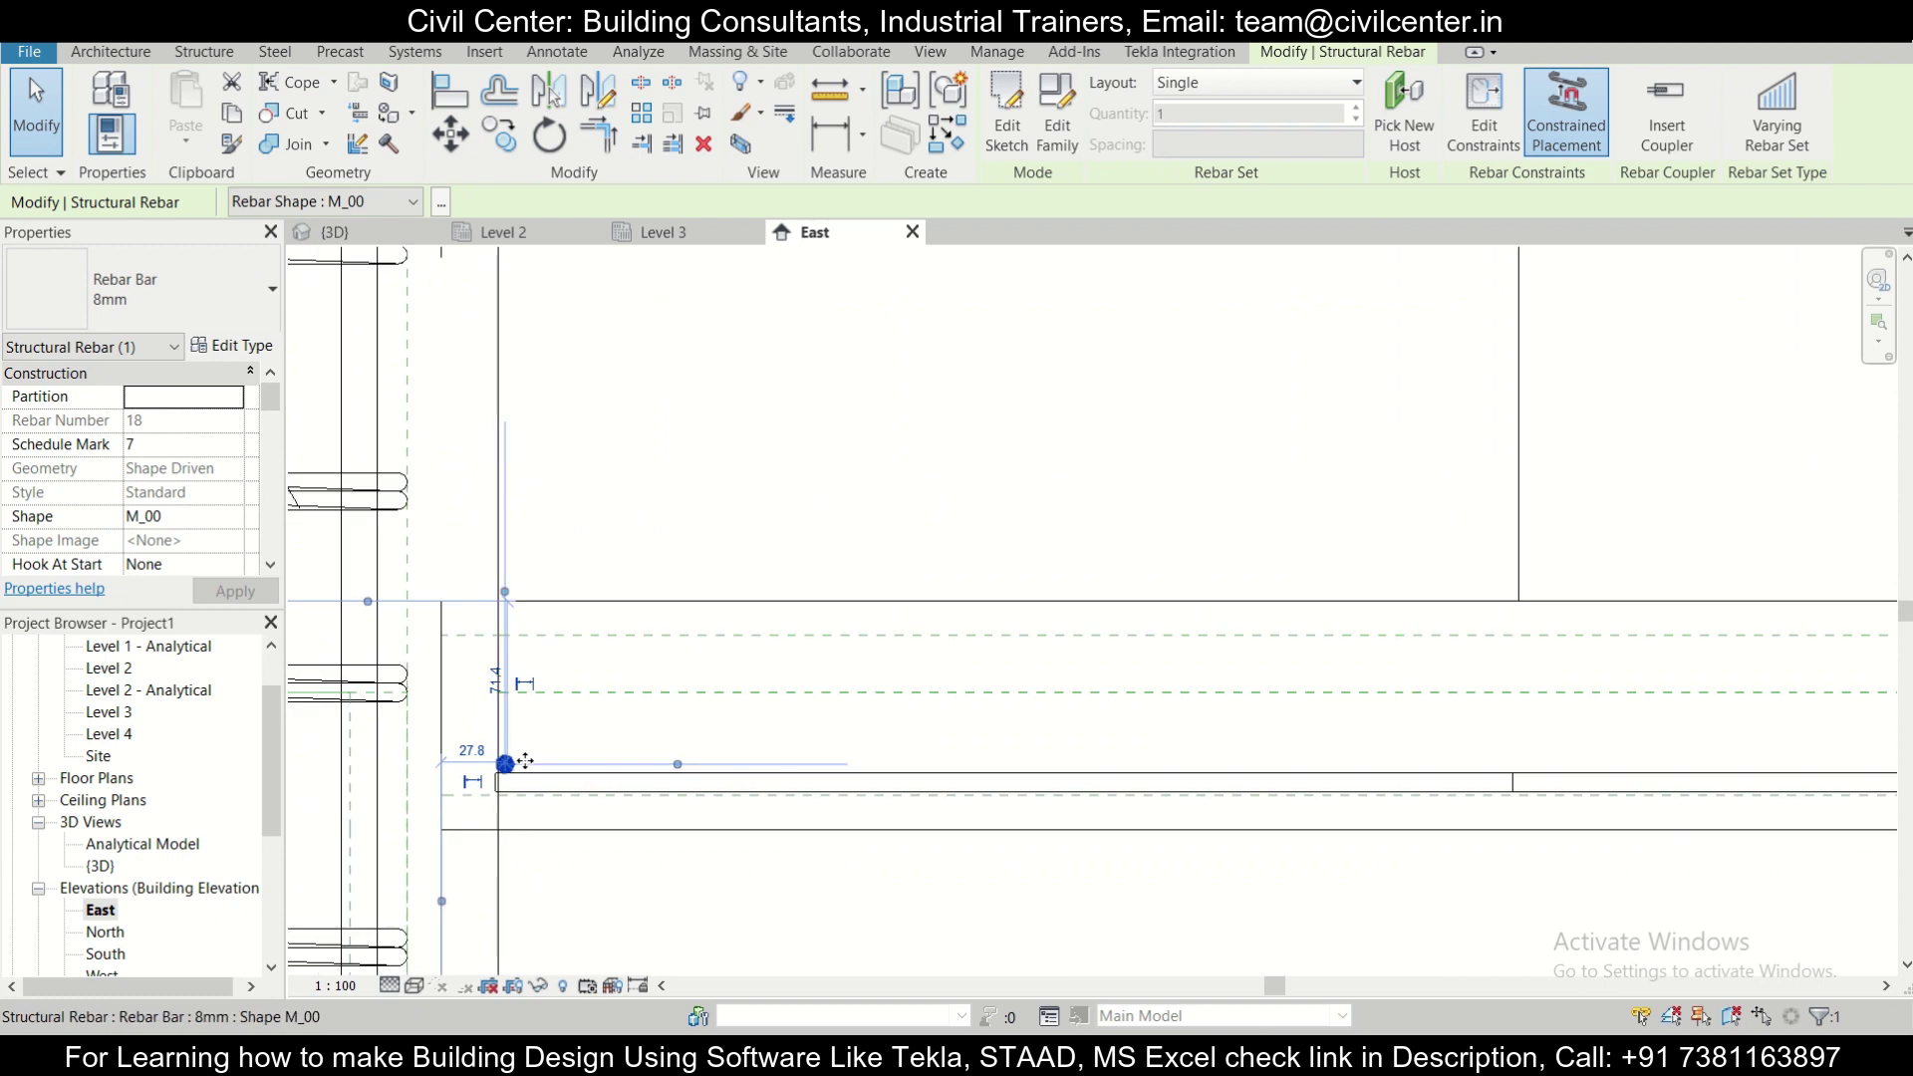
{"action": "left_click", "coordinate": [498, 138]}
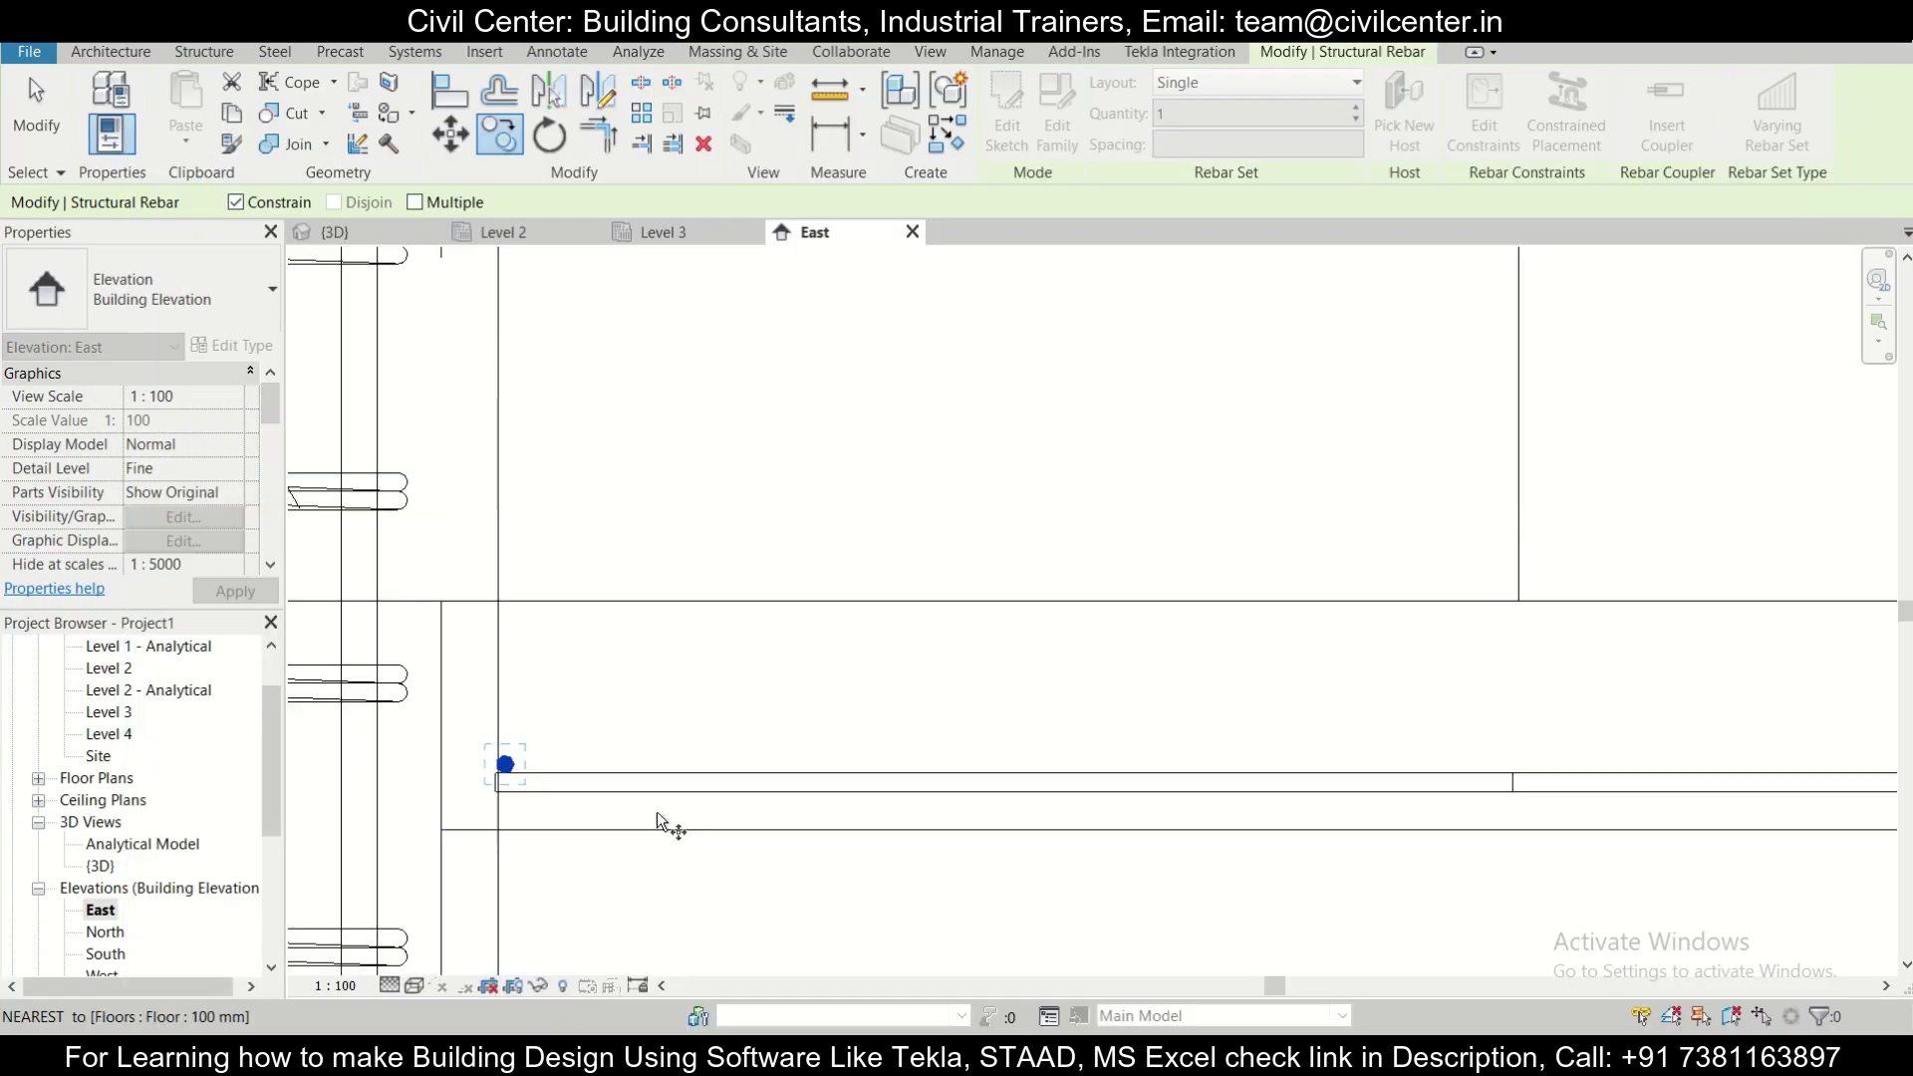
{"action": "scroll", "coordinate": [662, 825], "scroll_direction": "up", "scroll_amount": 2}
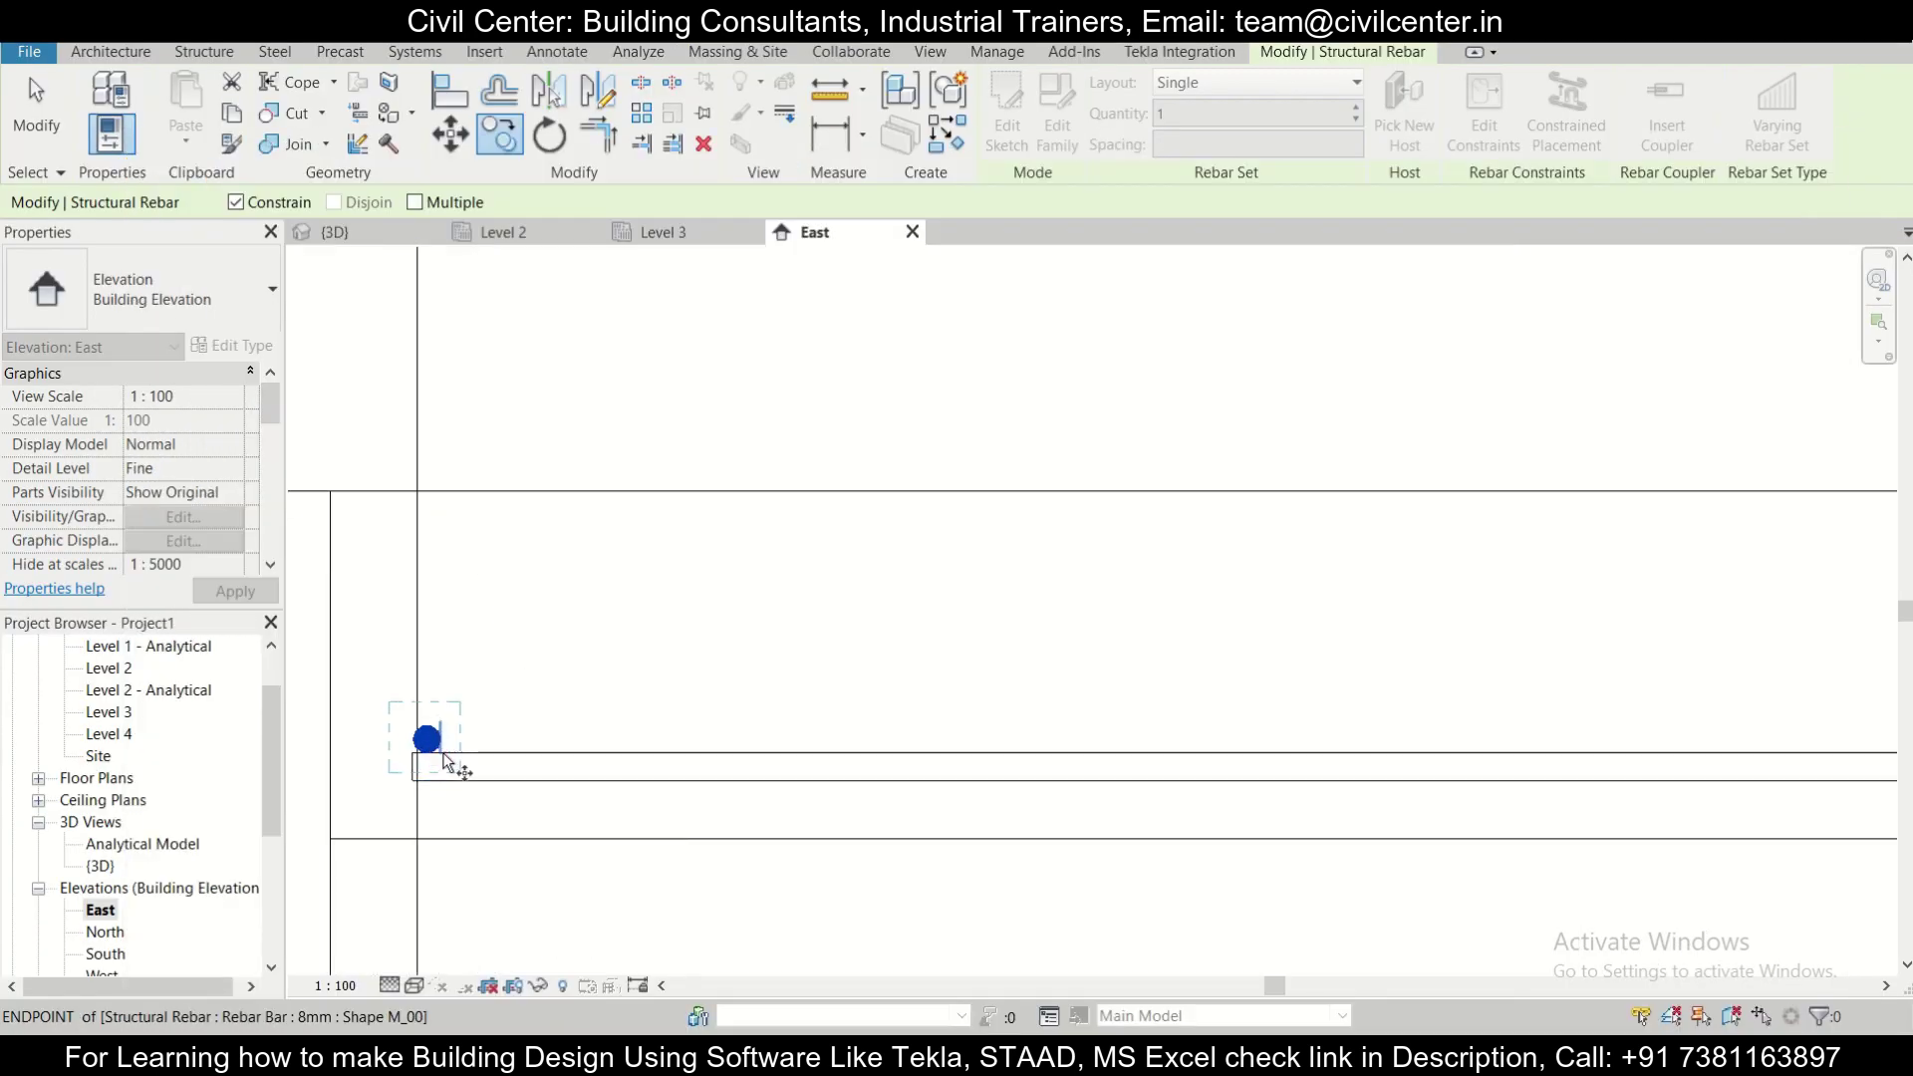
{"action": "scroll", "coordinate": [445, 763], "scroll_direction": "up", "scroll_amount": 1}
{"action": "left_click", "coordinate": [416, 730]}
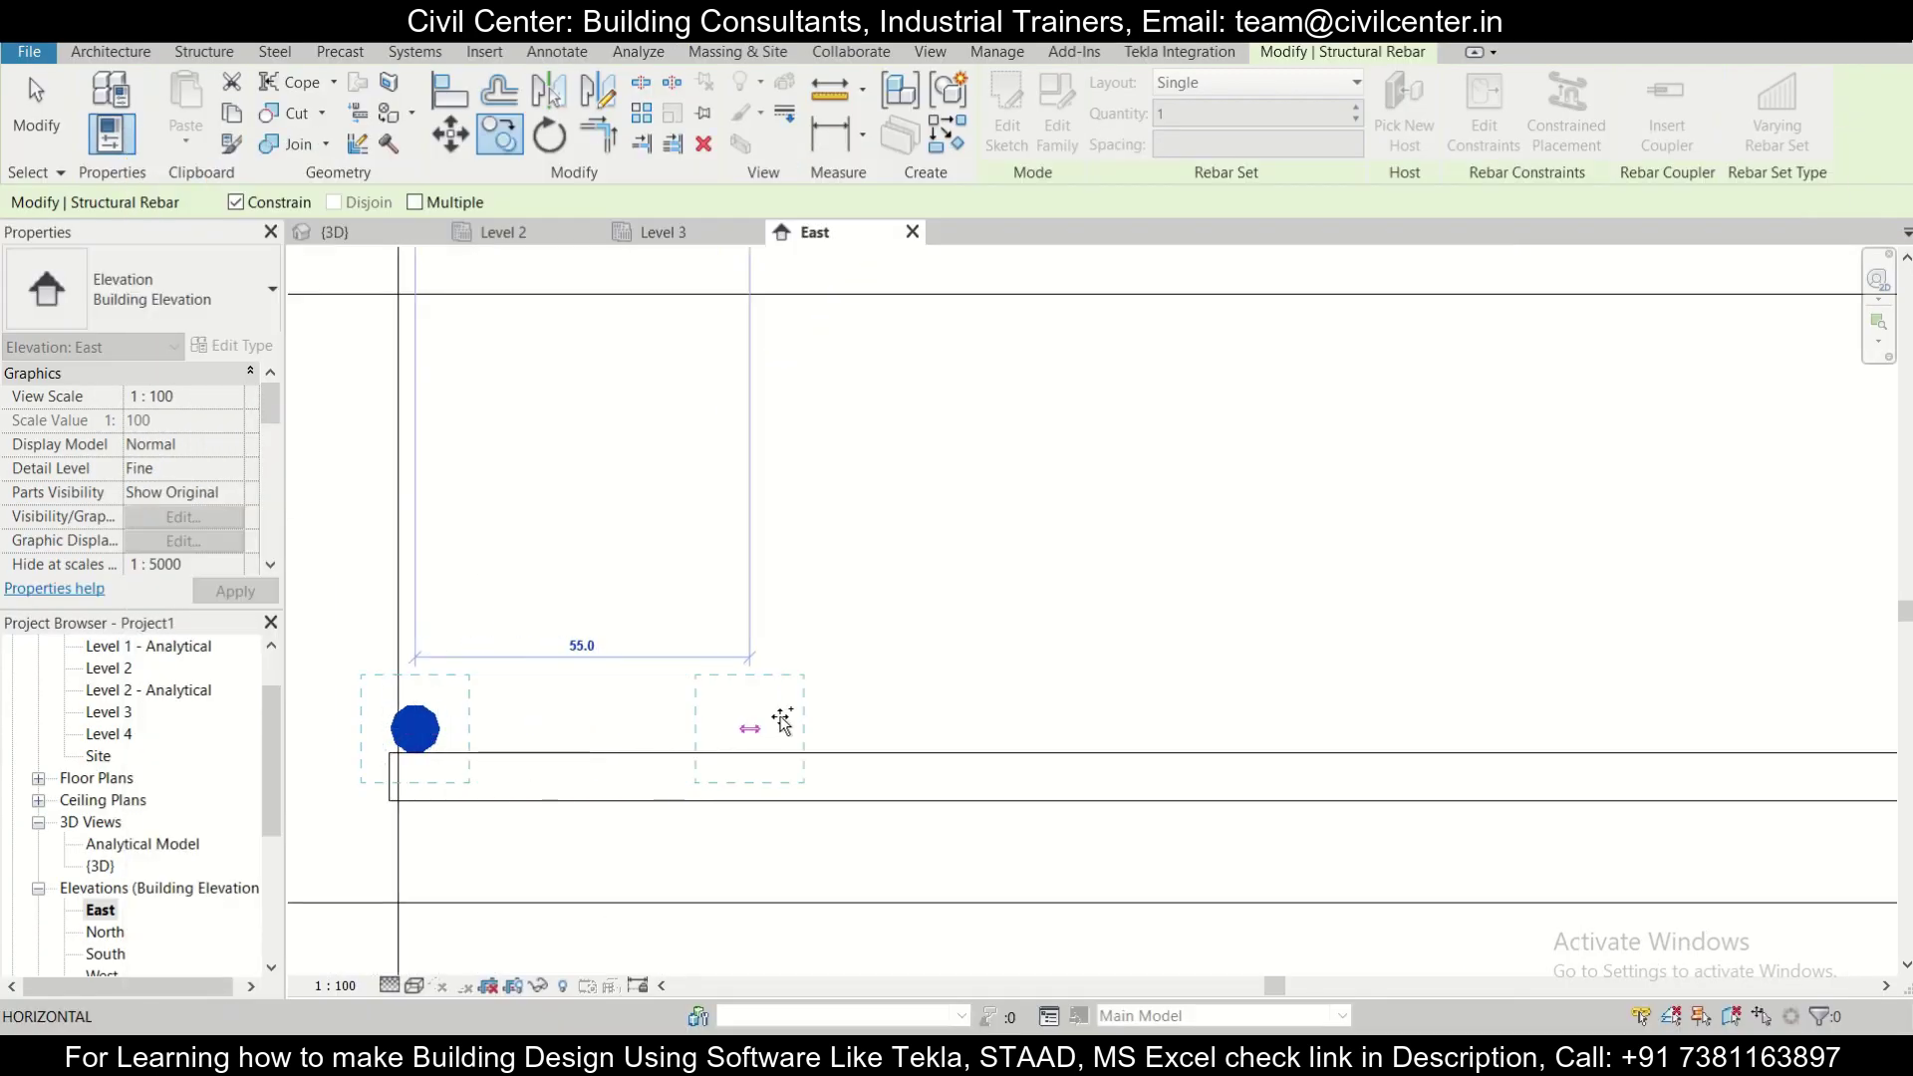
{"action": "type", "text": "125"}
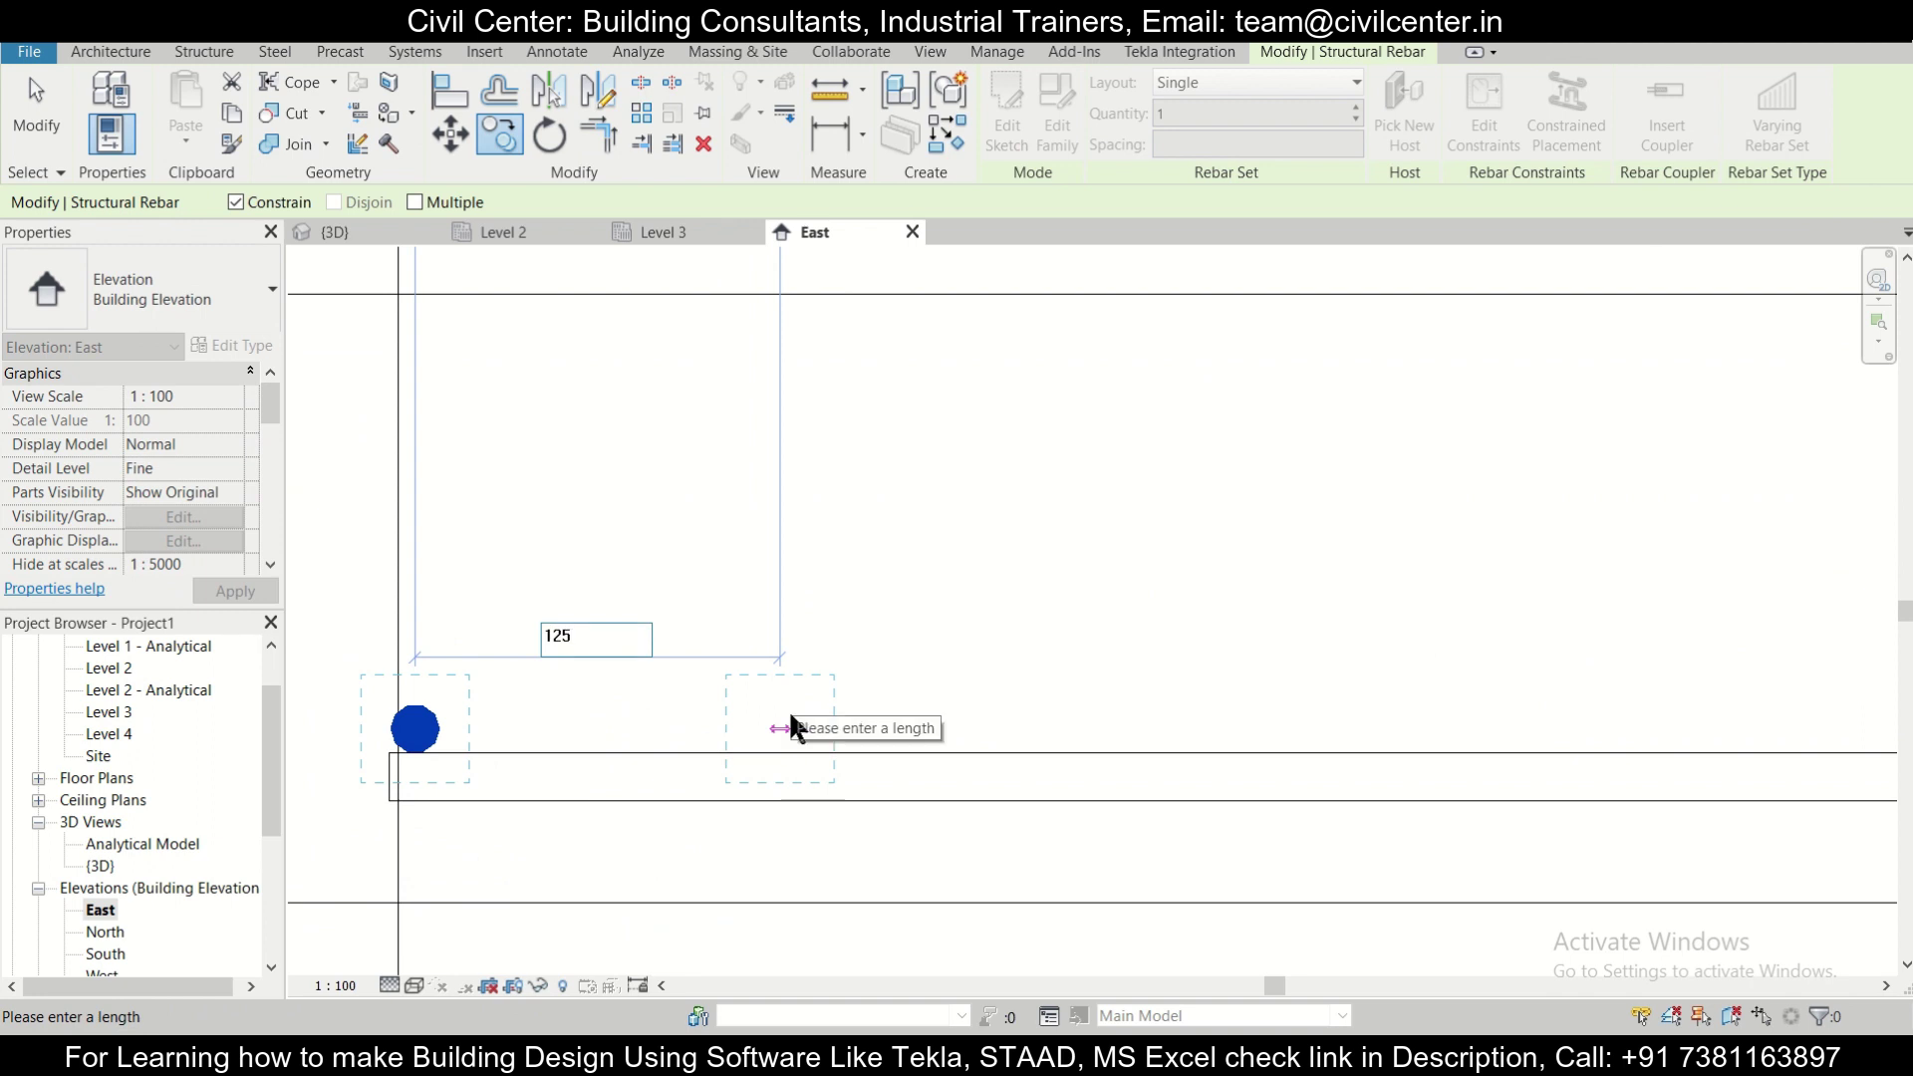
{"action": "key", "text": "Return"}
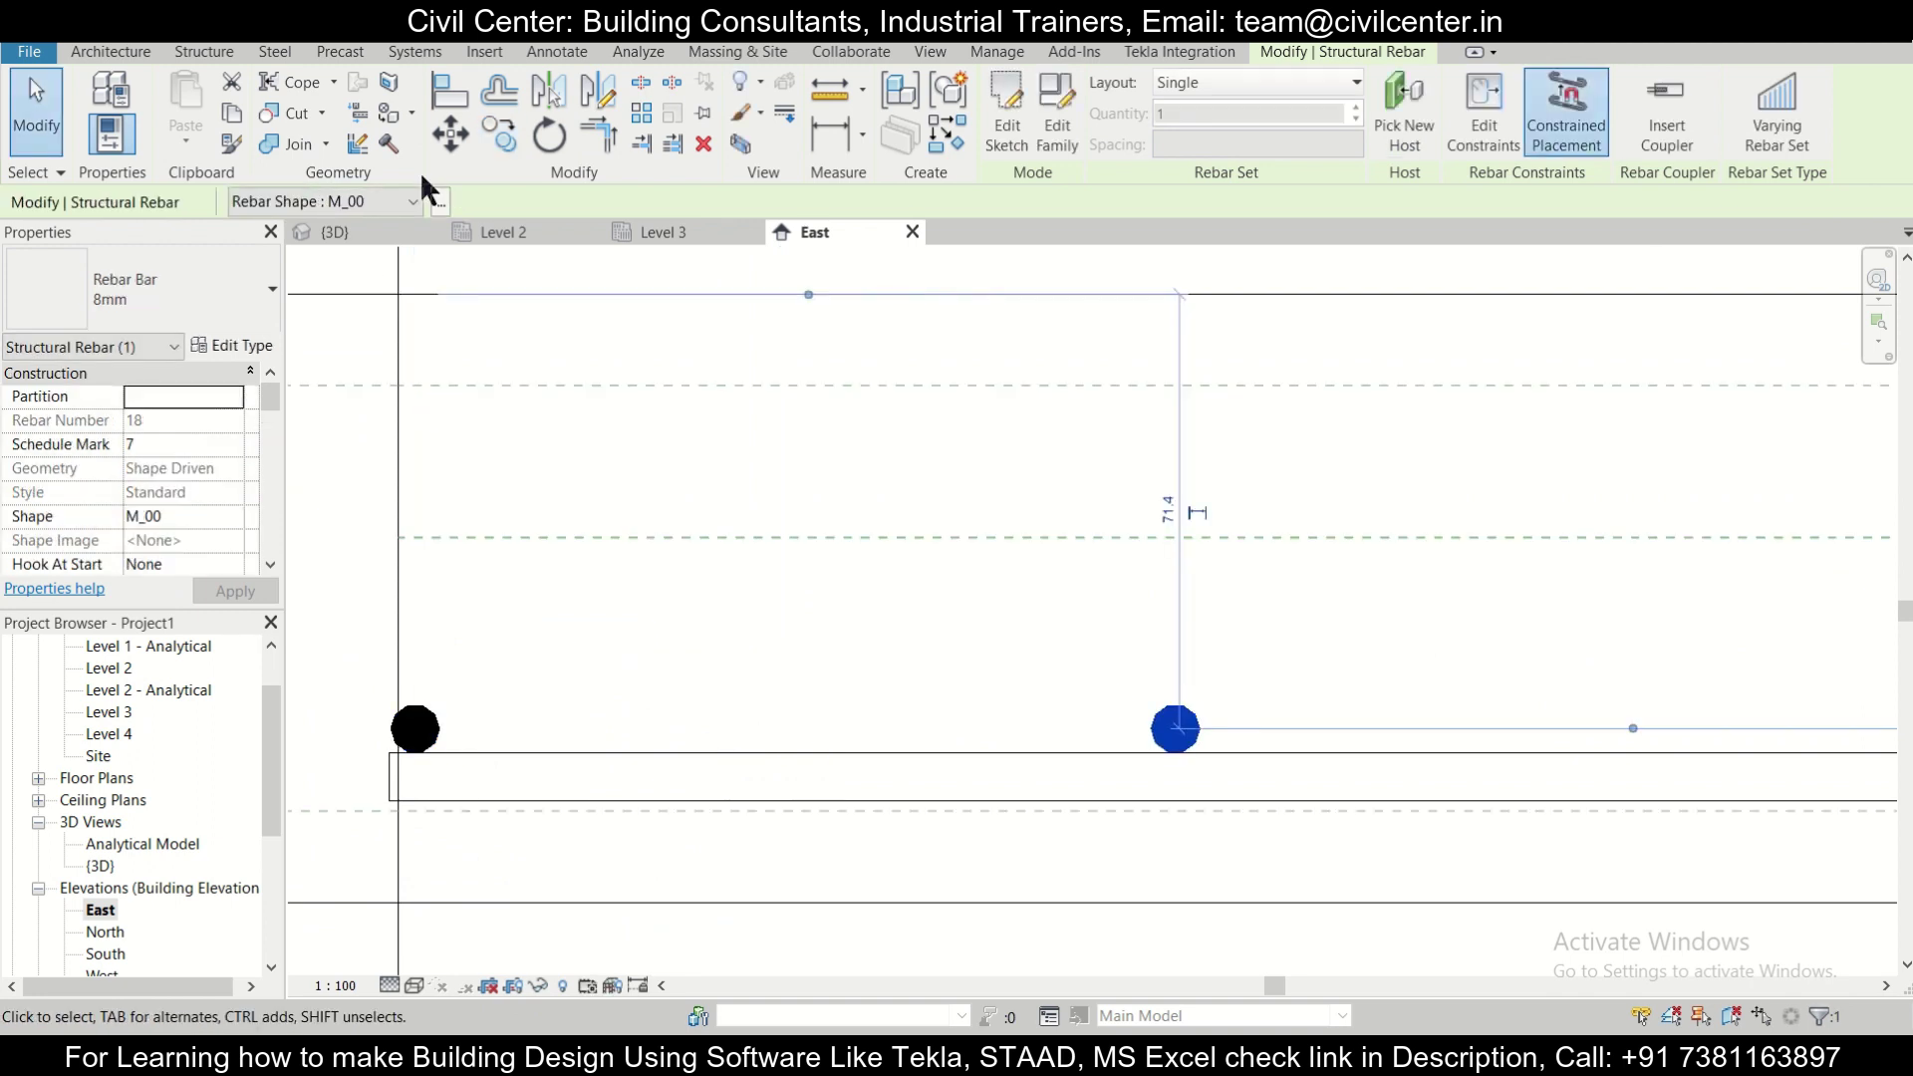
Copy the second bar 125 mm further into the slab to make a third bar.
{"action": "left_click", "coordinate": [500, 134]}
{"action": "left_click", "coordinate": [1177, 729]}
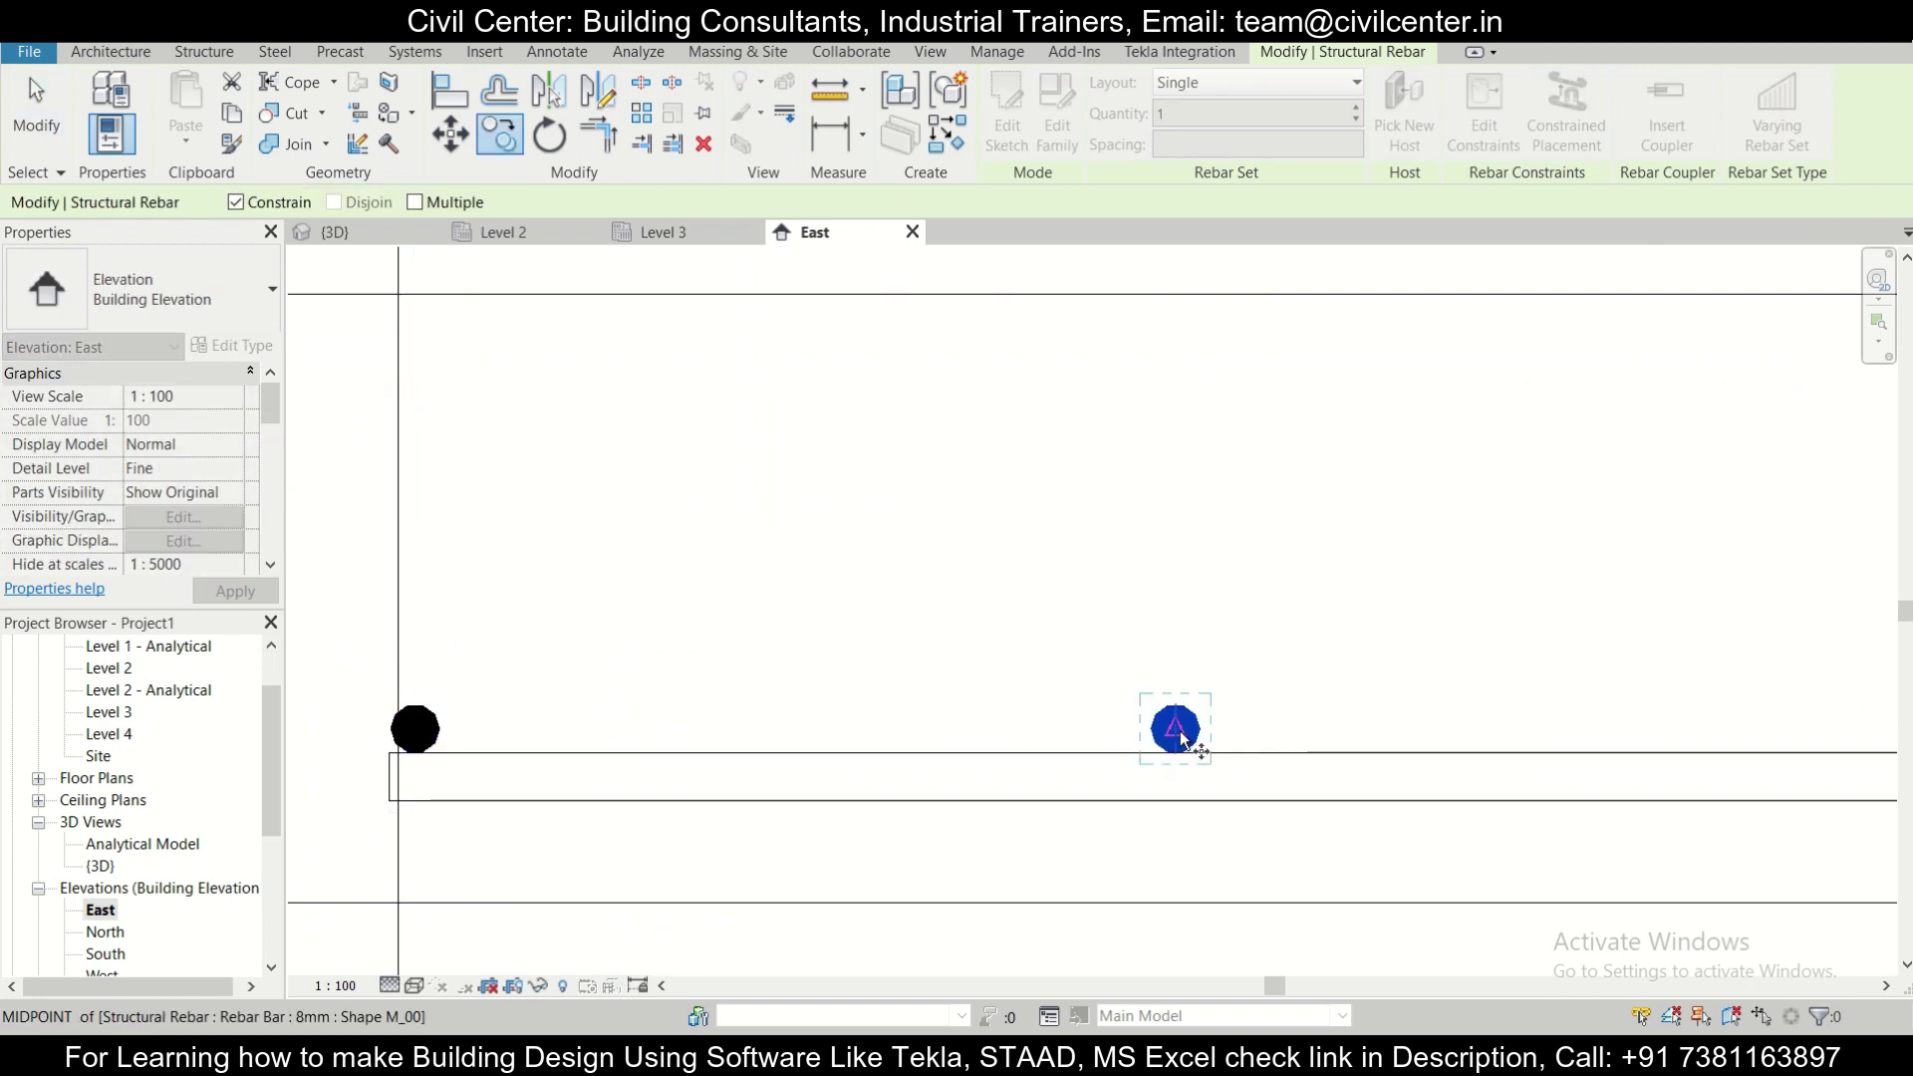
{"action": "scroll", "coordinate": [1413, 709], "scroll_direction": "down", "scroll_amount": 2}
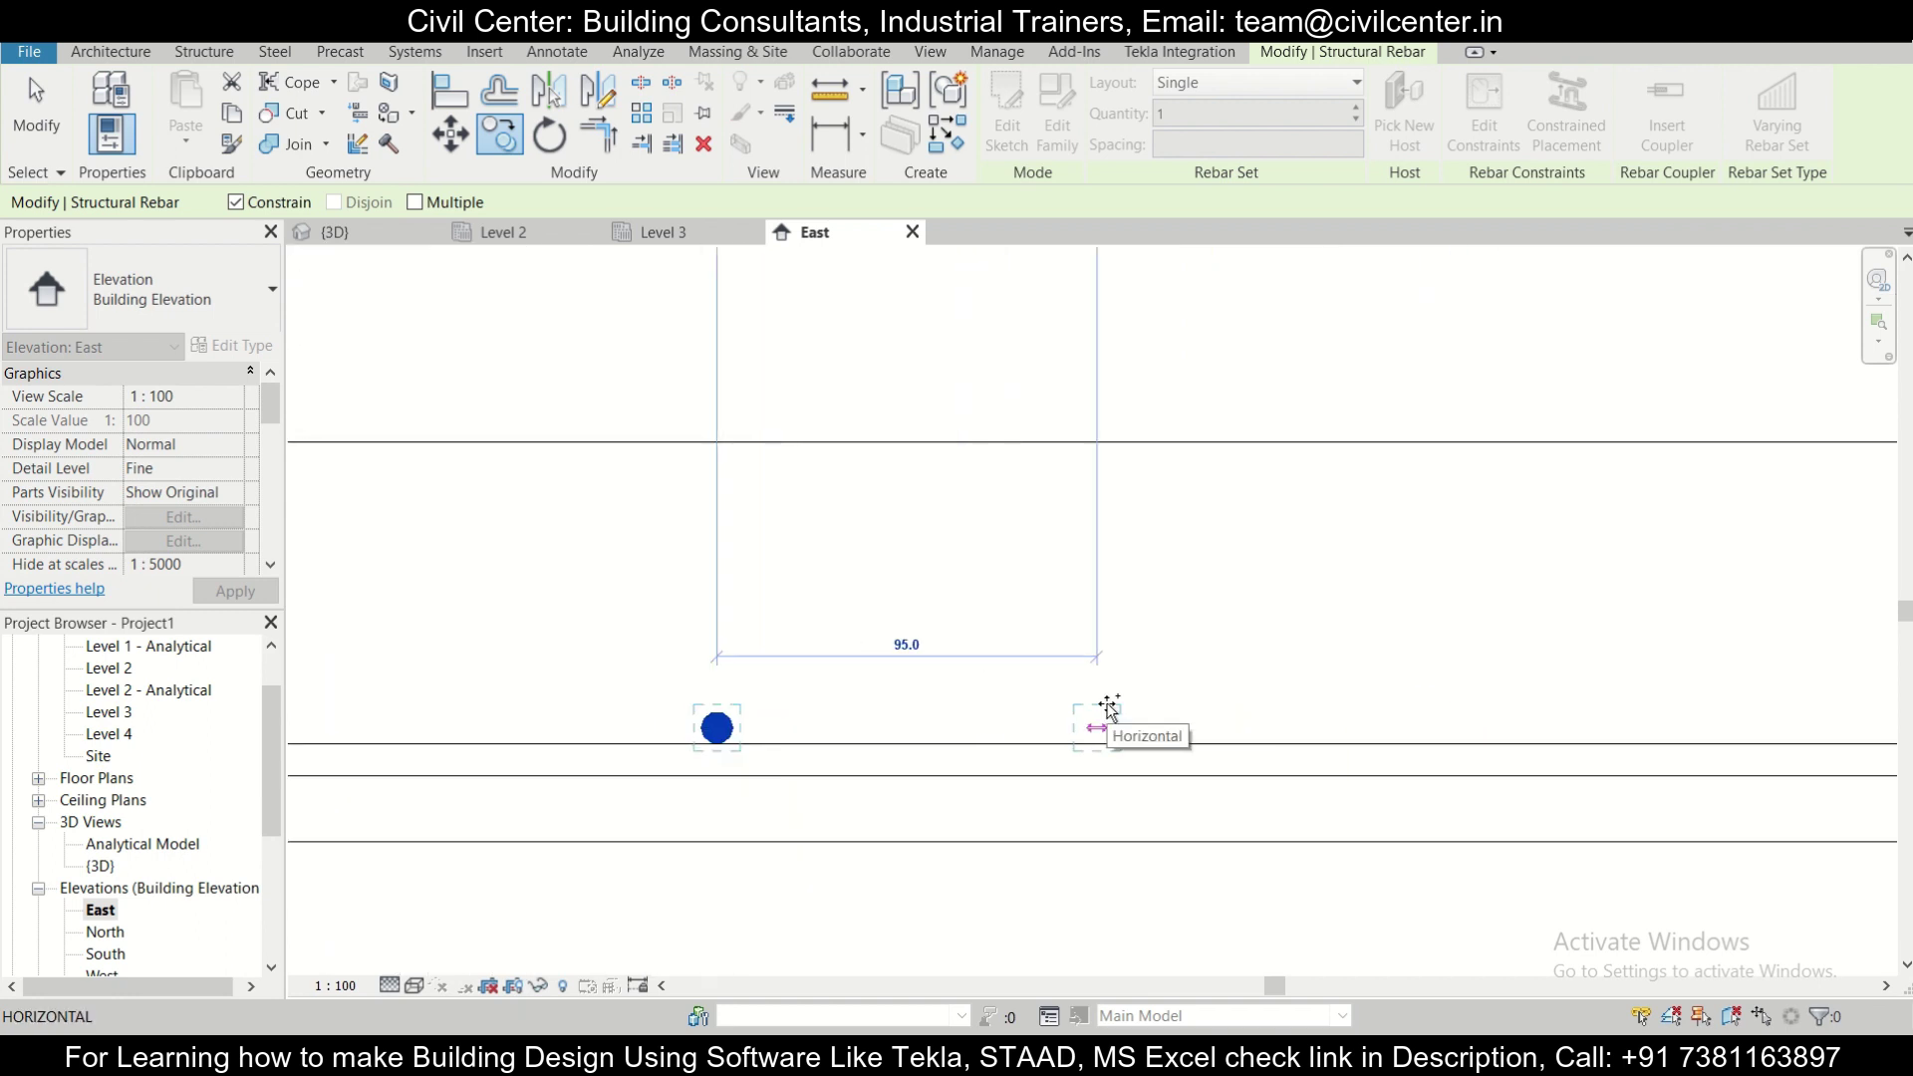
{"action": "type", "text": "125"}
{"action": "key", "text": "Return"}
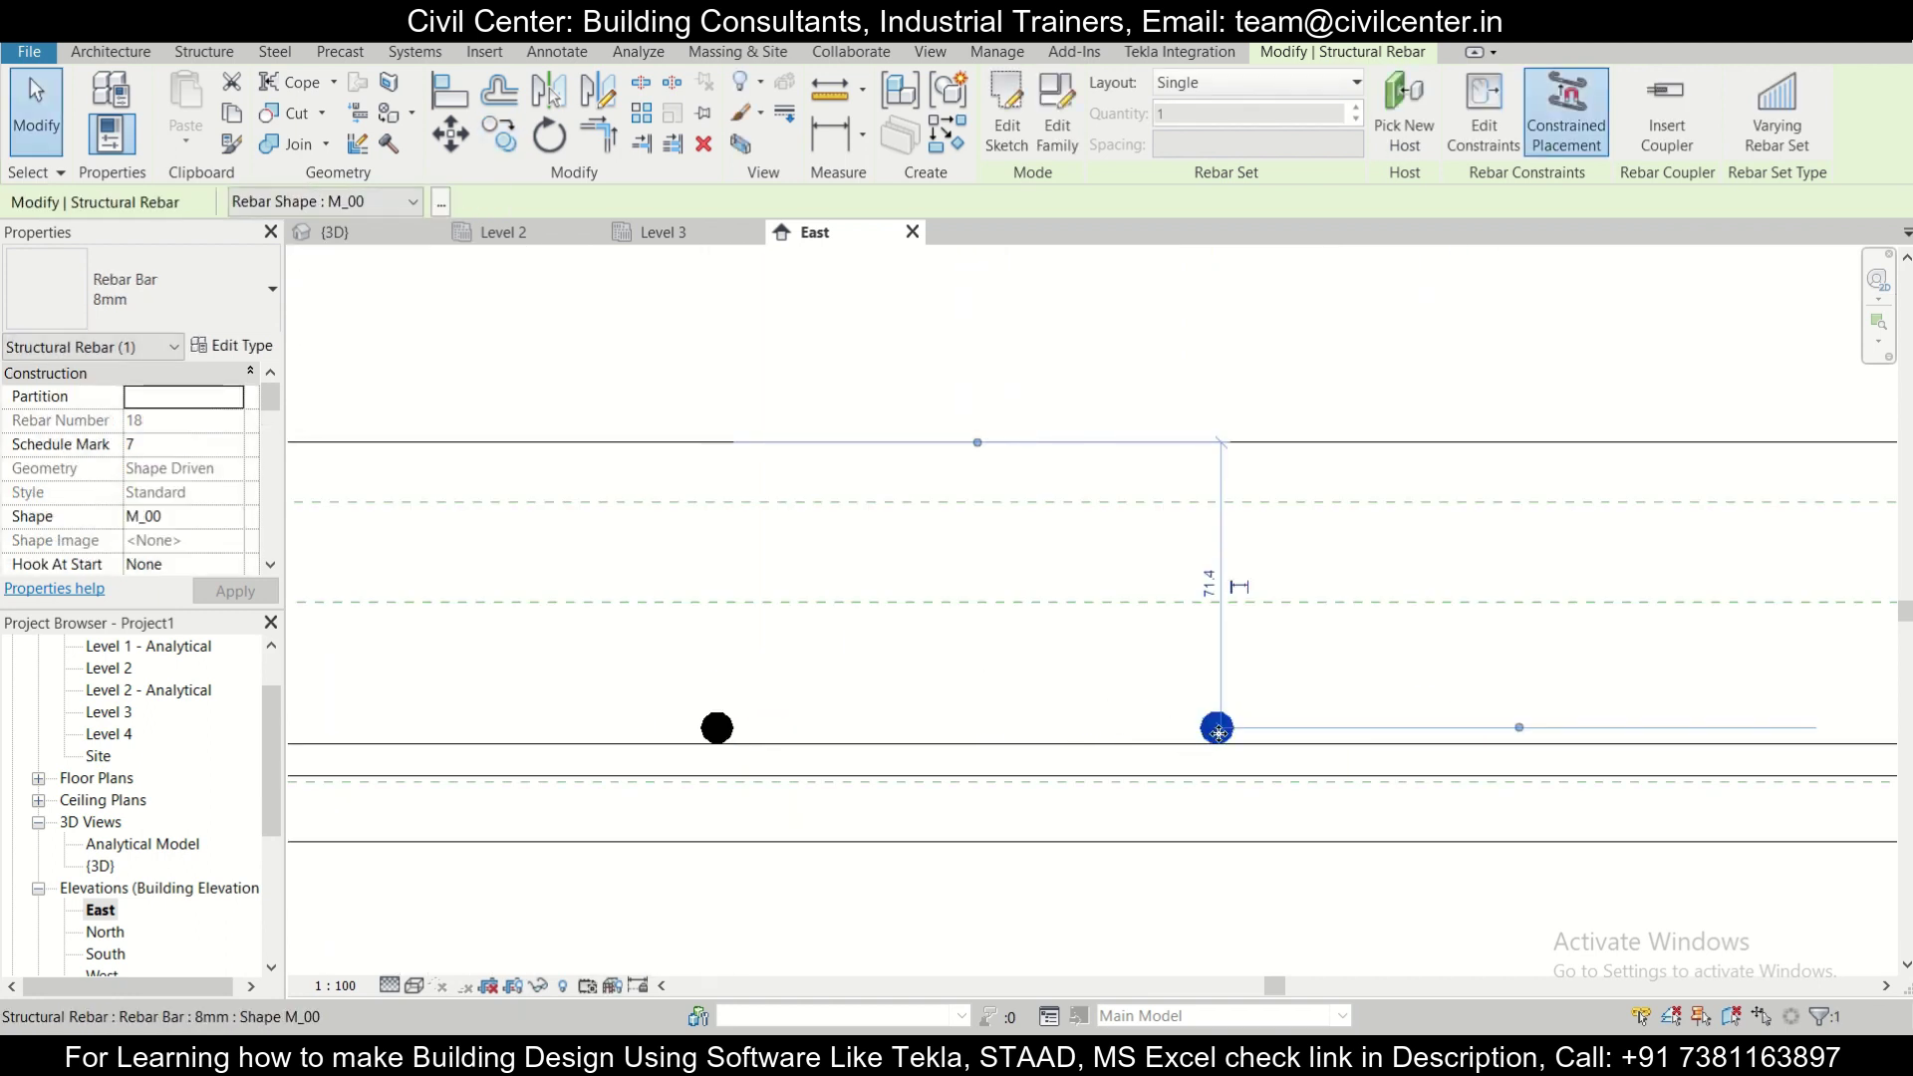
Copy the third bar another 125 mm along the slab to make a fourth bar.
{"action": "left_click", "coordinate": [495, 130]}
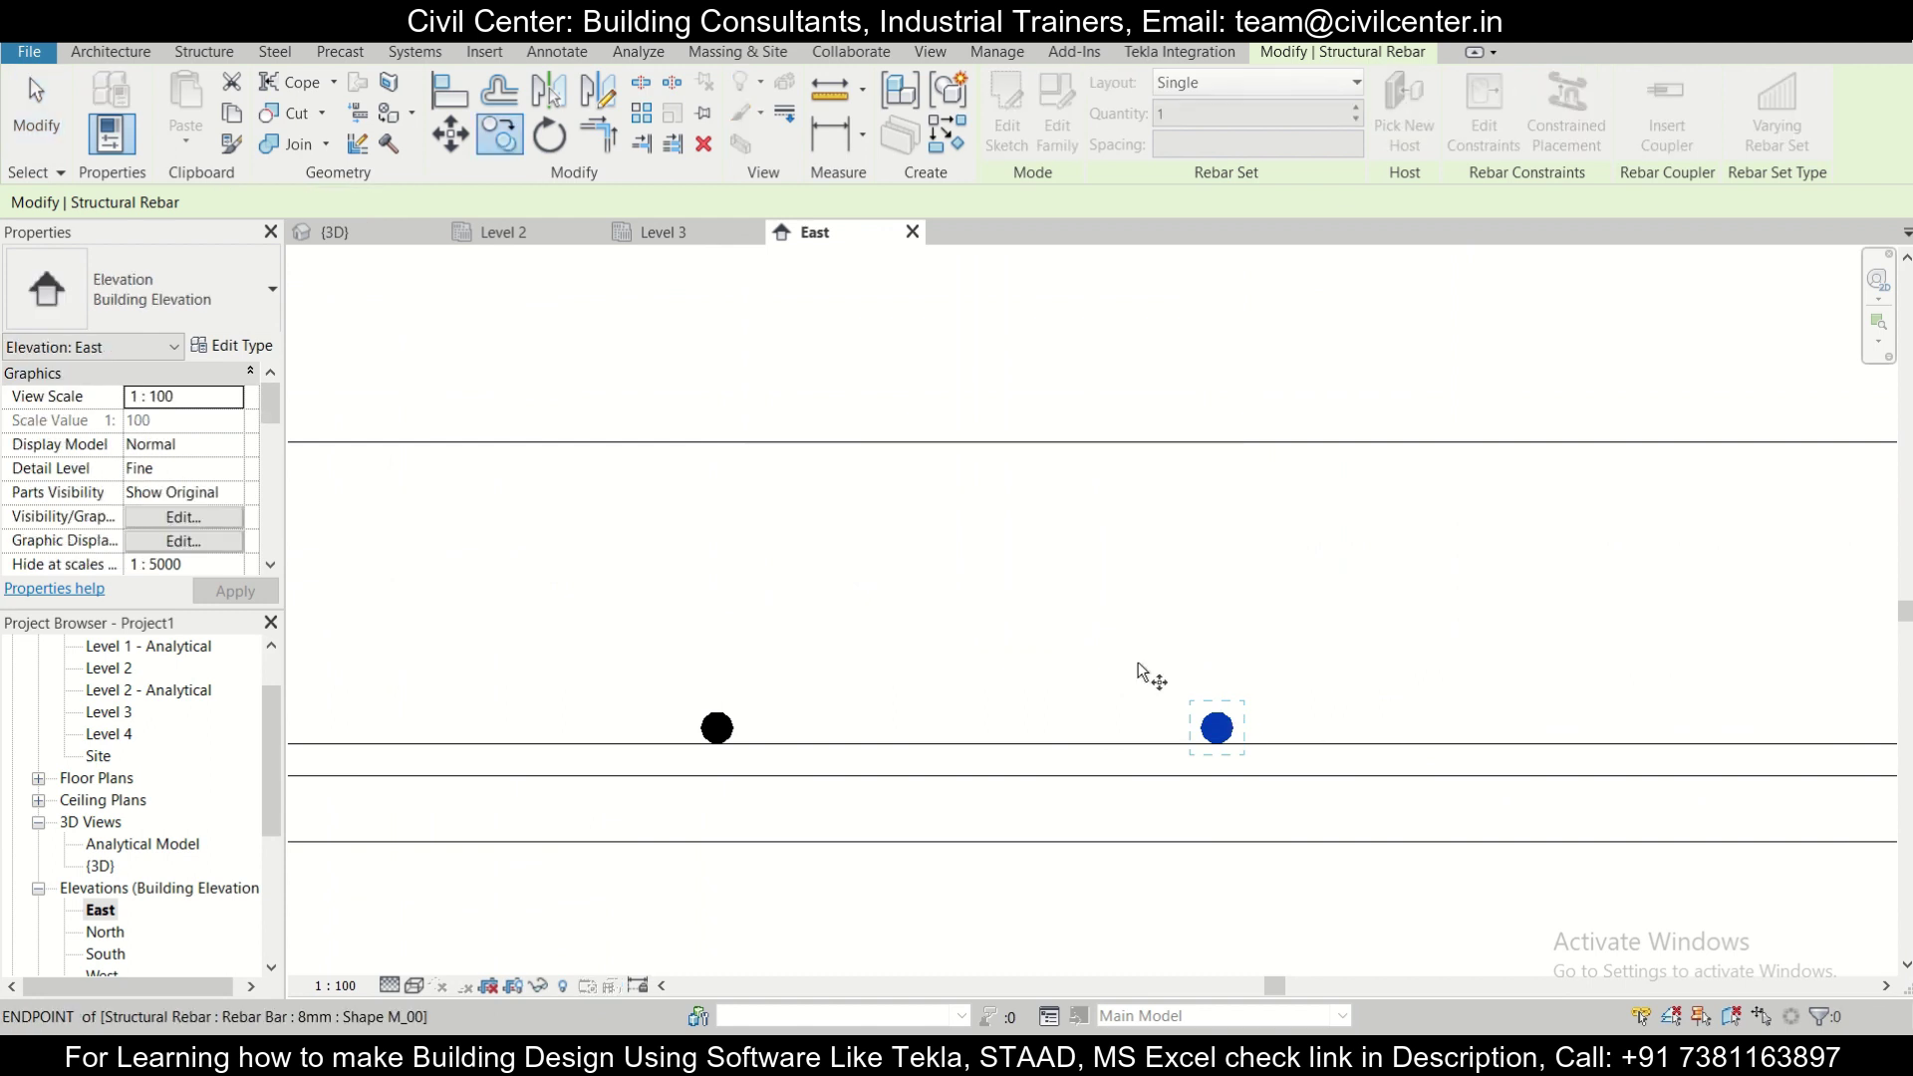
{"action": "scroll", "coordinate": [1174, 686], "scroll_direction": "down", "scroll_amount": 3}
{"action": "scroll", "coordinate": [1174, 691], "scroll_direction": "up", "scroll_amount": 2}
{"action": "scroll", "coordinate": [1181, 709], "scroll_direction": "up", "scroll_amount": 2}
{"action": "left_click", "coordinate": [1183, 711]}
{"action": "type", "text": "125"}
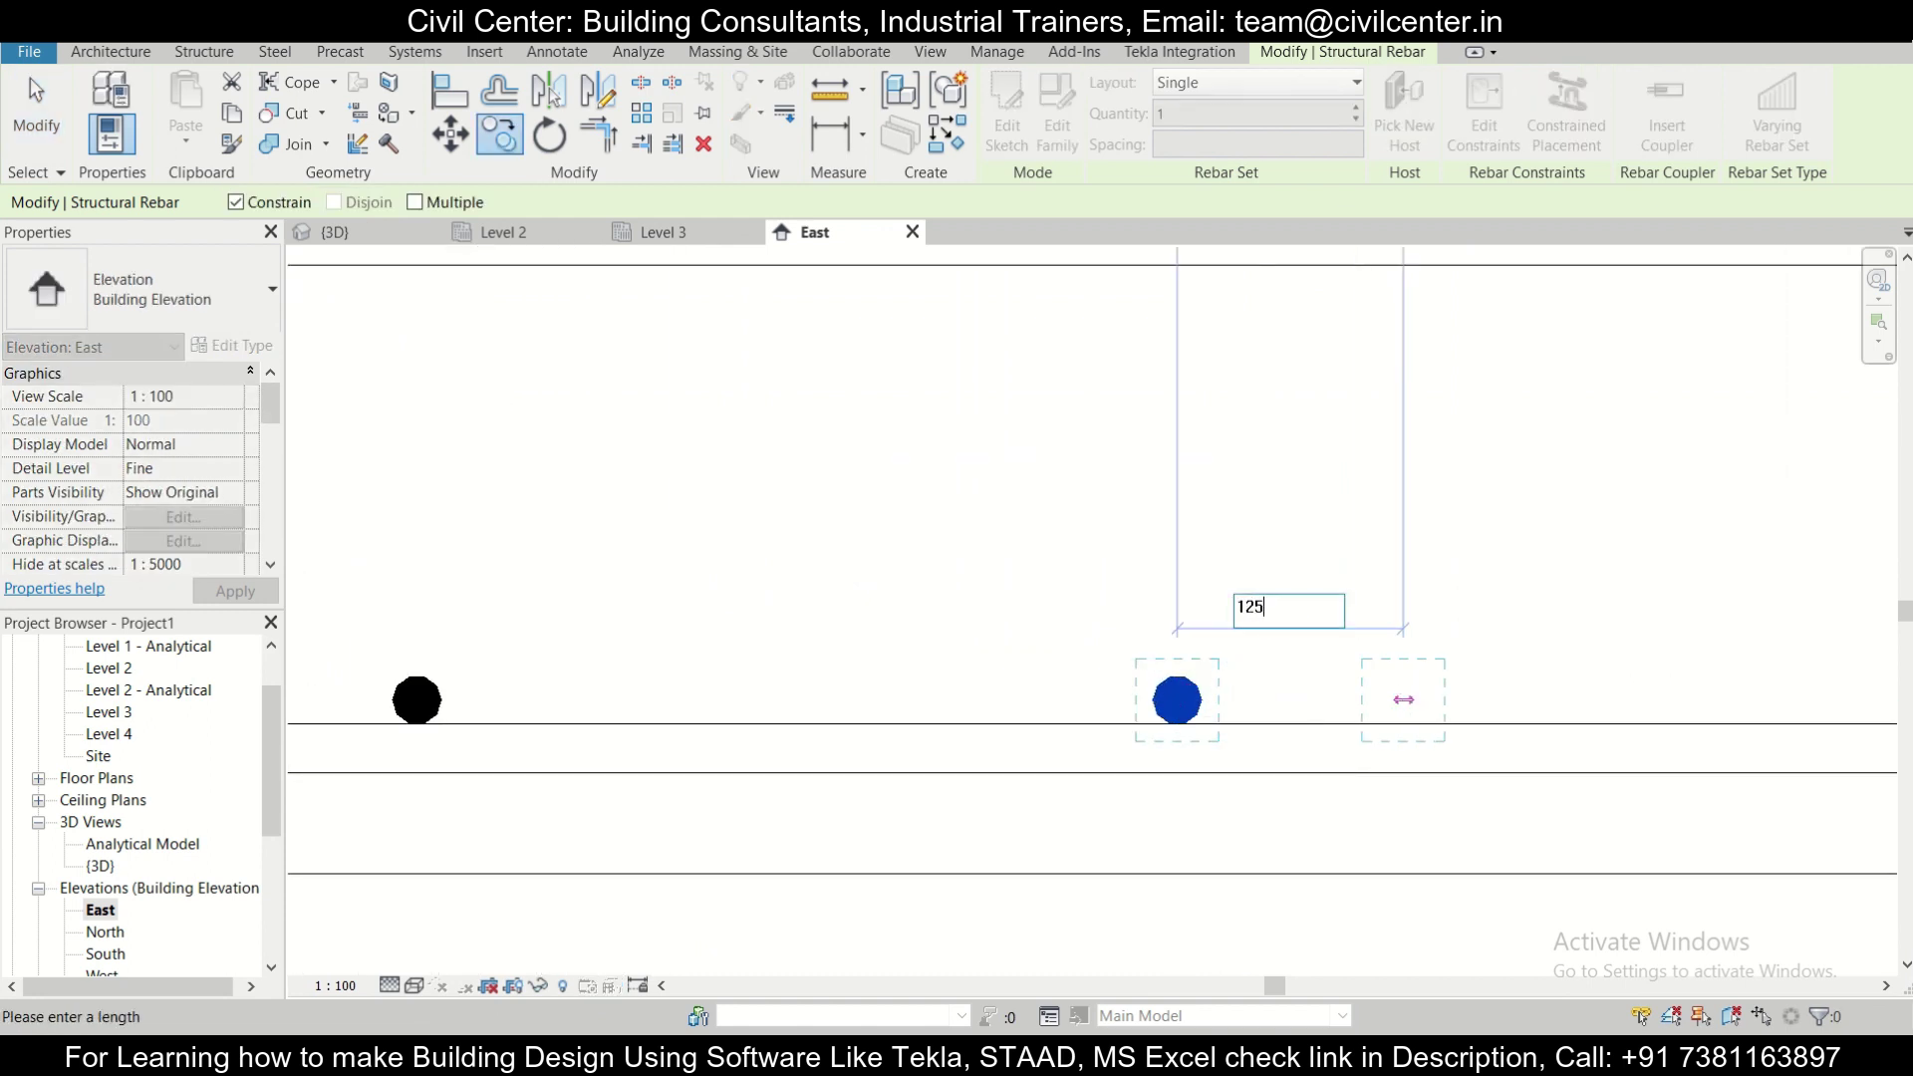
{"action": "key", "text": "Return"}
{"action": "scroll", "coordinate": [1505, 613], "scroll_direction": "down", "scroll_amount": 3}
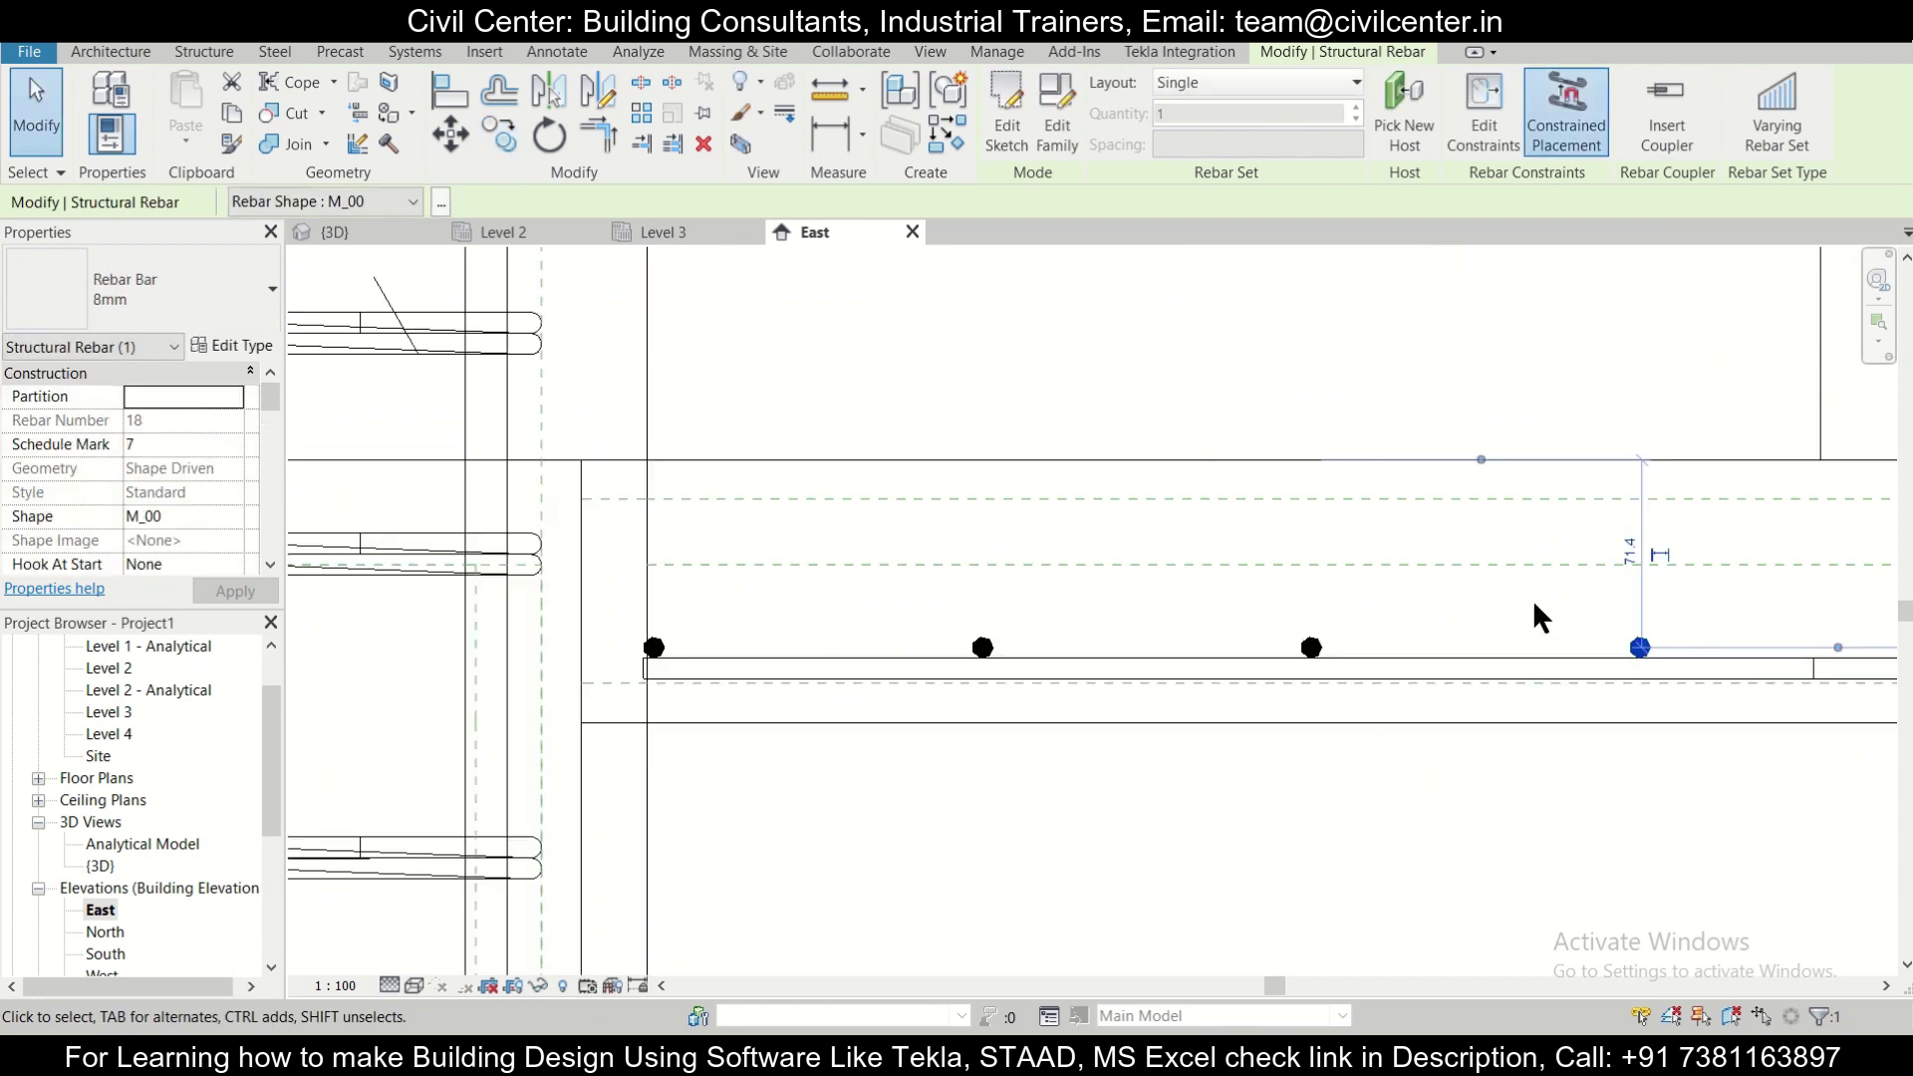
Select the three copied bars and copy them along the slab, using the first bar's centre as base and the fourth bar's centre as target.
{"action": "middle_click_drag", "start_coordinate": [1534, 604], "coordinate": [1239, 642]}
{"action": "left_click", "coordinate": [1391, 651]}
{"action": "left_click_drag", "start_coordinate": [1313, 678], "coordinate": [816, 684]}
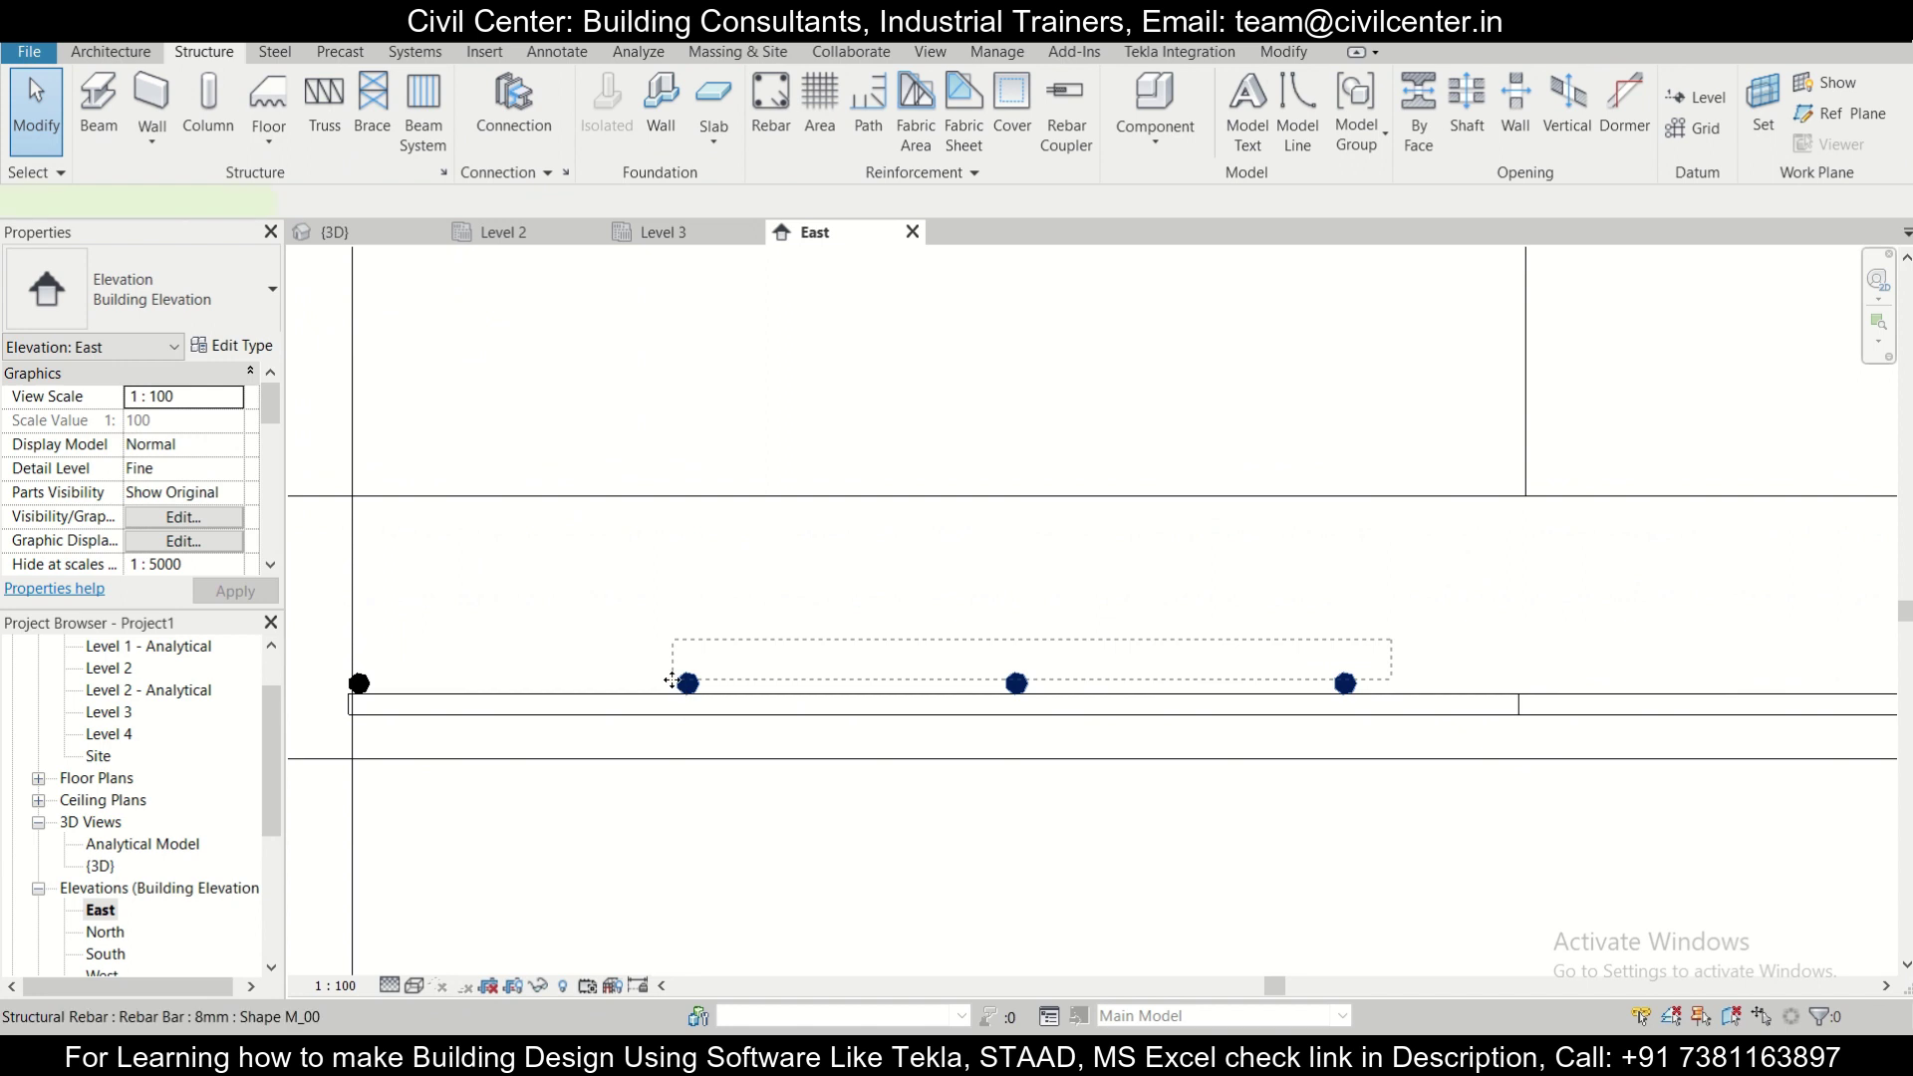
{"action": "left_click_drag", "start_coordinate": [671, 680], "coordinate": [670, 681]}
{"action": "left_click", "coordinate": [505, 134]}
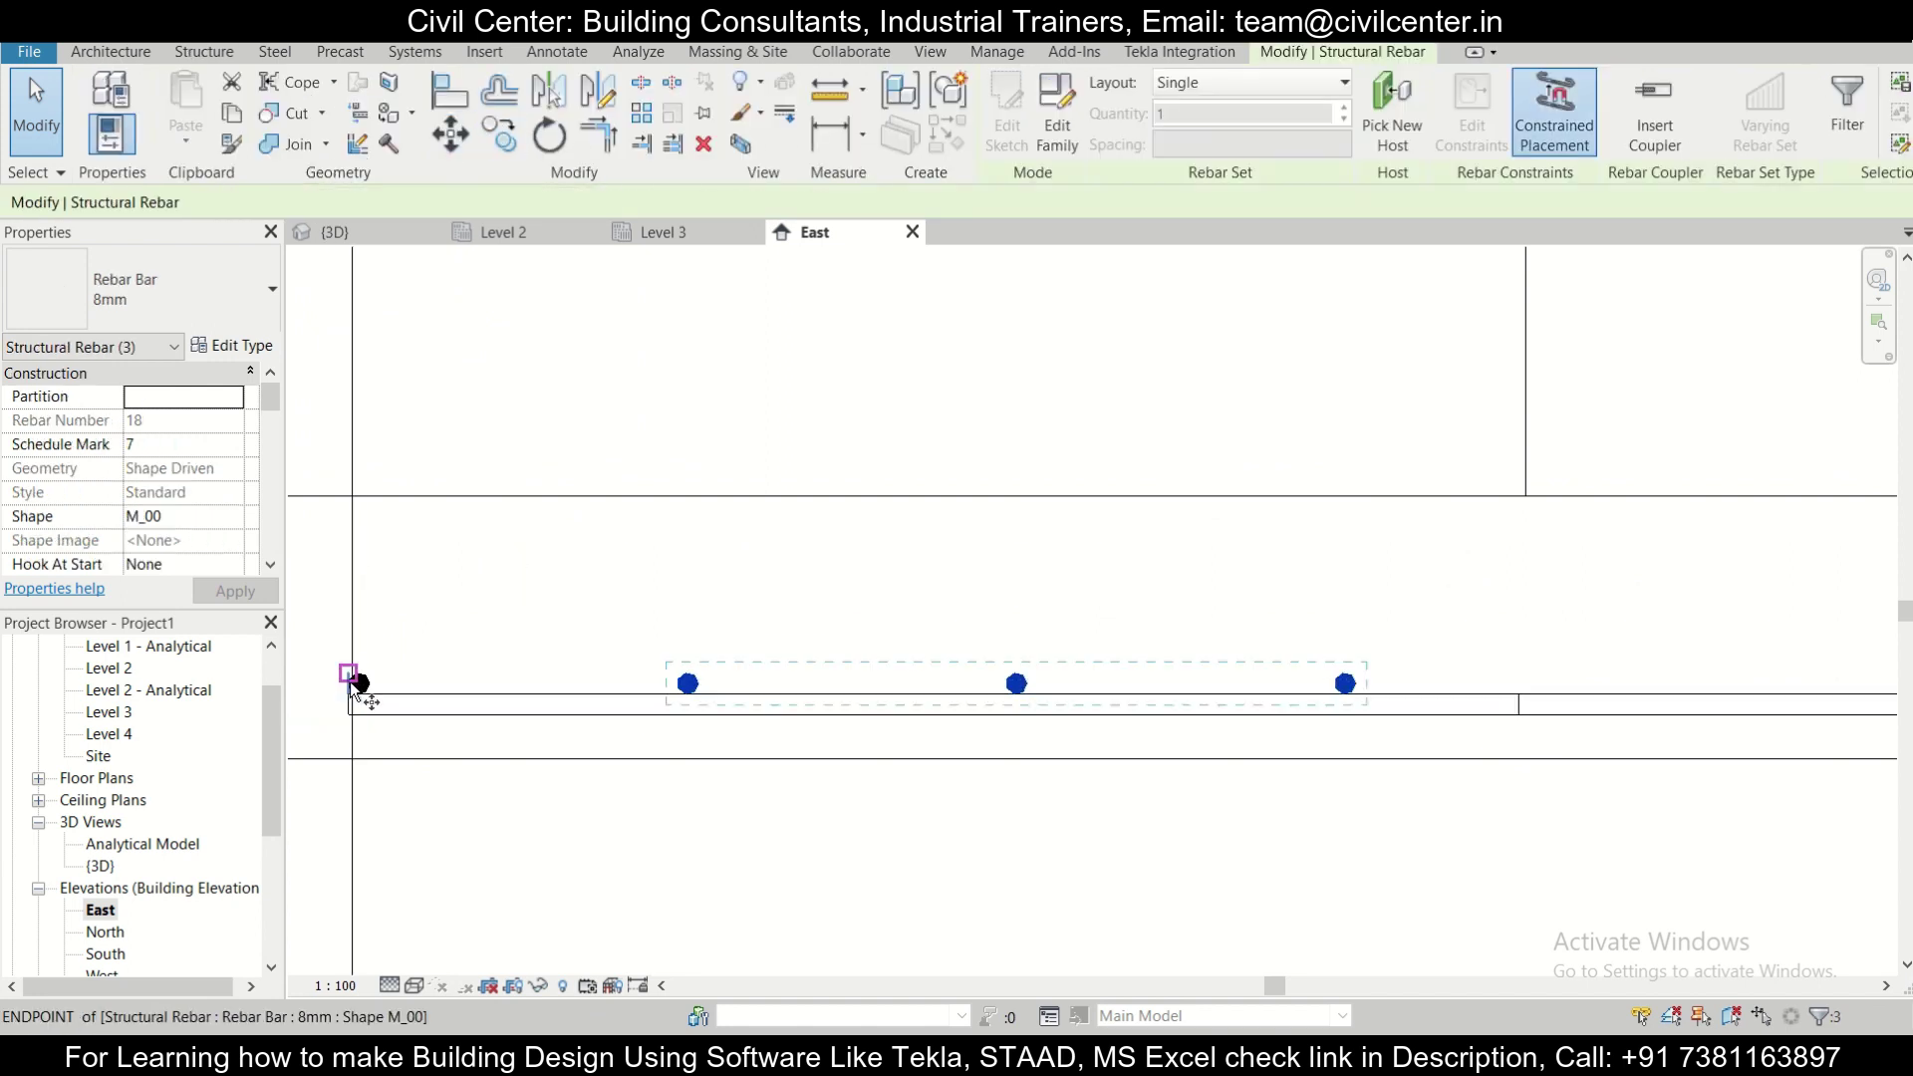
{"action": "scroll", "coordinate": [358, 684], "scroll_direction": "up", "scroll_amount": 3}
{"action": "left_click", "coordinate": [366, 690]}
{"action": "scroll", "coordinate": [417, 684], "scroll_direction": "down", "scroll_amount": 2}
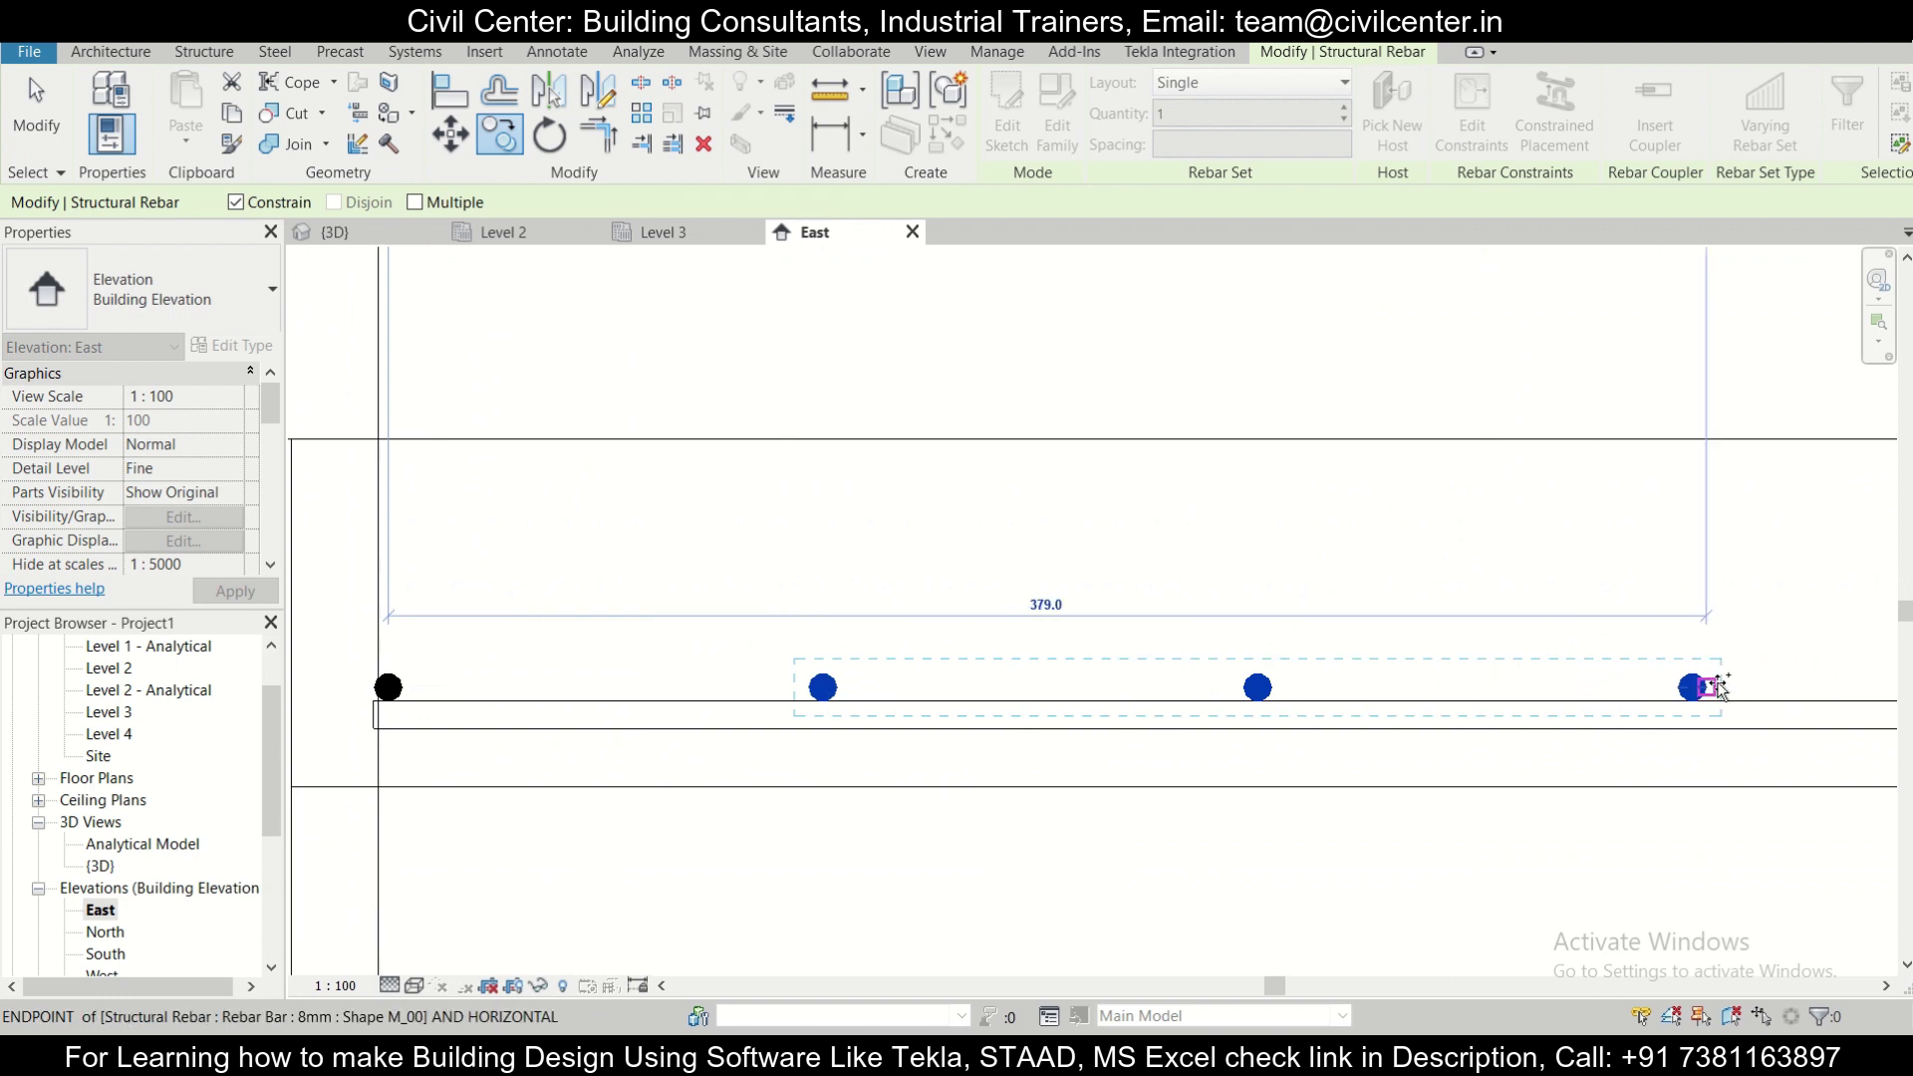
{"action": "scroll", "coordinate": [1720, 688], "scroll_direction": "up", "scroll_amount": 3}
{"action": "left_click", "coordinate": [1667, 698]}
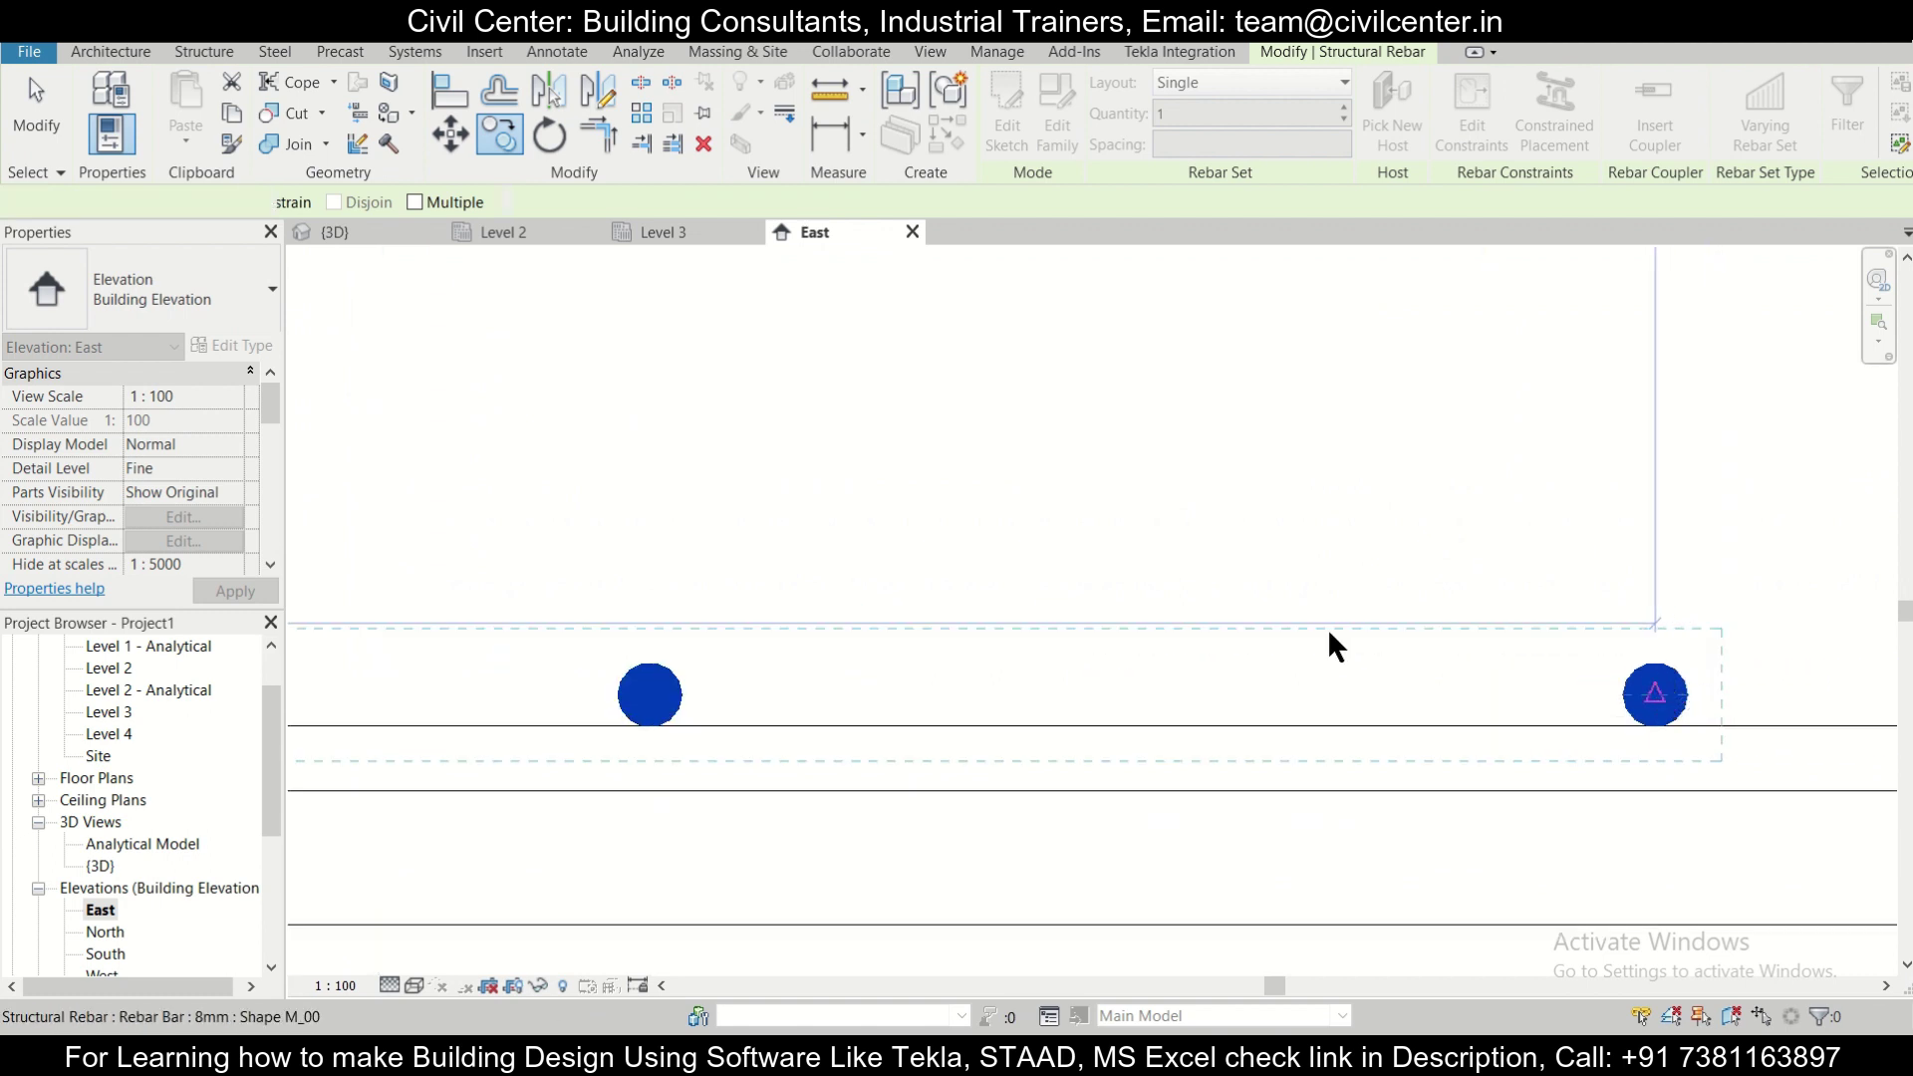
{"action": "scroll", "coordinate": [1327, 628], "scroll_direction": "down", "scroll_amount": 3}
Complete the three-bar copy and select the six copied 8mm bars along the slab, leaving out the first bar at the column face.
{"action": "middle_click_drag", "start_coordinate": [1709, 632], "coordinate": [1156, 603]}
{"action": "scroll", "coordinate": [1273, 611], "scroll_direction": "down", "scroll_amount": 2}
{"action": "scroll", "coordinate": [1145, 637], "scroll_direction": "up", "scroll_amount": 4}
{"action": "middle_click_drag", "start_coordinate": [817, 603], "coordinate": [971, 598]}
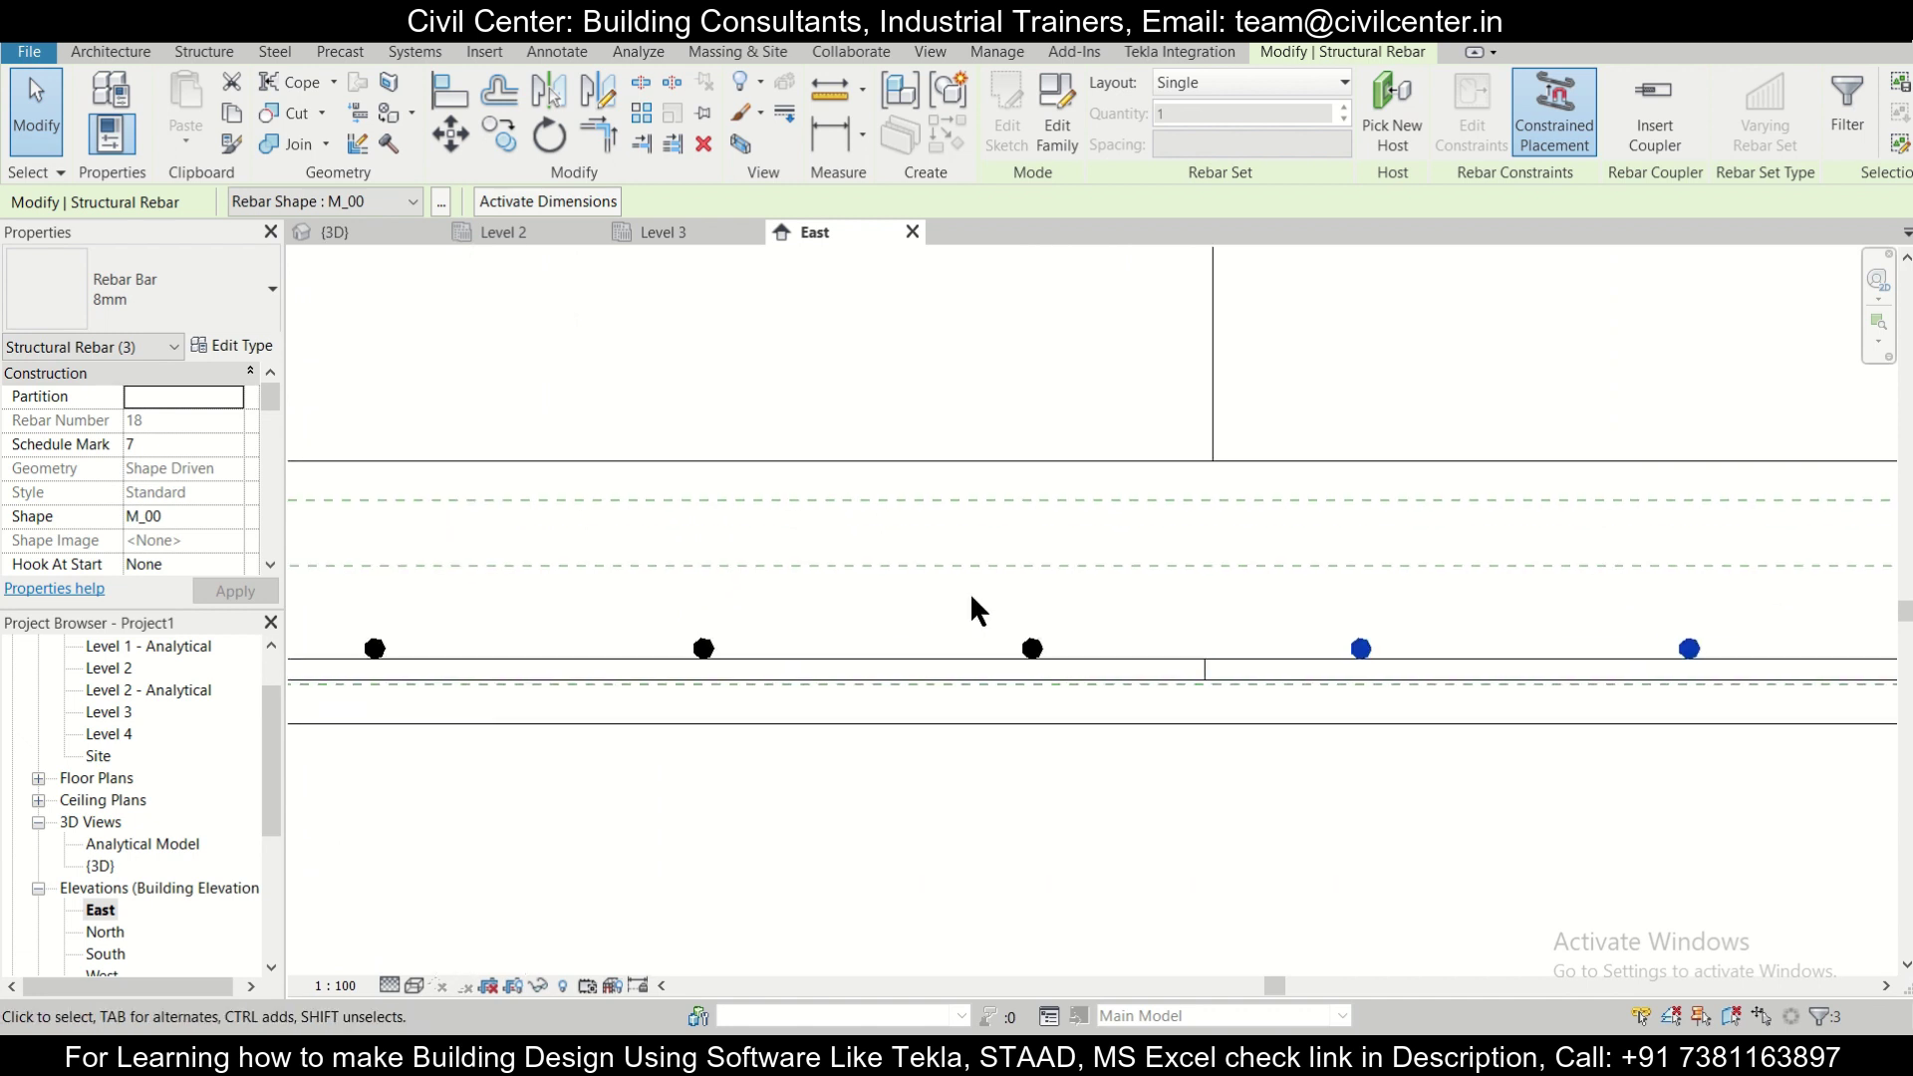
{"action": "scroll", "coordinate": [973, 598], "scroll_direction": "up", "scroll_amount": 2}
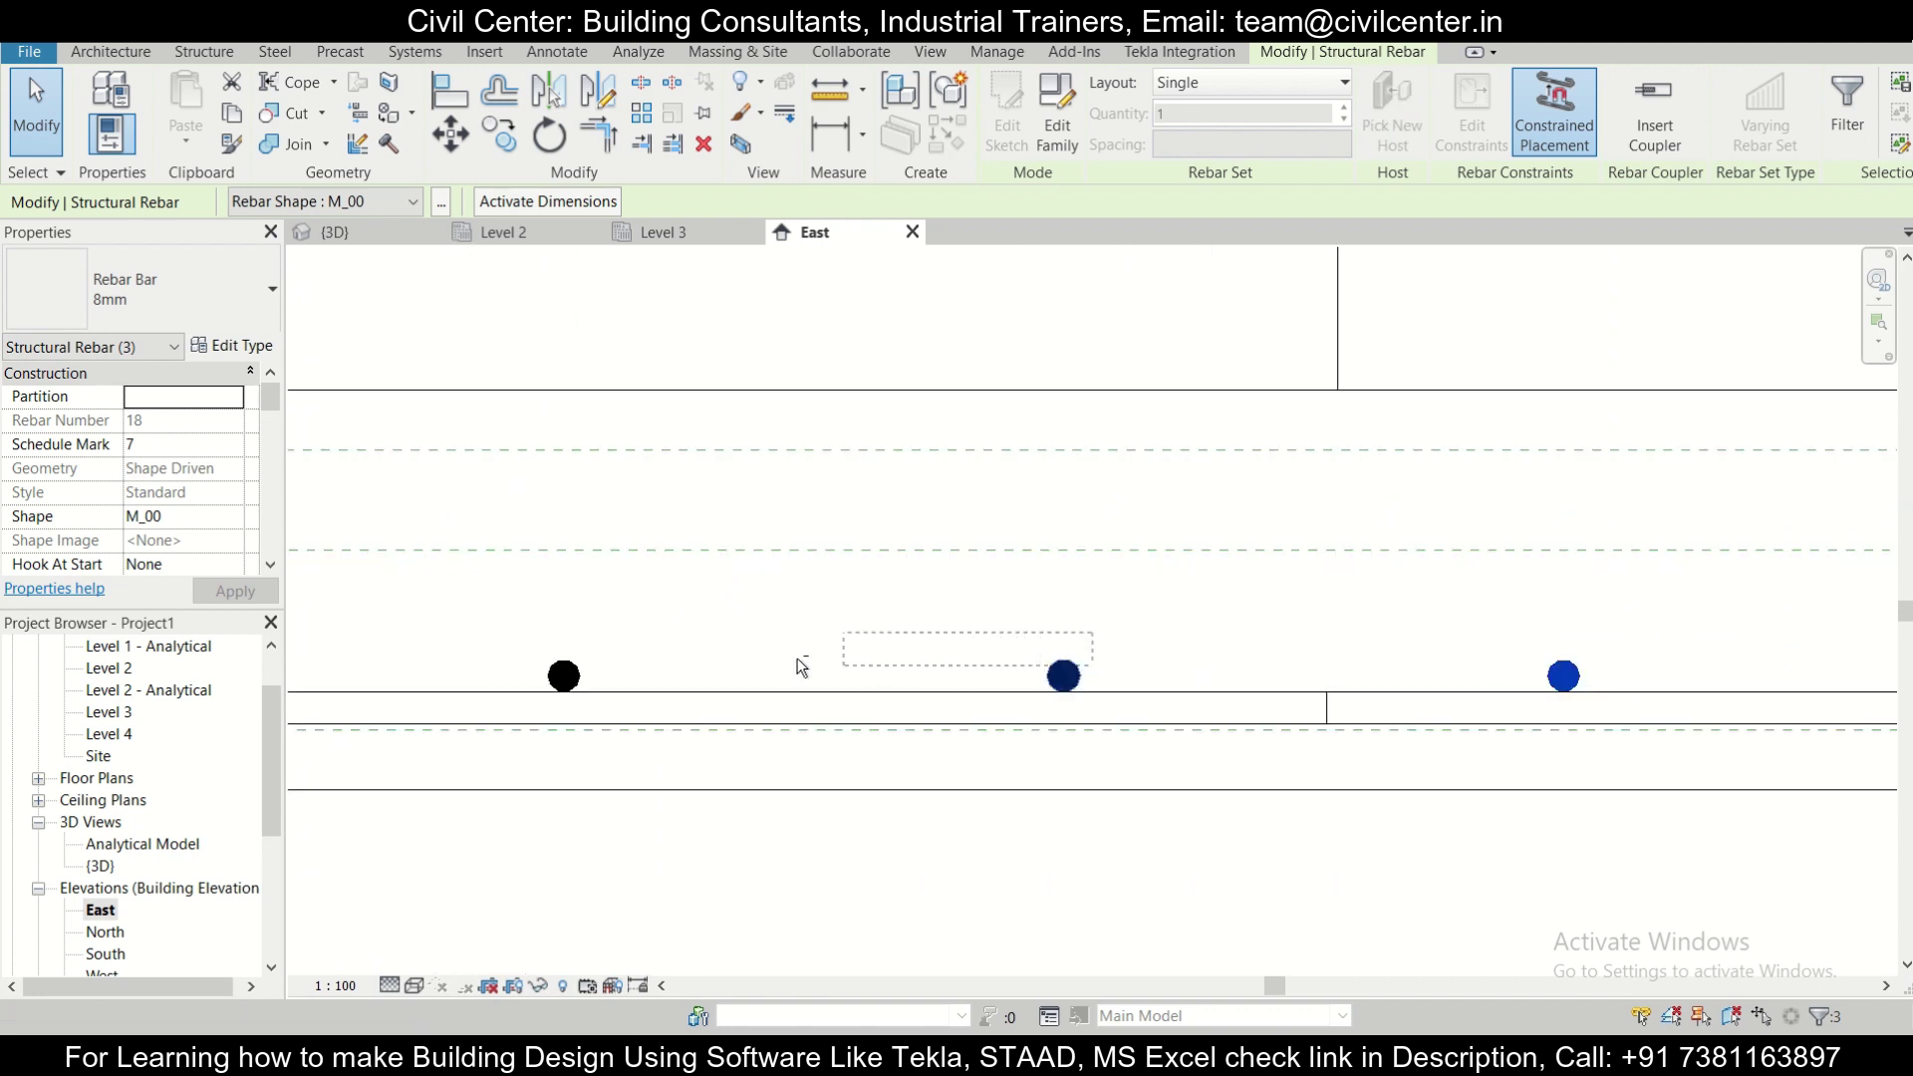
{"action": "left_click_drag", "start_coordinate": [594, 688], "coordinate": [509, 685]}
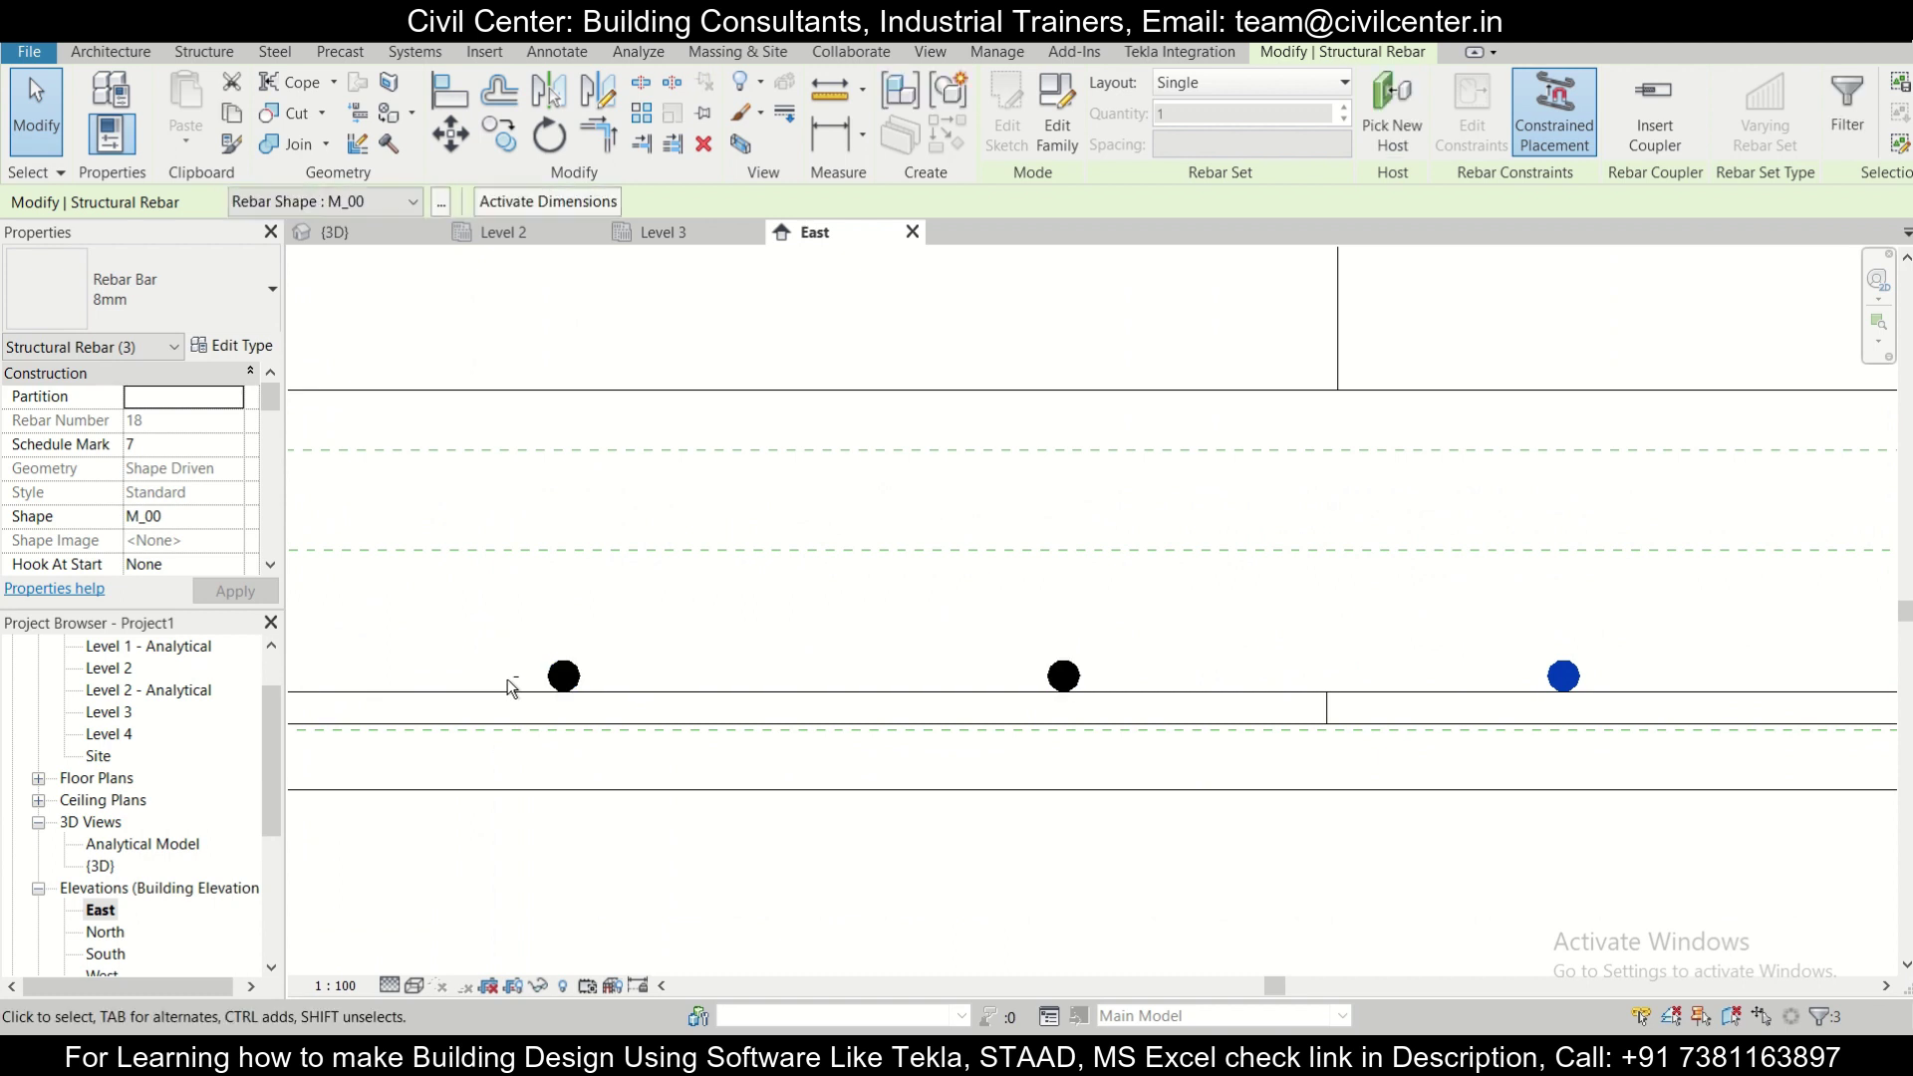
{"action": "left_click_drag", "start_coordinate": [1126, 620], "coordinate": [534, 683]}
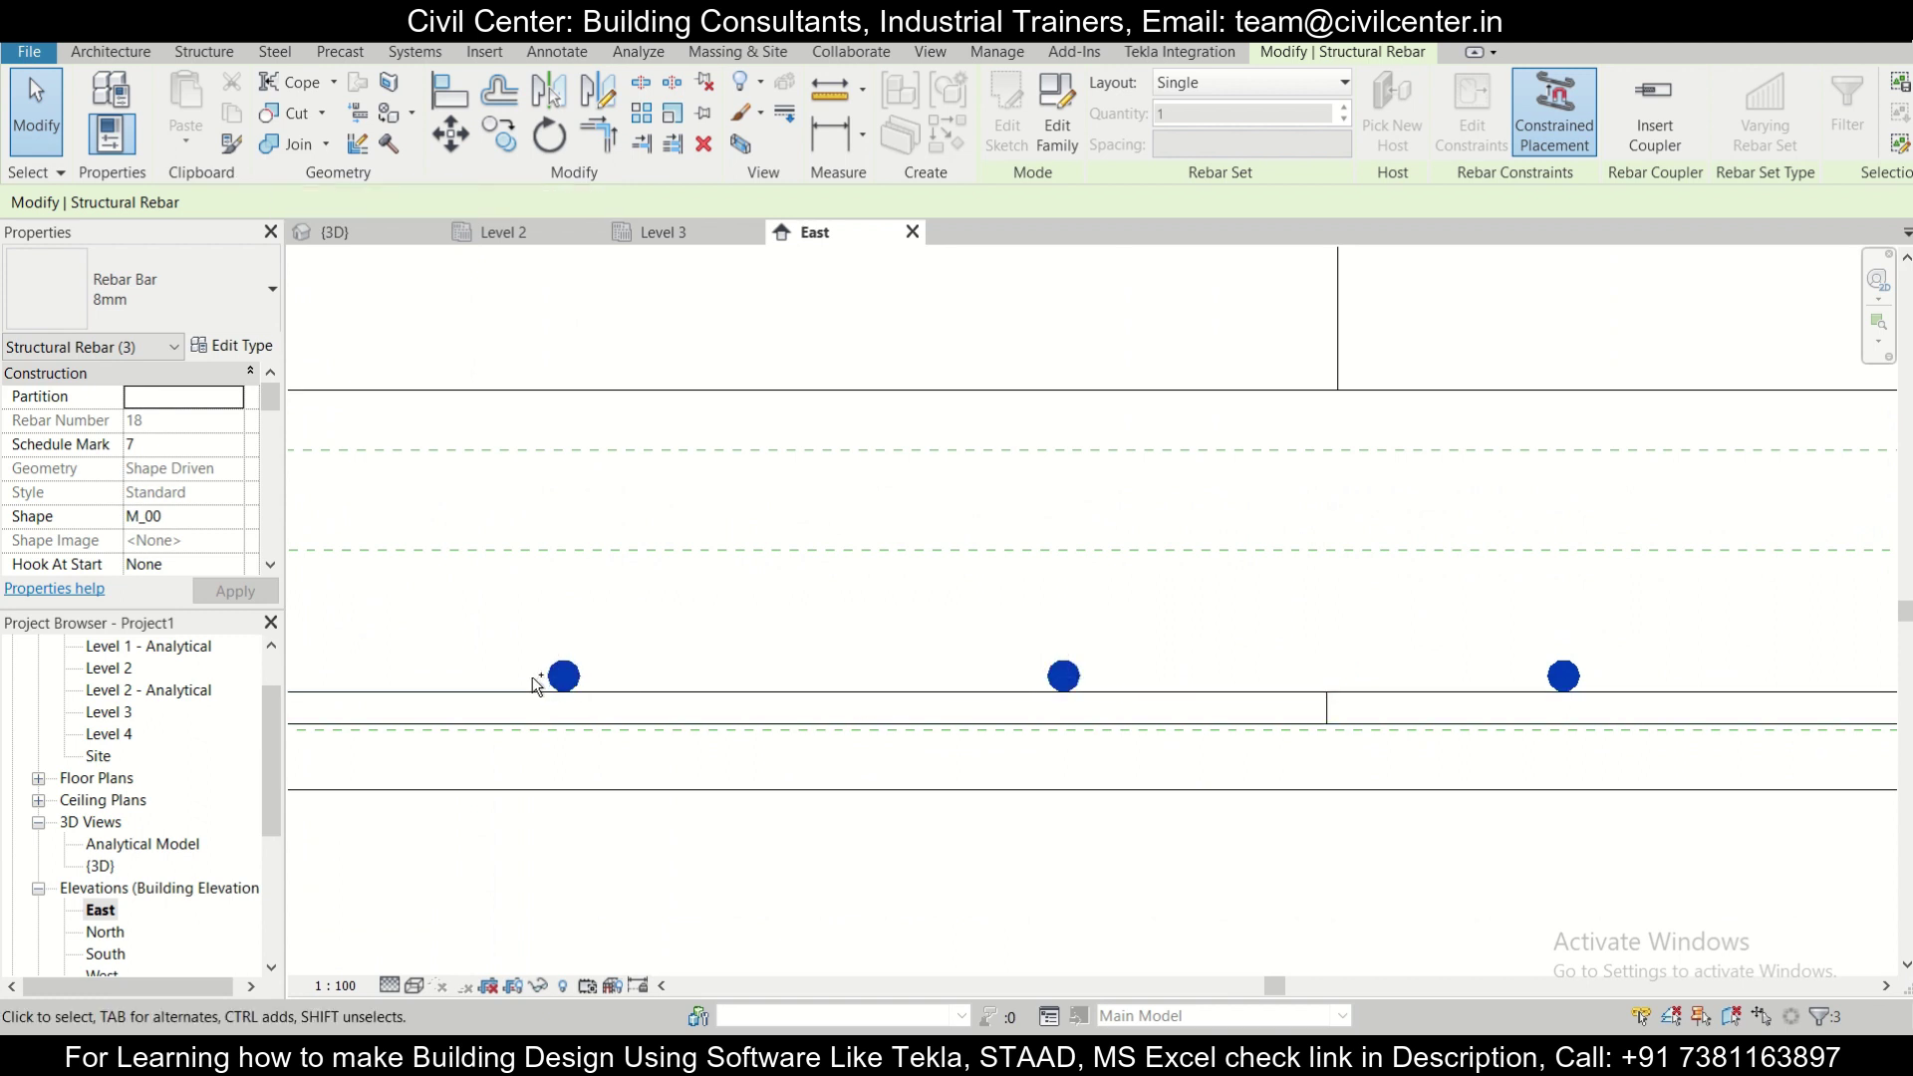
{"action": "scroll", "coordinate": [529, 627], "scroll_direction": "down", "scroll_amount": 3}
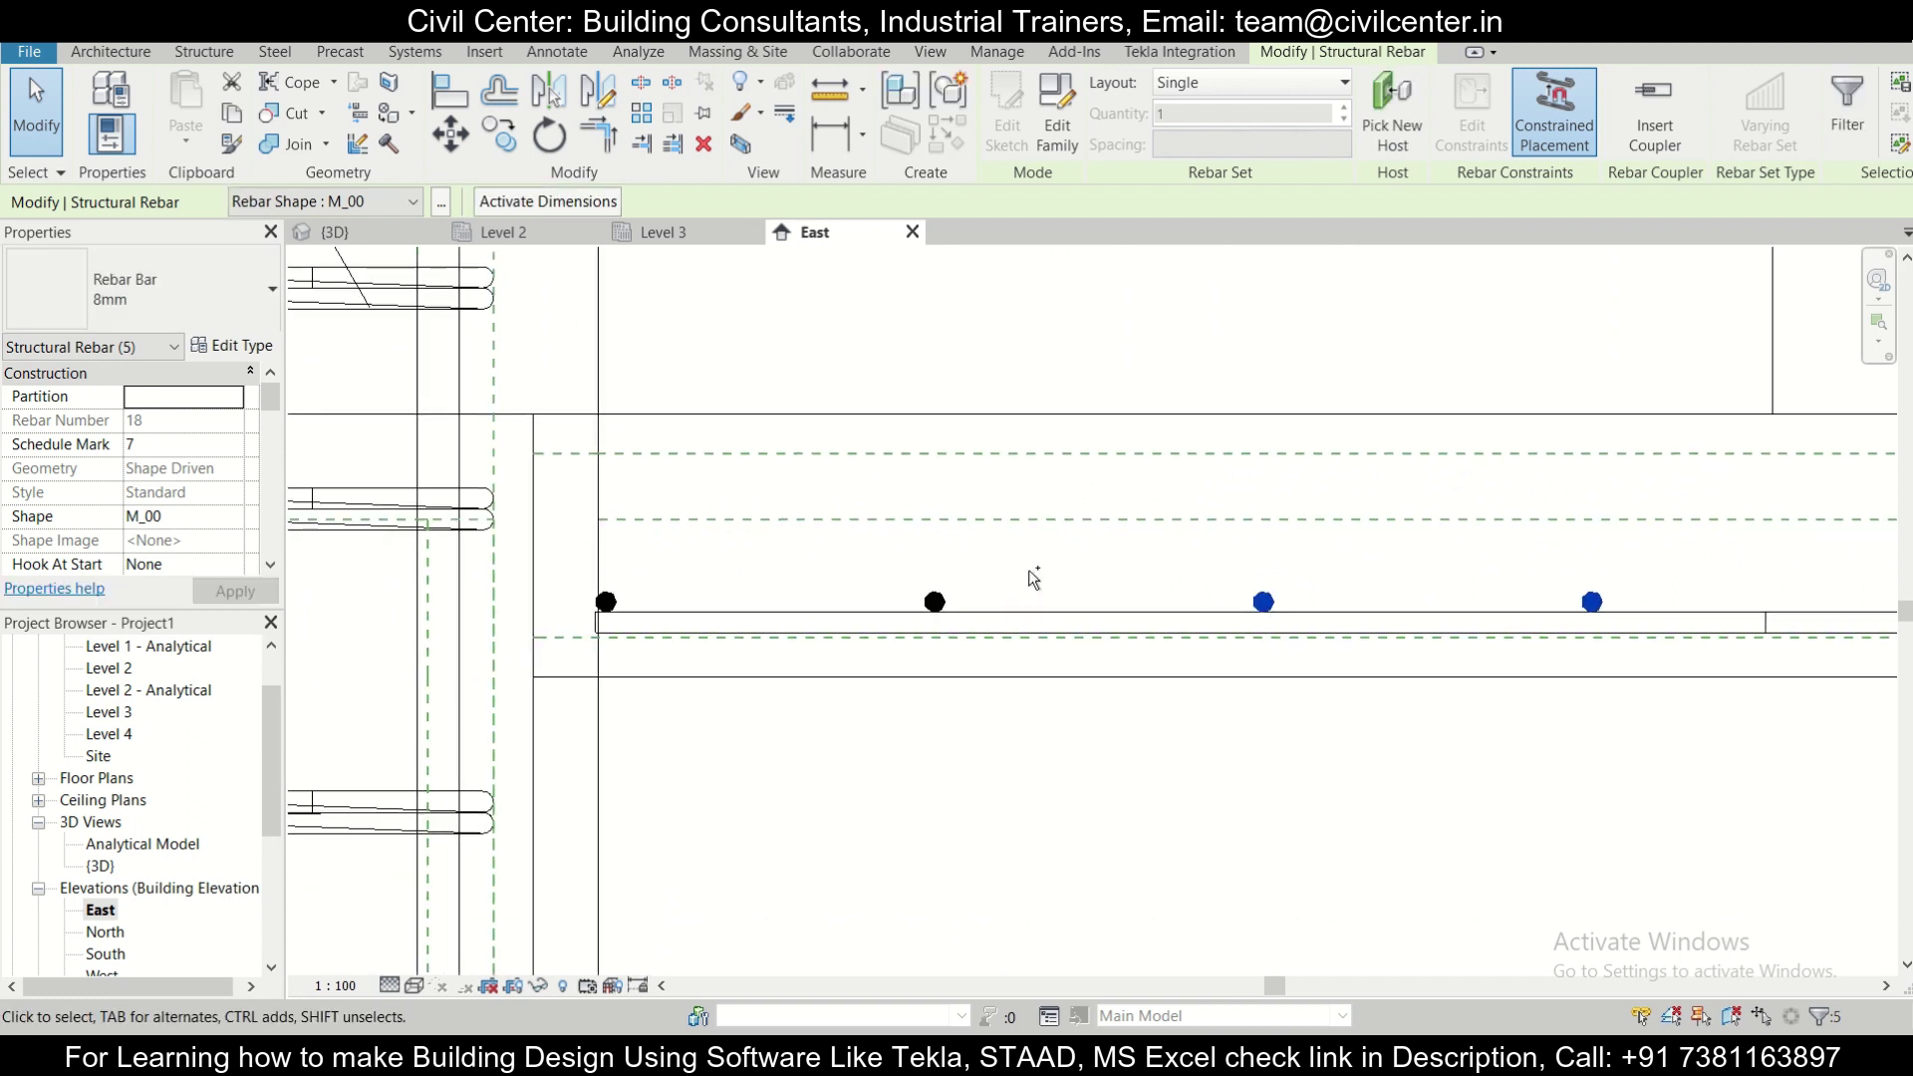
{"action": "left_click", "coordinate": [954, 596], "text": "ctrl"}
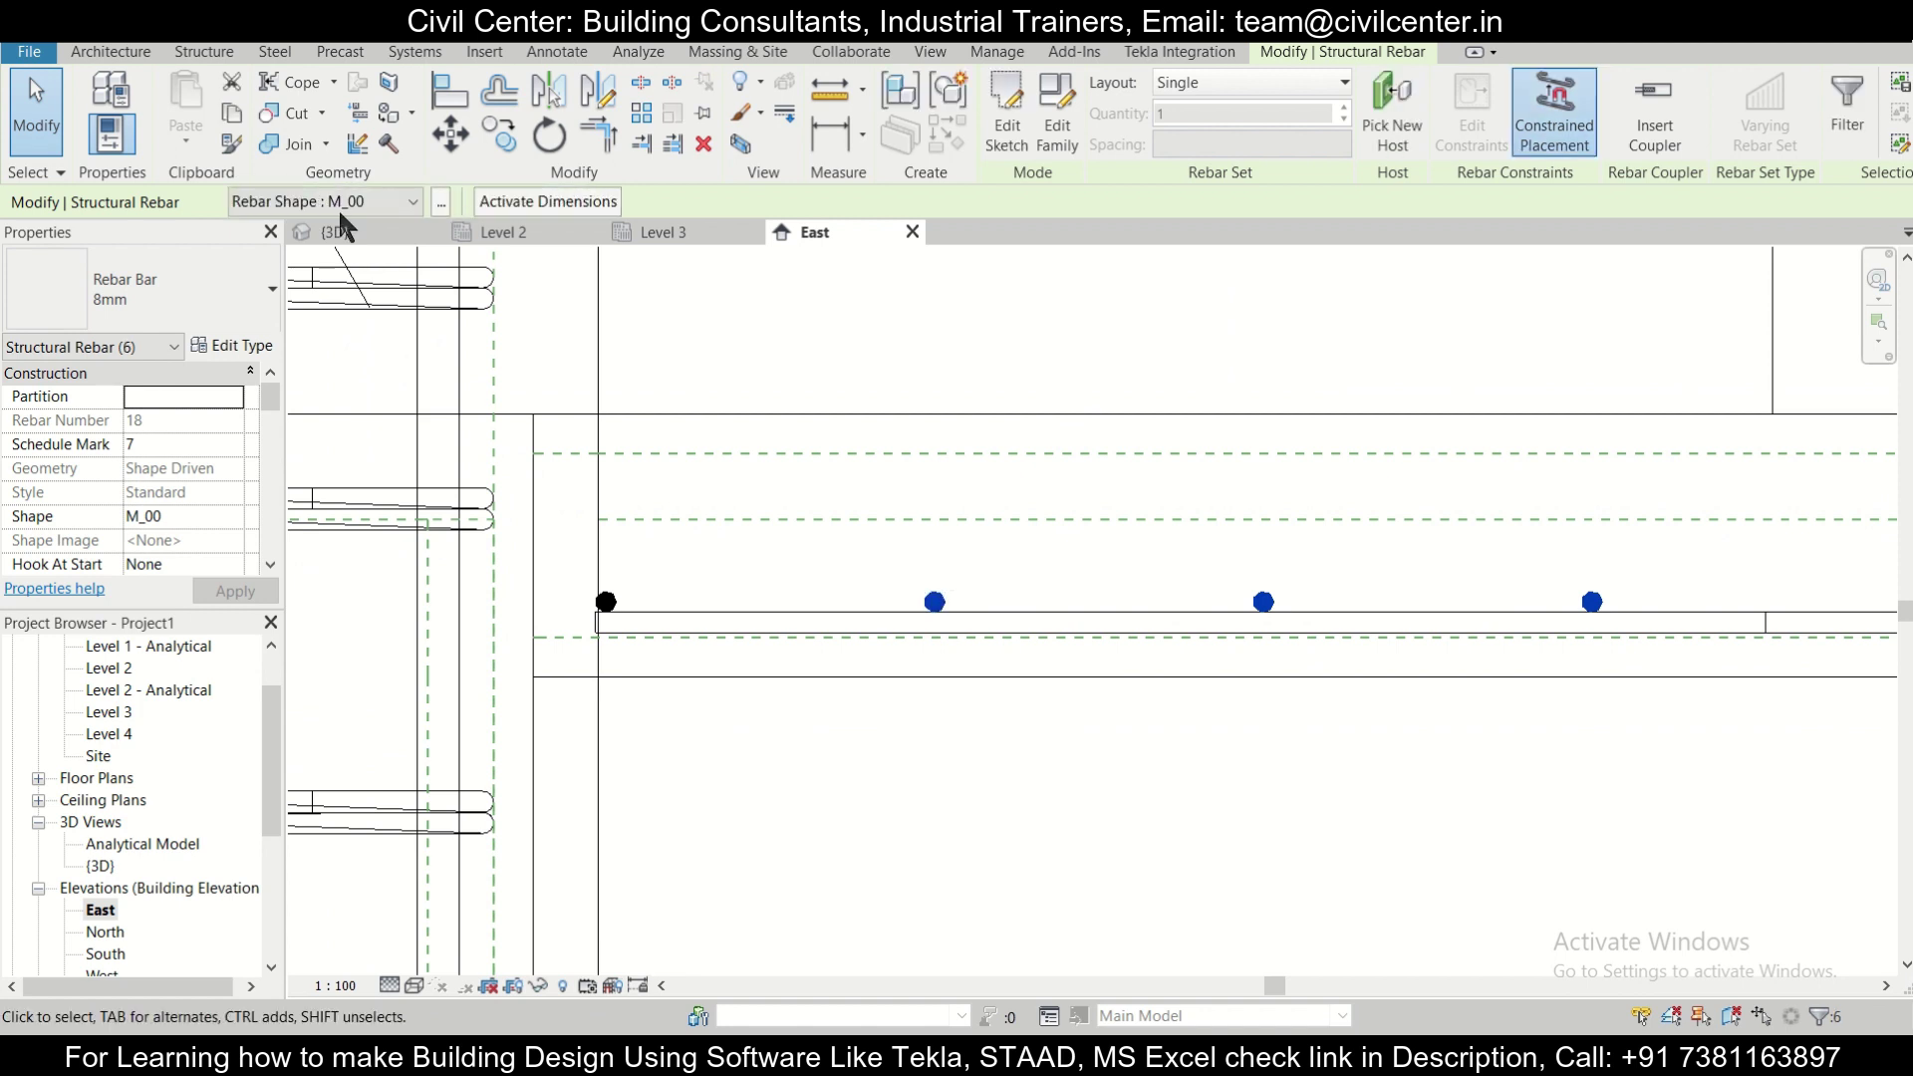
Copy the six selected bars along the slab, using the first bar's centre as base and the last bar's centre as target.
{"action": "left_click", "coordinate": [499, 134]}
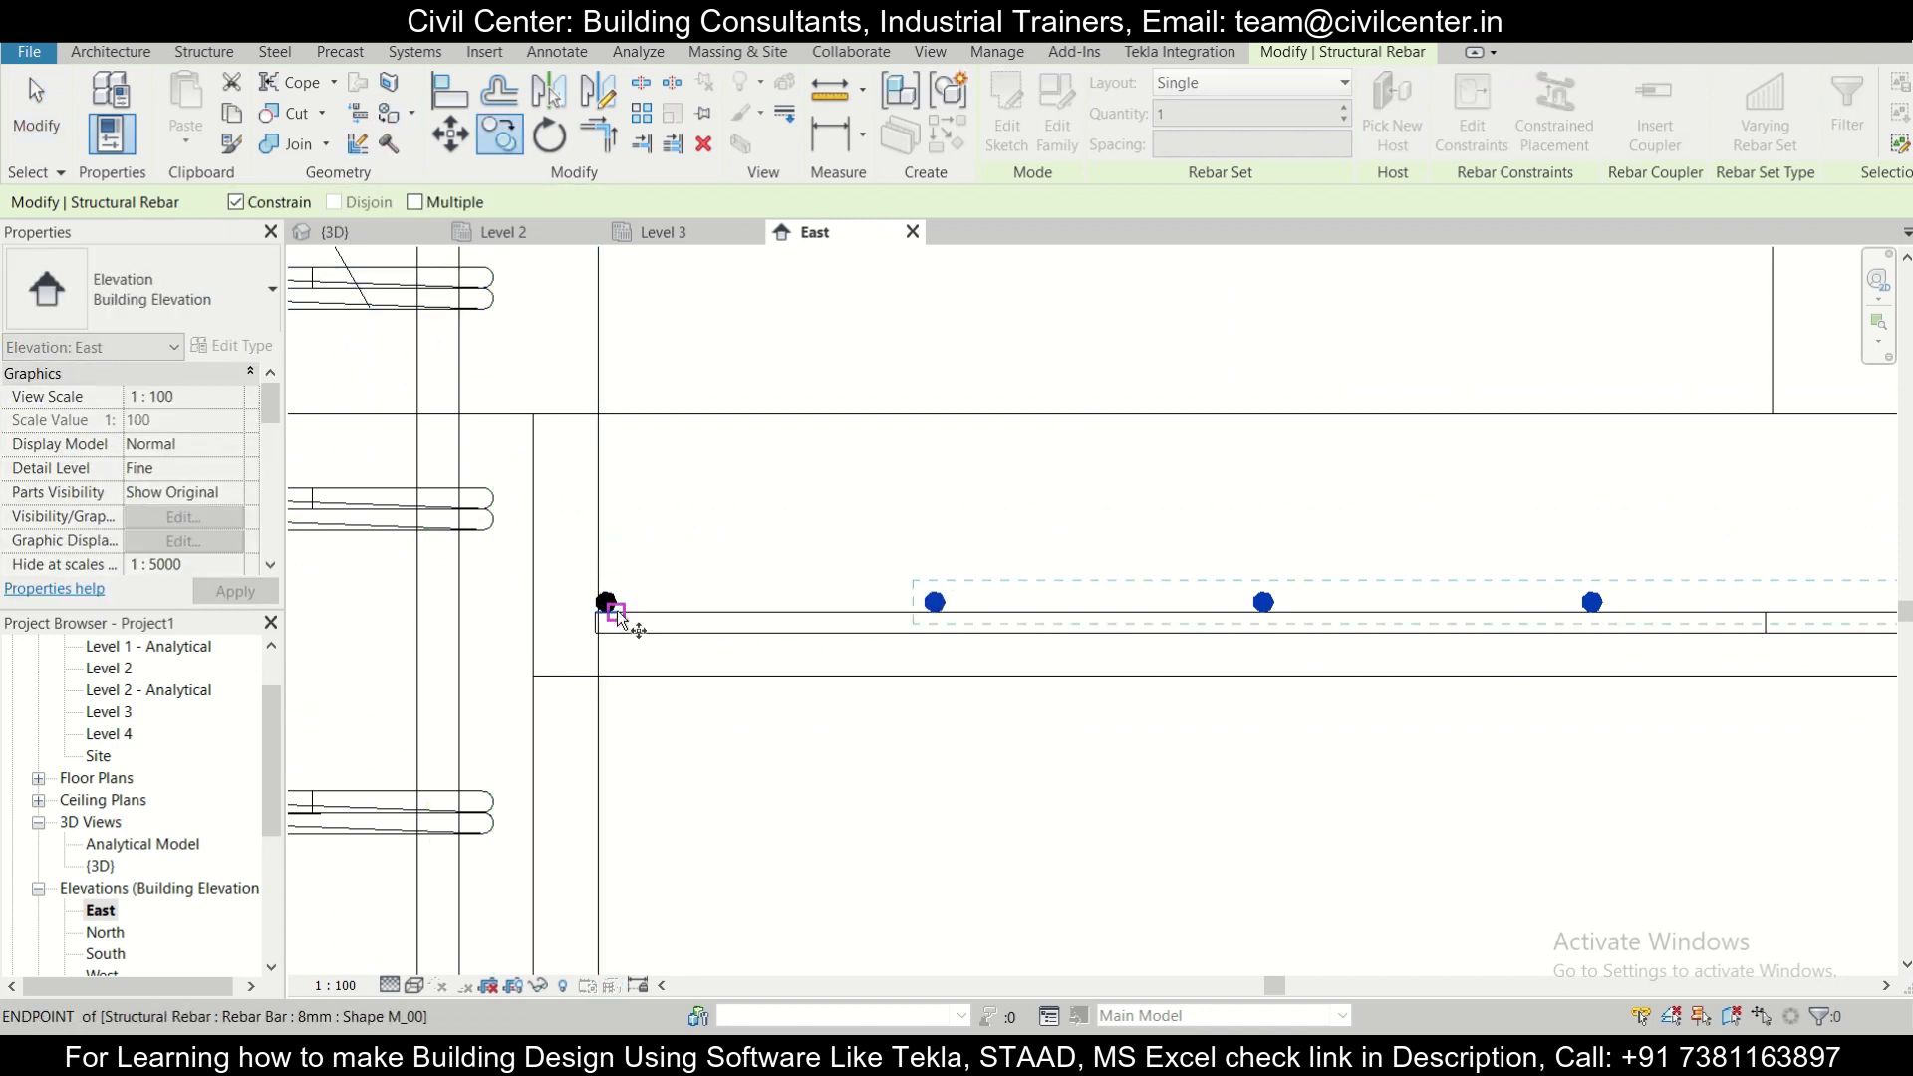
{"action": "scroll", "coordinate": [608, 602], "scroll_direction": "up", "scroll_amount": 3}
{"action": "left_click", "coordinate": [607, 598]}
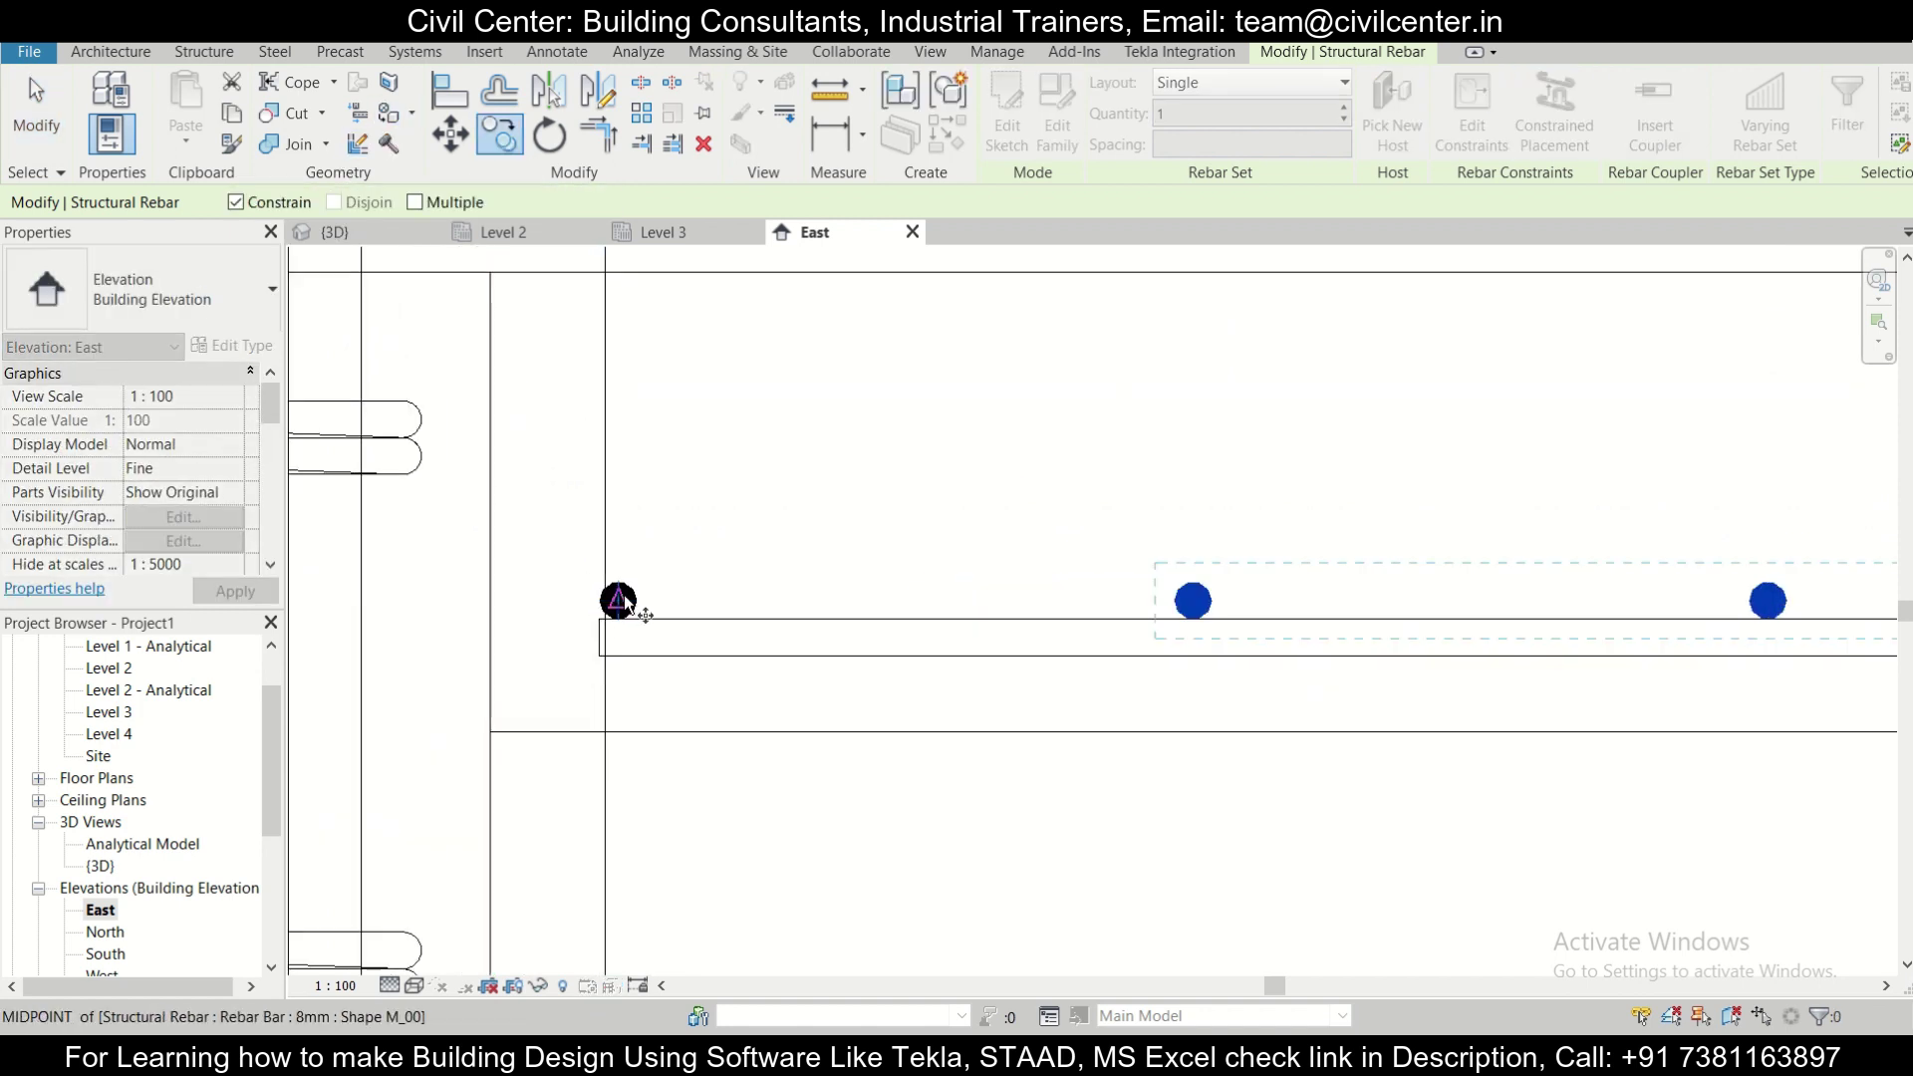
{"action": "scroll", "coordinate": [742, 603], "scroll_direction": "down", "scroll_amount": 3}
{"action": "scroll", "coordinate": [1402, 611], "scroll_direction": "down", "scroll_amount": 3}
{"action": "scroll", "coordinate": [517, 670], "scroll_direction": "up", "scroll_amount": 6}
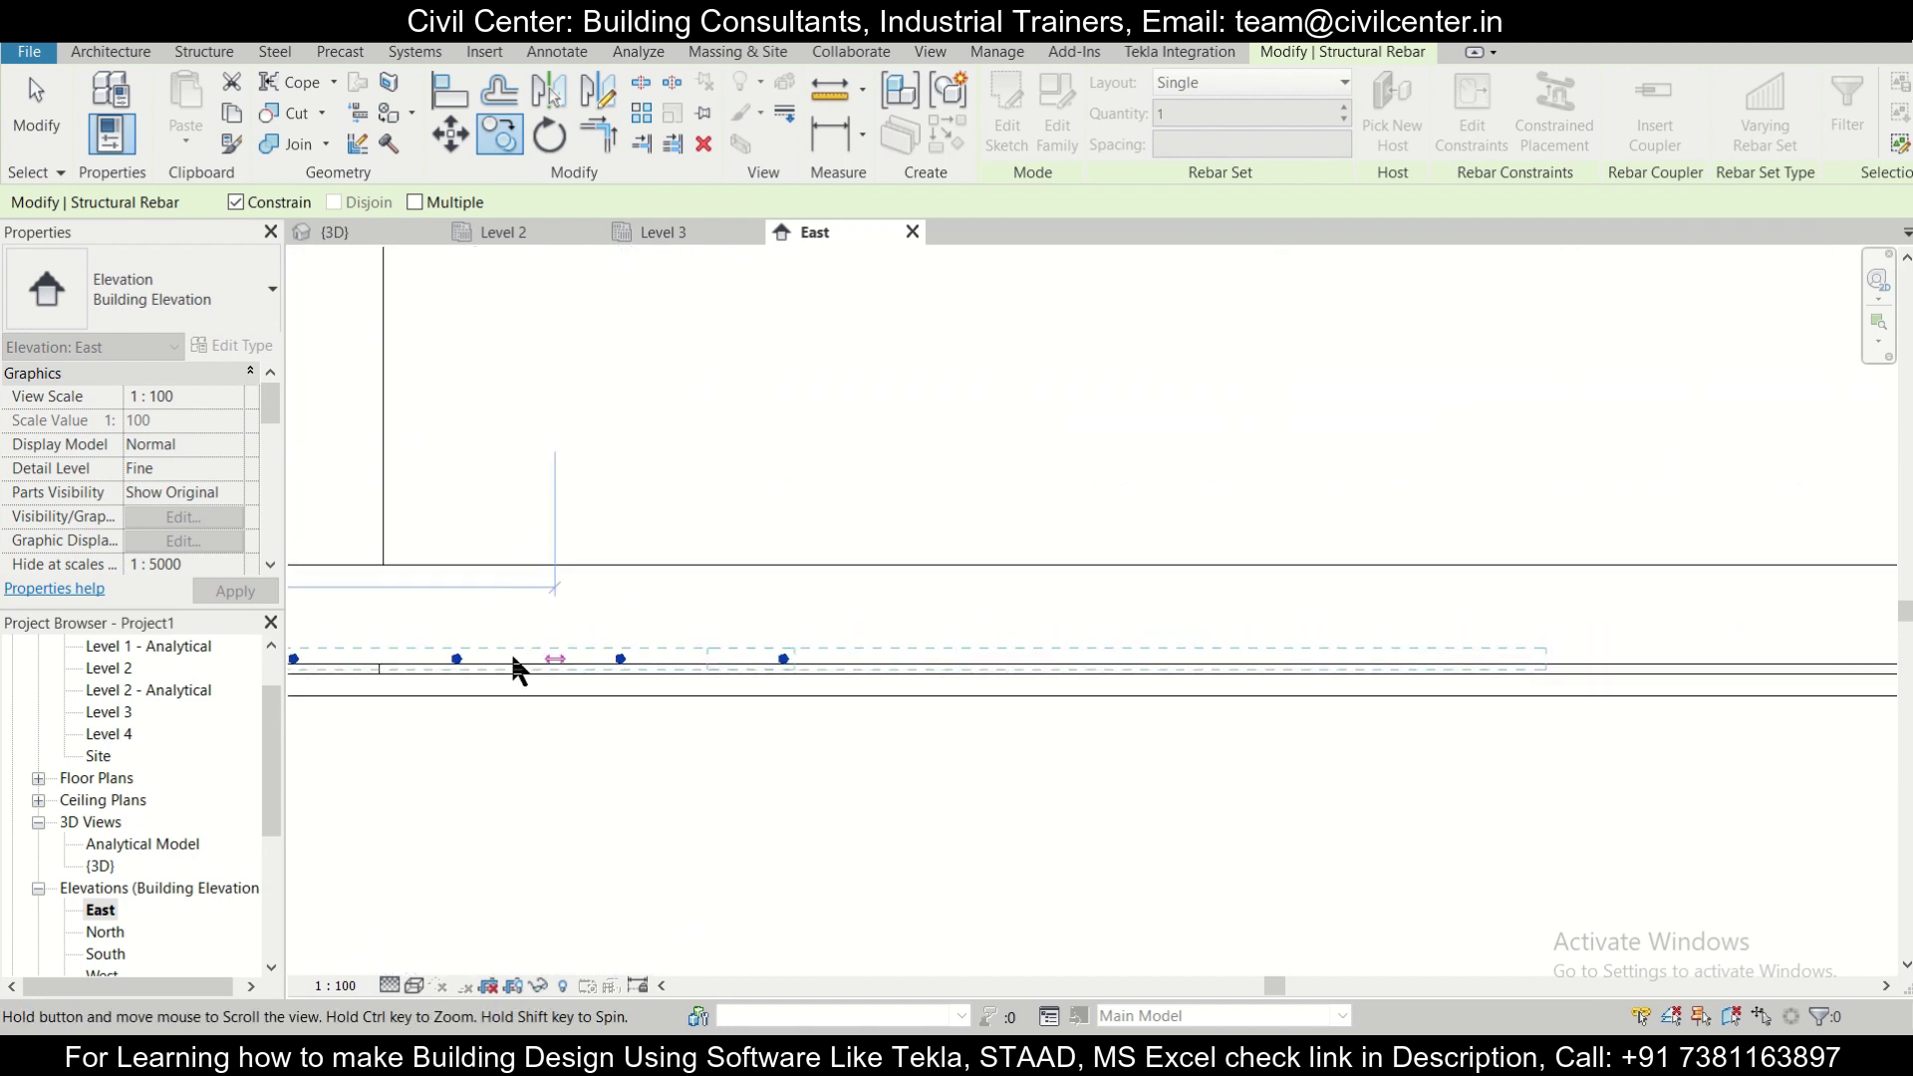
{"action": "scroll", "coordinate": [732, 662], "scroll_direction": "up", "scroll_amount": 4}
{"action": "left_click", "coordinate": [734, 733]}
{"action": "scroll", "coordinate": [721, 737], "scroll_direction": "down", "scroll_amount": 4}
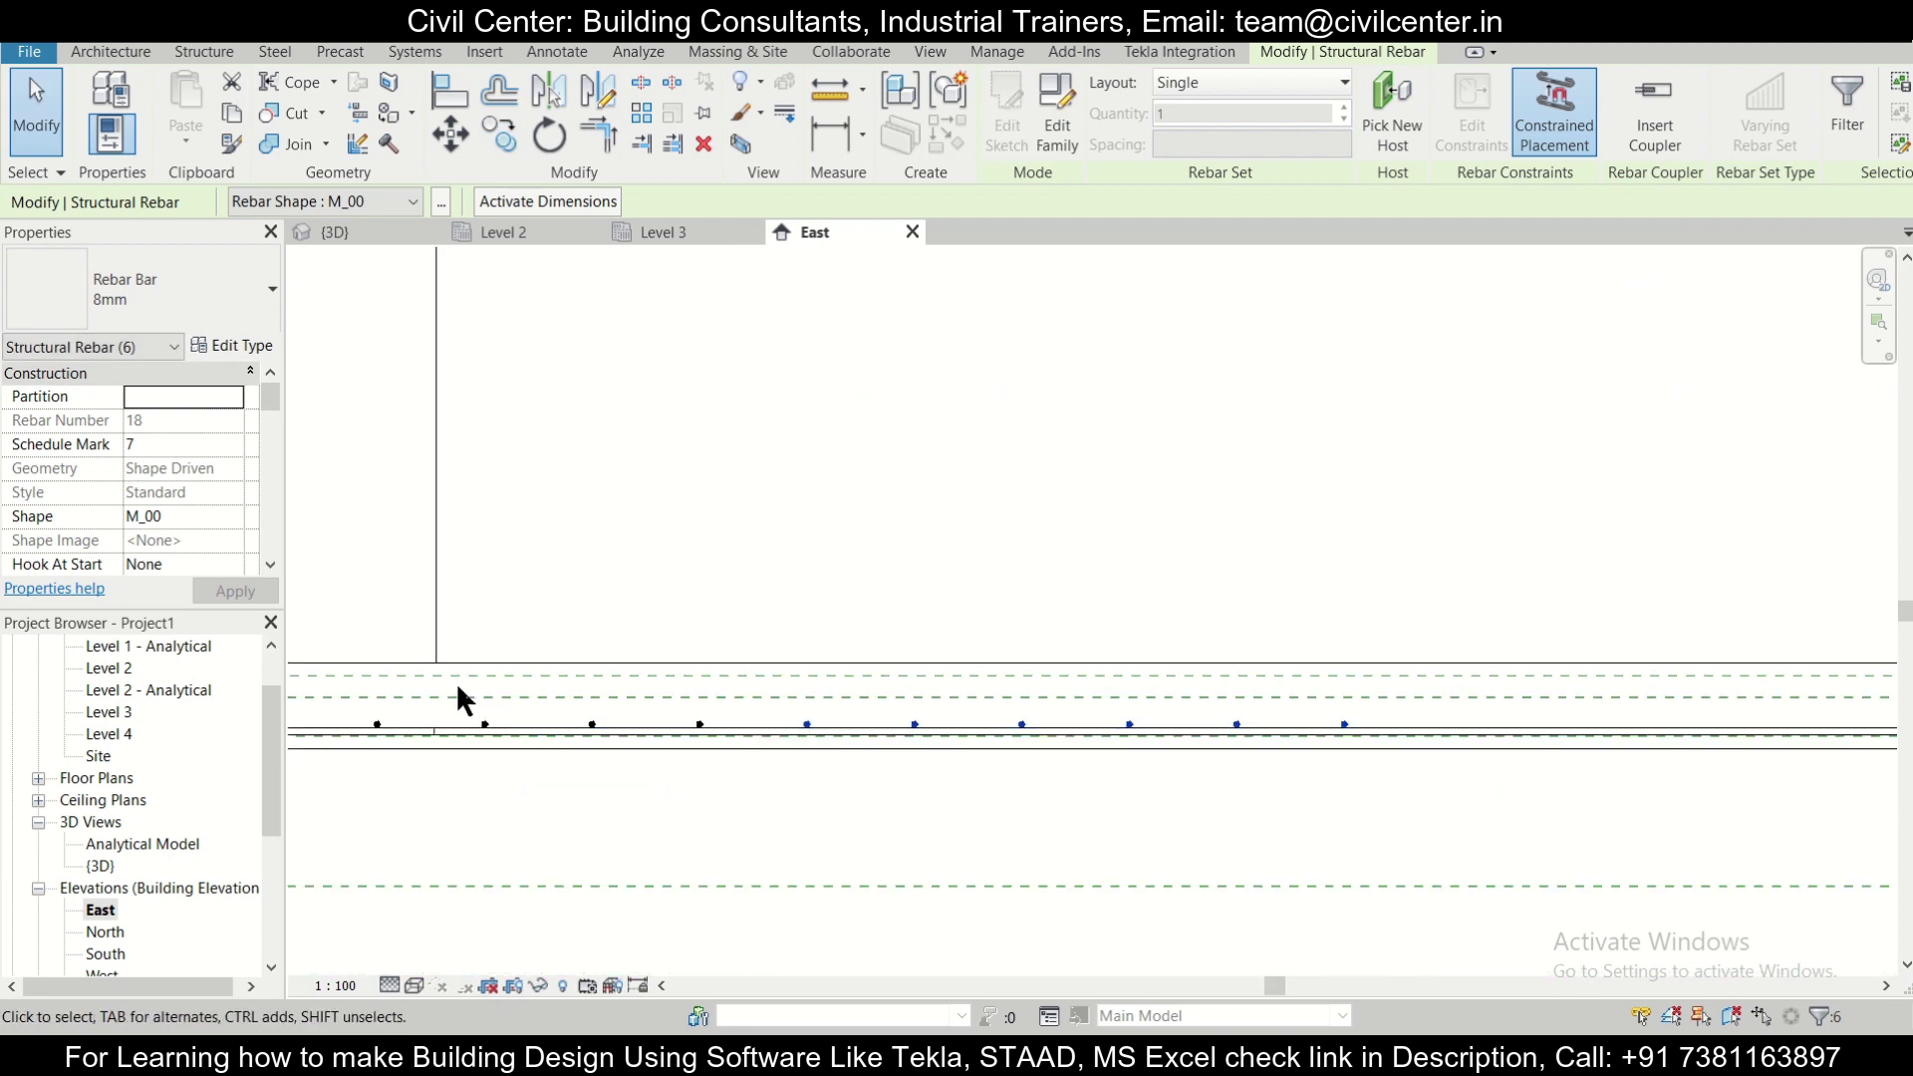
Copy the newest six bars further along the slab, ending the copy distance at the last selected bar to continue the row.
{"action": "left_click", "coordinate": [507, 144]}
{"action": "scroll", "coordinate": [569, 737], "scroll_direction": "up", "scroll_amount": 4}
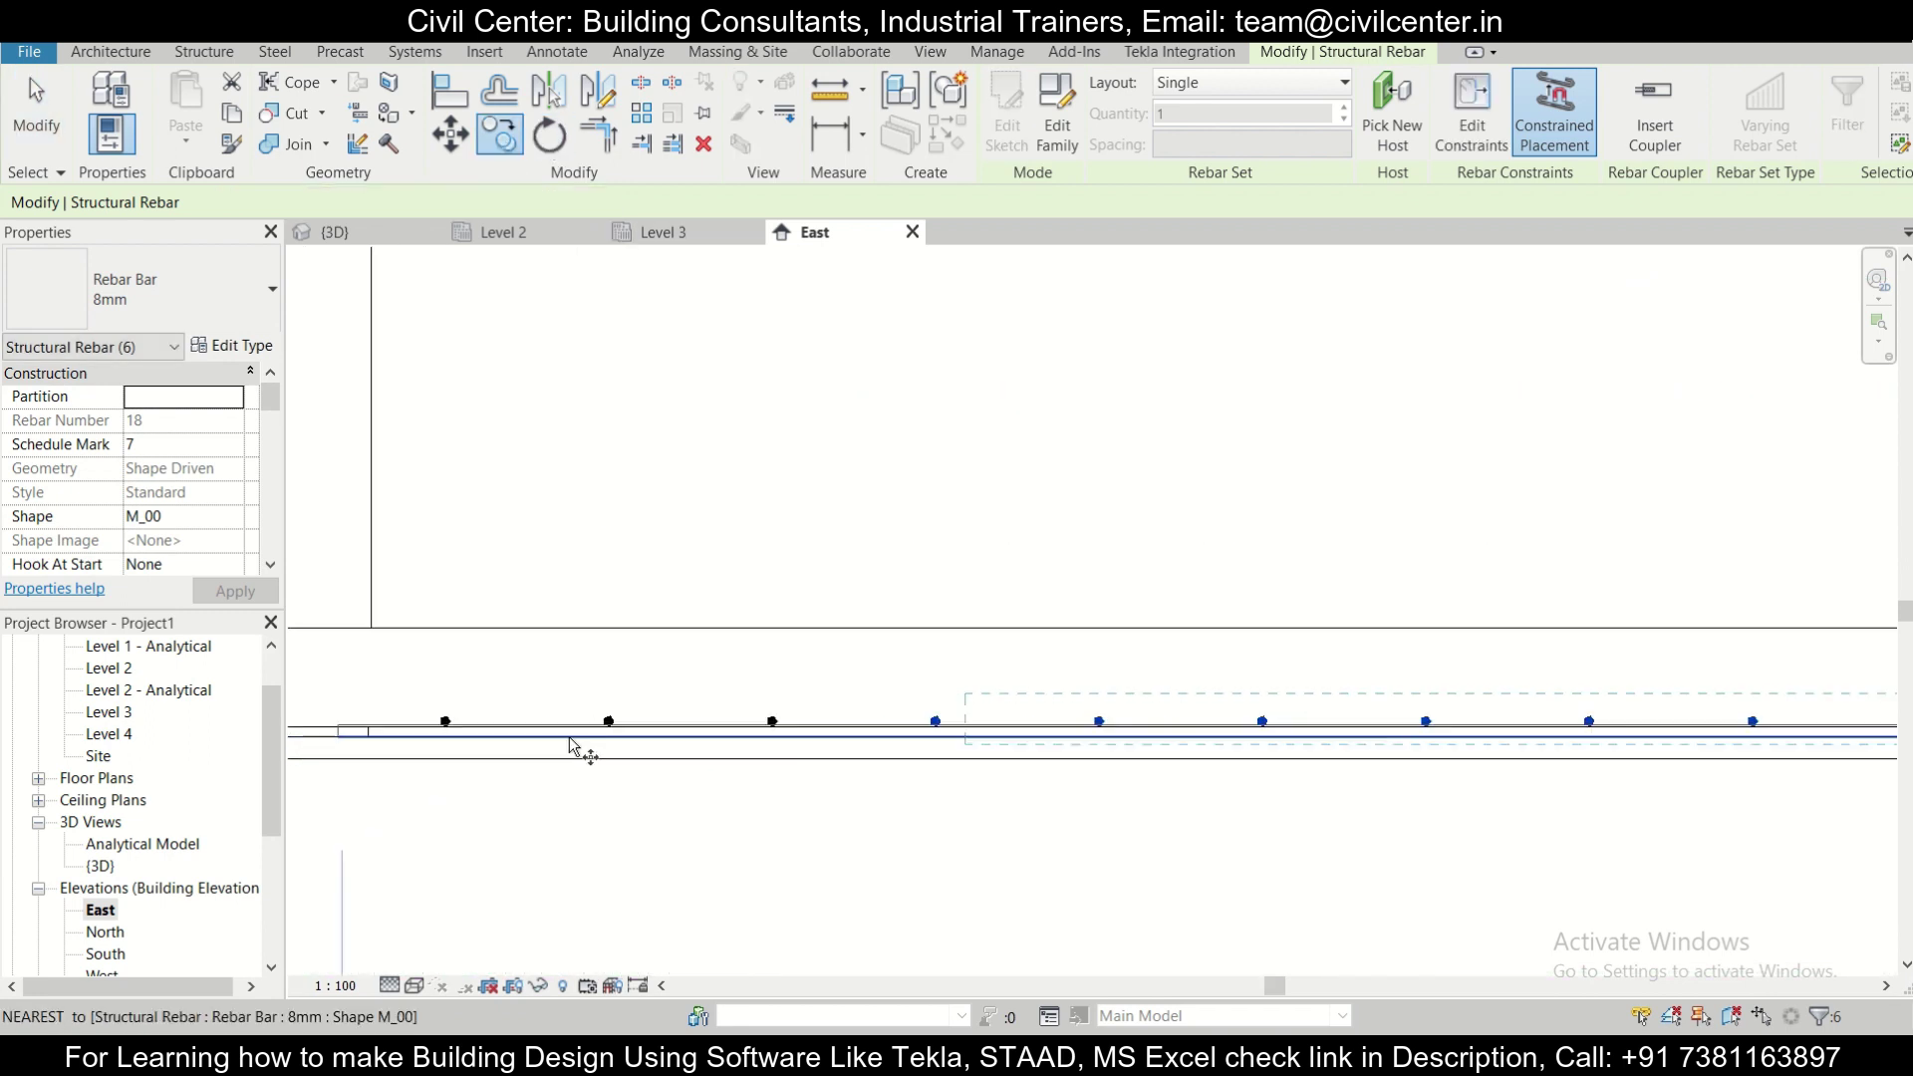
{"action": "left_click", "coordinate": [920, 715]}
{"action": "scroll", "coordinate": [897, 687], "scroll_direction": "down", "scroll_amount": 1}
{"action": "scroll", "coordinate": [457, 568], "scroll_direction": "down", "scroll_amount": 2}
{"action": "scroll", "coordinate": [1182, 577], "scroll_direction": "up", "scroll_amount": 4}
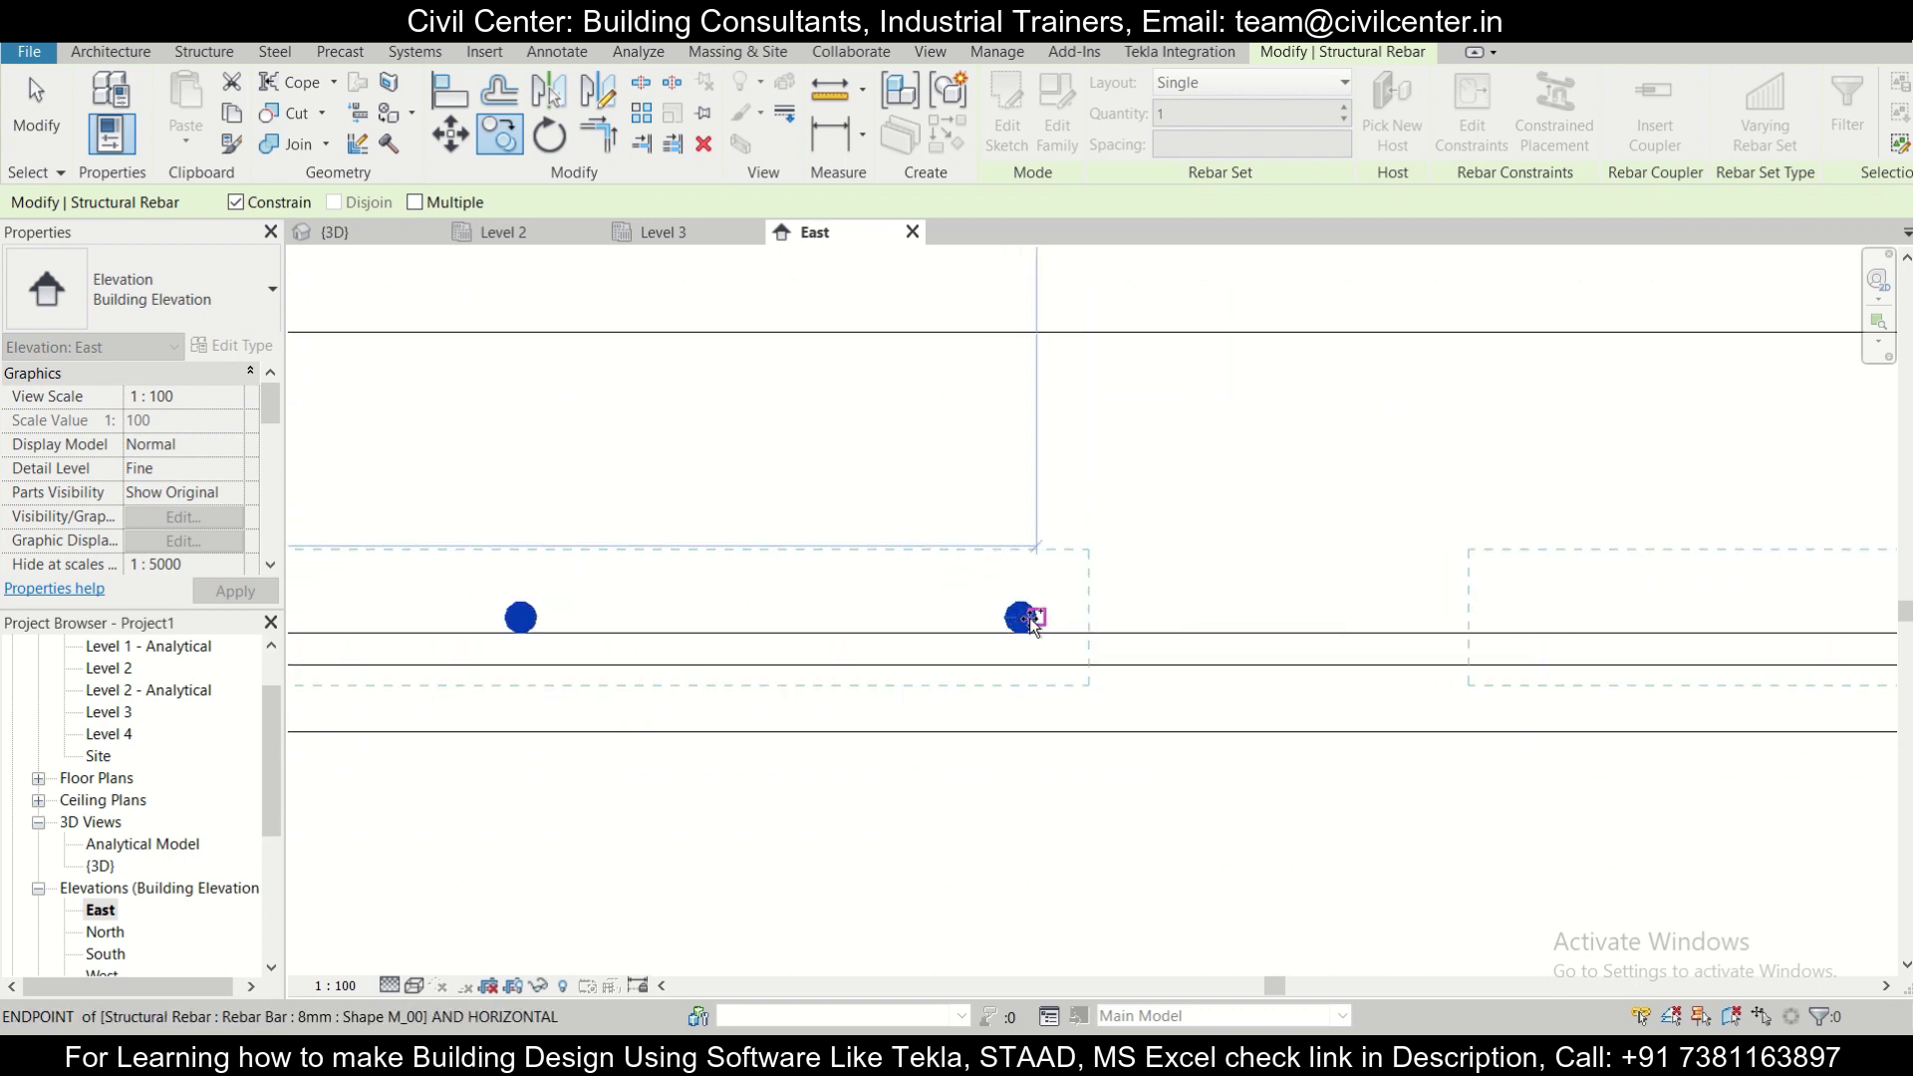
{"action": "left_click", "coordinate": [1030, 620]}
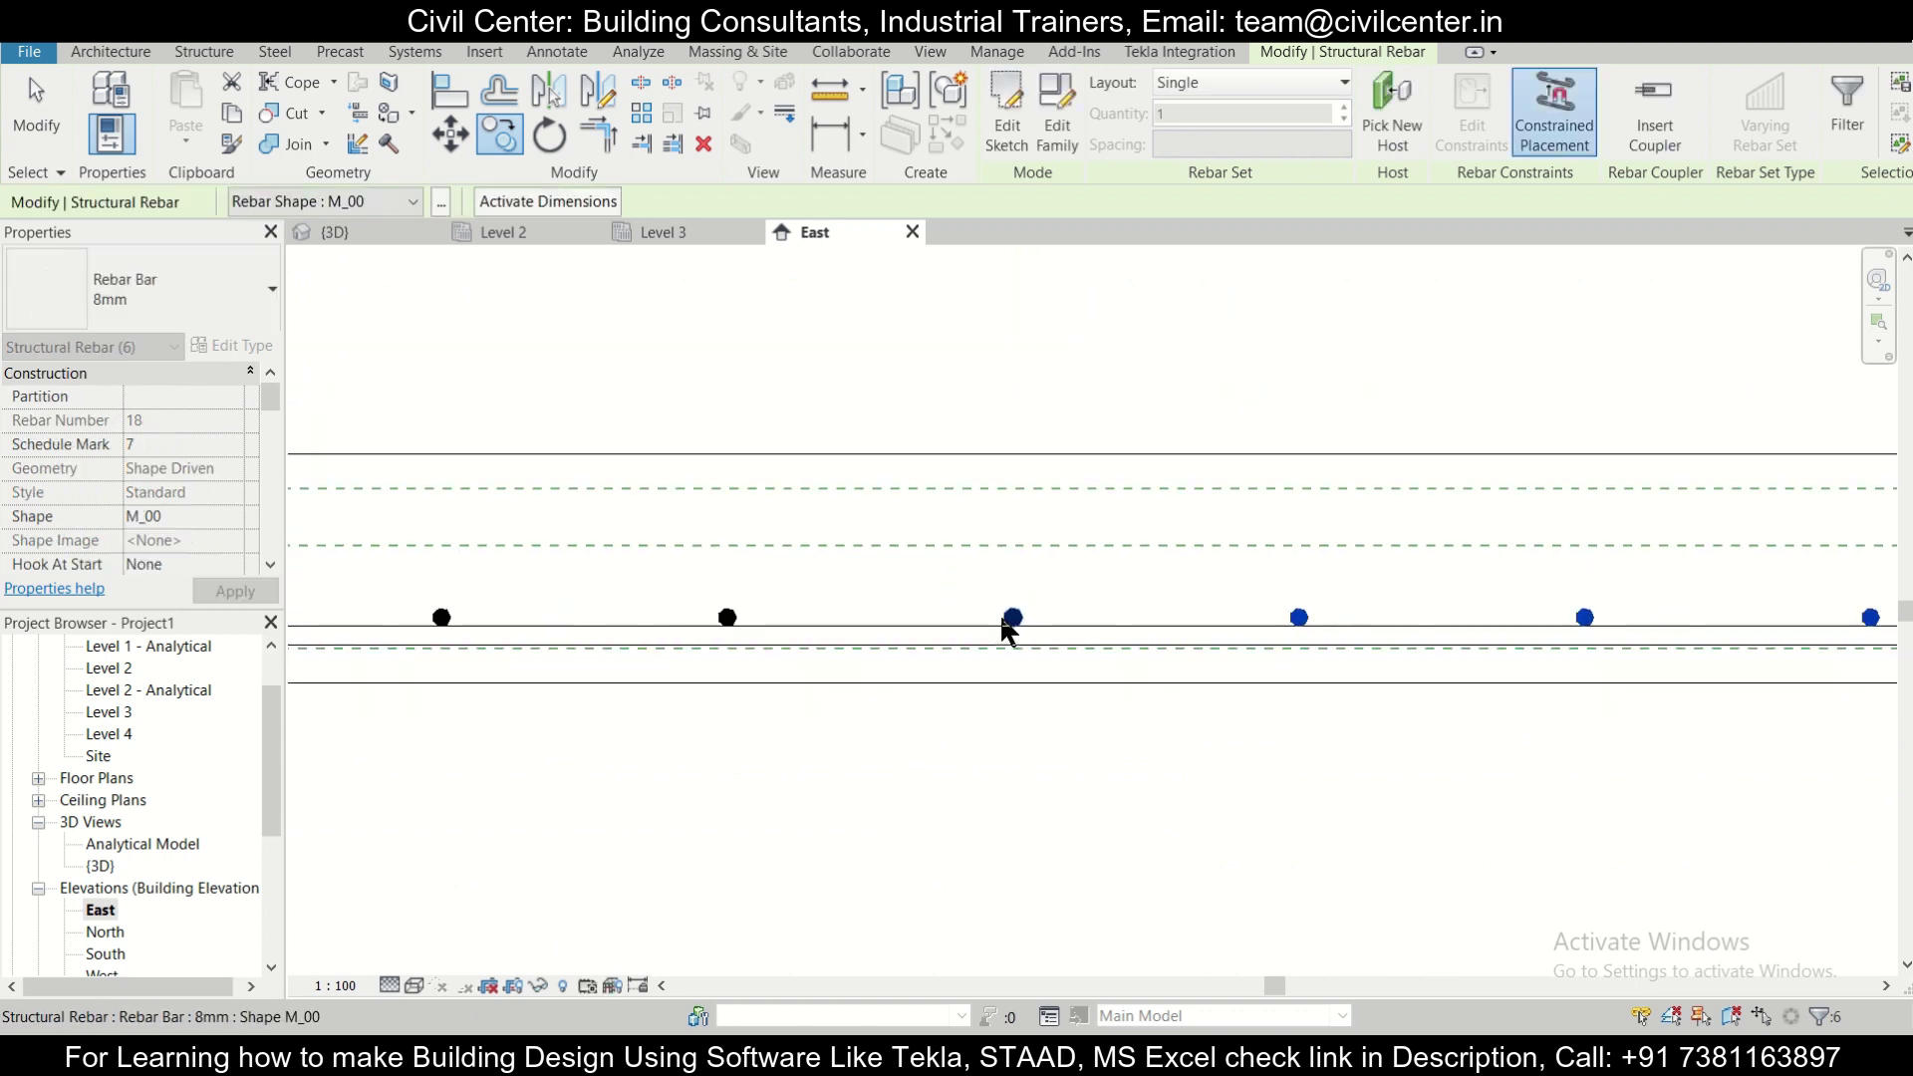
Copy the selected six bars again, from the centre of the adjacent unselected bar to the centre of the last selected bar.
{"action": "scroll", "coordinate": [1006, 628], "scroll_direction": "down", "scroll_amount": 4}
{"action": "scroll", "coordinate": [1056, 577], "scroll_direction": "up", "scroll_amount": 3}
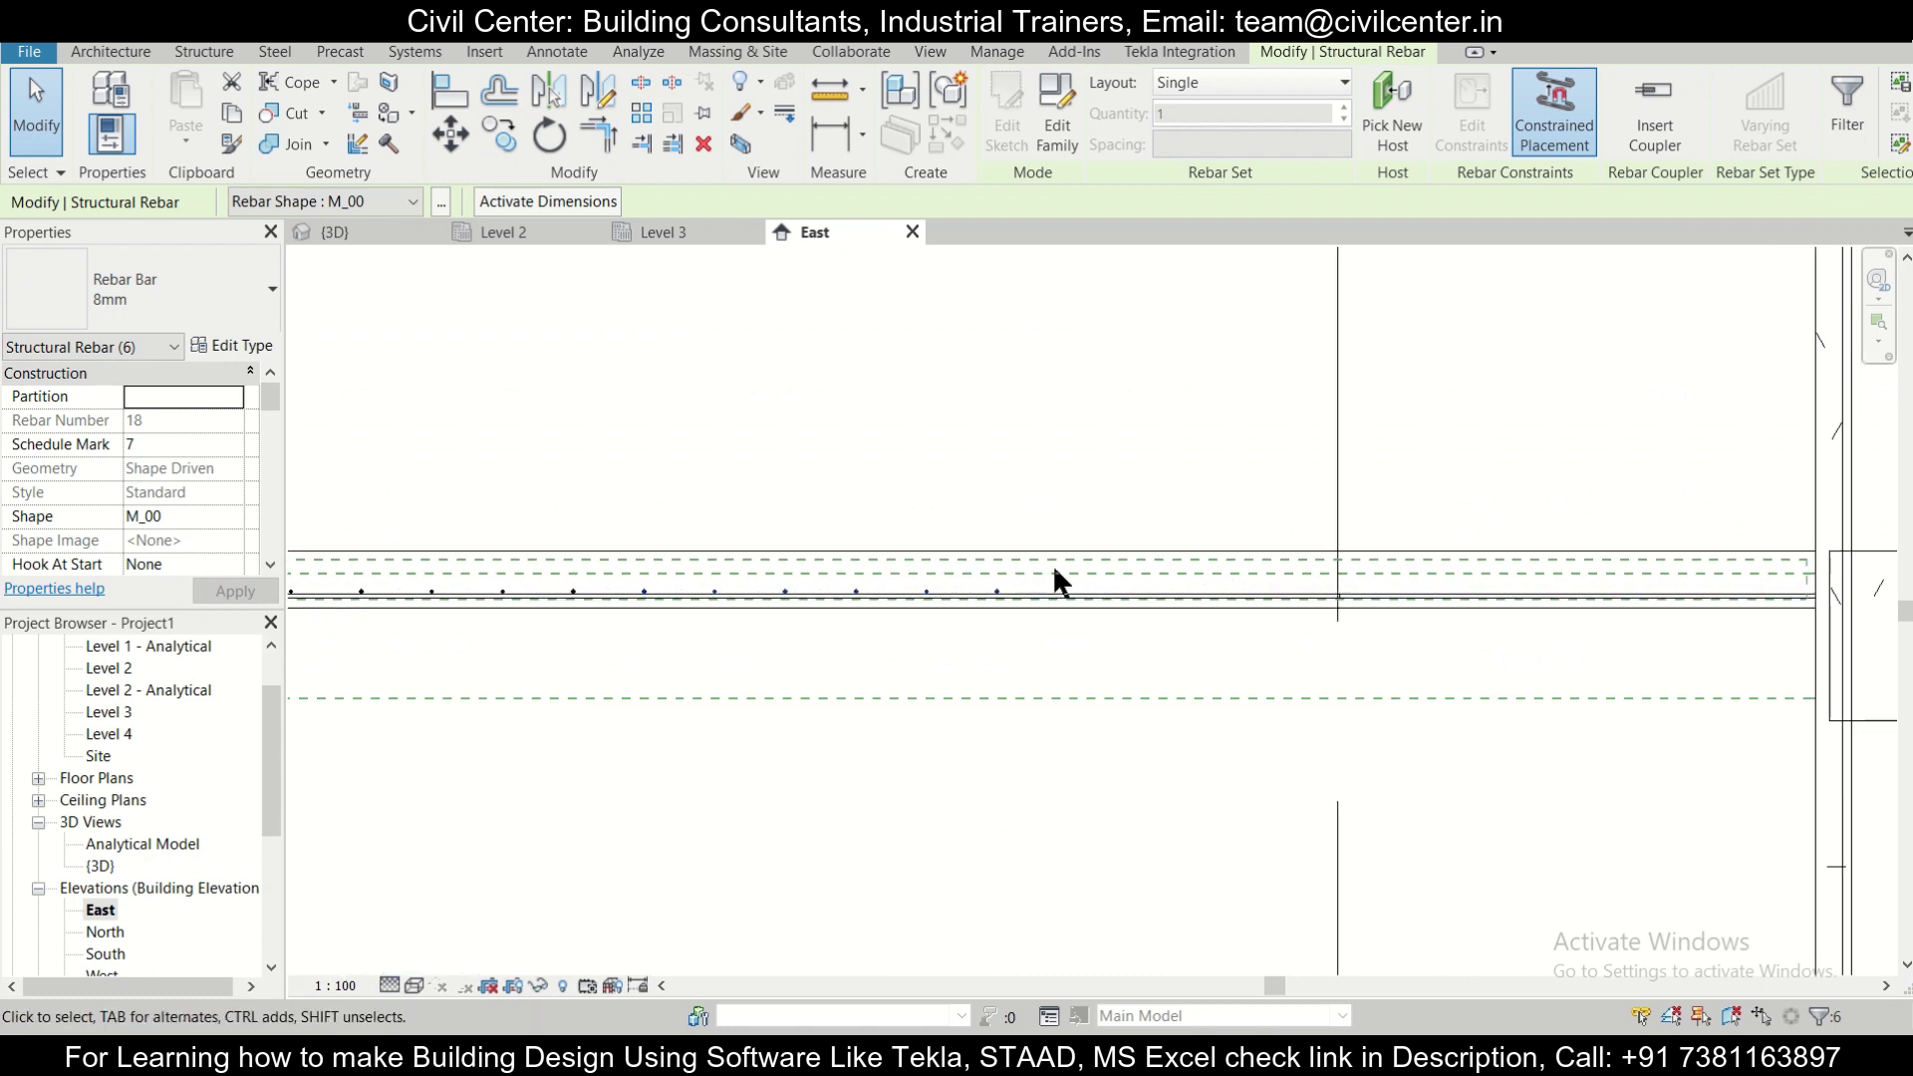
{"action": "scroll", "coordinate": [1008, 538], "scroll_direction": "up", "scroll_amount": 1}
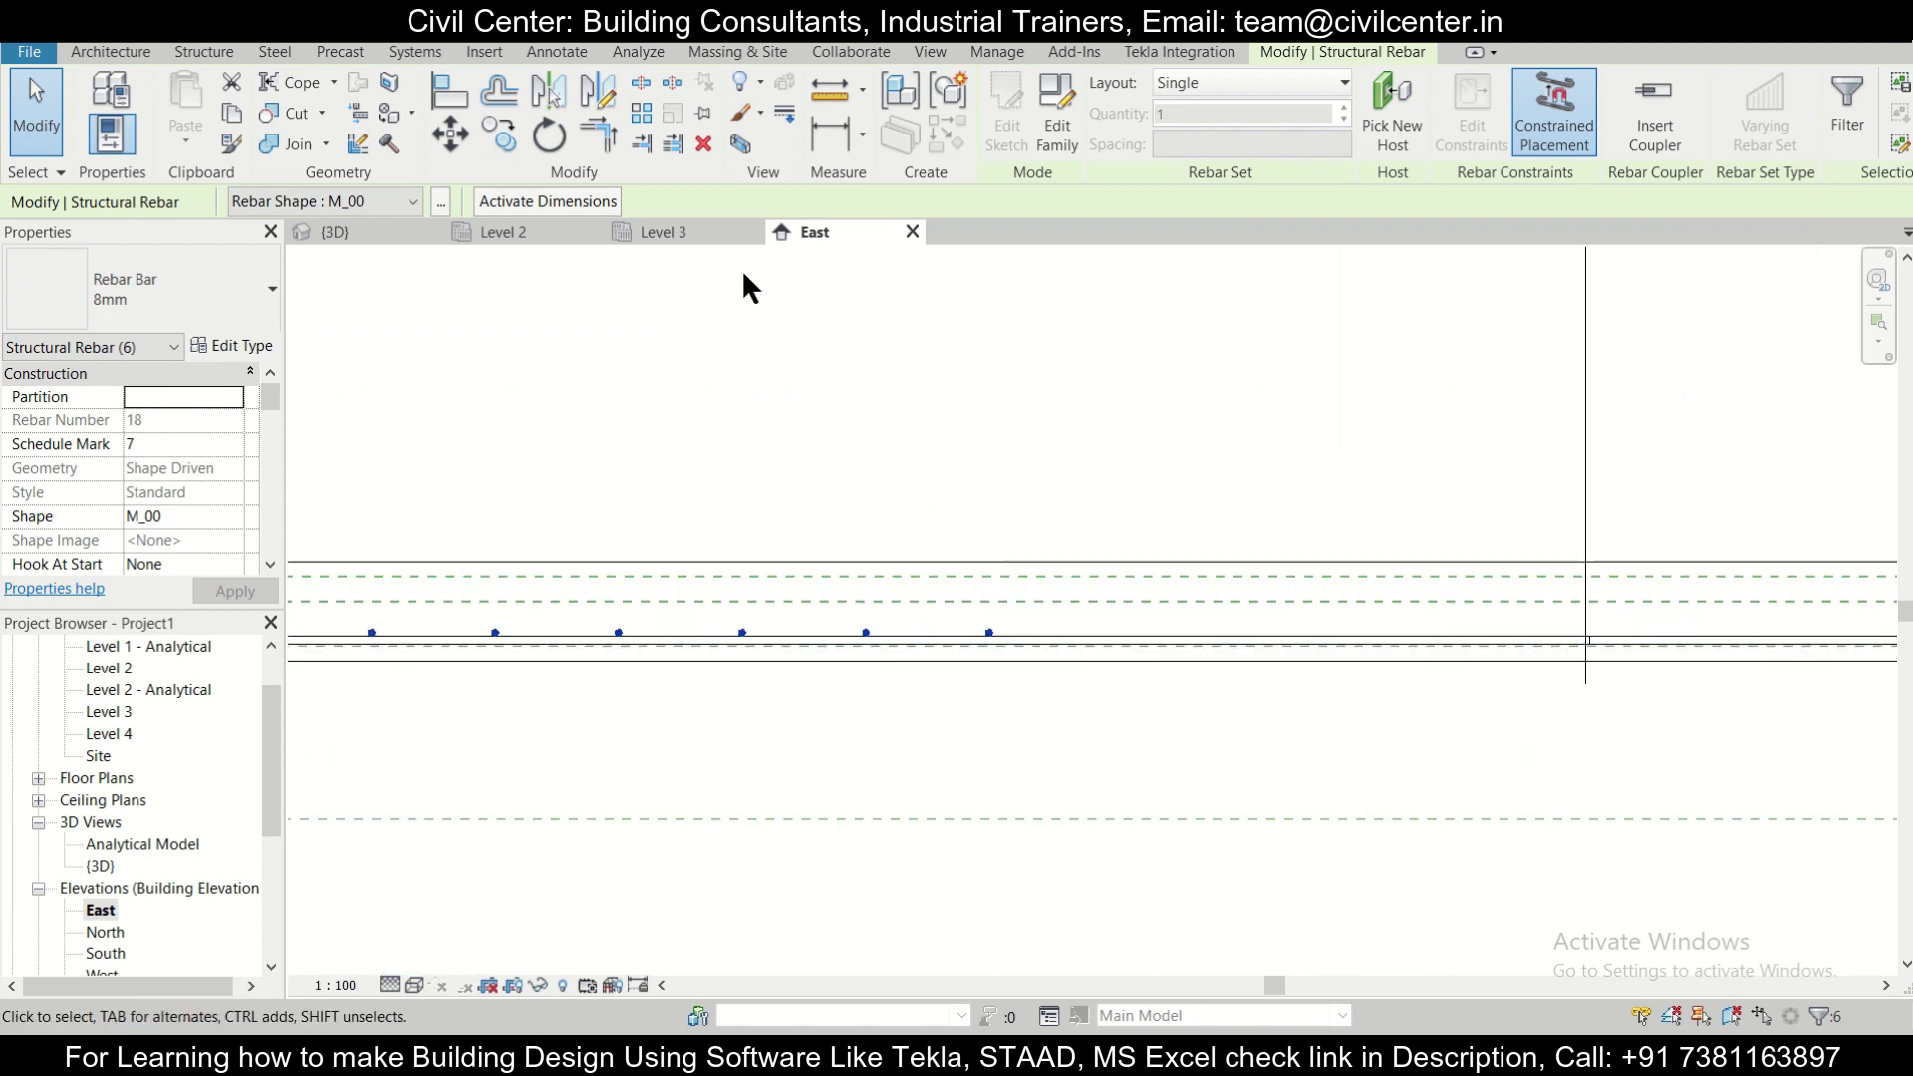
{"action": "left_click", "coordinate": [498, 139]}
{"action": "scroll", "coordinate": [618, 491], "scroll_direction": "down", "scroll_amount": 1}
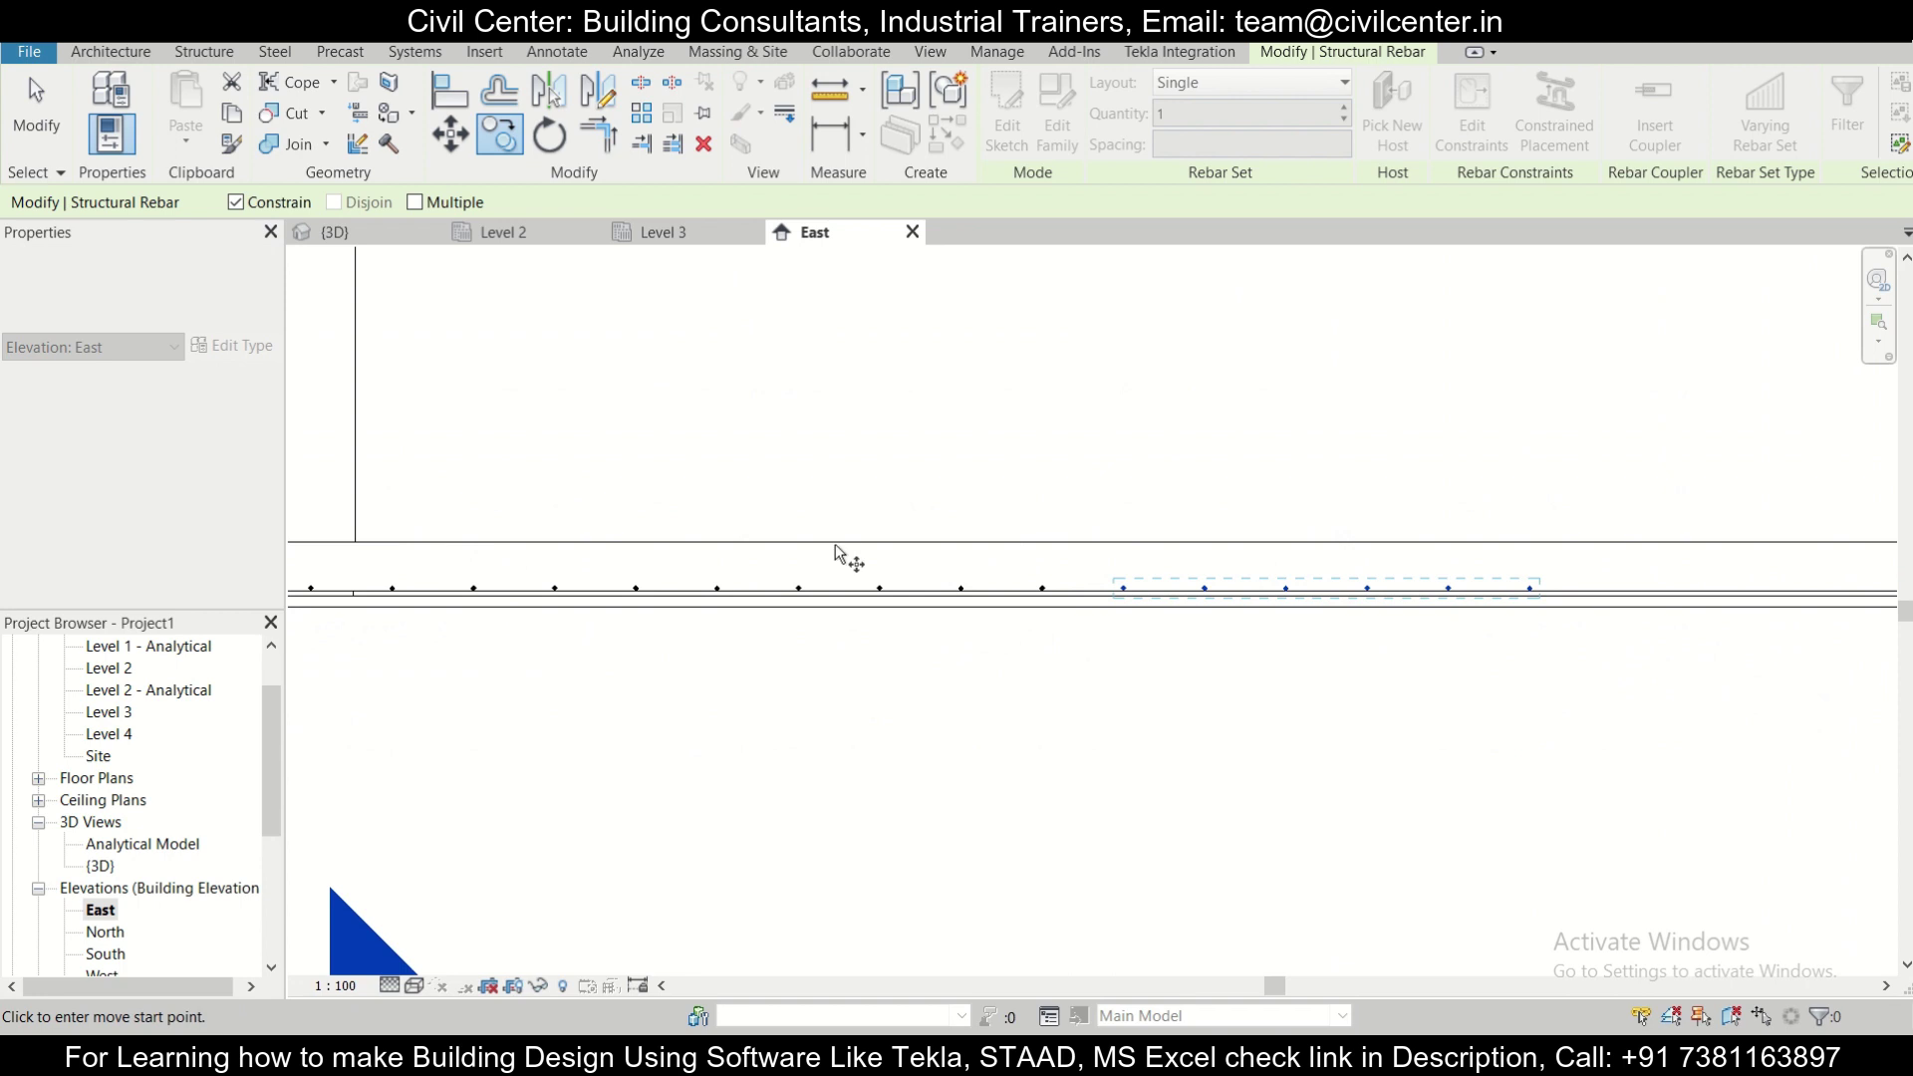
{"action": "scroll", "coordinate": [1096, 585], "scroll_direction": "up", "scroll_amount": 4}
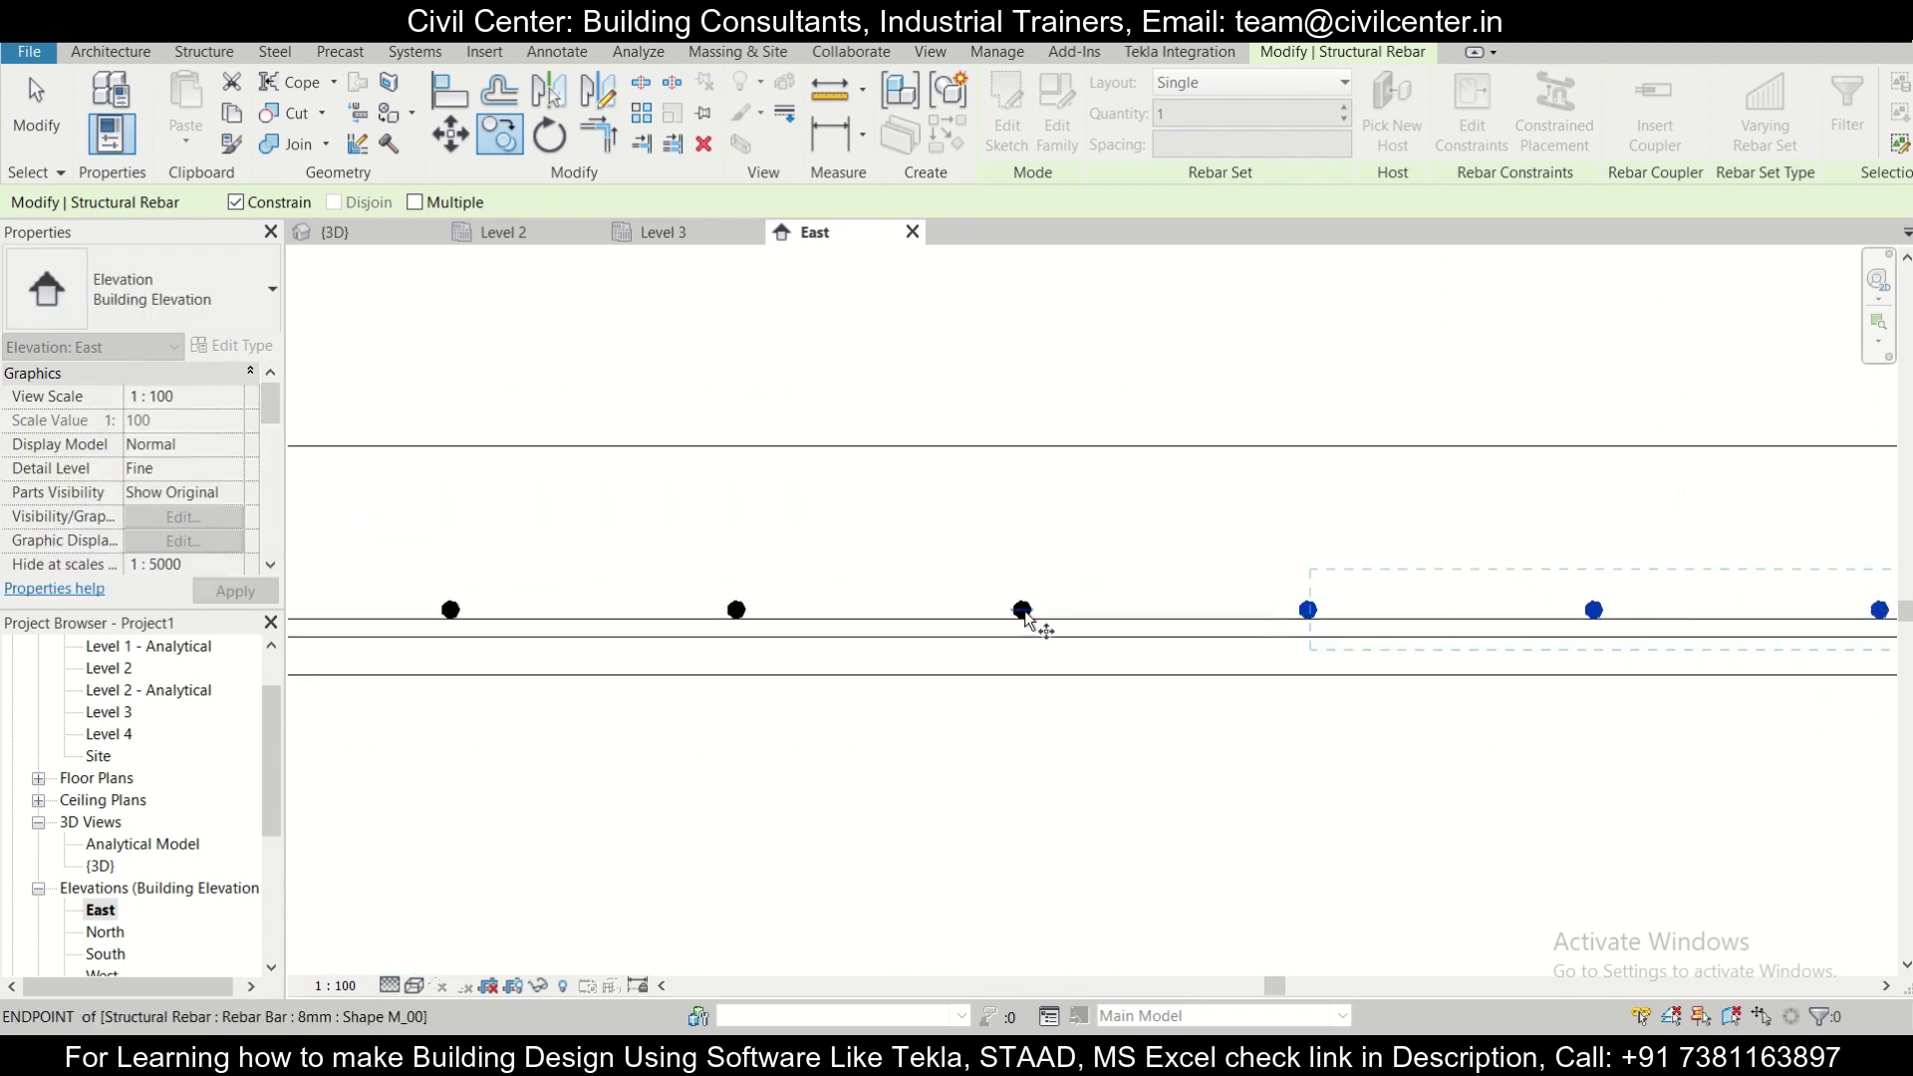
{"action": "scroll", "coordinate": [1026, 618], "scroll_direction": "up", "scroll_amount": 2}
{"action": "left_click", "coordinate": [1020, 609]}
{"action": "scroll", "coordinate": [1025, 613], "scroll_direction": "down", "scroll_amount": 4}
{"action": "scroll", "coordinate": [1041, 531], "scroll_direction": "up", "scroll_amount": 8}
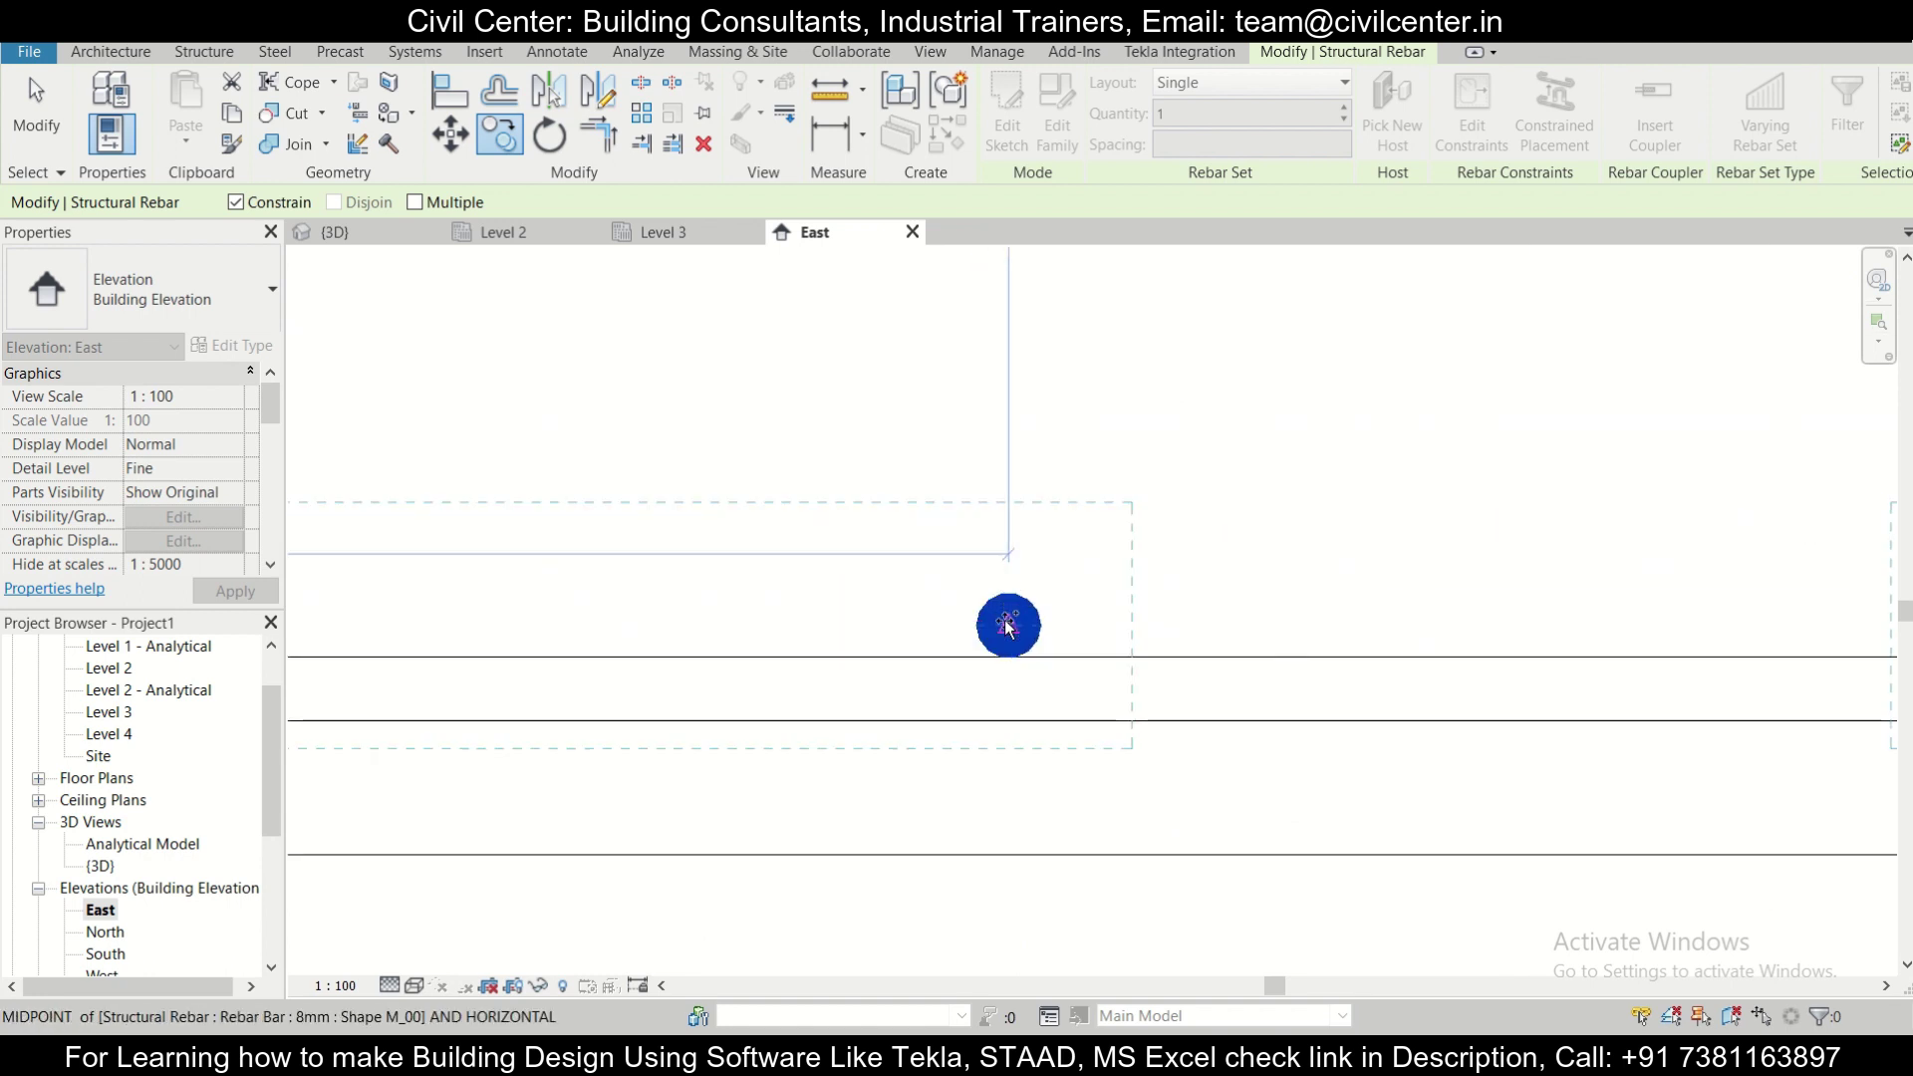
{"action": "left_click", "coordinate": [1009, 628]}
{"action": "scroll", "coordinate": [913, 610], "scroll_direction": "down", "scroll_amount": 4}
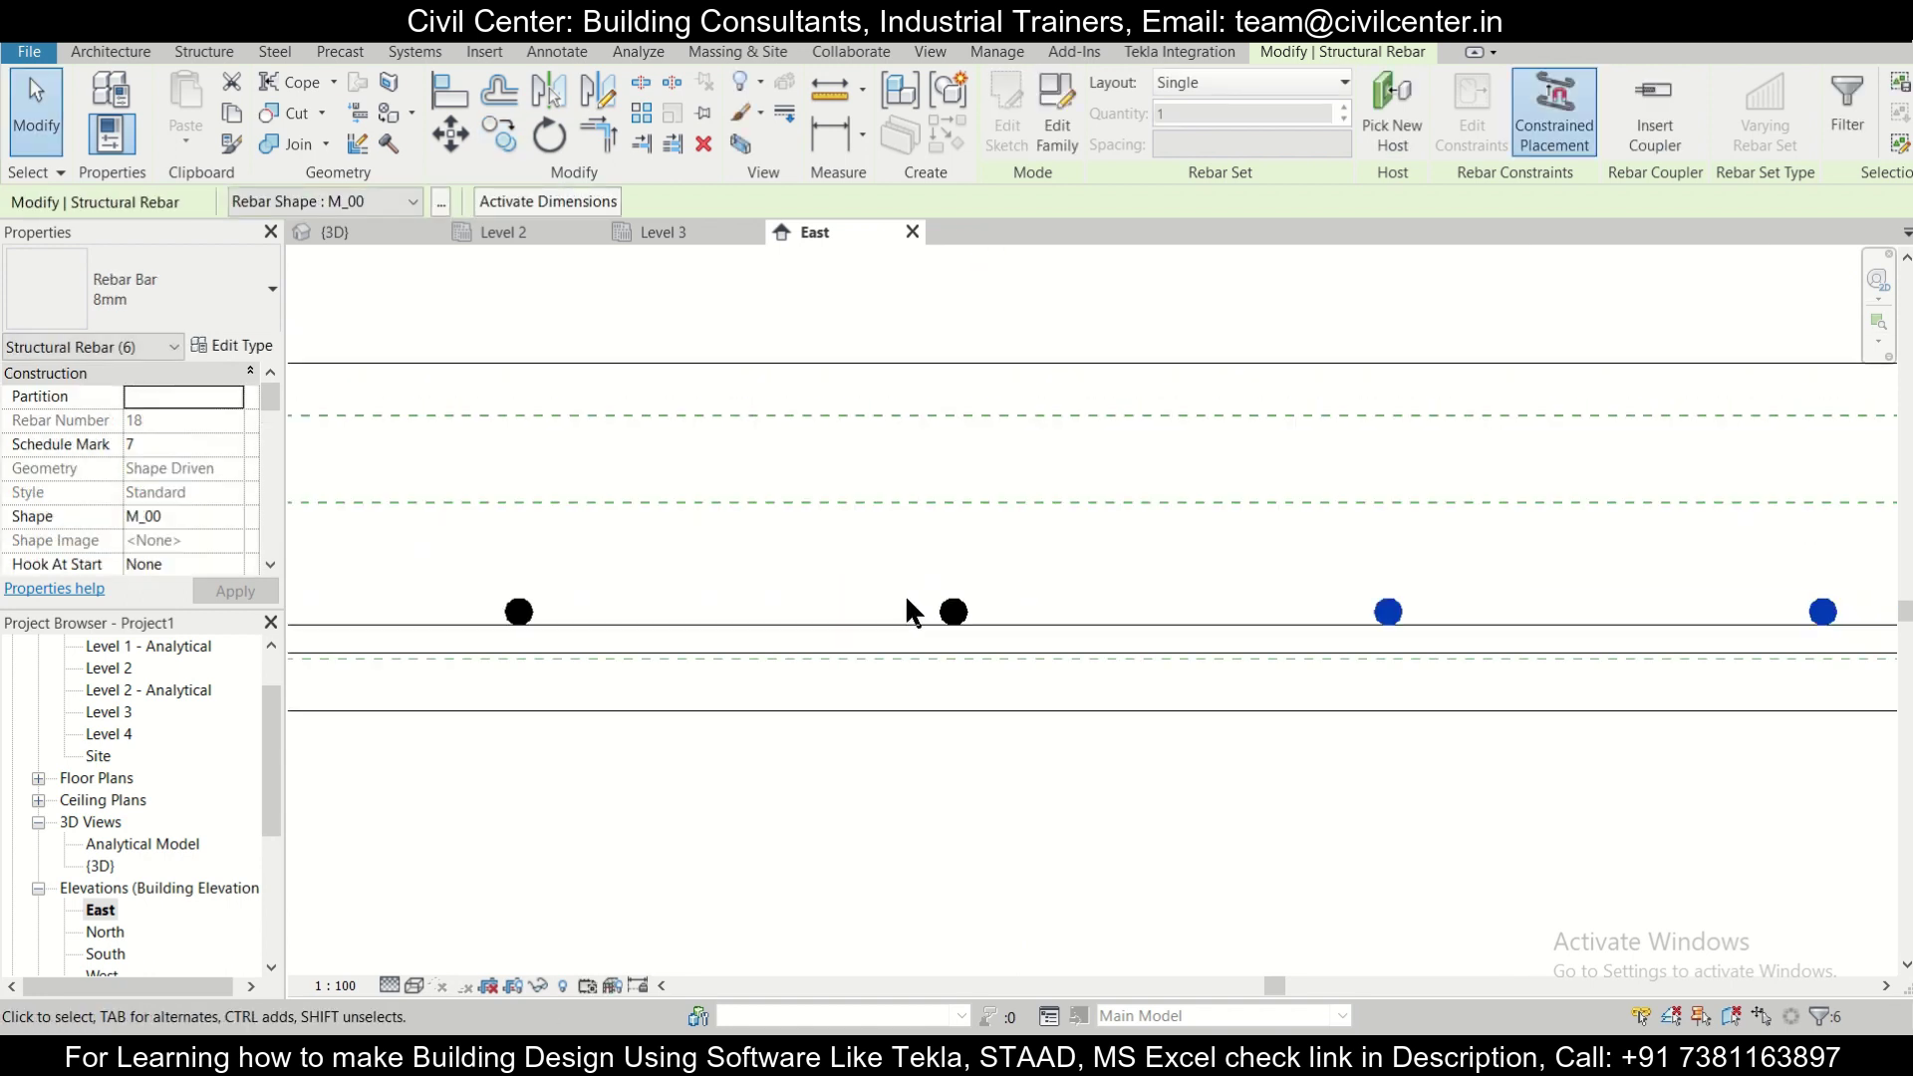
Extend the bar row to the slab's far end with another copy of the latest six bars, snapped between bar centres.
{"action": "scroll", "coordinate": [1415, 565], "scroll_direction": "up", "scroll_amount": 2}
{"action": "scroll", "coordinate": [1439, 576], "scroll_direction": "down", "scroll_amount": 2}
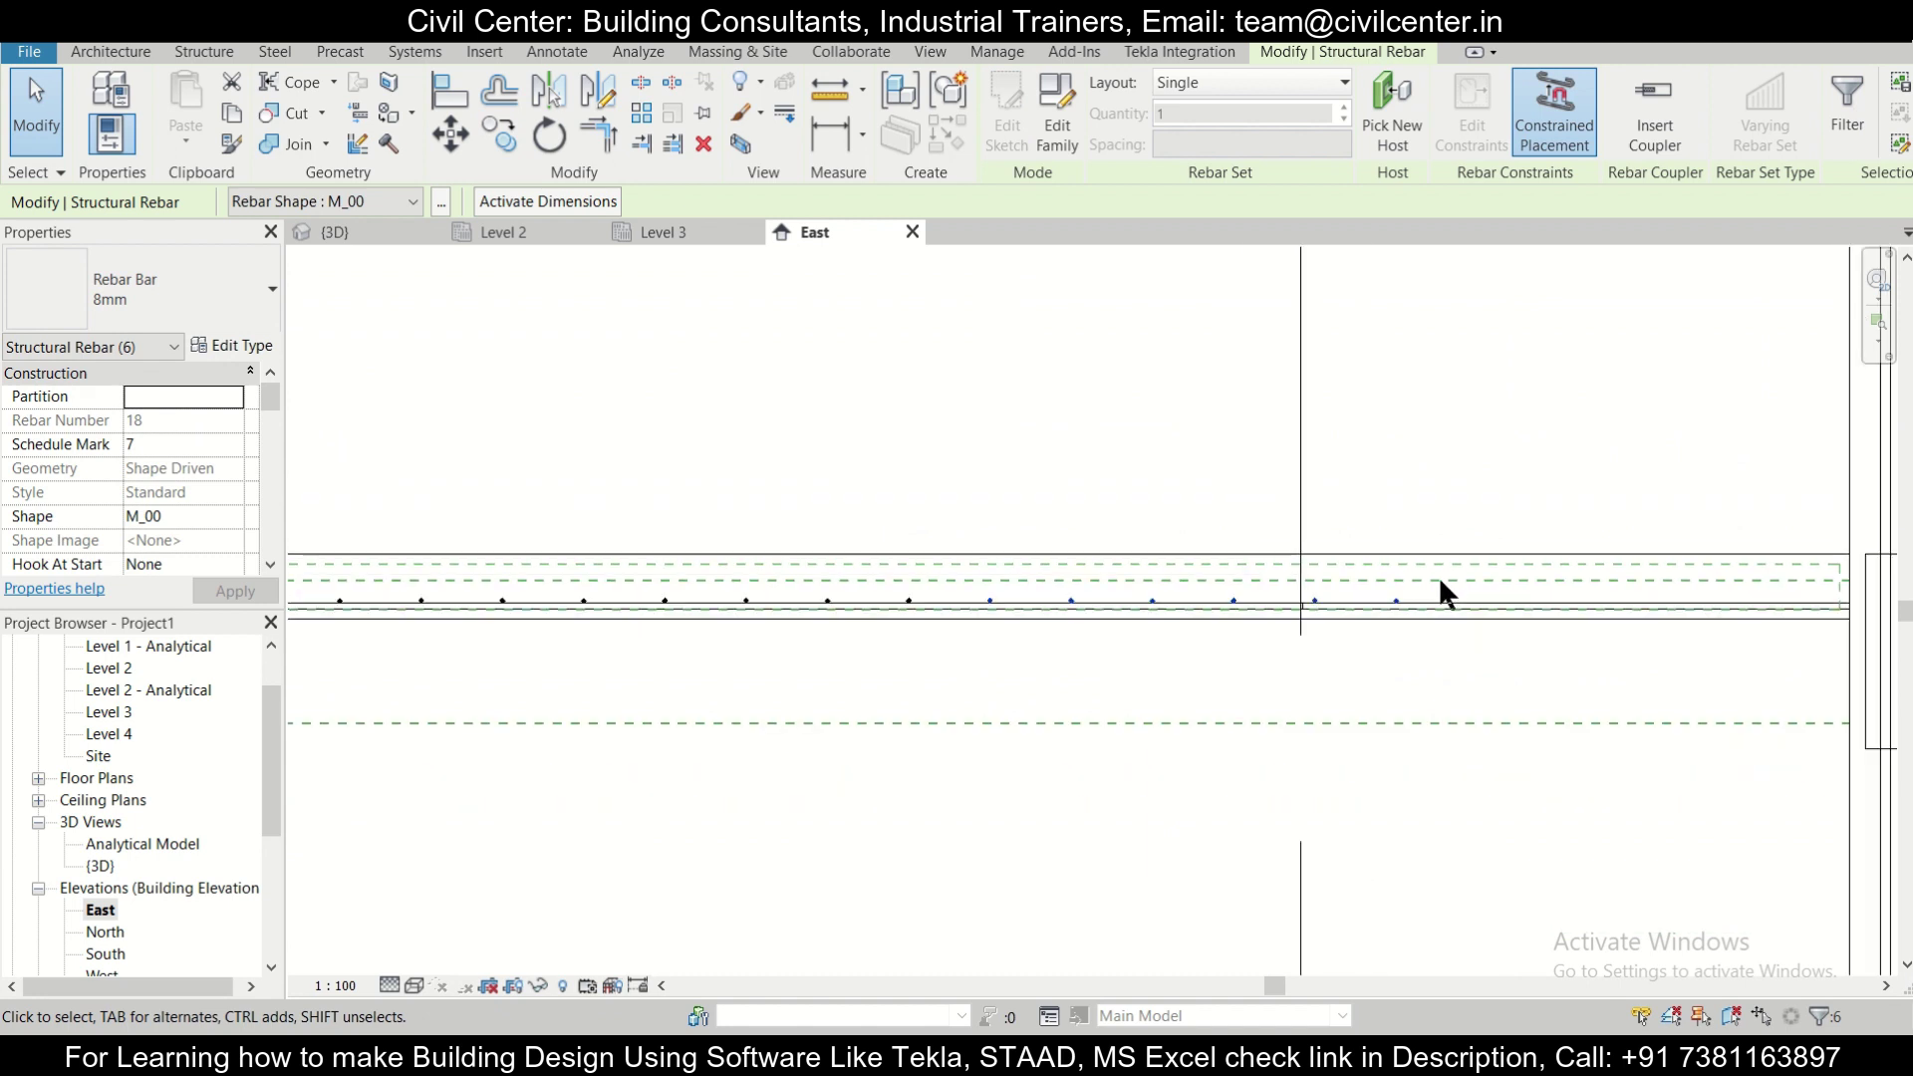
{"action": "scroll", "coordinate": [788, 598], "scroll_direction": "up", "scroll_amount": 1}
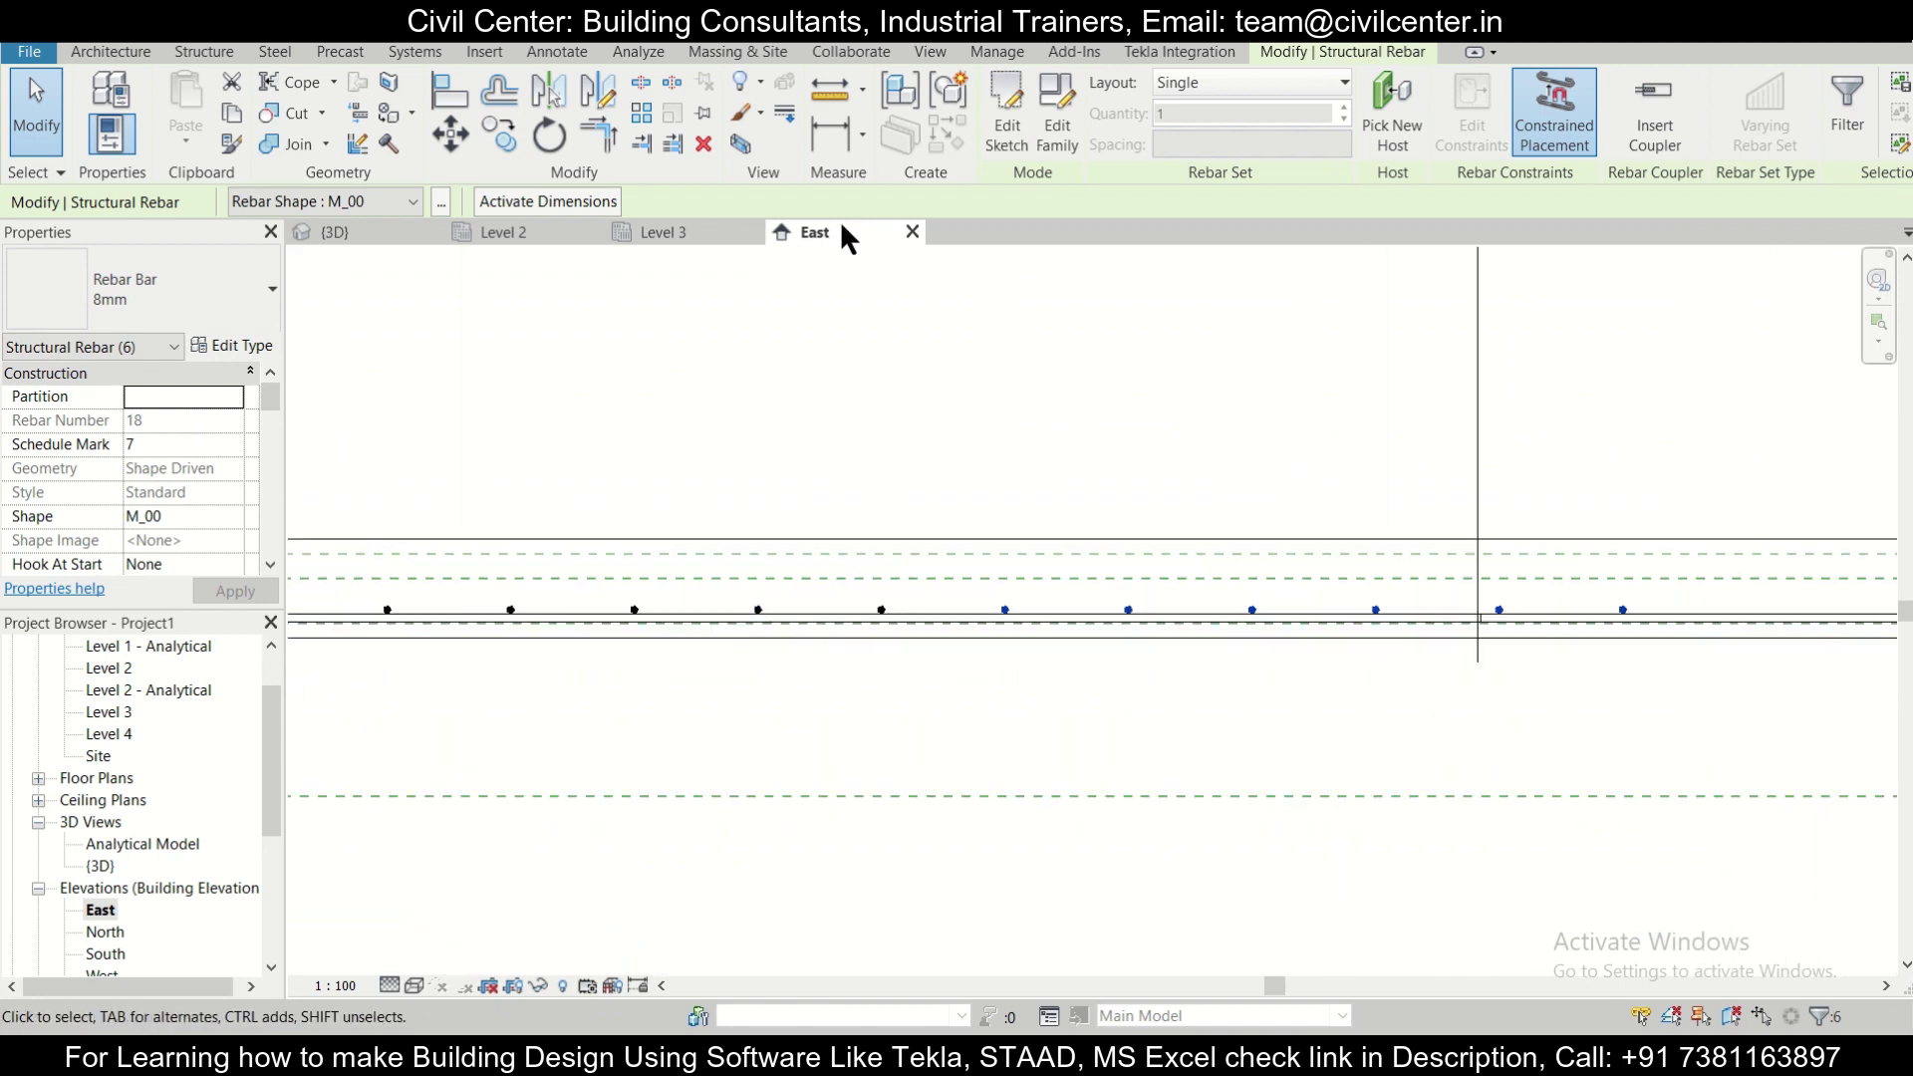
{"action": "left_click", "coordinate": [502, 135]}
{"action": "scroll", "coordinate": [886, 616], "scroll_direction": "up", "scroll_amount": 3}
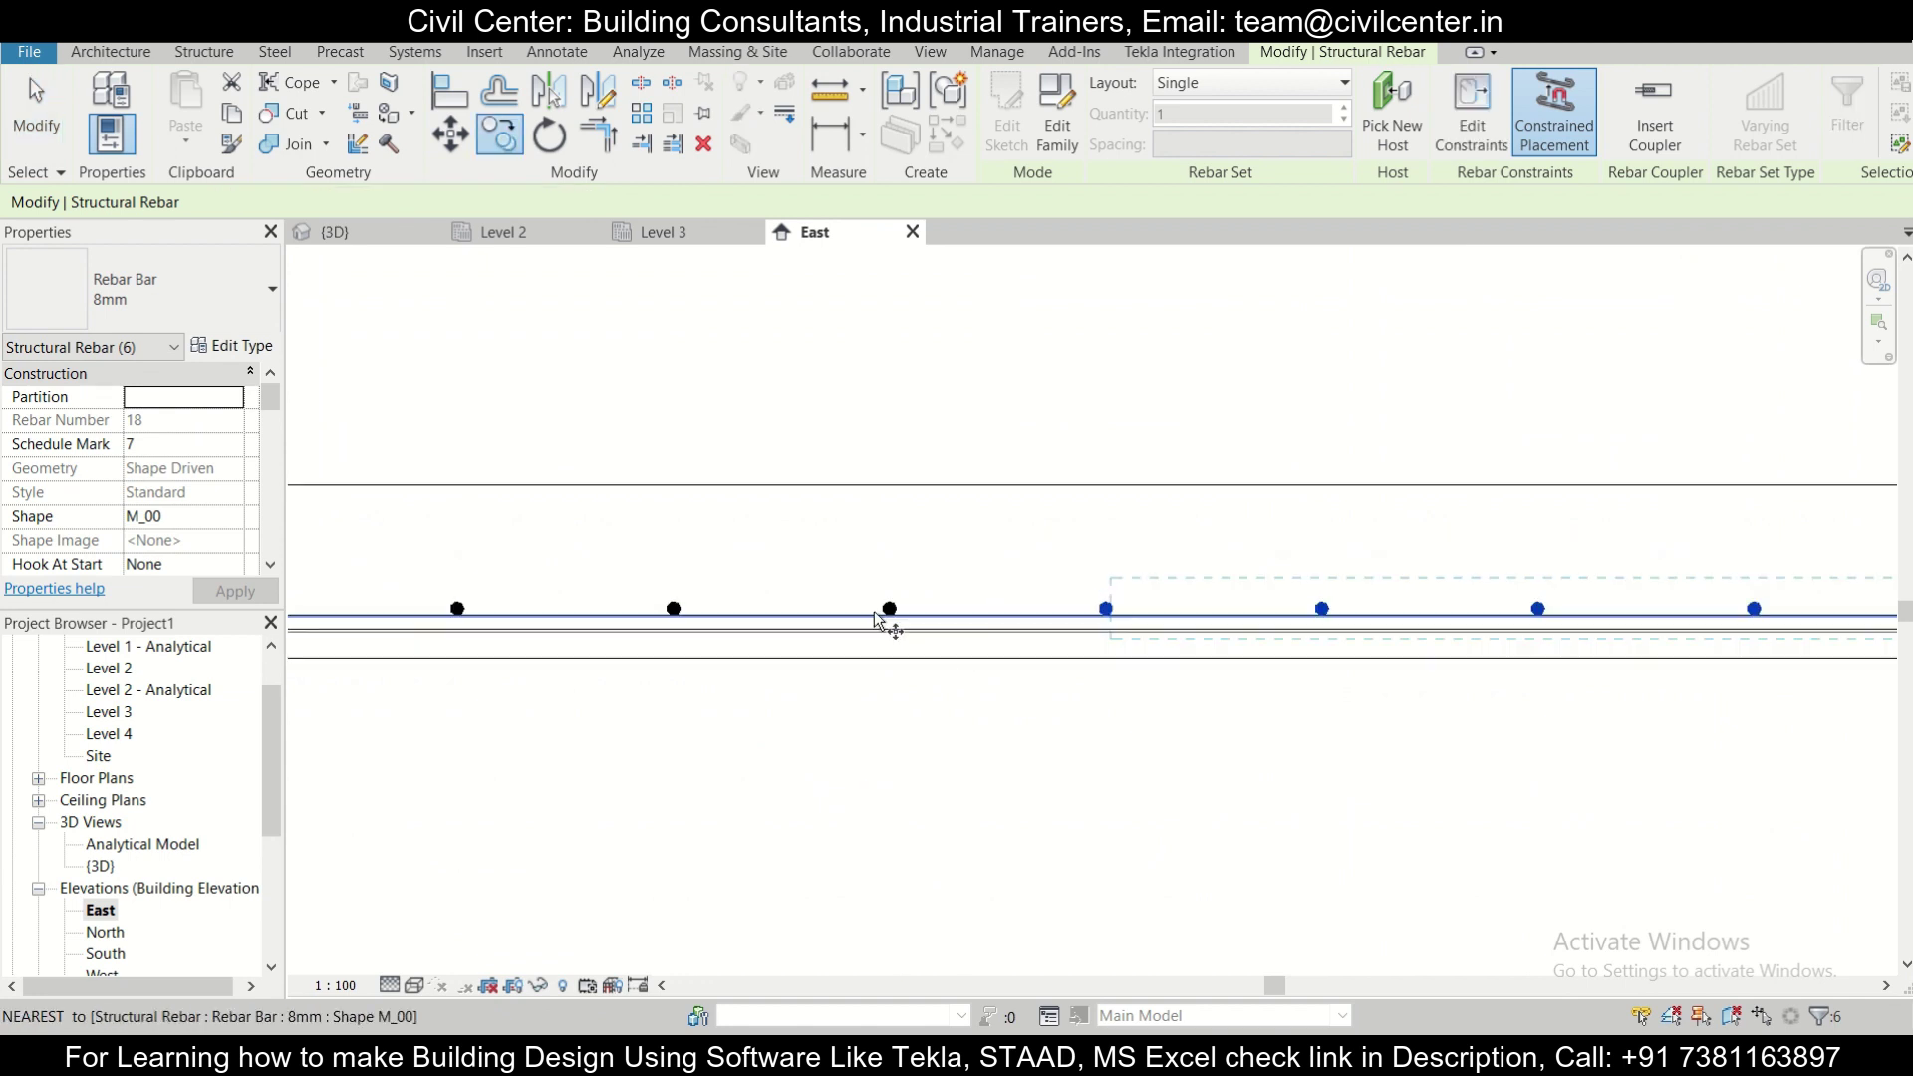
{"action": "scroll", "coordinate": [899, 610], "scroll_direction": "up", "scroll_amount": 3}
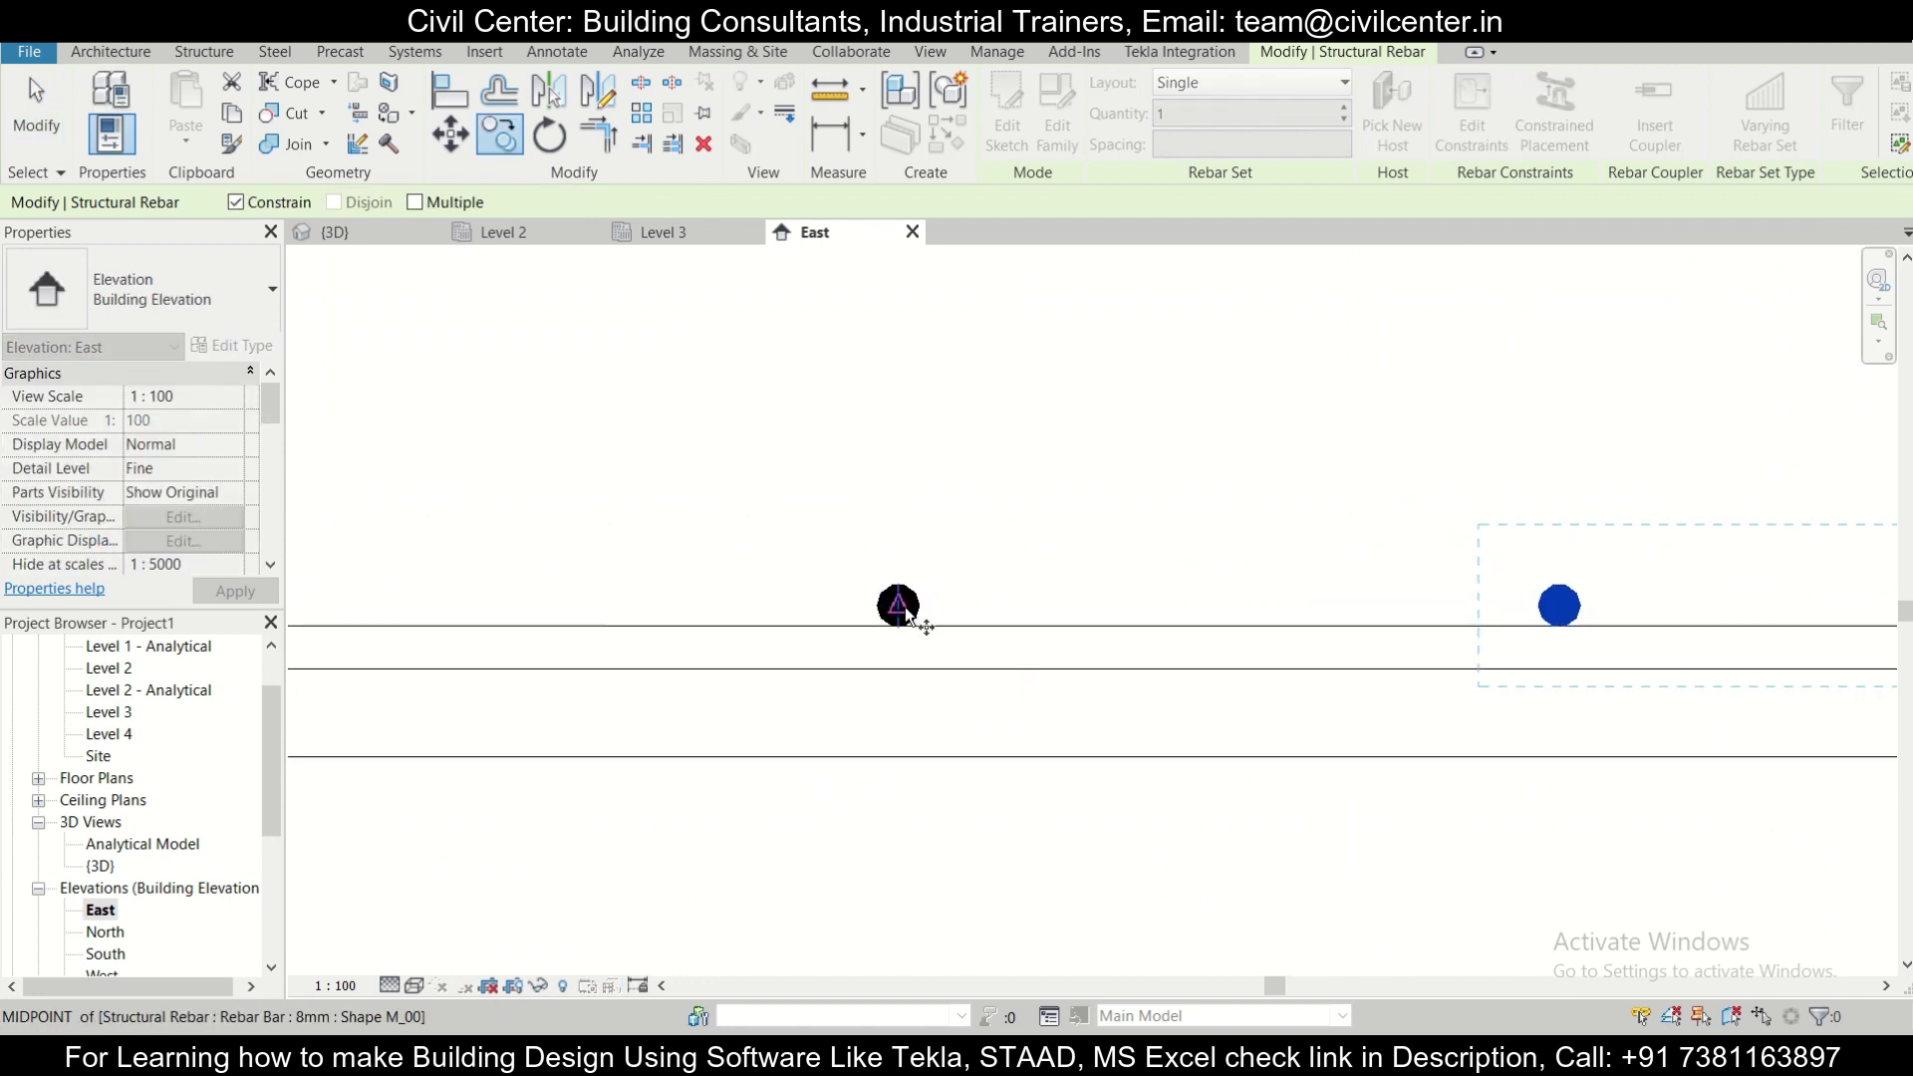
{"action": "left_click", "coordinate": [904, 609]}
{"action": "scroll", "coordinate": [882, 613], "scroll_direction": "down", "scroll_amount": 5}
{"action": "middle_click_drag", "start_coordinate": [1243, 579], "coordinate": [1212, 578]}
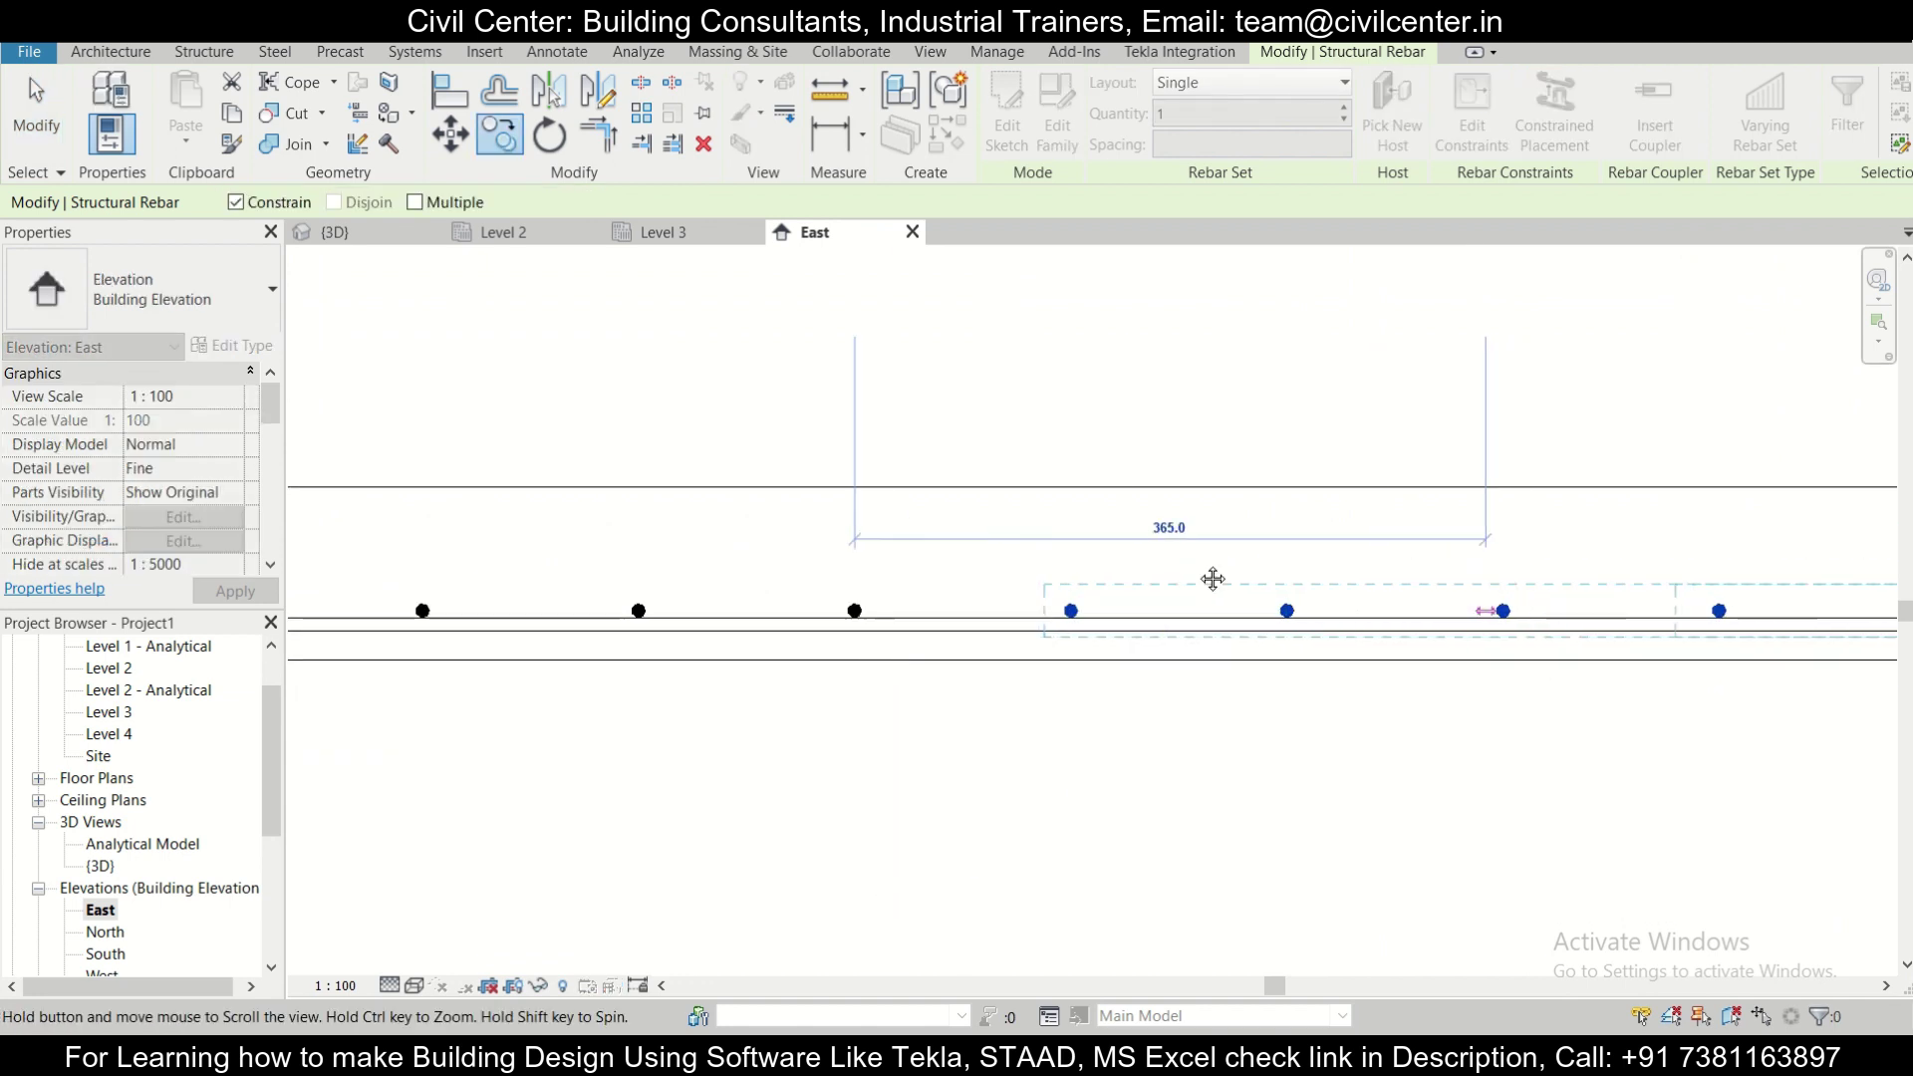
{"action": "scroll", "coordinate": [1178, 647], "scroll_direction": "up", "scroll_amount": 6}
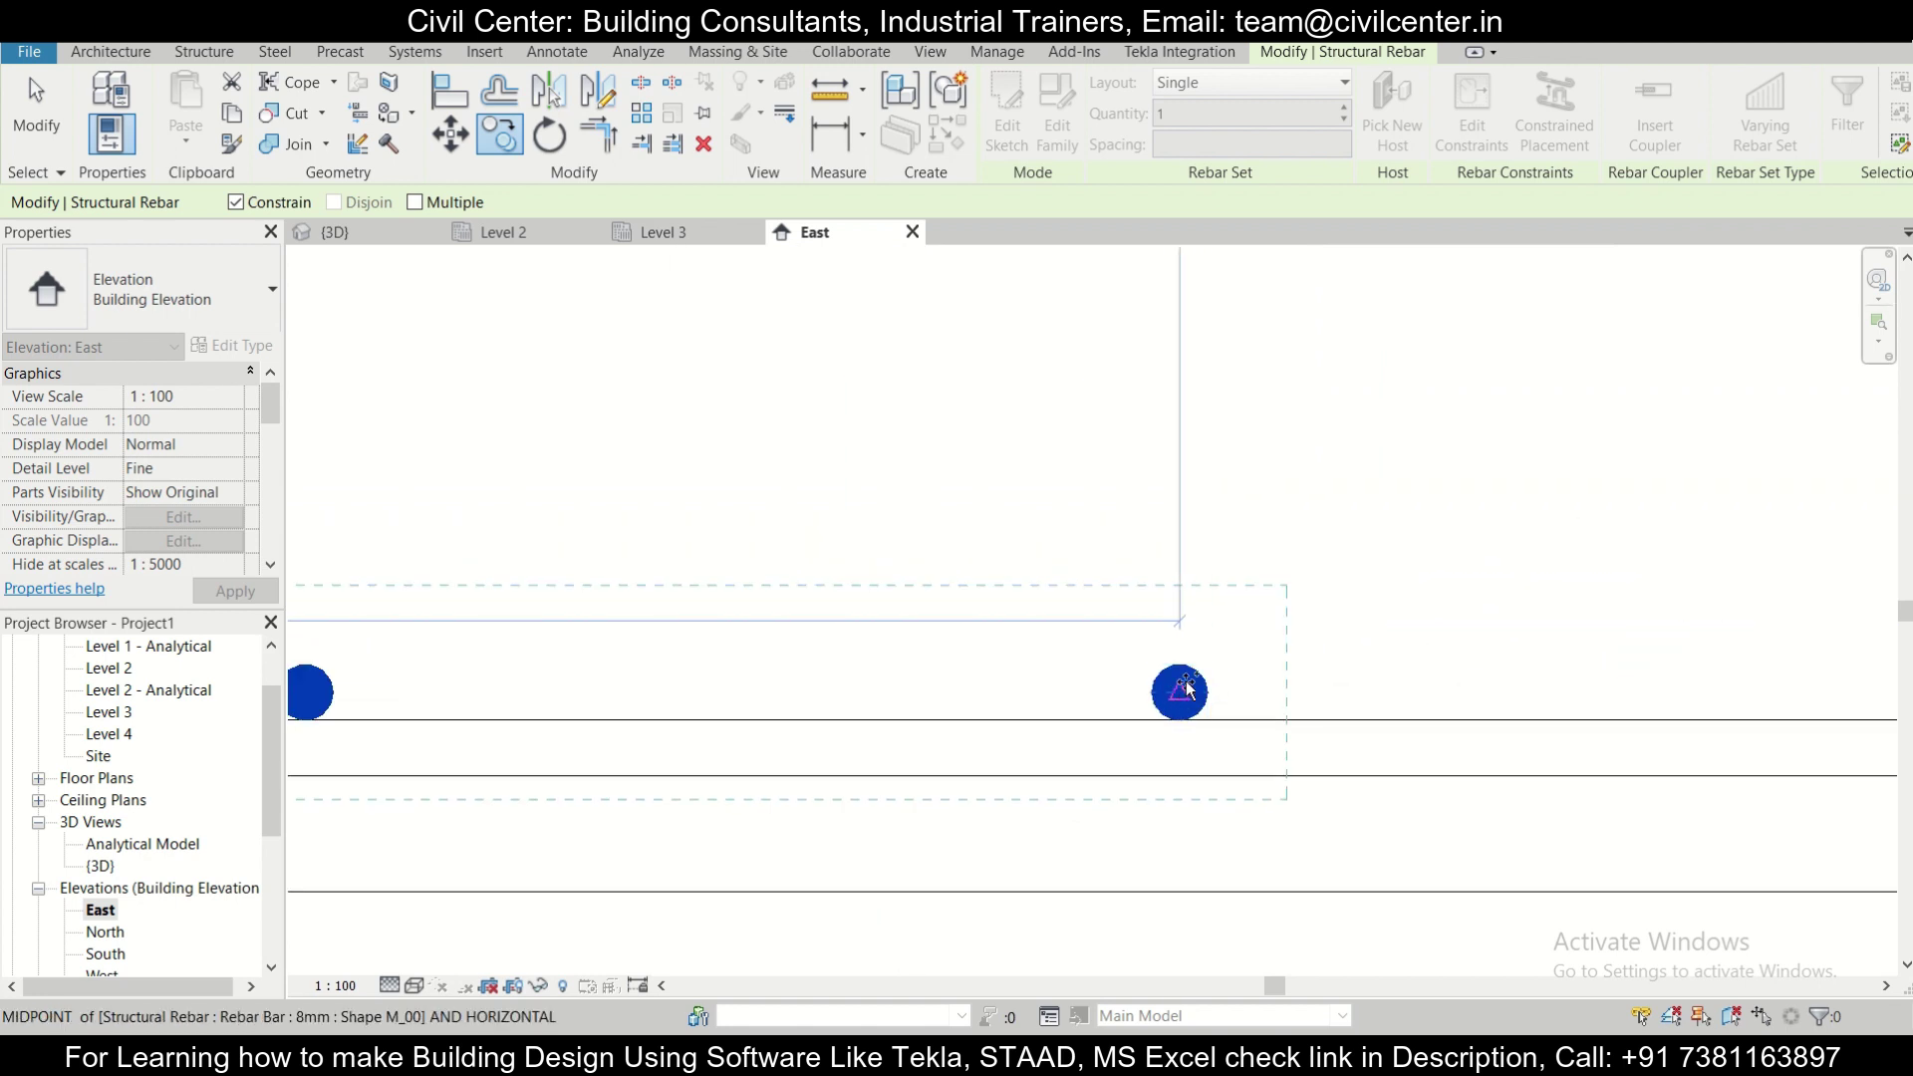
{"action": "left_click", "coordinate": [1175, 693]}
{"action": "scroll", "coordinate": [1048, 616], "scroll_direction": "down", "scroll_amount": 8}
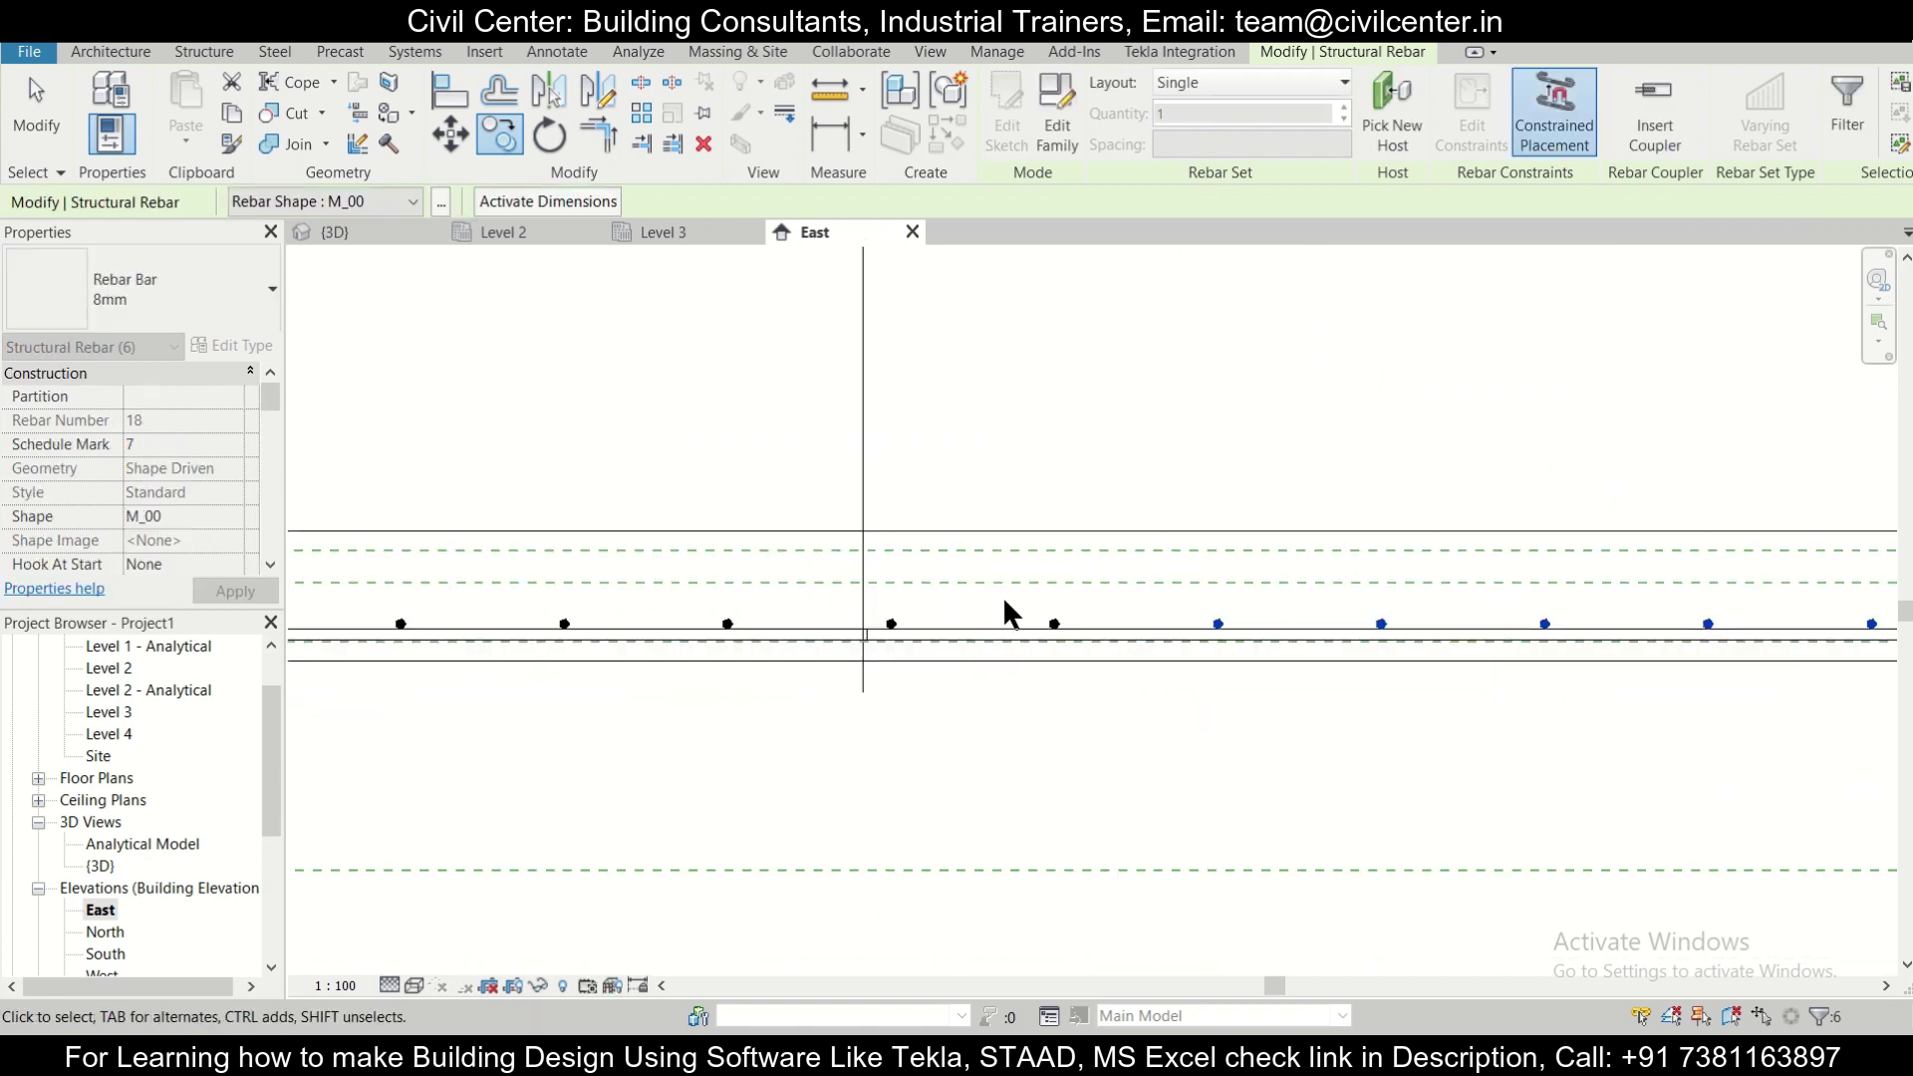
Inspect the last copied 8mm bar inside the column beyond the slab's far end, and check the bar row back to its start.
{"action": "scroll", "coordinate": [1639, 583], "scroll_direction": "up", "scroll_amount": 5}
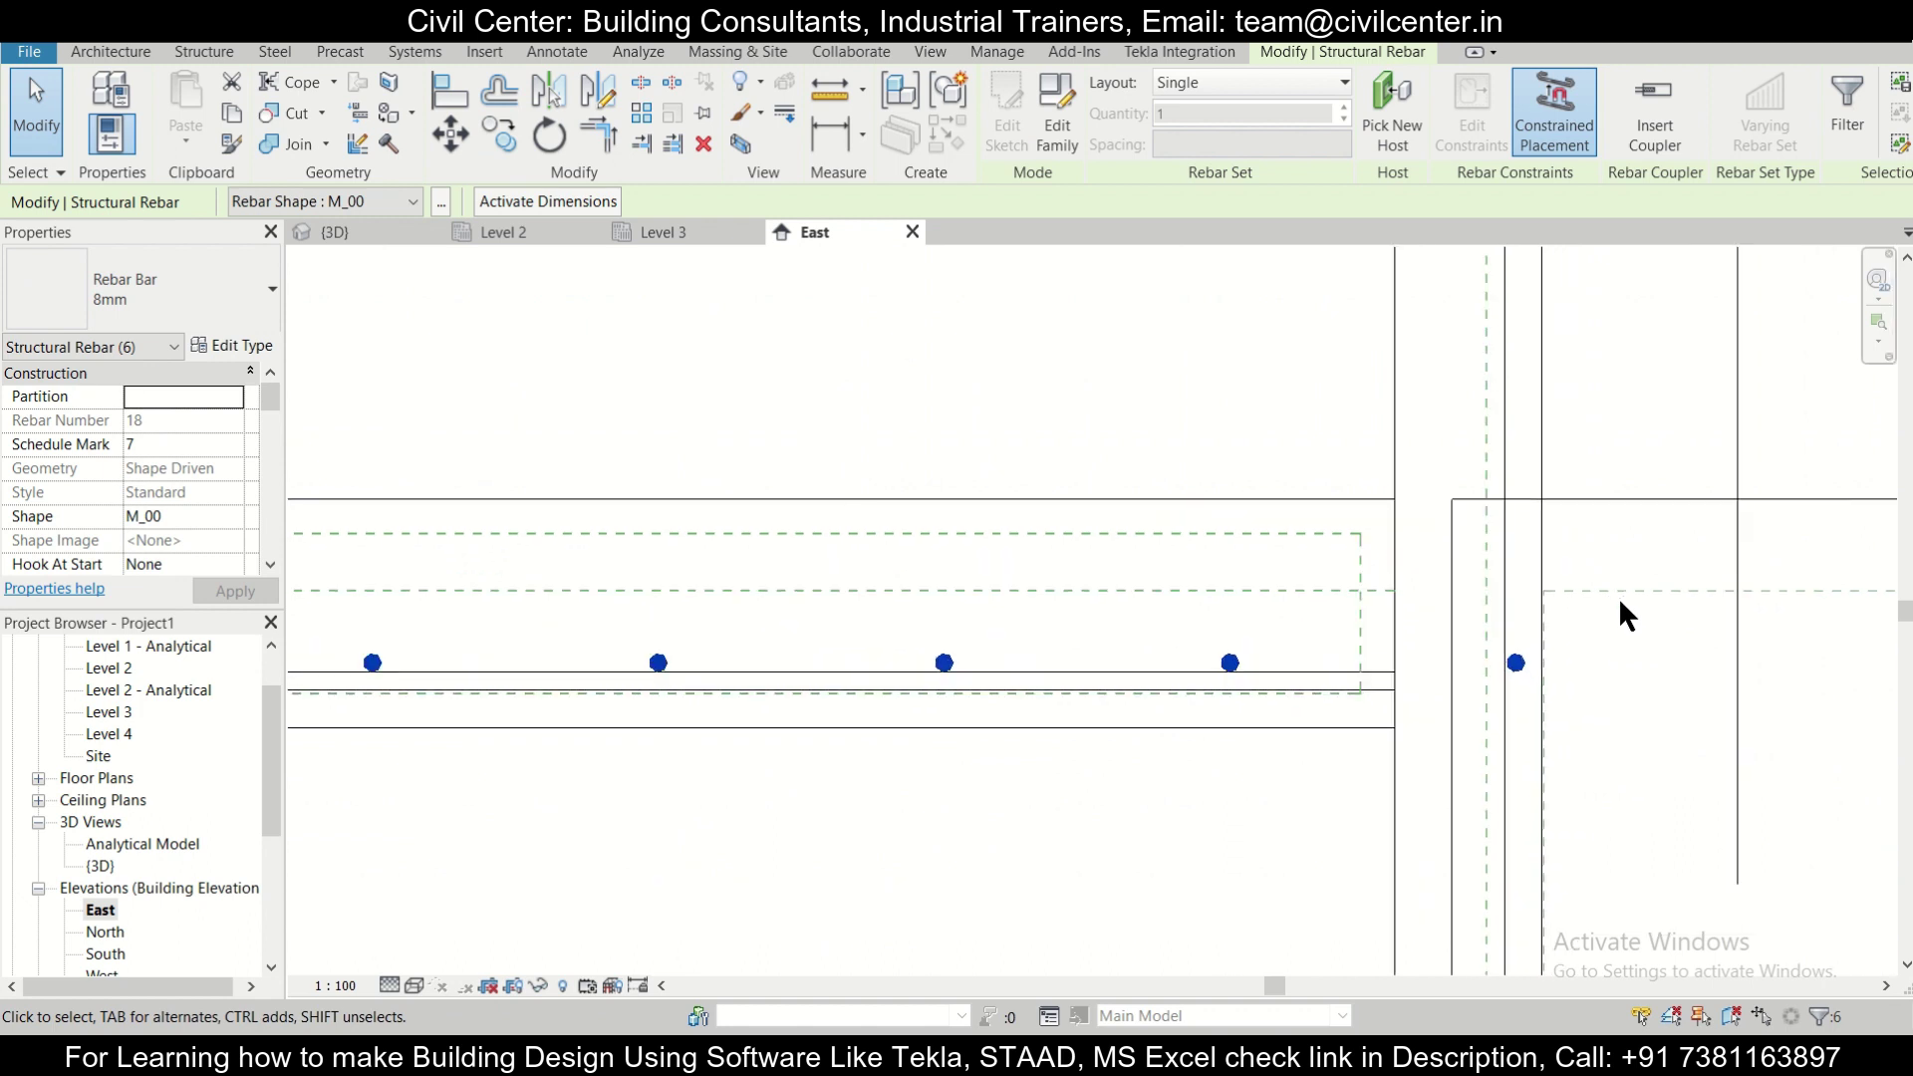
{"action": "key", "text": "Escape"}
{"action": "left_click", "coordinate": [1515, 663]}
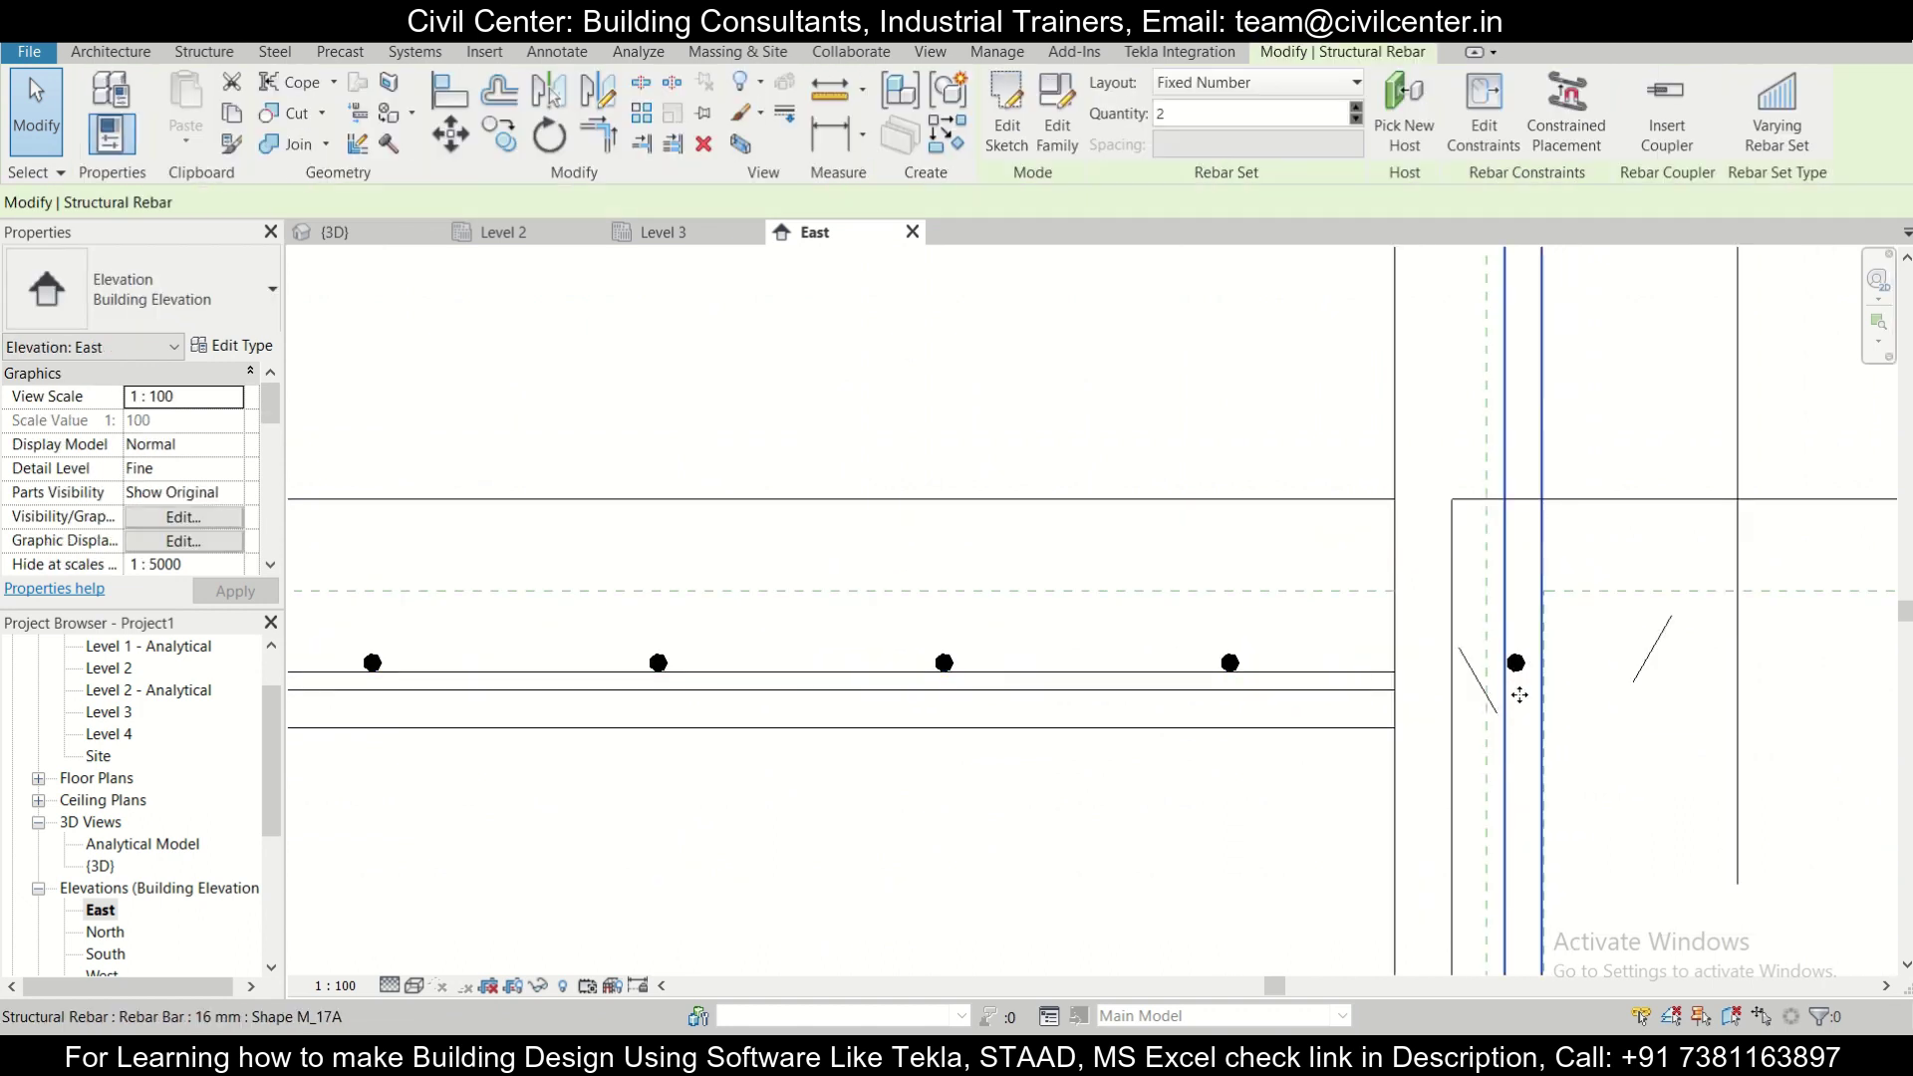
{"action": "key", "text": "Escape"}
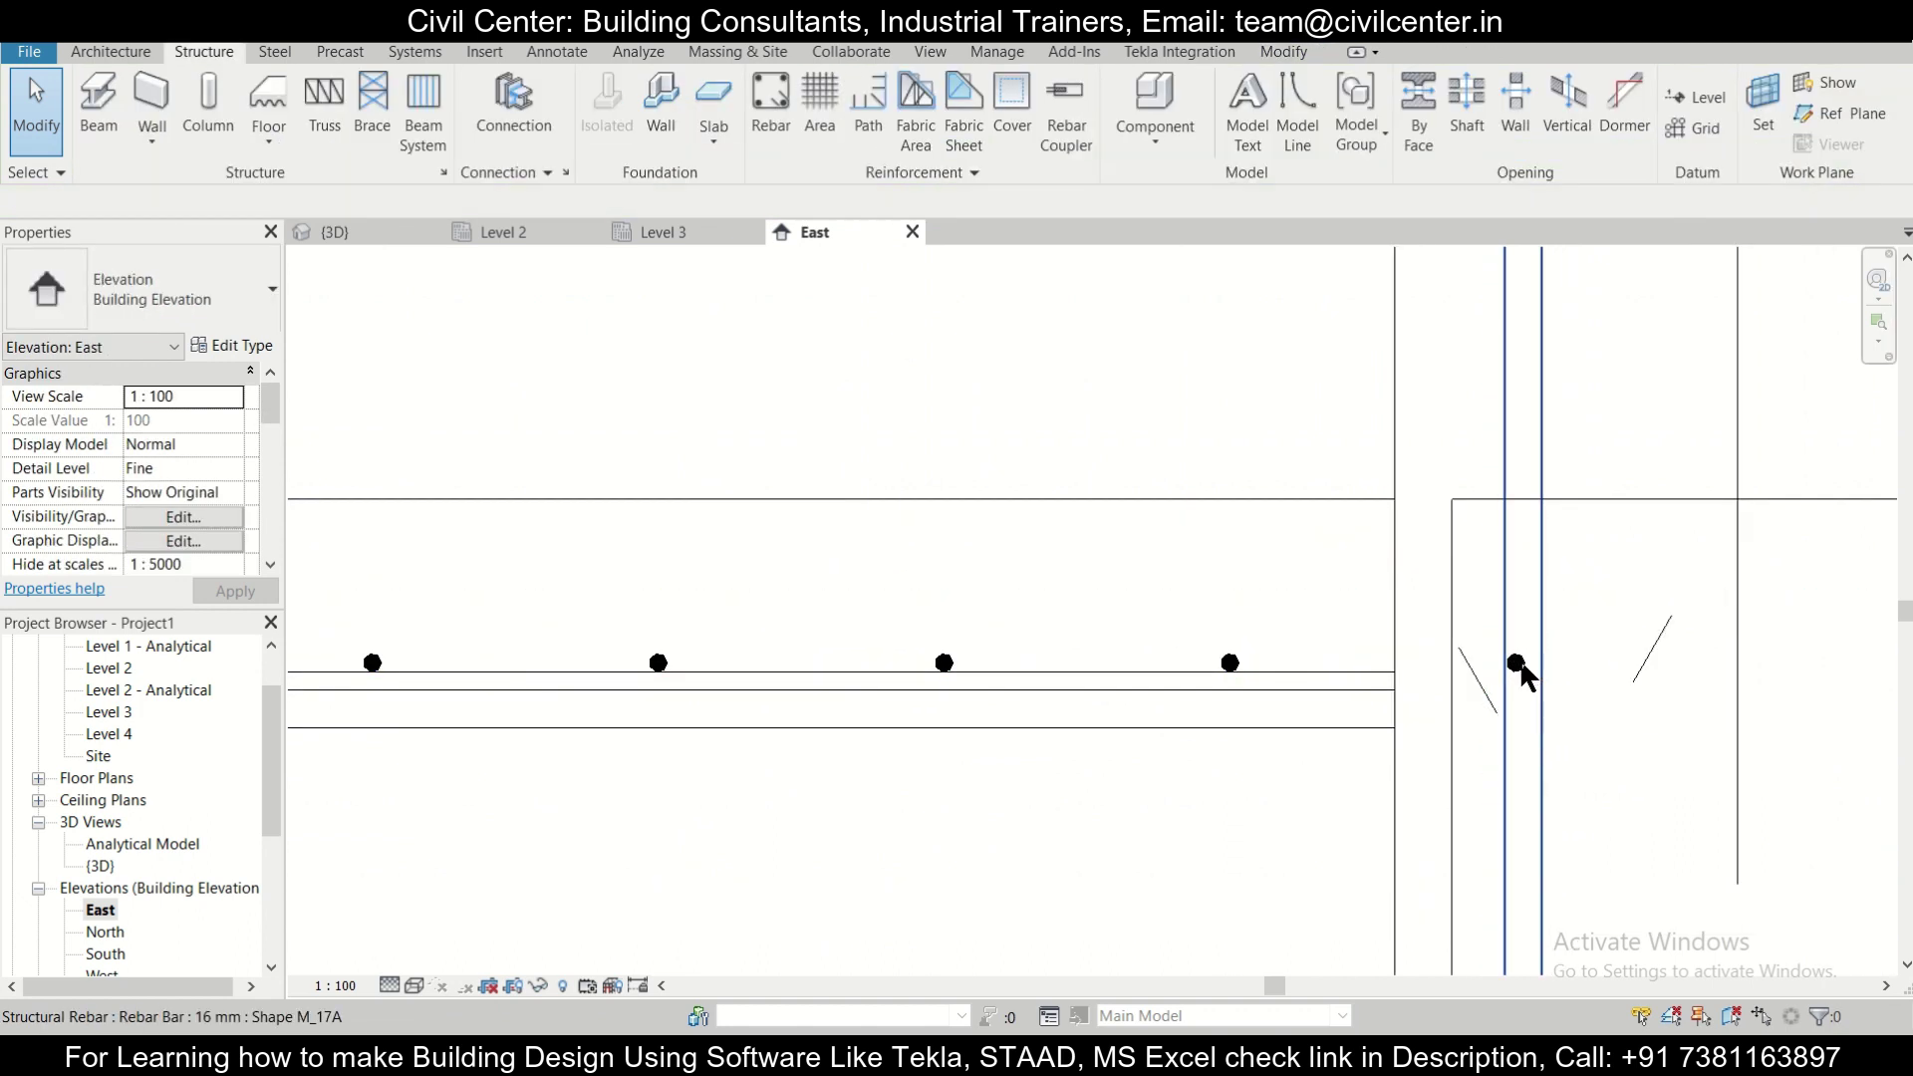
{"action": "left_click", "coordinate": [1517, 665]}
{"action": "scroll", "coordinate": [1516, 668], "scroll_direction": "up", "scroll_amount": 4}
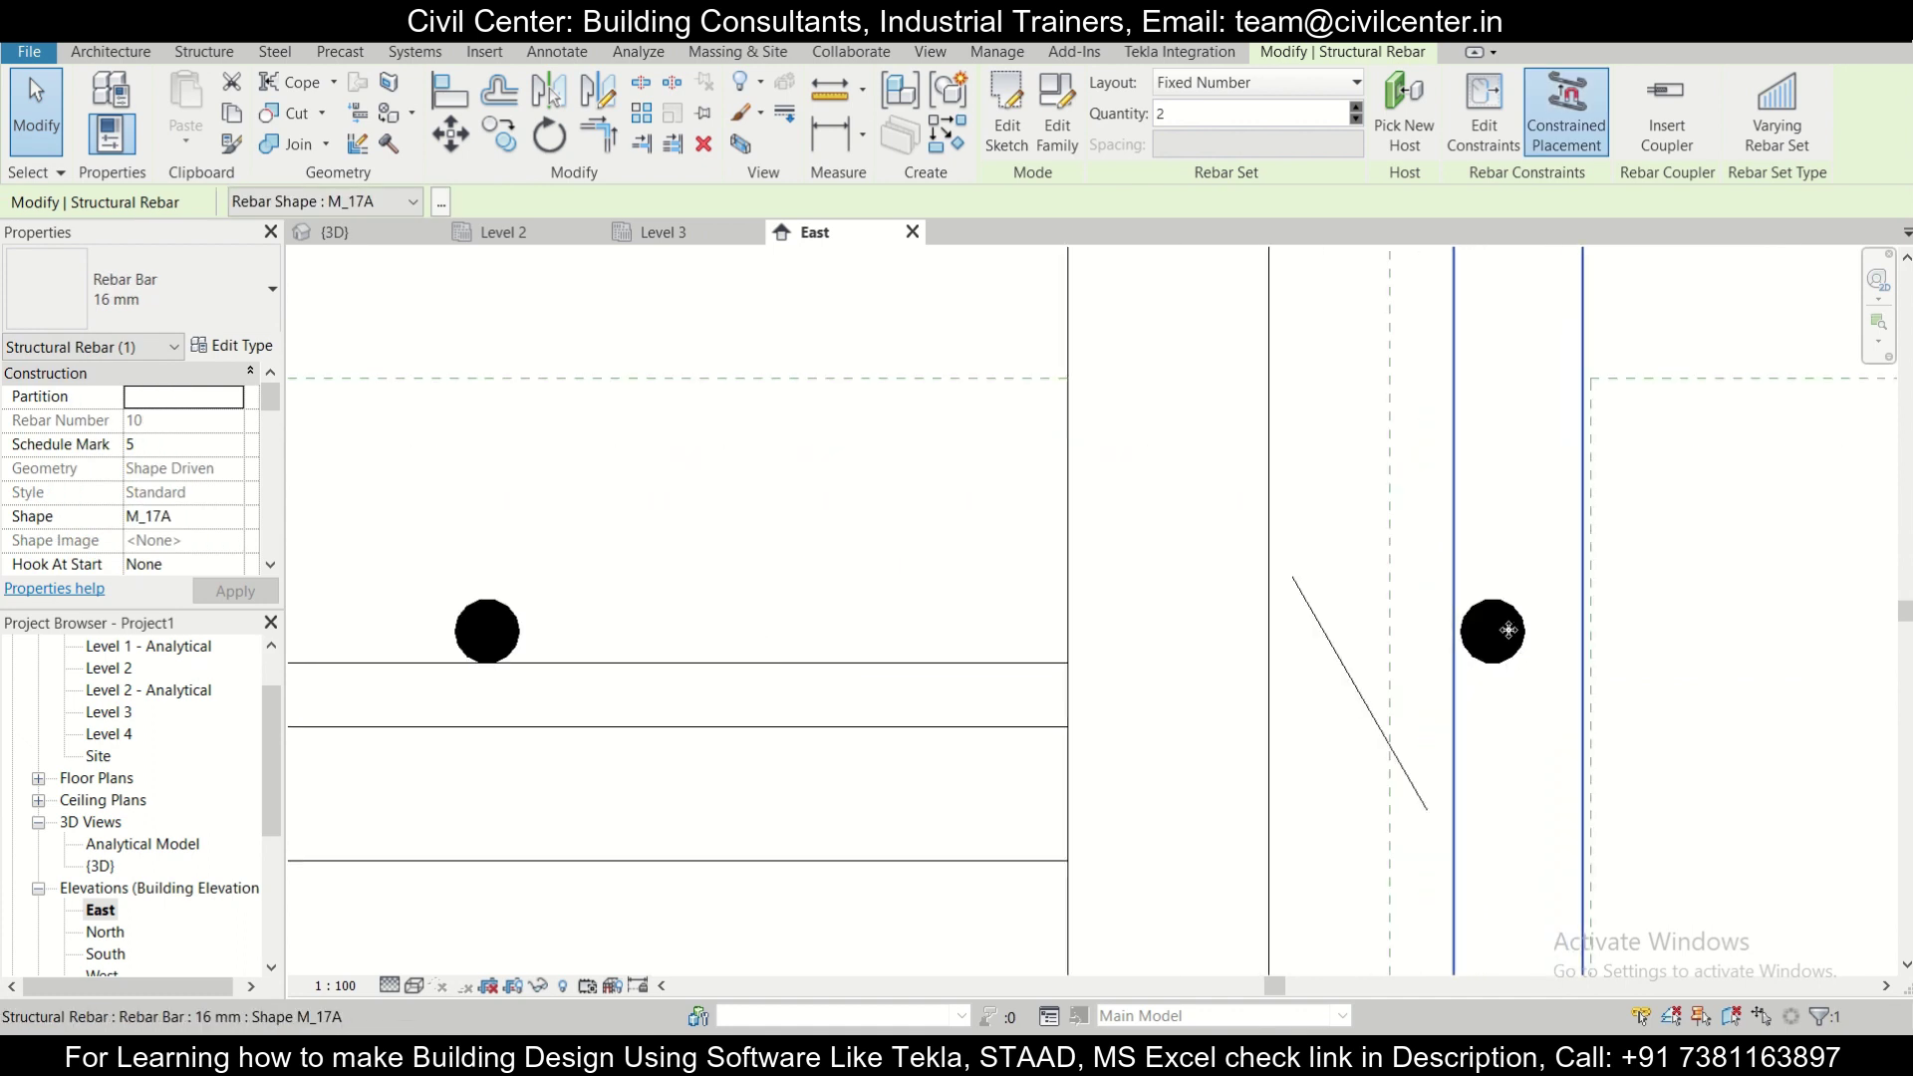
{"action": "key", "text": "Escape"}
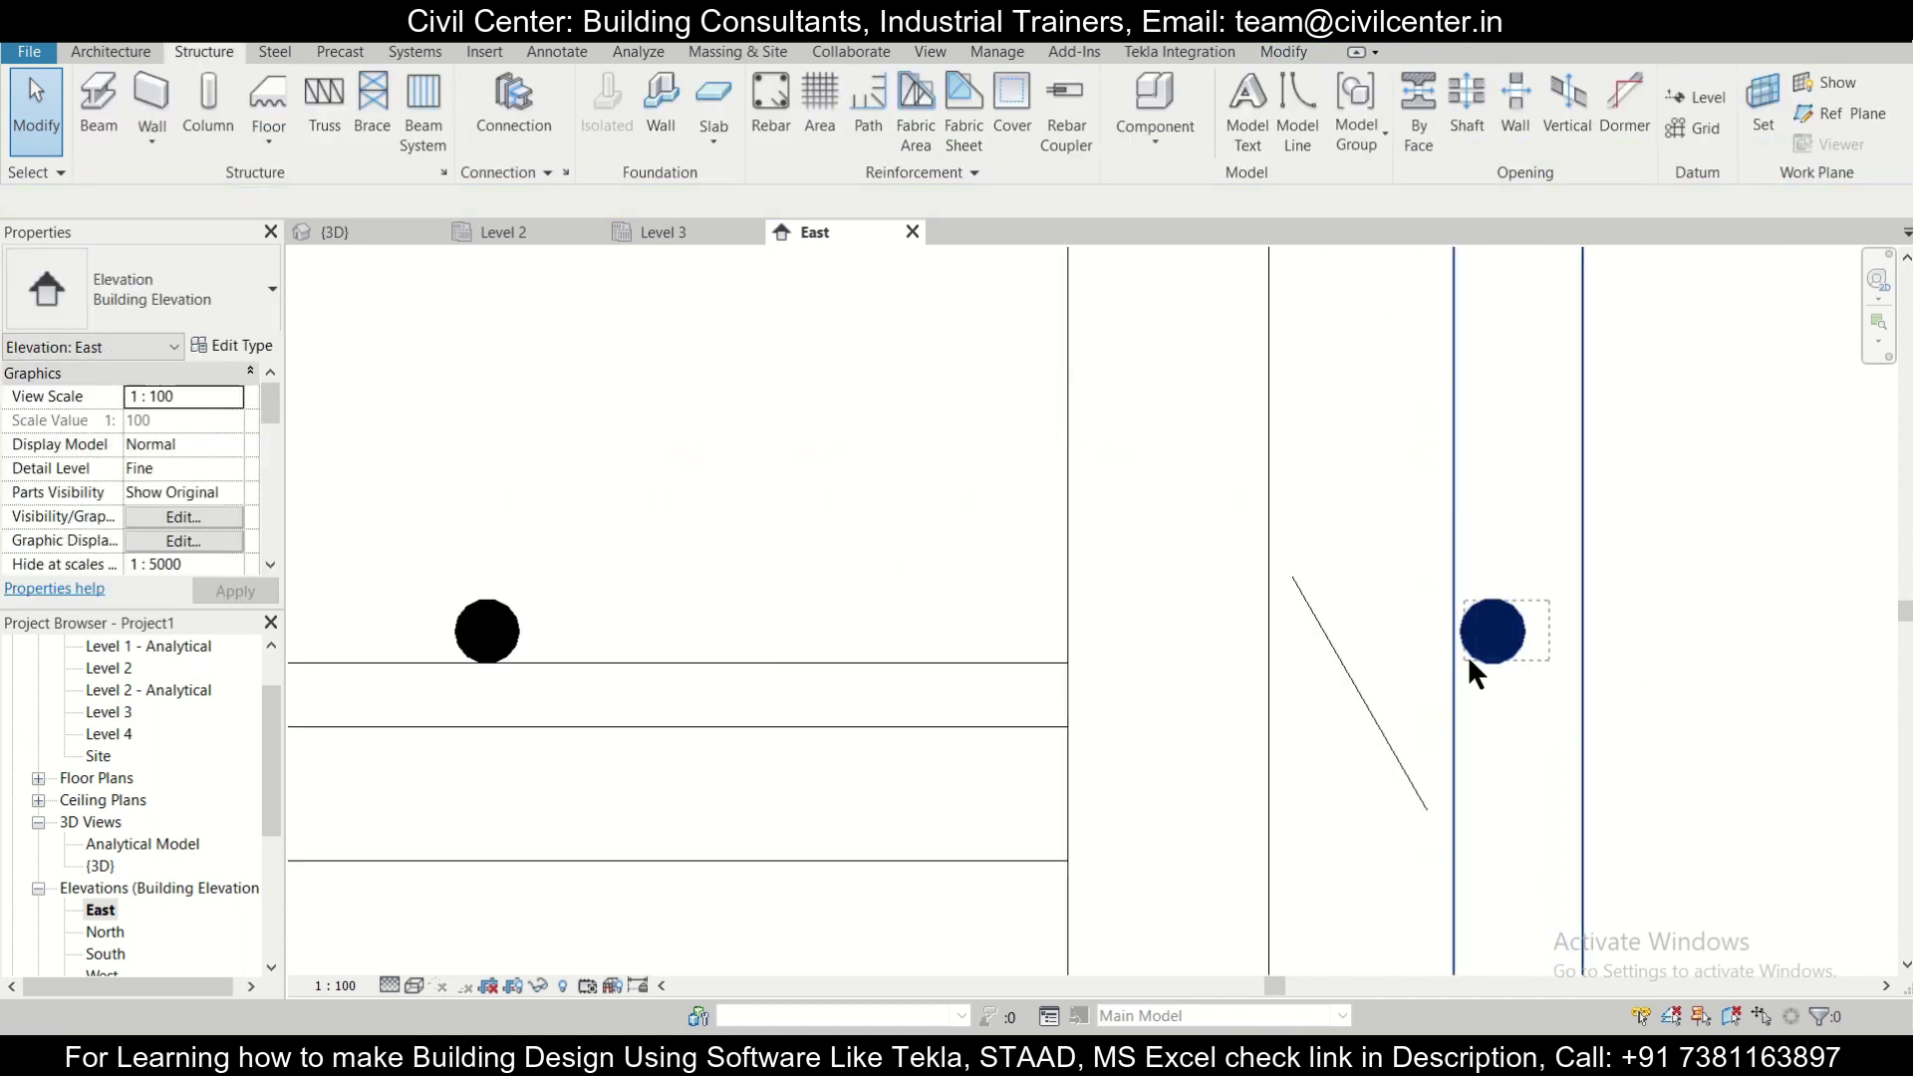
{"action": "left_click", "coordinate": [1470, 656]}
{"action": "key", "text": "Escape"}
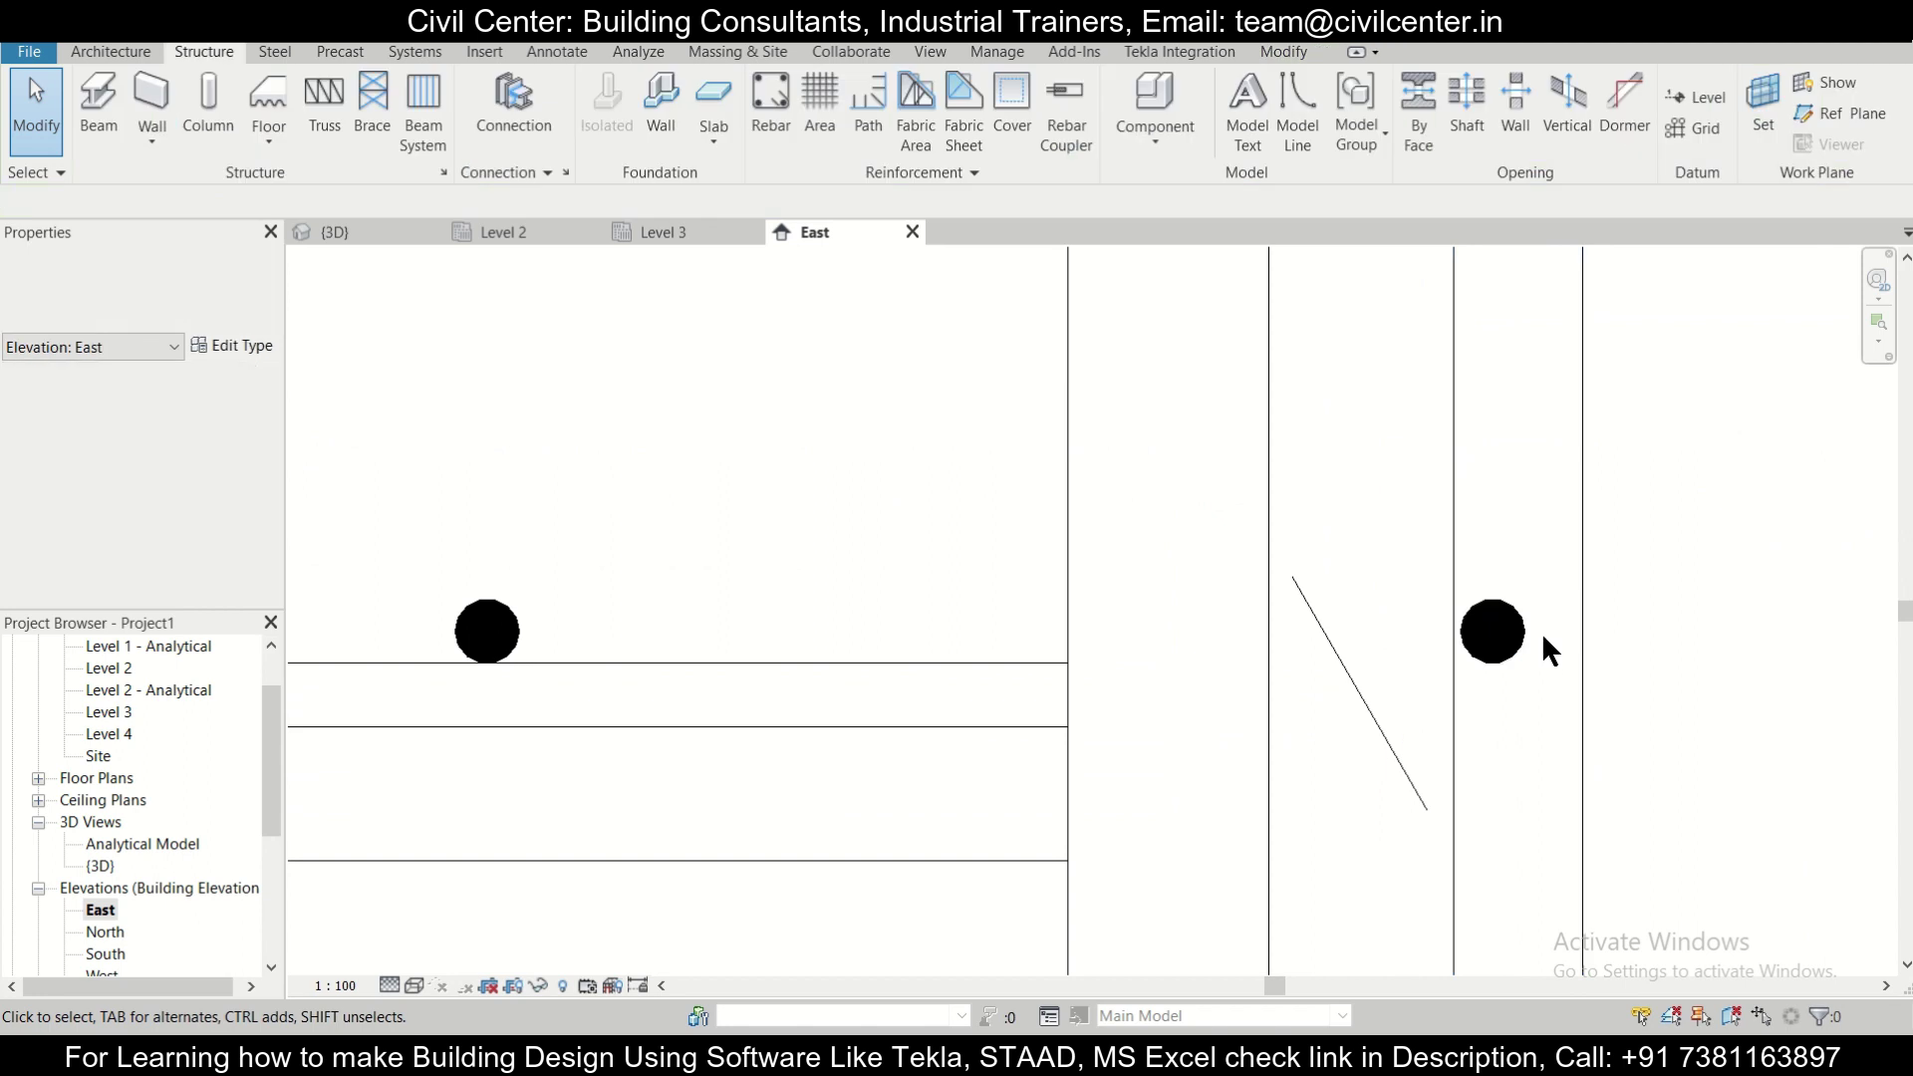
{"action": "left_click", "coordinate": [1496, 657]}
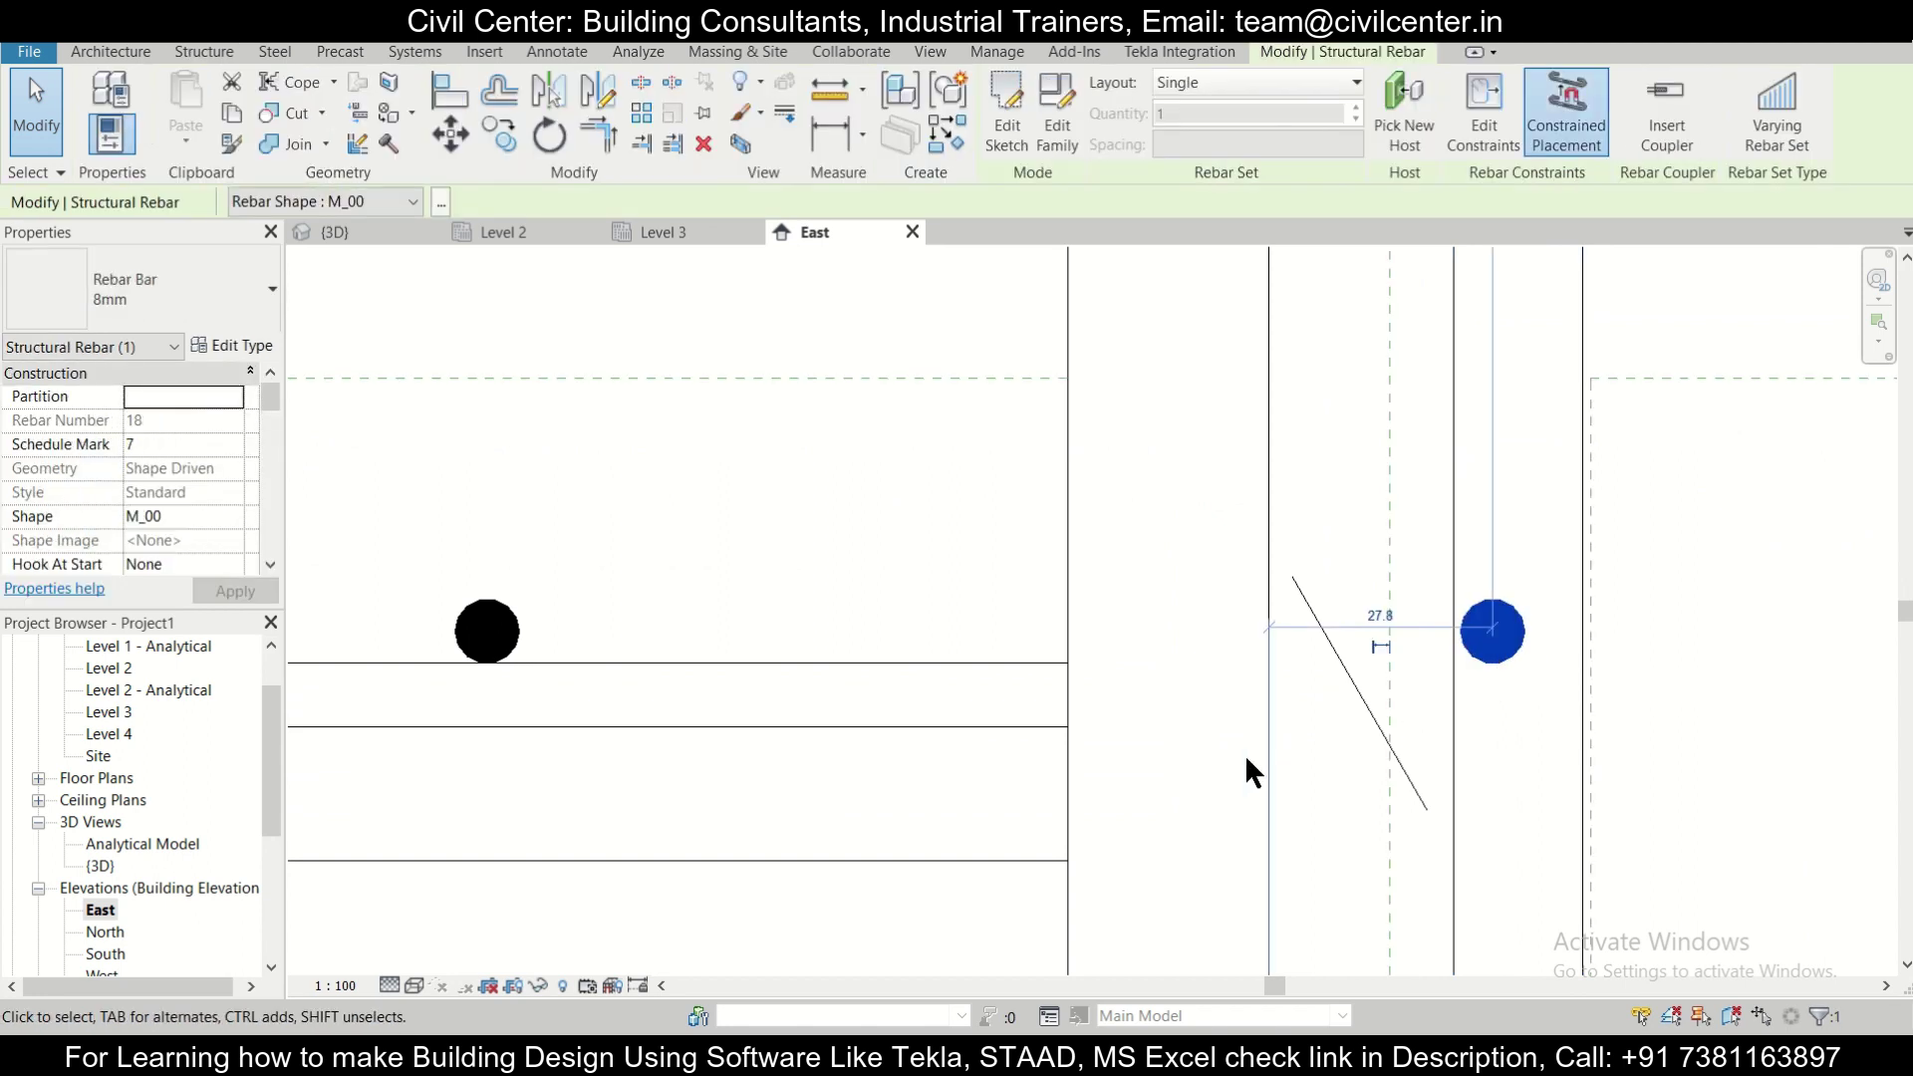
{"action": "key", "text": "Escape"}
{"action": "scroll", "coordinate": [1281, 721], "scroll_direction": "down", "scroll_amount": 5}
{"action": "scroll", "coordinate": [1078, 795], "scroll_direction": "down", "scroll_amount": 4}
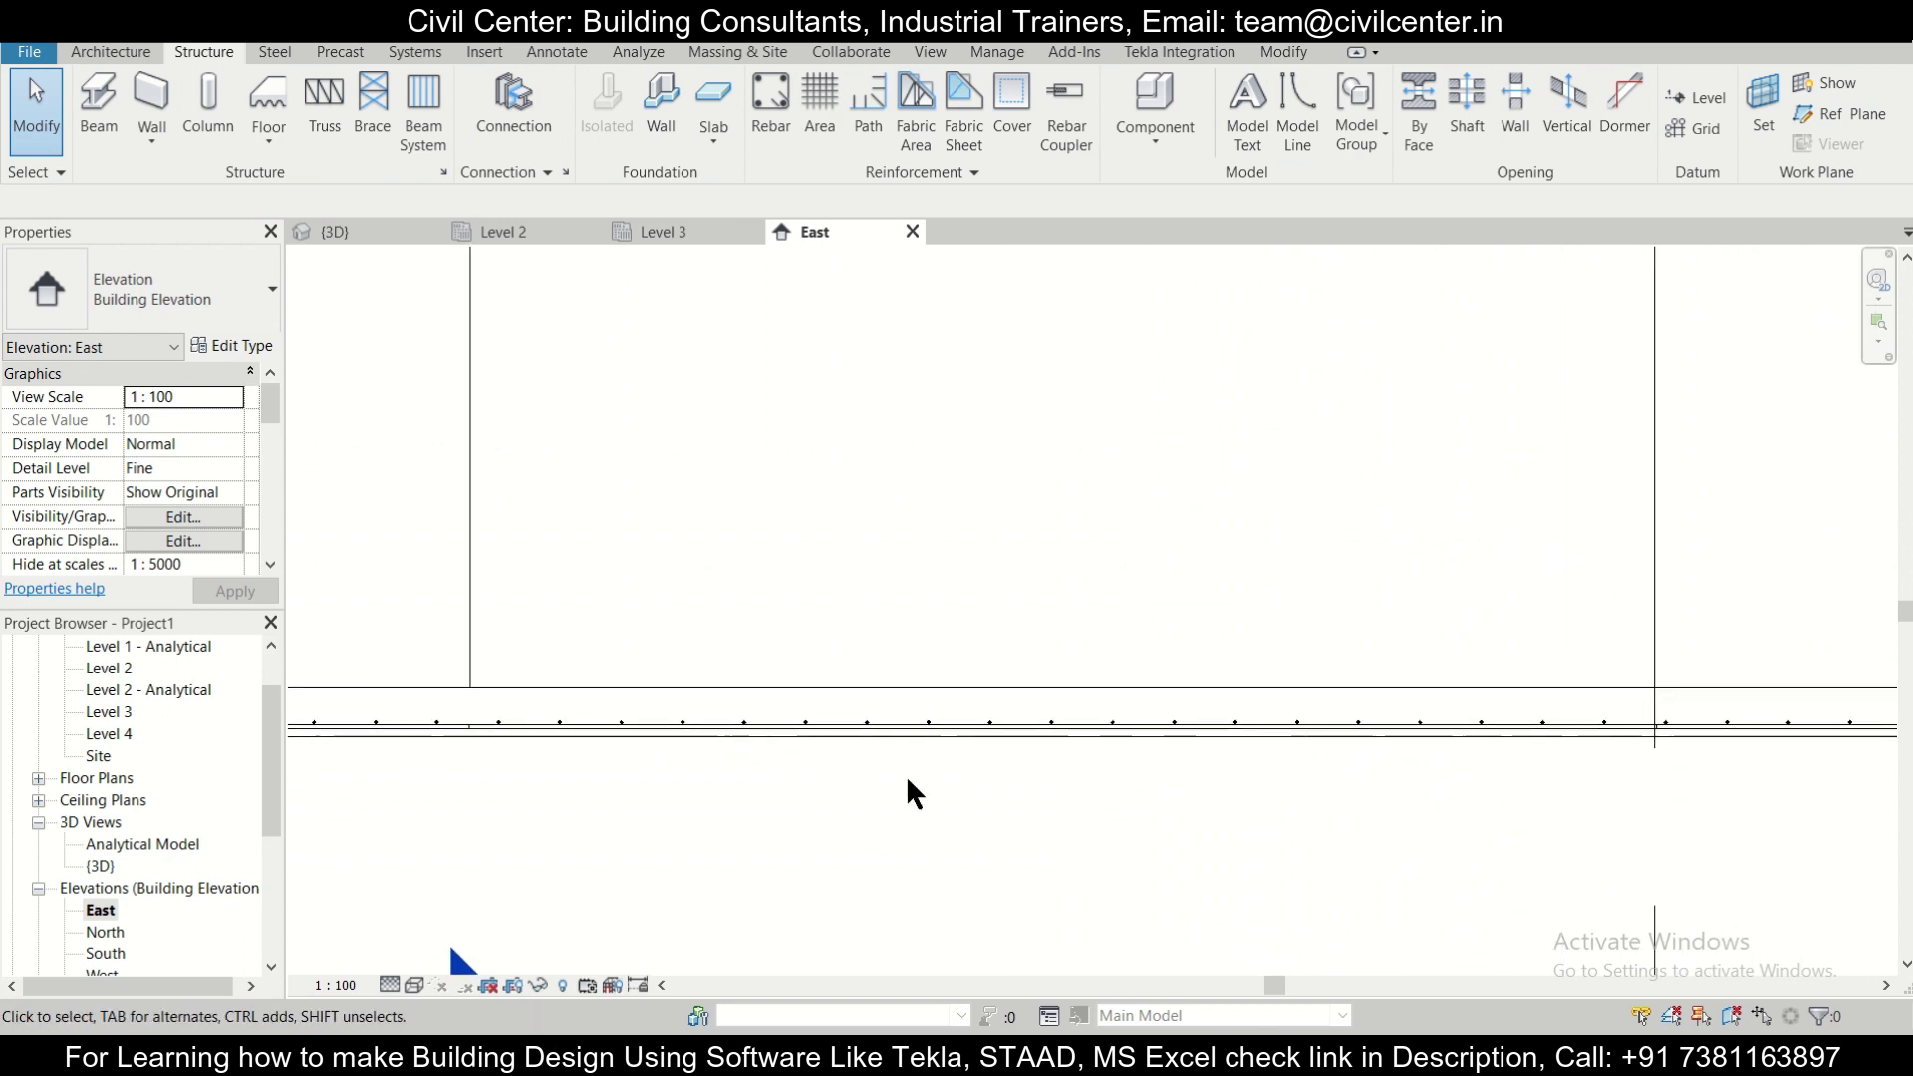
{"action": "scroll", "coordinate": [914, 794], "scroll_direction": "down", "scroll_amount": 1}
{"action": "scroll", "coordinate": [719, 754], "scroll_direction": "up", "scroll_amount": 2}
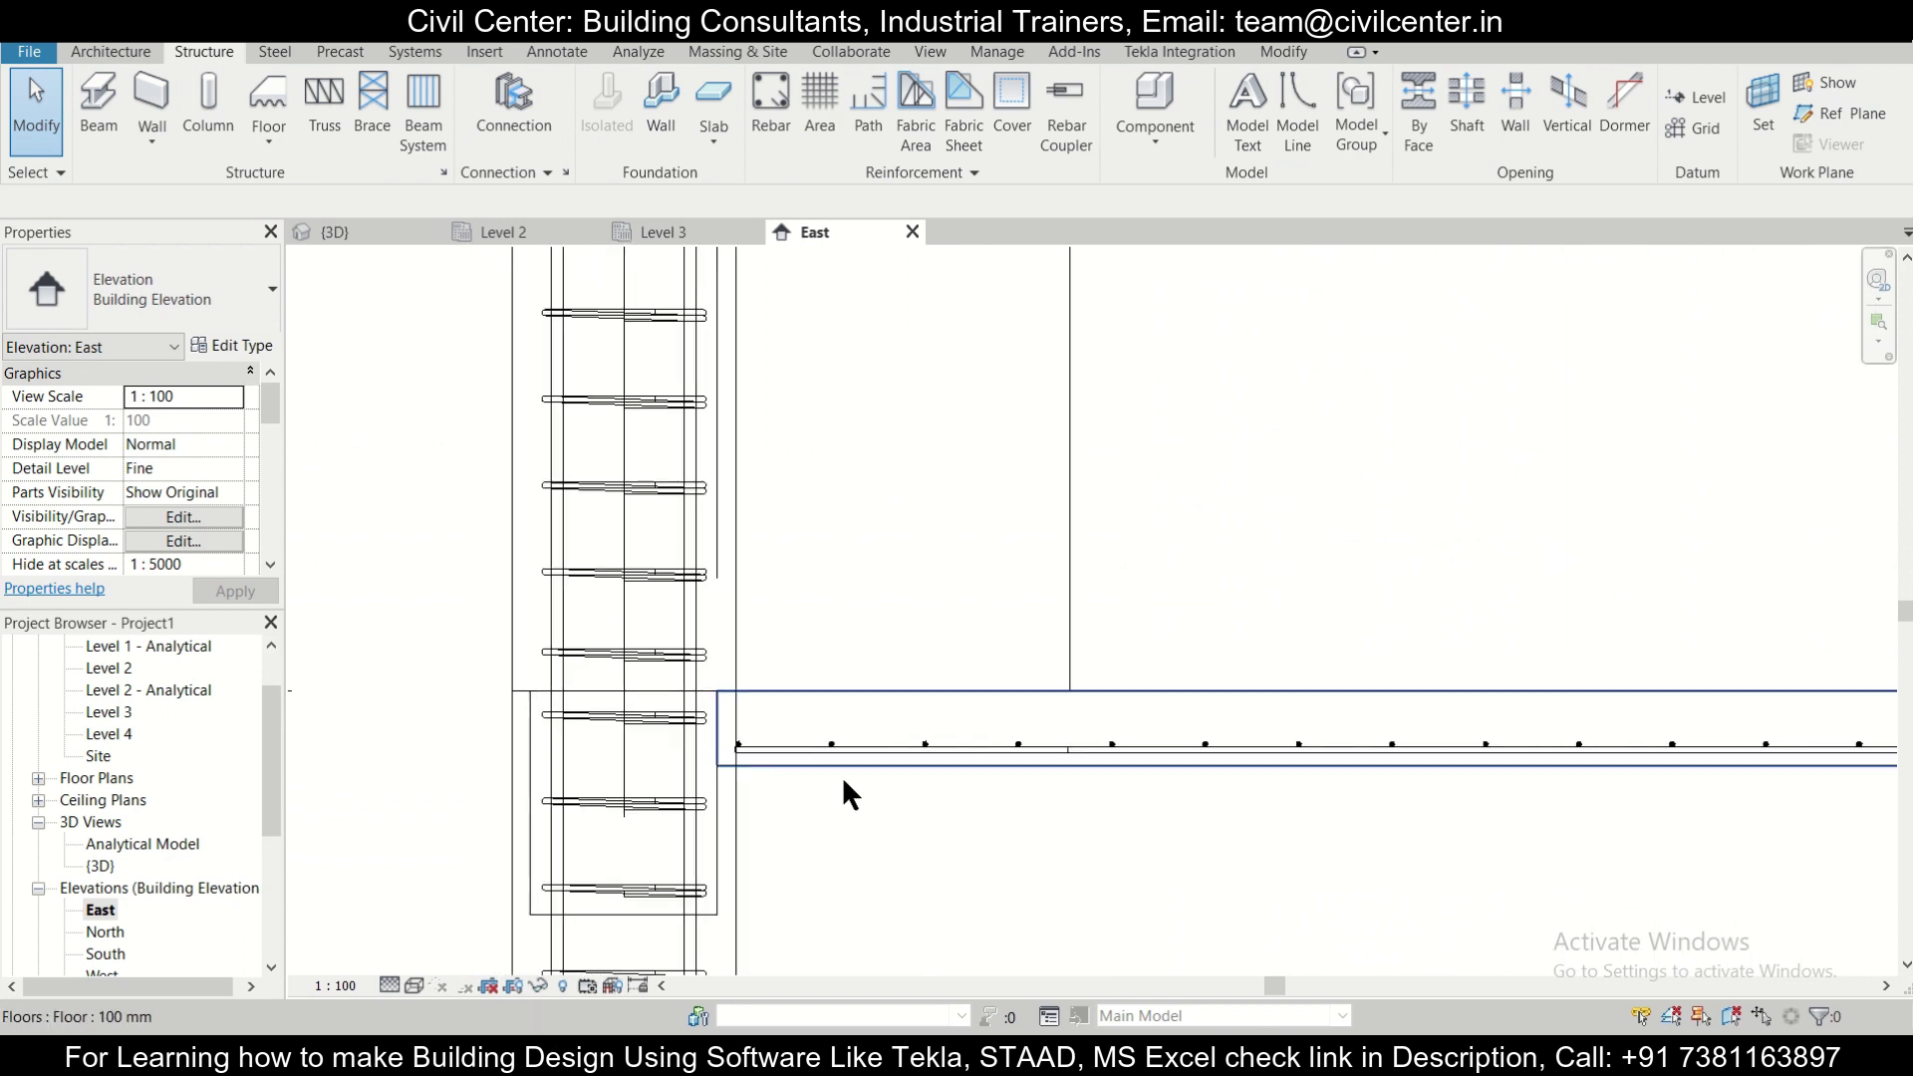
Compare slab section A-A in the PDF with the Level 3 plan and the slab bars in the East elevation.
{"action": "key", "text": "alt+Tab"}
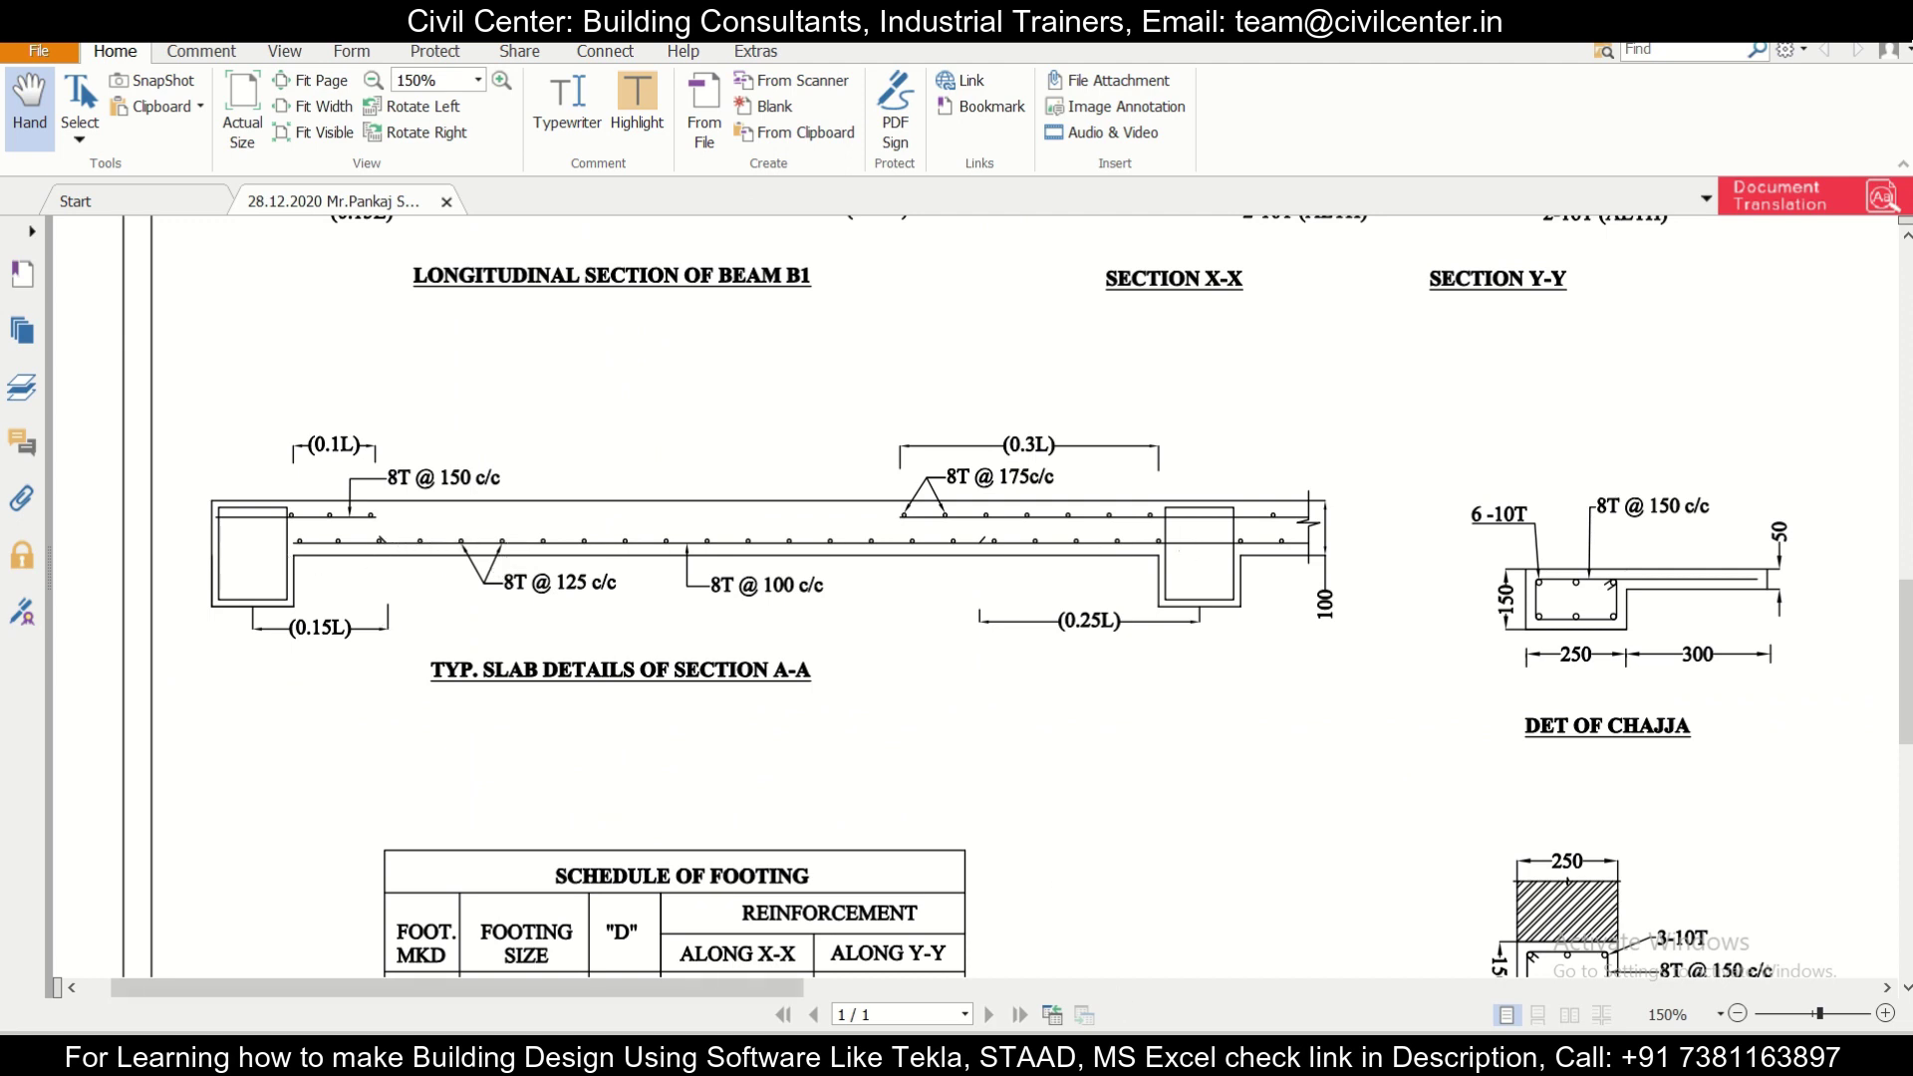
{"action": "key", "text": "alt+Tab"}
{"action": "left_click", "coordinate": [690, 232]}
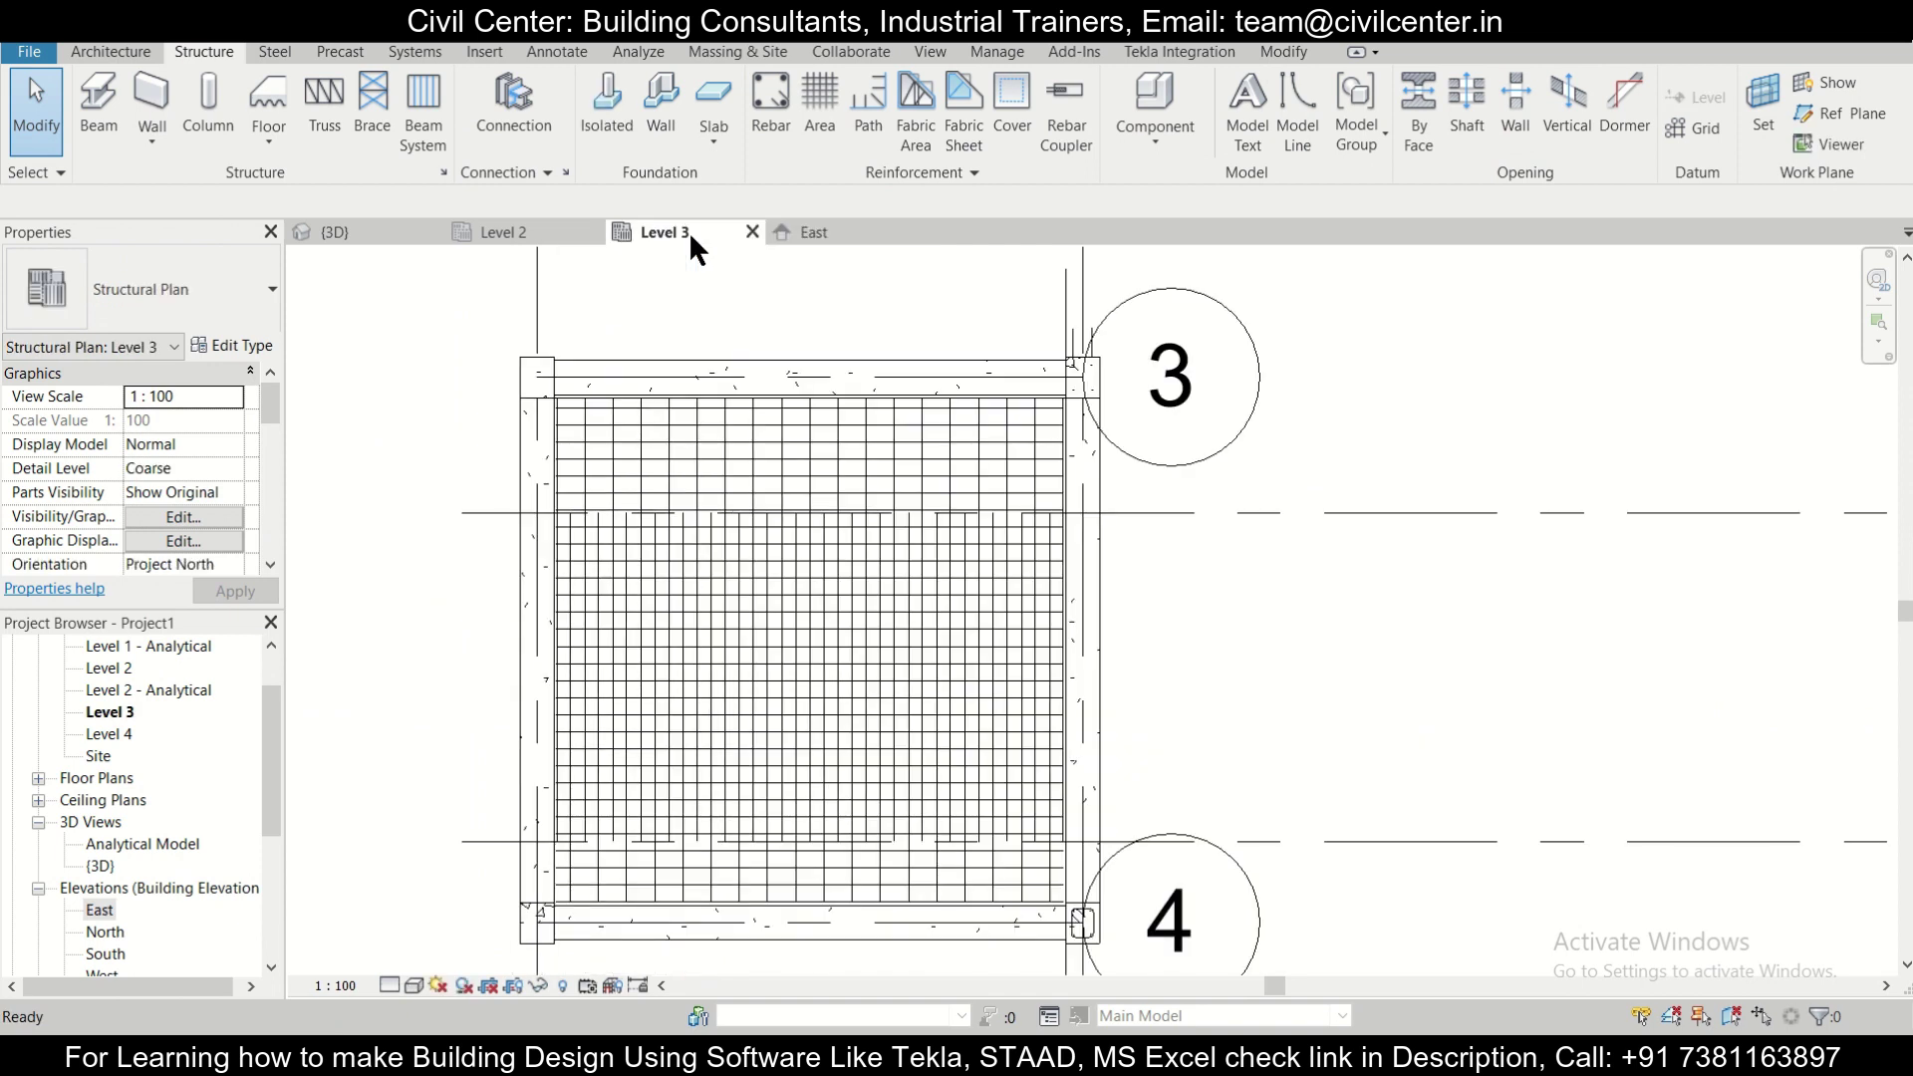
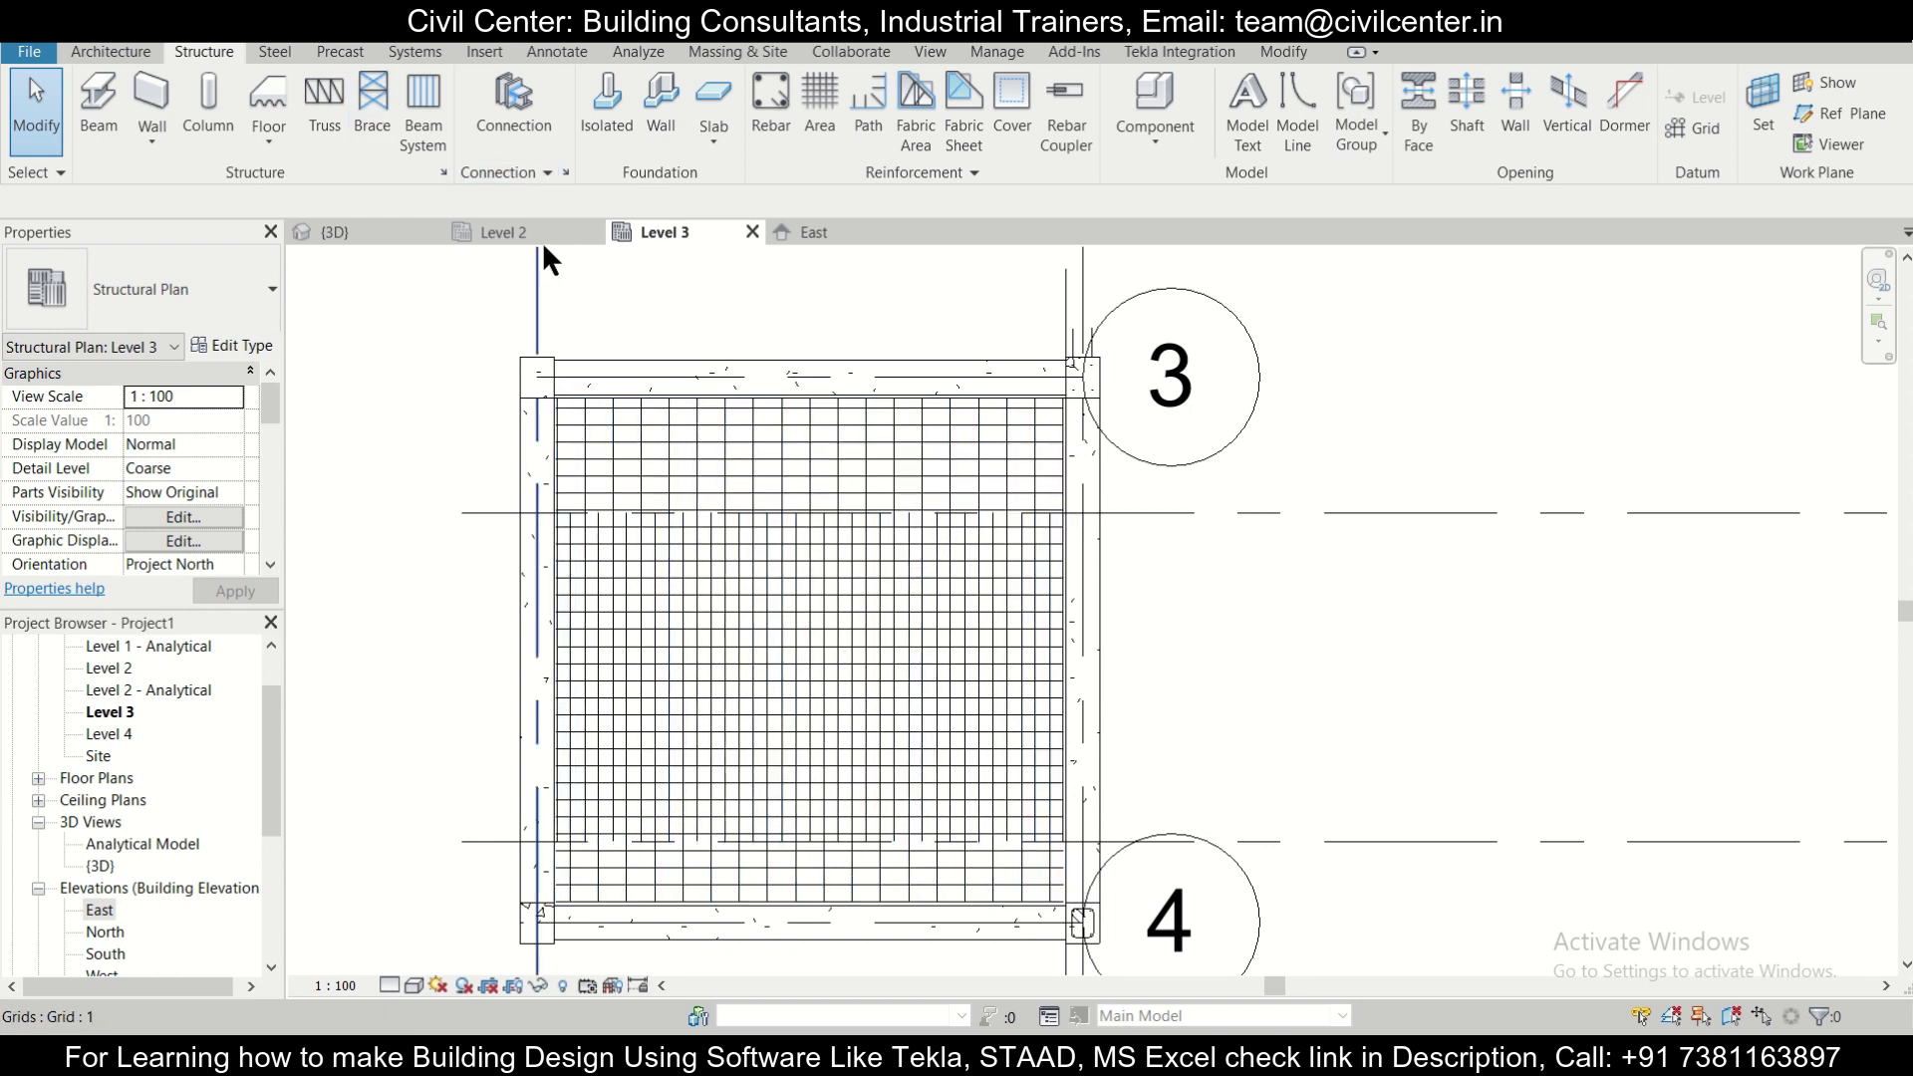
{"action": "left_click", "coordinate": [809, 227]}
{"action": "scroll", "coordinate": [990, 747], "scroll_direction": "down", "scroll_amount": 3}
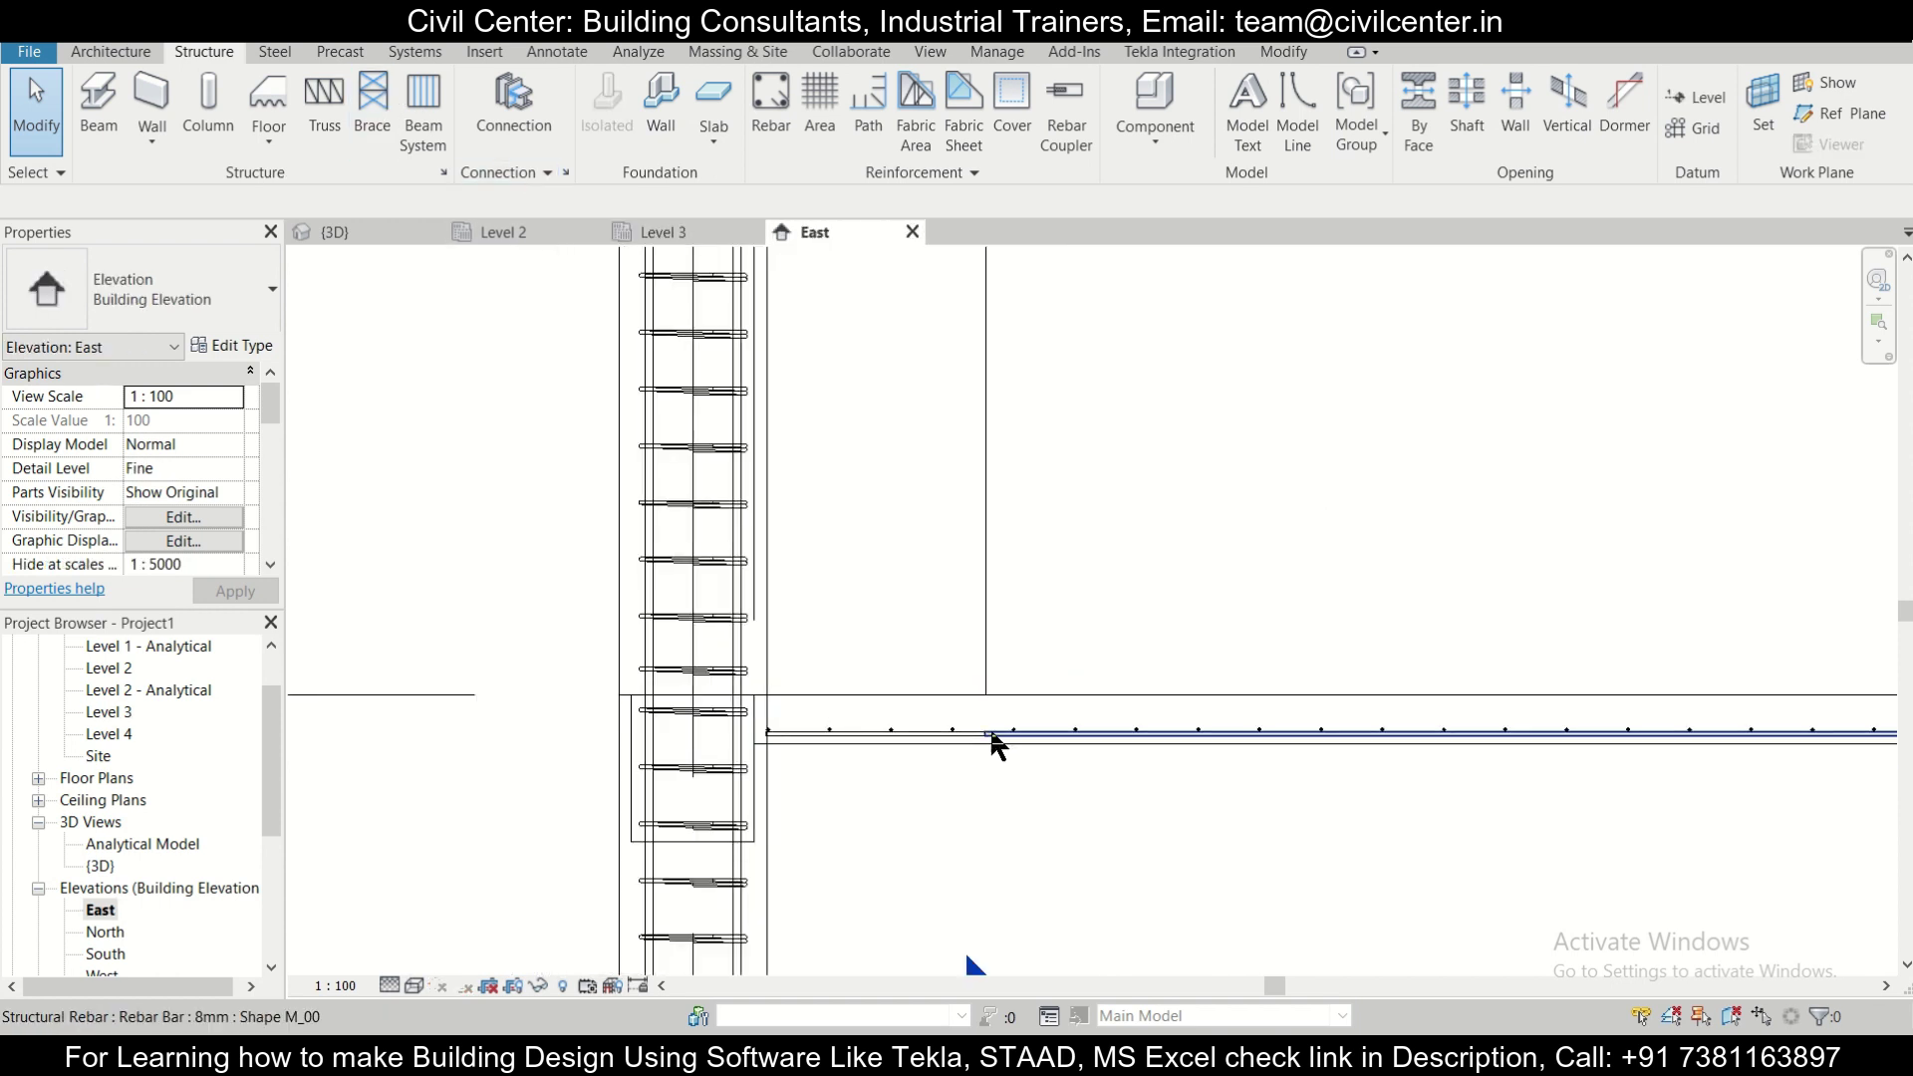
{"action": "scroll", "coordinate": [697, 762], "scroll_direction": "up", "scroll_amount": 4}
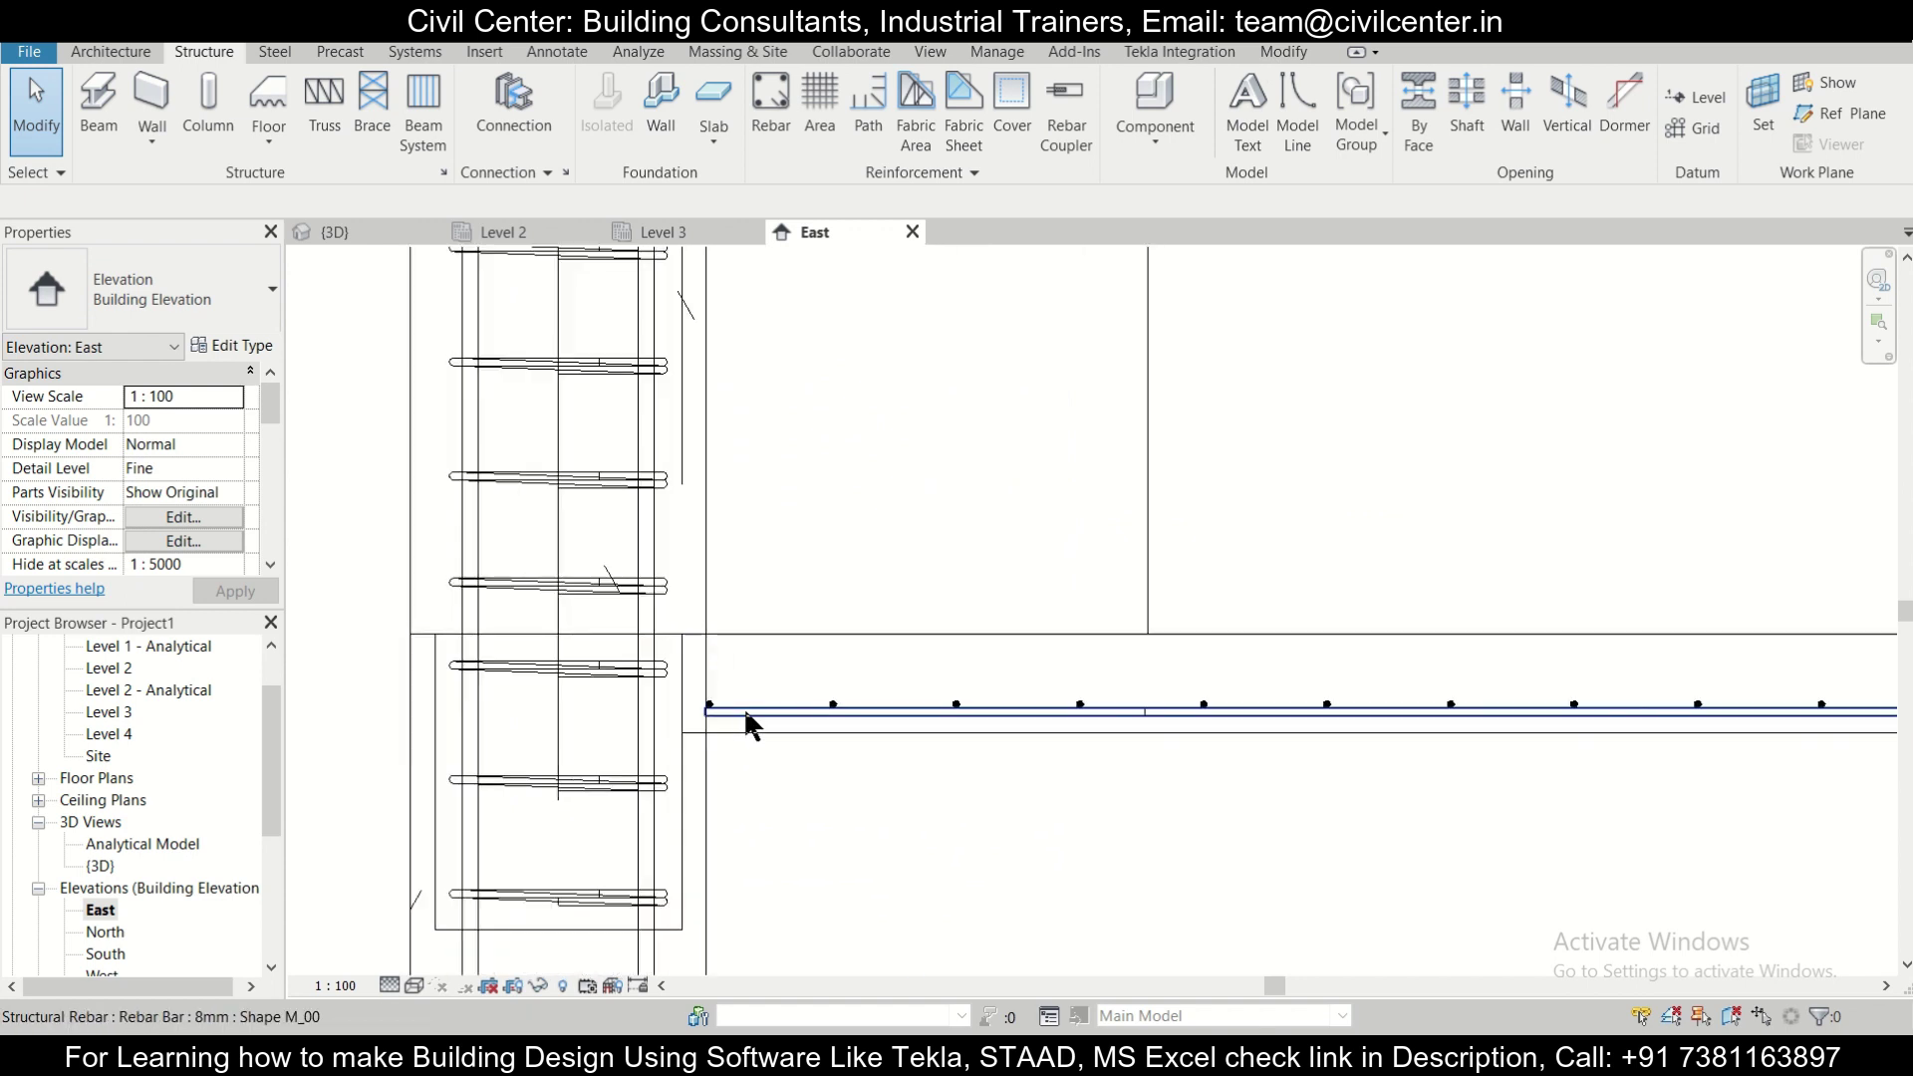
{"action": "scroll", "coordinate": [743, 703], "scroll_direction": "down", "scroll_amount": 1}
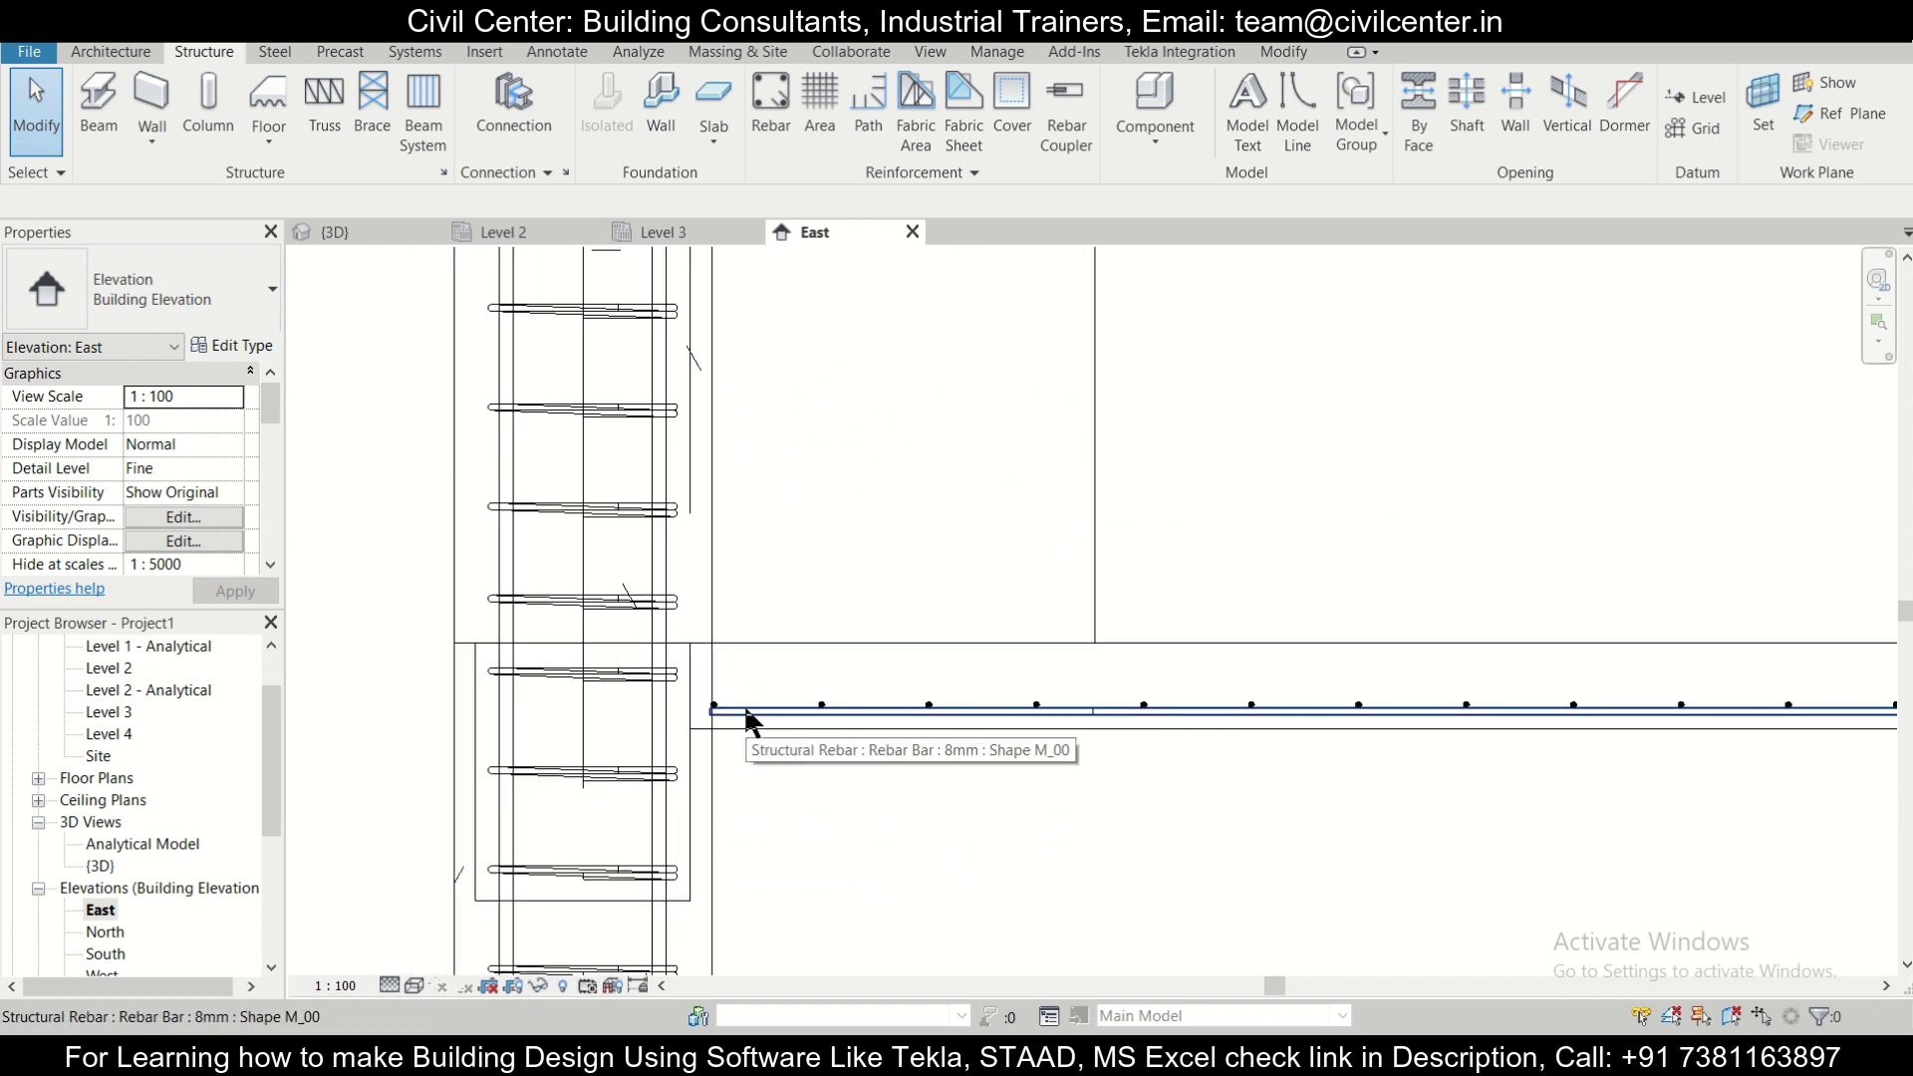
{"action": "scroll", "coordinate": [747, 715], "scroll_direction": "down", "scroll_amount": 5}
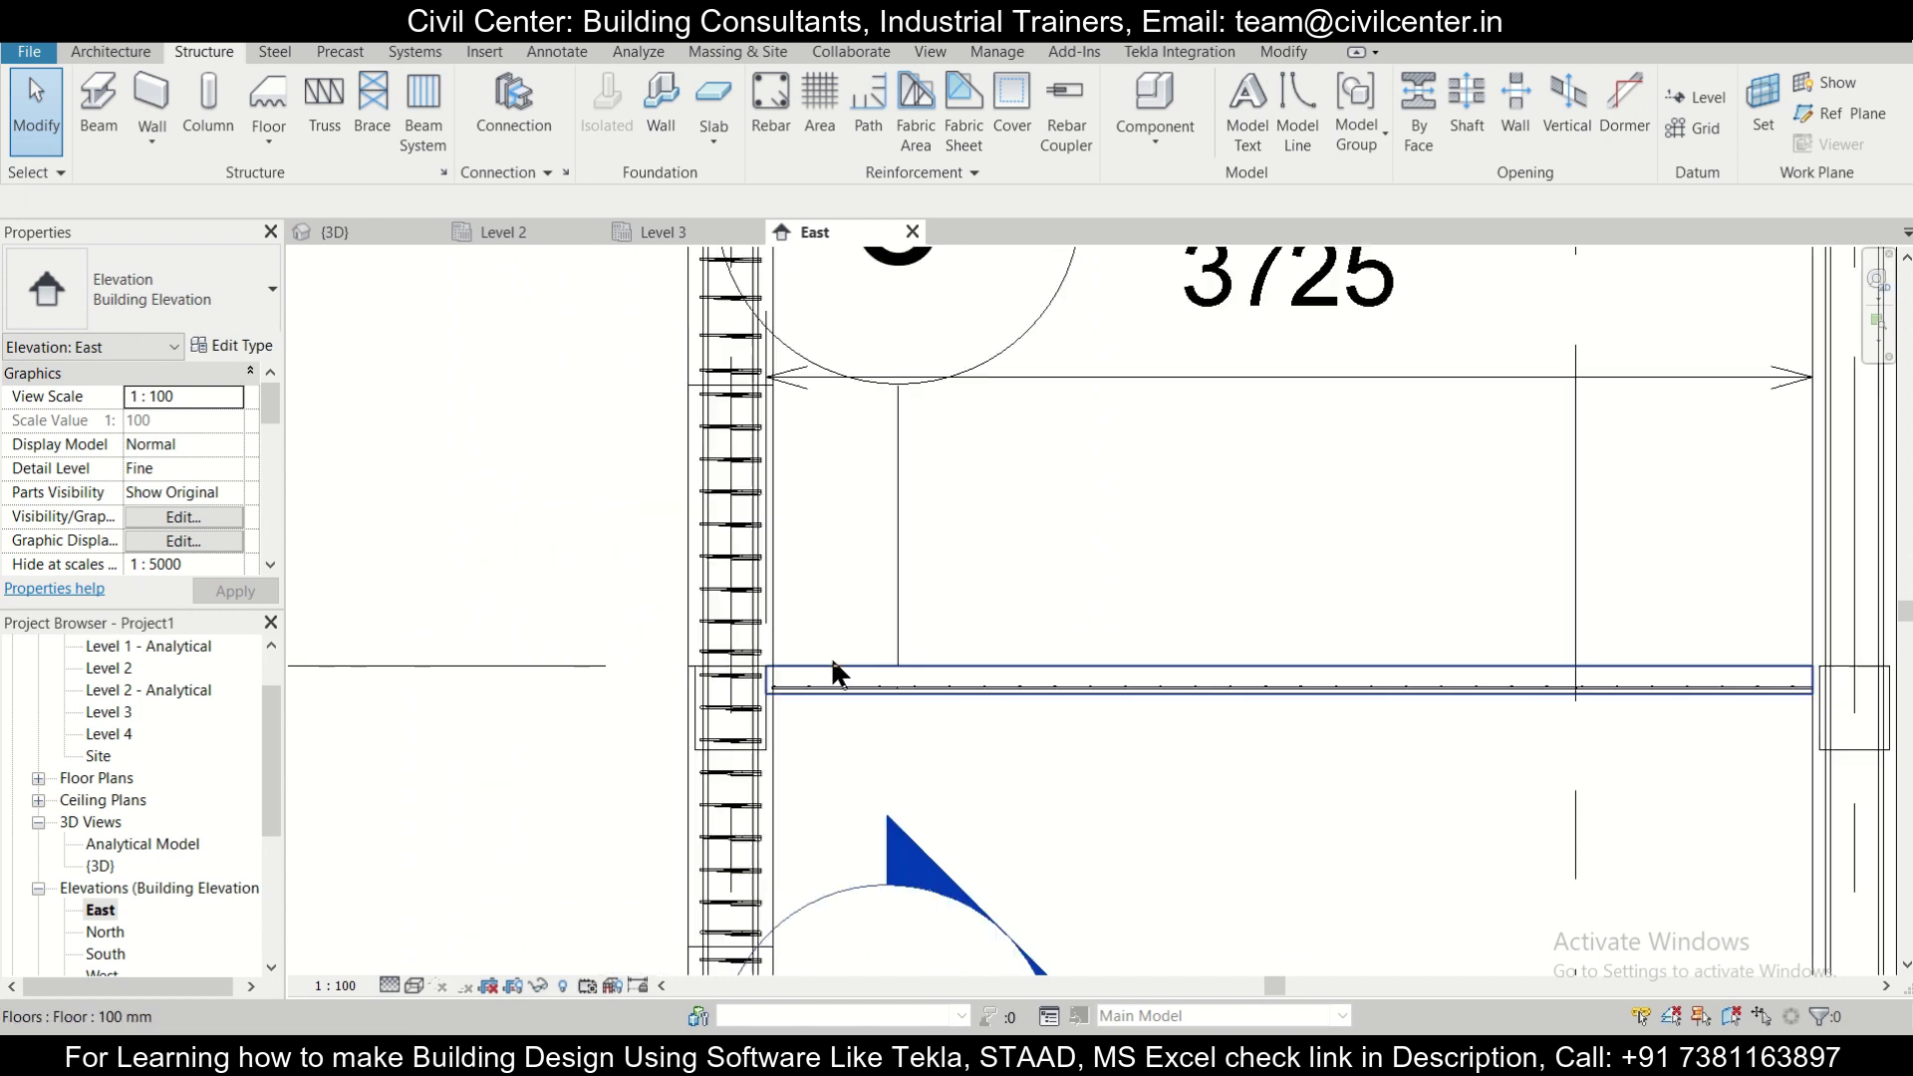
Delete grid 6 and the other grid line crossing the slab bay in the East elevation.
{"action": "left_click", "coordinate": [900, 602]}
{"action": "scroll", "coordinate": [1589, 528], "scroll_direction": "down", "scroll_amount": 3}
{"action": "middle_click_drag", "start_coordinate": [1592, 531], "coordinate": [1466, 532]}
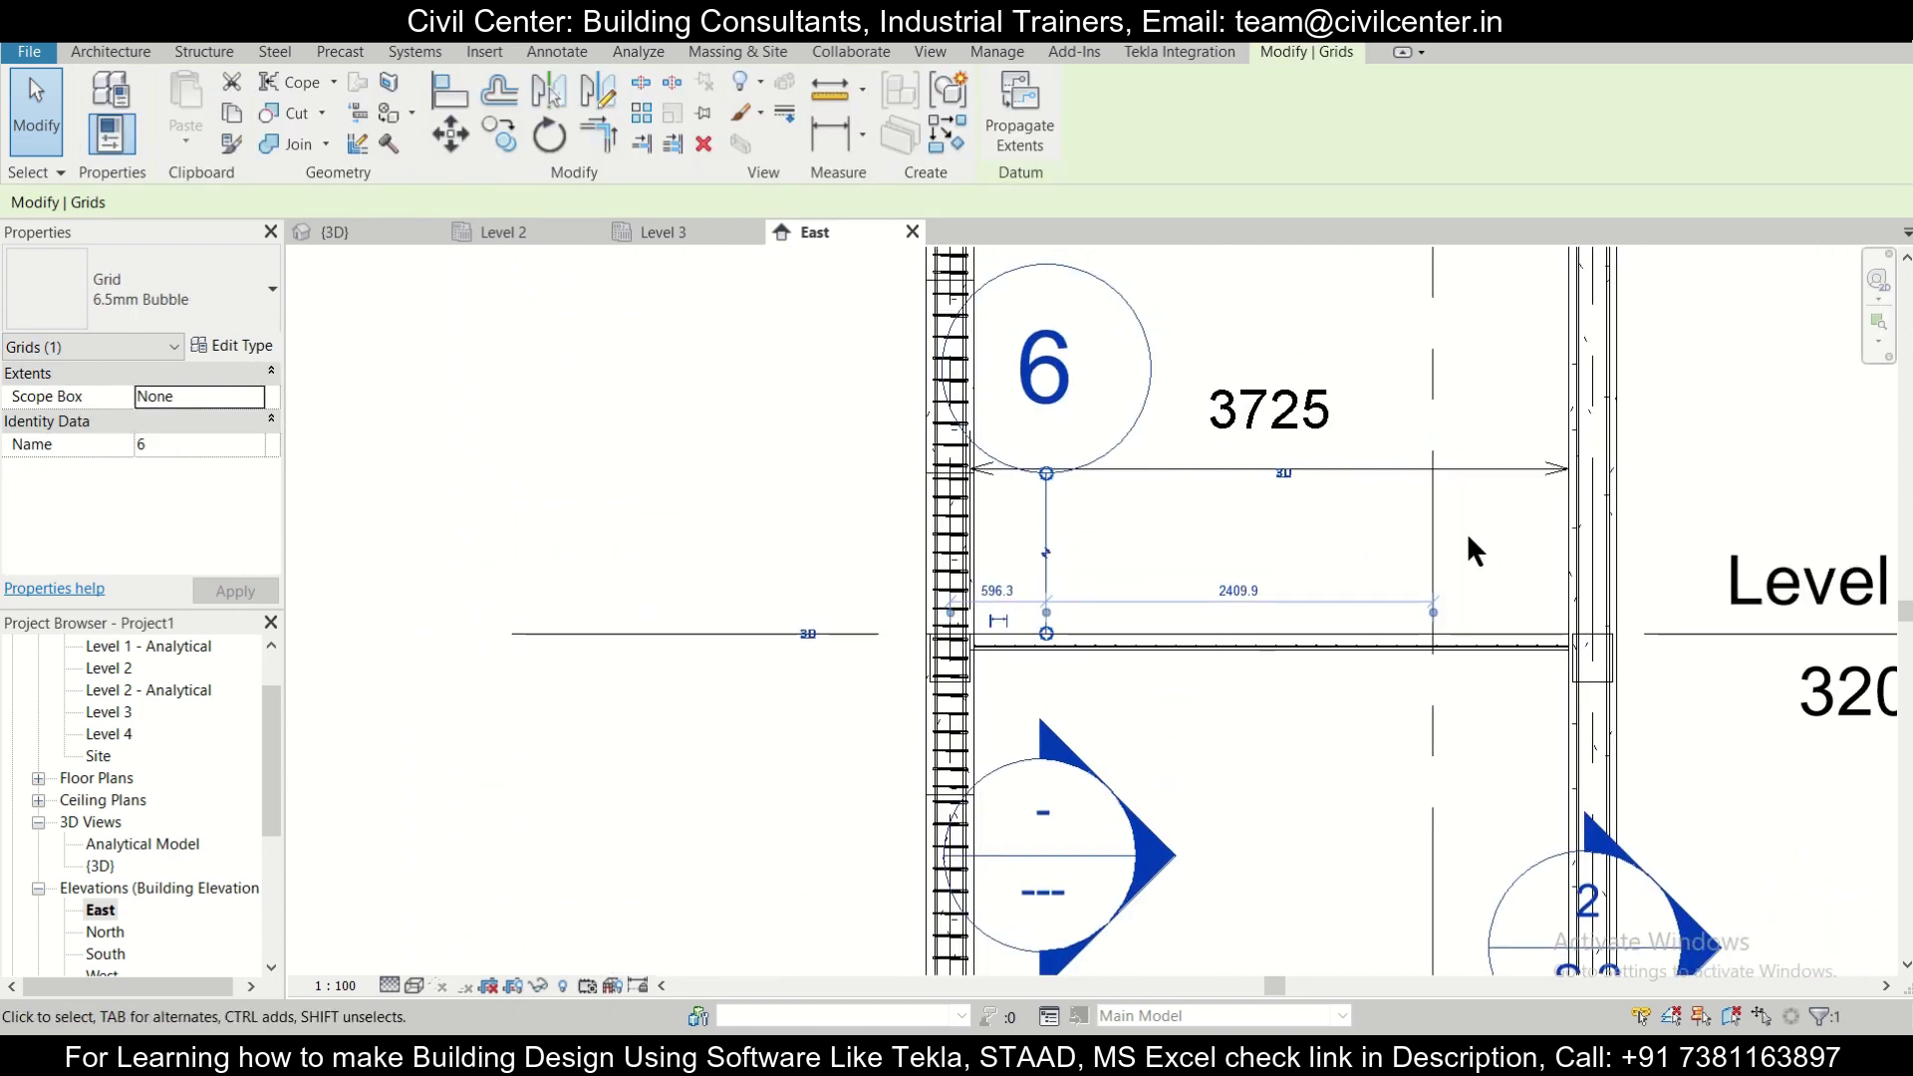
{"action": "left_click", "coordinate": [1434, 544]}
{"action": "left_click", "coordinate": [1045, 558], "text": "ctrl"}
{"action": "key", "text": "Delete"}
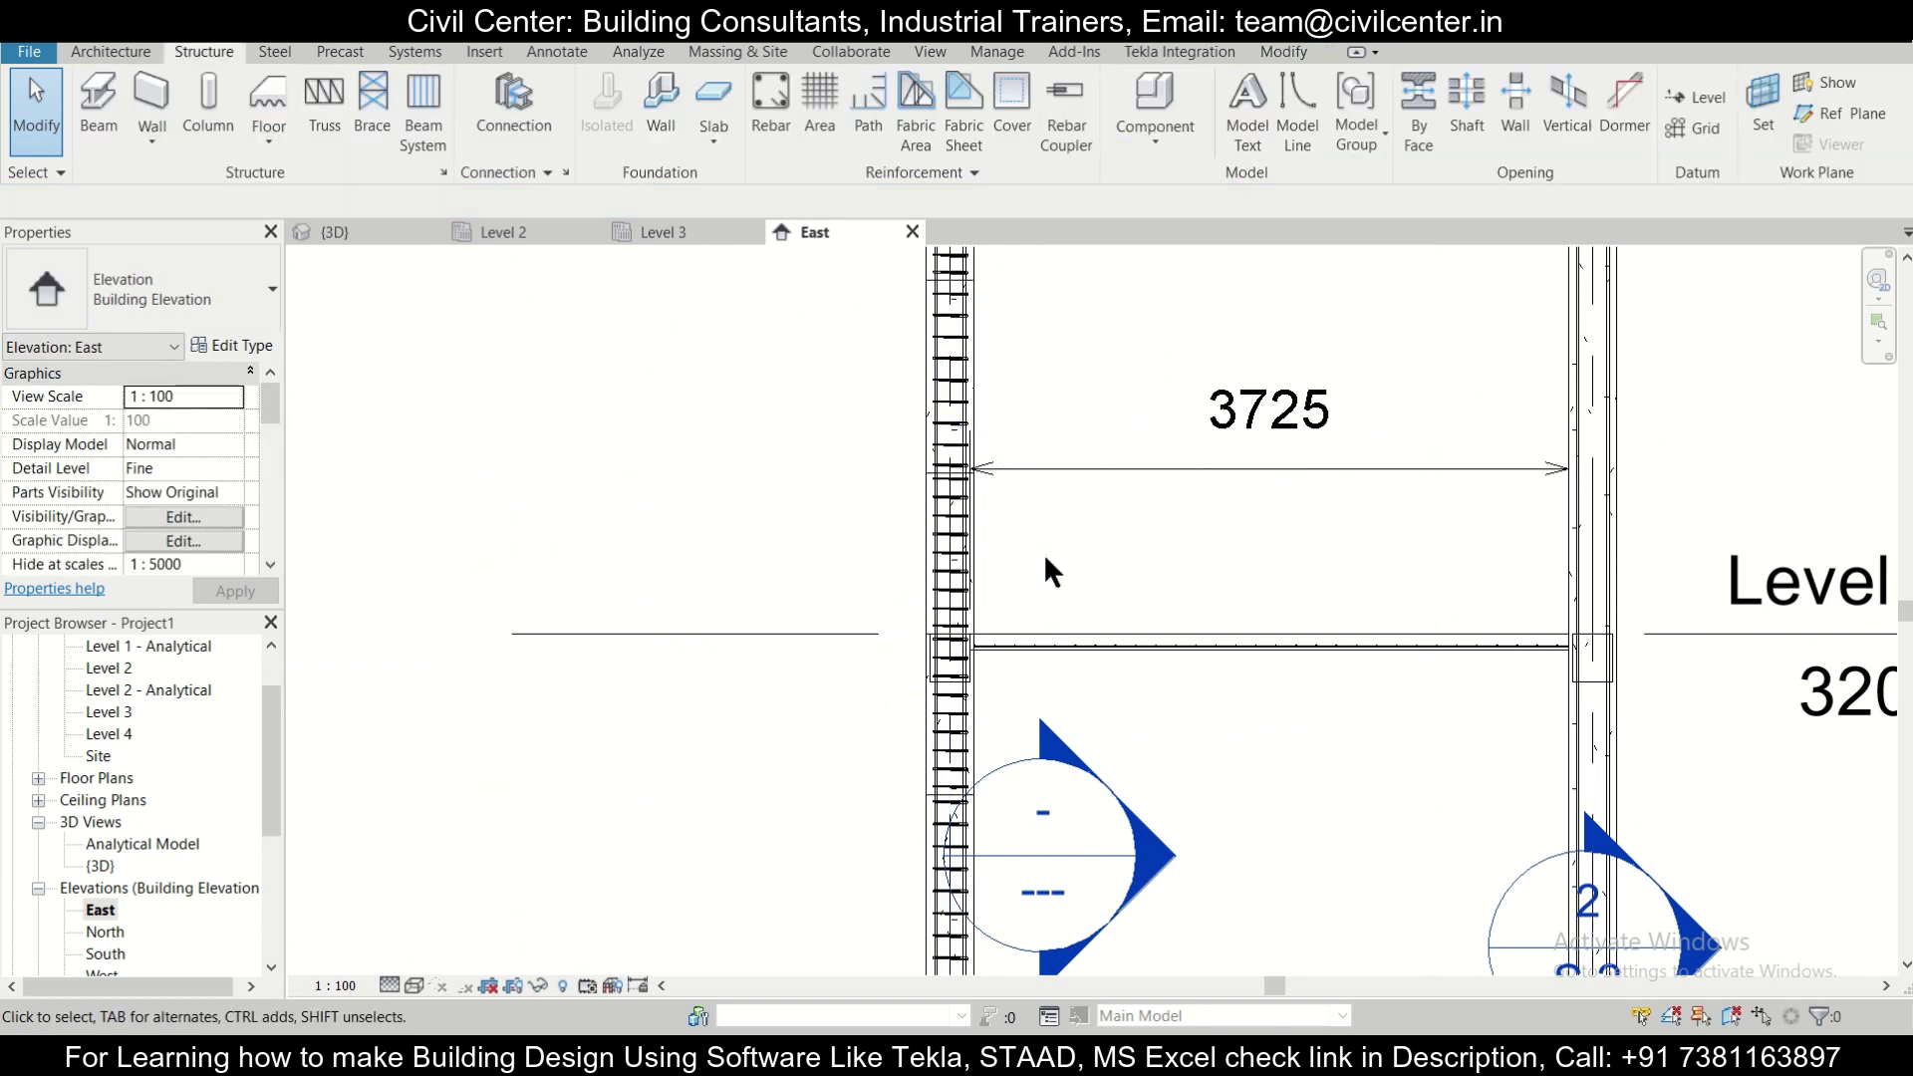
Check the 0.1L top bar extent and spacing in the PDF's slab section A-A against the slab in the East elevation.
{"action": "scroll", "coordinate": [1045, 563], "scroll_direction": "up", "scroll_amount": 3}
{"action": "middle_click_drag", "start_coordinate": [1045, 567], "coordinate": [906, 621]}
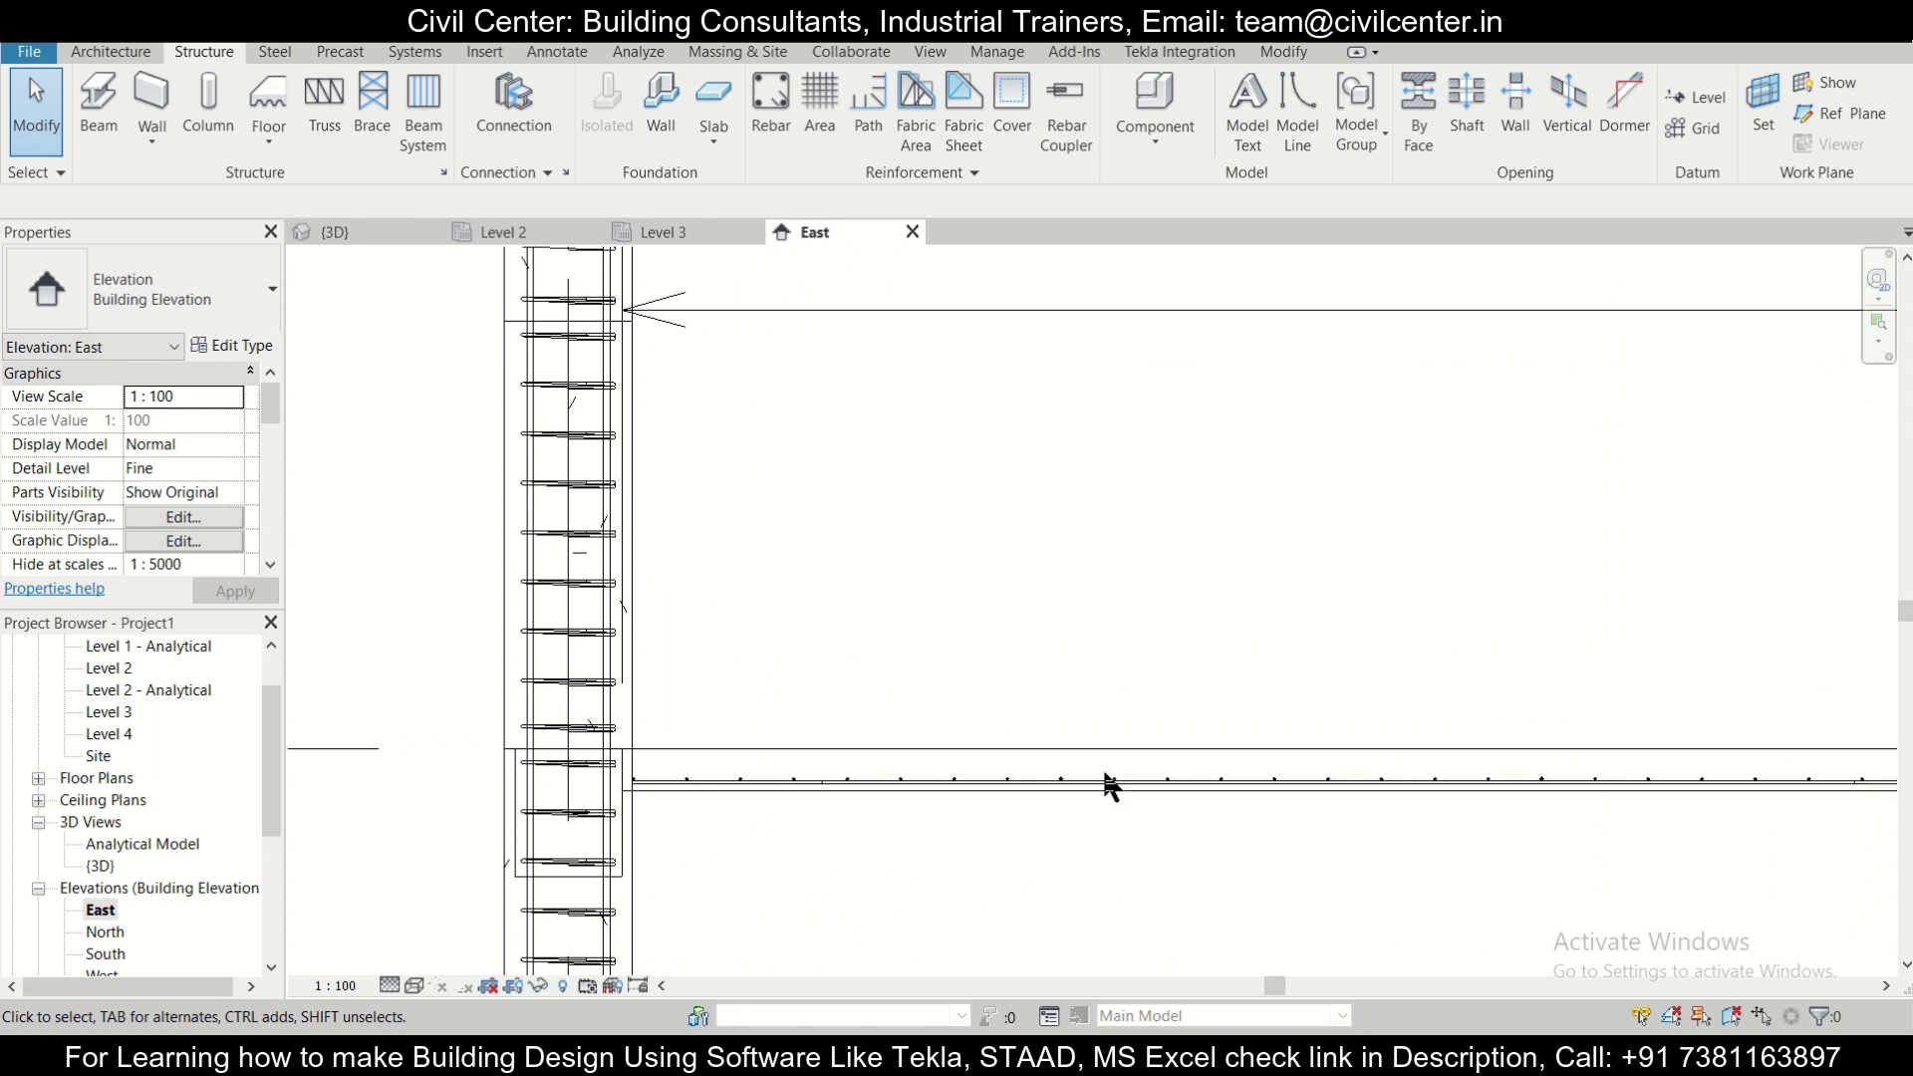
{"action": "key", "text": "alt+Tab"}
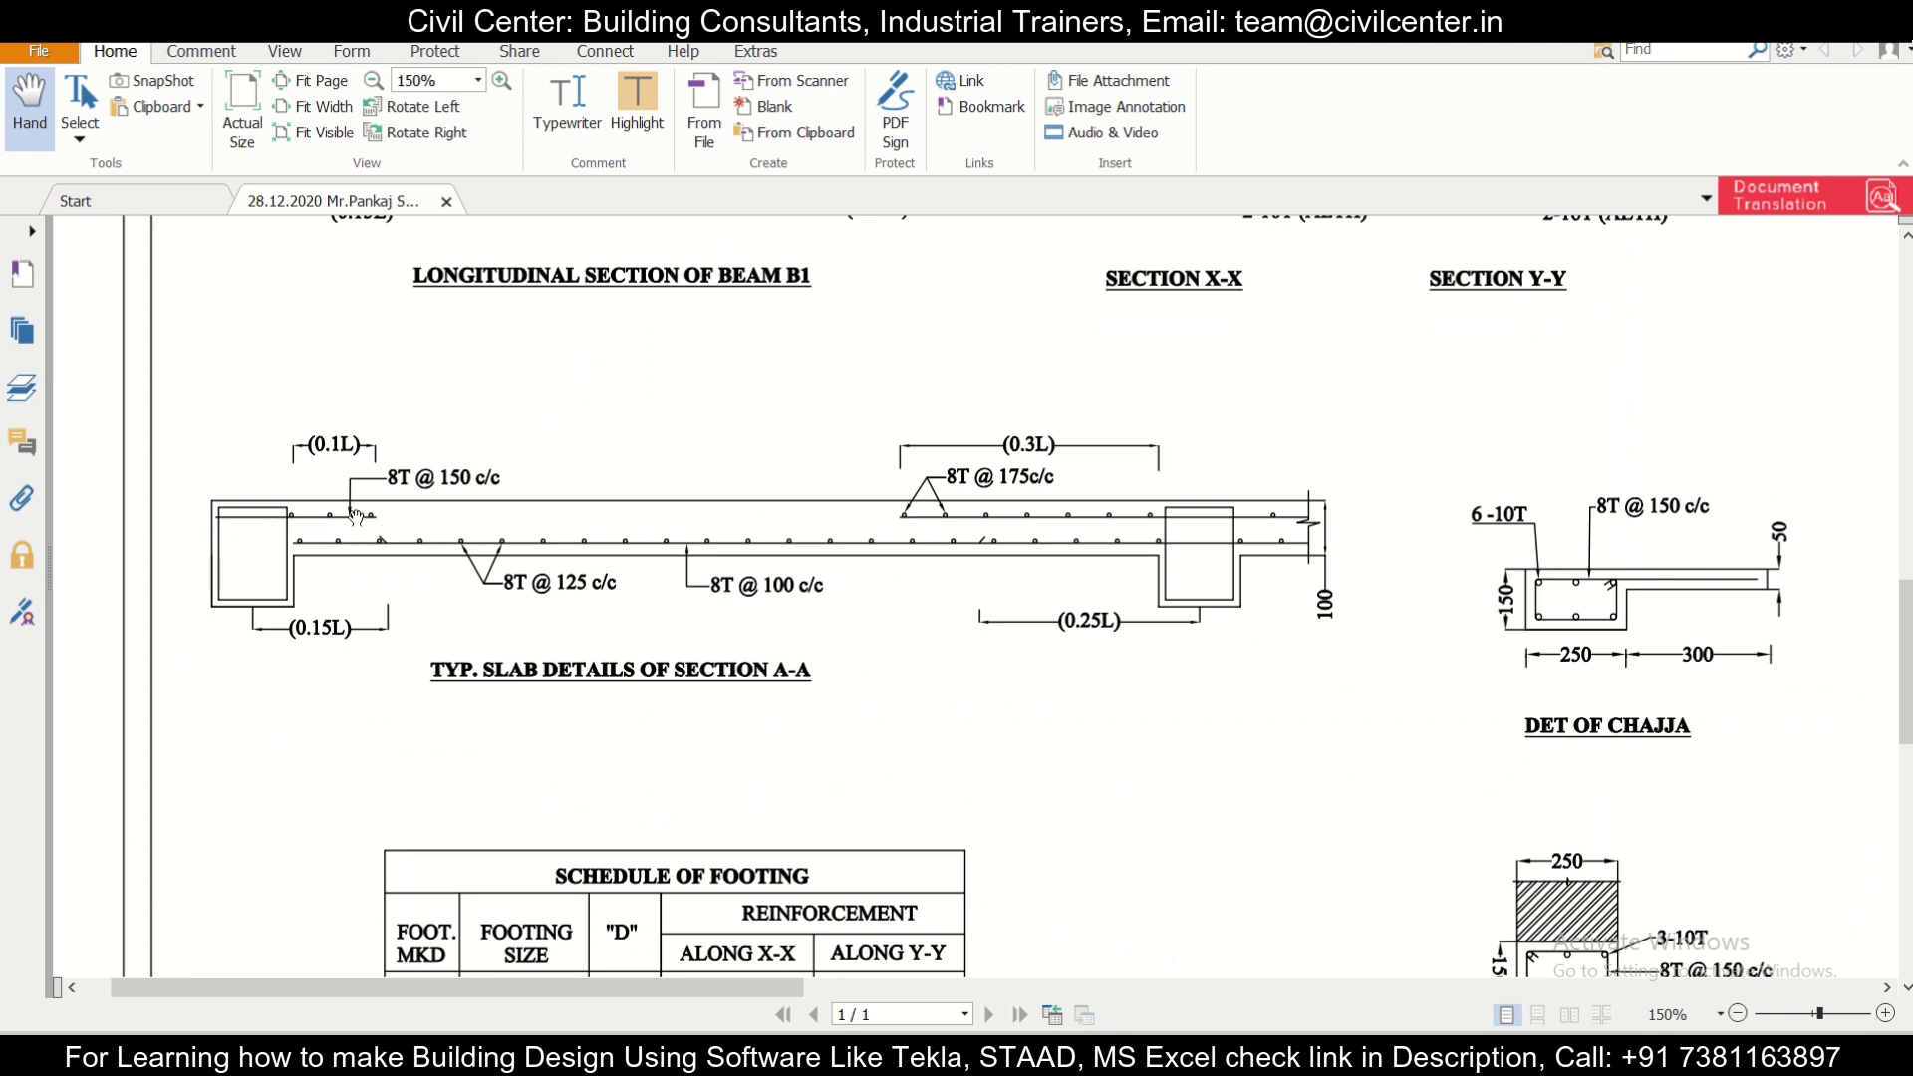
{"action": "key", "text": "alt+Tab"}
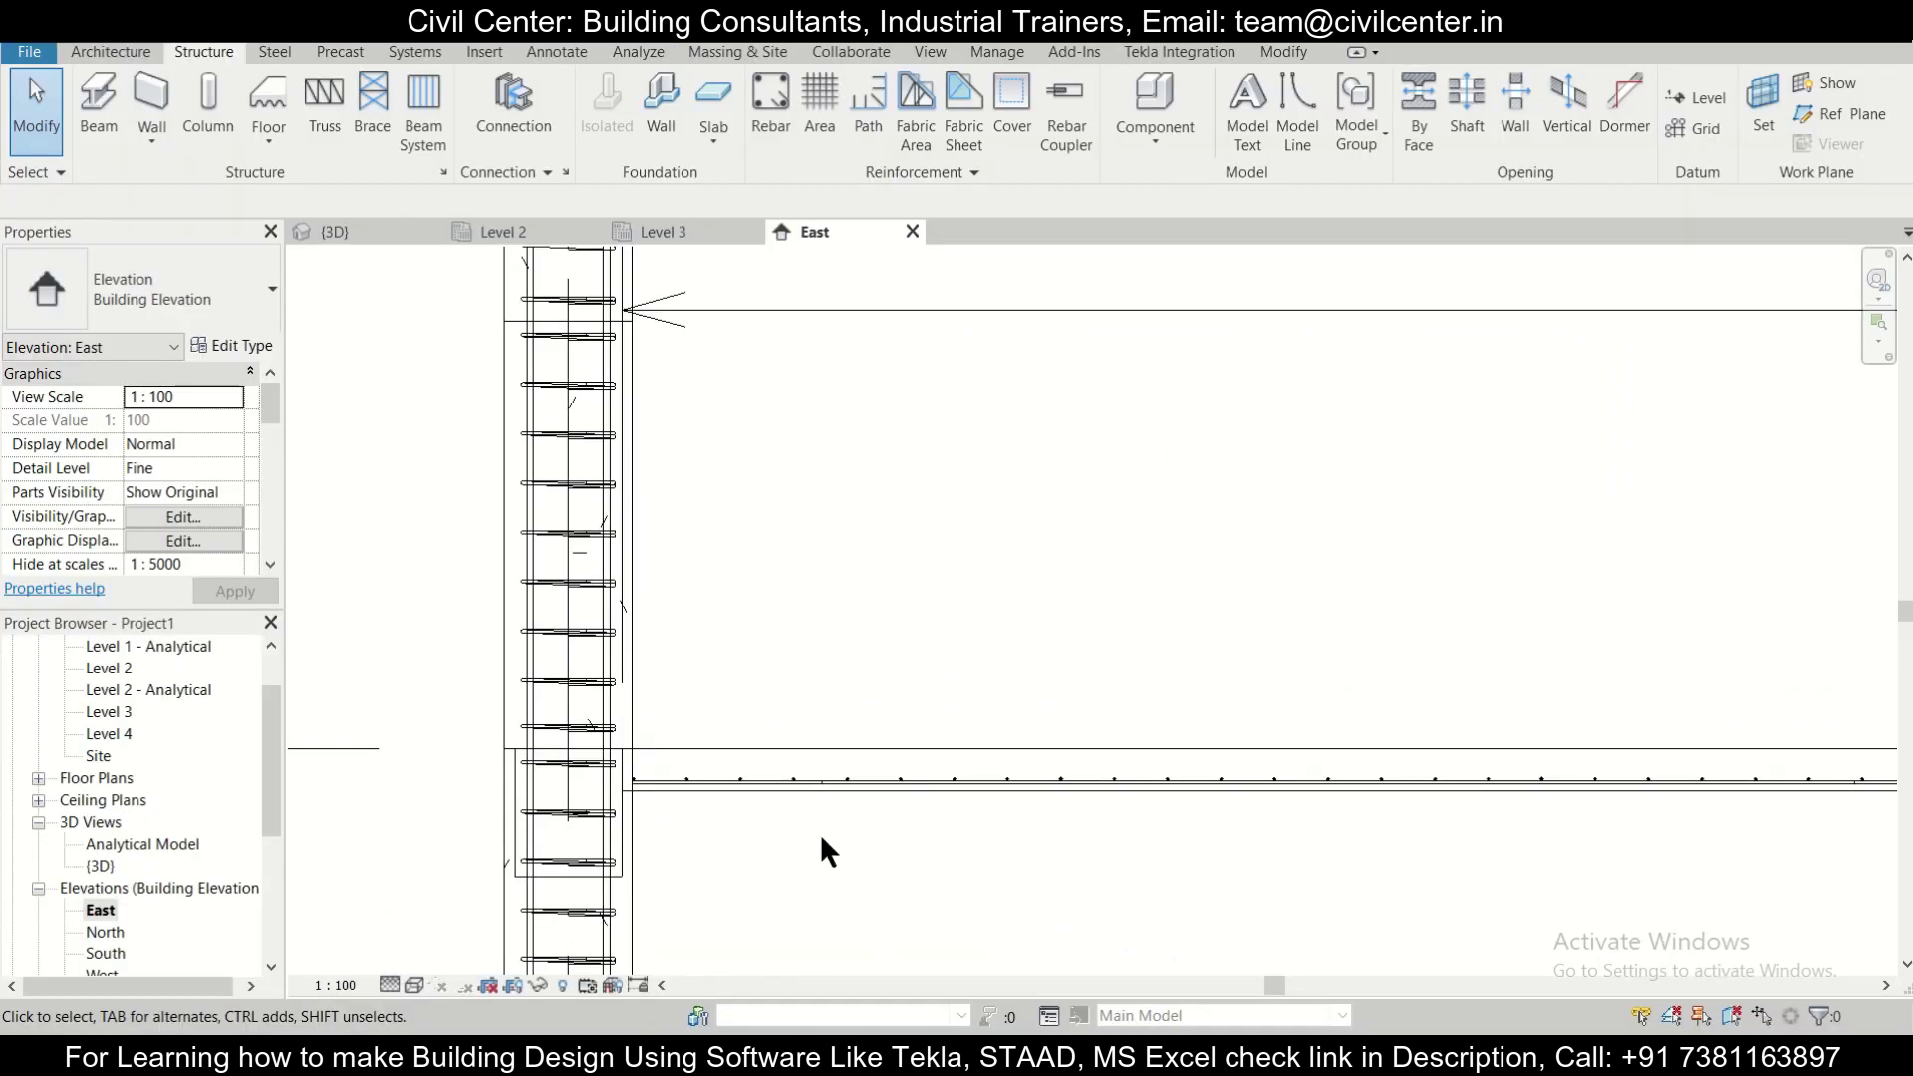
{"action": "scroll", "coordinate": [812, 837], "scroll_direction": "up", "scroll_amount": 1}
{"action": "scroll", "coordinate": [767, 767], "scroll_direction": "up", "scroll_amount": 3}
{"action": "scroll", "coordinate": [753, 719], "scroll_direction": "down", "scroll_amount": 2}
{"action": "middle_click_drag", "start_coordinate": [761, 696], "coordinate": [627, 679]}
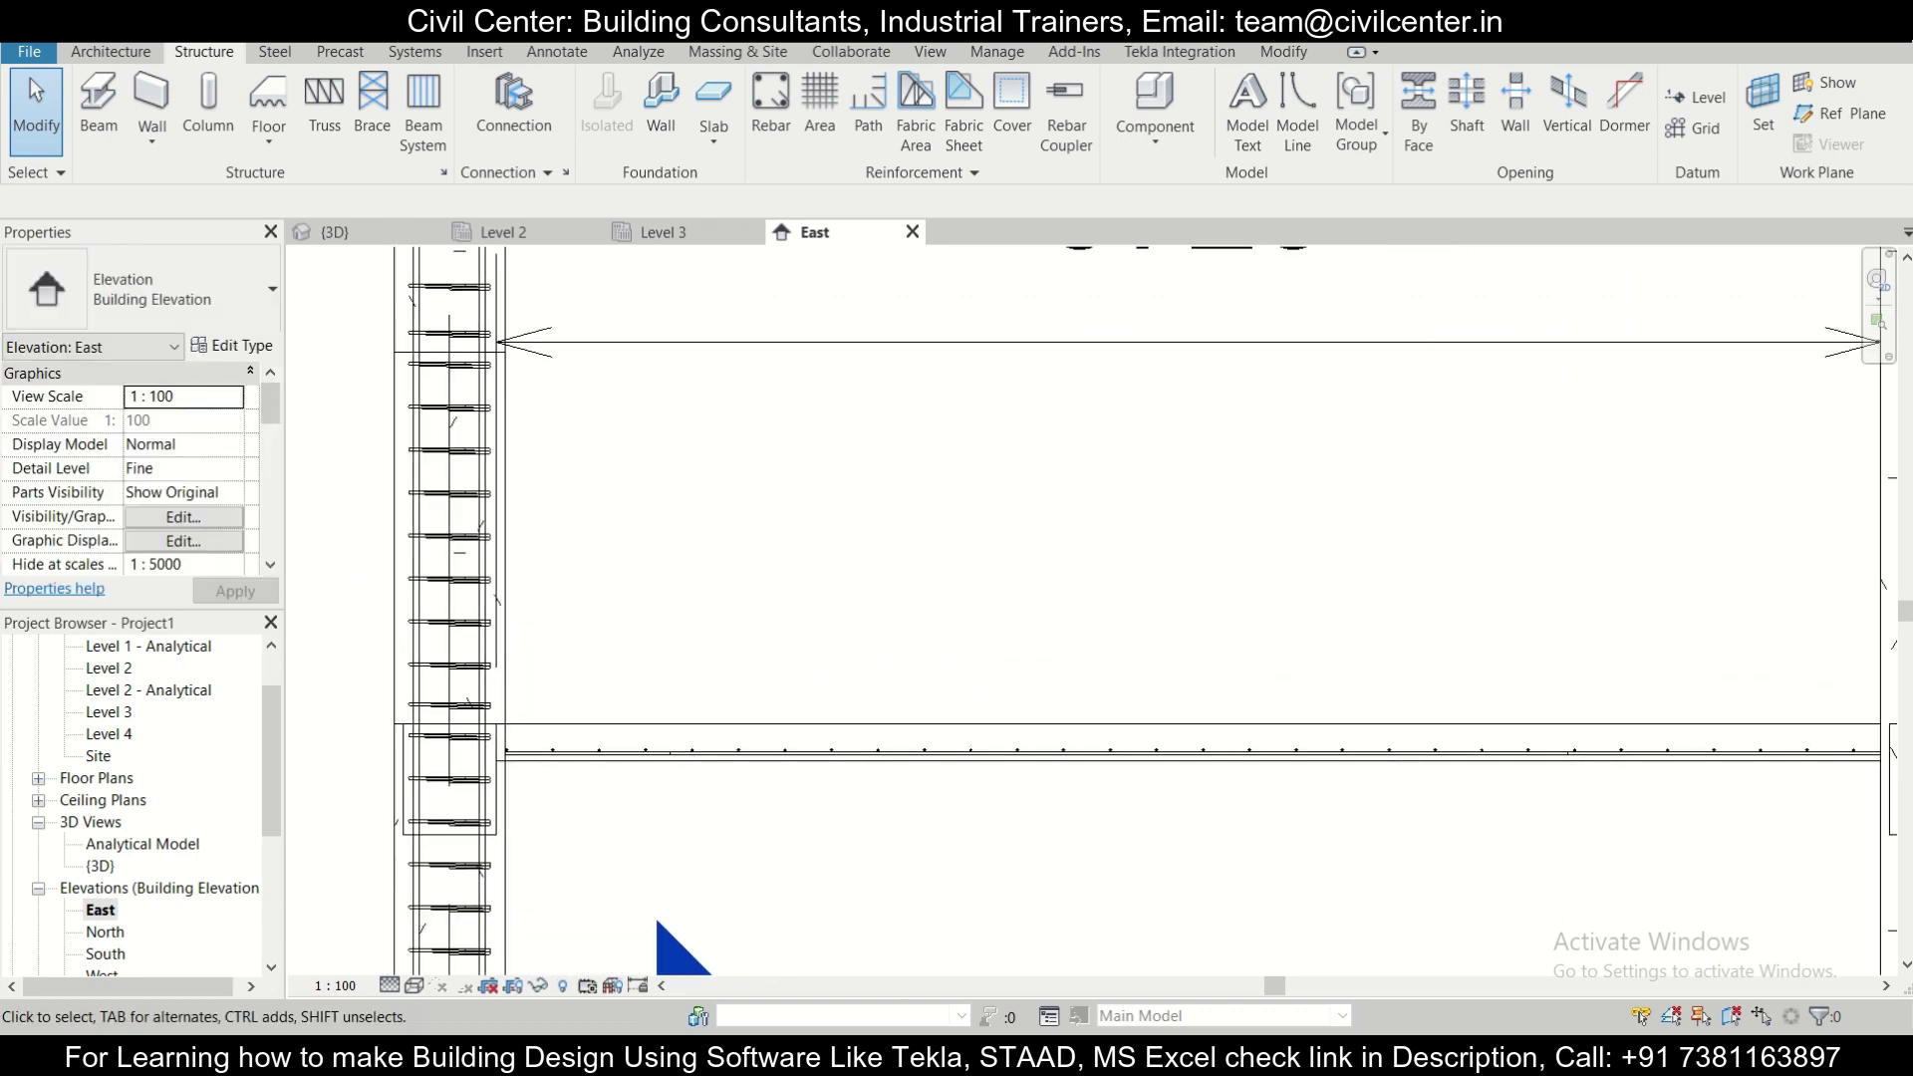
Calculate the 0.1L top bar extent in the calculator as 0.1 × 3973.
{"action": "key", "text": "alt+Tab"}
{"action": "left_click", "coordinate": [1516, 670]}
{"action": "left_click", "coordinate": [1357, 636]}
{"action": "left_click", "coordinate": [1594, 483]}
{"action": "left_click", "coordinate": [1516, 617]}
{"action": "left_click", "coordinate": [1512, 493]}
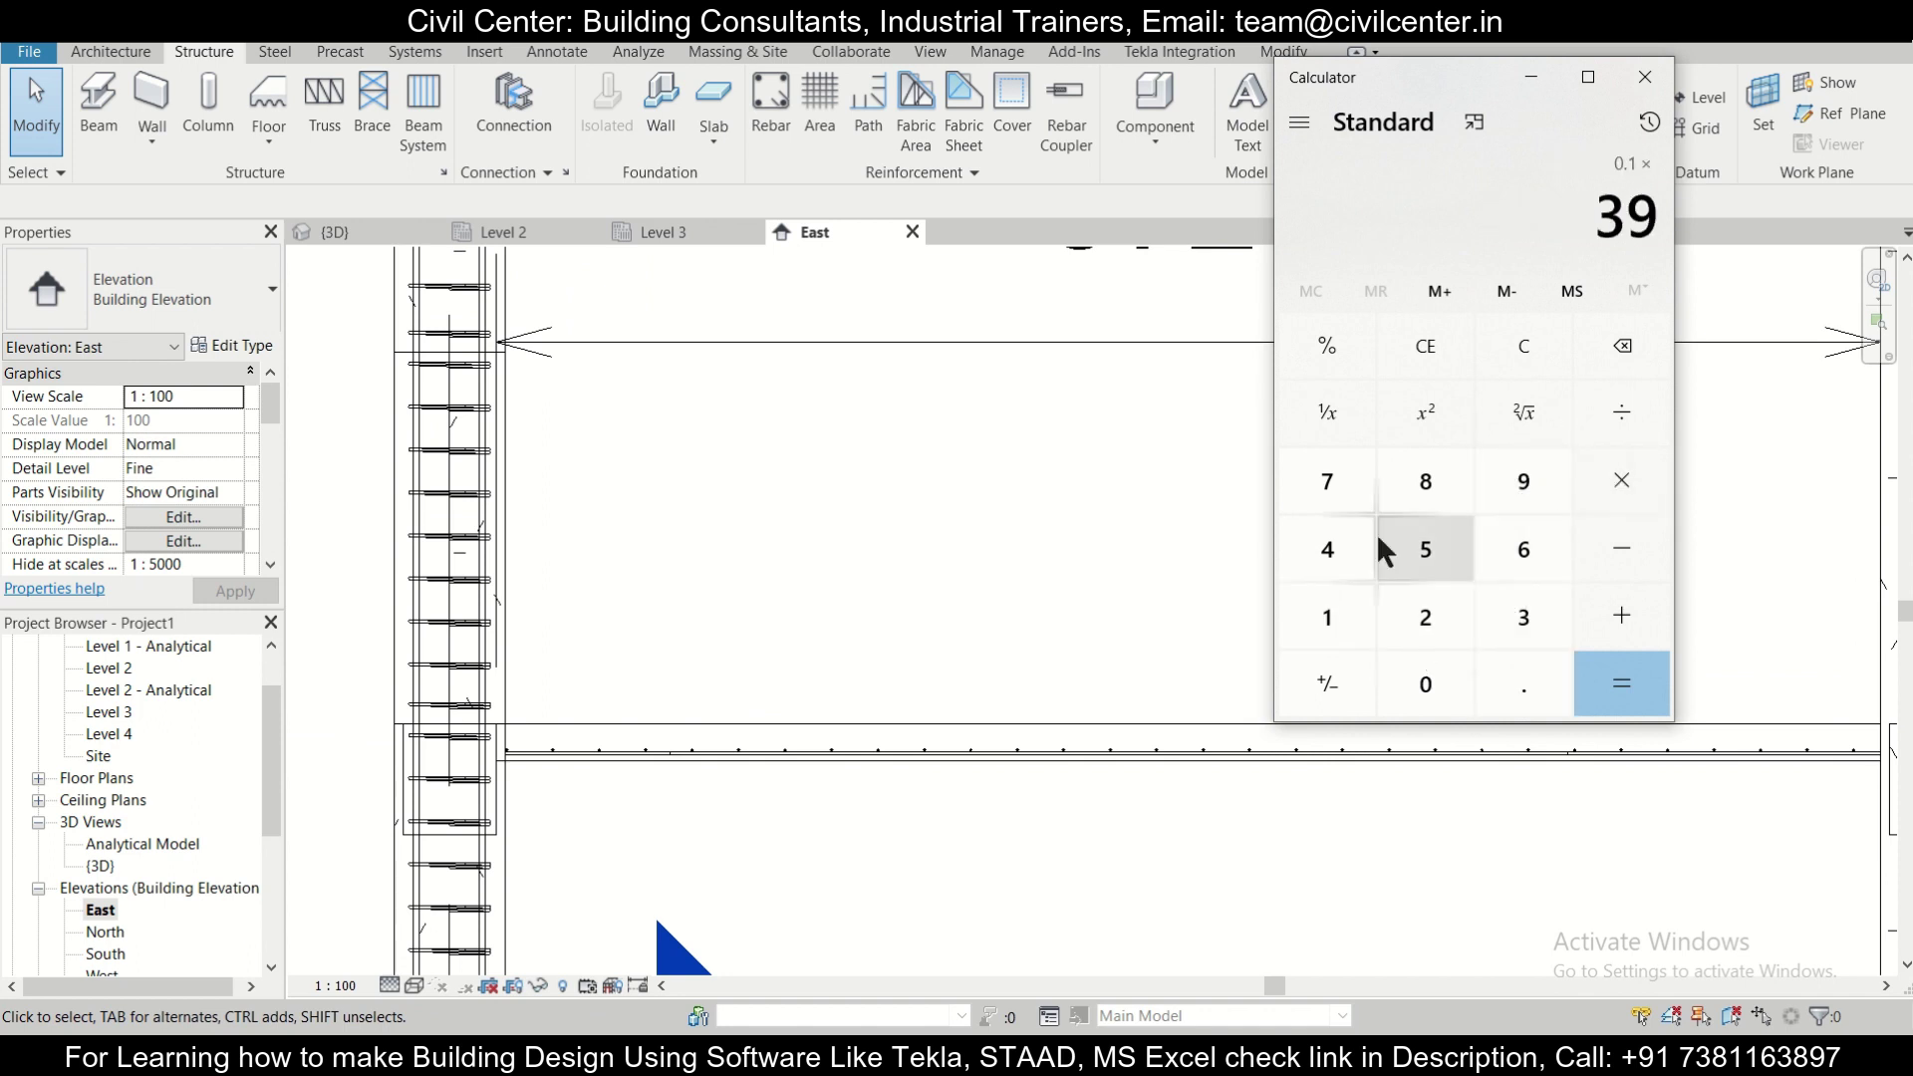
{"action": "left_click", "coordinate": [1329, 483]}
{"action": "left_click", "coordinate": [1539, 625]}
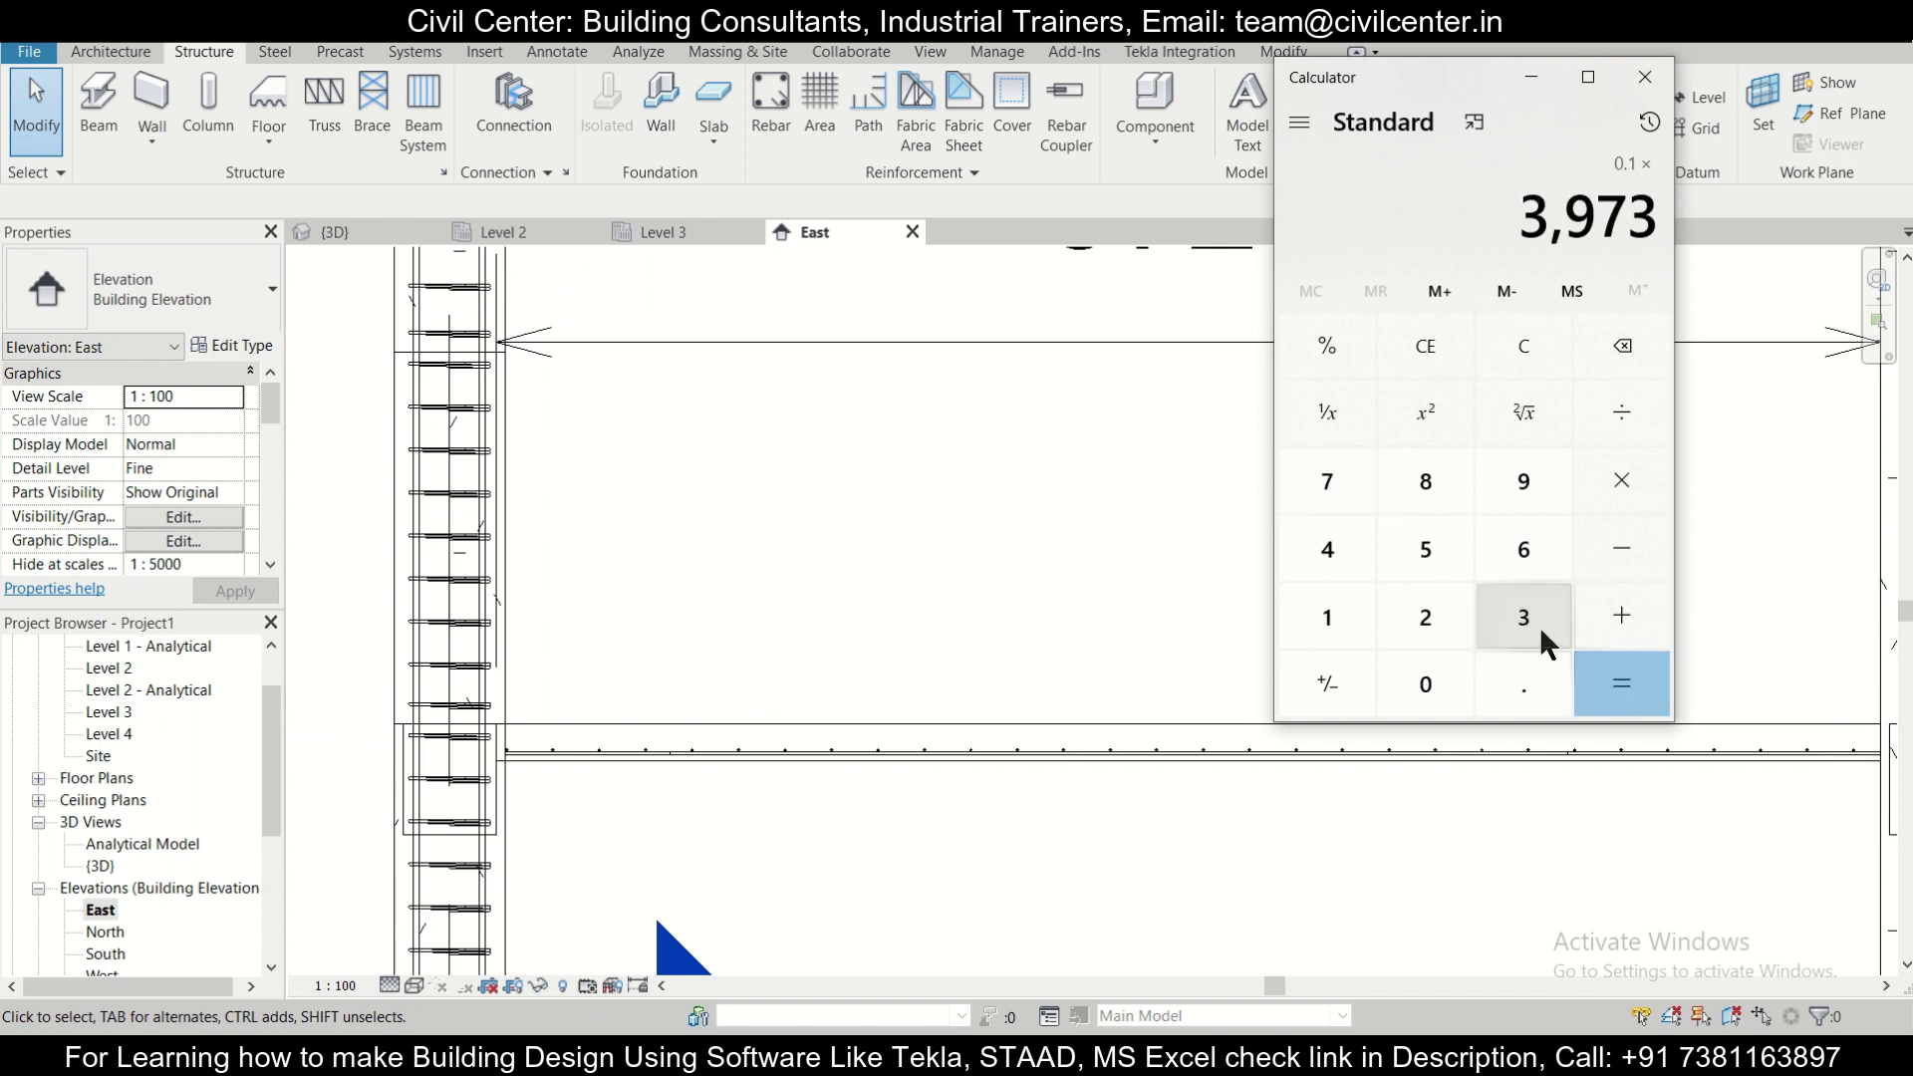
{"action": "left_click", "coordinate": [1639, 687]}
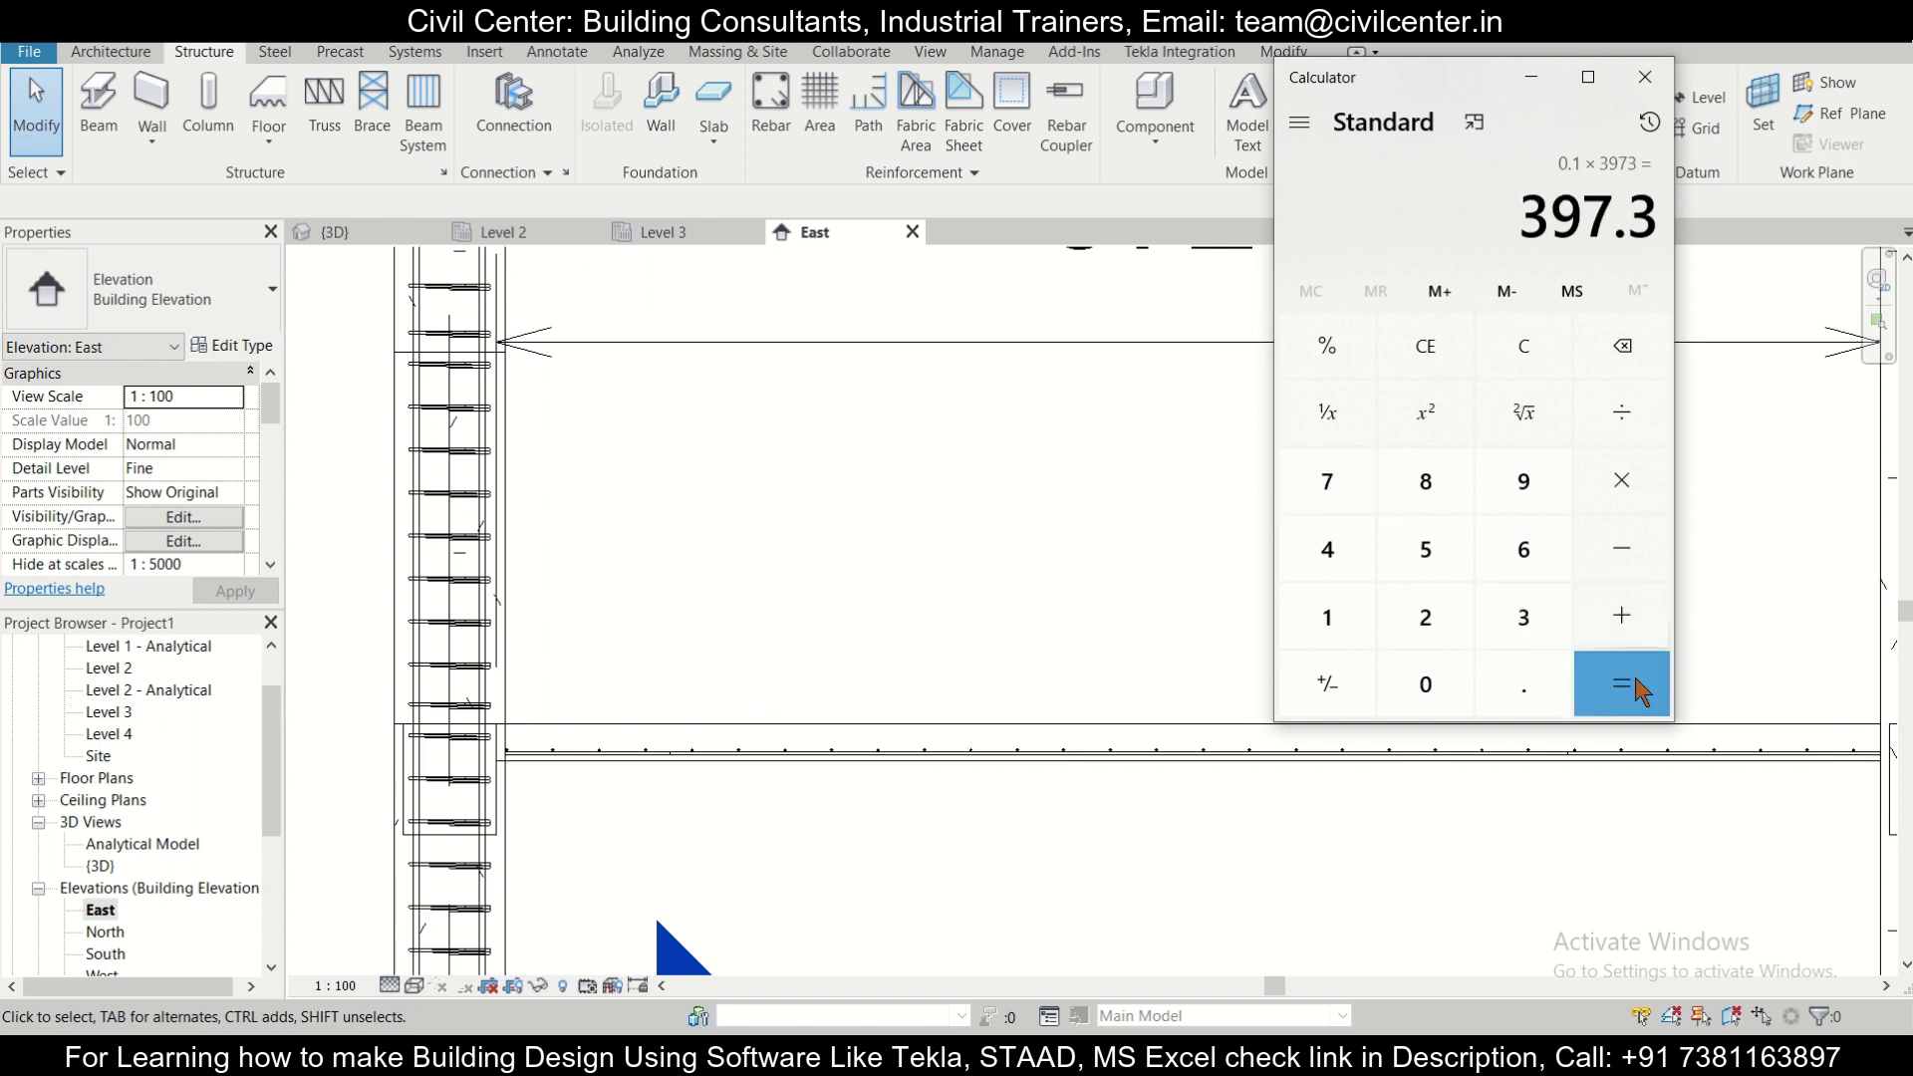
{"action": "left_click", "coordinate": [1549, 84]}
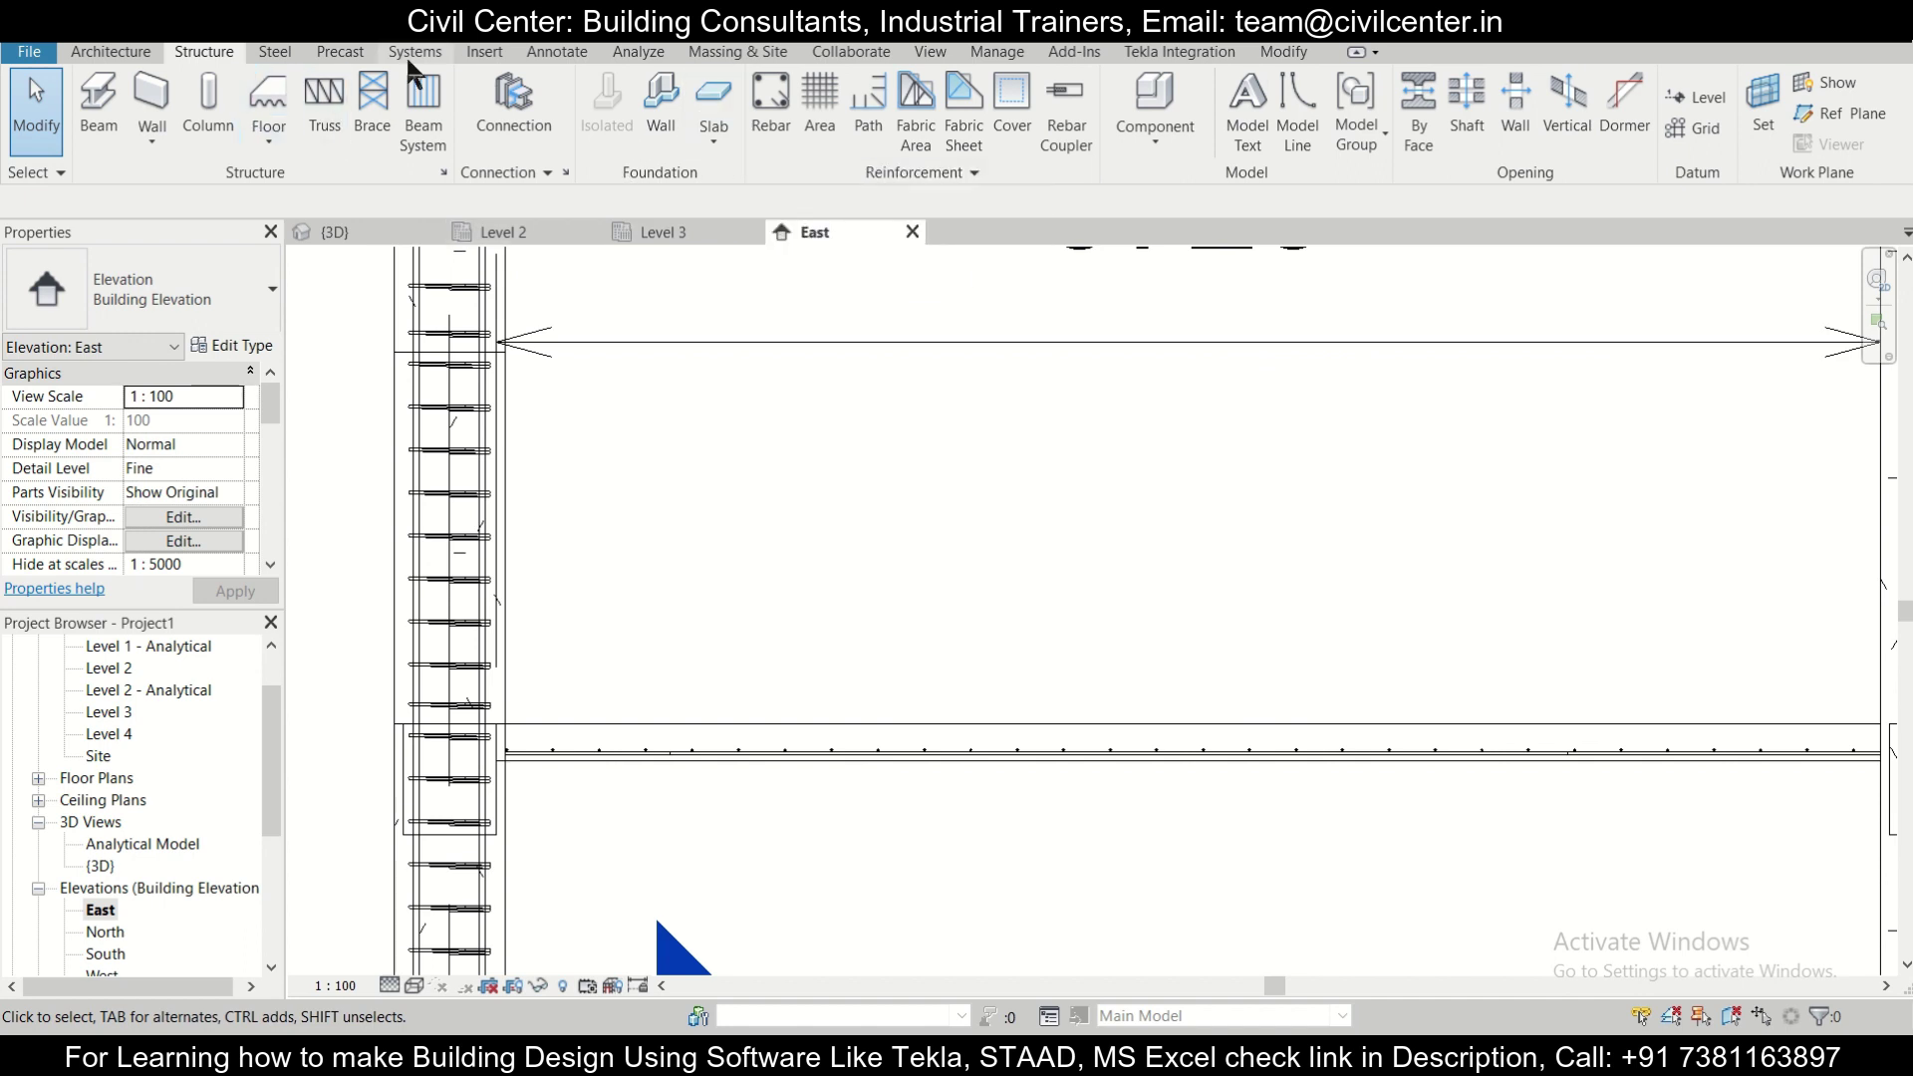
Place a grid line offset 397.3 mm into the slab bay from the inner face of the column with modelled ties.
{"action": "left_click", "coordinate": [1693, 128]}
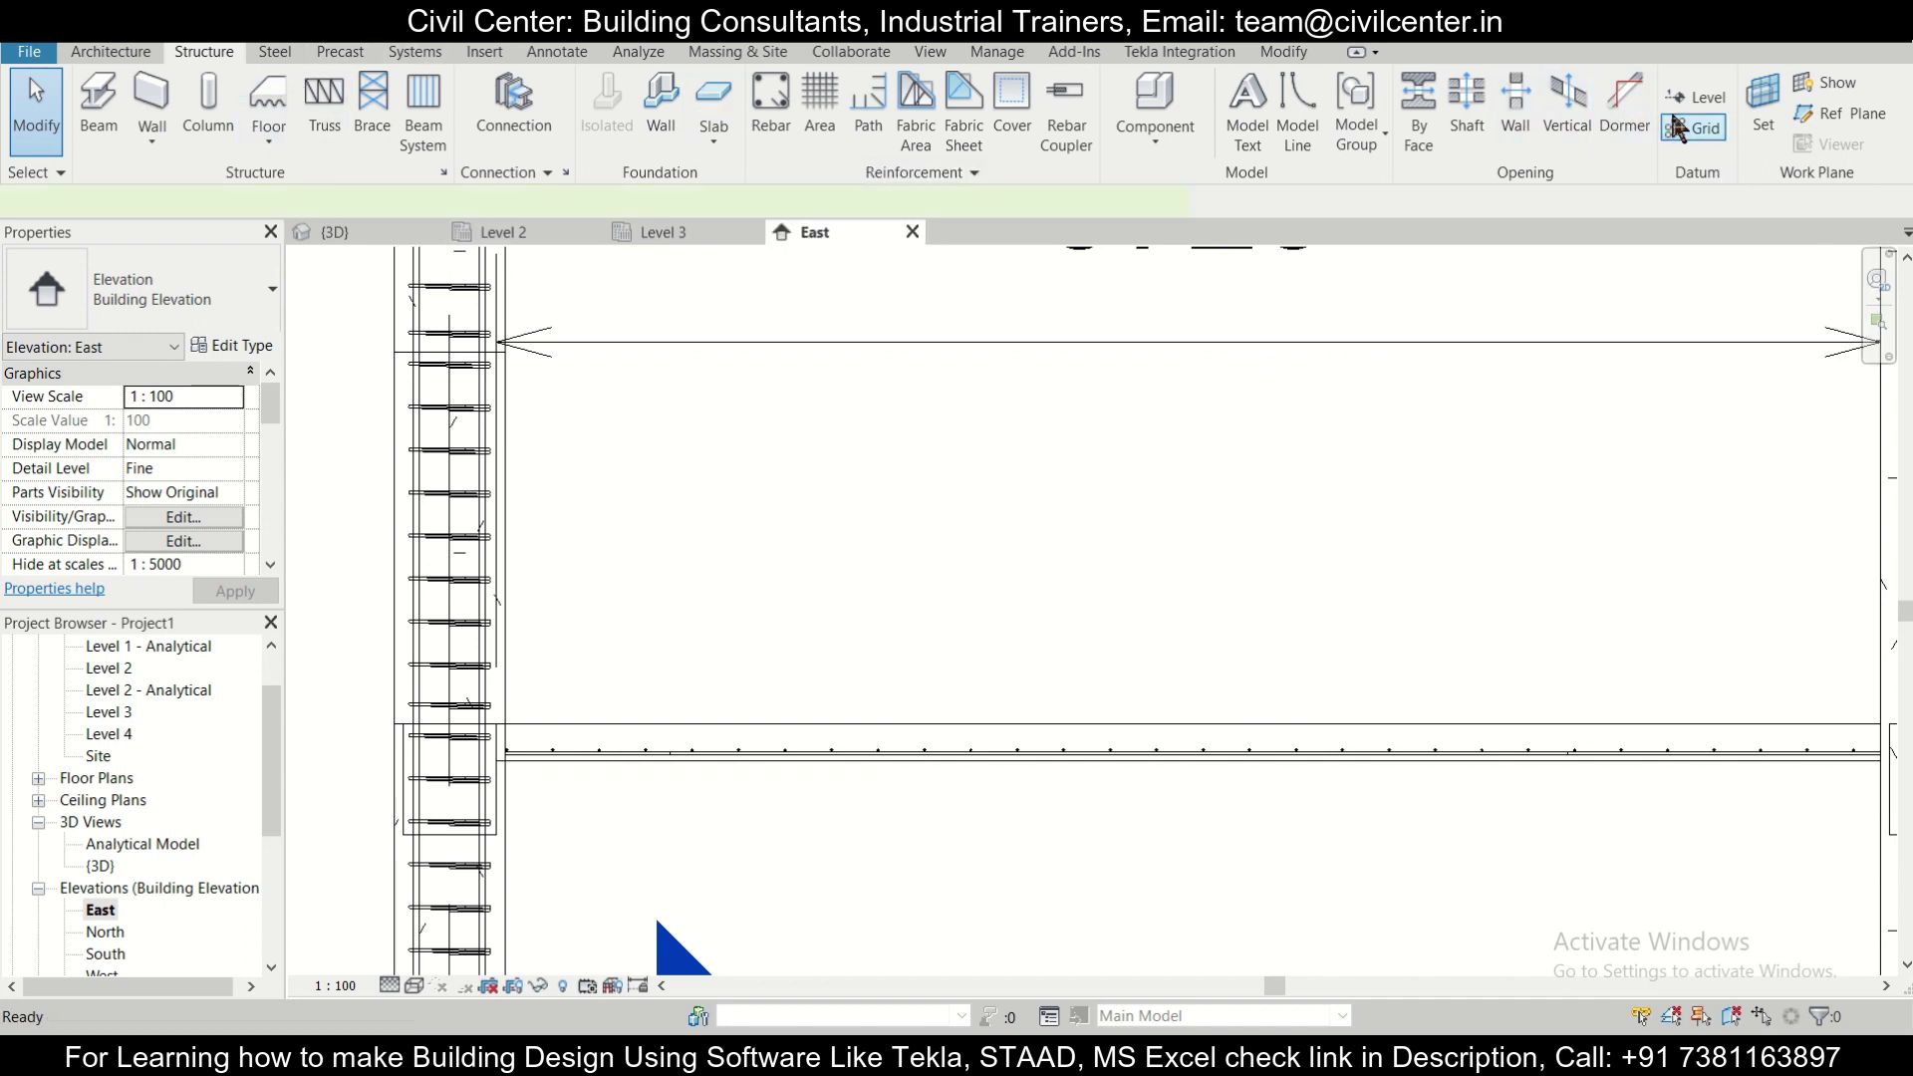
{"action": "left_click", "coordinate": [1026, 87]}
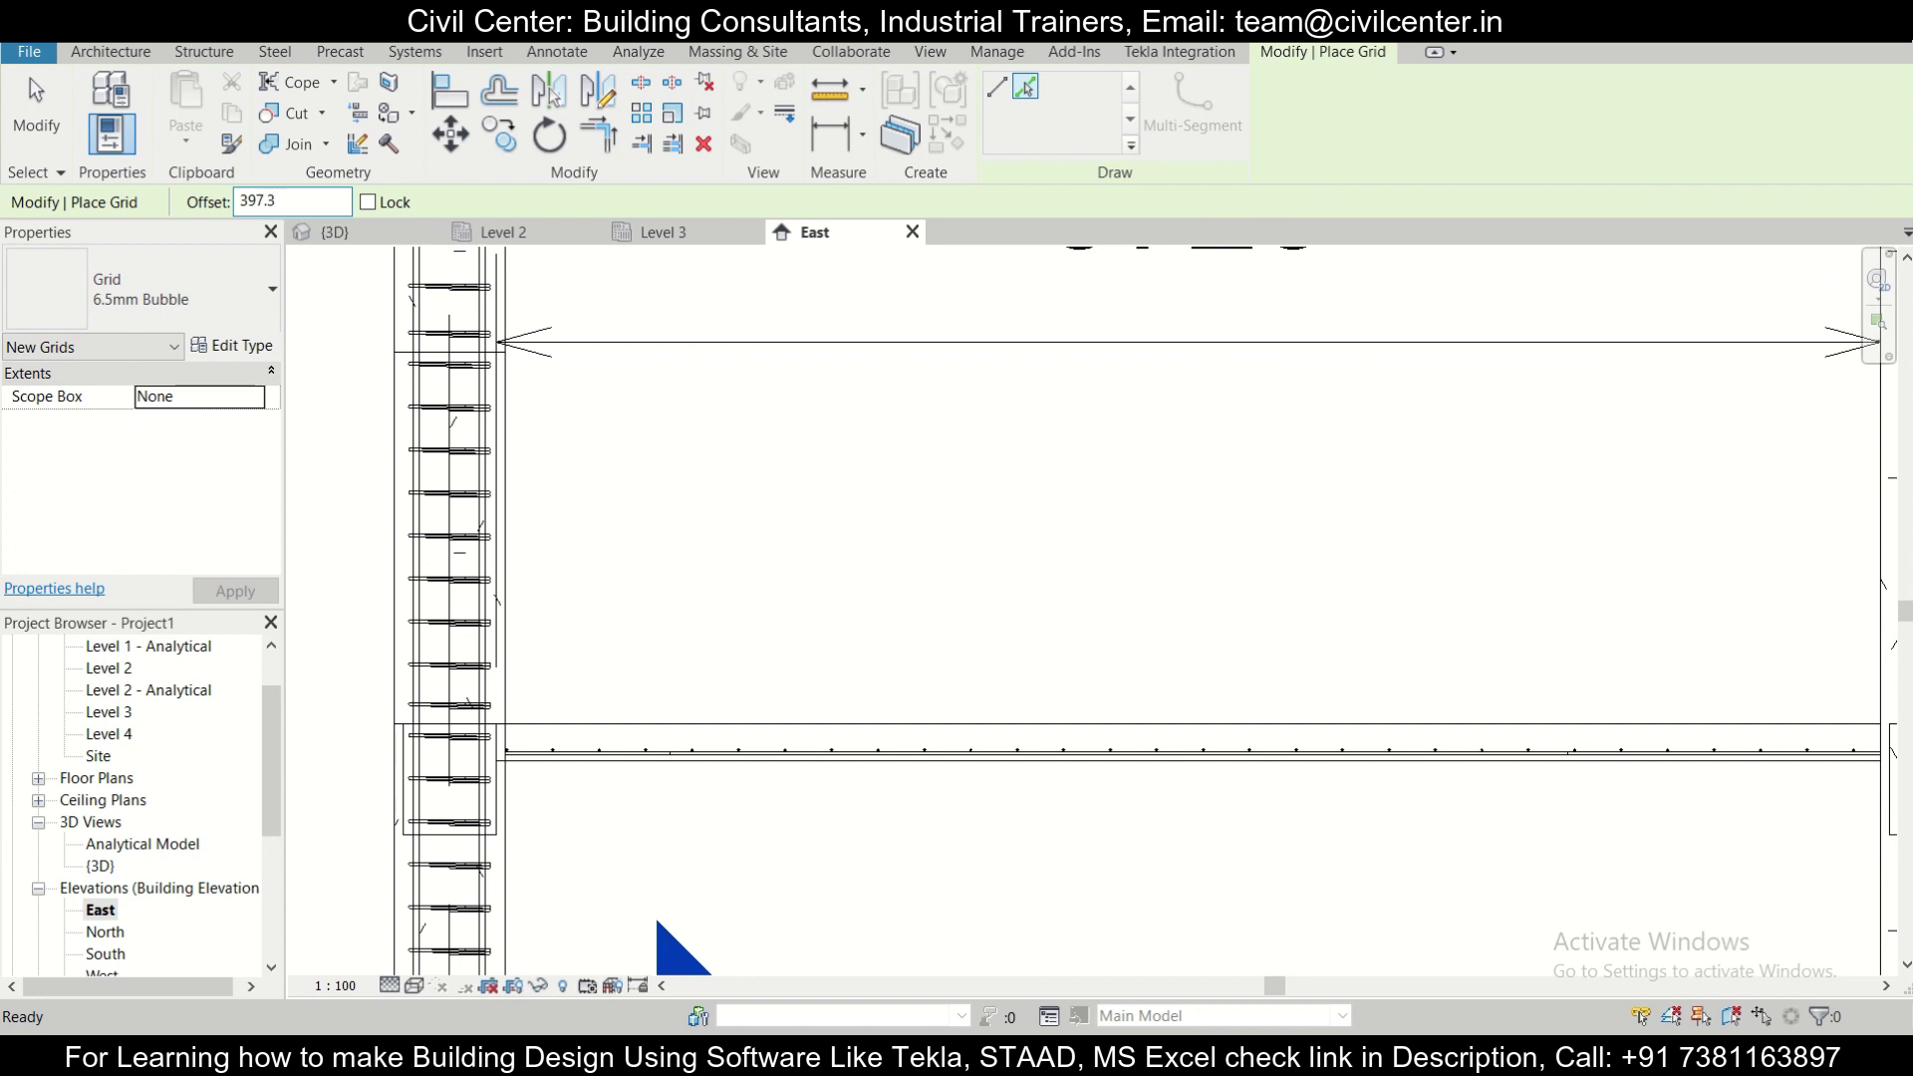
{"action": "left_click", "coordinate": [503, 578]}
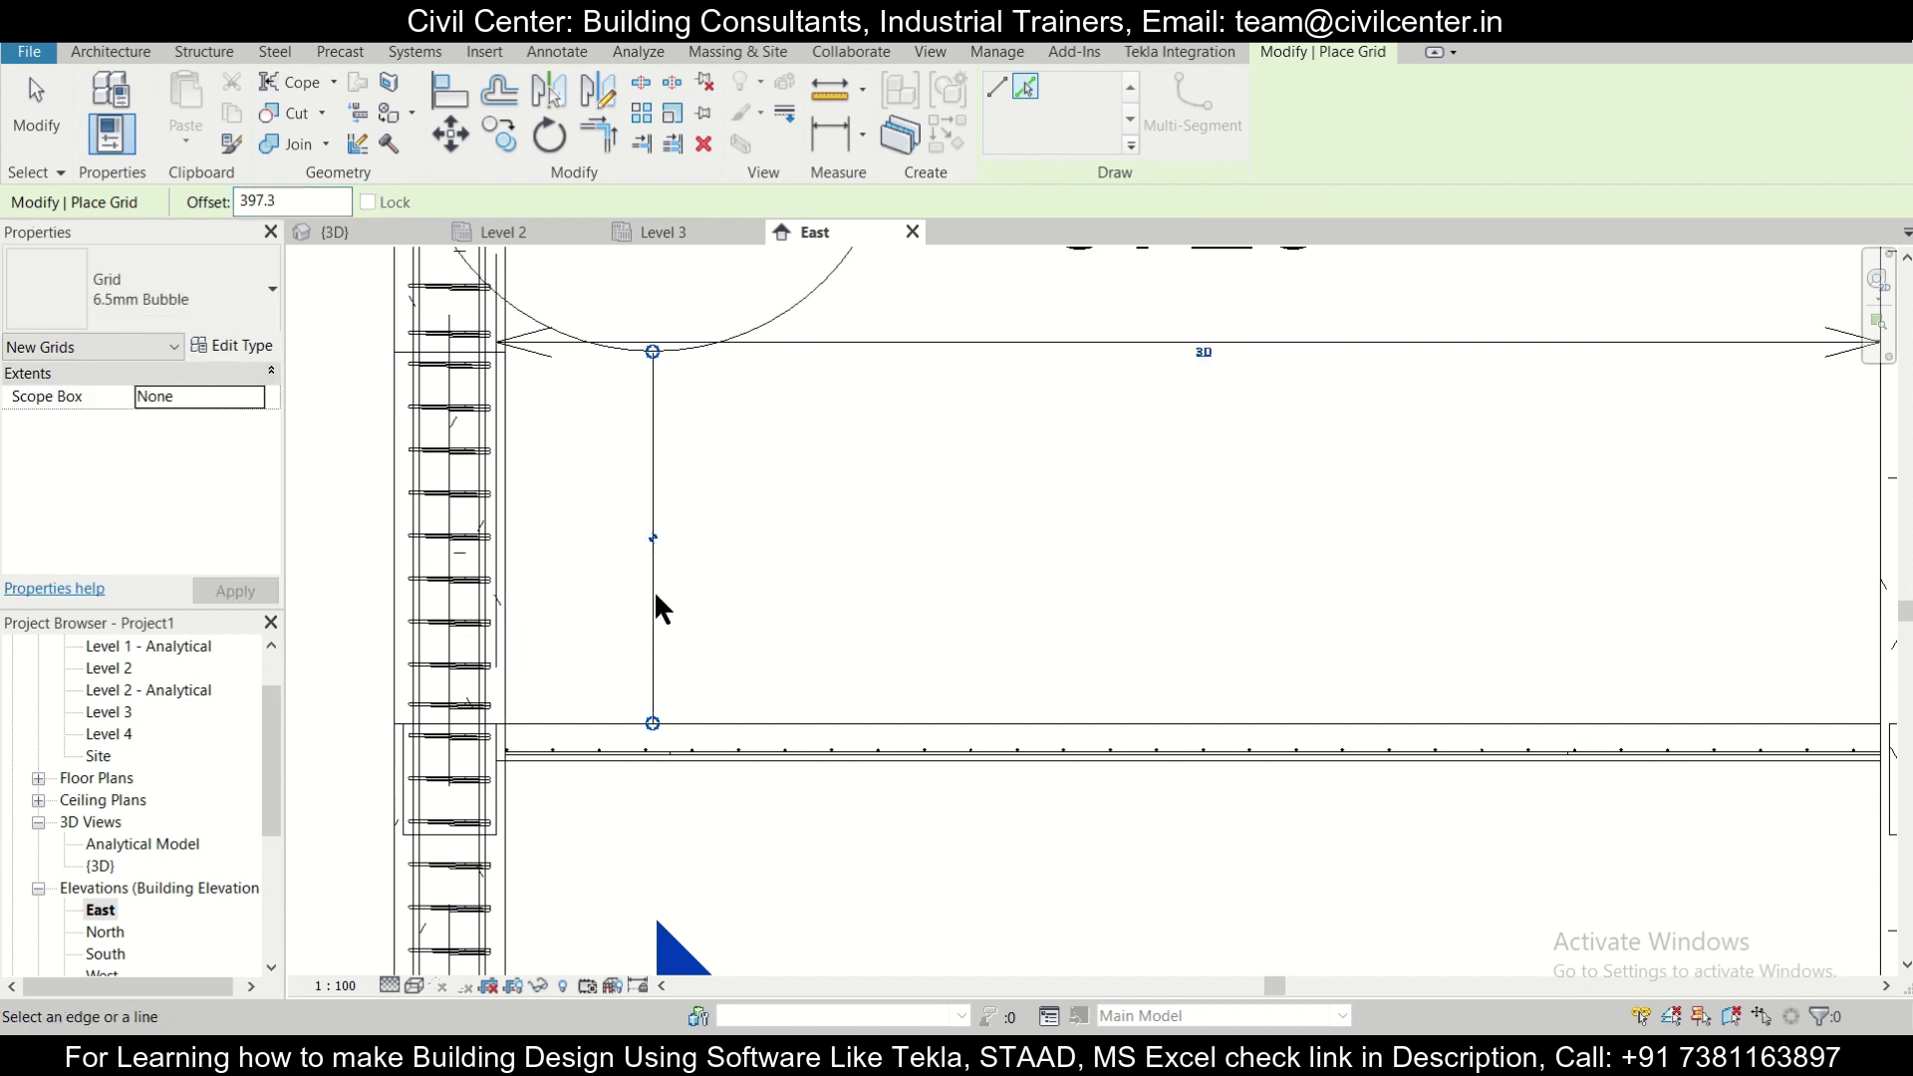
Check the 0.3L top bar extent in the PDF and calculate 0.3 × 3973.
{"action": "scroll", "coordinate": [658, 608], "scroll_direction": "down", "scroll_amount": 3}
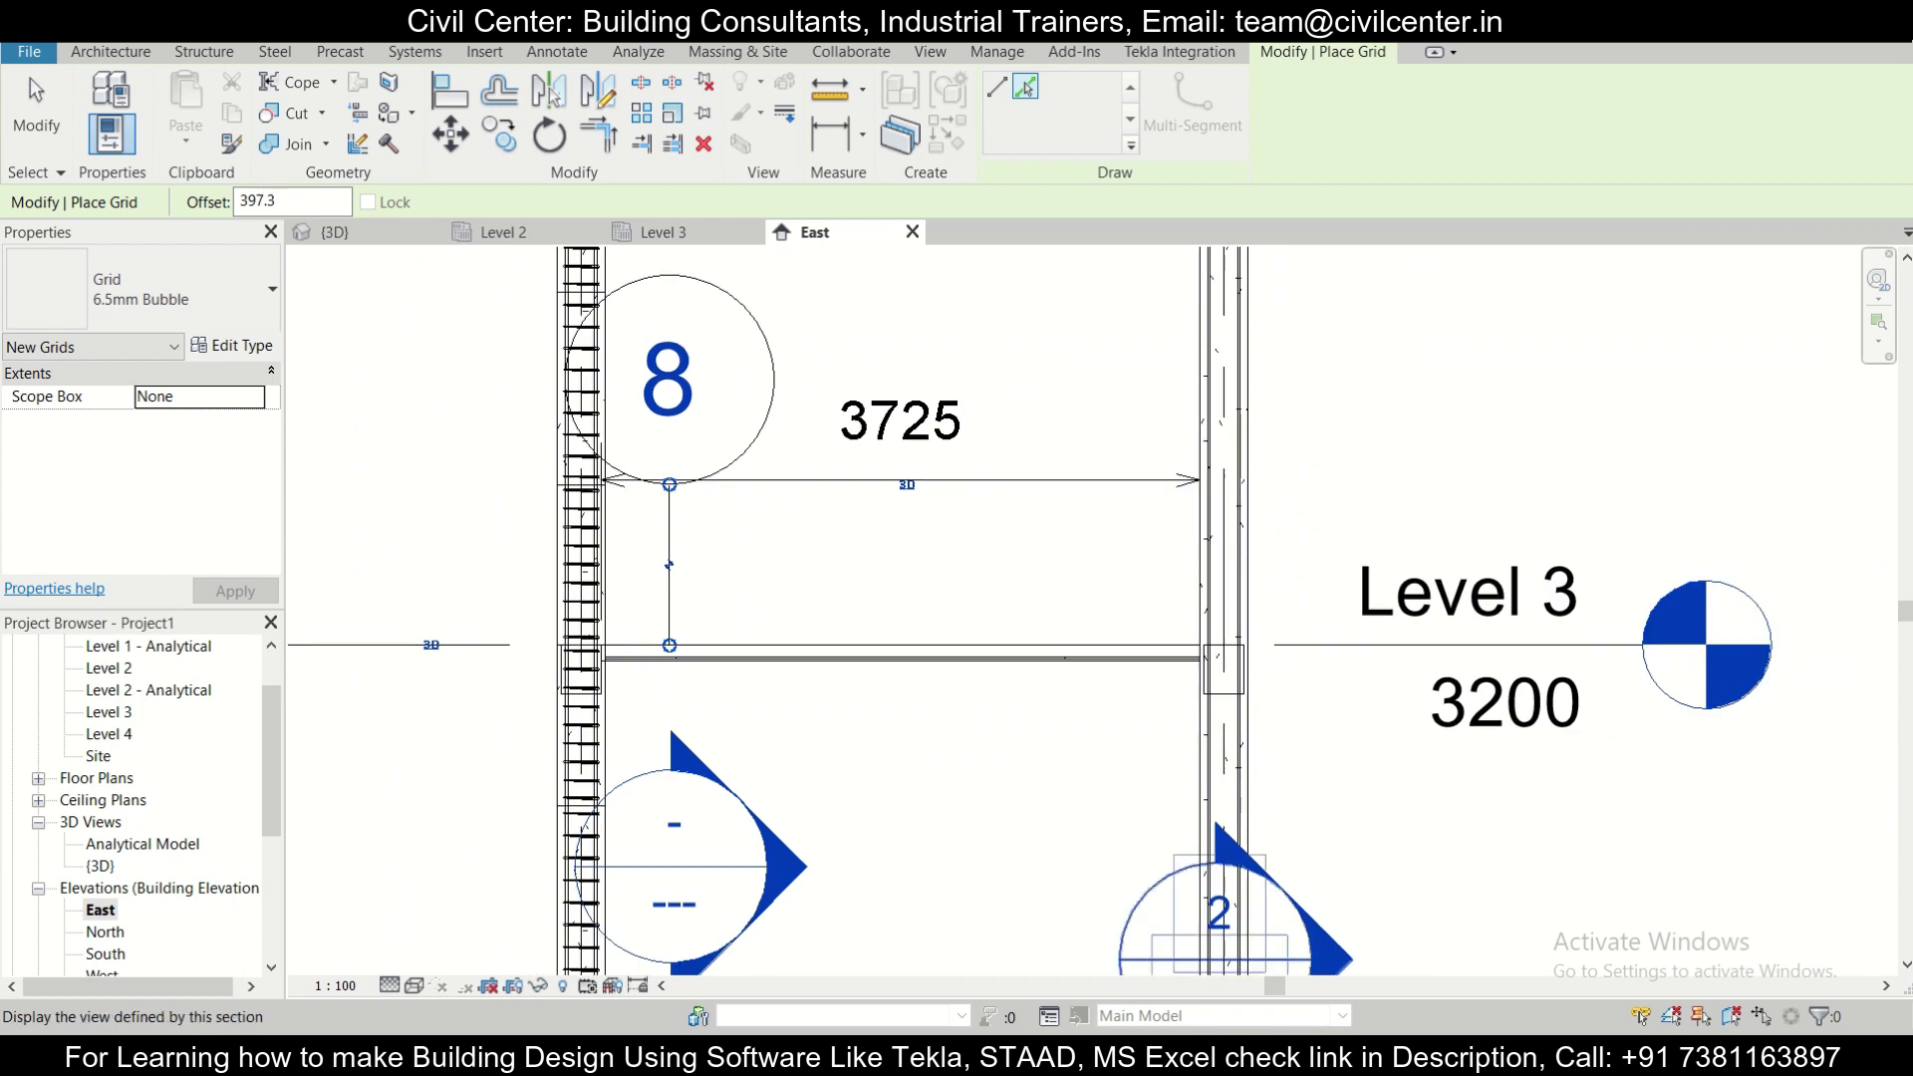
{"action": "key", "text": "alt+Tab"}
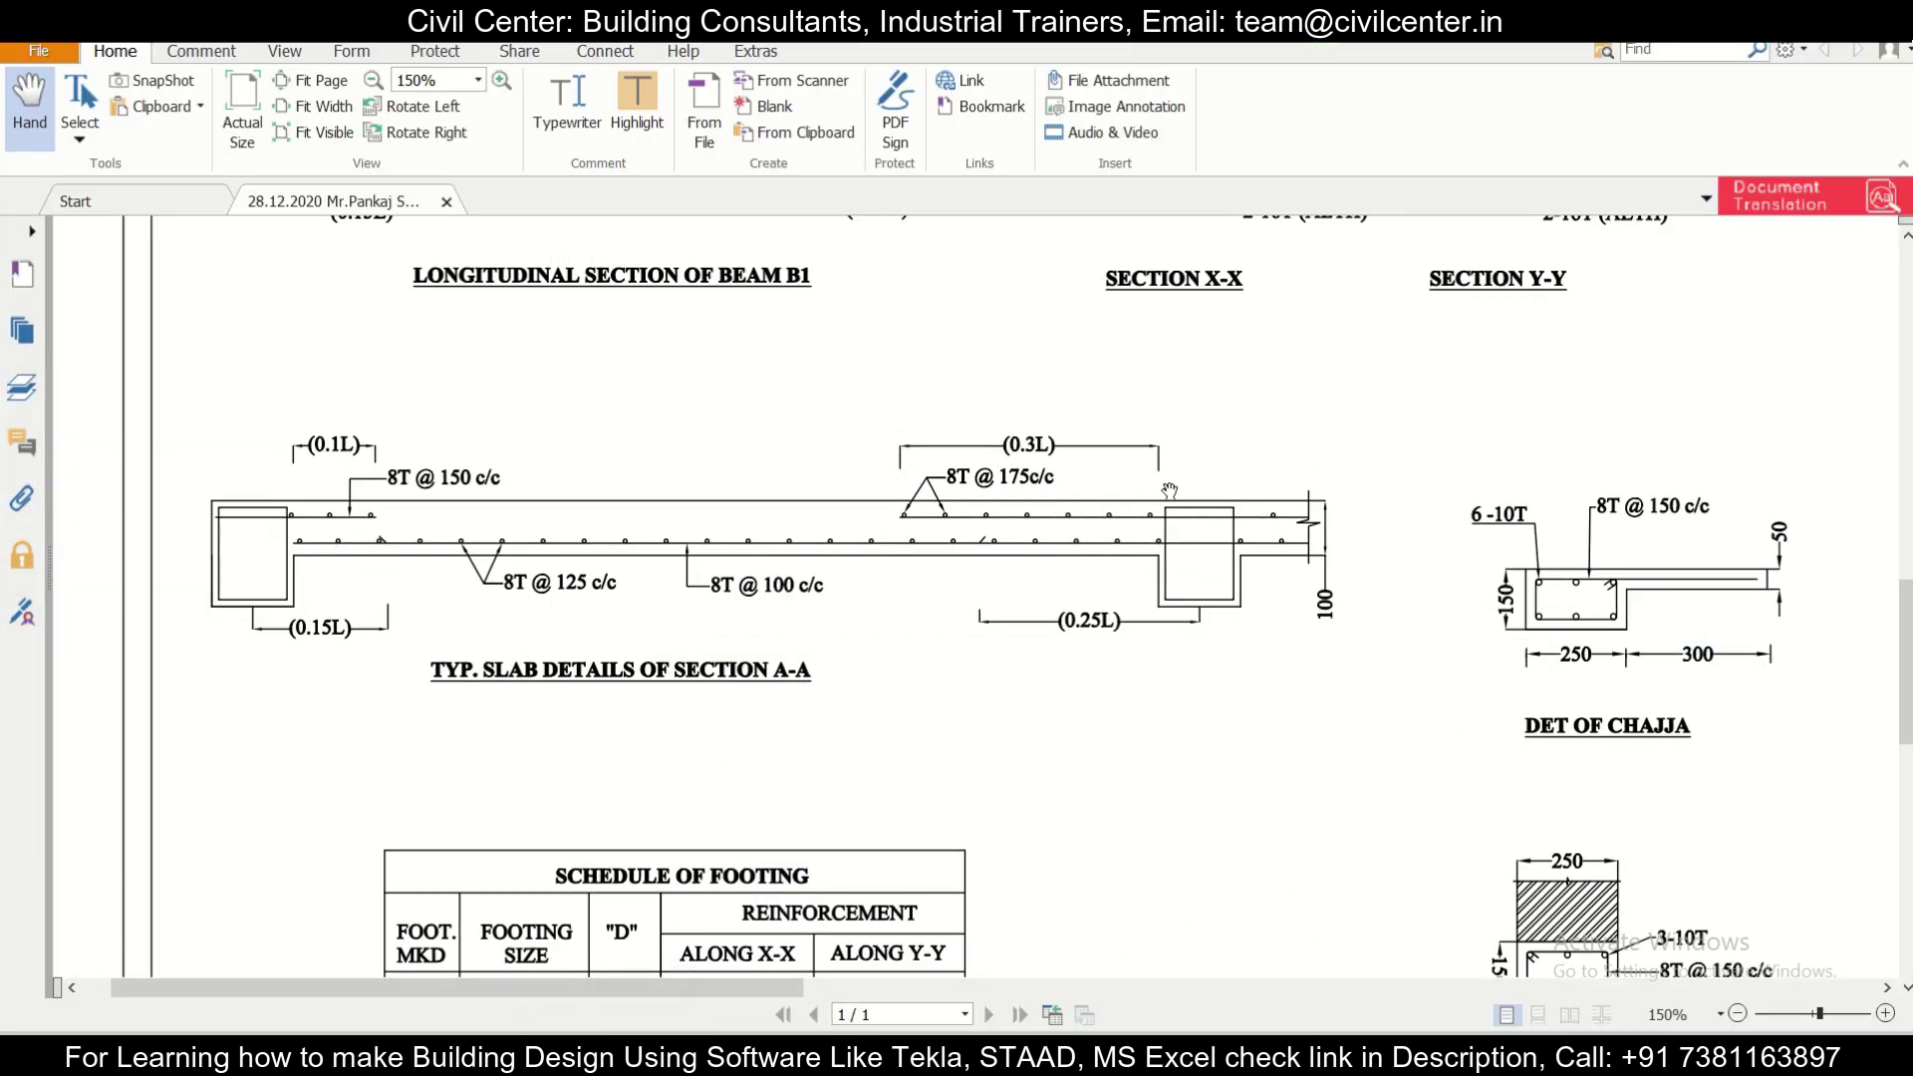
{"action": "key", "text": "alt+Tab"}
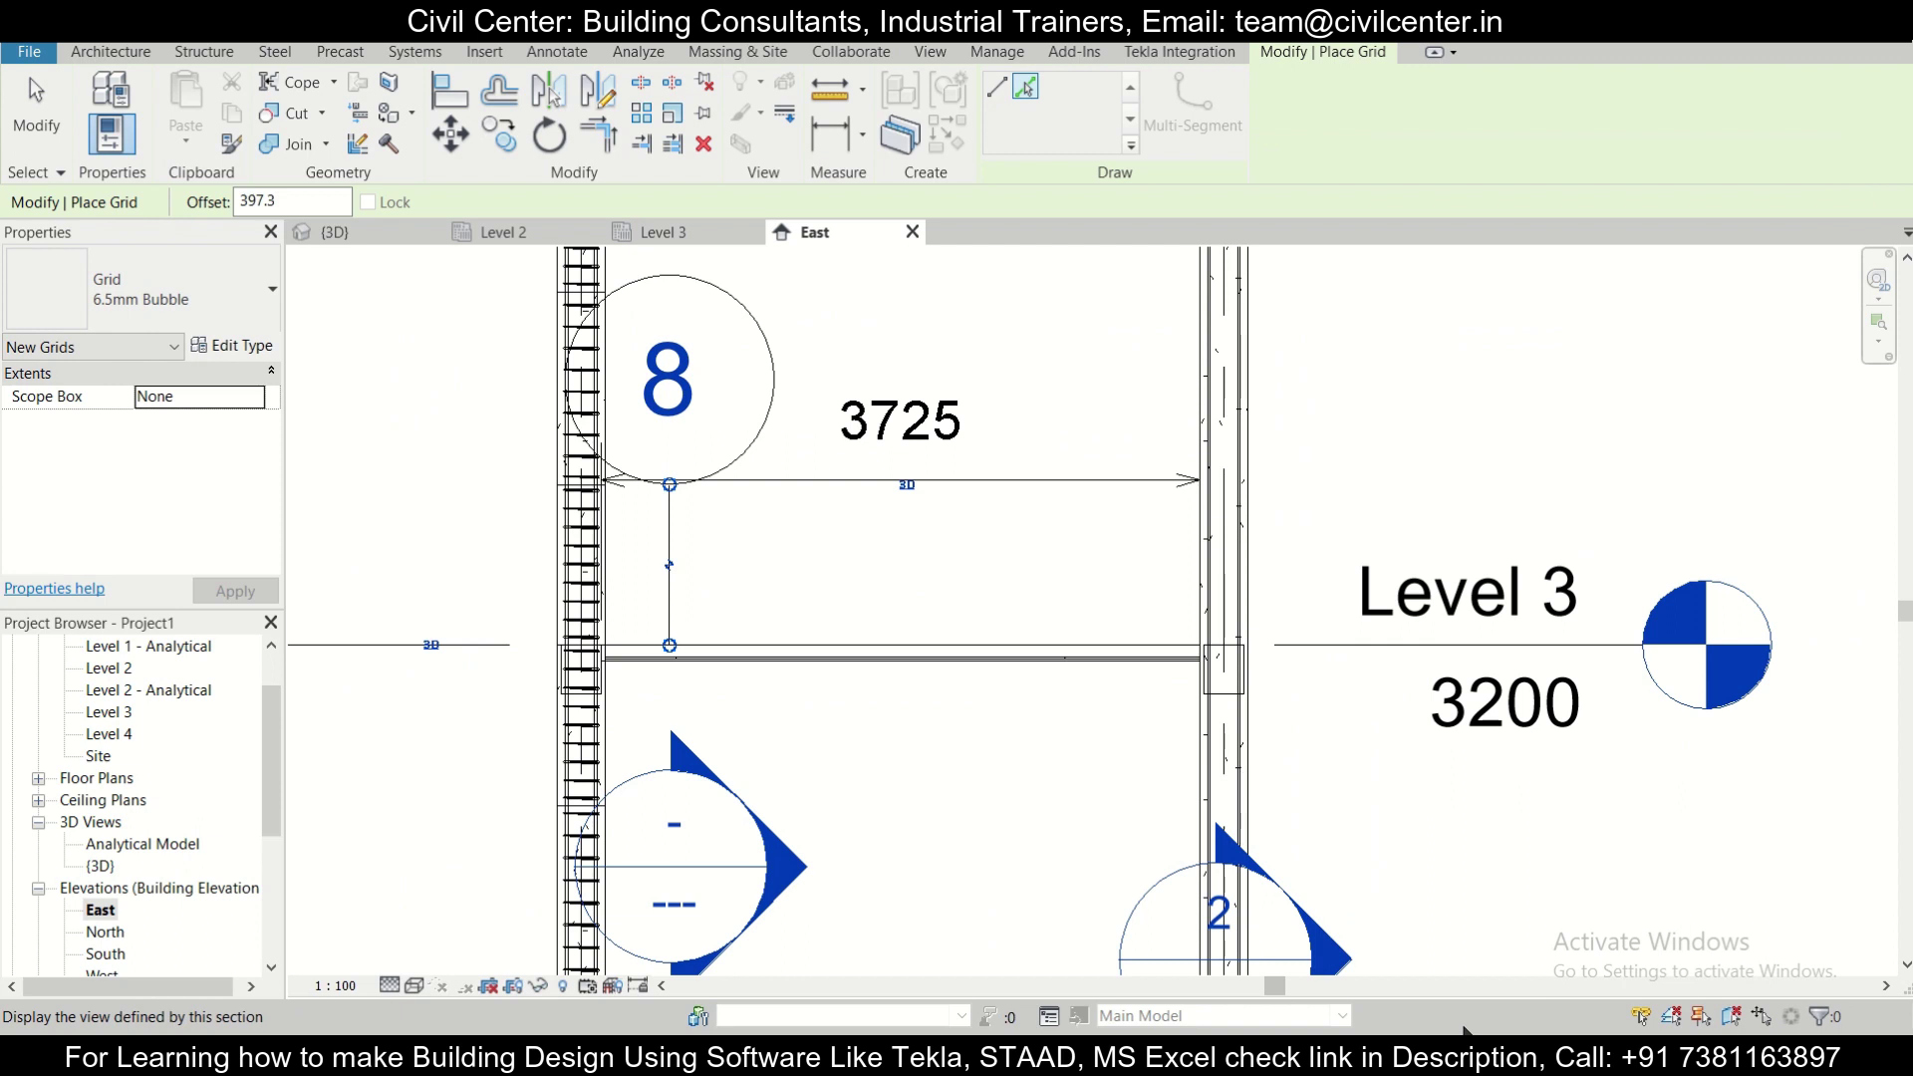
{"action": "key", "text": "alt+Tab"}
{"action": "left_click", "coordinate": [1426, 684]}
{"action": "left_click", "coordinate": [1526, 686]}
{"action": "left_click", "coordinate": [1540, 618]}
{"action": "left_click", "coordinate": [1621, 480]}
{"action": "left_click", "coordinate": [1533, 612]}
{"action": "left_click", "coordinate": [1521, 493]}
{"action": "left_click", "coordinate": [1325, 483]}
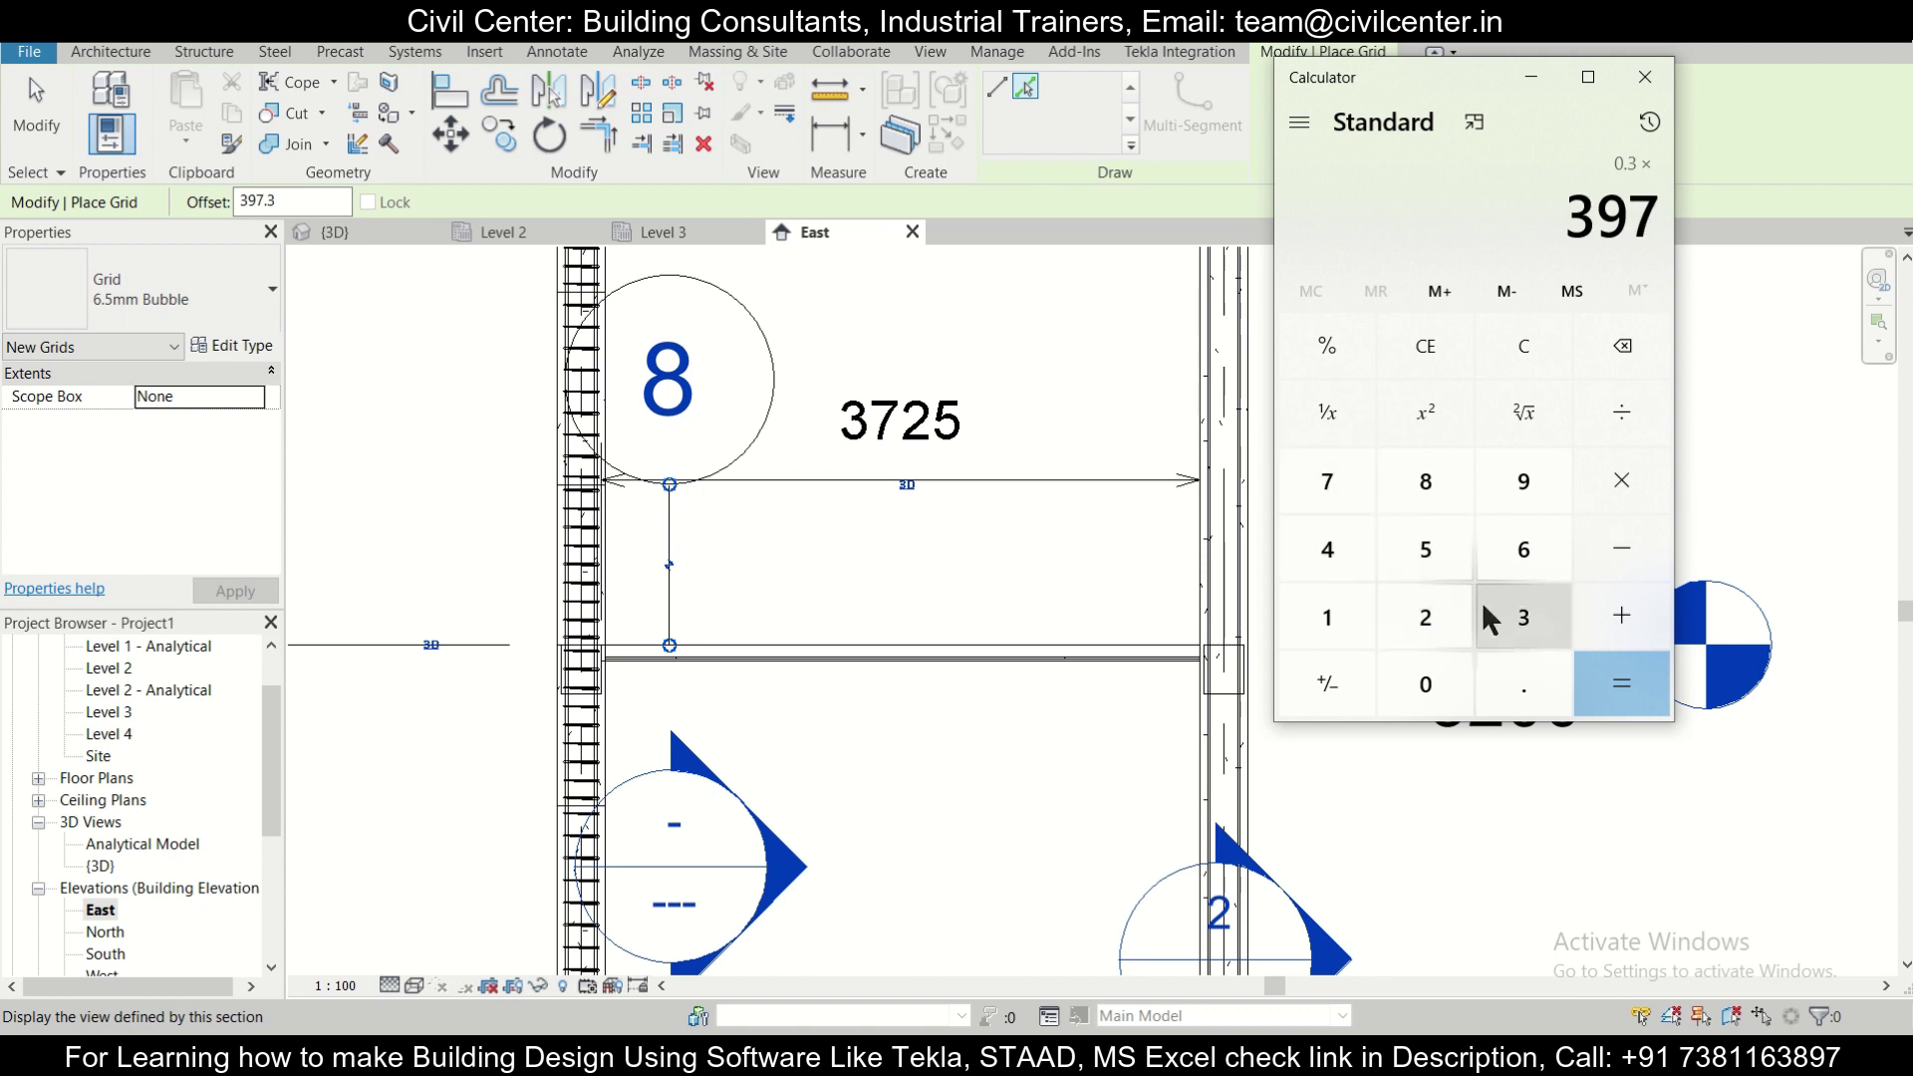
{"action": "left_click", "coordinate": [1524, 618]}
{"action": "left_click", "coordinate": [1620, 687]}
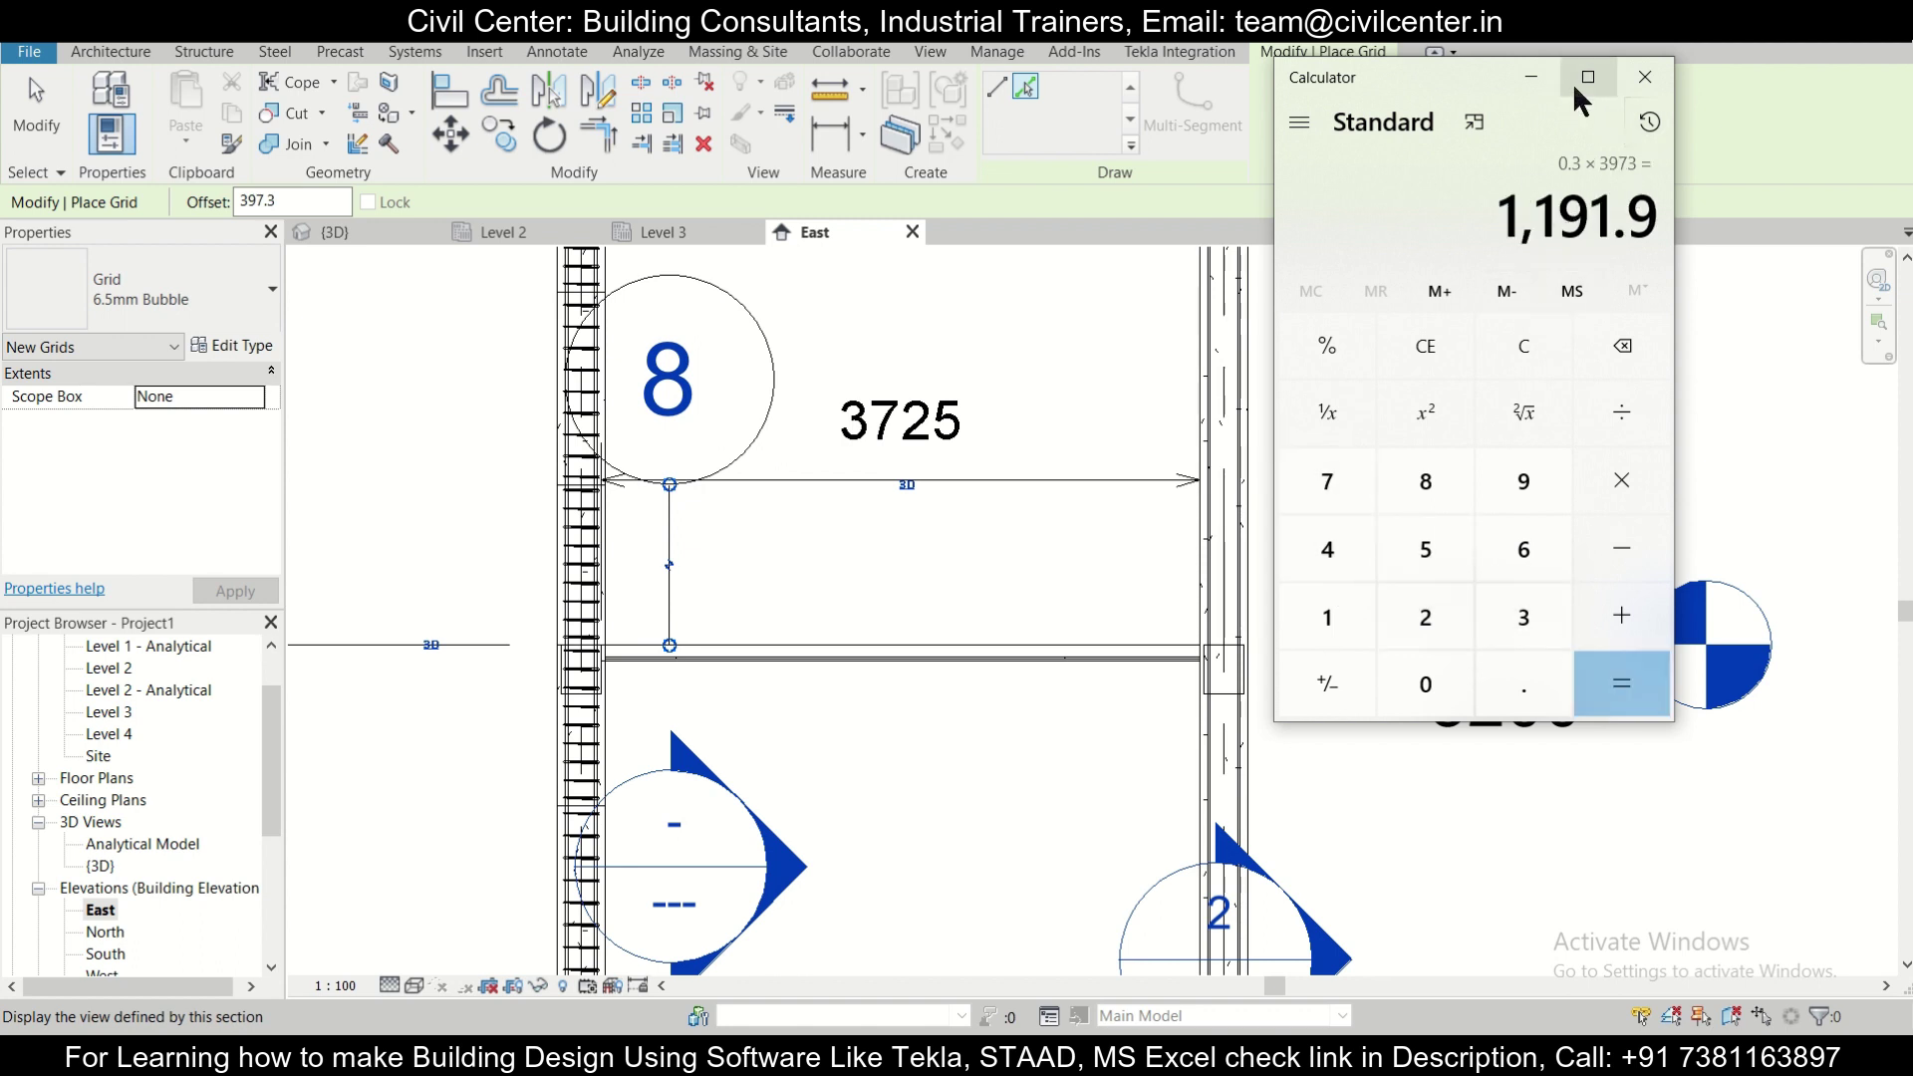
{"action": "left_click", "coordinate": [1531, 76]}
Place a grid line offset 1191.9 mm into the slab bay from the opposite column's inner face.
{"action": "left_click_drag", "start_coordinate": [271, 201], "coordinate": [10, 194]}
{"action": "type", "text": "1191.9"}
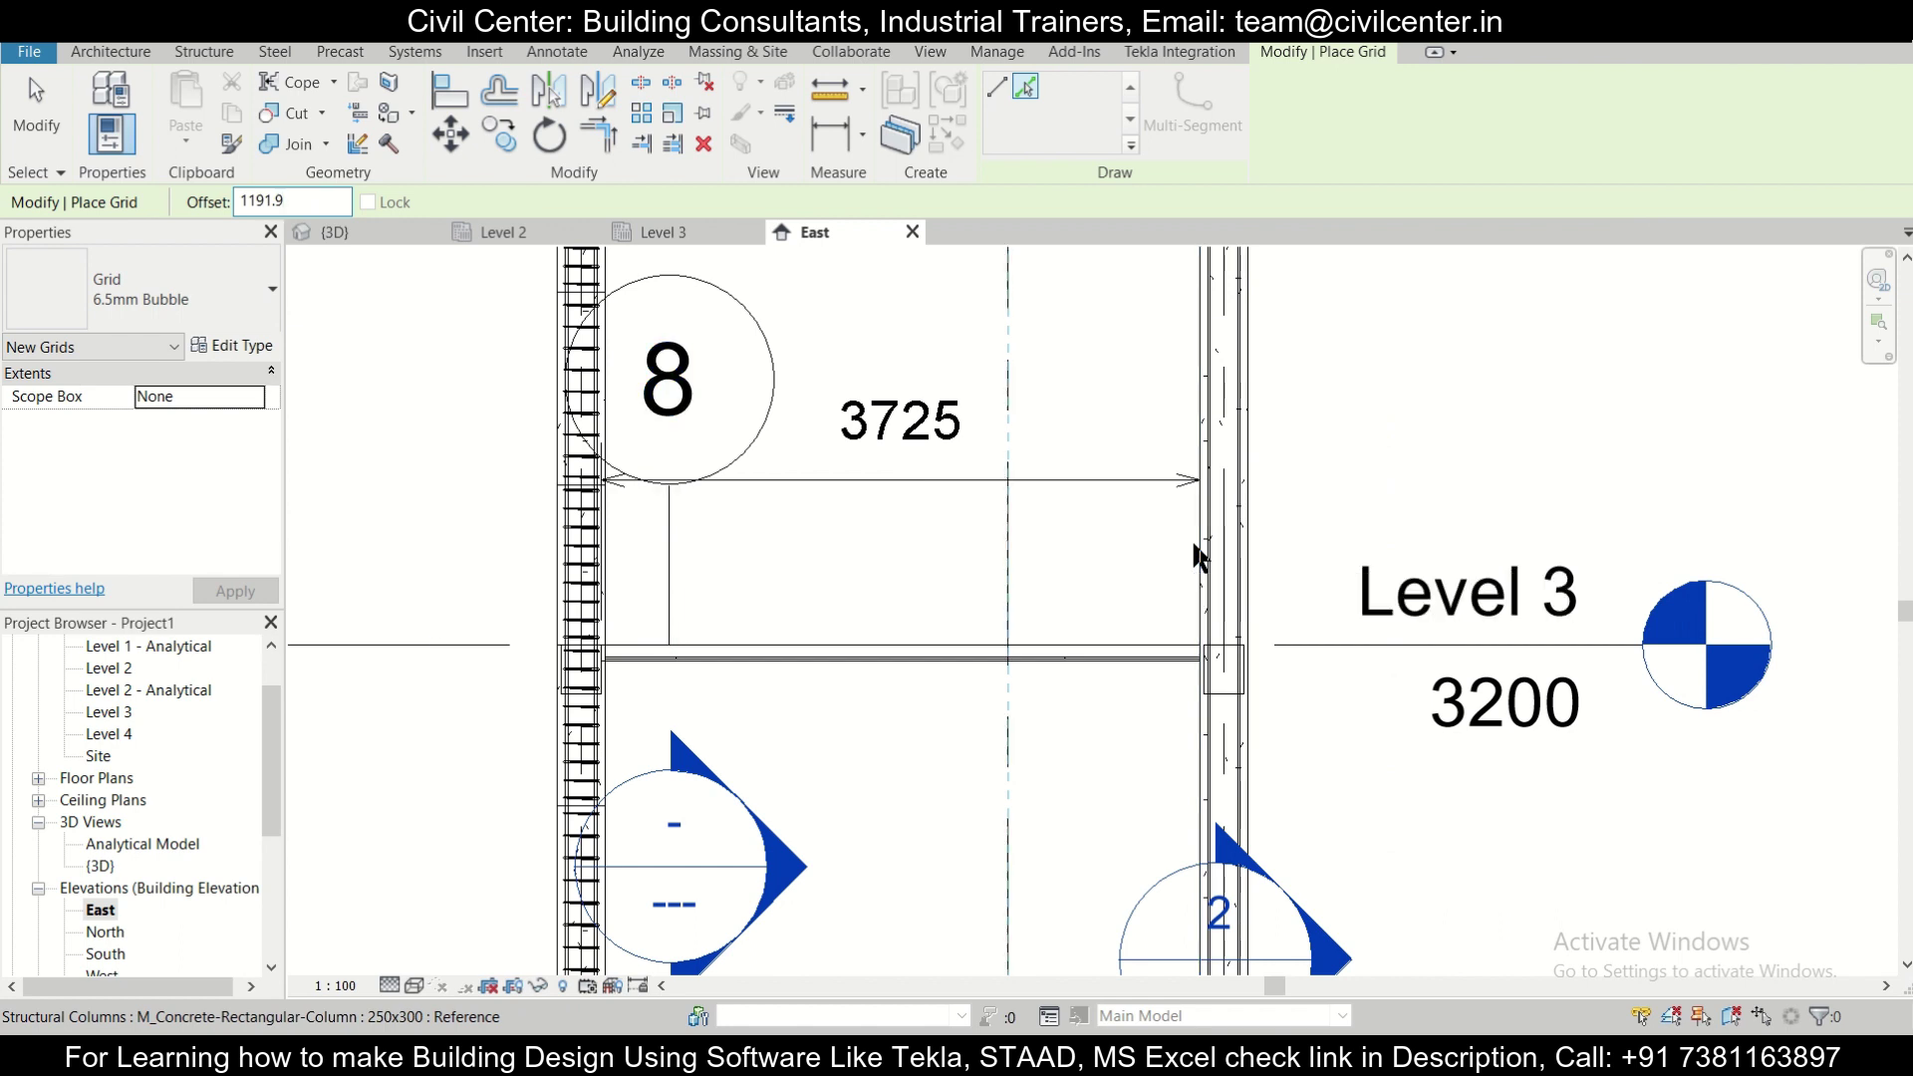
{"action": "scroll", "coordinate": [951, 645], "scroll_direction": "up", "scroll_amount": 1}
{"action": "scroll", "coordinate": [588, 685], "scroll_direction": "up", "scroll_amount": 4}
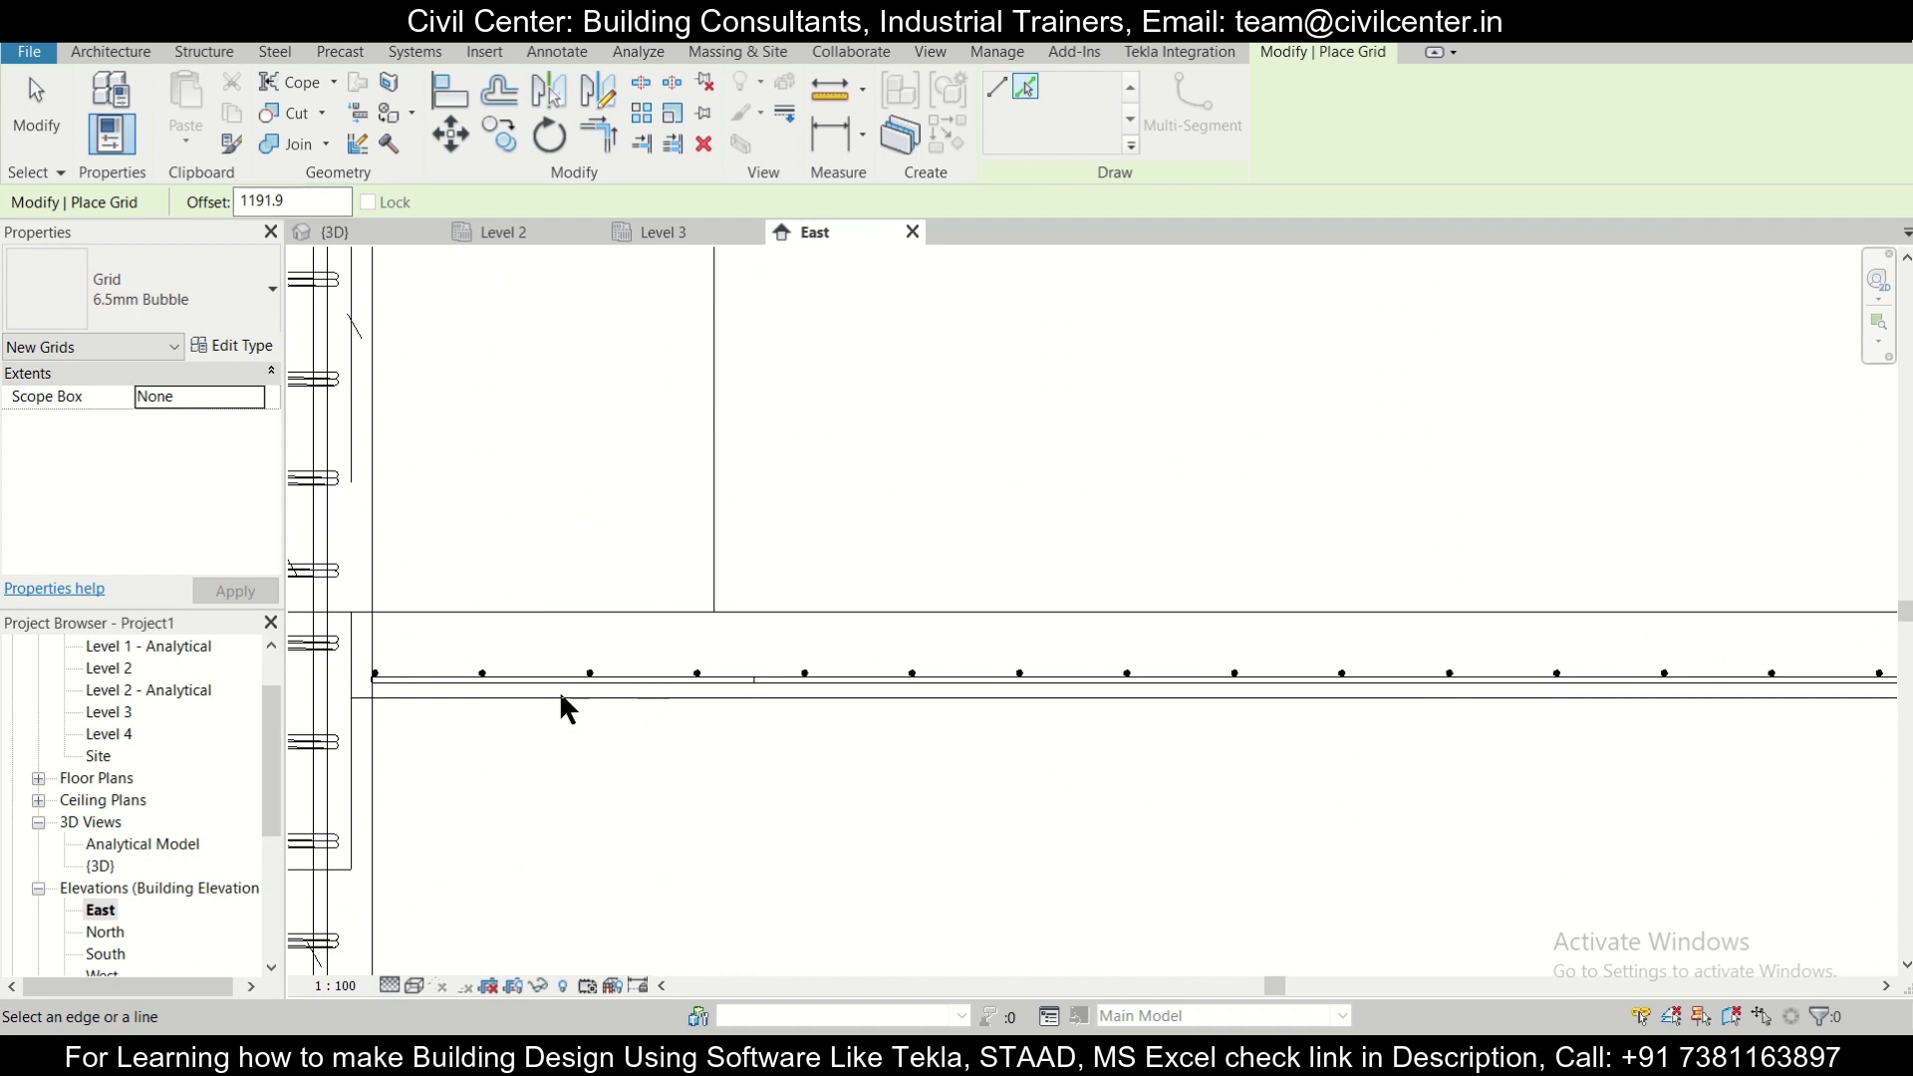
{"action": "key", "text": "Escape"}
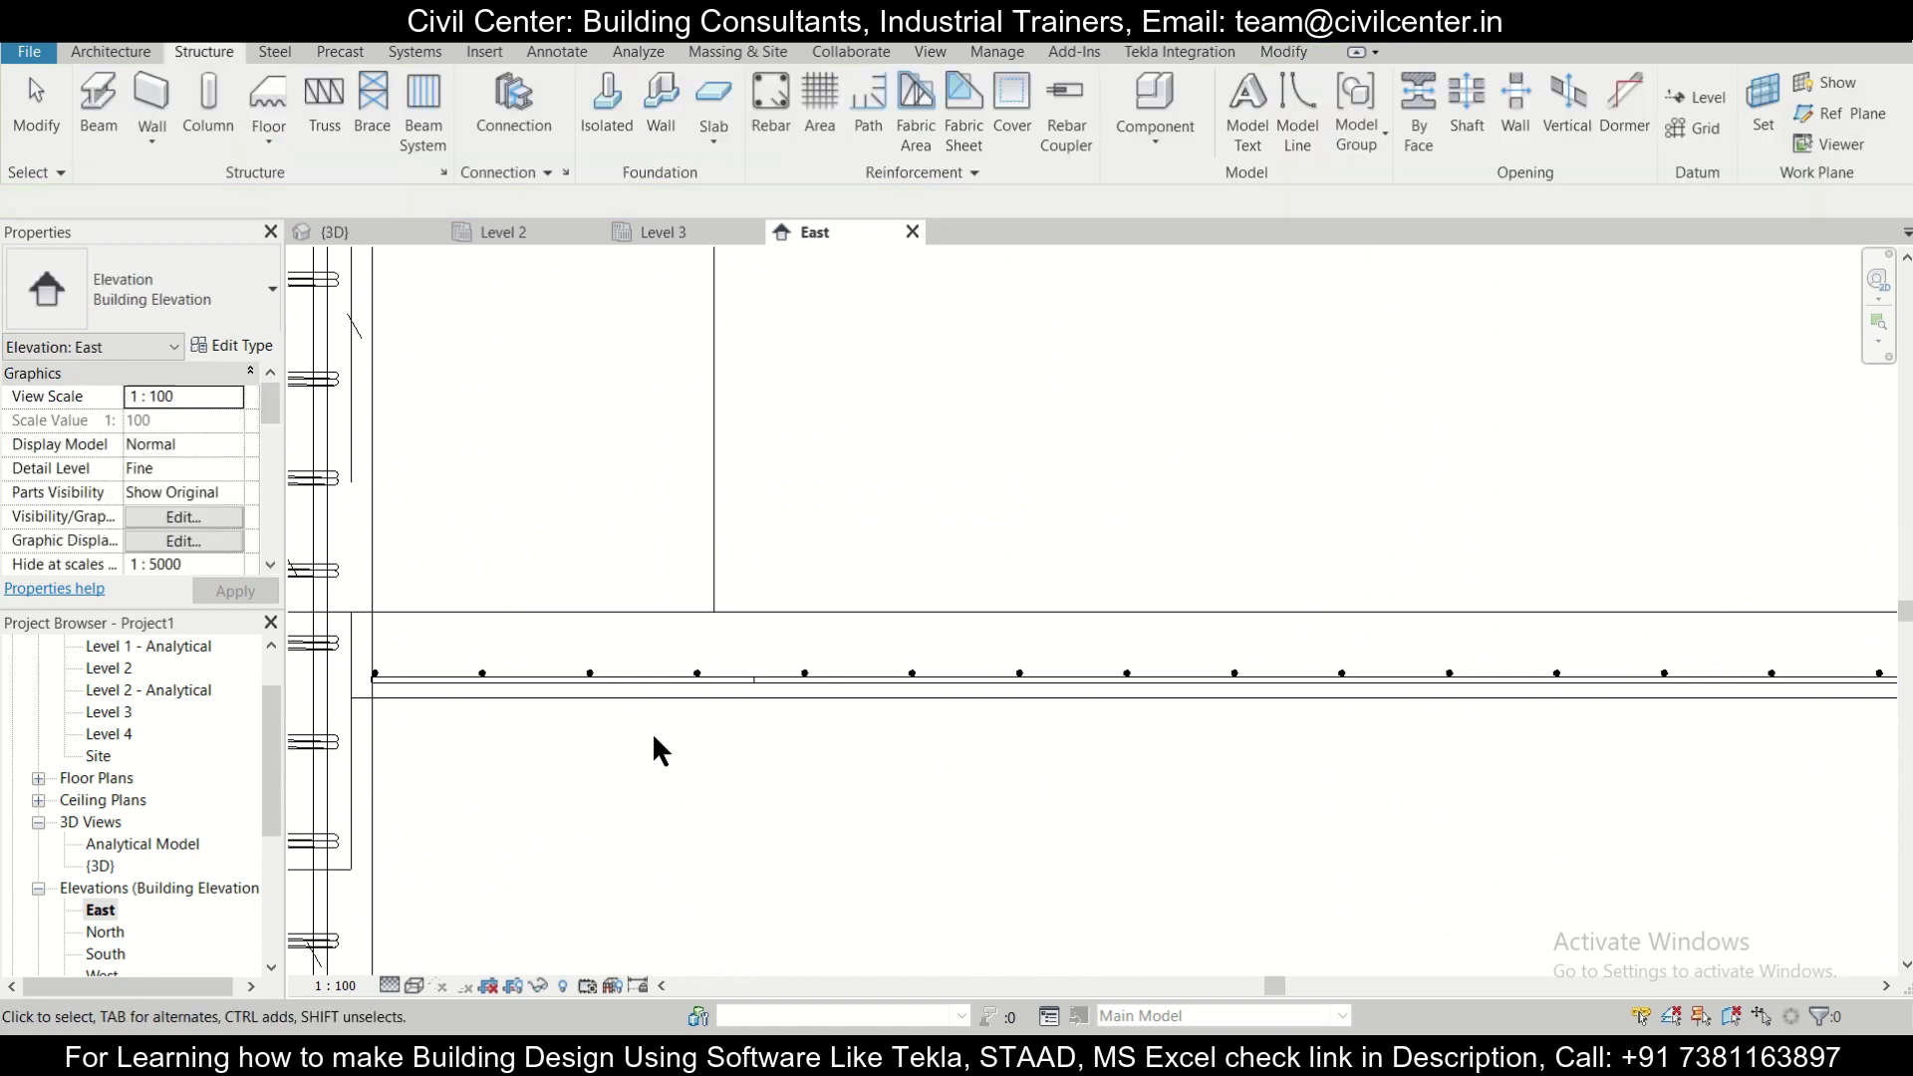
Stretch the start of the bottom 8mm bar set with 208 mm spacing to the column's inner face.
{"action": "left_click", "coordinate": [653, 679]}
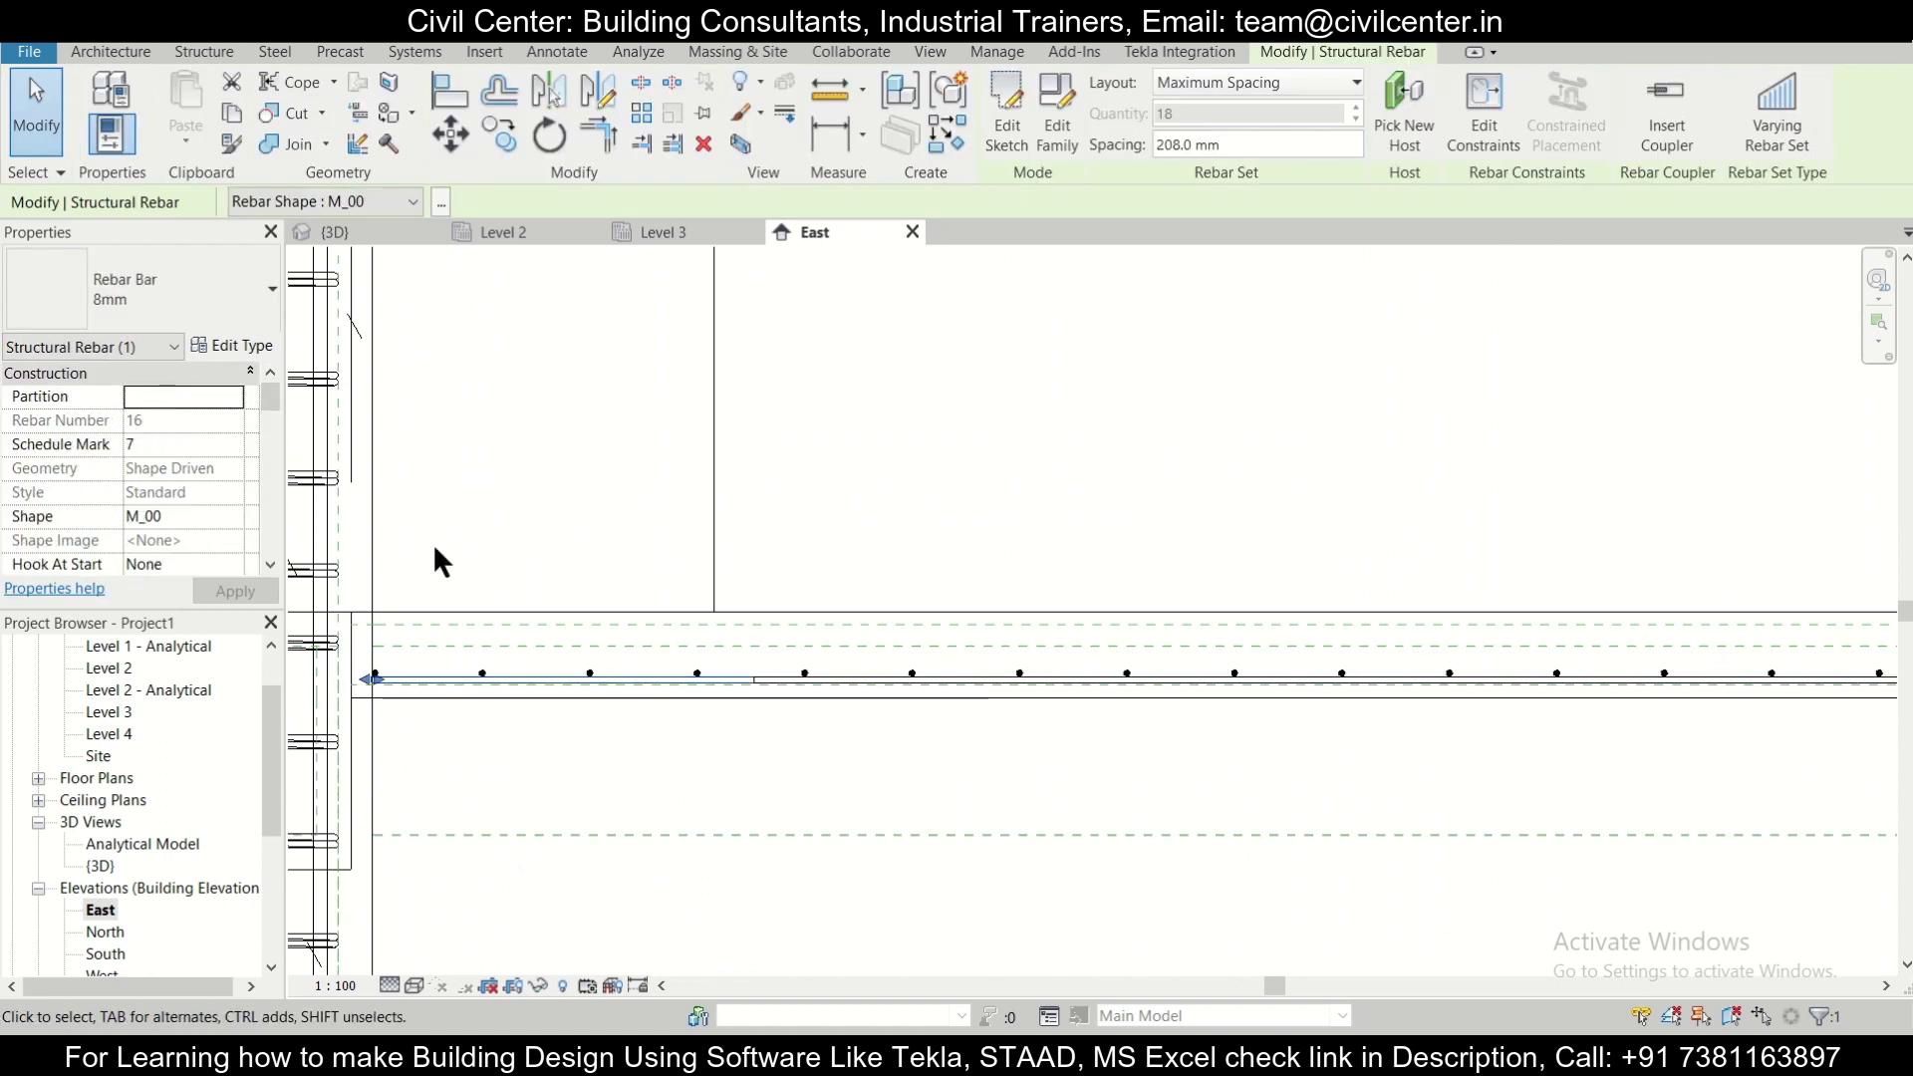
{"action": "scroll", "coordinate": [379, 666], "scroll_direction": "up", "scroll_amount": 3}
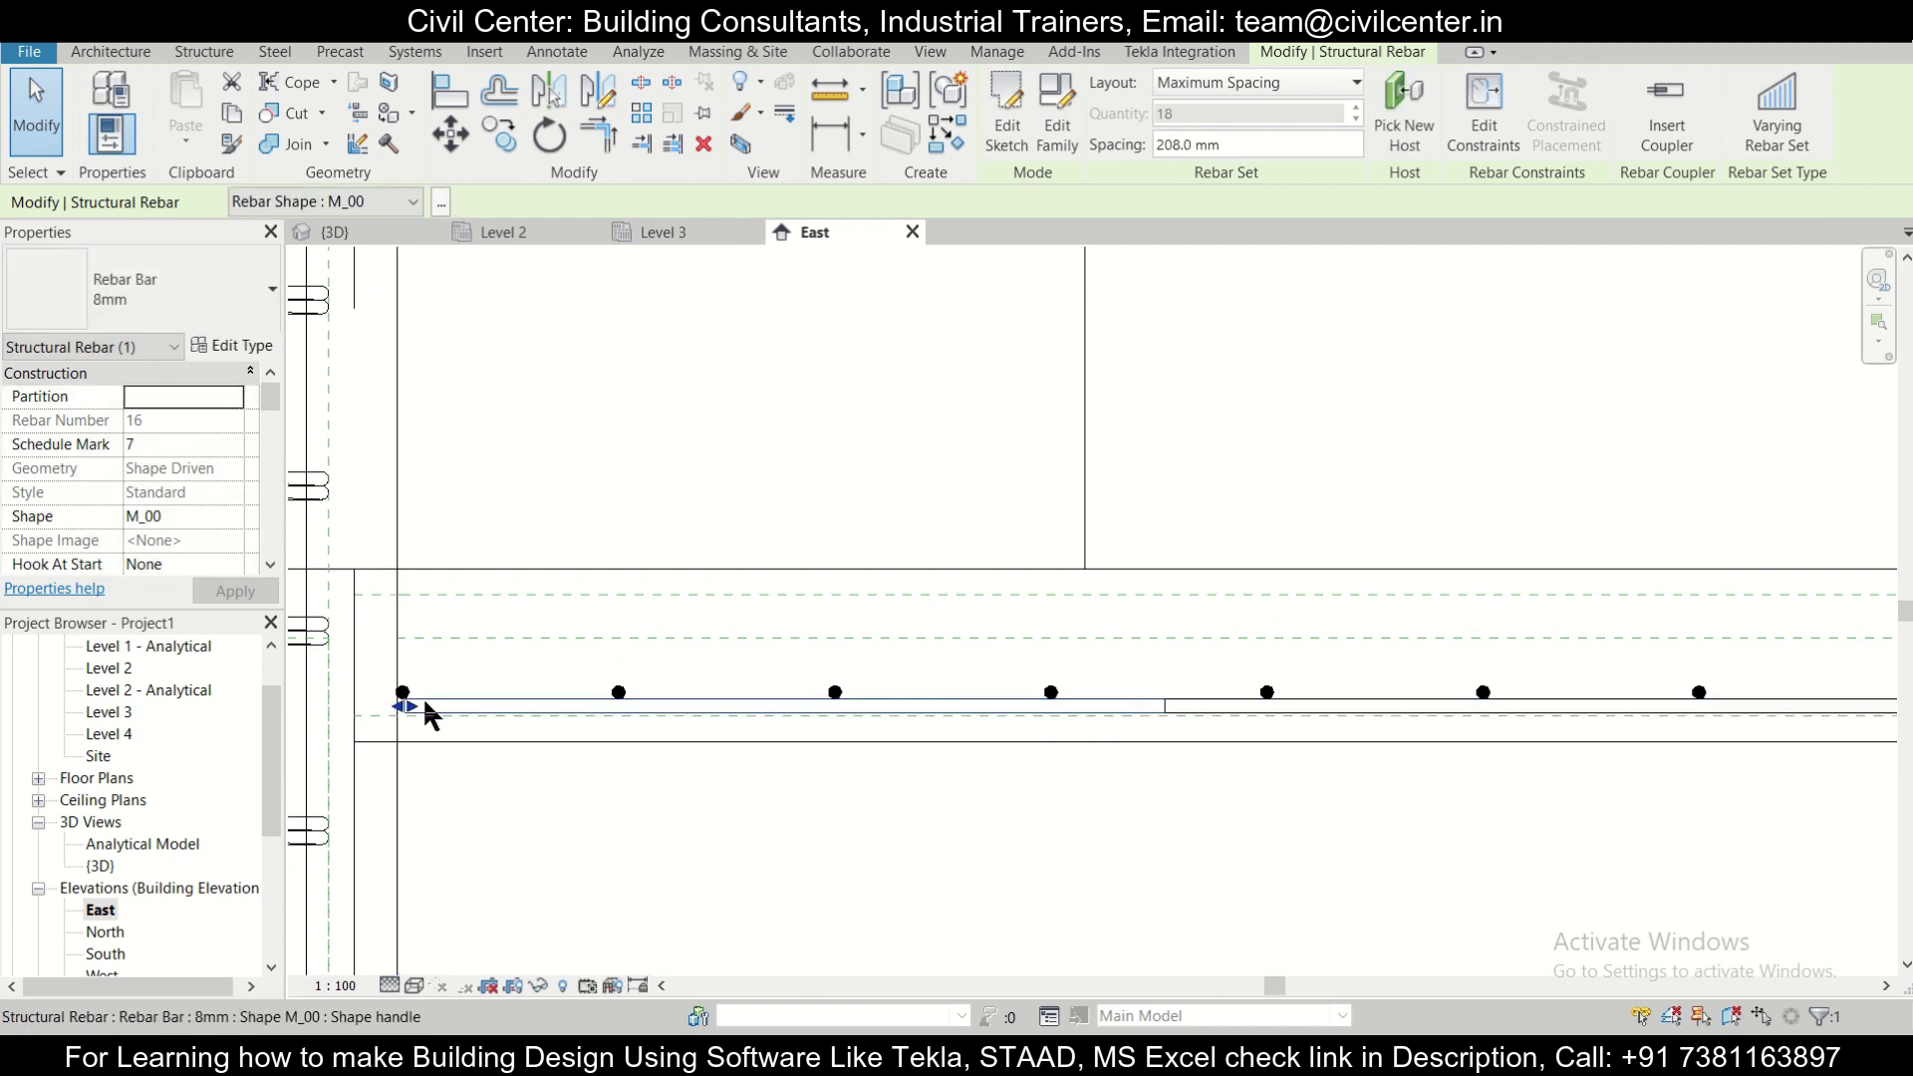
{"action": "scroll", "coordinate": [404, 703], "scroll_direction": "up", "scroll_amount": 1}
{"action": "scroll", "coordinate": [404, 701], "scroll_direction": "up", "scroll_amount": 1}
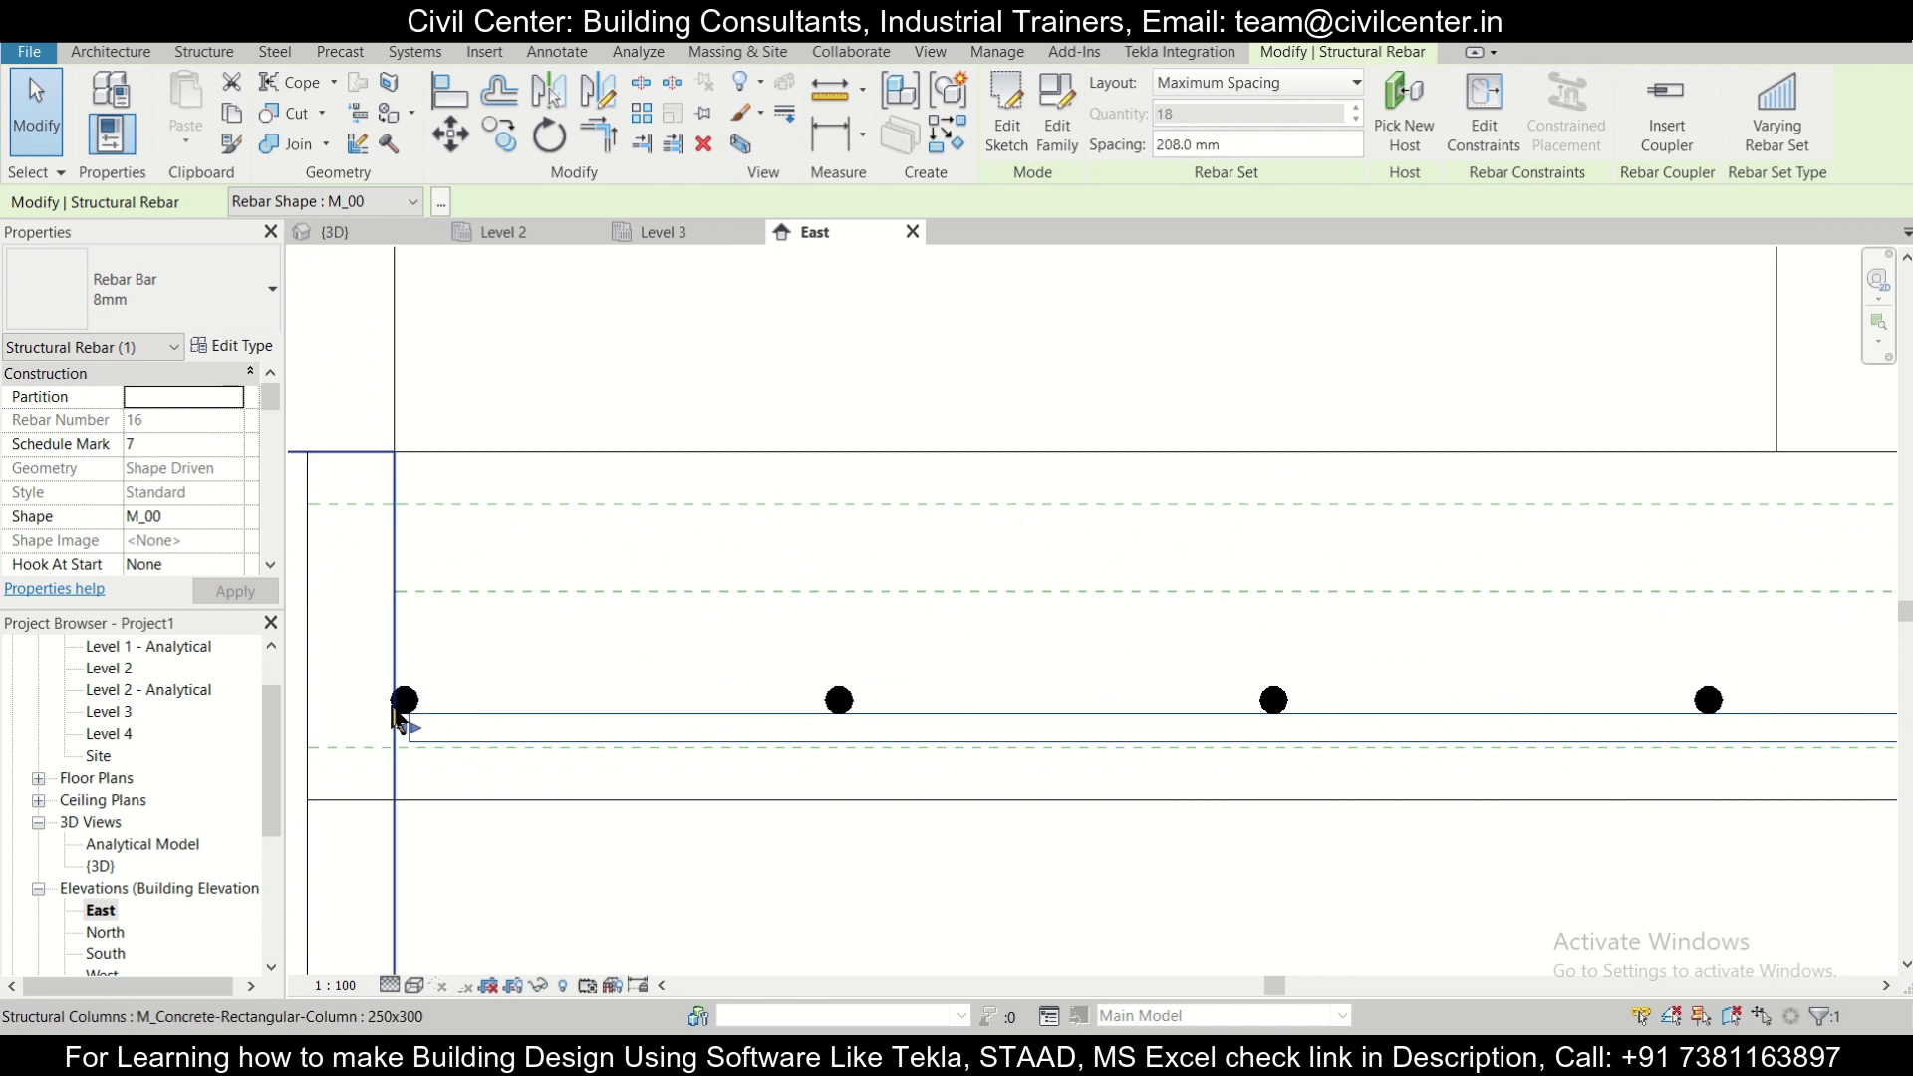
{"action": "left_click", "coordinate": [471, 728], "text": "ctrl"}
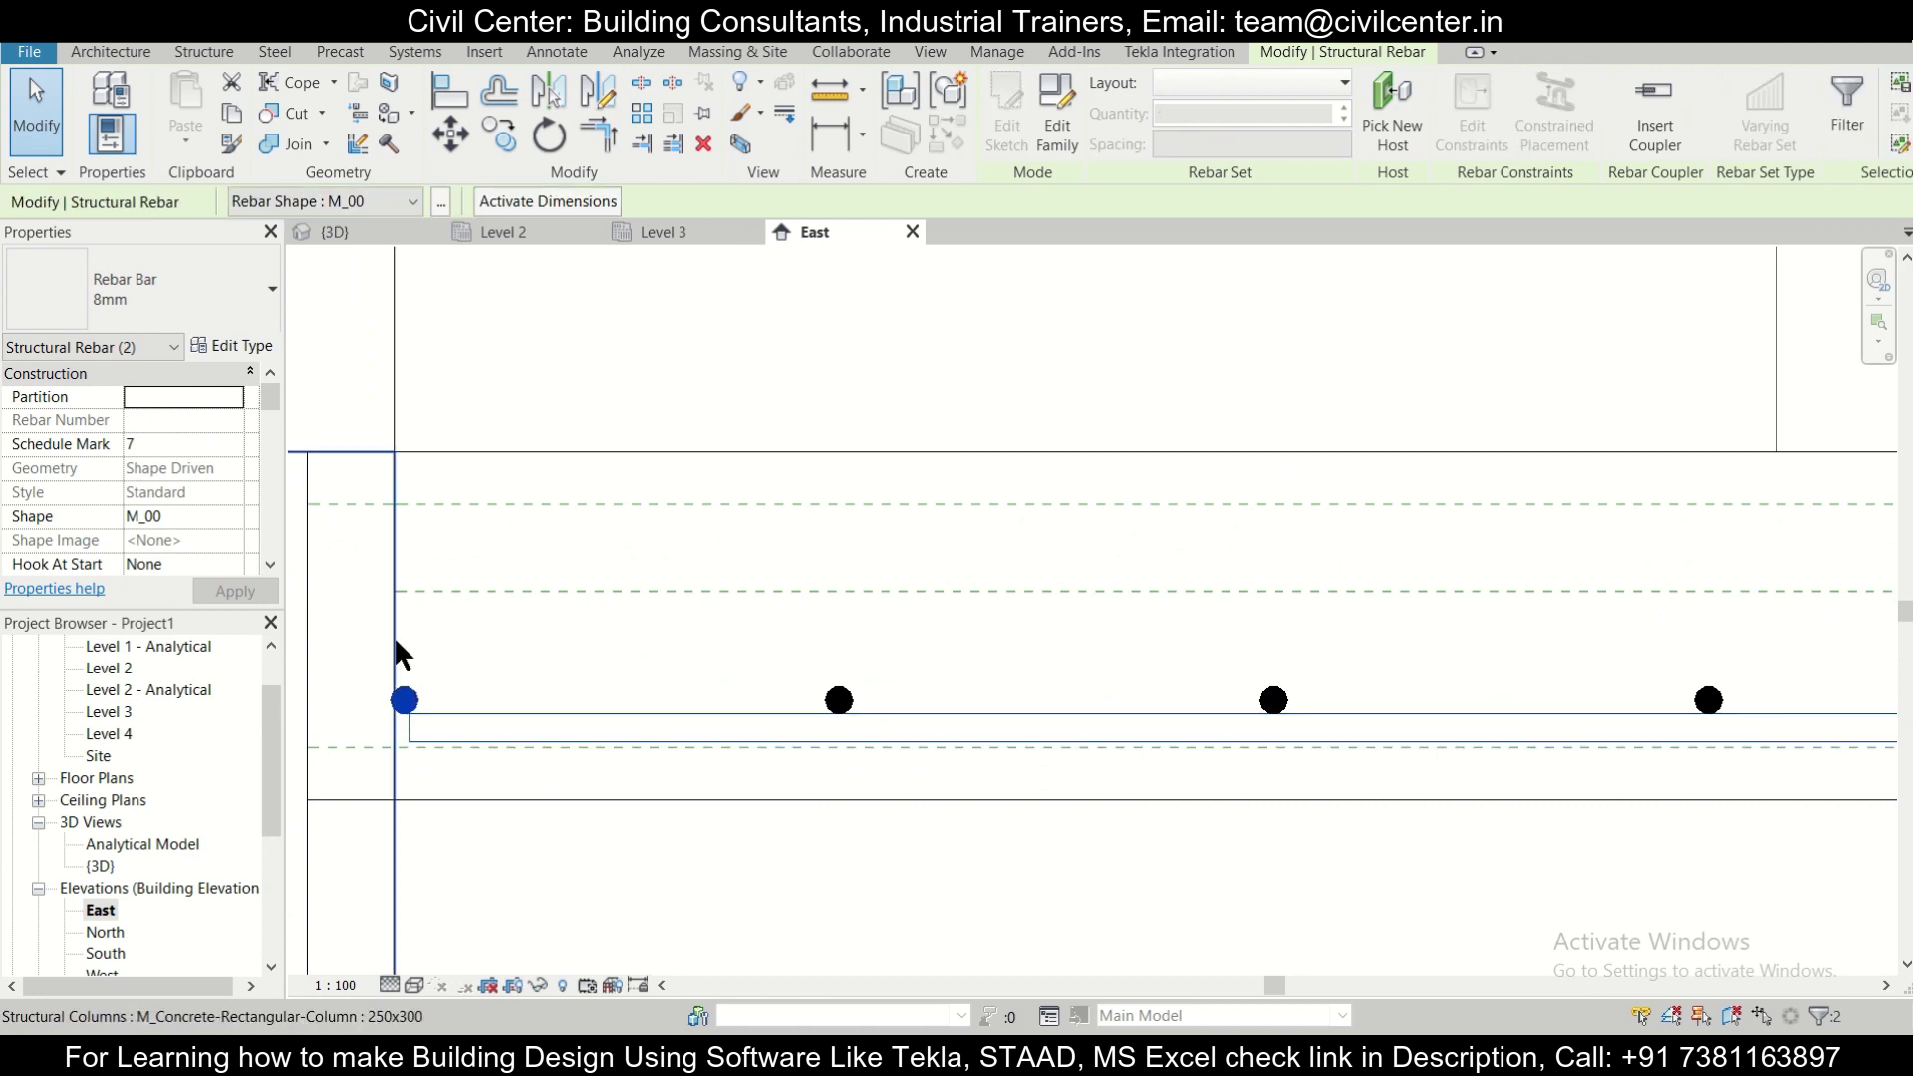
{"action": "scroll", "coordinate": [393, 639], "scroll_direction": "up", "scroll_amount": 1}
{"action": "key", "text": "Escape"}
{"action": "left_click", "coordinate": [444, 753]}
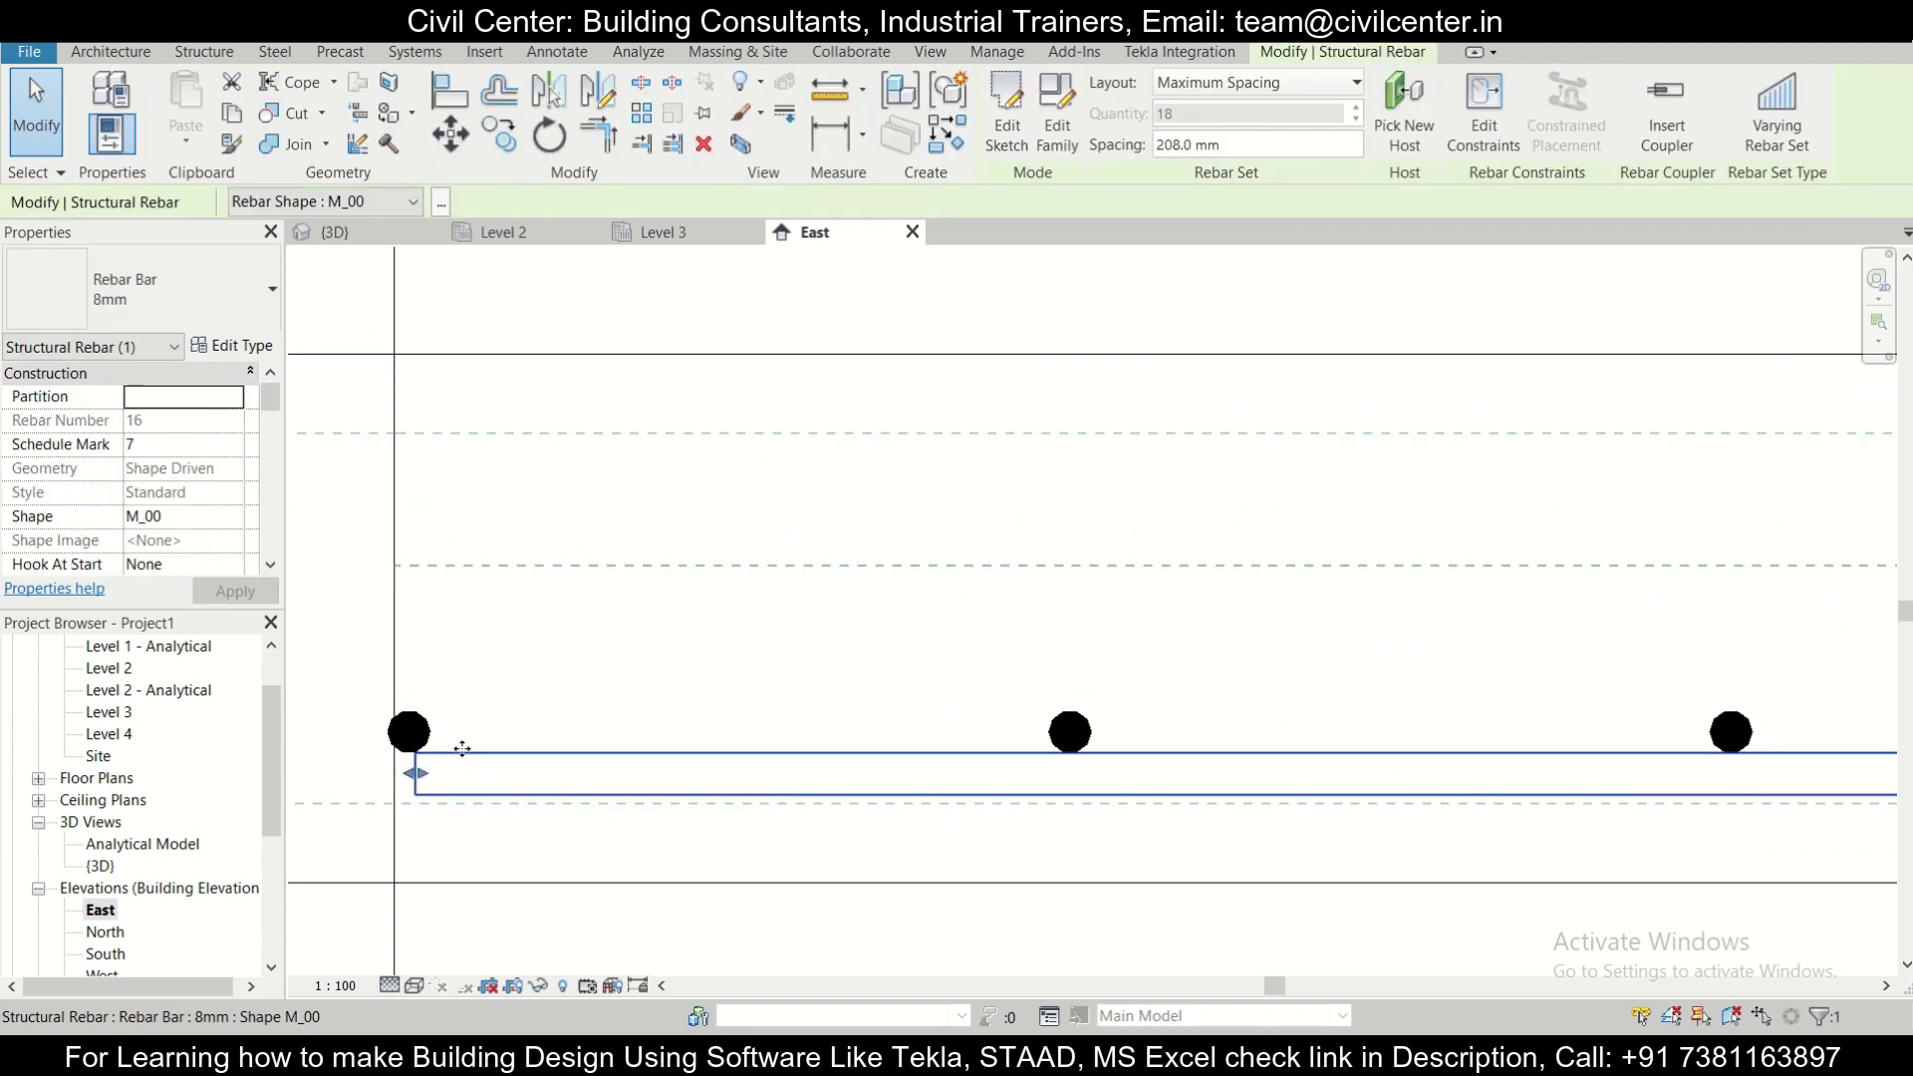
{"action": "left_click_drag", "start_coordinate": [406, 777], "coordinate": [393, 769]}
Copy the bottom 8mm bar set and the first round cross bar at the column face vertically up to the slab's top face.
{"action": "scroll", "coordinate": [479, 749], "scroll_direction": "up", "scroll_amount": 1}
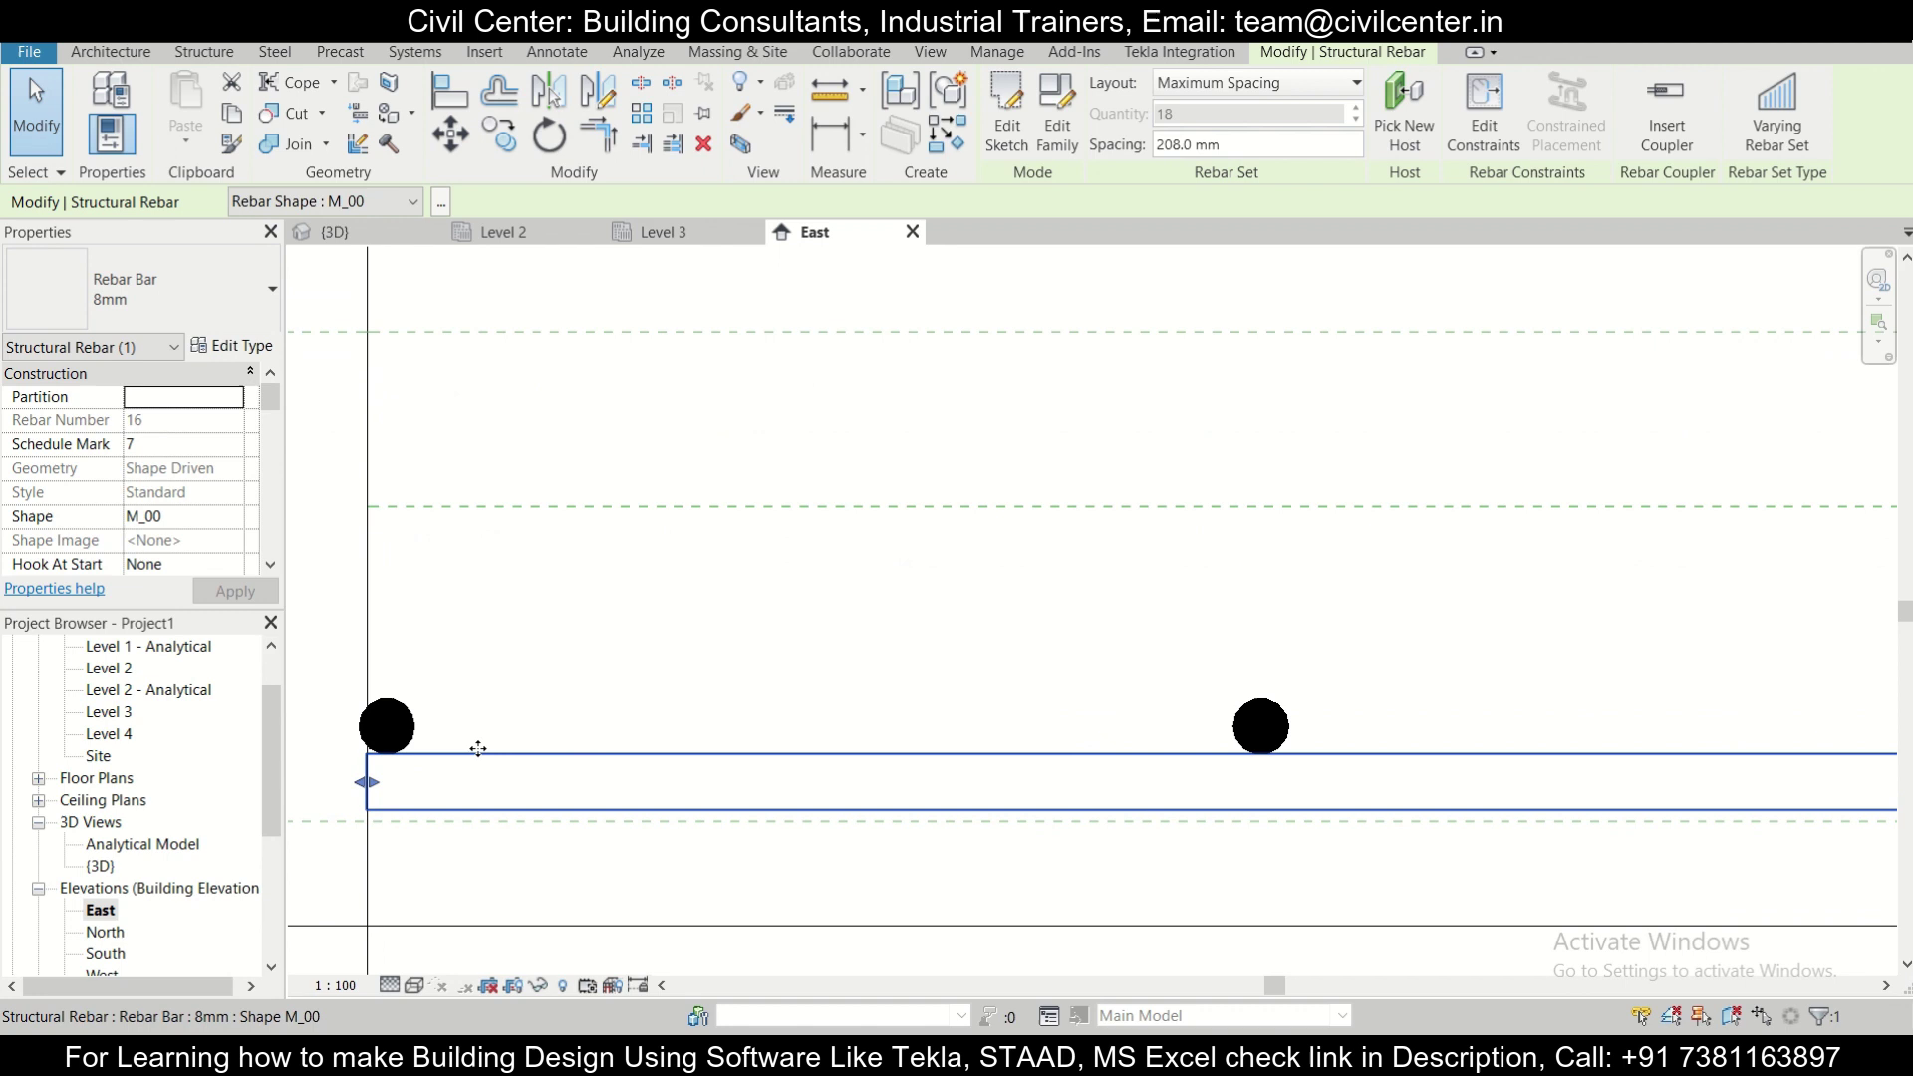
{"action": "left_click", "coordinate": [410, 729], "text": "ctrl"}
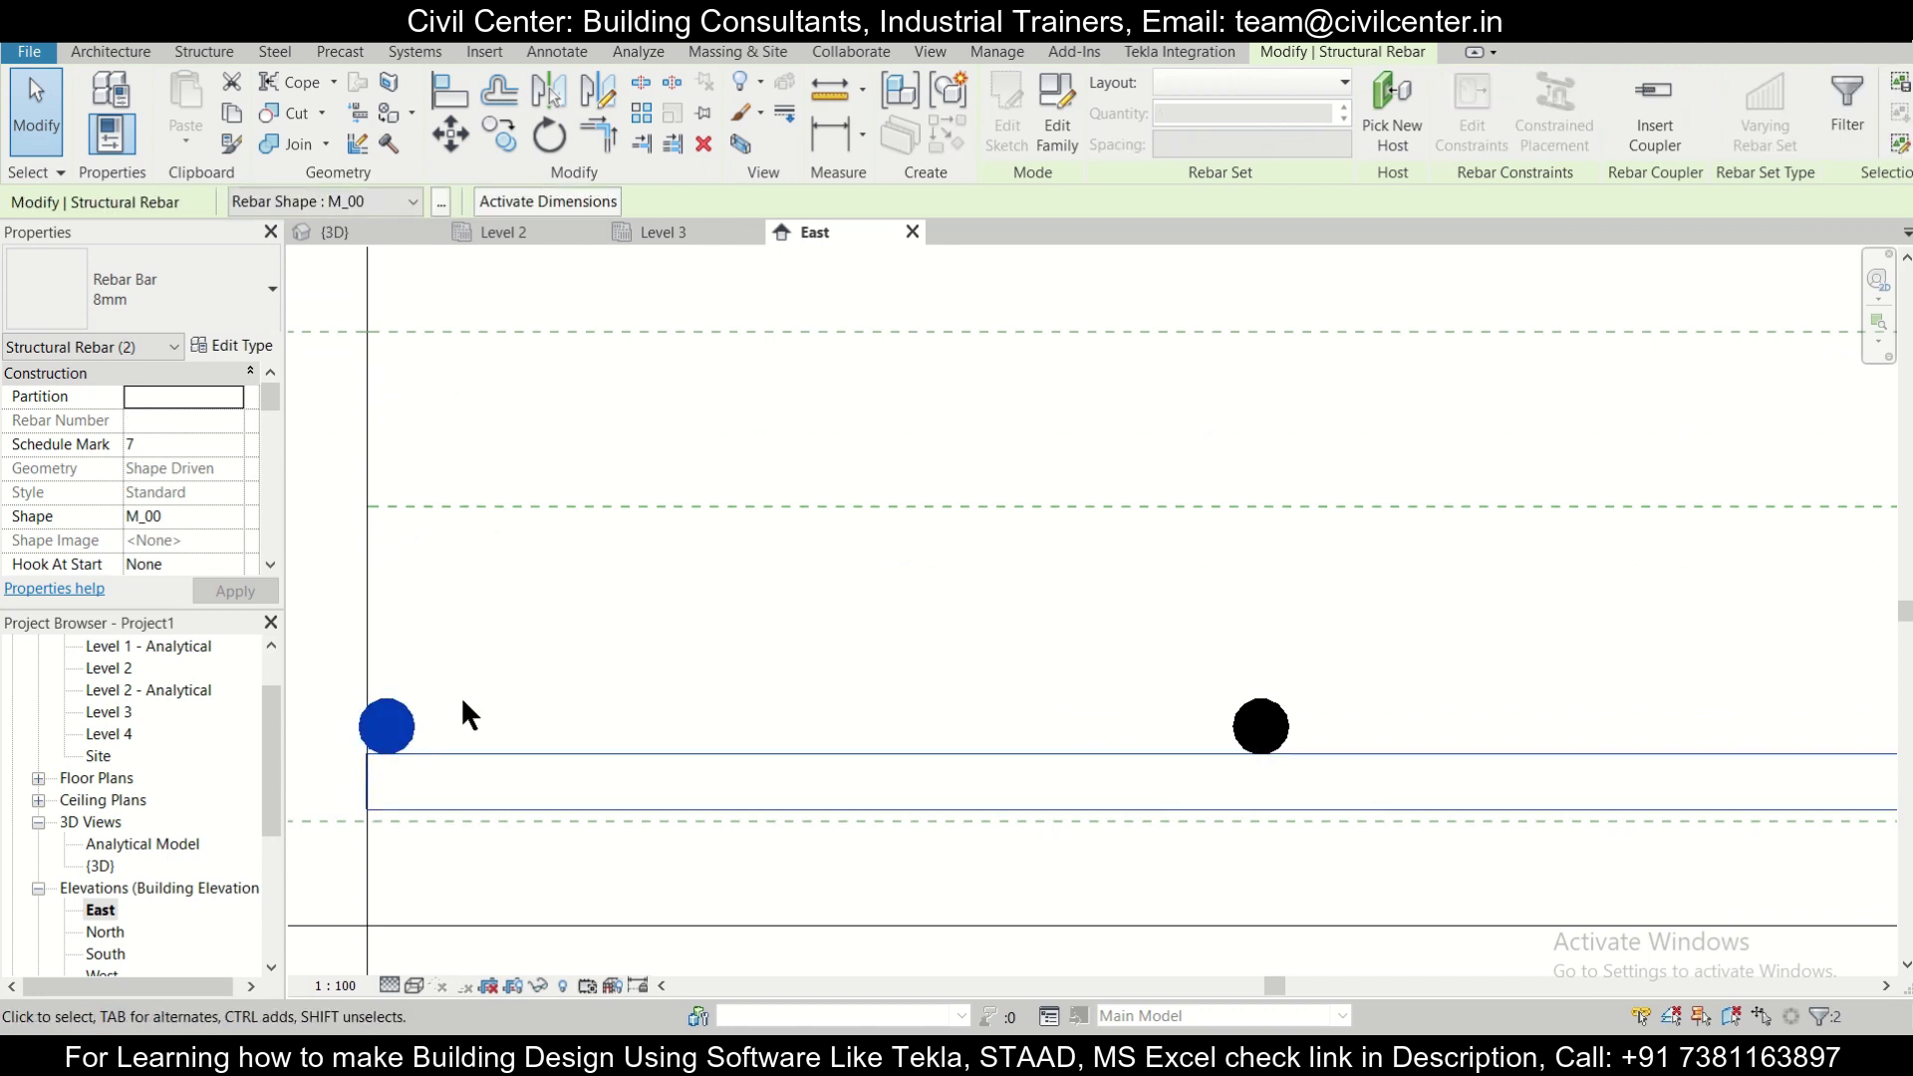
{"action": "scroll", "coordinate": [458, 691], "scroll_direction": "down", "scroll_amount": 1}
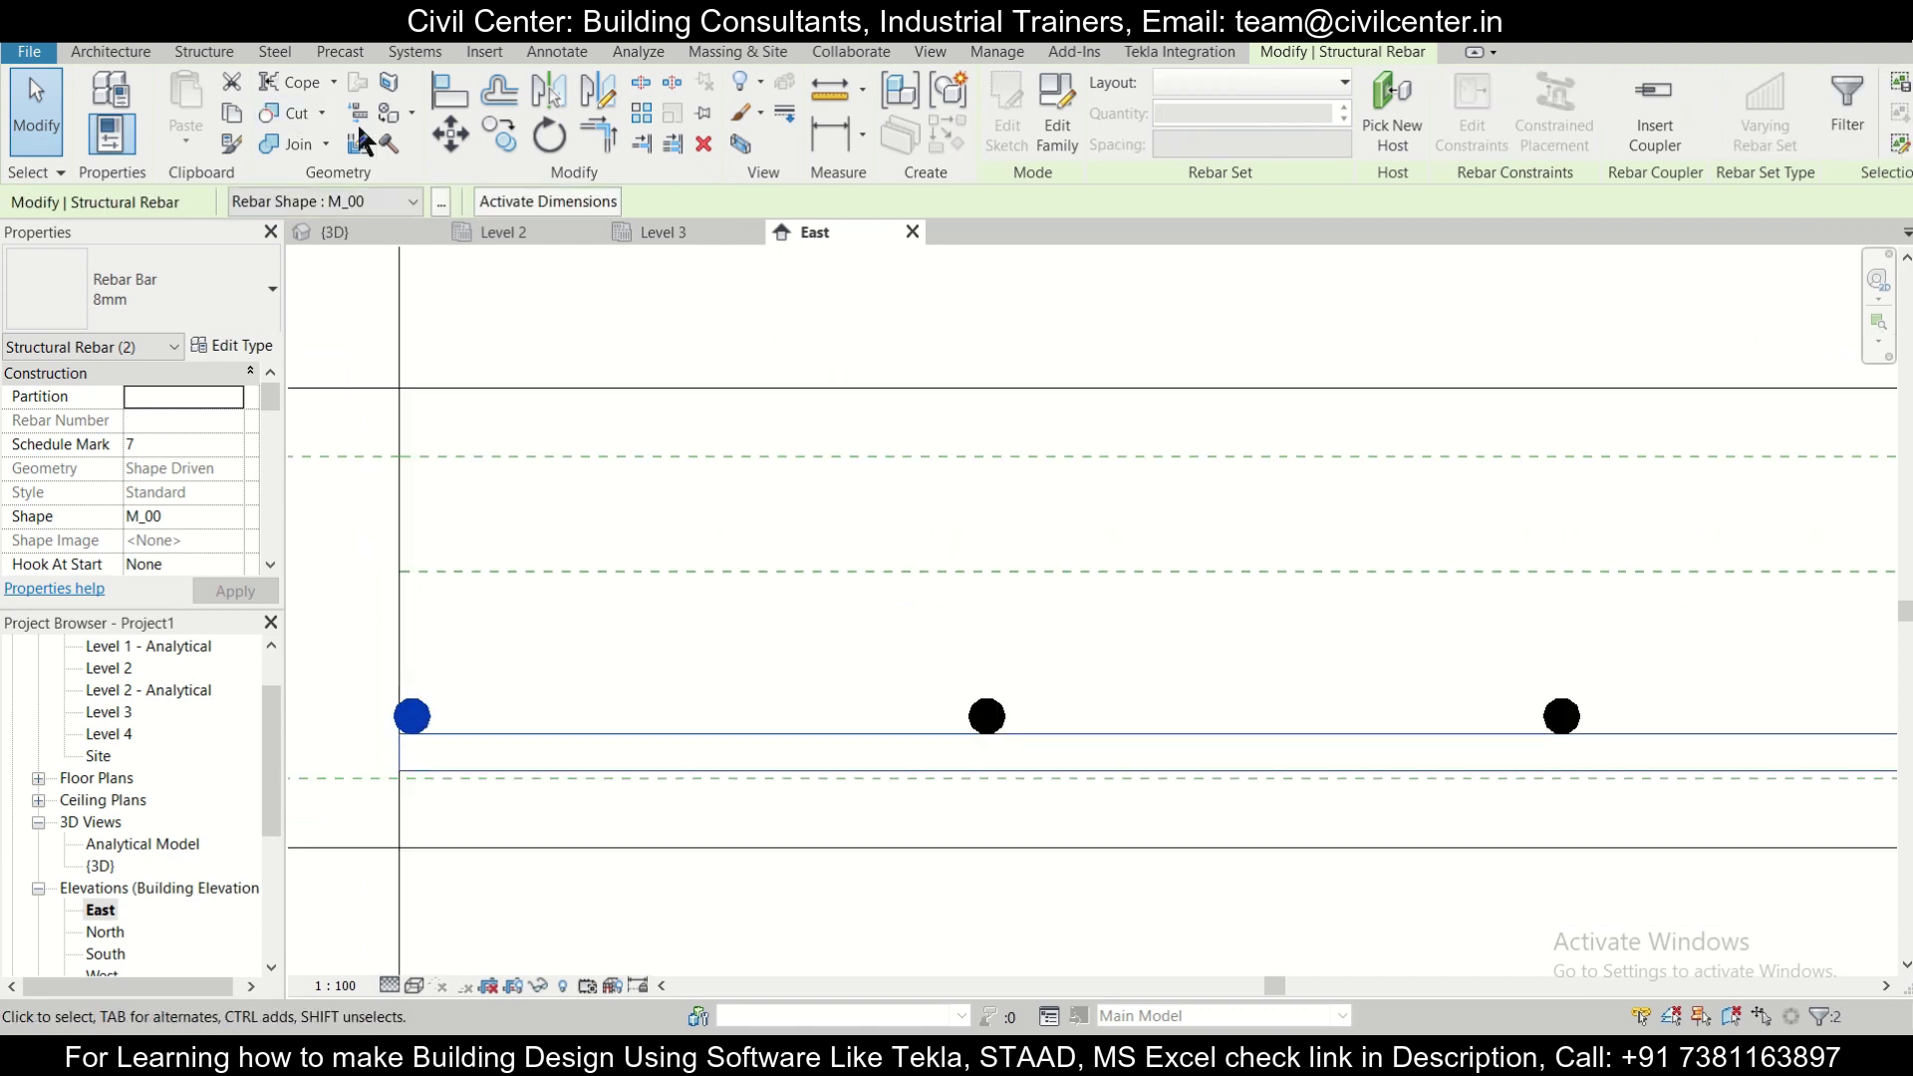
{"action": "left_click", "coordinate": [496, 132]}
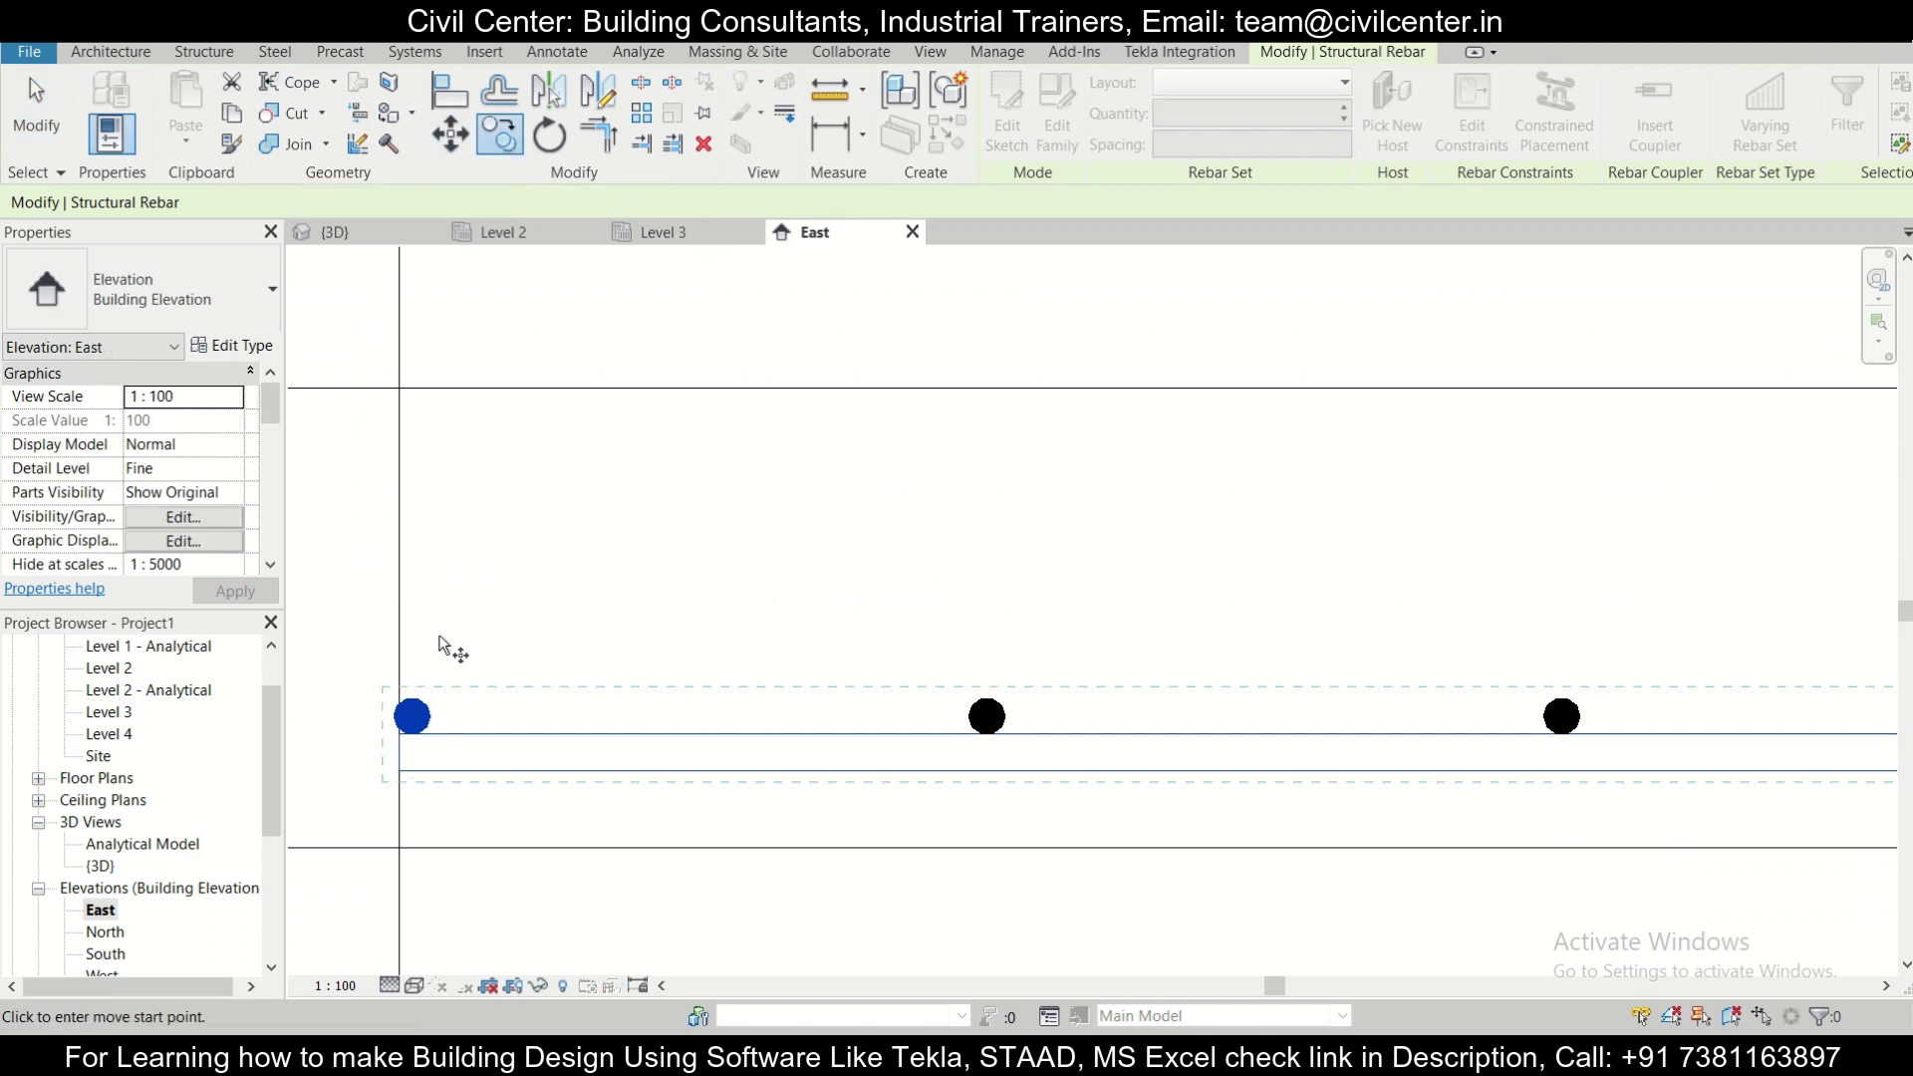
{"action": "left_click", "coordinate": [412, 697]}
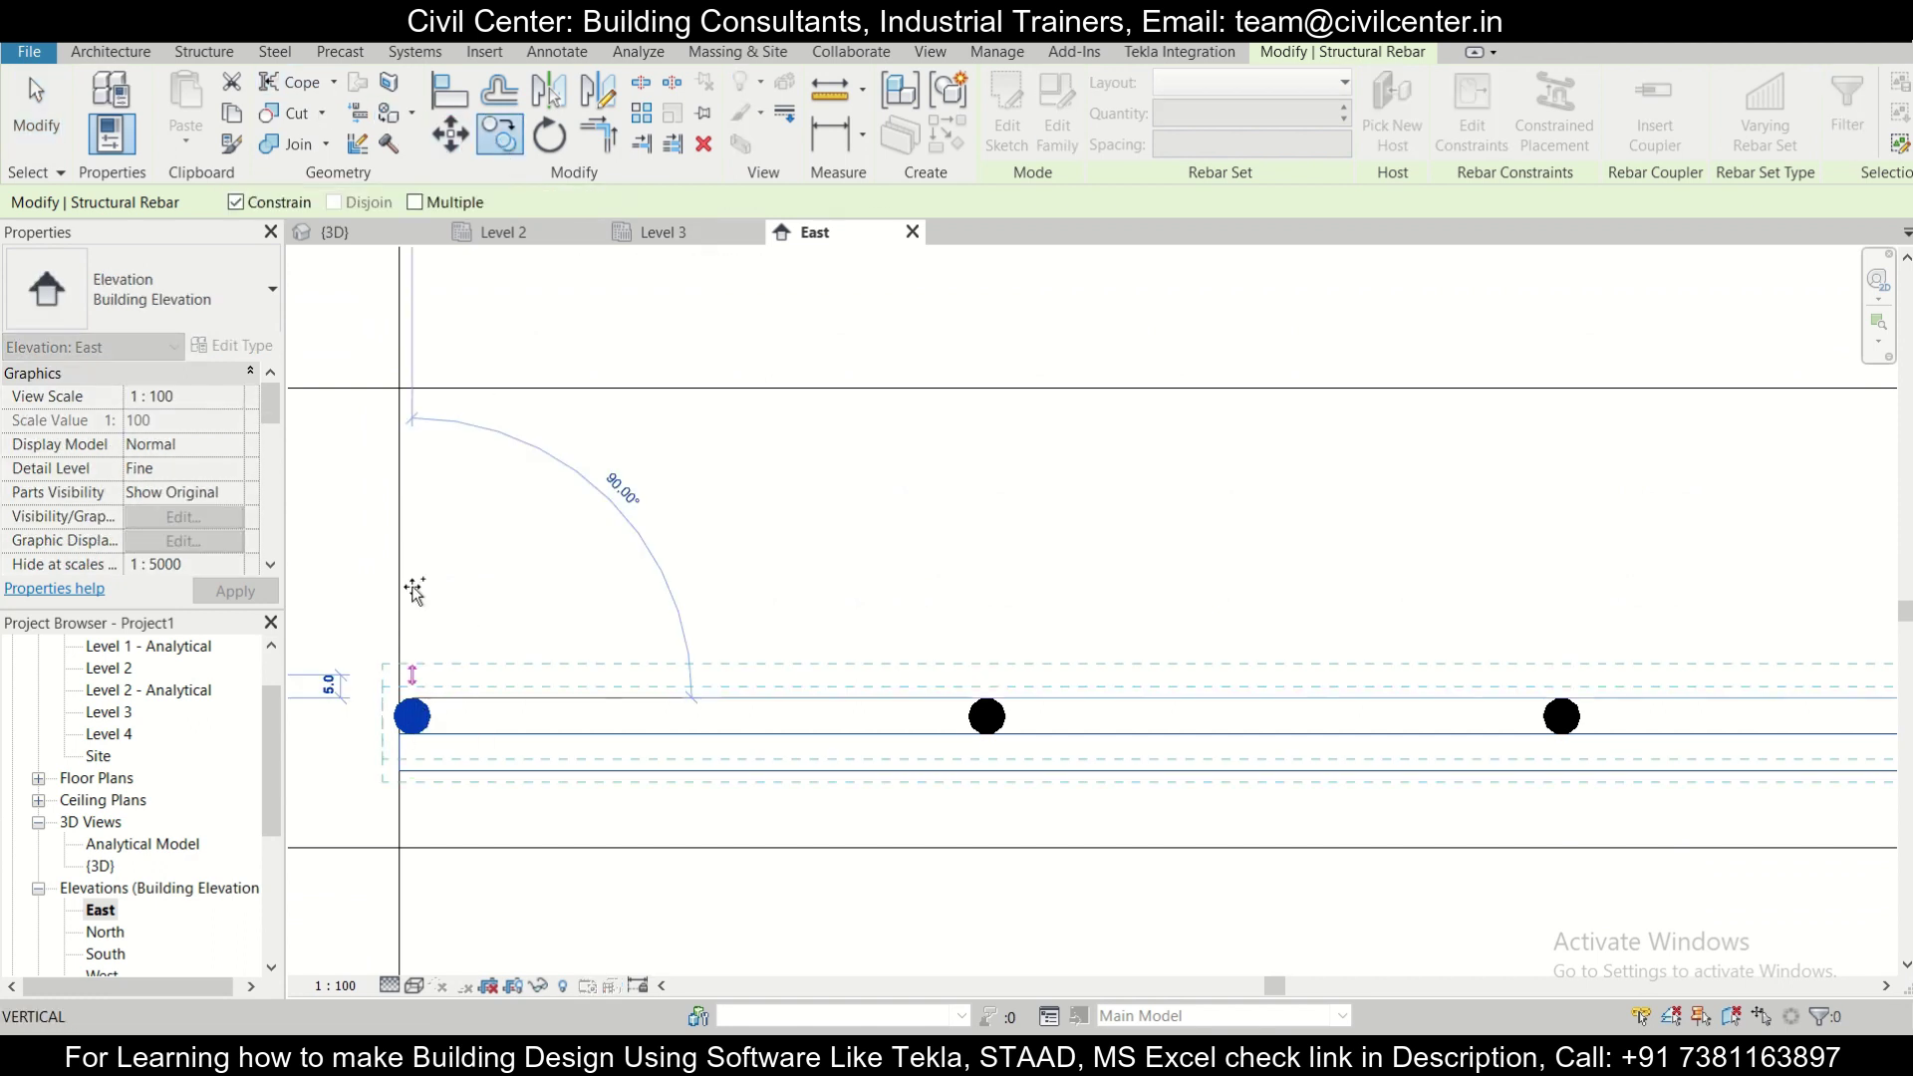
{"action": "left_click", "coordinate": [414, 388]}
Shorten the copied top 8mm bar set so its far end stops at the 0.1L grid line near the starting column.
{"action": "scroll", "coordinate": [503, 440], "scroll_direction": "down", "scroll_amount": 4}
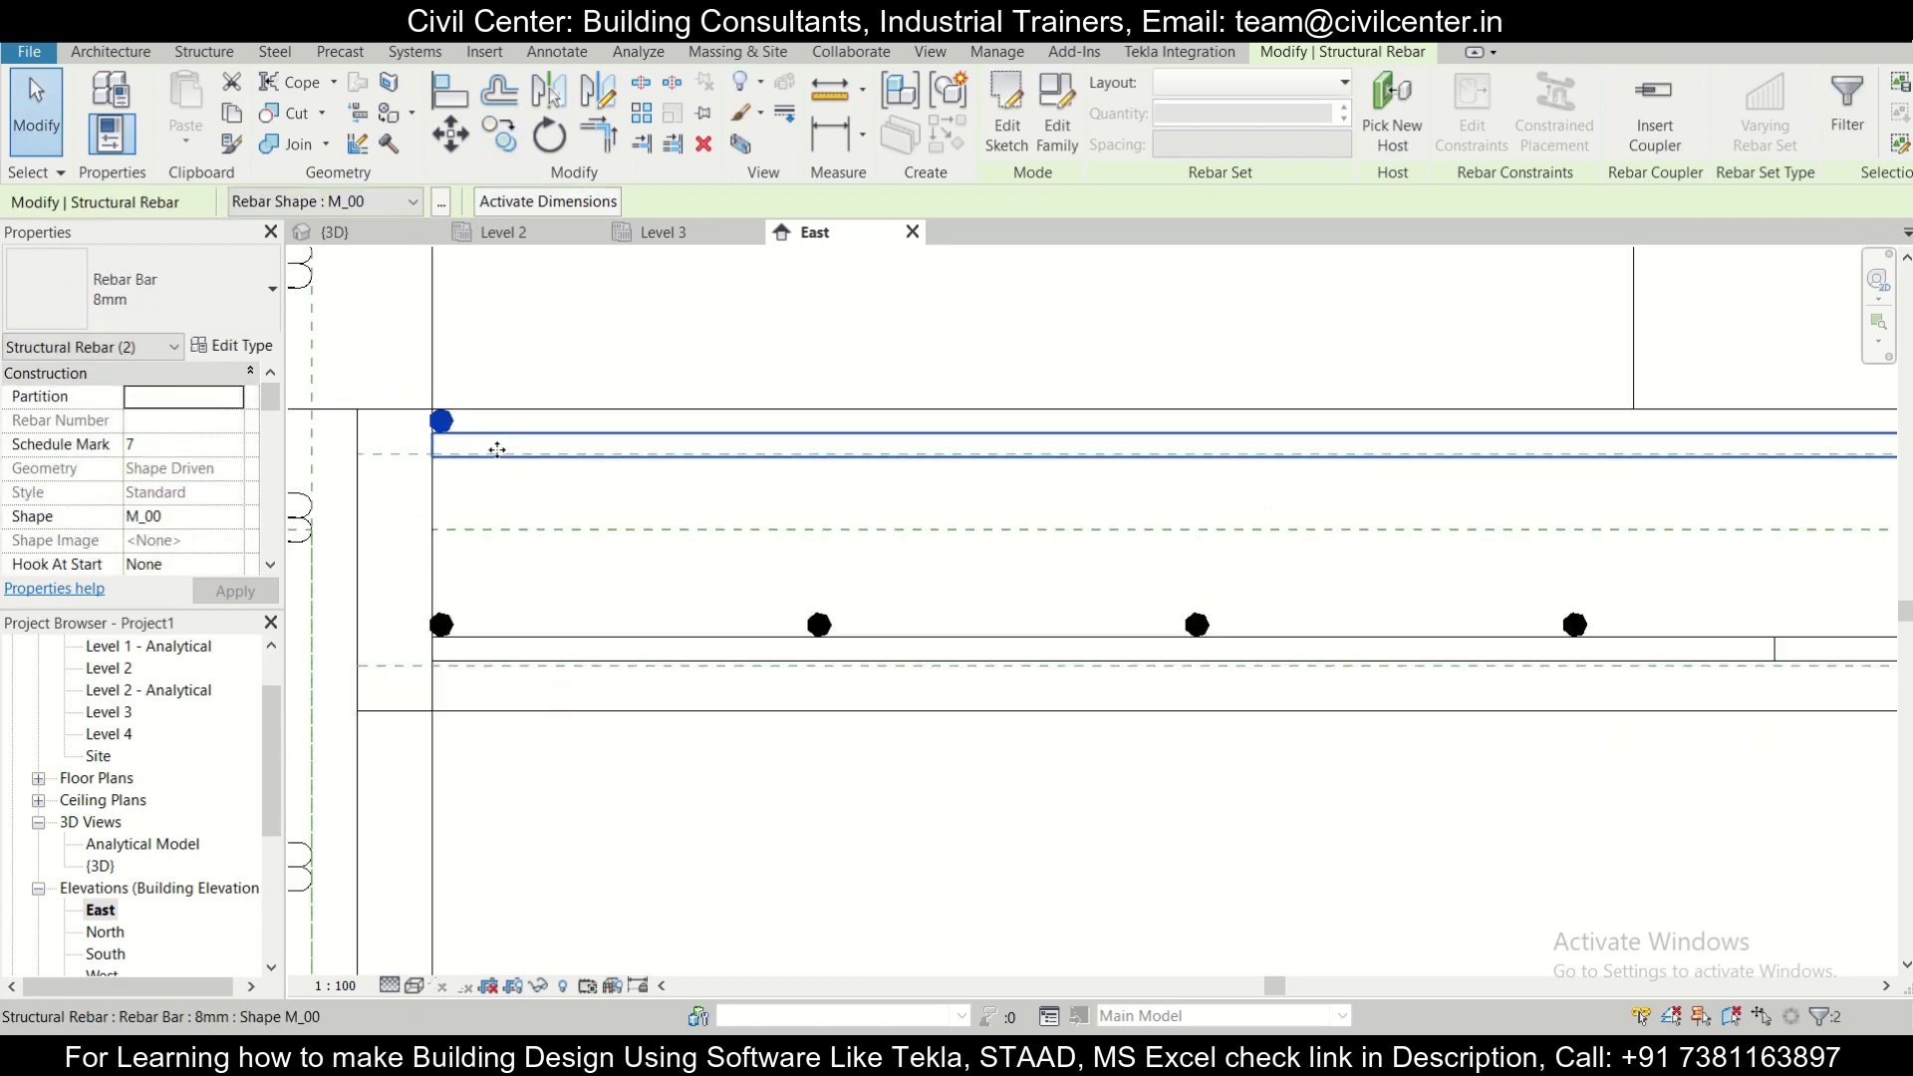
{"action": "scroll", "coordinate": [606, 468], "scroll_direction": "down", "scroll_amount": 4}
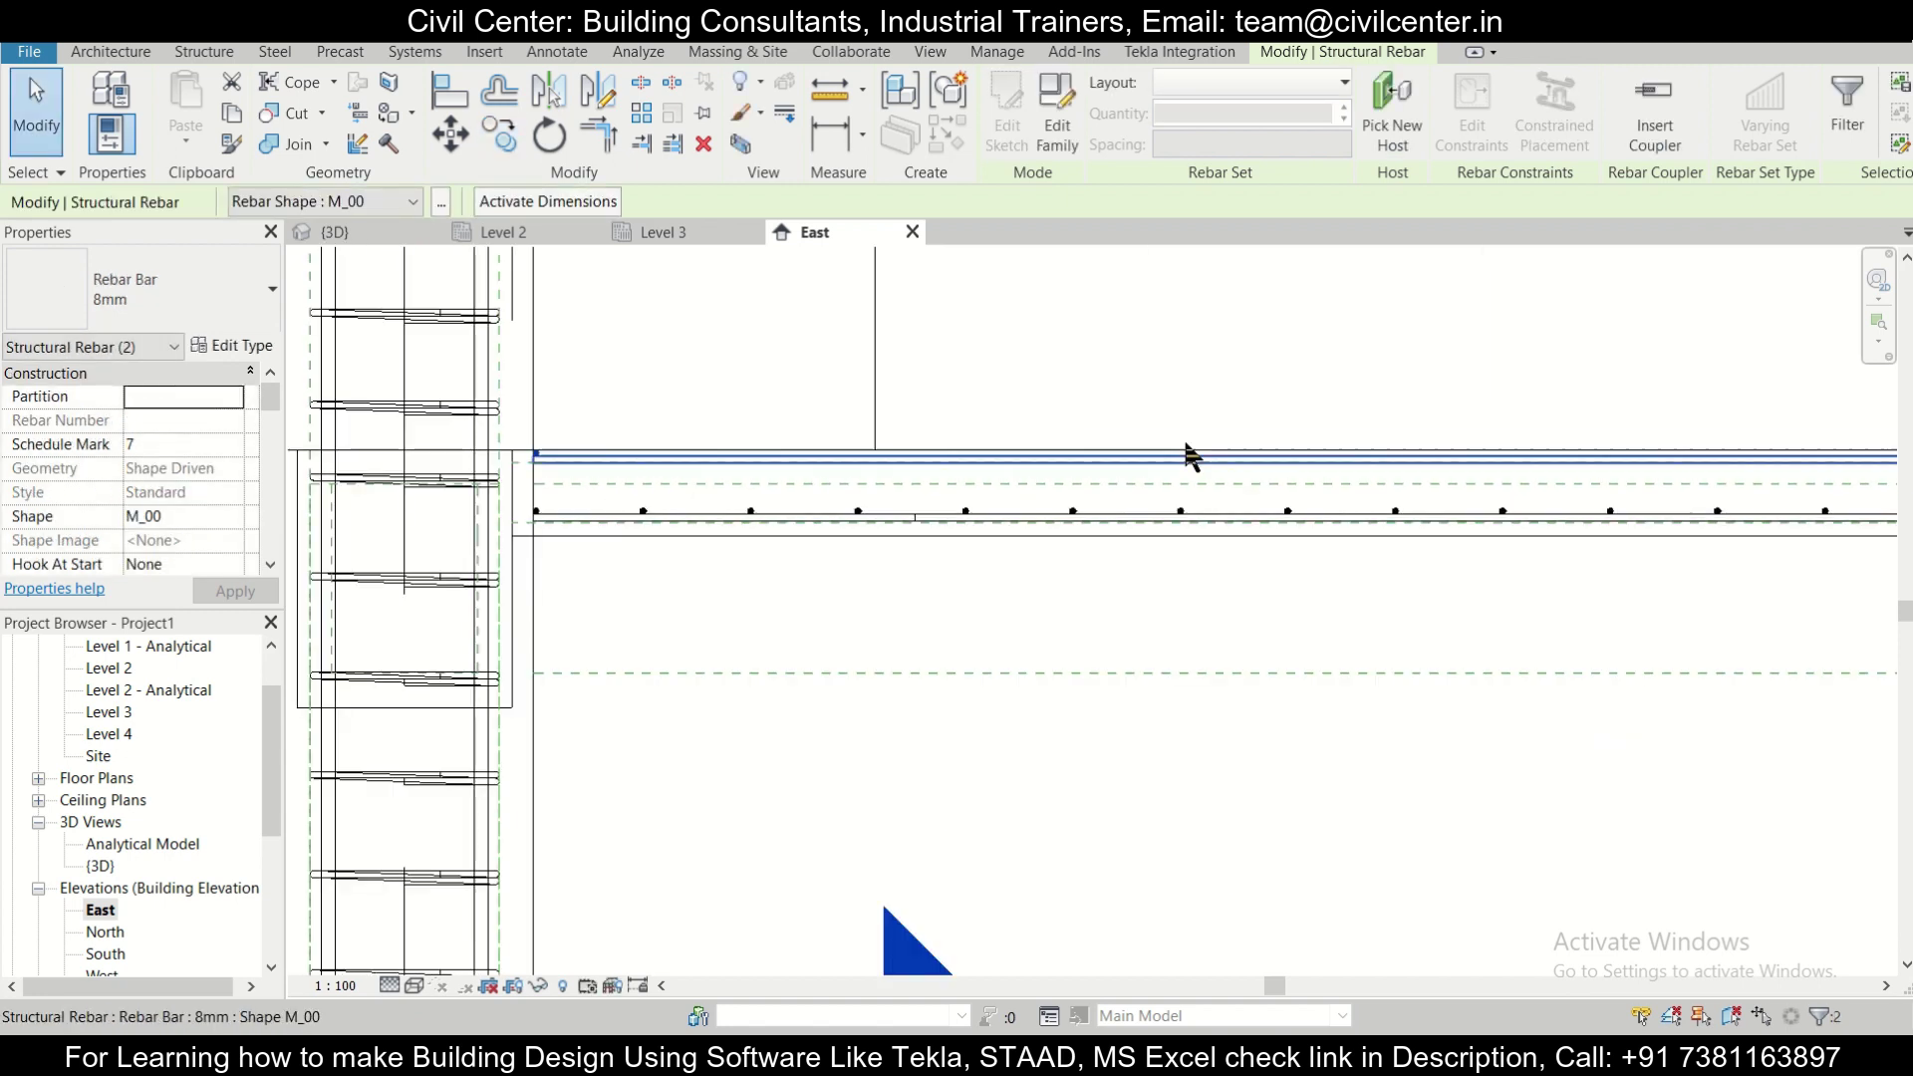
{"action": "scroll", "coordinate": [864, 513], "scroll_direction": "down", "scroll_amount": 3}
{"action": "scroll", "coordinate": [880, 499], "scroll_direction": "up", "scroll_amount": 3}
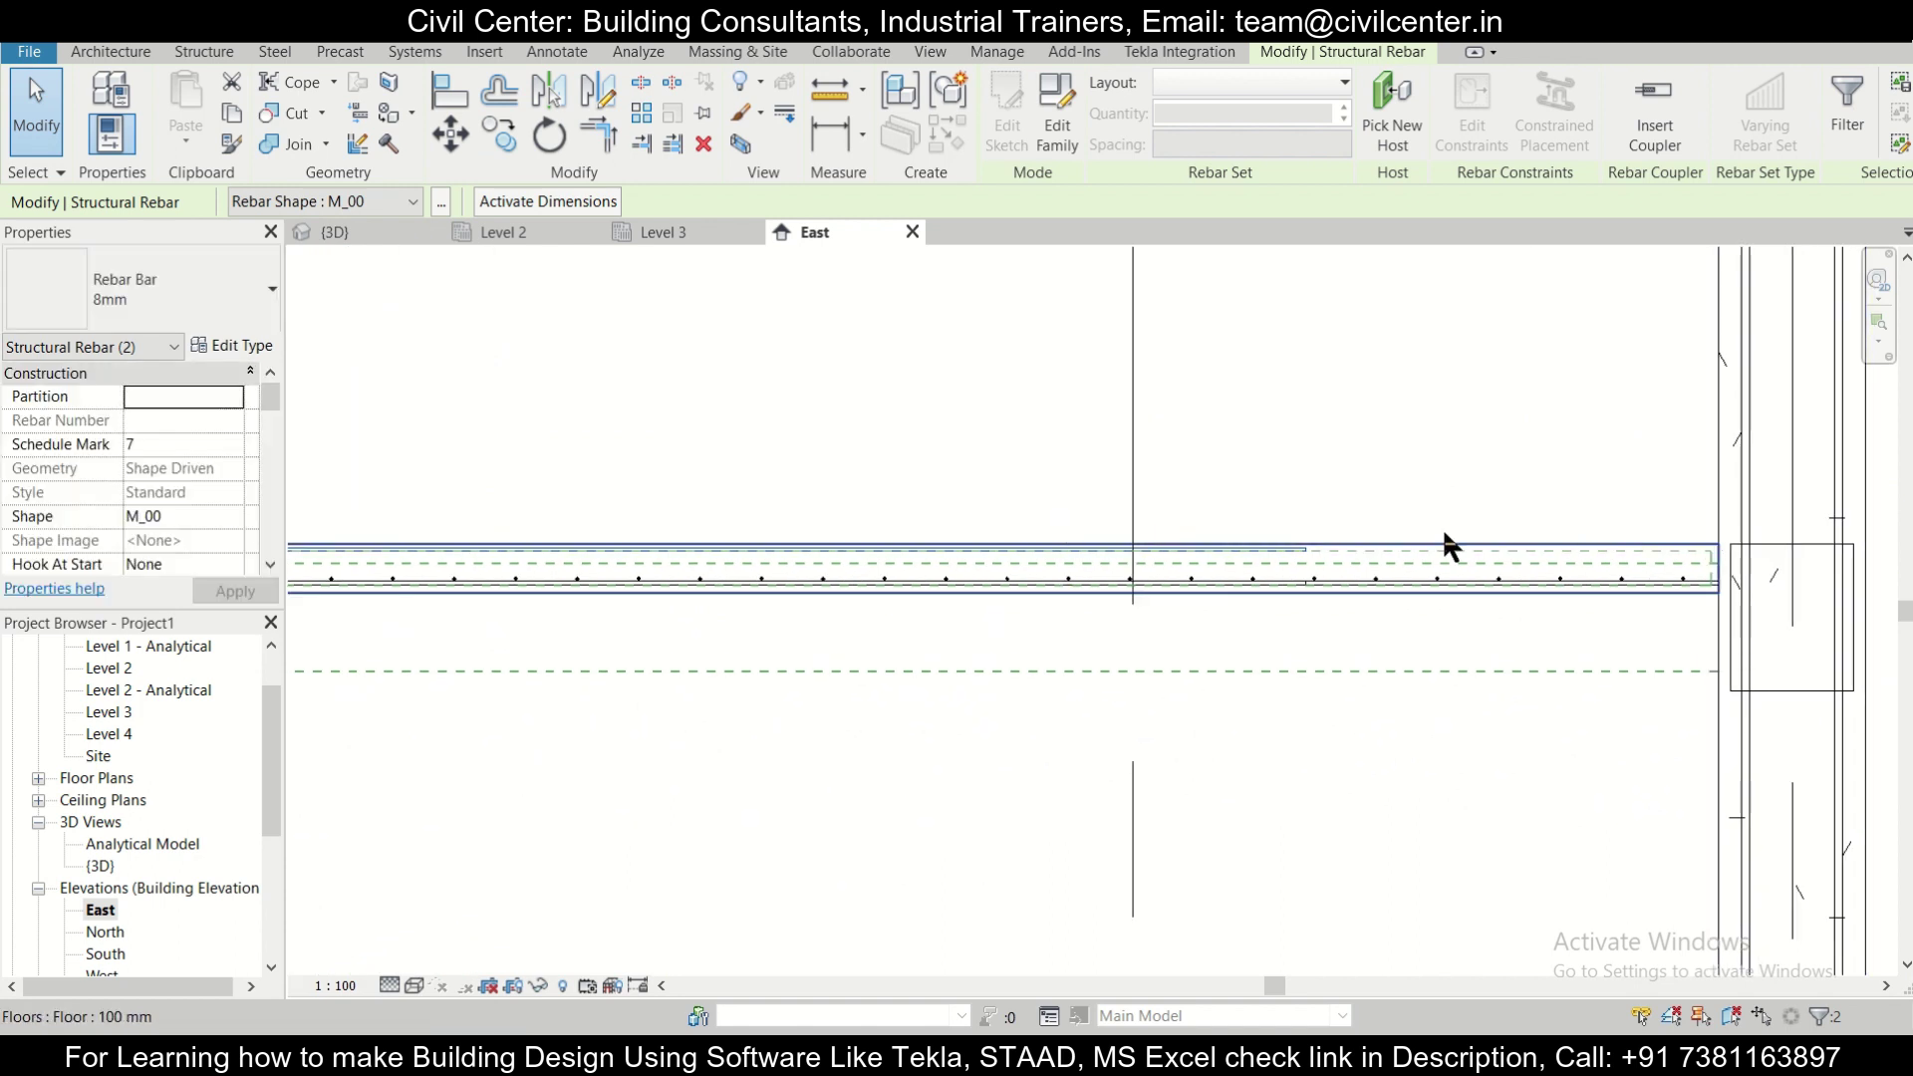
{"action": "scroll", "coordinate": [1285, 568], "scroll_direction": "up", "scroll_amount": 1}
{"action": "left_click", "coordinate": [1201, 549]}
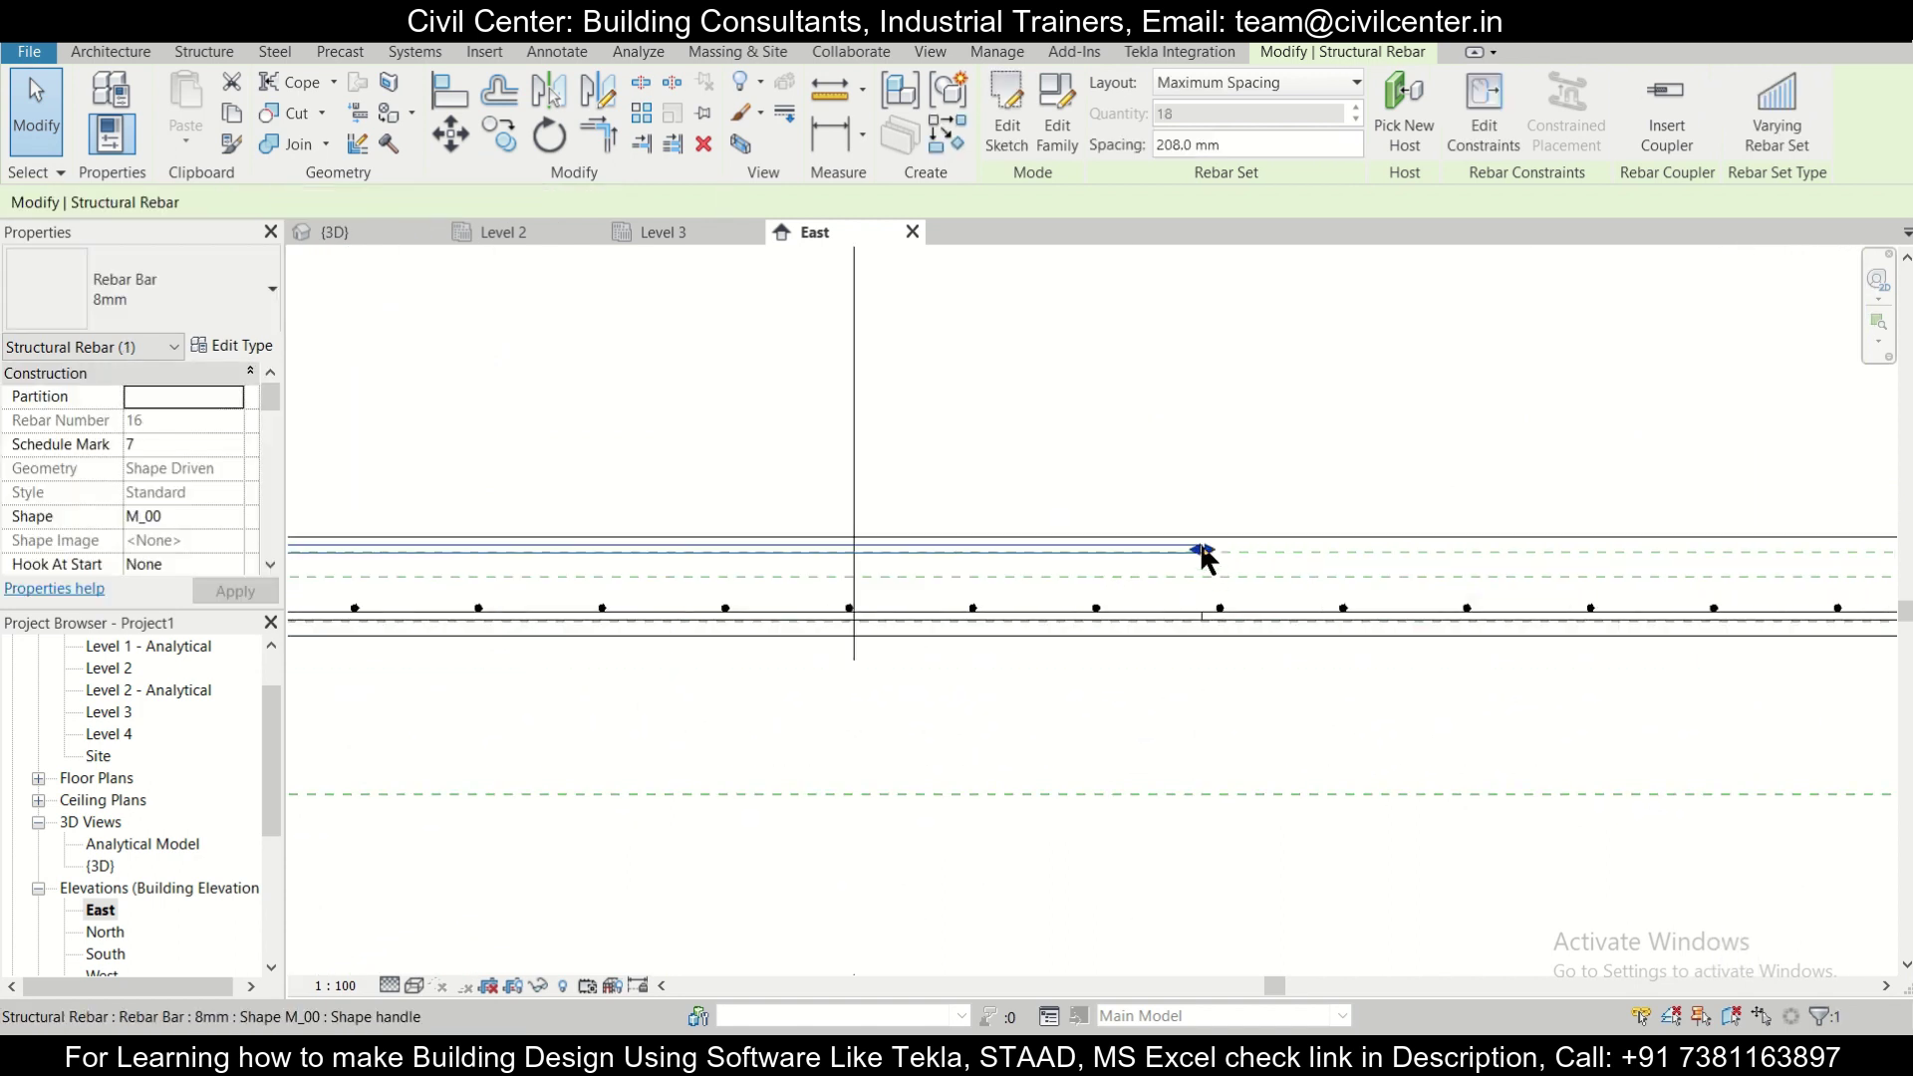
{"action": "left_click_drag", "start_coordinate": [1200, 549], "coordinate": [611, 568]}
{"action": "scroll", "coordinate": [670, 504], "scroll_direction": "down", "scroll_amount": 3}
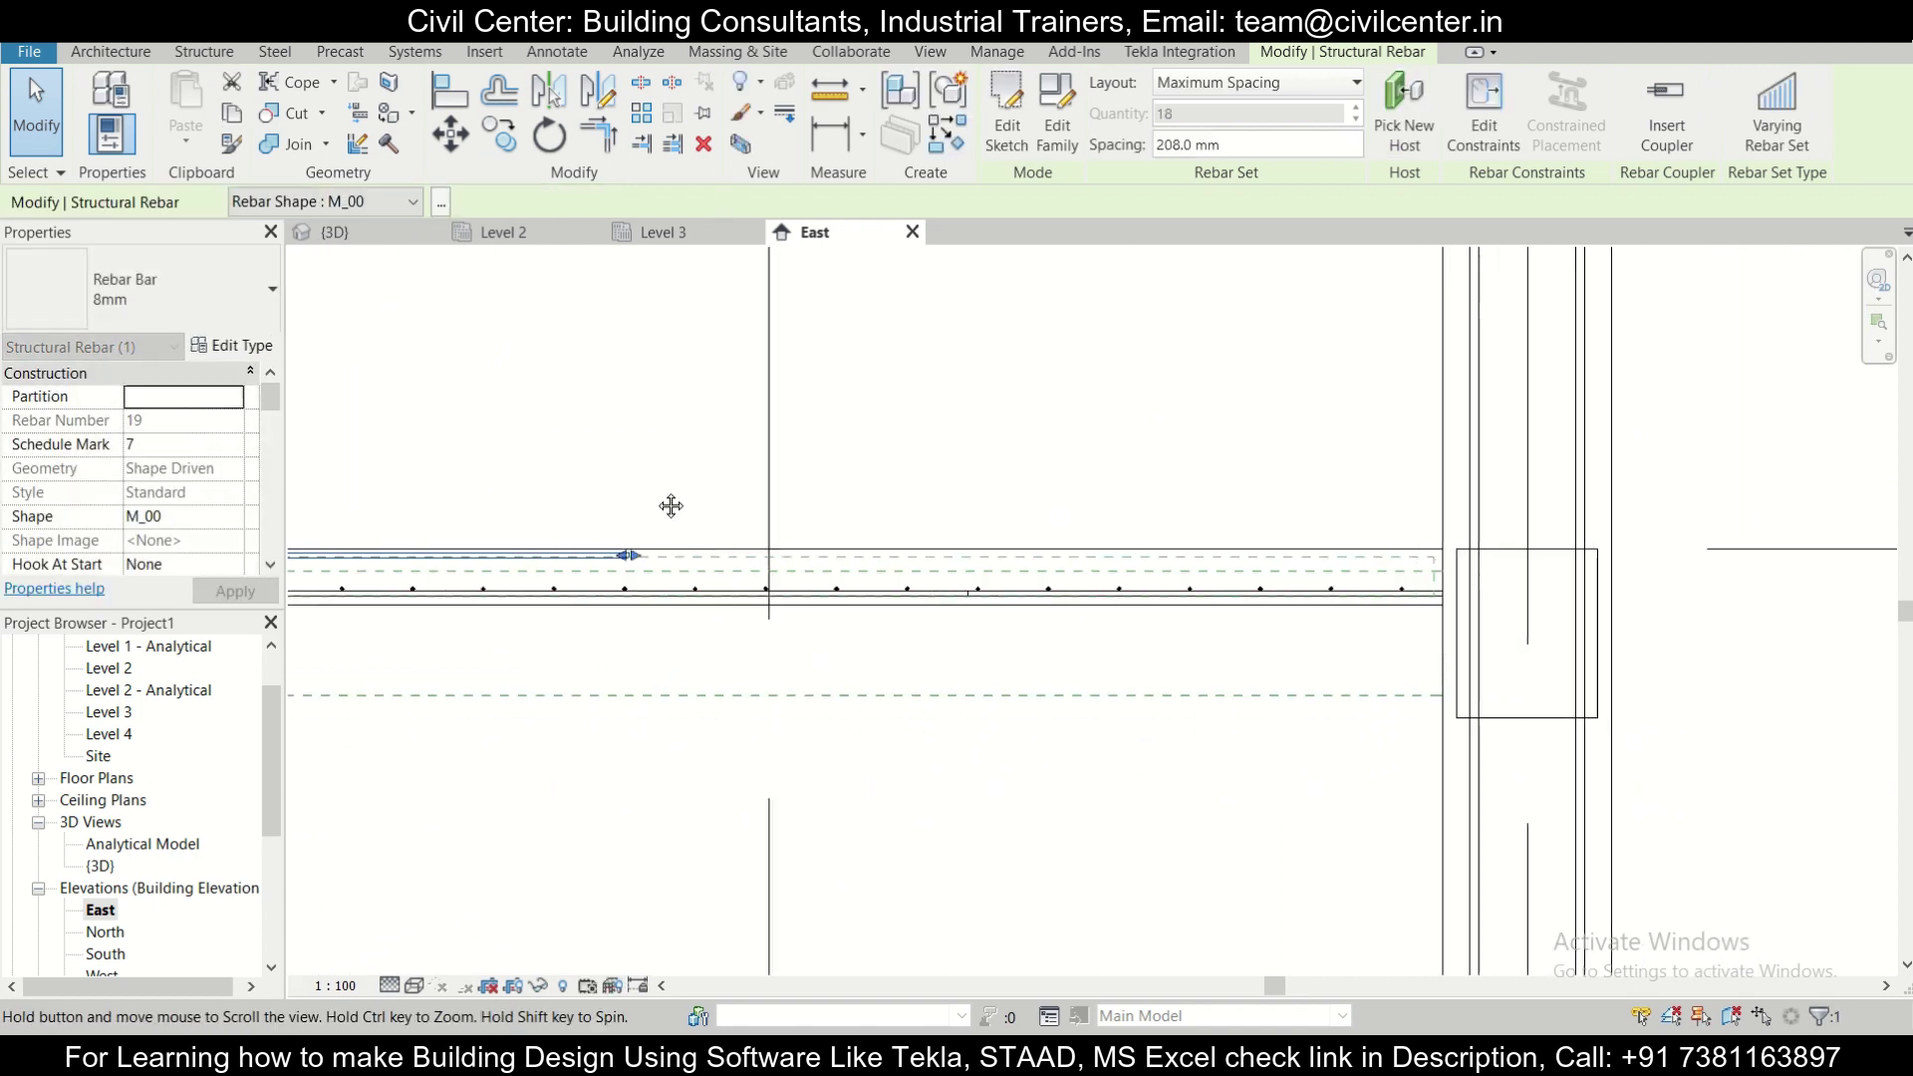
{"action": "left_click_drag", "start_coordinate": [1493, 531], "coordinate": [445, 565]}
{"action": "scroll", "coordinate": [1188, 417], "scroll_direction": "up", "scroll_amount": 2}
{"action": "scroll", "coordinate": [1092, 444], "scroll_direction": "up", "scroll_amount": 1}
{"action": "scroll", "coordinate": [709, 505], "scroll_direction": "up", "scroll_amount": 2}
{"action": "scroll", "coordinate": [713, 510], "scroll_direction": "up", "scroll_amount": 3}
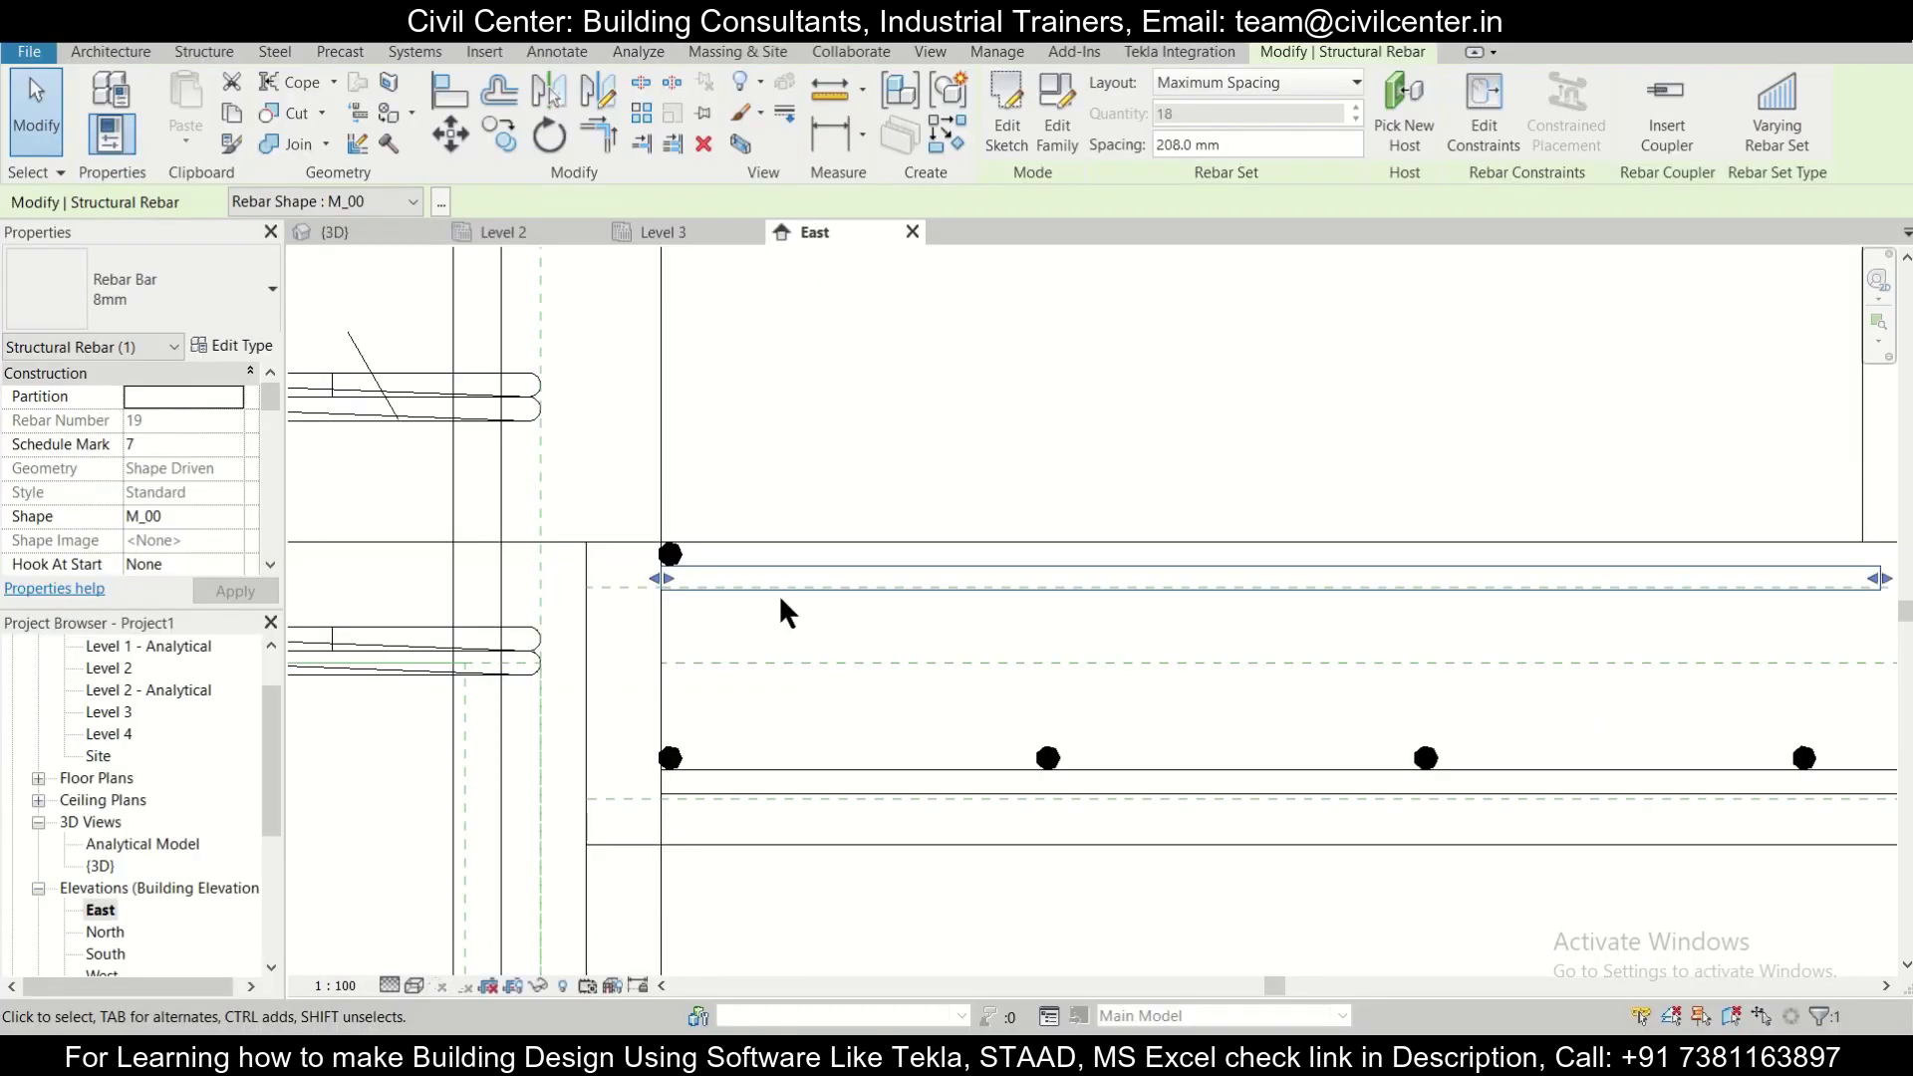
Set the spacing of the shortened top bar set to 150 mm.
{"action": "scroll", "coordinate": [757, 588], "scroll_direction": "down", "scroll_amount": 2}
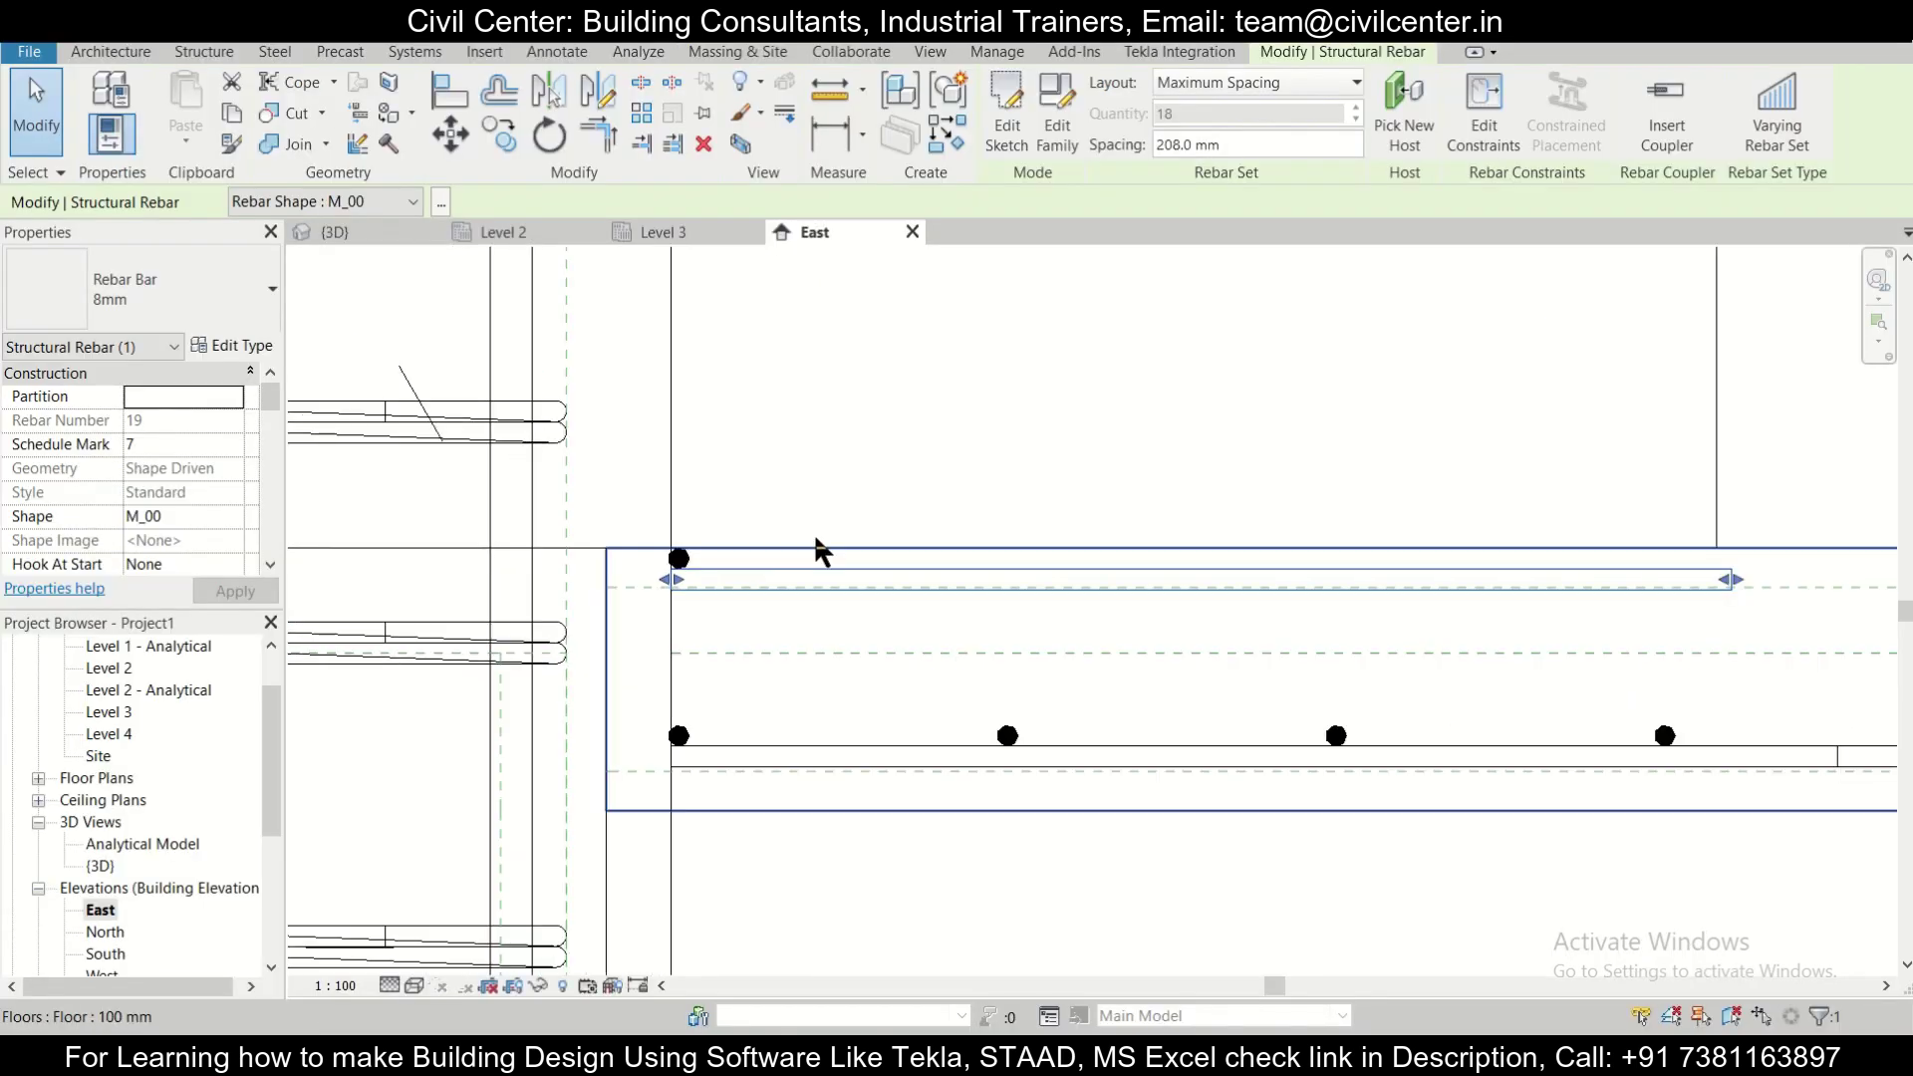
{"action": "left_click", "coordinate": [1233, 147]}
{"action": "type", "text": "150"}
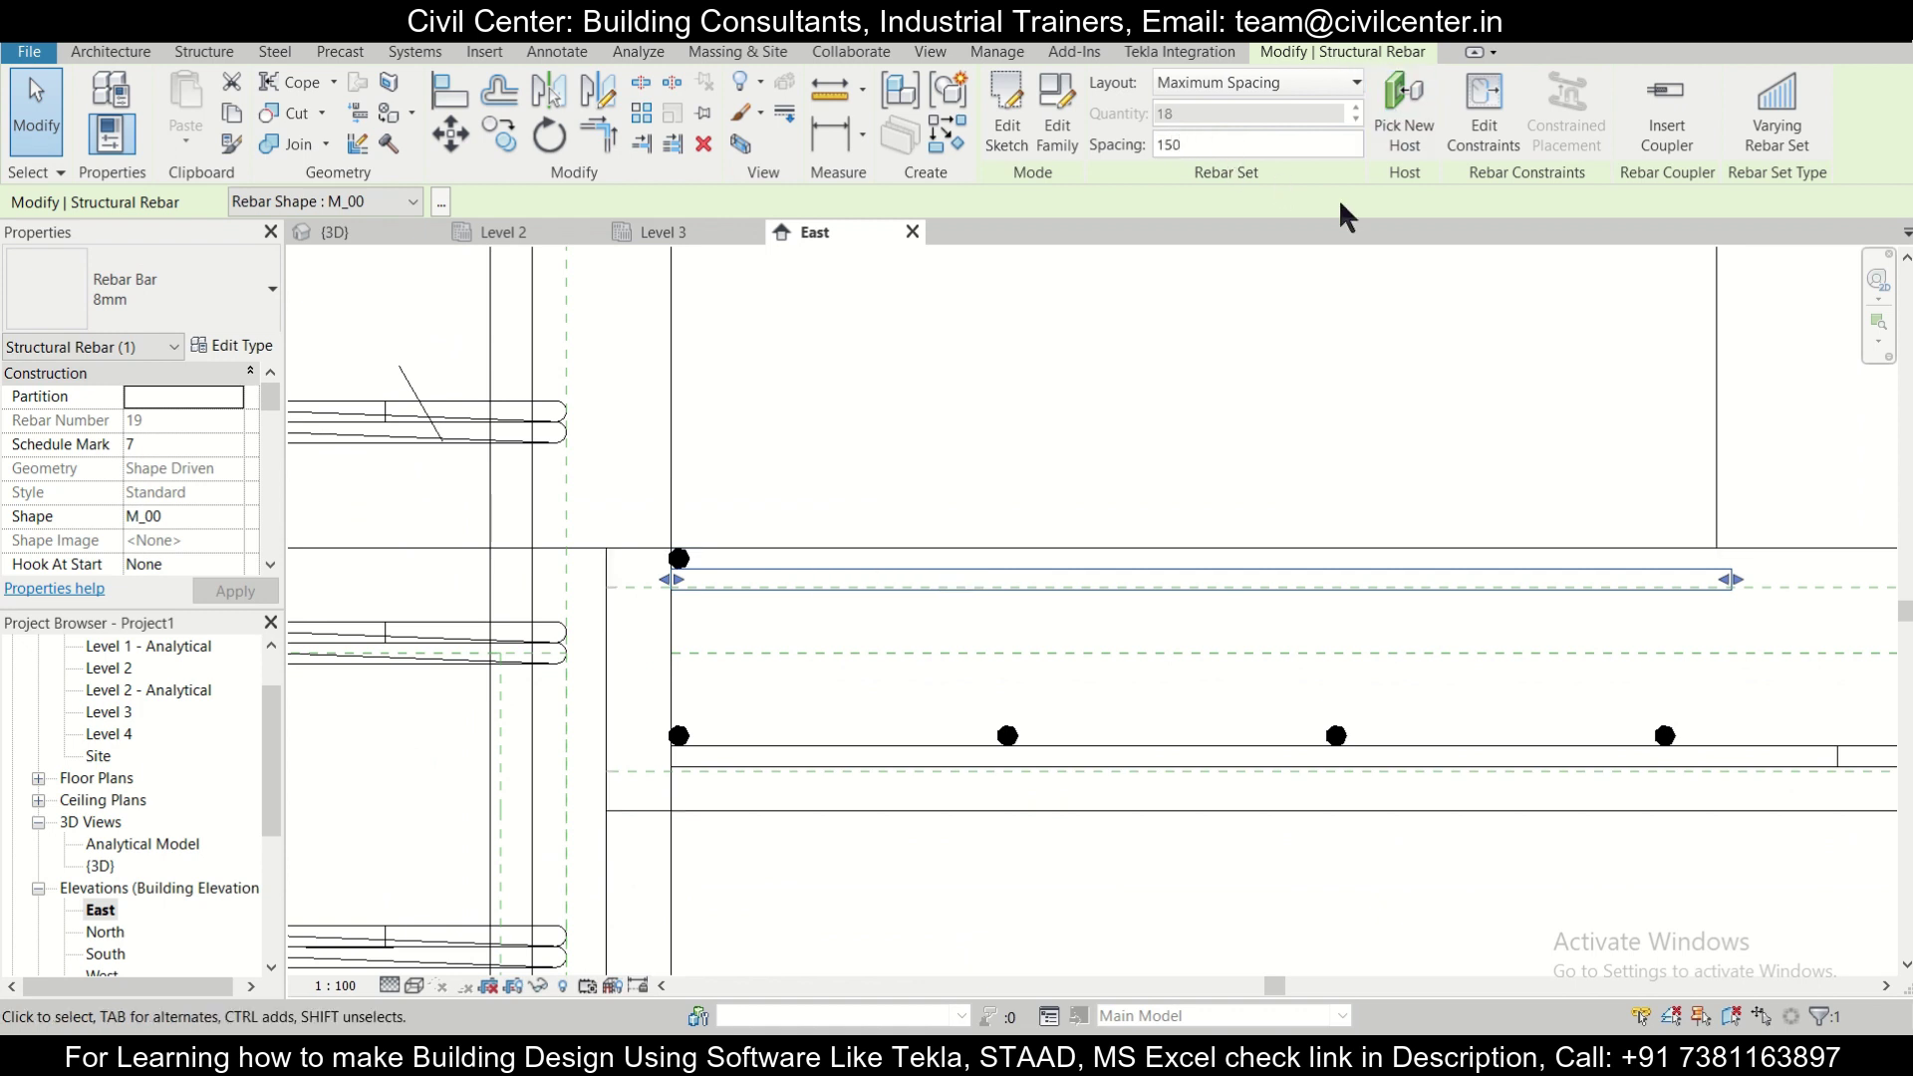
{"action": "left_click", "coordinate": [1330, 330]}
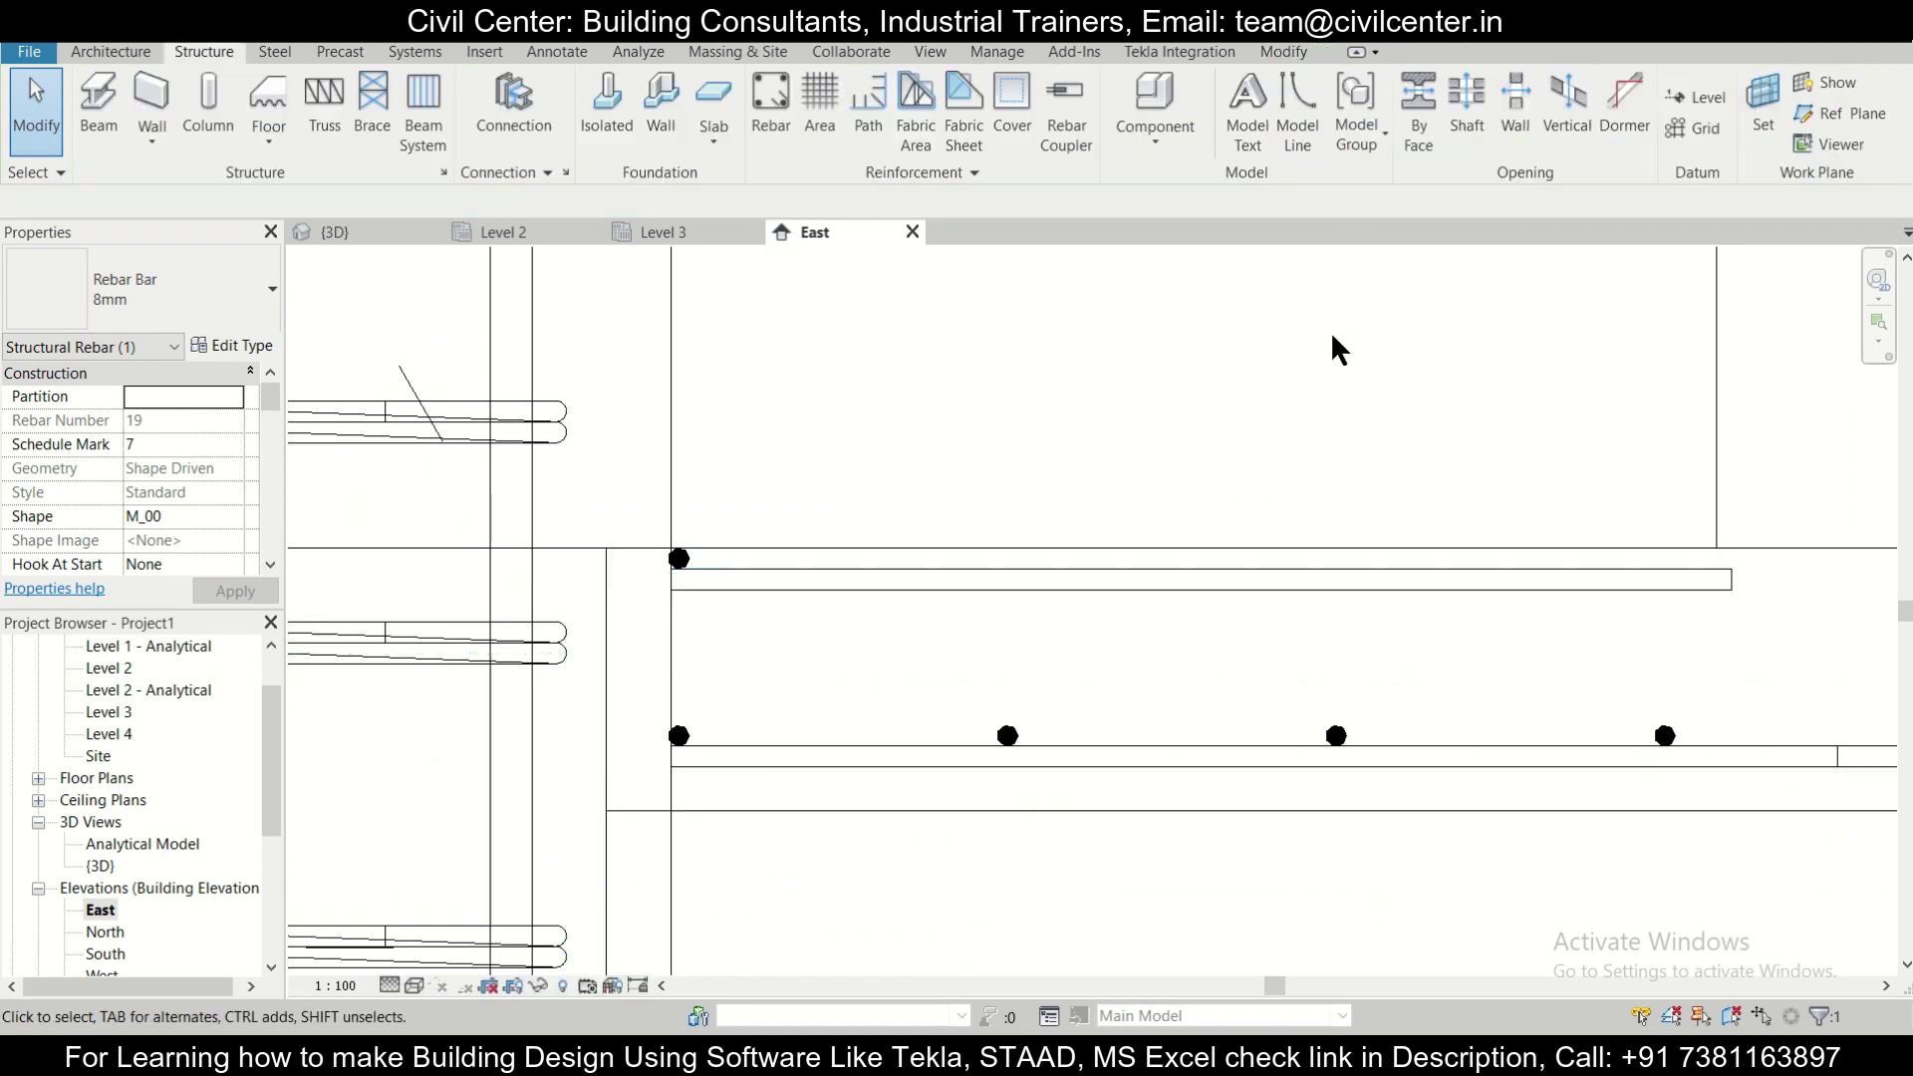
Copy the top round cross bar at the column face 175 mm into the slab bay.
{"action": "scroll", "coordinate": [1097, 598], "scroll_direction": "down", "scroll_amount": 2}
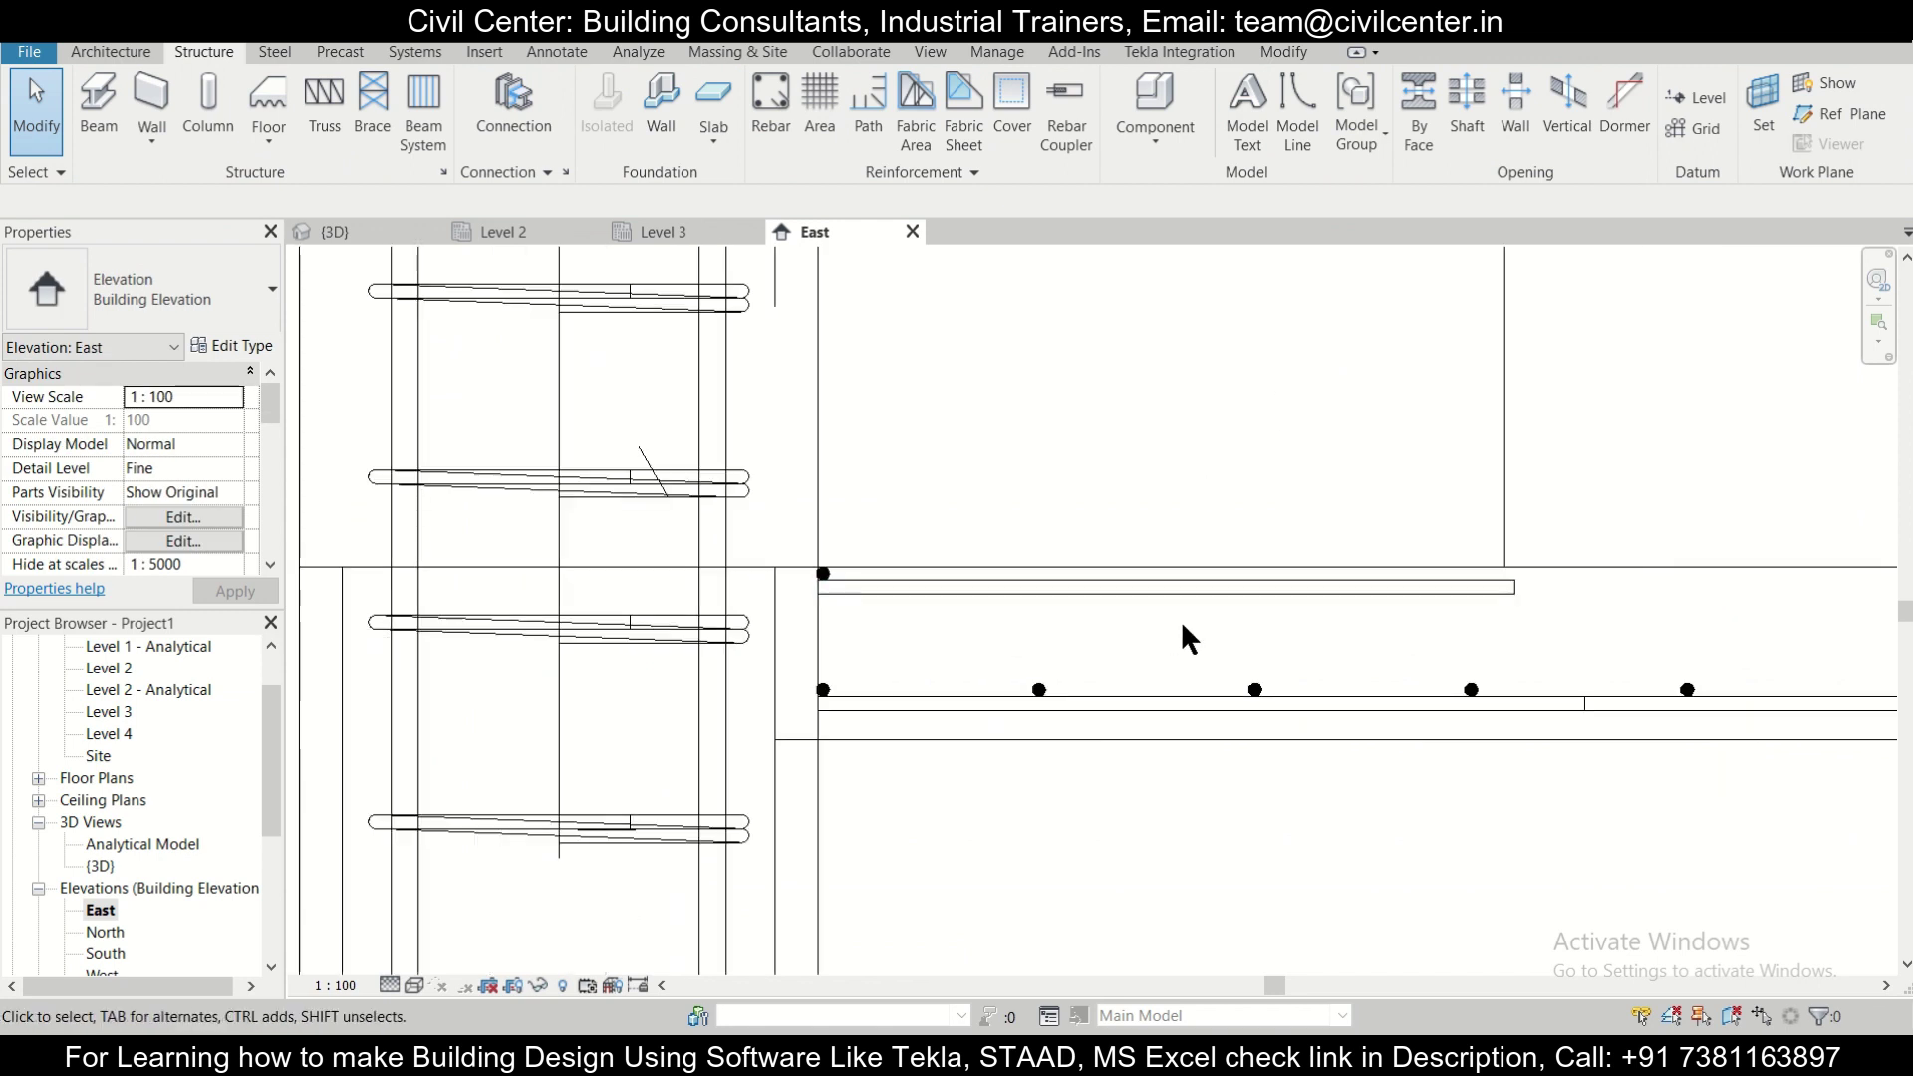
{"action": "middle_click_drag", "start_coordinate": [1180, 622], "coordinate": [1067, 657]}
{"action": "scroll", "coordinate": [755, 606], "scroll_direction": "up", "scroll_amount": 3}
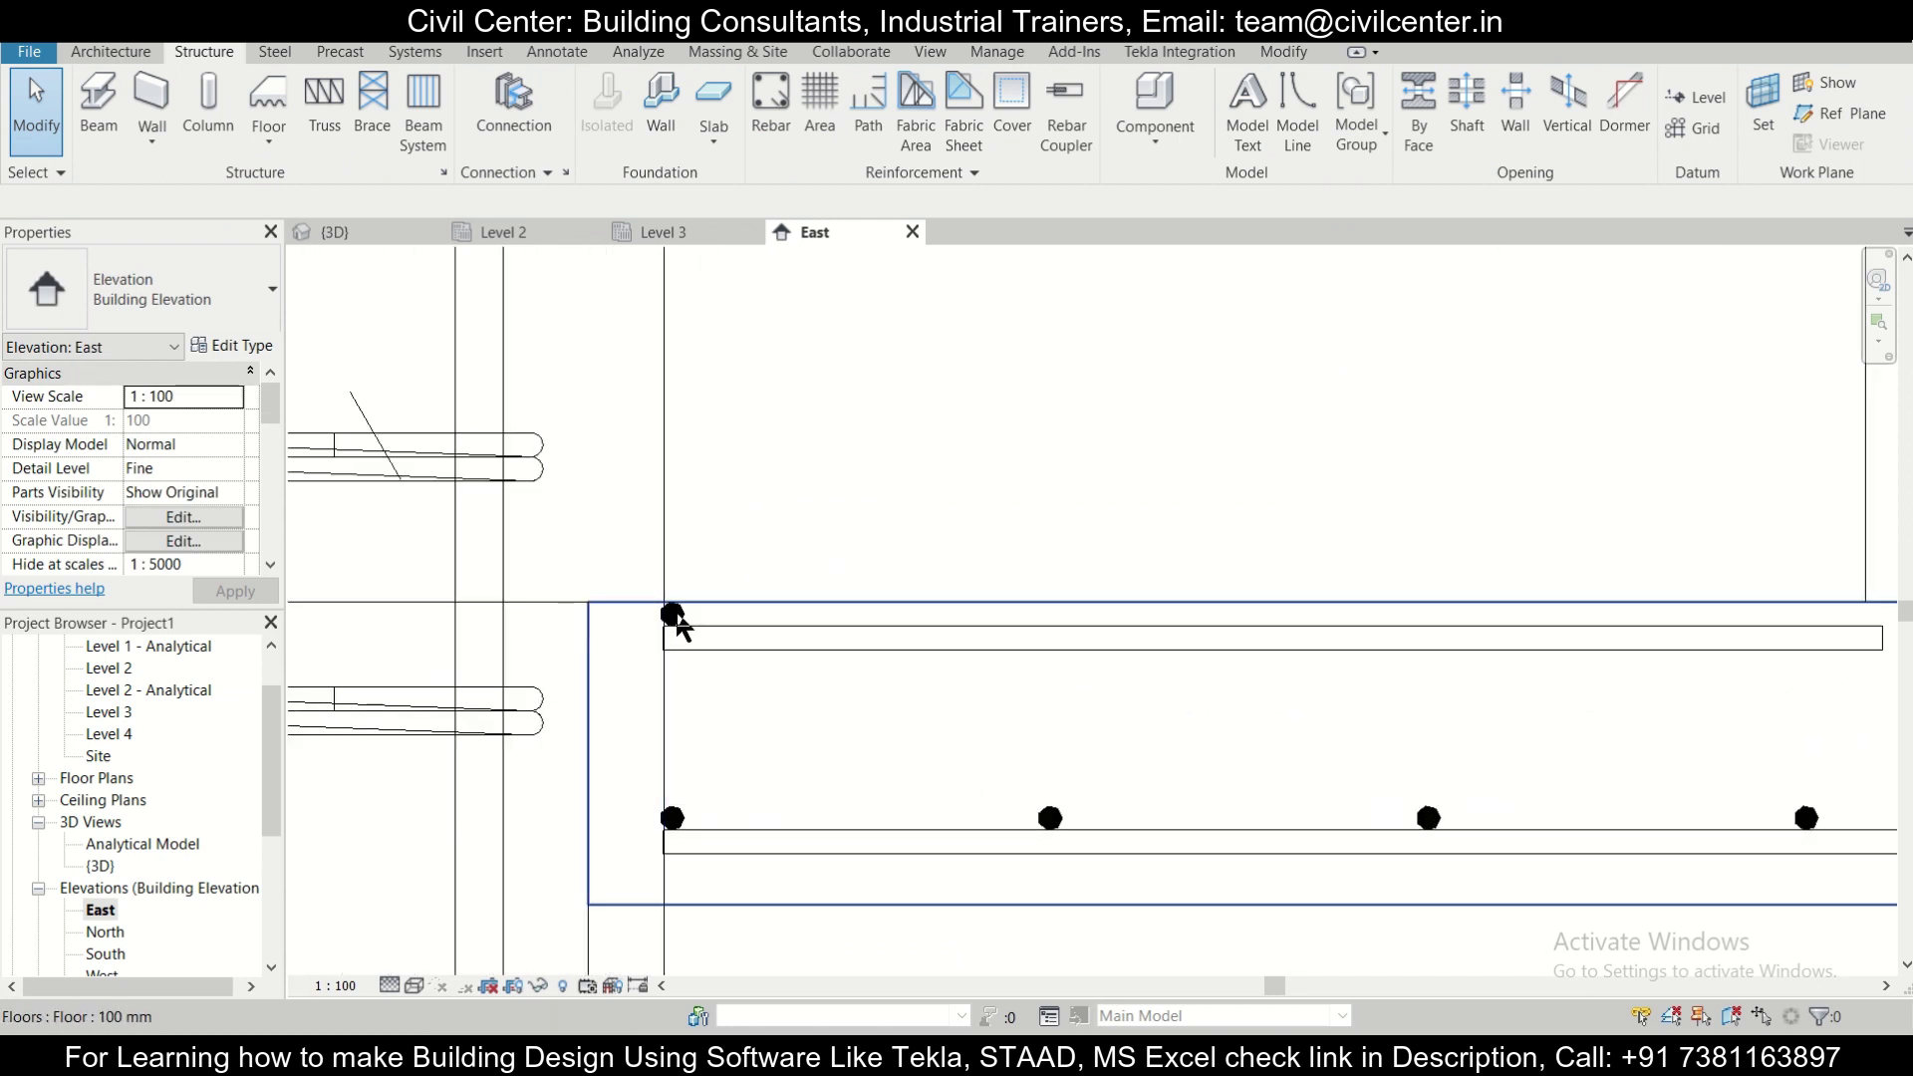
{"action": "scroll", "coordinate": [674, 566], "scroll_direction": "up", "scroll_amount": 2}
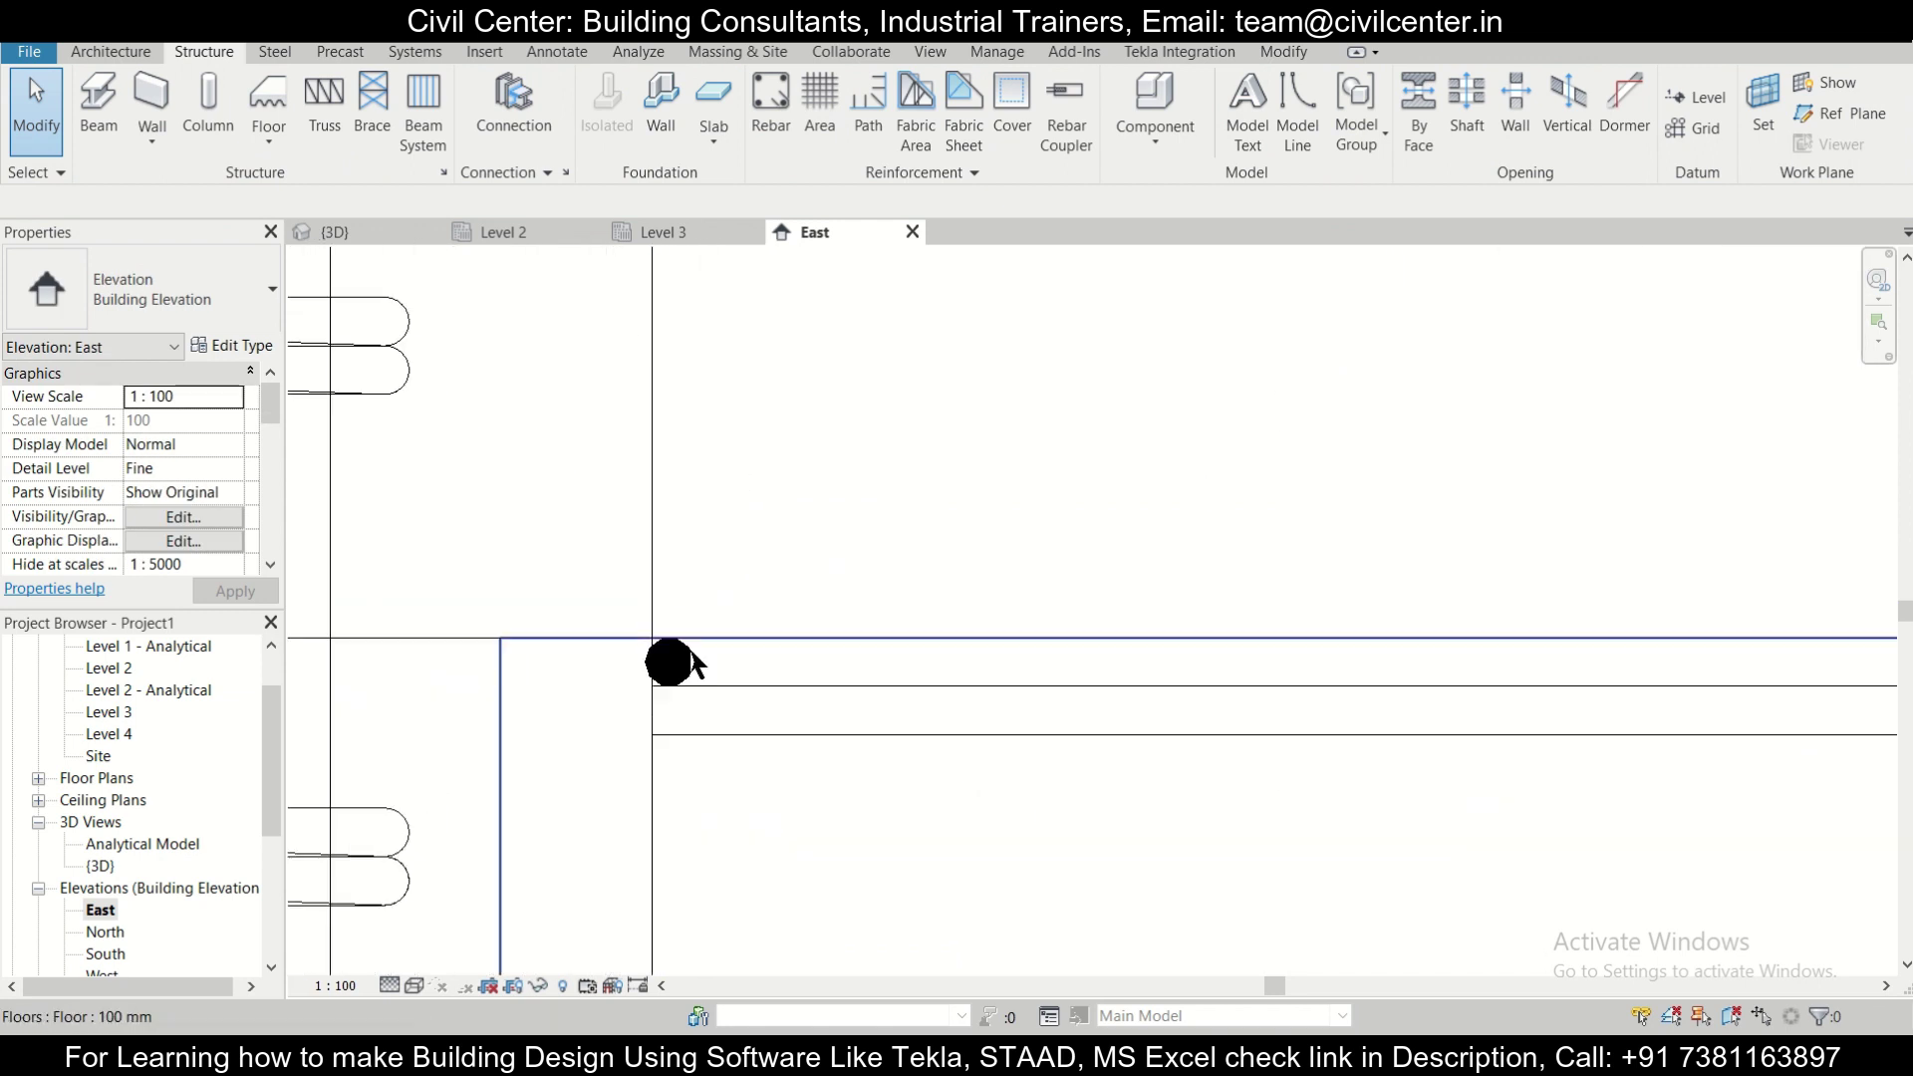
{"action": "left_click", "coordinate": [714, 726]}
{"action": "left_click", "coordinate": [482, 139]}
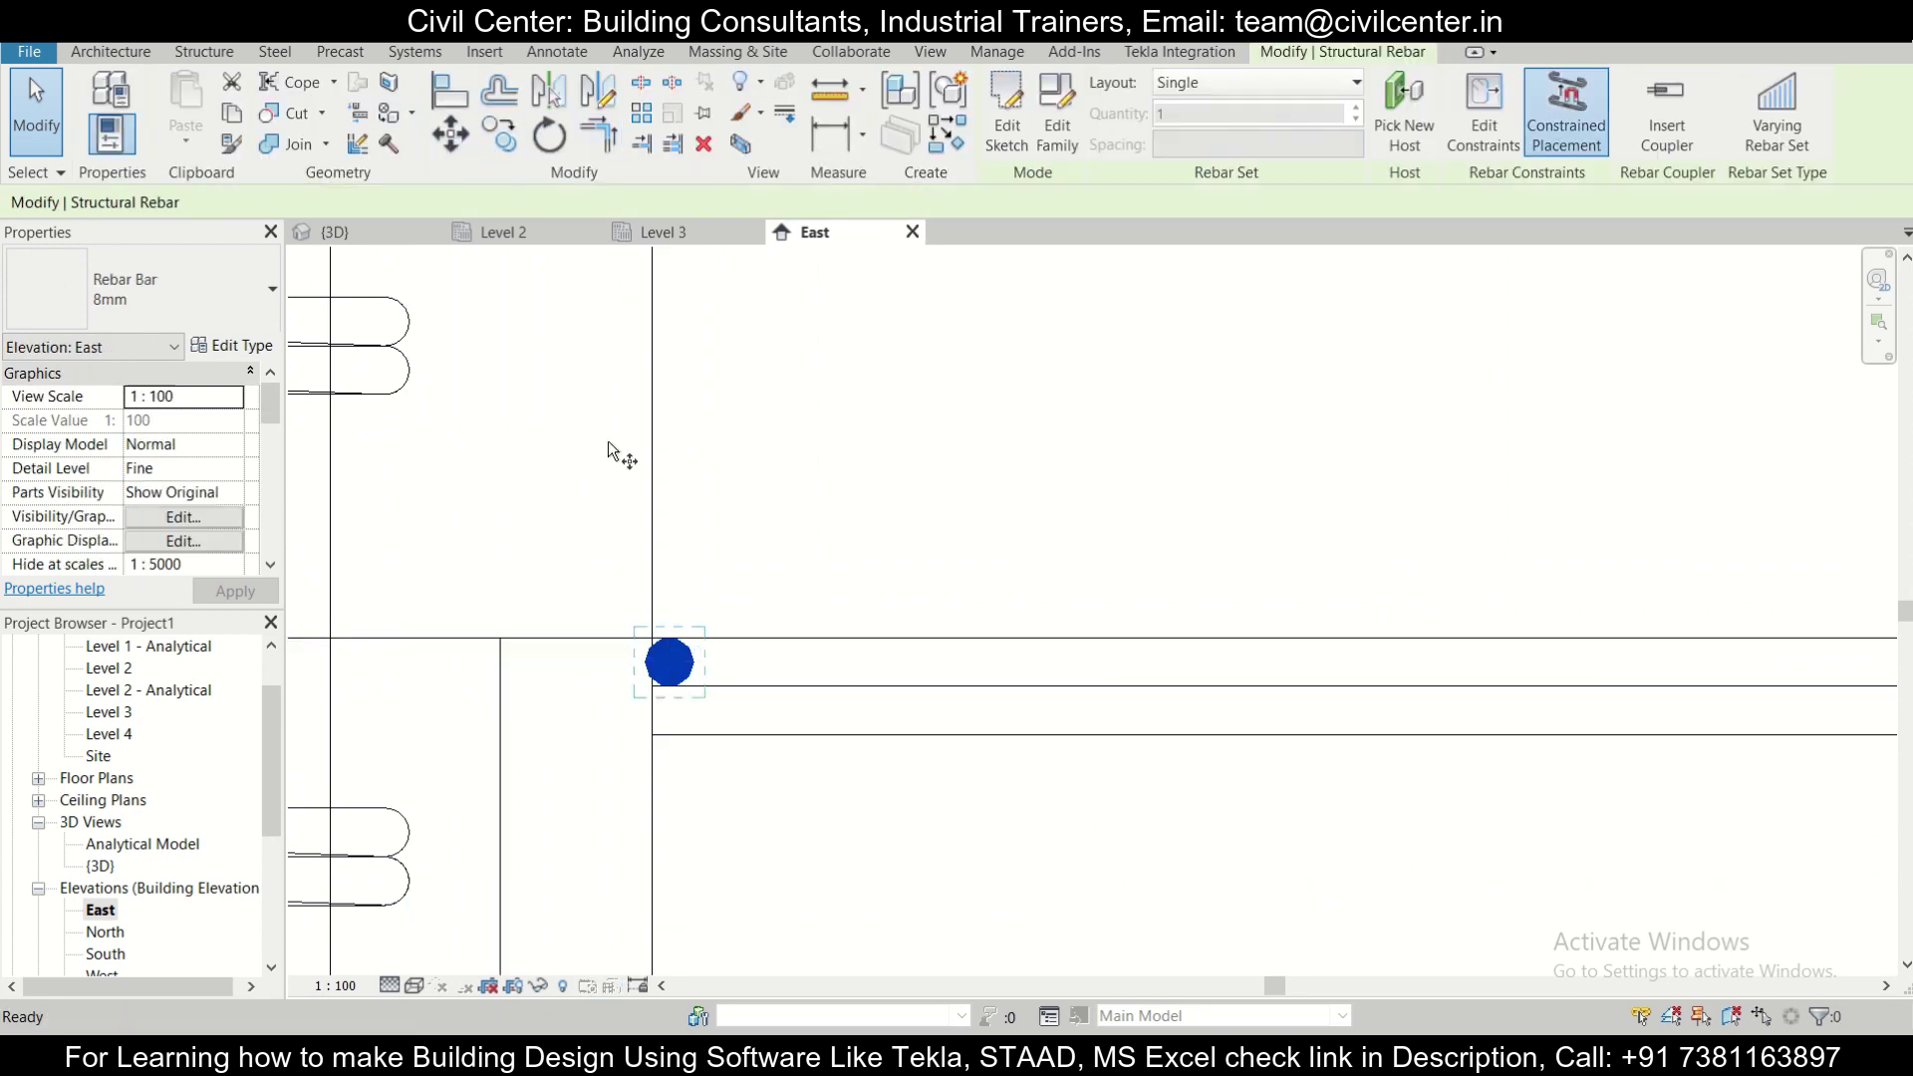
{"action": "left_click", "coordinate": [668, 662]}
{"action": "type", "text": "175"}
{"action": "key", "text": "Return"}
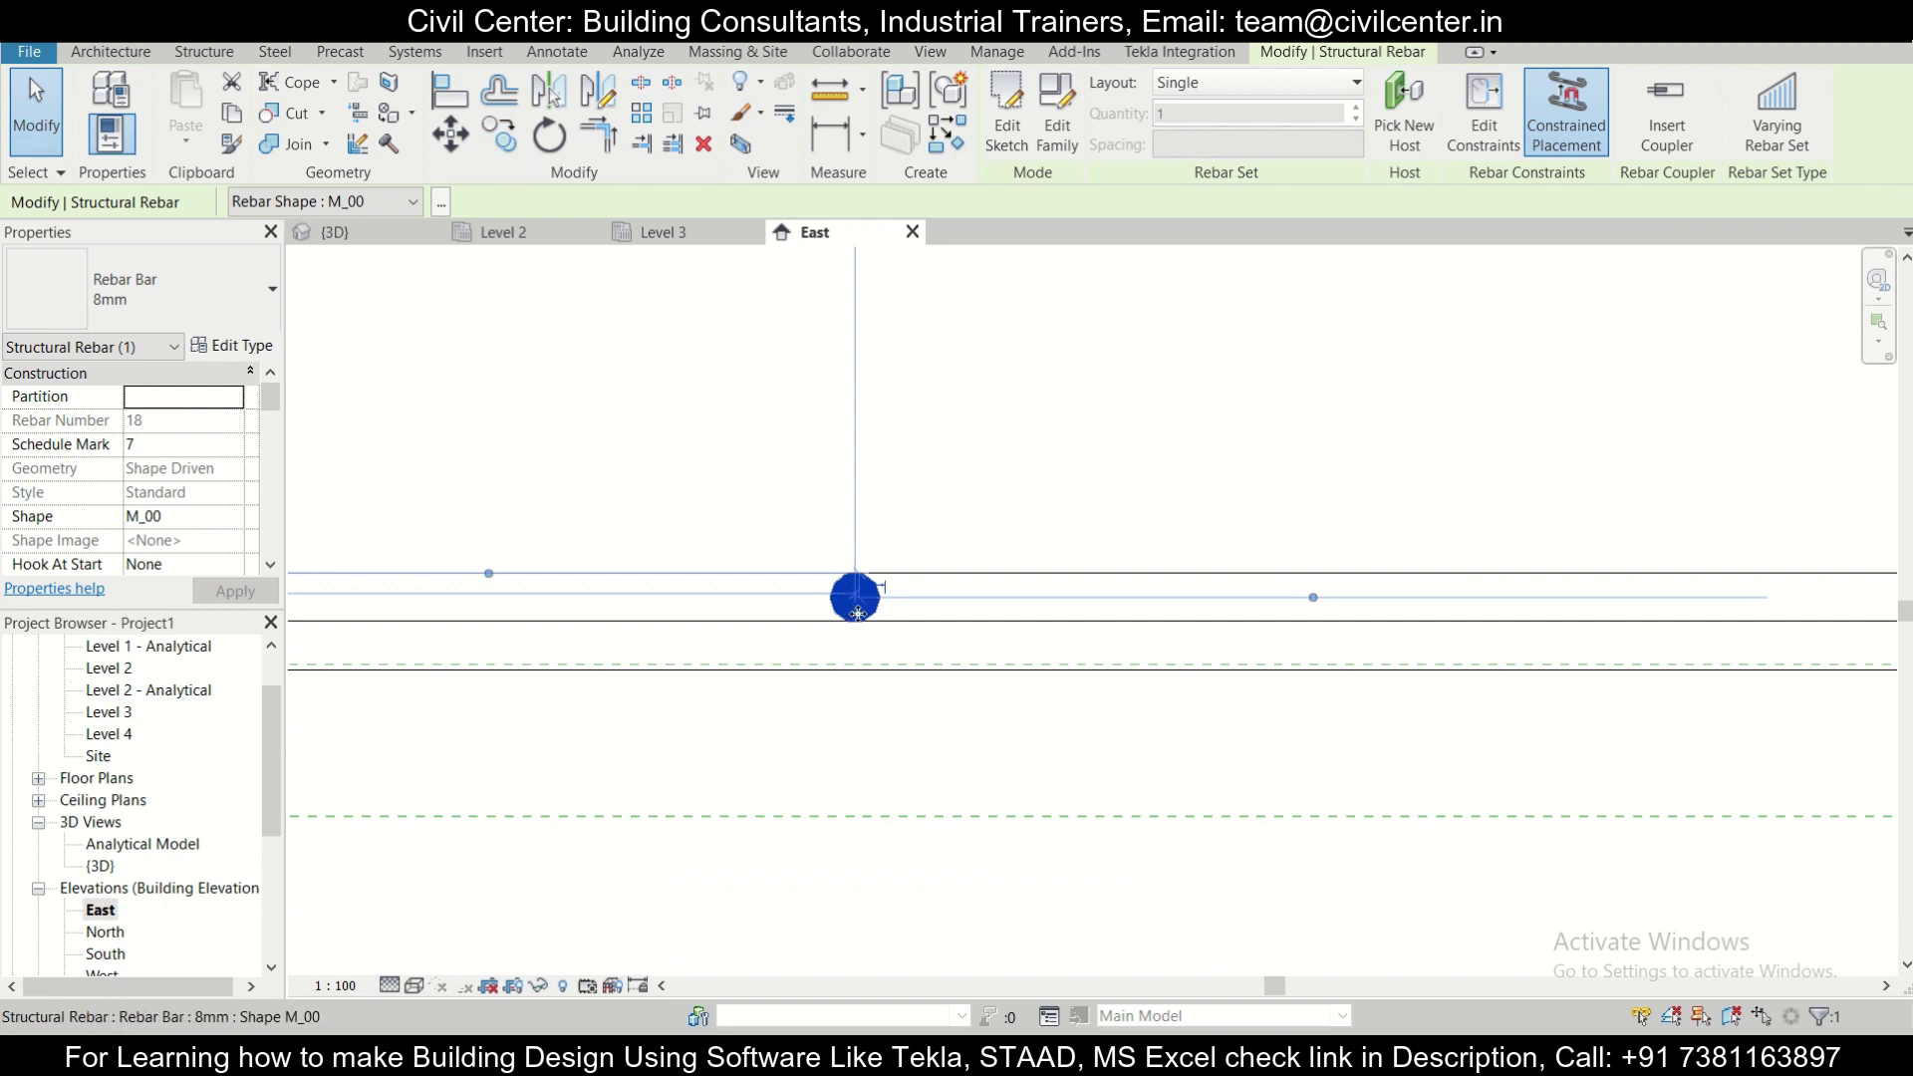
Copy the second top cross bar a further 175 mm toward the 0.1L grid line.
{"action": "left_click", "coordinate": [511, 146]}
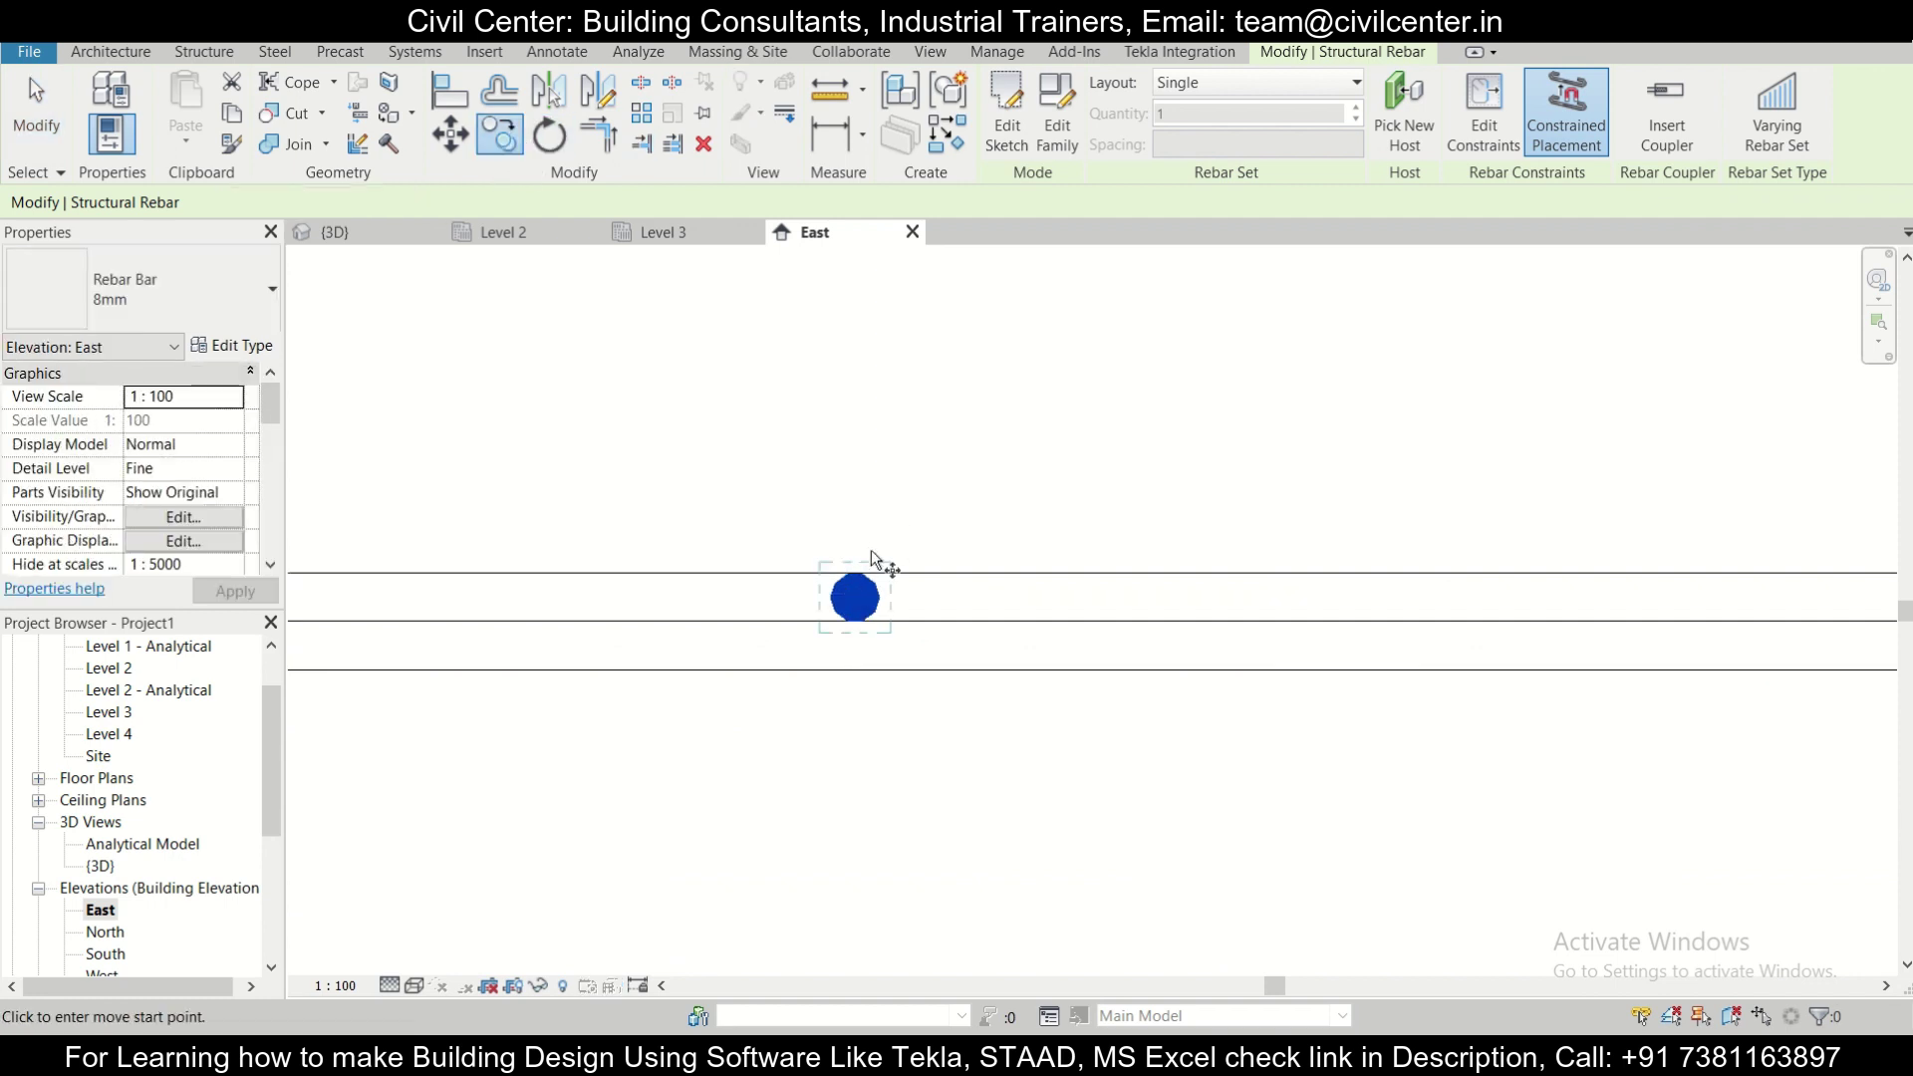
{"action": "left_click", "coordinate": [857, 609]}
{"action": "type", "text": "175"}
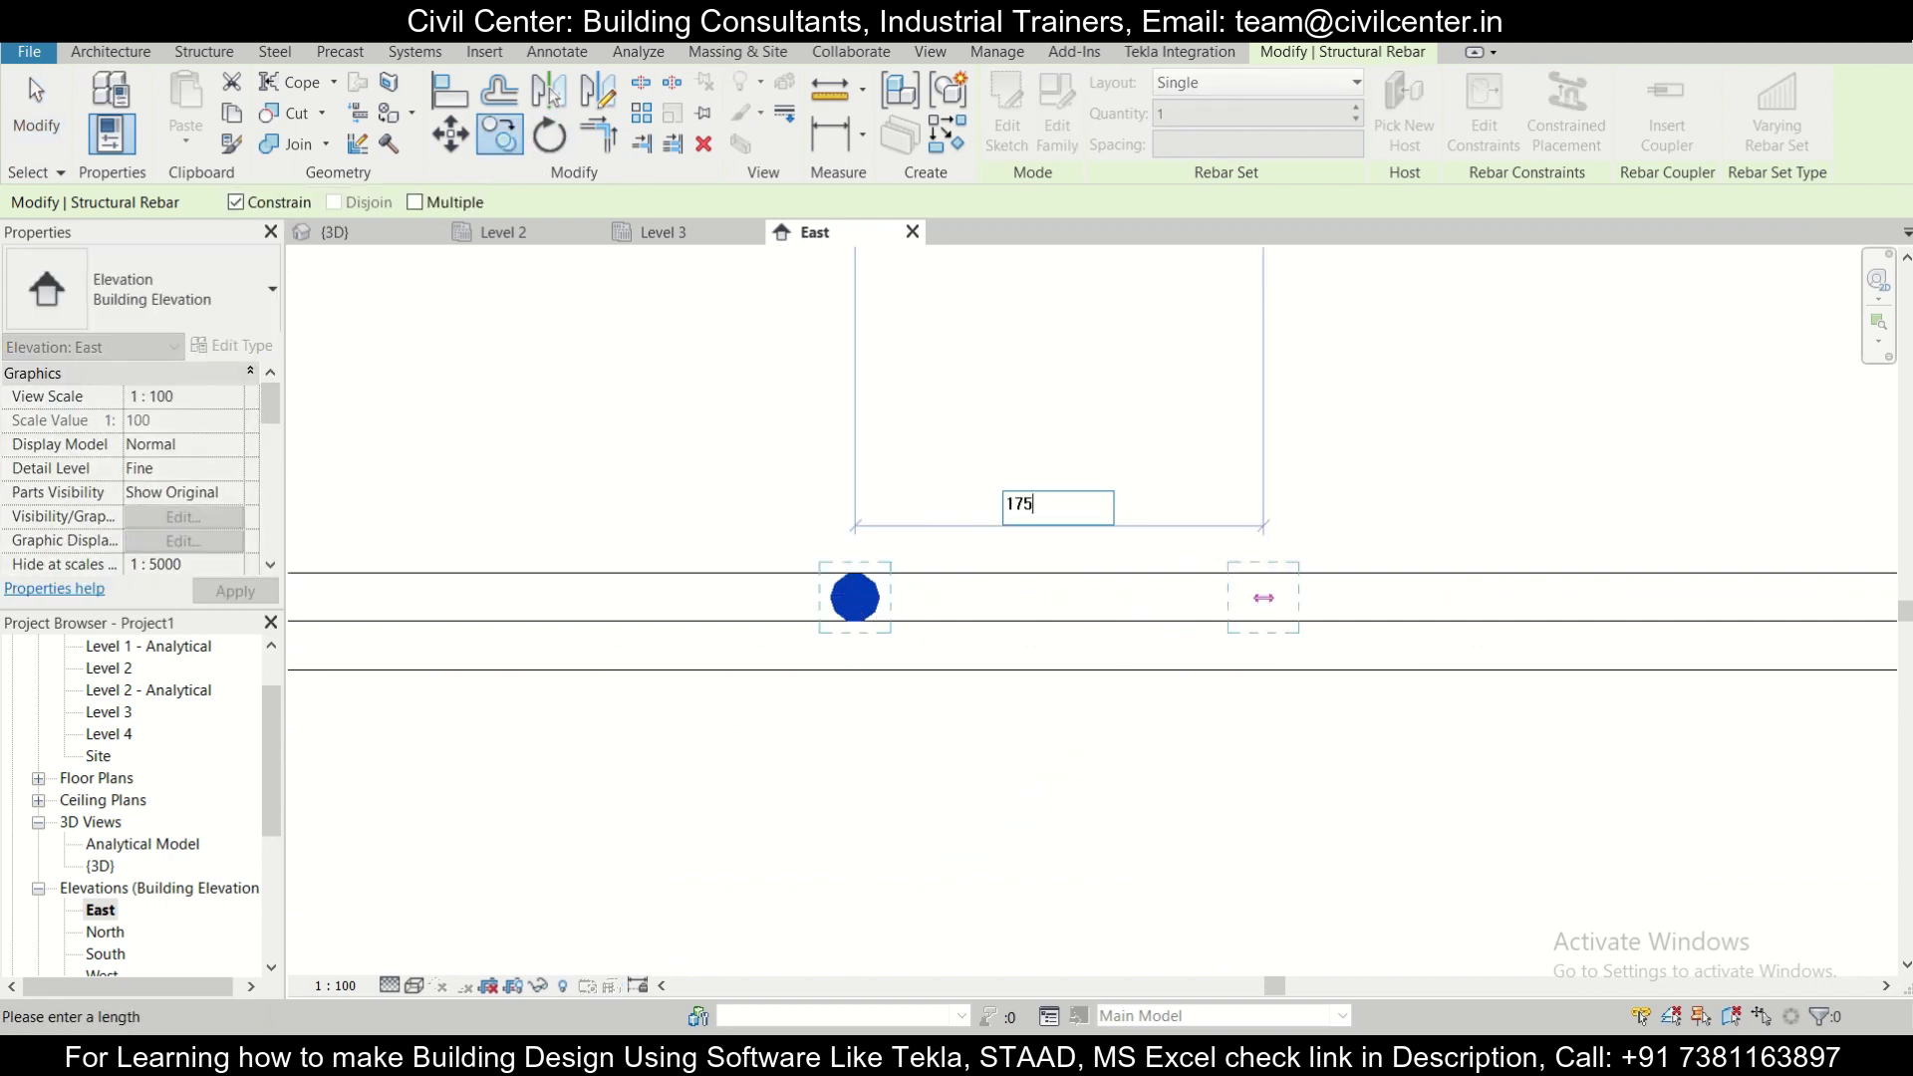
{"action": "key", "text": "Return"}
{"action": "scroll", "coordinate": [1354, 459], "scroll_direction": "down", "scroll_amount": 2}
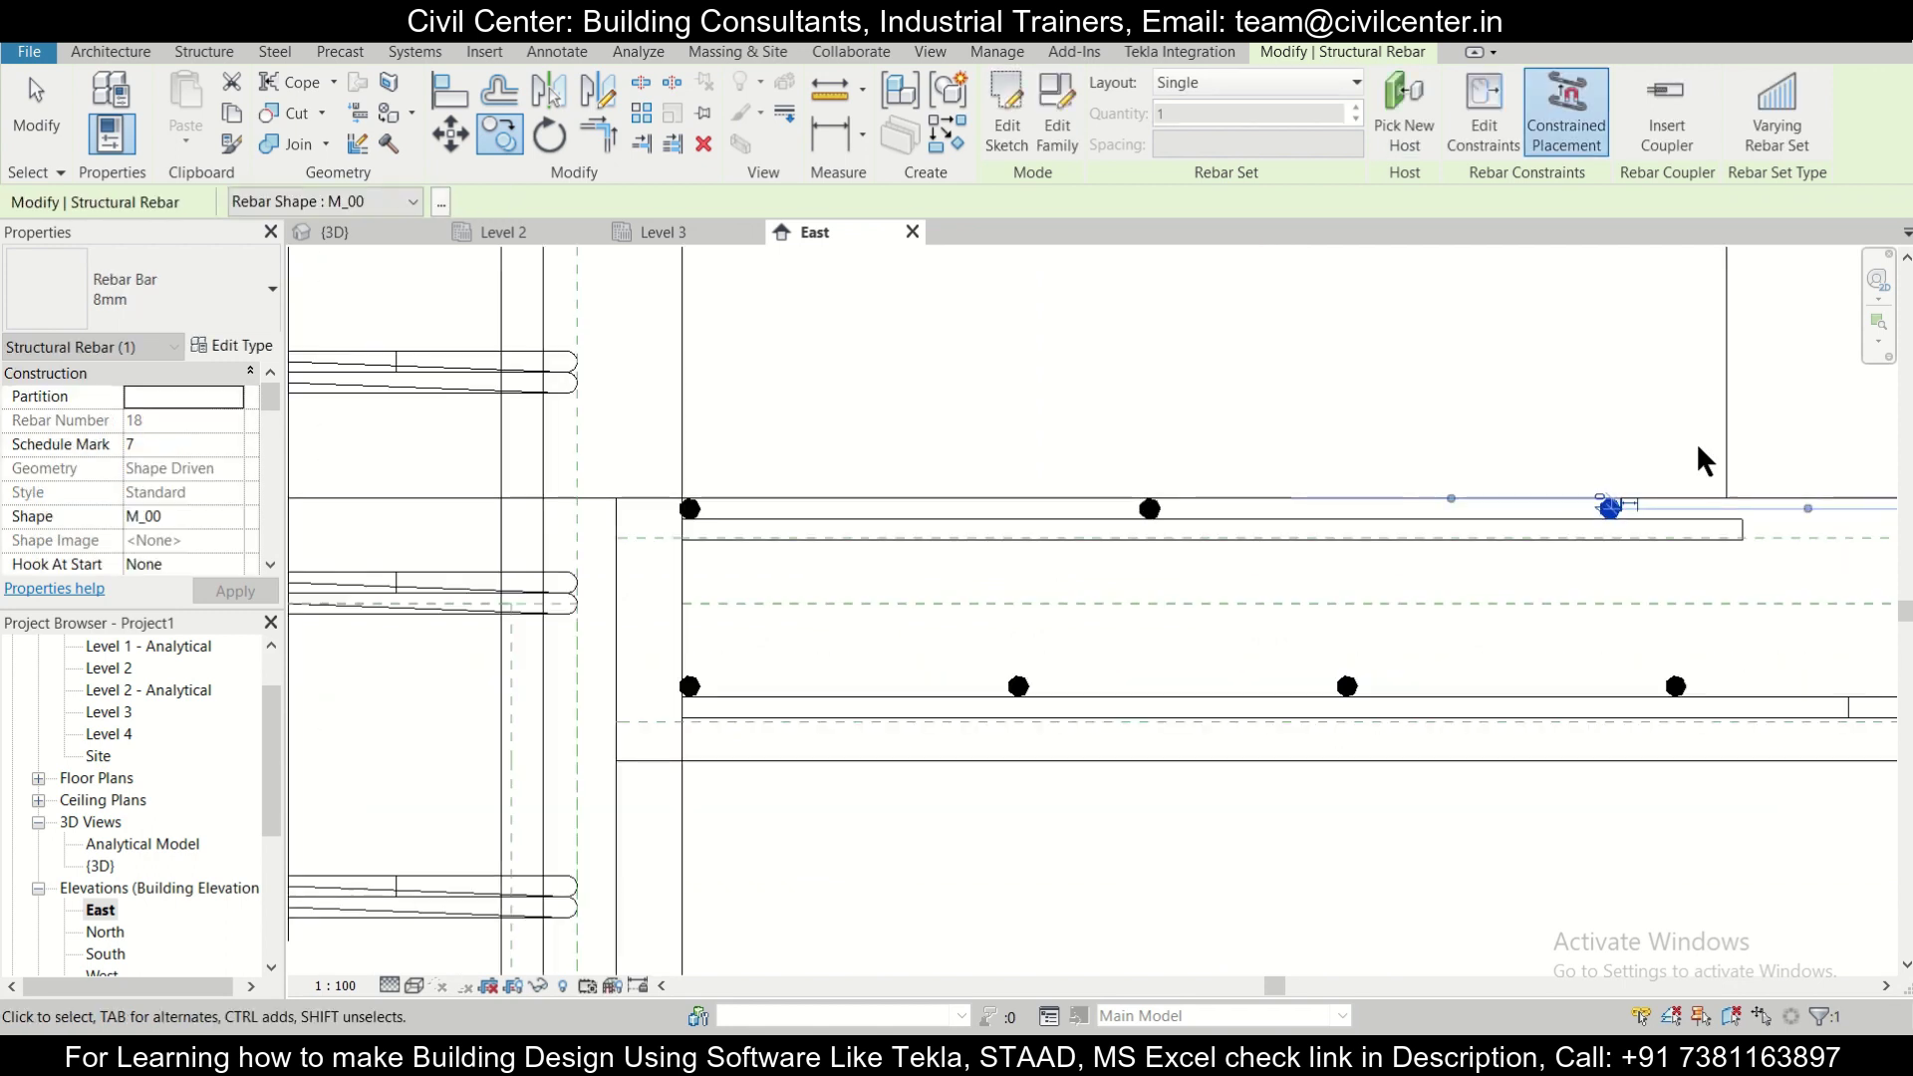
{"action": "scroll", "coordinate": [1319, 453], "scroll_direction": "up", "scroll_amount": 1}
{"action": "scroll", "coordinate": [1319, 449], "scroll_direction": "down", "scroll_amount": 3}
{"action": "key", "text": "Escape"}
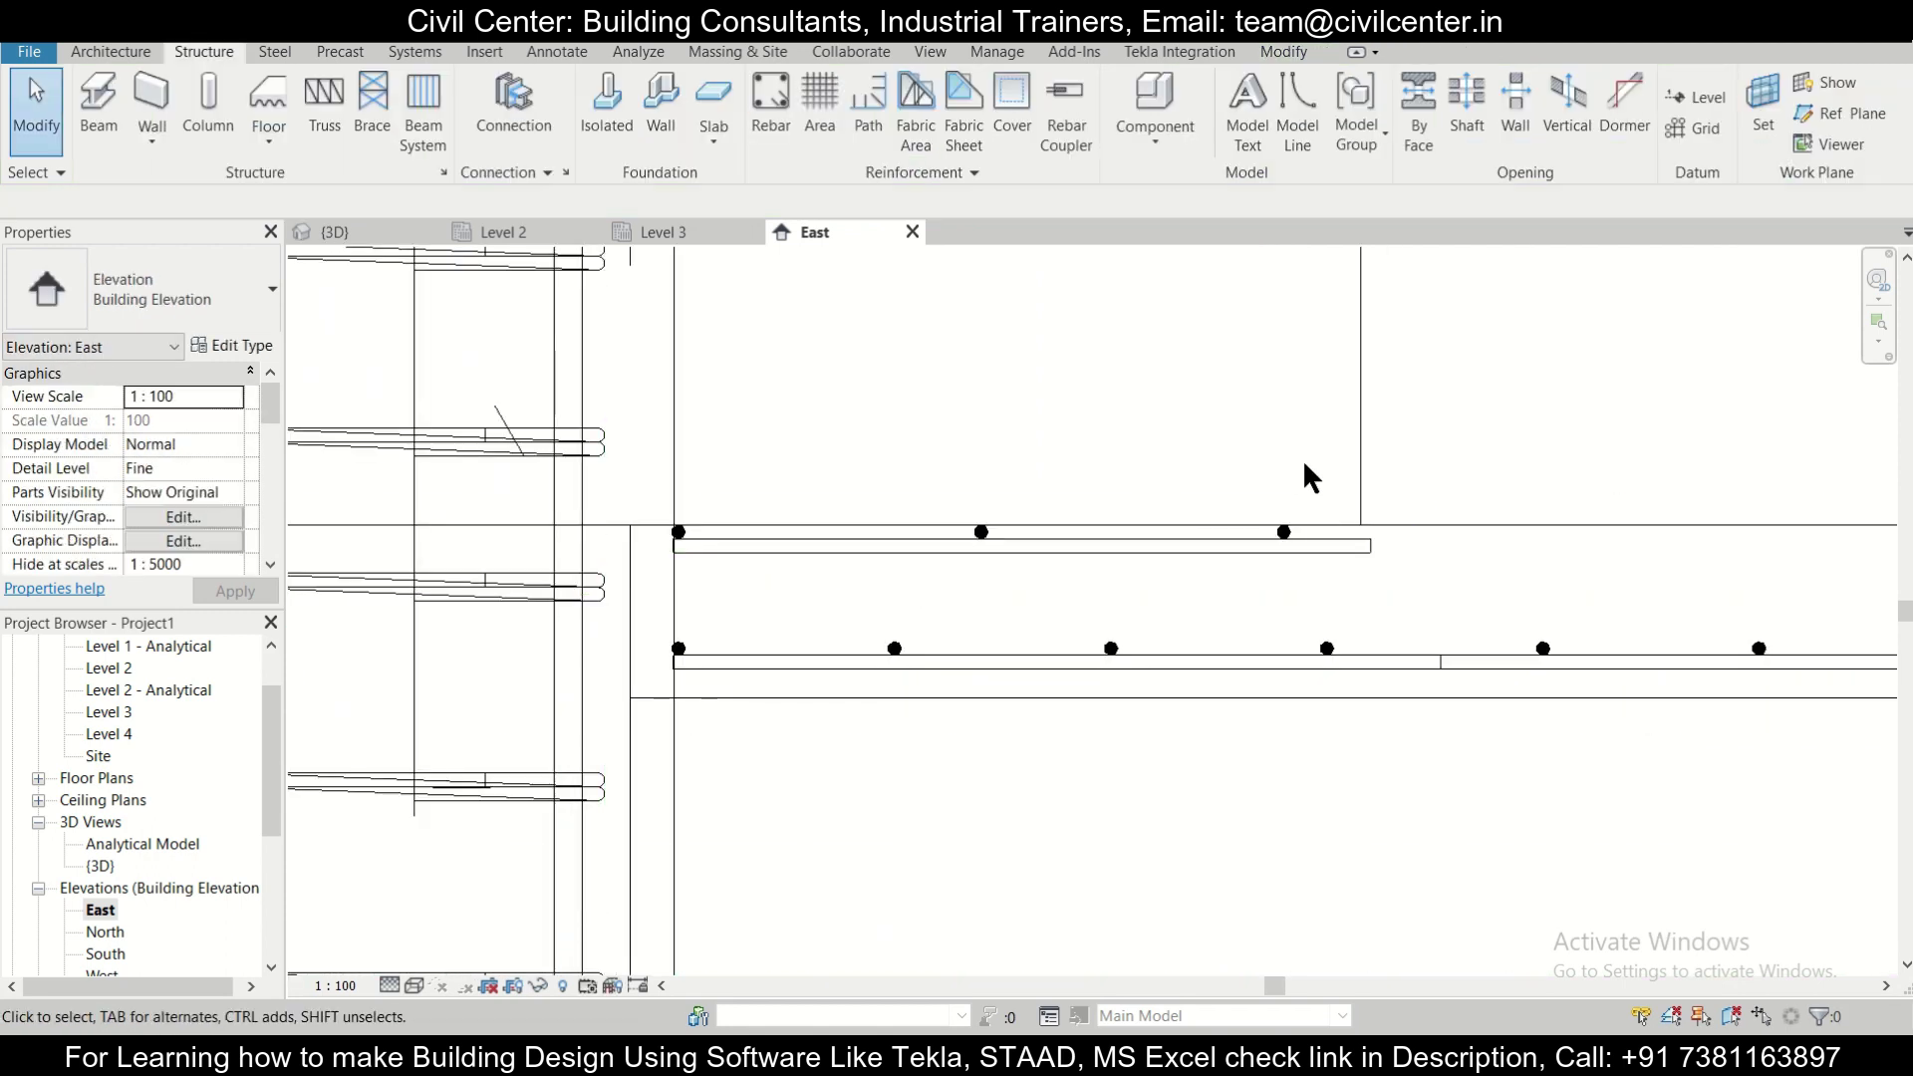
Copy the short top bar set with its three round cross bars along the slab so its end meets the opposite column's inner face.
{"action": "left_click", "coordinate": [1138, 542]}
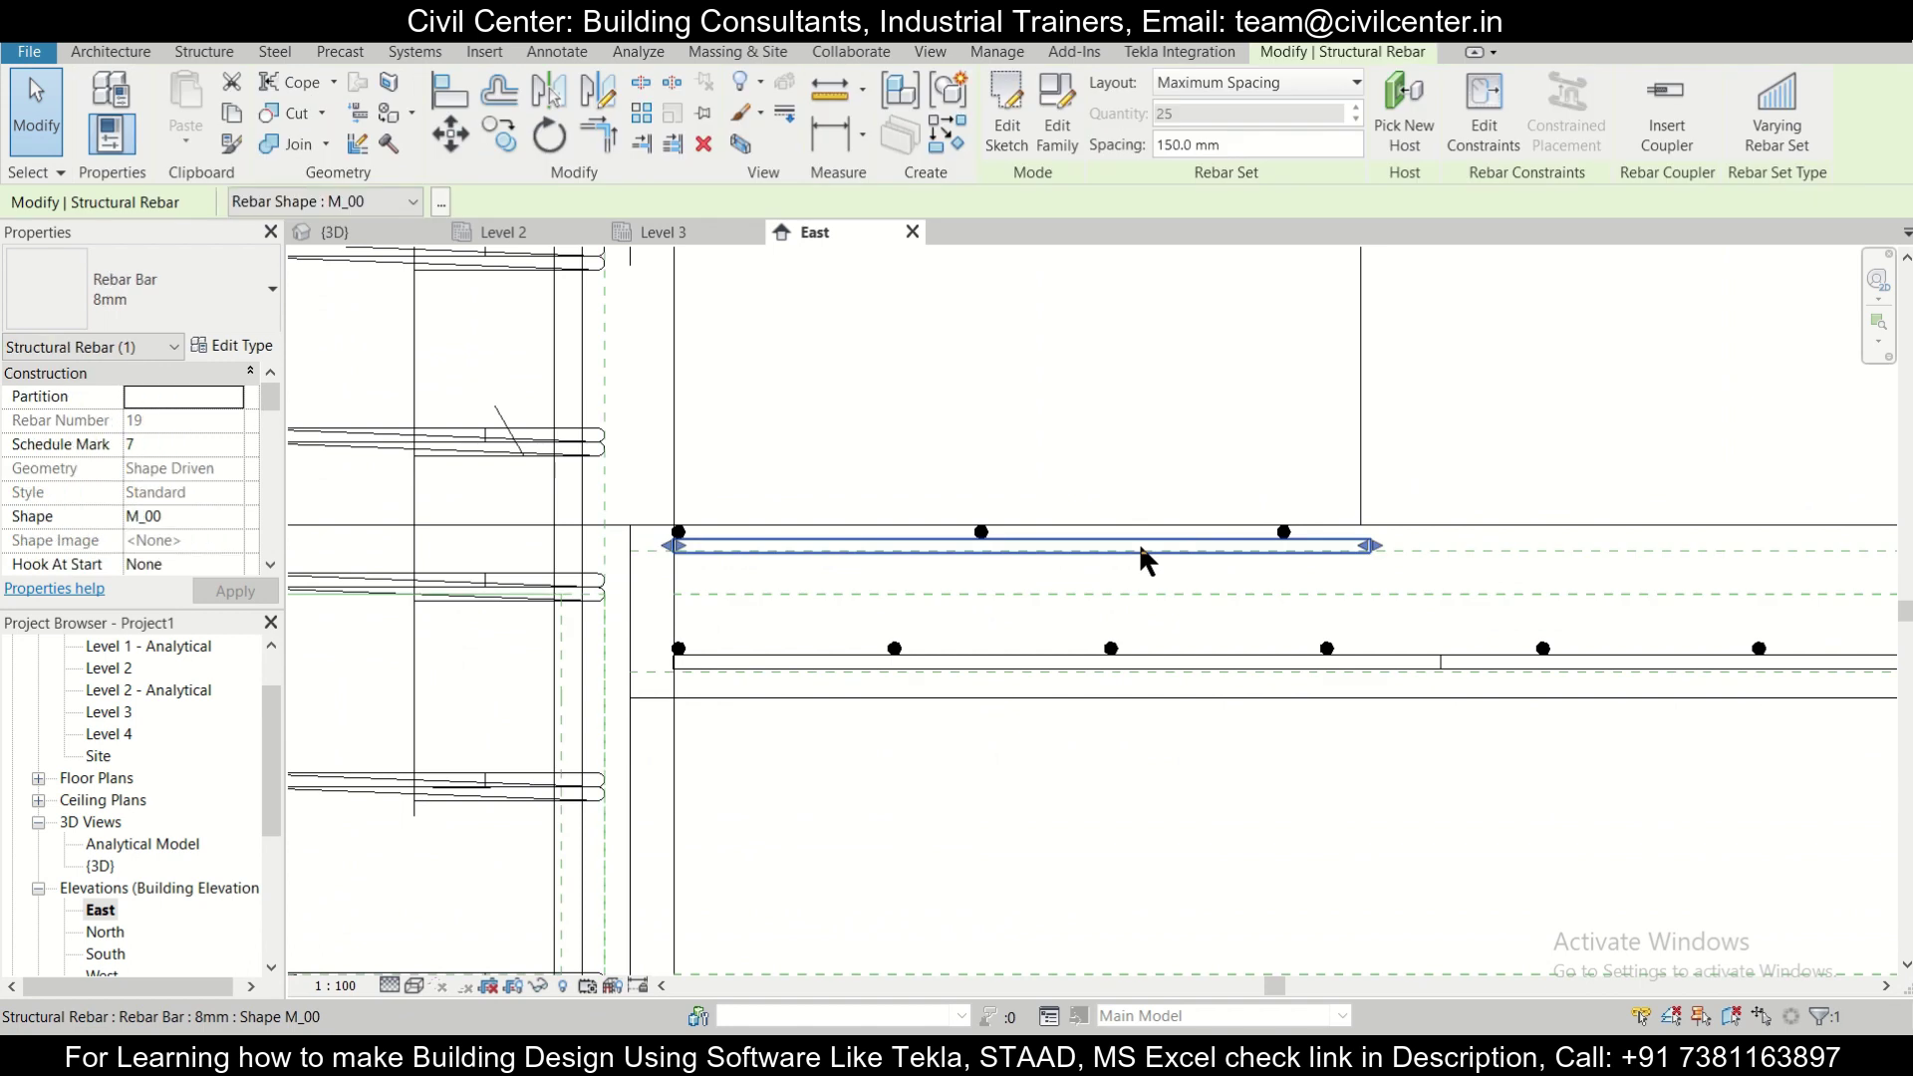
{"action": "scroll", "coordinate": [1315, 528], "scroll_direction": "up", "scroll_amount": 2}
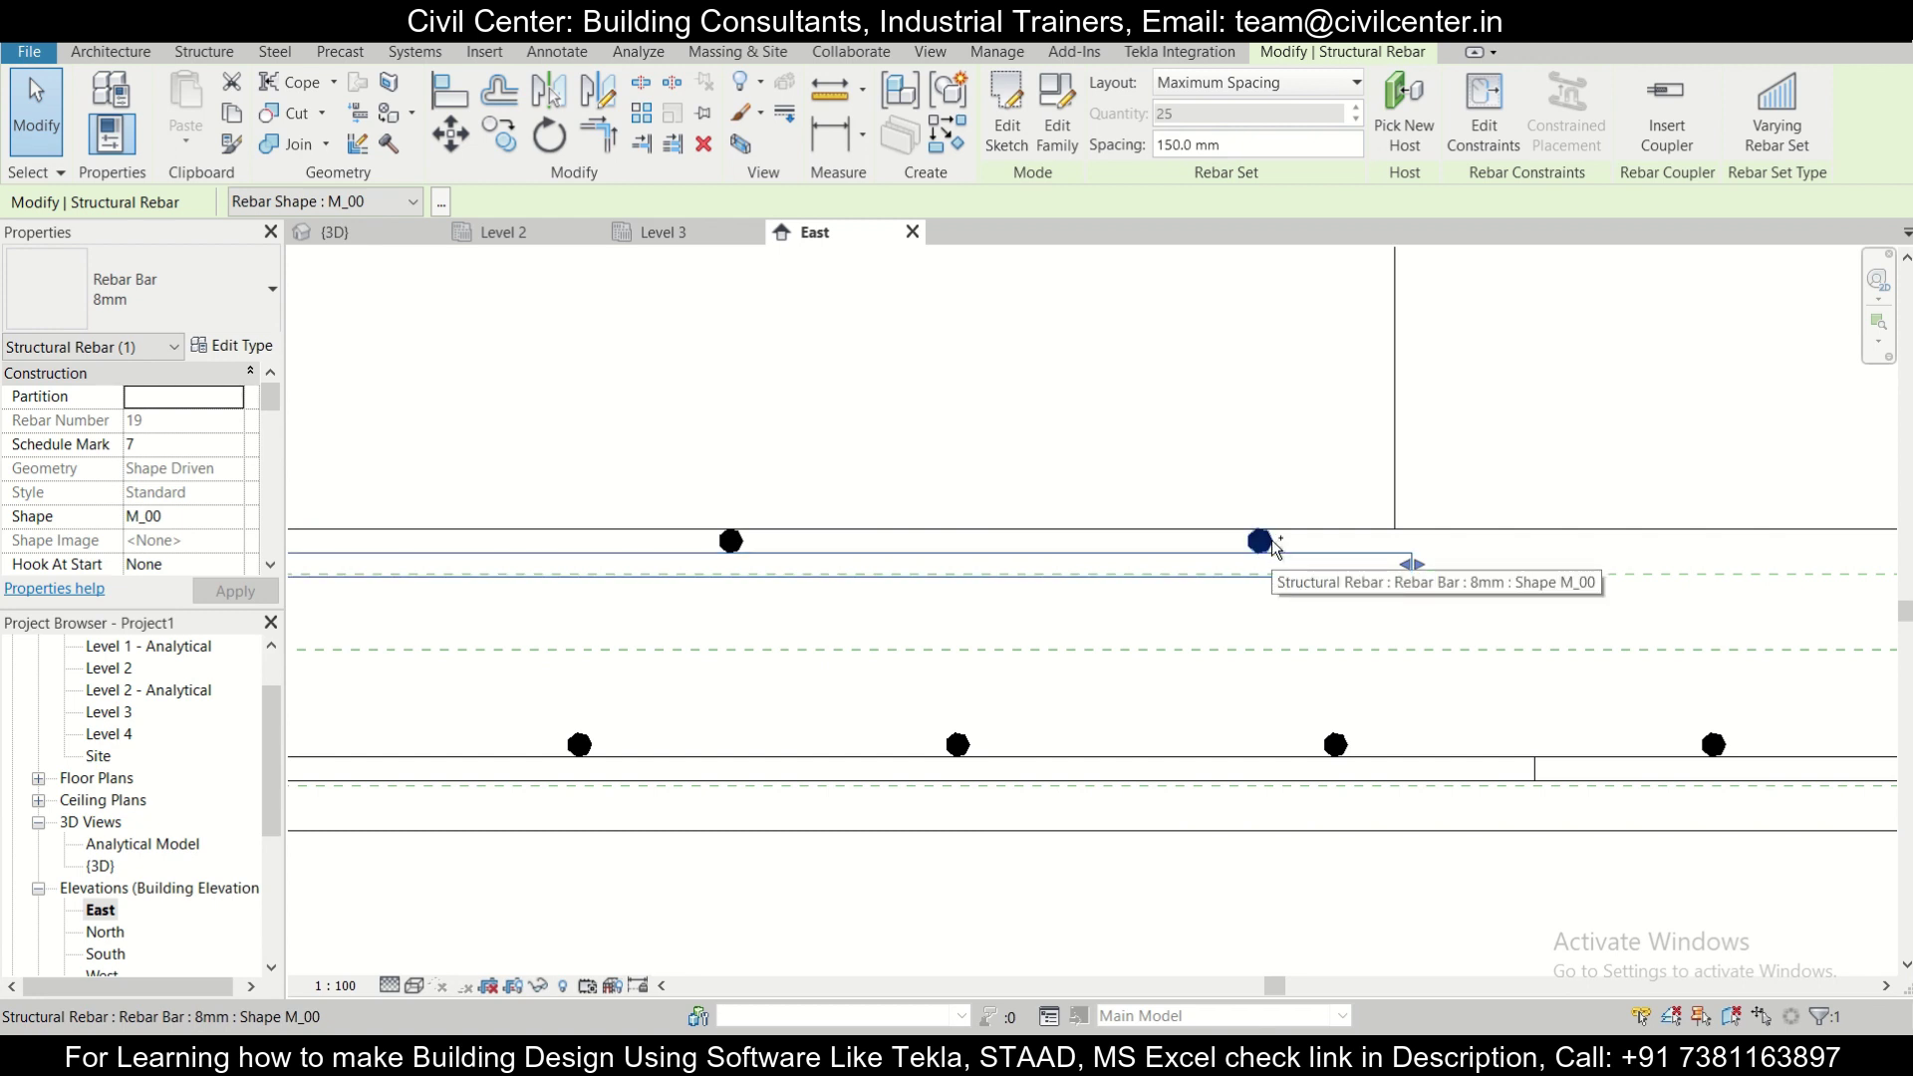
{"action": "left_click", "coordinate": [732, 541], "text": "ctrl"}
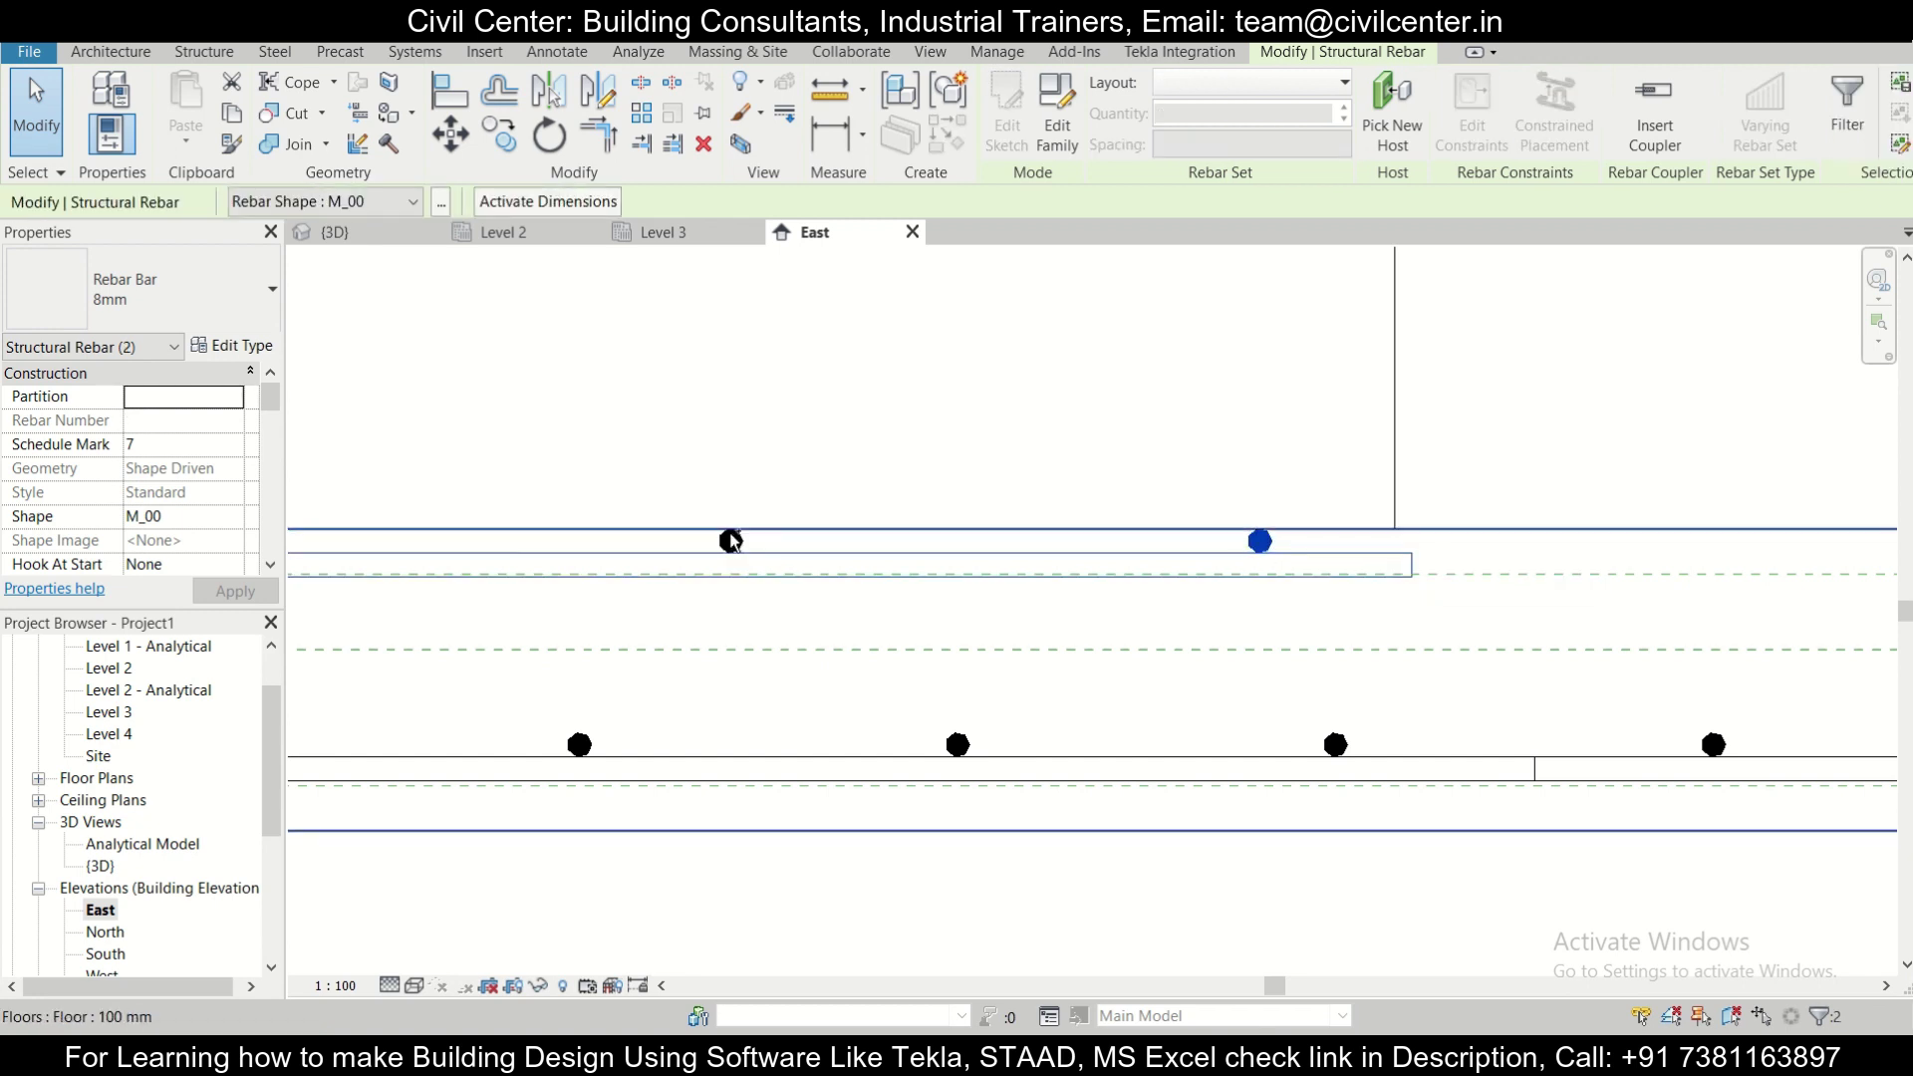
{"action": "scroll", "coordinate": [733, 540], "scroll_direction": "up", "scroll_amount": 5}
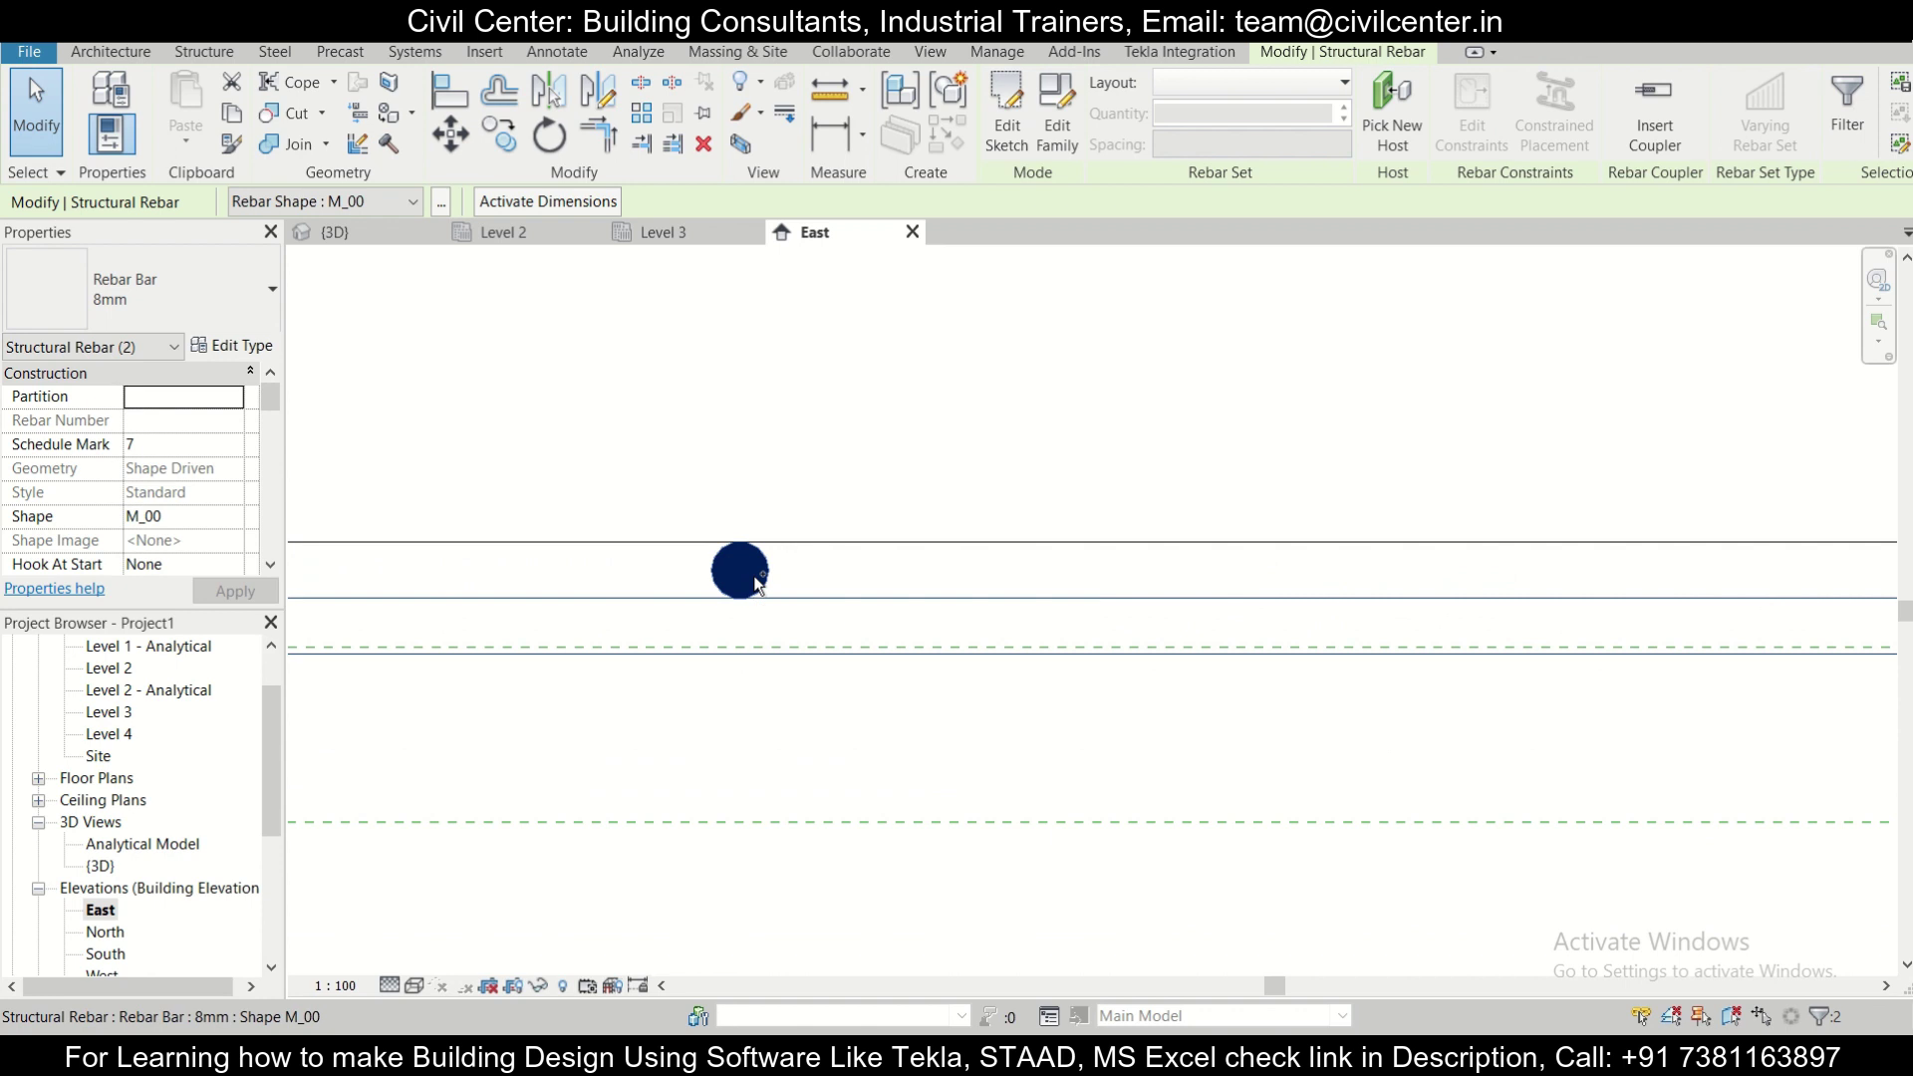
{"action": "left_click", "coordinate": [765, 570], "text": "ctrl"}
{"action": "scroll", "coordinate": [772, 563], "scroll_direction": "down", "scroll_amount": 3}
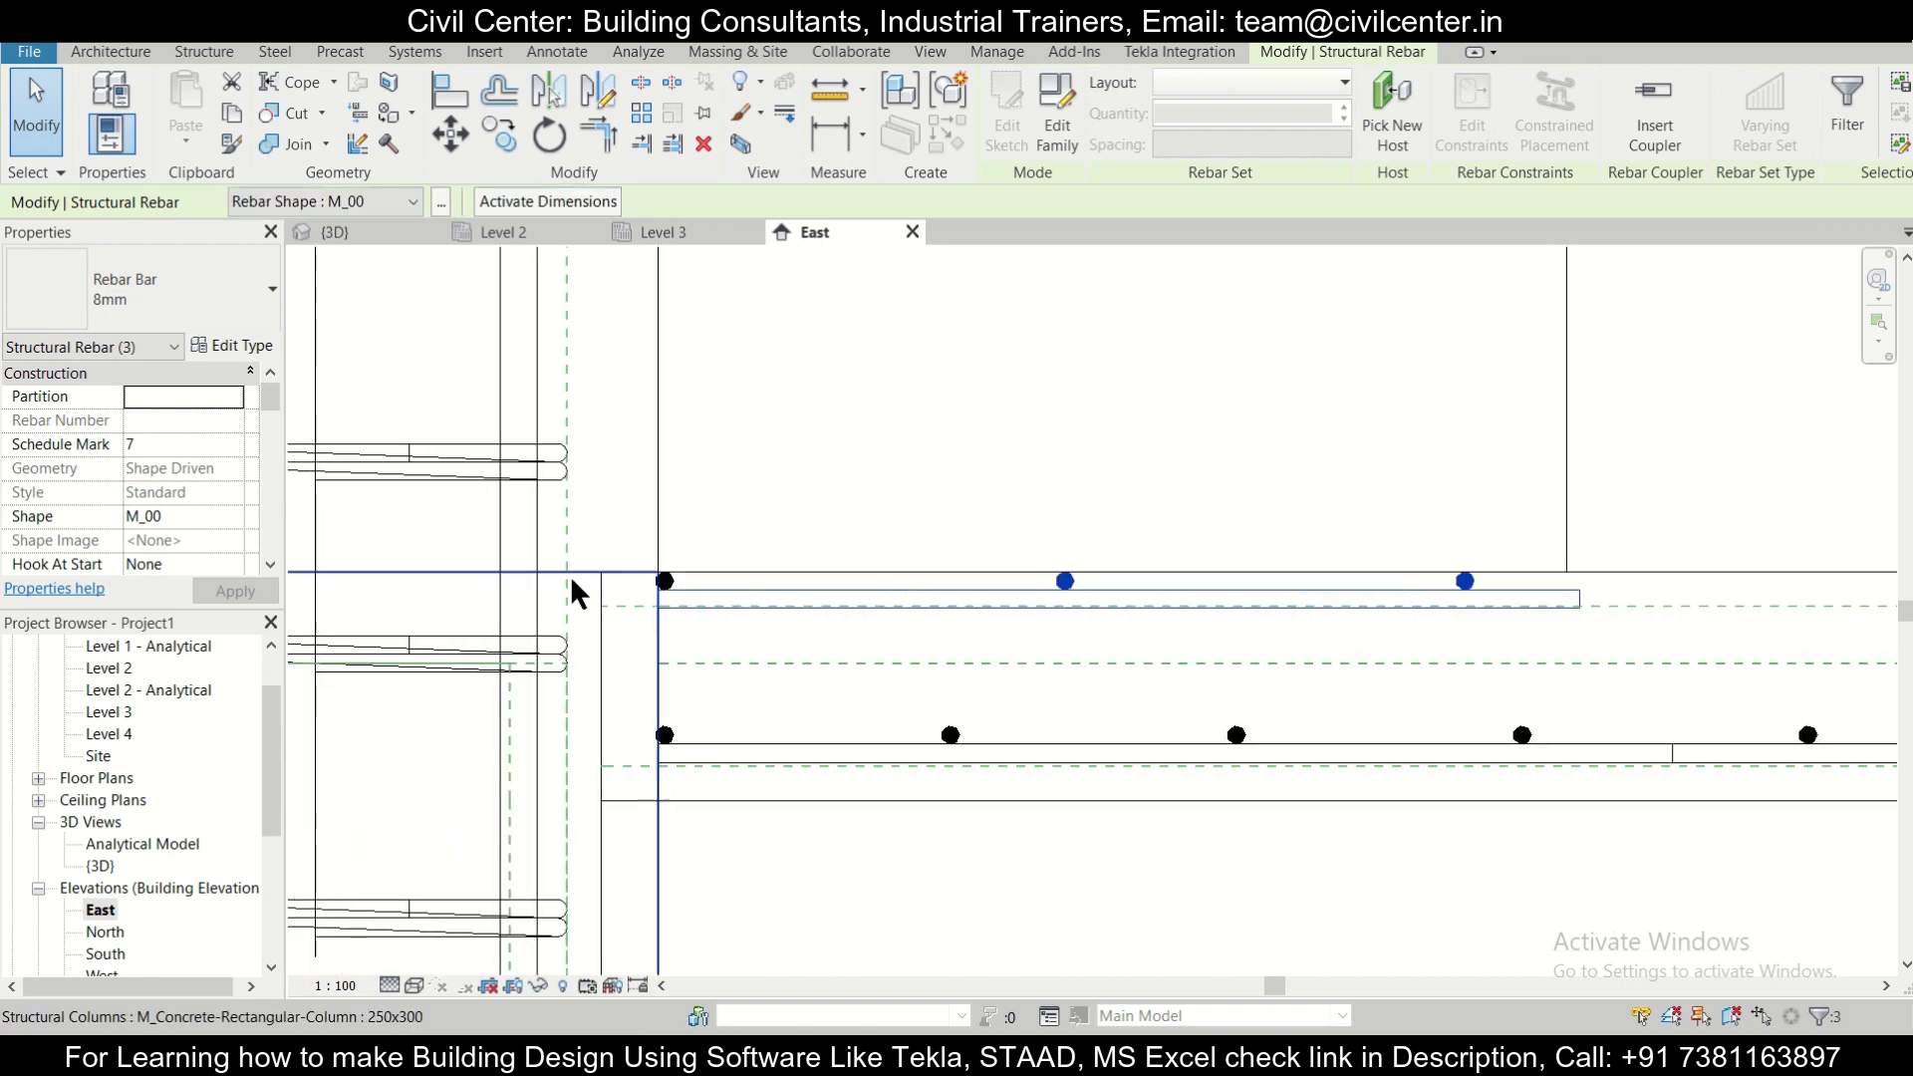
{"action": "scroll", "coordinate": [571, 589], "scroll_direction": "up", "scroll_amount": 2}
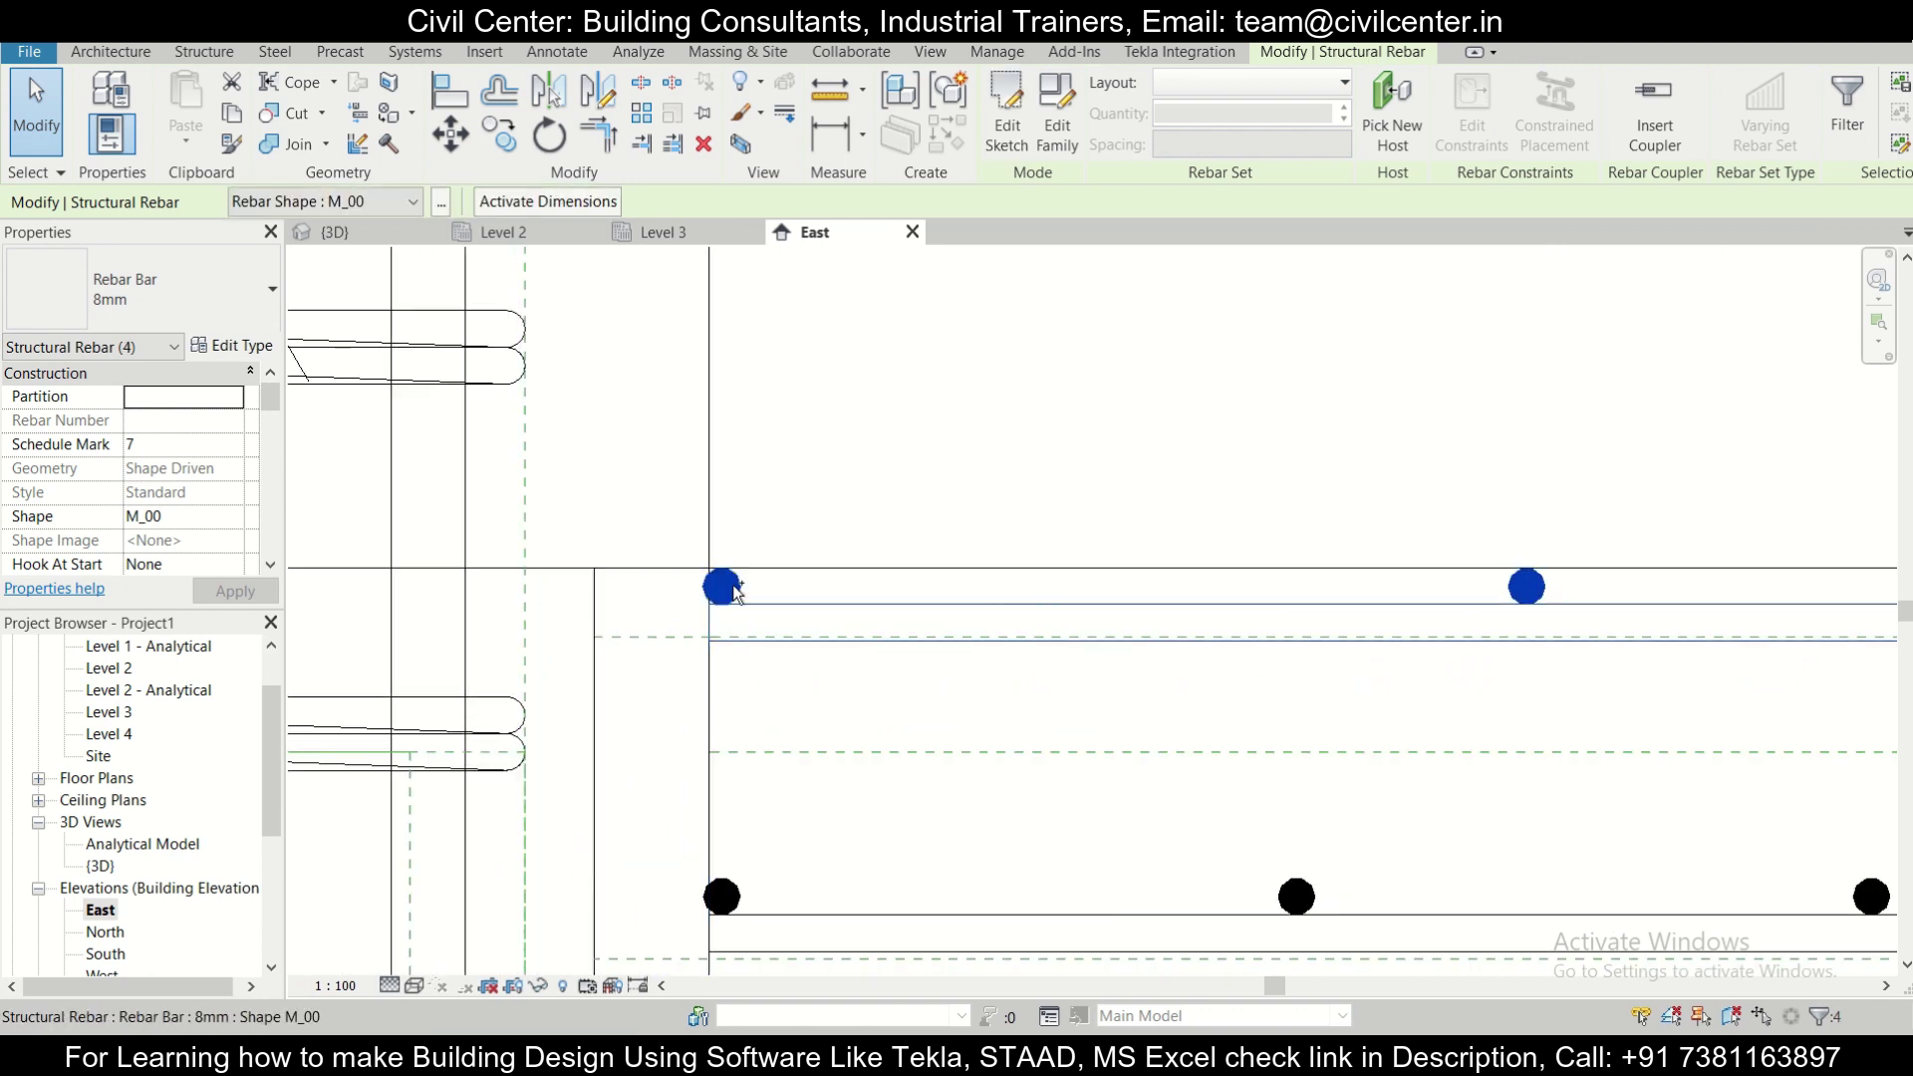
{"action": "scroll", "coordinate": [736, 592], "scroll_direction": "down", "scroll_amount": 4}
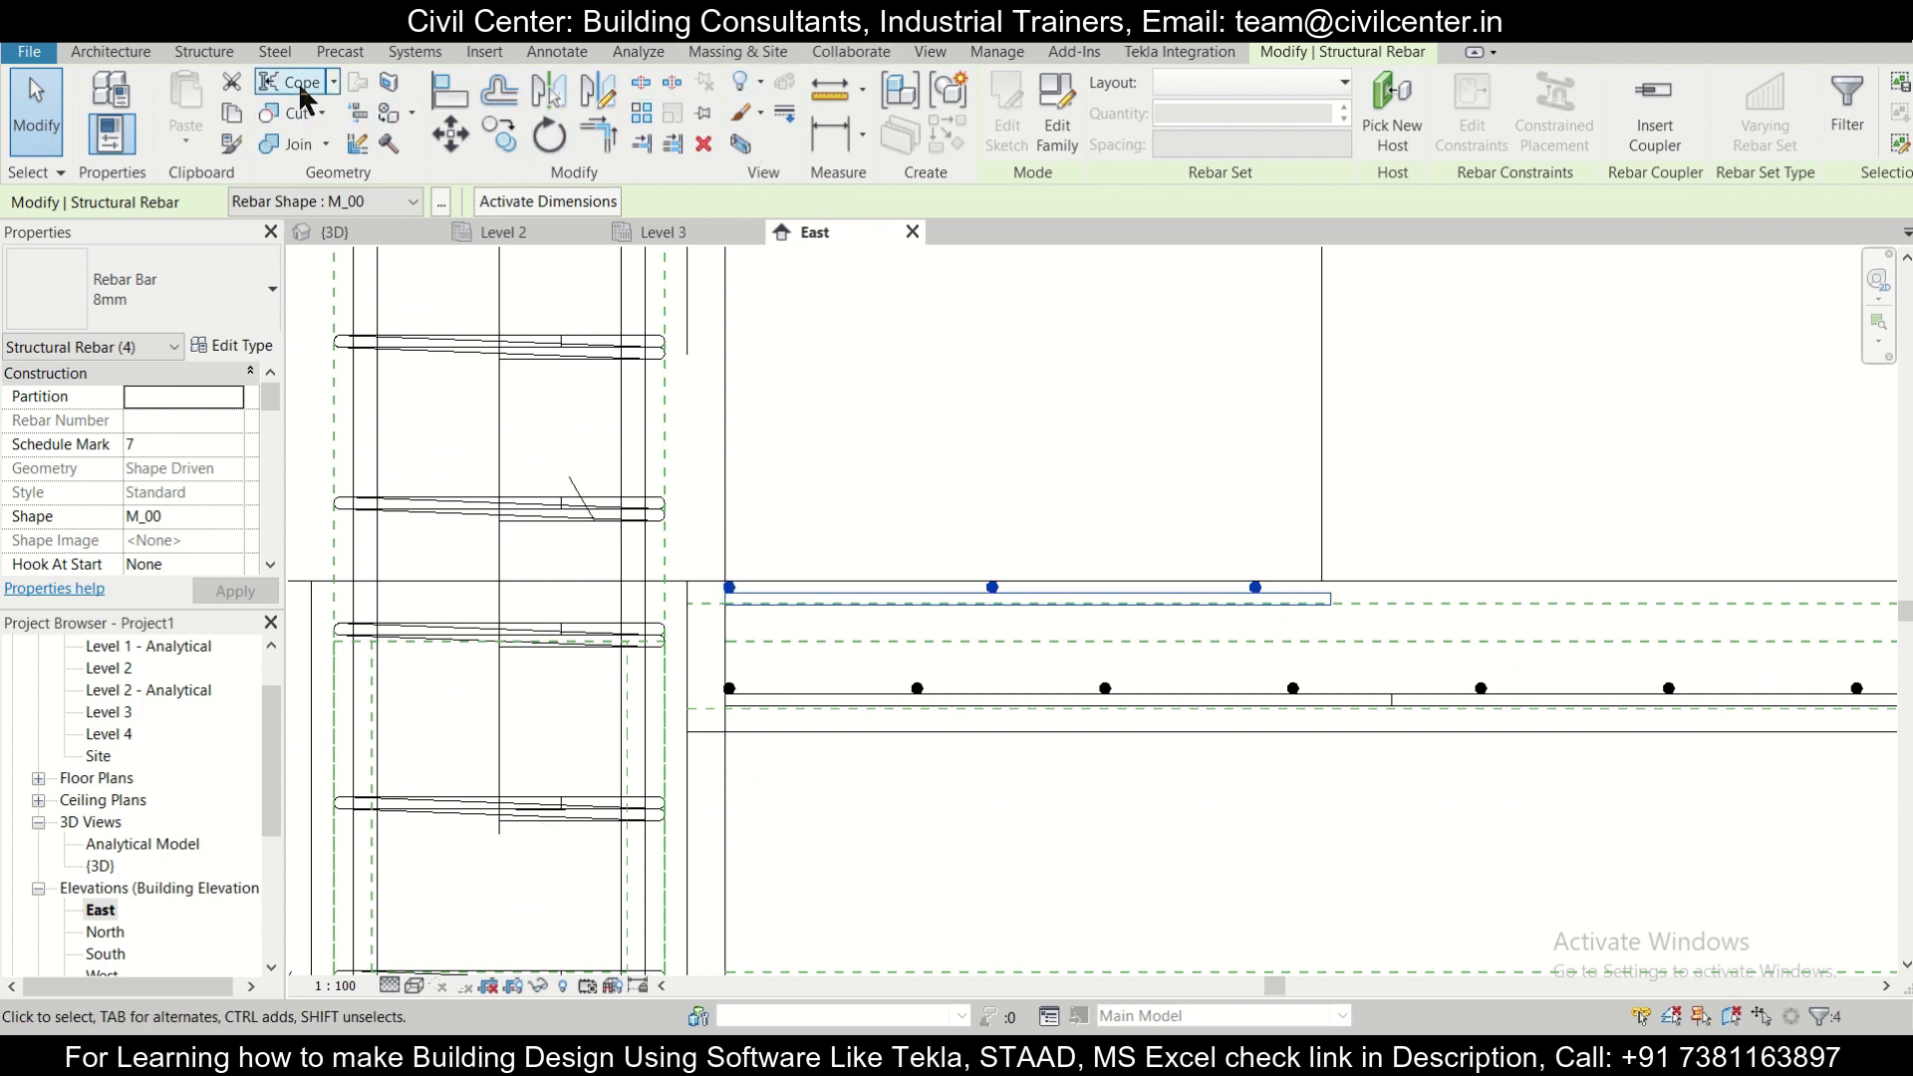
{"action": "left_click", "coordinate": [513, 136]}
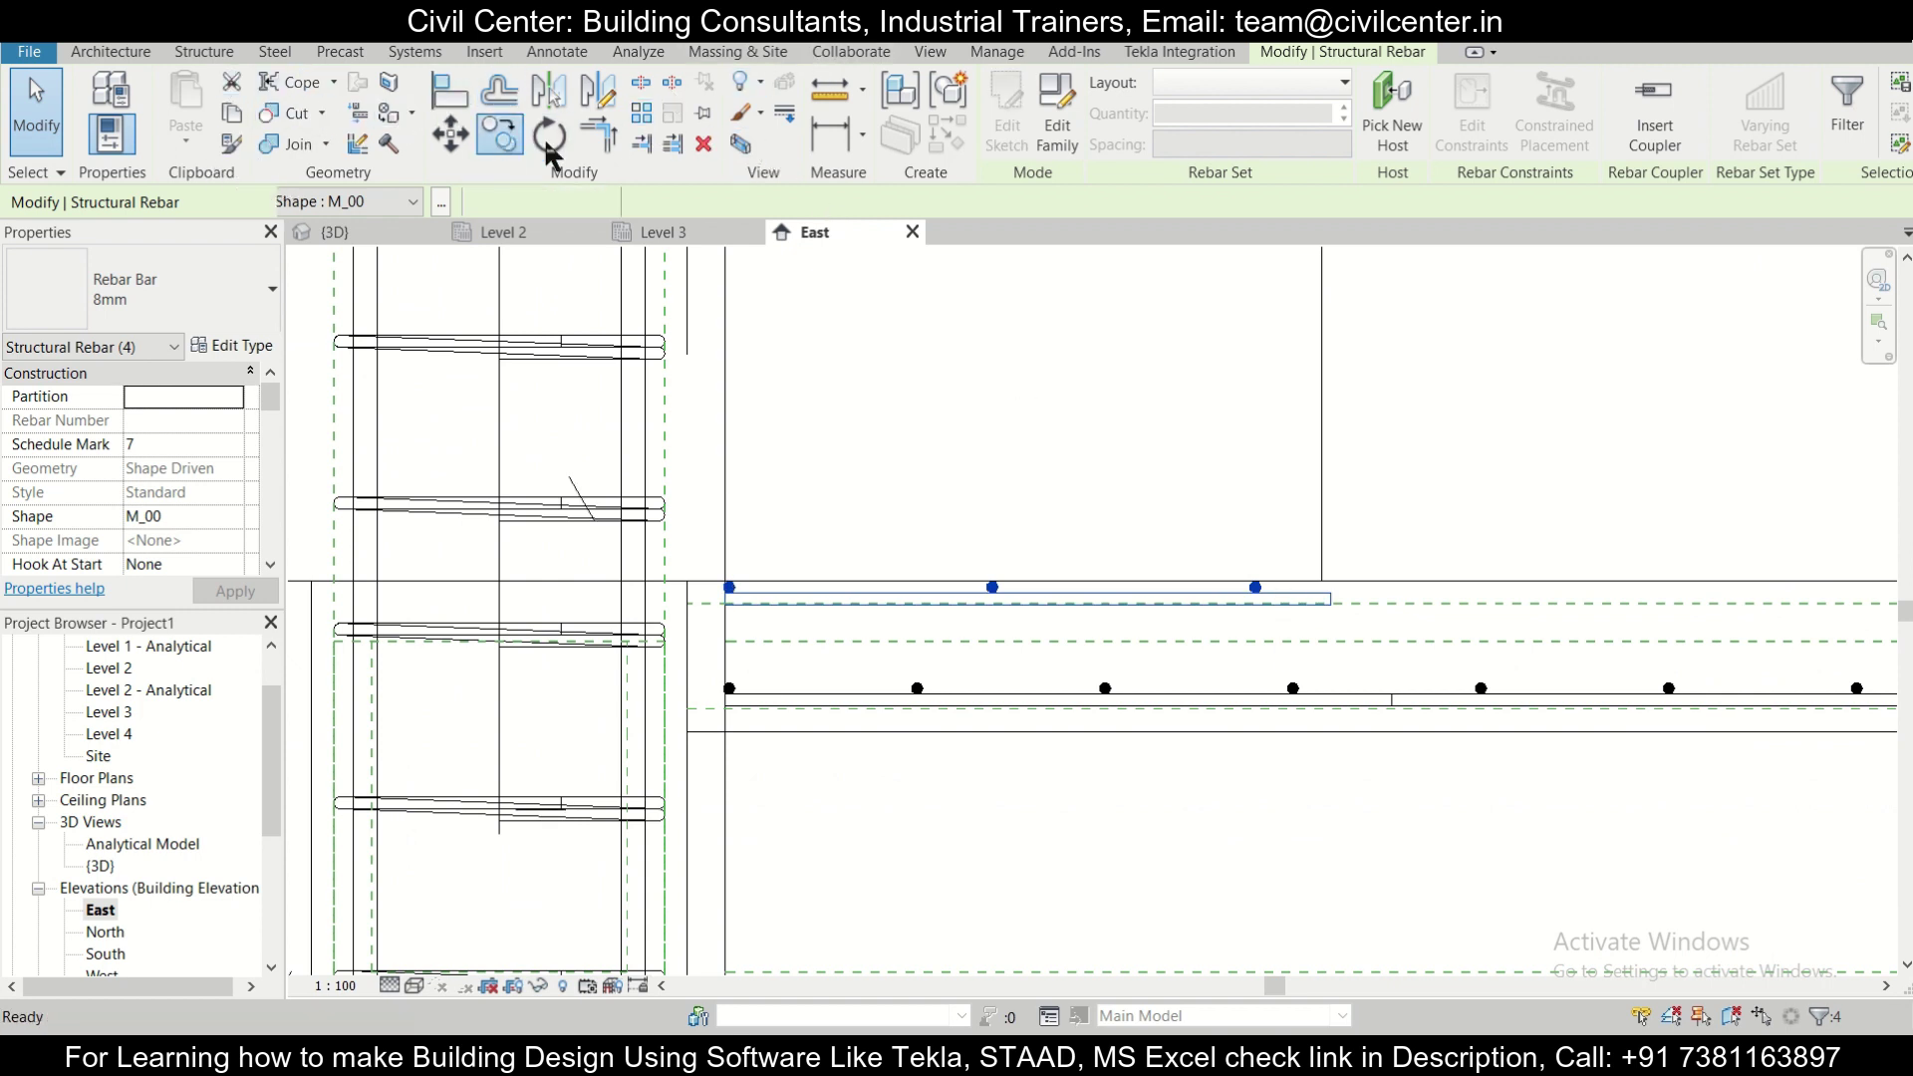
{"action": "scroll", "coordinate": [1330, 578], "scroll_direction": "up", "scroll_amount": 3}
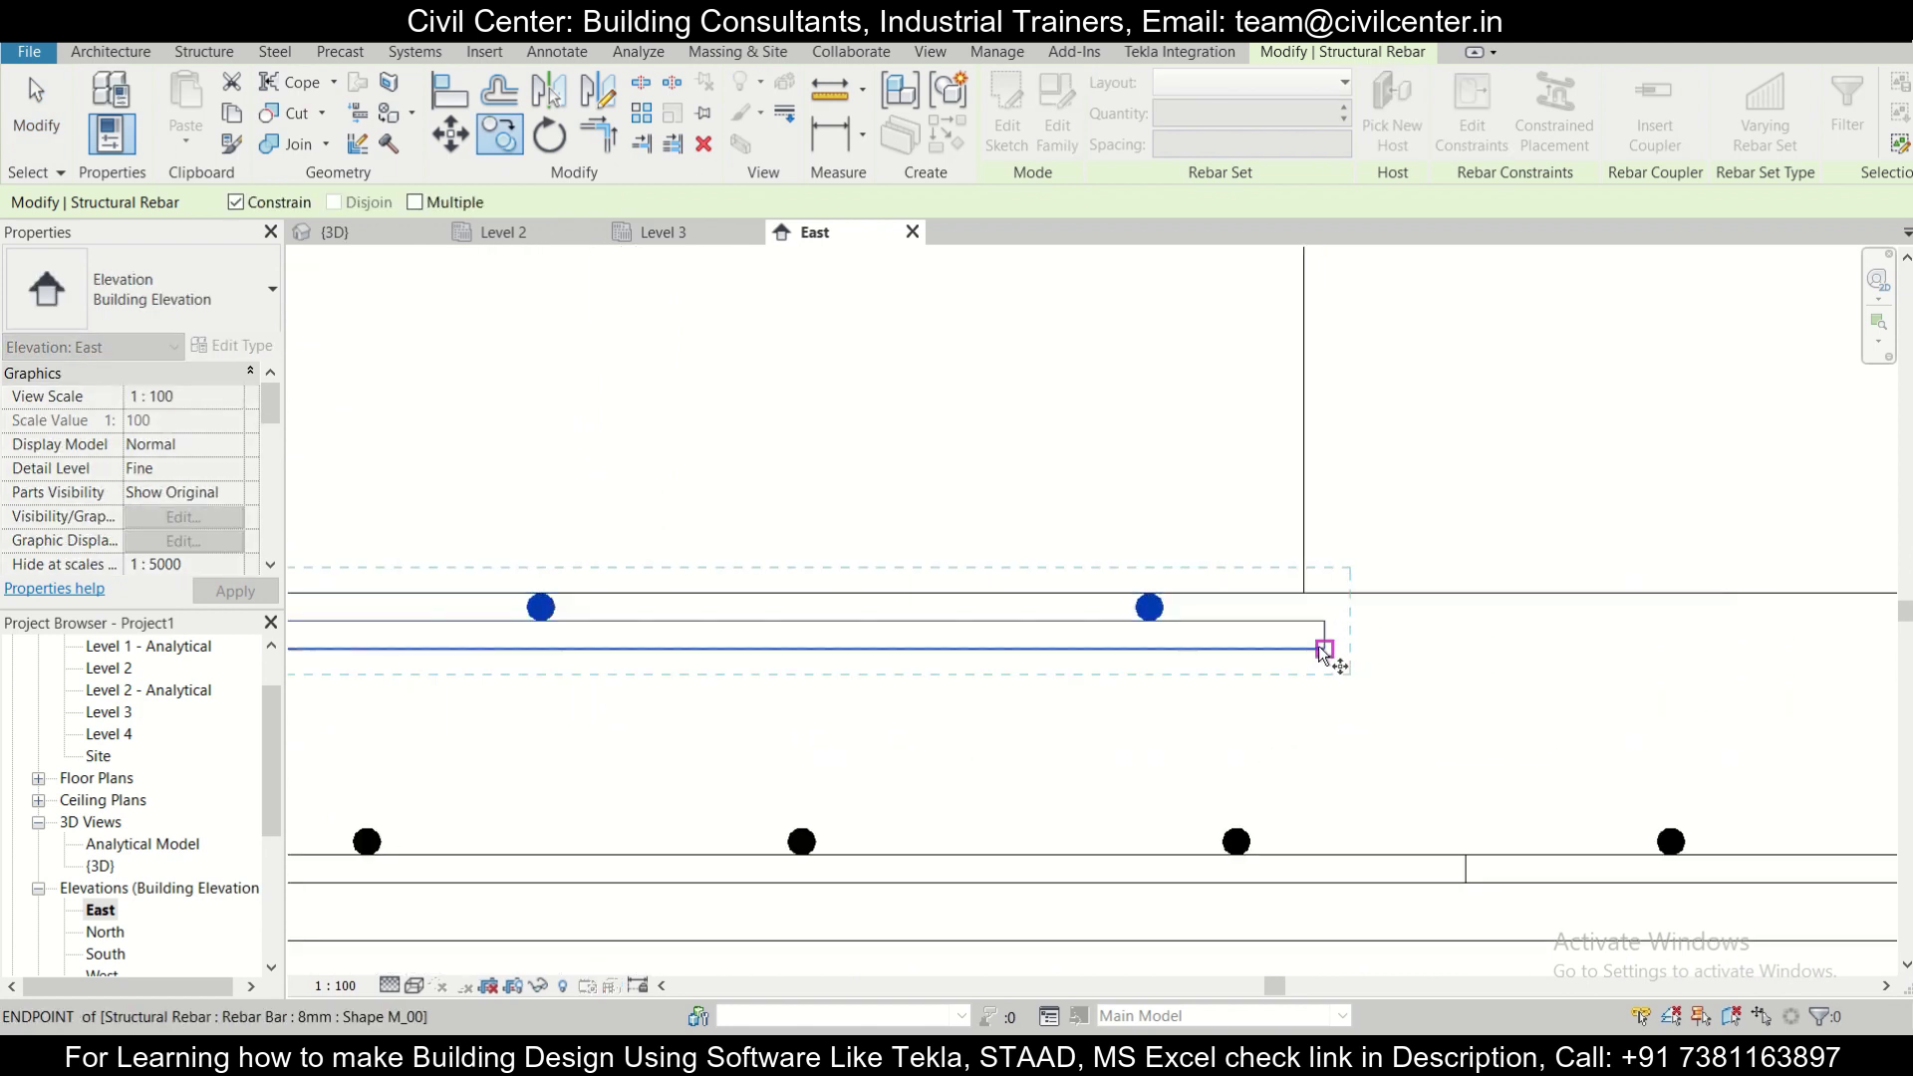
{"action": "left_click", "coordinate": [1324, 650]}
{"action": "scroll", "coordinate": [1322, 642], "scroll_direction": "down", "scroll_amount": 3}
{"action": "scroll", "coordinate": [653, 568], "scroll_direction": "up", "scroll_amount": 3}
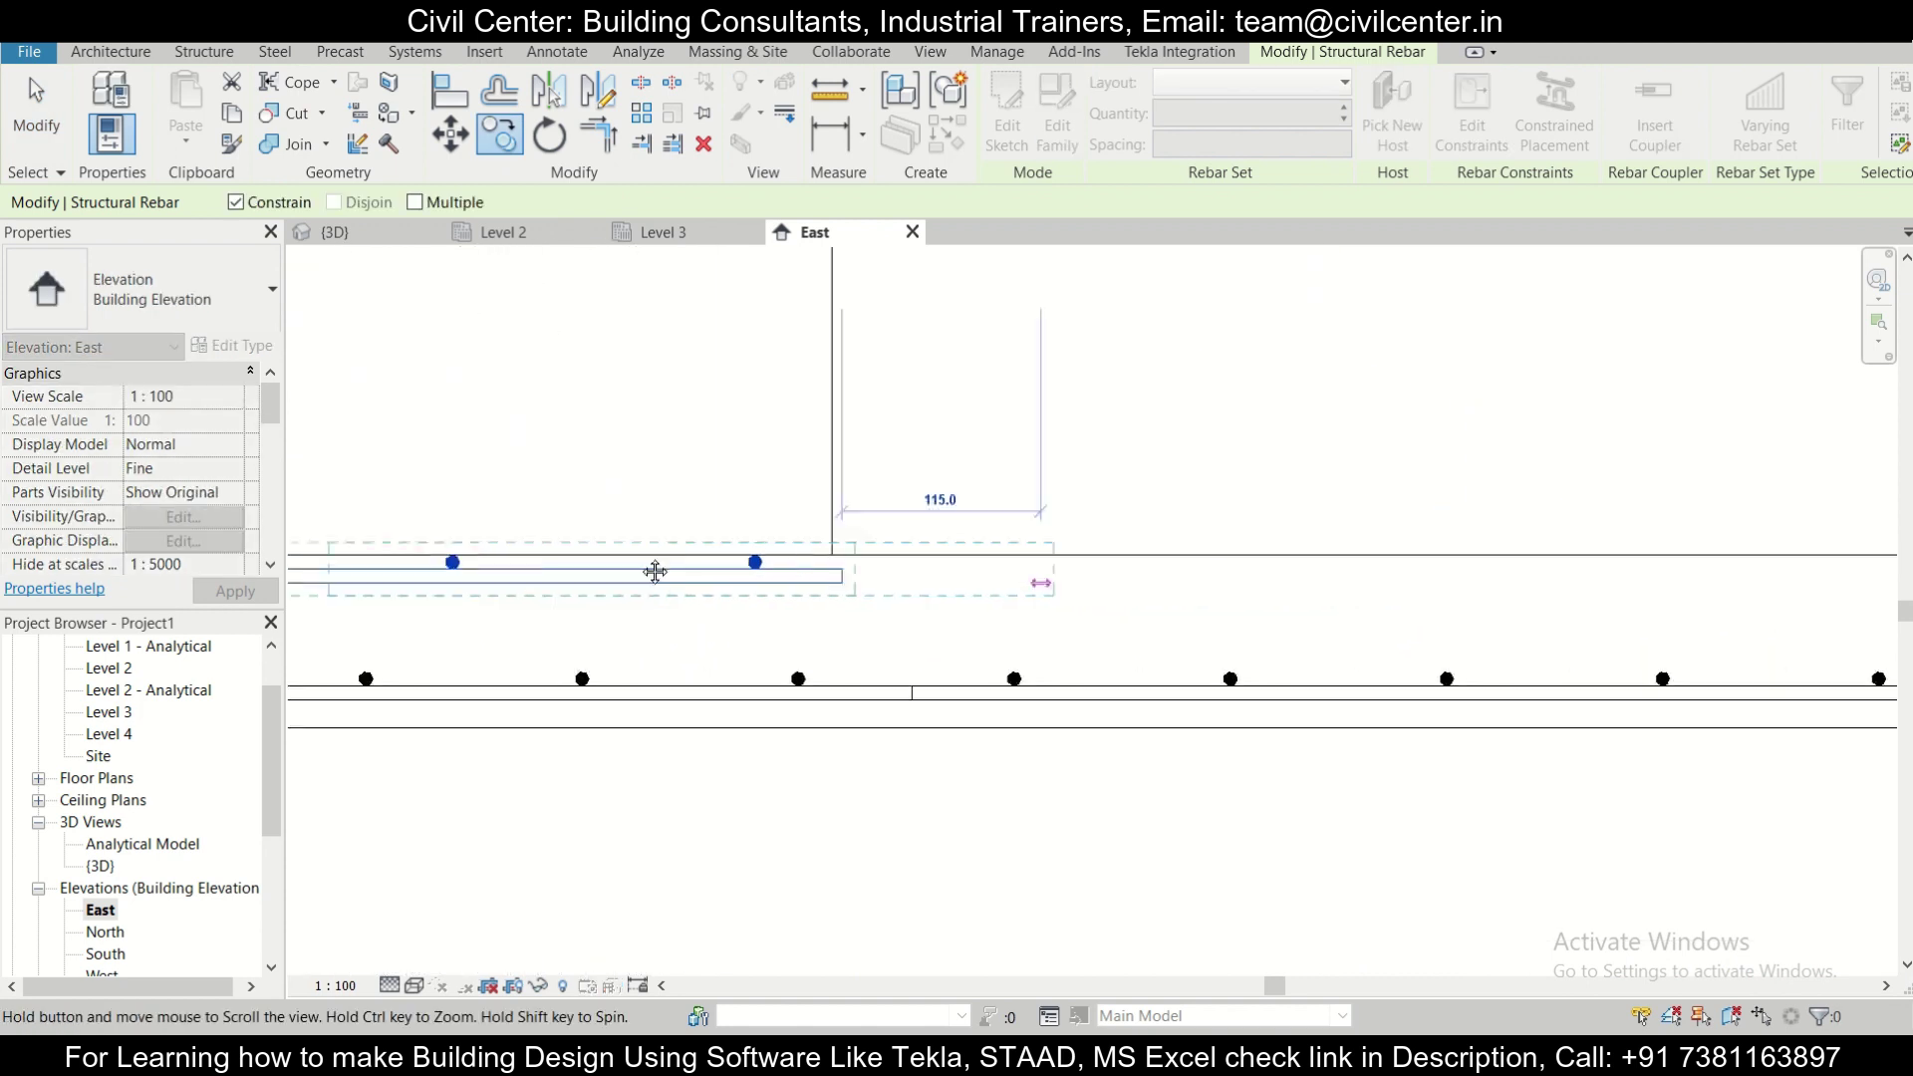
{"action": "scroll", "coordinate": [747, 602], "scroll_direction": "down", "scroll_amount": 3}
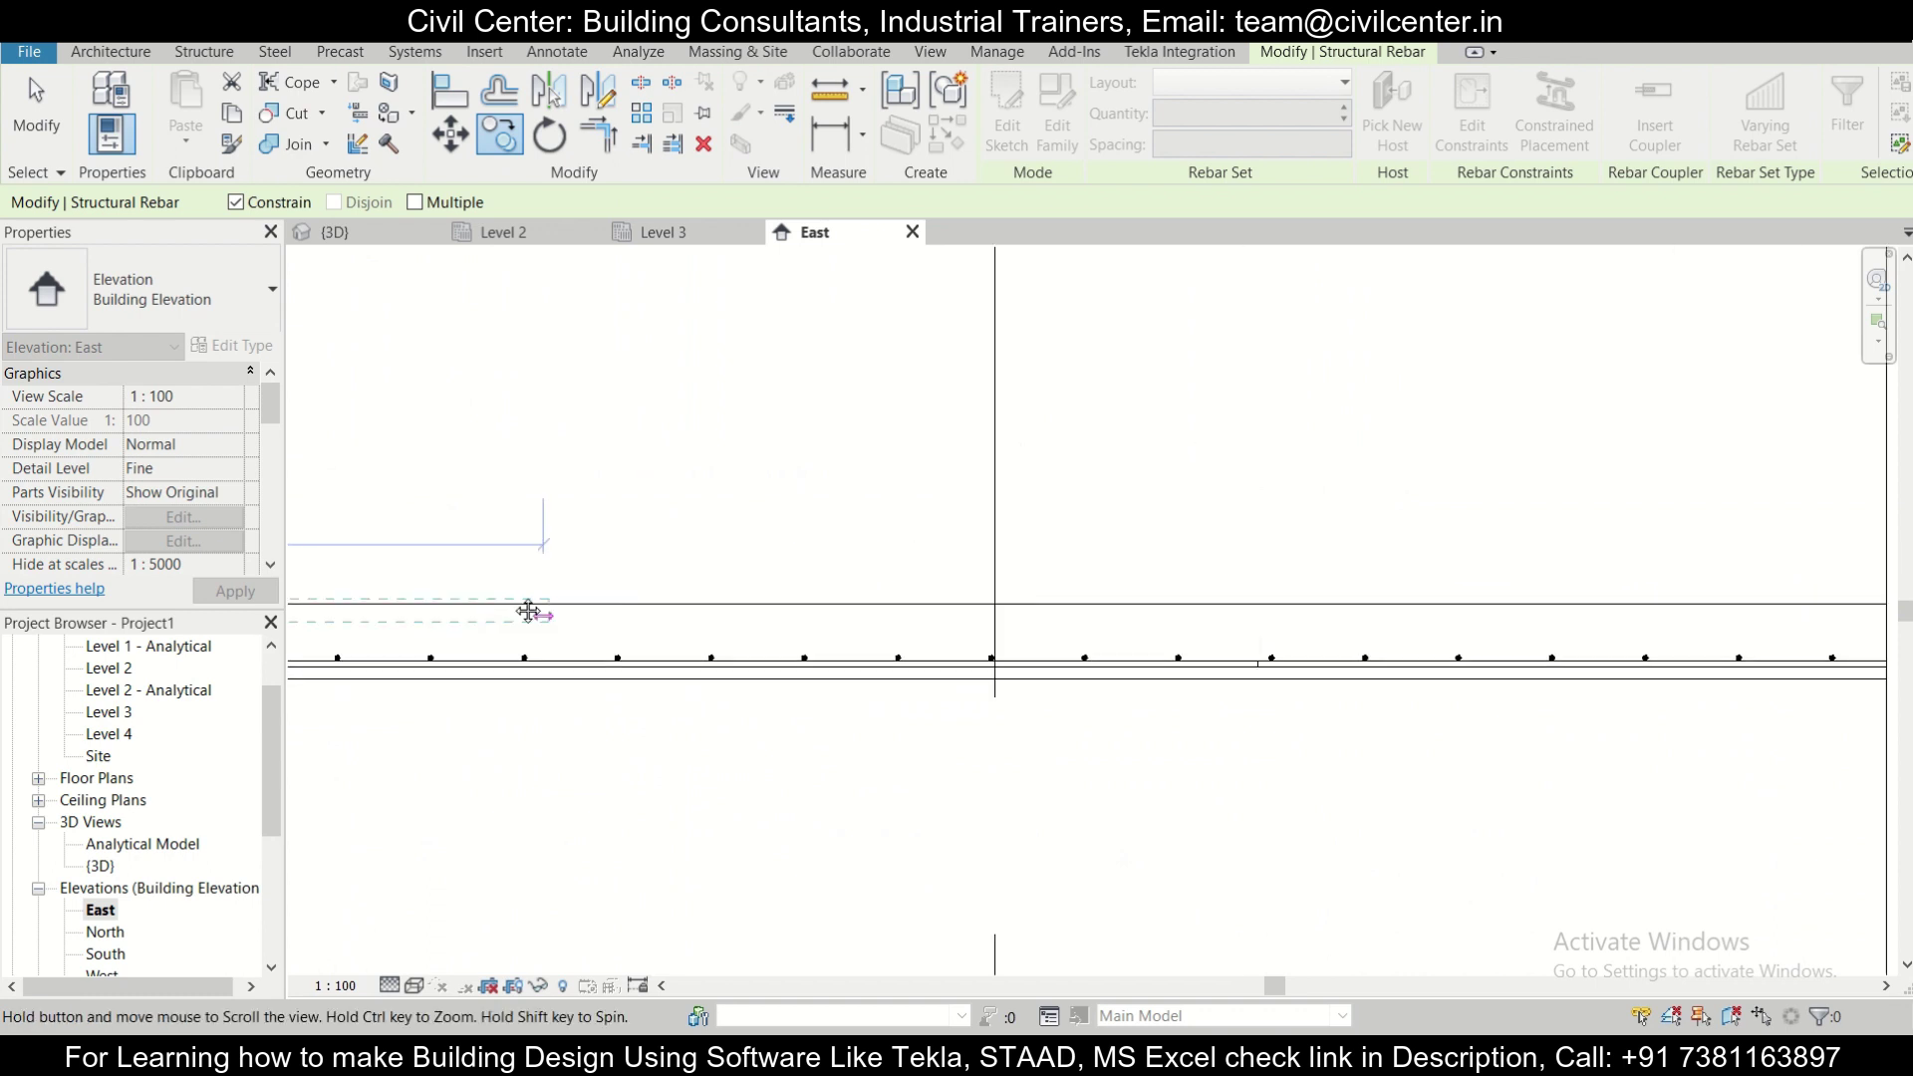
{"action": "scroll", "coordinate": [598, 593], "scroll_direction": "down", "scroll_amount": 3}
{"action": "scroll", "coordinate": [1208, 602], "scroll_direction": "up", "scroll_amount": 2}
{"action": "scroll", "coordinate": [1289, 598], "scroll_direction": "up", "scroll_amount": 2}
{"action": "left_click", "coordinate": [1307, 598]}
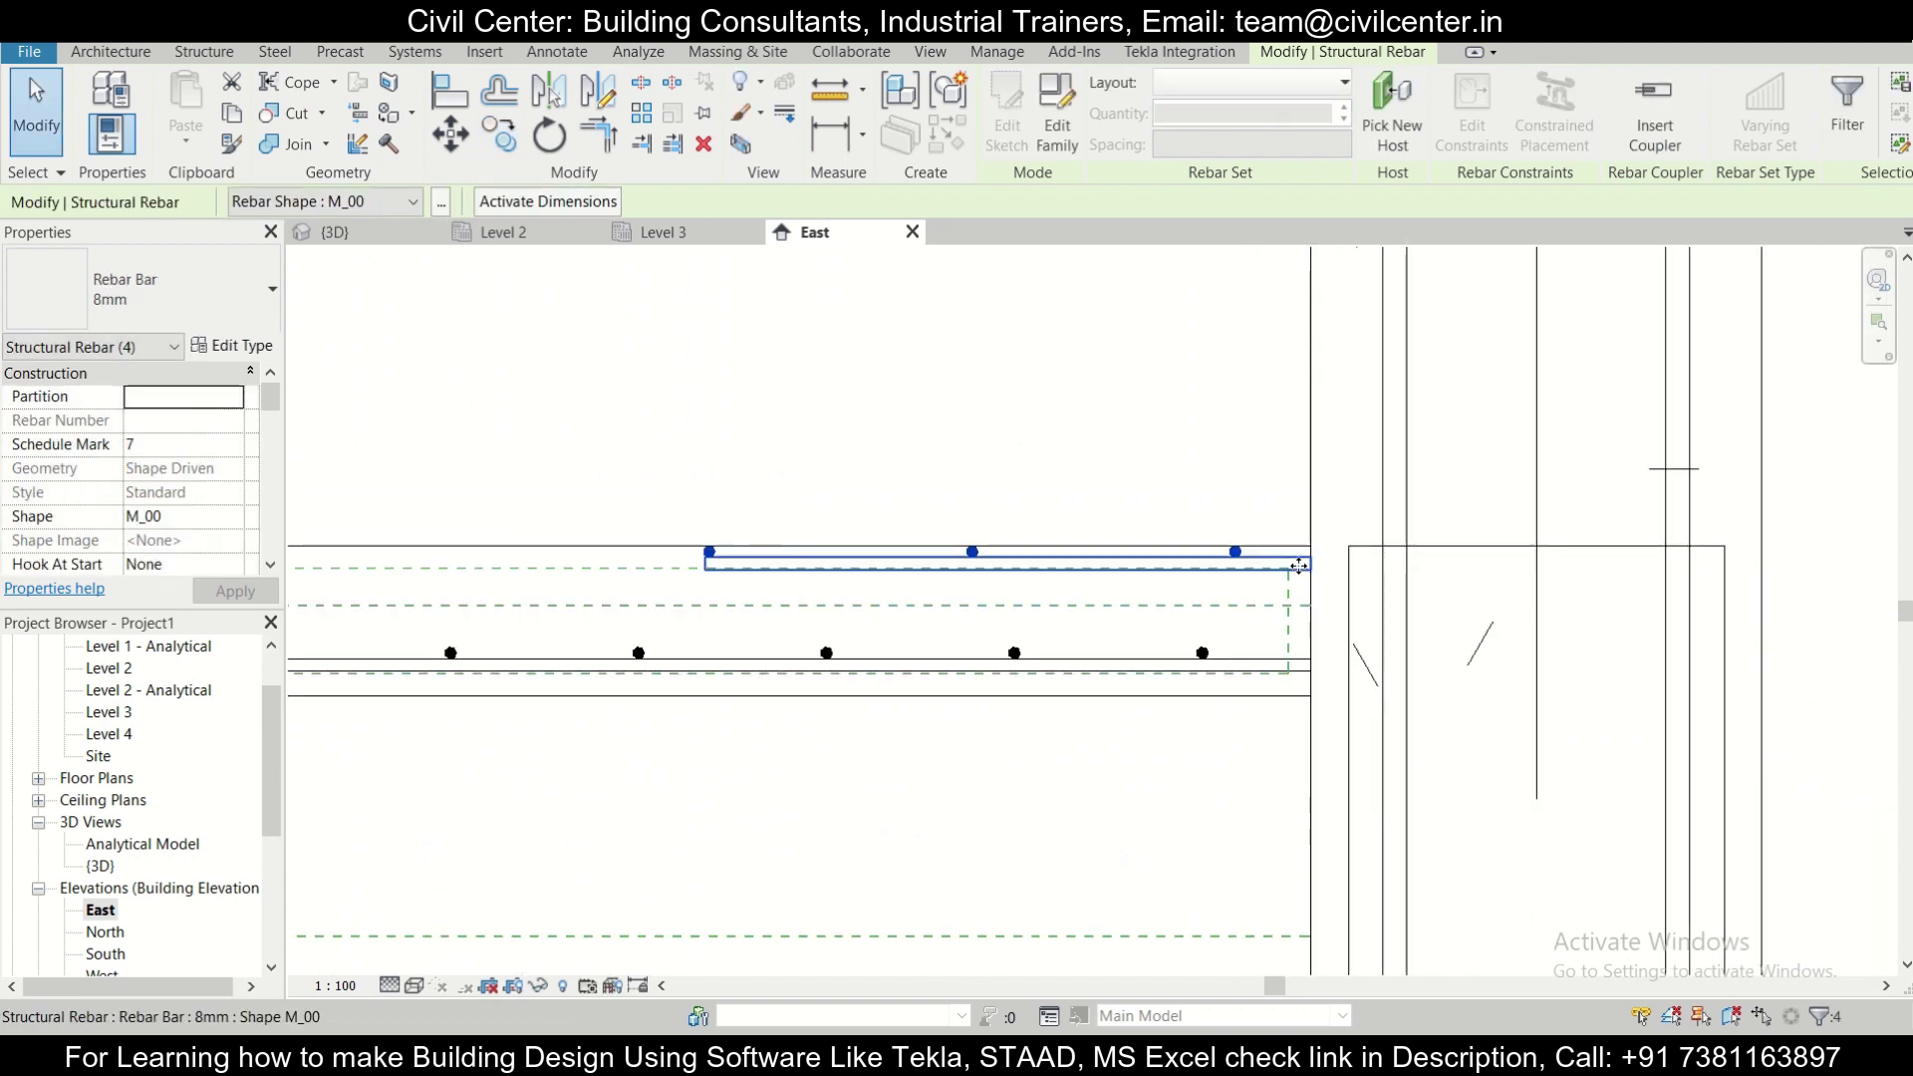
Extend the free end of the copied top bar set away from the column to the 0.3L grid line.
{"action": "scroll", "coordinate": [1296, 603], "scroll_direction": "up", "scroll_amount": 2}
{"action": "scroll", "coordinate": [896, 626], "scroll_direction": "down", "scroll_amount": 3}
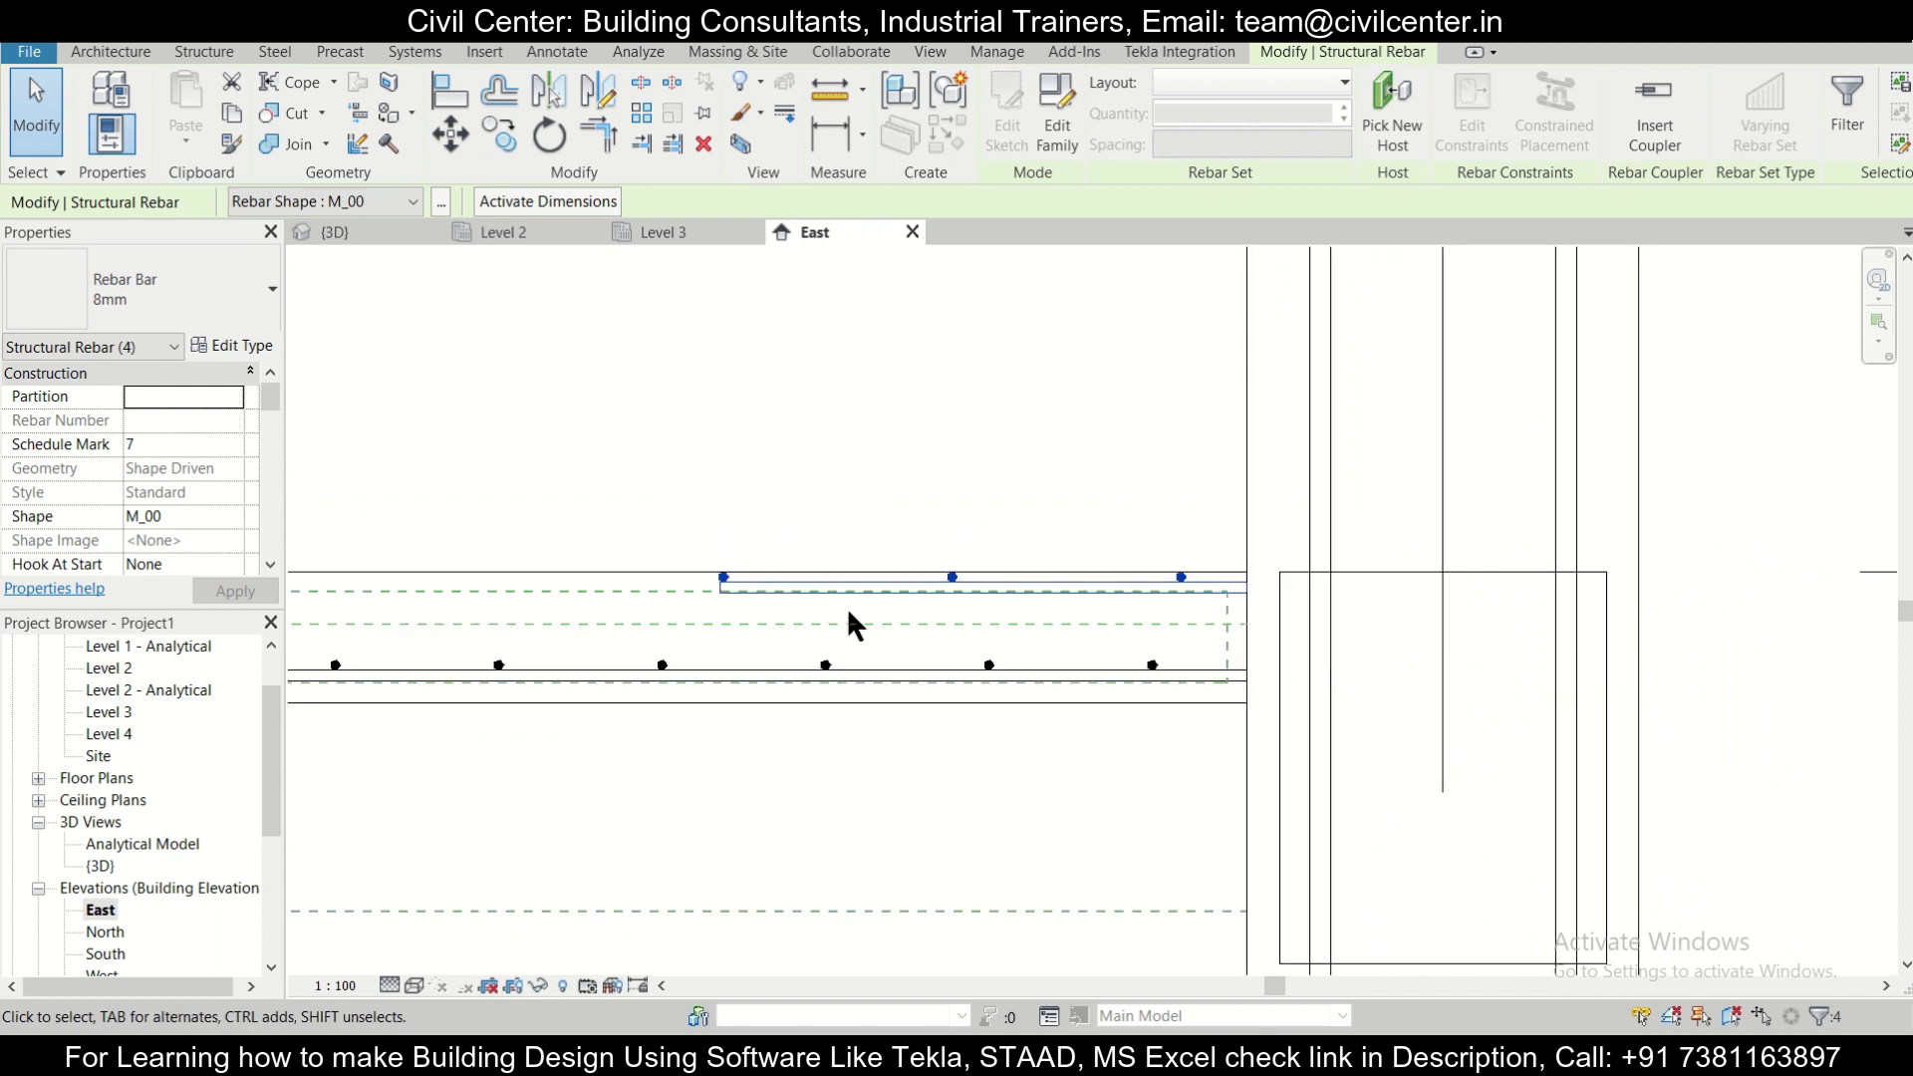
{"action": "left_click", "coordinate": [779, 594]}
{"action": "scroll", "coordinate": [716, 600], "scroll_direction": "up", "scroll_amount": 2}
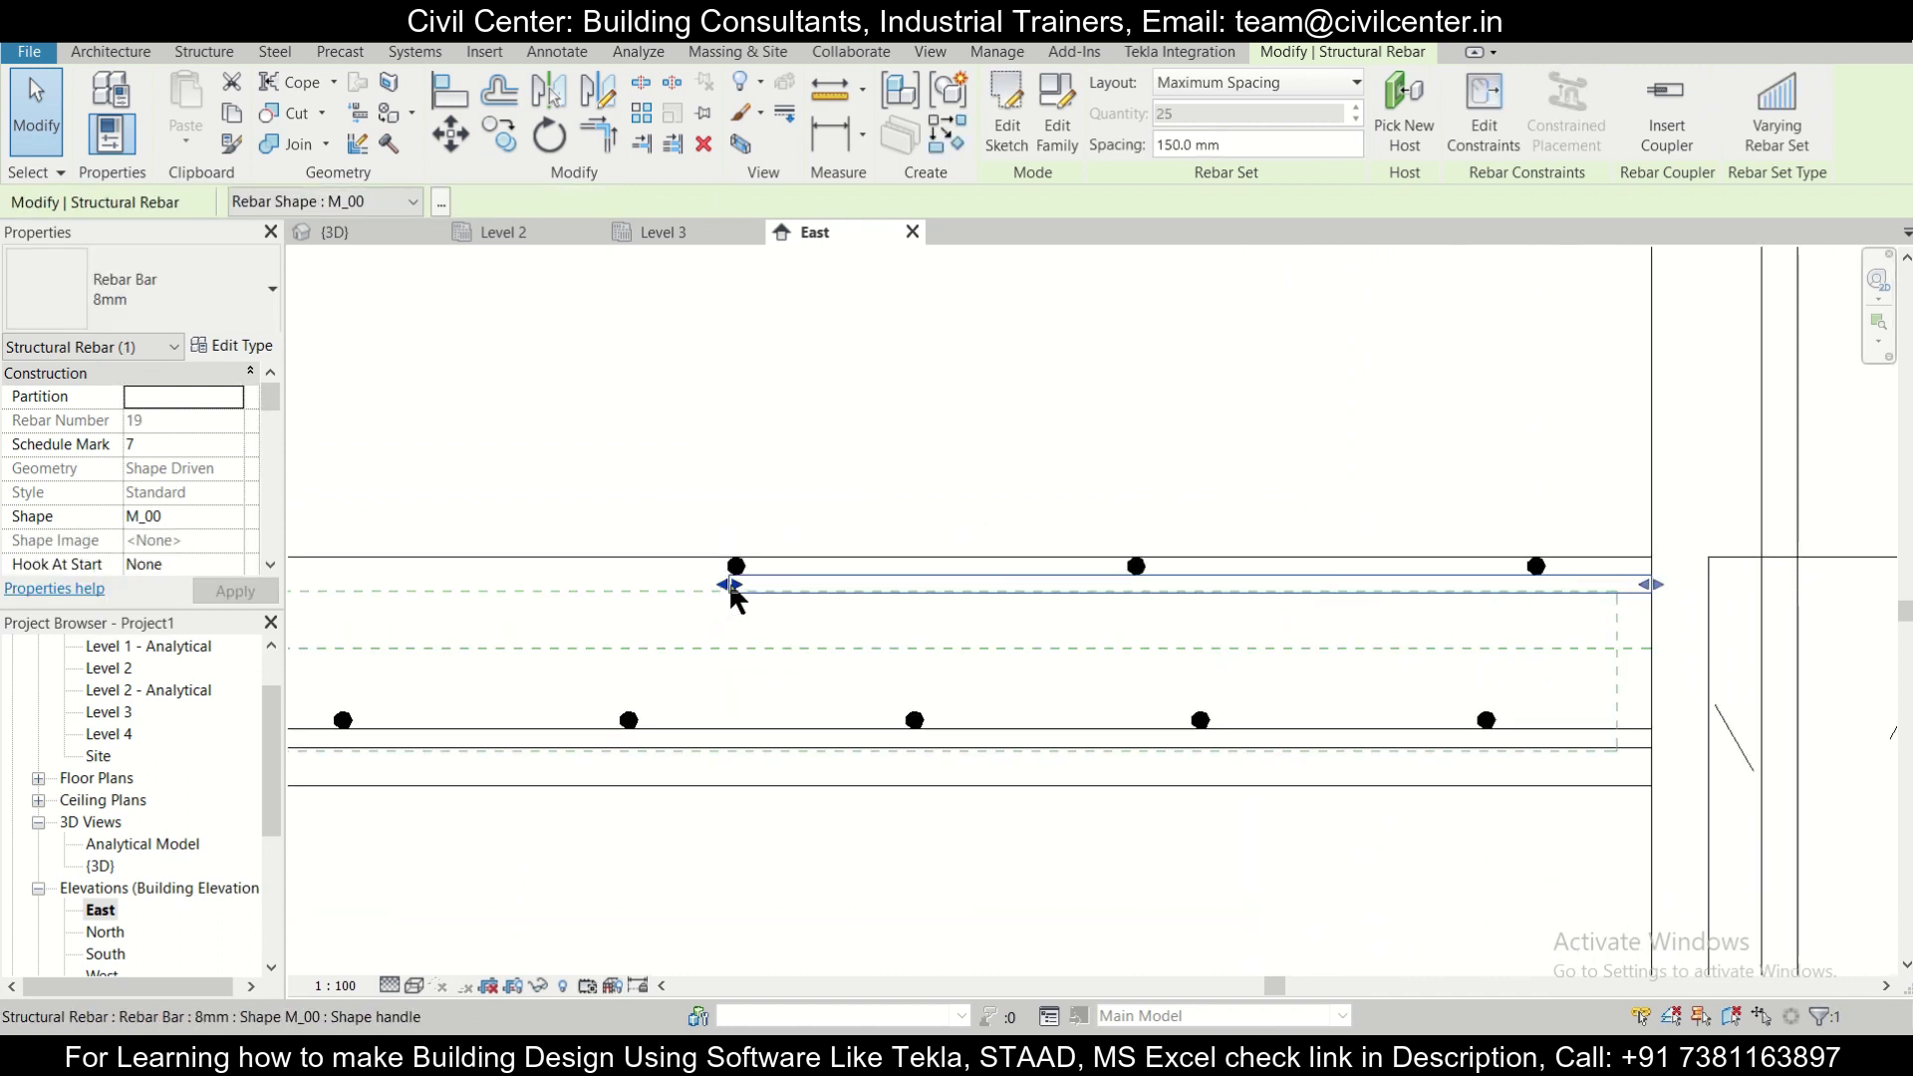
{"action": "left_click_drag", "start_coordinate": [728, 585], "coordinate": [1239, 609]}
{"action": "scroll", "coordinate": [598, 586], "scroll_direction": "down", "scroll_amount": 2}
{"action": "left_click_drag", "start_coordinate": [495, 647], "coordinate": [624, 628]}
{"action": "scroll", "coordinate": [692, 644], "scroll_direction": "up", "scroll_amount": 2}
{"action": "scroll", "coordinate": [624, 628], "scroll_direction": "down", "scroll_amount": 2}
{"action": "scroll", "coordinate": [1216, 552], "scroll_direction": "up", "scroll_amount": 3}
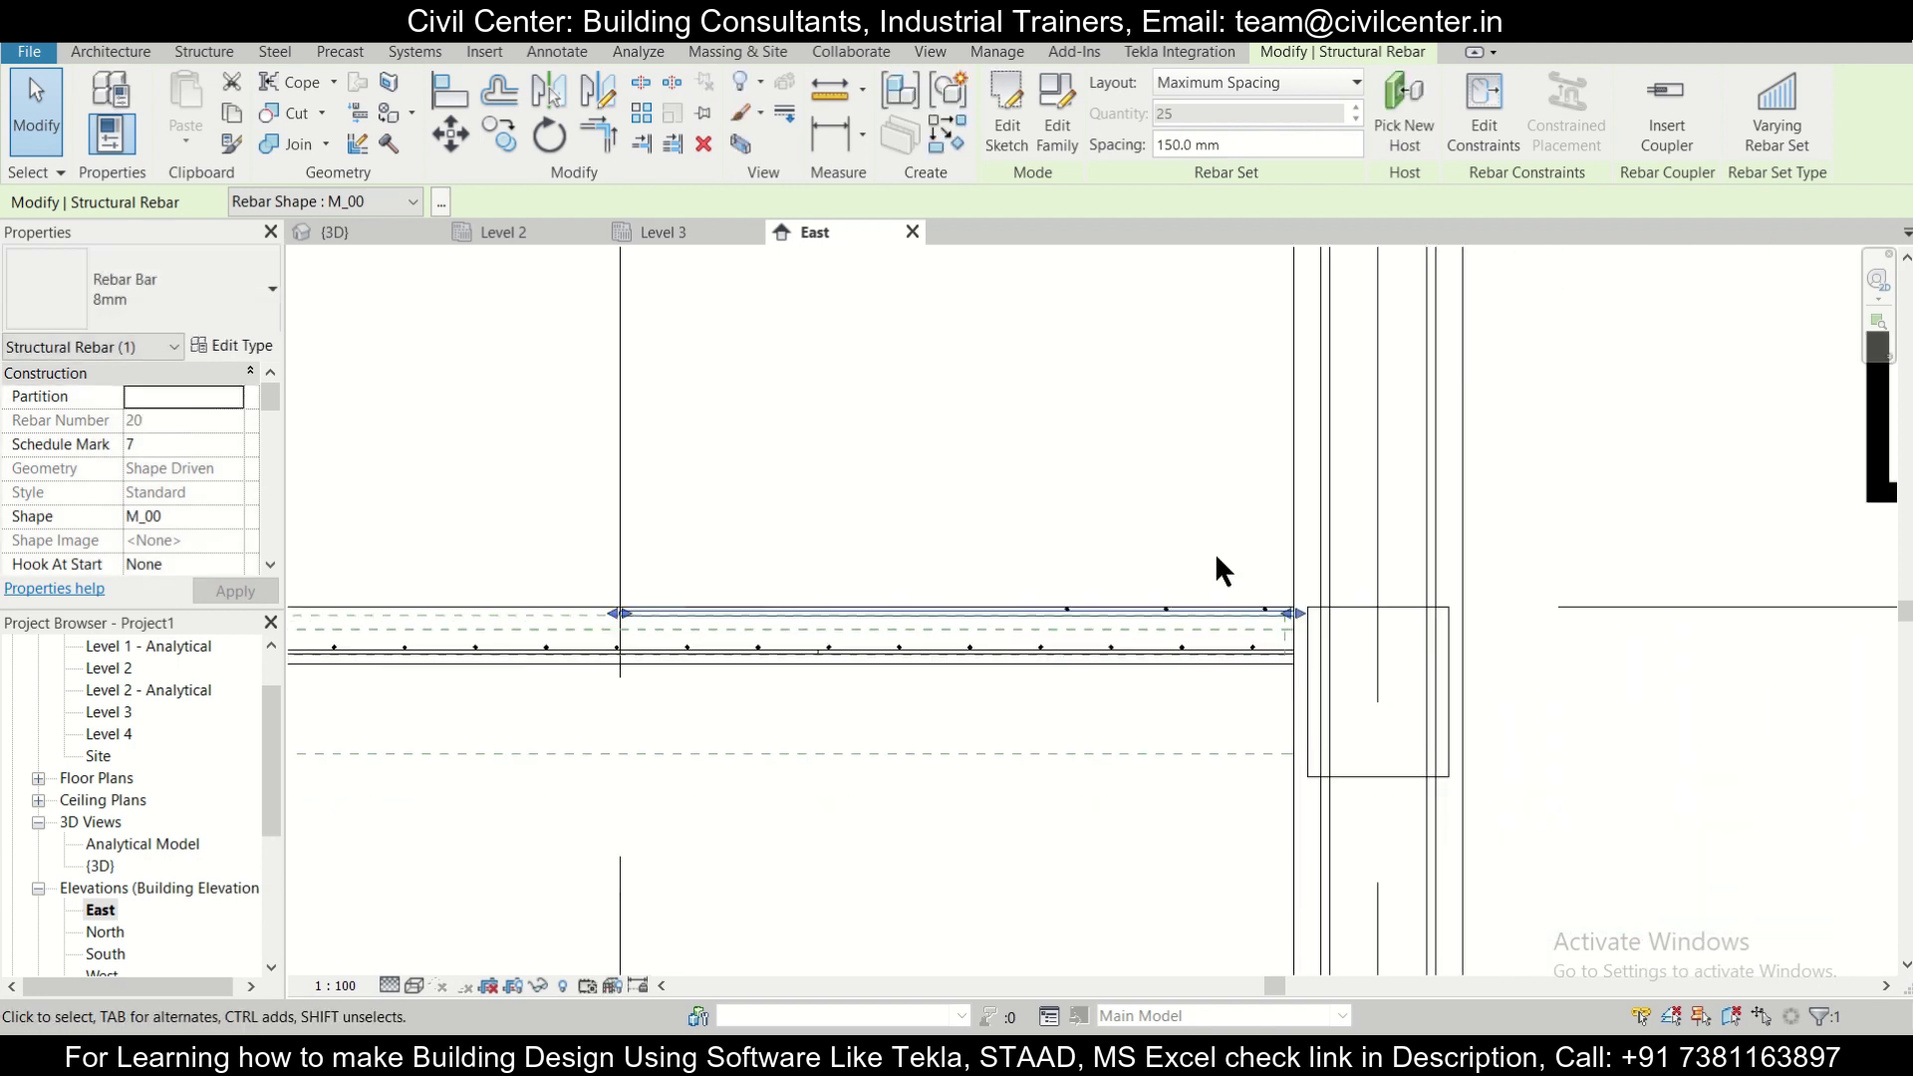
{"action": "scroll", "coordinate": [1172, 591], "scroll_direction": "up", "scroll_amount": 2}
{"action": "key", "text": "Escape"}
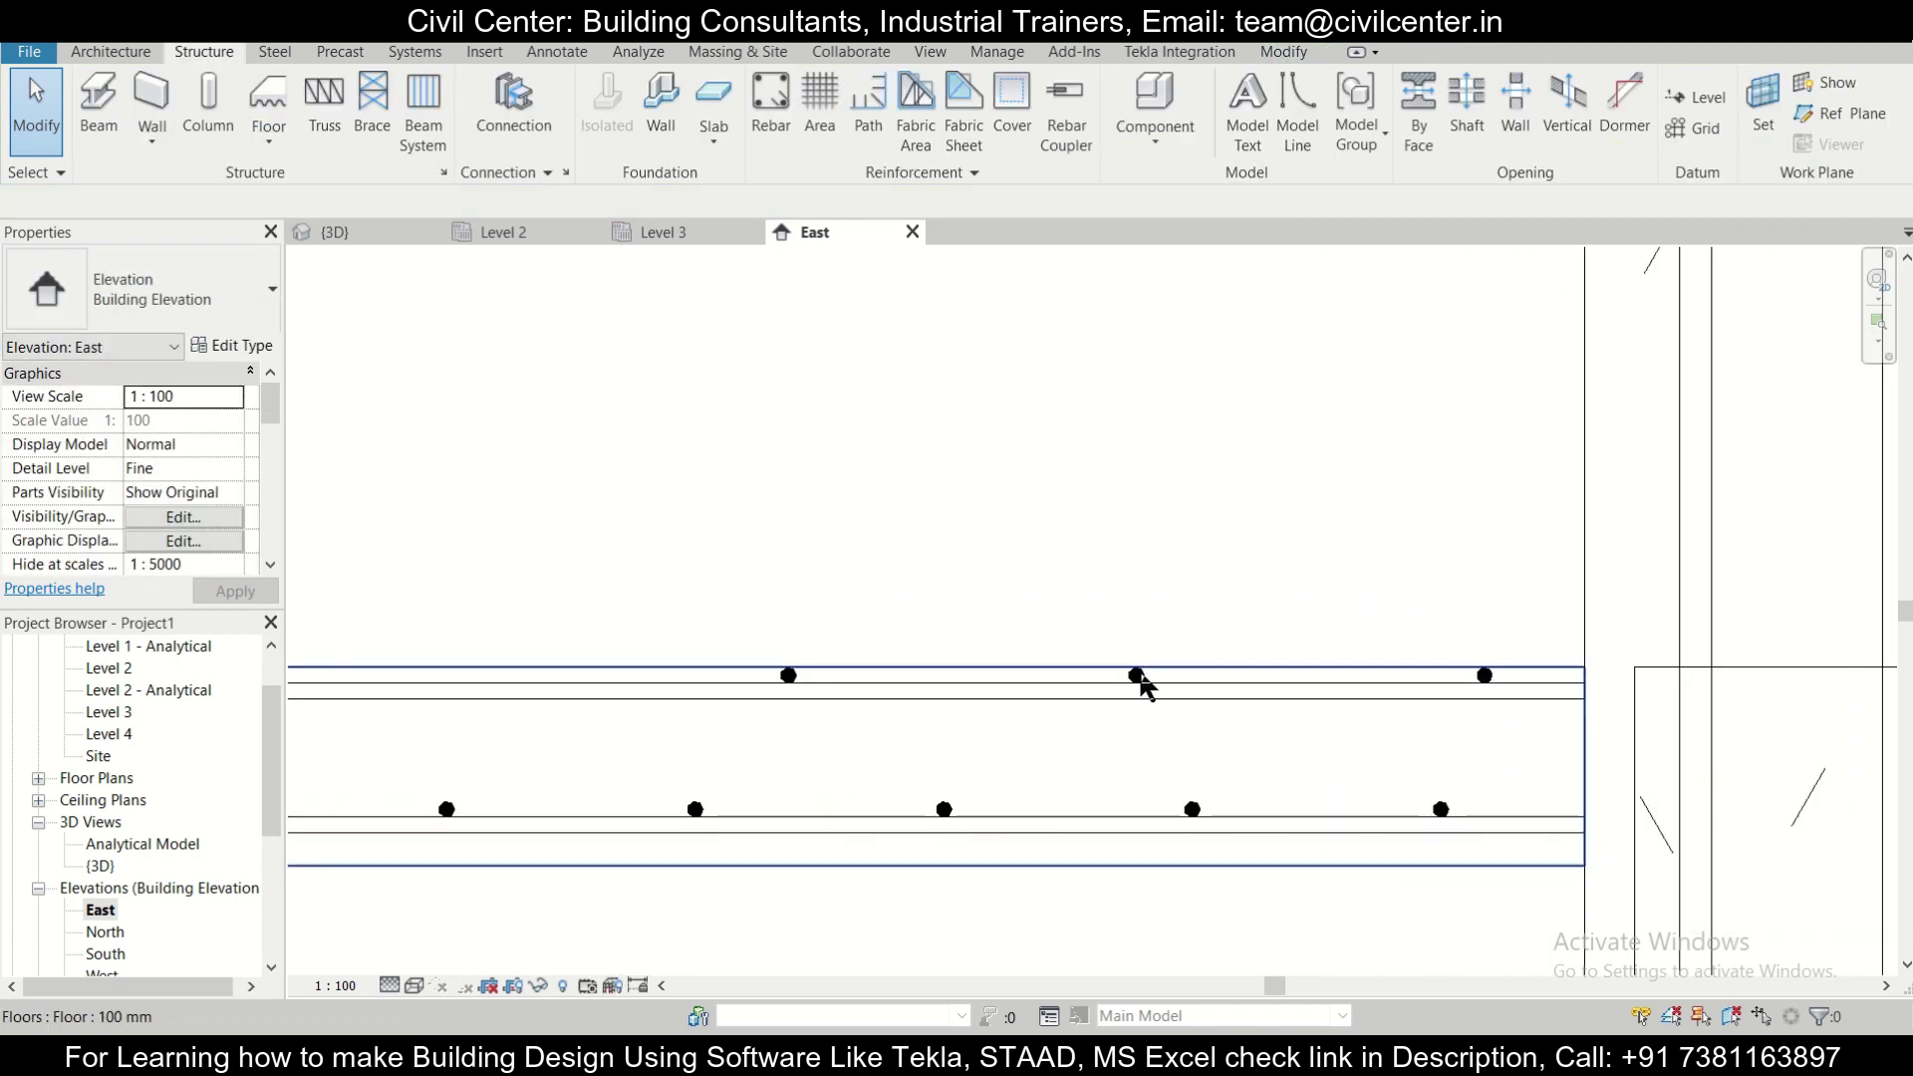
Copy the two inner round cross bars of the extended top set further into the bay, offset from the column-face bar to the innermost bar.
{"action": "scroll", "coordinate": [1142, 684], "scroll_direction": "up", "scroll_amount": 3}
{"action": "left_click", "coordinate": [1148, 678]}
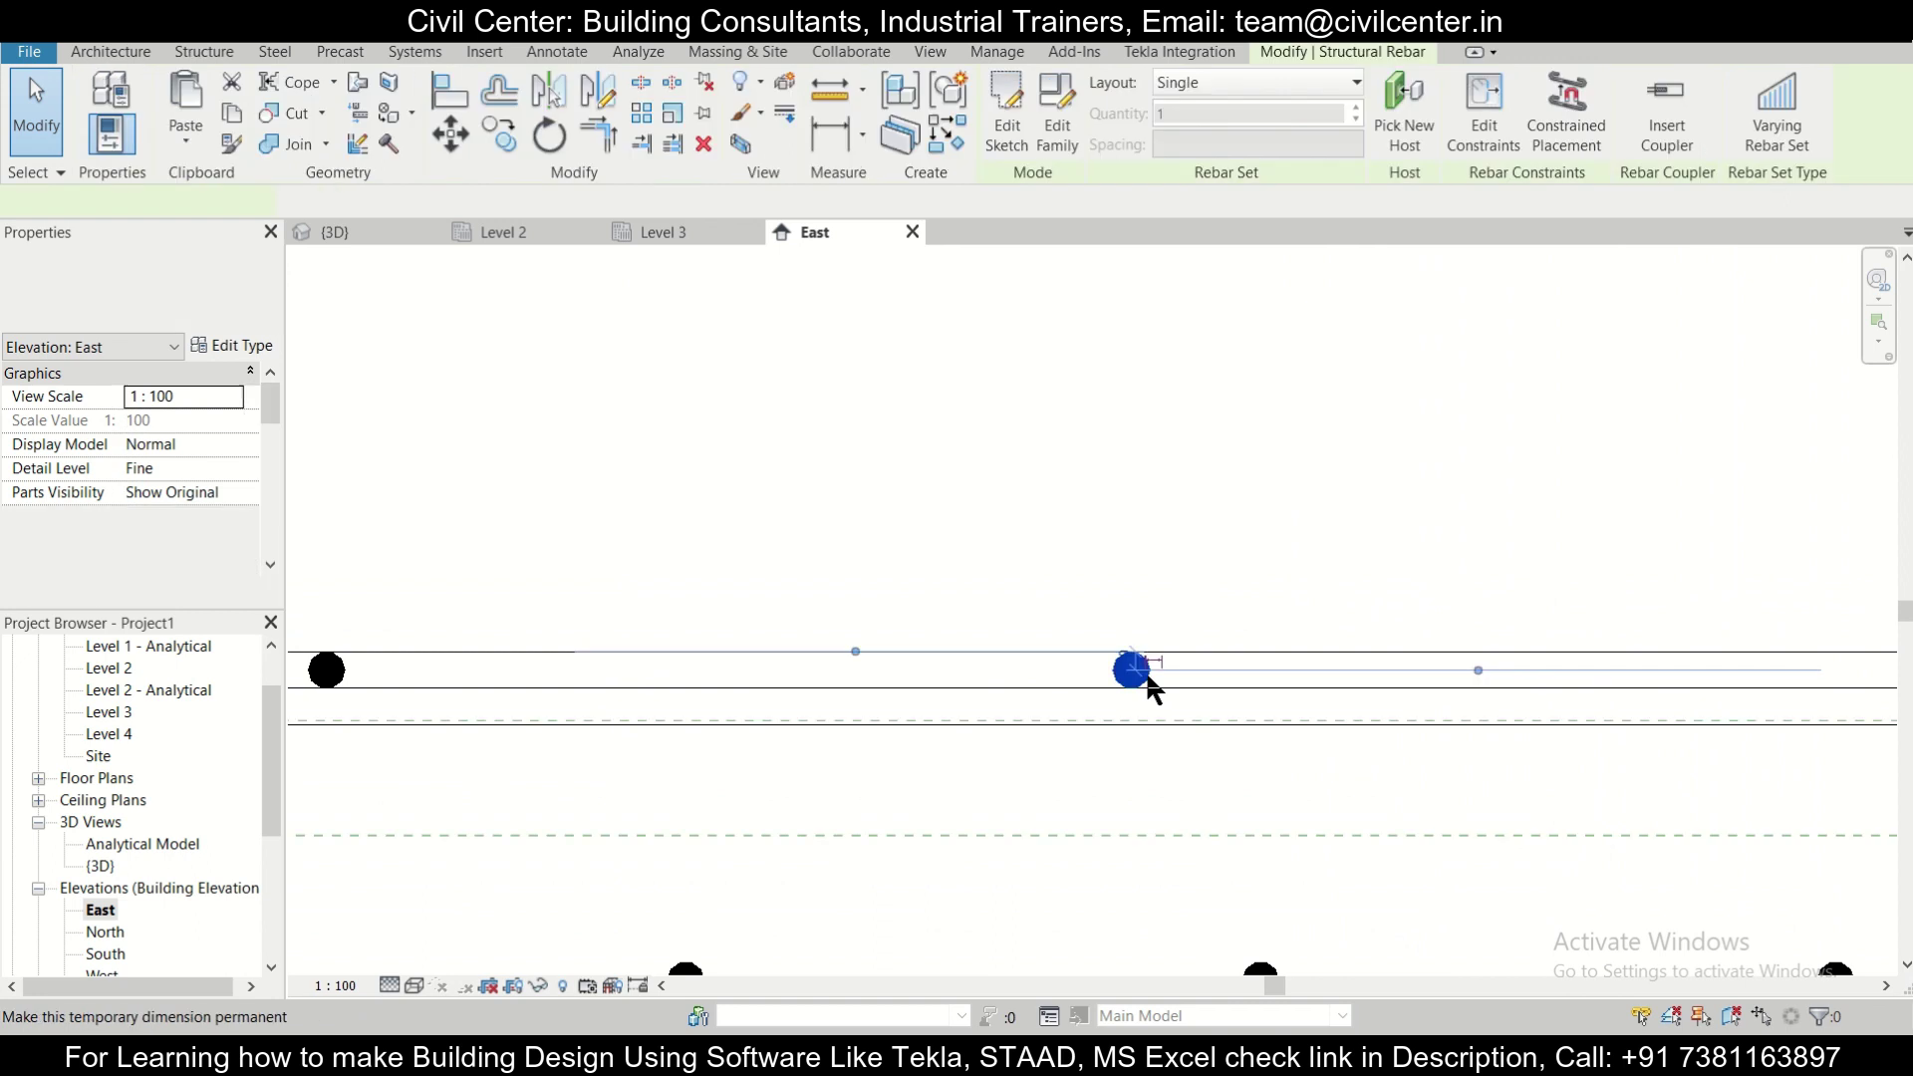
{"action": "left_click", "coordinate": [323, 680], "text": "ctrl"}
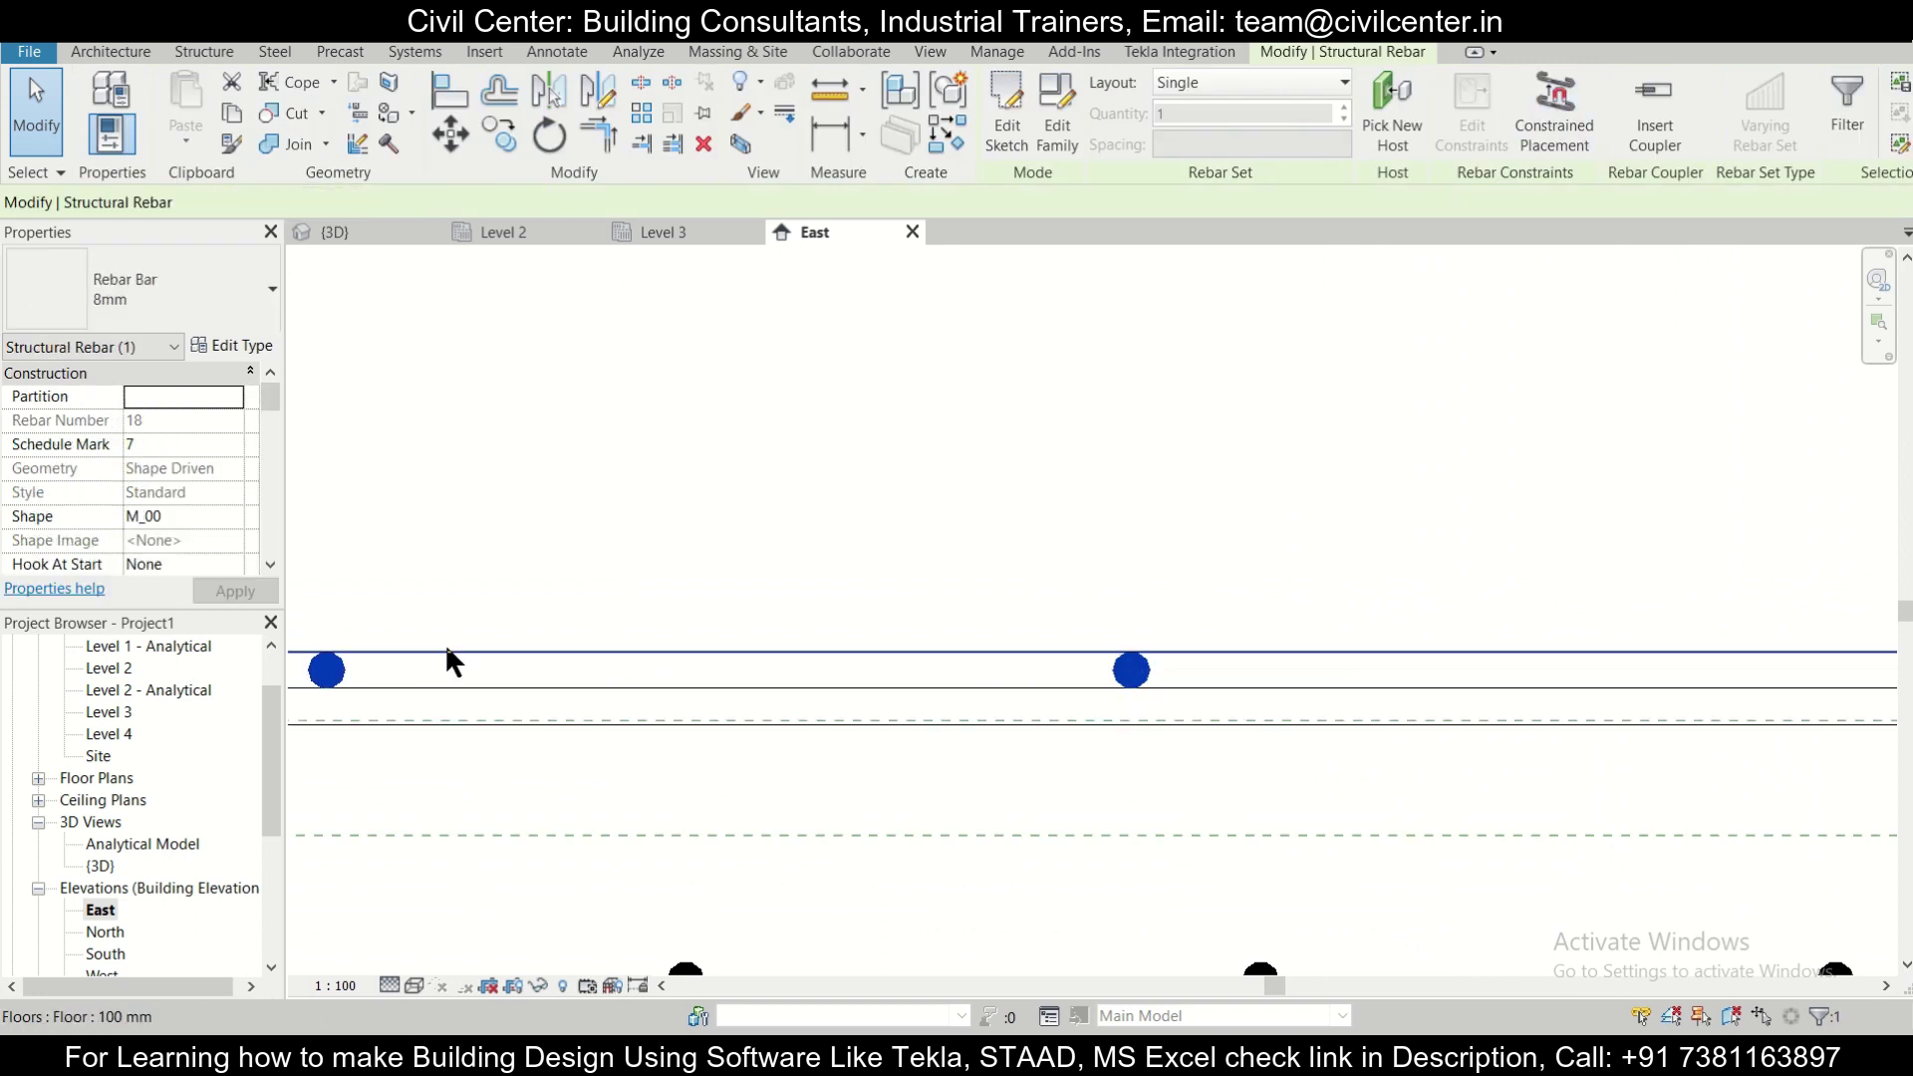
{"action": "scroll", "coordinate": [444, 642], "scroll_direction": "down", "scroll_amount": 2}
{"action": "left_click", "coordinate": [503, 138]}
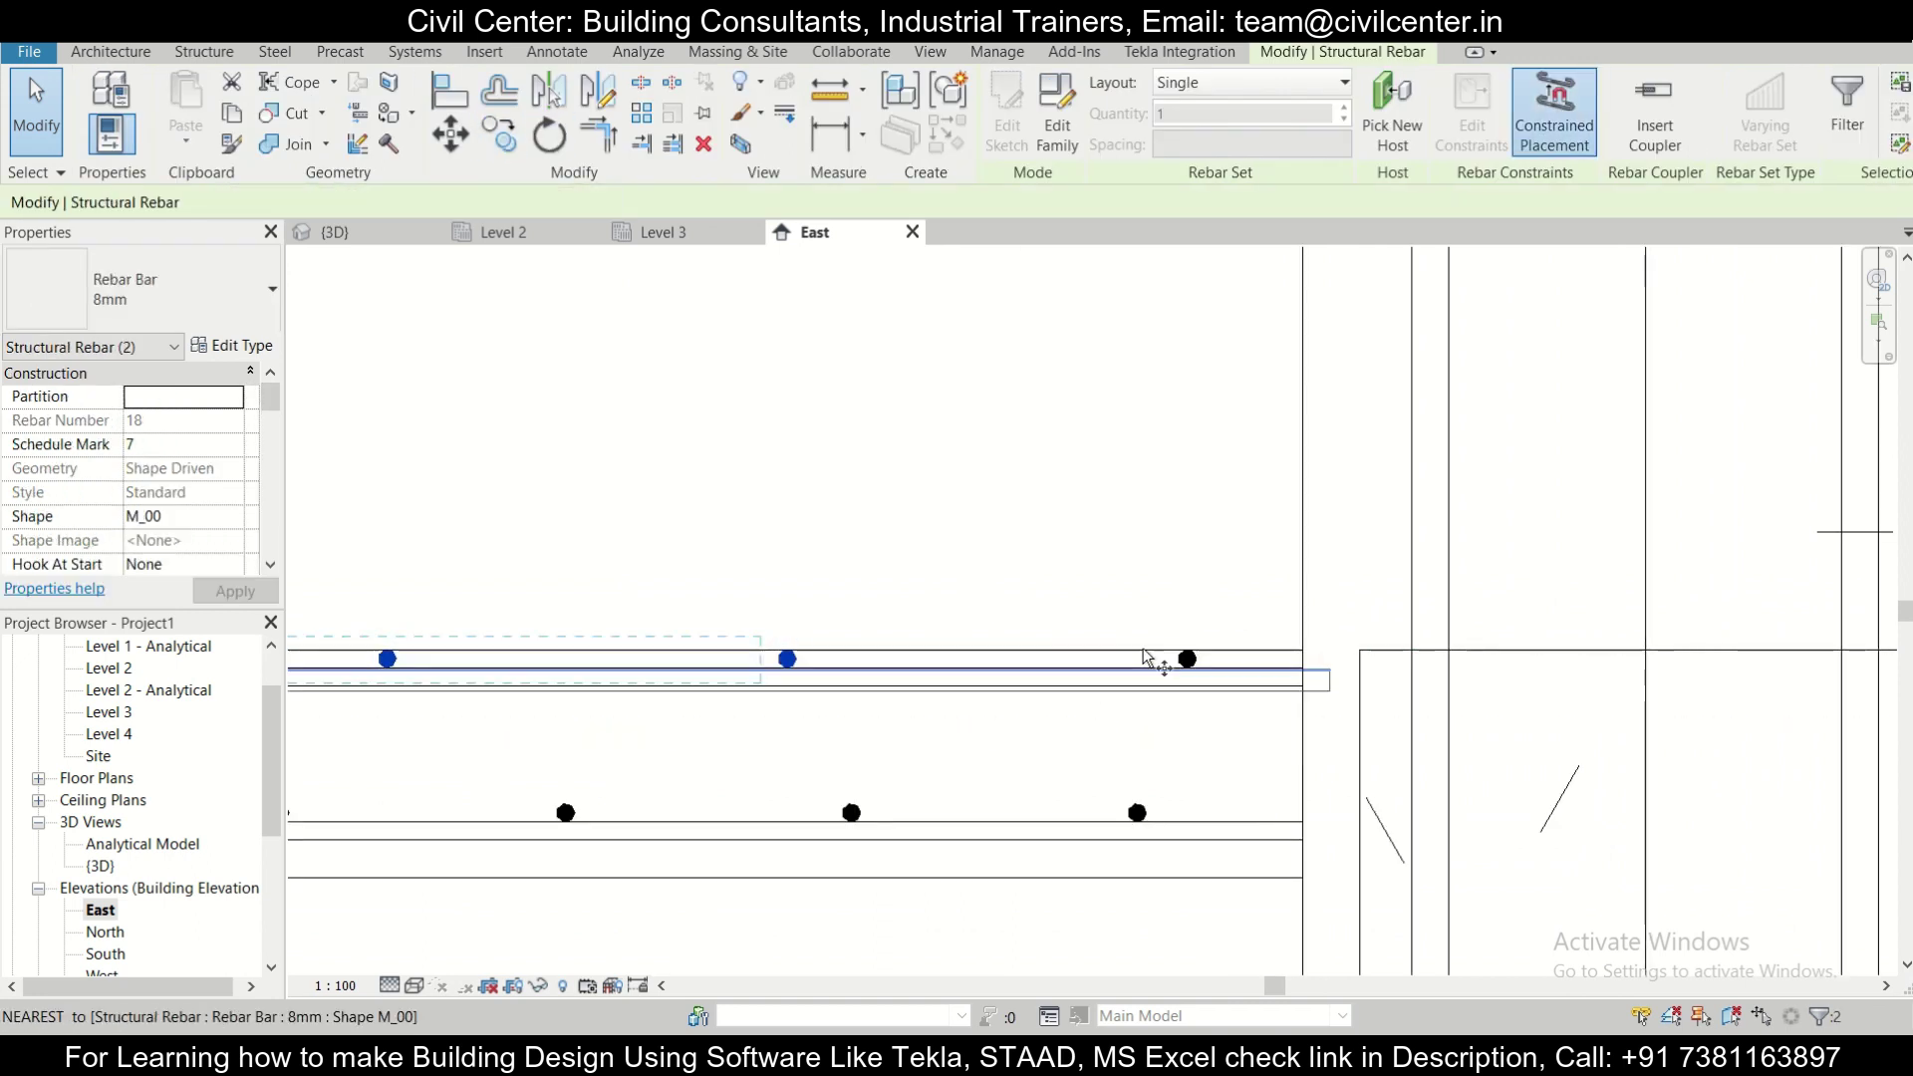
{"action": "scroll", "coordinate": [1153, 661], "scroll_direction": "up", "scroll_amount": 2}
{"action": "left_click", "coordinate": [1226, 666]}
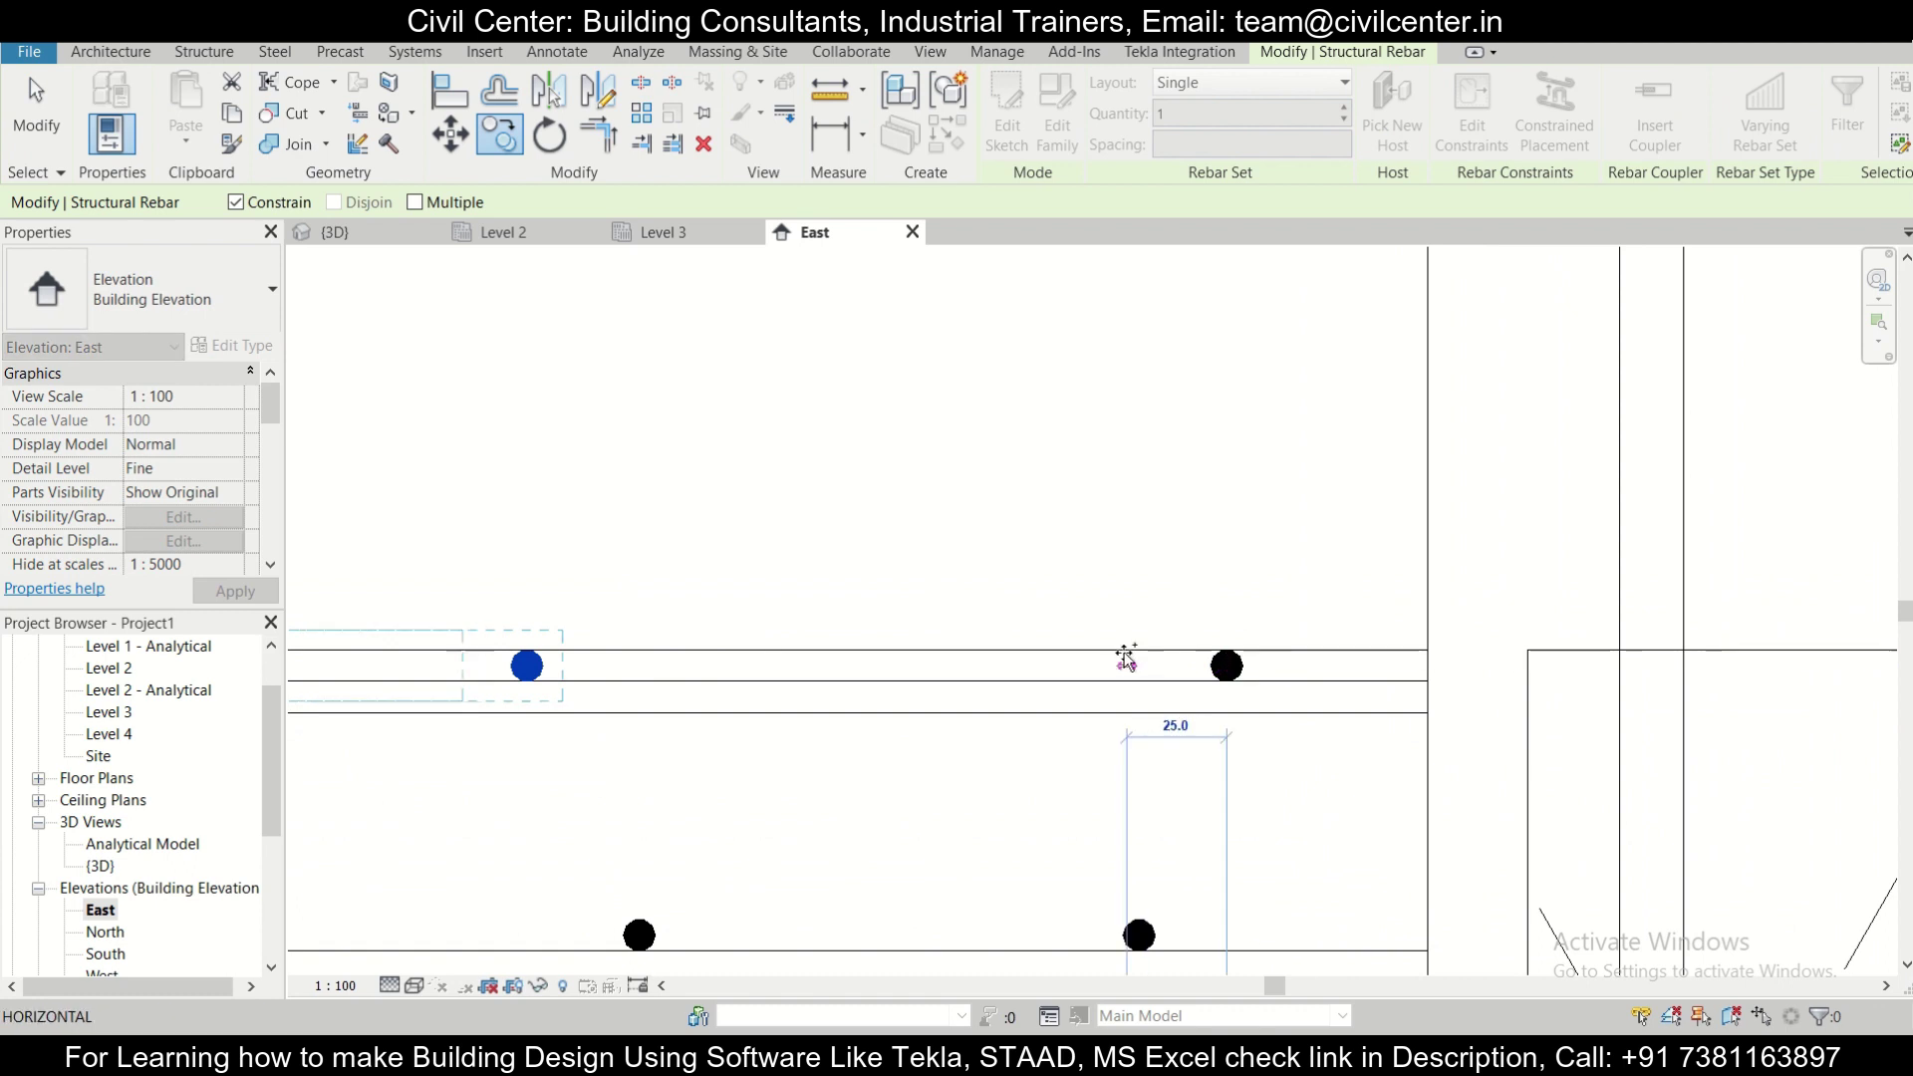
{"action": "scroll", "coordinate": [995, 670], "scroll_direction": "down", "scroll_amount": 2}
{"action": "scroll", "coordinate": [765, 688], "scroll_direction": "up", "scroll_amount": 2}
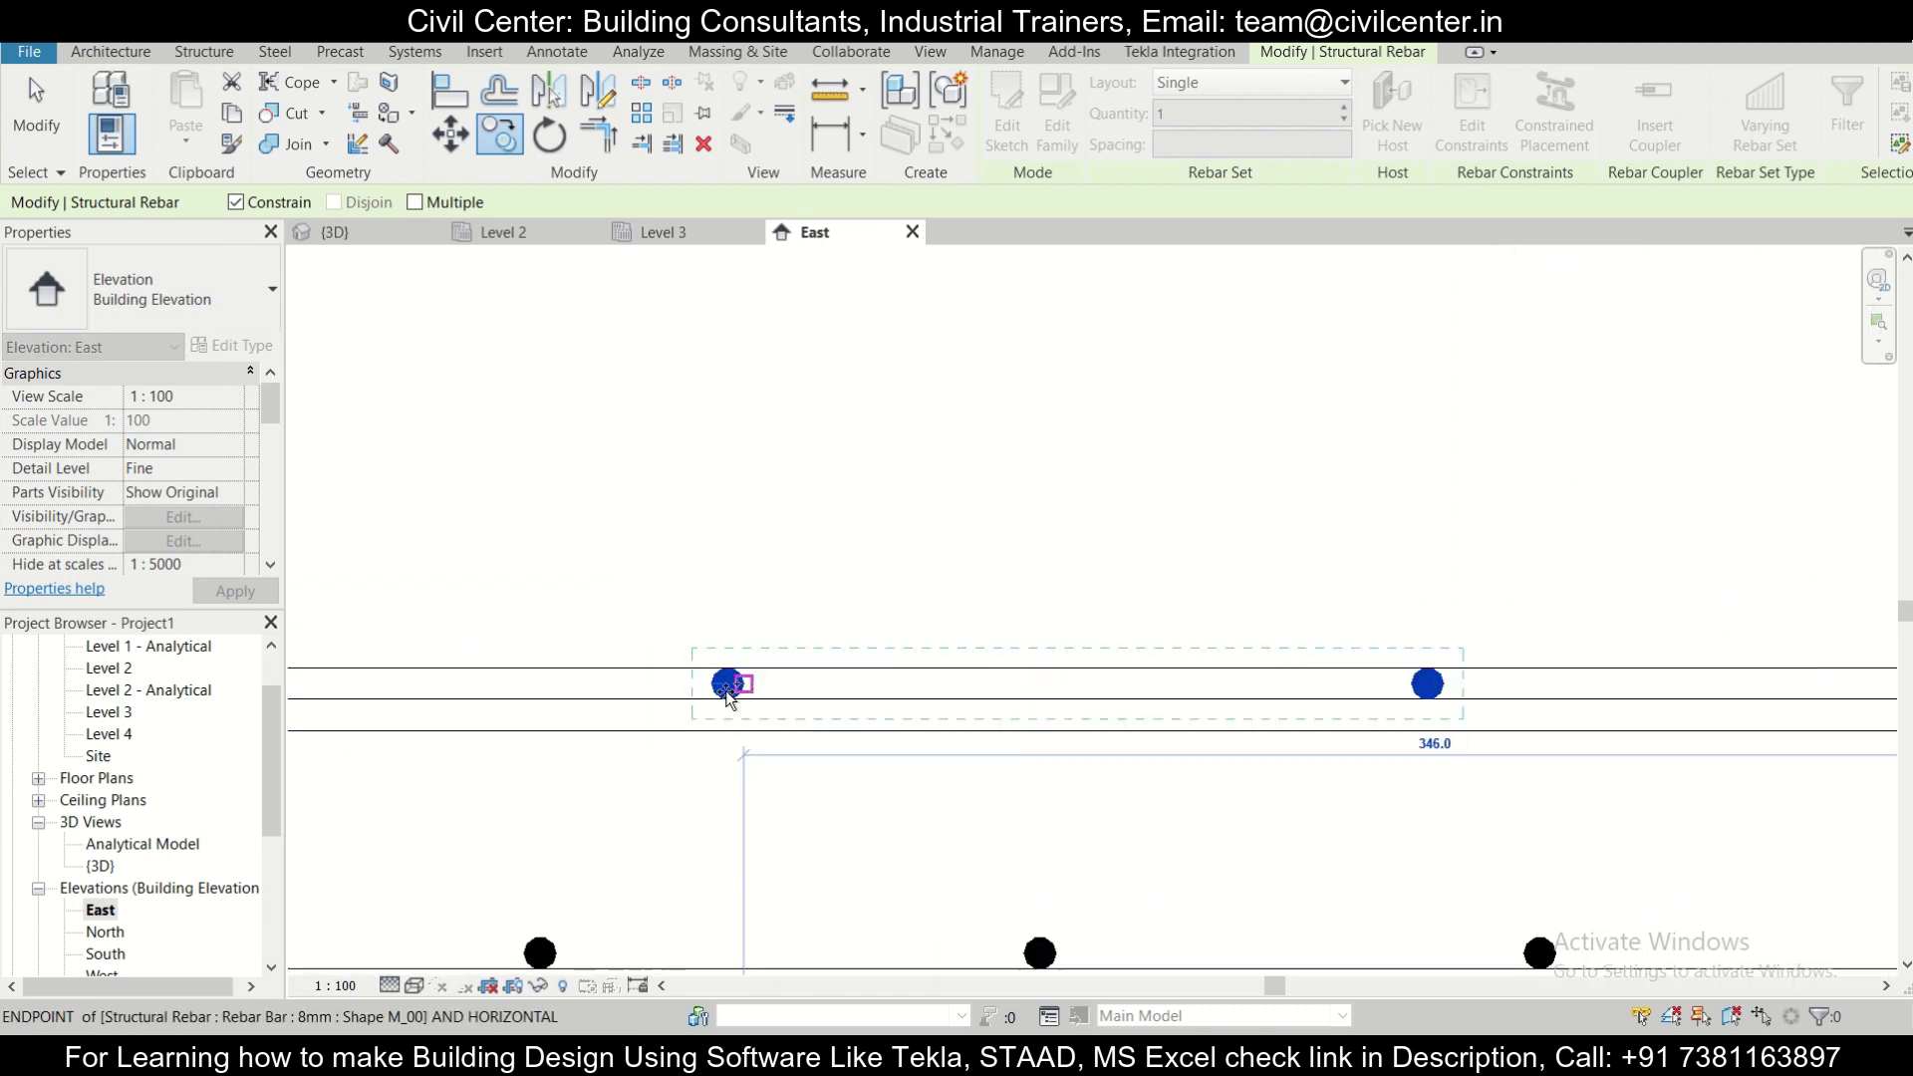
{"action": "left_click", "coordinate": [735, 701]}
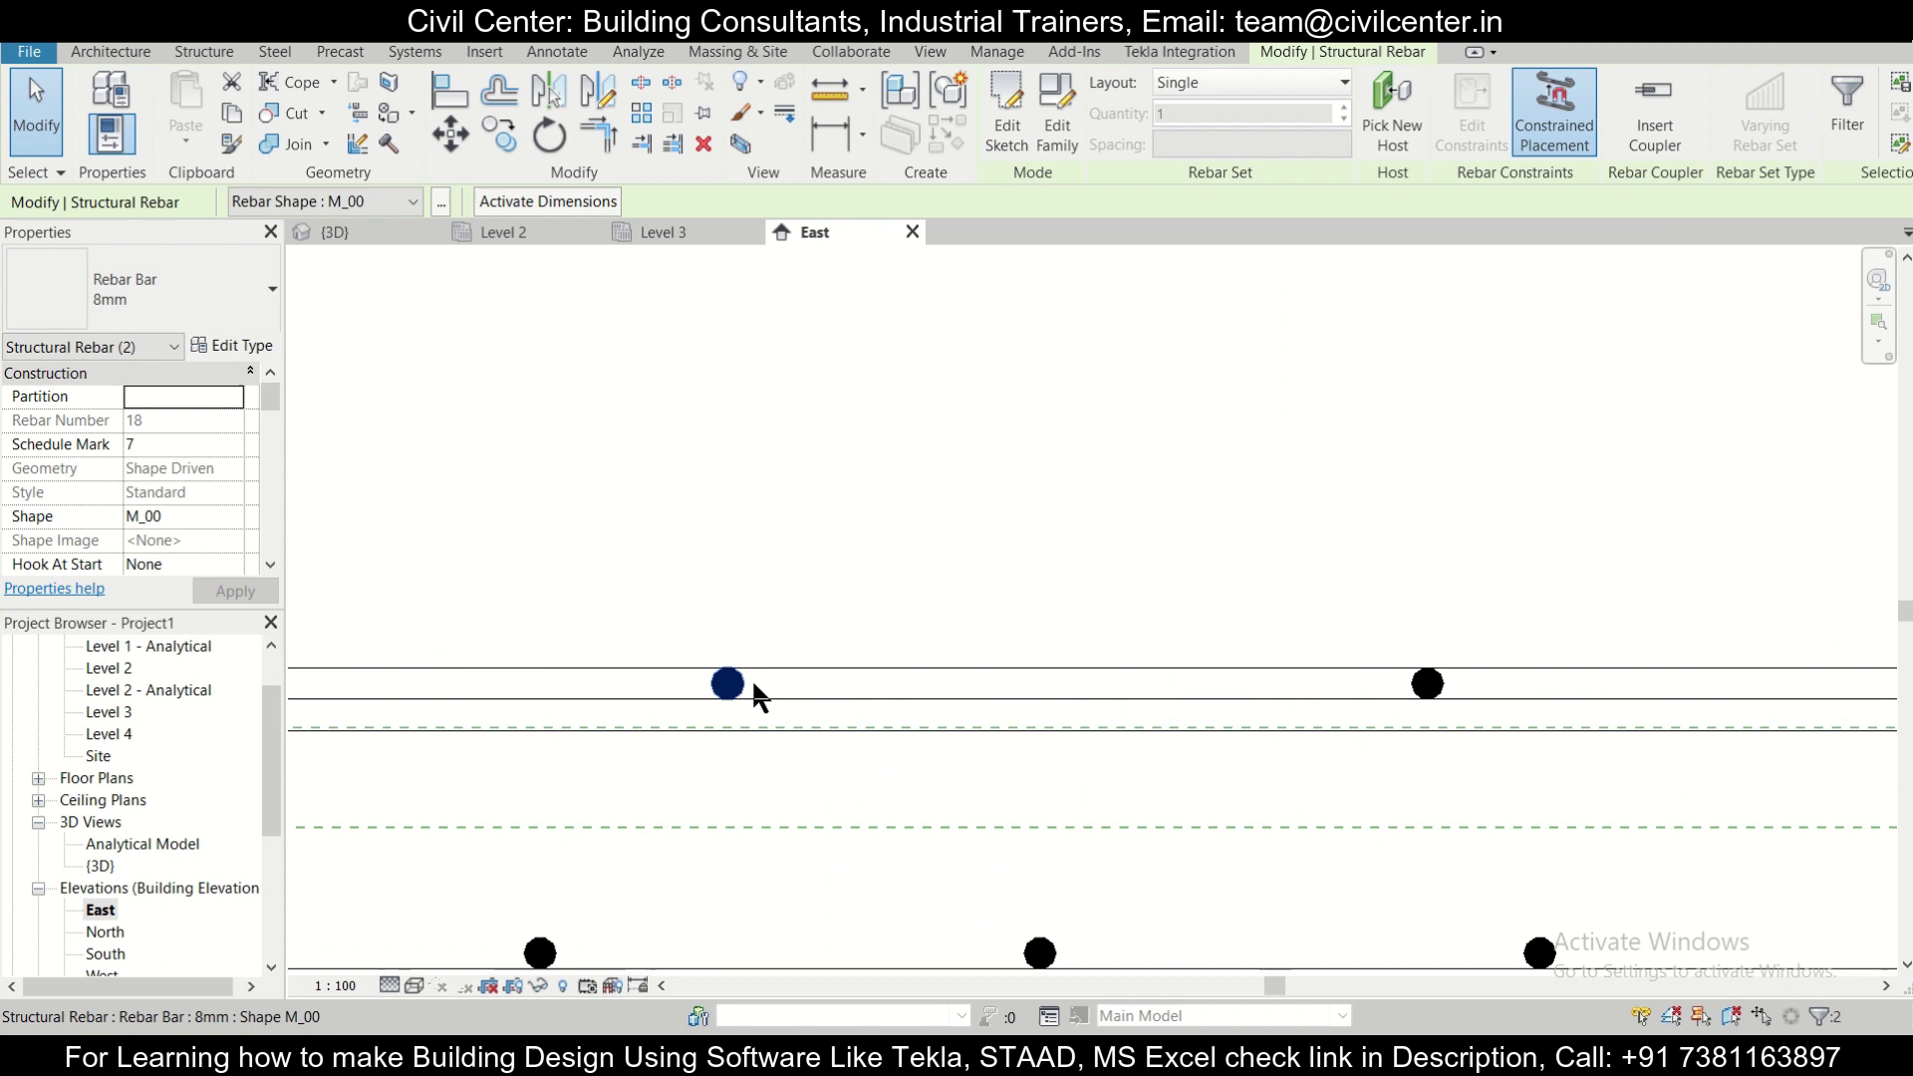
Copy the four inner round cross bars toward the 0.3L grid line, using the column-face bar and the innermost bar as reference points.
{"action": "scroll", "coordinate": [752, 678], "scroll_direction": "down", "scroll_amount": 3}
{"action": "middle_click_drag", "start_coordinate": [611, 611], "coordinate": [902, 548]}
{"action": "scroll", "coordinate": [1337, 536], "scroll_direction": "down", "scroll_amount": 3}
{"action": "scroll", "coordinate": [1466, 592], "scroll_direction": "up", "scroll_amount": 3}
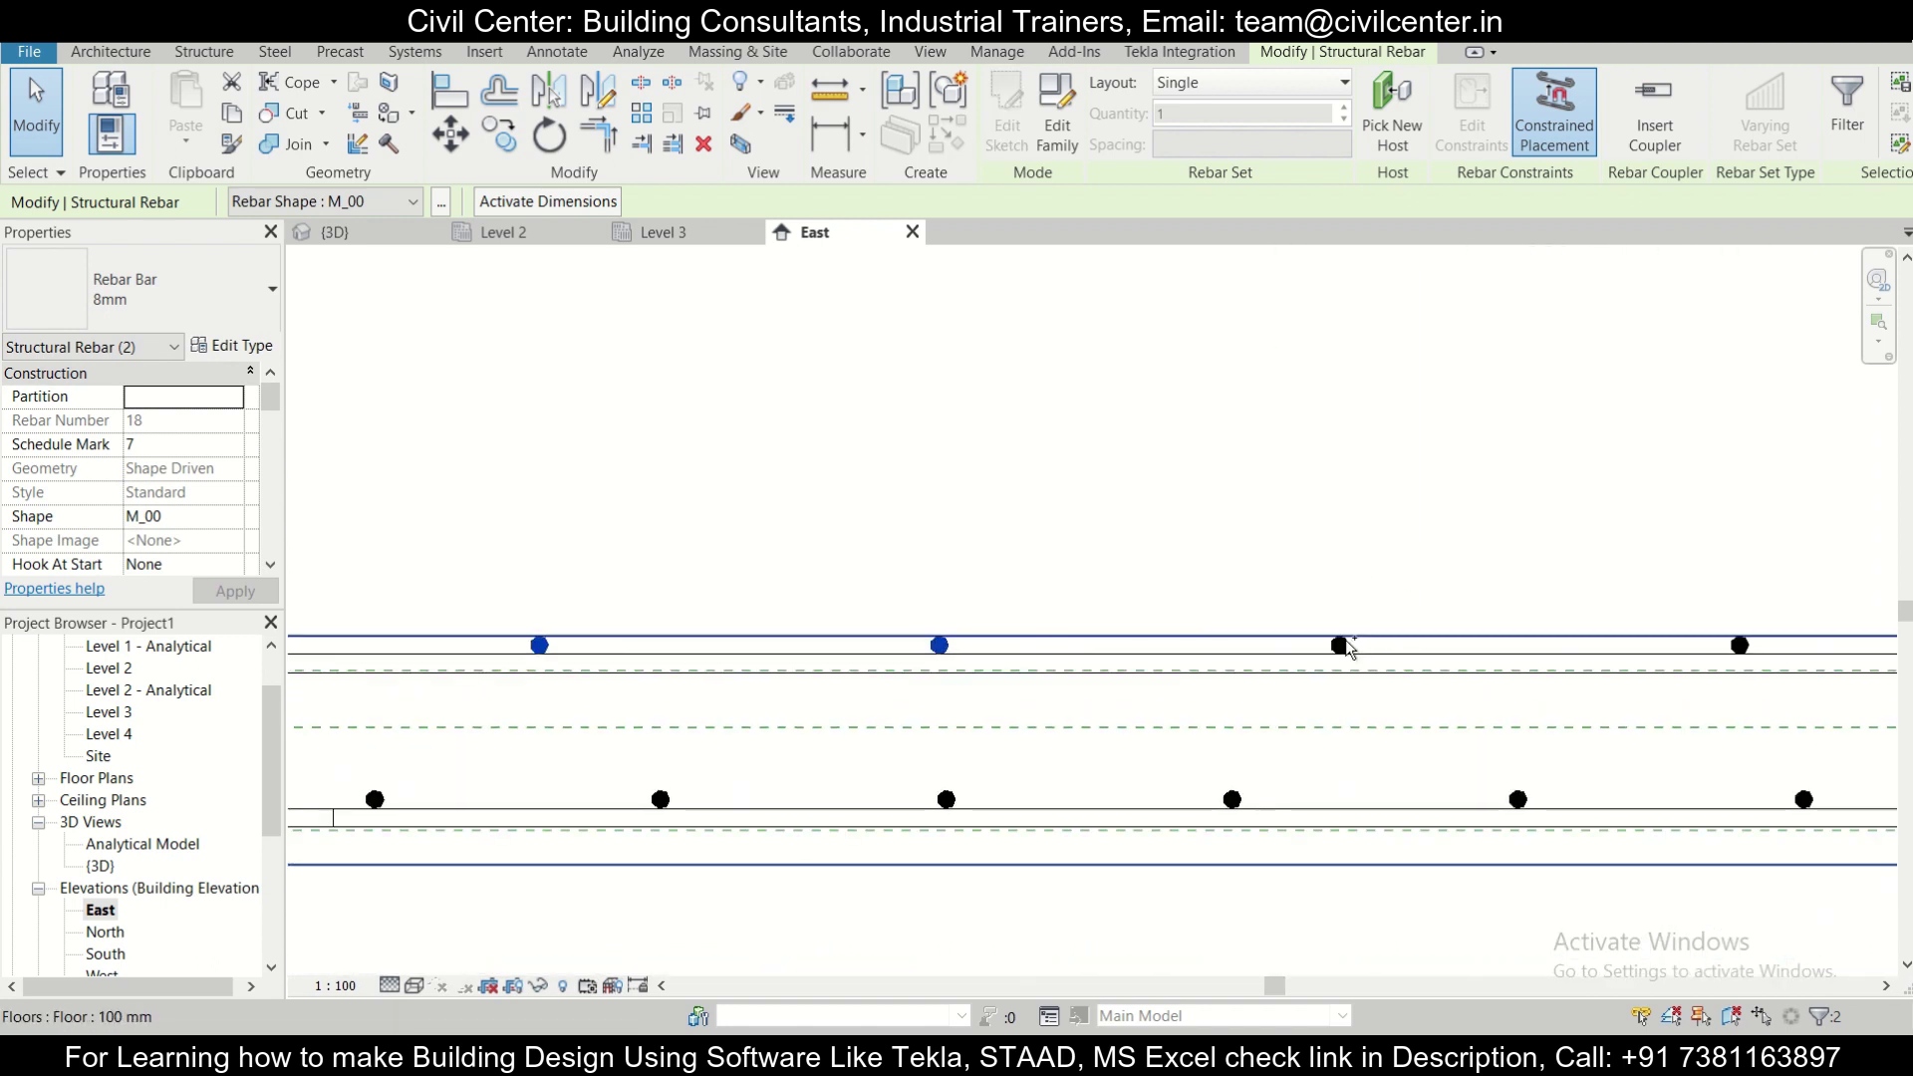
{"action": "scroll", "coordinate": [1355, 645], "scroll_direction": "up", "scroll_amount": 3}
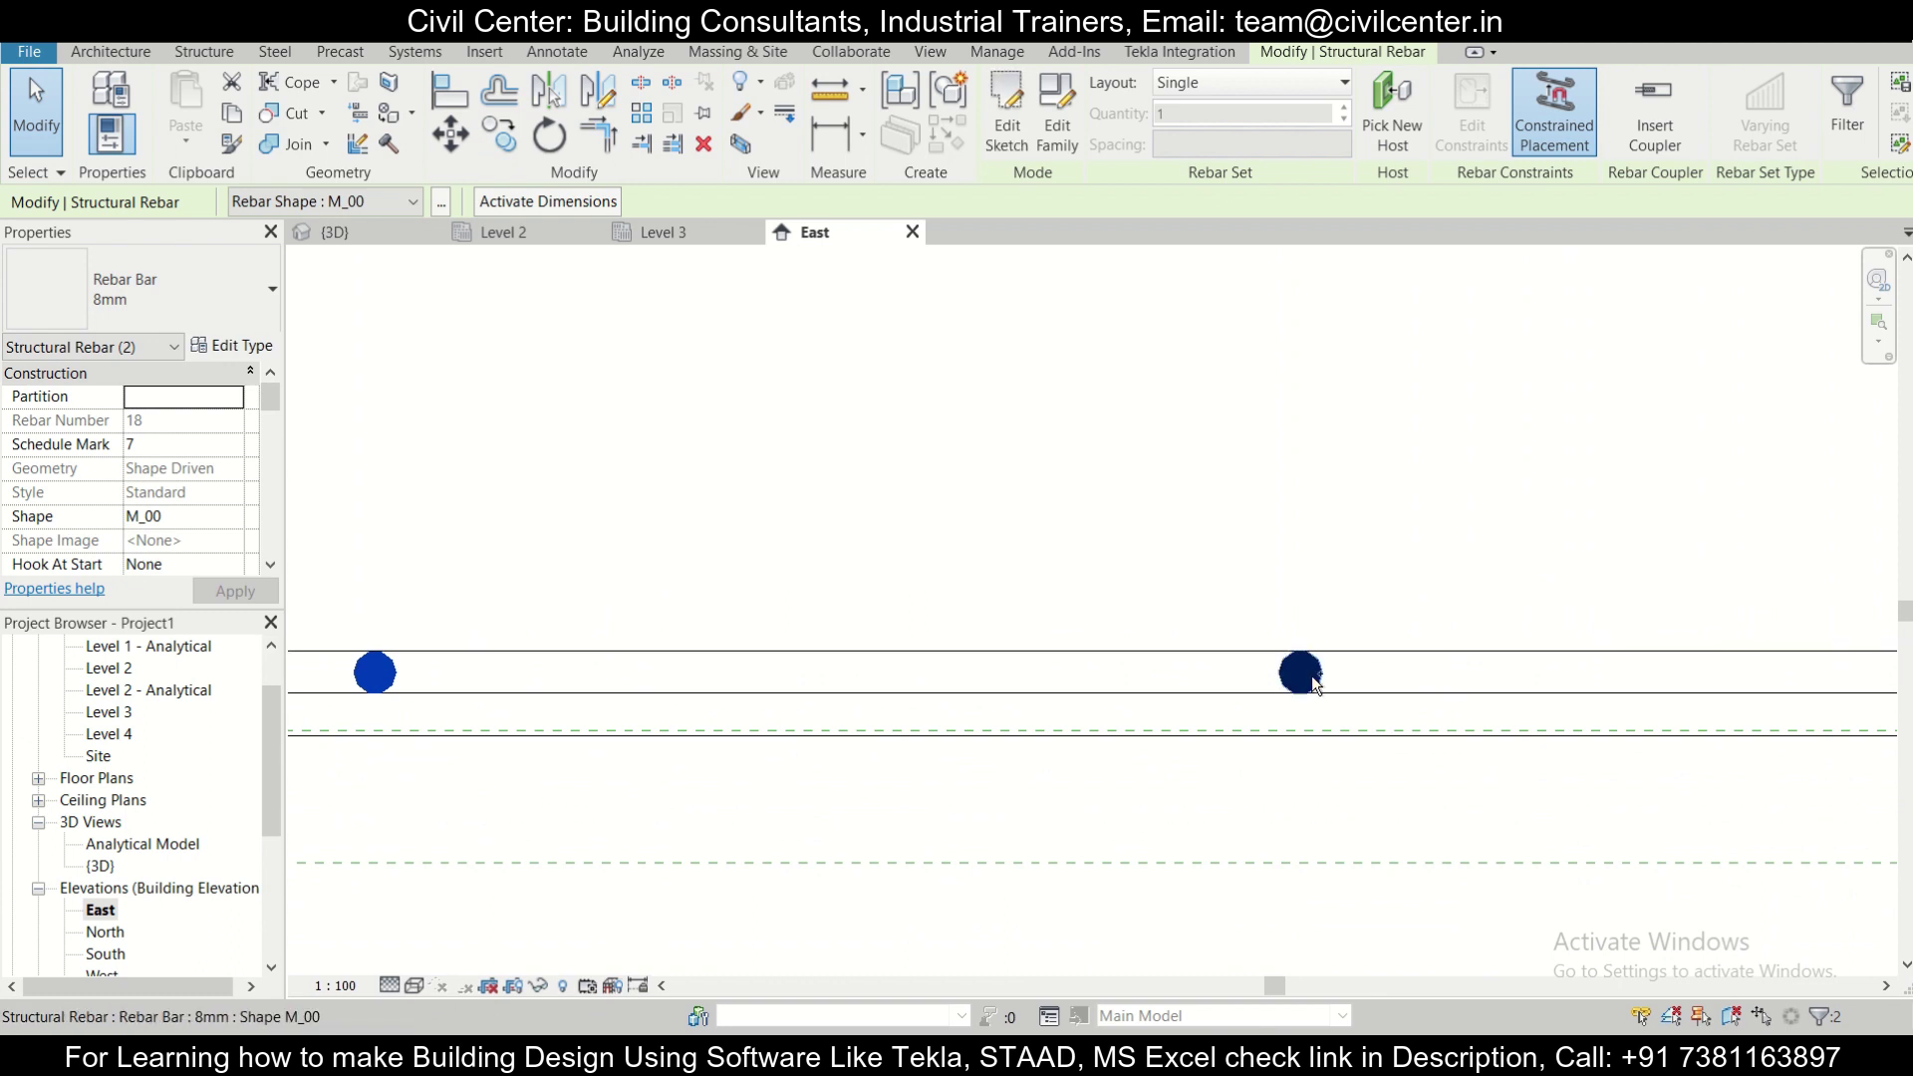
{"action": "scroll", "coordinate": [1313, 683], "scroll_direction": "down", "scroll_amount": 3}
{"action": "middle_click_drag", "start_coordinate": [1174, 568], "coordinate": [820, 619]}
{"action": "scroll", "coordinate": [930, 653], "scroll_direction": "up", "scroll_amount": 4}
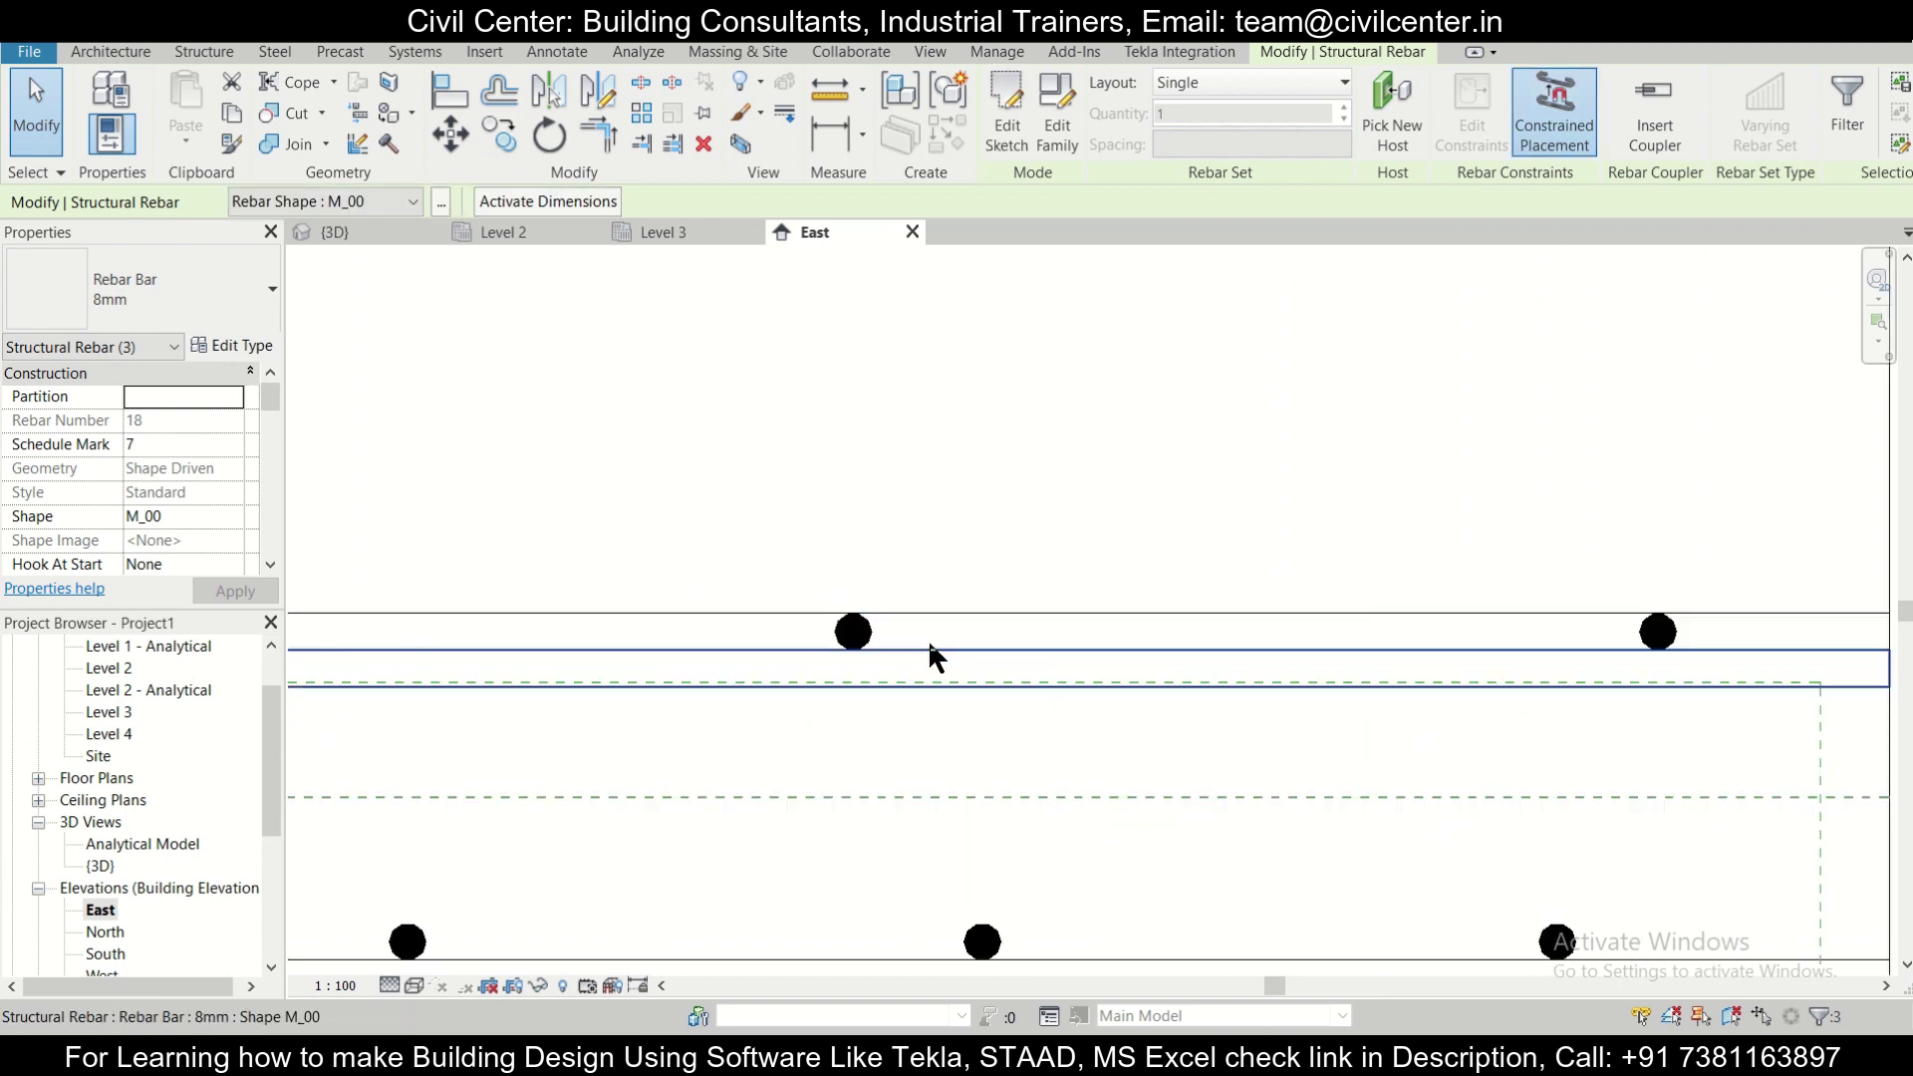
{"action": "left_click", "coordinate": [853, 633], "text": "ctrl"}
{"action": "scroll", "coordinate": [986, 609], "scroll_direction": "down", "scroll_amount": 3}
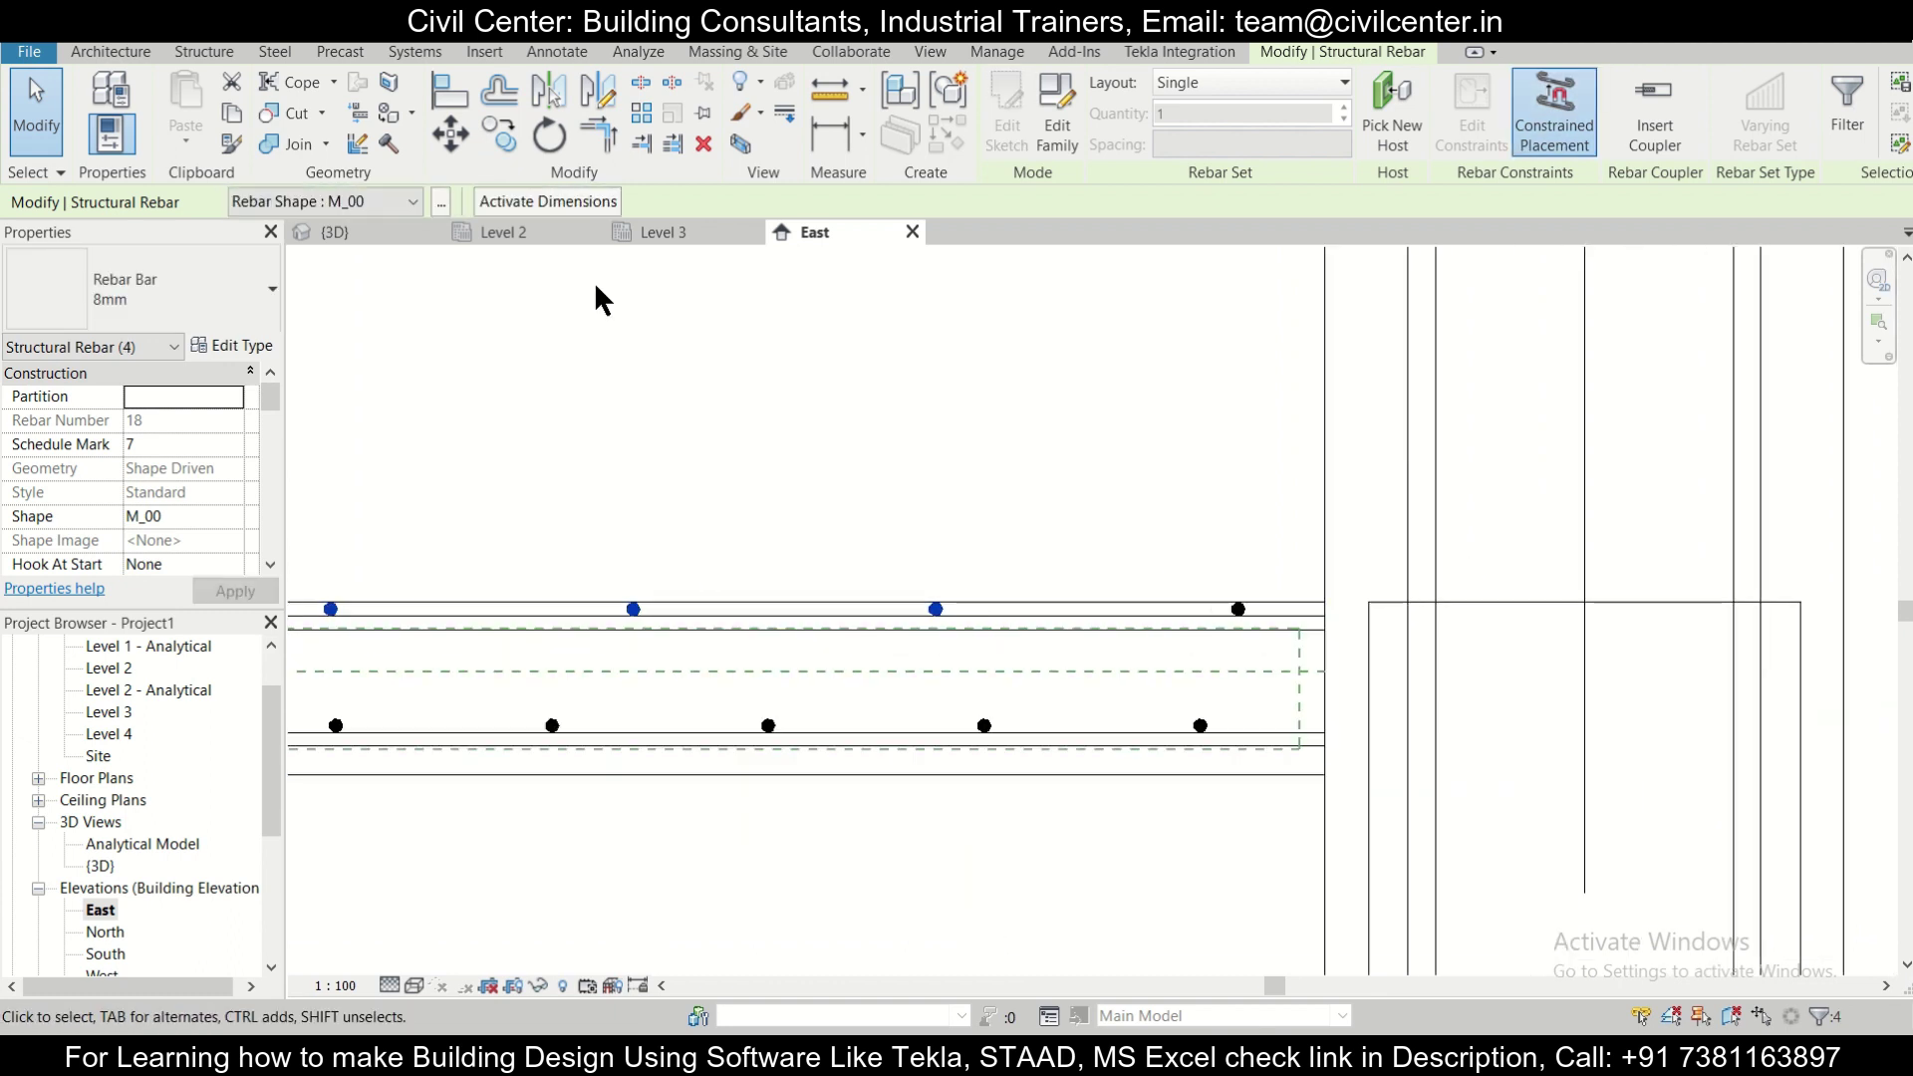
{"action": "left_click", "coordinate": [500, 138]}
{"action": "scroll", "coordinate": [1238, 610], "scroll_direction": "up", "scroll_amount": 2}
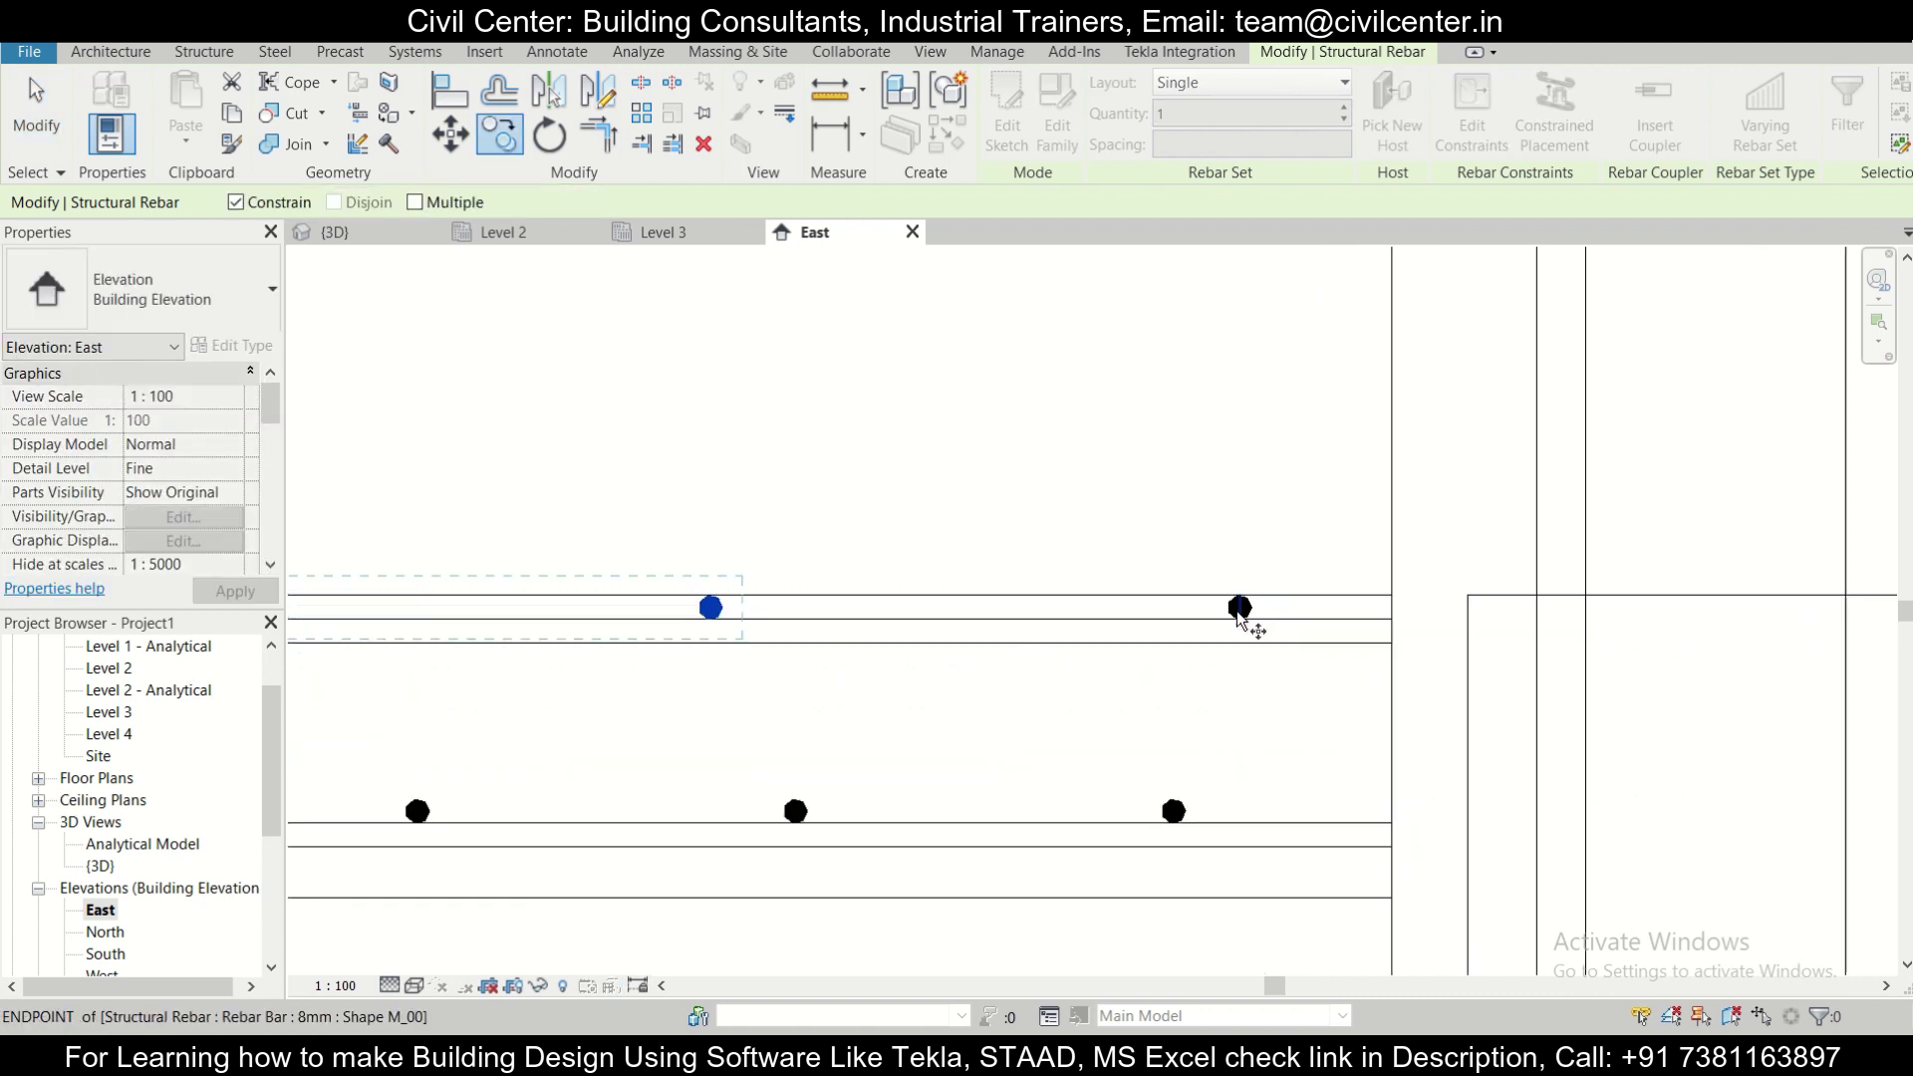
{"action": "scroll", "coordinate": [1238, 610], "scroll_direction": "up", "scroll_amount": 2}
{"action": "left_click", "coordinate": [1242, 610]}
{"action": "scroll", "coordinate": [1085, 585], "scroll_direction": "down", "scroll_amount": 5}
{"action": "scroll", "coordinate": [920, 579], "scroll_direction": "up", "scroll_amount": 4}
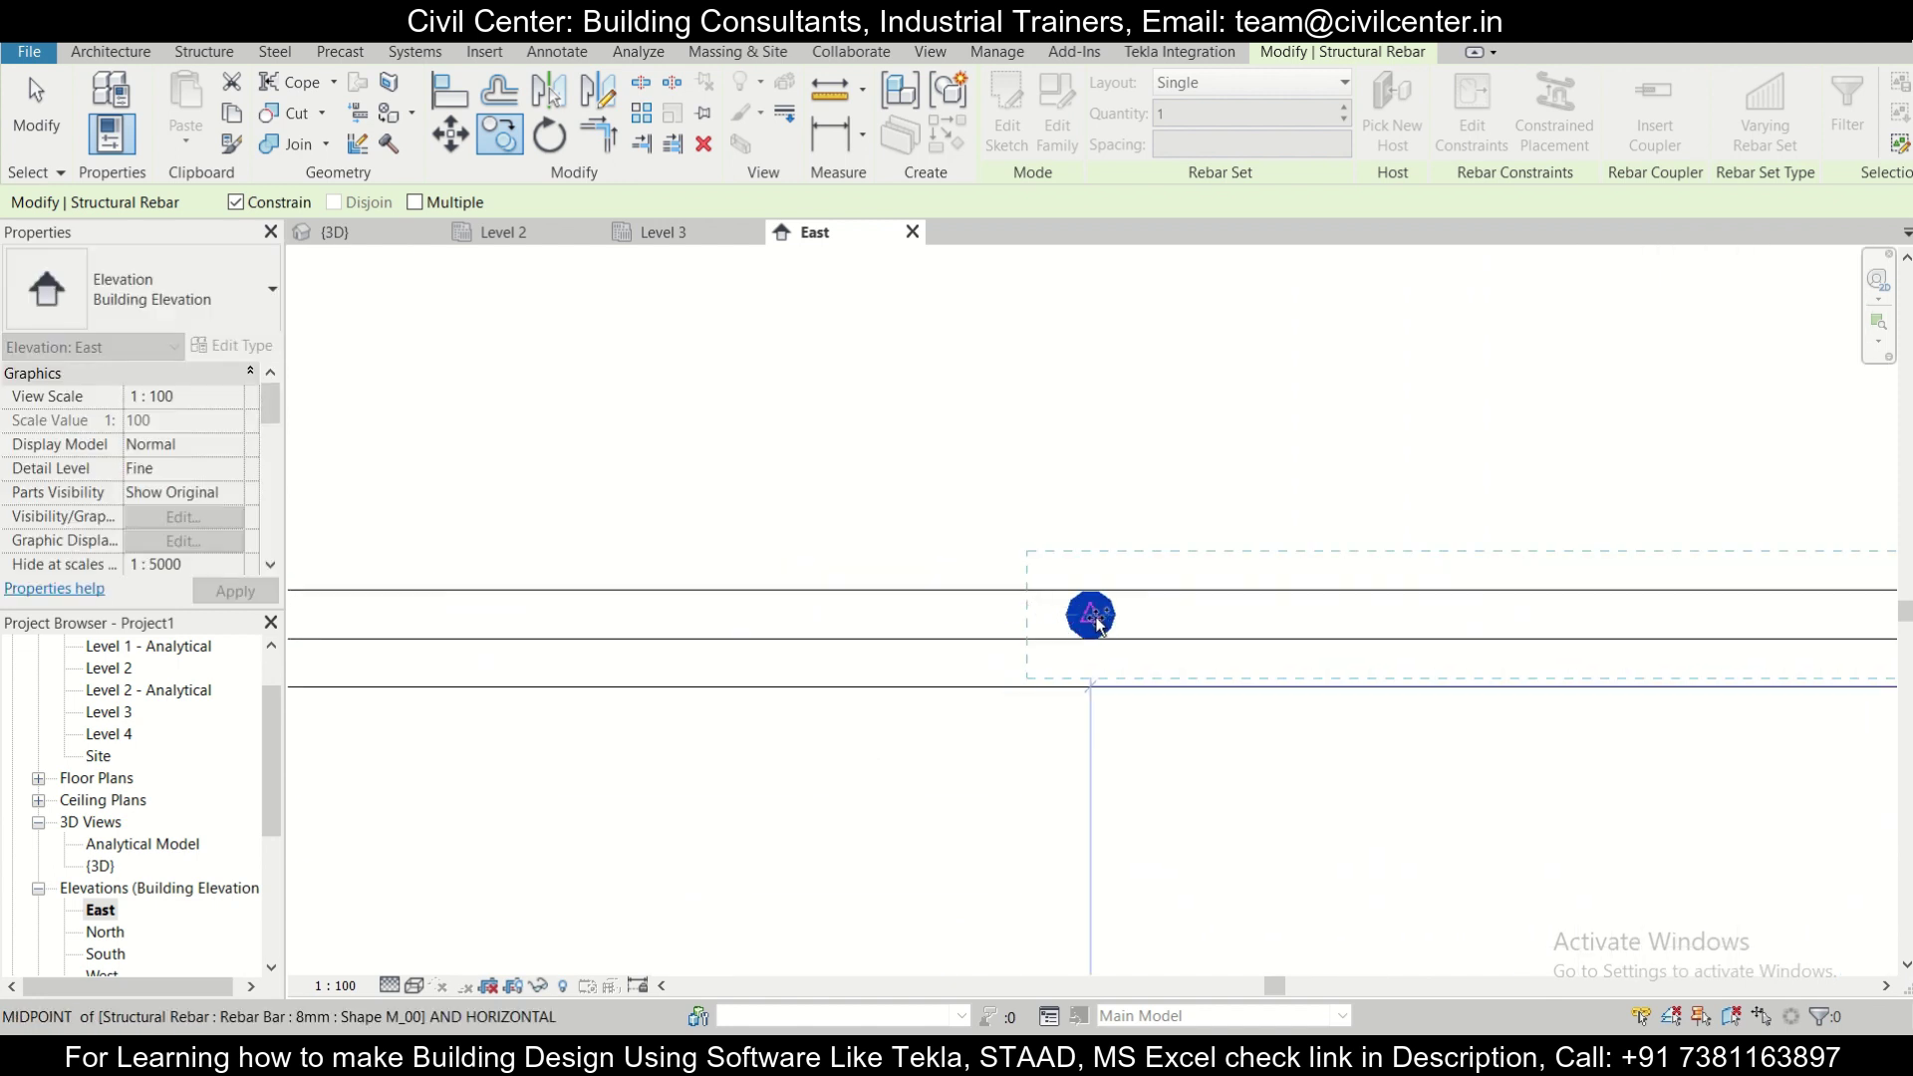
{"action": "left_click", "coordinate": [1091, 615]}
{"action": "scroll", "coordinate": [1090, 613], "scroll_direction": "down", "scroll_amount": 5}
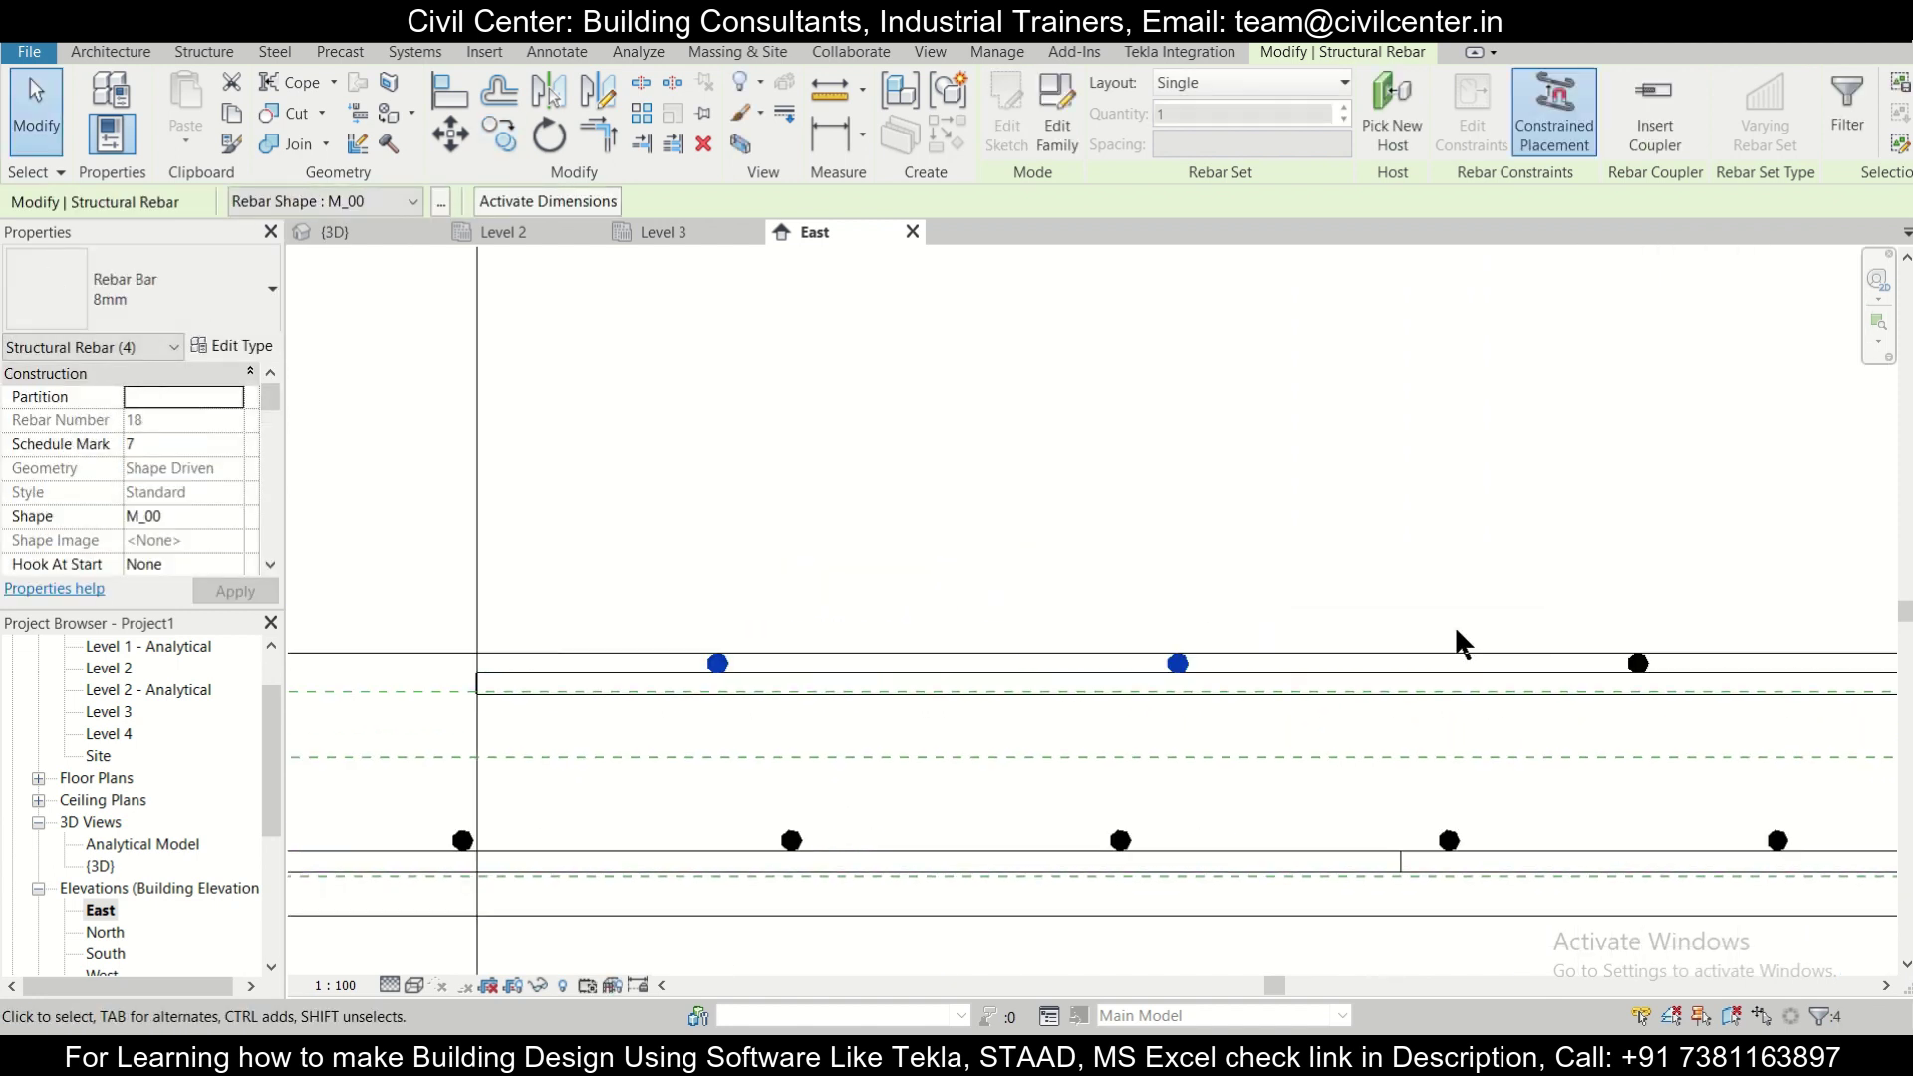
Delete the two copied round cross bars that lie beyond the 0.3L grid line.
{"action": "scroll", "coordinate": [568, 633], "scroll_direction": "up", "scroll_amount": 5}
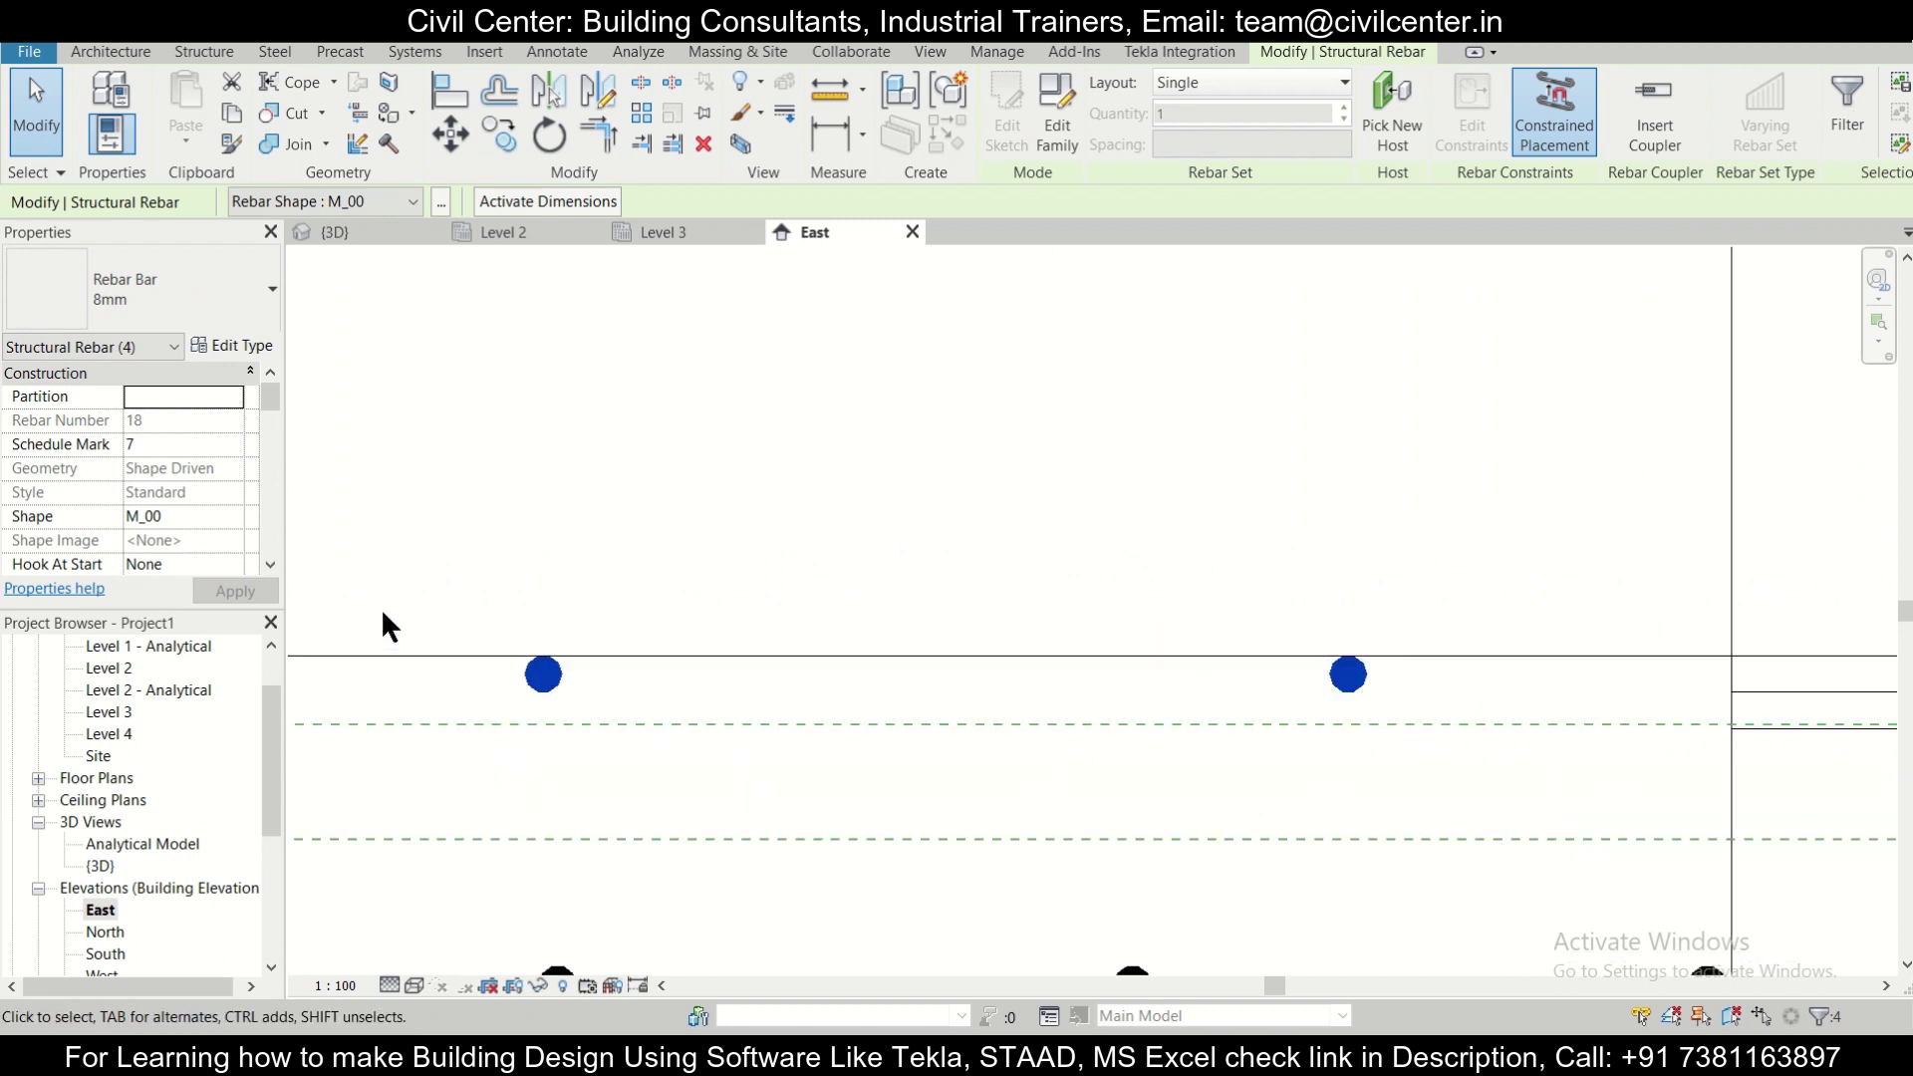
{"action": "key", "text": "Escape"}
{"action": "left_click", "coordinate": [545, 697]}
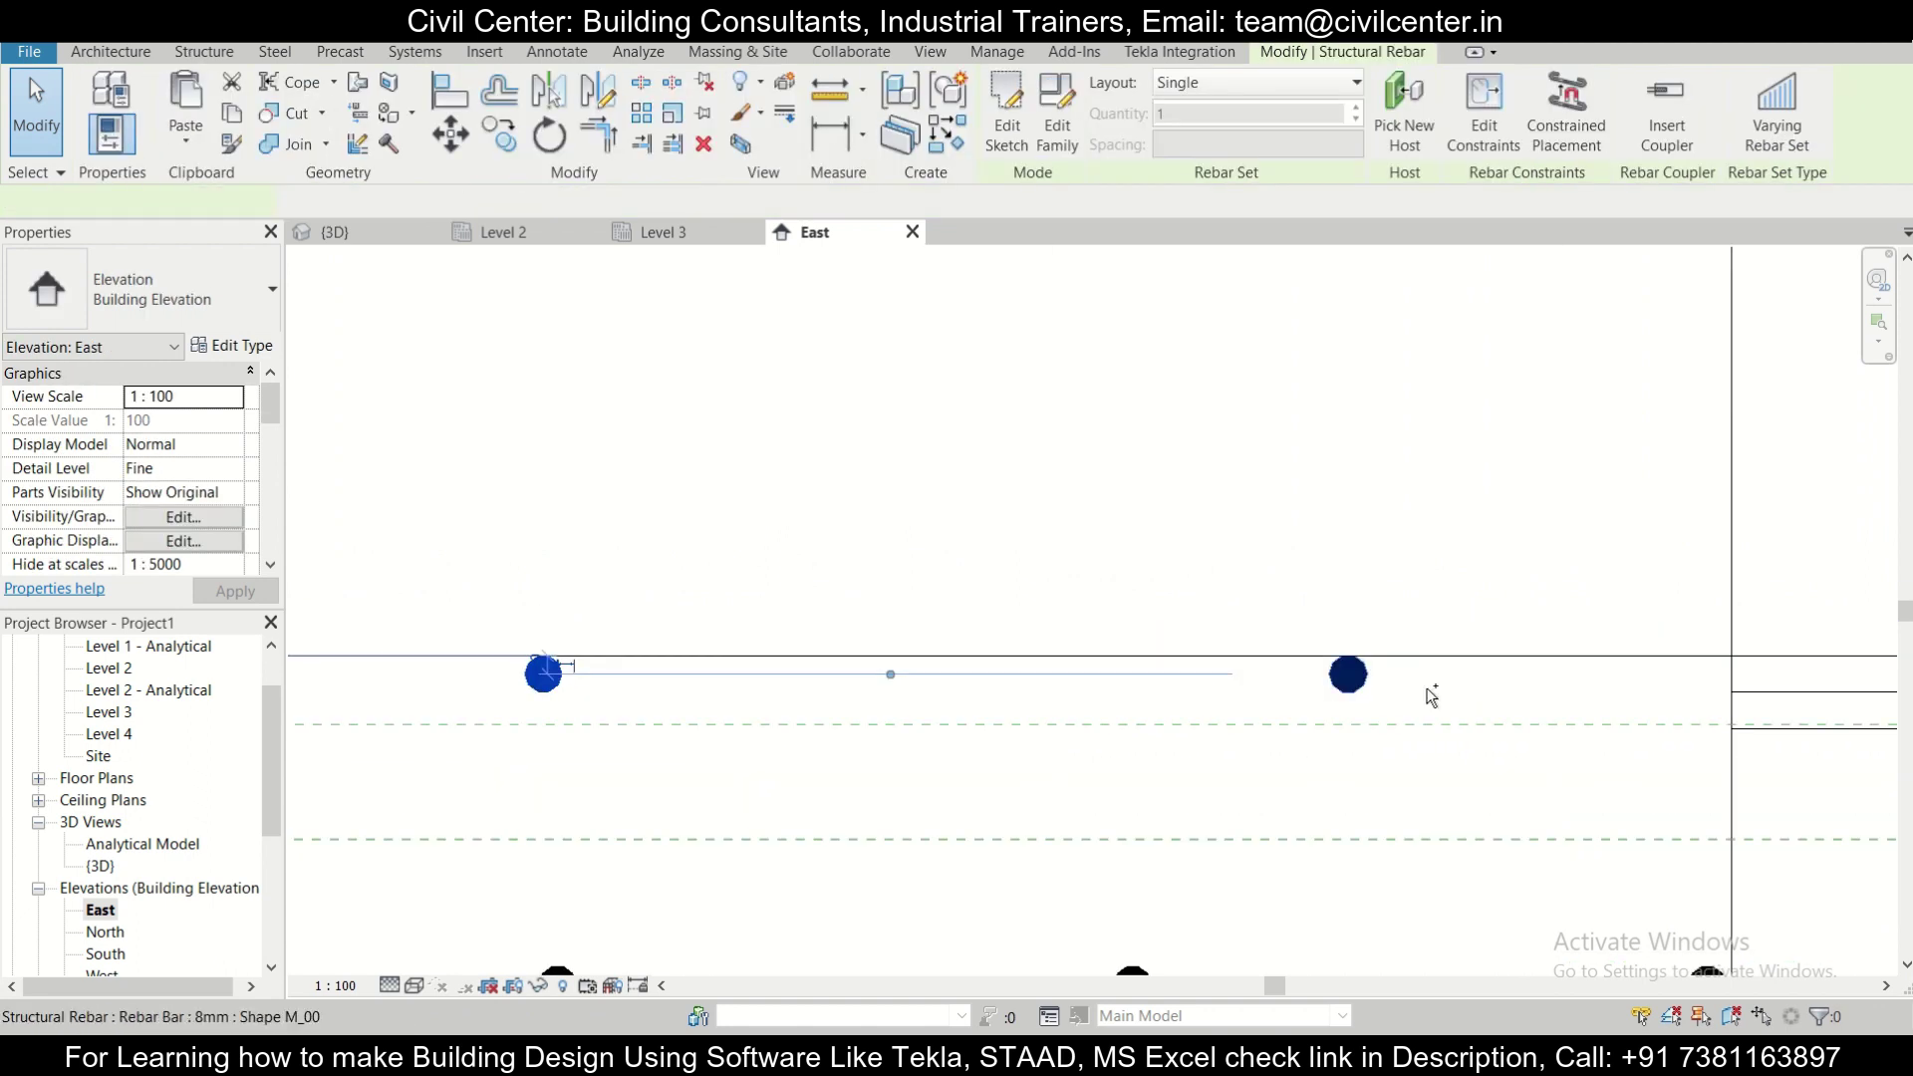
{"action": "left_click", "coordinate": [1351, 677], "text": "ctrl"}
{"action": "scroll", "coordinate": [1345, 698], "scroll_direction": "down", "scroll_amount": 4}
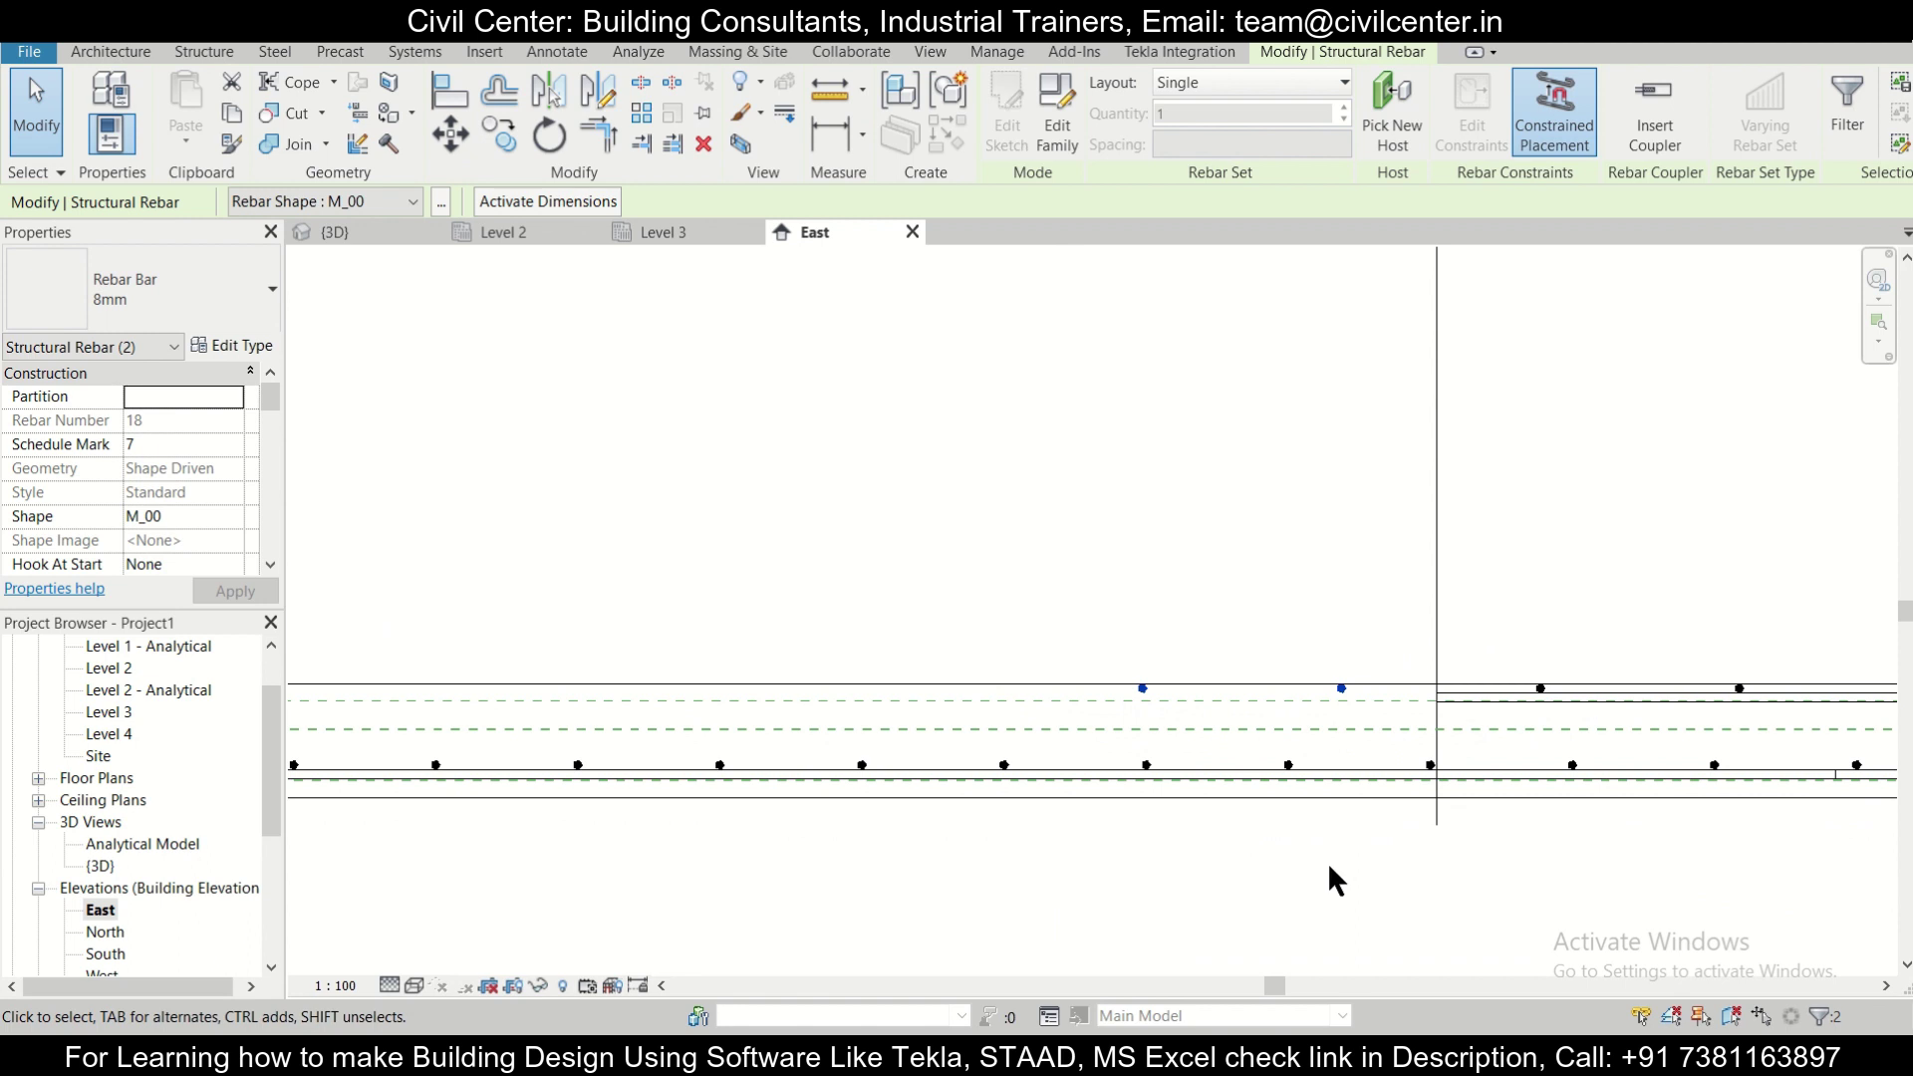
{"action": "key", "text": "Escape"}
{"action": "scroll", "coordinate": [1738, 716], "scroll_direction": "down", "scroll_amount": 2}
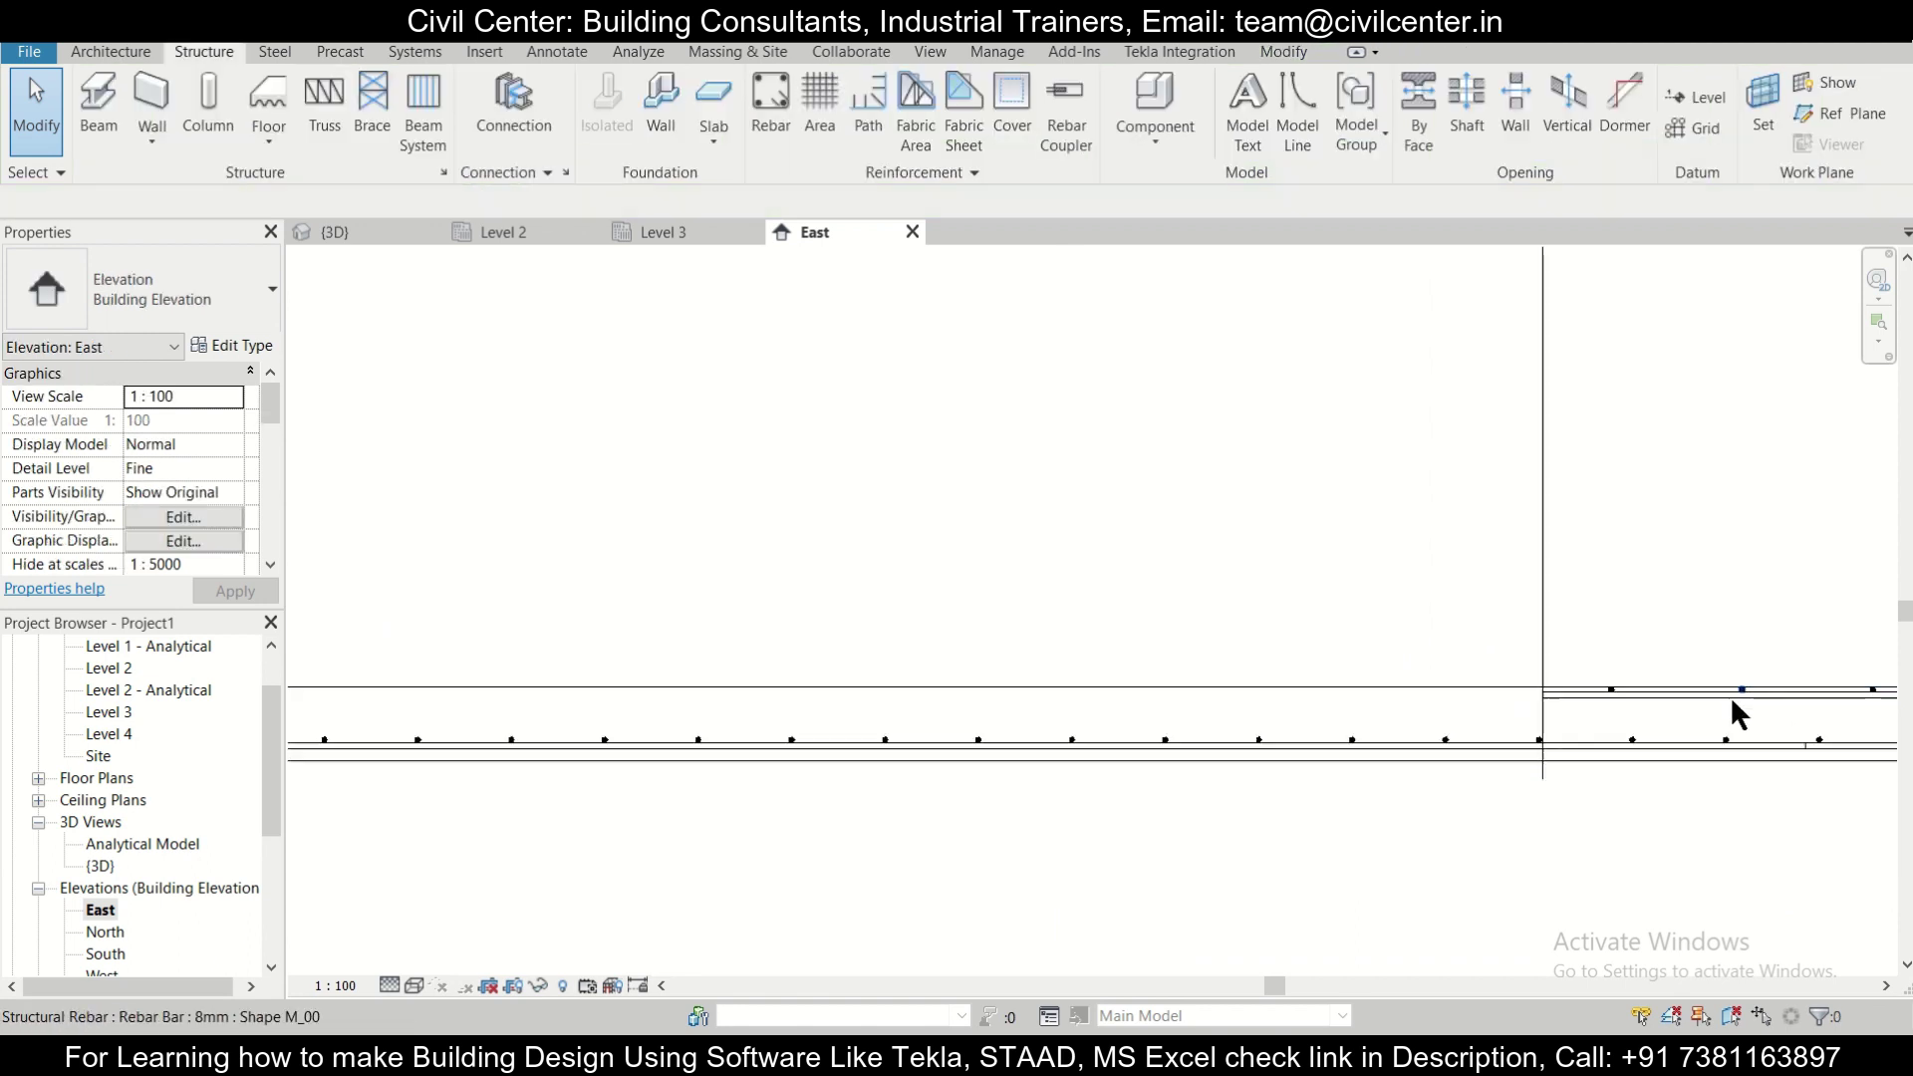
Check the extended top bar set's spacing against the slab section A-A in the PDF drawing.
{"action": "middle_click_drag", "start_coordinate": [1739, 715], "coordinate": [1101, 595]}
{"action": "scroll", "coordinate": [1475, 592], "scroll_direction": "down", "scroll_amount": 2}
{"action": "scroll", "coordinate": [1182, 666], "scroll_direction": "up", "scroll_amount": 1}
{"action": "scroll", "coordinate": [1042, 615], "scroll_direction": "down", "scroll_amount": 2}
{"action": "scroll", "coordinate": [1242, 684], "scroll_direction": "up", "scroll_amount": 3}
{"action": "scroll", "coordinate": [1243, 687], "scroll_direction": "up", "scroll_amount": 2}
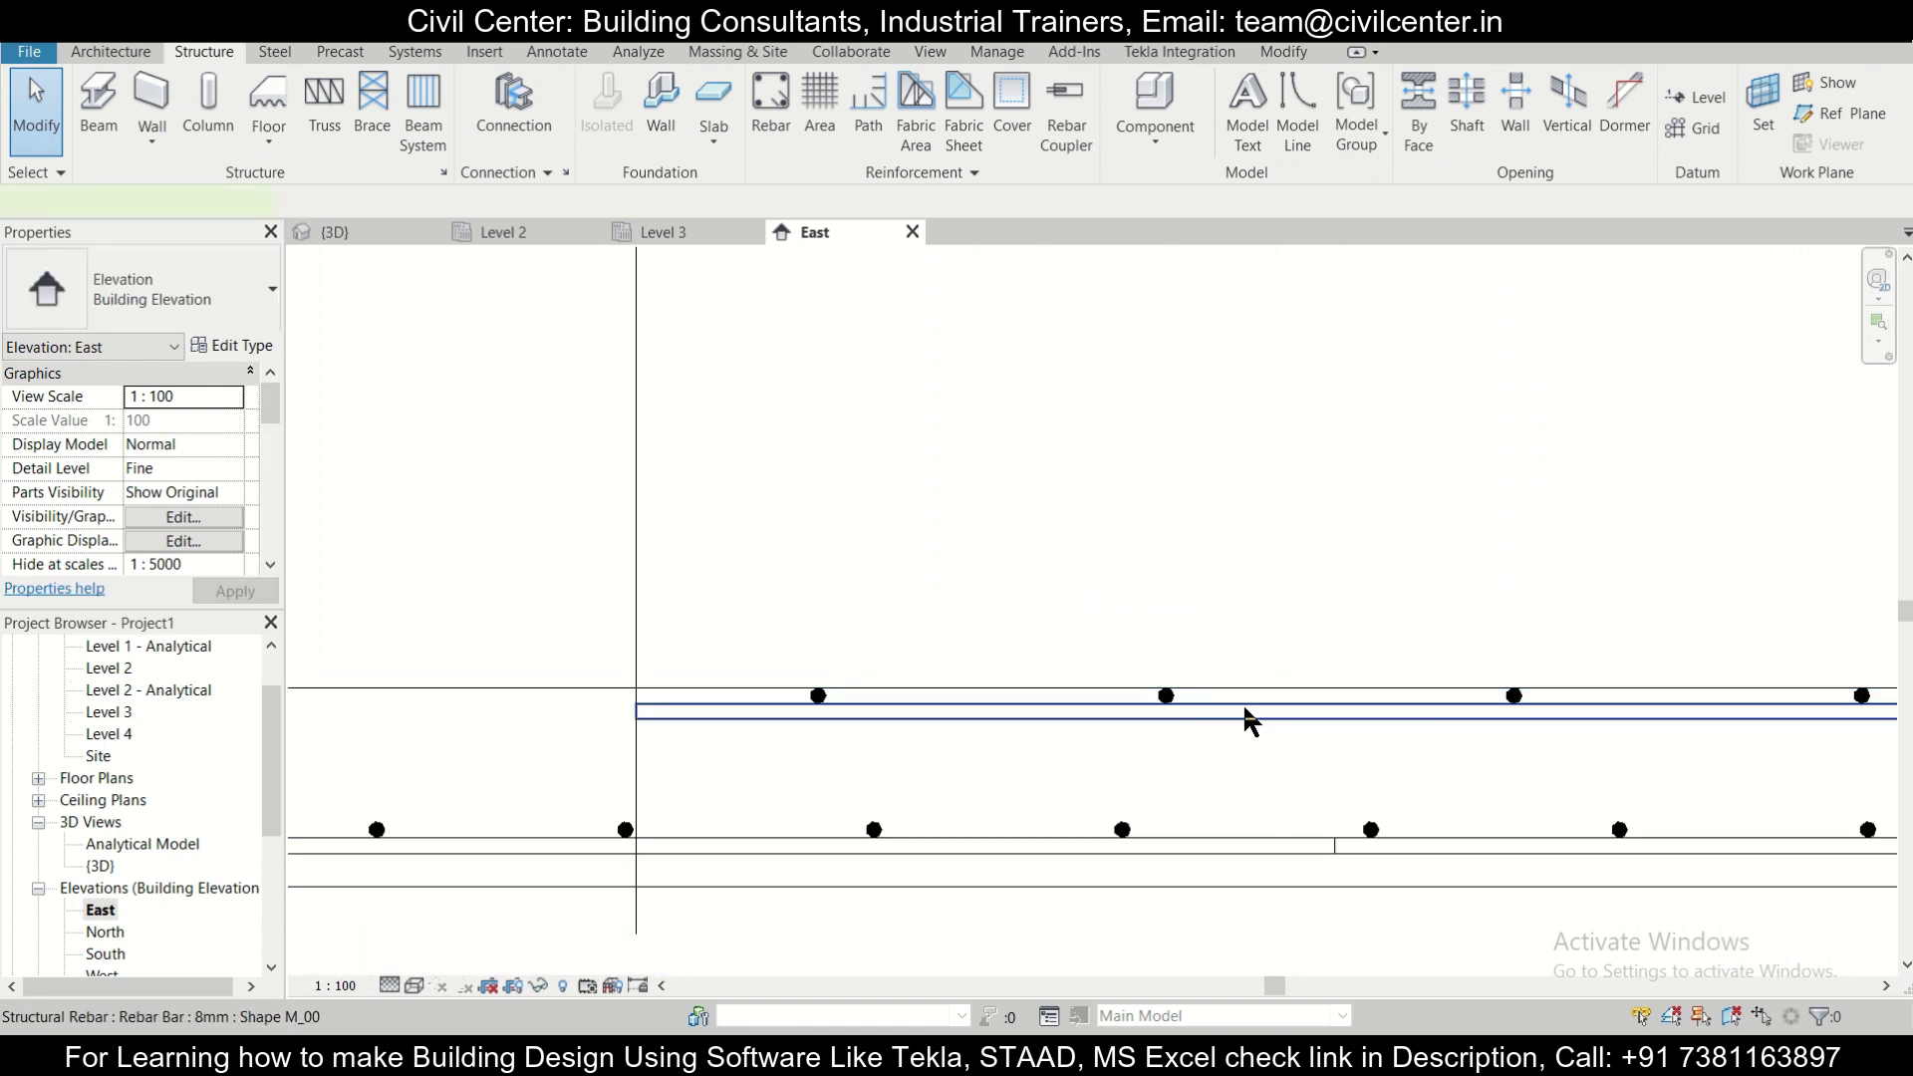
{"action": "left_click", "coordinate": [1242, 702]}
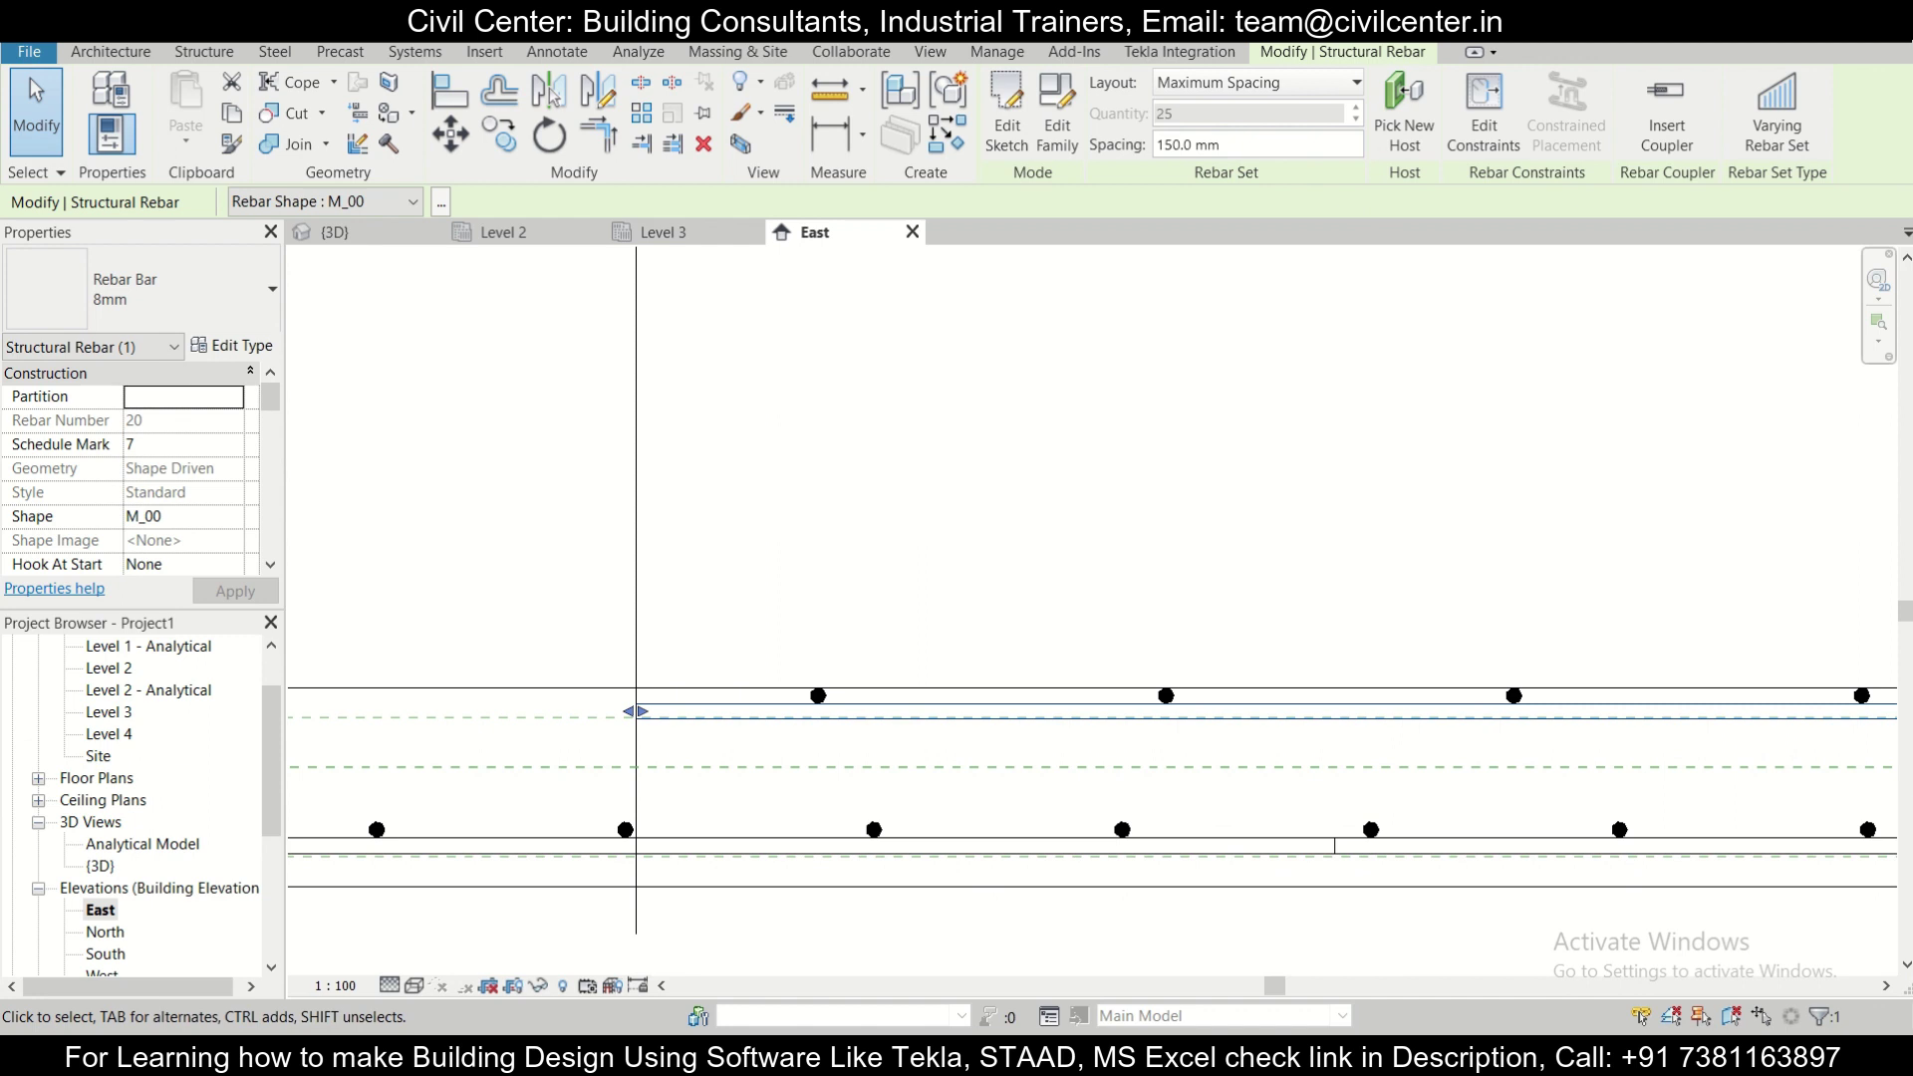
{"action": "key", "text": "alt+Tab"}
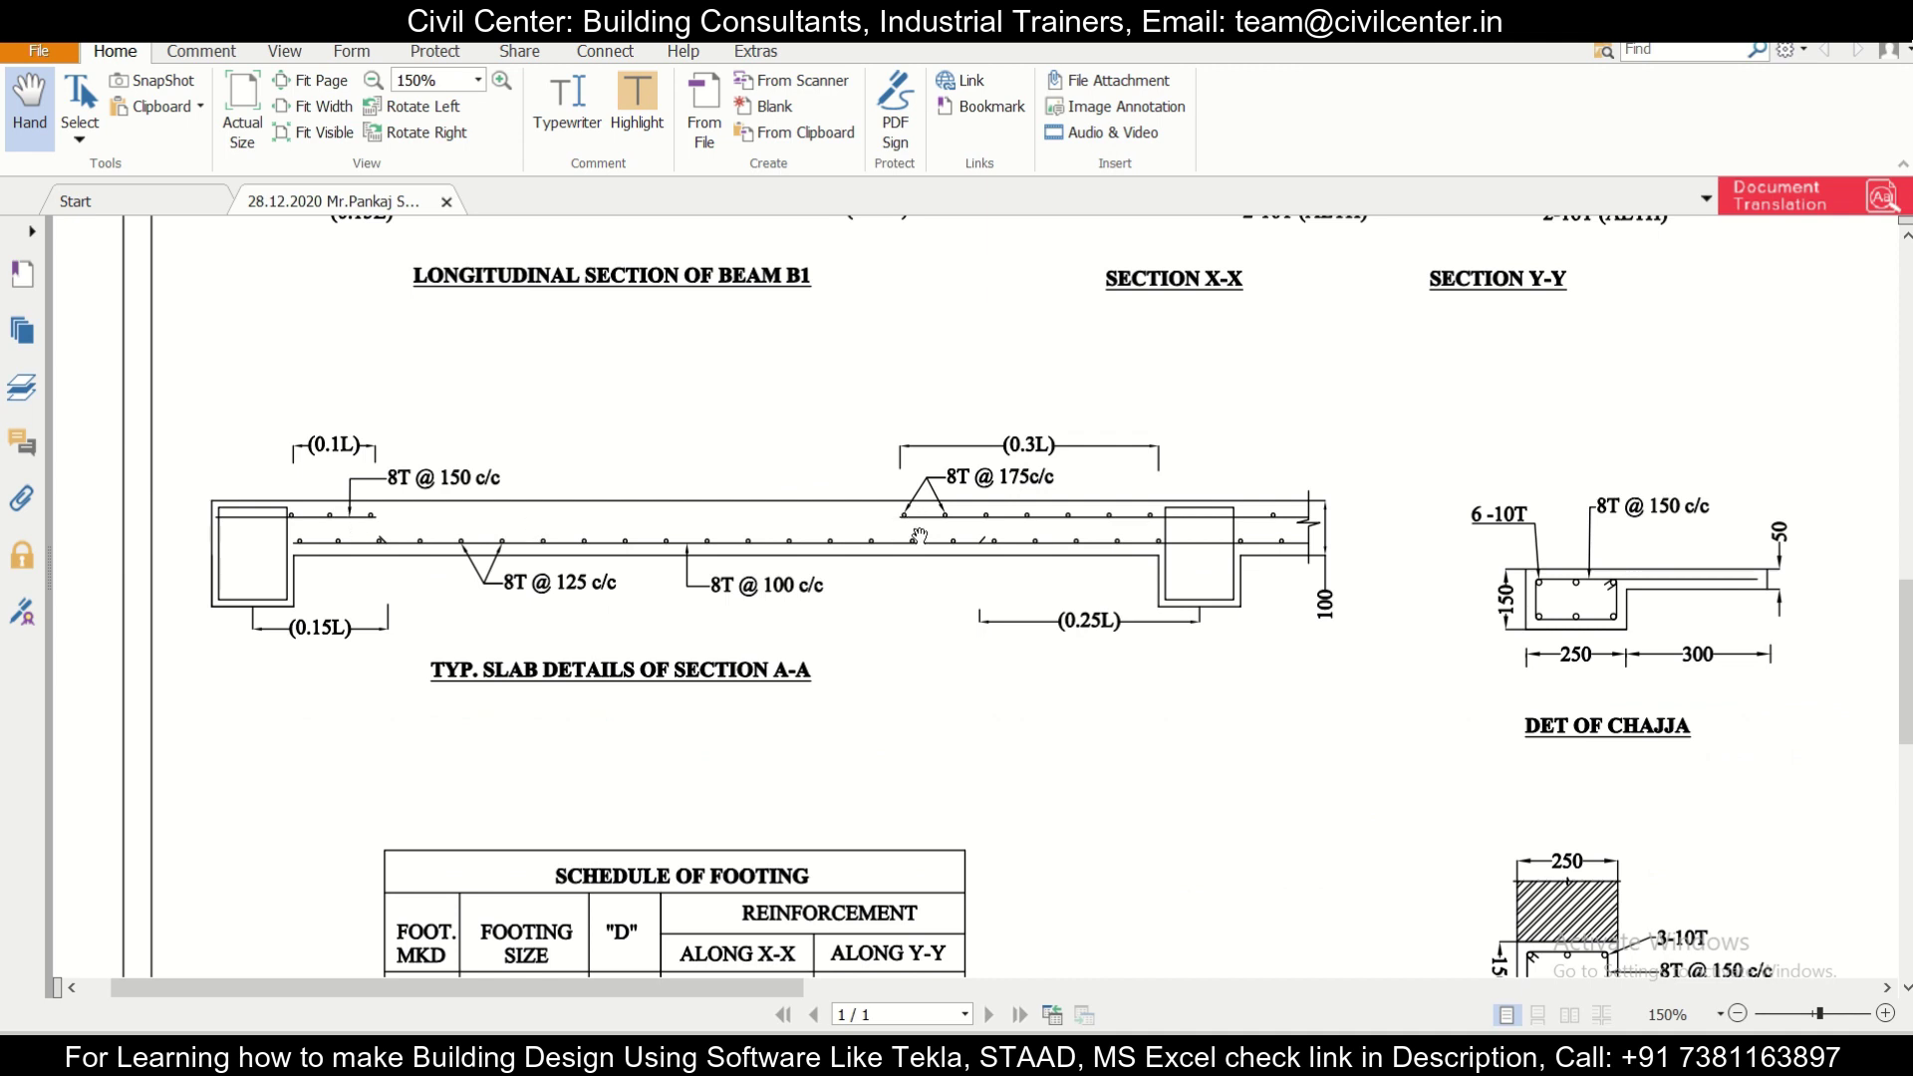
{"action": "key", "text": "alt+Tab"}
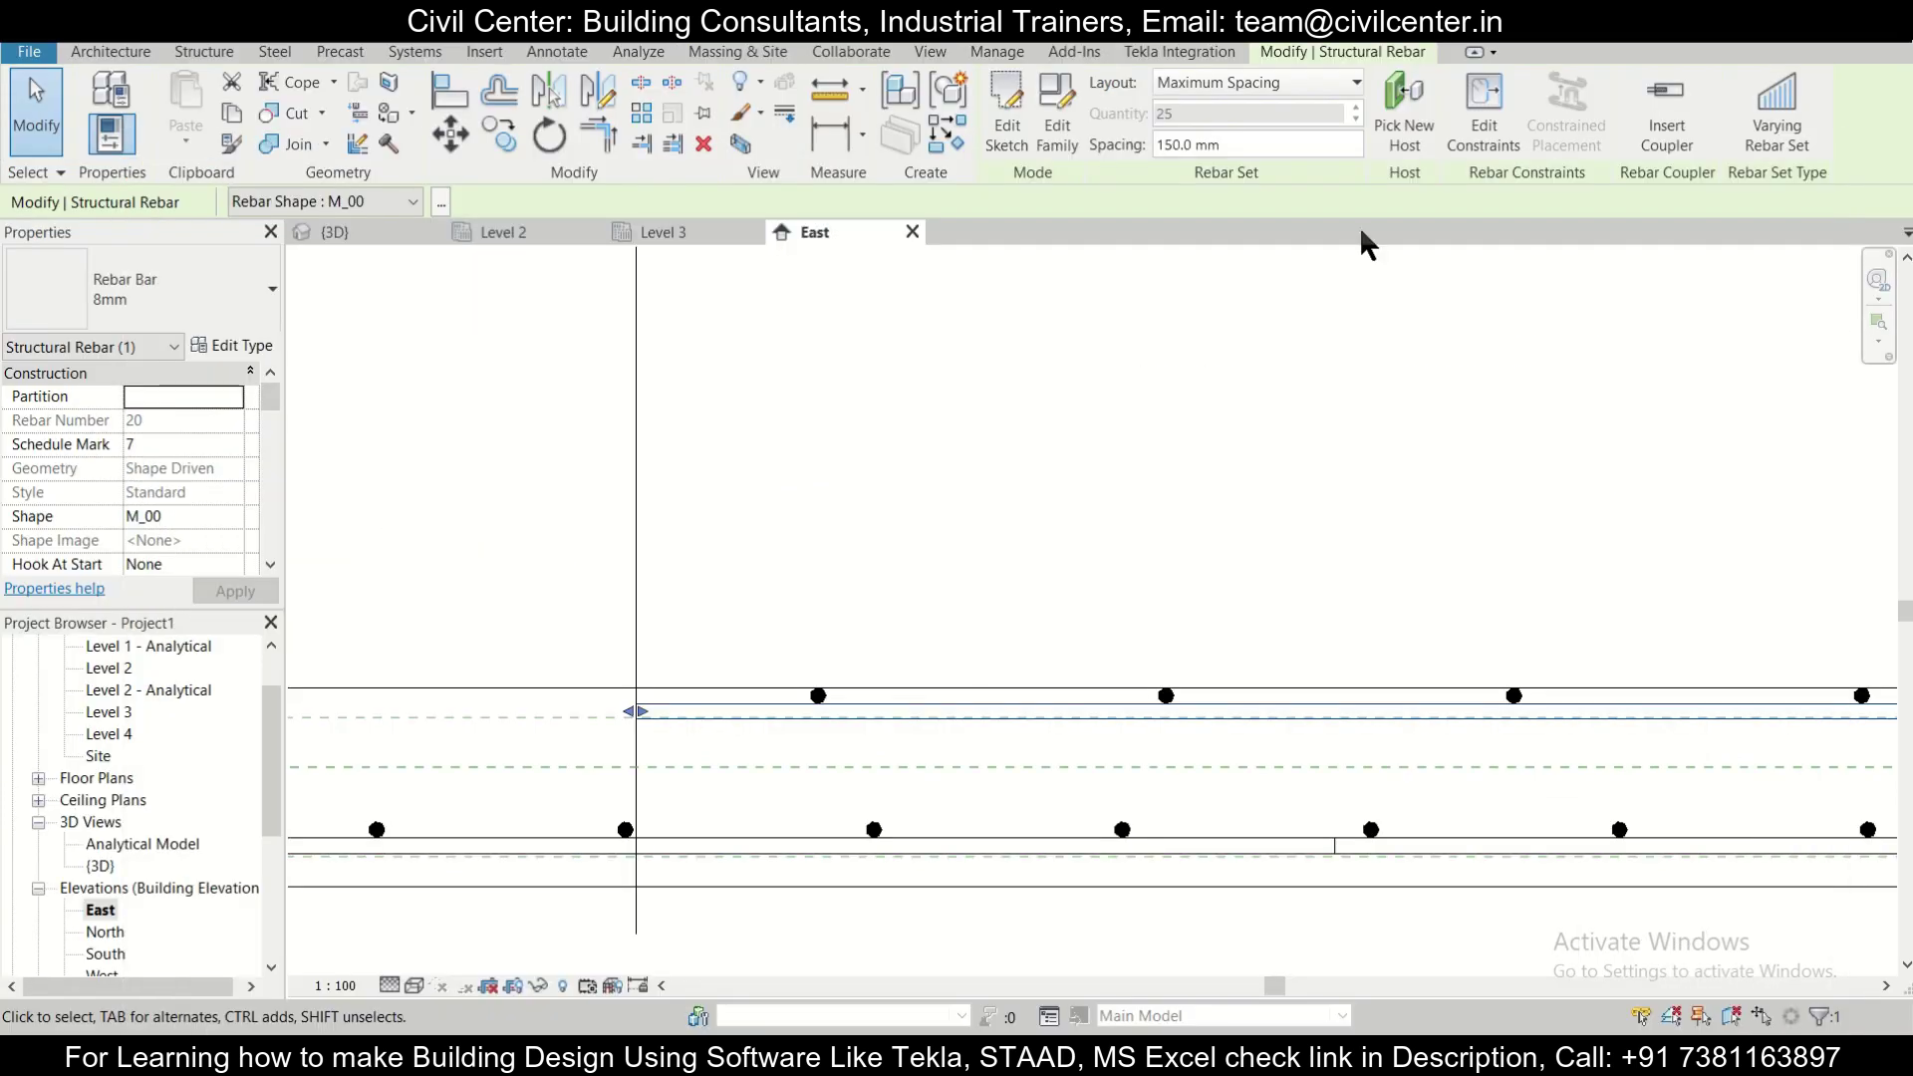
{"action": "key", "text": "Escape"}
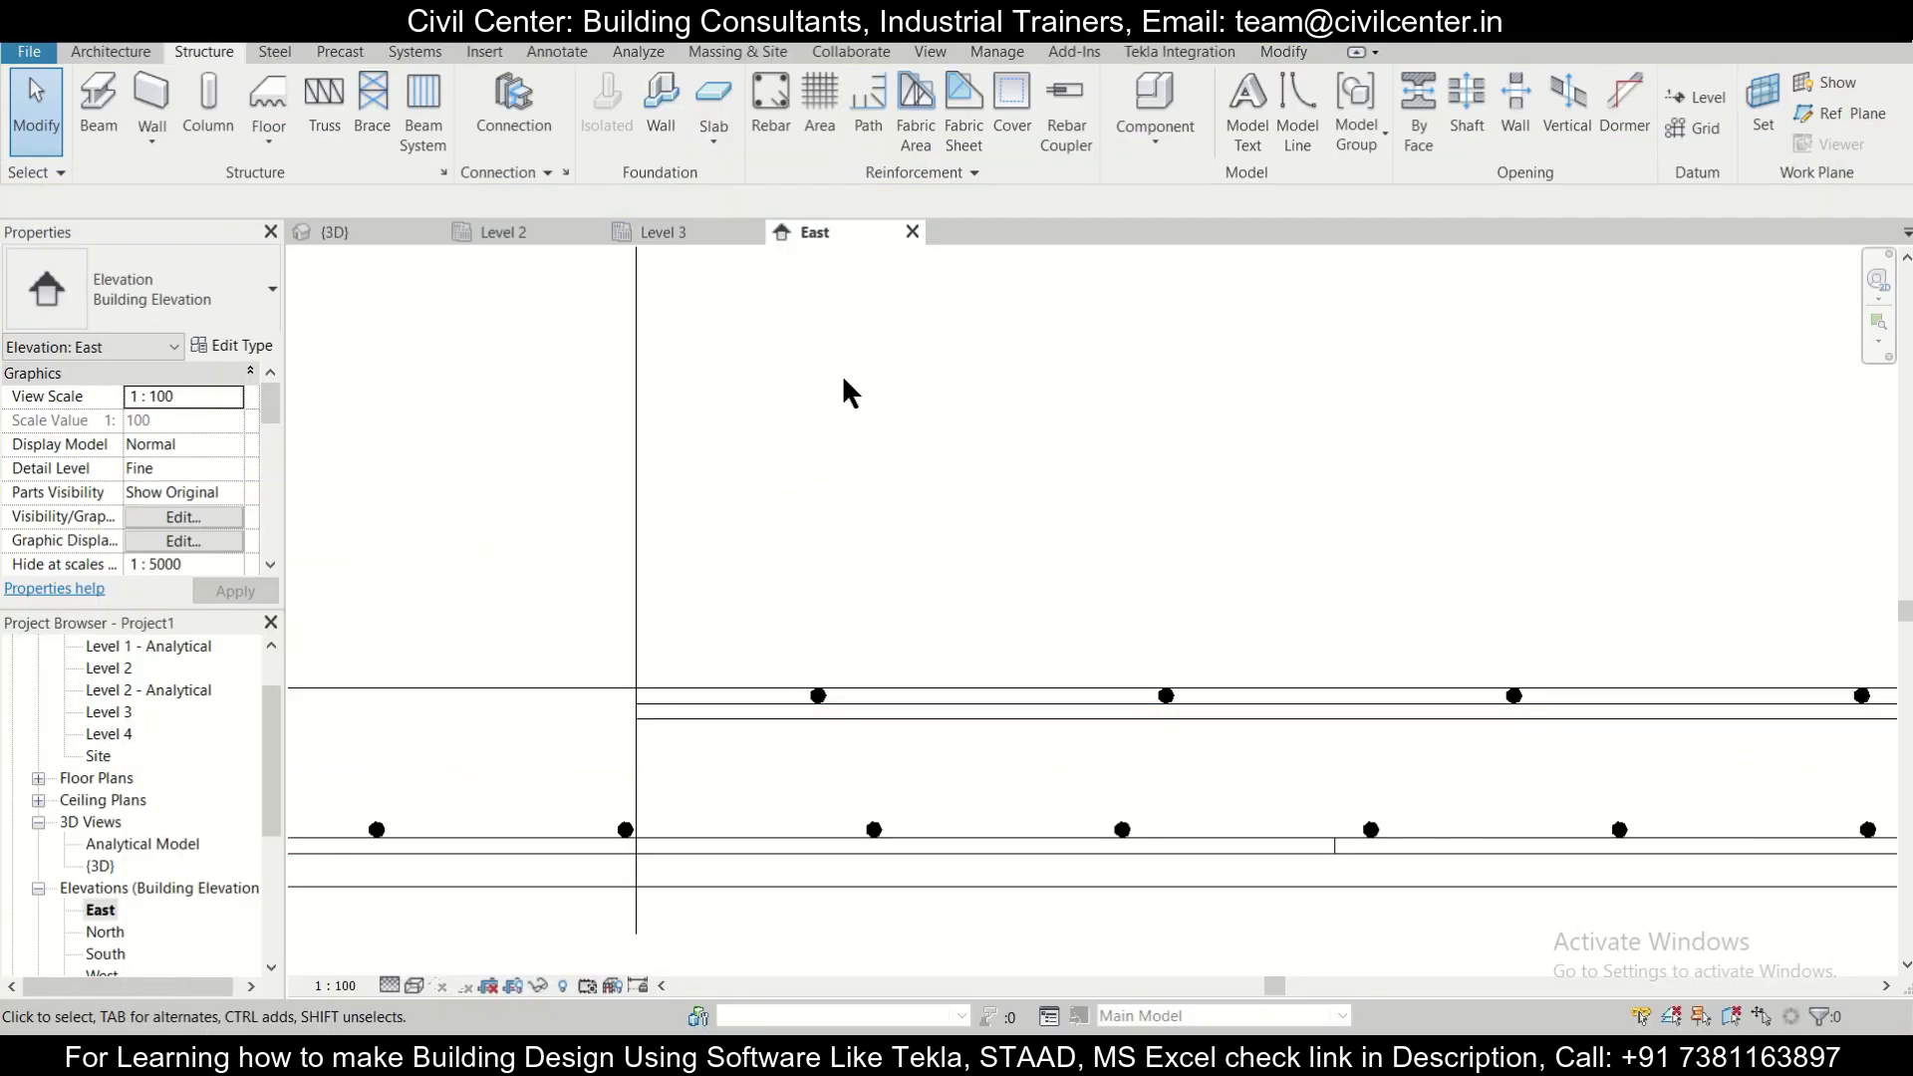
Examine the top and bottom slab bar layout in the Level 3 plan view.
{"action": "left_click", "coordinate": [701, 237]}
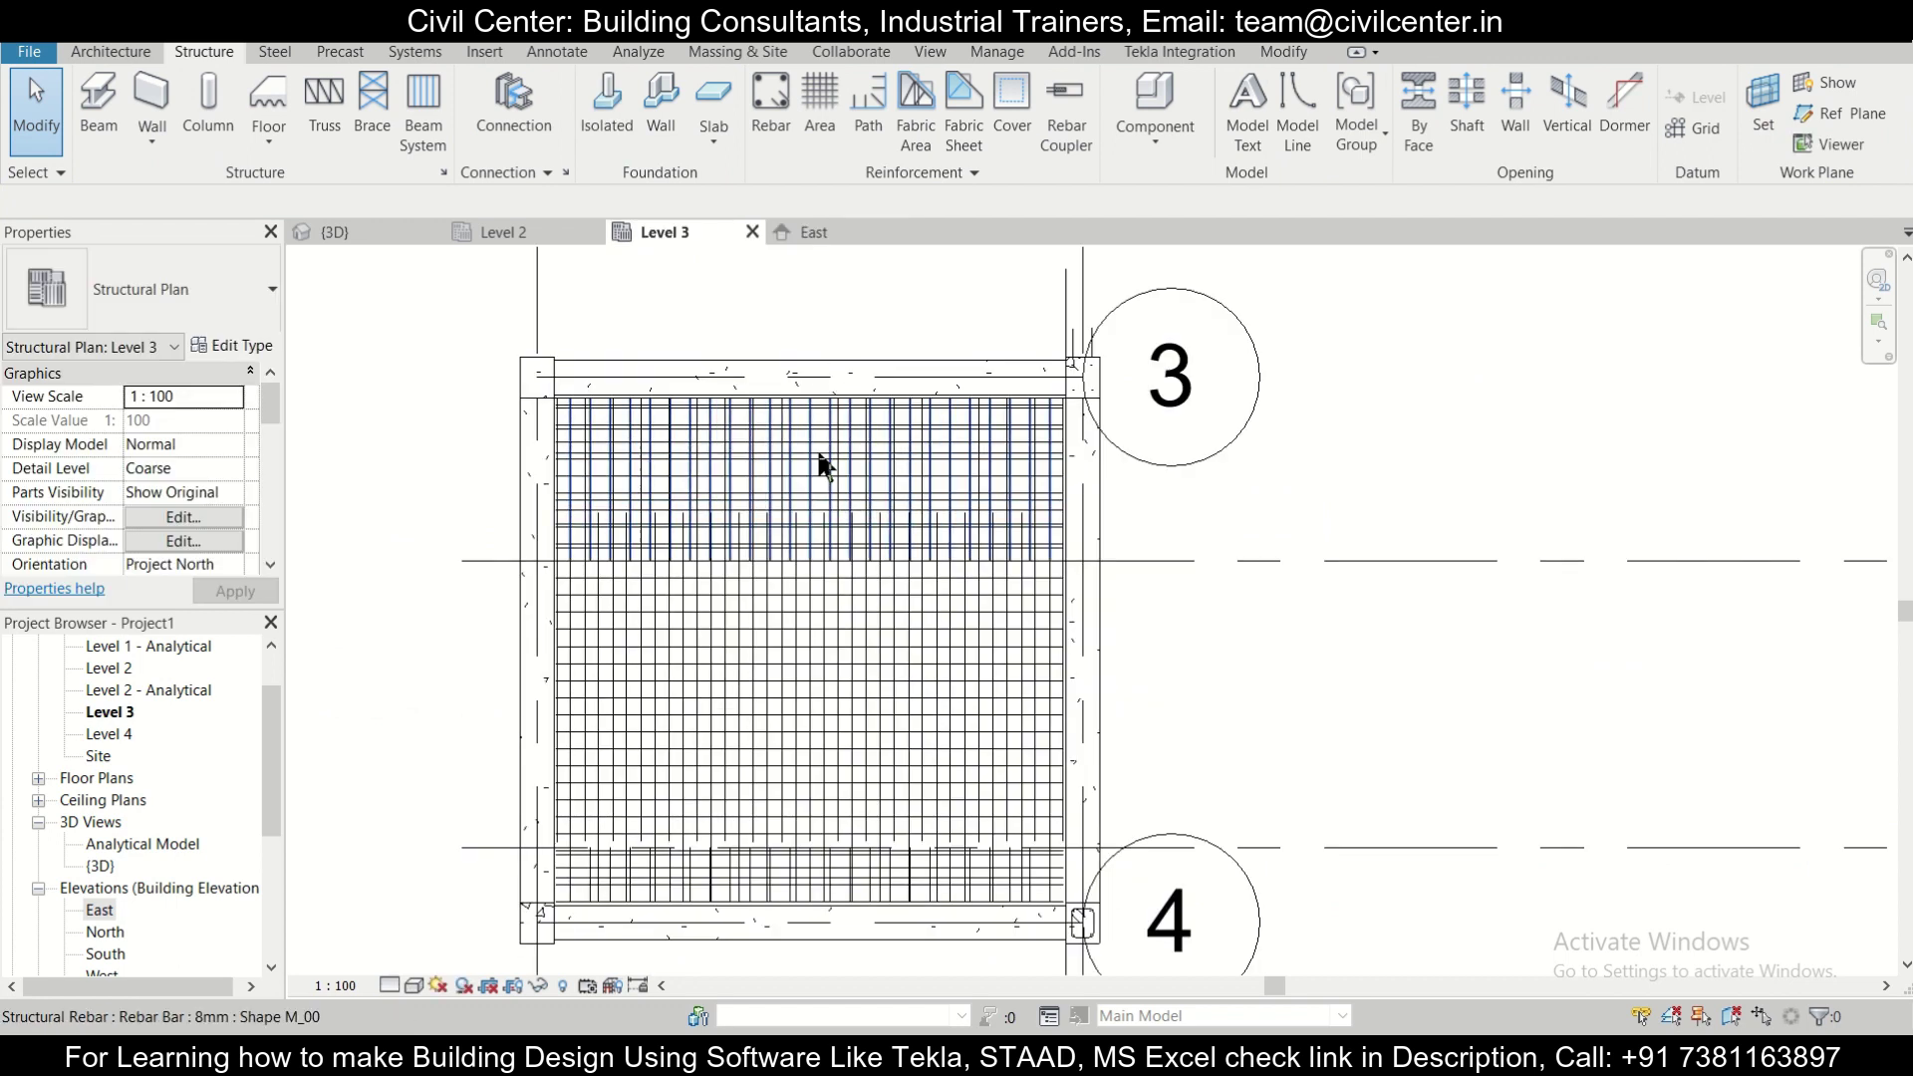
{"action": "scroll", "coordinate": [896, 490], "scroll_direction": "up", "scroll_amount": 2}
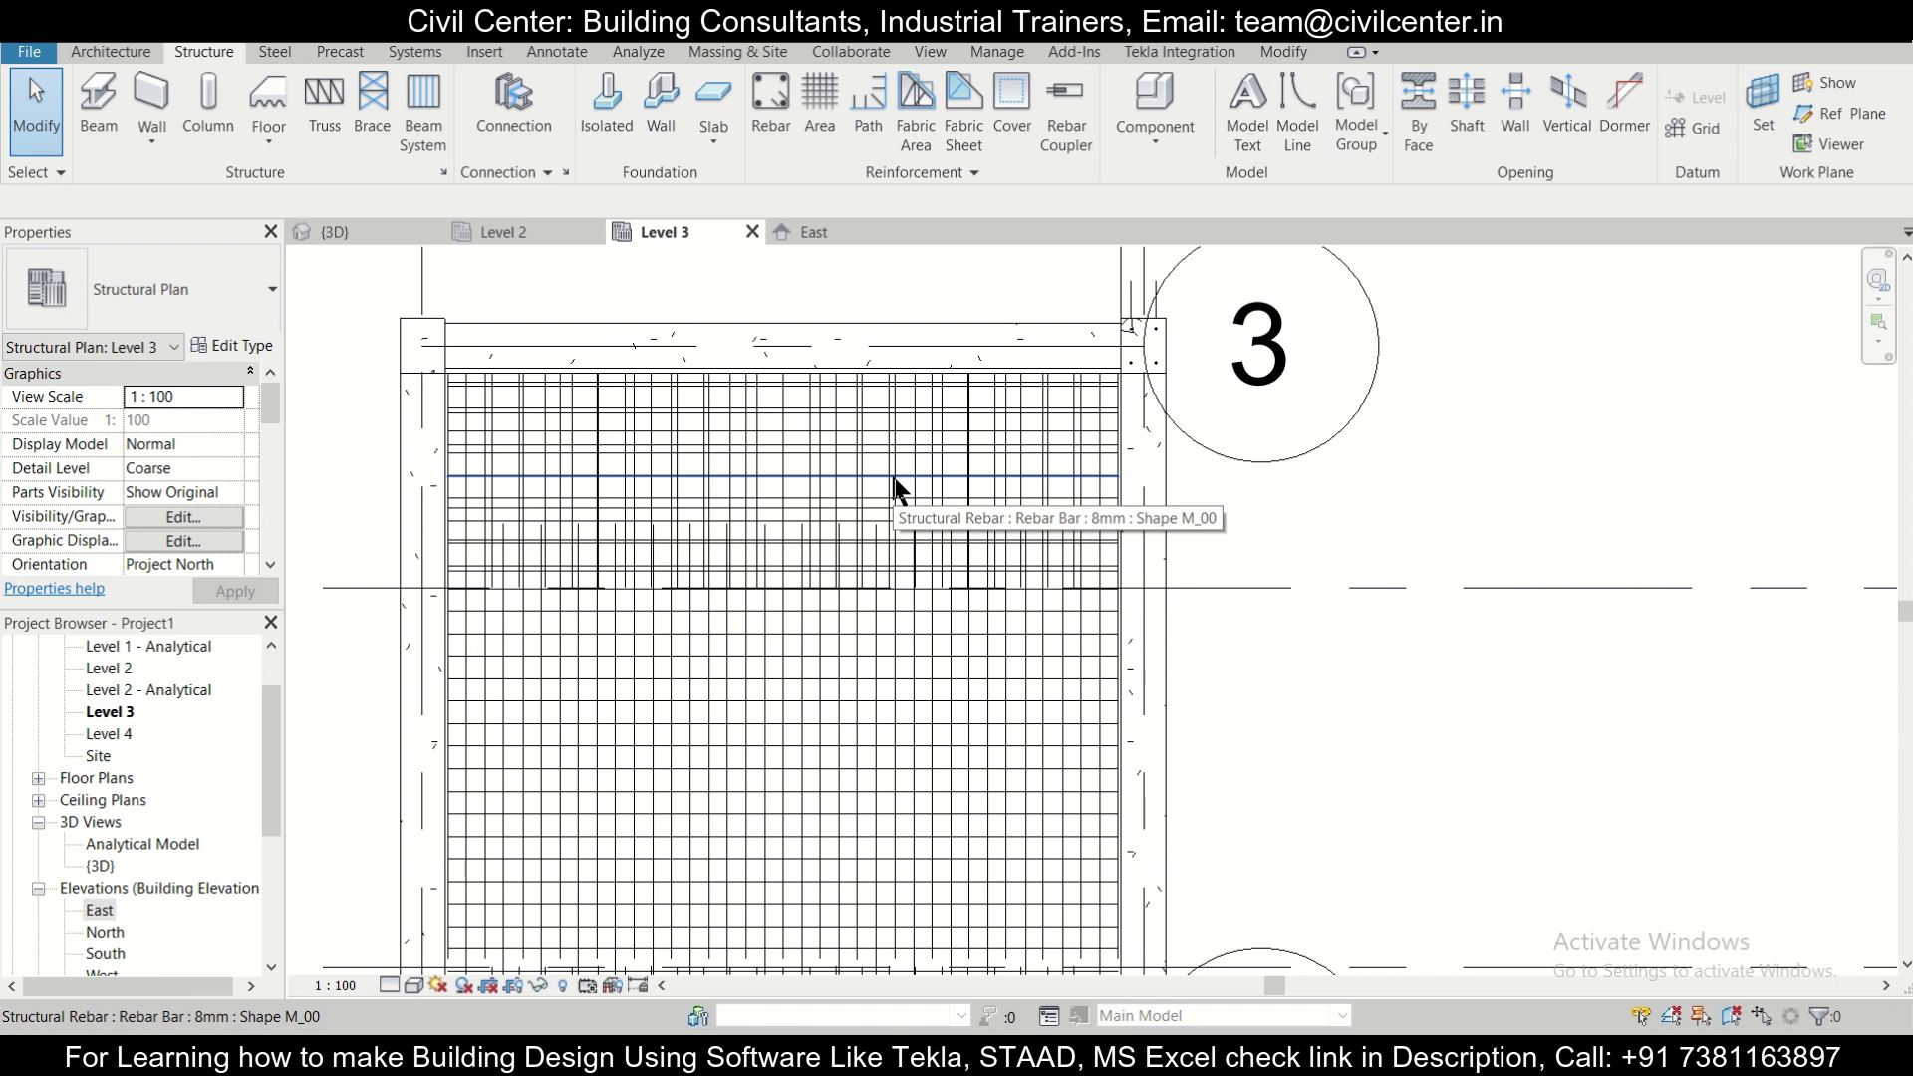
{"action": "scroll", "coordinate": [894, 480], "scroll_direction": "down", "scroll_amount": 4}
{"action": "scroll", "coordinate": [941, 457], "scroll_direction": "up", "scroll_amount": 1}
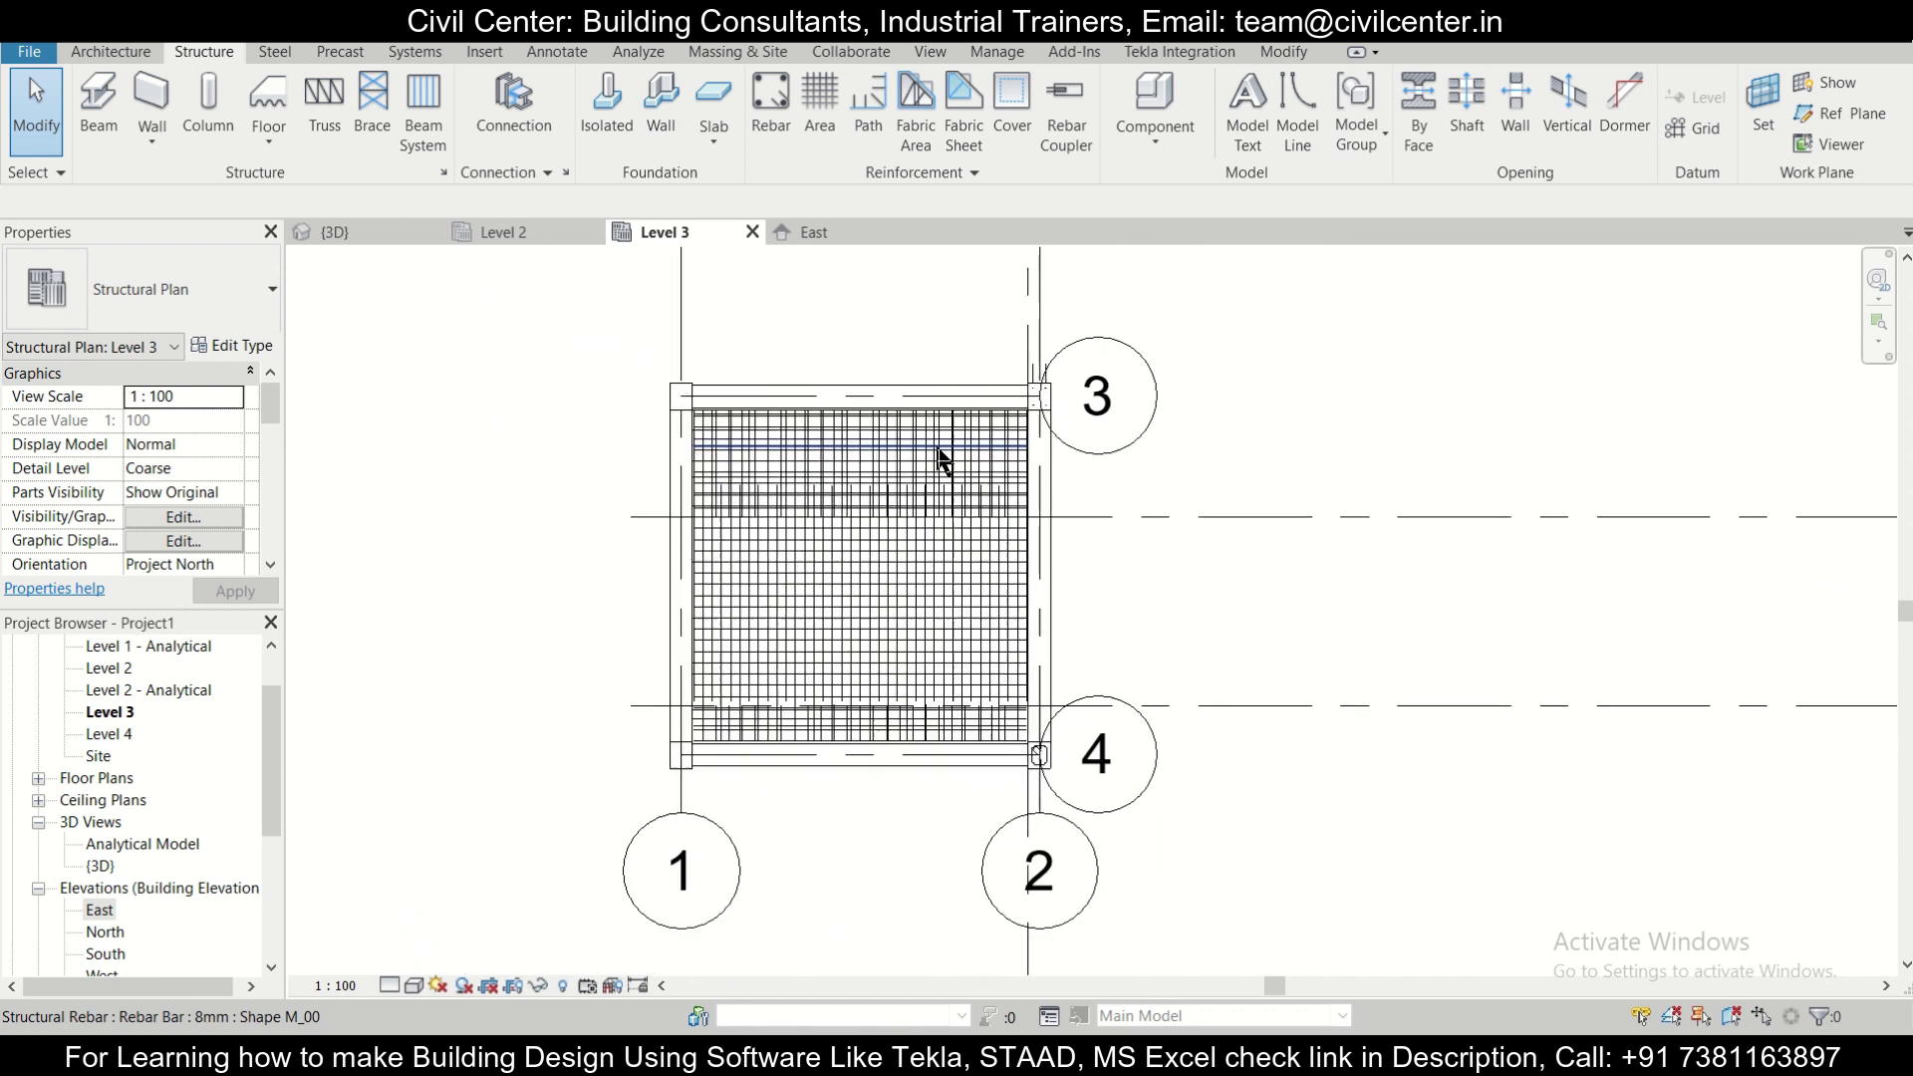
{"action": "middle_click_drag", "start_coordinate": [1173, 592], "coordinate": [1158, 567]}
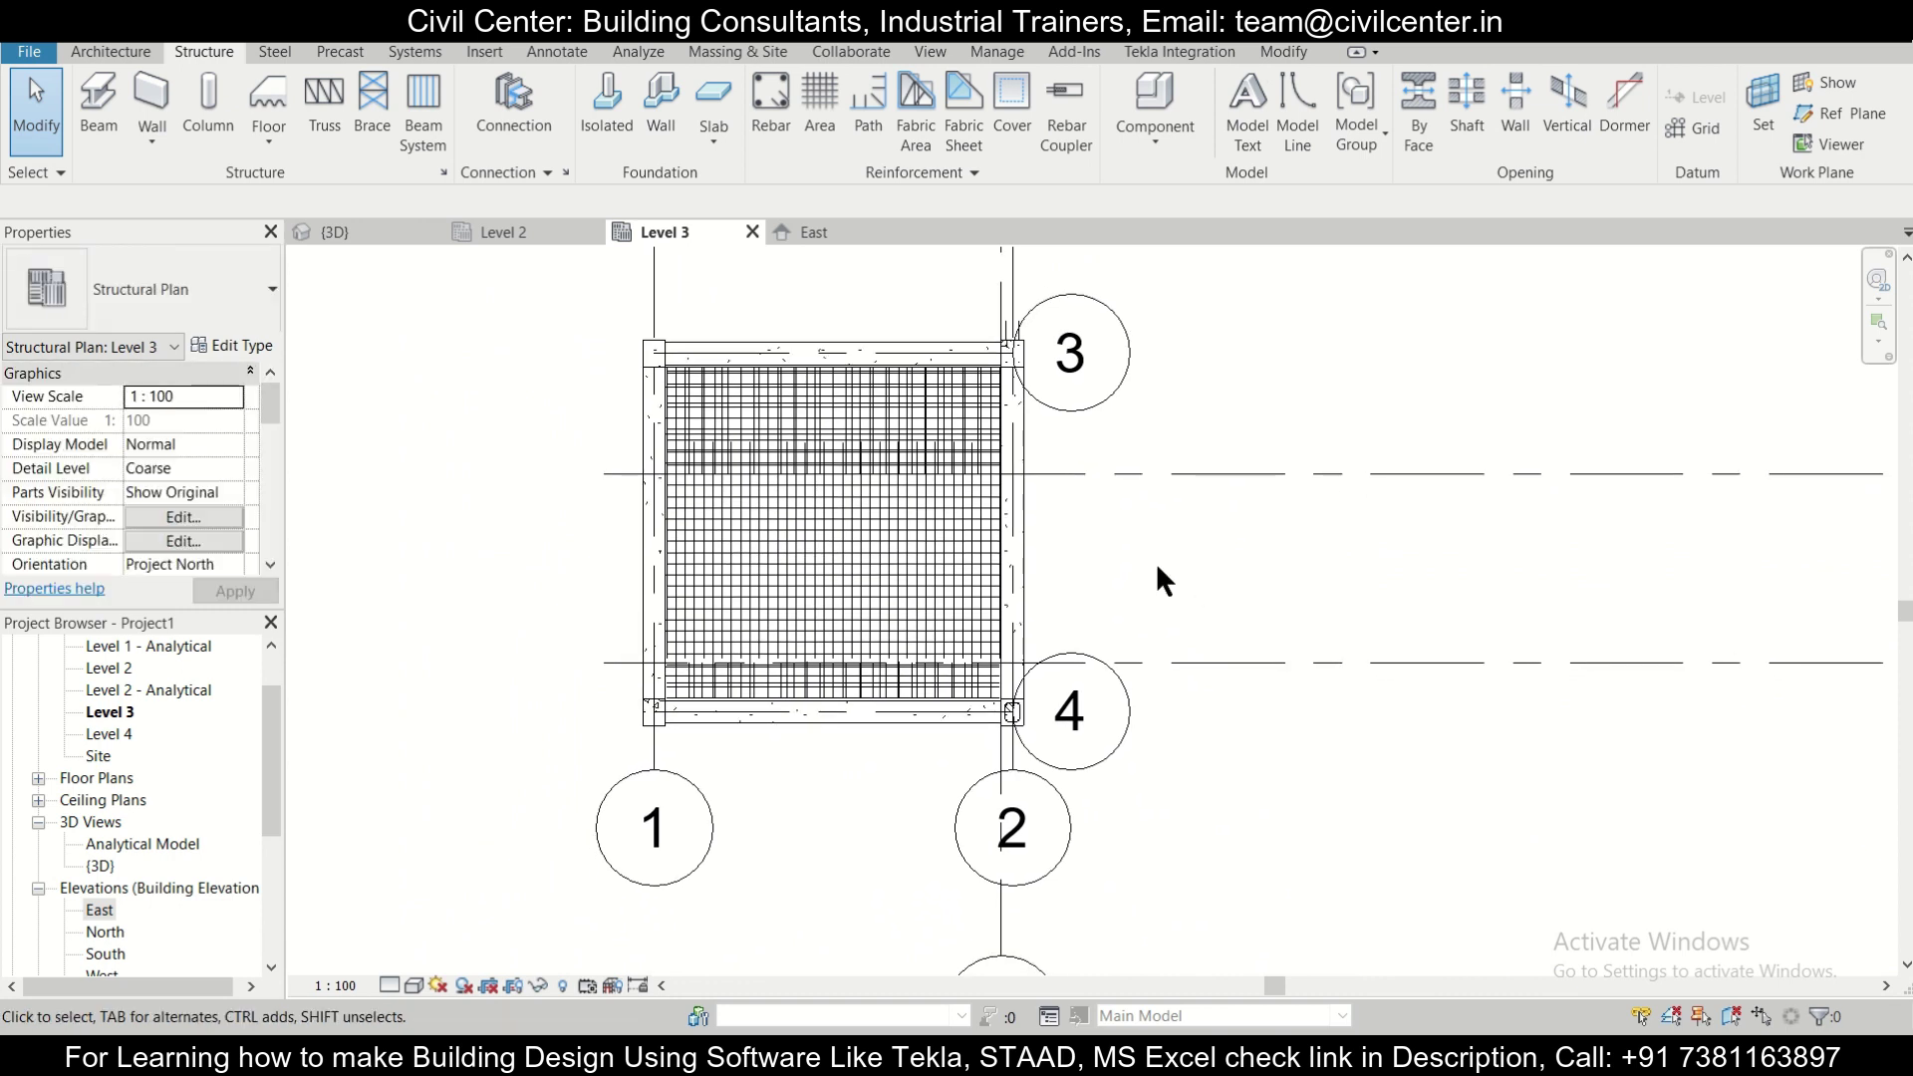
Select the whole structure in the 3D view and filter the selection down to Structural Rebar only.
{"action": "left_click", "coordinate": [385, 231]}
{"action": "scroll", "coordinate": [901, 510], "scroll_direction": "down", "scroll_amount": 3}
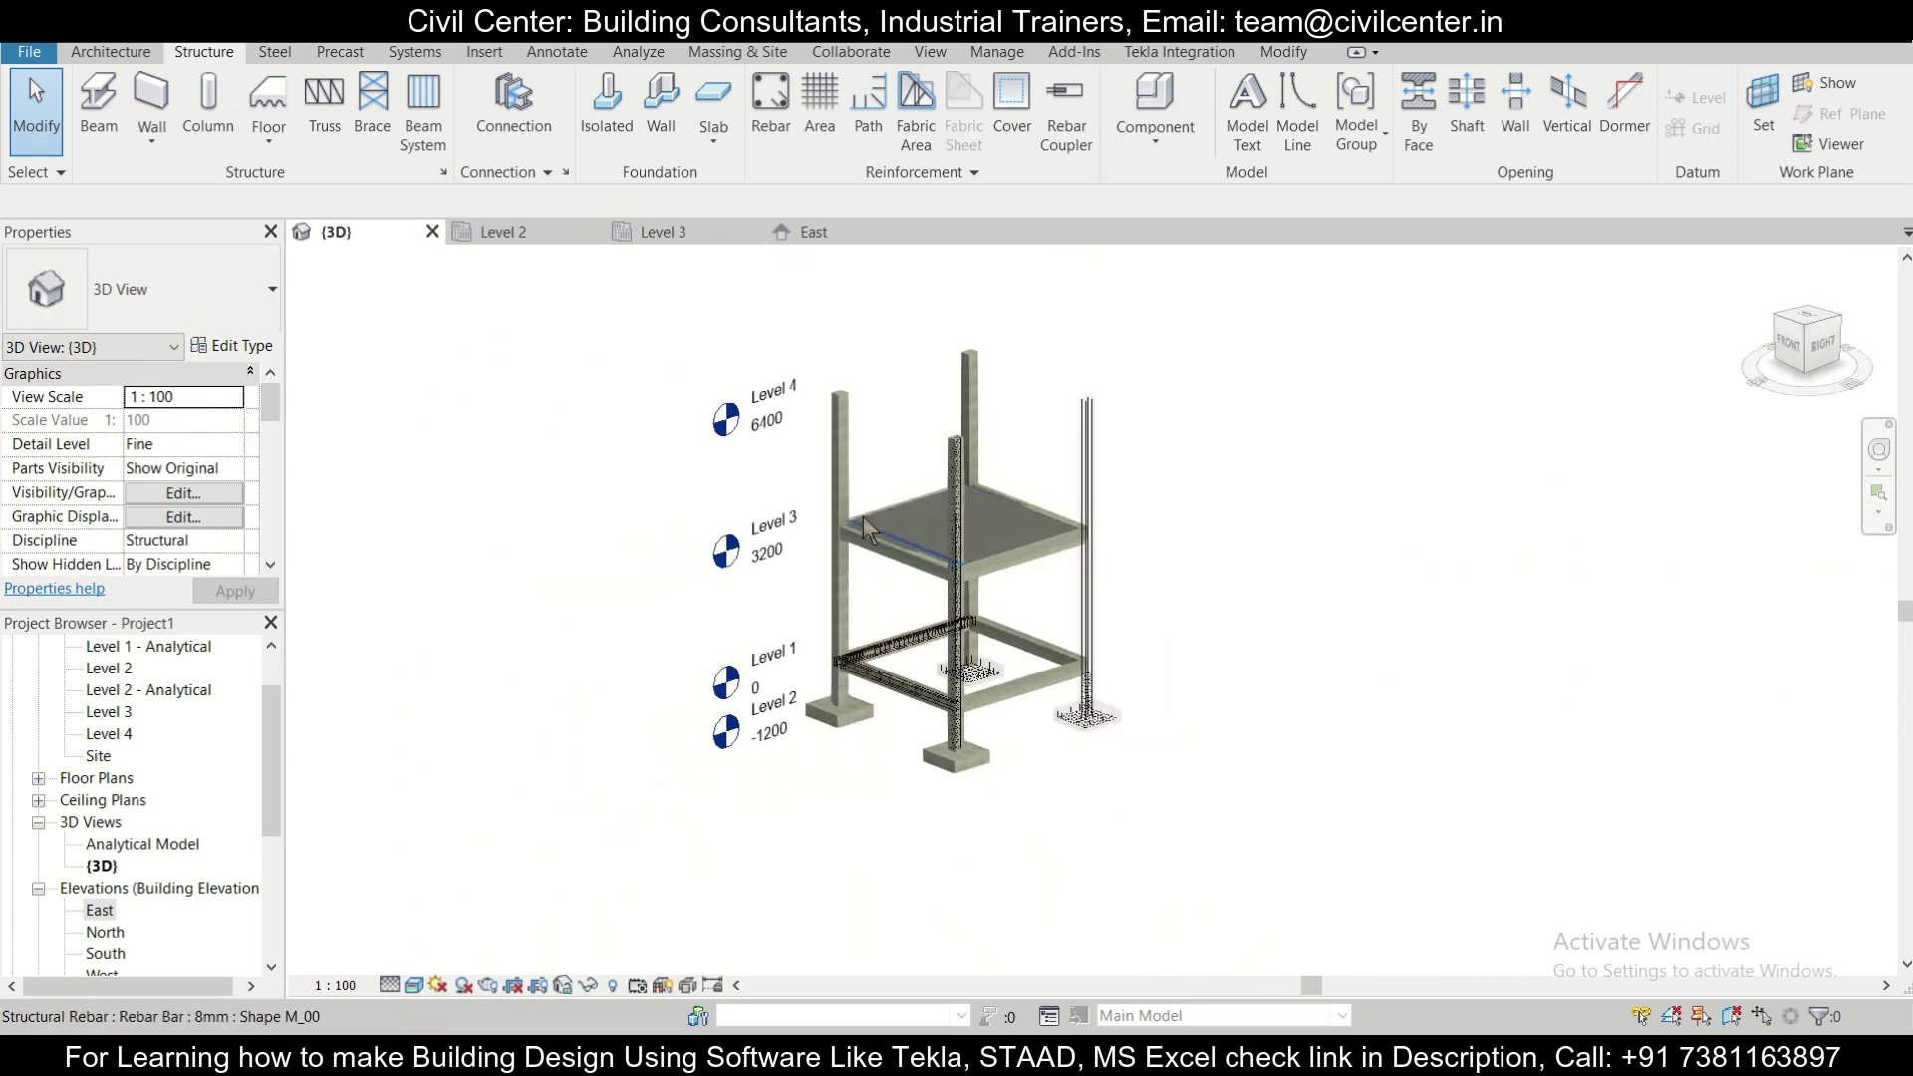
{"action": "left_click_drag", "start_coordinate": [622, 272], "coordinate": [1116, 823]}
{"action": "left_click_drag", "start_coordinate": [1311, 904], "coordinate": [1355, 863]}
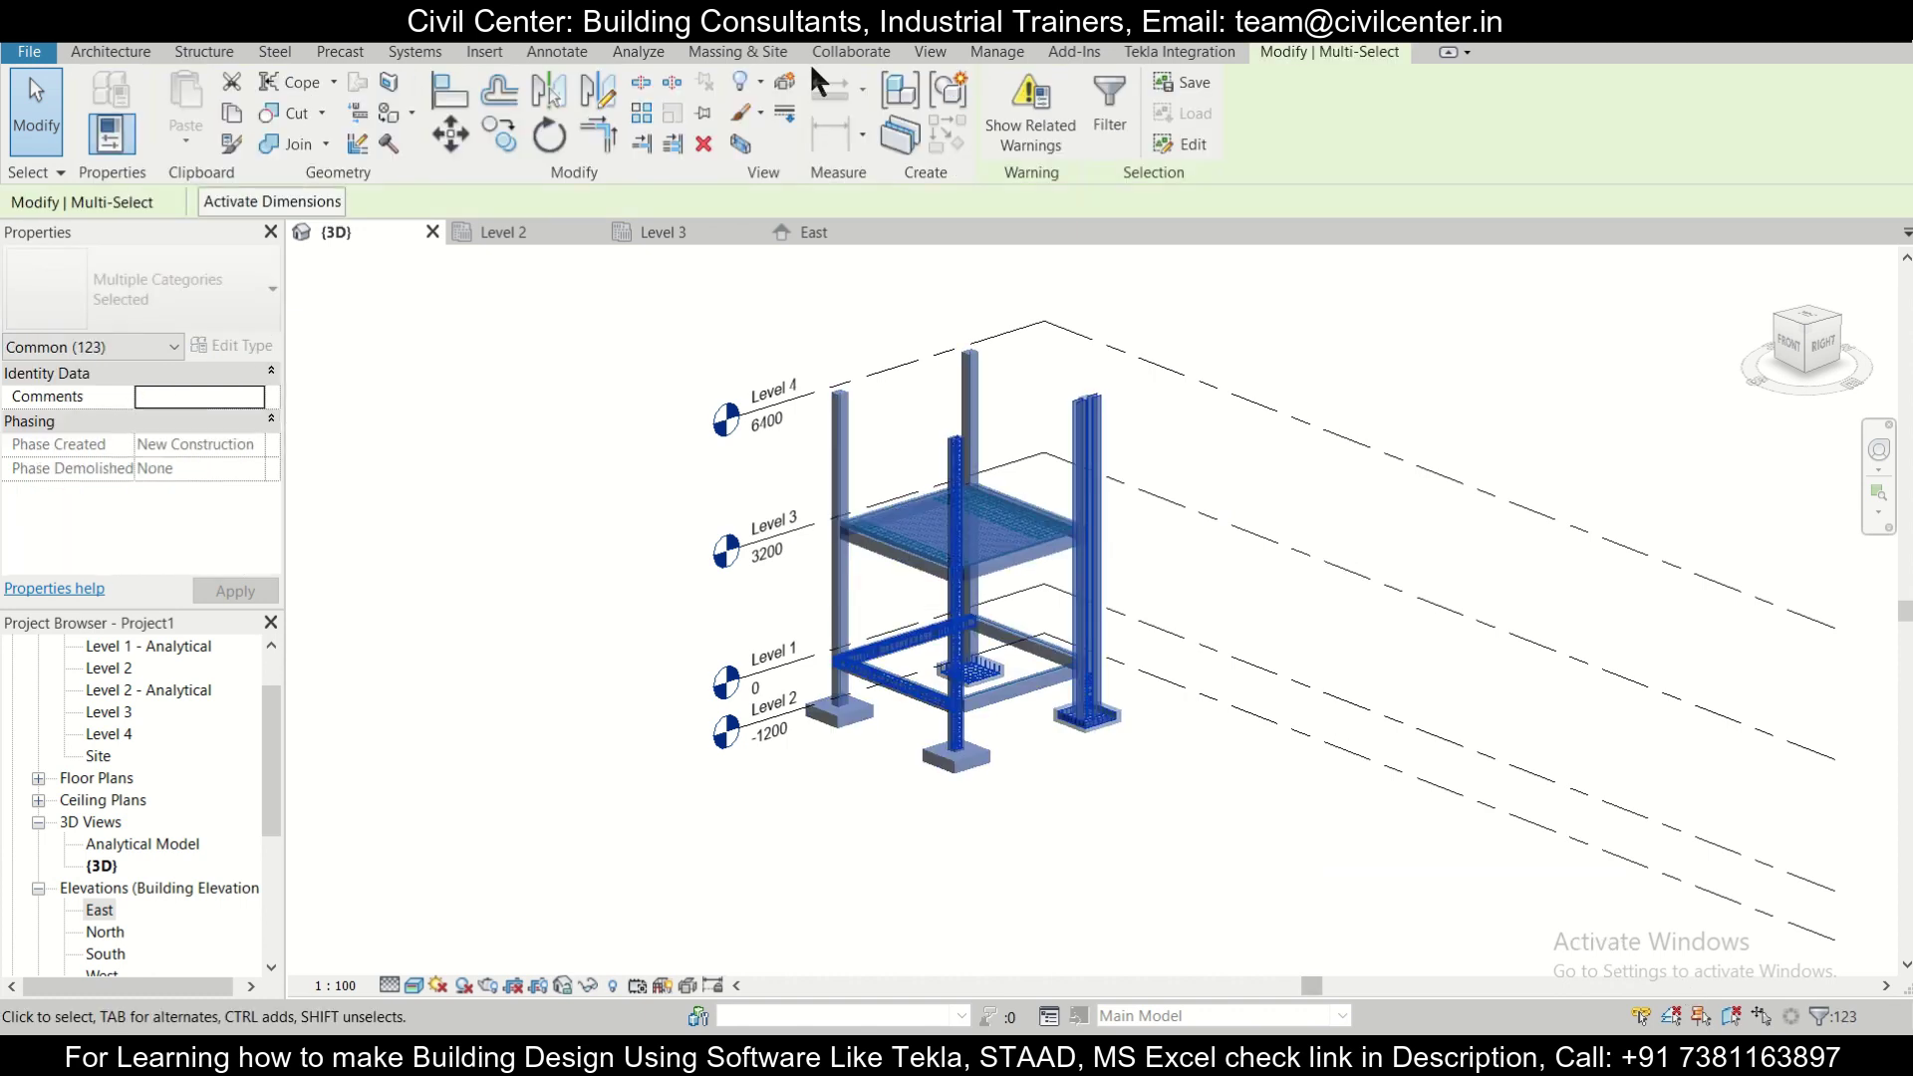
{"action": "left_click", "coordinate": [1815, 1015]}
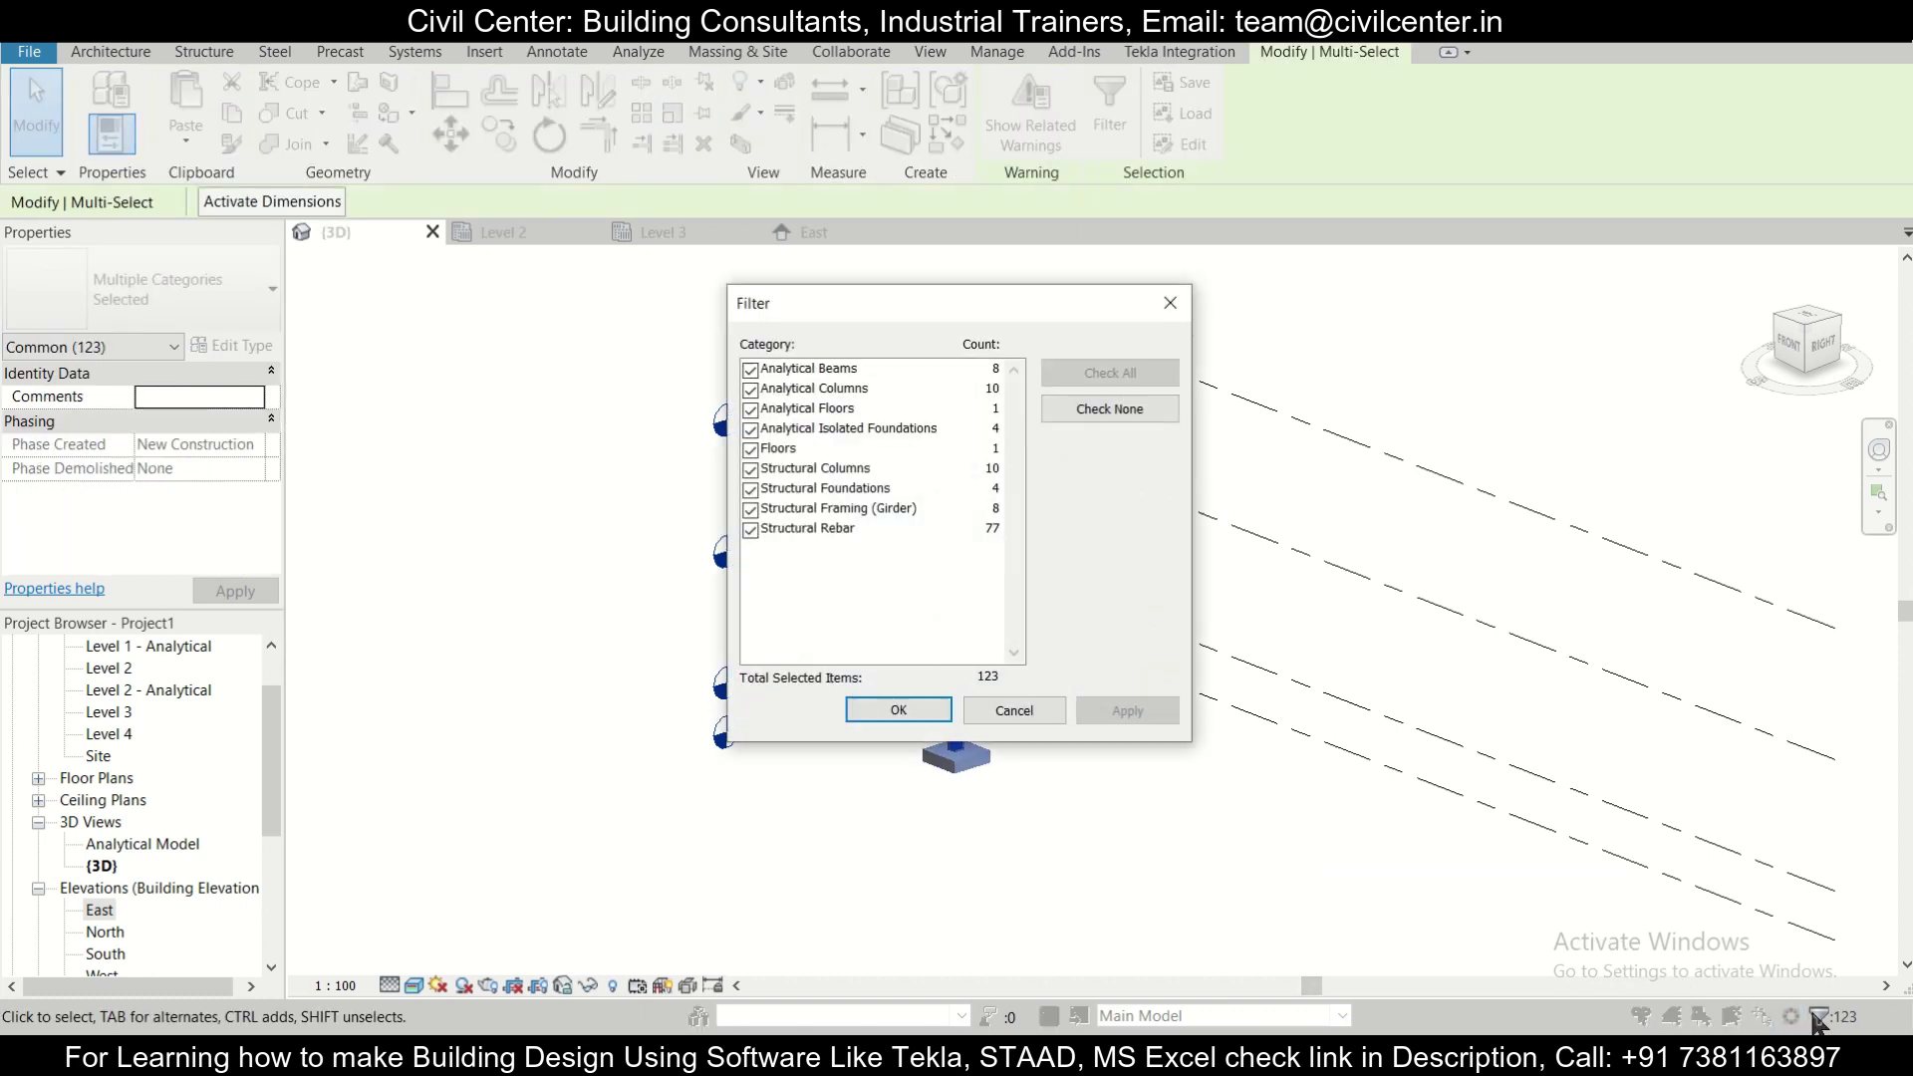
{"action": "left_click", "coordinate": [751, 509]}
{"action": "left_click", "coordinate": [750, 489]}
{"action": "left_click", "coordinate": [750, 469]}
{"action": "left_click", "coordinate": [750, 449]}
{"action": "left_click", "coordinate": [750, 430]}
{"action": "left_click", "coordinate": [750, 410]}
{"action": "left_click", "coordinate": [750, 389]}
{"action": "left_click", "coordinate": [751, 369]}
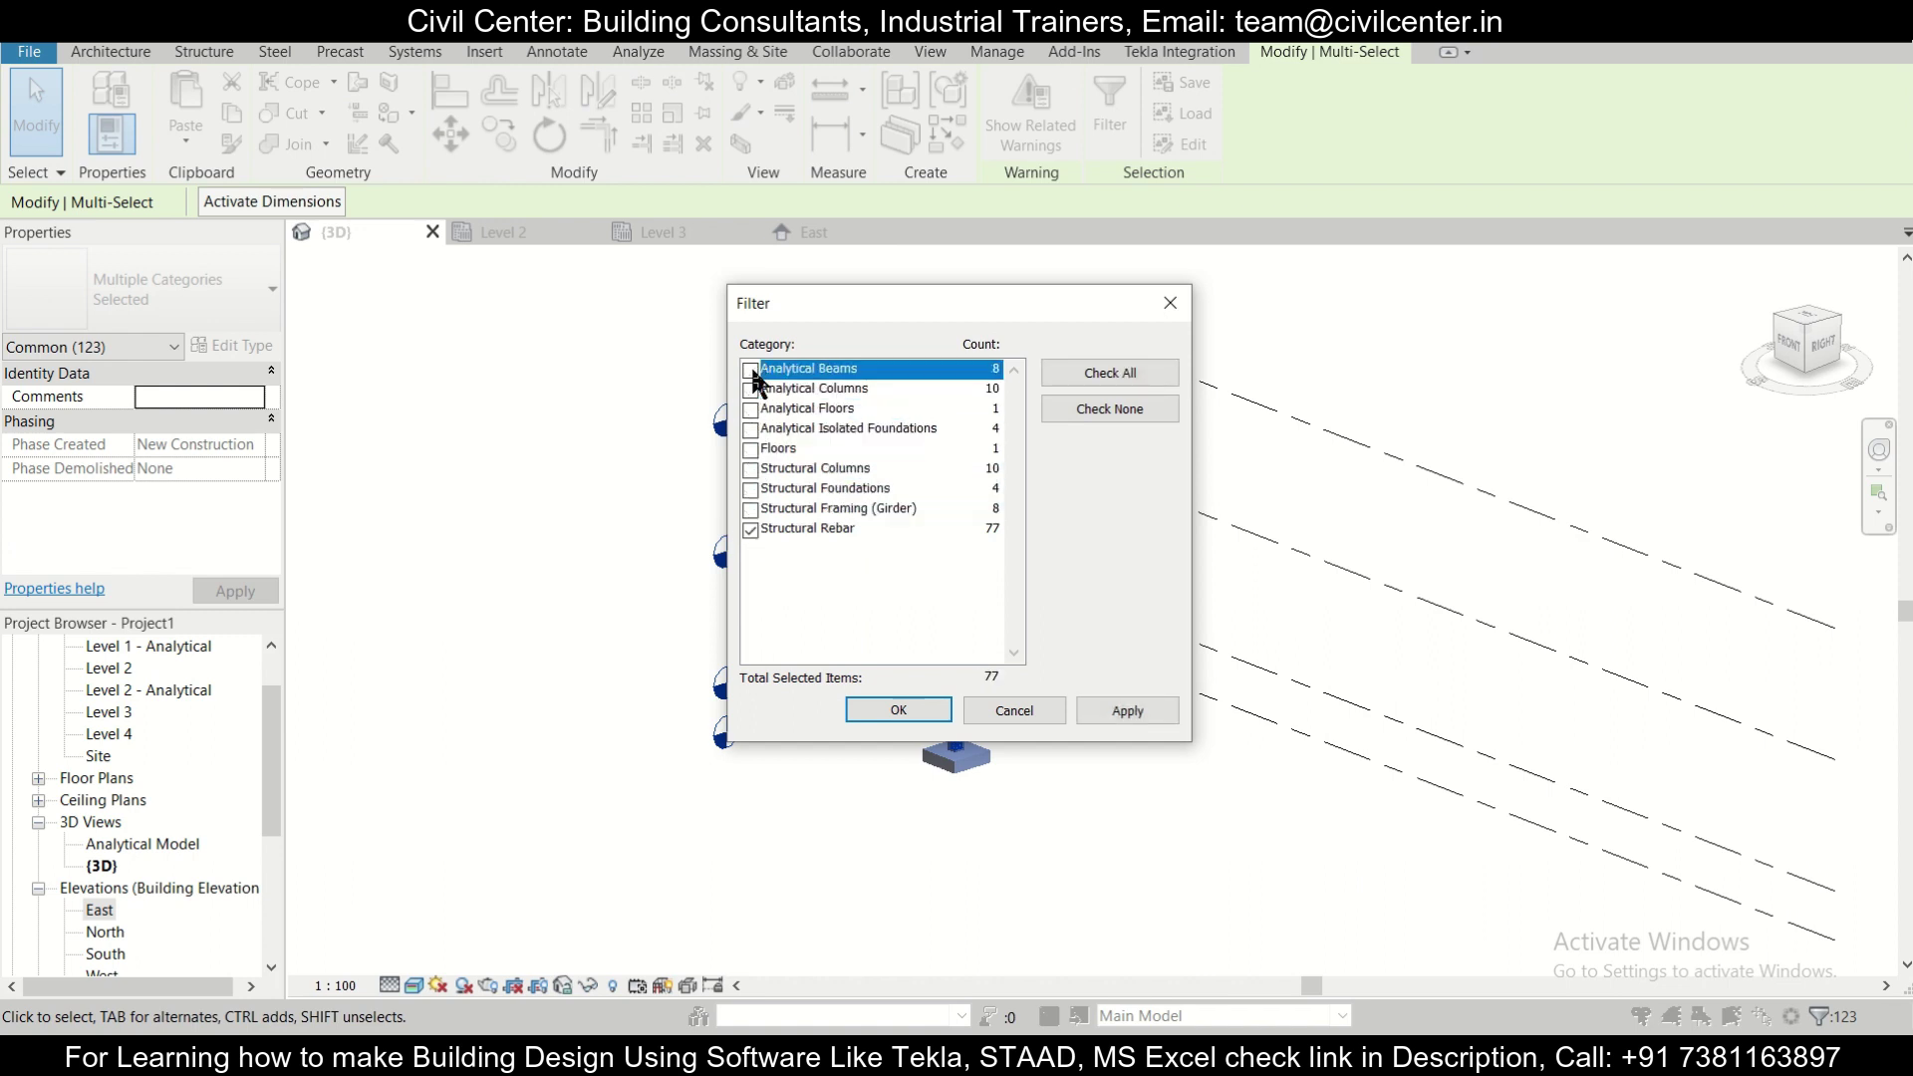
{"action": "left_click", "coordinate": [886, 719]}
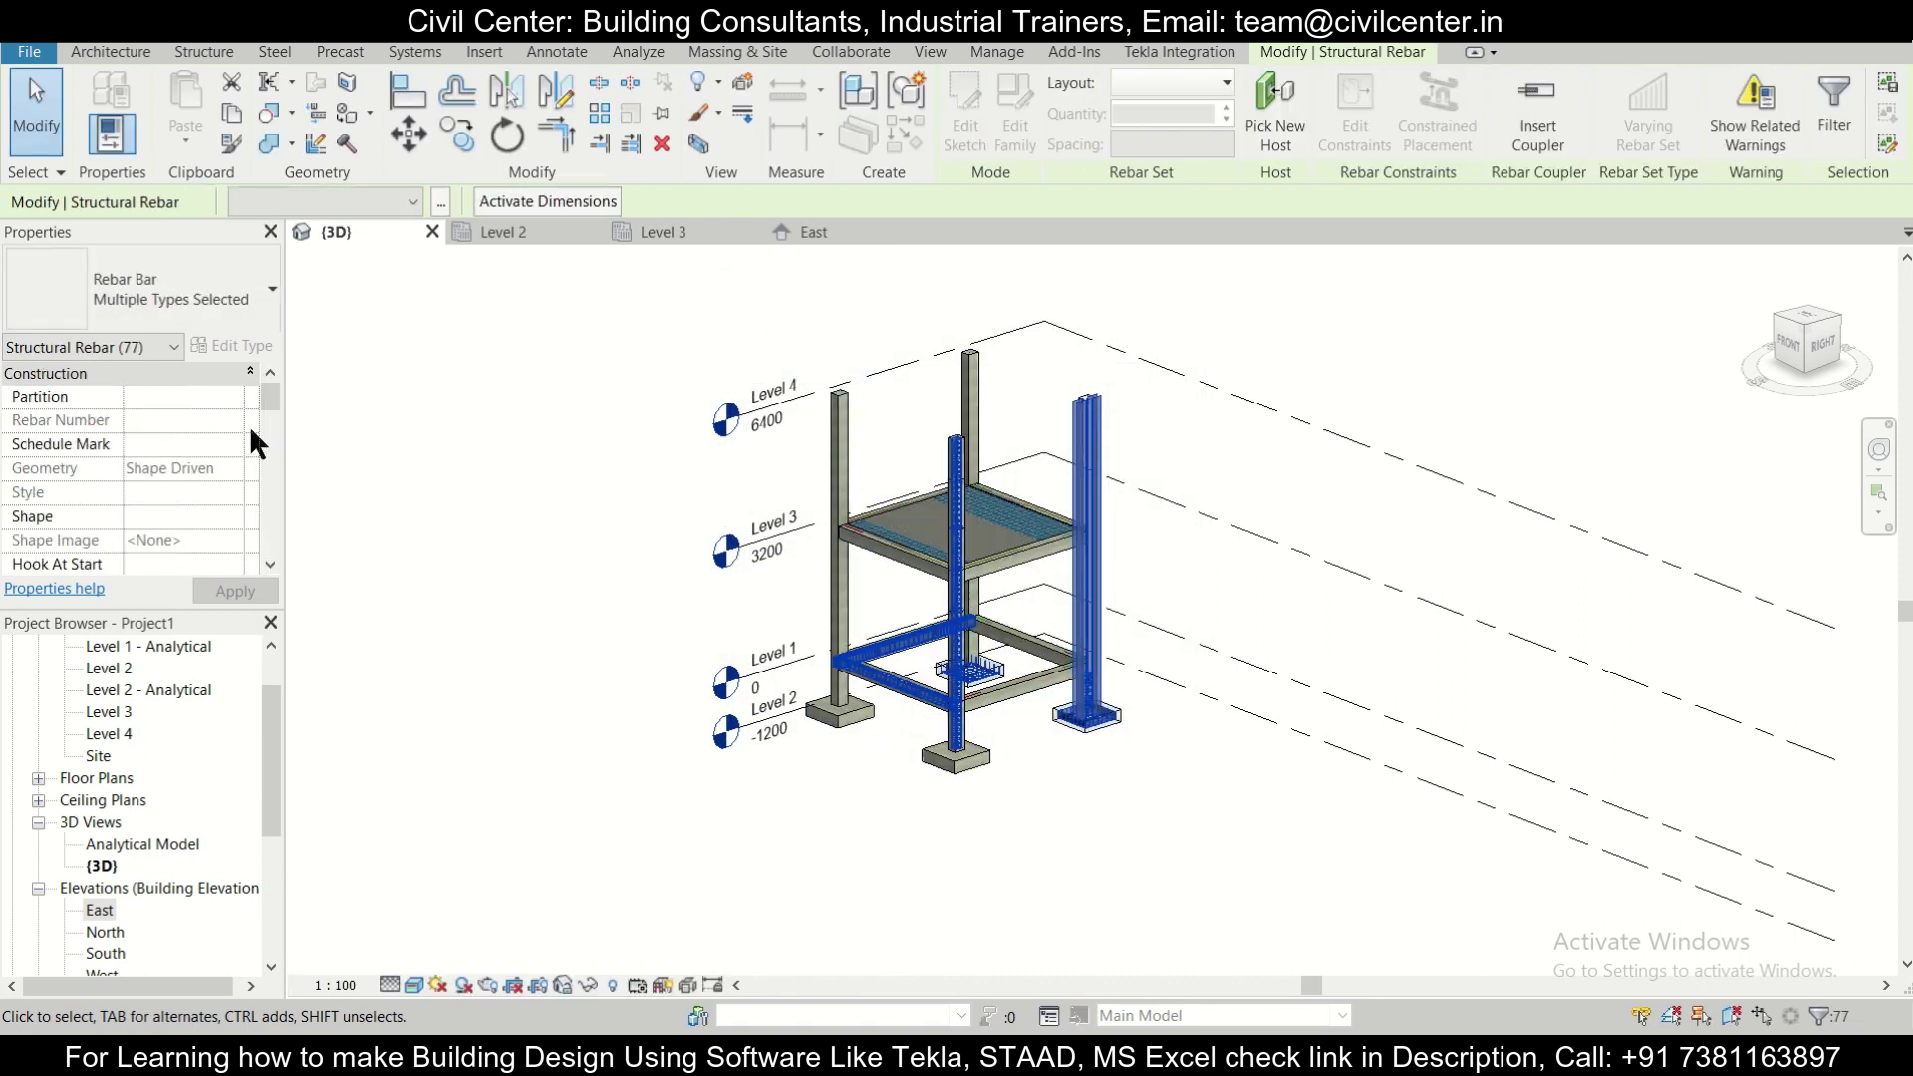
Make the selected structural rebar show unobscured and as solid in the (3D) view, then dismiss the project save reminder without saving.
{"action": "left_click_drag", "start_coordinate": [271, 393], "coordinate": [205, 424]}
{"action": "left_click", "coordinate": [219, 466]}
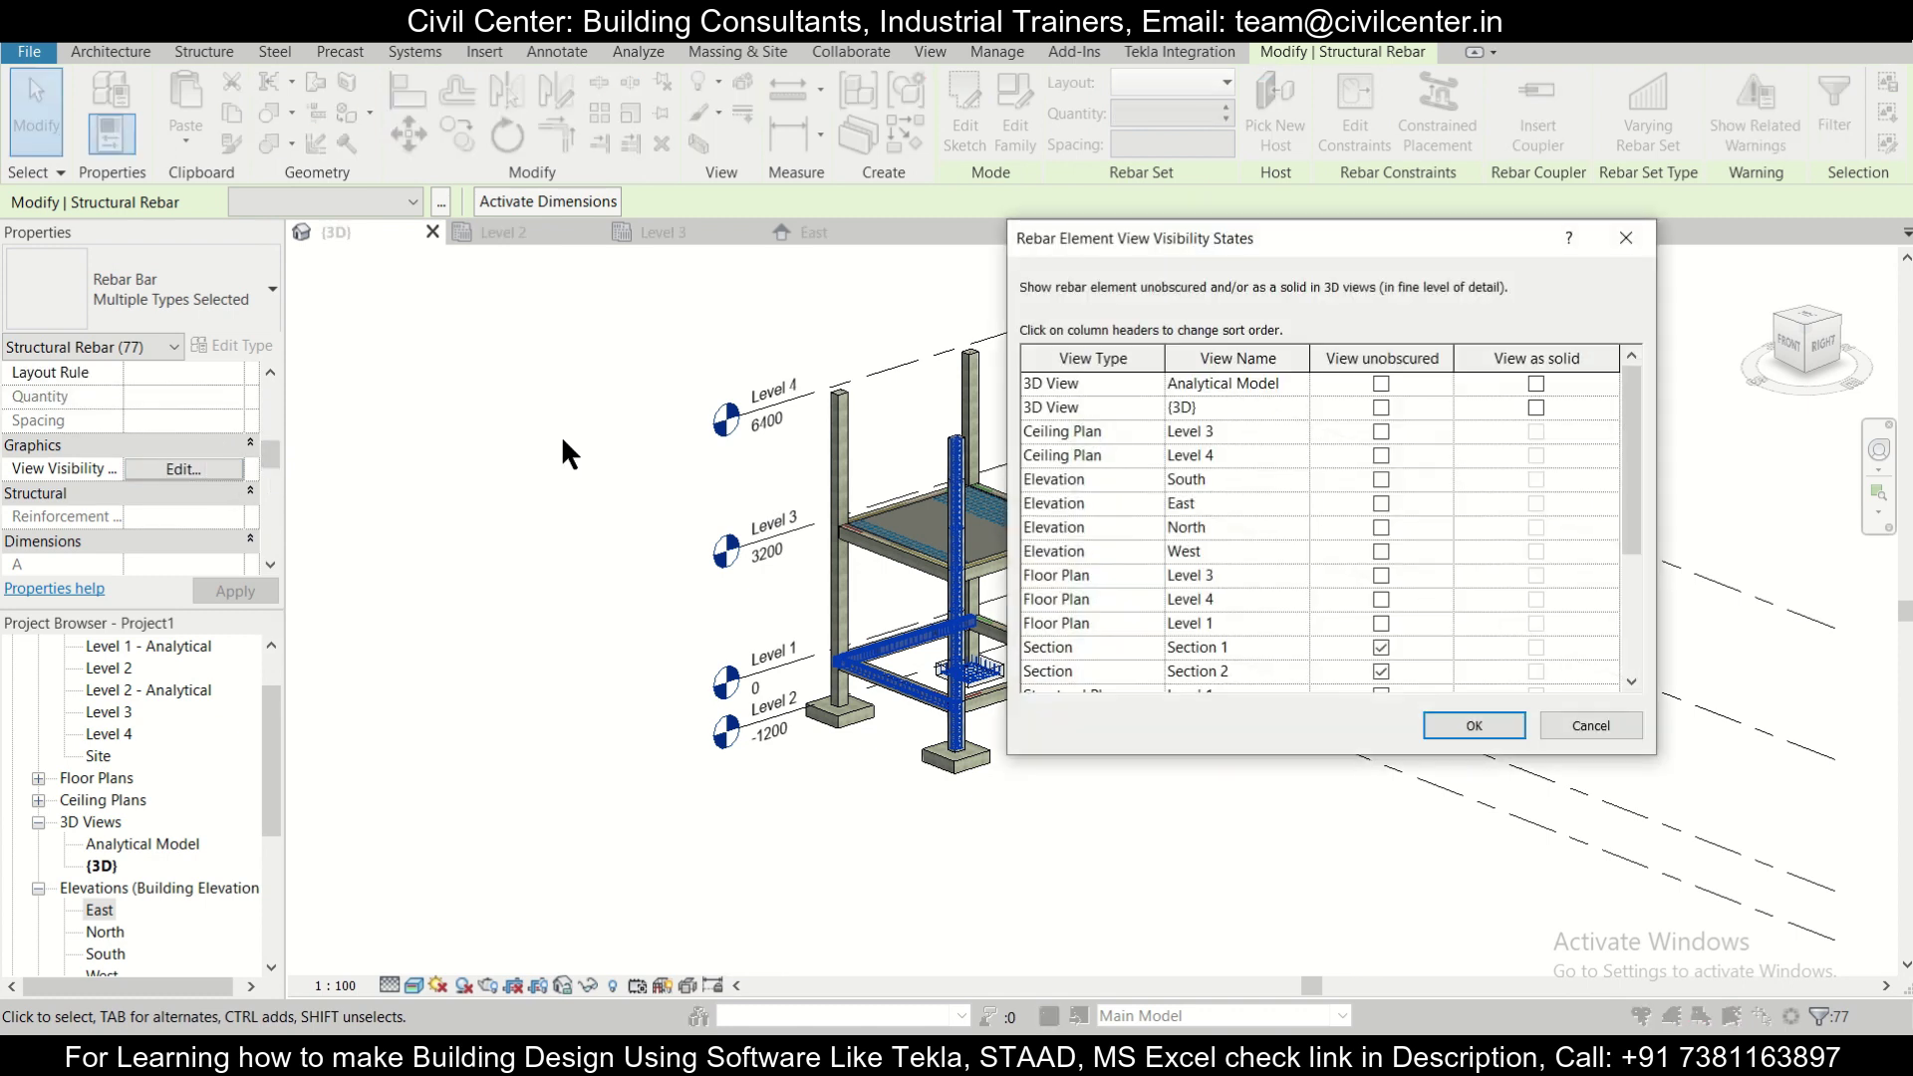
{"action": "left_click", "coordinate": [1383, 407]}
{"action": "left_click", "coordinate": [1536, 408]}
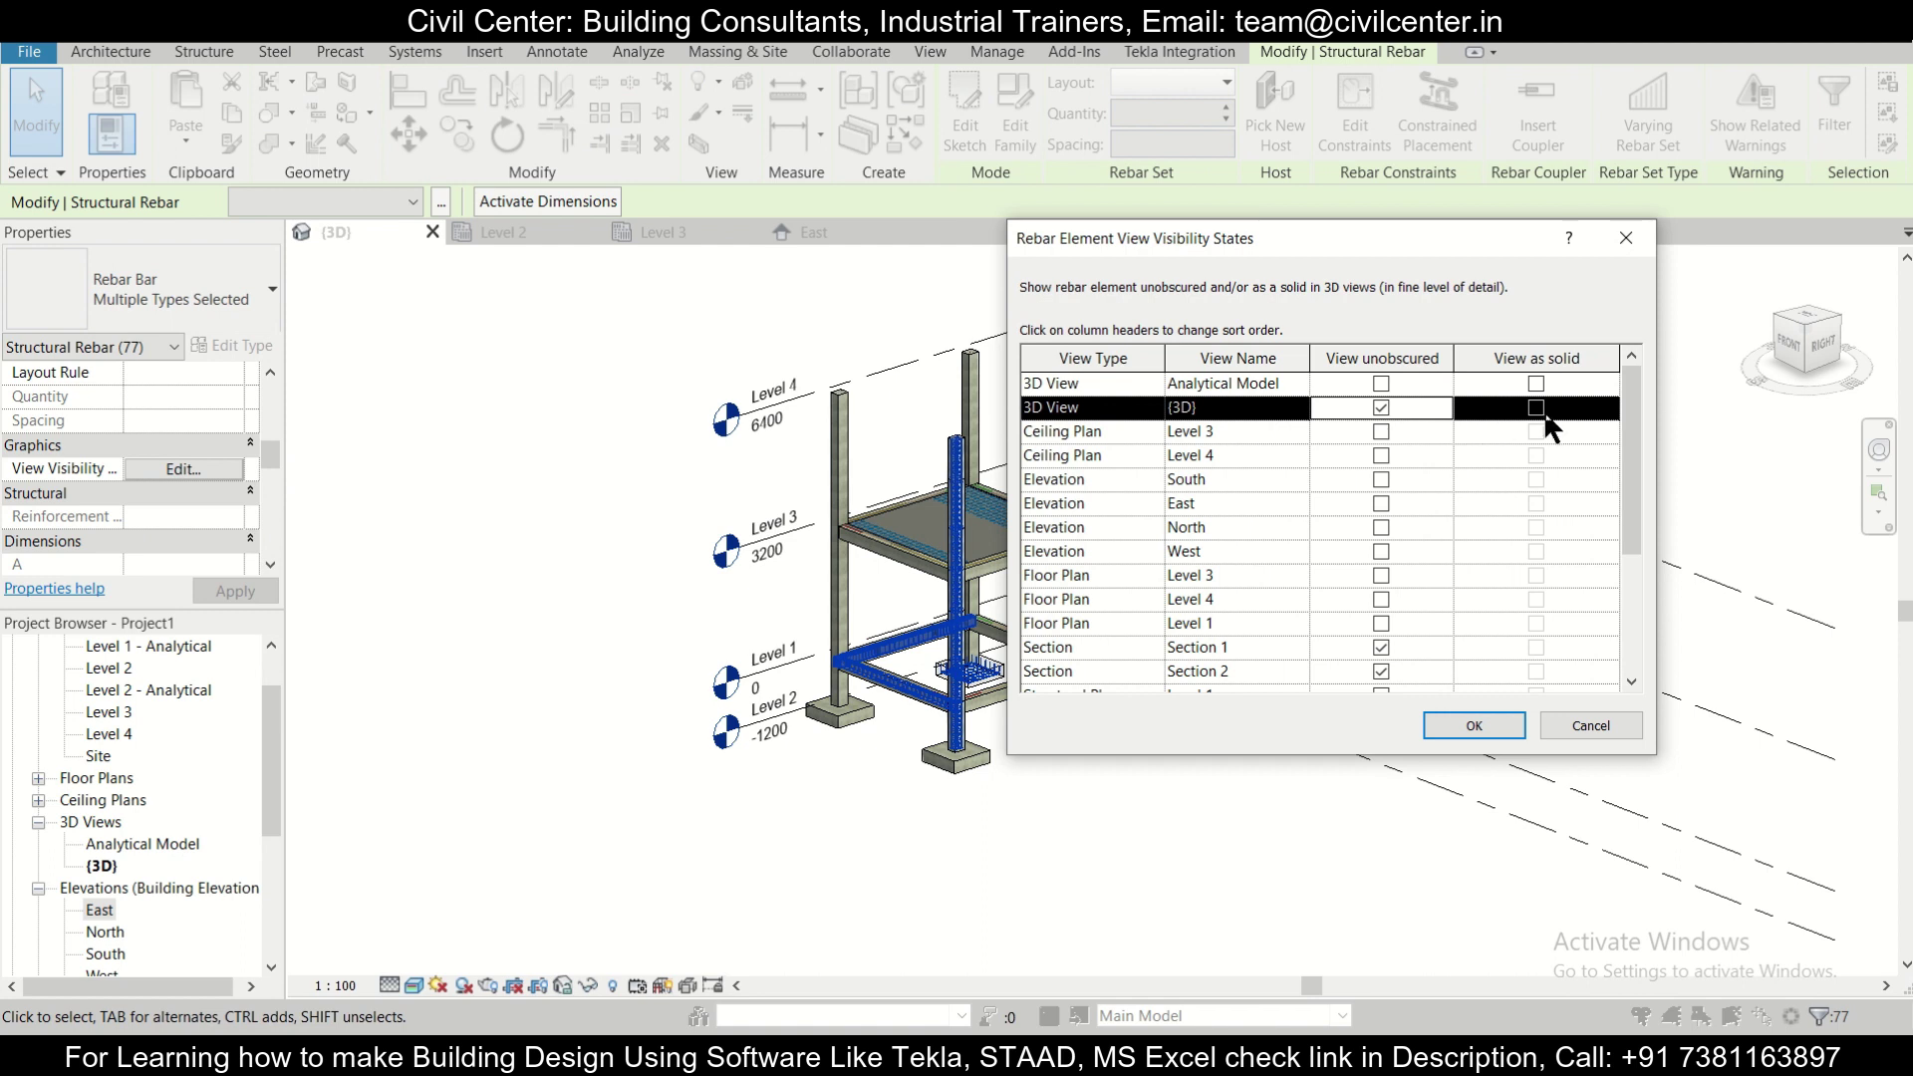
{"action": "left_click", "coordinate": [1480, 723]}
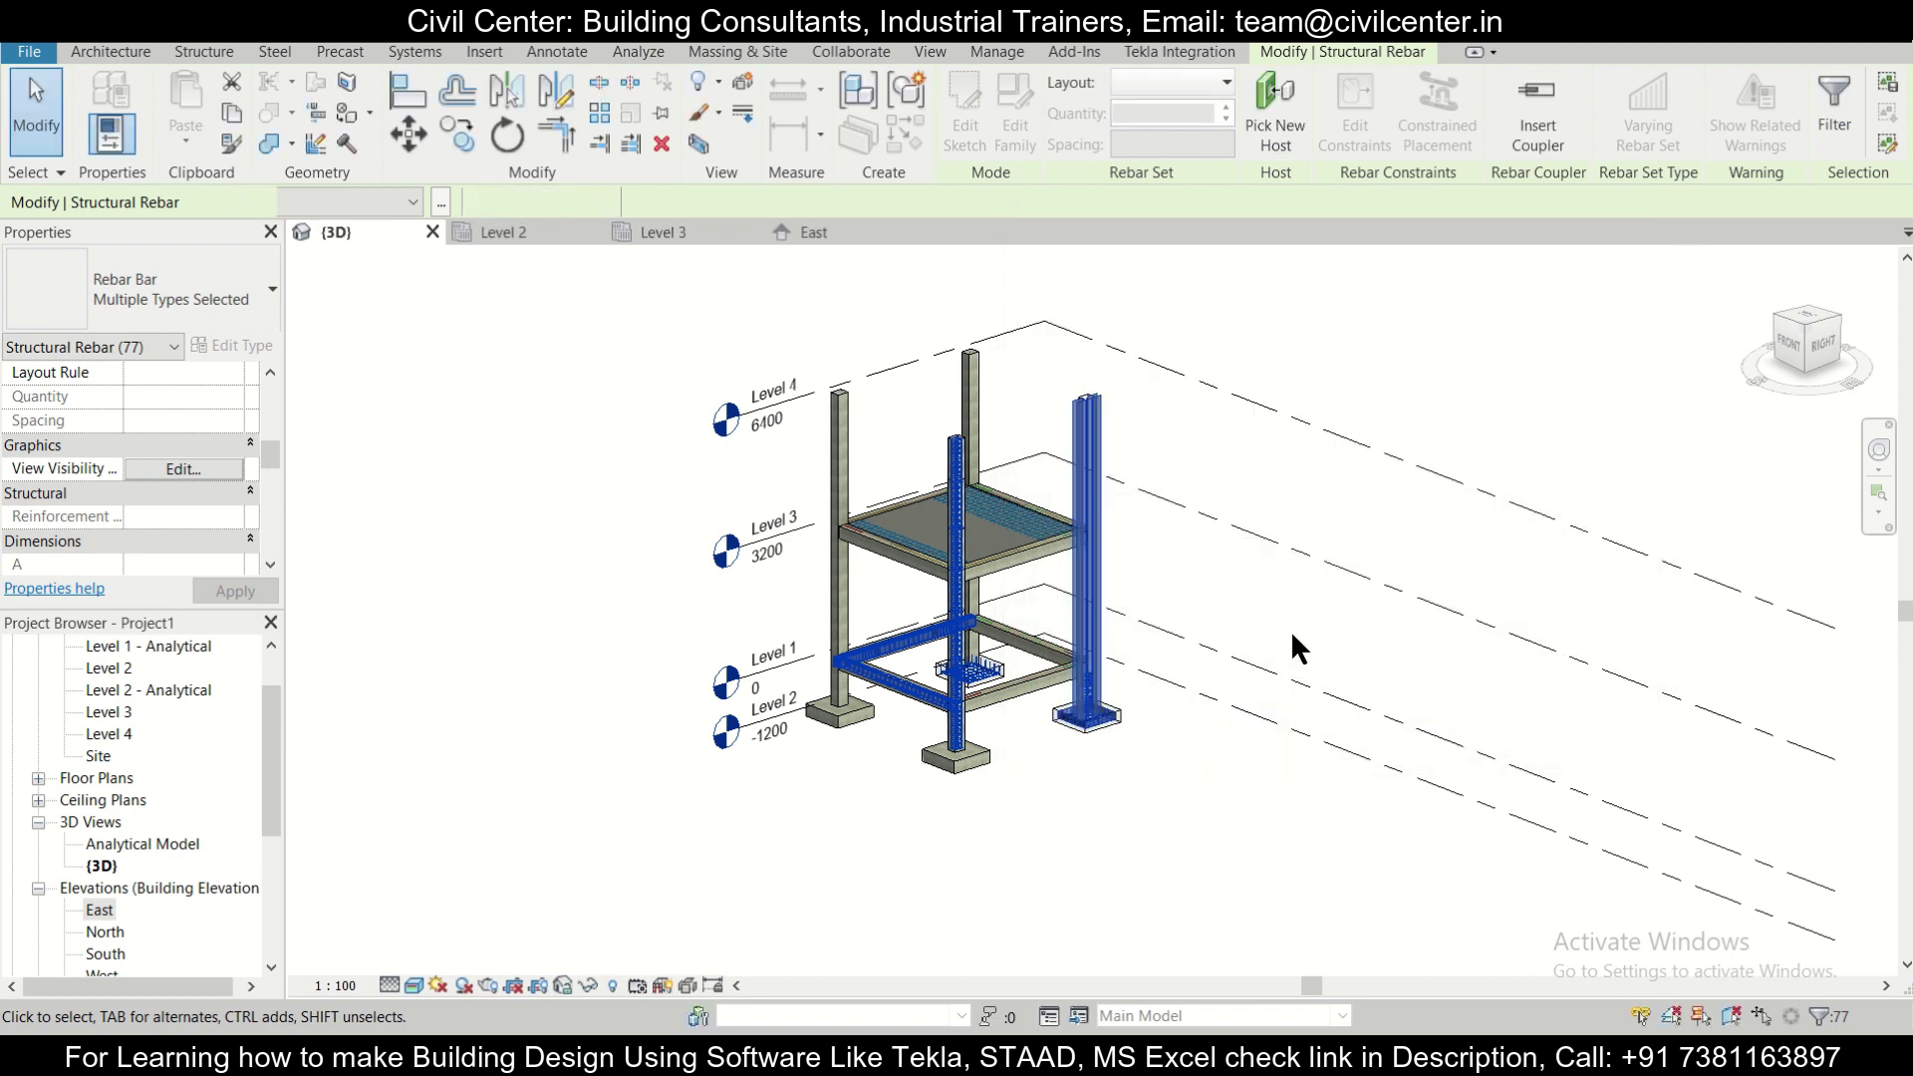
{"action": "scroll", "coordinate": [1136, 698], "scroll_direction": "up", "scroll_amount": 5}
{"action": "key", "text": "Escape"}
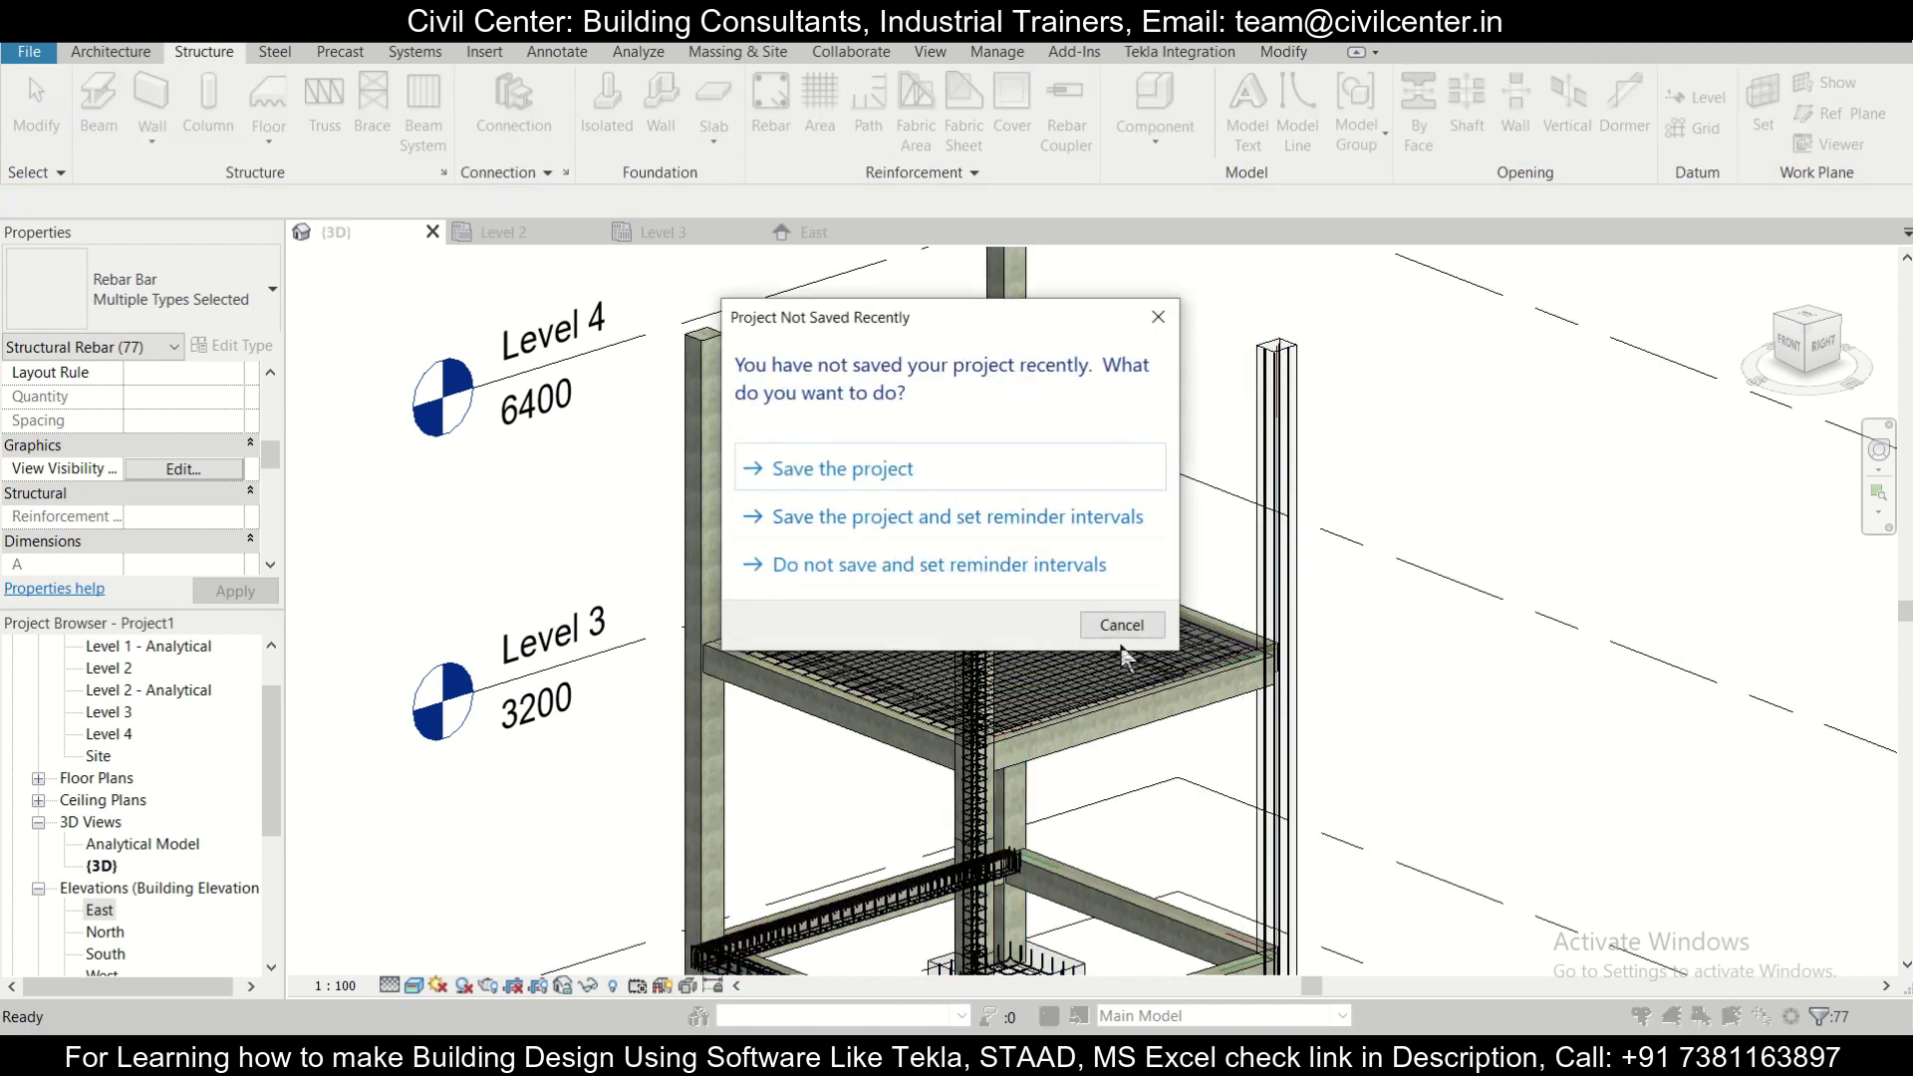
{"action": "left_click", "coordinate": [1123, 624]}
Examine the Level 3 slab's bottom mesh and the top bars along its edges from several angles in the 3D view.
{"action": "scroll", "coordinate": [1056, 662], "scroll_direction": "up", "scroll_amount": 5}
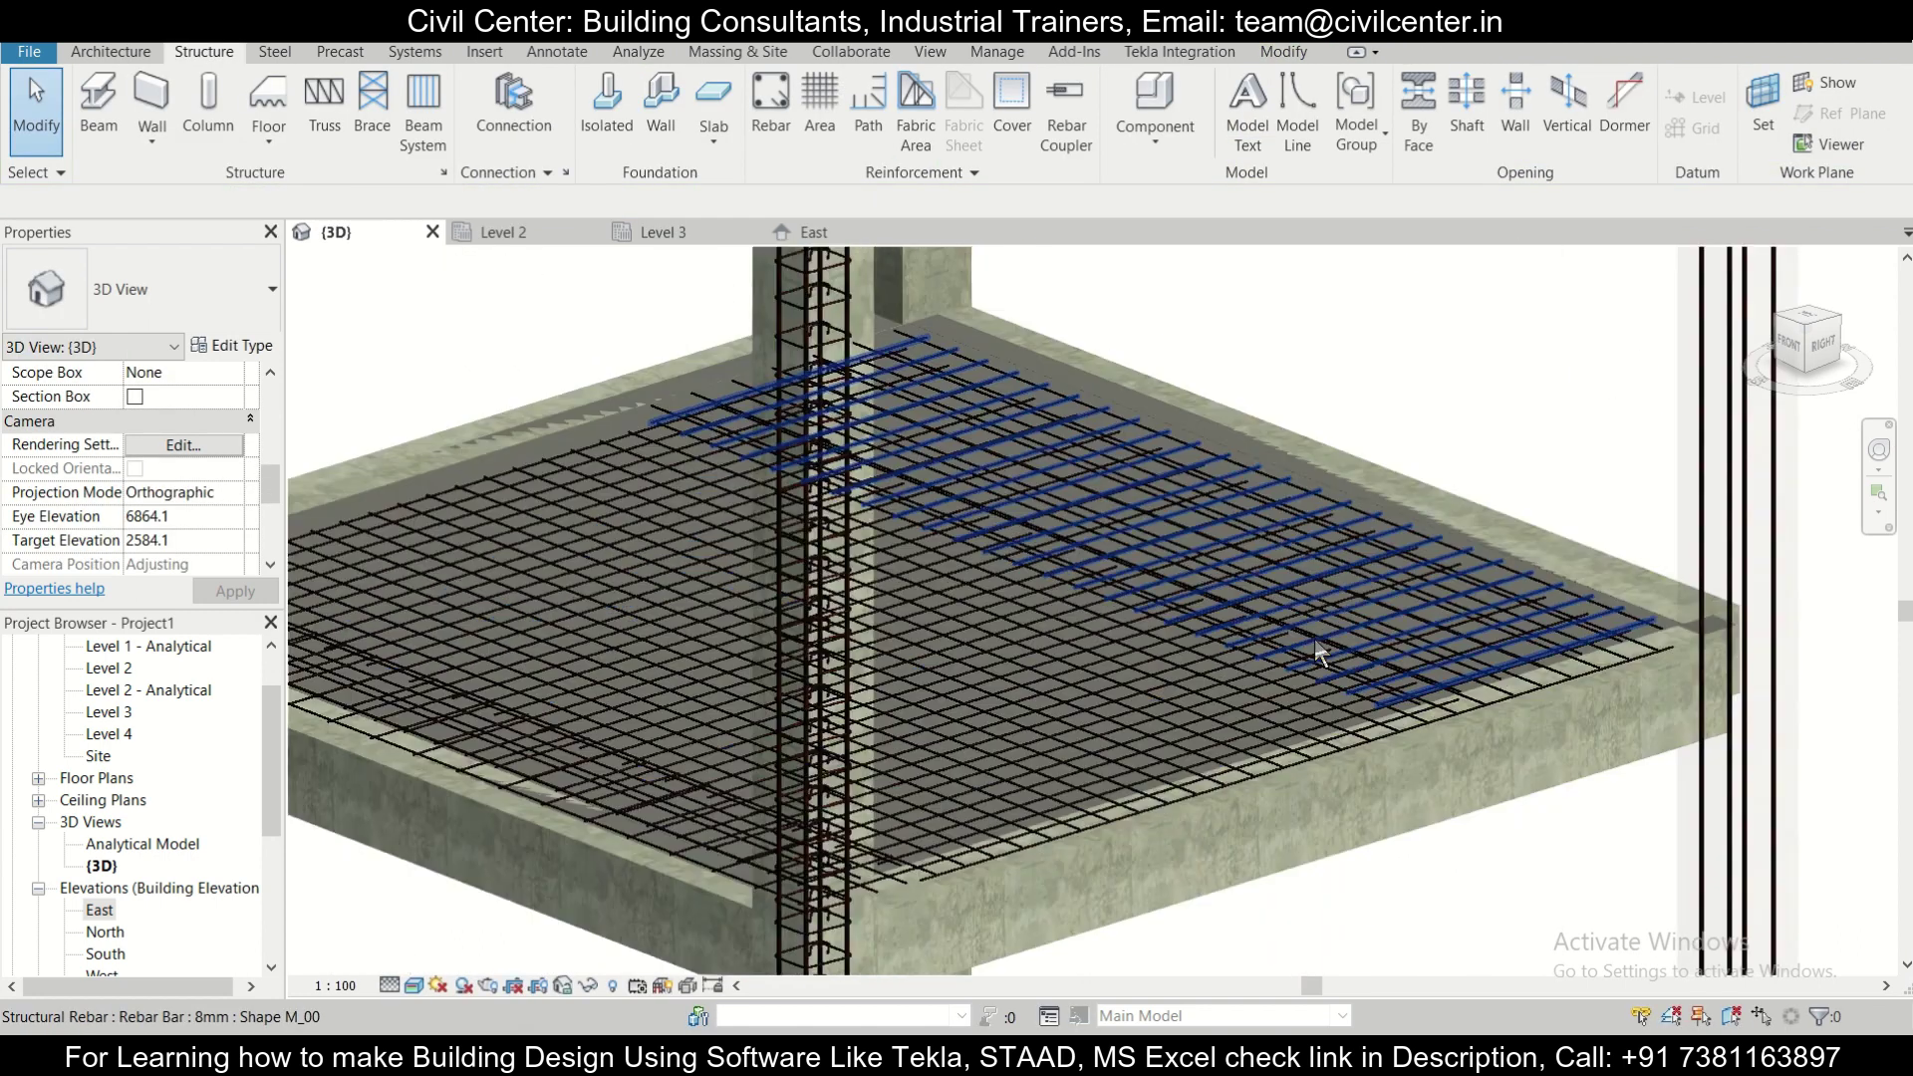
{"action": "scroll", "coordinate": [1393, 595], "scroll_direction": "up", "scroll_amount": 5}
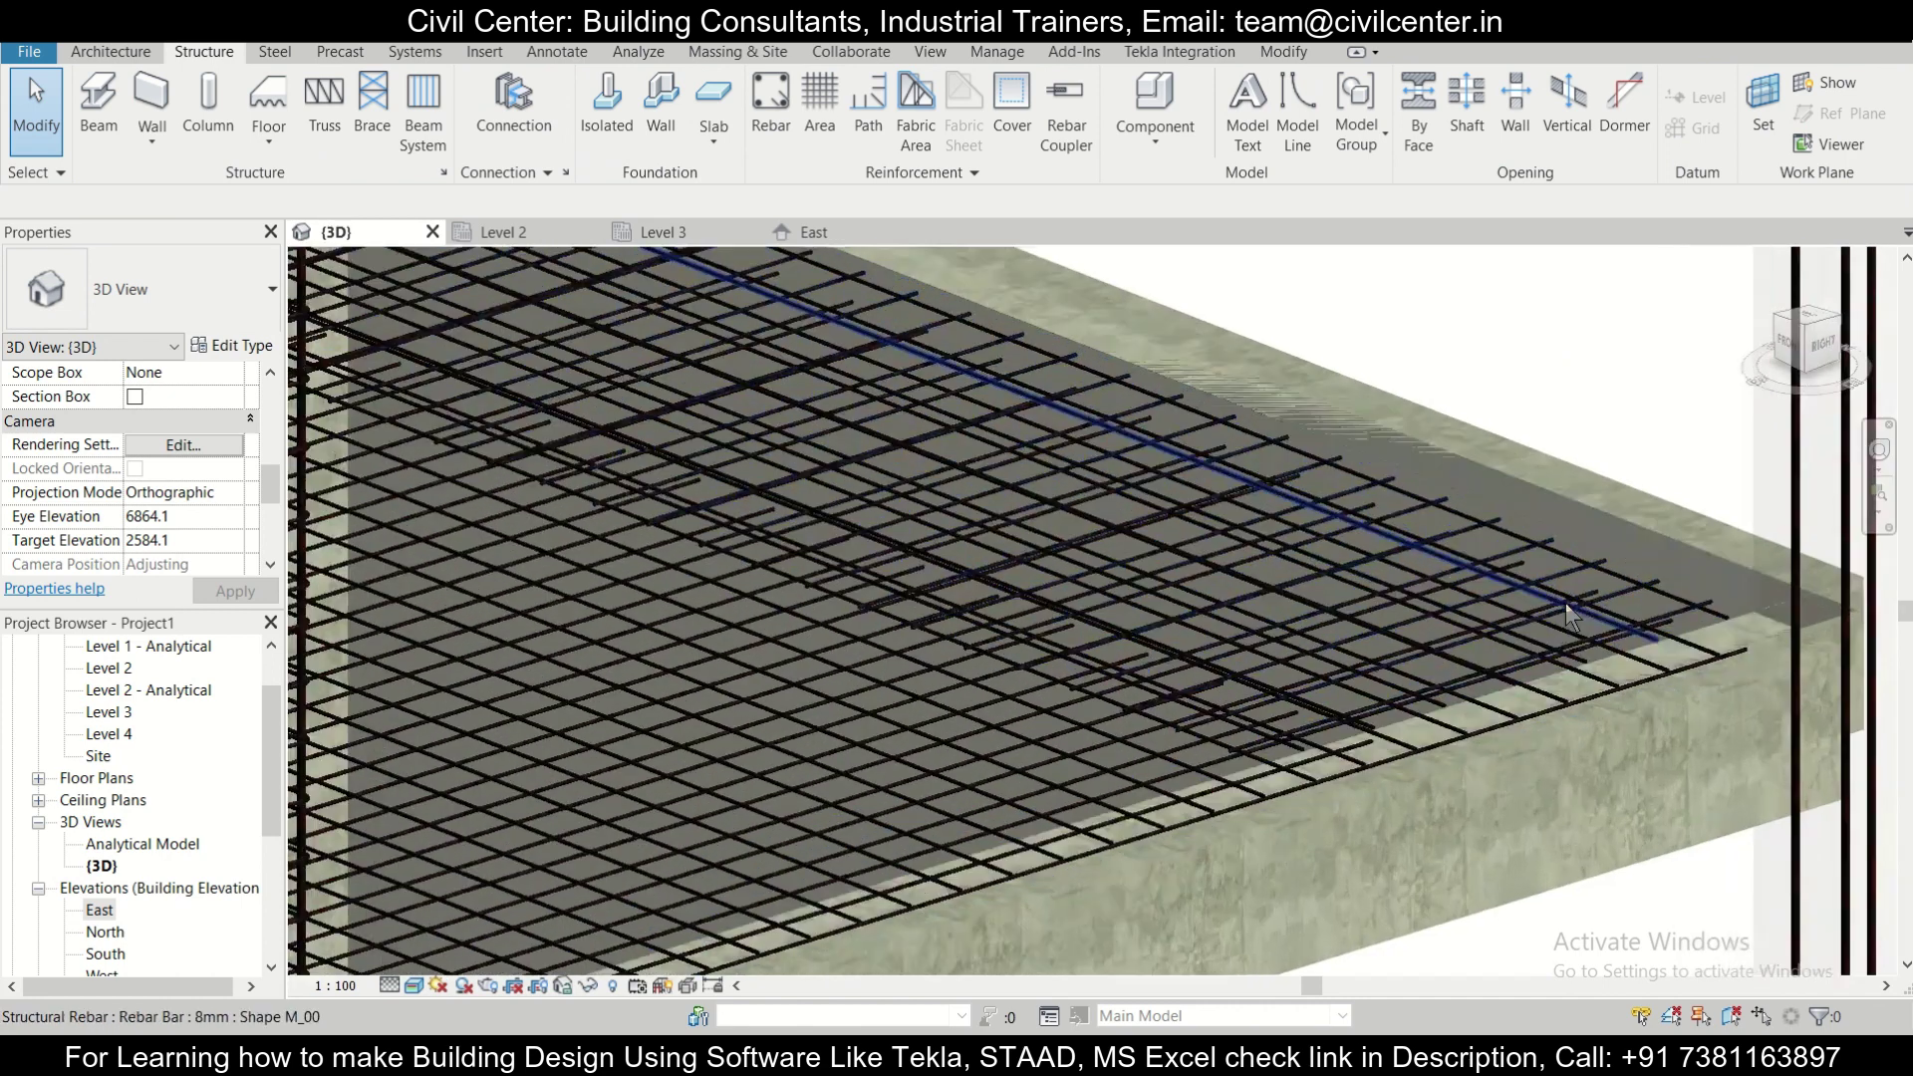
{"action": "scroll", "coordinate": [1393, 637], "scroll_direction": "down", "scroll_amount": 8}
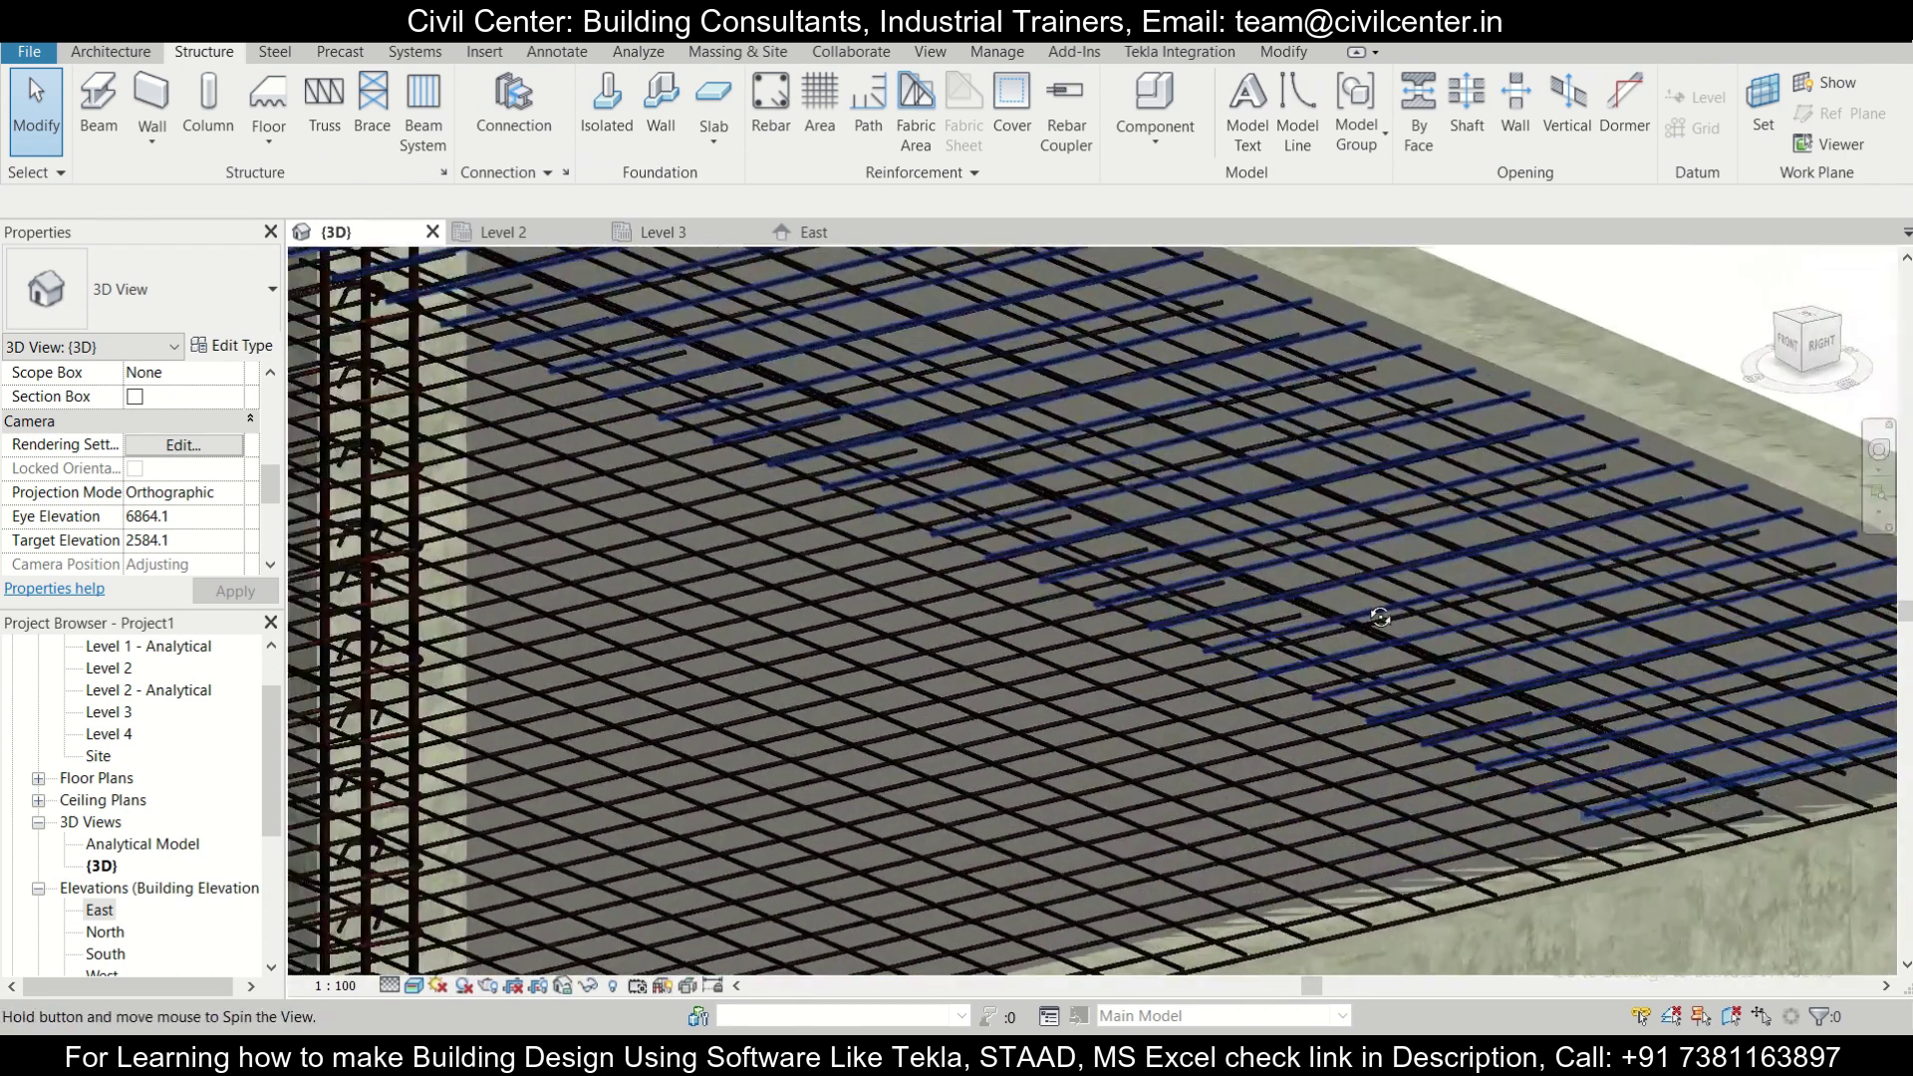
{"action": "scroll", "coordinate": [1338, 586], "scroll_direction": "down", "scroll_amount": 8}
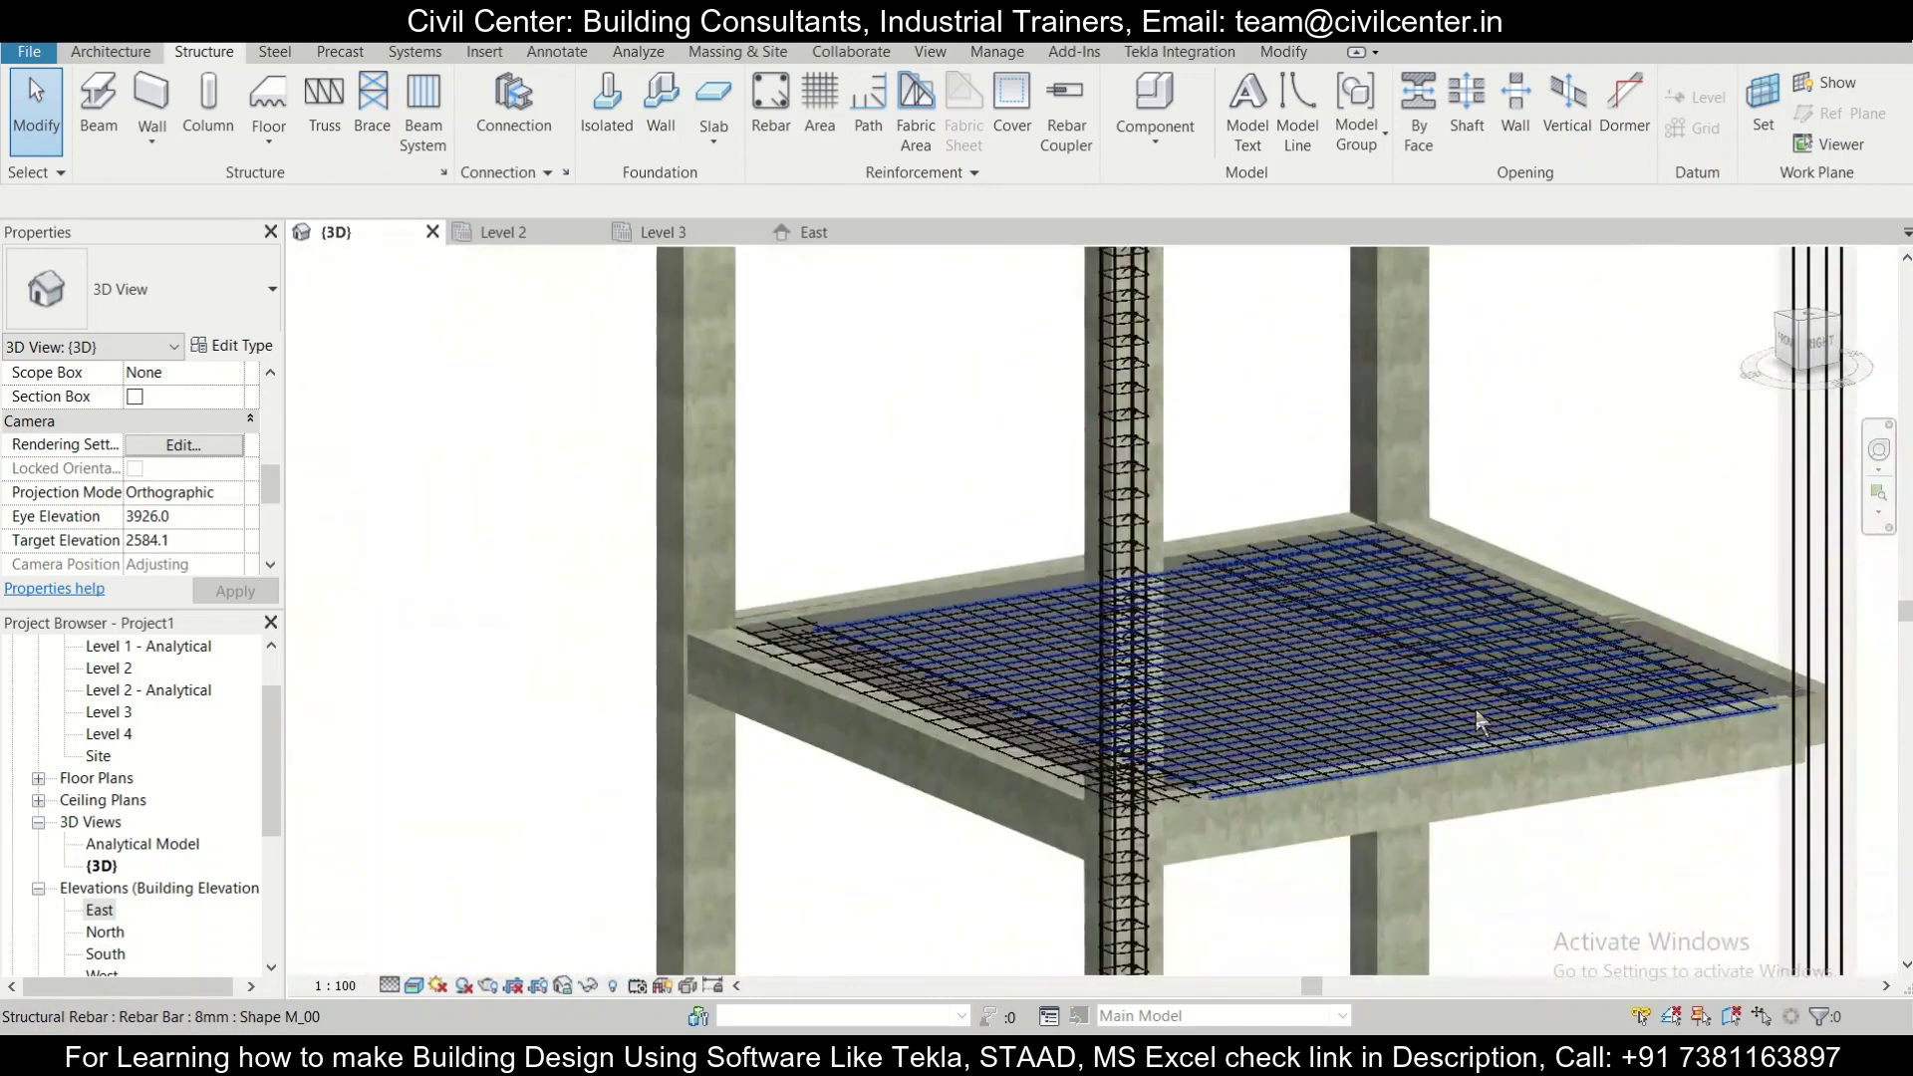
{"action": "middle_click_drag", "start_coordinate": [1584, 594], "coordinate": [1160, 608]}
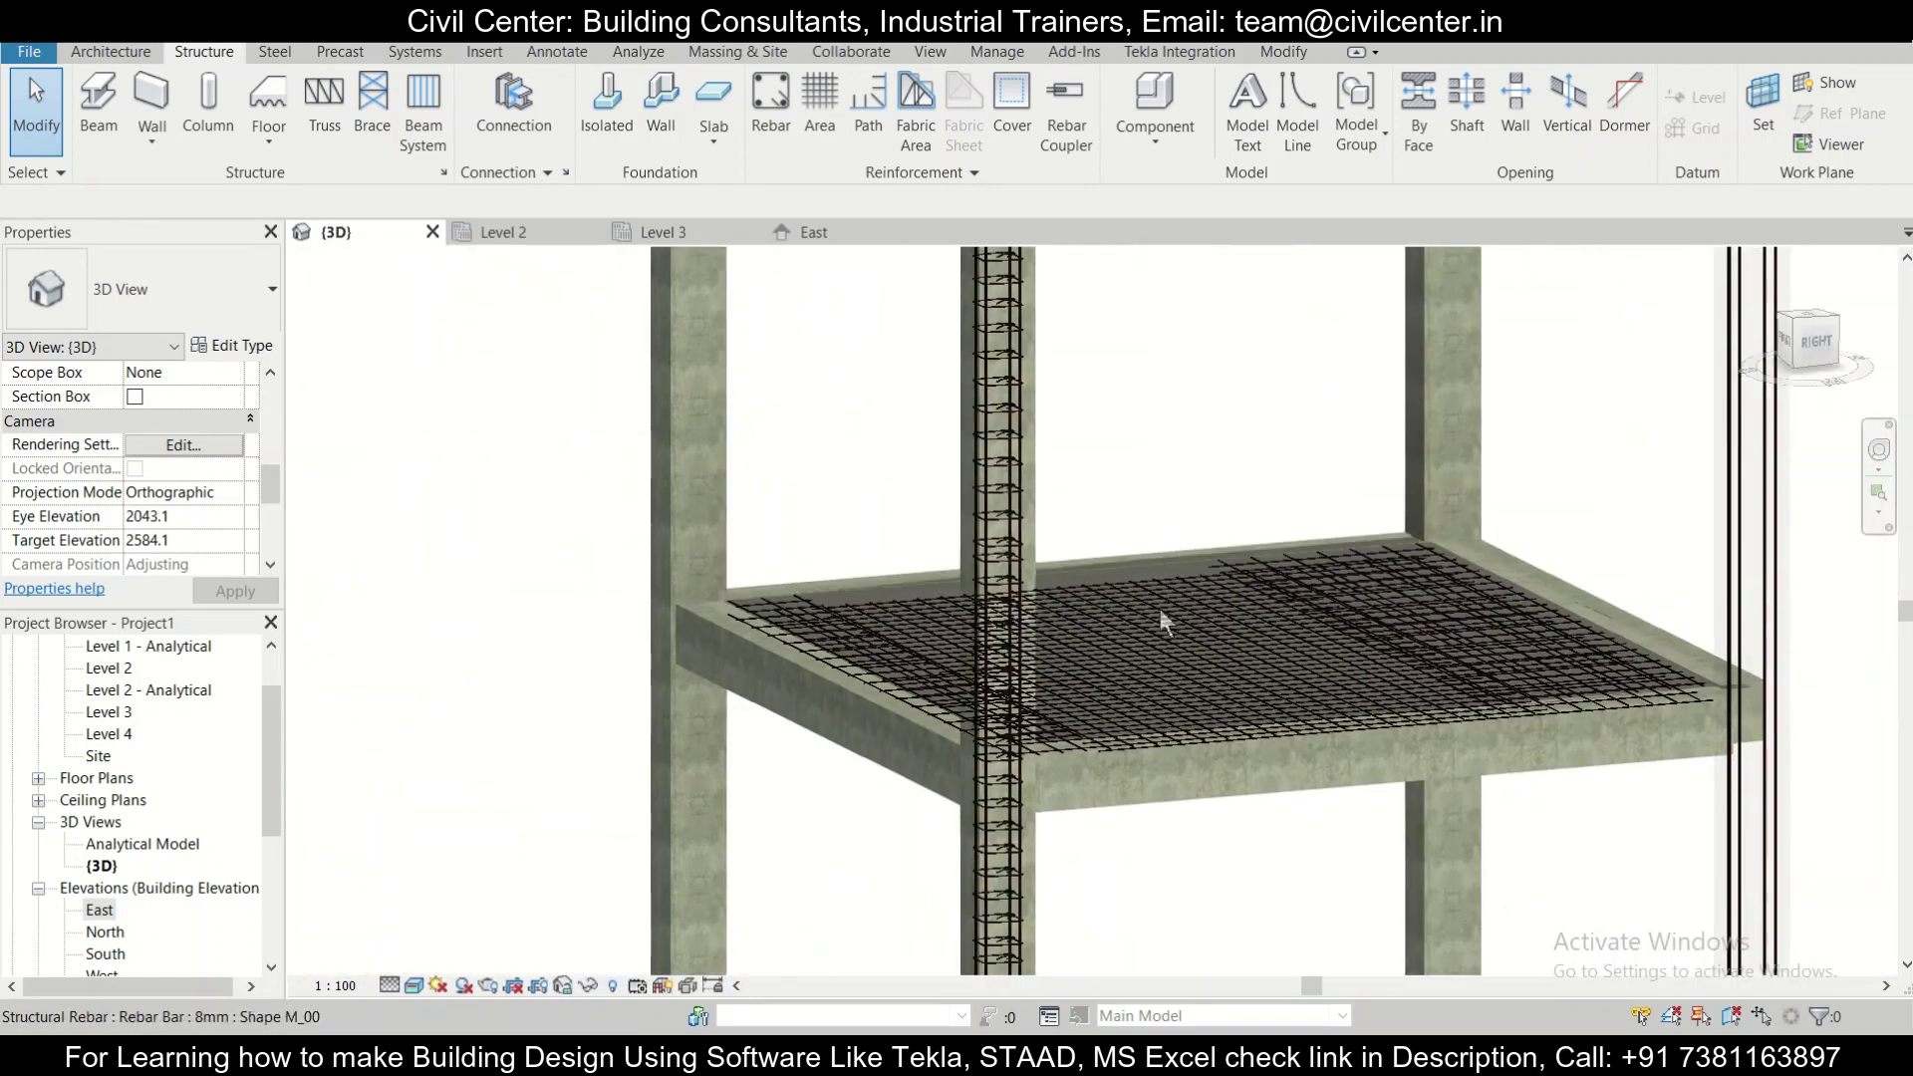
{"action": "scroll", "coordinate": [1225, 659], "scroll_direction": "up", "scroll_amount": 5}
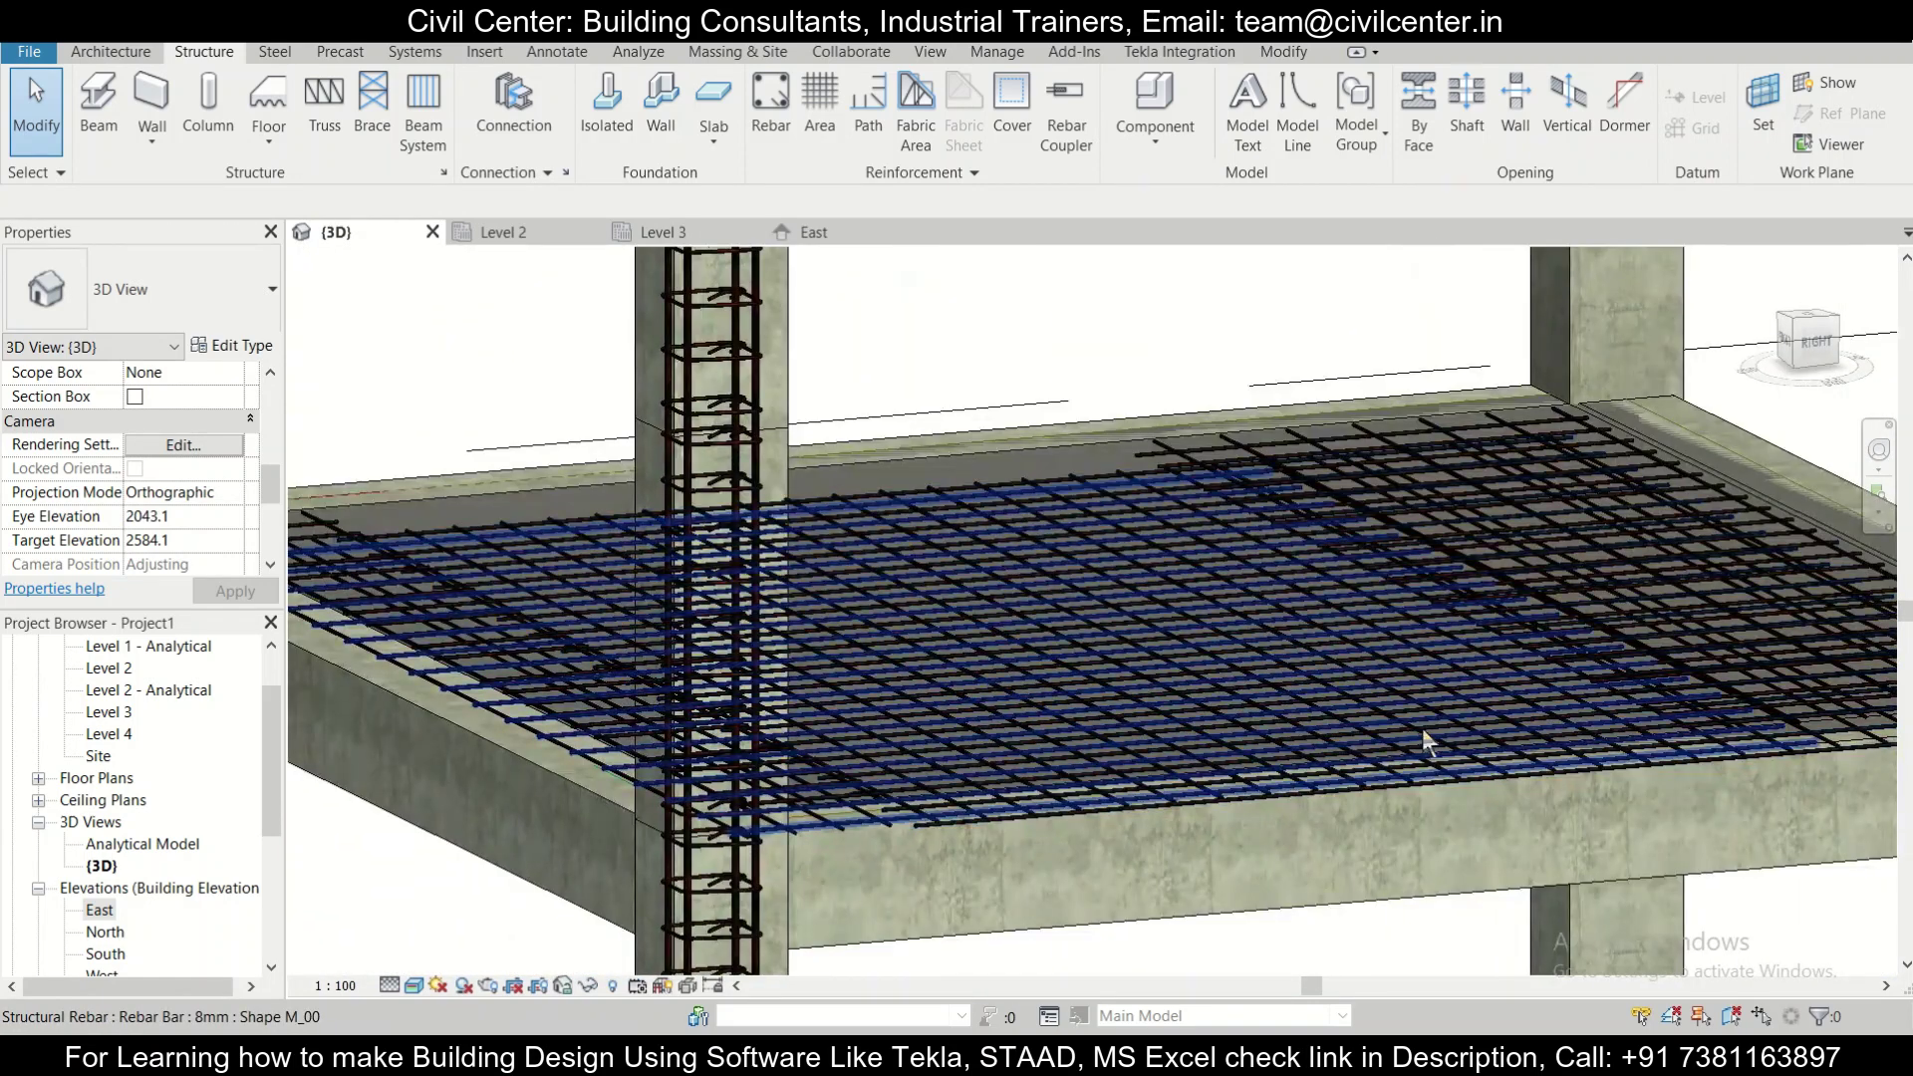
{"action": "scroll", "coordinate": [1419, 732], "scroll_direction": "up", "scroll_amount": 3}
{"action": "scroll", "coordinate": [1414, 734], "scroll_direction": "up", "scroll_amount": 2}
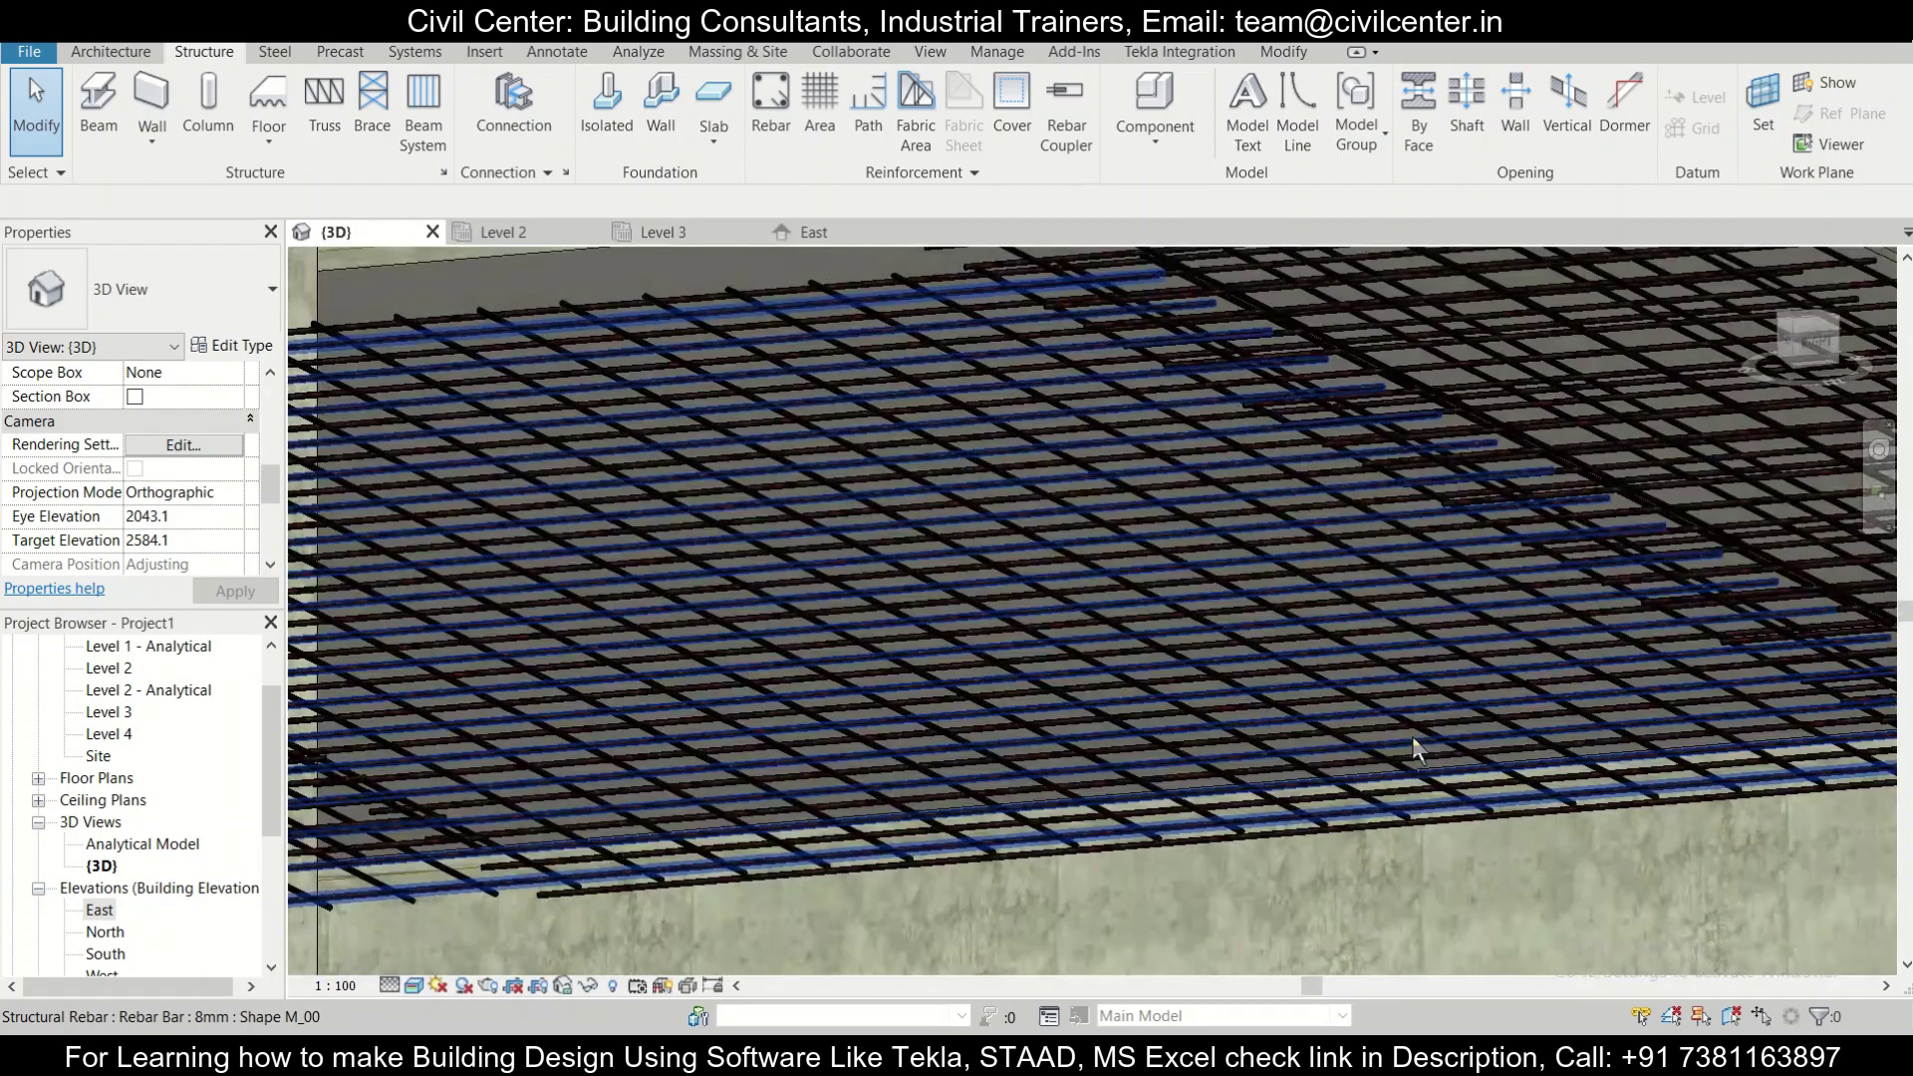
{"action": "scroll", "coordinate": [1413, 737], "scroll_direction": "down", "scroll_amount": 4}
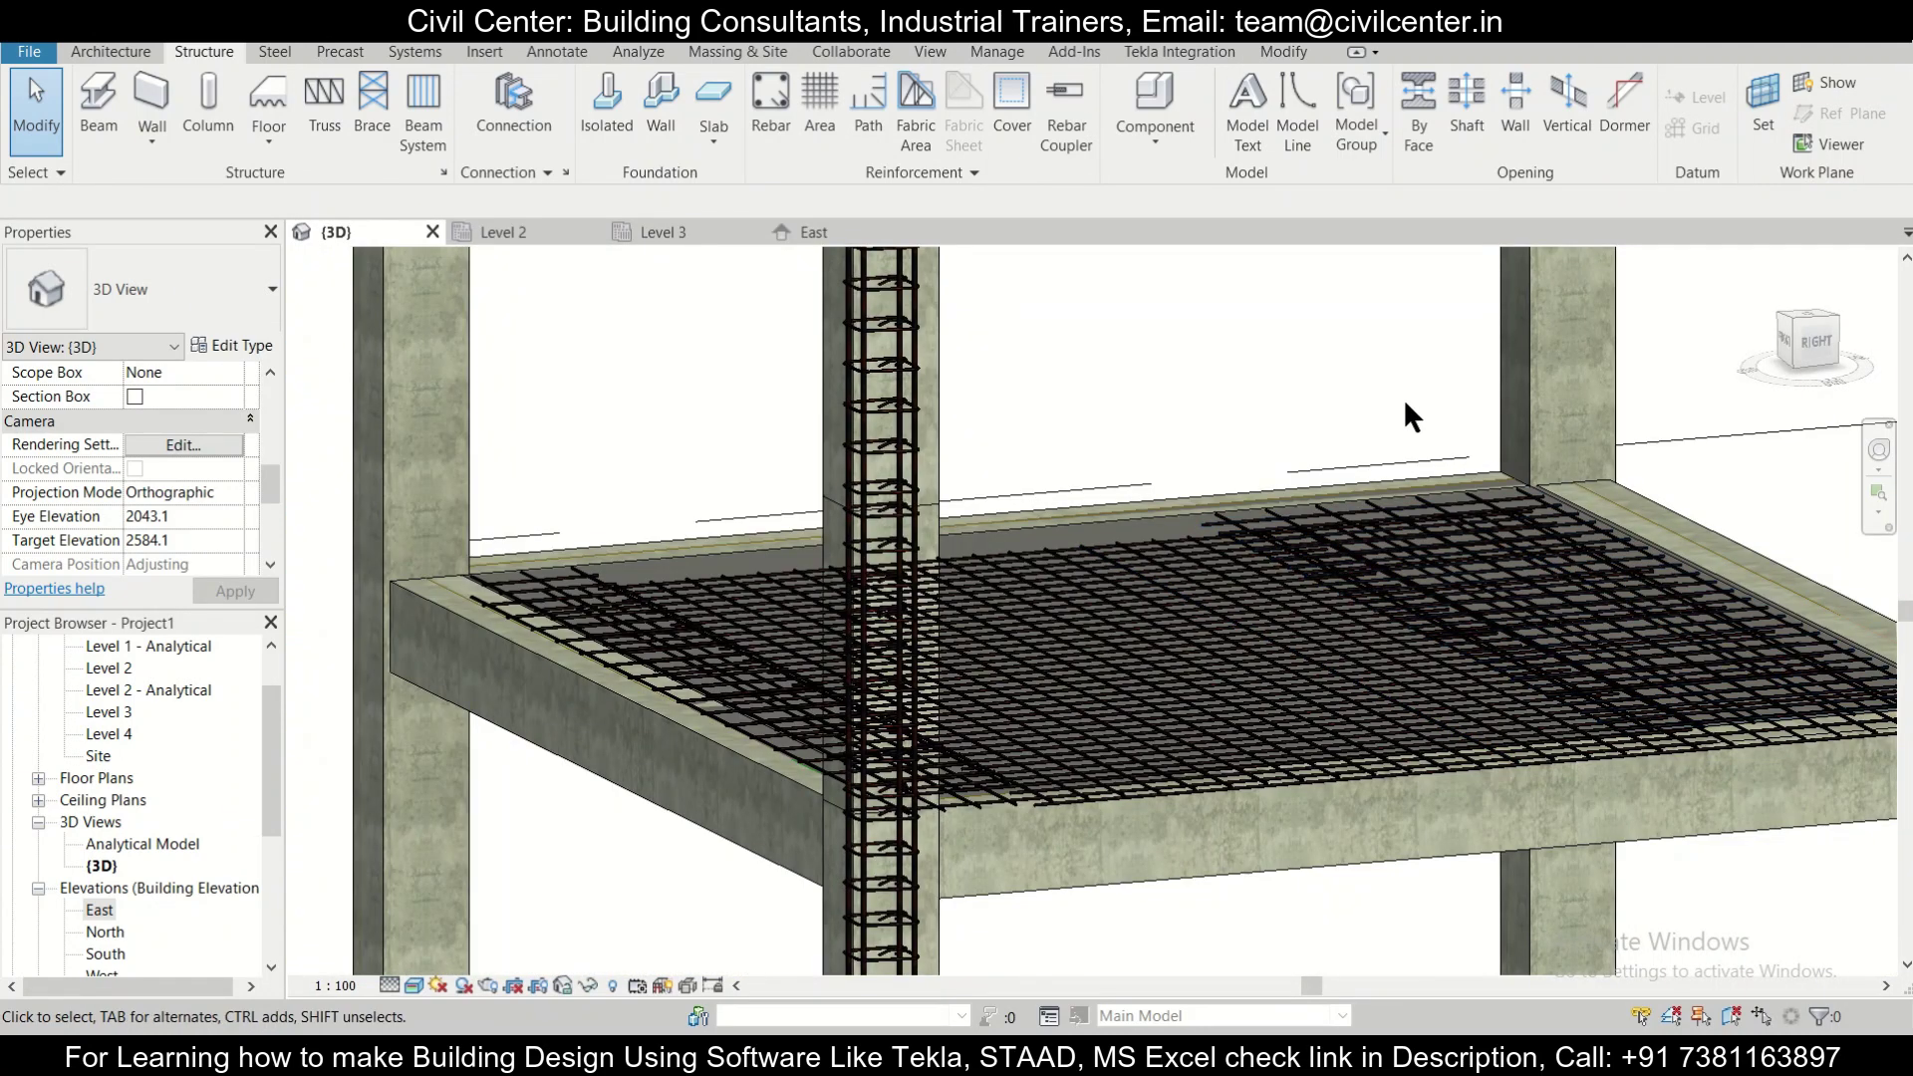
{"action": "middle_click_drag", "start_coordinate": [1403, 397], "coordinate": [1271, 348]}
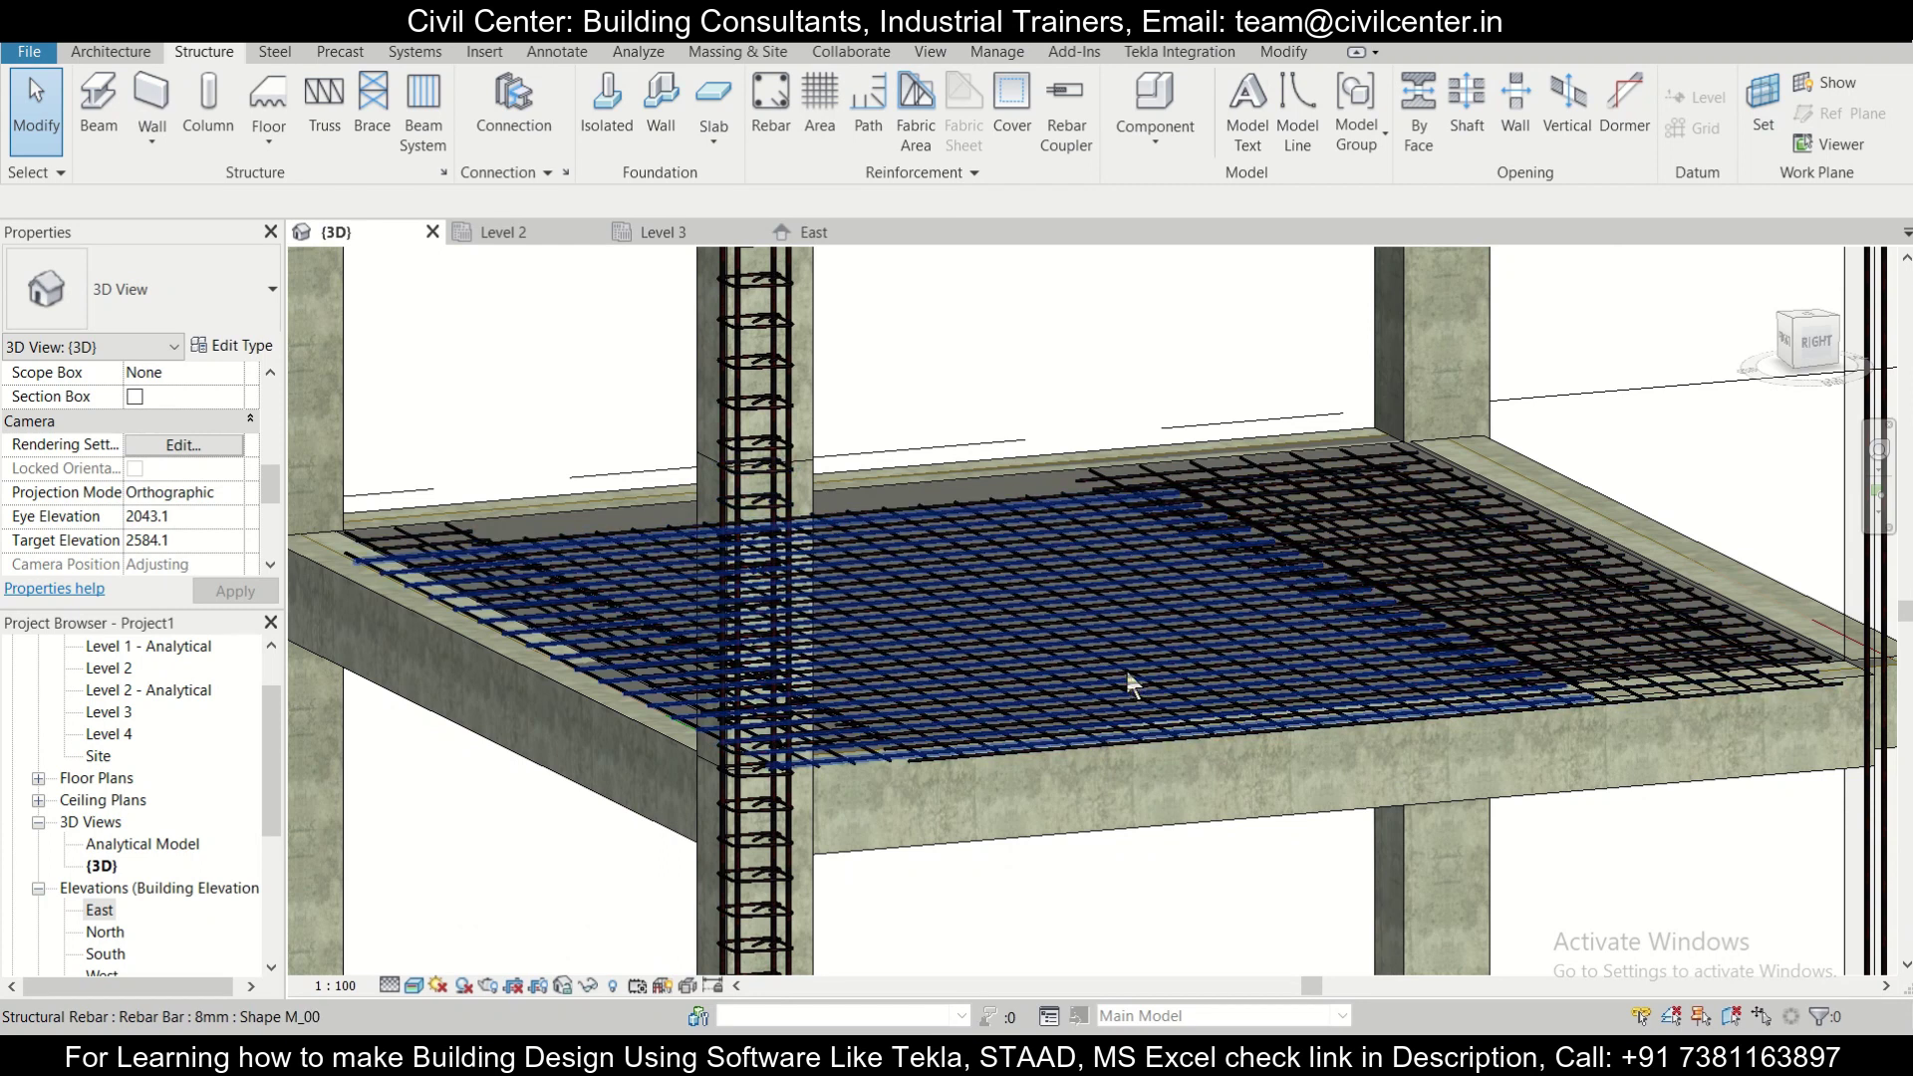
{"action": "scroll", "coordinate": [1129, 680], "scroll_direction": "down", "scroll_amount": 2}
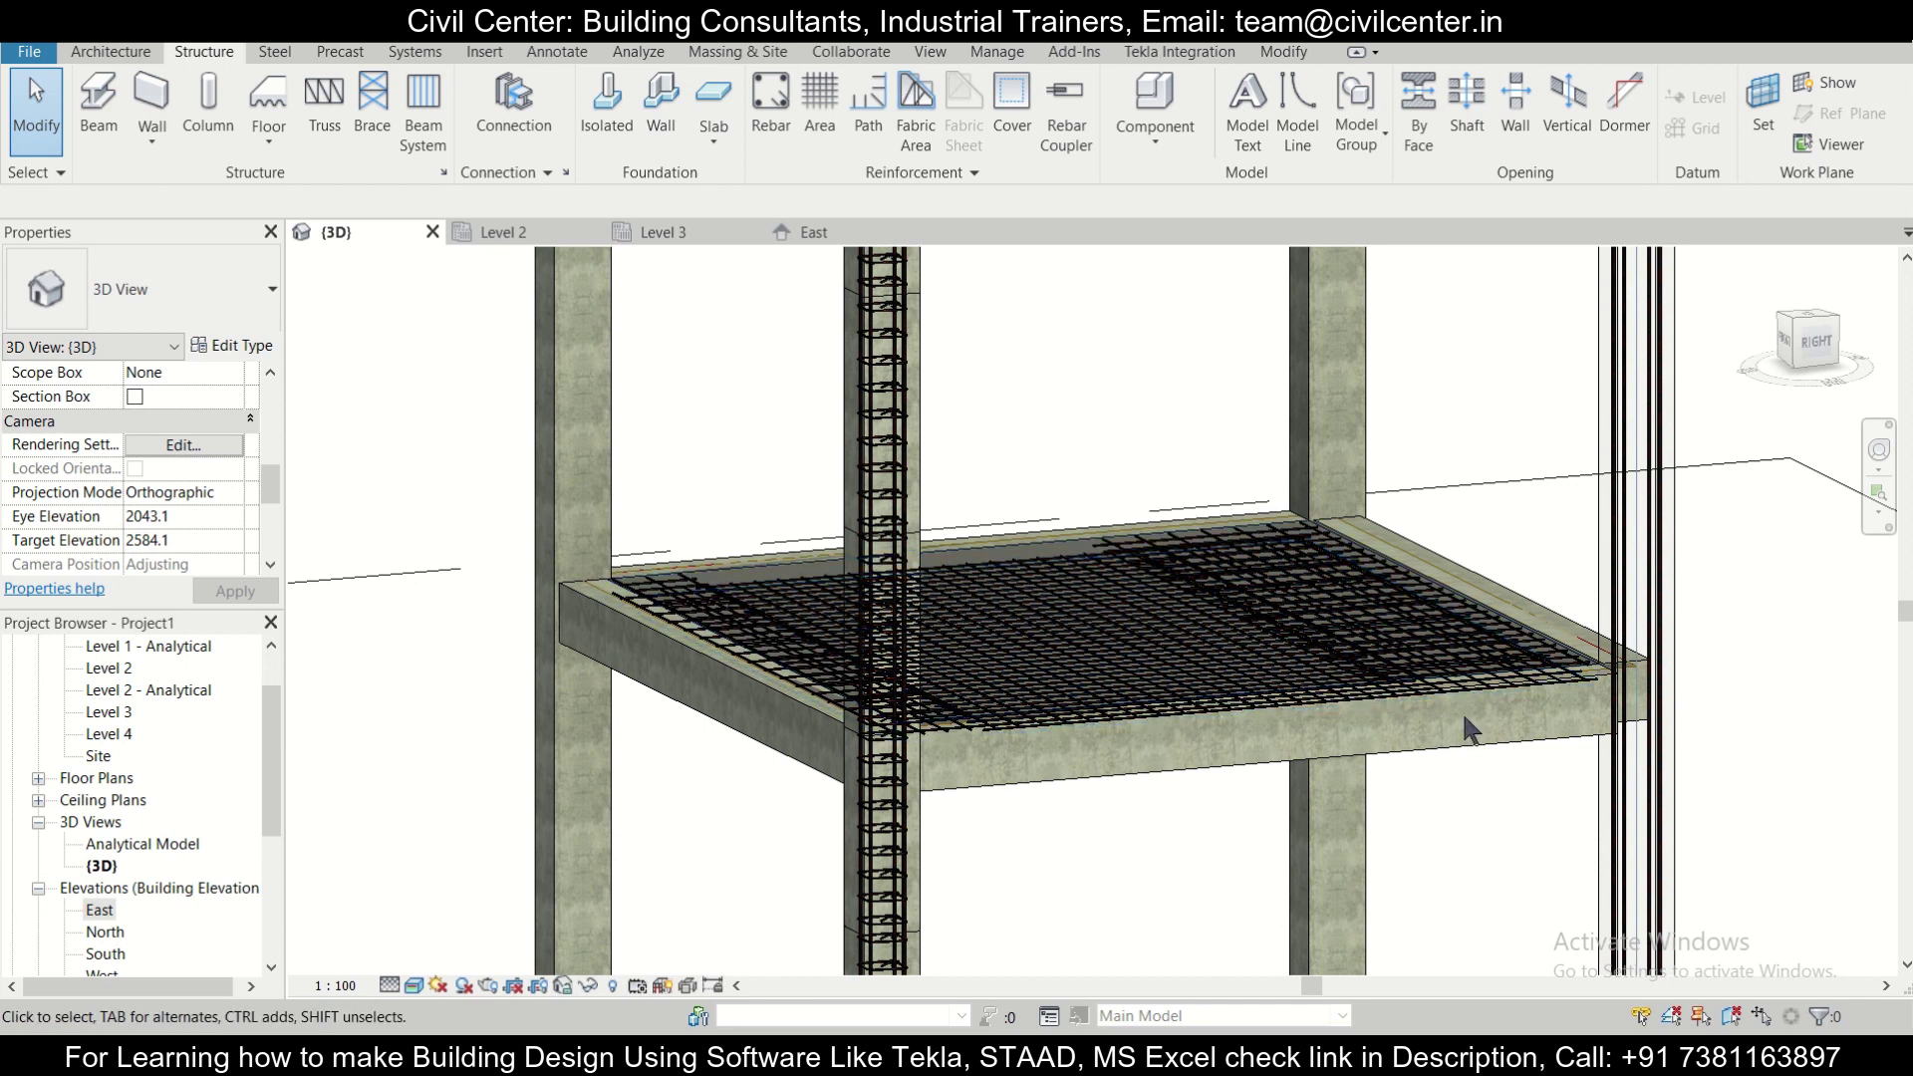
{"action": "scroll", "coordinate": [1594, 665], "scroll_direction": "up", "scroll_amount": 2}
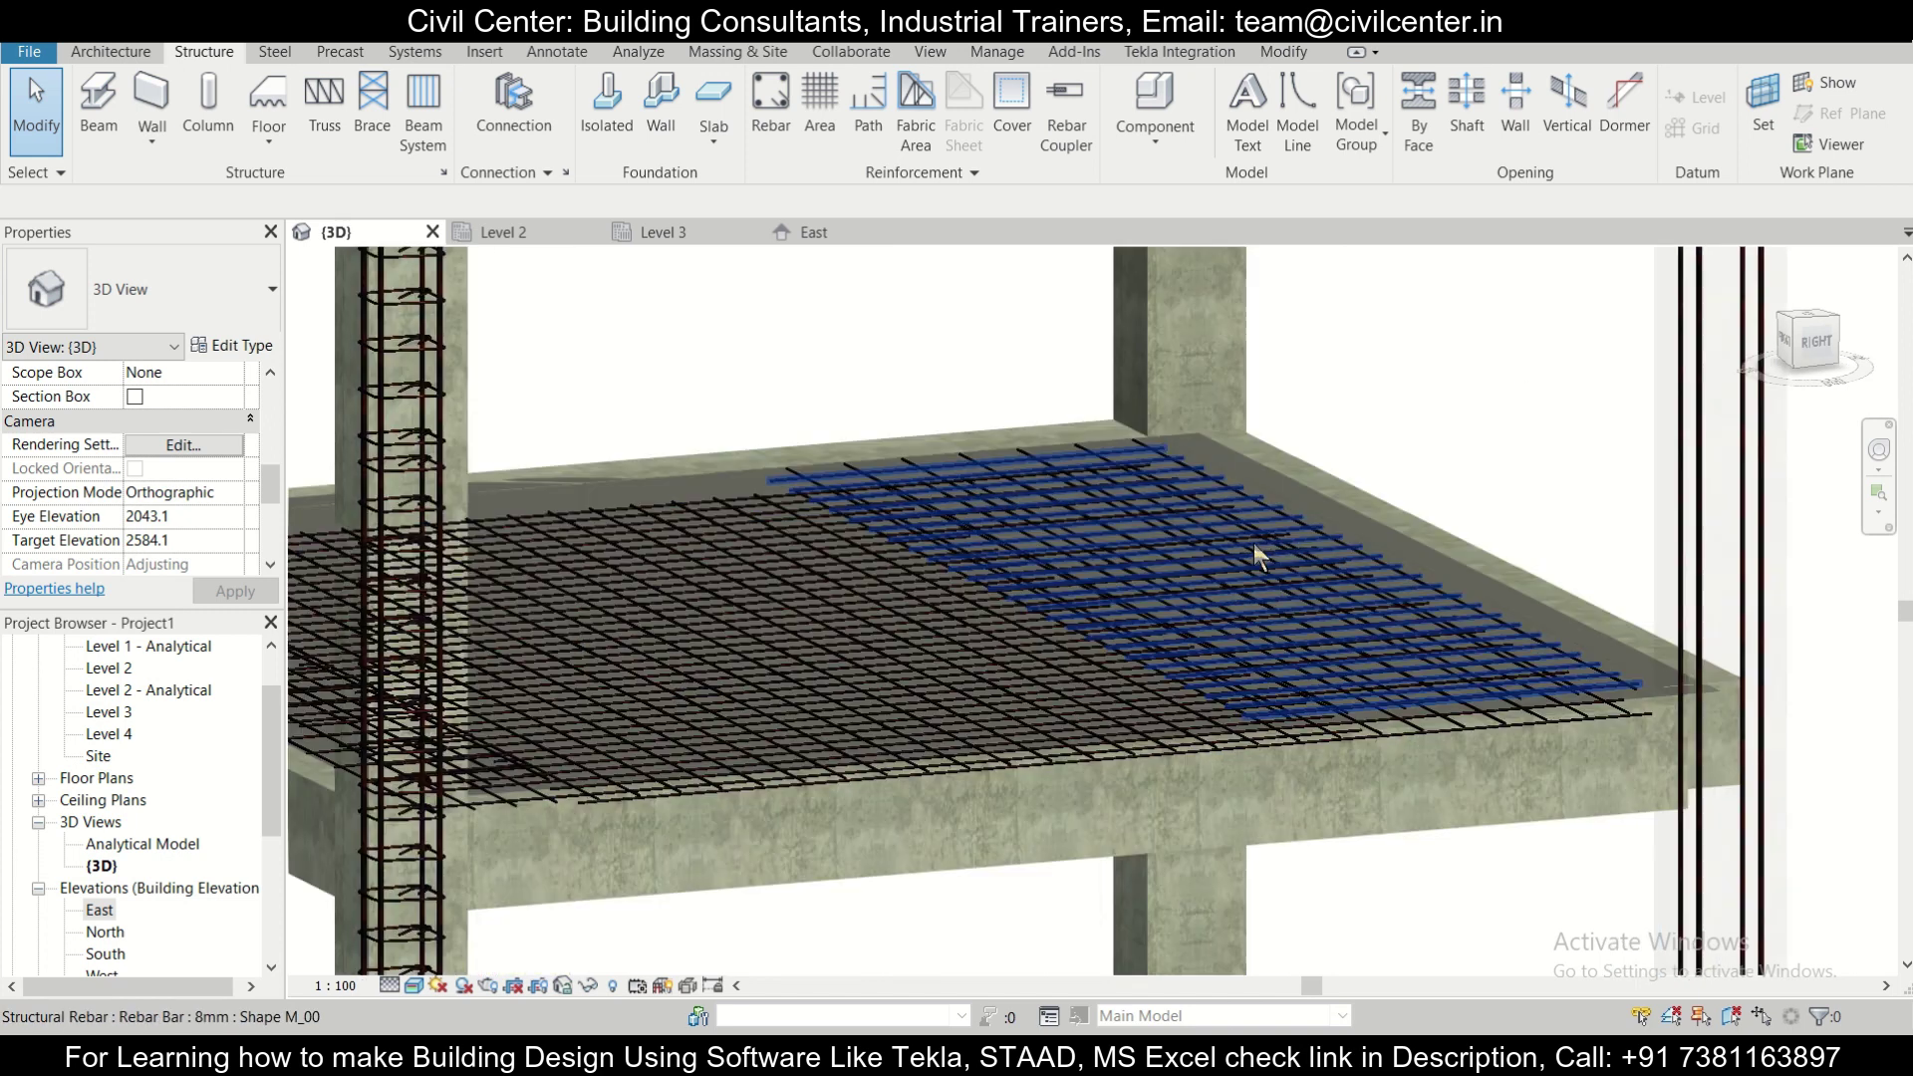
{"action": "middle_click_drag", "start_coordinate": [709, 760], "coordinate": [699, 711]}
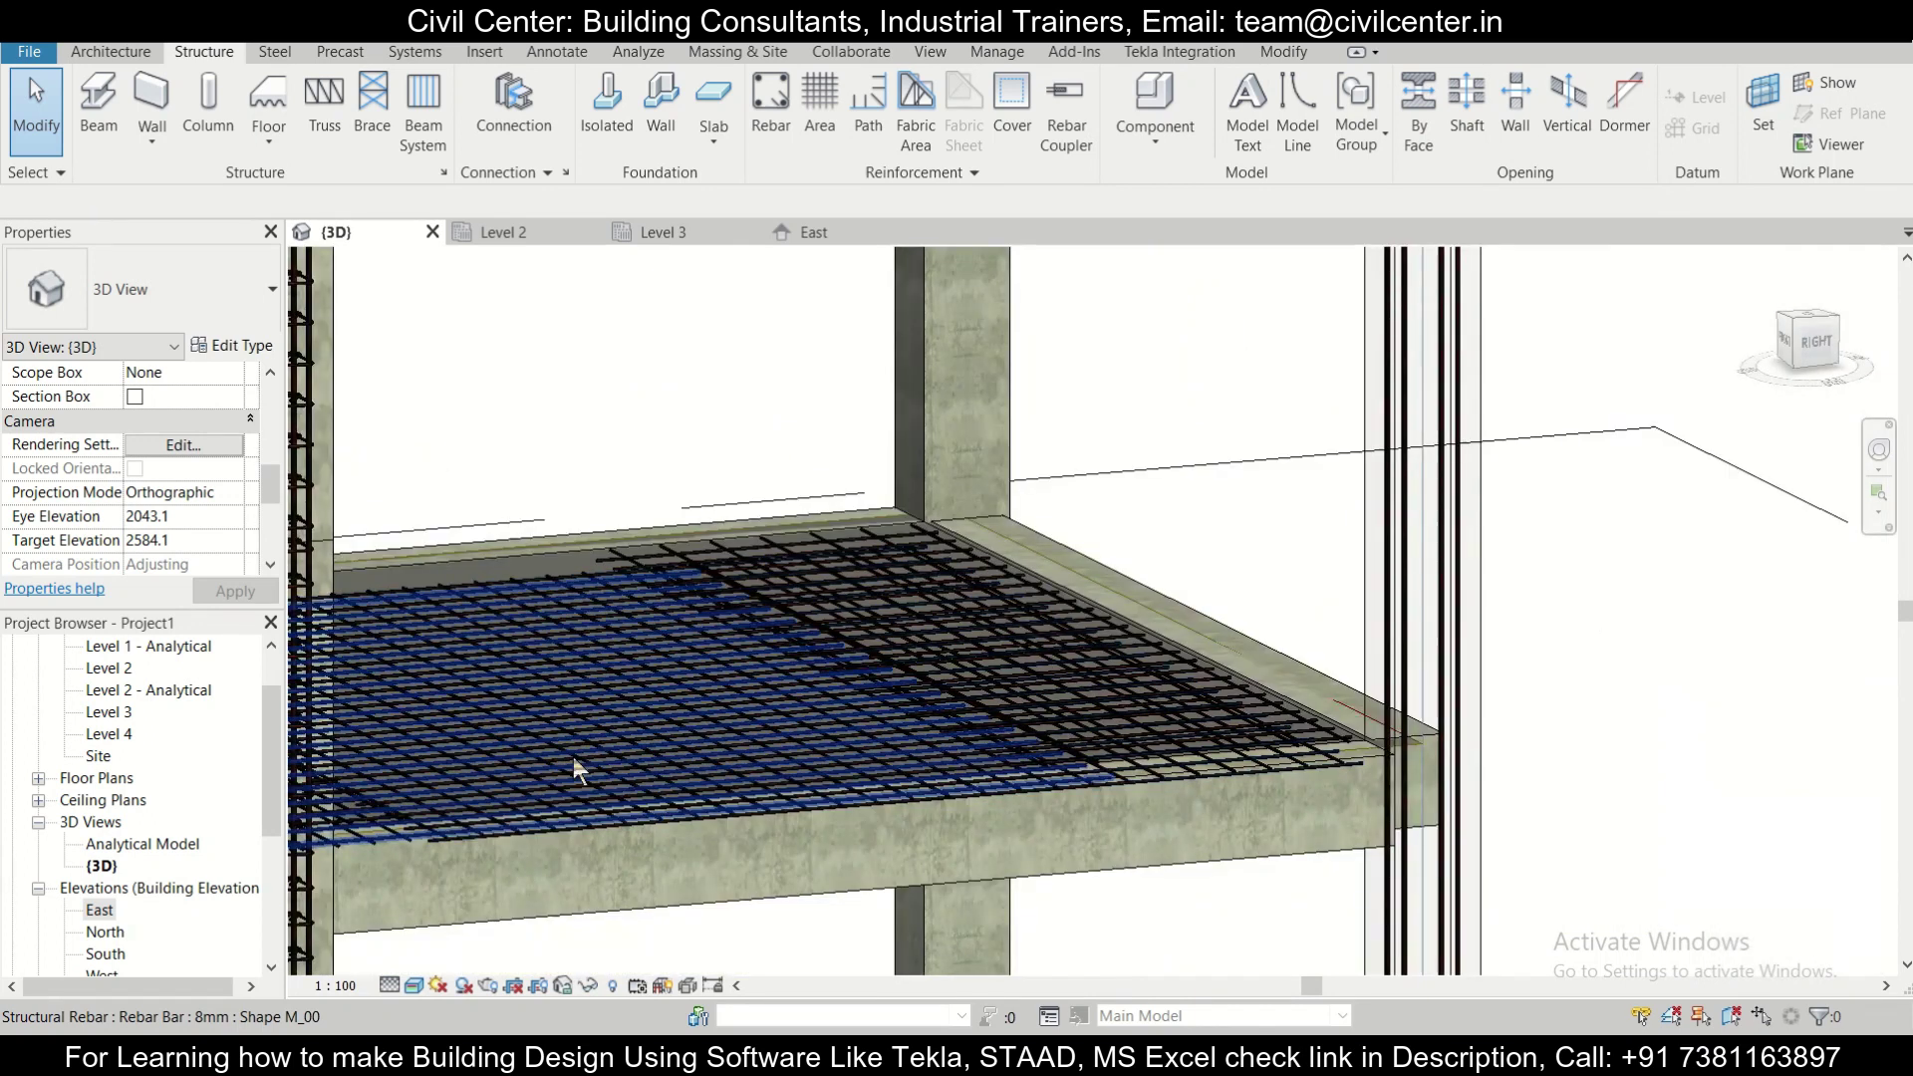
{"action": "scroll", "coordinate": [568, 767], "scroll_direction": "down", "scroll_amount": 3}
{"action": "middle_click_drag", "start_coordinate": [863, 737], "coordinate": [866, 737]}
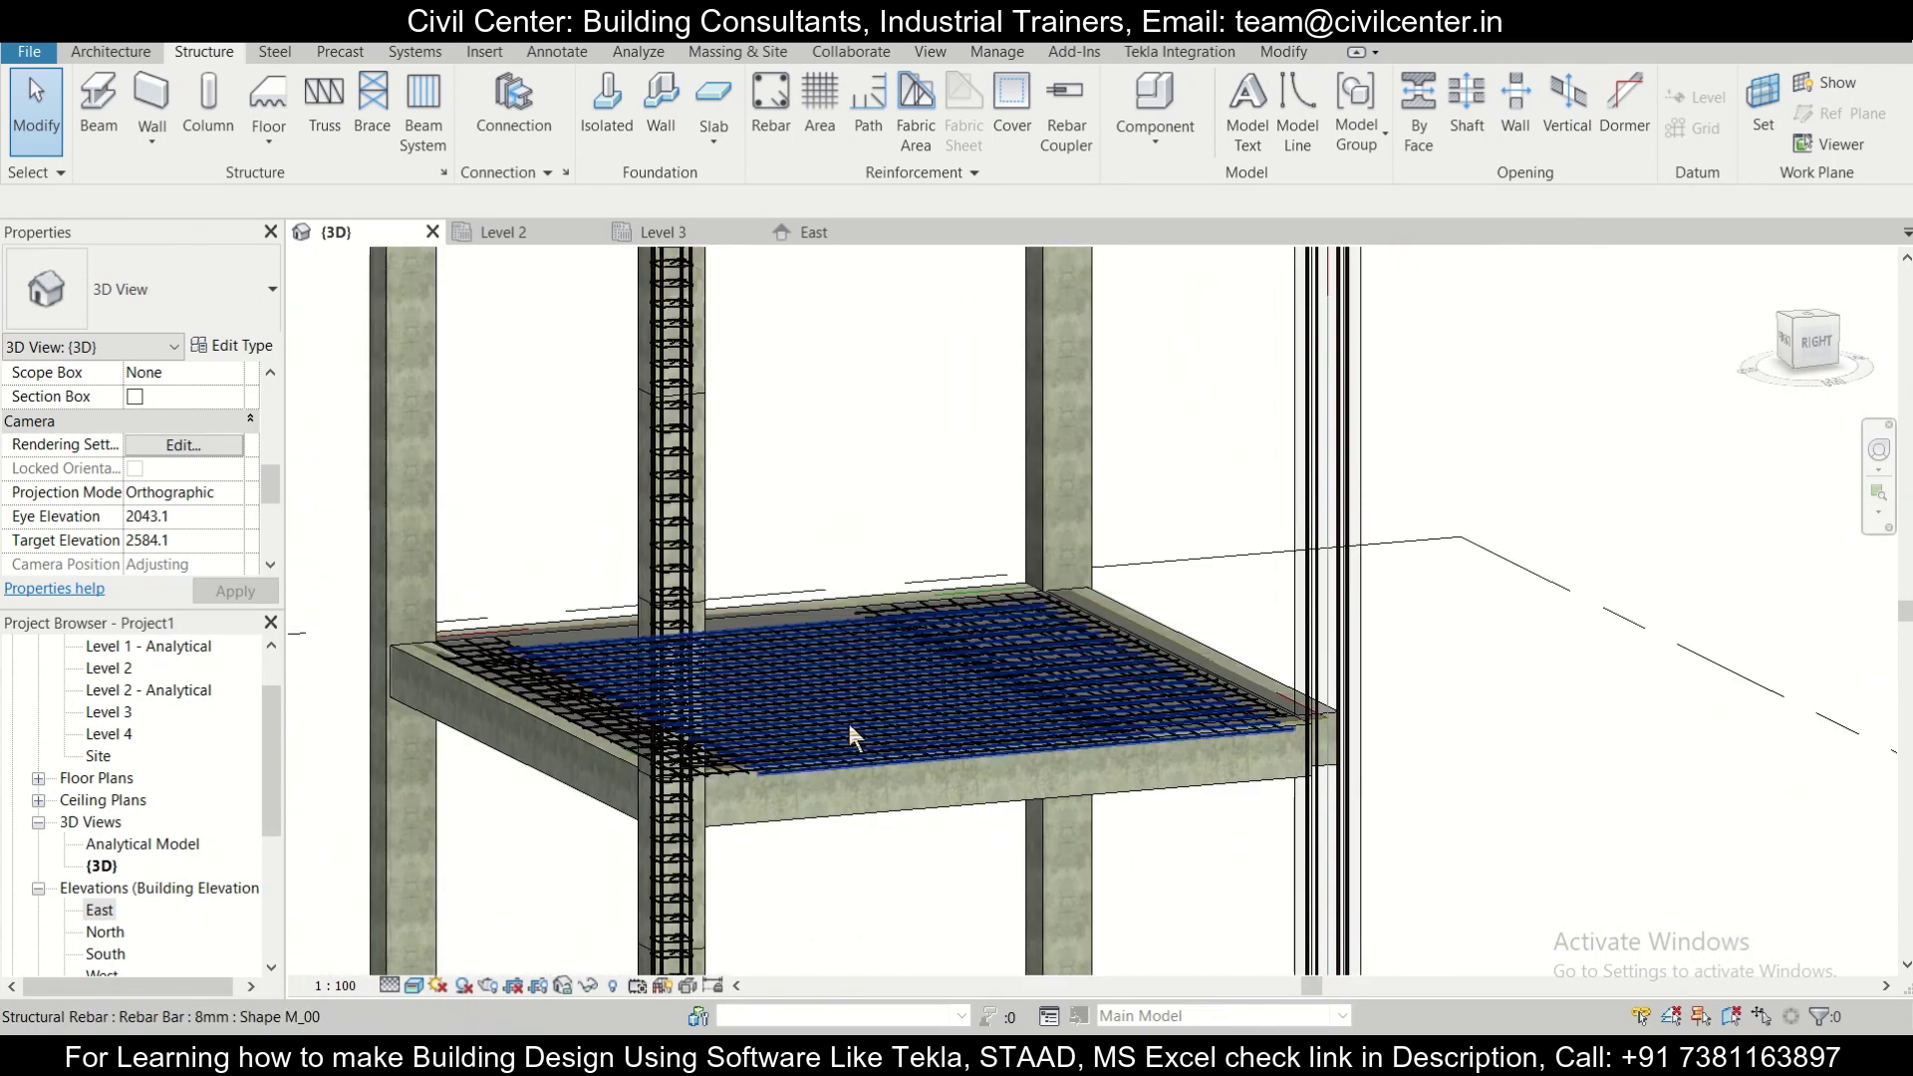
{"action": "mouse_move", "coordinate": [890, 57]}
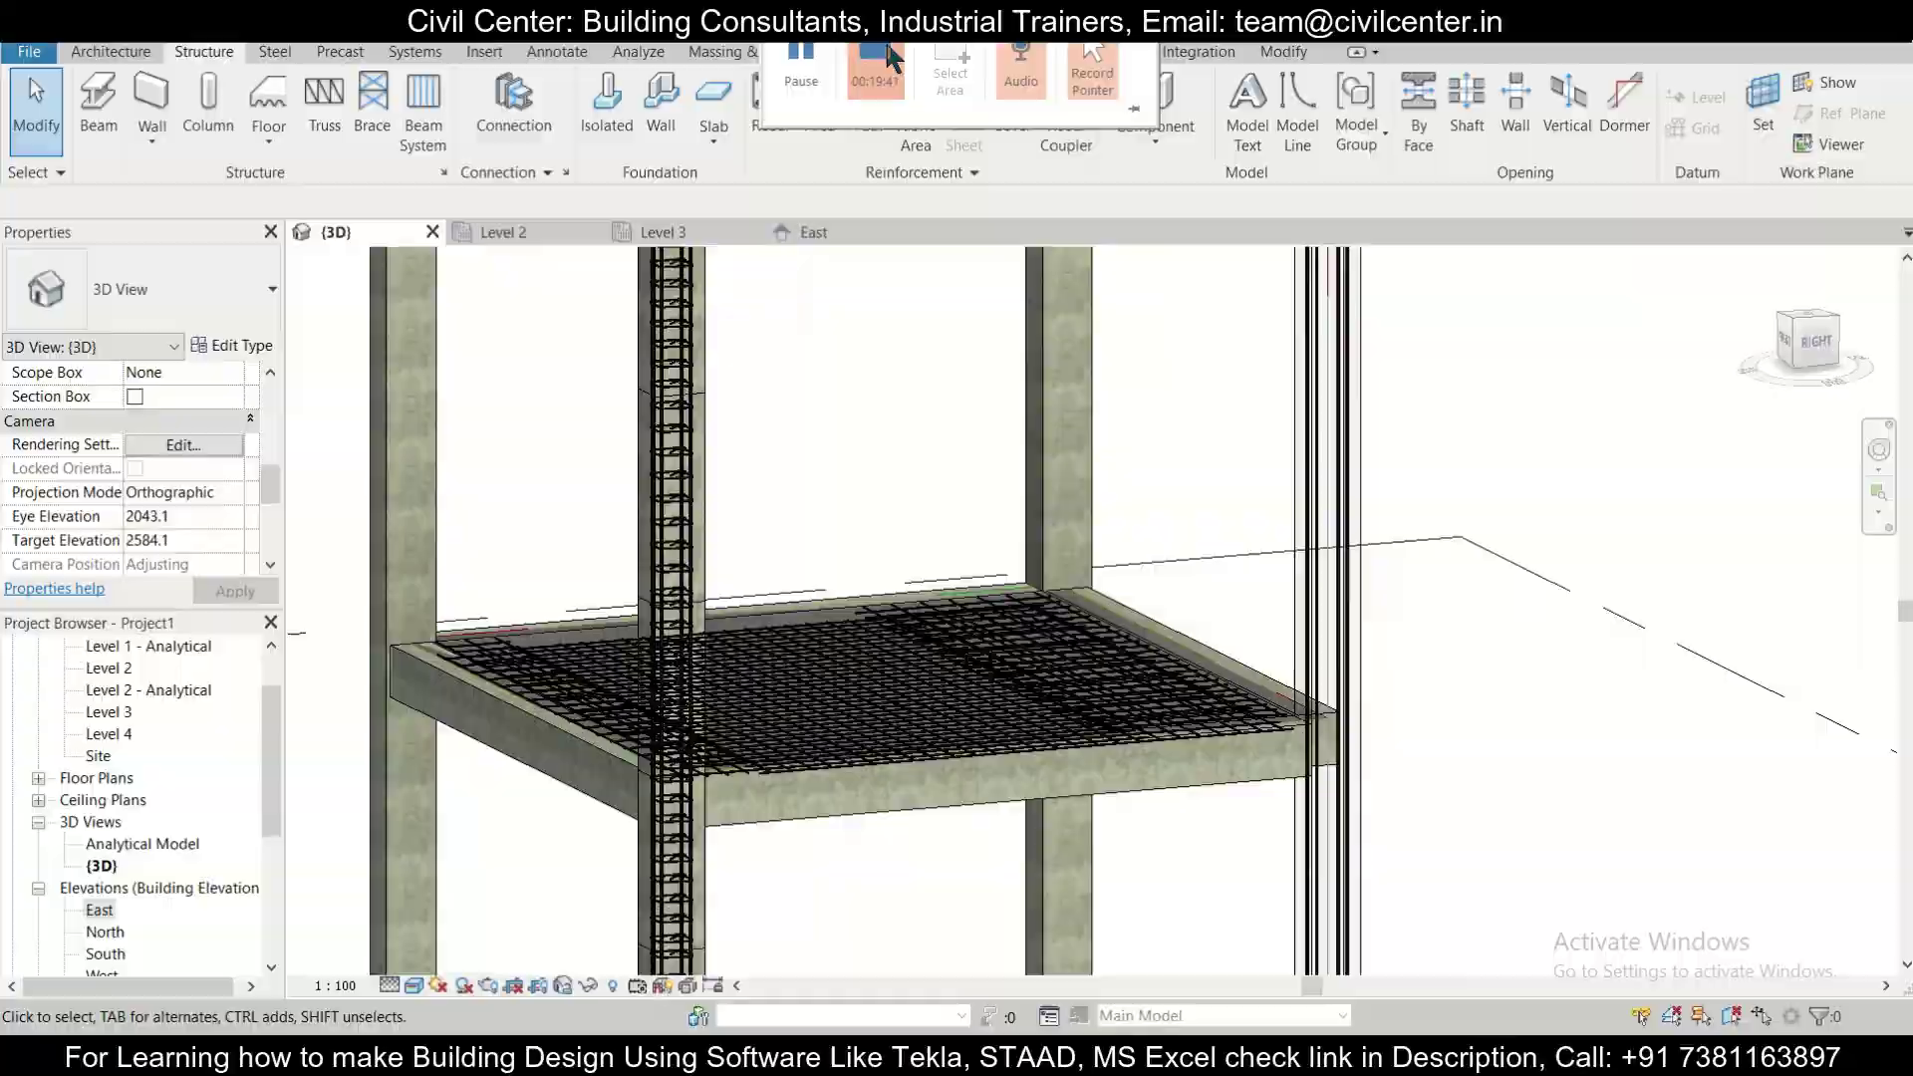